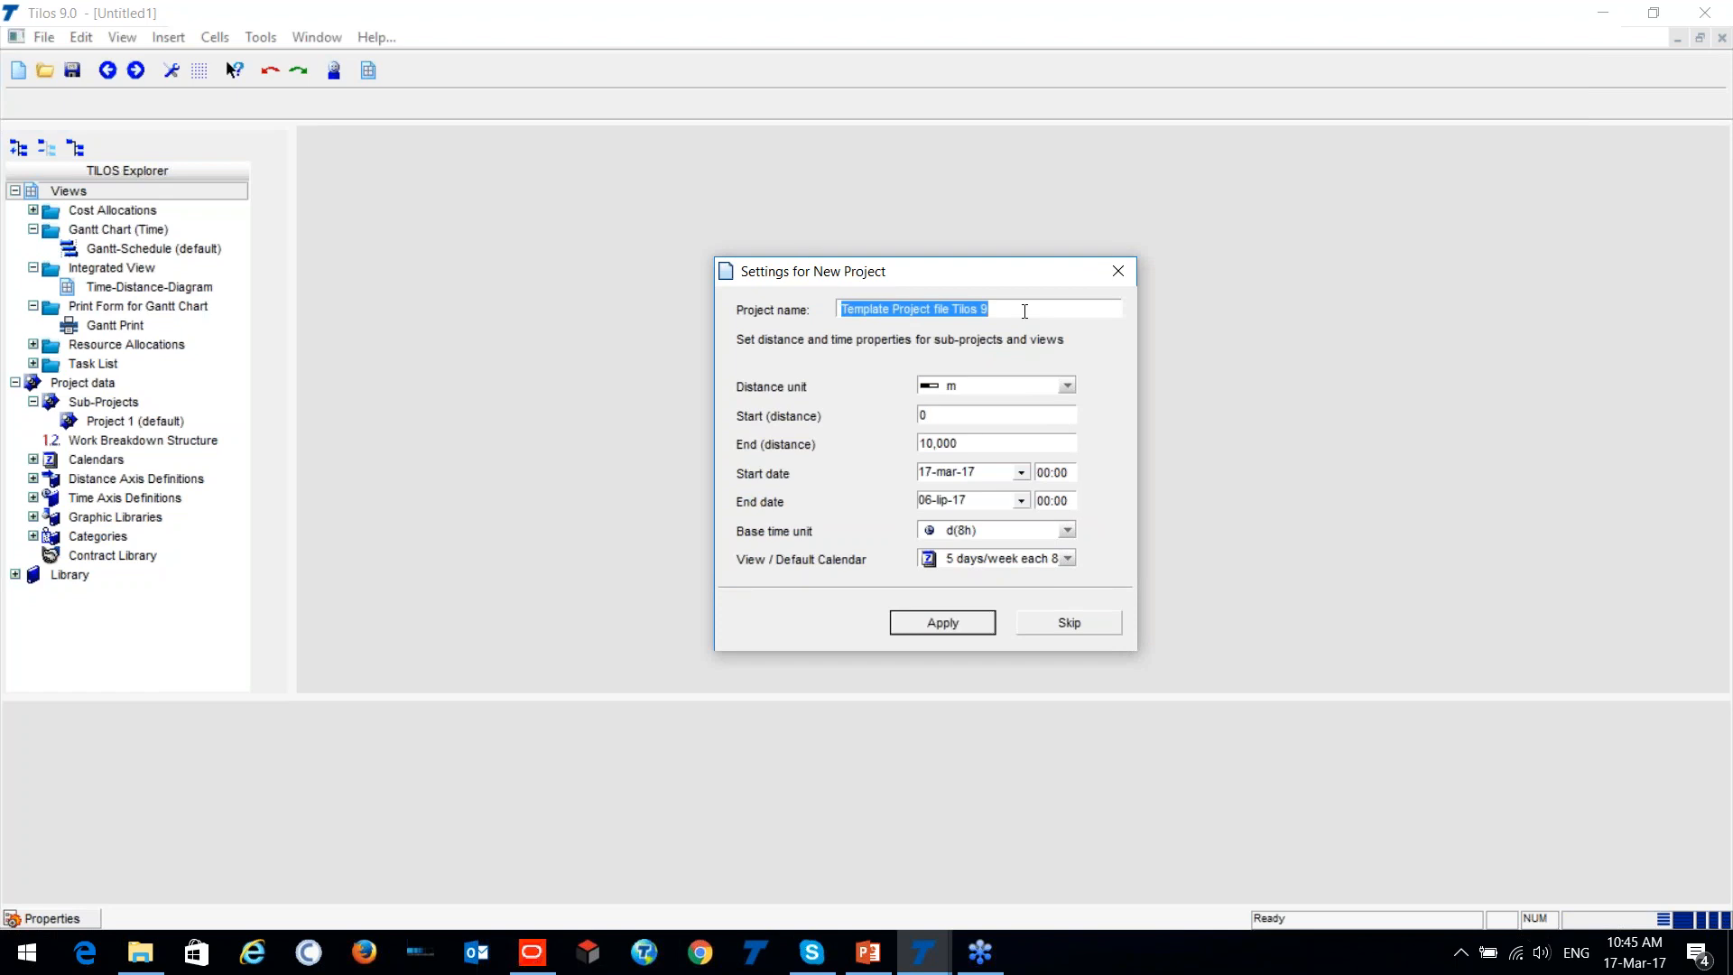
# Name the new project "demo" and keep metres (m) as its distance unit.
pyautogui.moveTo(1024, 311); pyautogui.dragTo(829, 319)
pyautogui.moveTo(1011, 314); pyautogui.dragTo(832, 314)
pyautogui.write('demo')
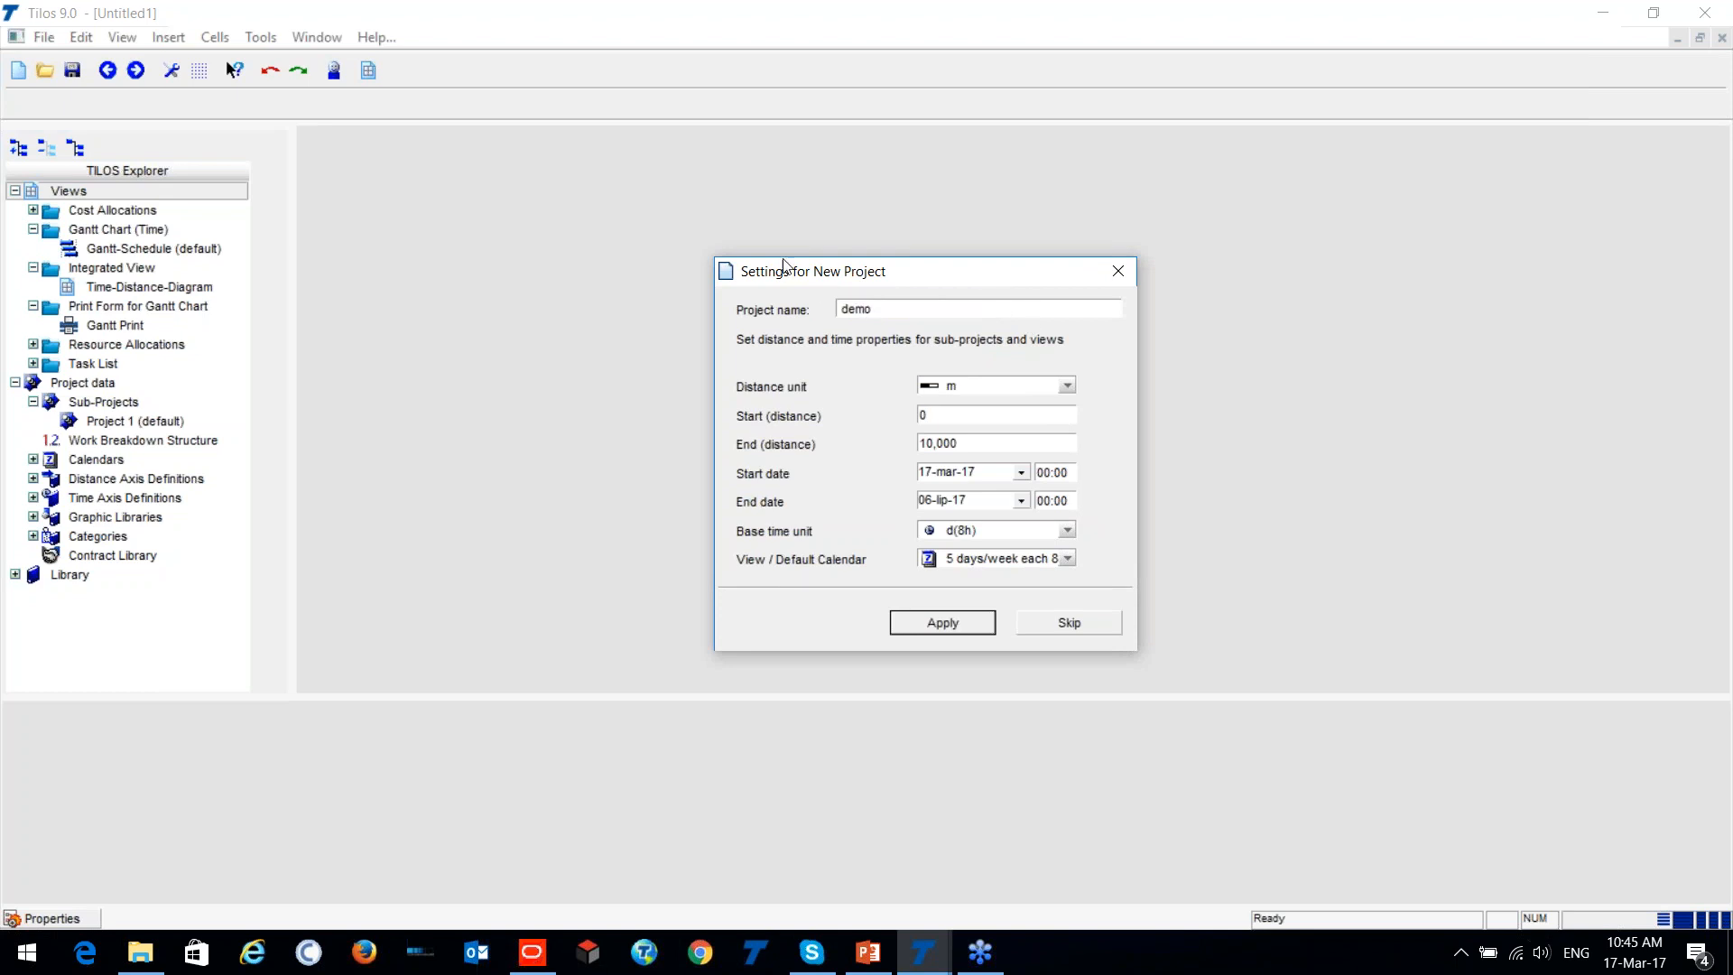
pyautogui.click(970, 394)
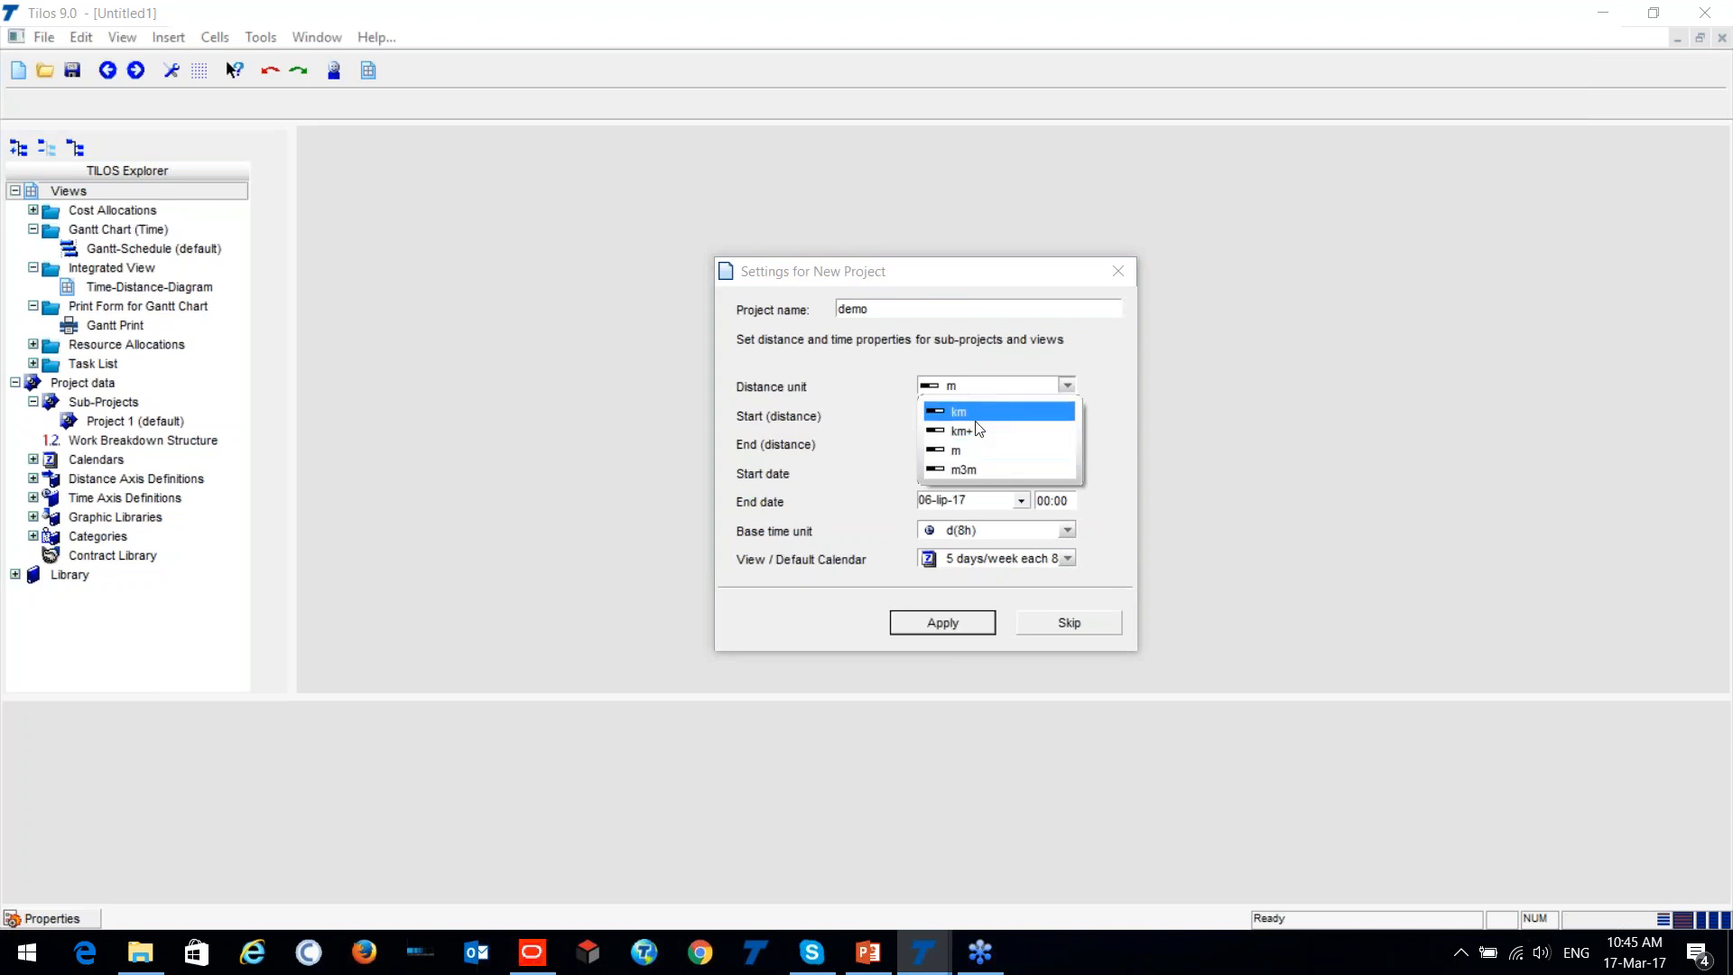
pyautogui.click(997, 380)
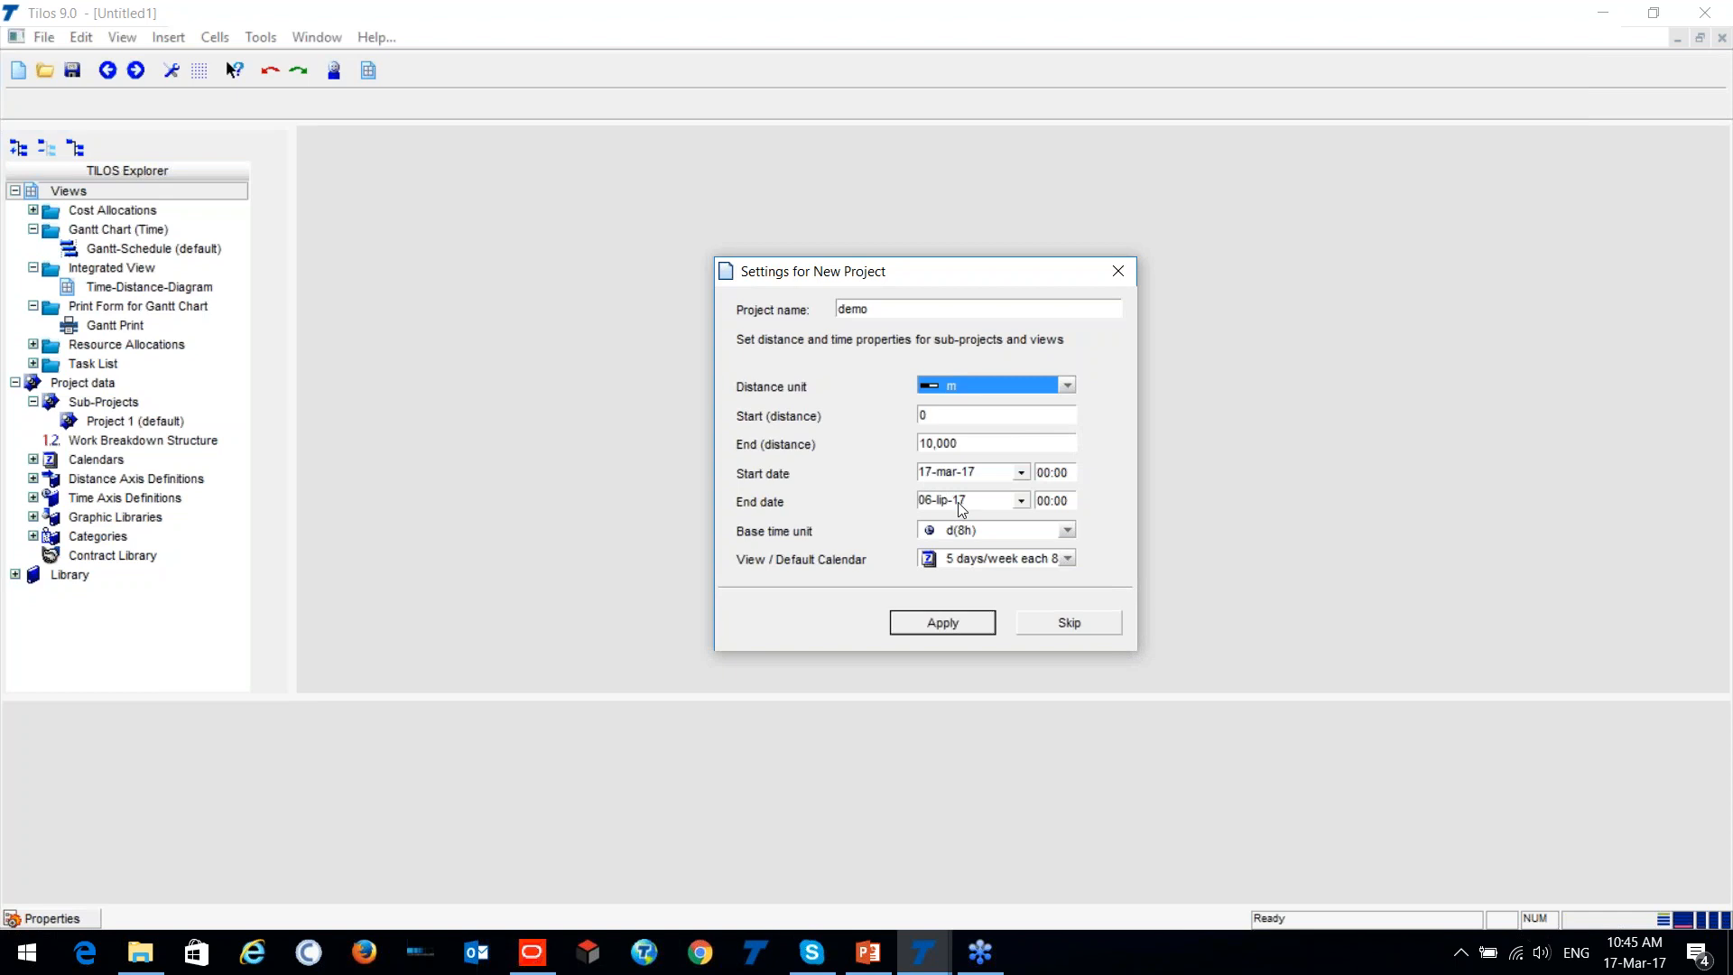
# Set the project's start distance to -200 and its end distance to 4,200.
pyautogui.click(961, 417)
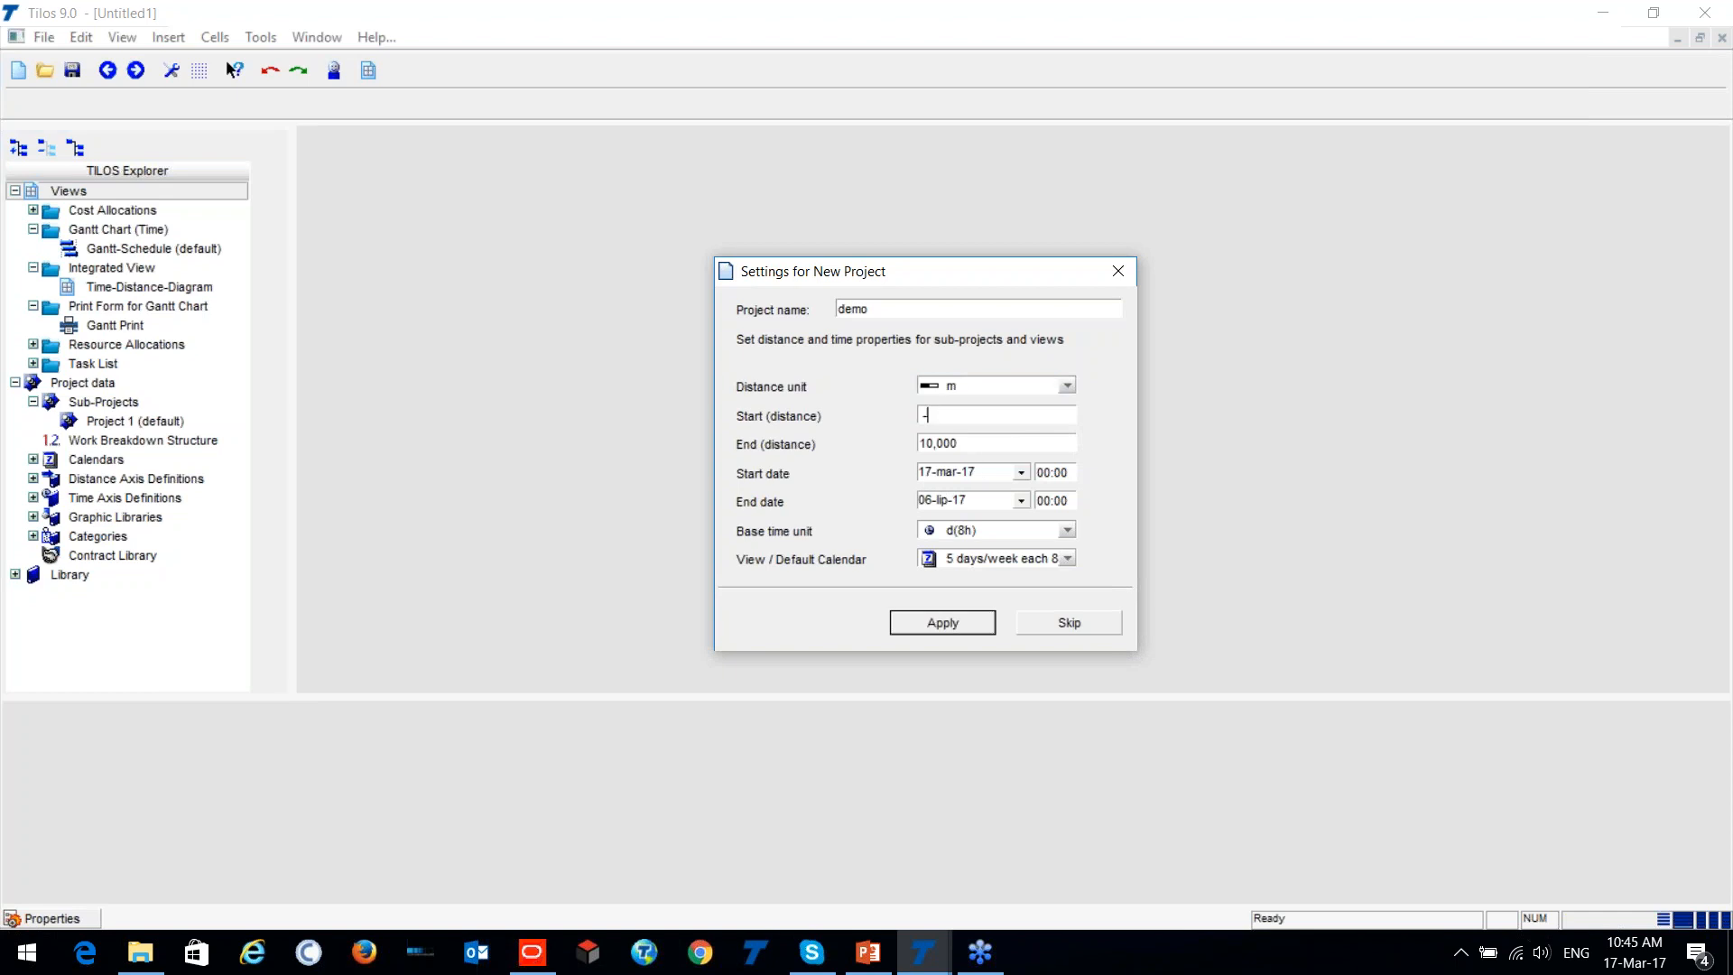
pyautogui.click(976, 443)
pyautogui.write('240')
pyautogui.press('BackSpace')
pyautogui.press('BackSpace')
pyautogui.click(939, 421)
pyautogui.press('Tab')
# Keep the "5 days/week each 8h" default calendar, apply the new project settings and dismiss the save dialog.
pyautogui.click(1067, 559)
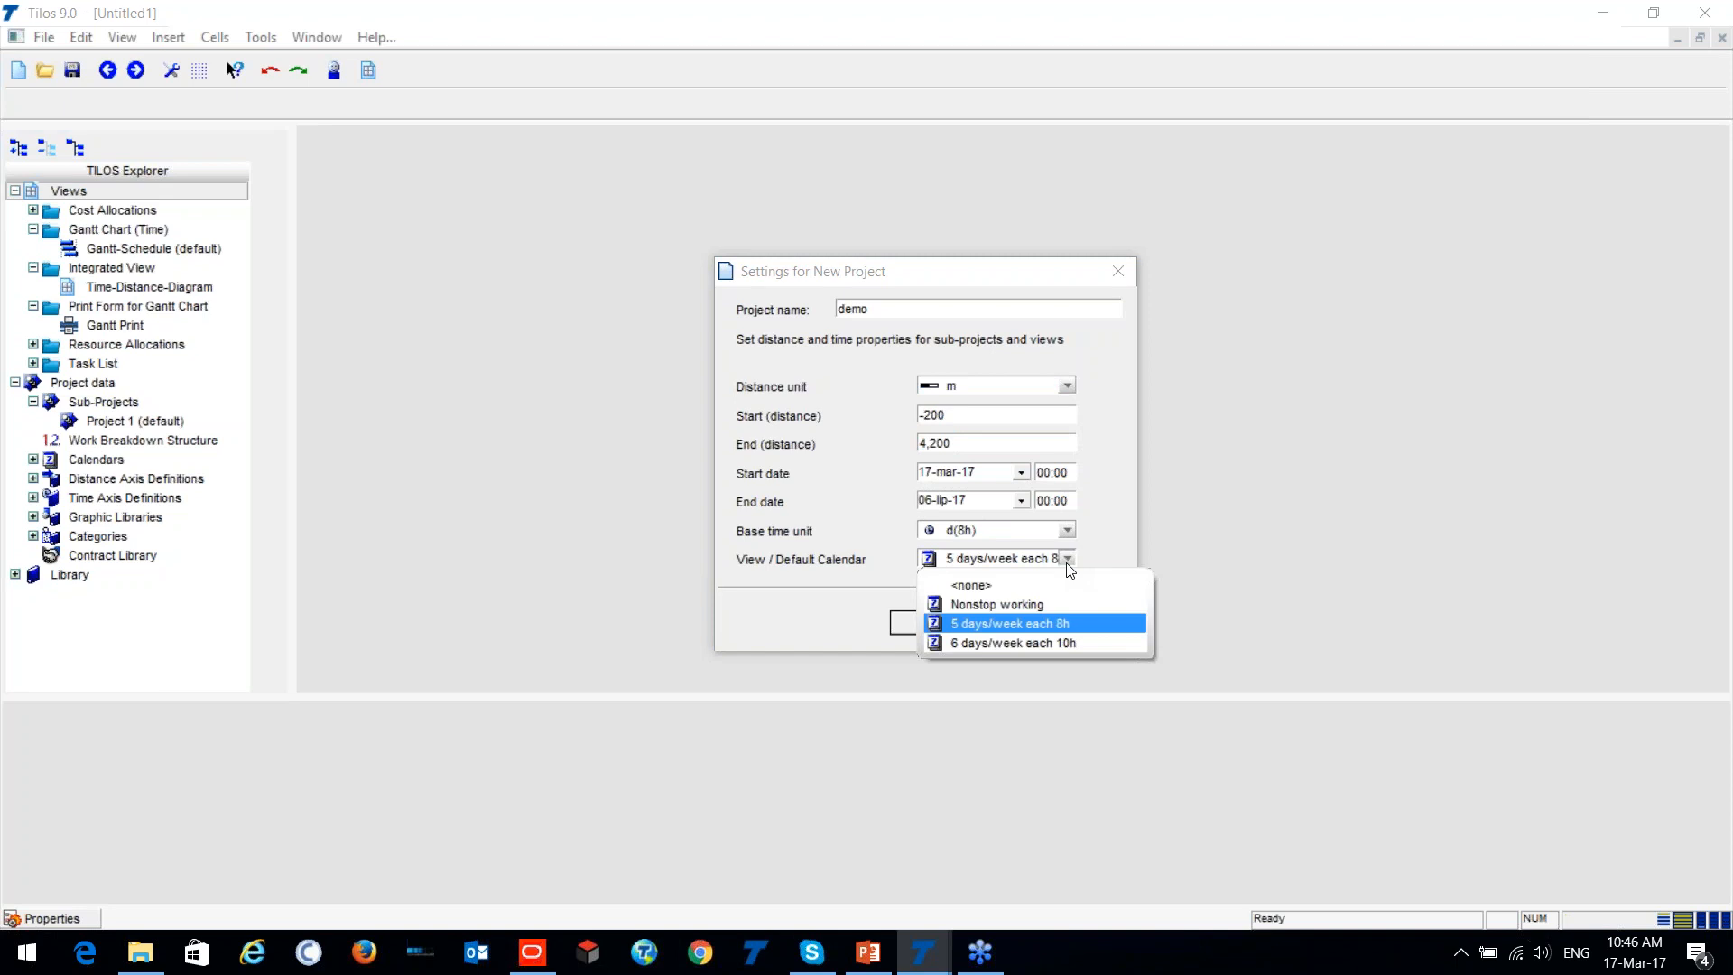
pyautogui.click(1067, 564)
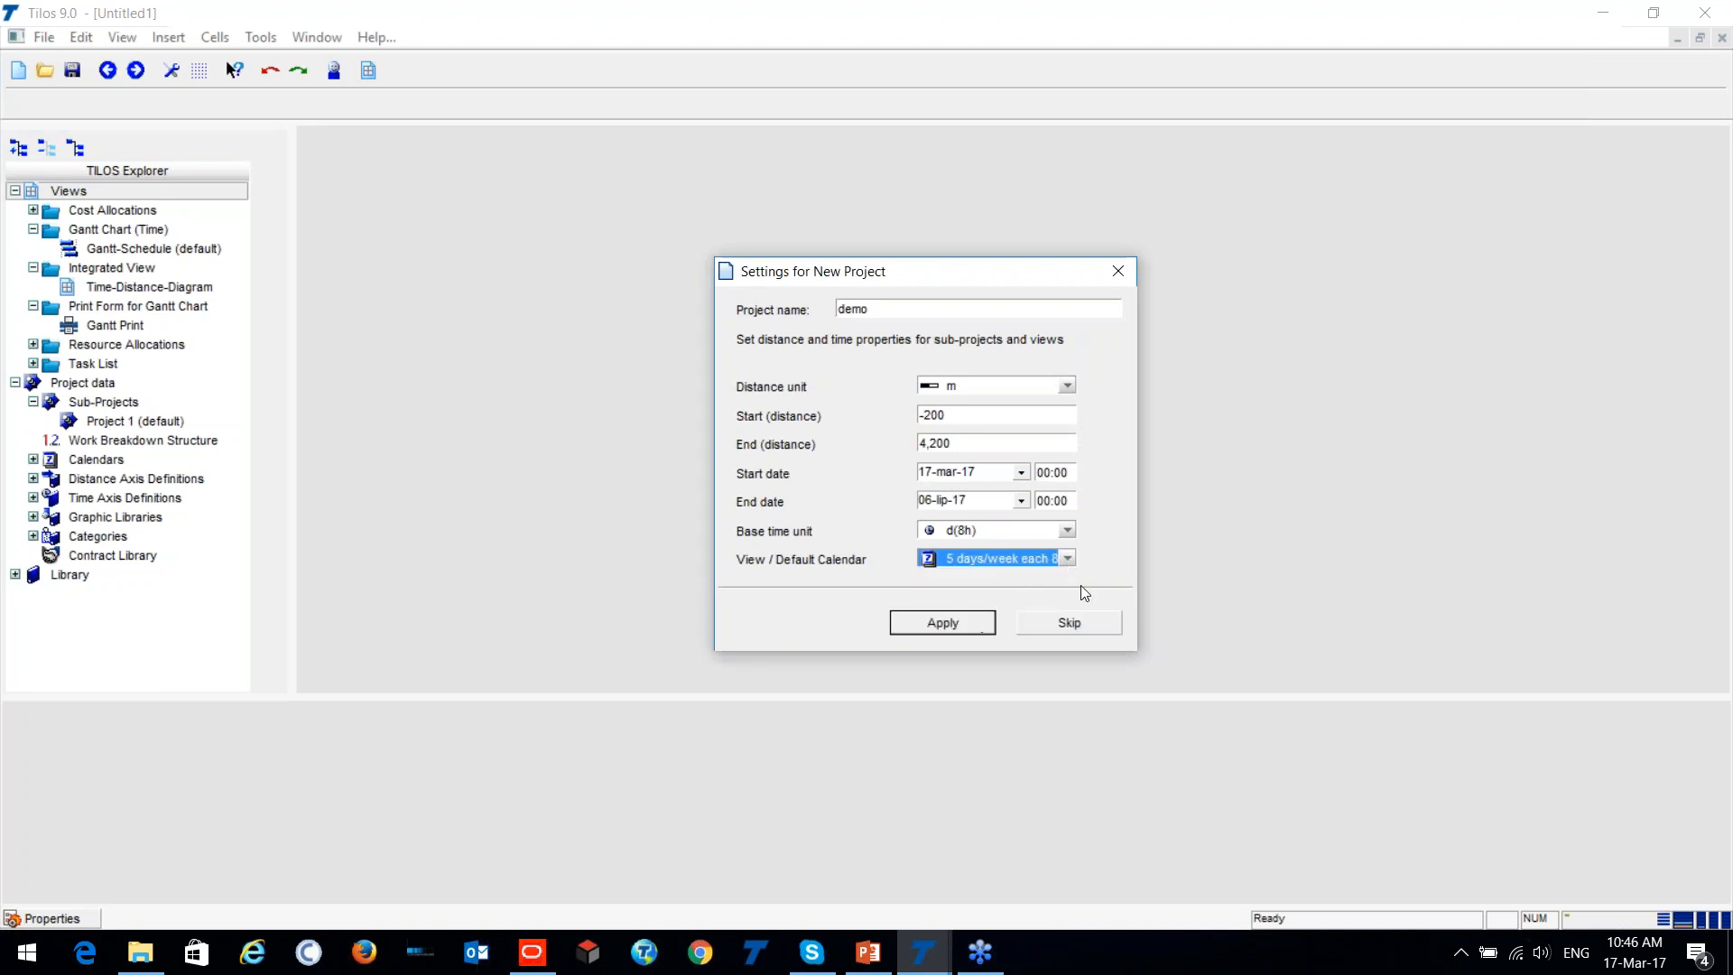
pyautogui.click(939, 623)
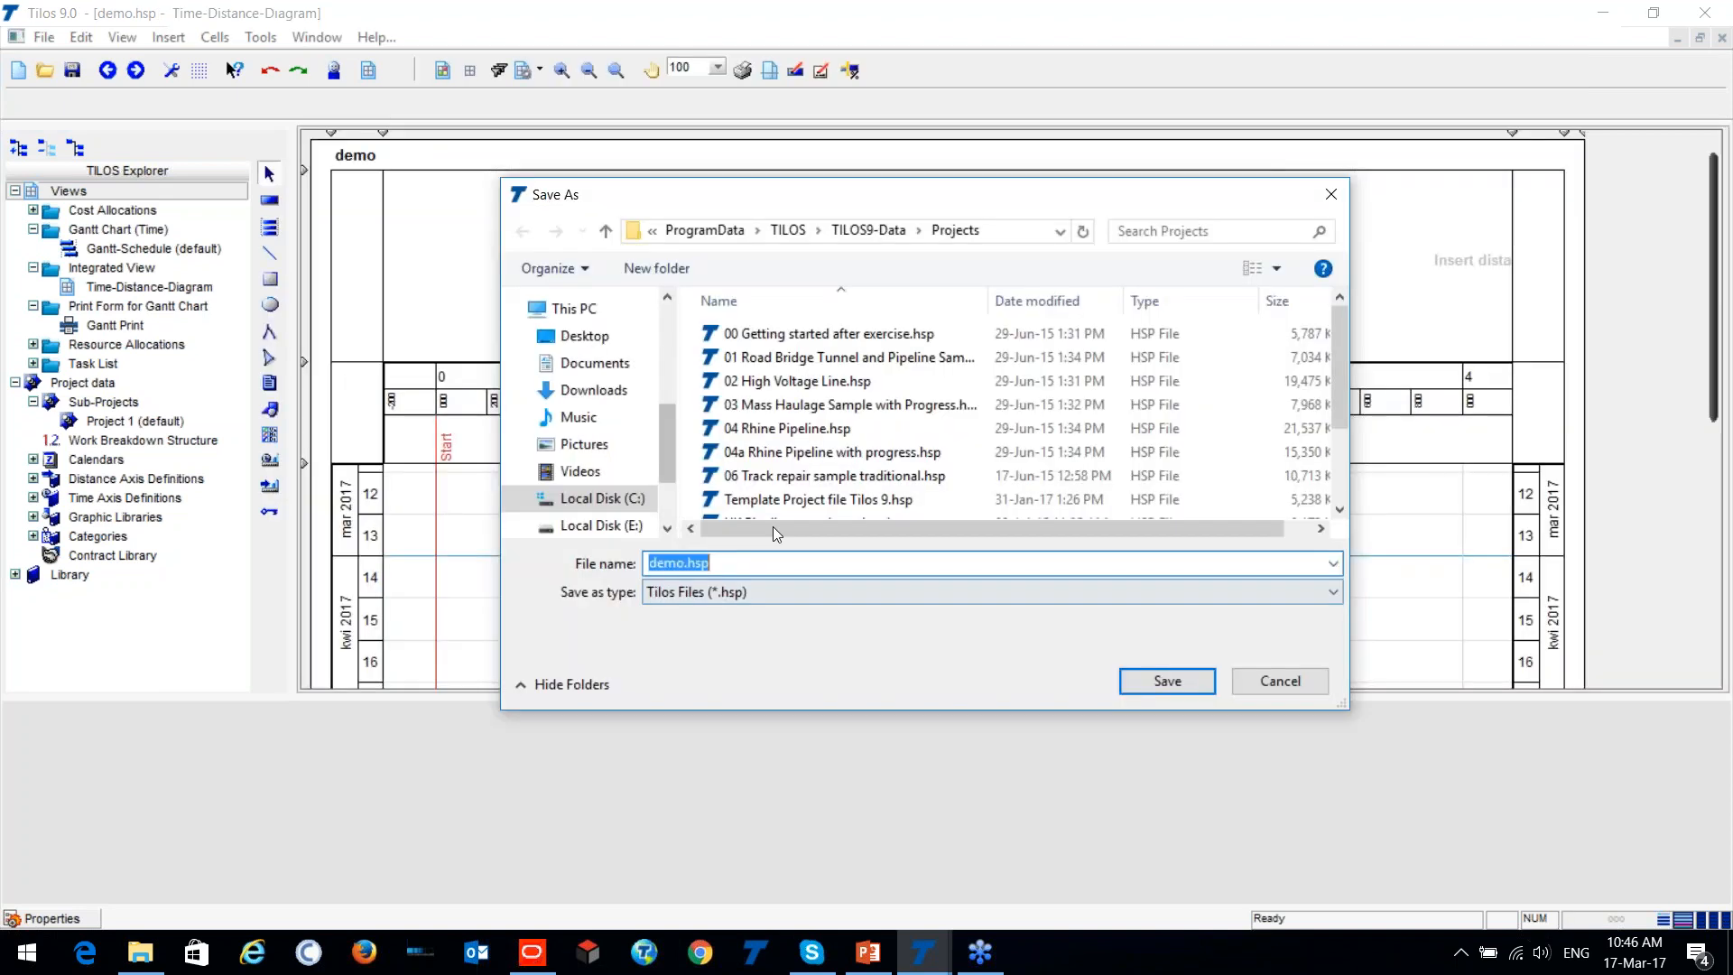
pyautogui.click(1280, 681)
pyautogui.click(722, 558)
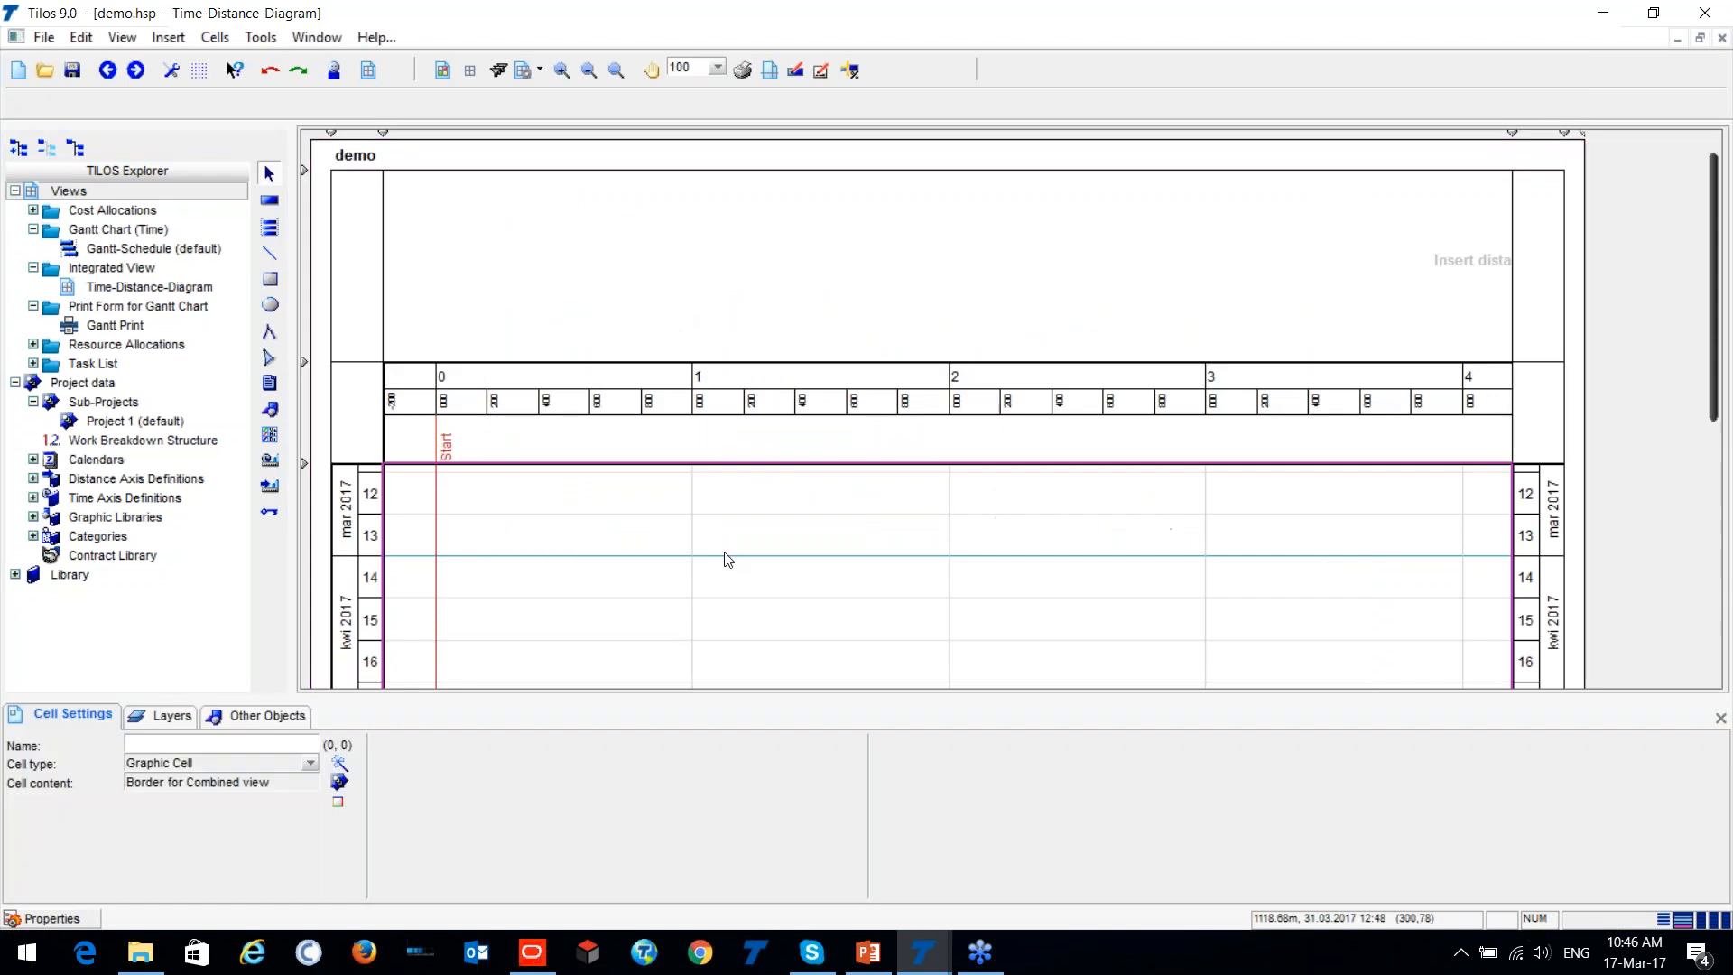
# Draw a Top soil stripping task in the time-distance cell from distance 4,000 to 0, spanning 22-mar-17 to 21-kwi-17.
pyautogui.scroll(-1, 681, 411)
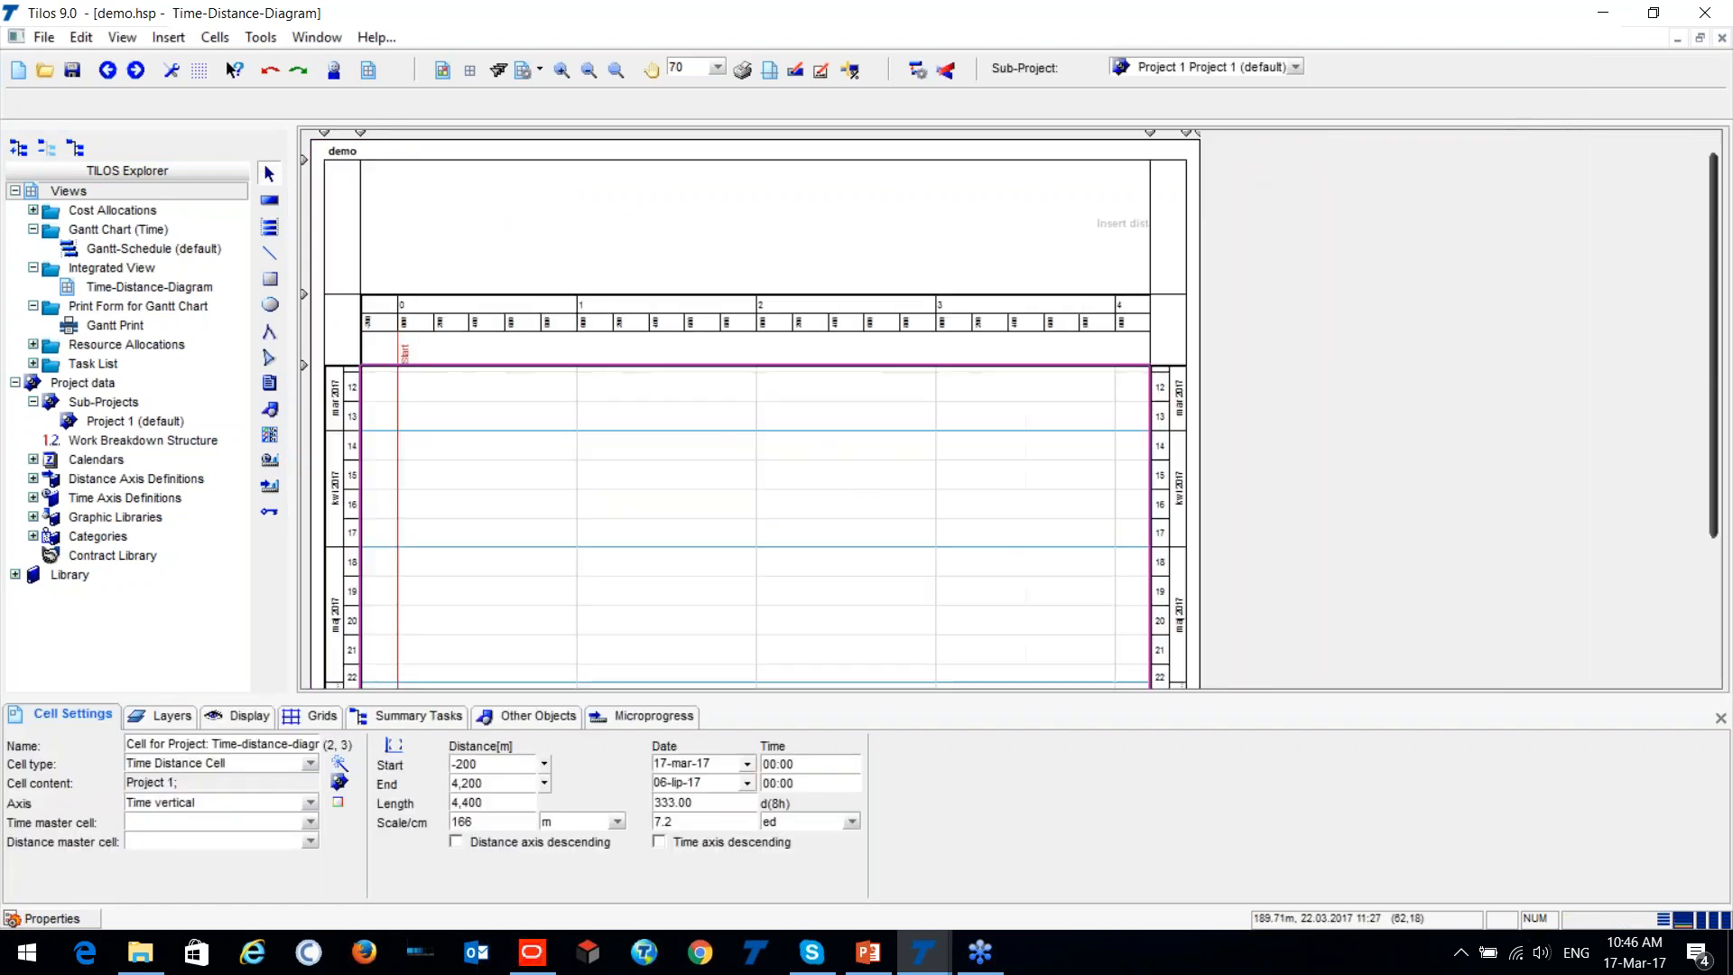
pyautogui.scroll(-5, 532, 397)
pyautogui.scroll(5, 533, 397)
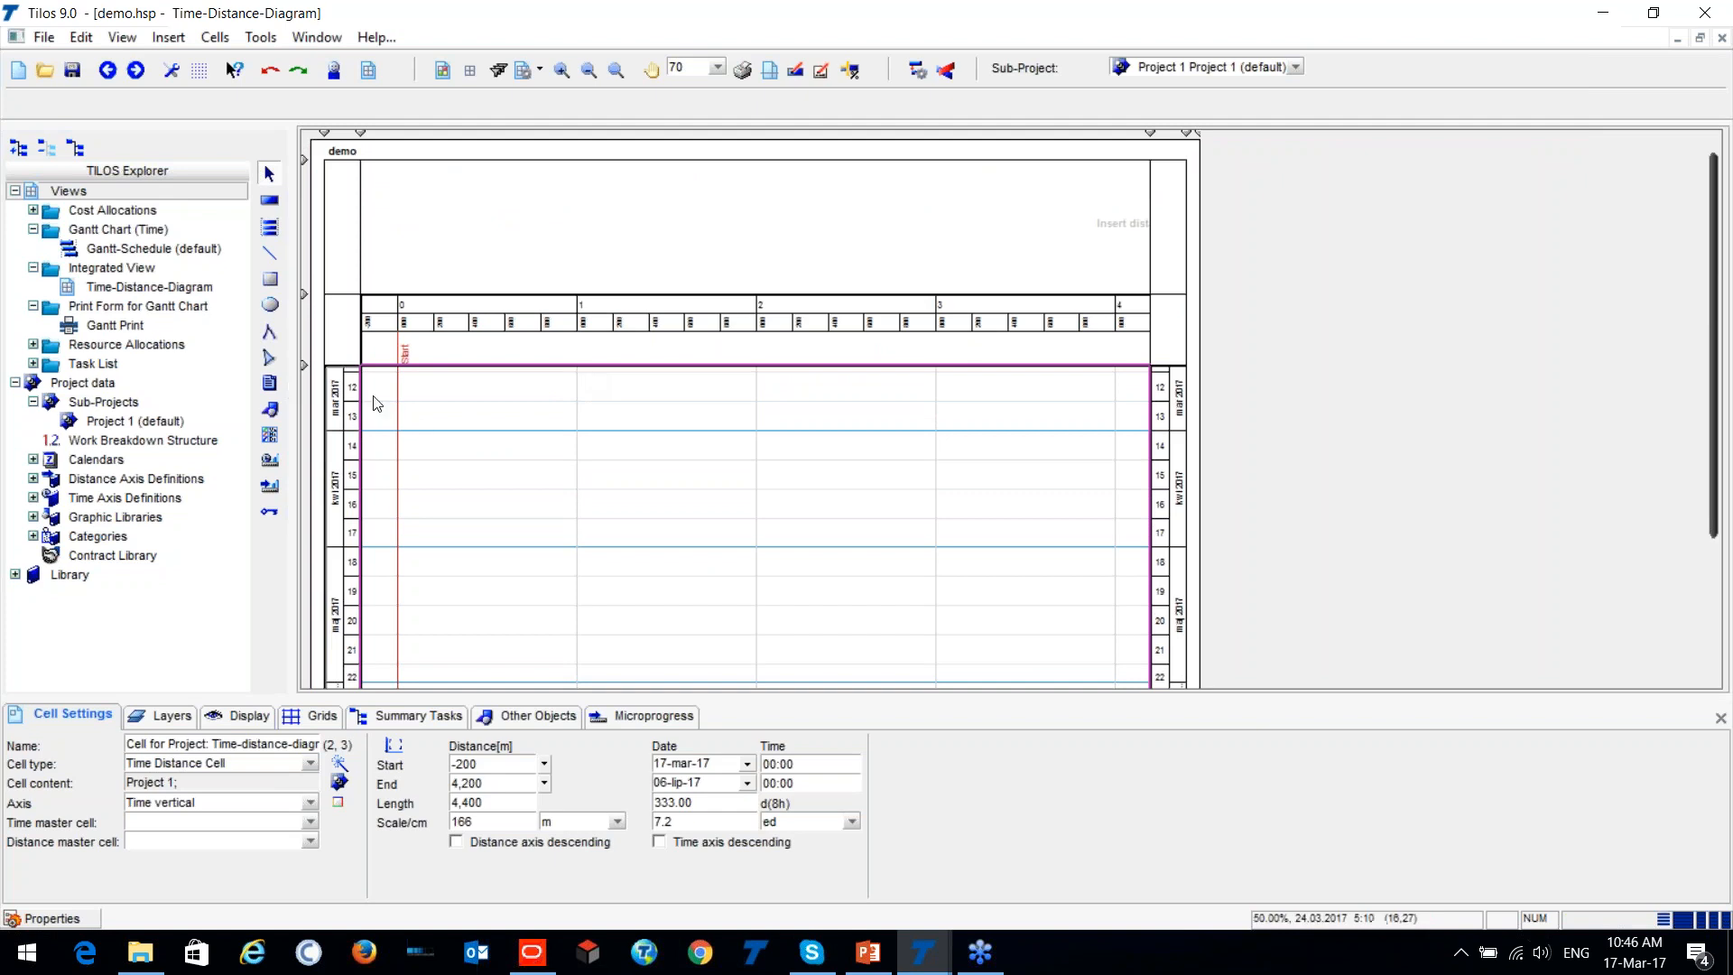
pyautogui.scroll(6, 389, 316)
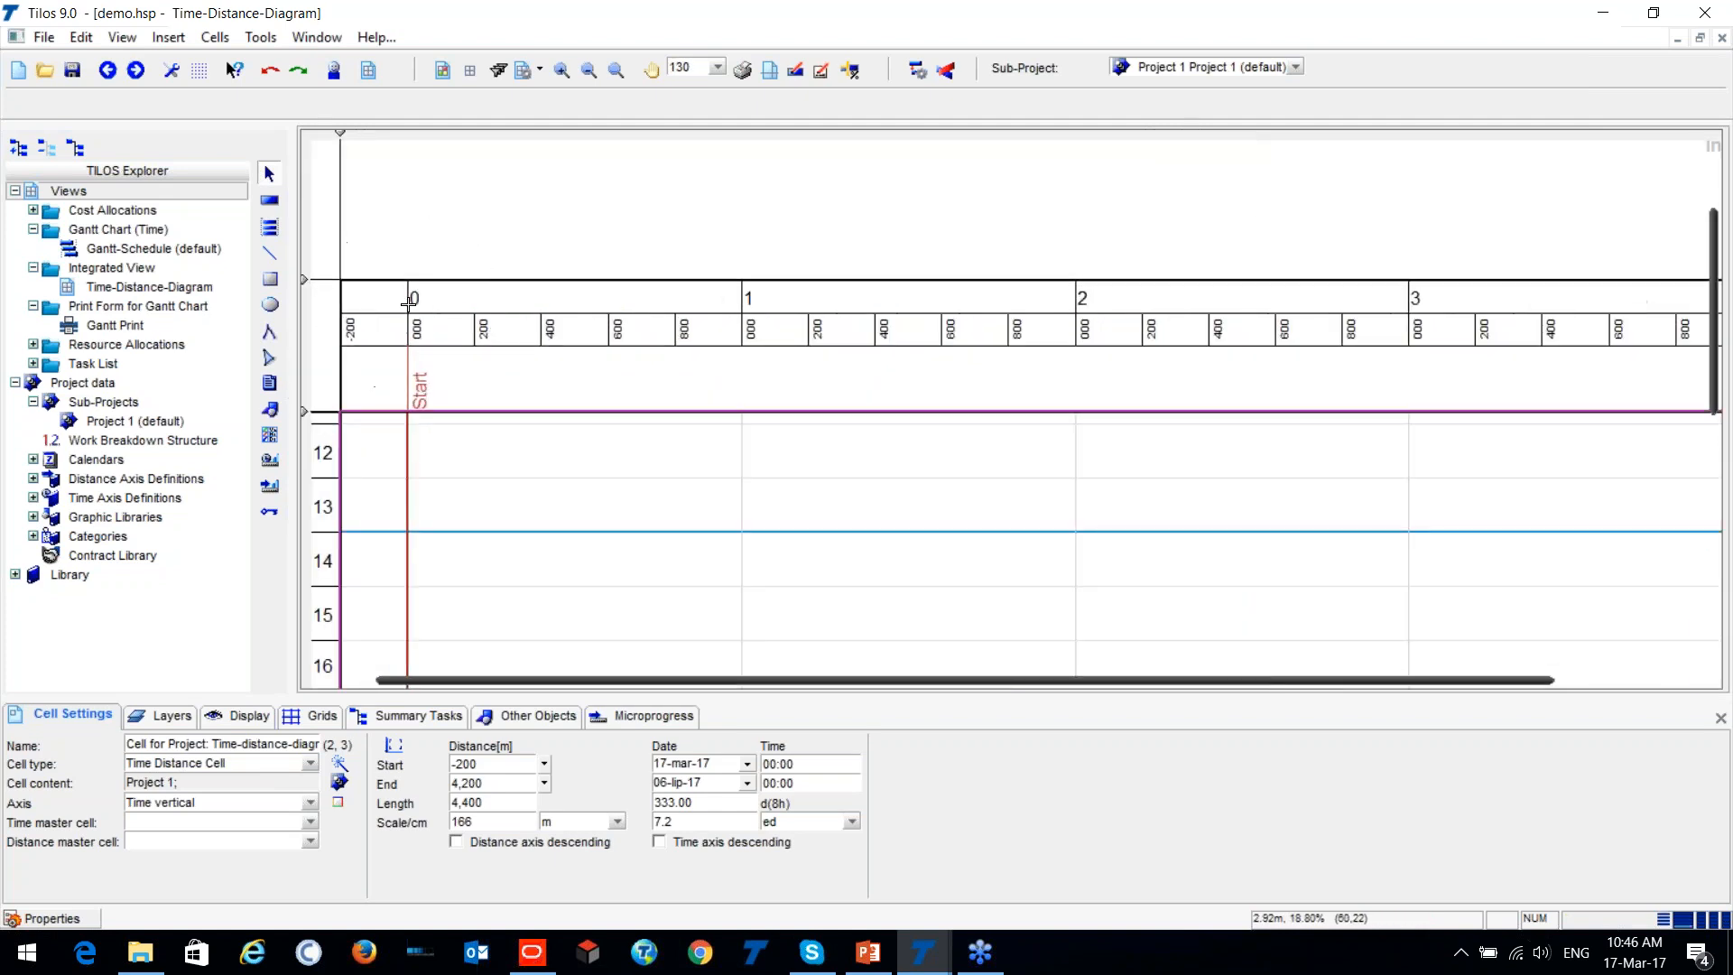
pyautogui.scroll(-2, 409, 304)
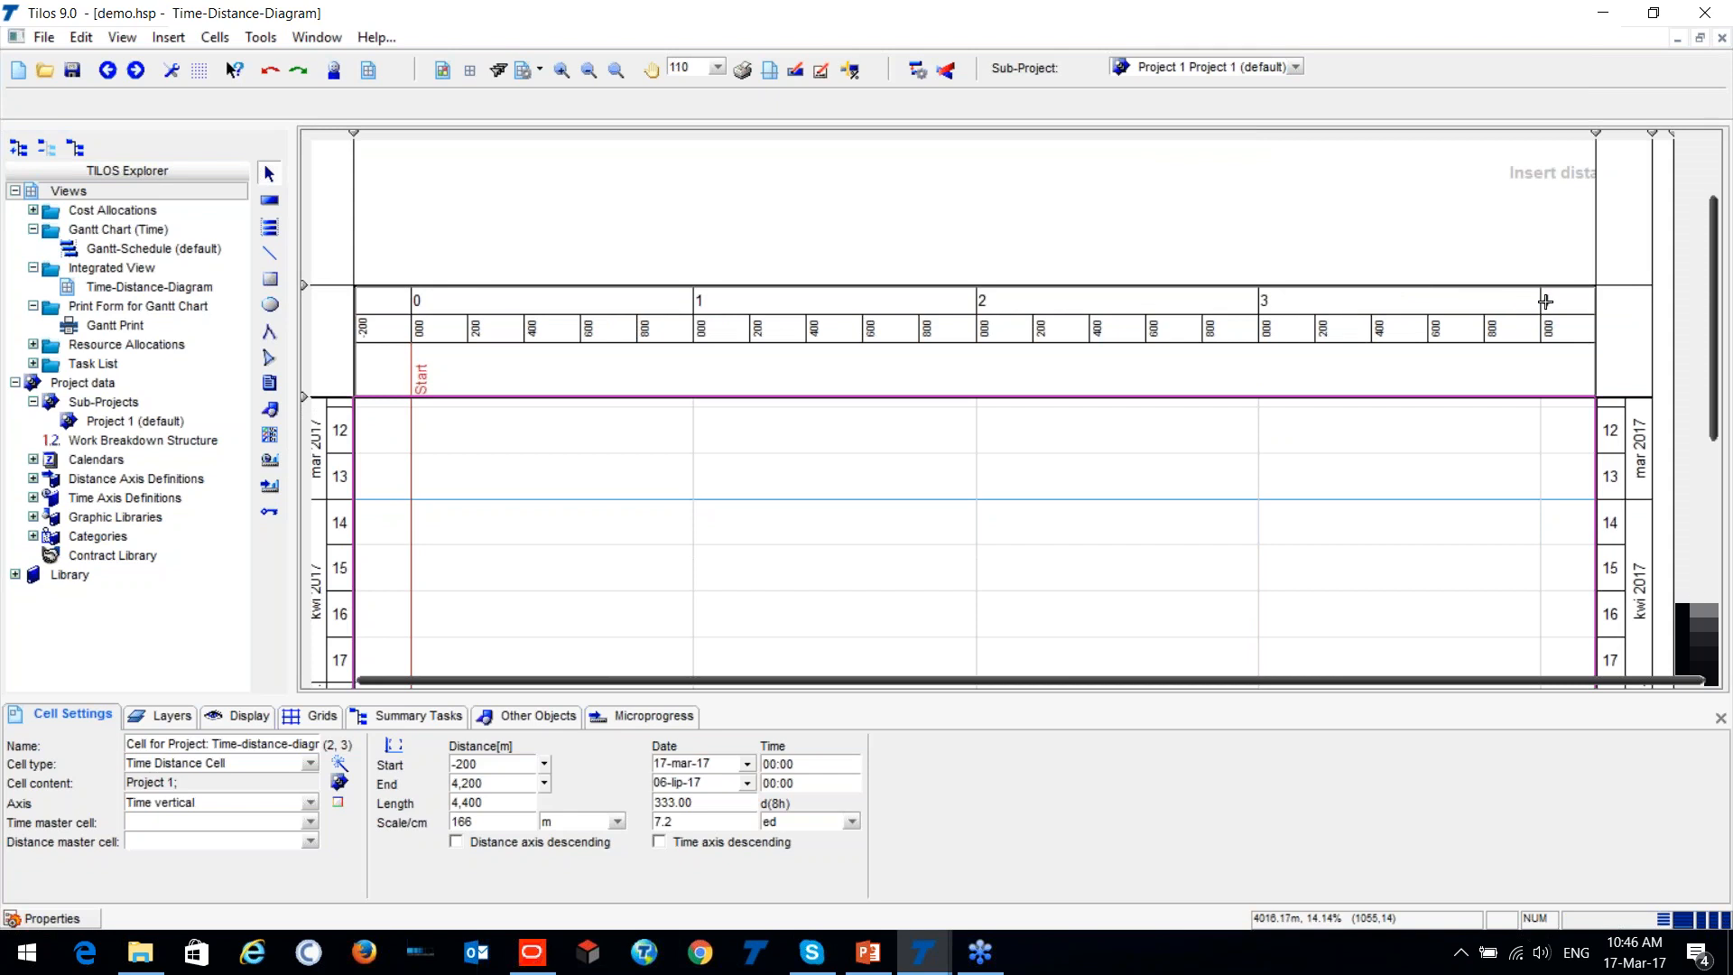
pyautogui.scroll(-1, 826, 451)
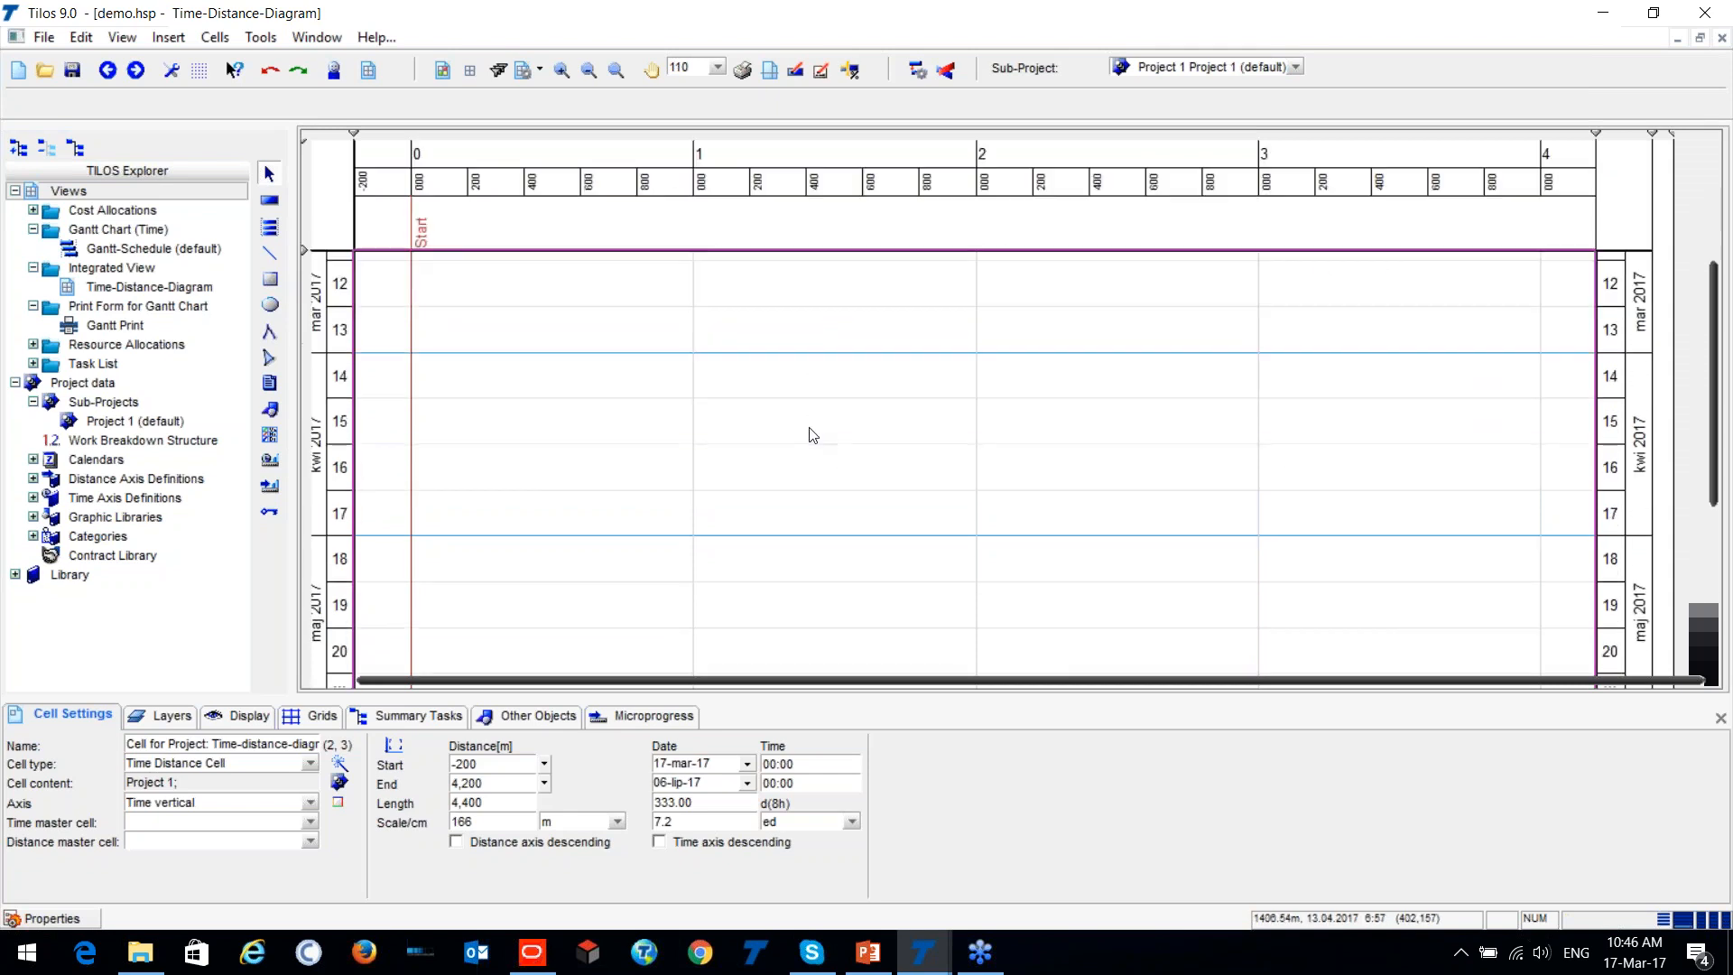
pyautogui.click(269, 202)
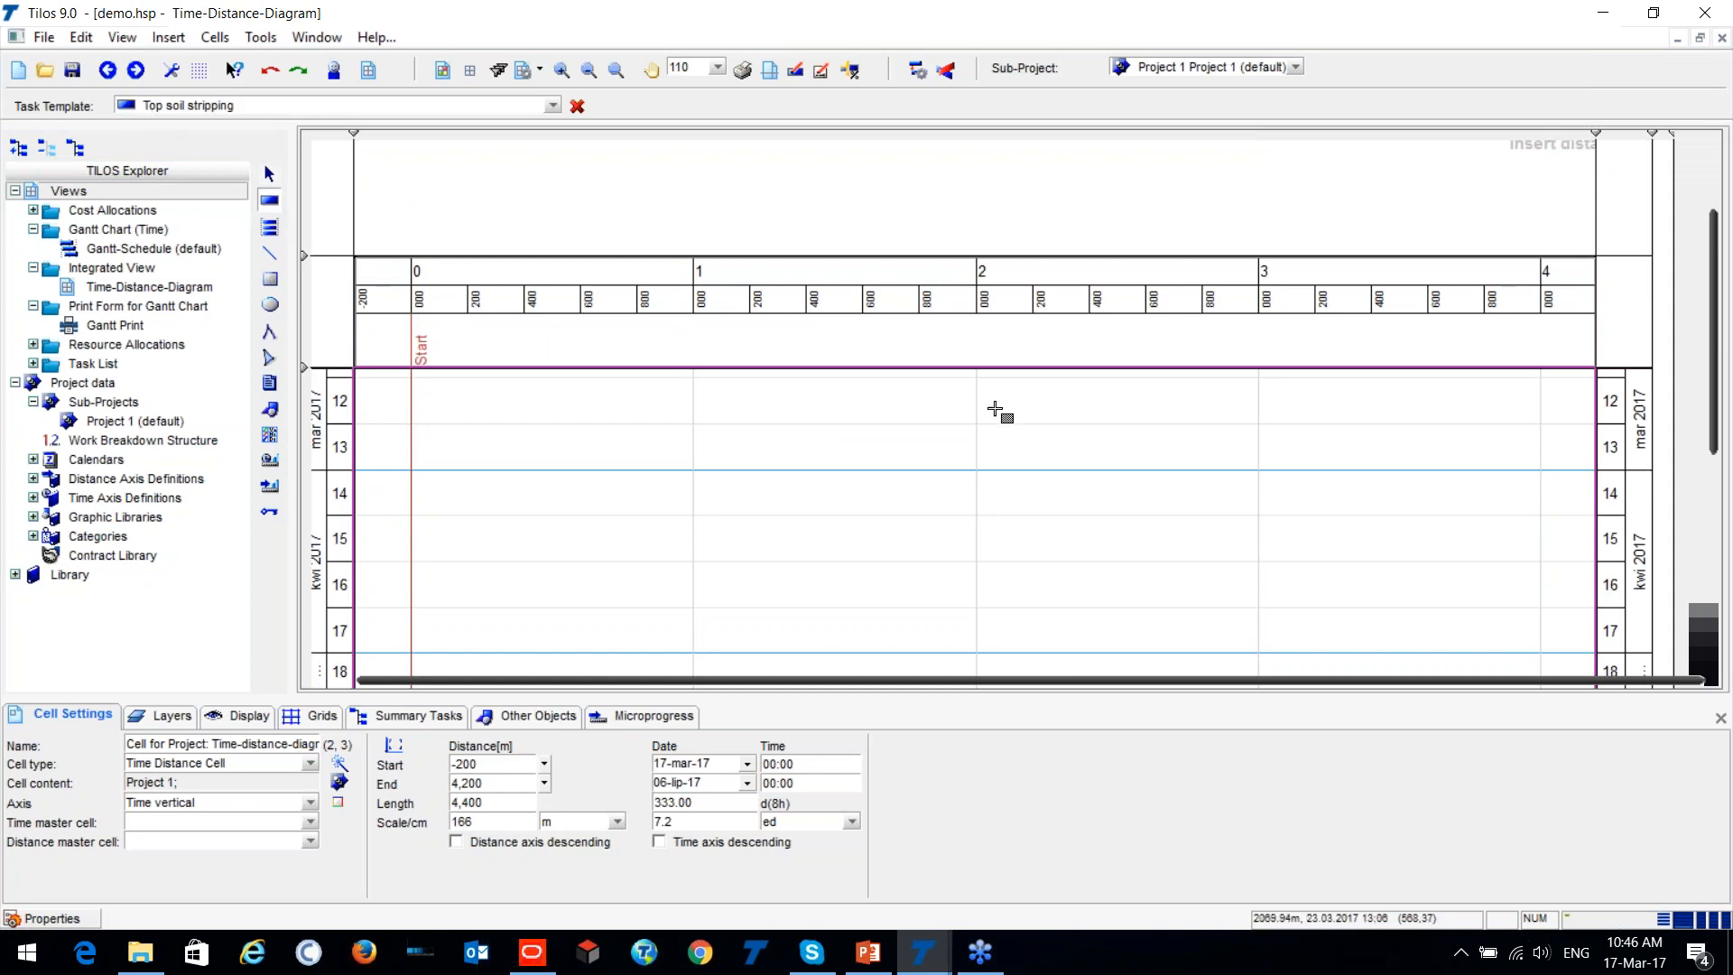
pyautogui.moveTo(1543, 399); pyautogui.dragTo(411, 603)
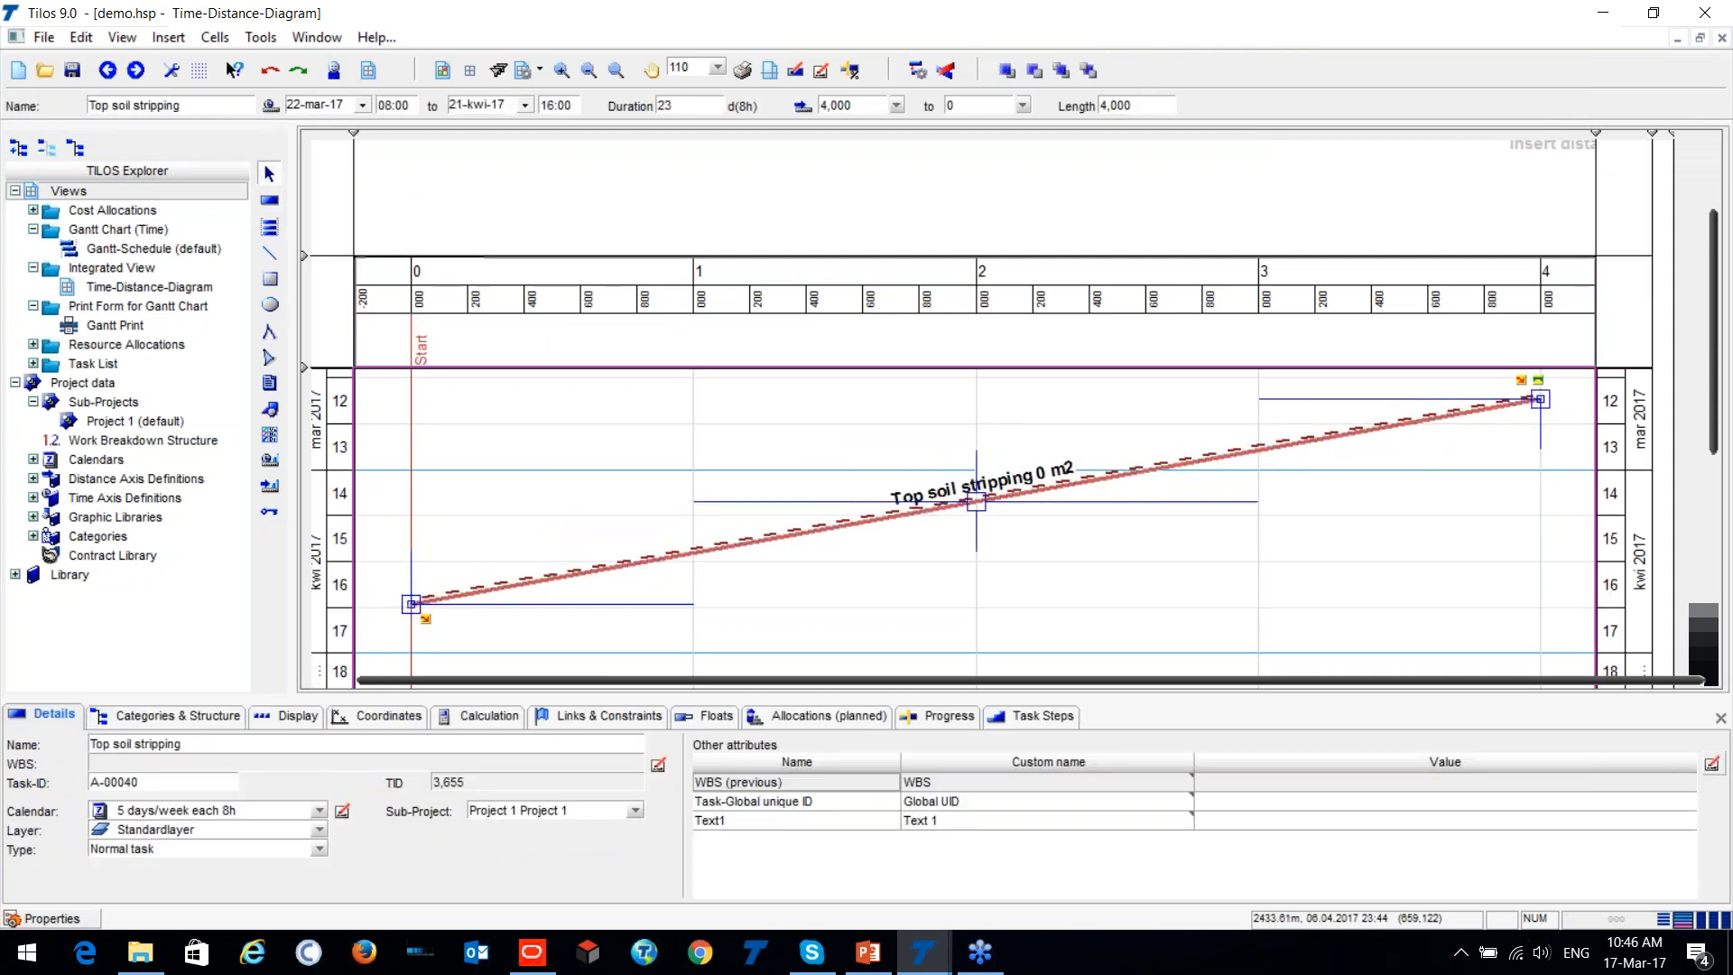
# Examine the Top soil stripping task line against the distance and time axes of the diagram.
pyautogui.click(1121, 532)
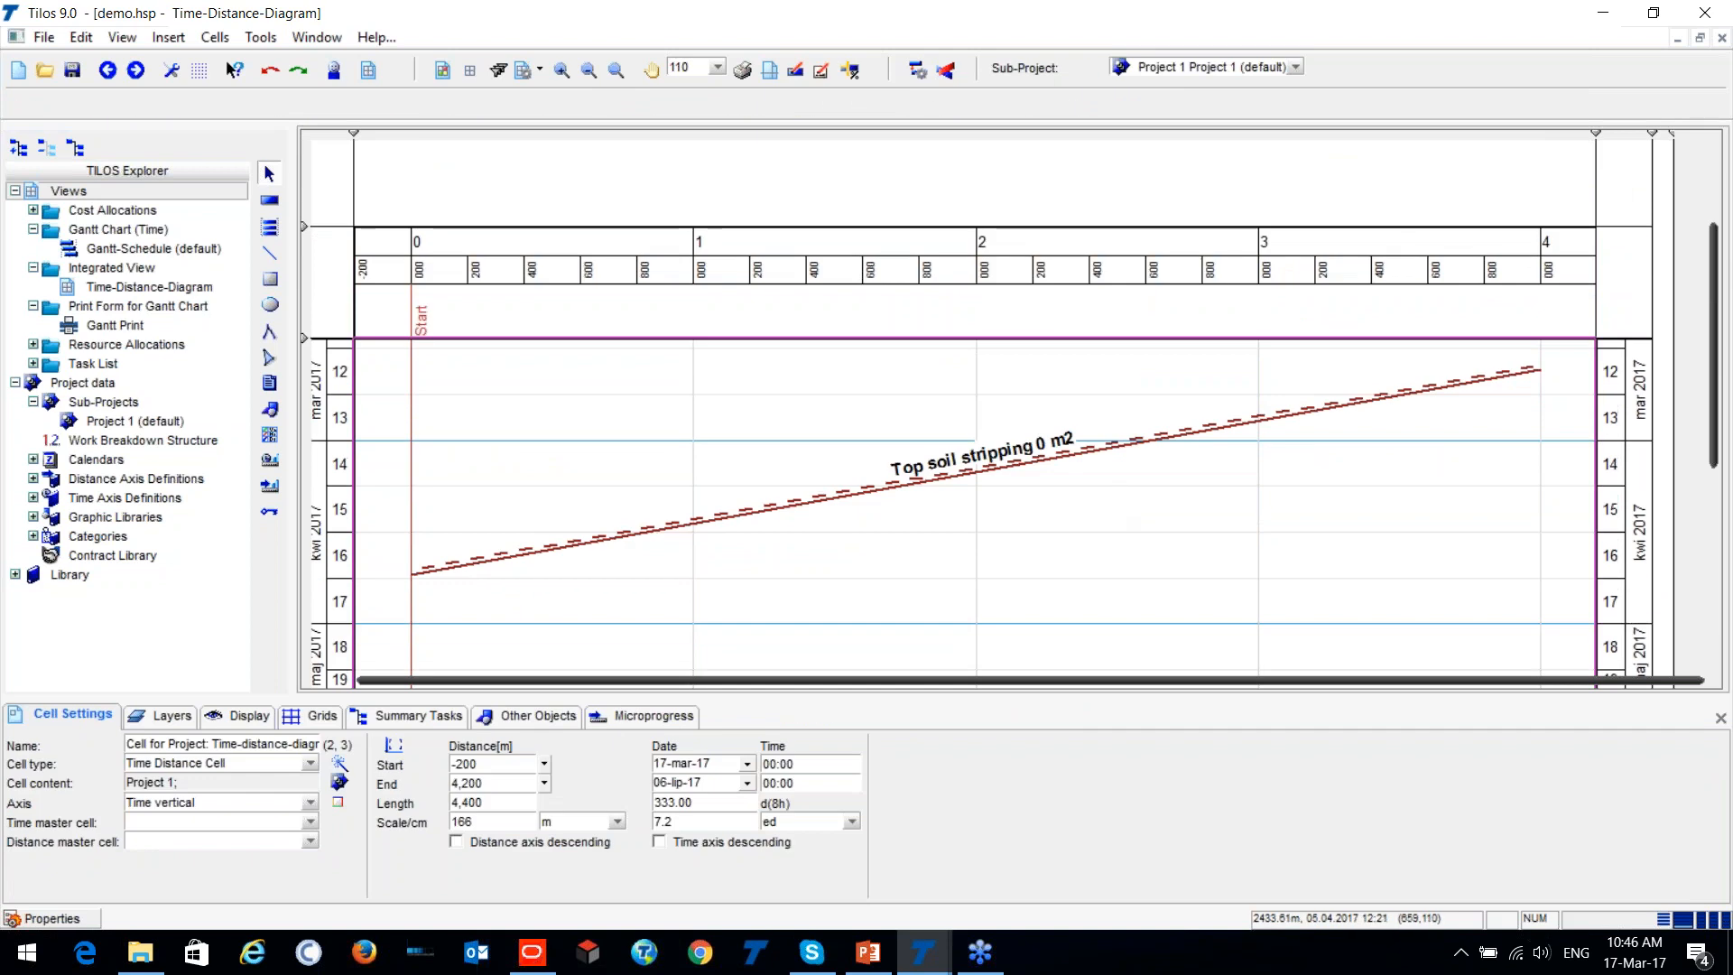
pyautogui.click(1096, 452)
pyautogui.scroll(-4, 851, 448)
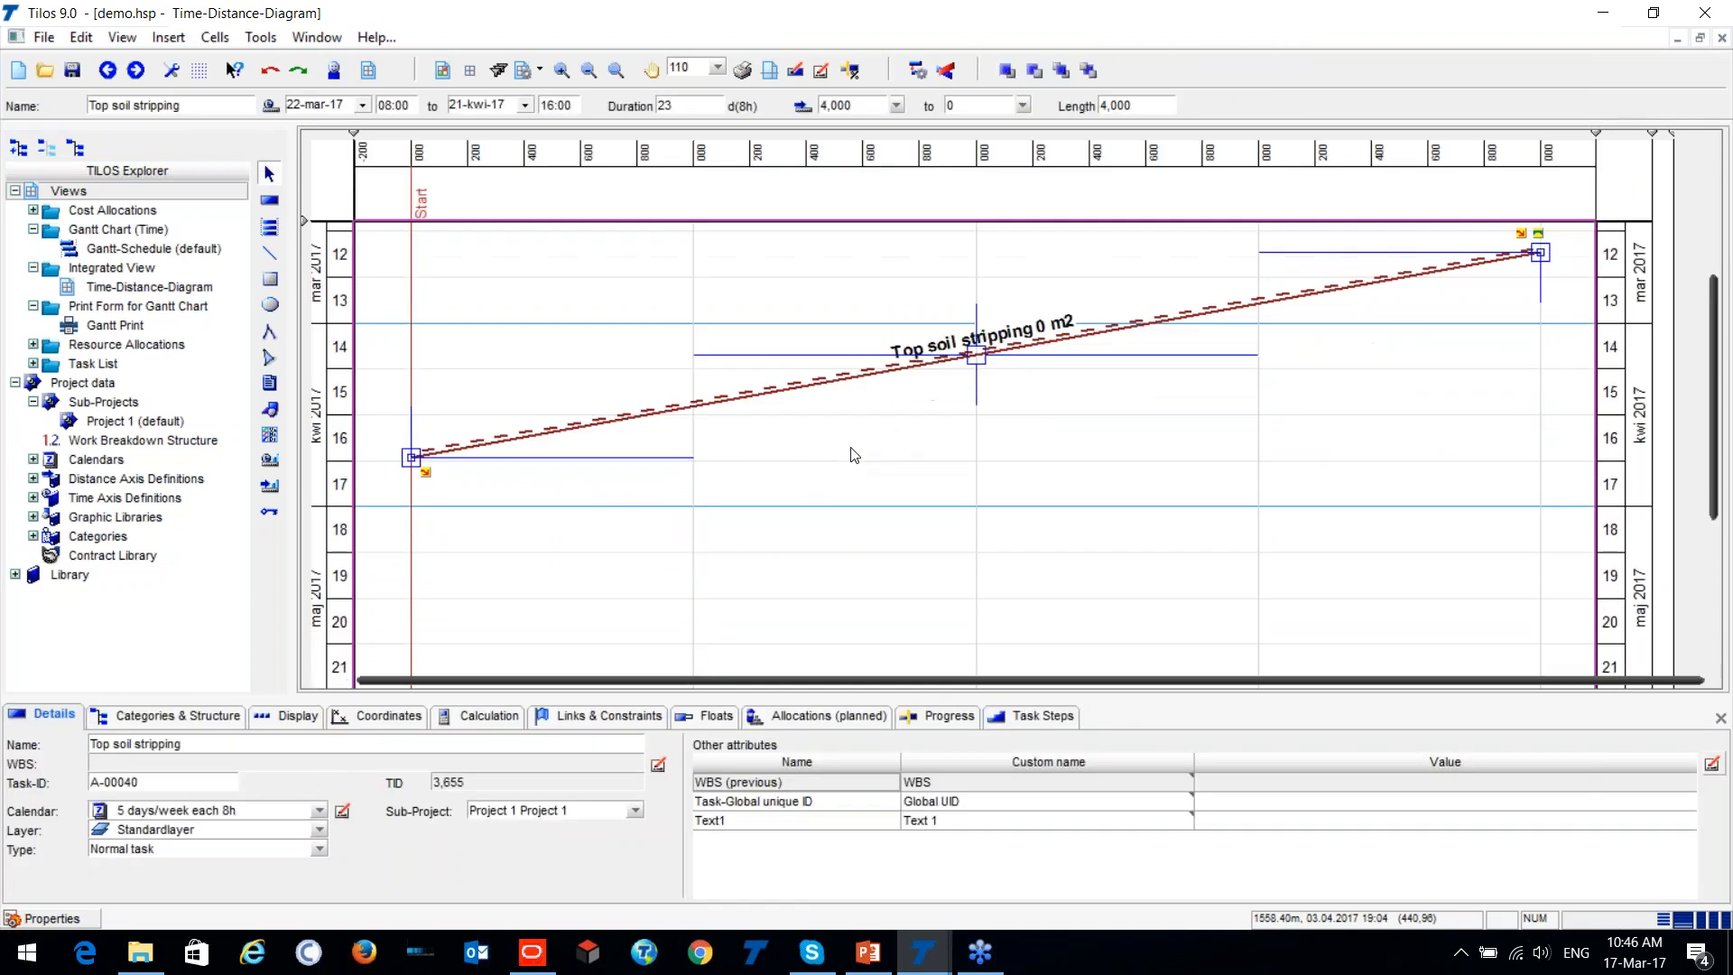
pyautogui.scroll(2, 869, 447)
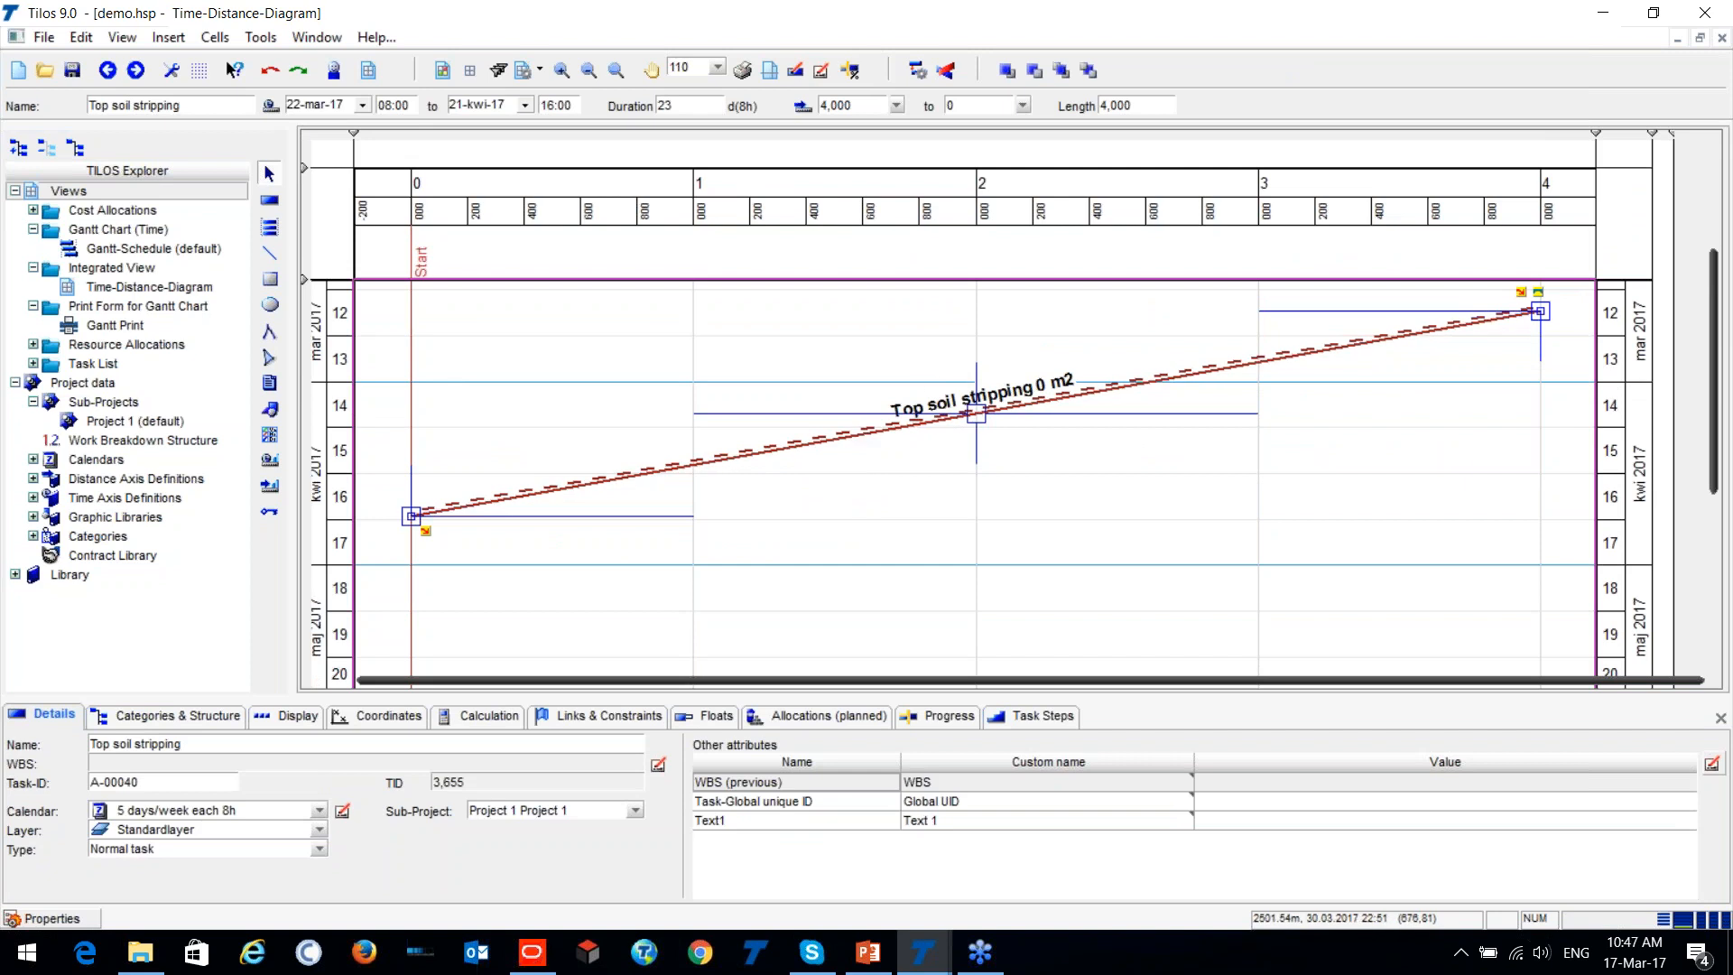
pyautogui.press('ctrl')
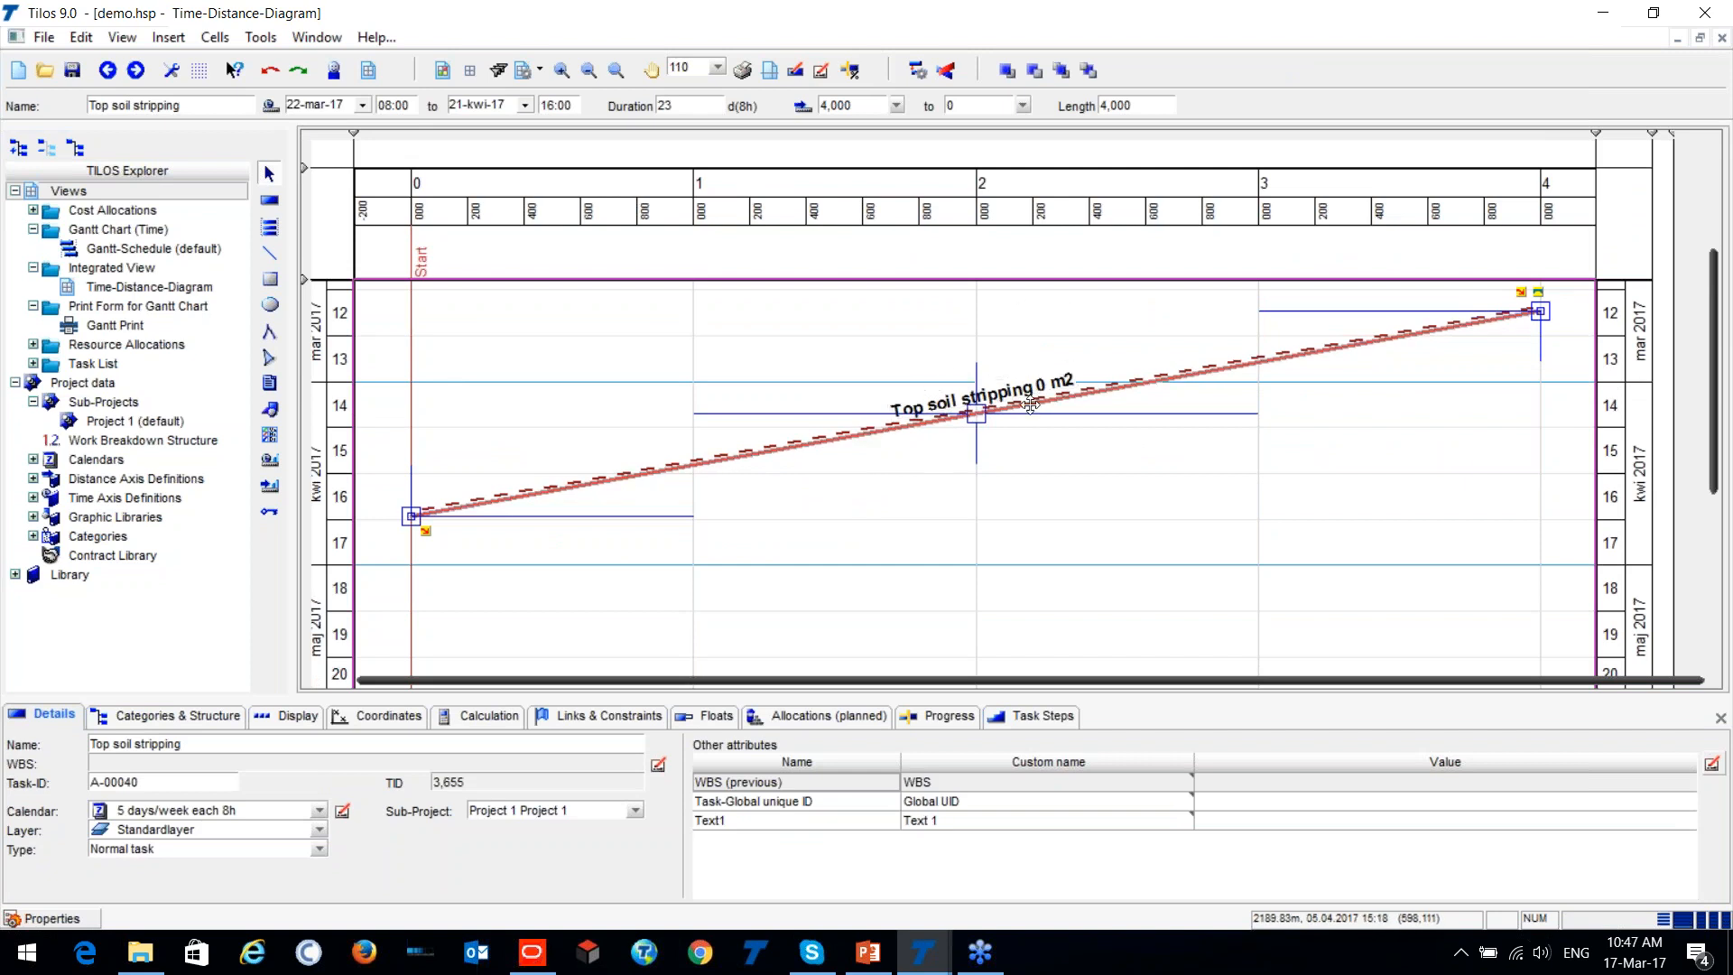
pyautogui.press('ctrl')
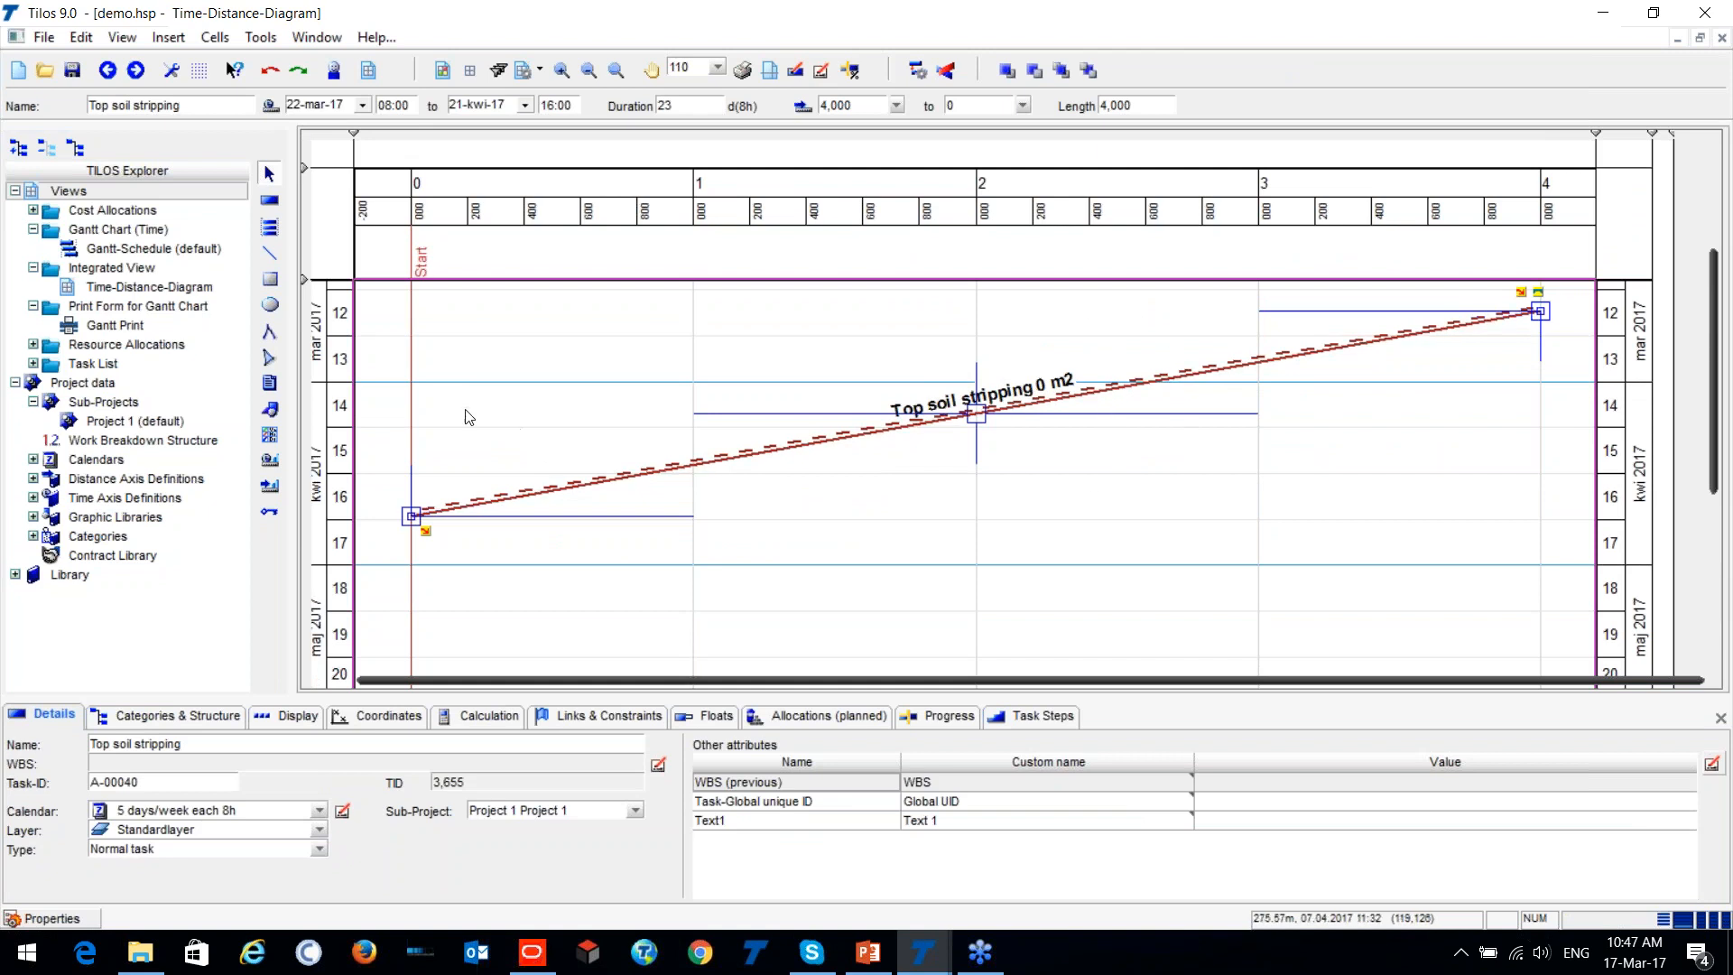
pyautogui.scroll(-3, 580, 341)
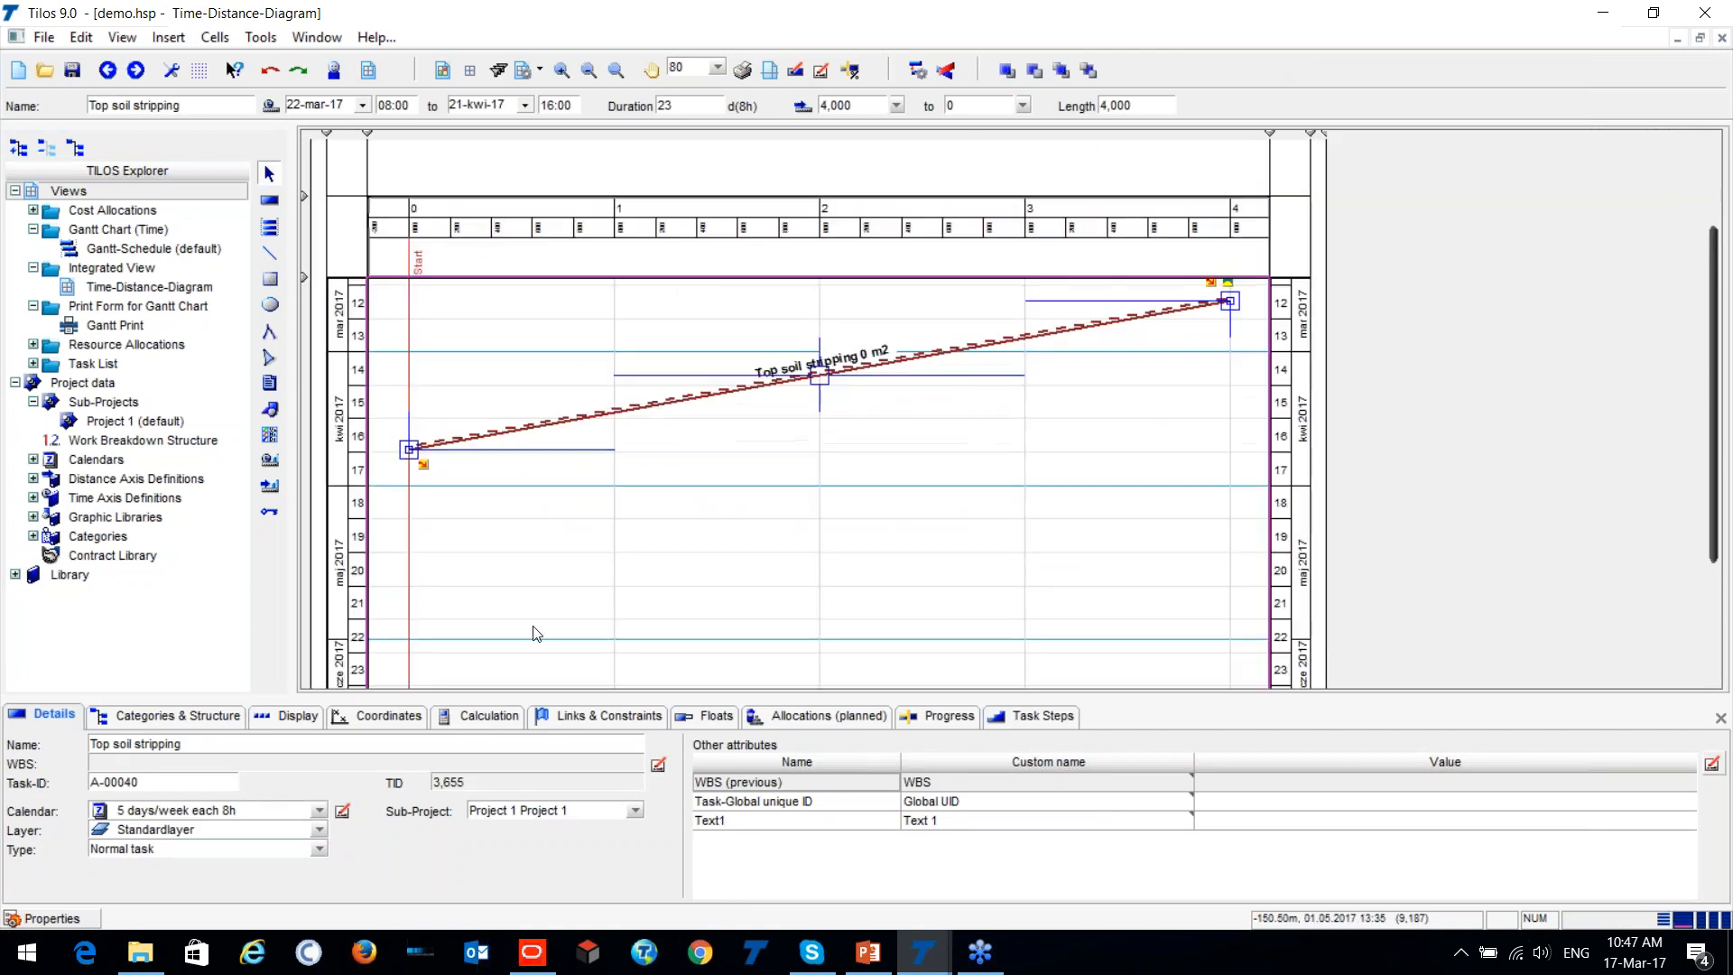
pyautogui.scroll(-2, 433, 388)
pyautogui.scroll(-2, 434, 388)
pyautogui.scroll(2, 388, 388)
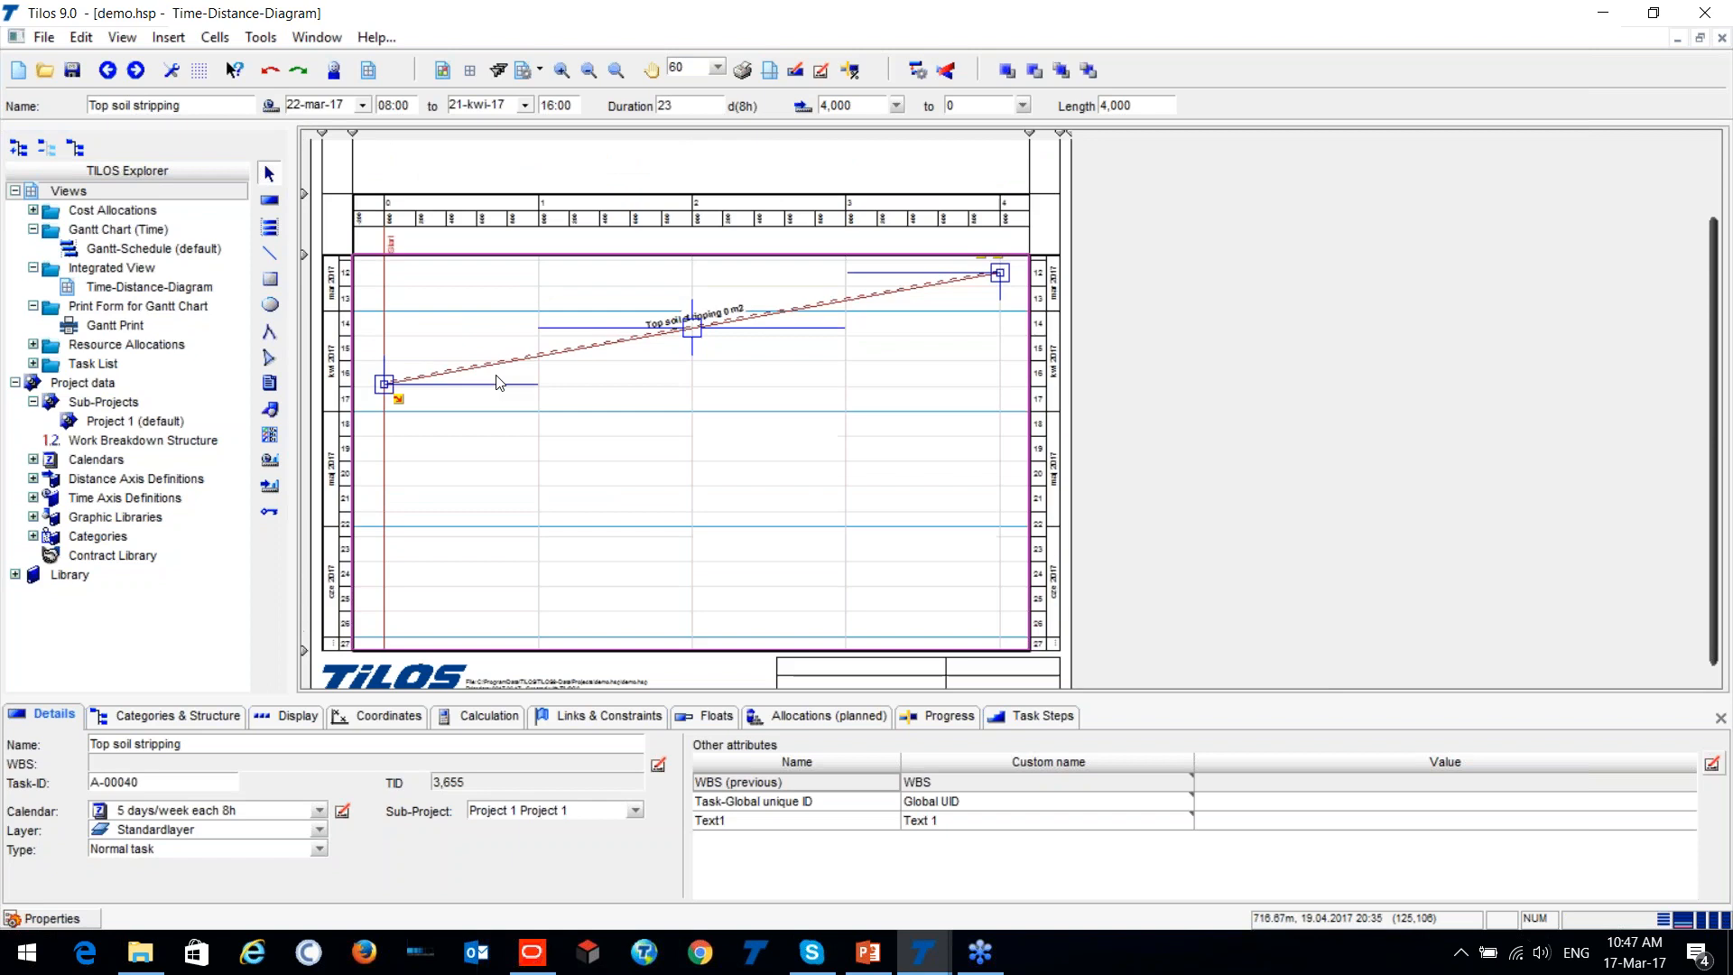
pyautogui.scroll(-1, 442, 500)
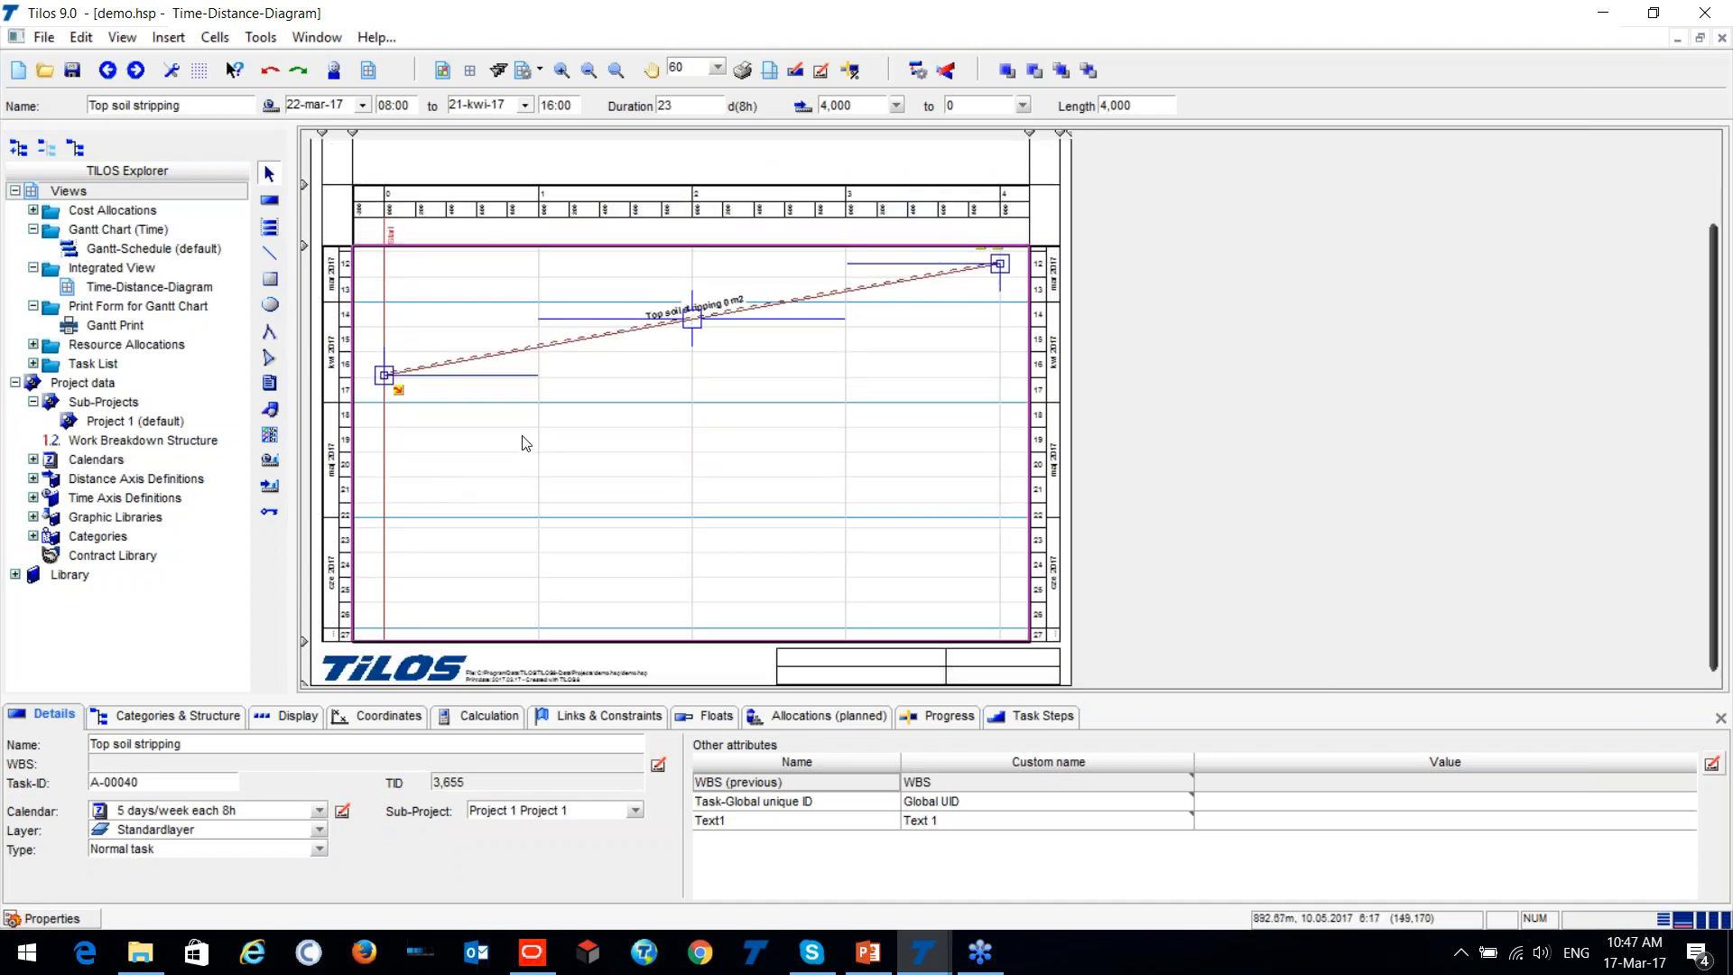
# View the Top soil stripping task in the Gantt-Schedule and return to the Time-Distance-Diagram.
pyautogui.click(529, 445)
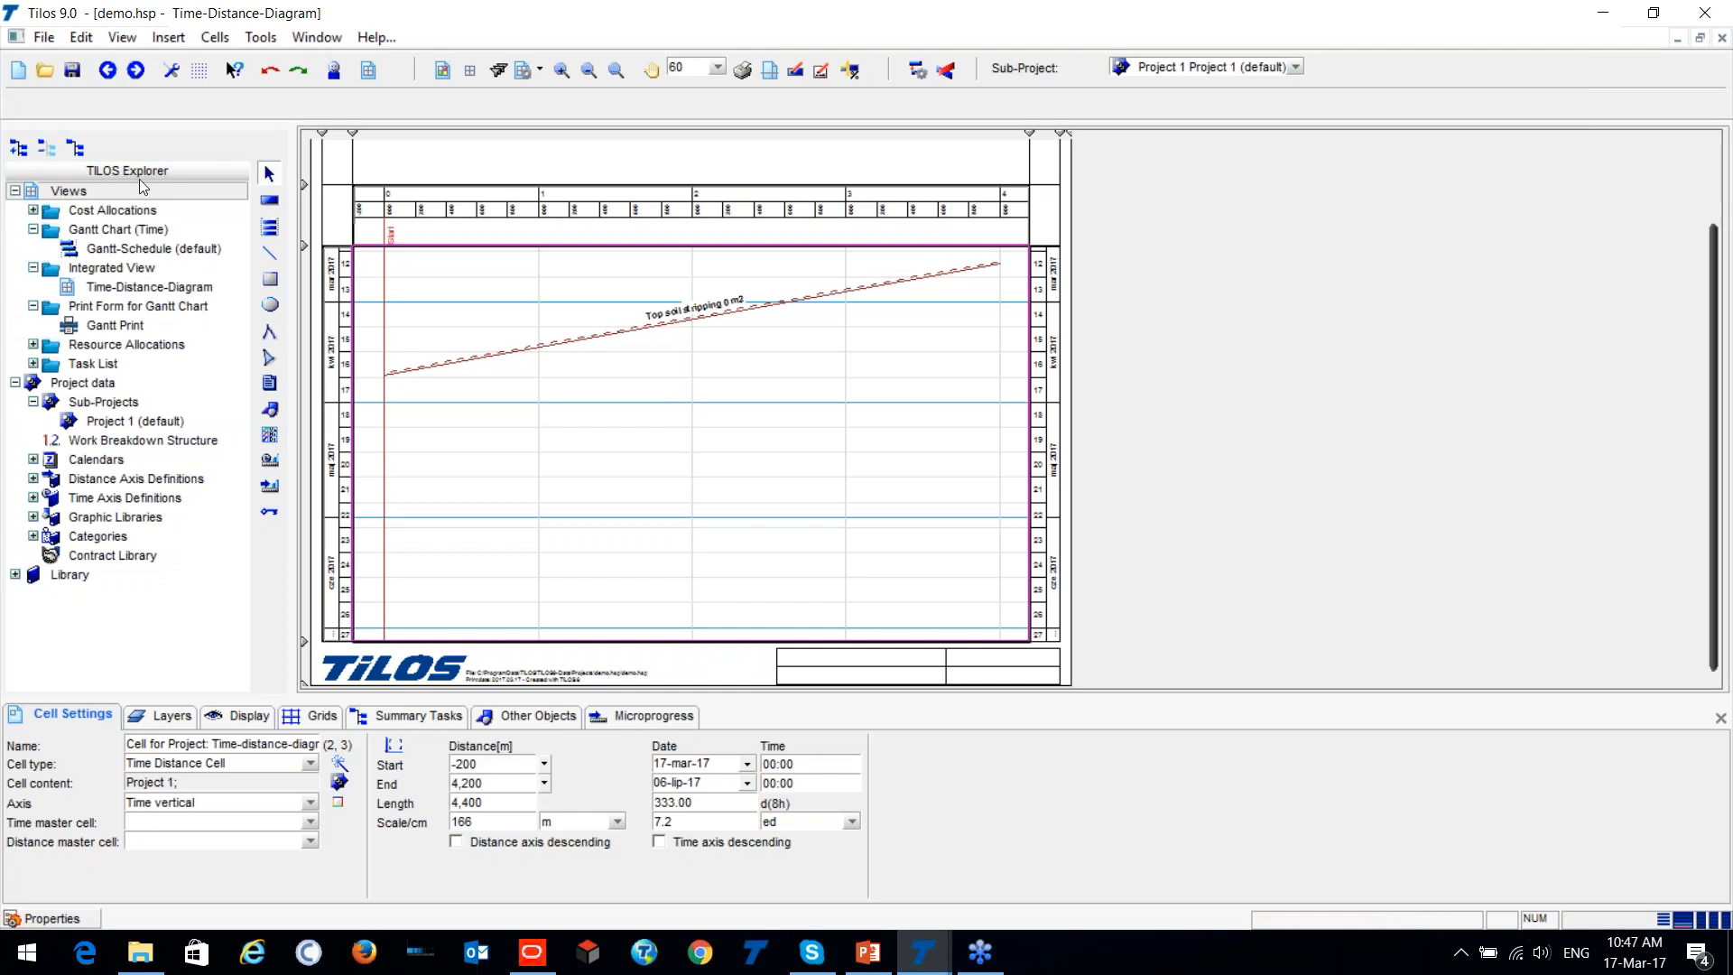
pyautogui.doubleClick(93, 249)
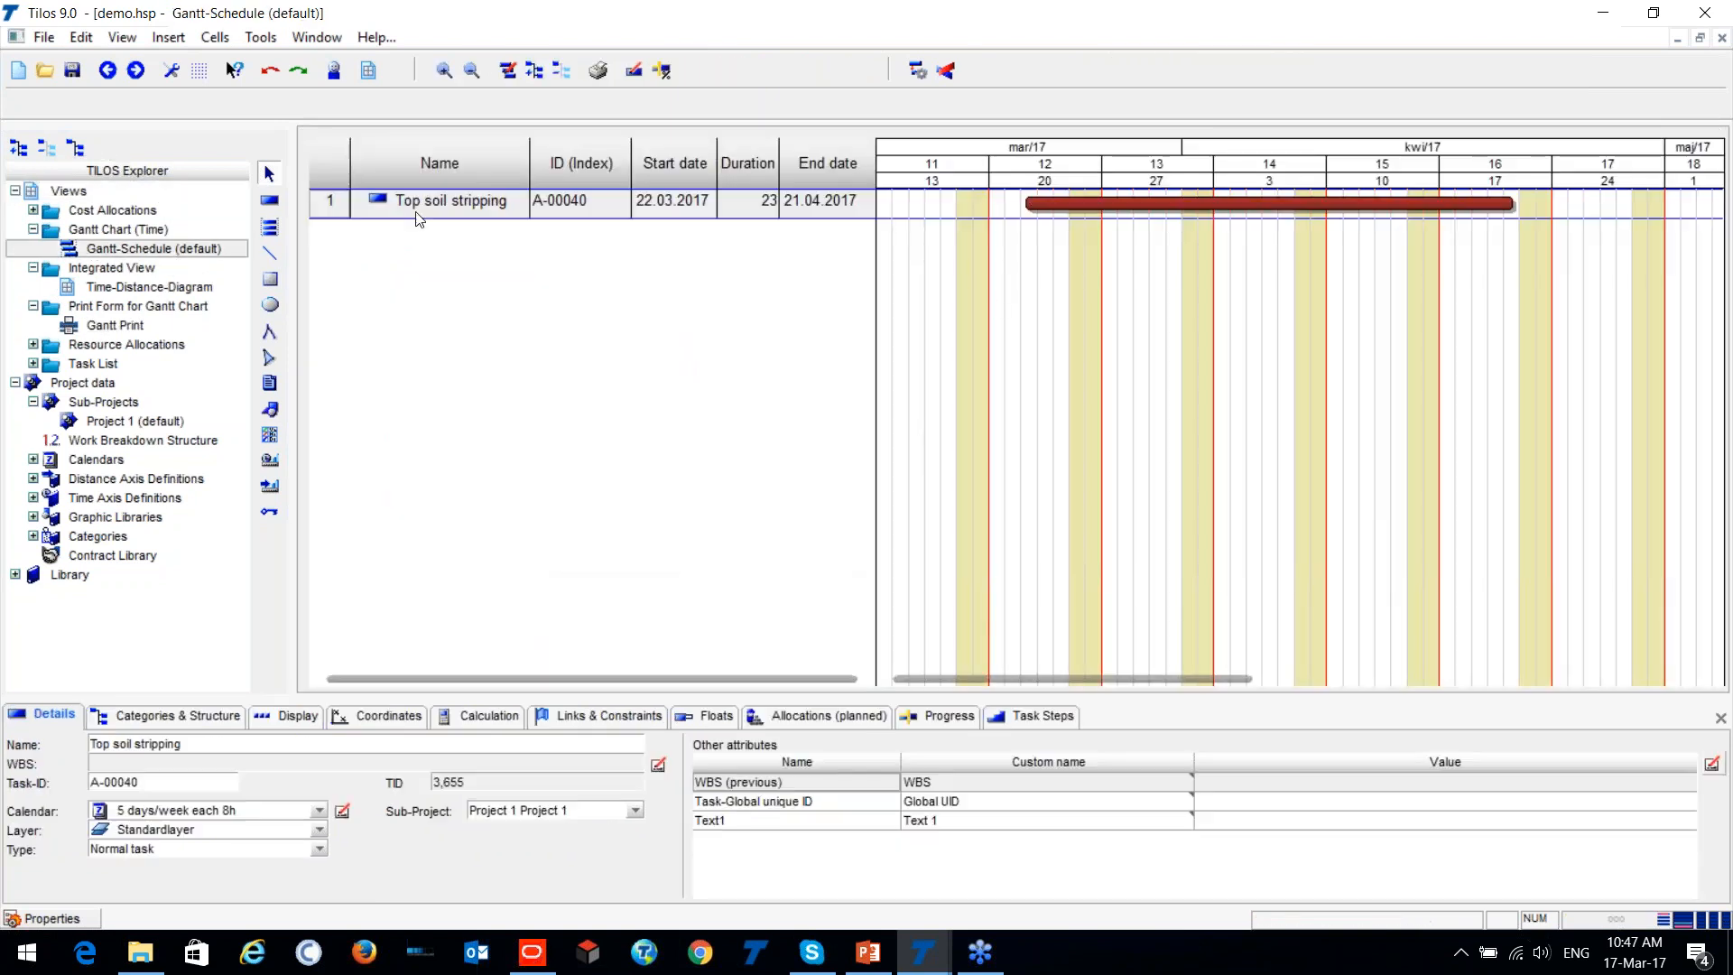
pyautogui.doubleClick(135, 287)
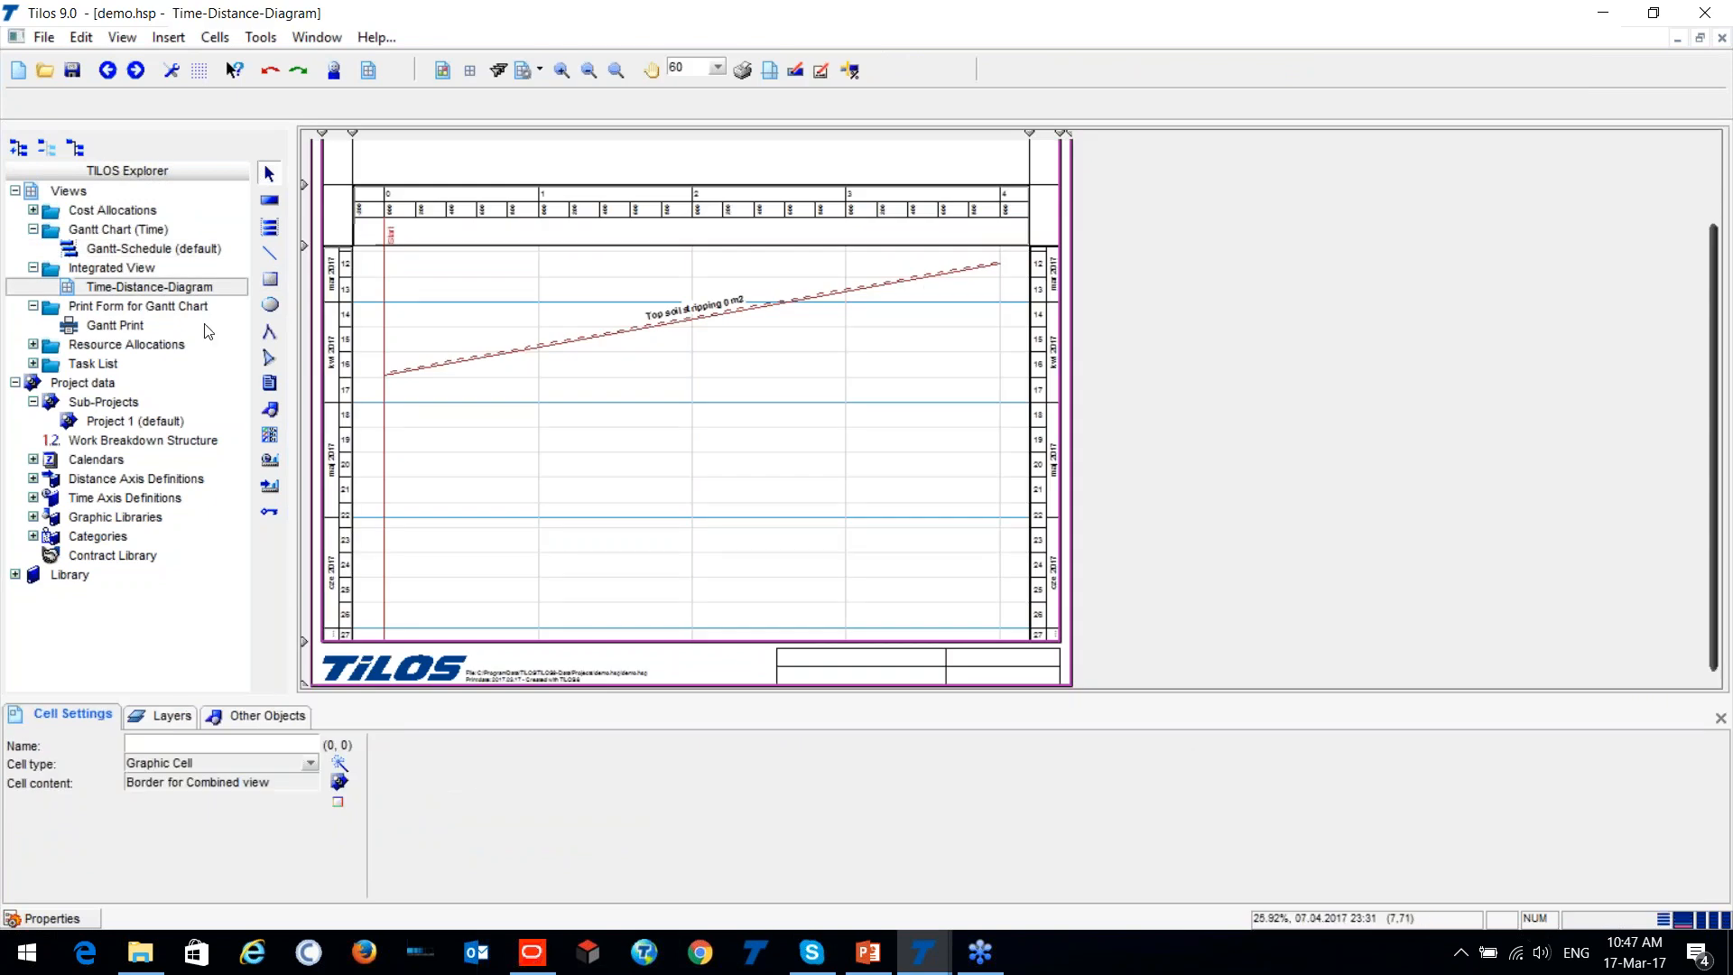
# Open the second Task list view and move the WBS column in front of the TID column.
pyautogui.click(34, 365)
pyautogui.doubleClick(83, 404)
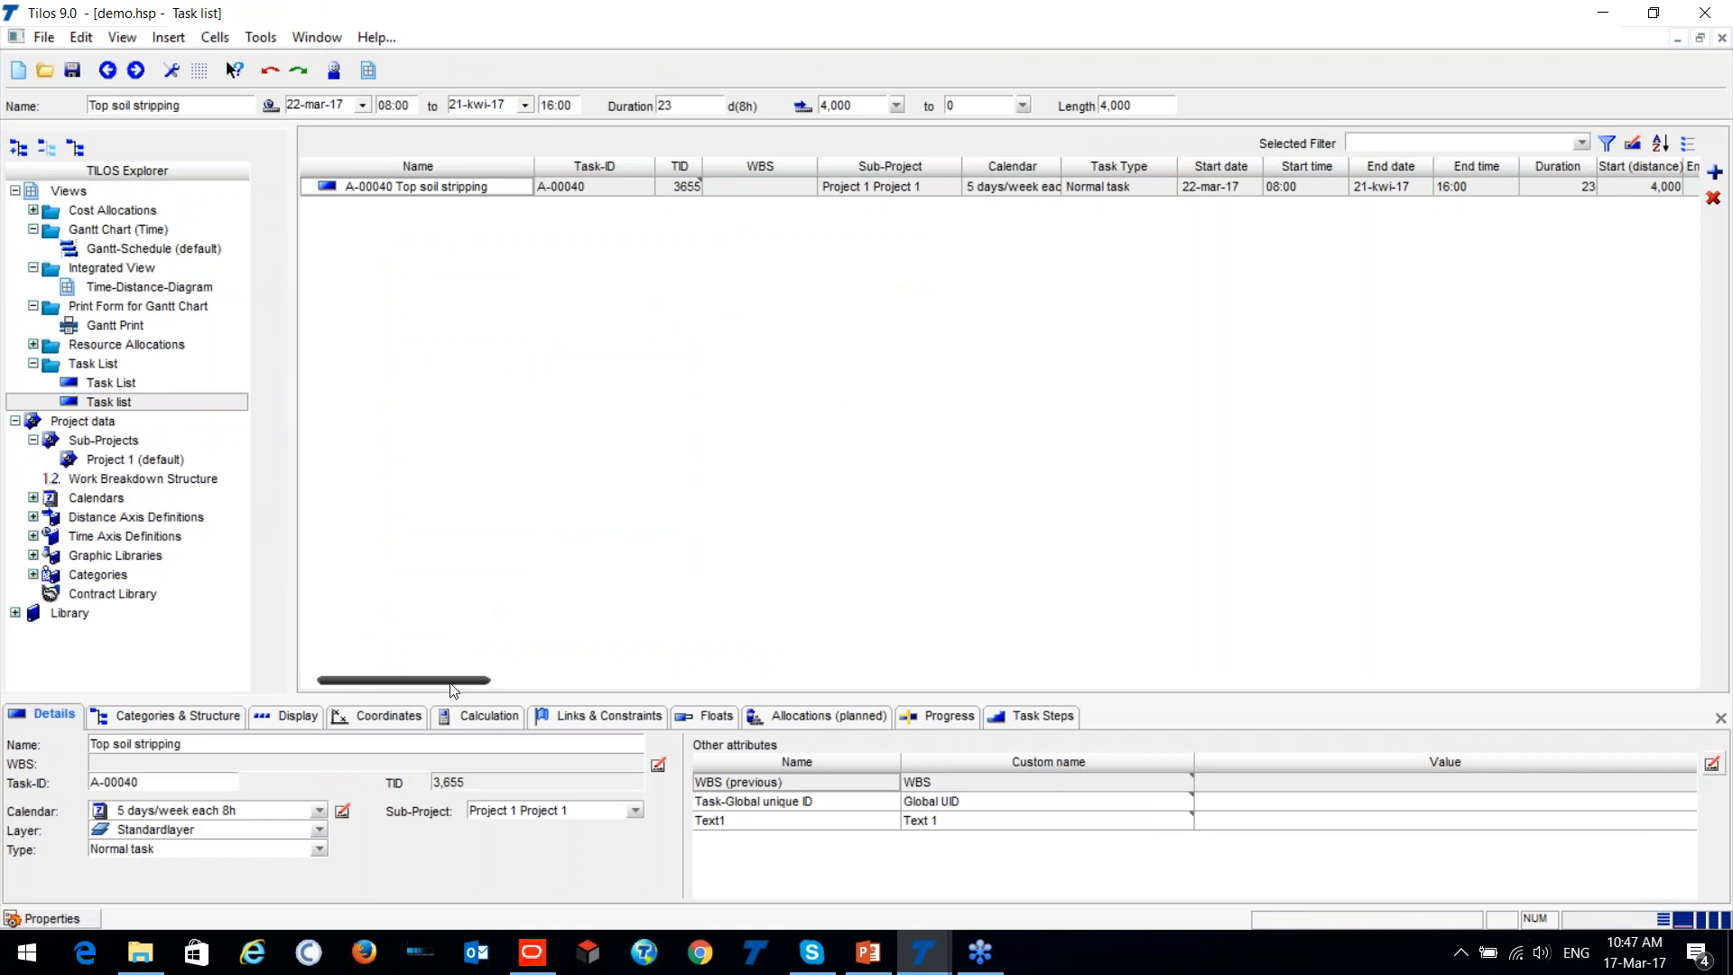
pyautogui.moveTo(453, 689); pyautogui.dragTo(375, 690)
pyautogui.moveTo(713, 168); pyautogui.dragTo(652, 164)
# Open the Resource list under Resource Allocations and examine its resource and task allocation tables.
pyautogui.click(34, 346)
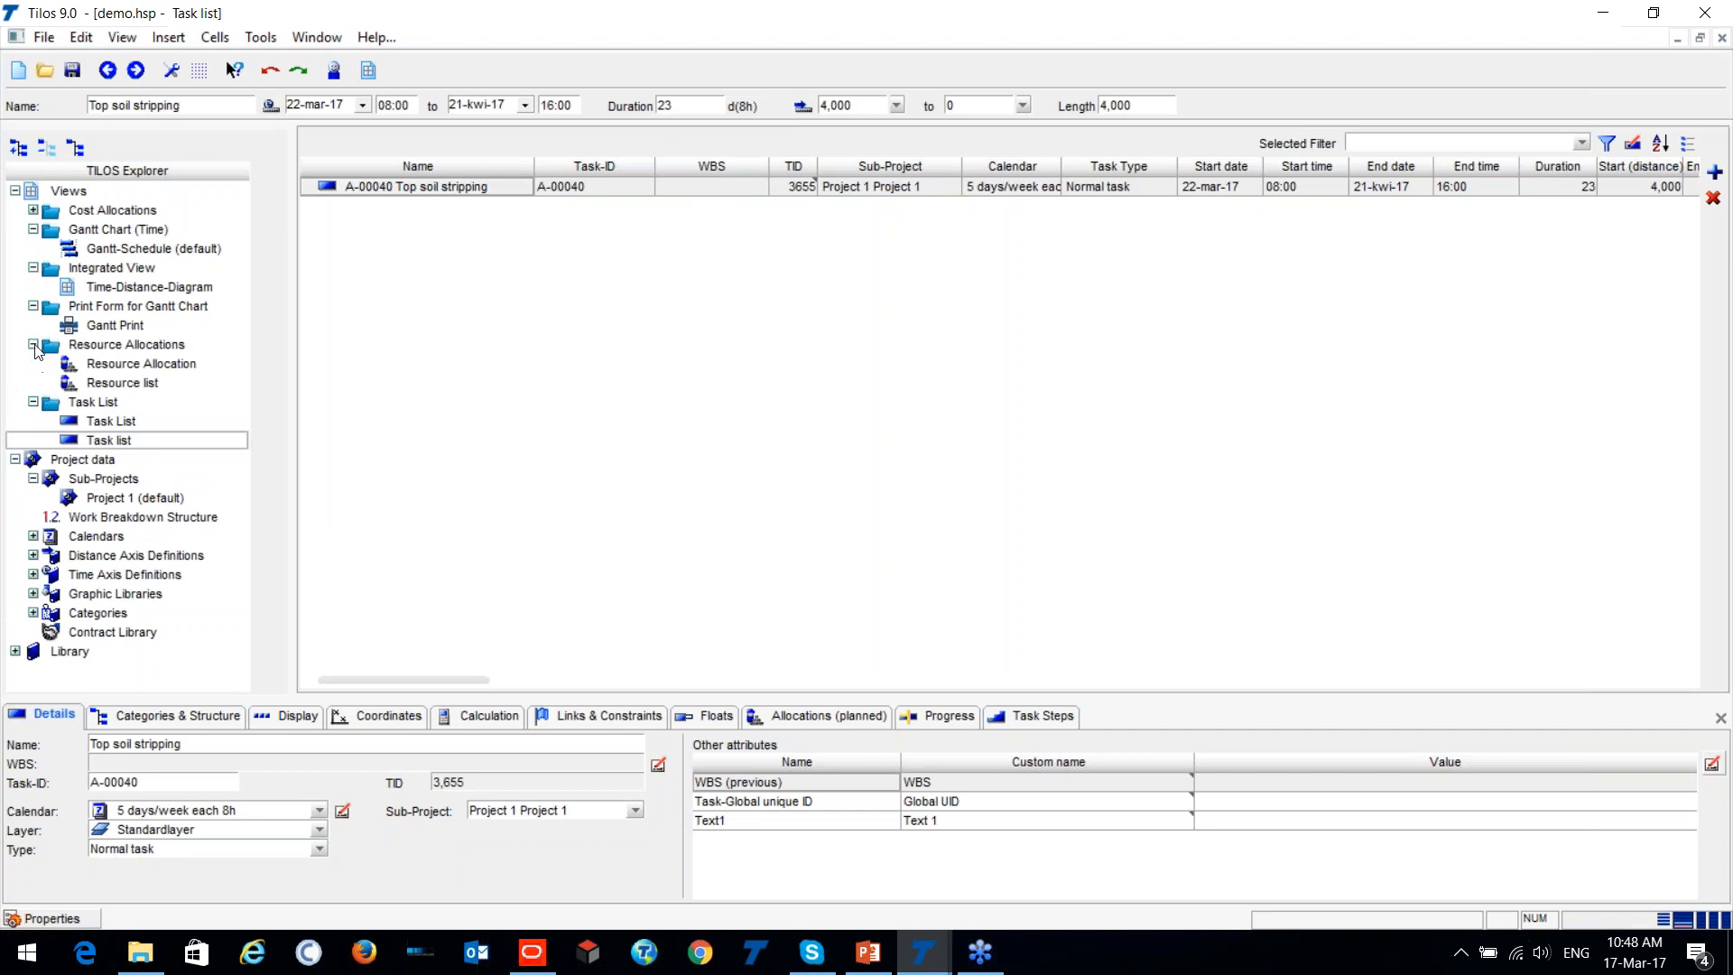
pyautogui.doubleClick(93, 385)
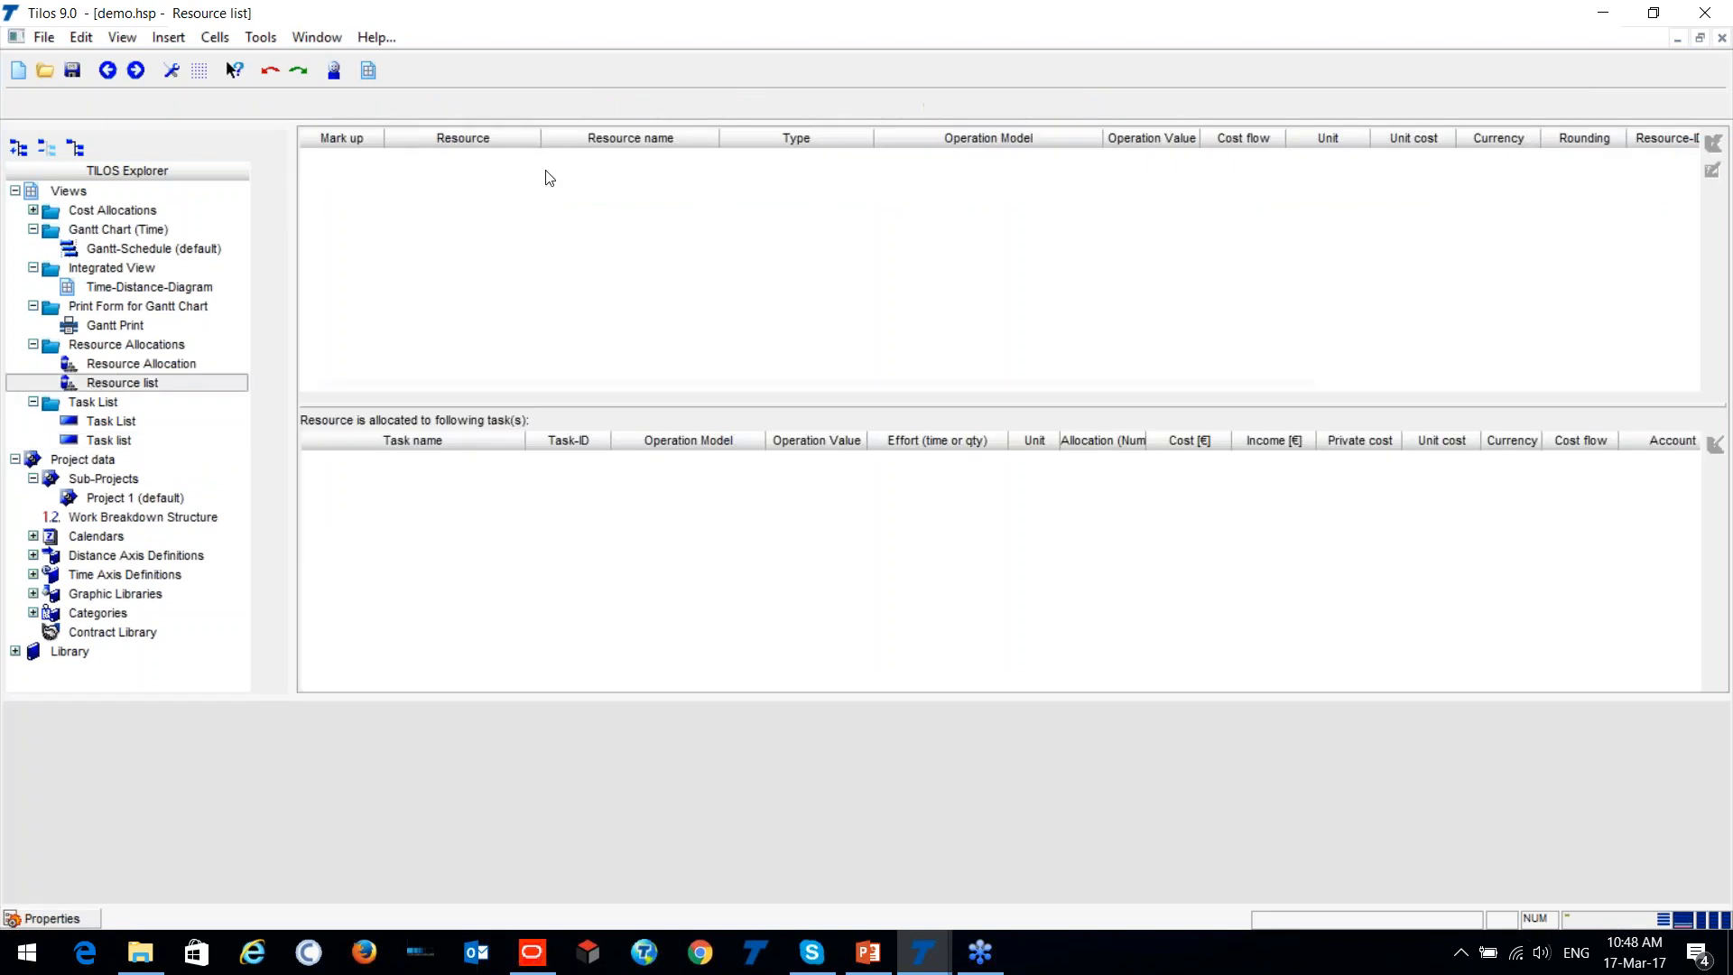
pyautogui.click(361, 161)
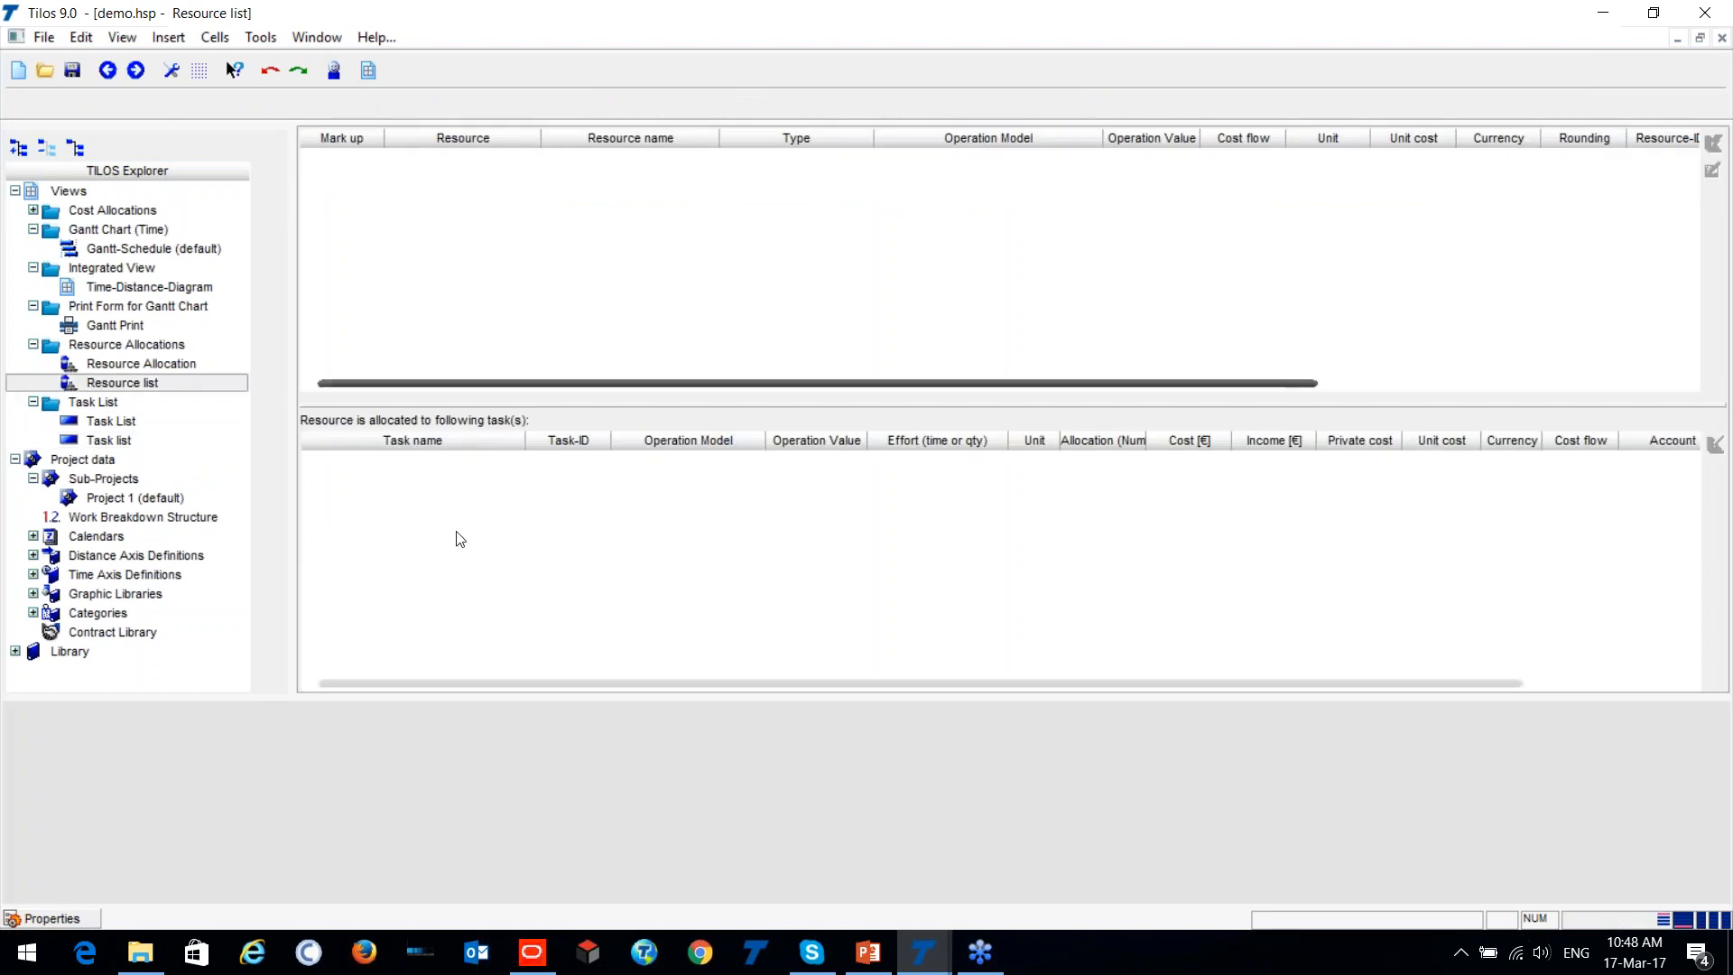
pyautogui.rightClick(464, 295)
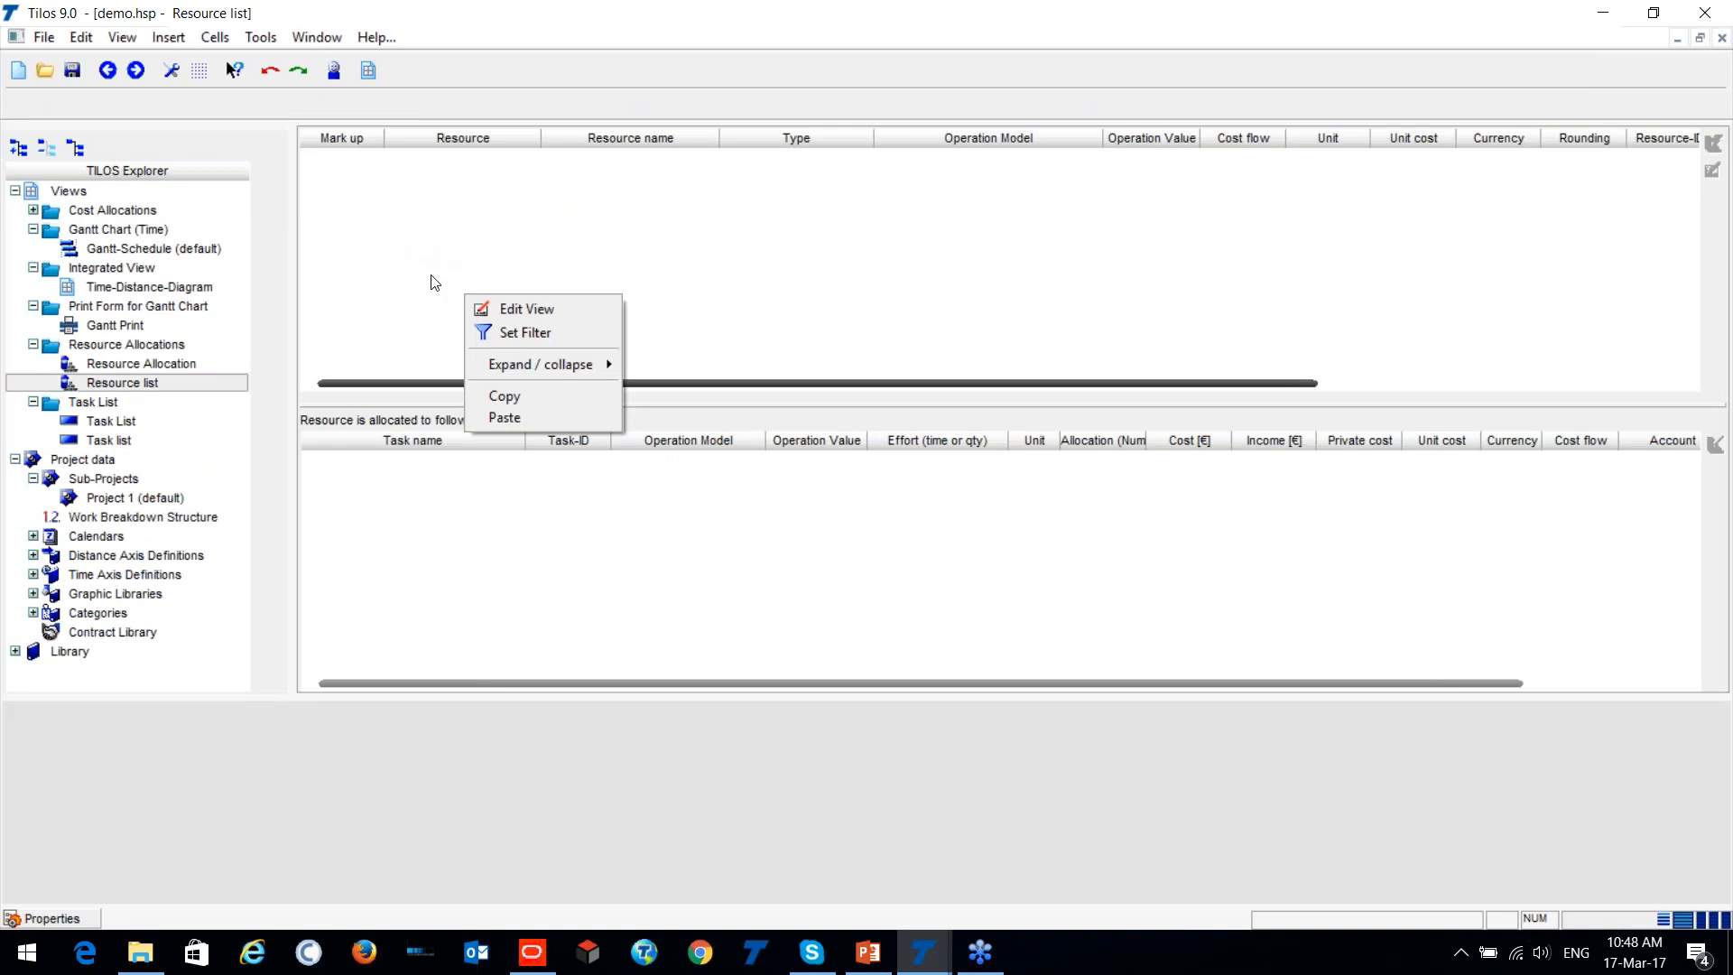
pyautogui.click(380, 214)
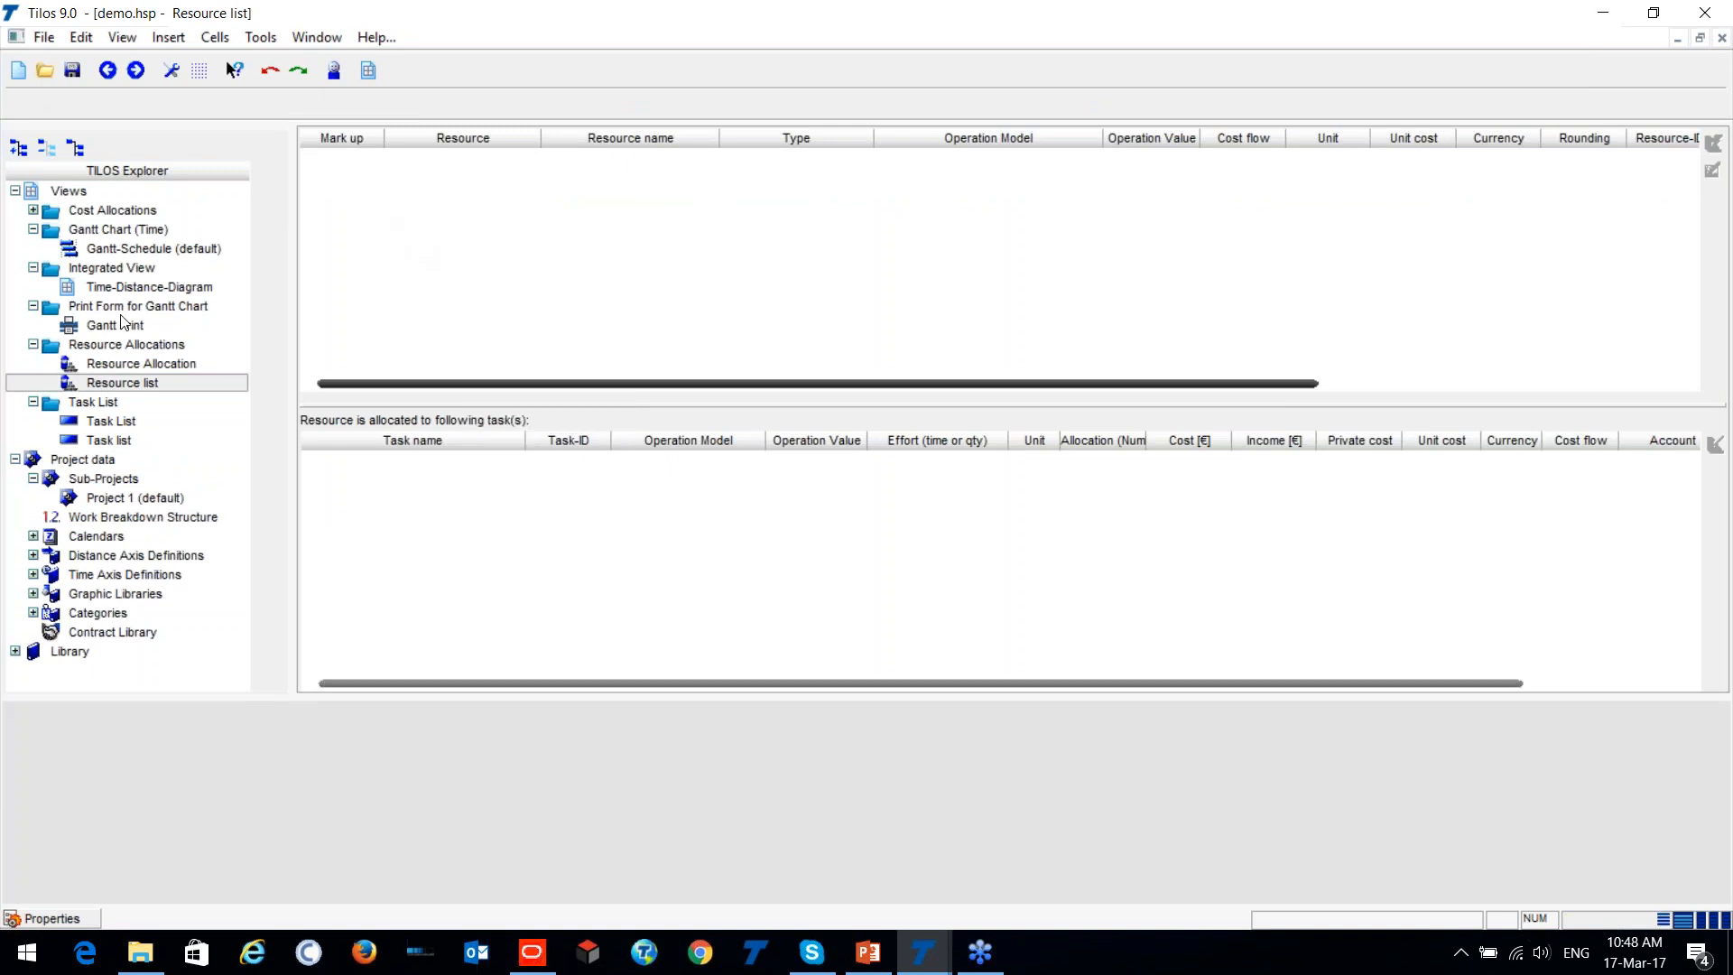
# Return to the Time-Distance-Diagram and expand the library's resources down to the members of the 01 Labor group.
pyautogui.doubleClick(90, 291)
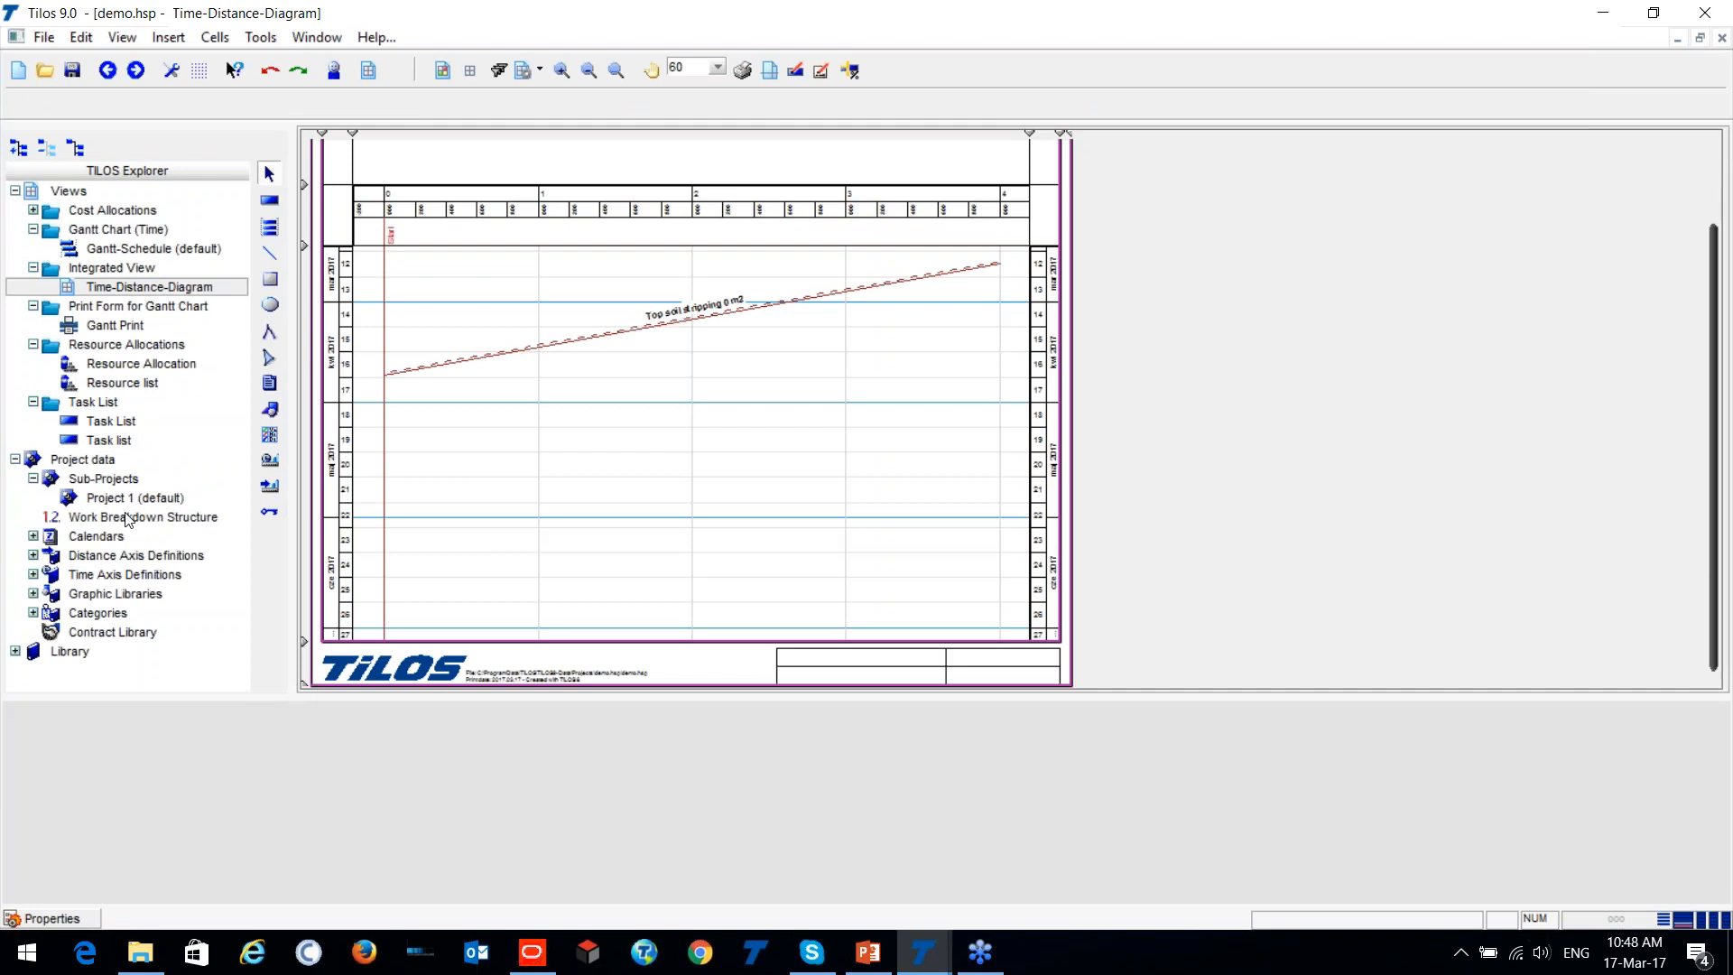
pyautogui.scroll(-4, 115, 443)
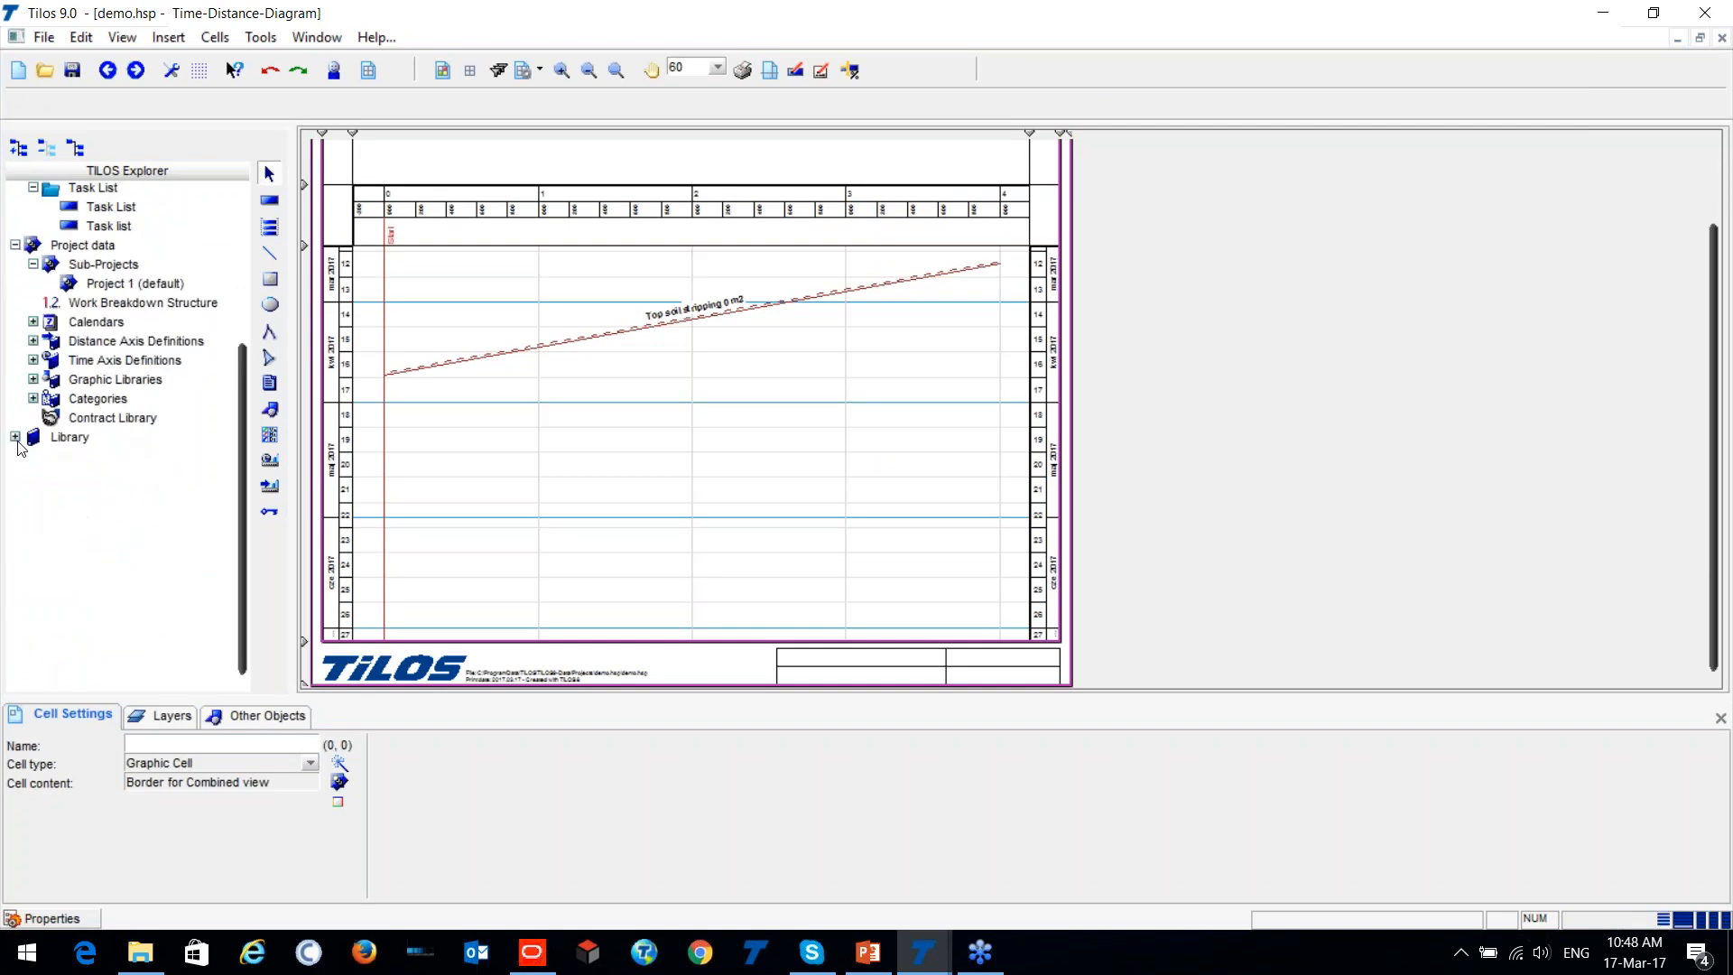
pyautogui.scroll(-1, 19, 449)
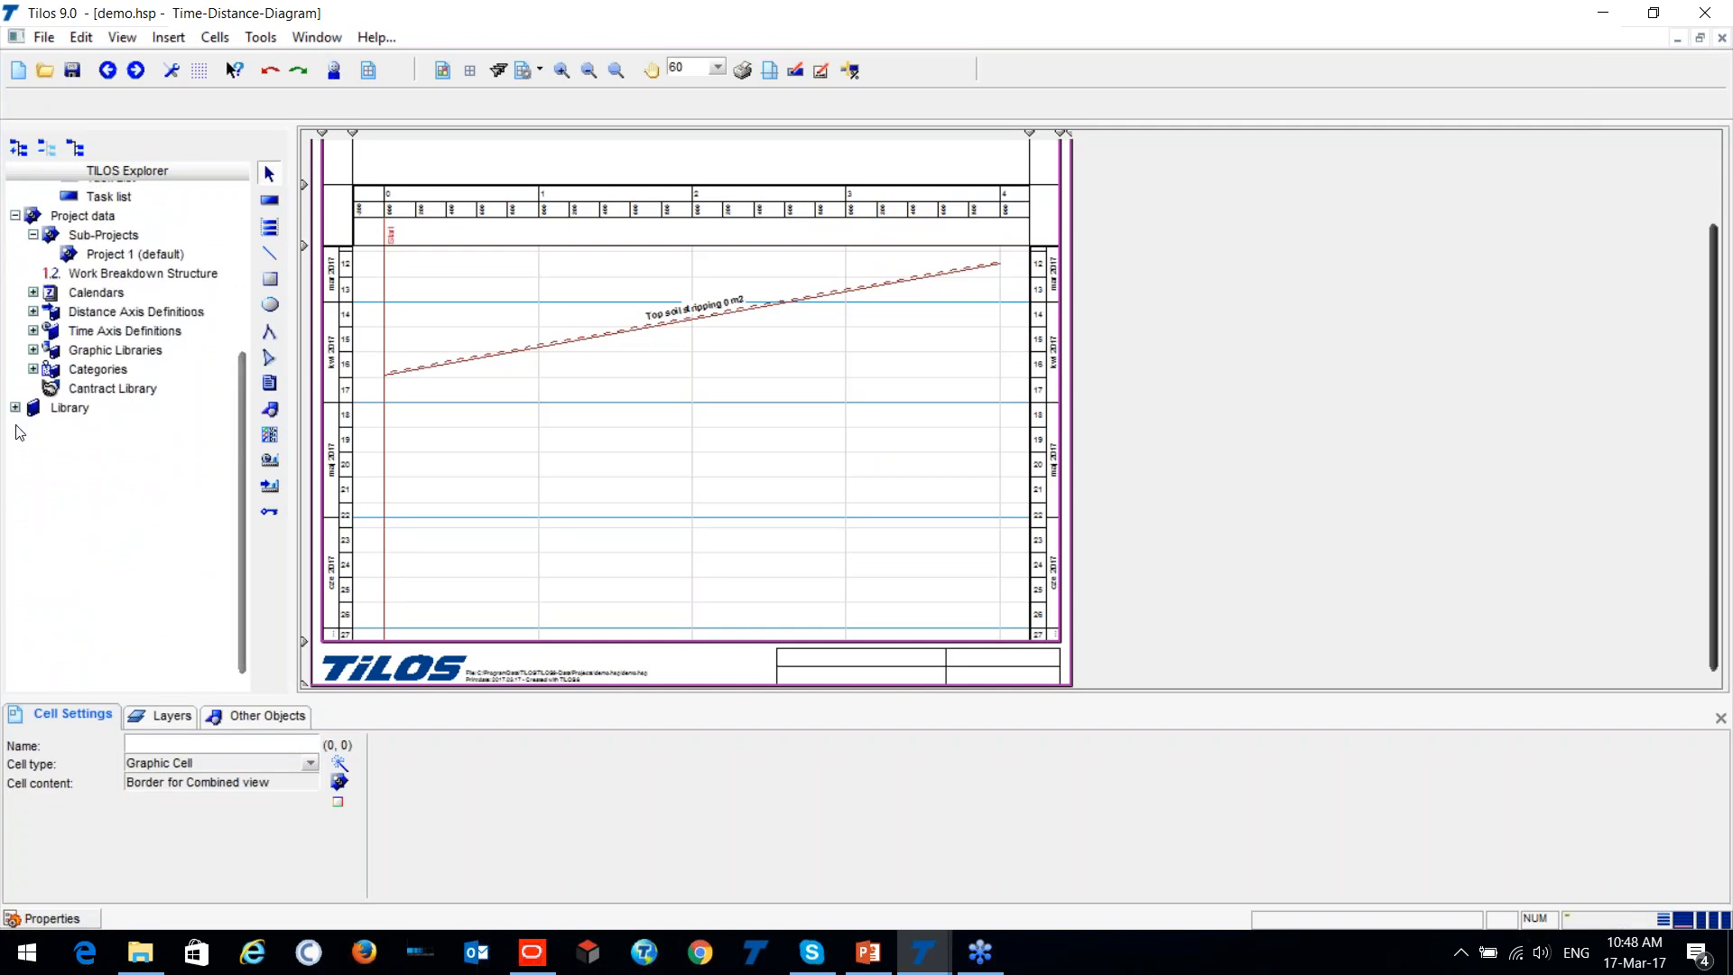
pyautogui.click(15, 407)
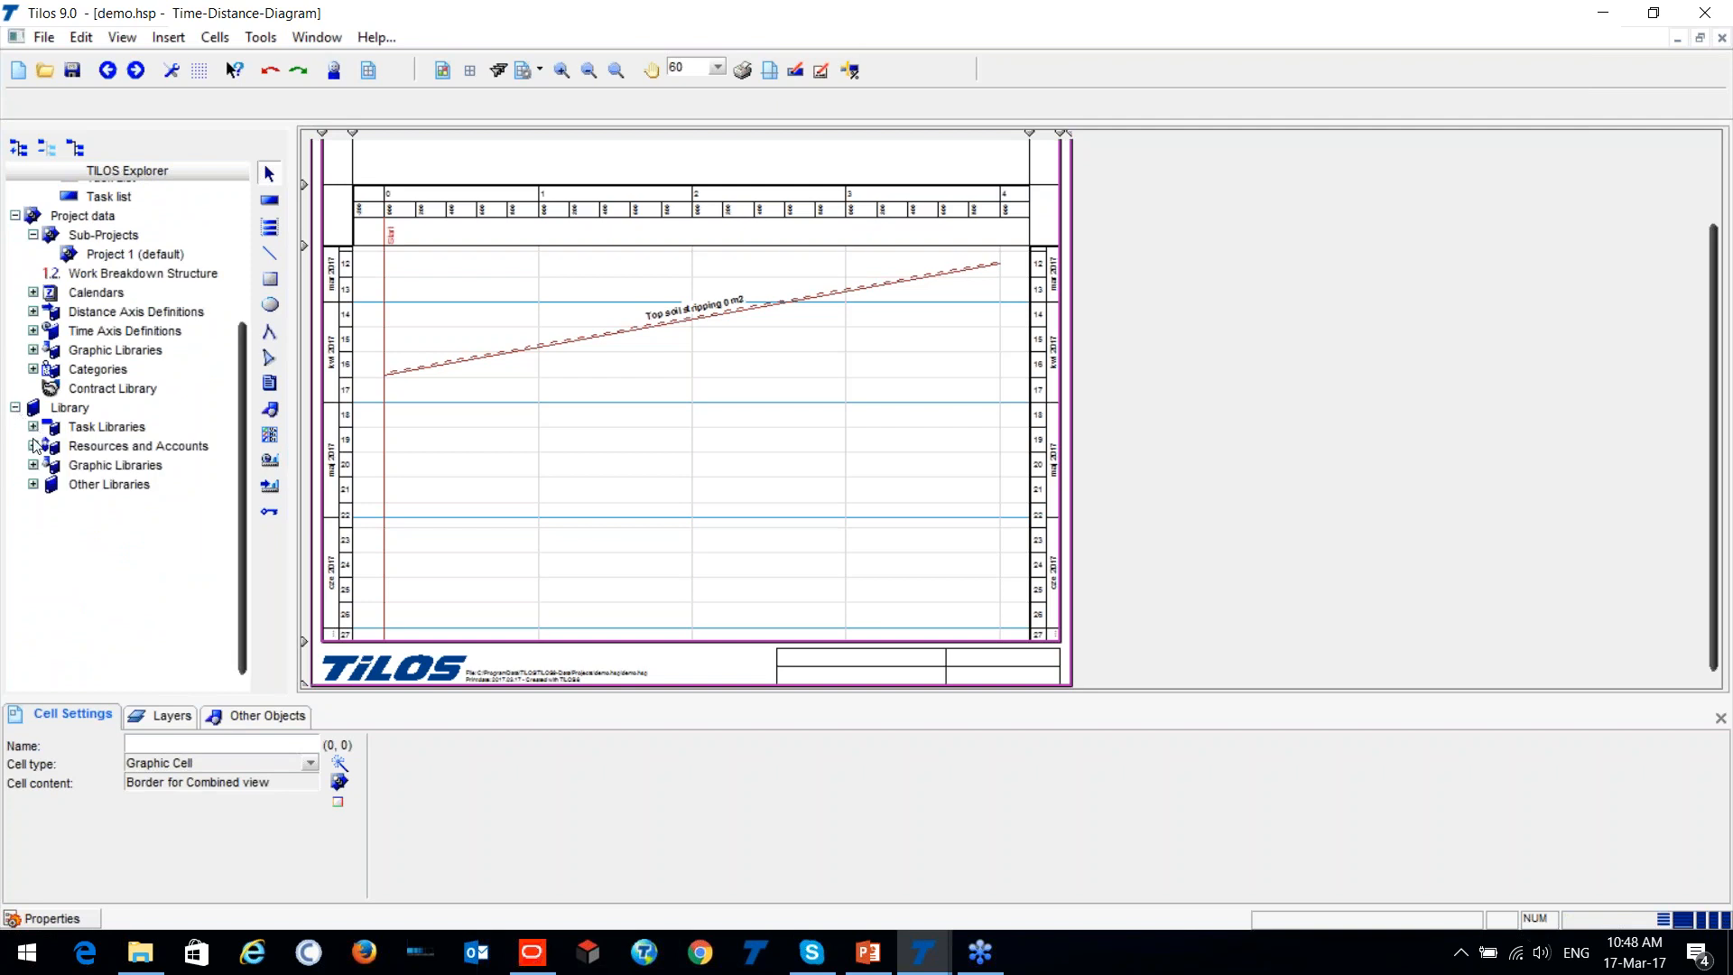
pyautogui.click(33, 446)
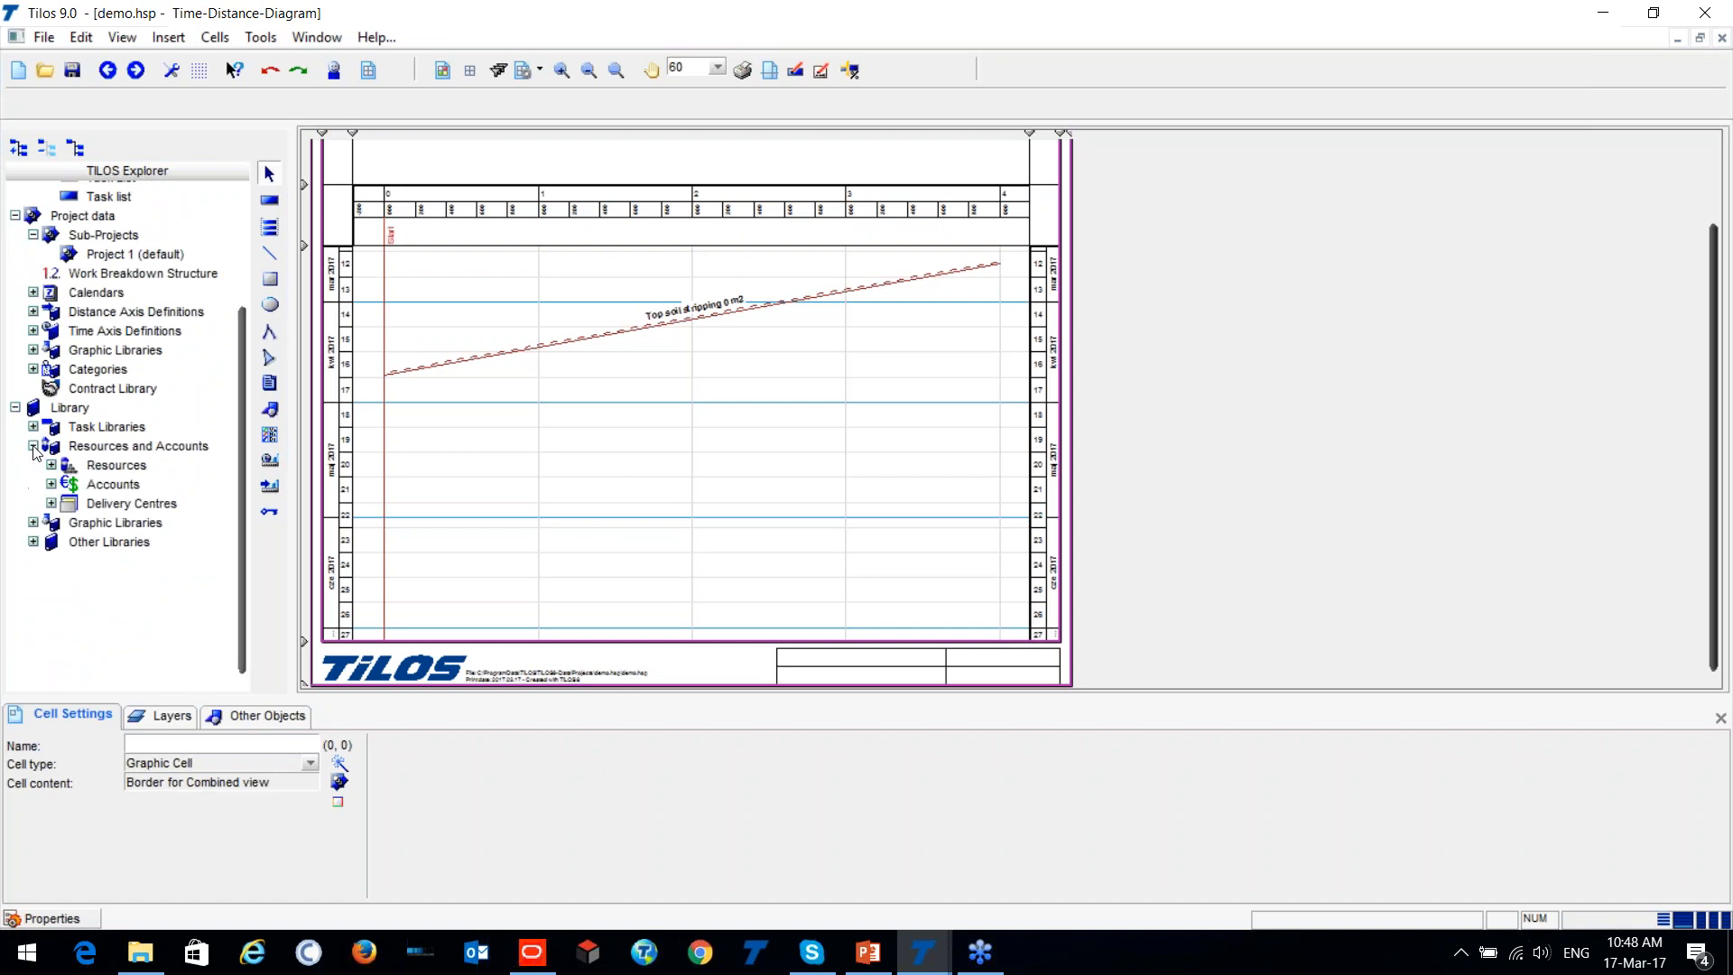
pyautogui.click(51, 465)
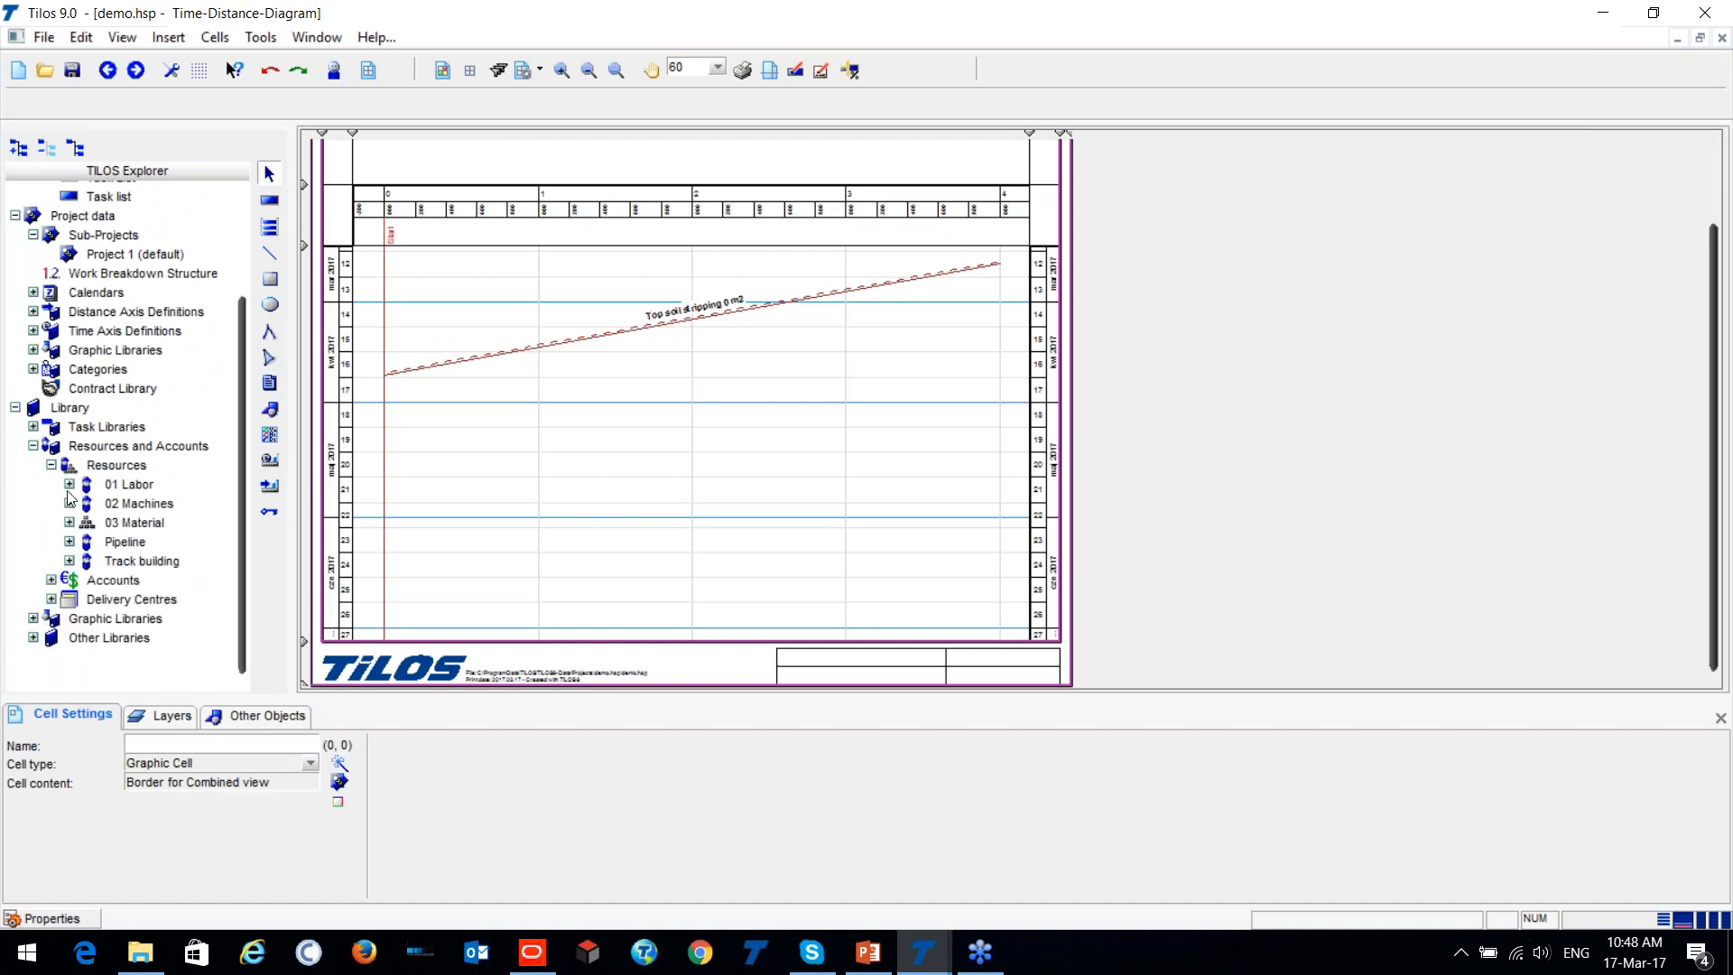
pyautogui.click(70, 484)
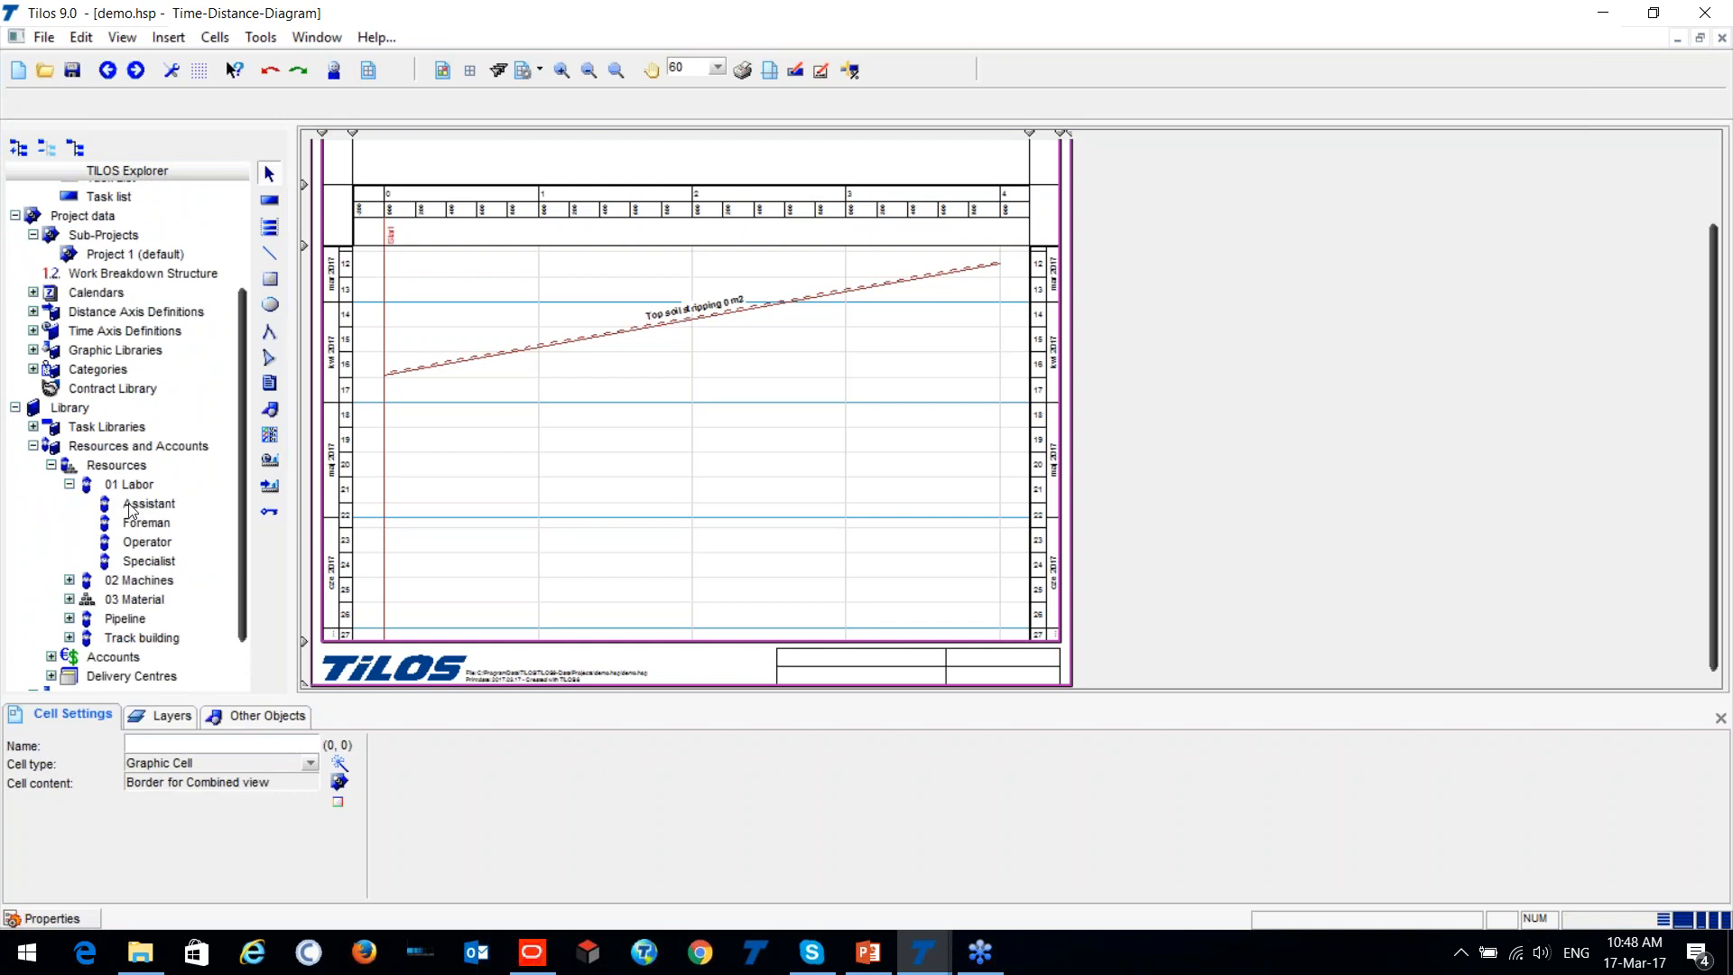
# Review the unit cost and default allocation data of the Assistant labor resource, then close its properties.
pyautogui.rightClick(131, 508)
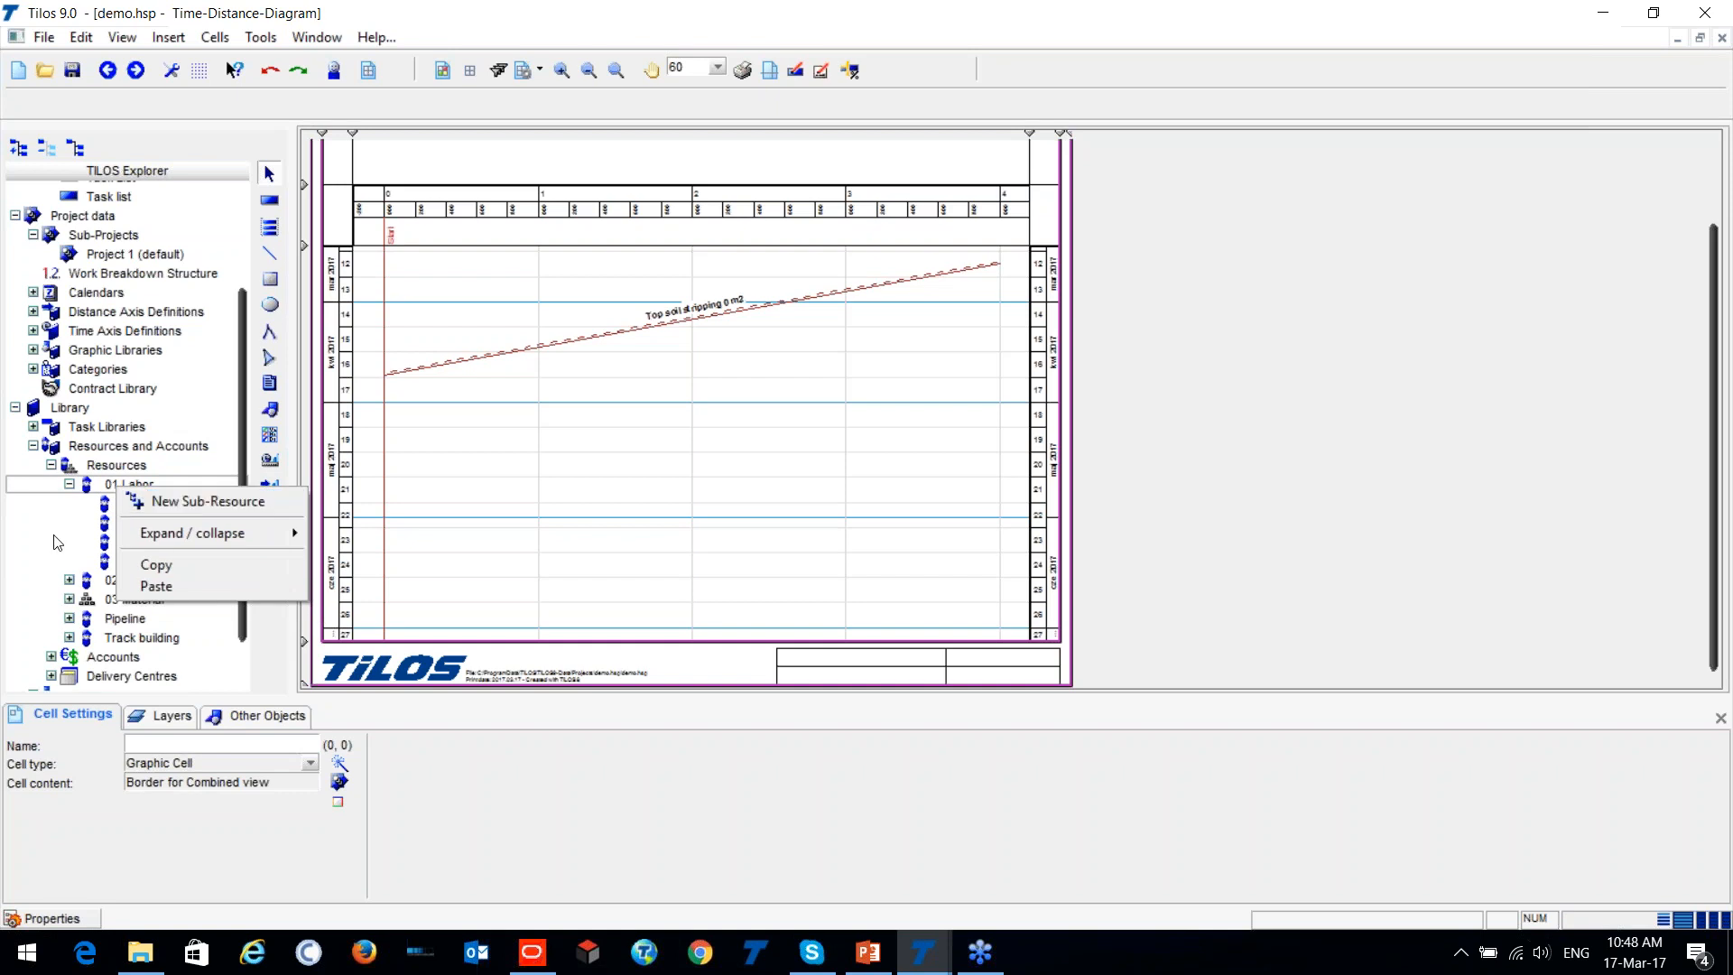
pyautogui.click(125, 505)
pyautogui.doubleClick(124, 506)
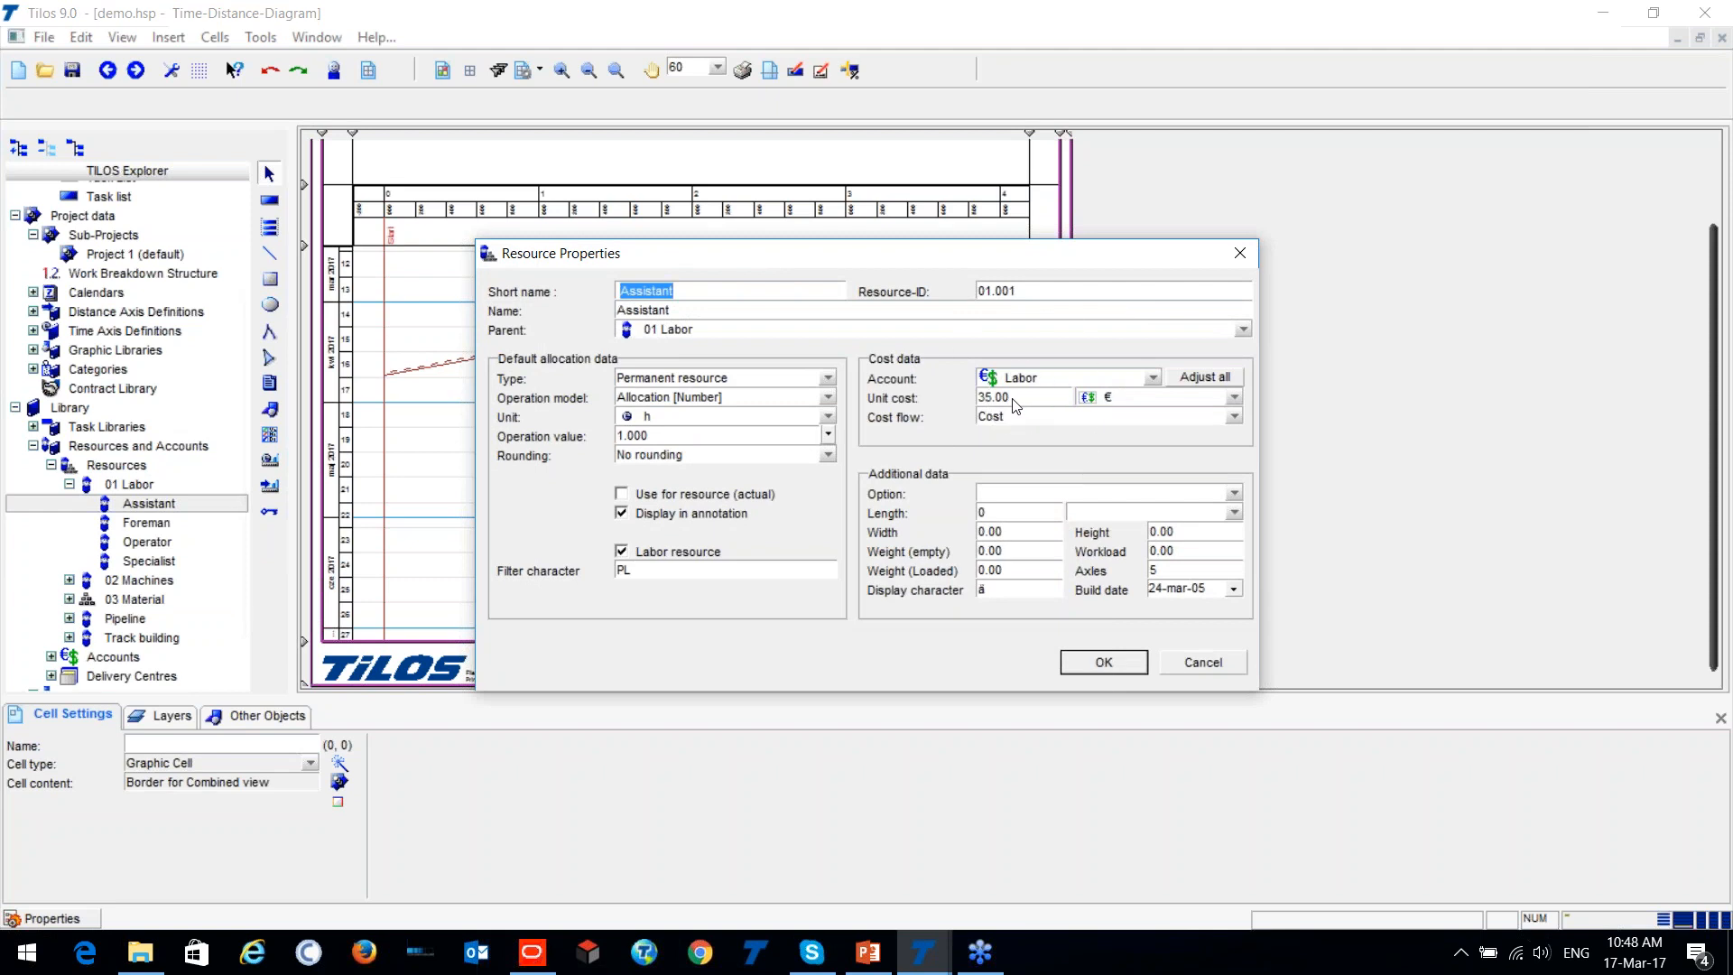
pyautogui.click(1239, 252)
pyautogui.scroll(-1, 140, 479)
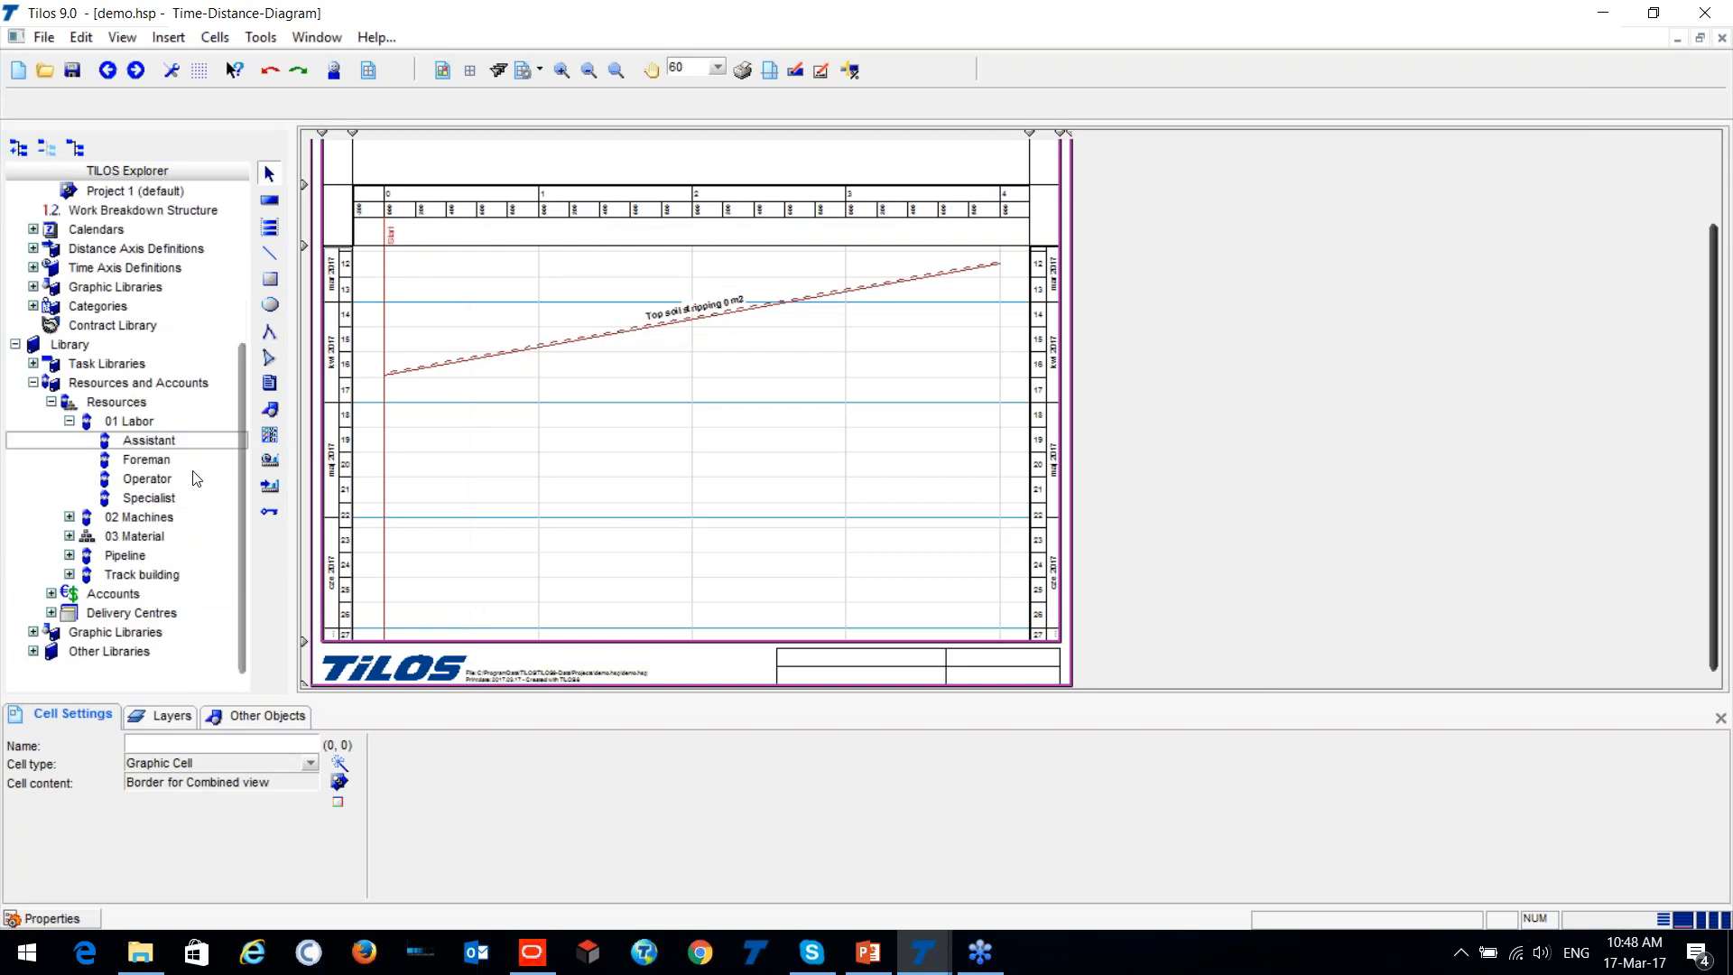
# Allocate the Specialist labor resource and the Caterpillar machine to the Top soil stripping task as planned allocations.
pyautogui.click(390, 377)
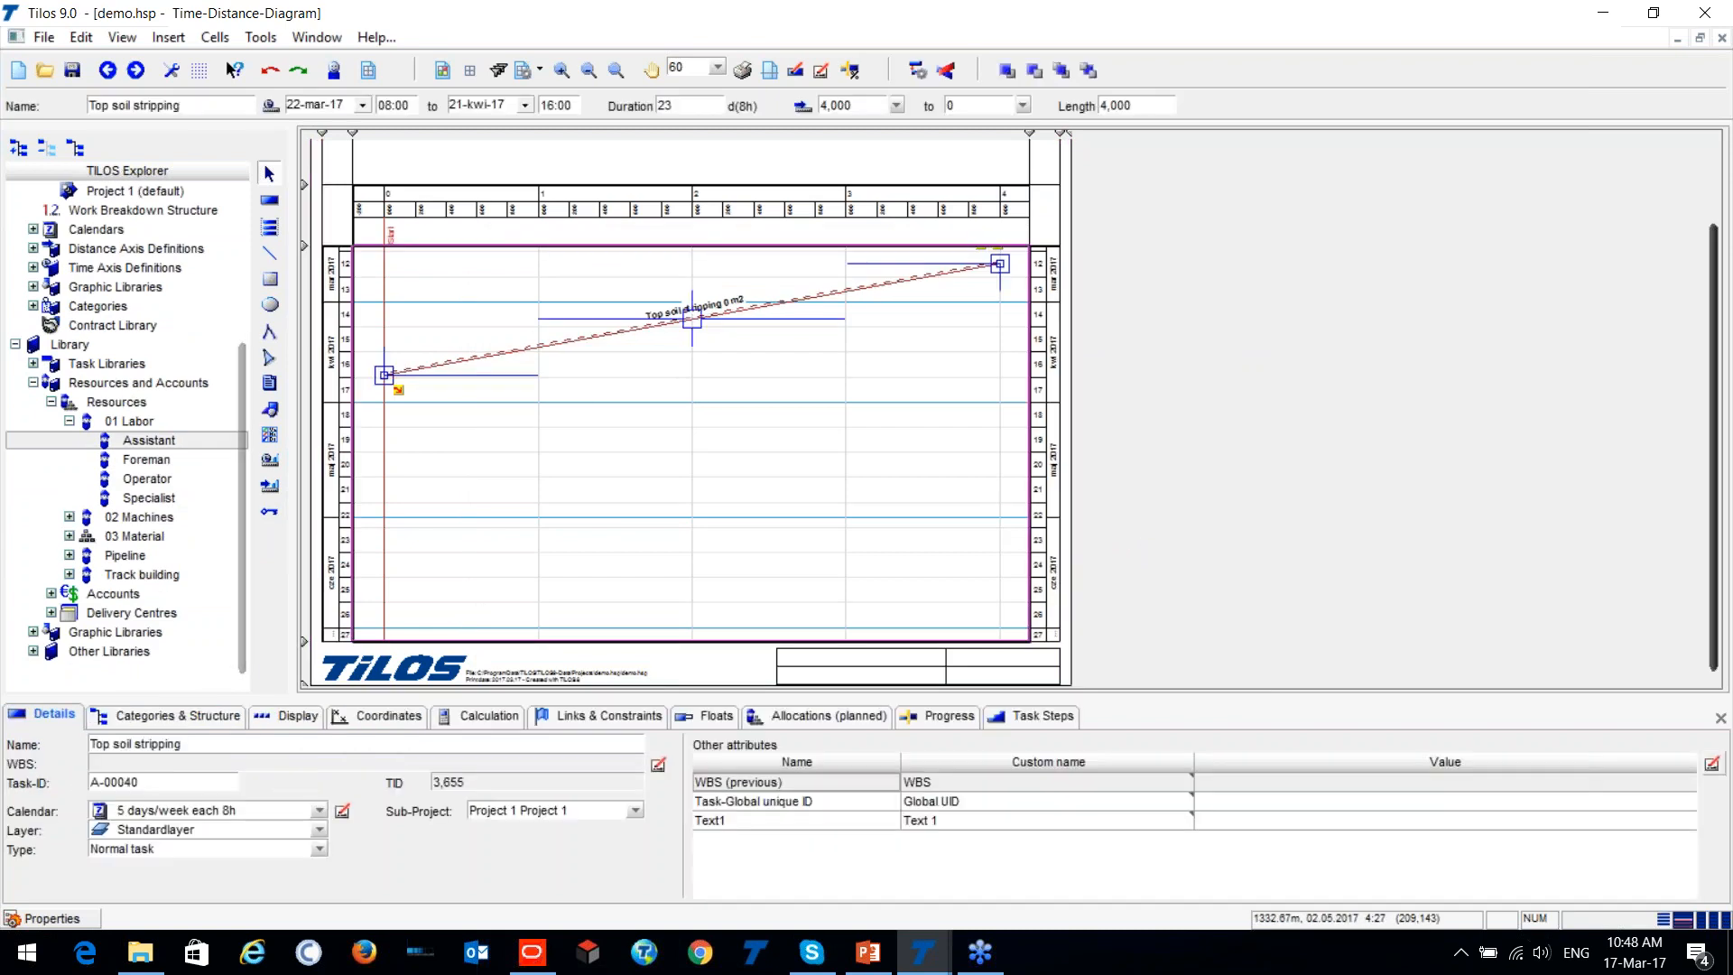
pyautogui.click(817, 715)
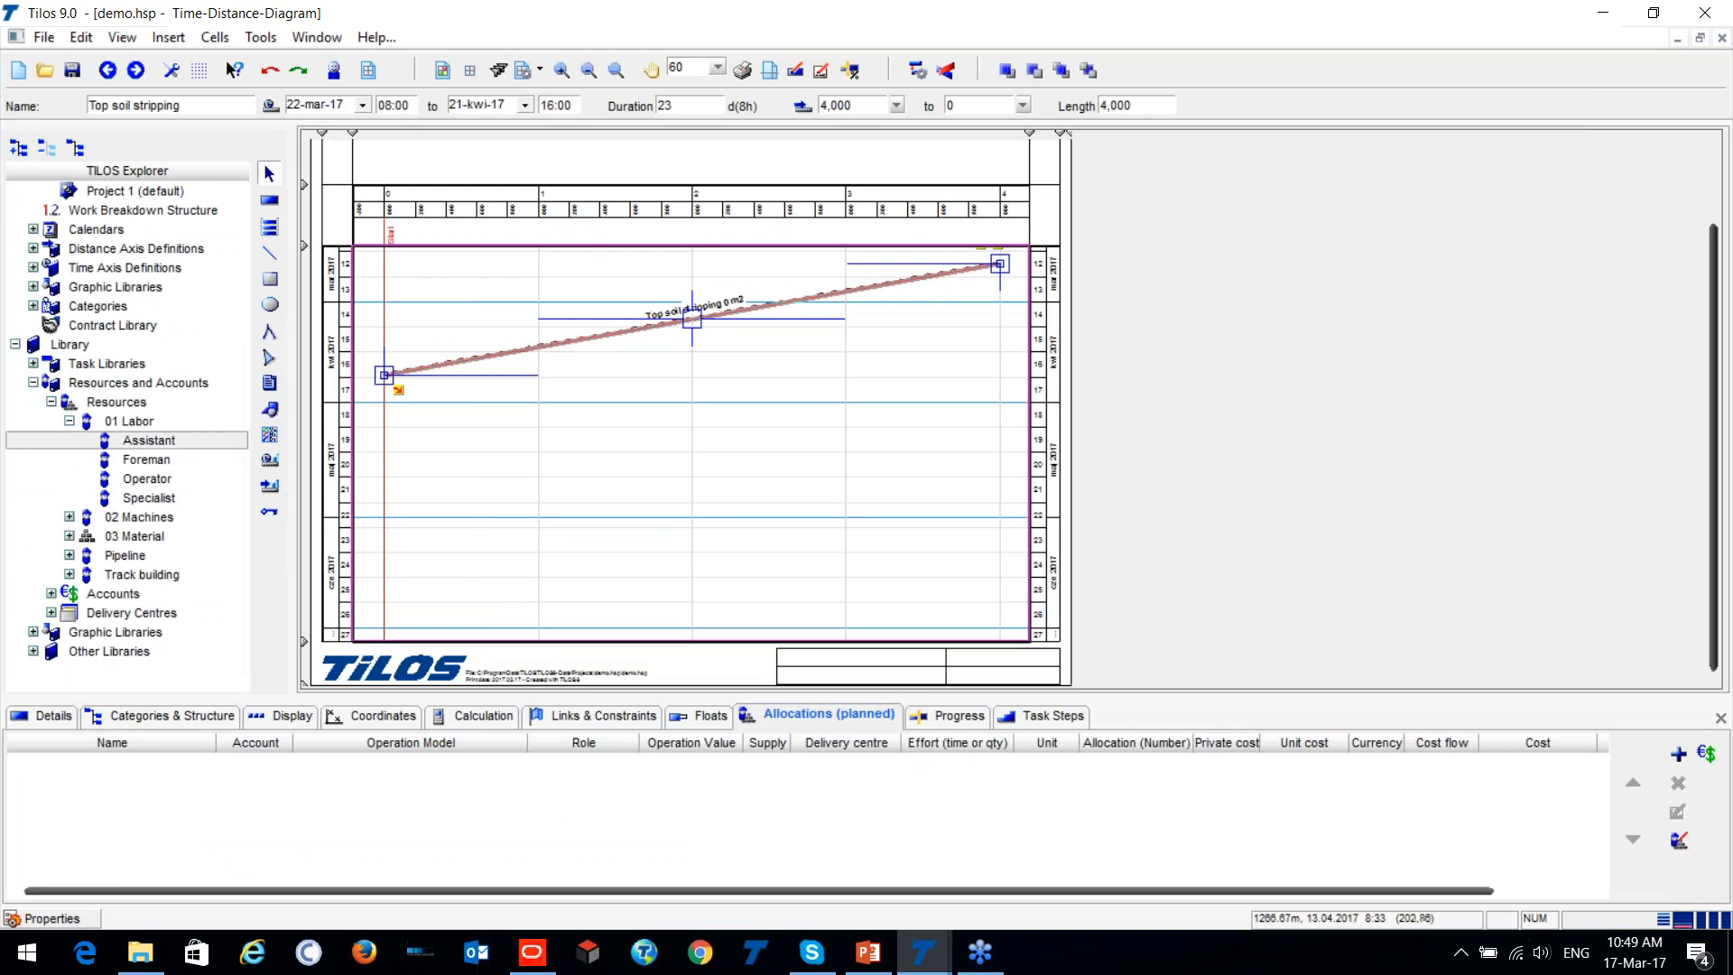
pyautogui.click(1706, 754)
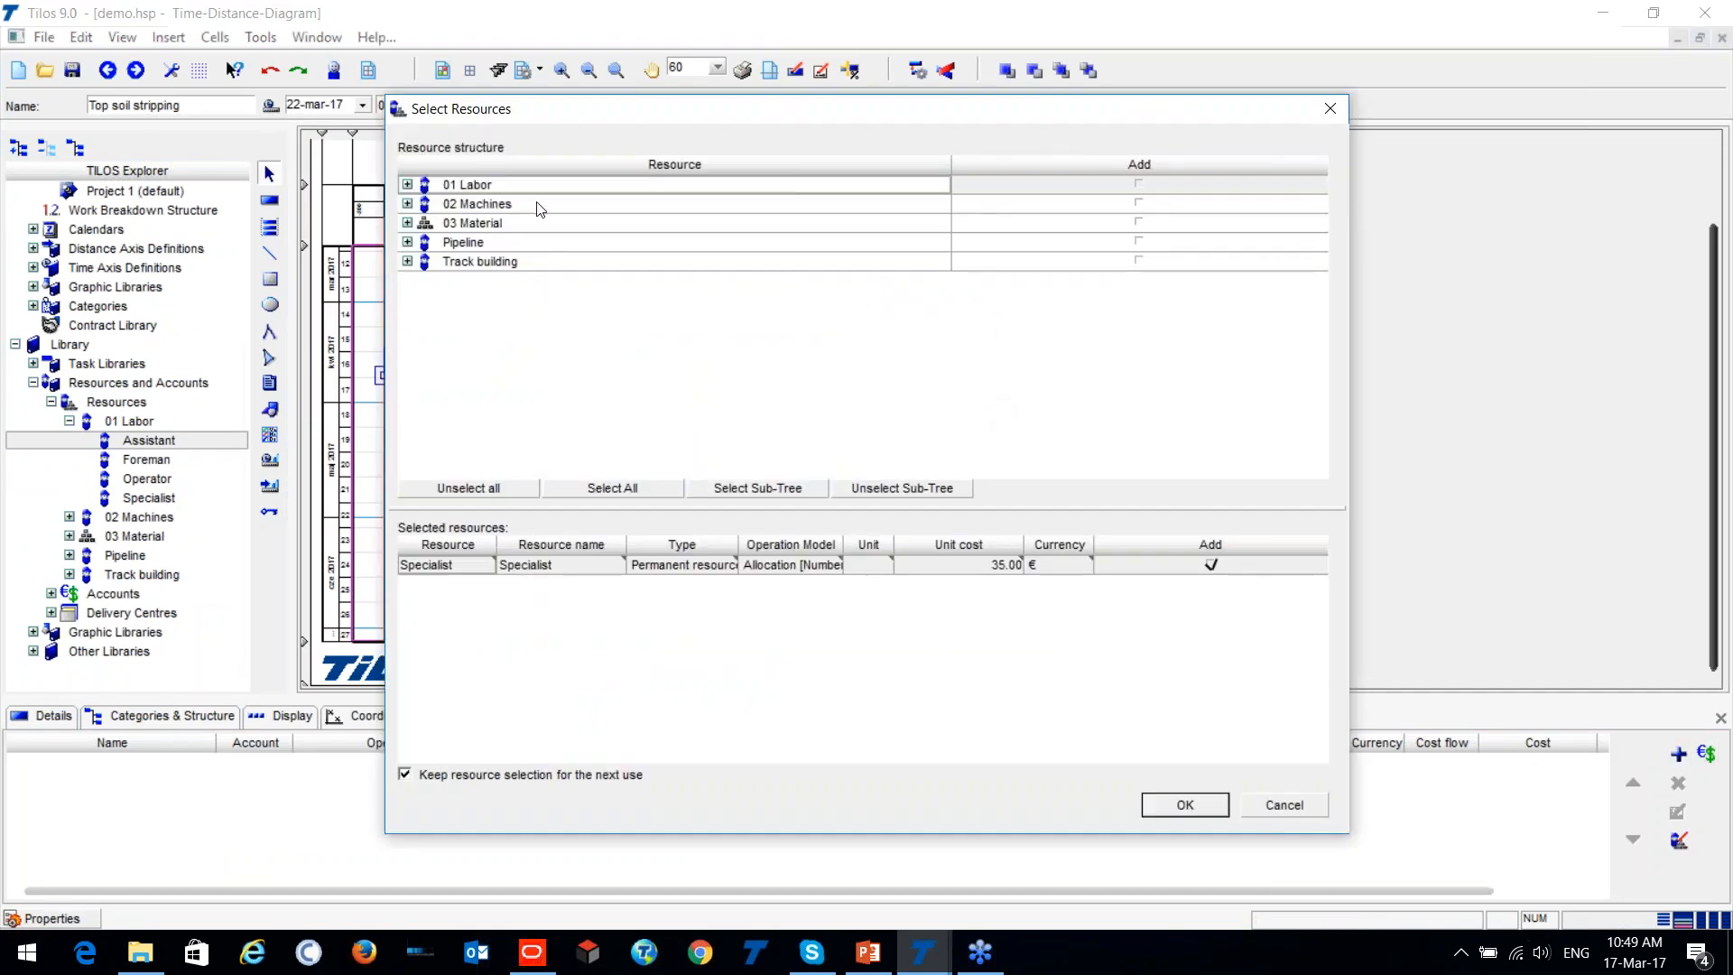
pyautogui.click(407, 184)
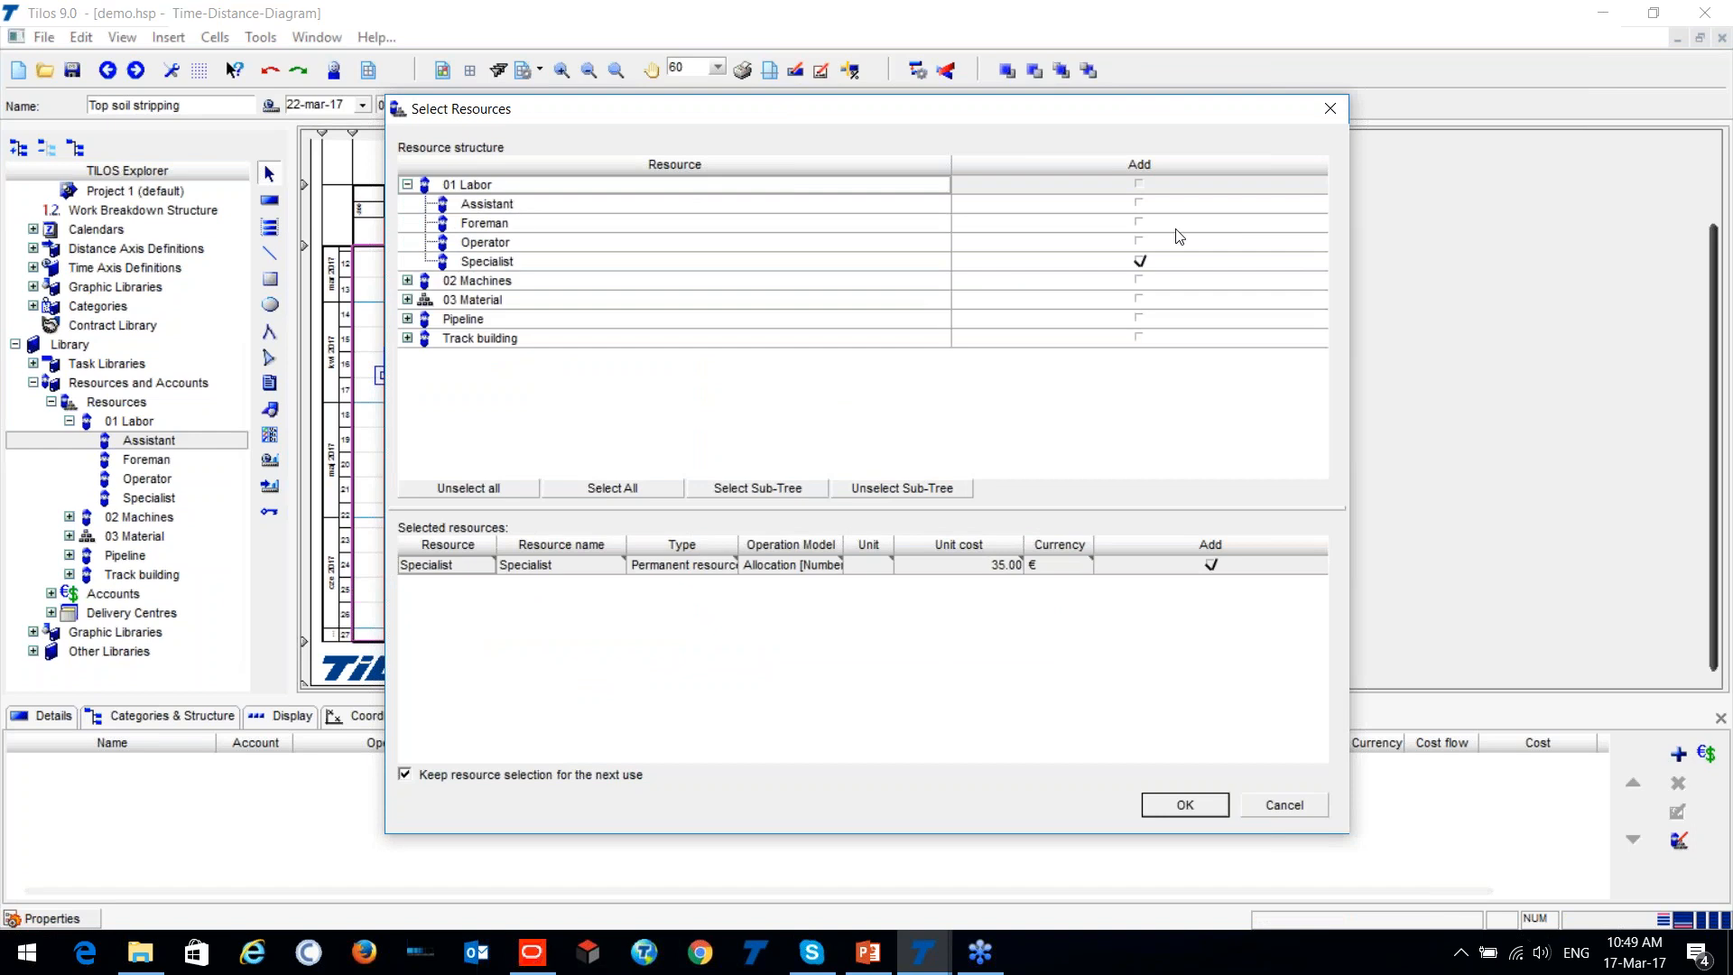
pyautogui.click(408, 280)
pyautogui.click(1138, 300)
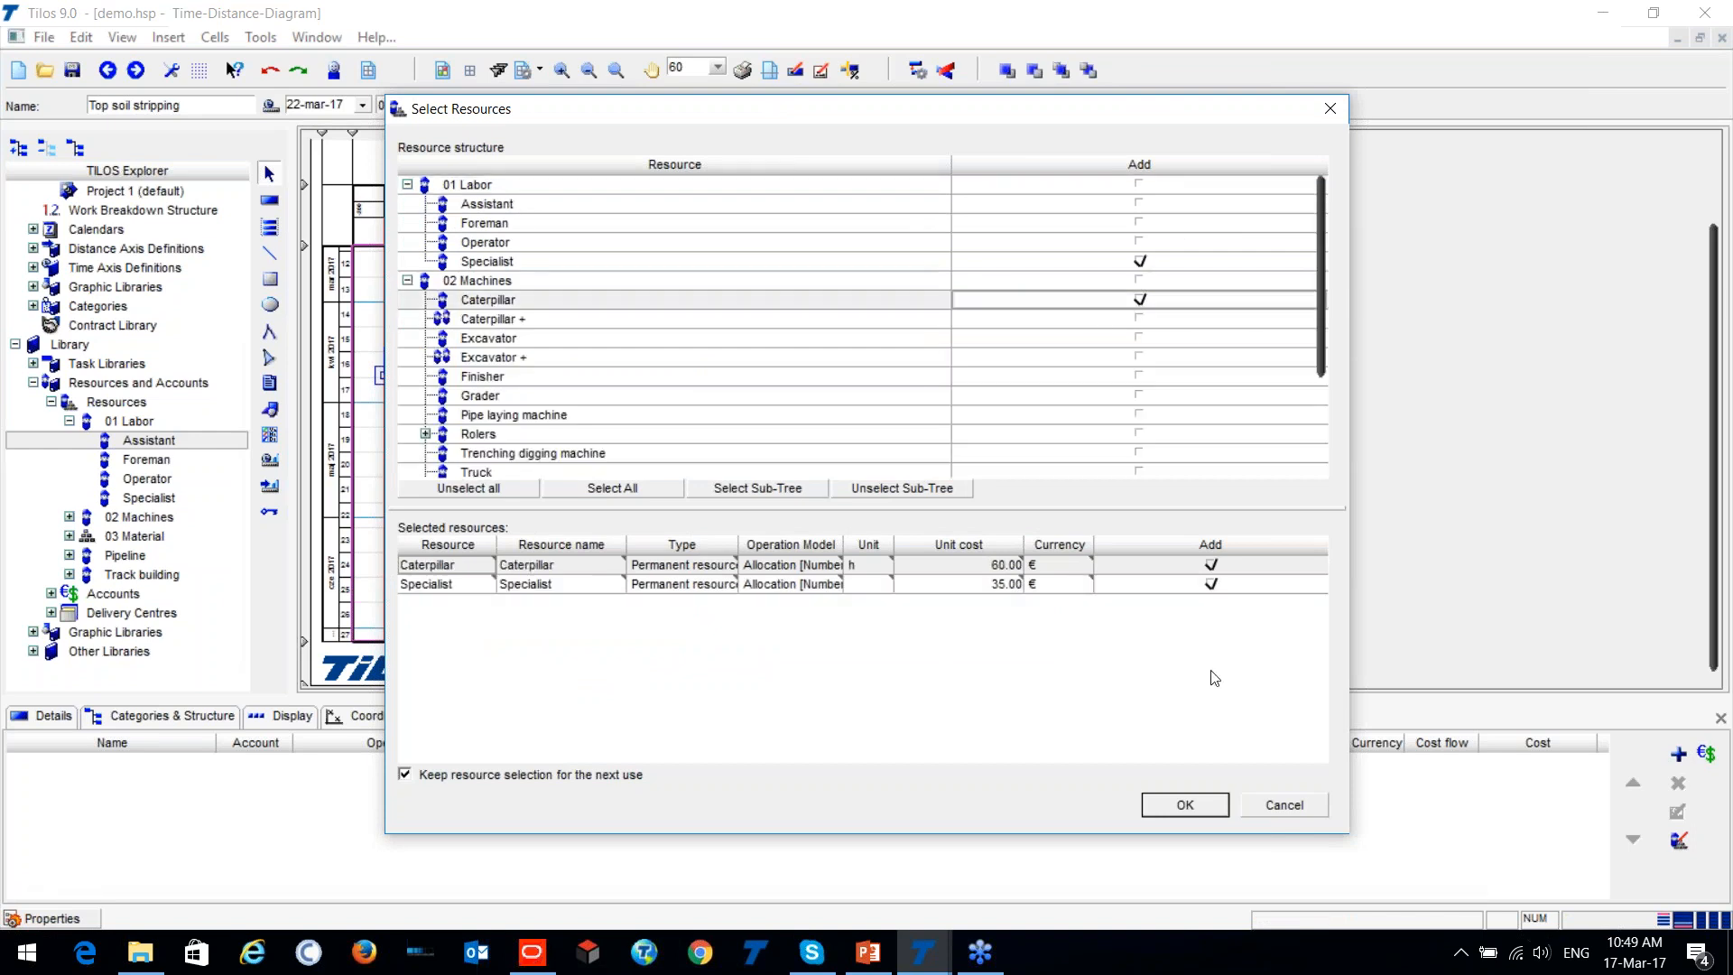
pyautogui.click(1186, 805)
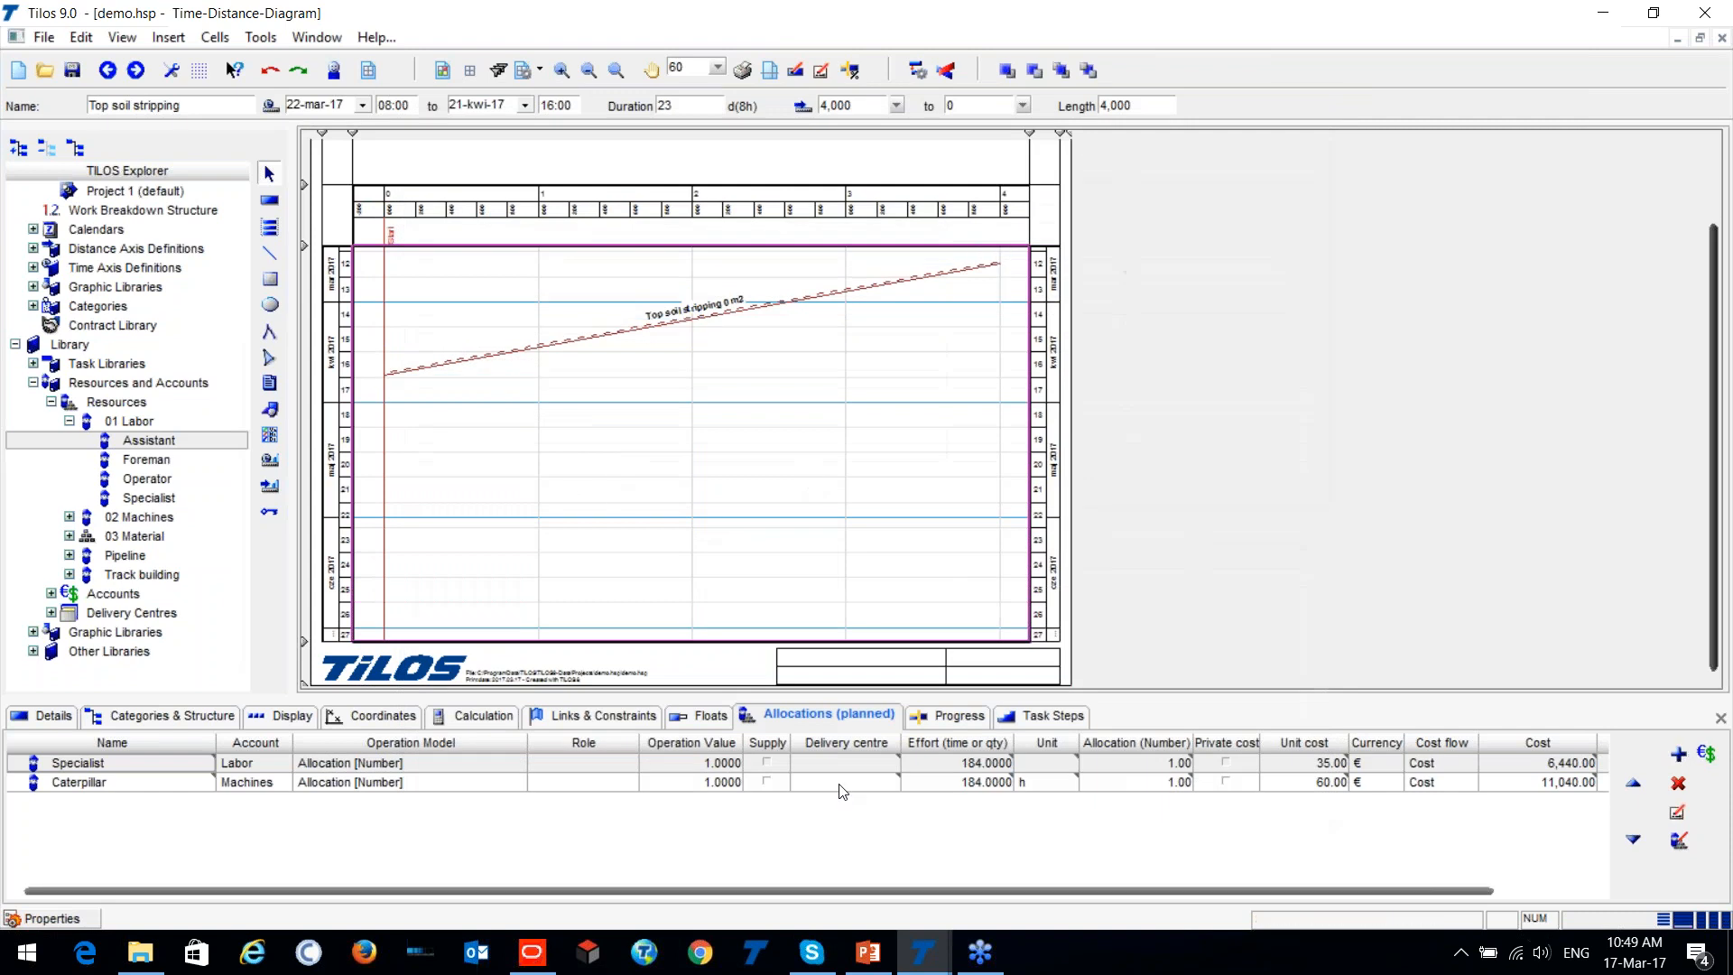
pyautogui.click(573, 484)
pyautogui.click(627, 331)
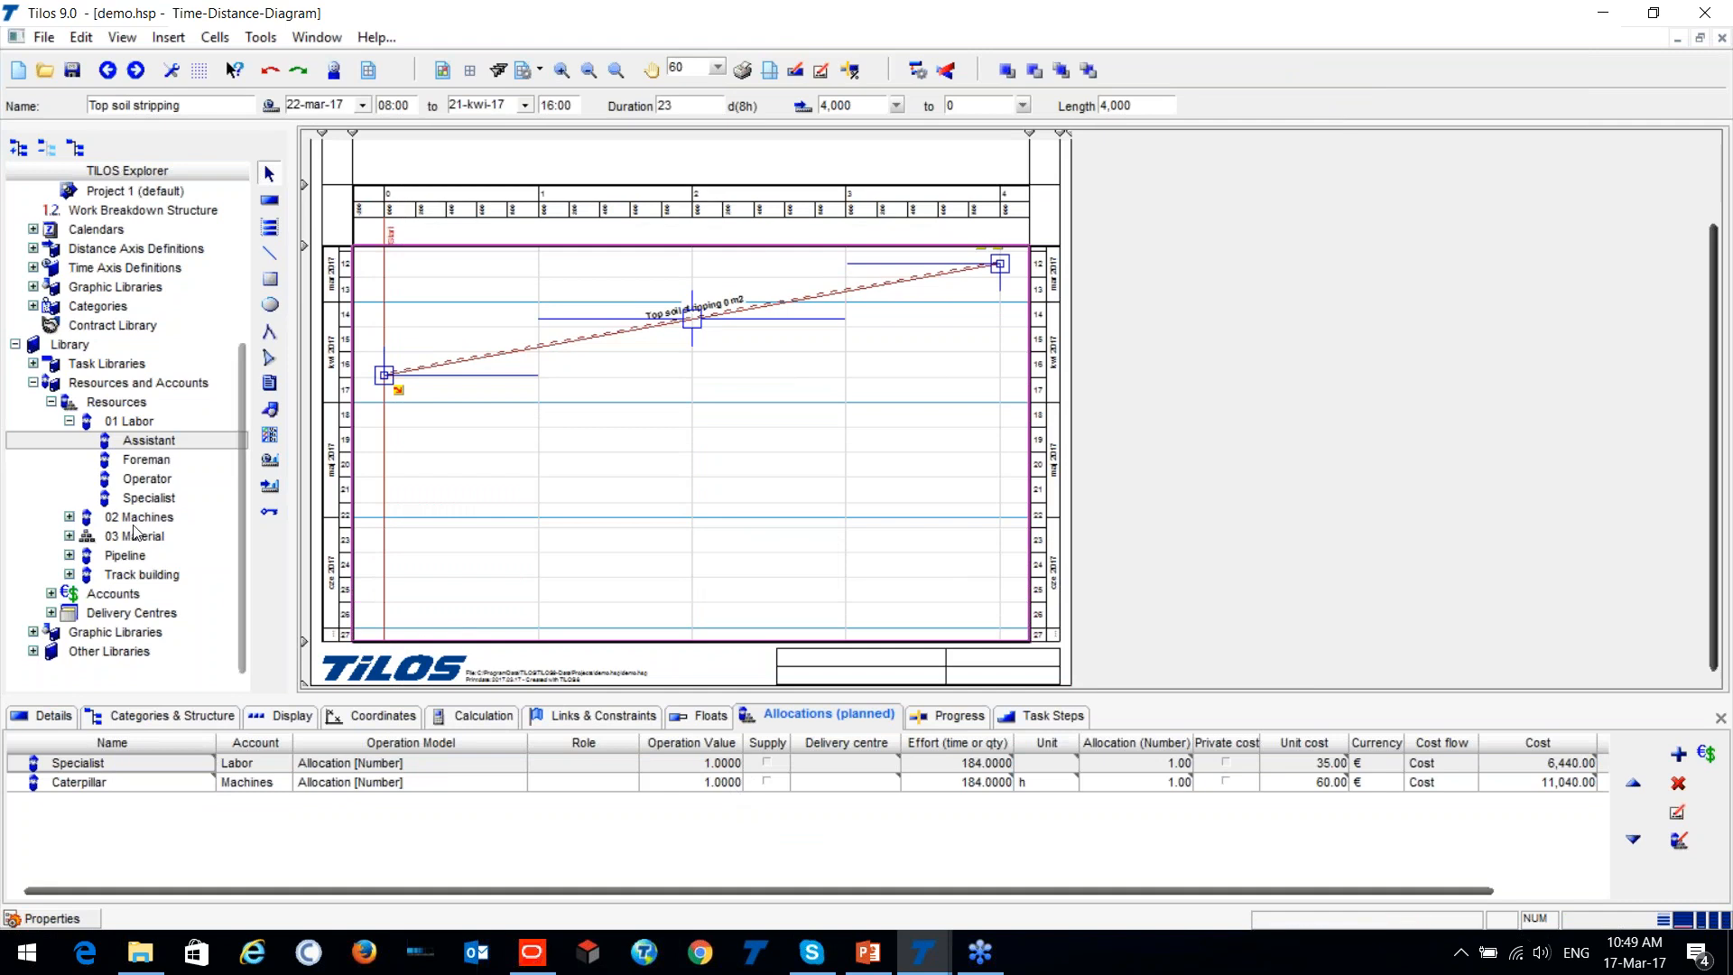
# Examine the contents of the Graphic Libraries and Other Libraries in the project explorer.
pyautogui.scroll(-1, 108, 577)
pyautogui.click(33, 587)
pyautogui.scroll(-4, 117, 465)
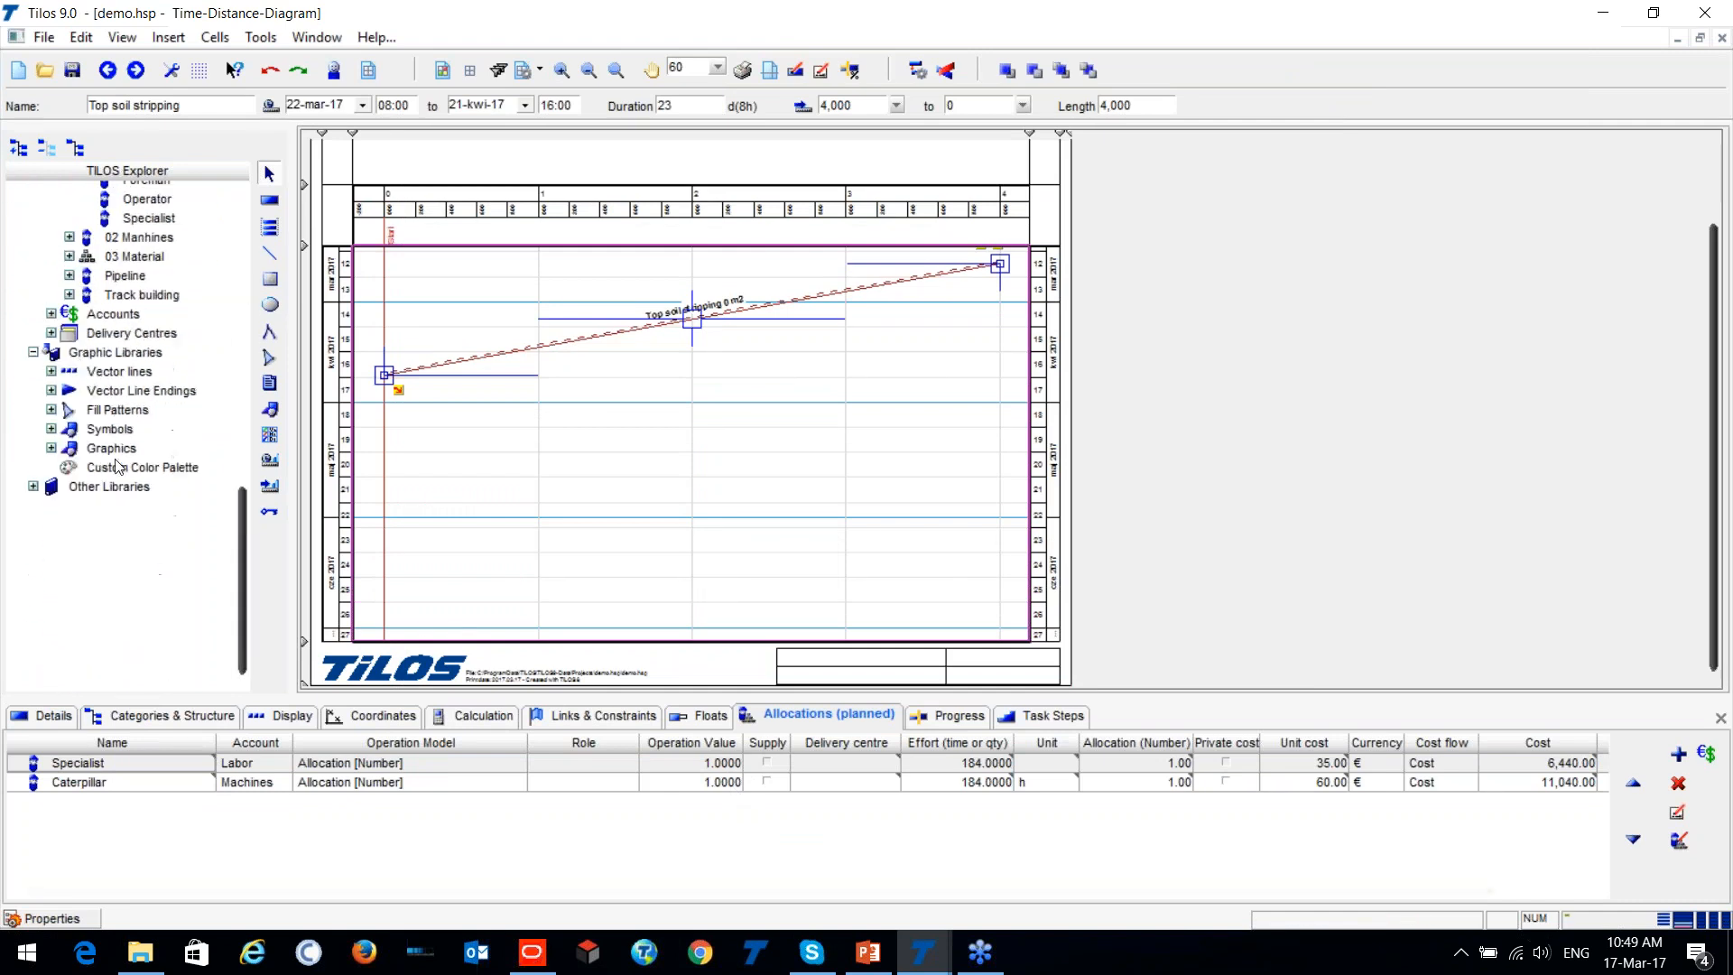
pyautogui.click(49, 430)
pyautogui.click(51, 430)
pyautogui.click(34, 486)
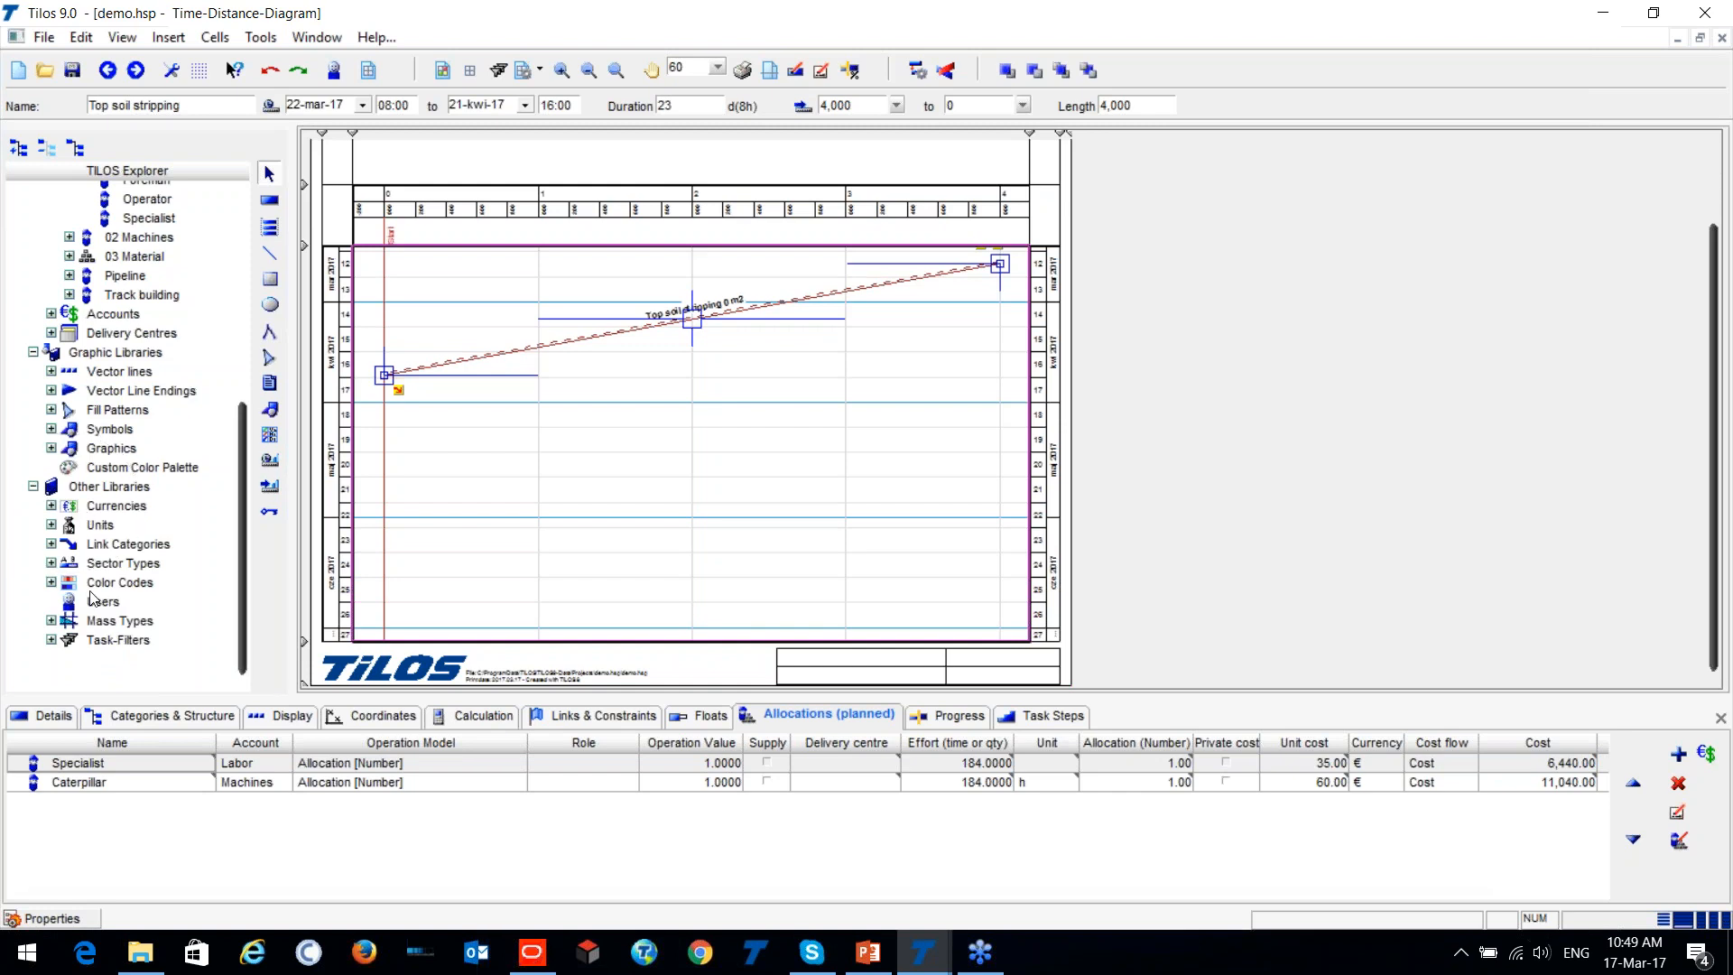
pyautogui.scroll(1, 135, 496)
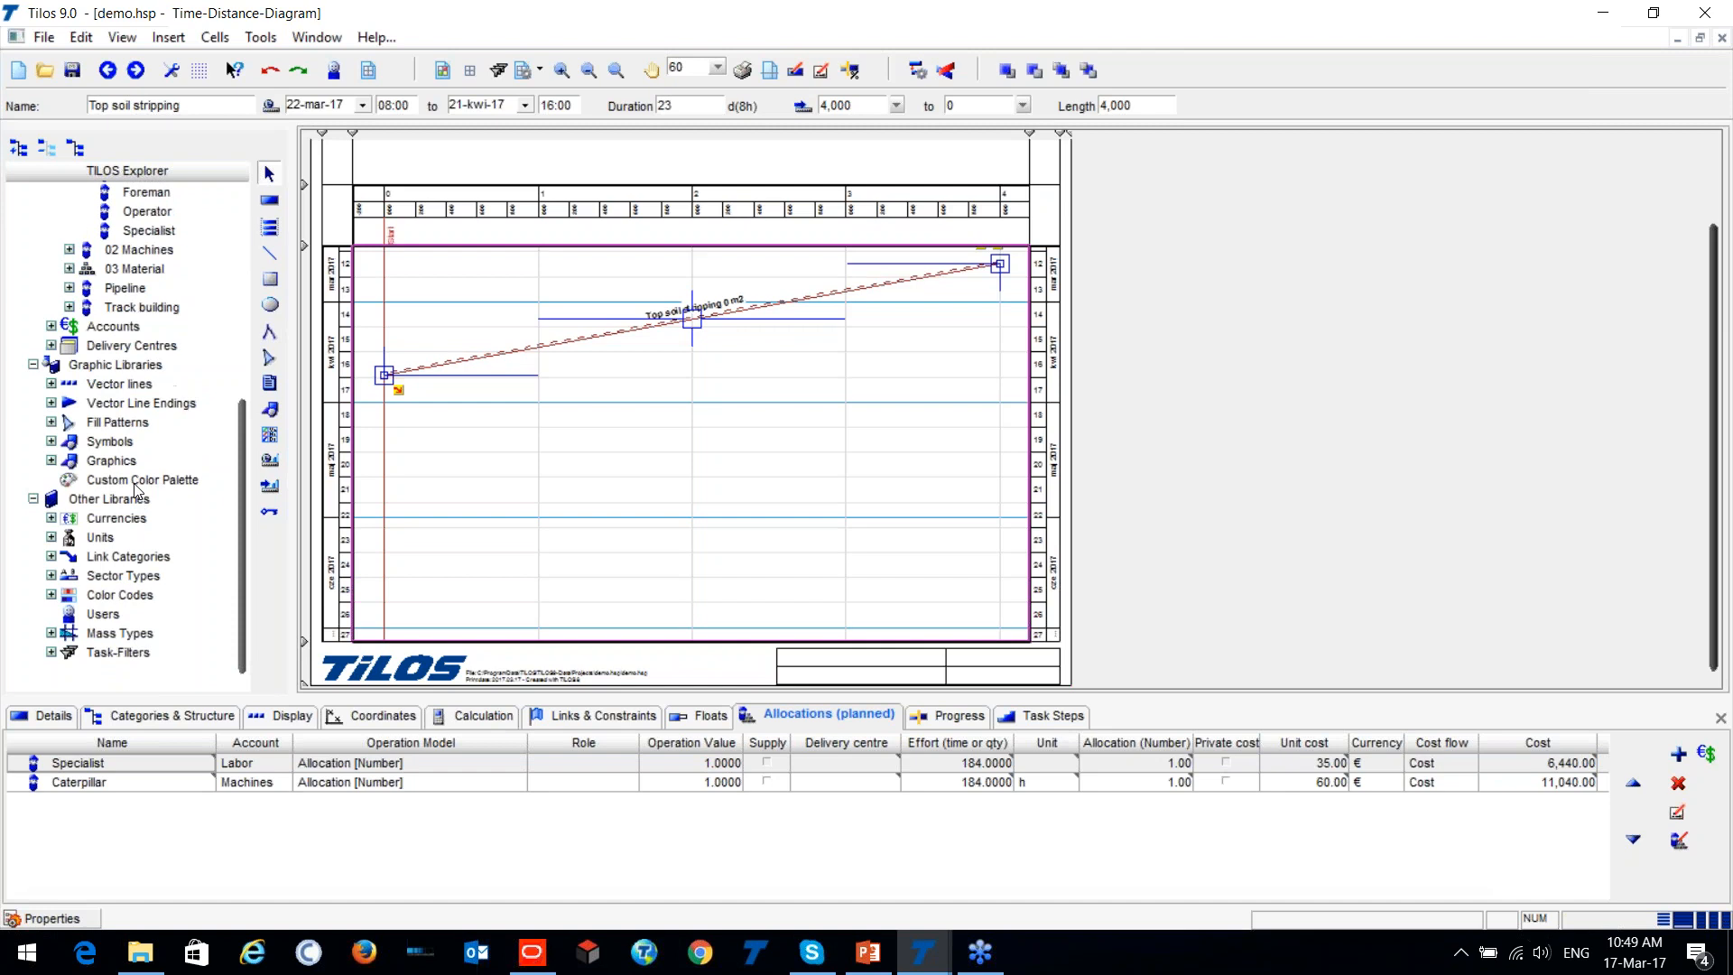
pyautogui.scroll(10, 135, 492)
# Check the calculation of the Top soil stripping task and remove its planned Specialist and Caterpillar allocations.
pyautogui.click(596, 427)
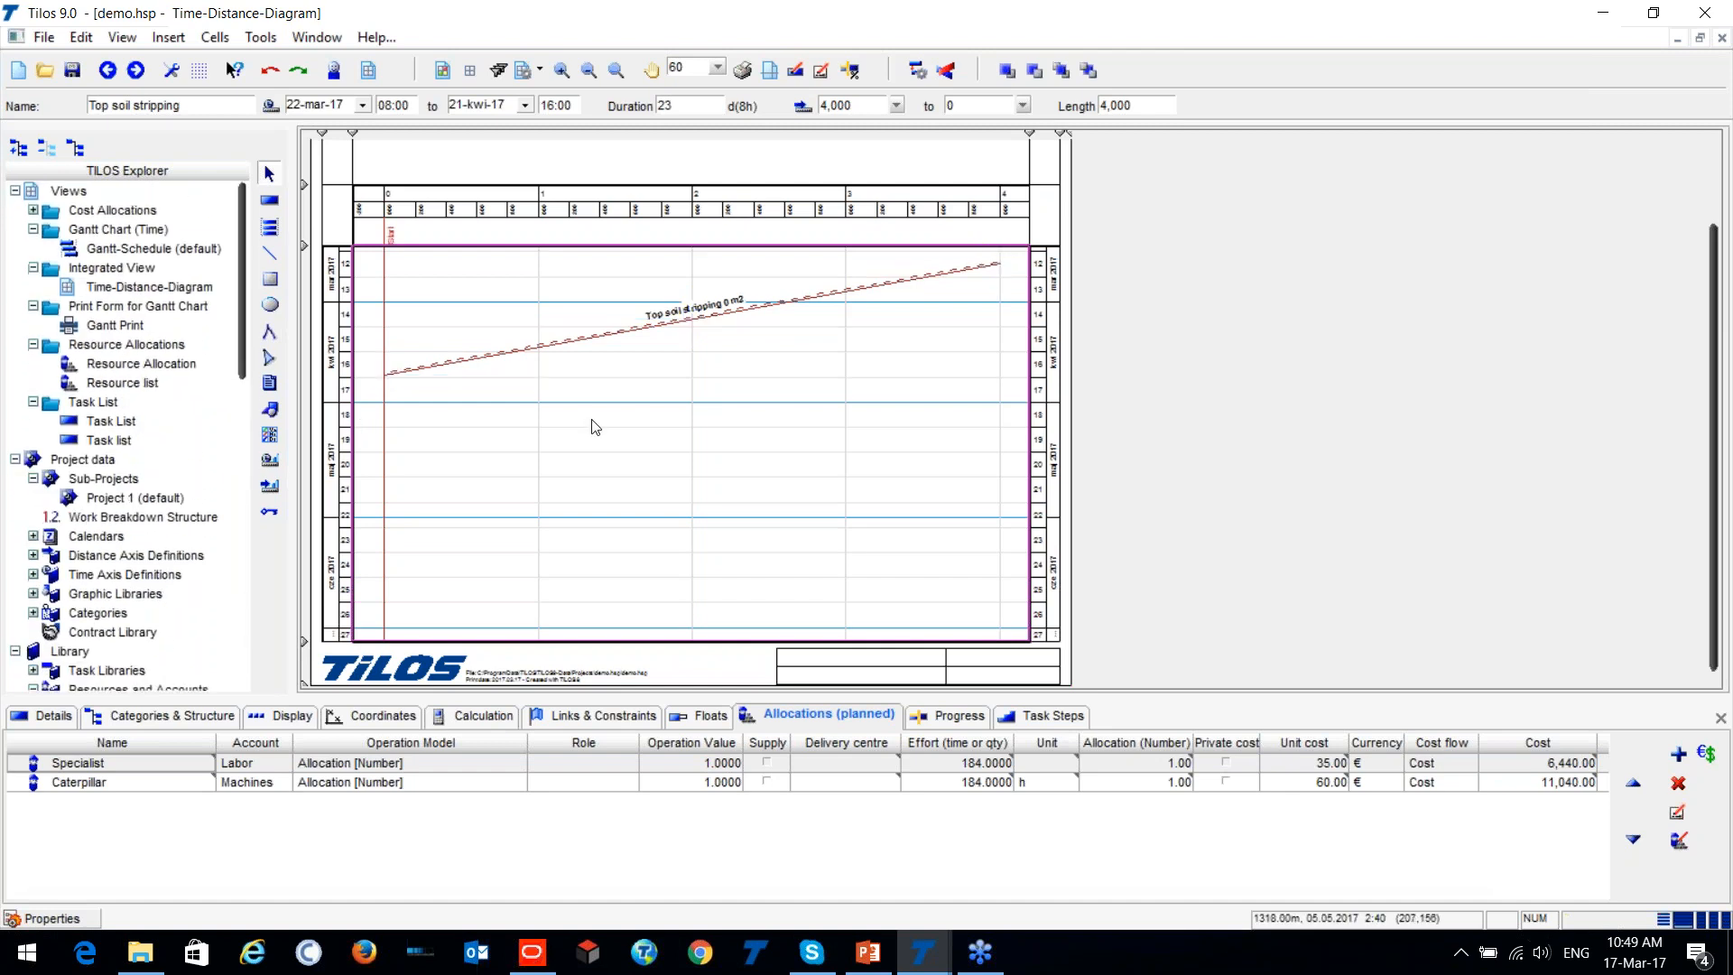
pyautogui.scroll(5, 594, 423)
pyautogui.scroll(-5, 594, 422)
pyautogui.scroll(1, 595, 425)
pyautogui.click(595, 424)
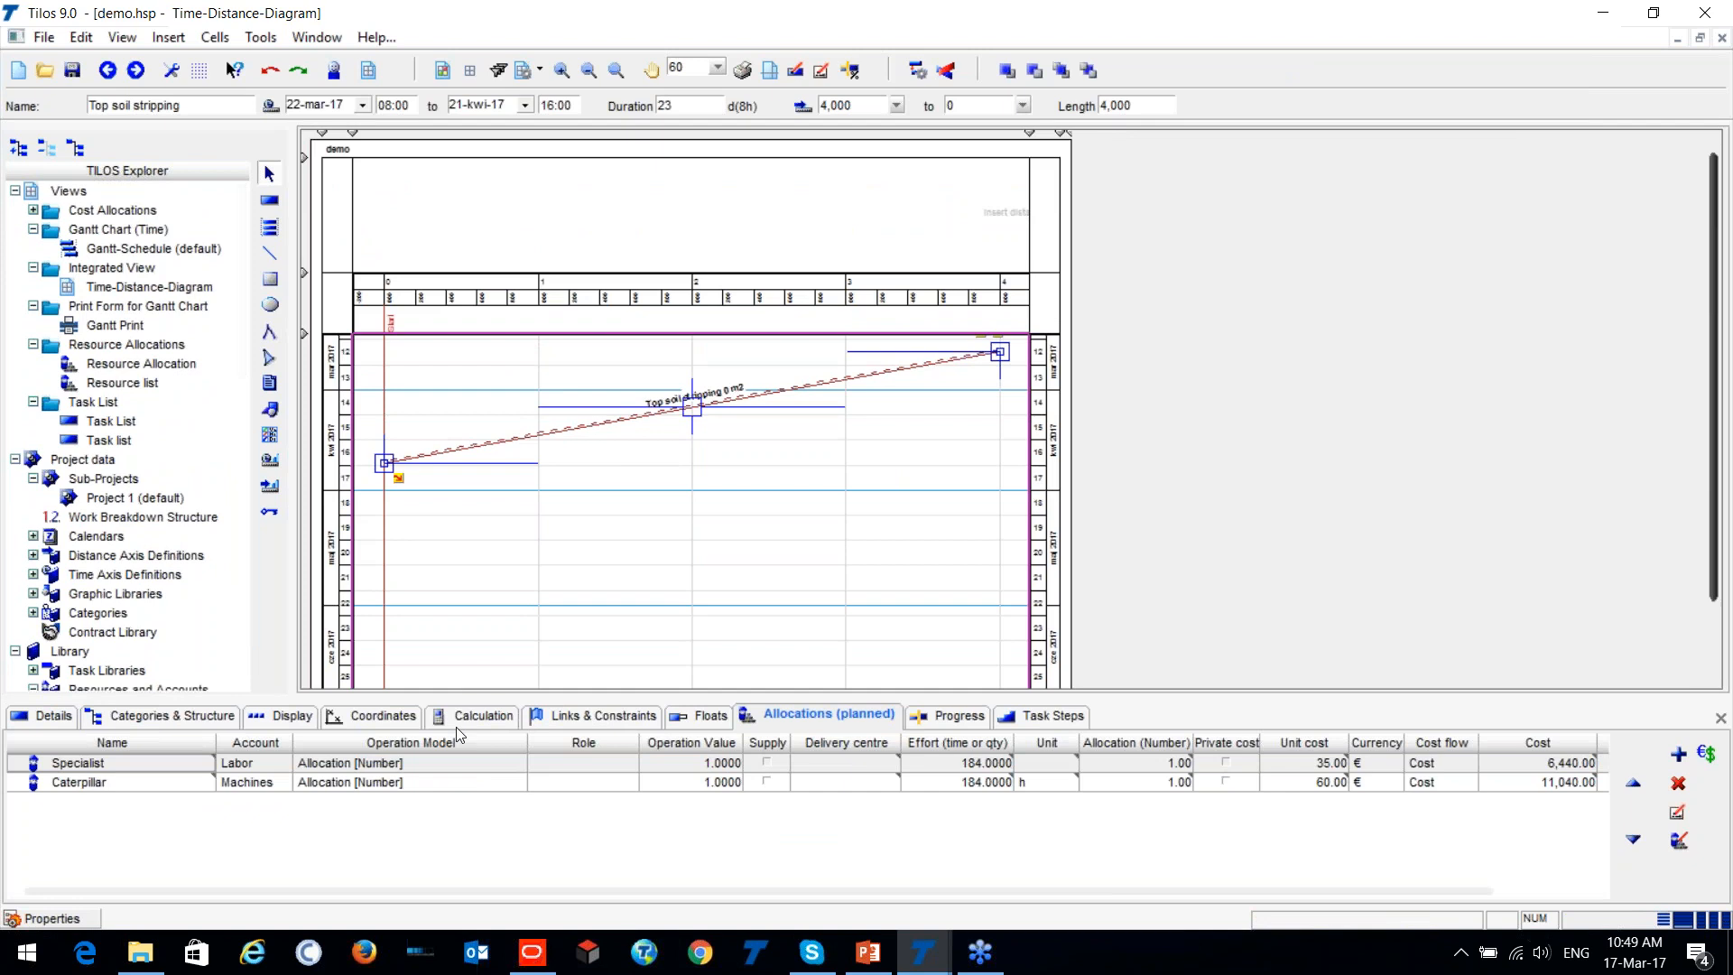
pyautogui.click(471, 718)
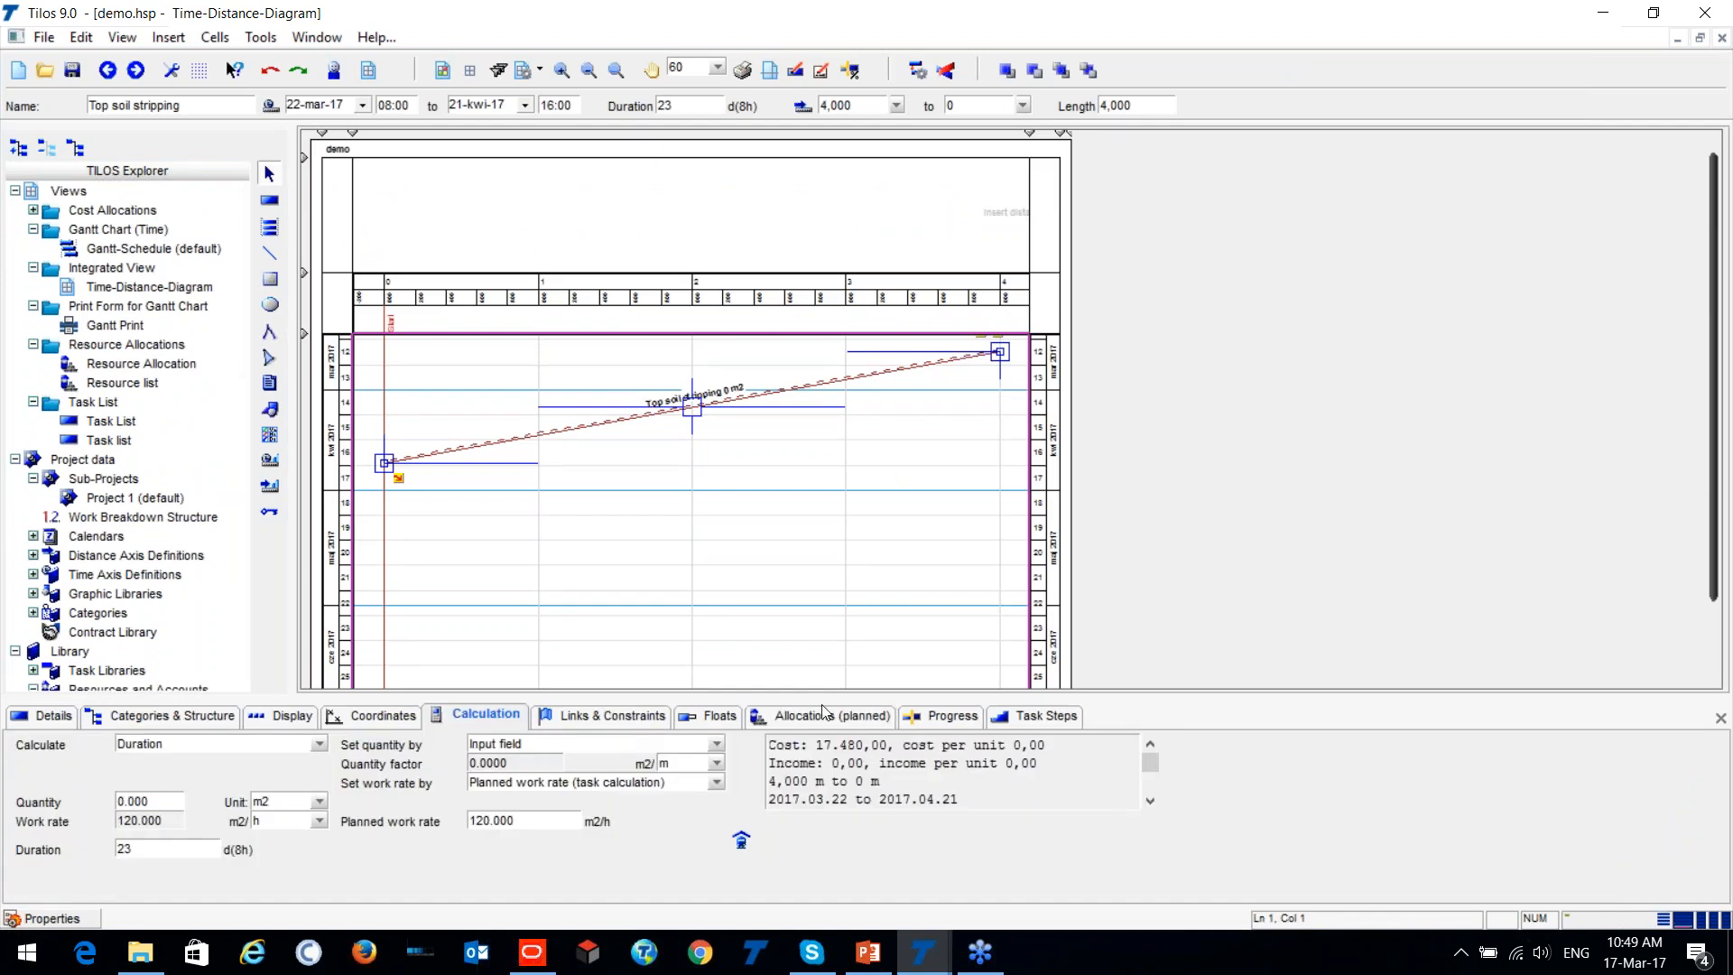
pyautogui.click(866, 717)
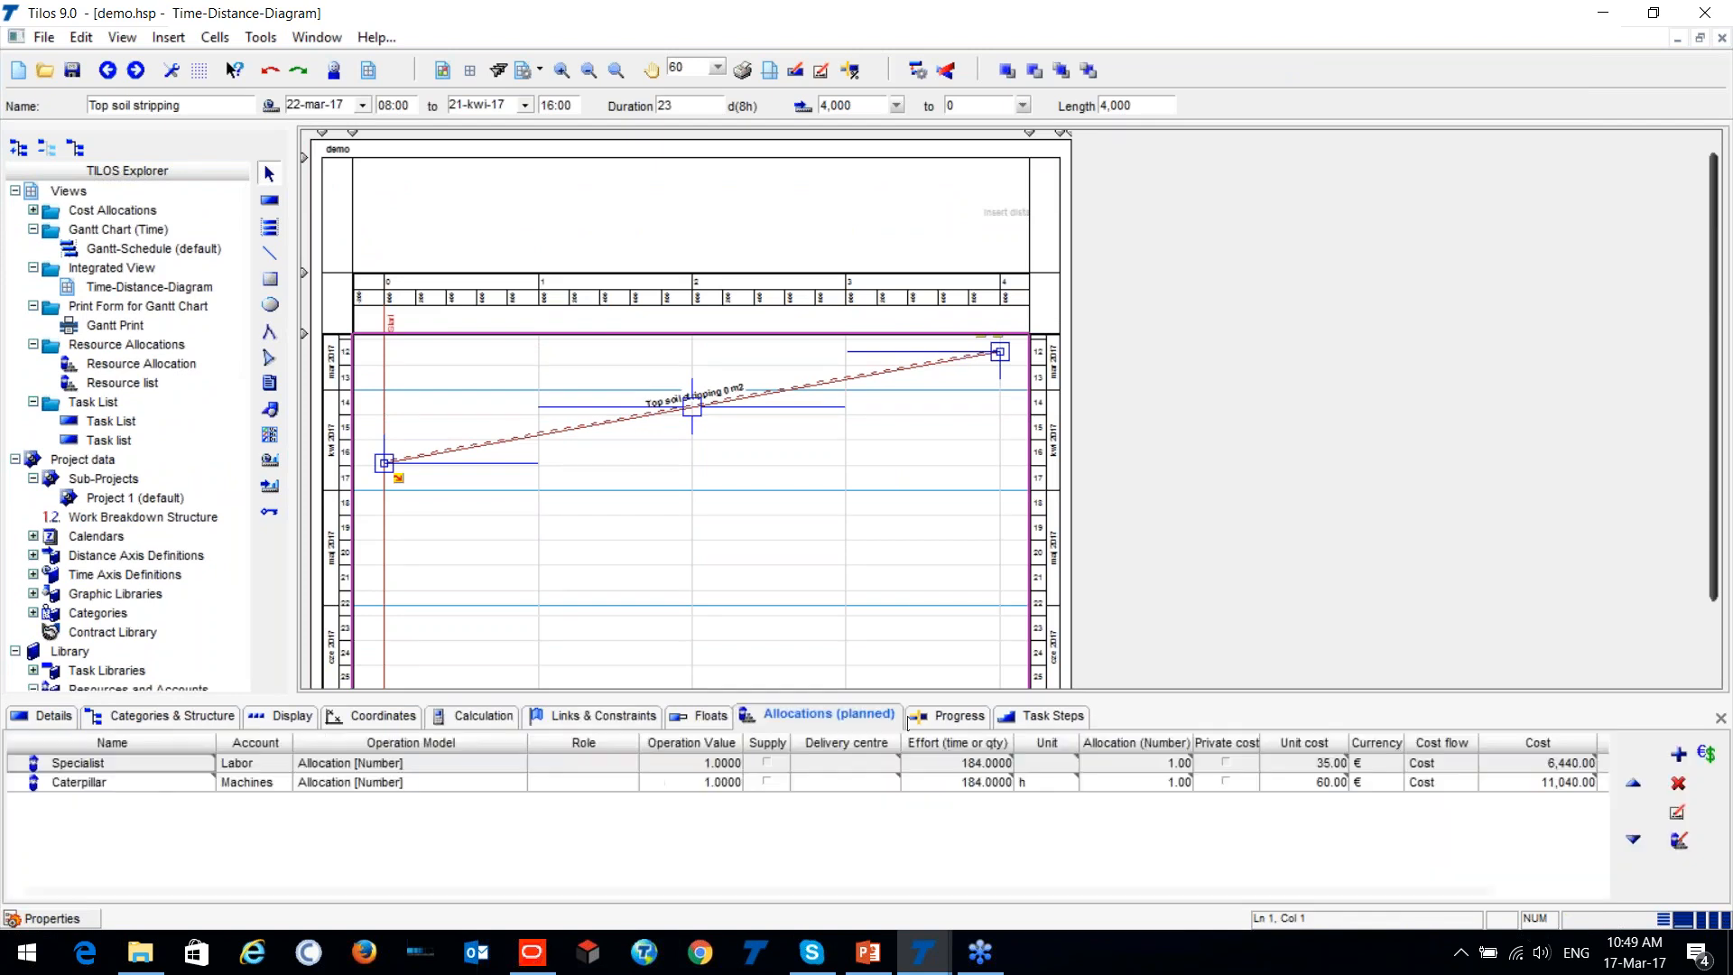
pyautogui.click(1678, 783)
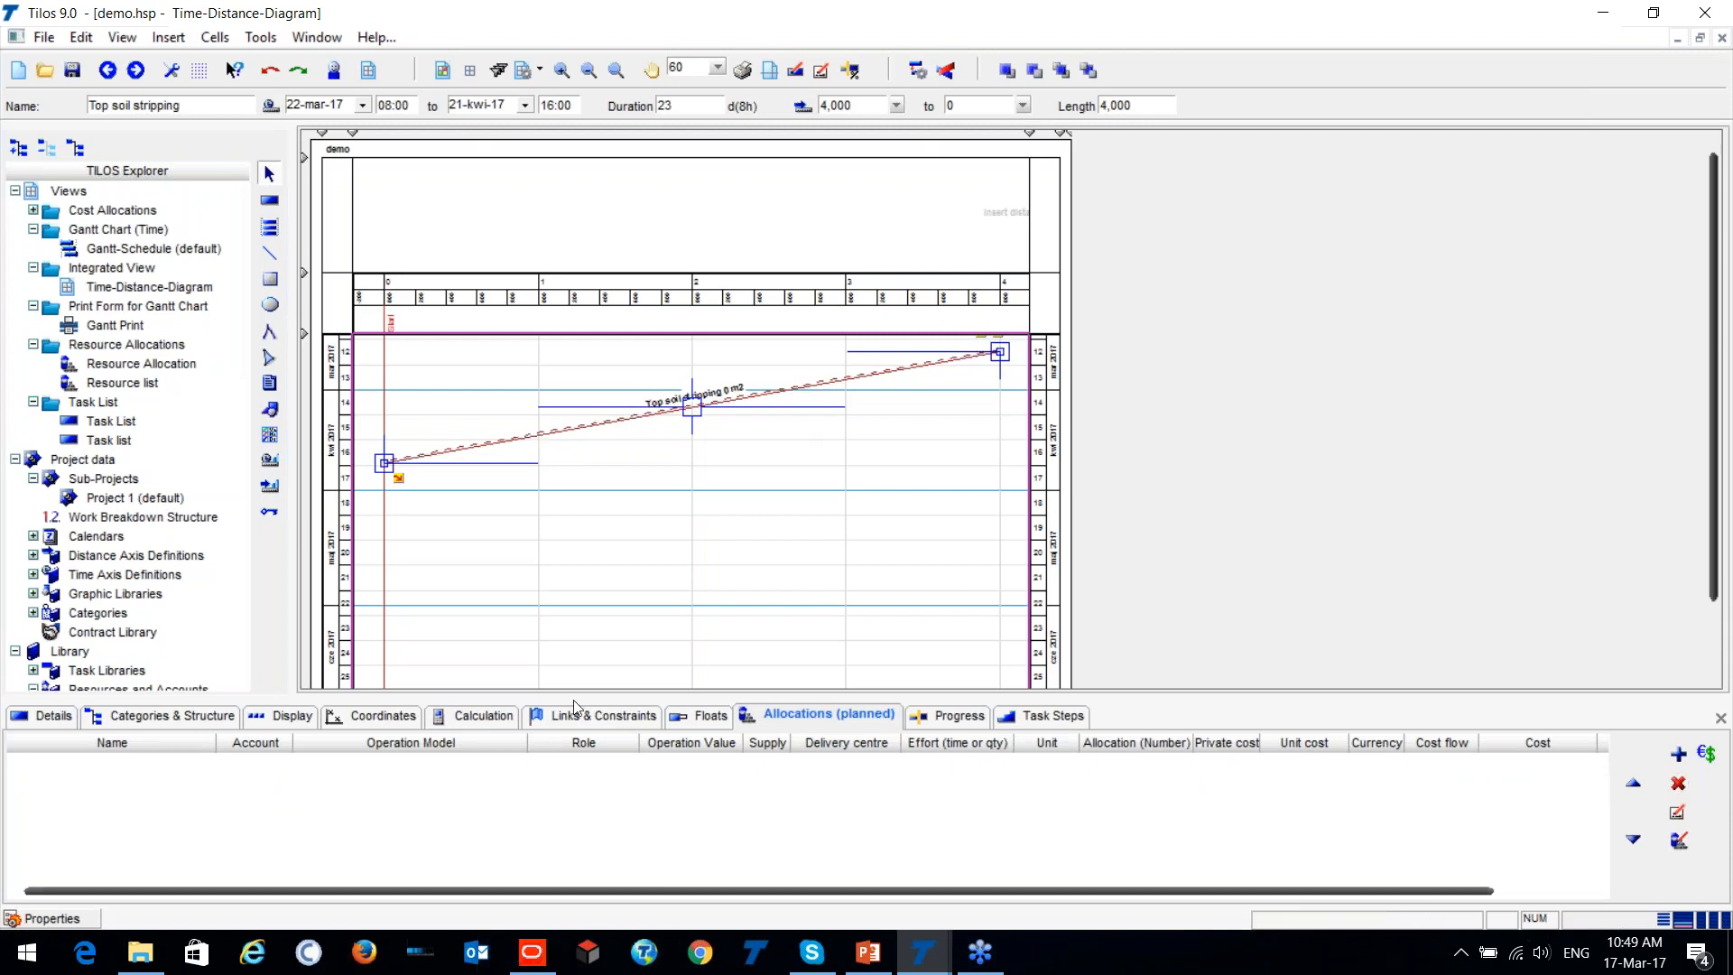
# Make Duration the calculated value of the Top soil stripping task and set its quantity to 20000 m3.
pyautogui.click(470, 715)
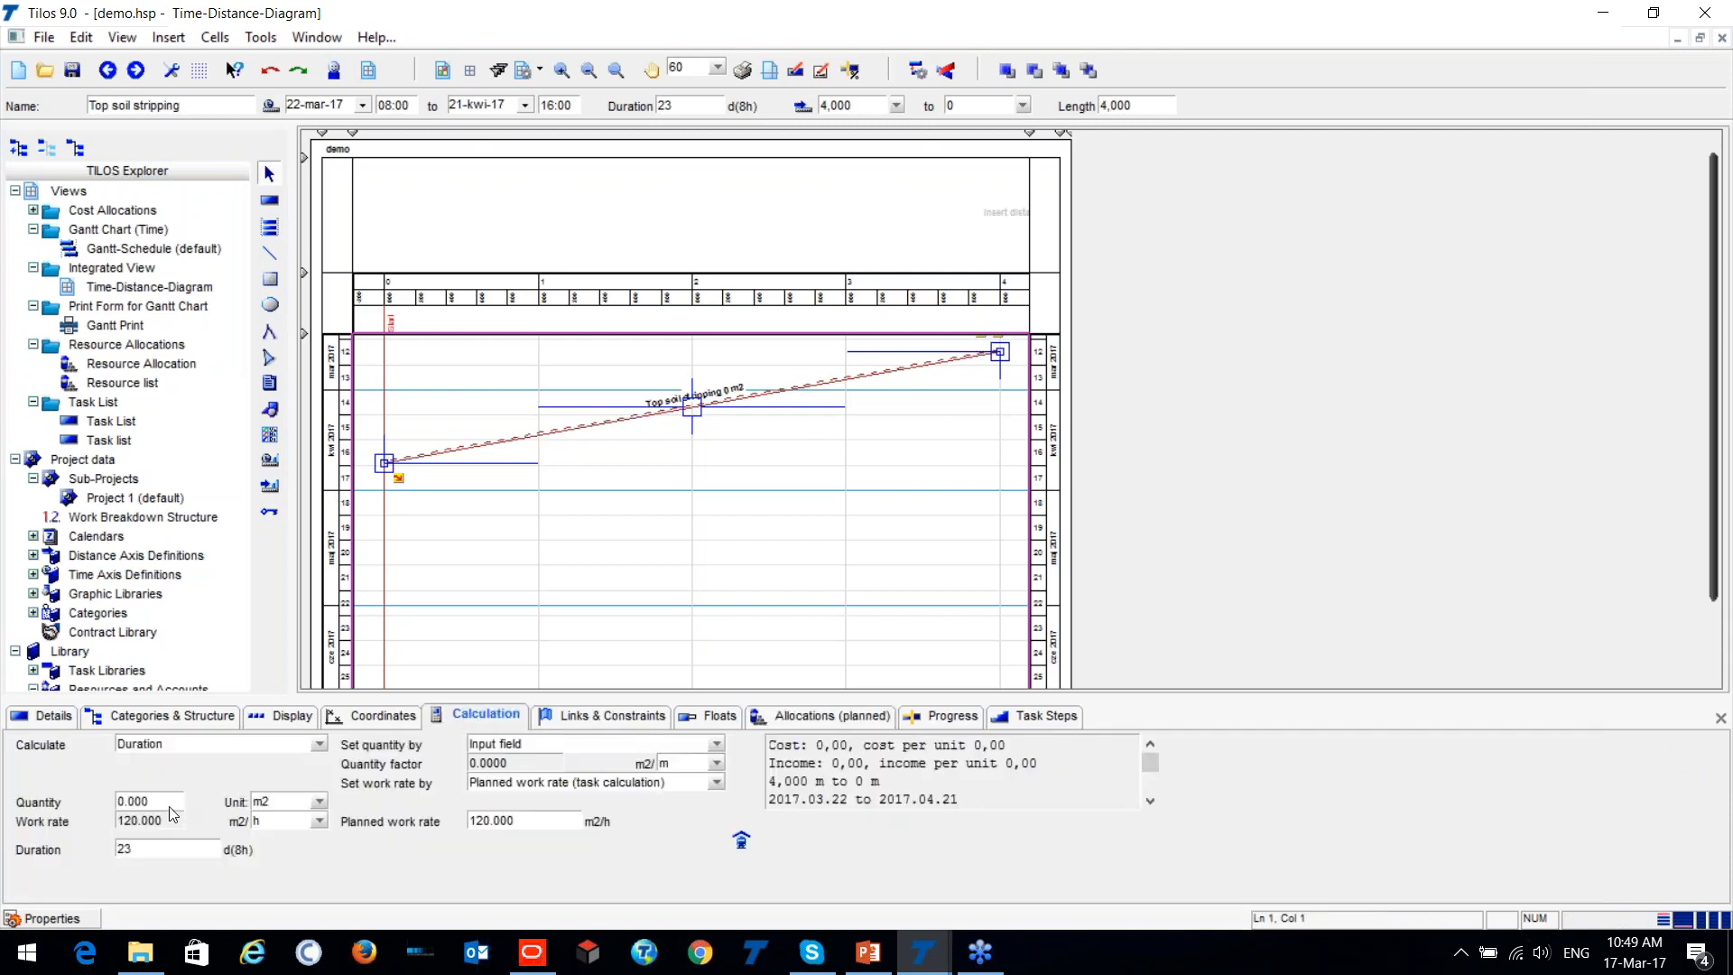
pyautogui.click(318, 744)
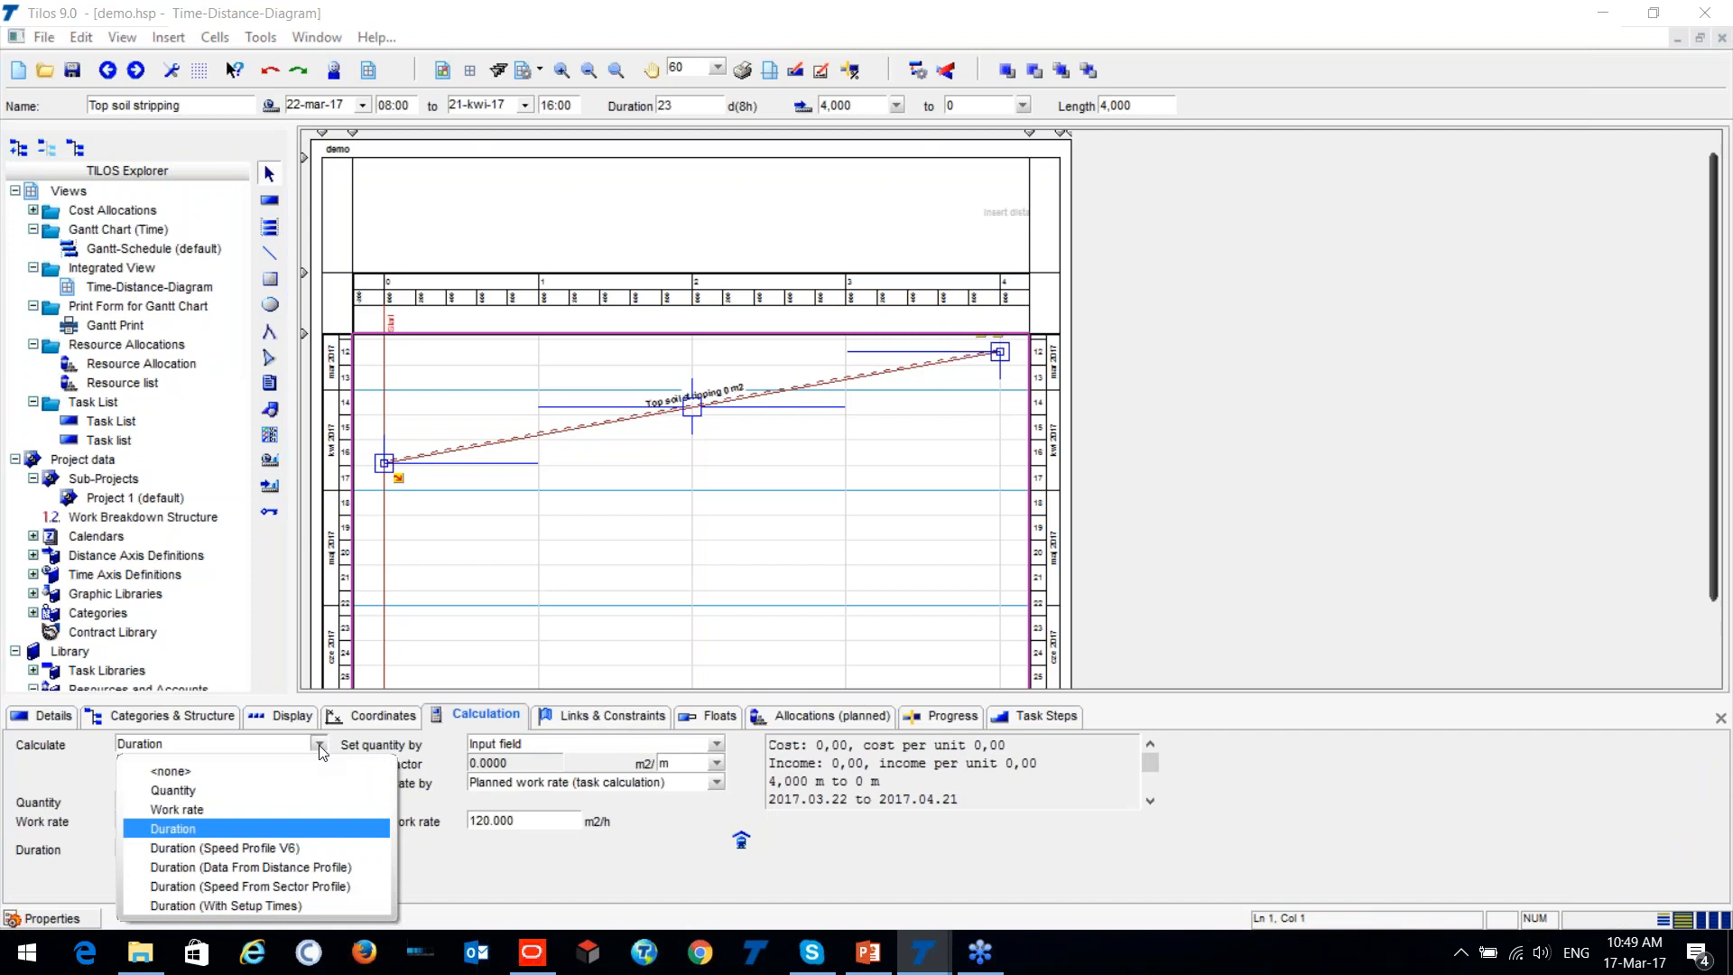
pyautogui.click(241, 827)
pyautogui.click(148, 799)
pyautogui.write('20000')
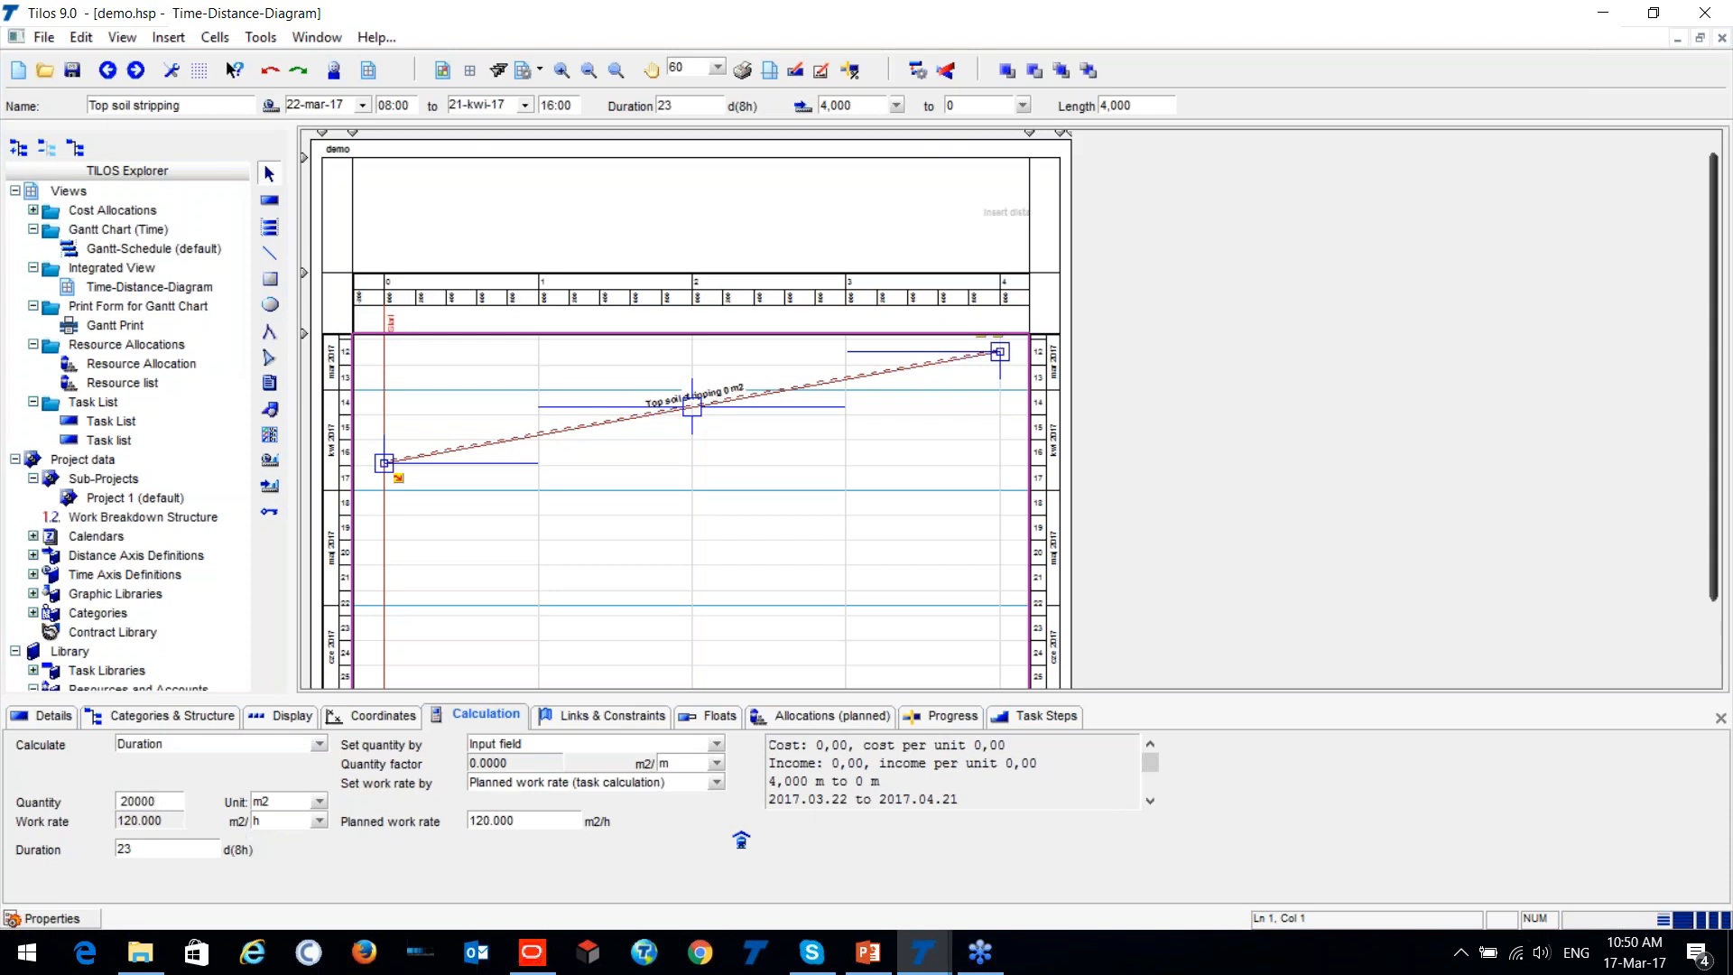
pyautogui.click(322, 799)
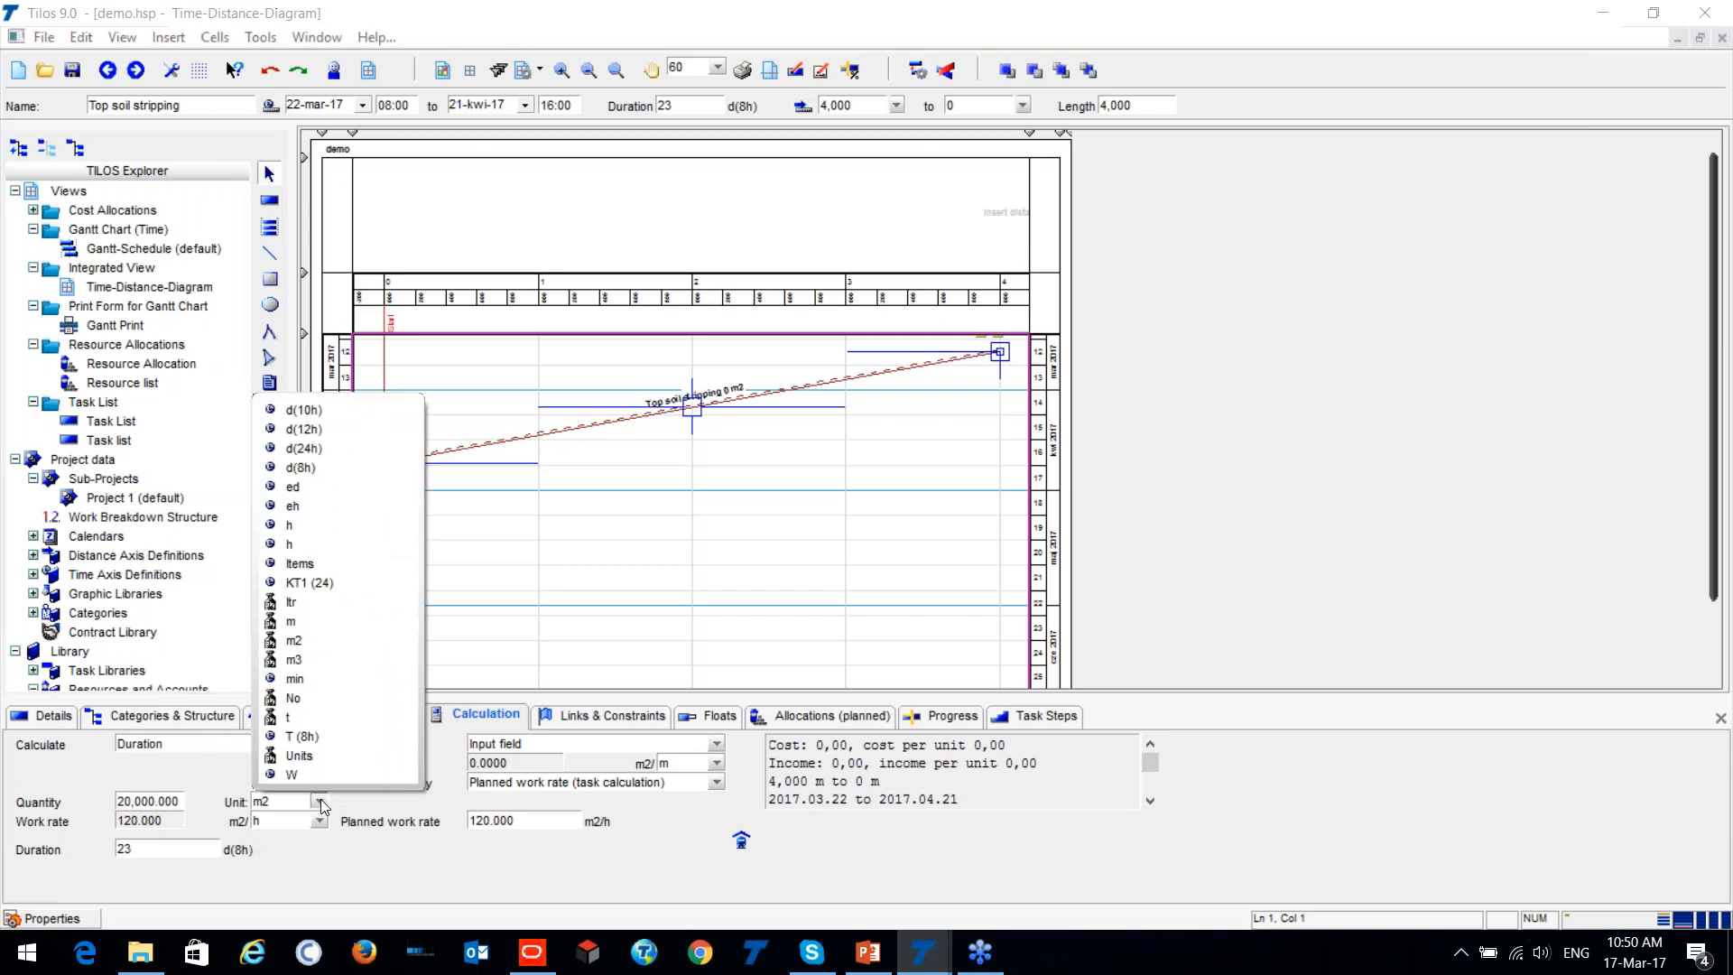
pyautogui.click(308, 665)
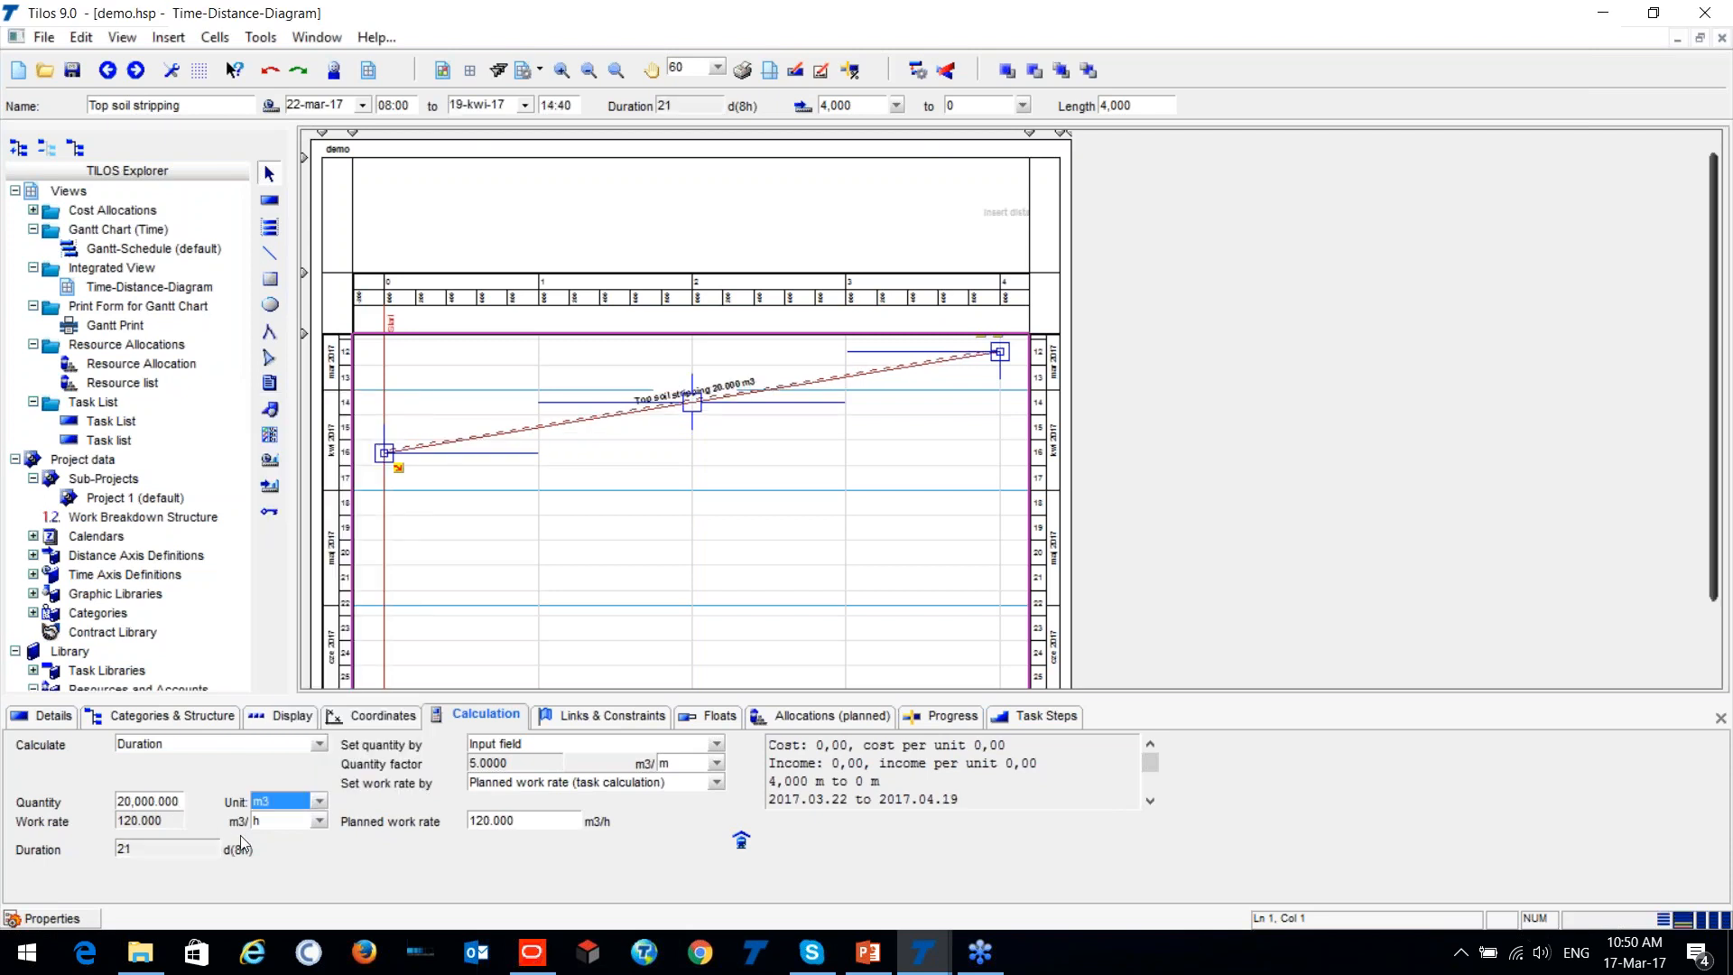
# Set the planned work rate of the Top soil stripping task to 240 m3/h.
pyautogui.click(585, 518)
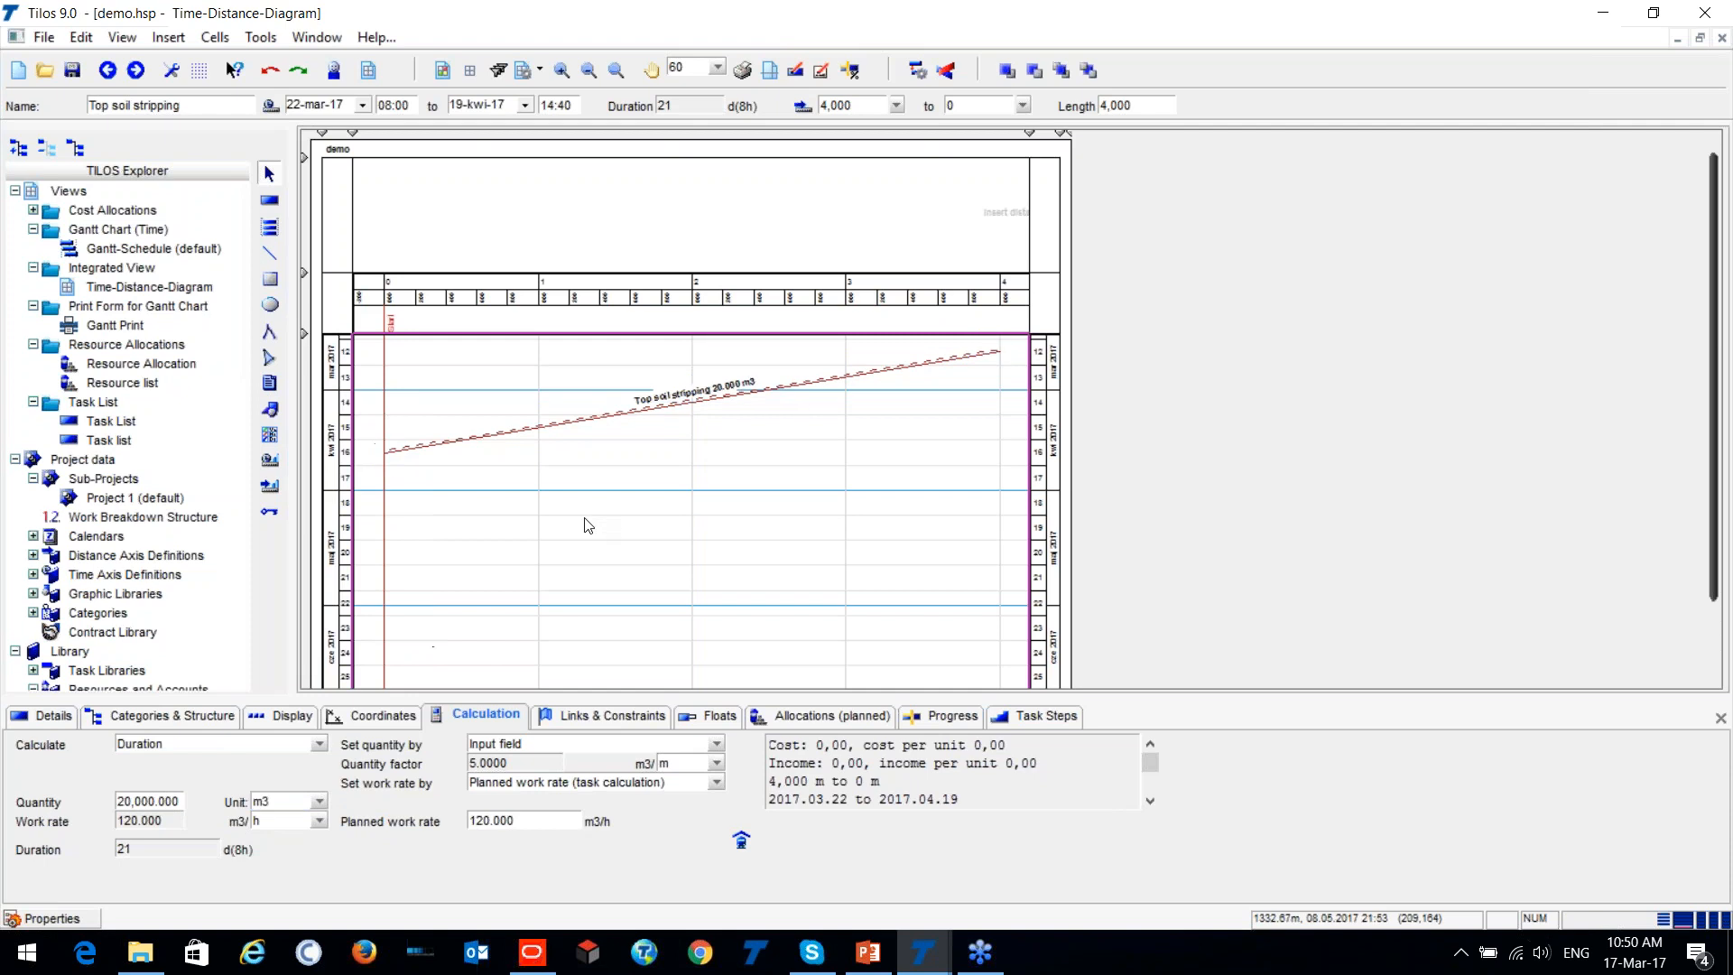
pyautogui.scroll(2, 585, 518)
pyautogui.scroll(-1, 689, 469)
pyautogui.click(690, 420)
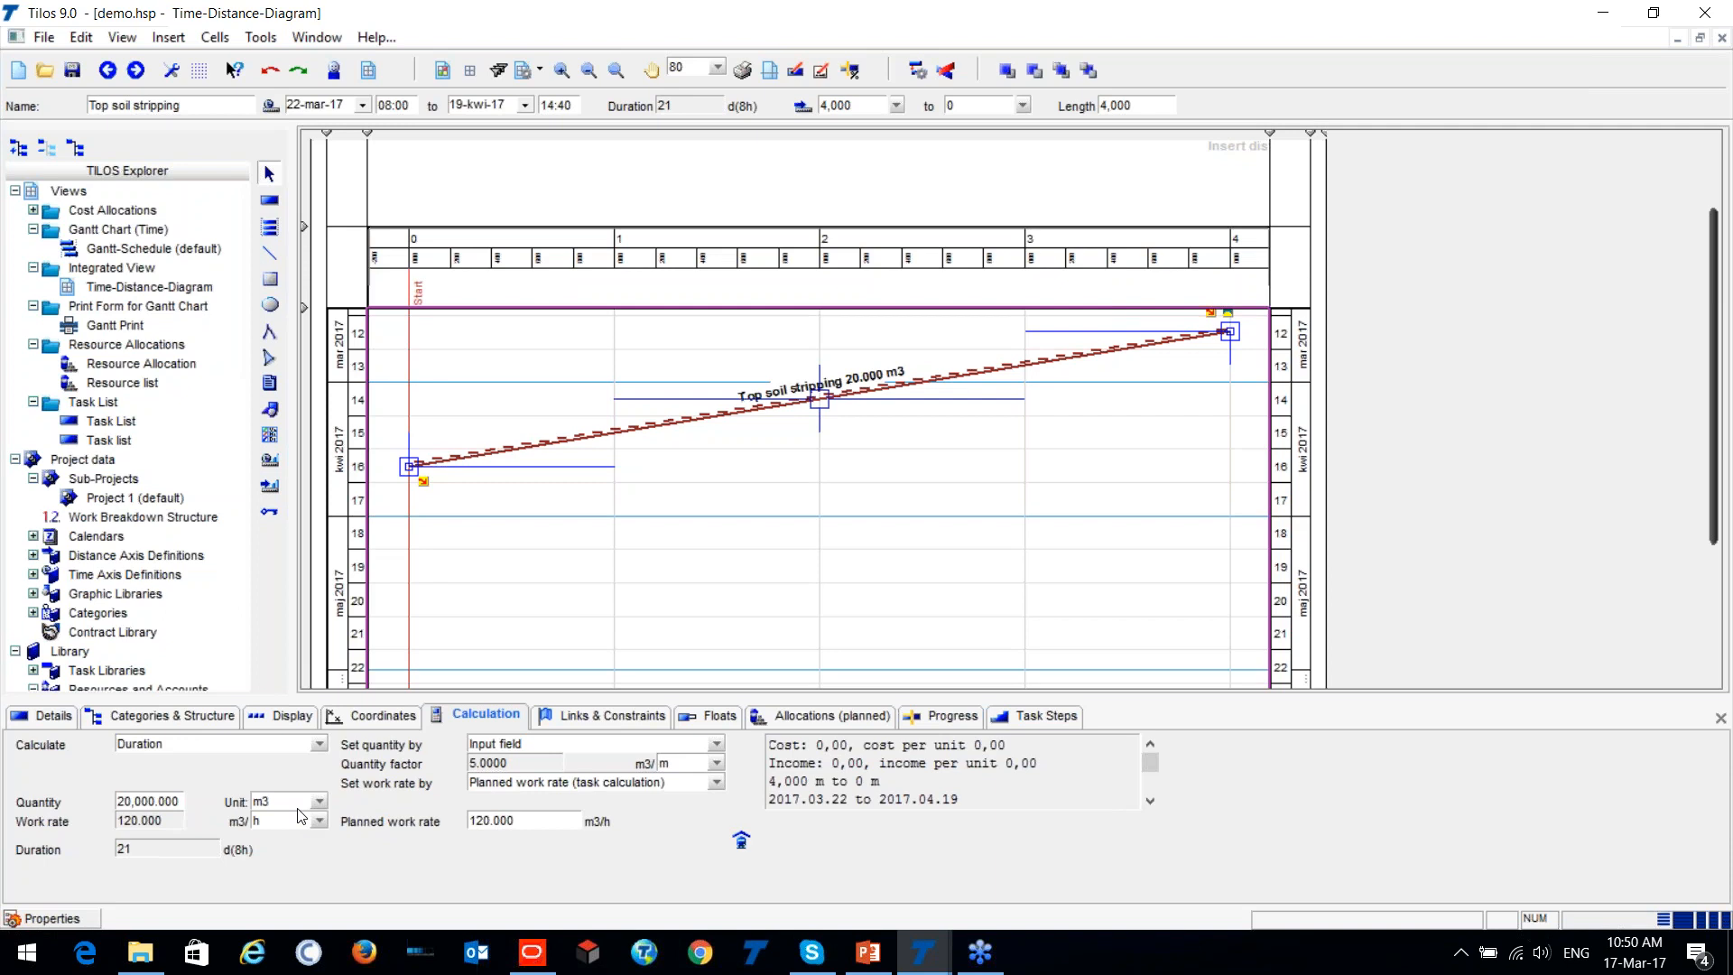
pyautogui.click(481, 827)
pyautogui.click(479, 826)
pyautogui.click(140, 855)
pyautogui.click(143, 850)
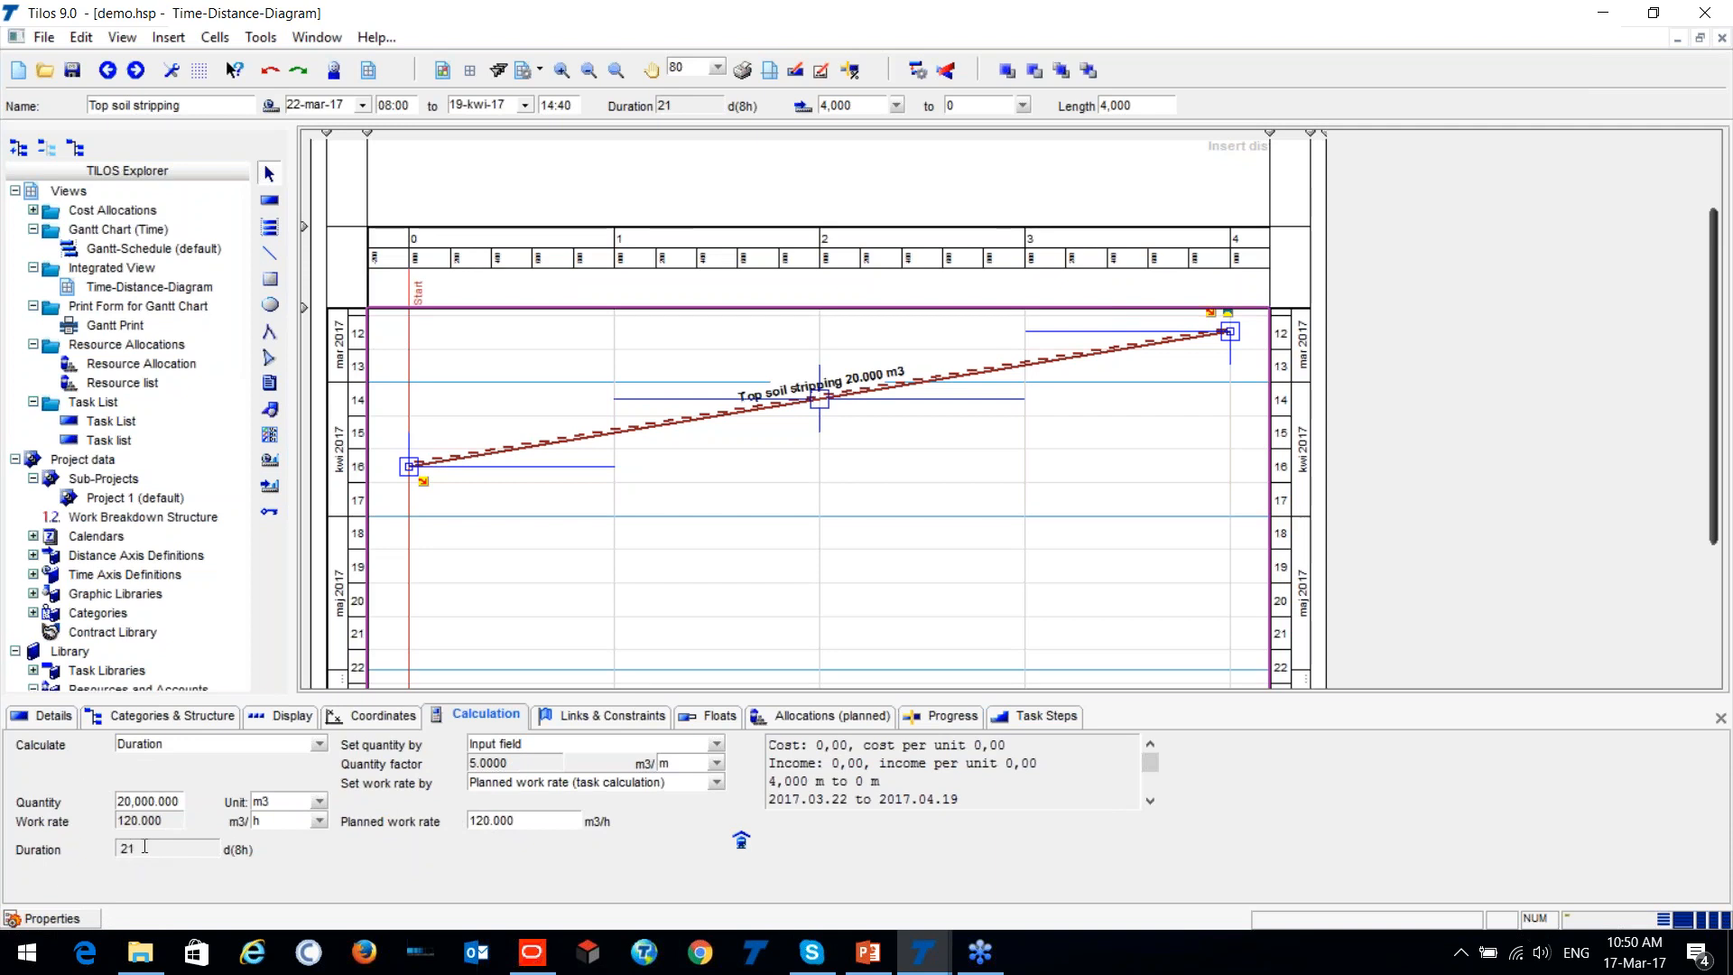
pyautogui.doubleClick(505, 821)
pyautogui.write('240')
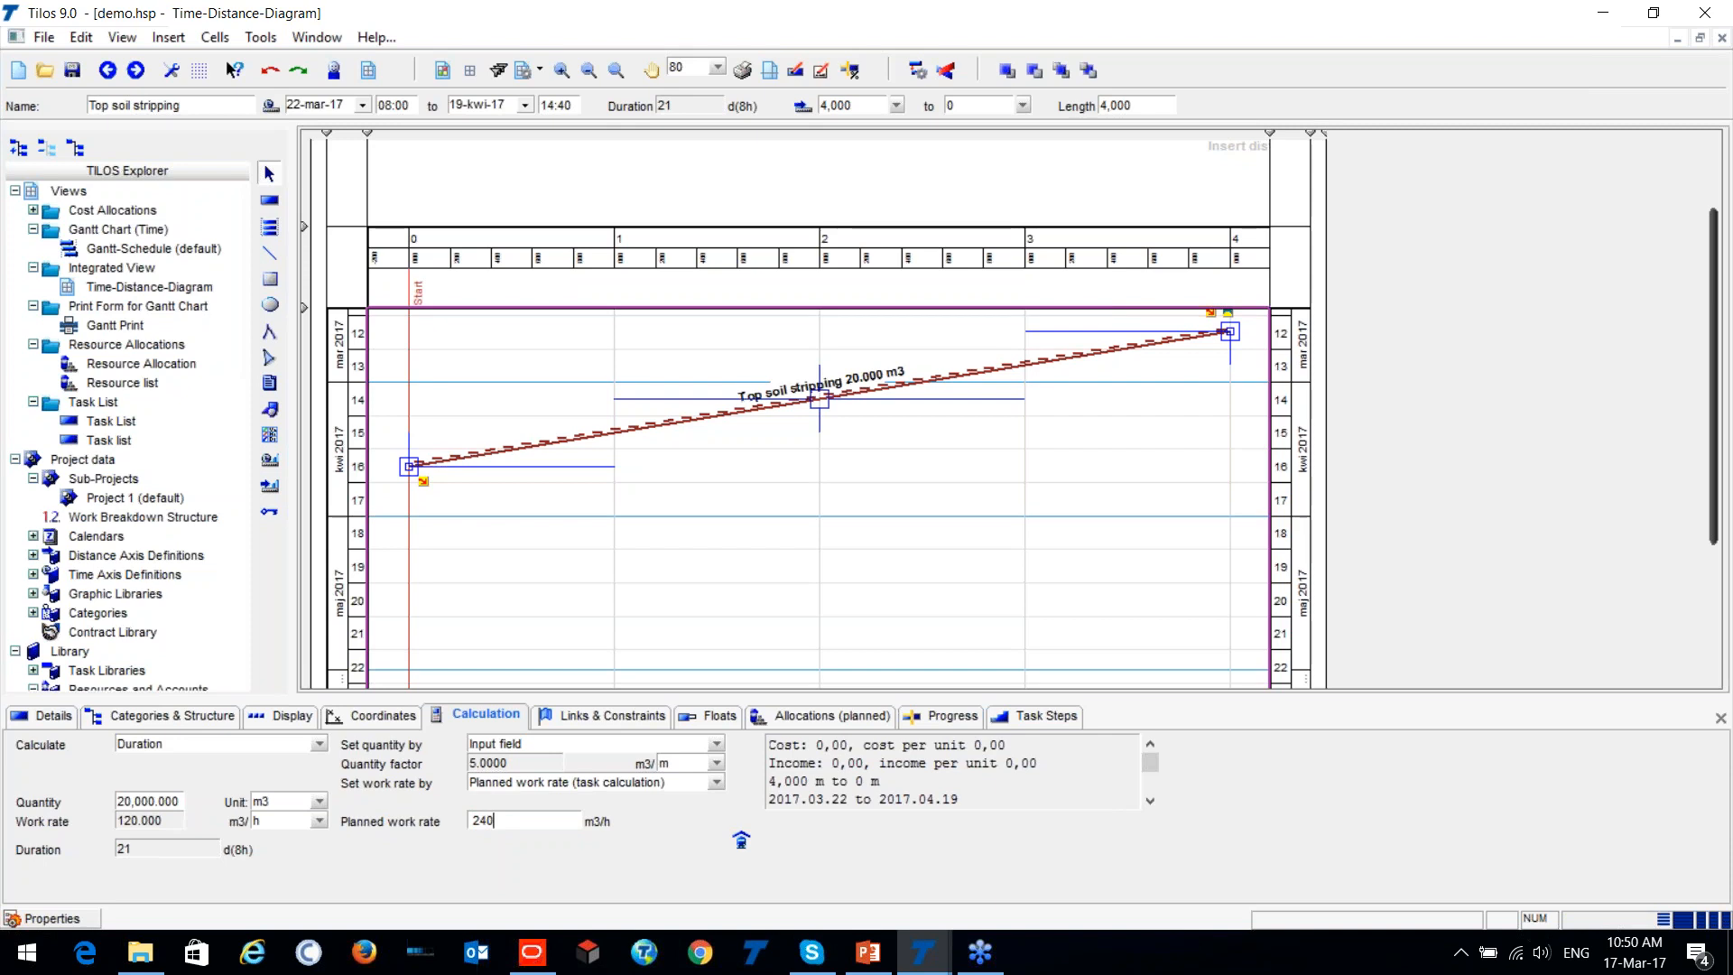
pyautogui.press('Return')
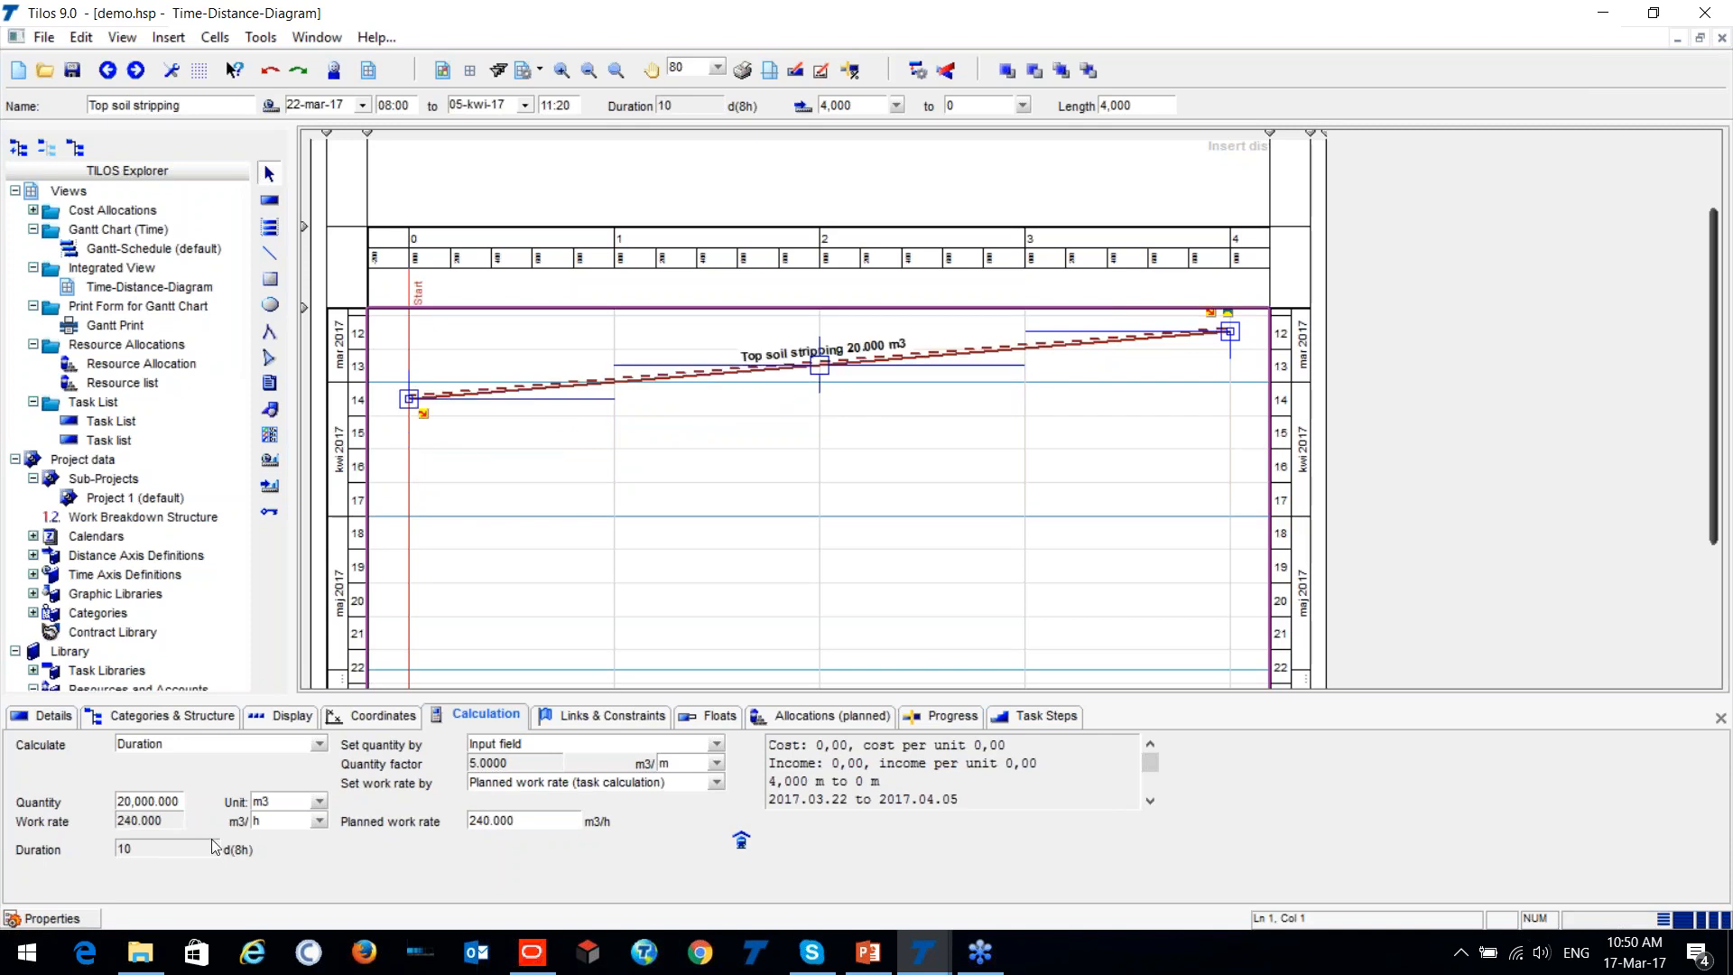
# Examine the calculated duration and the start and end dates of the Top soil stripping task.
pyautogui.doubleClick(137, 848)
pyautogui.press('ctrl')
pyautogui.press('ctrl')
pyautogui.press('ctrl')
pyautogui.press('ctrl')
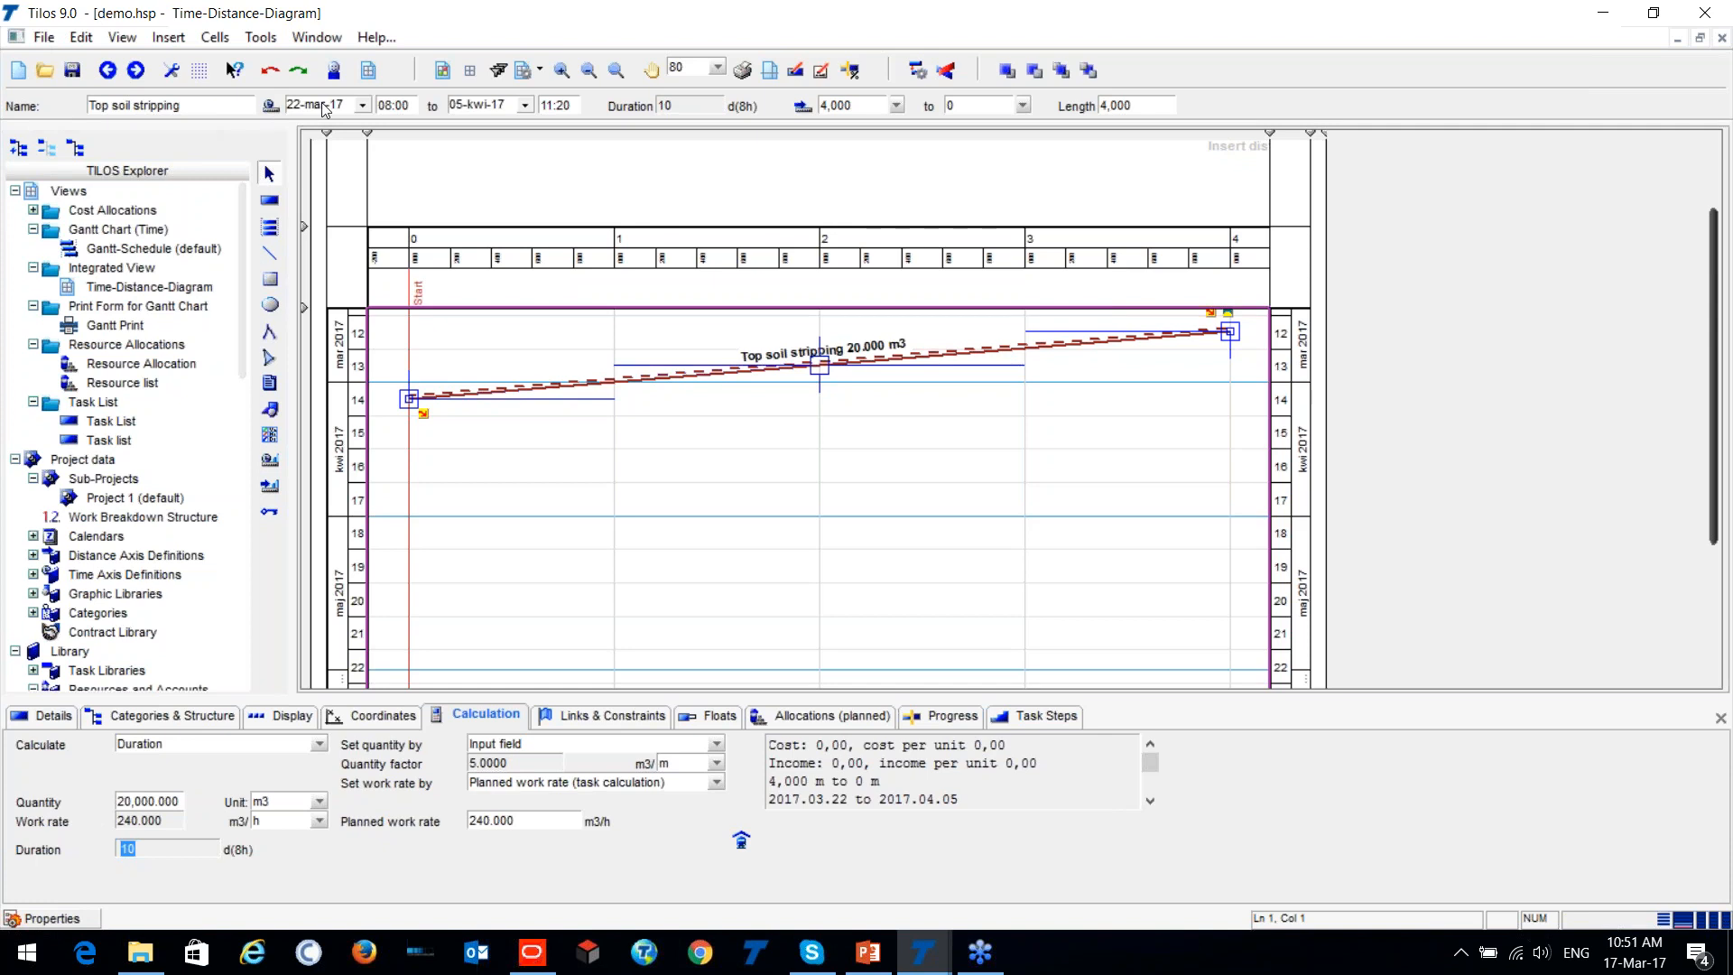
pyautogui.press('ctrl')
pyautogui.press('ctrl')
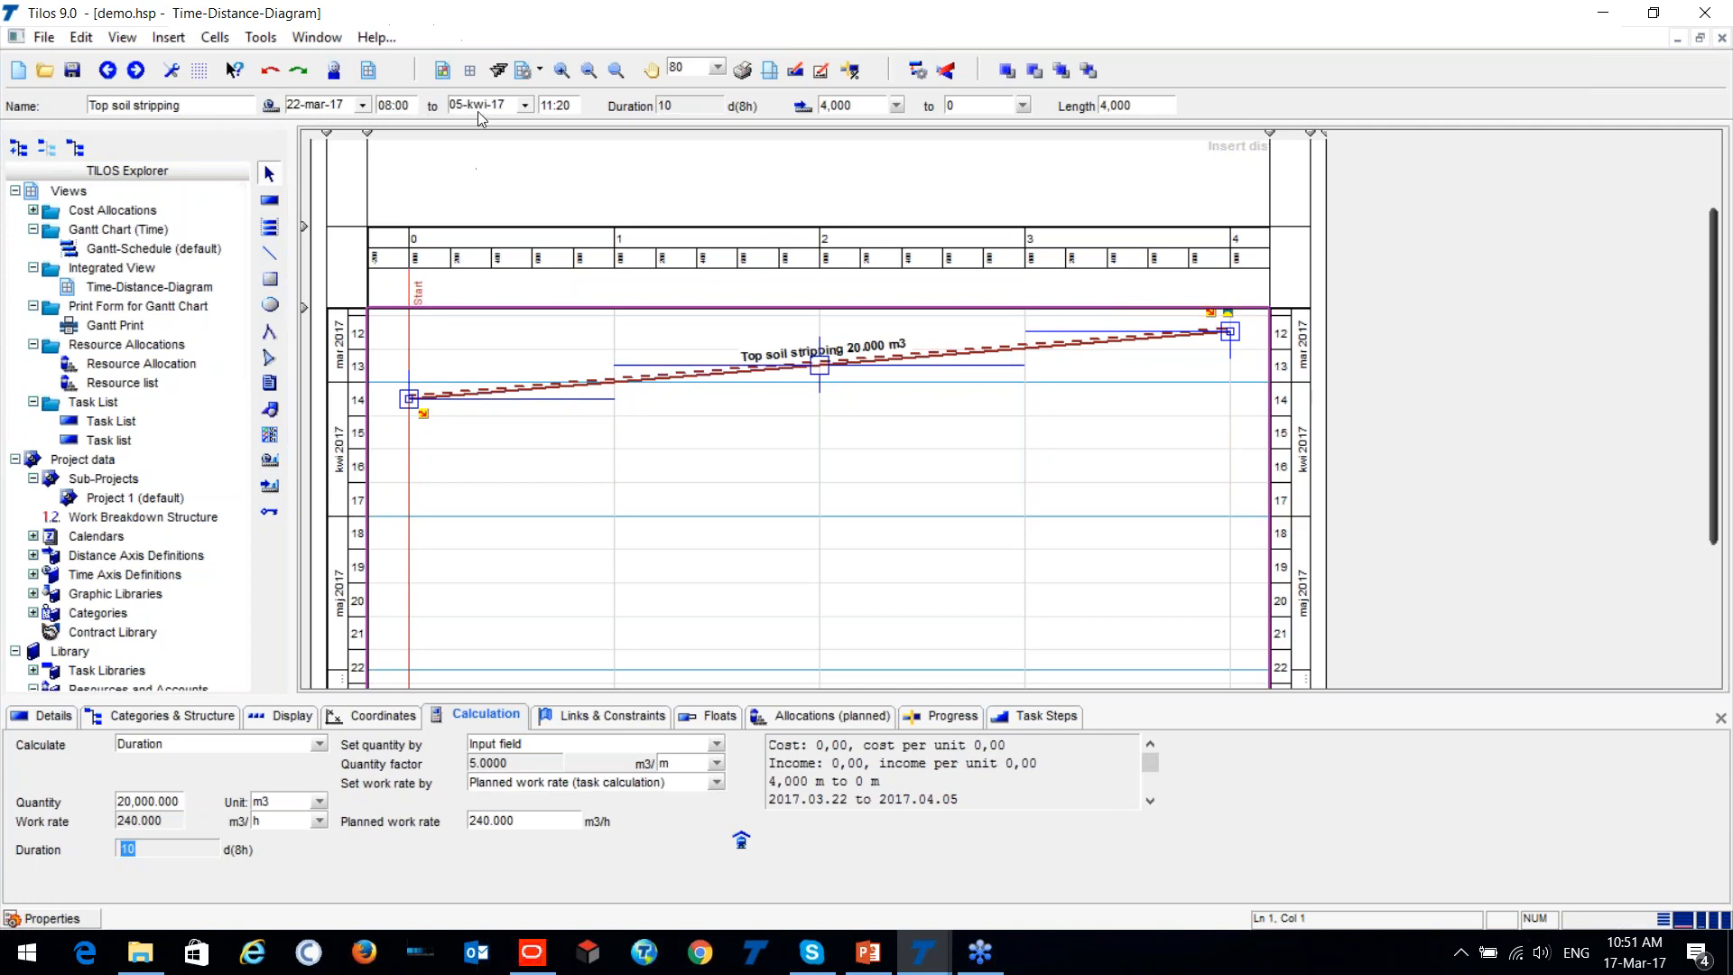
pyautogui.press('ctrl')
pyautogui.press('ctrl')
# Set the planned work rate of the Top soil stripping task to 120 m3/h.
pyautogui.doubleClick(544, 821)
pyautogui.write('120')
pyautogui.press('Return')
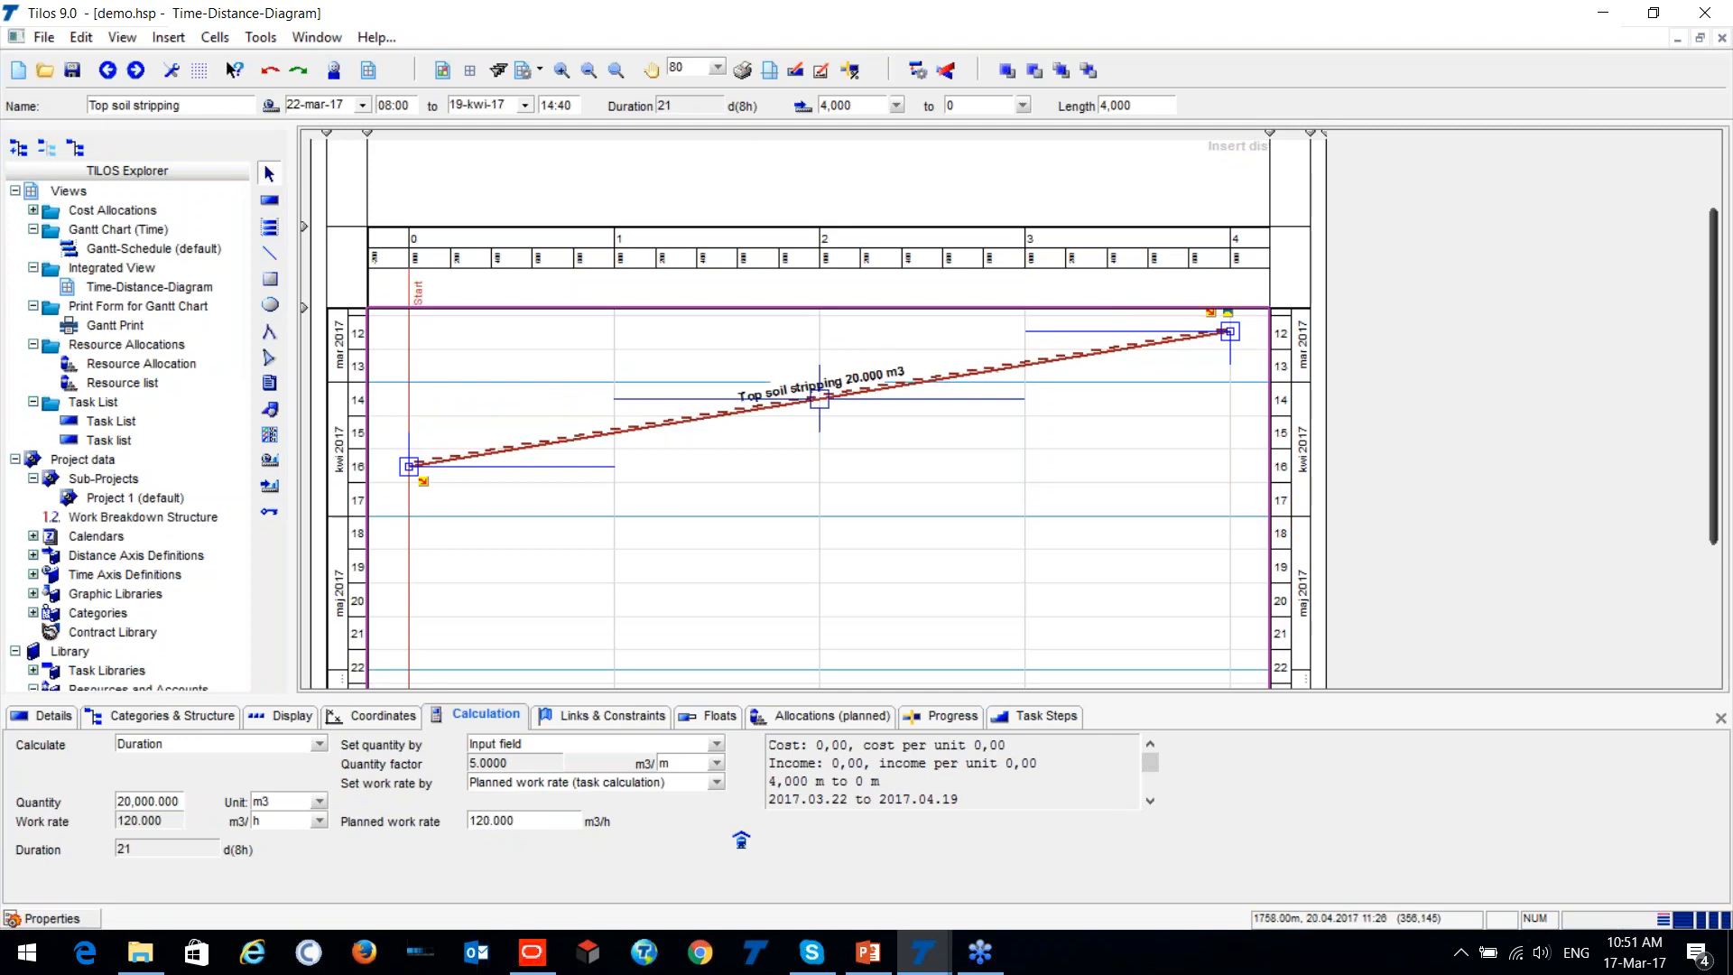
# Split the Top soil stripping task by distance at 1500 m, leaving the additional options off.
pyautogui.scroll(2, 824, 508)
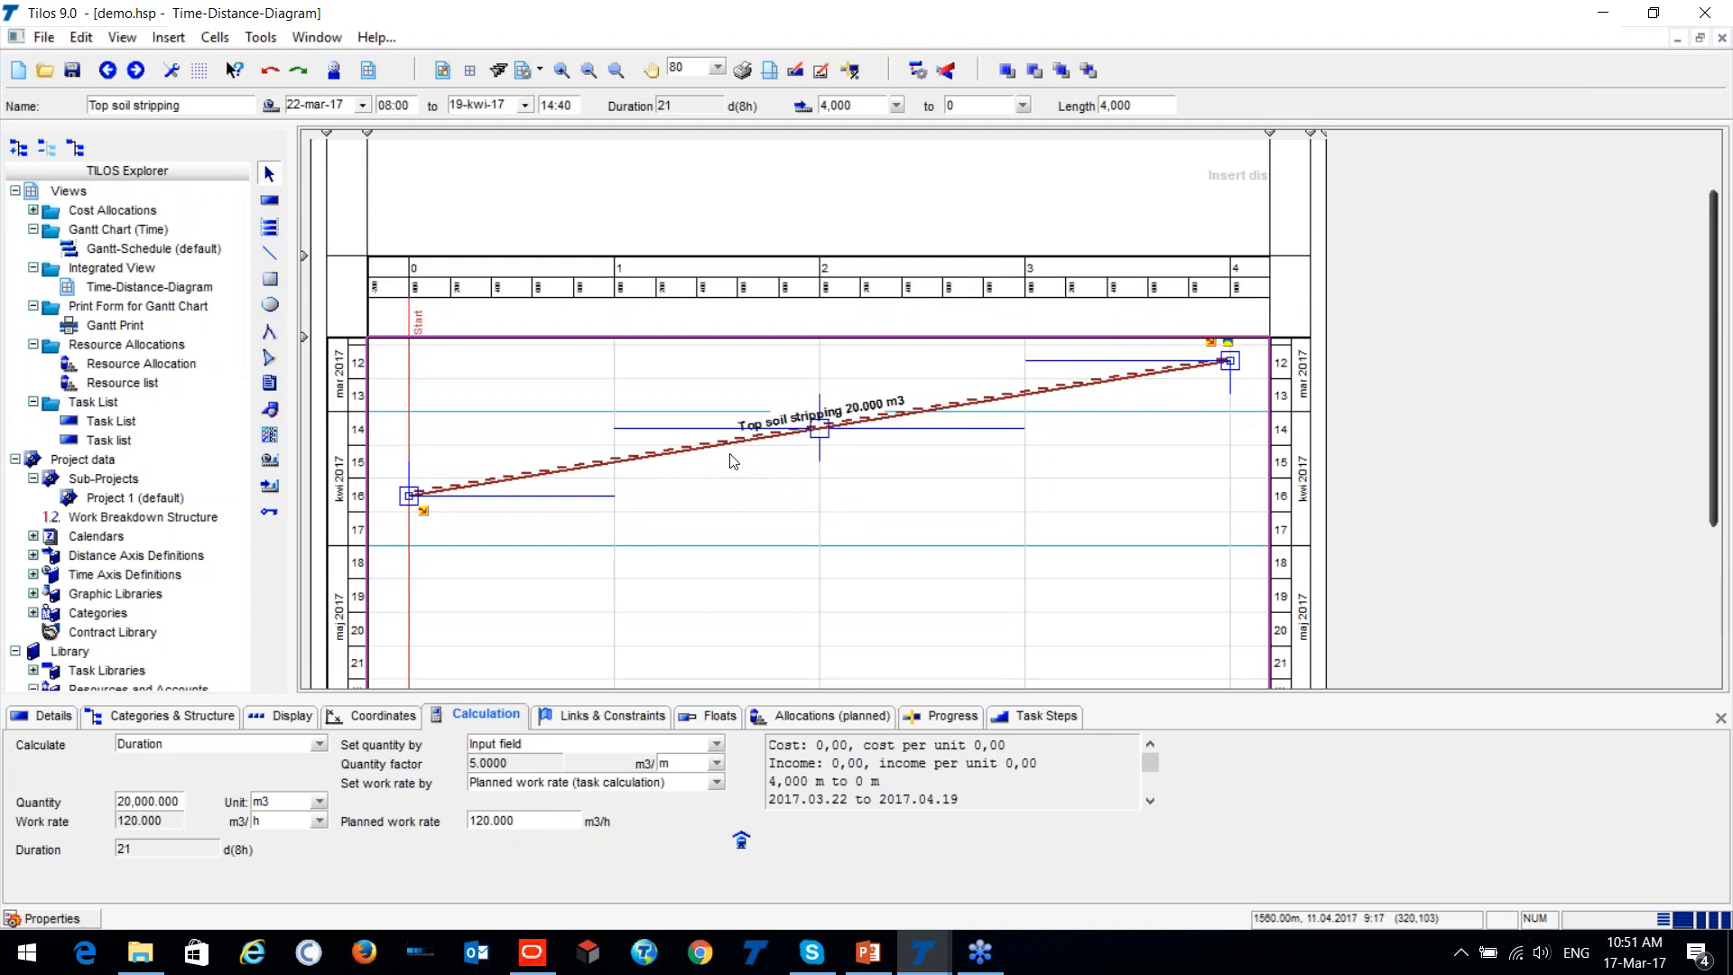
pyautogui.moveTo(730, 439)
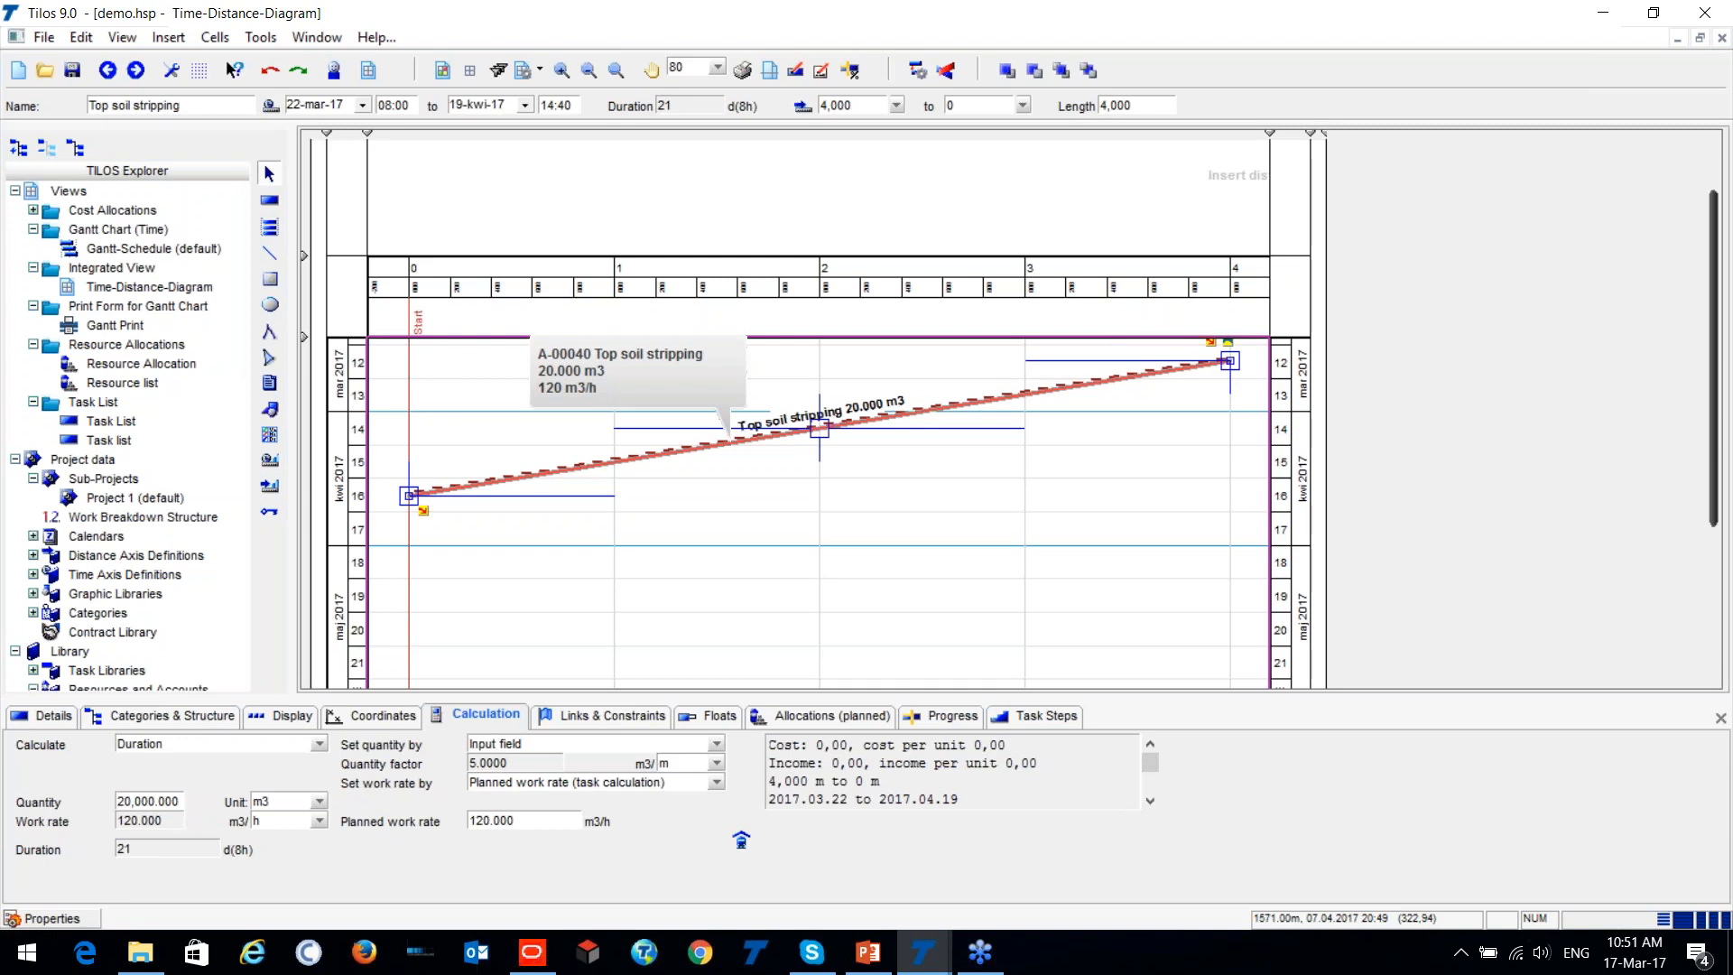
pyautogui.rightClick(728, 450)
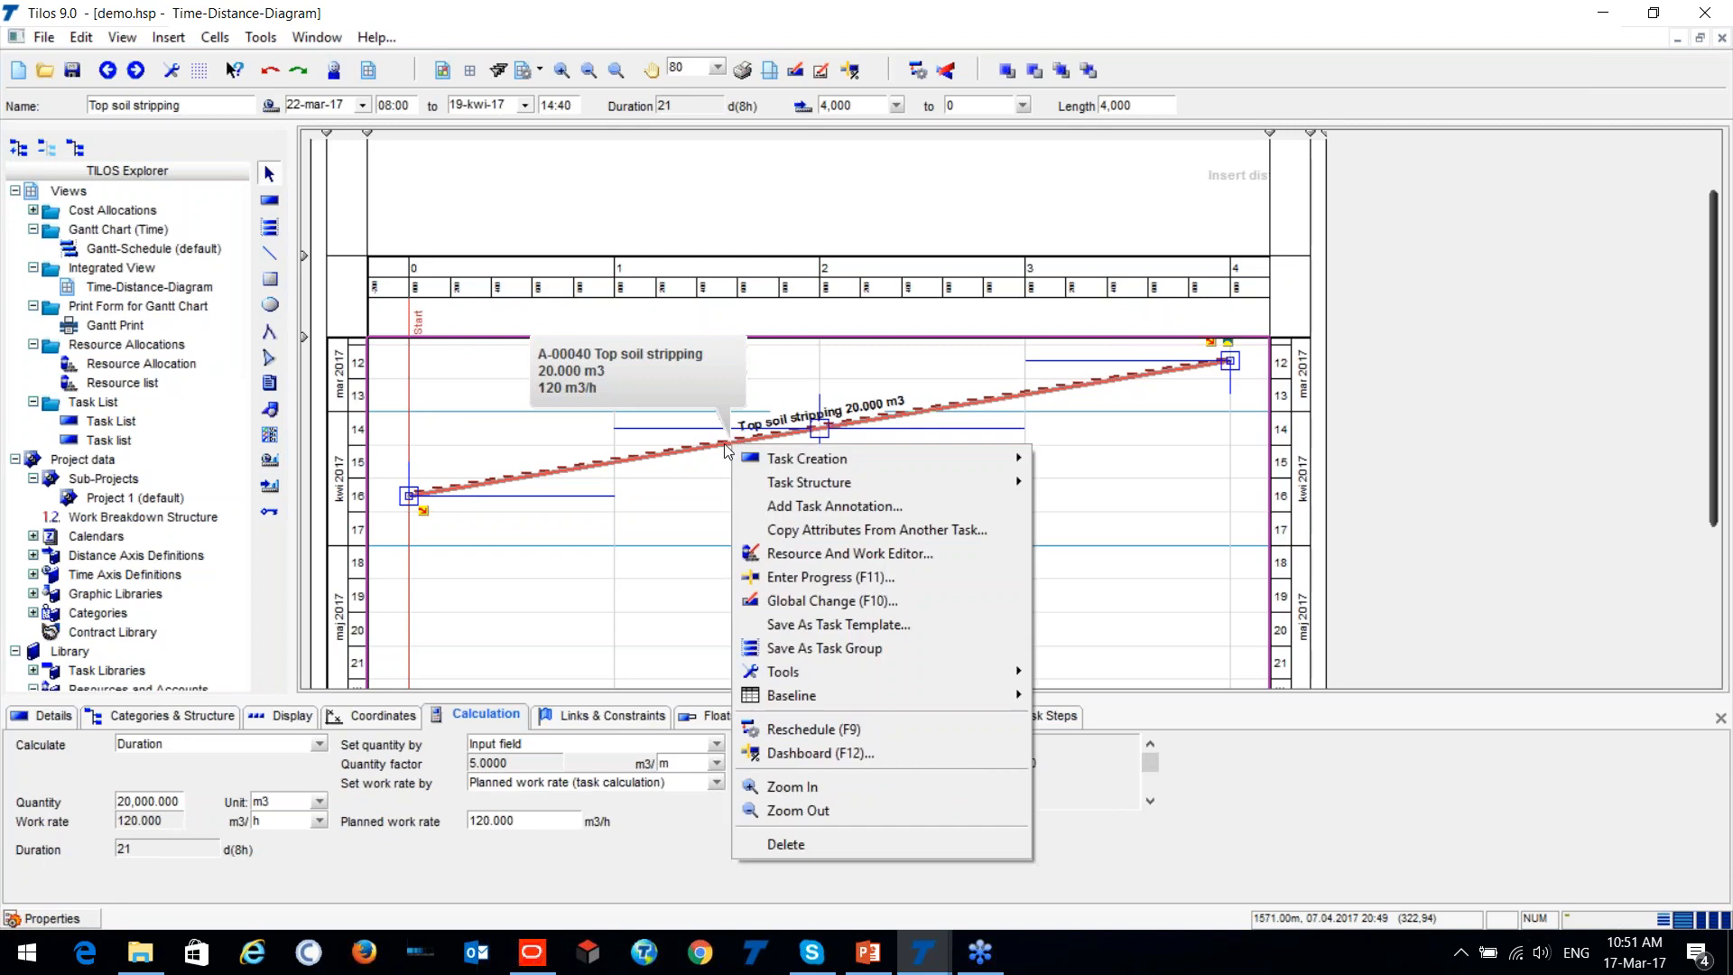
pyautogui.moveTo(761, 457)
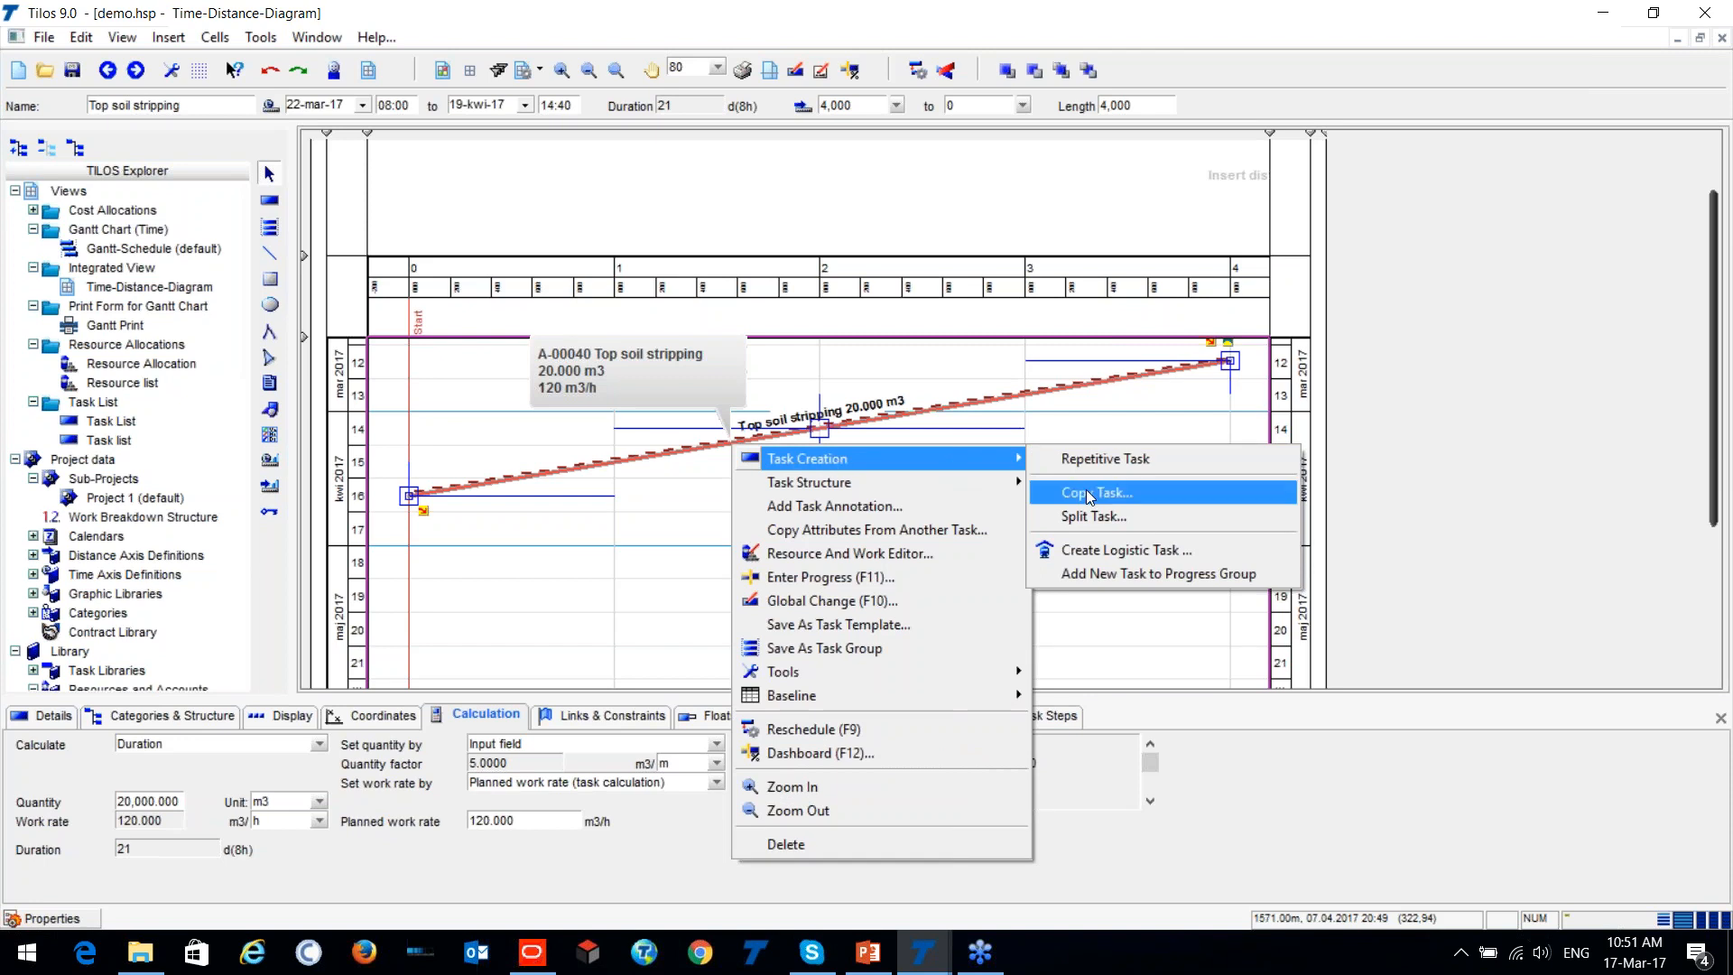
pyautogui.click(1103, 518)
pyautogui.moveTo(864, 307); pyautogui.dragTo(1398, 311)
pyautogui.click(1530, 338)
pyautogui.click(1529, 338)
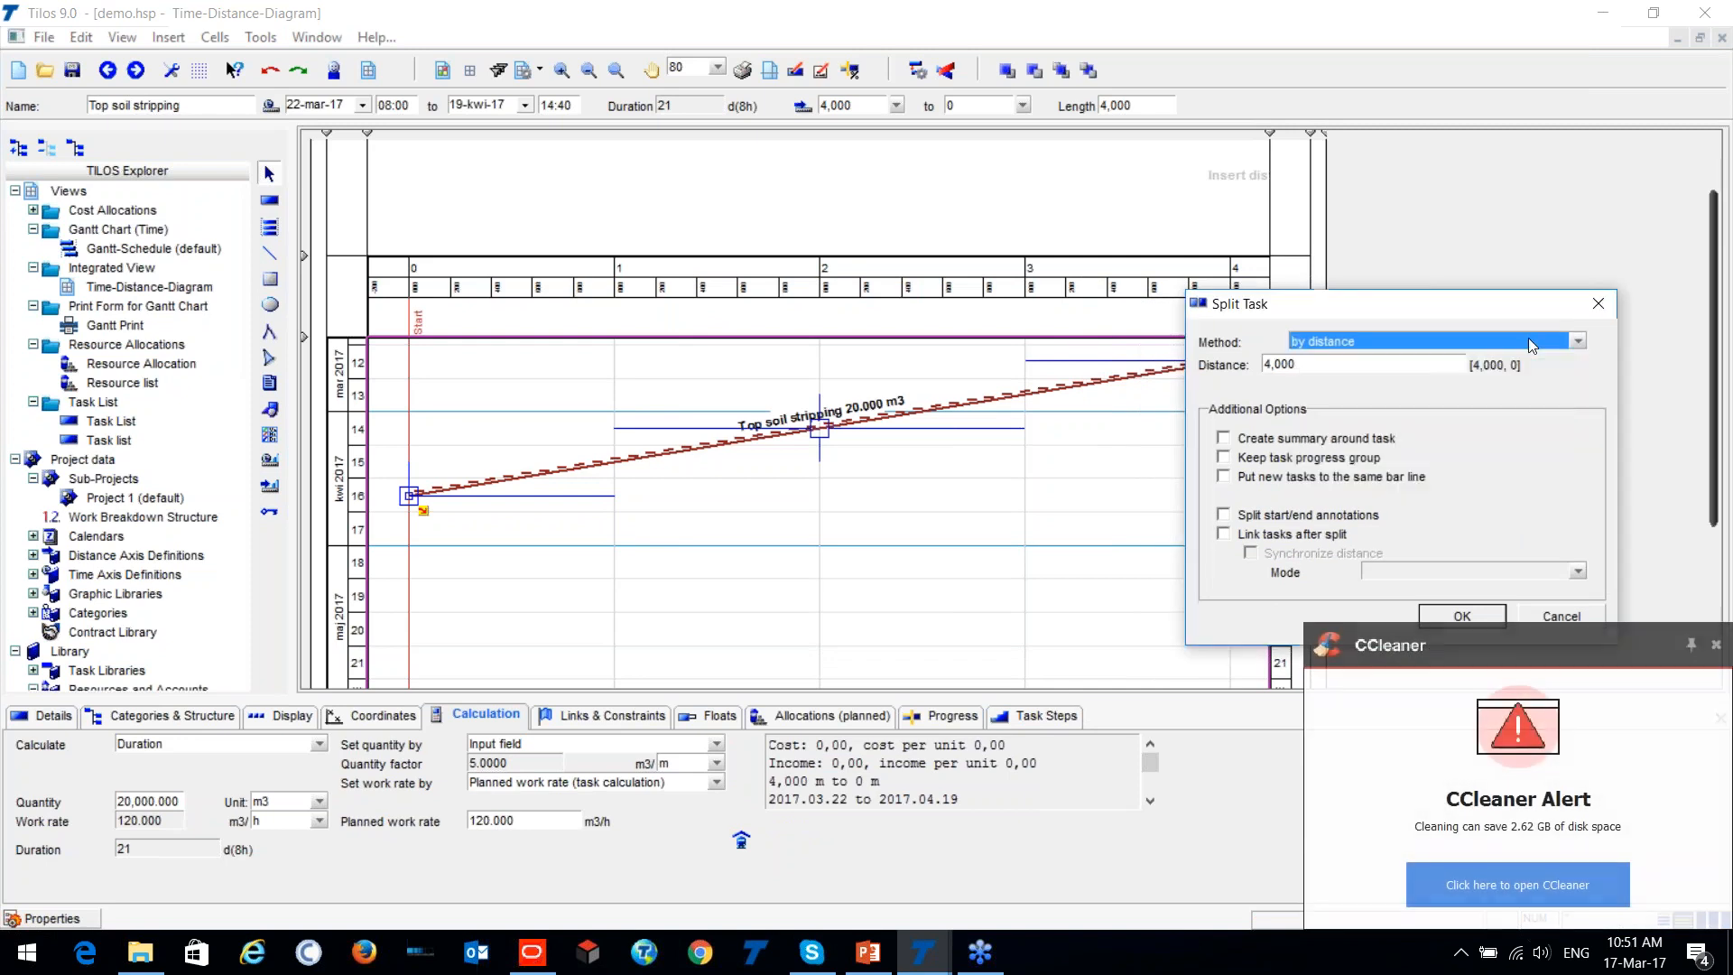
pyautogui.doubleClick(1333, 370)
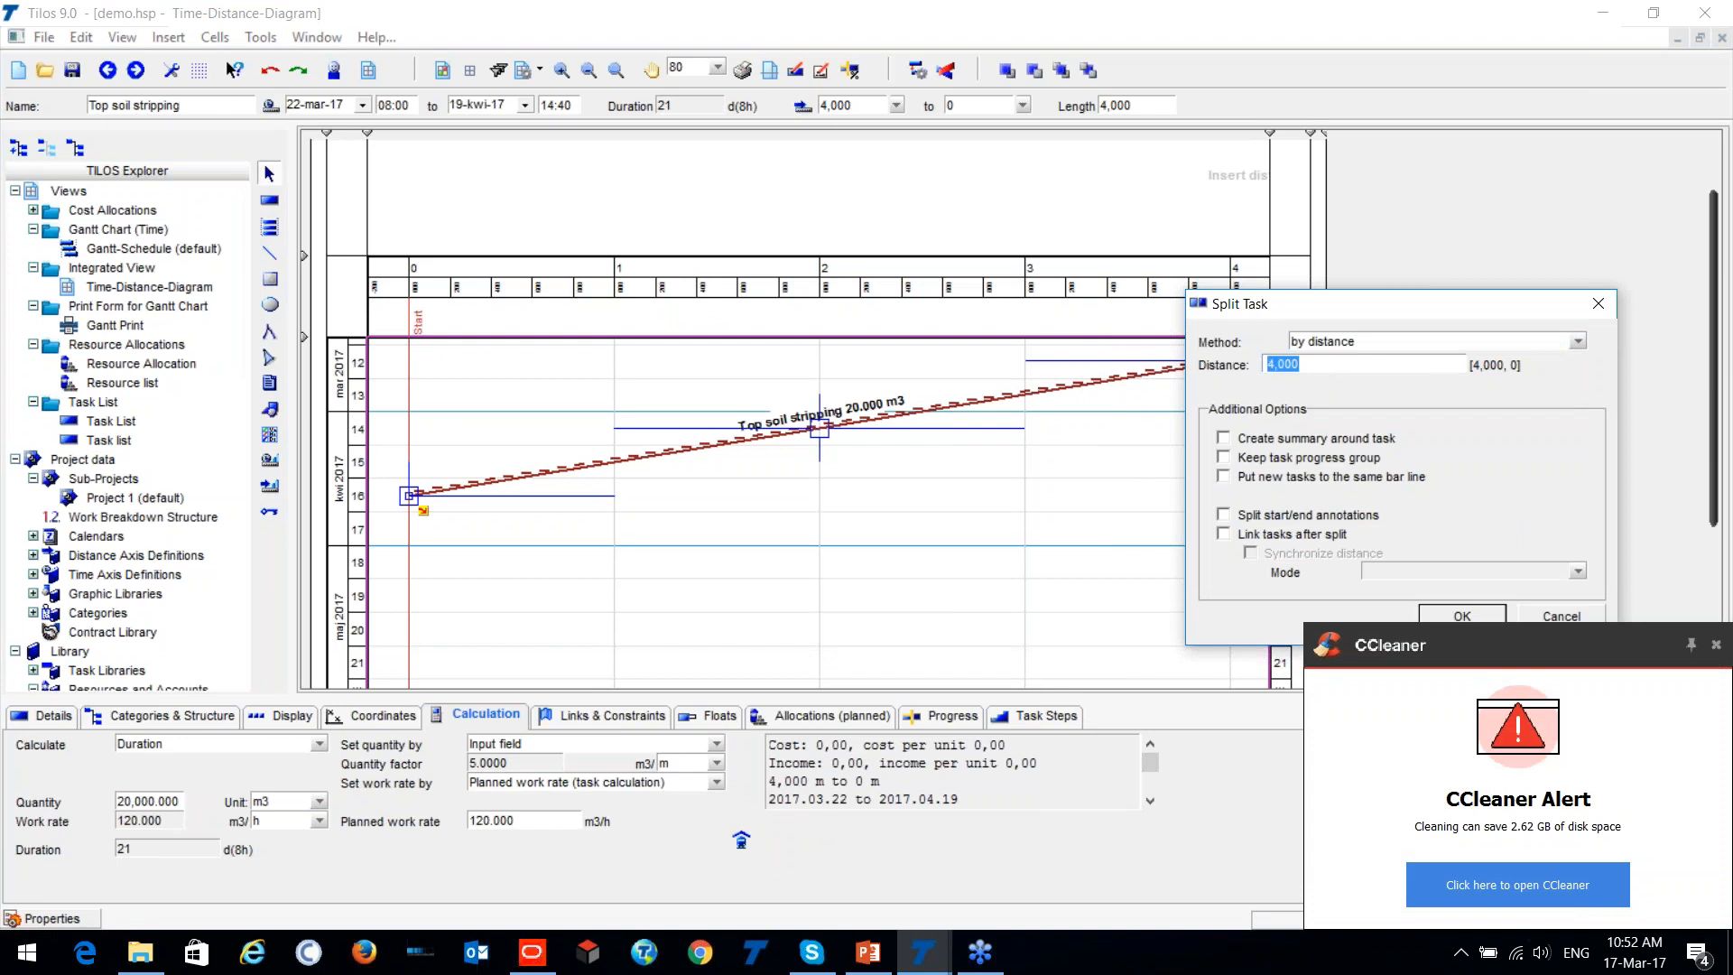
pyautogui.write('1500')
pyautogui.moveTo(1359, 304); pyautogui.dragTo(1390, 197)
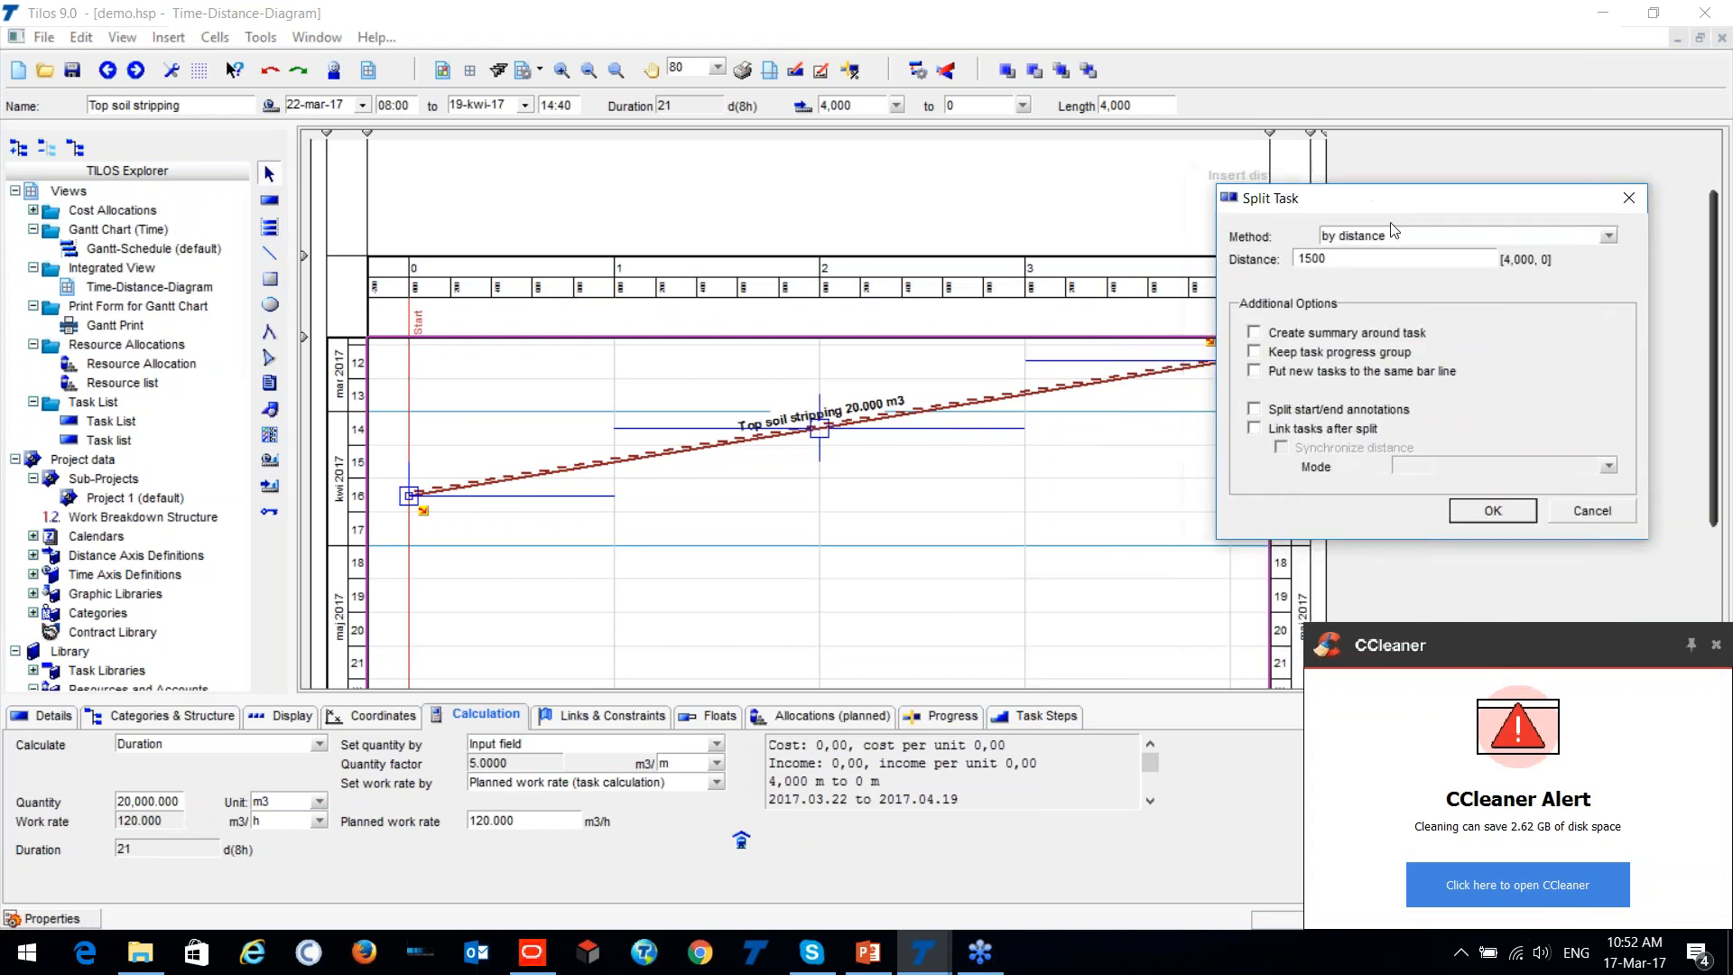
pyautogui.click(1497, 513)
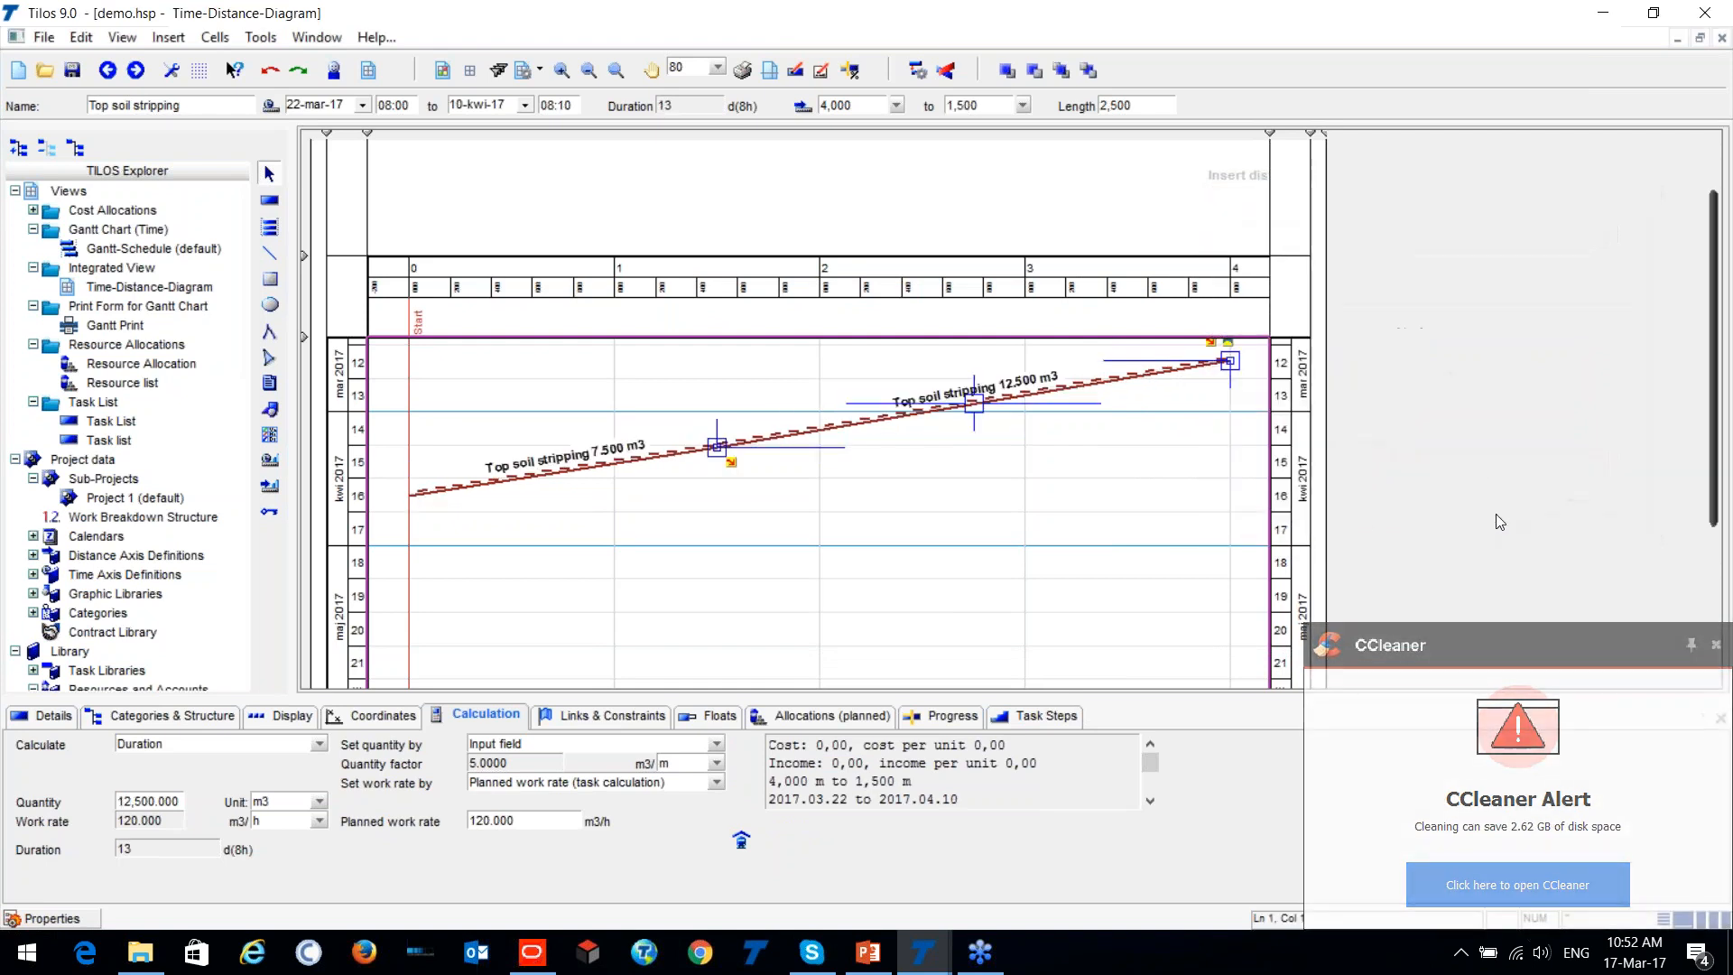
# Shift the 2,500 m long part of the split task in time so that it starts on 07-kwi-17.
pyautogui.click(736, 541)
pyautogui.click(807, 432)
pyautogui.press('Down')
pyautogui.press('Down')
pyautogui.press('Down')
pyautogui.press('Down')
pyautogui.press('Down')
pyautogui.press('Down')
pyautogui.press('Down')
pyautogui.press('Down')
pyautogui.press('Down')
pyautogui.press('Down')
pyautogui.press('Down')
pyautogui.press('Down')
pyautogui.press('Down')
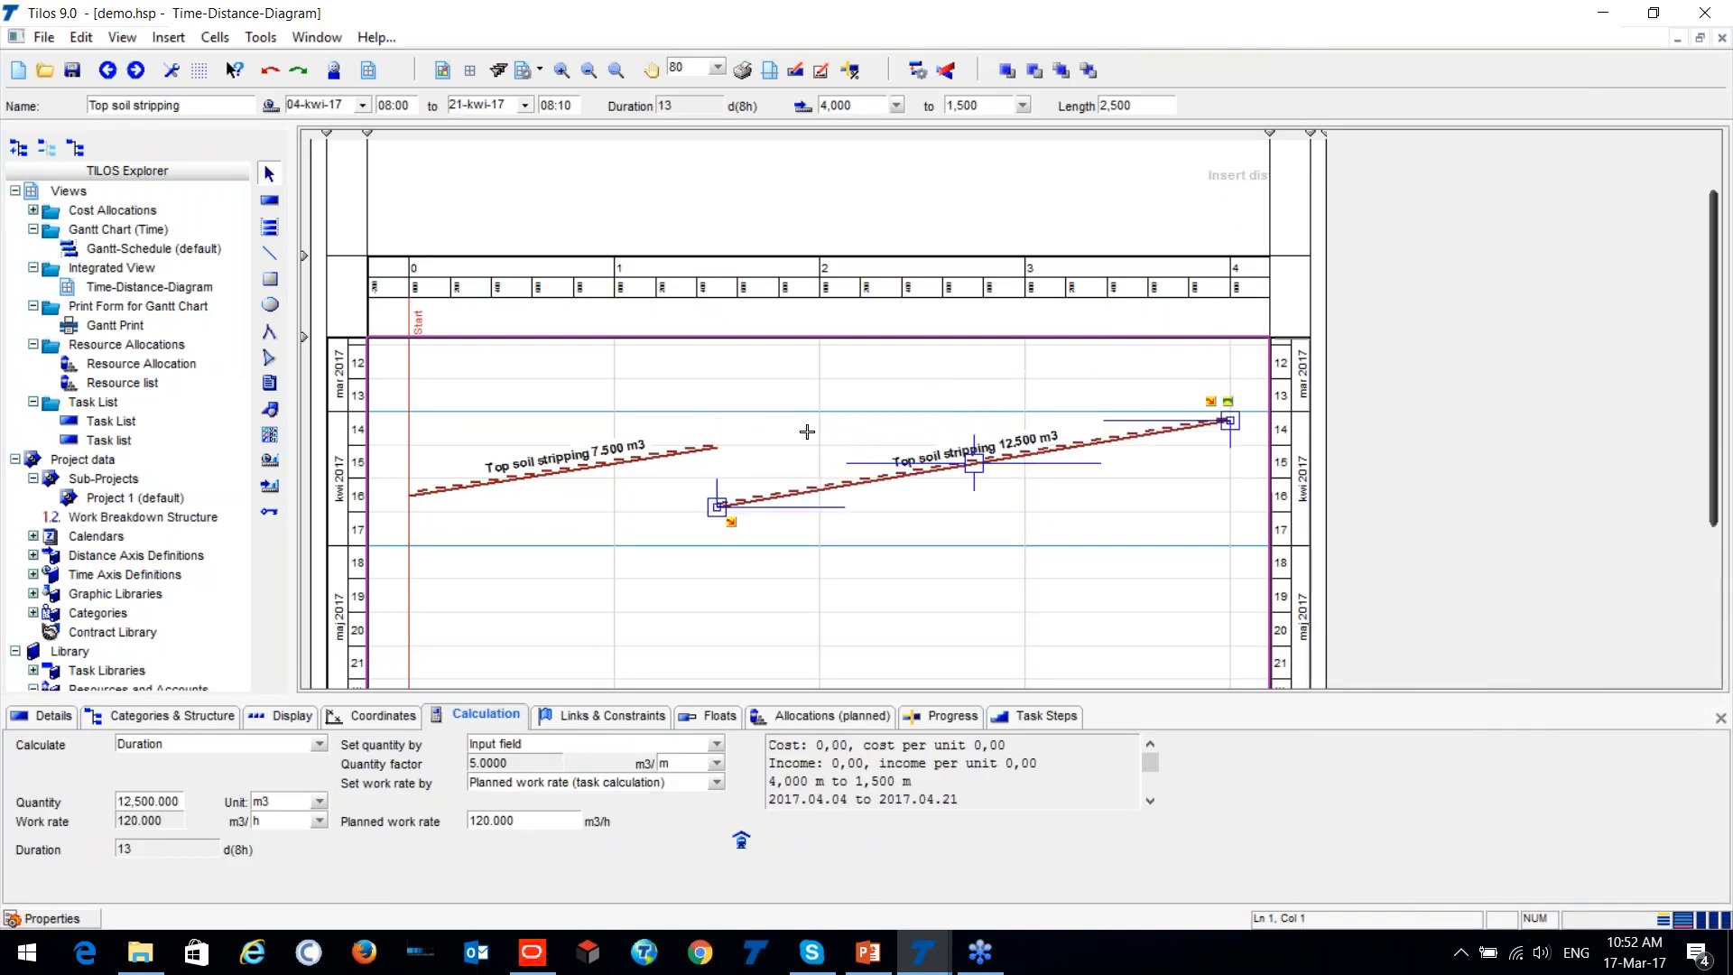
pyautogui.press('Up')
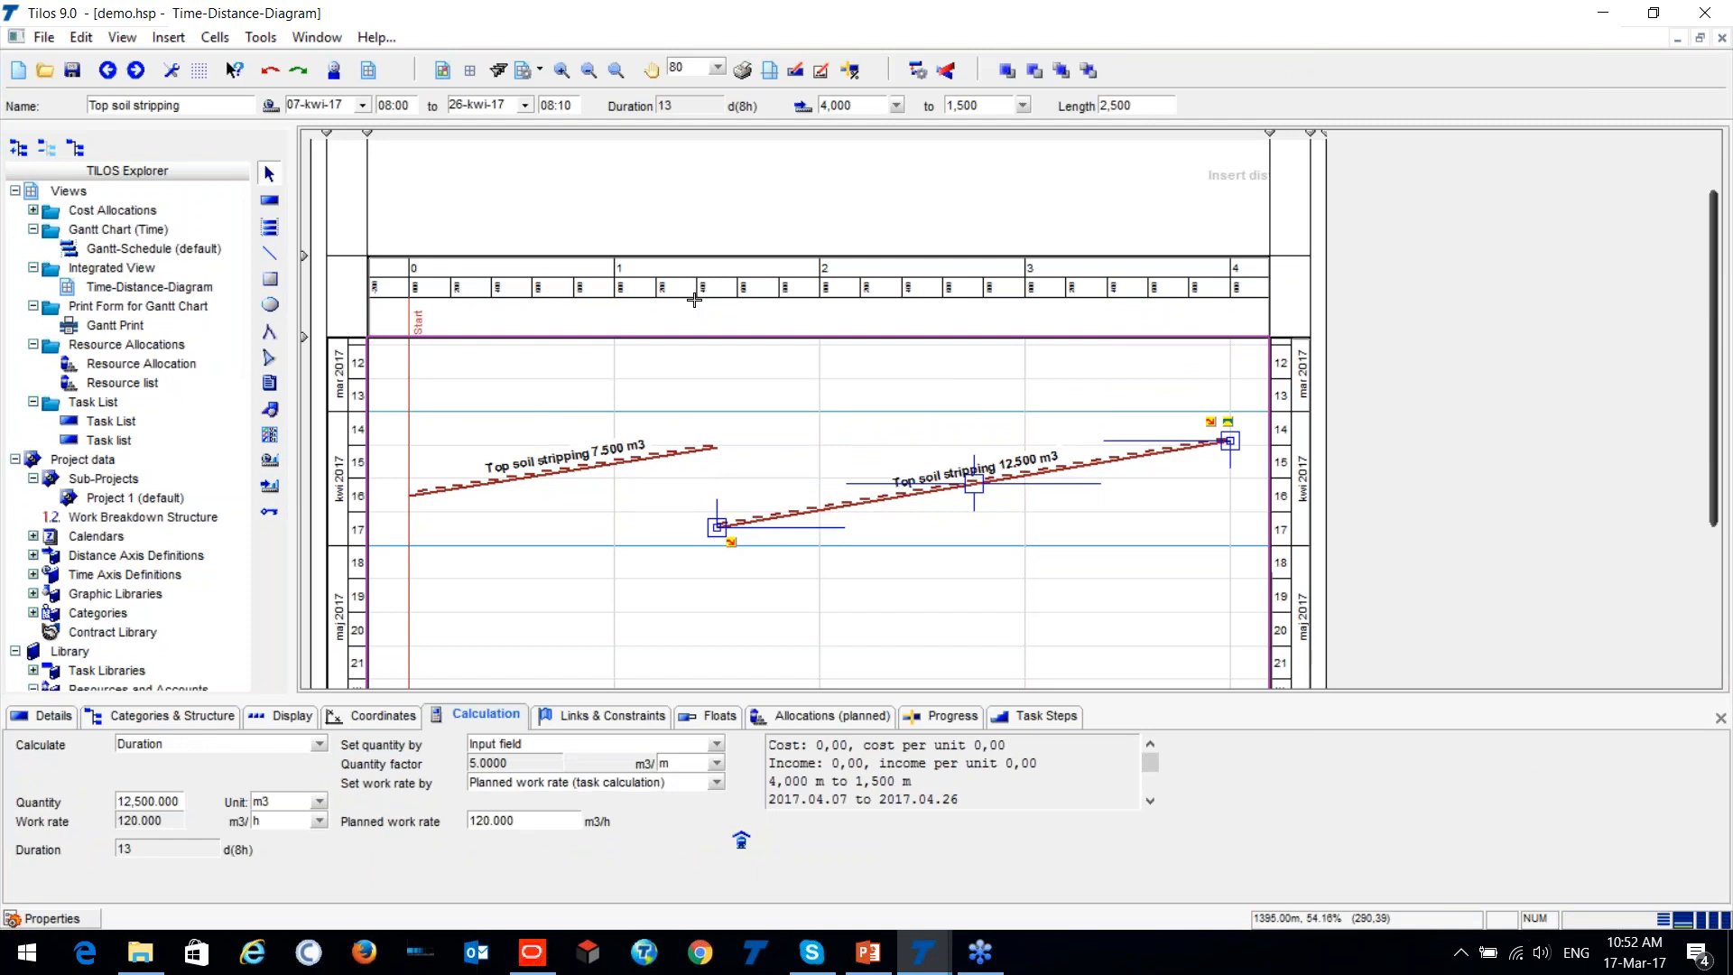
# Examine the label and calculated quantity of the two split Top soil stripping parts.
pyautogui.press('ctrl')
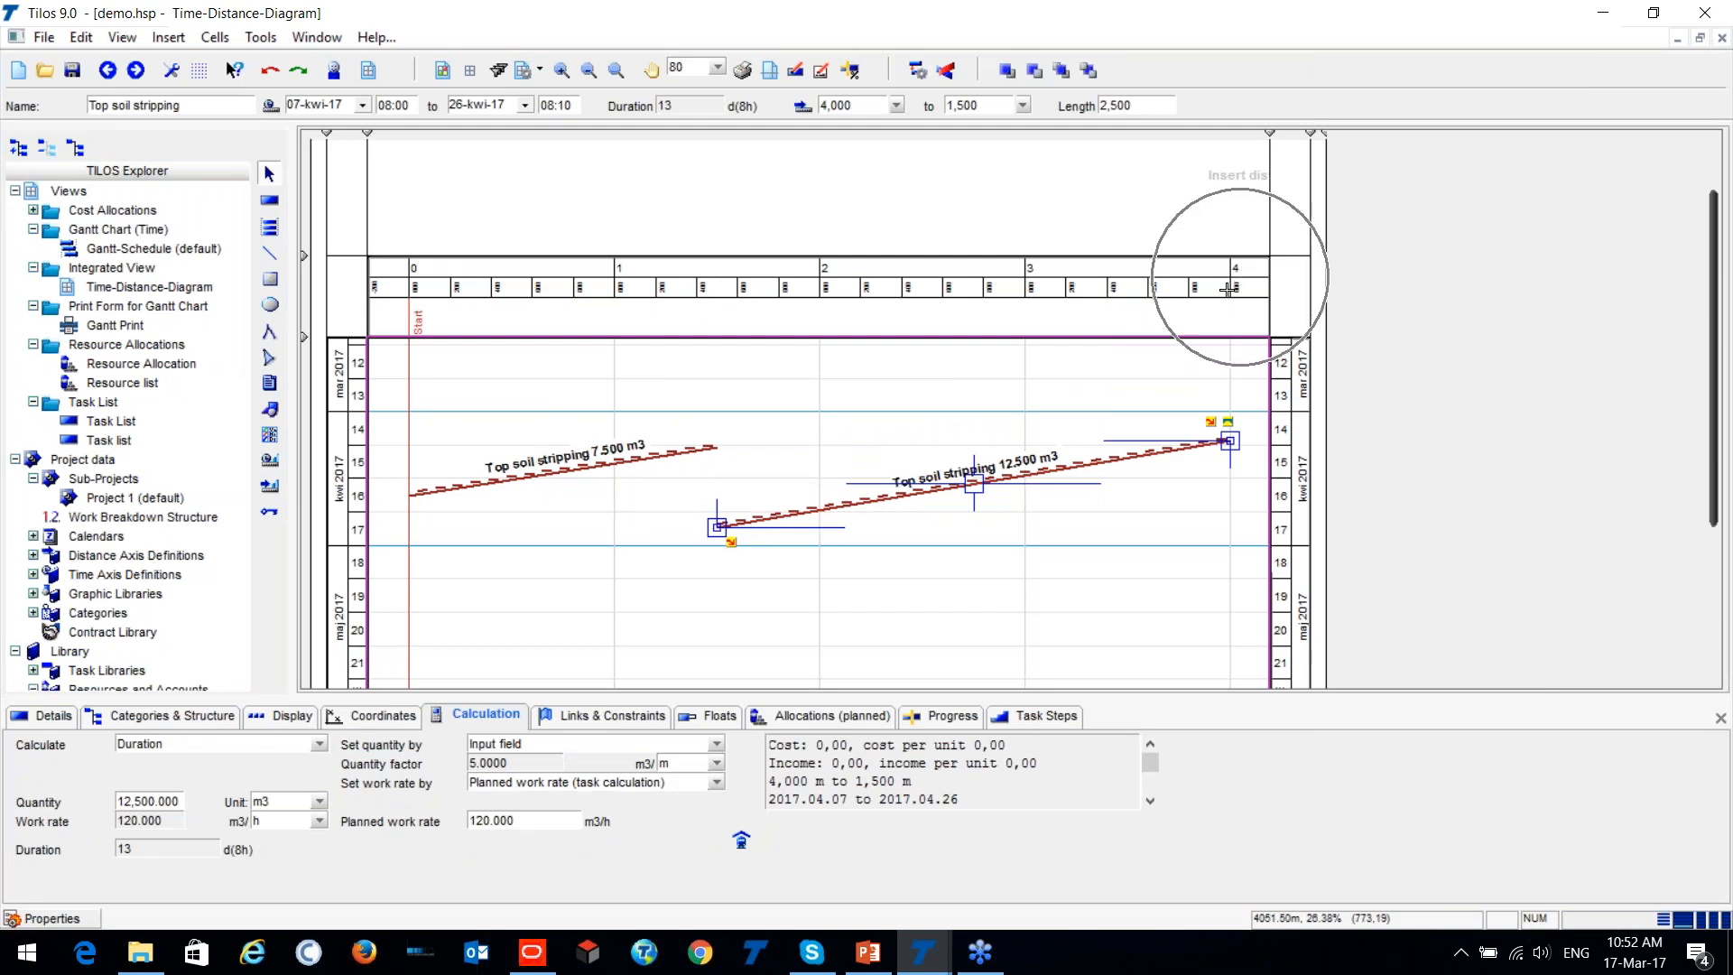
pyautogui.click(1017, 458)
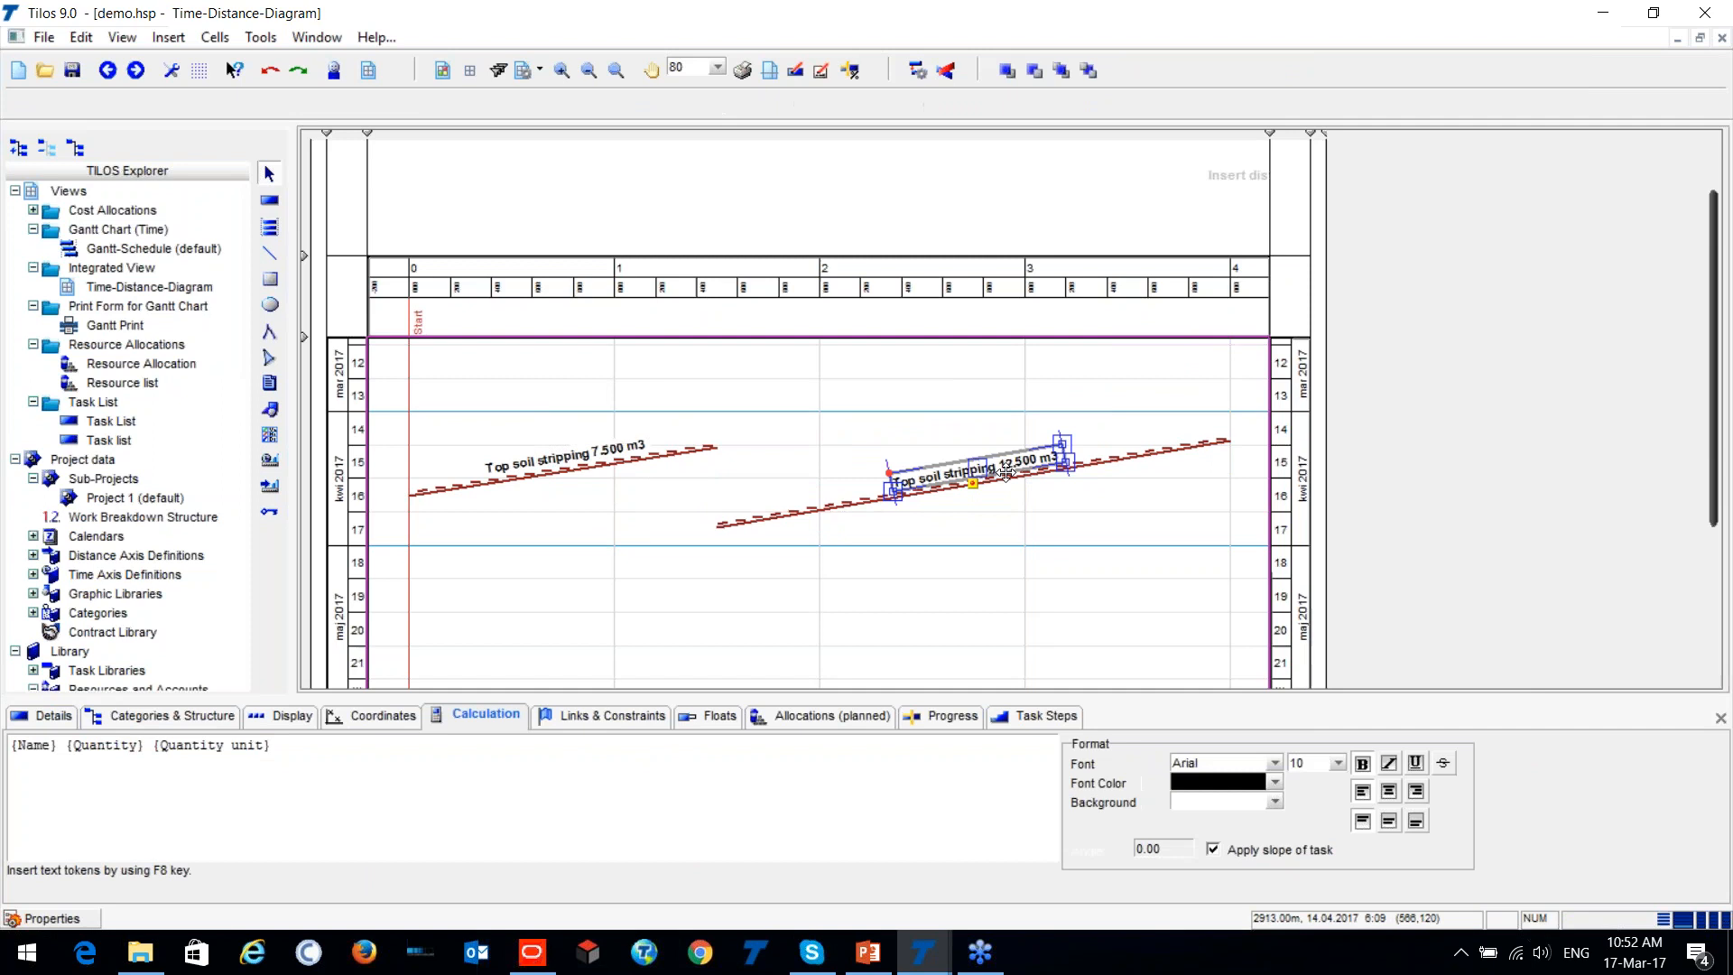
pyautogui.scroll(3, 1016, 473)
pyautogui.moveTo(1037, 683); pyautogui.dragTo(944, 680)
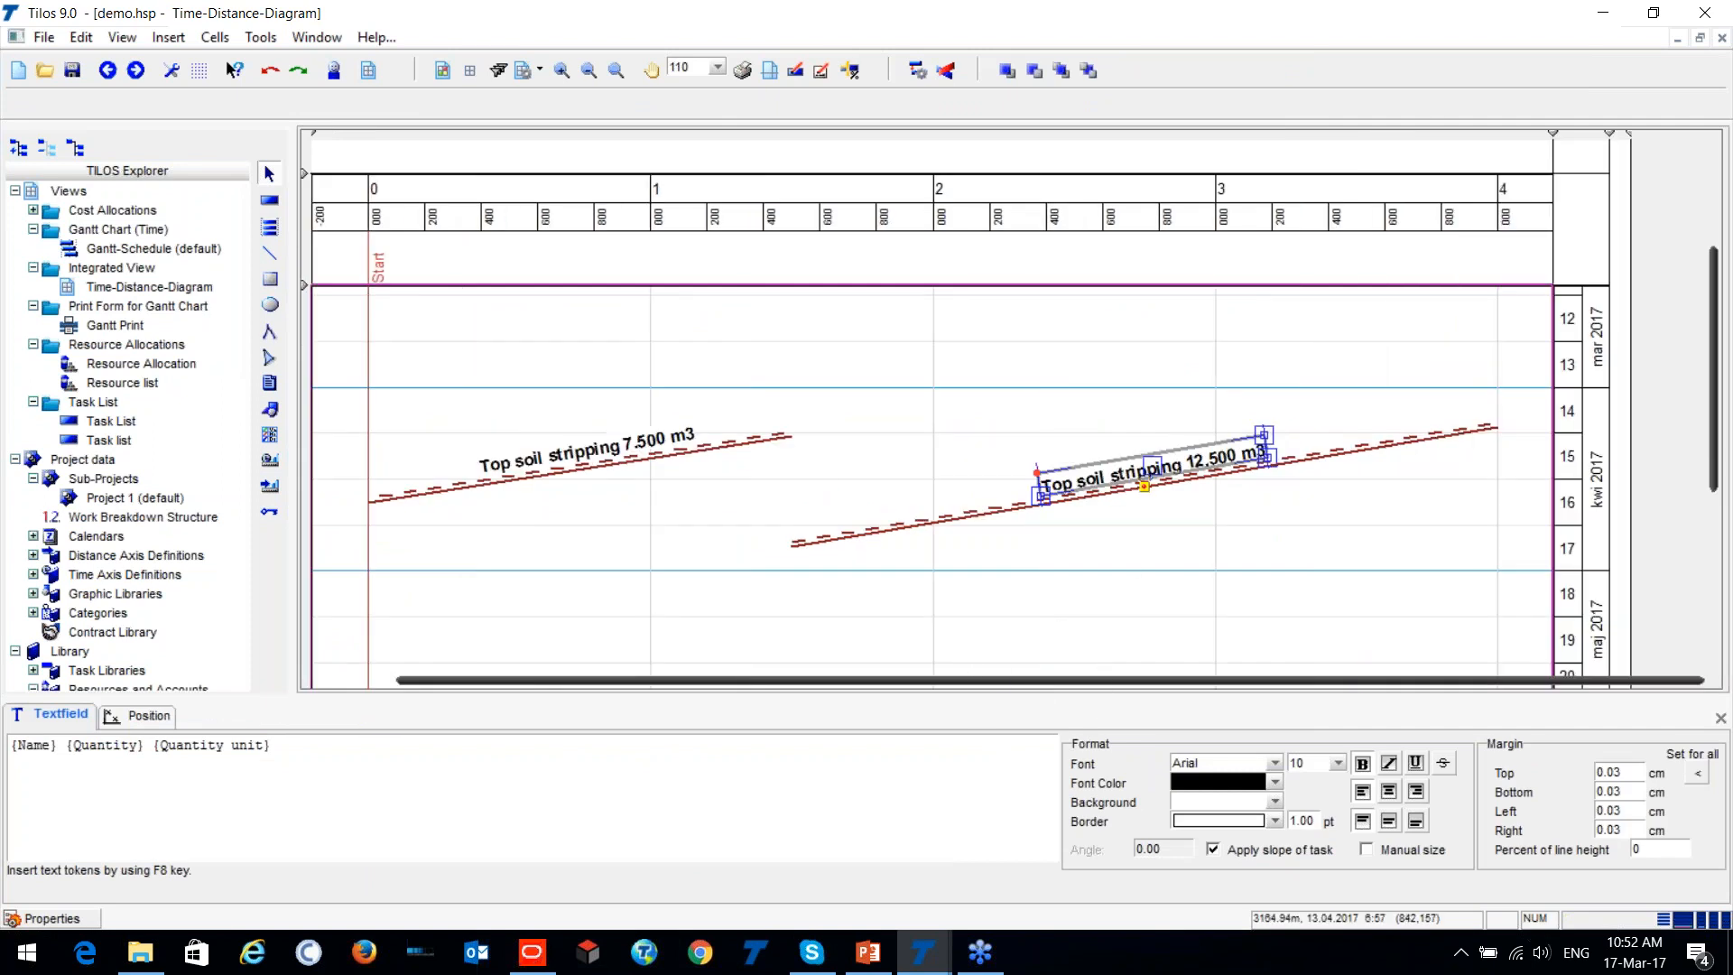
pyautogui.click(722, 463)
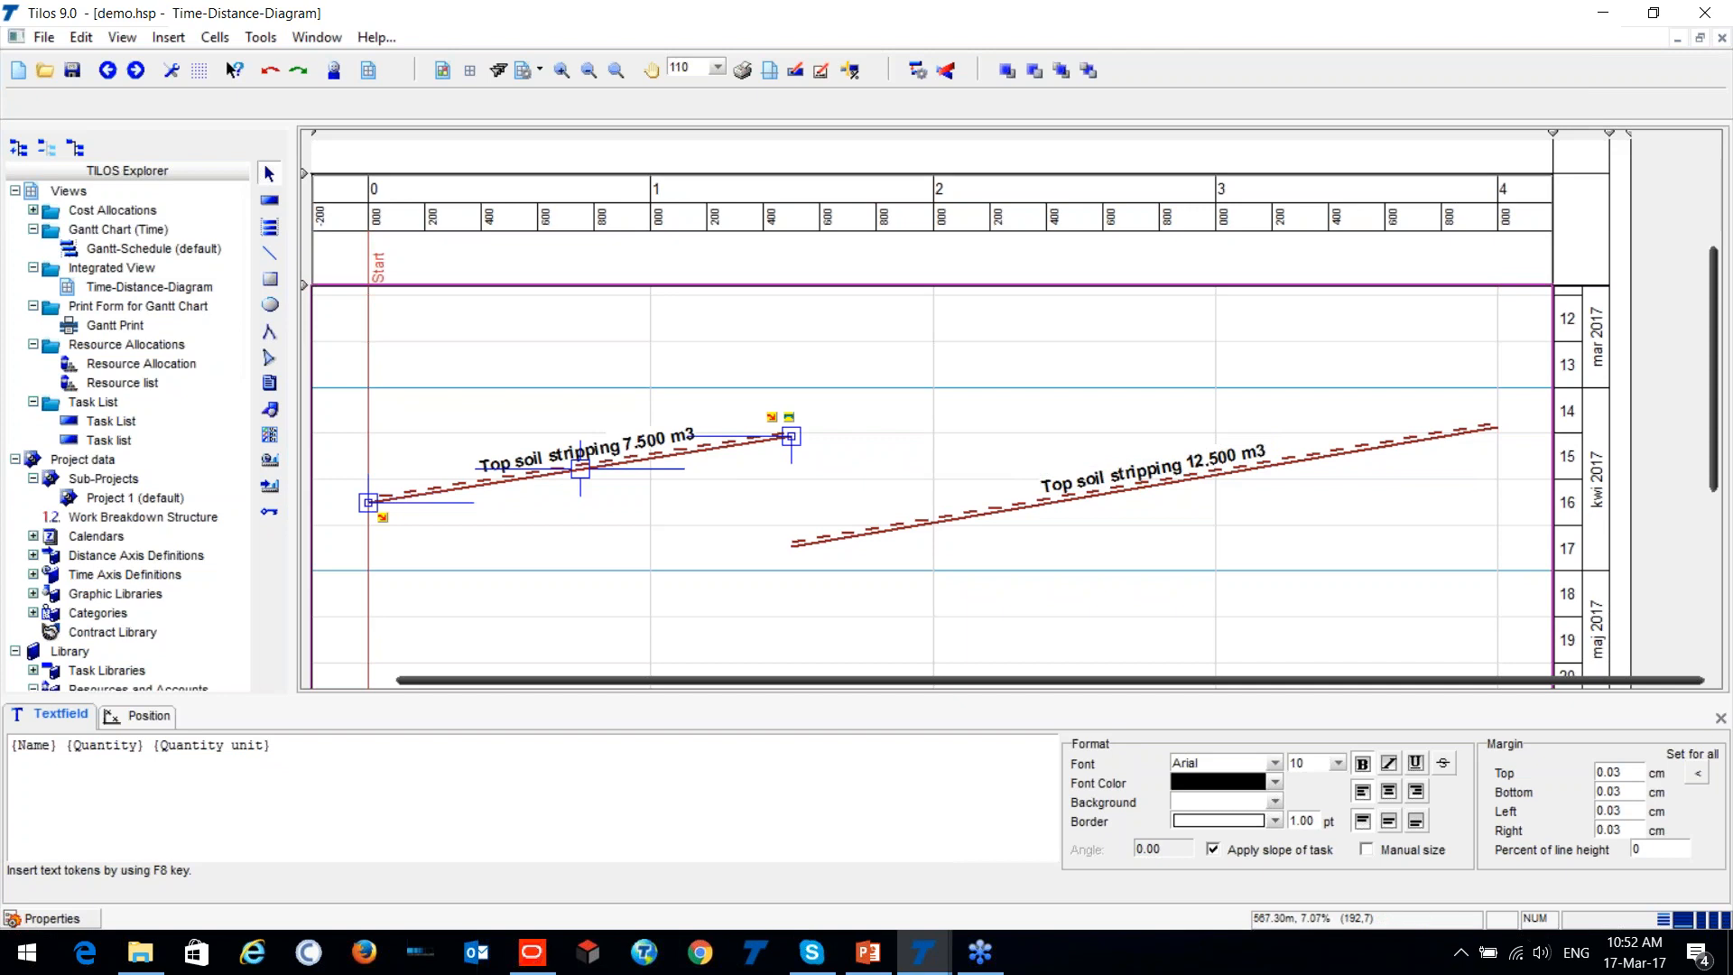
pyautogui.click(844, 415)
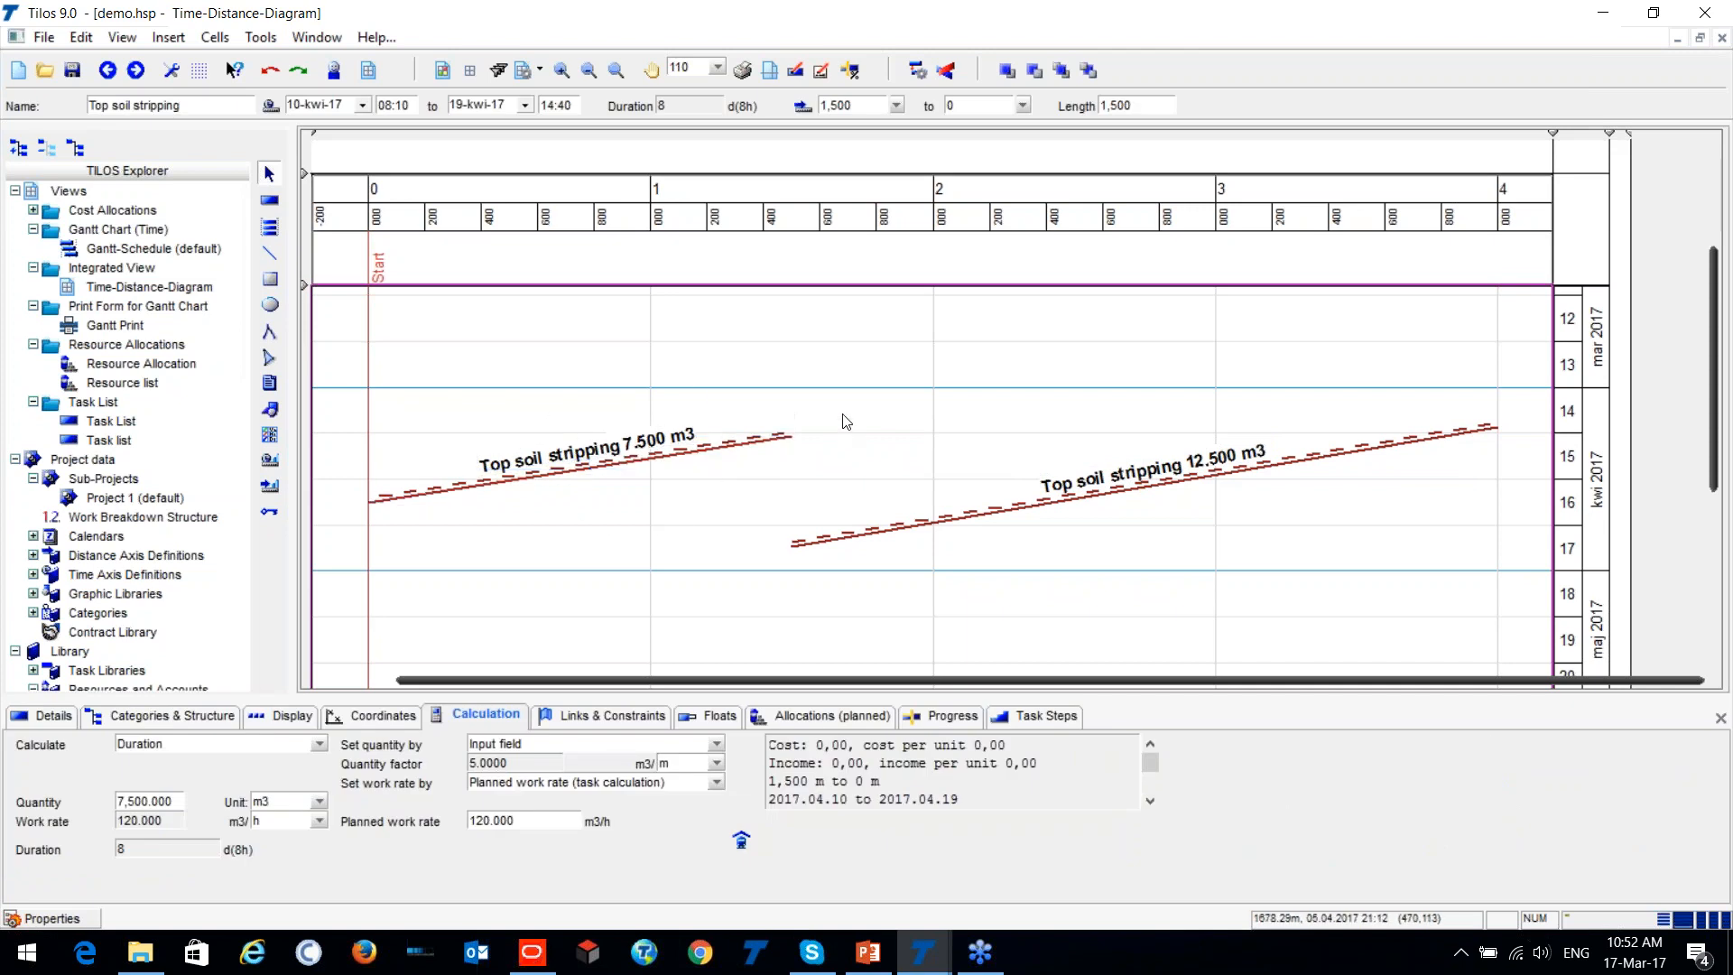
pyautogui.scroll(-2, 818, 412)
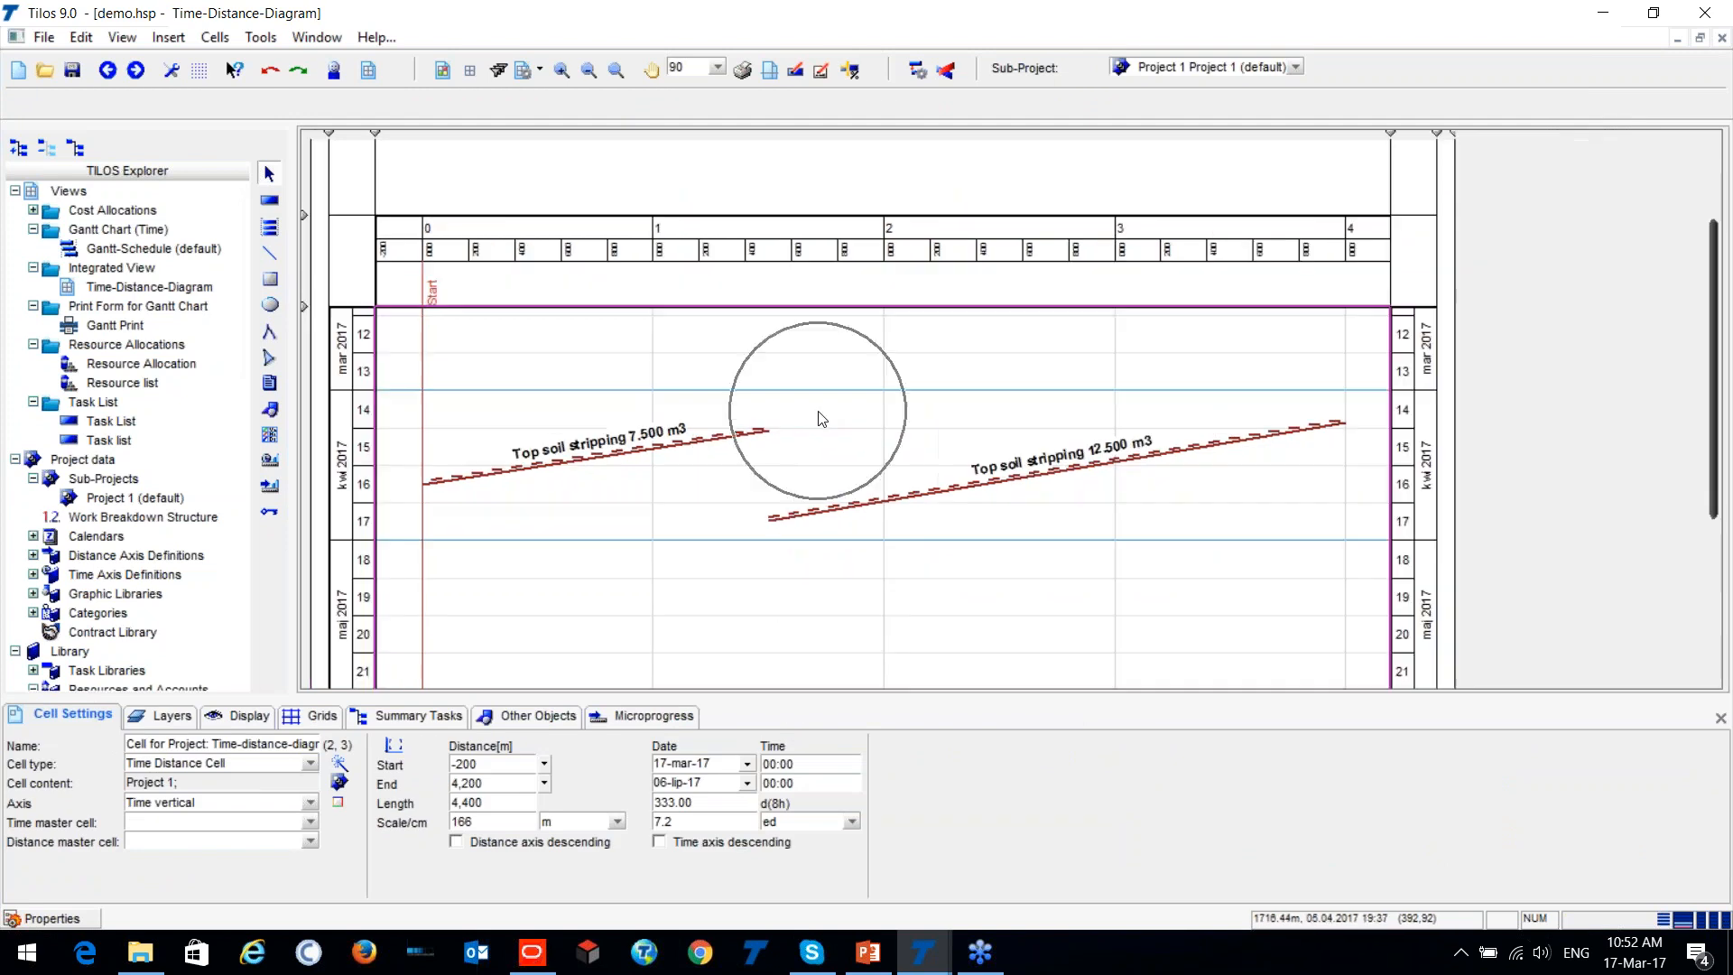
pyautogui.click(556, 461)
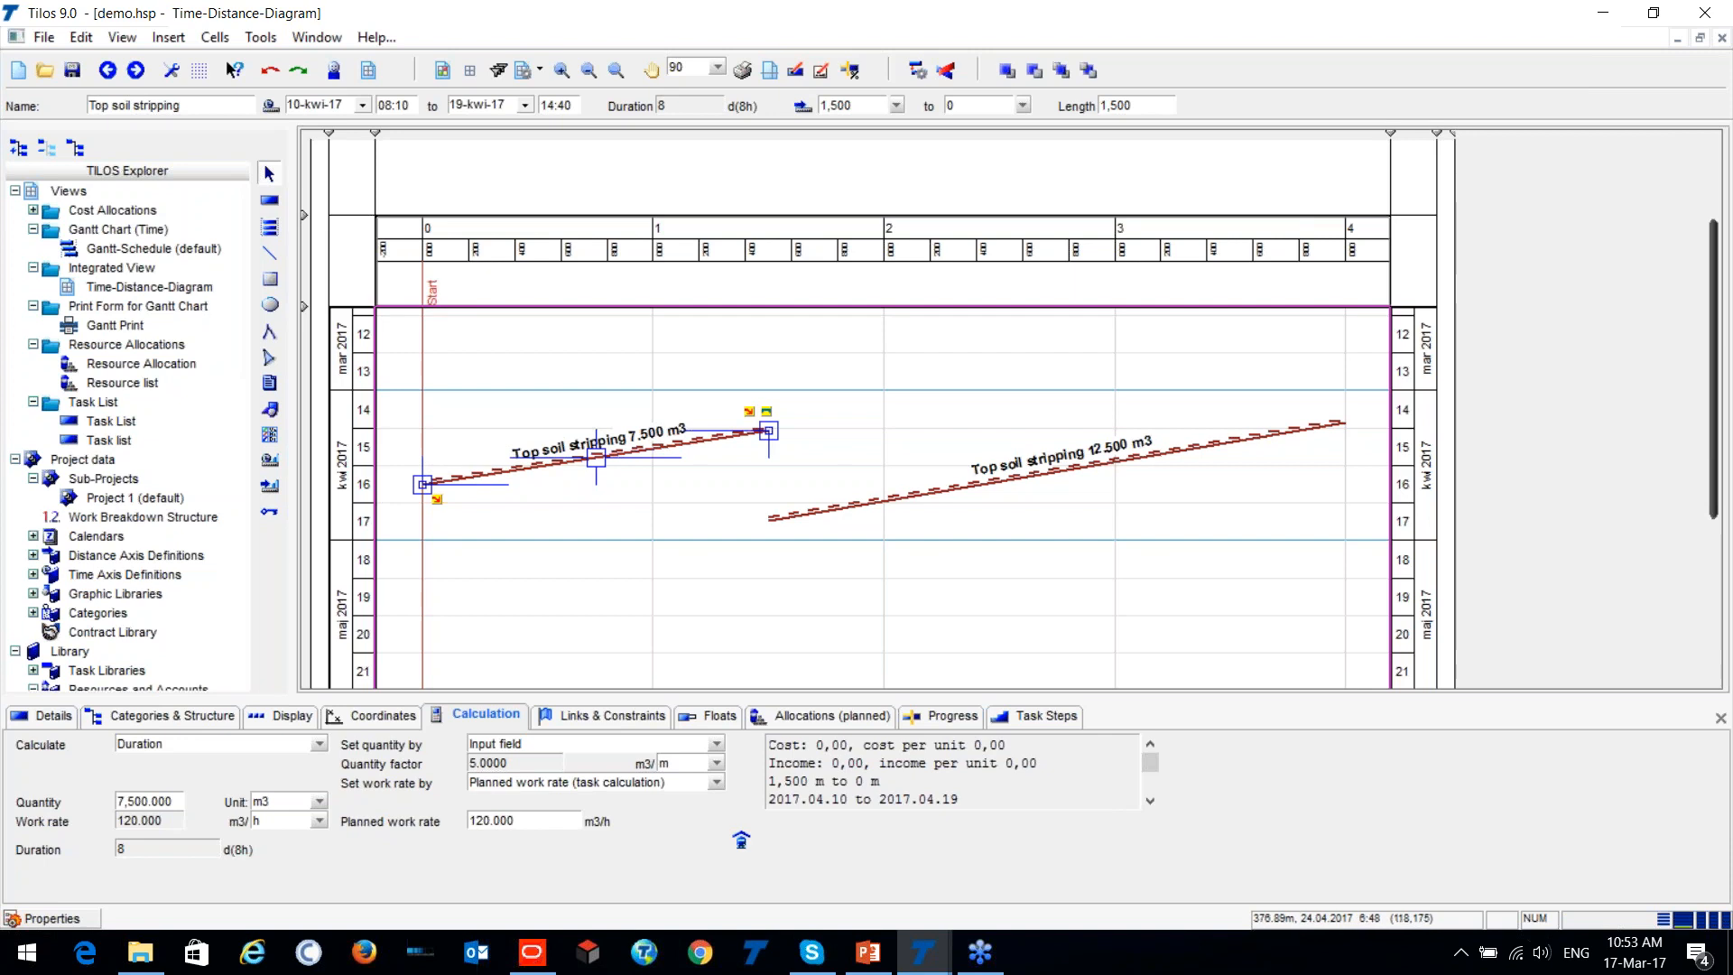
# Reverse the direction of the 12,500 m3 part and move it to start just after the 7,500 m3 part ends.
pyautogui.click(840, 503)
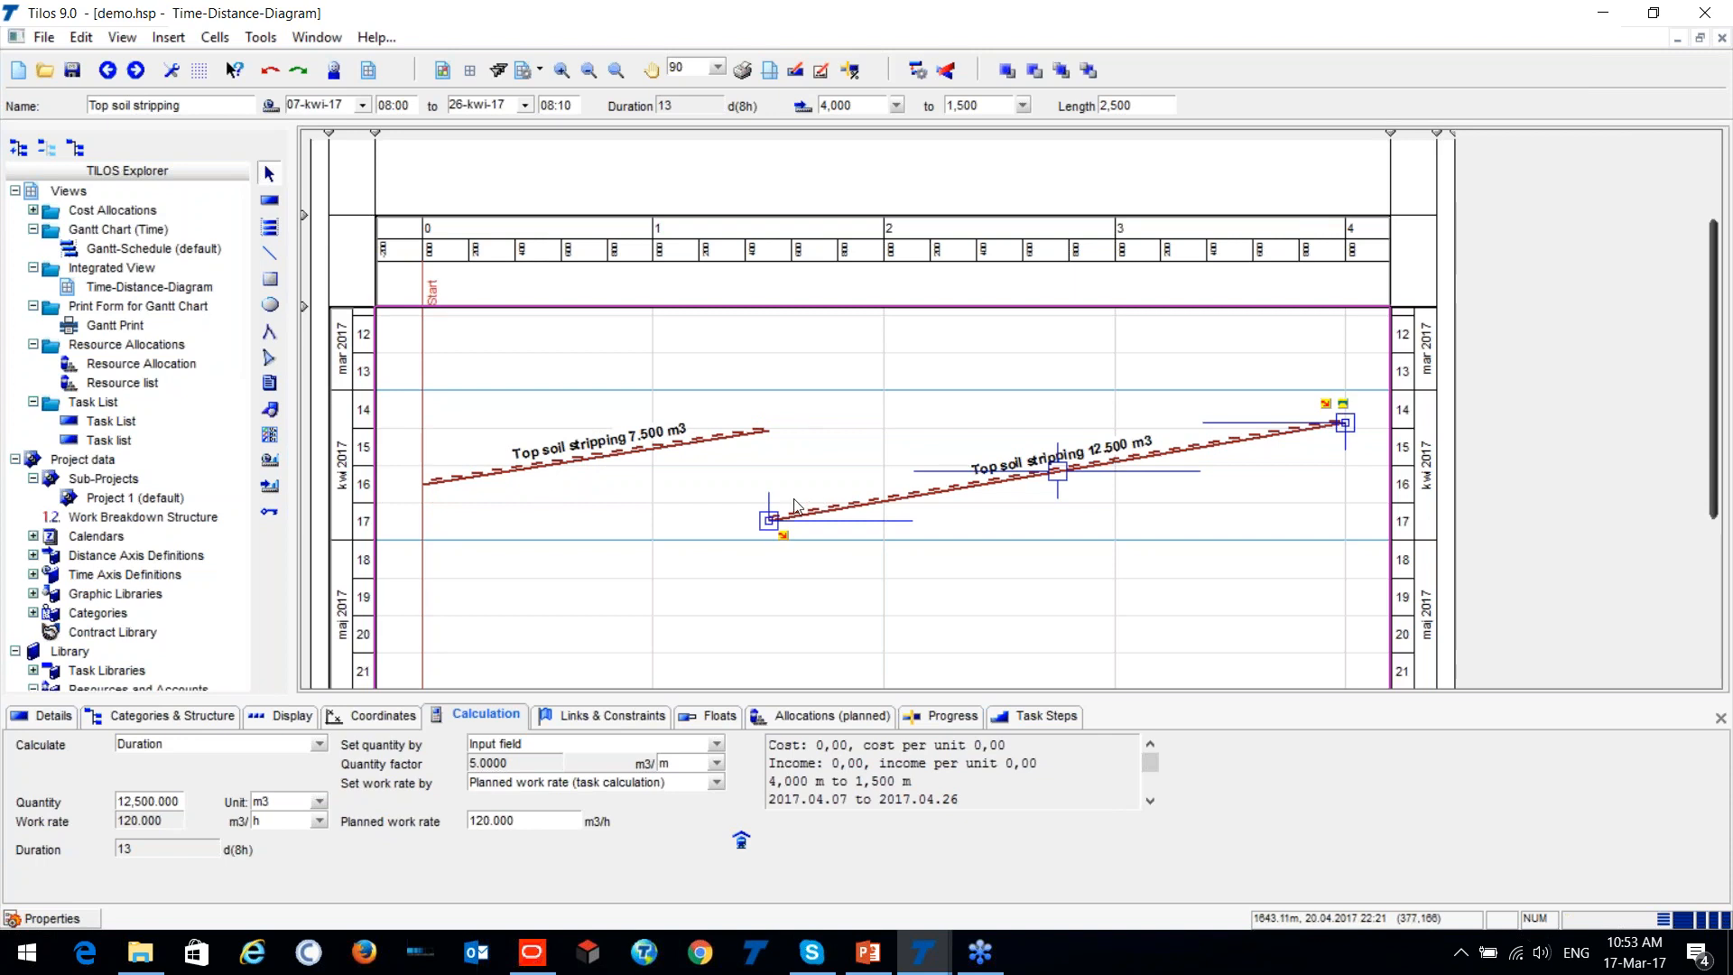
pyautogui.click(382, 715)
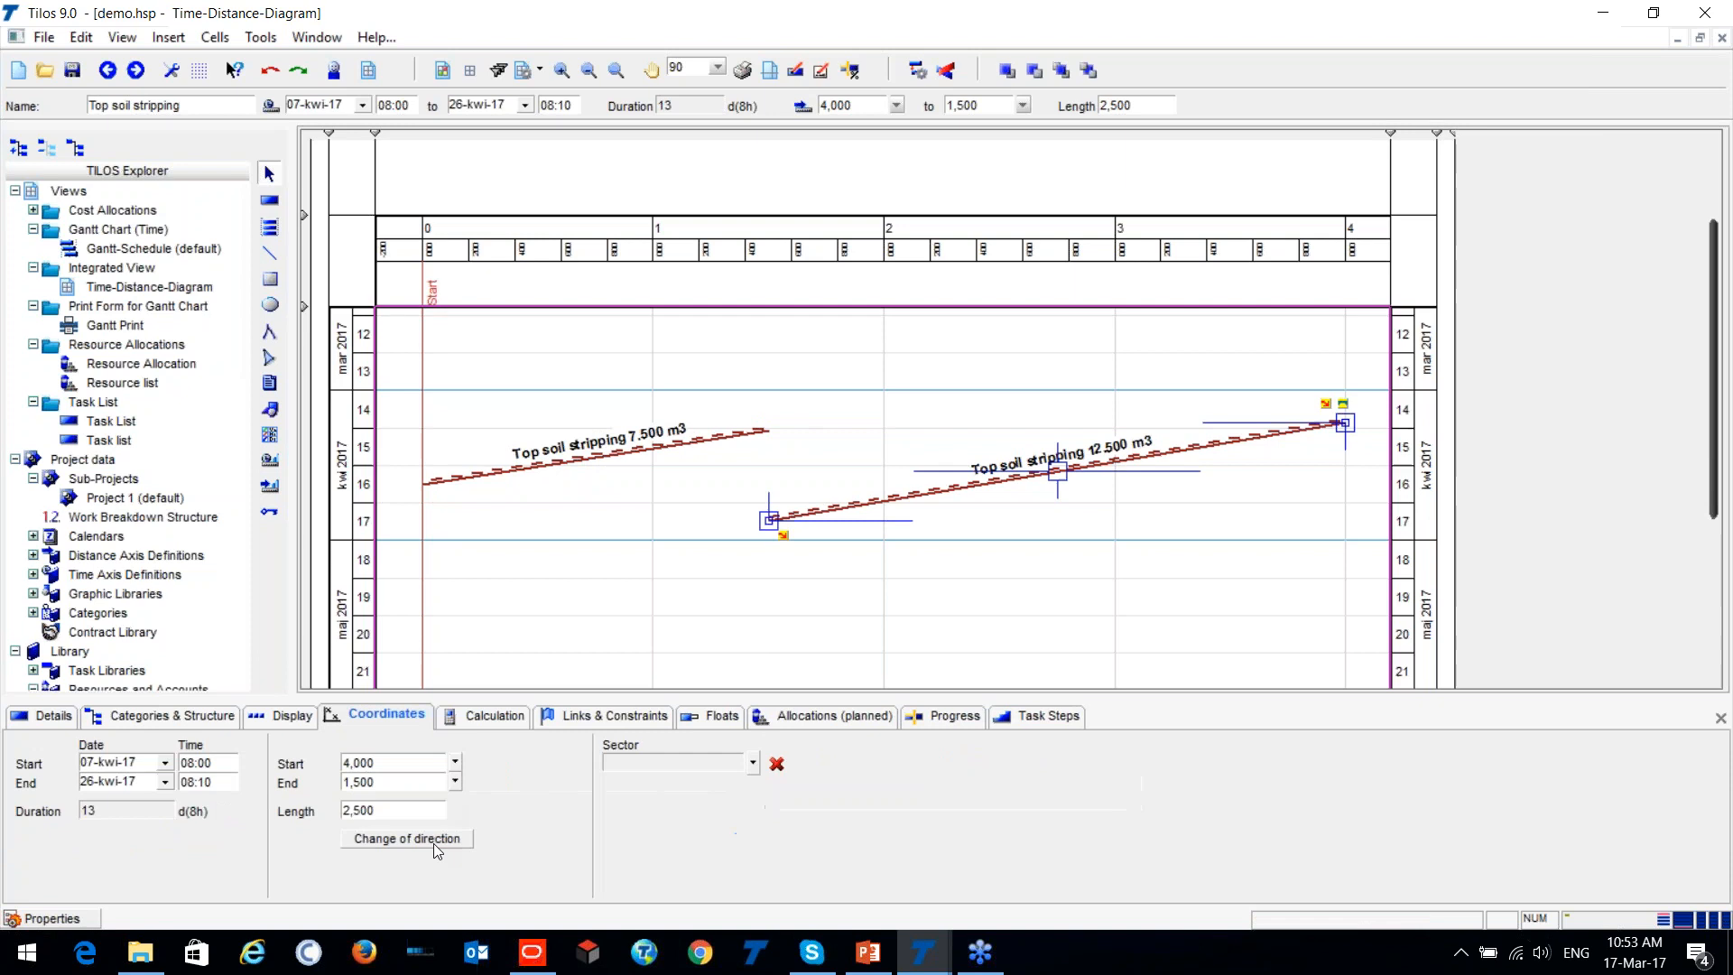
pyautogui.click(433, 839)
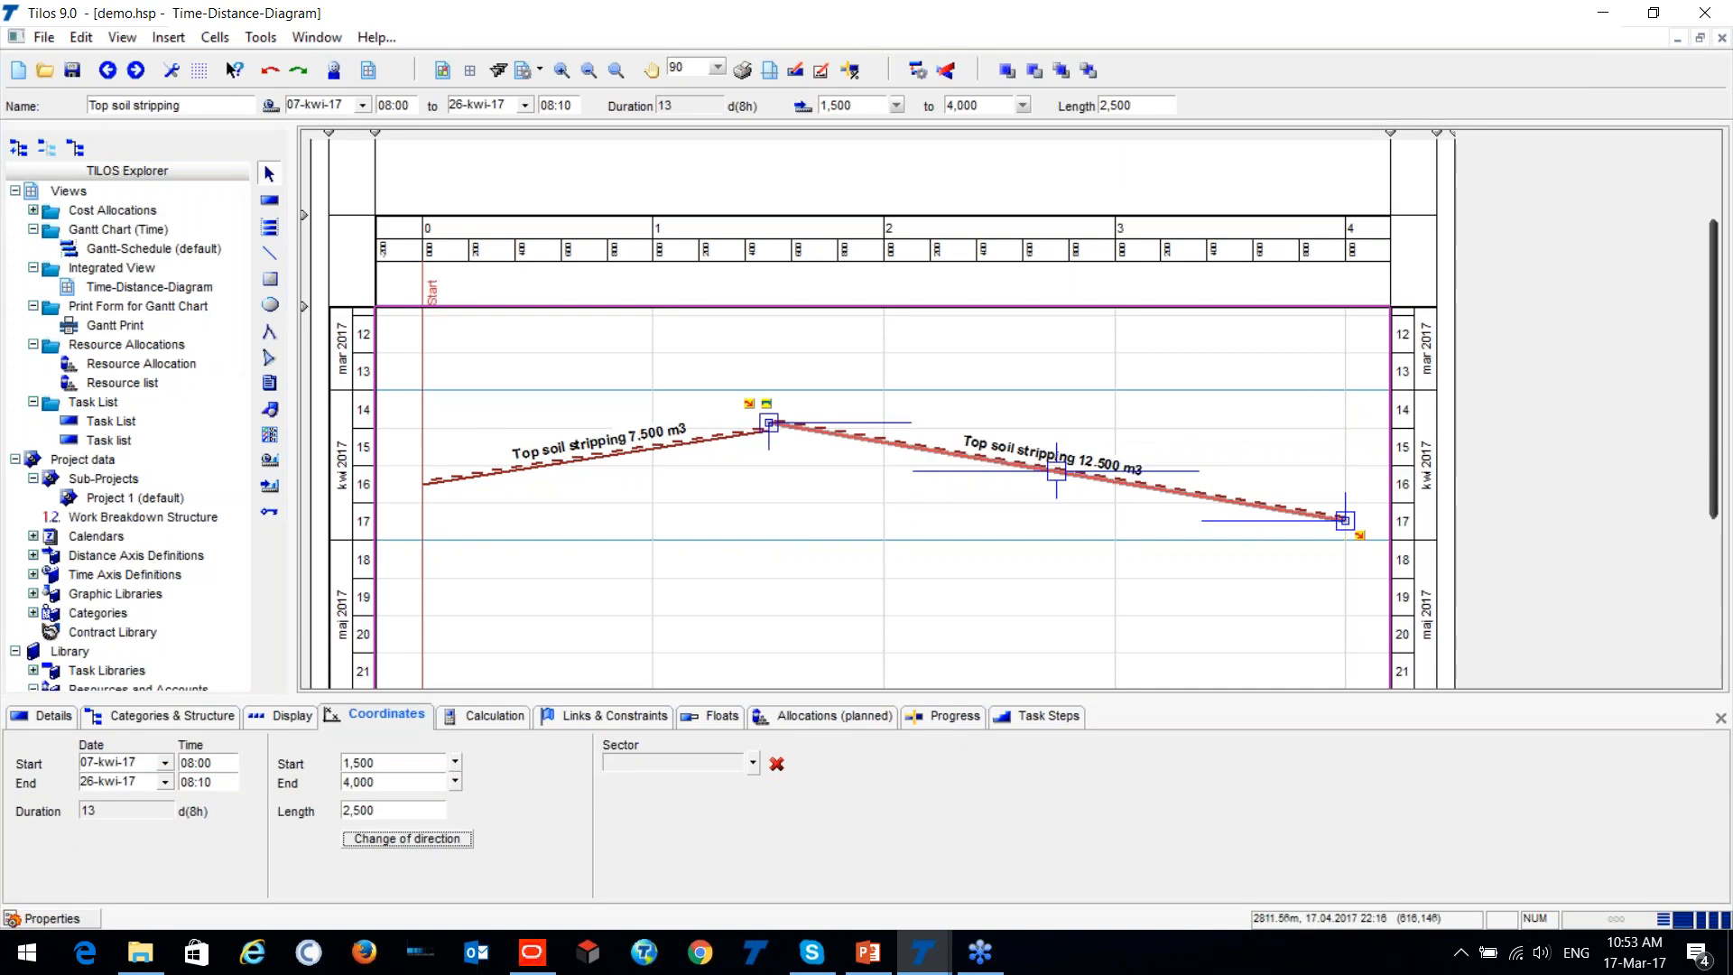
pyautogui.moveTo(1056, 470); pyautogui.dragTo(1057, 532)
# Link the finish of the 7,500 m3 part to the start of the 12,500 m3 part and reschedule the project.
pyautogui.click(493, 473)
pyautogui.moveTo(423, 485); pyautogui.dragTo(777, 490)
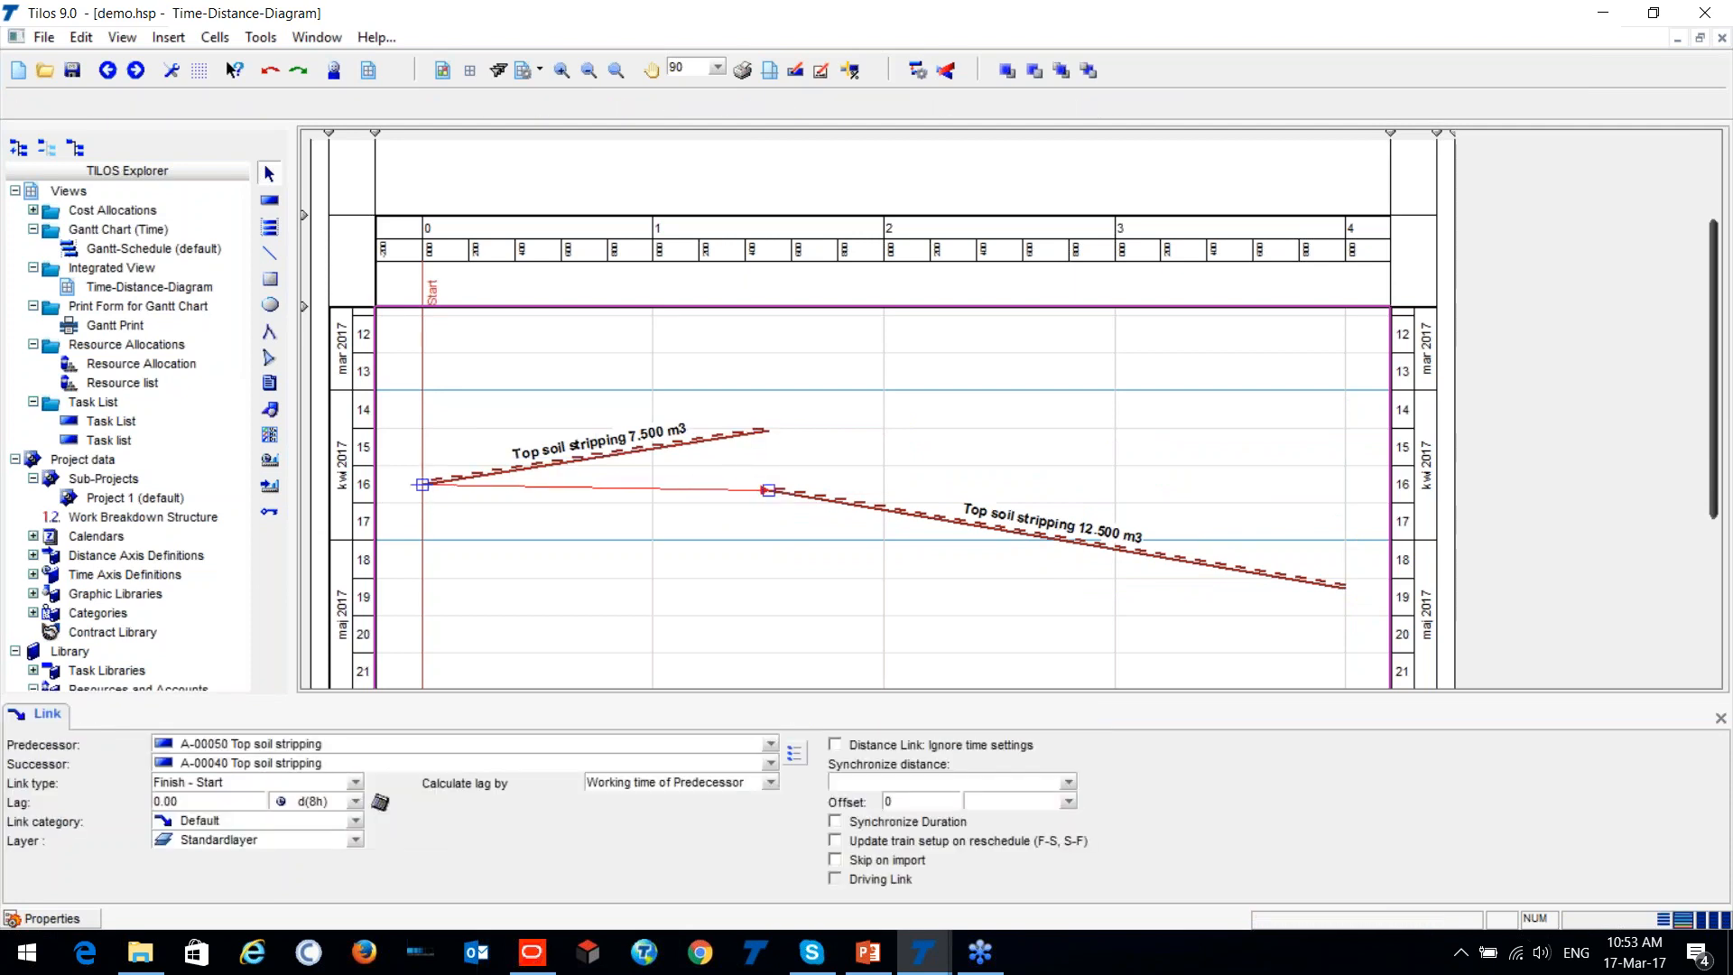
pyautogui.click(918, 70)
pyautogui.click(961, 576)
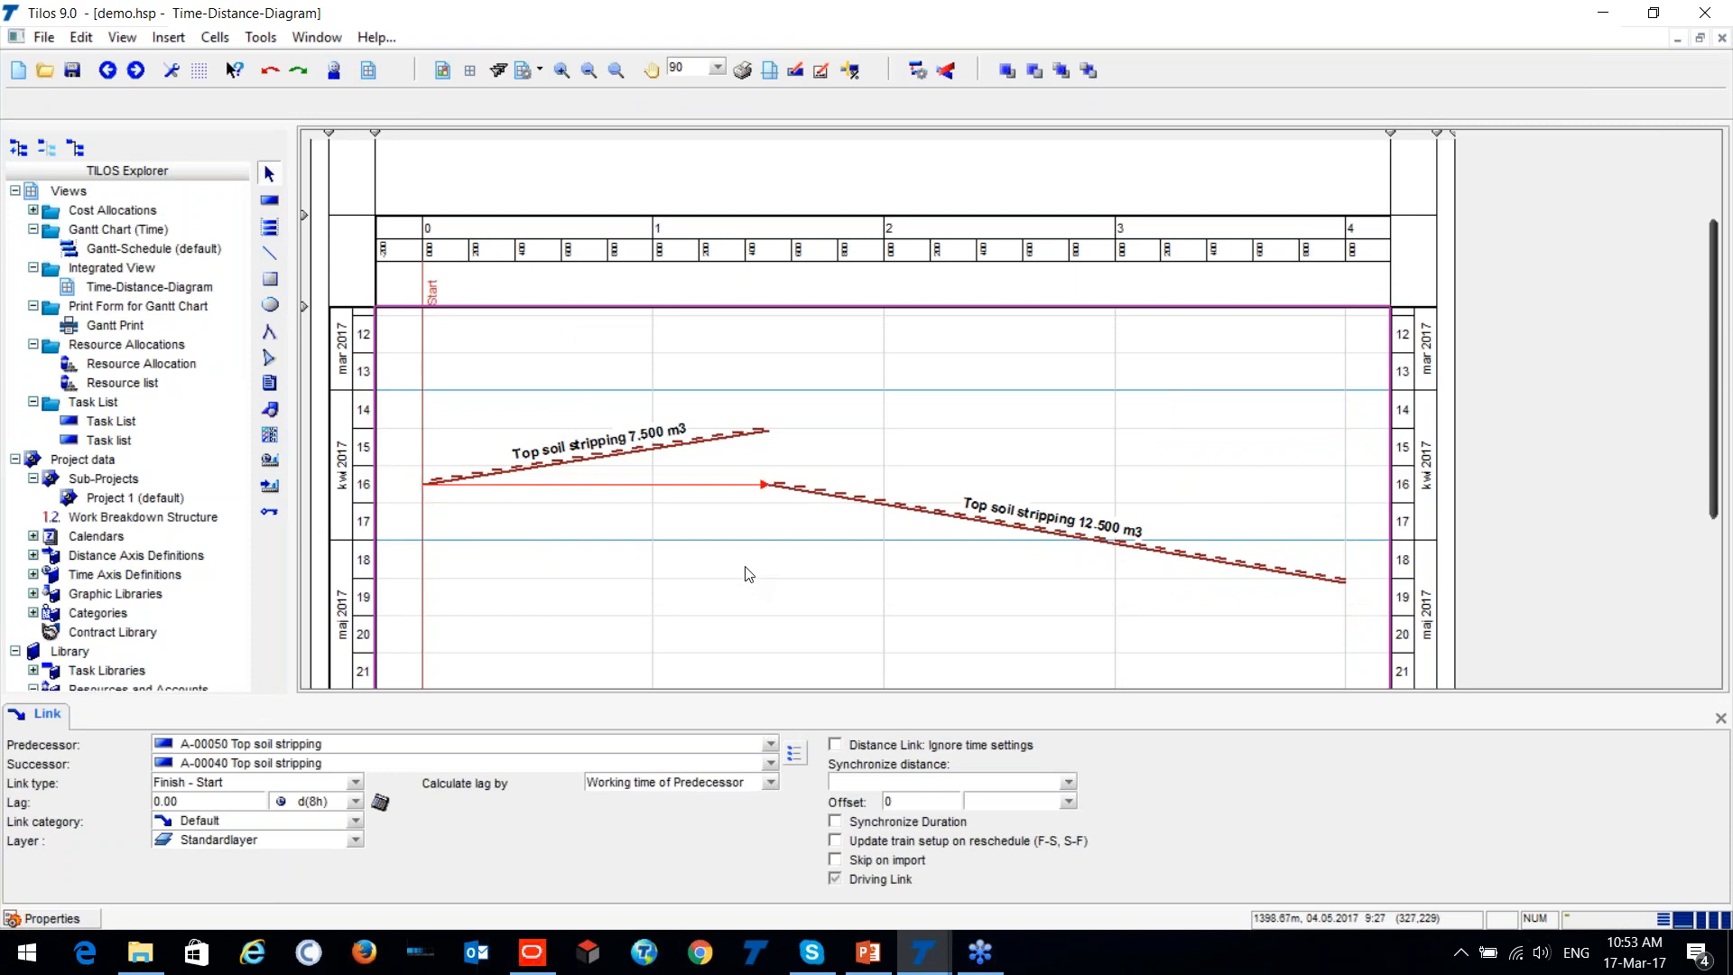
pyautogui.click(749, 574)
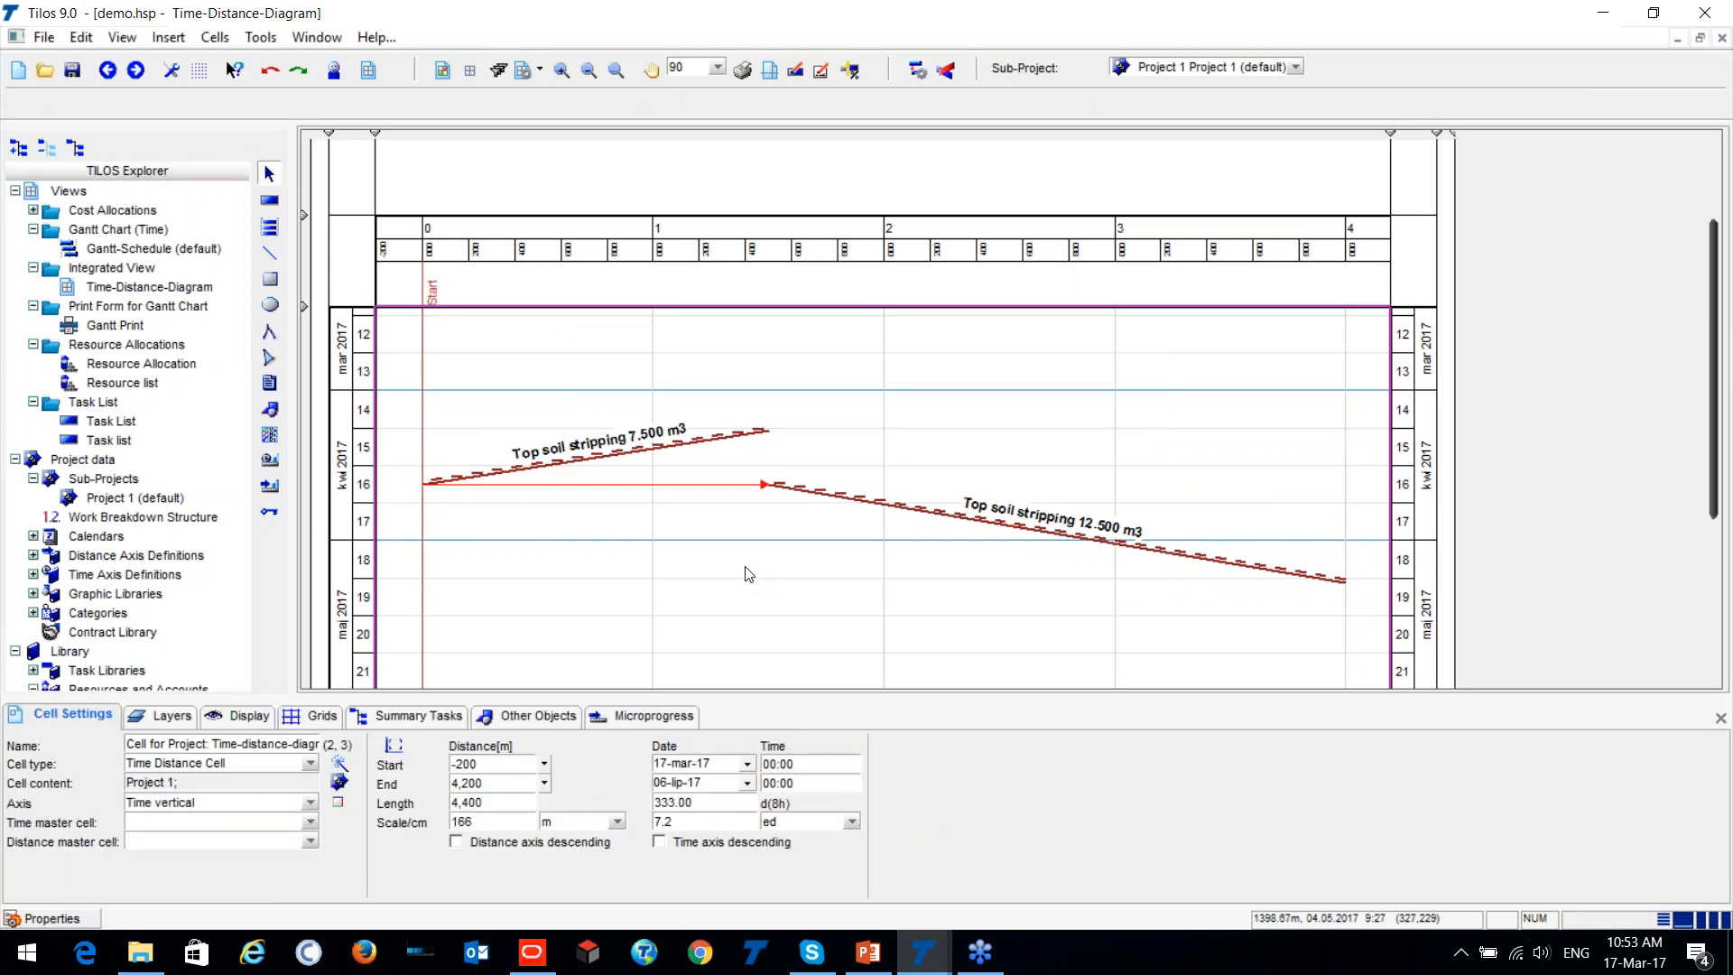
# Set the lag calculation of the link between the two parts to Equipment mobilisation.
pyautogui.click(692, 486)
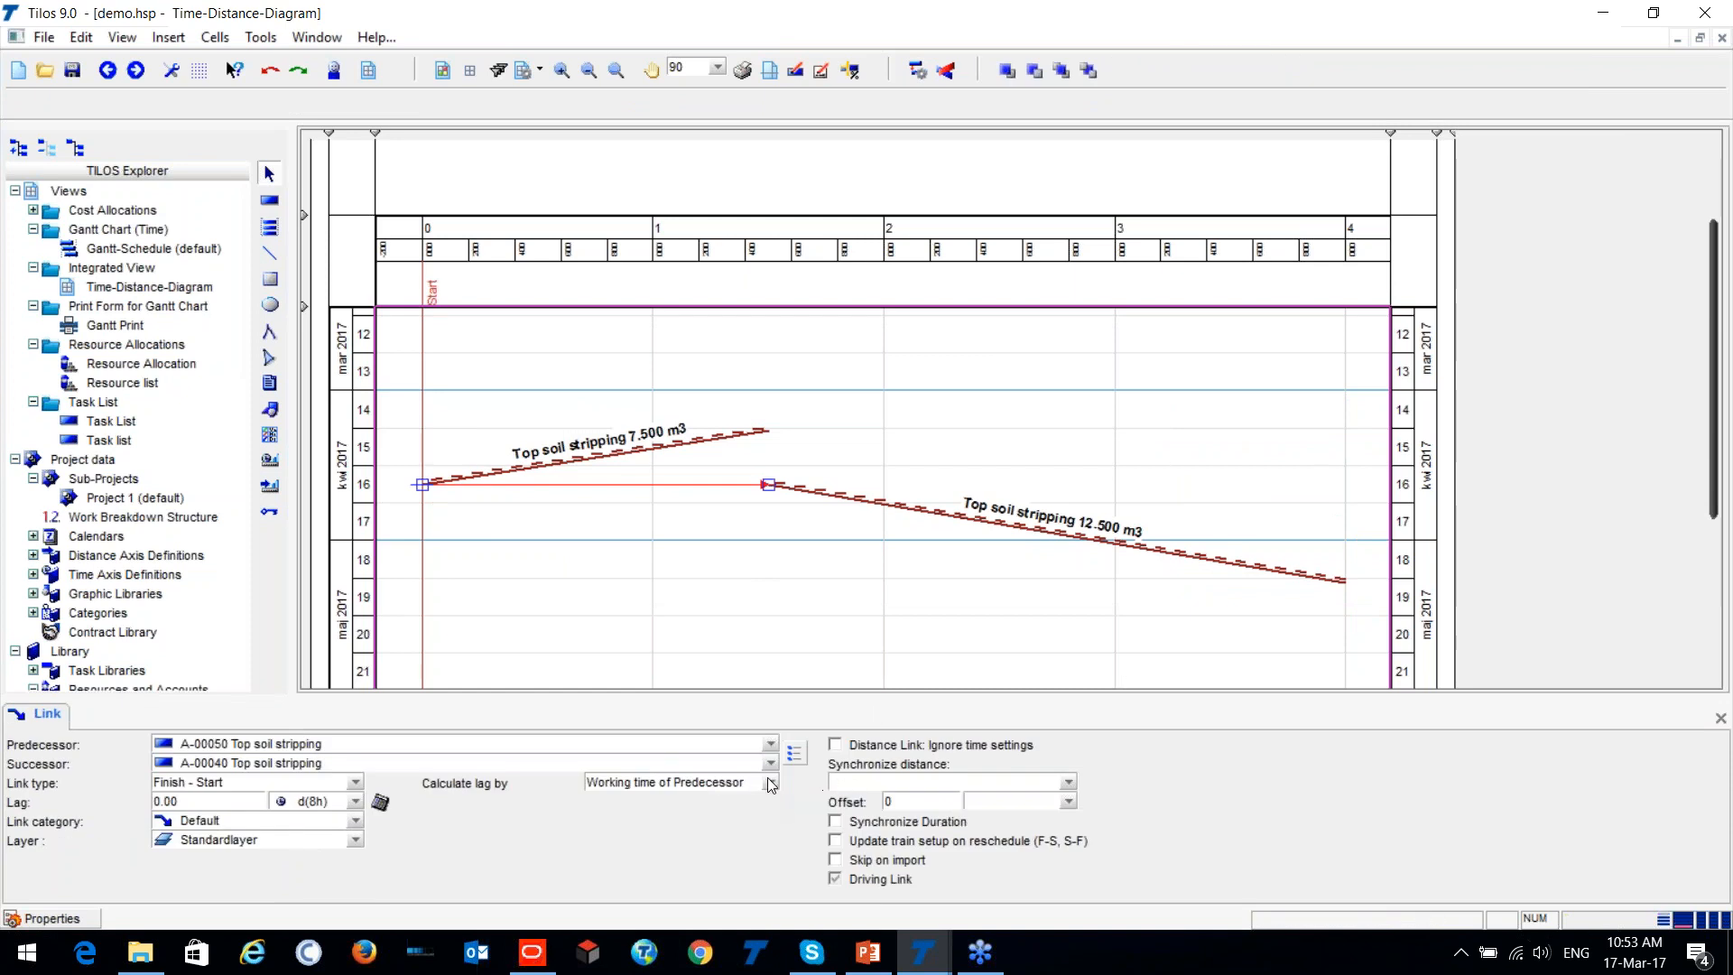
pyautogui.click(769, 783)
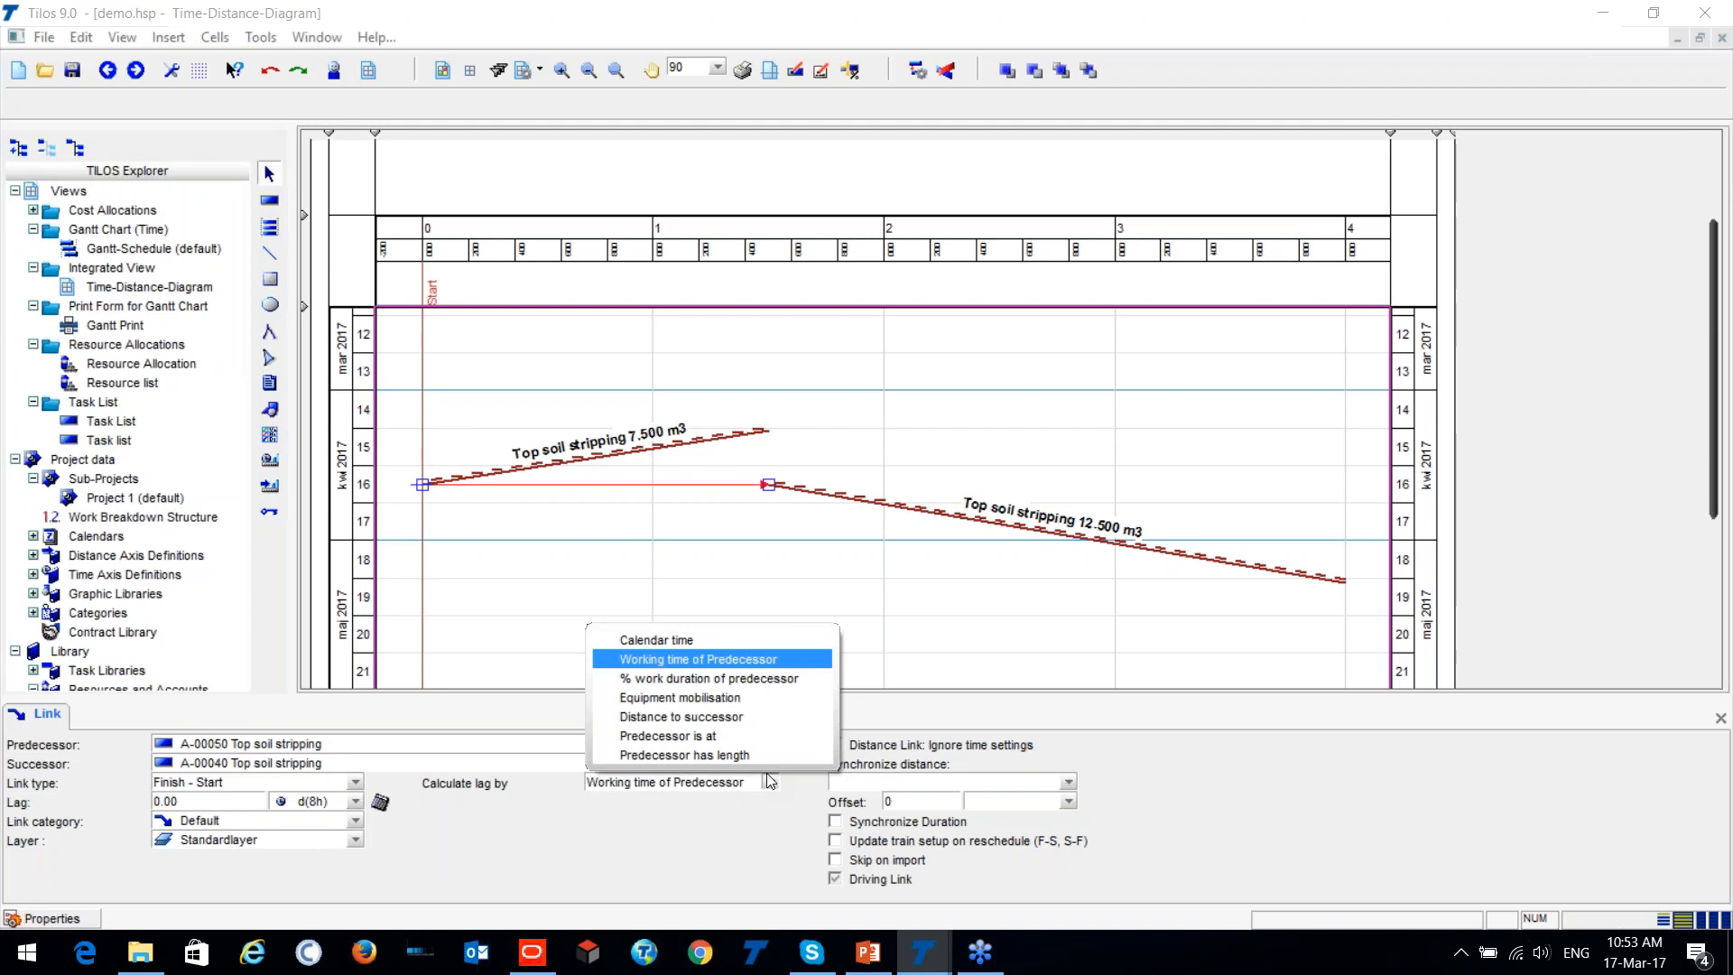
pyautogui.click(740, 701)
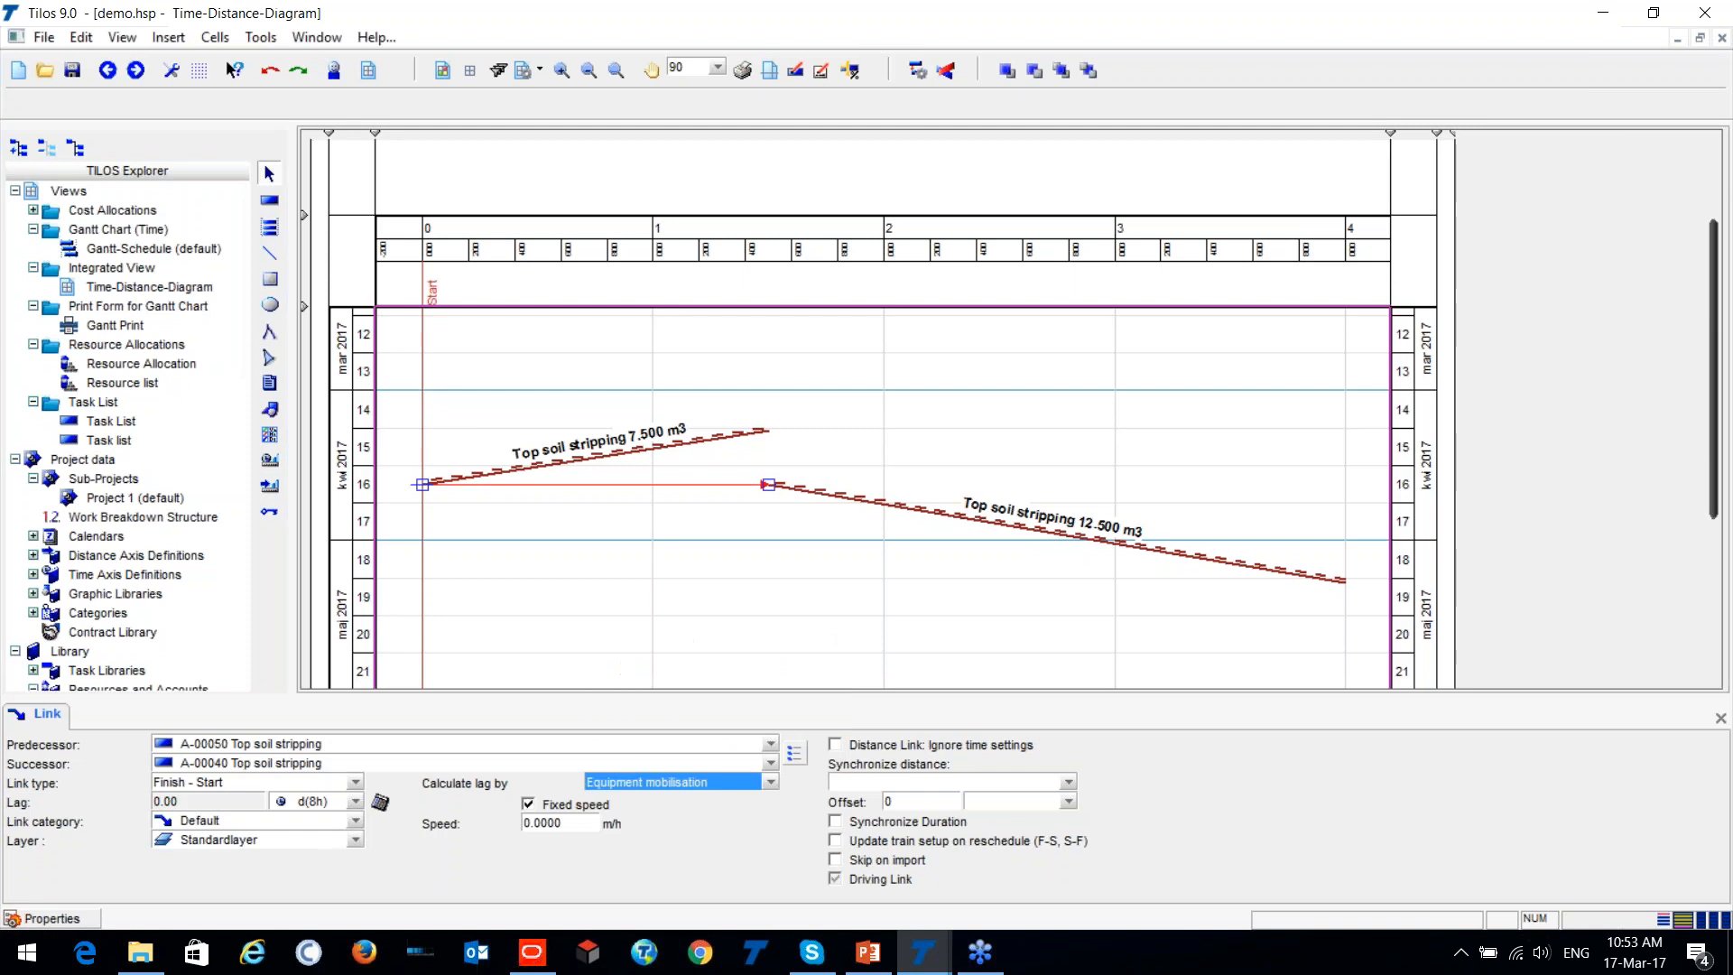
pyautogui.click(575, 827)
pyautogui.click(601, 486)
# Change the link's lag calculation to Distance to successor.
pyautogui.click(771, 784)
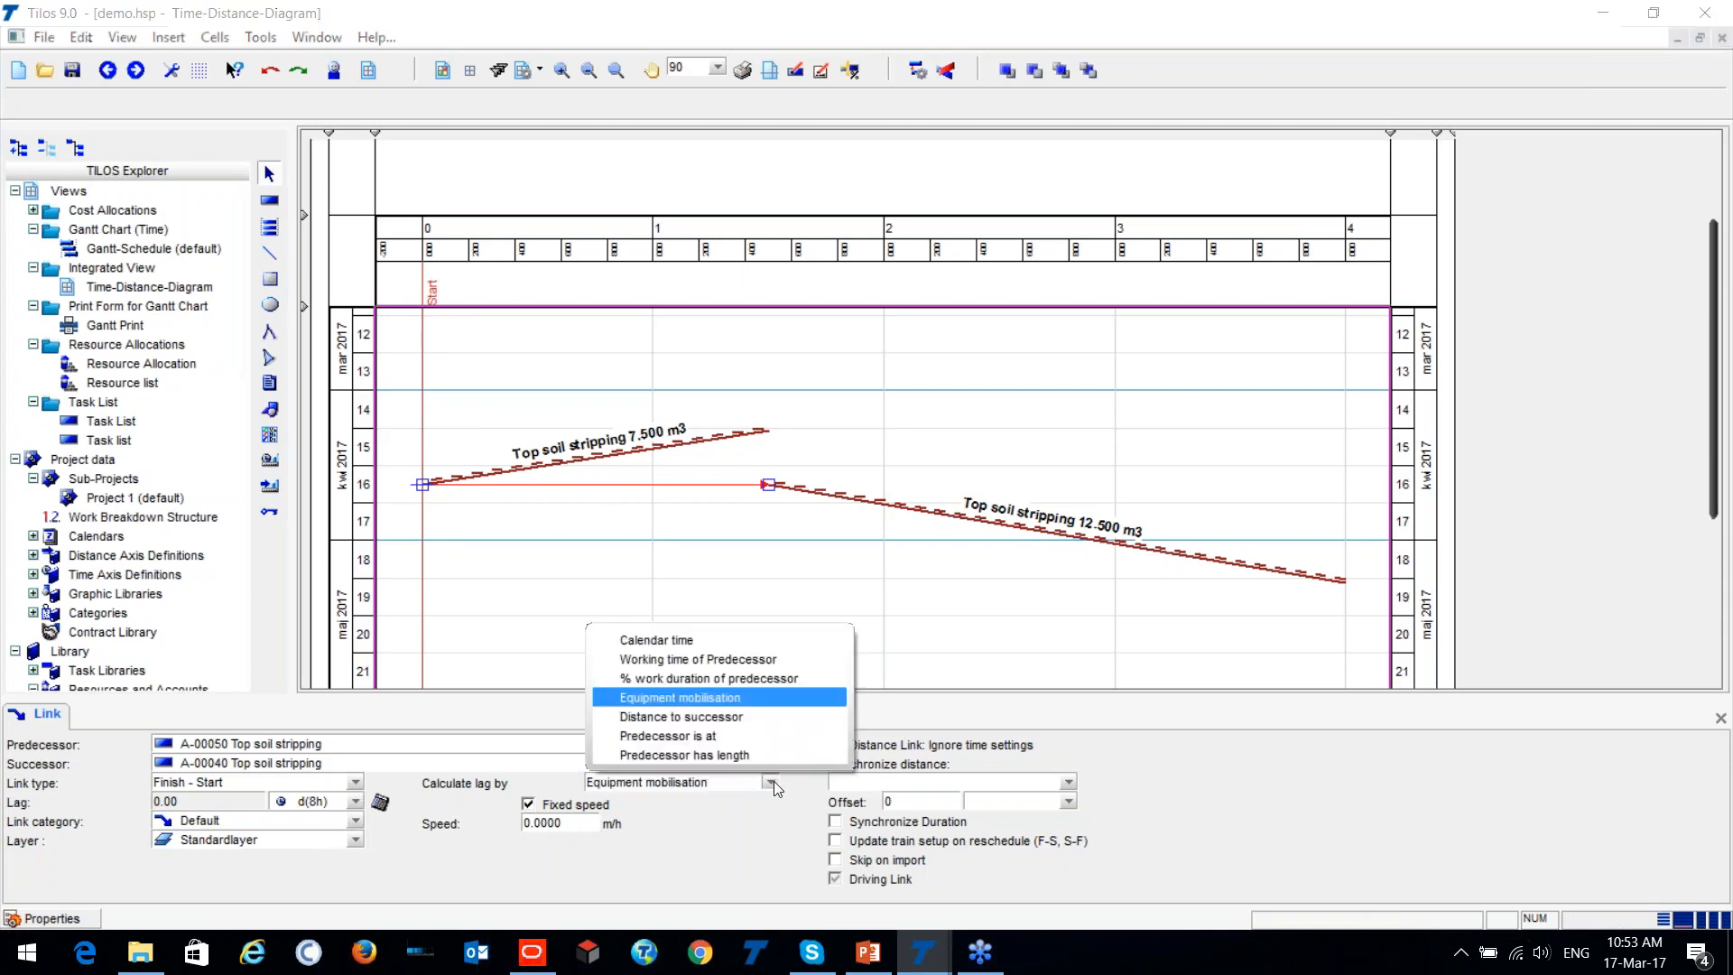
pyautogui.click(758, 722)
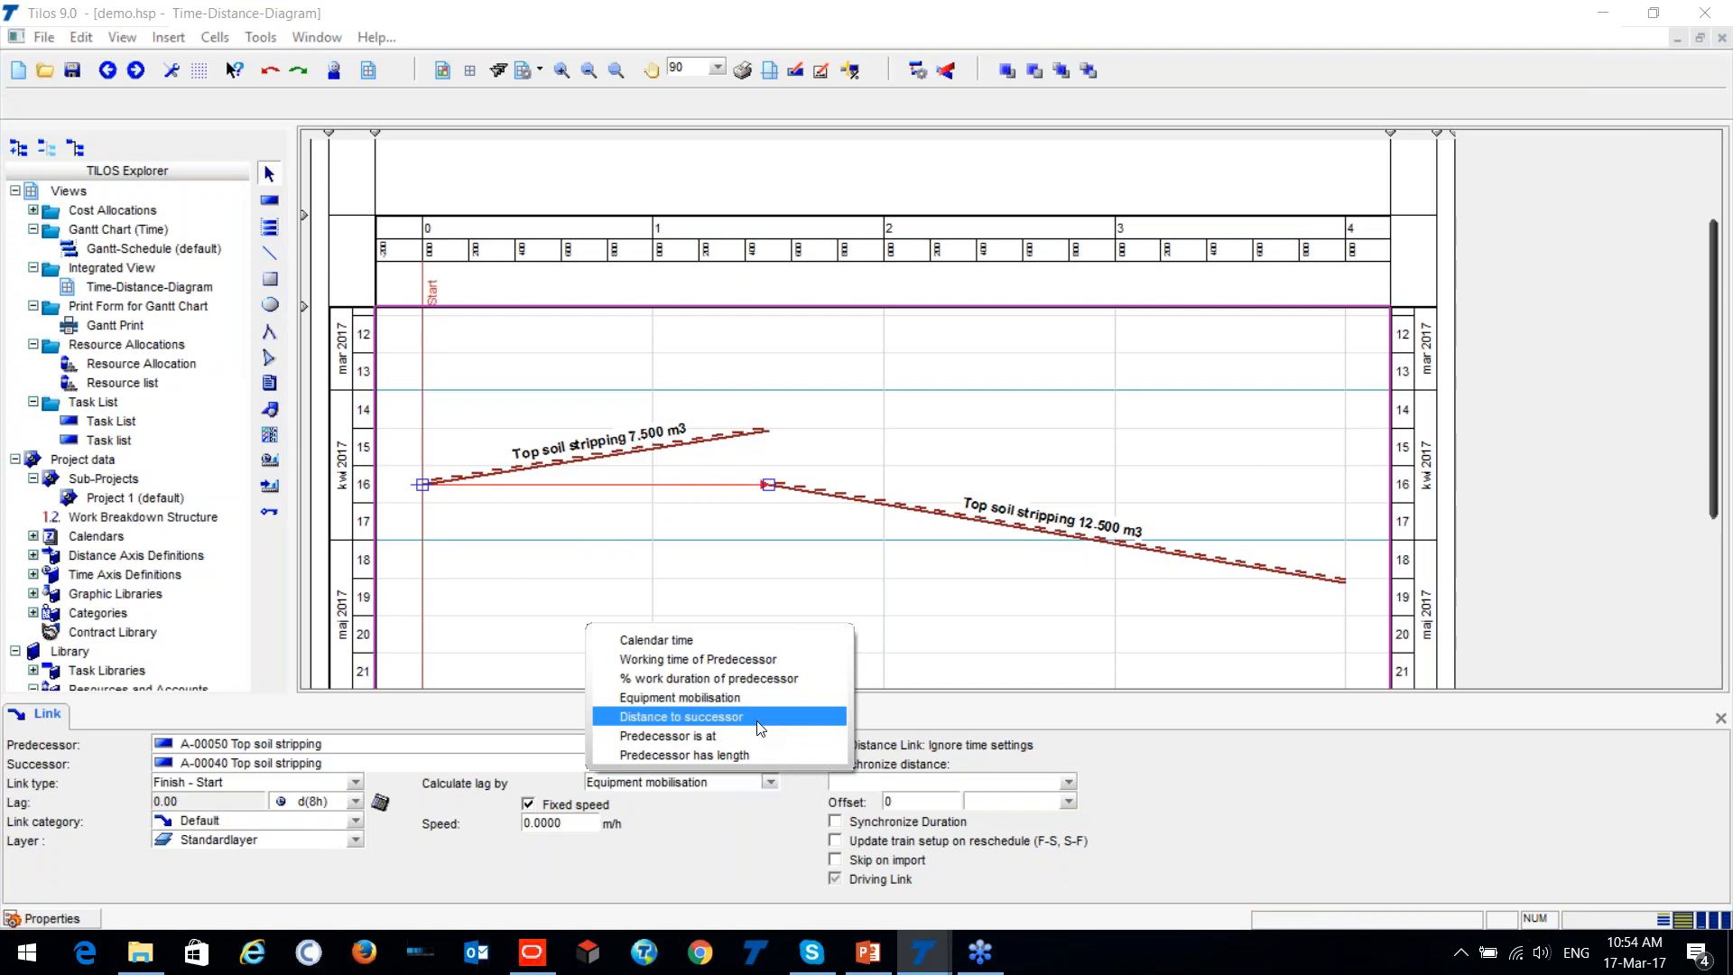
pyautogui.click(759, 722)
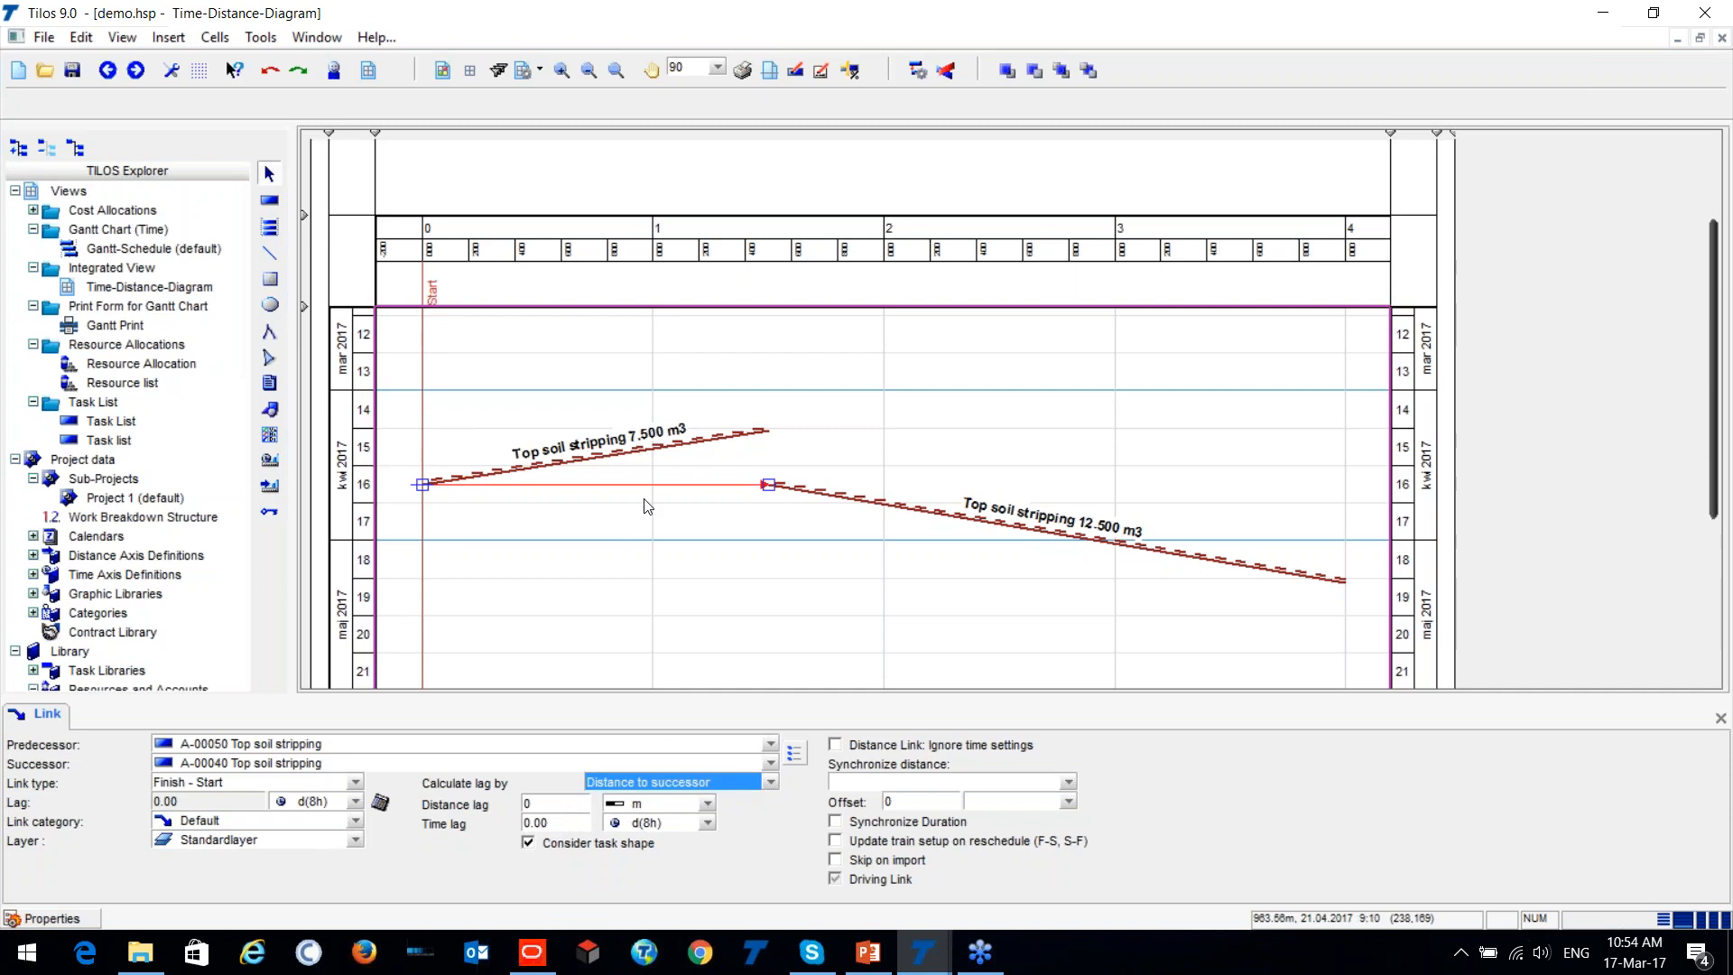
# Change the lag calculation of the link between the two top soil stripping parts to Predecessor is at.
pyautogui.click(769, 783)
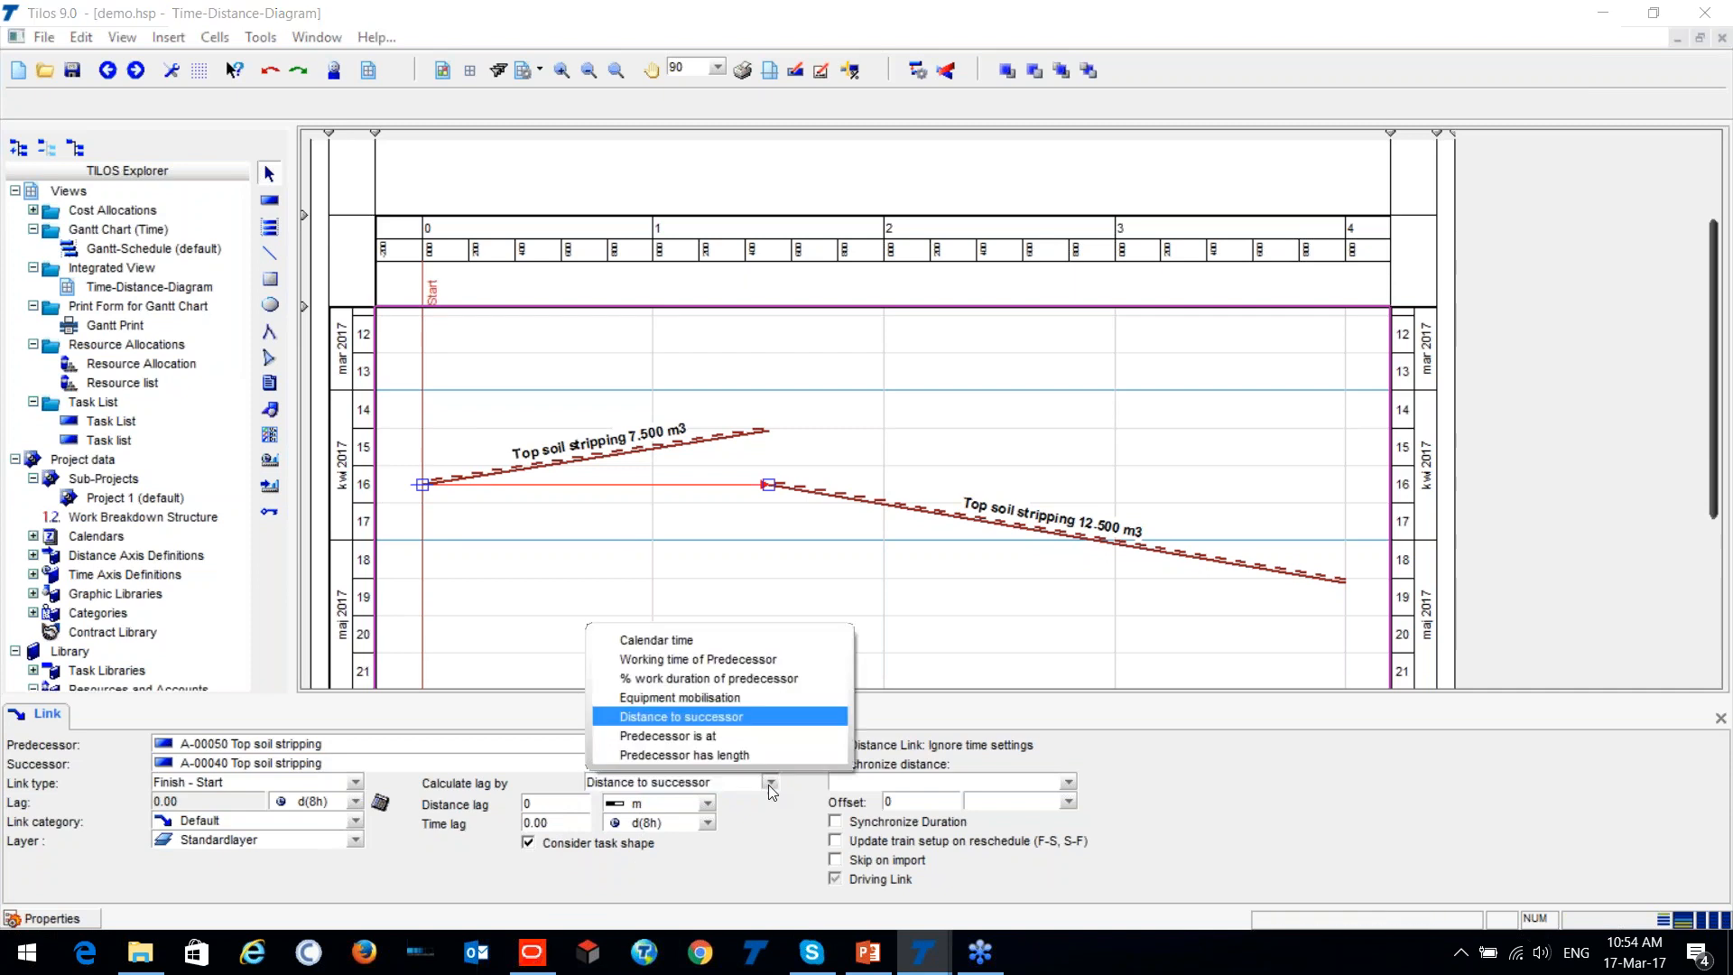
pyautogui.click(733, 736)
pyautogui.click(601, 813)
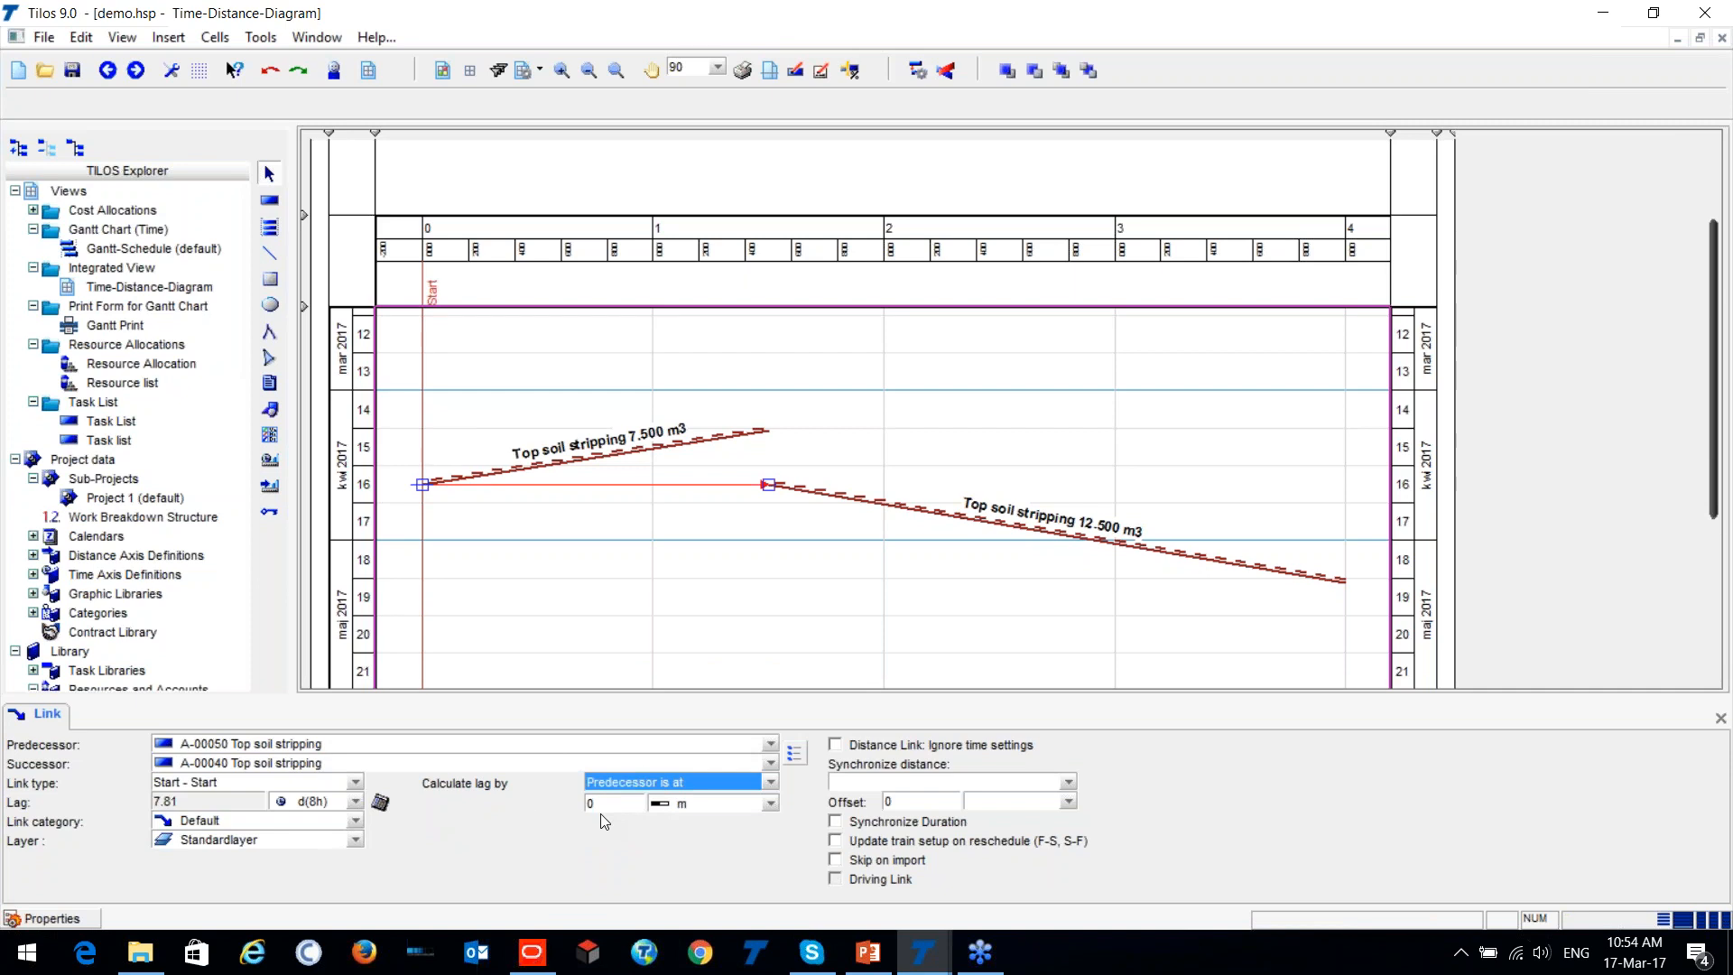
pyautogui.click(623, 805)
pyautogui.click(770, 783)
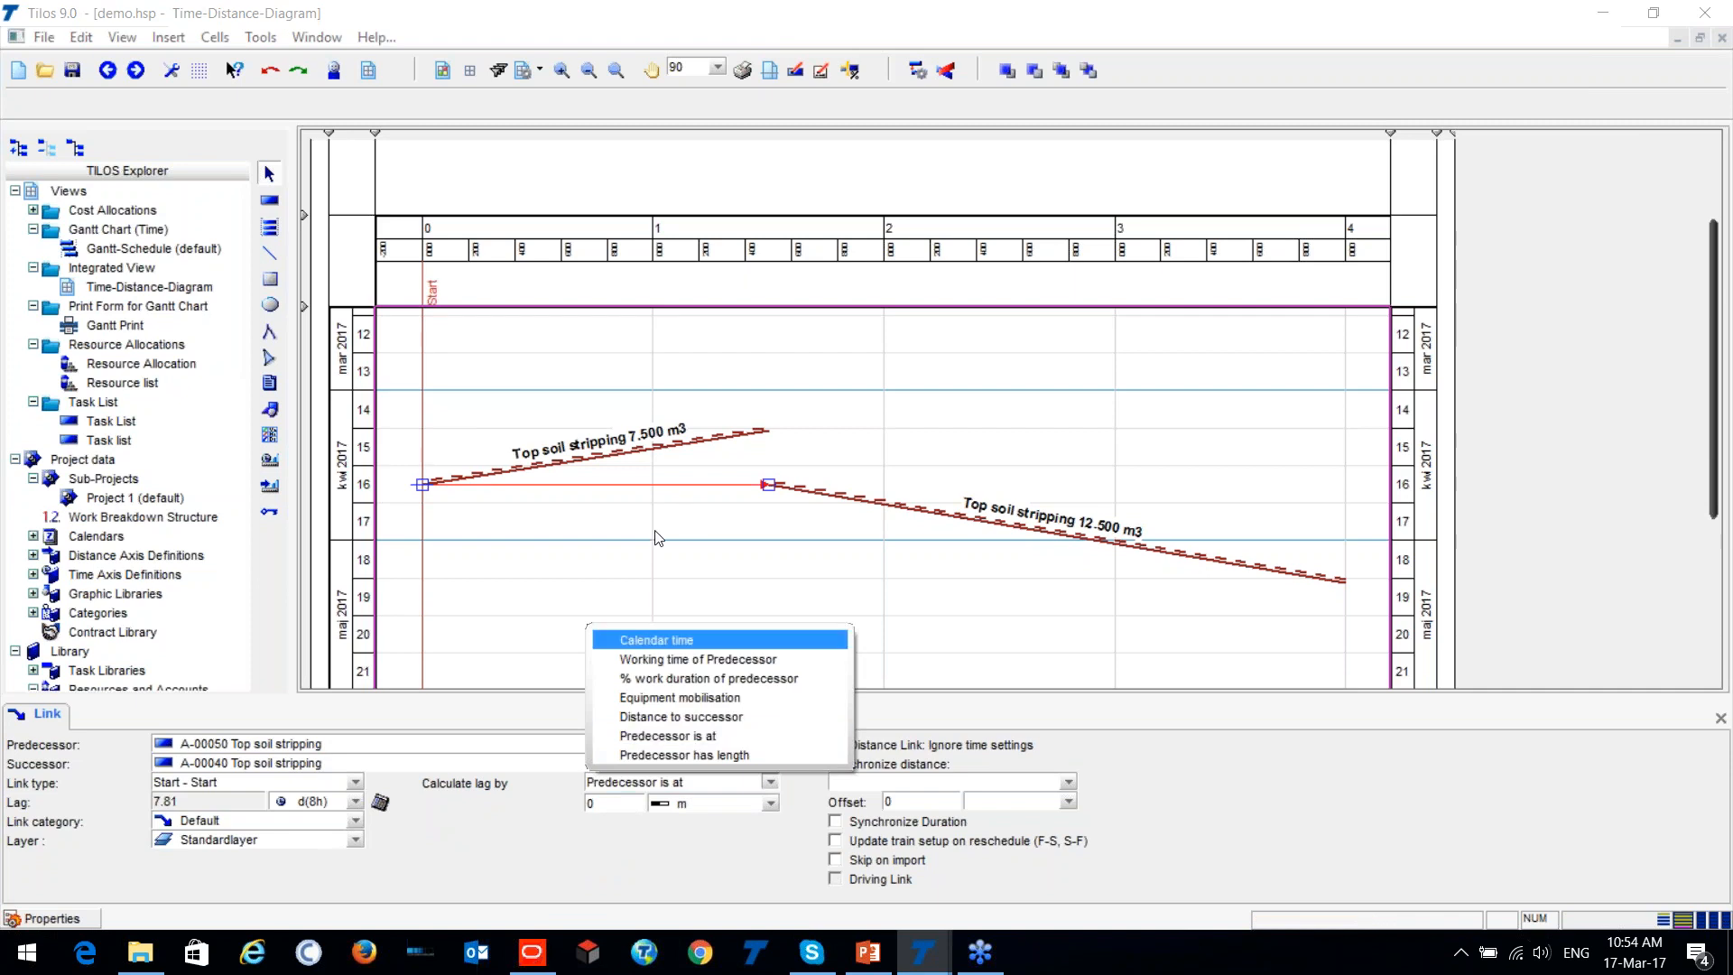
pyautogui.click(579, 519)
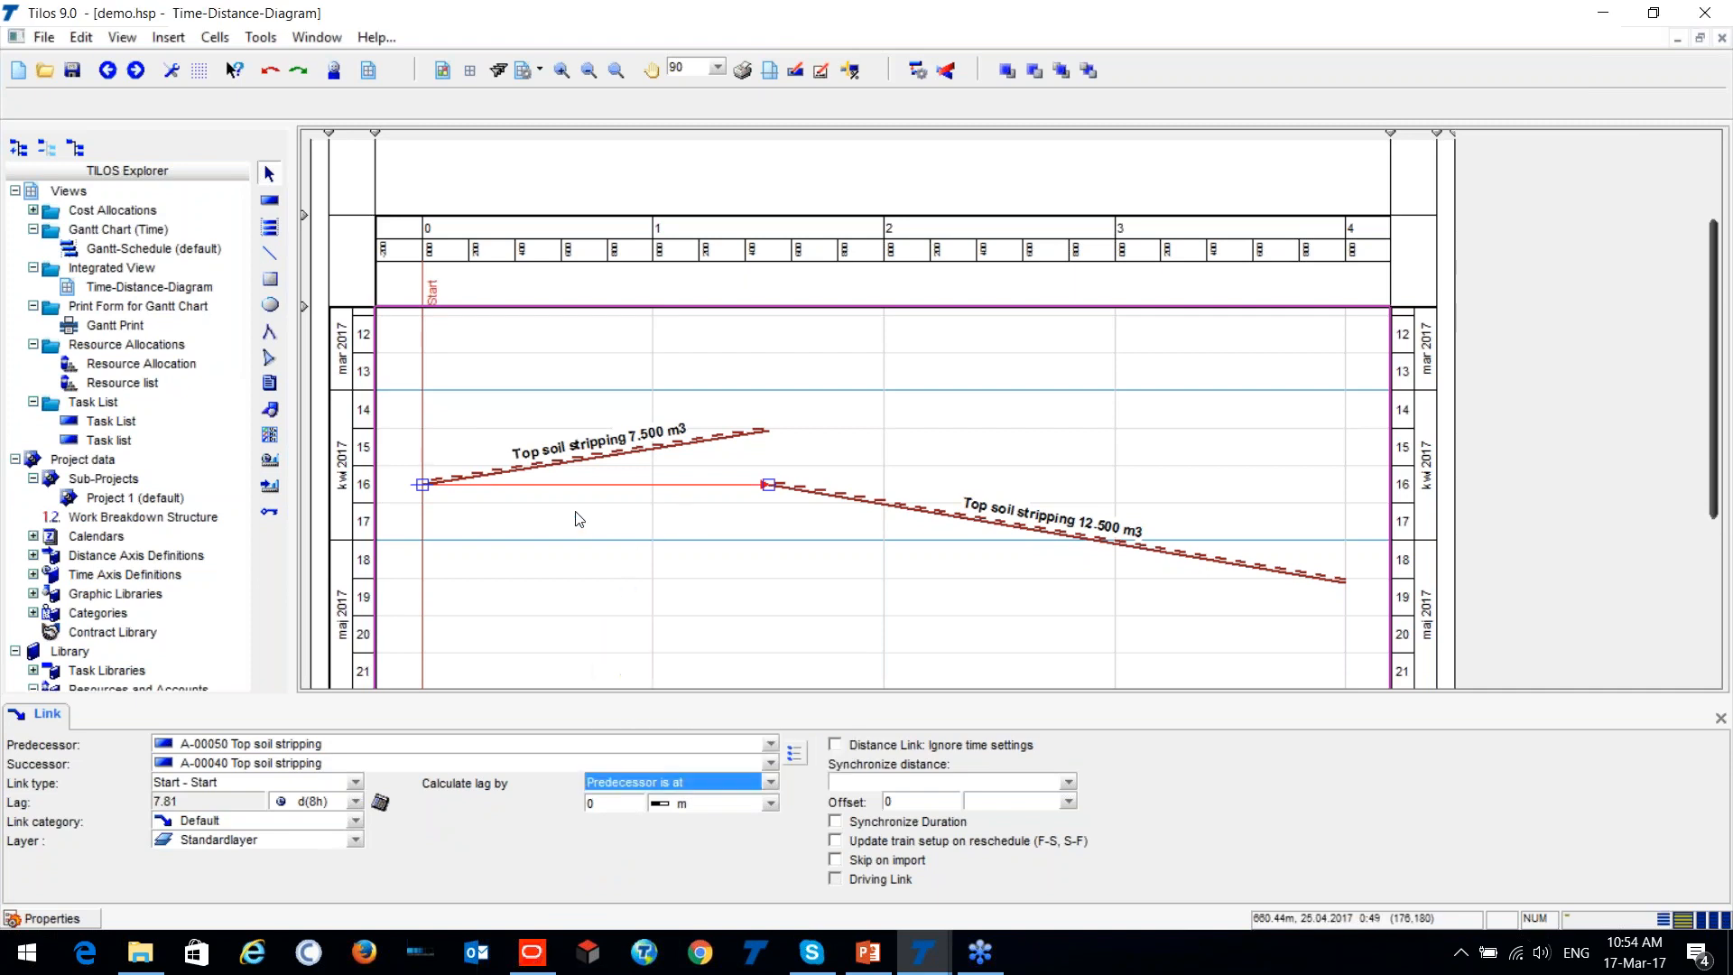
pyautogui.click(643, 486)
# Try to draw a task from the Multi segment bridges template below the top soil stripping parts, and undo it.
pyautogui.scroll(-3, 684, 449)
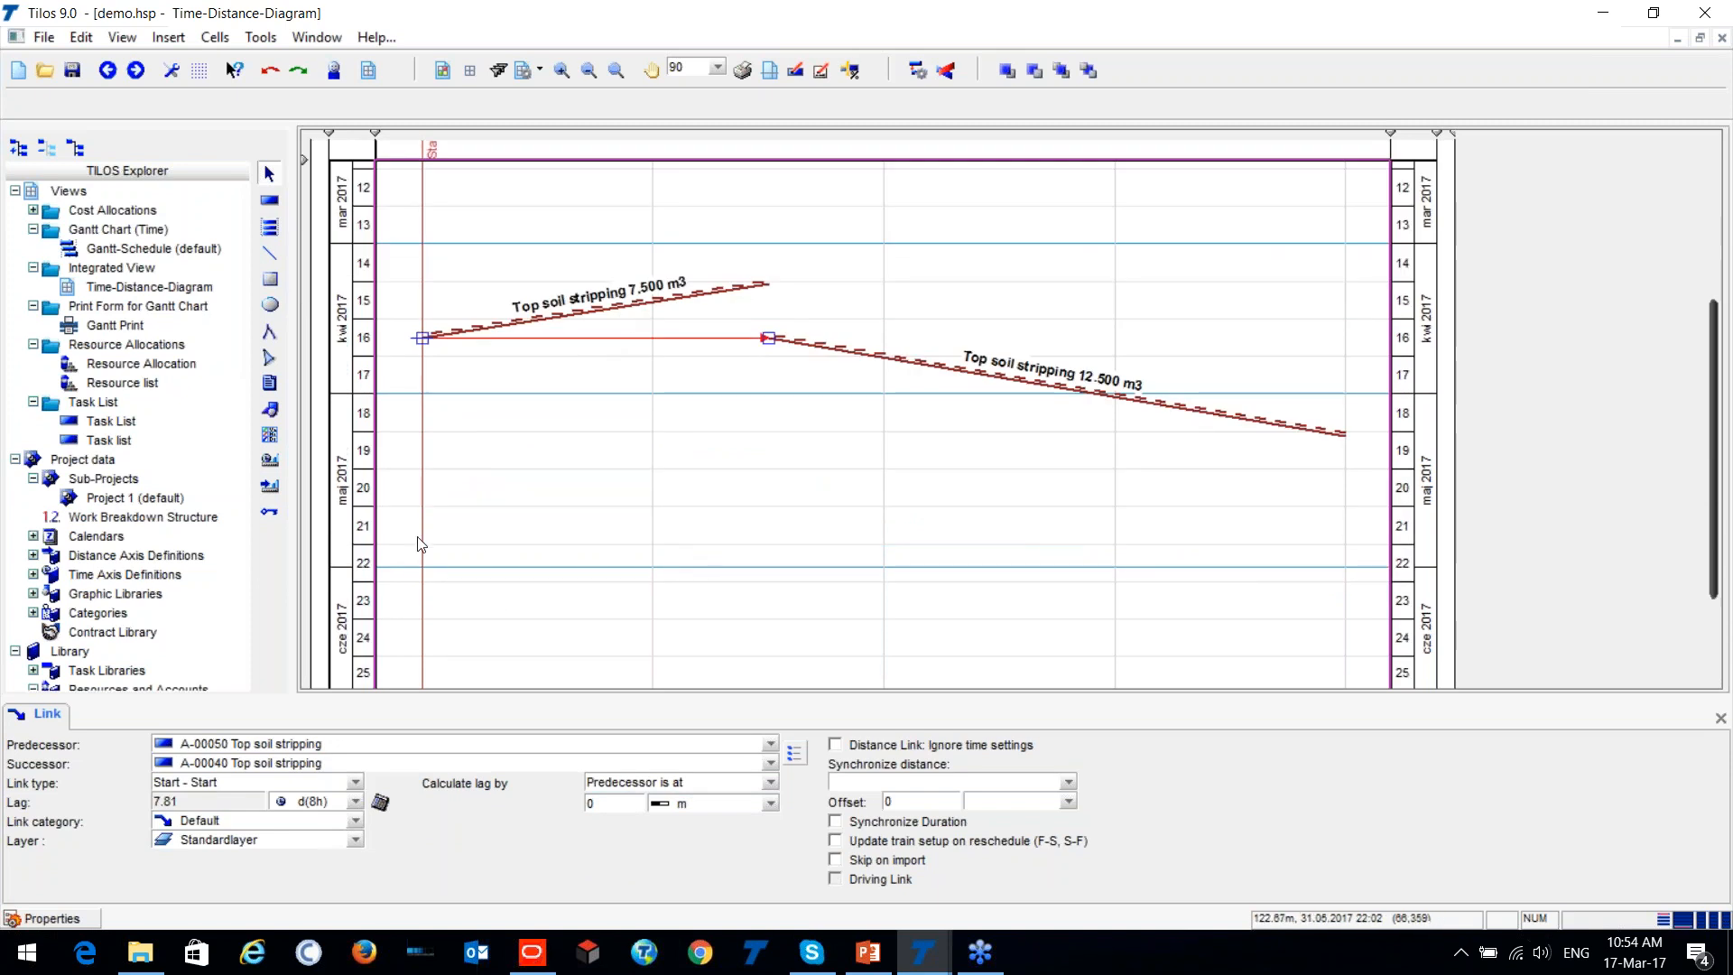
pyautogui.click(269, 200)
pyautogui.click(259, 110)
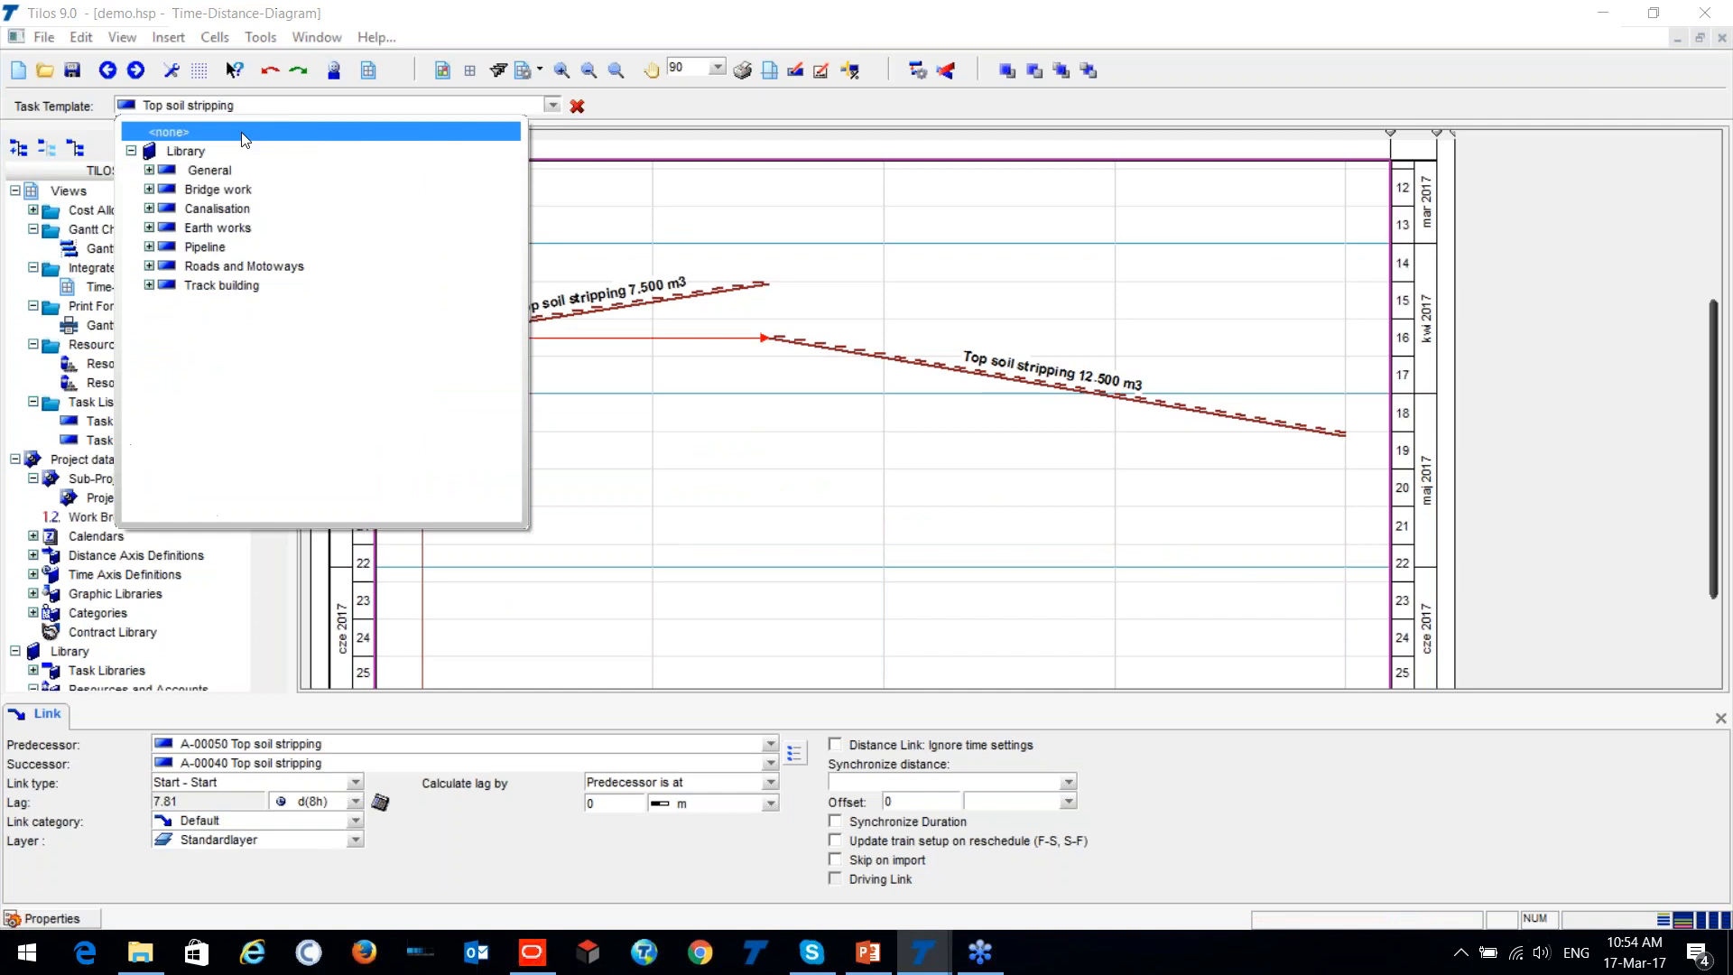
pyautogui.click(150, 190)
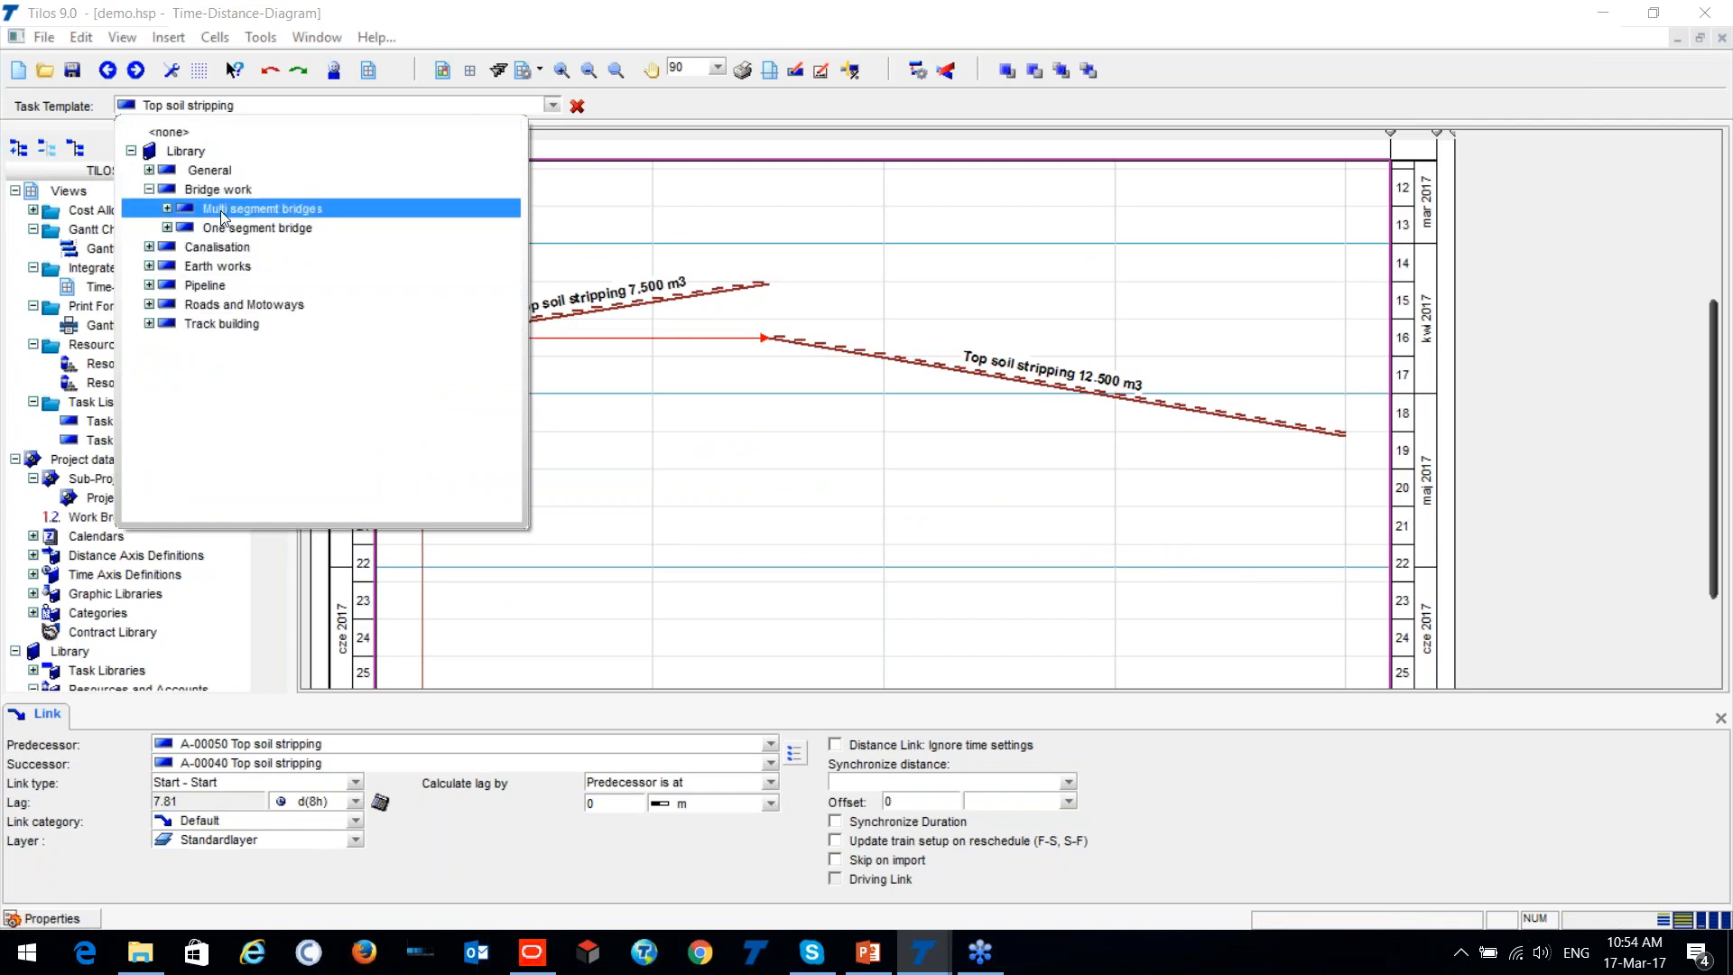
pyautogui.click(180, 209)
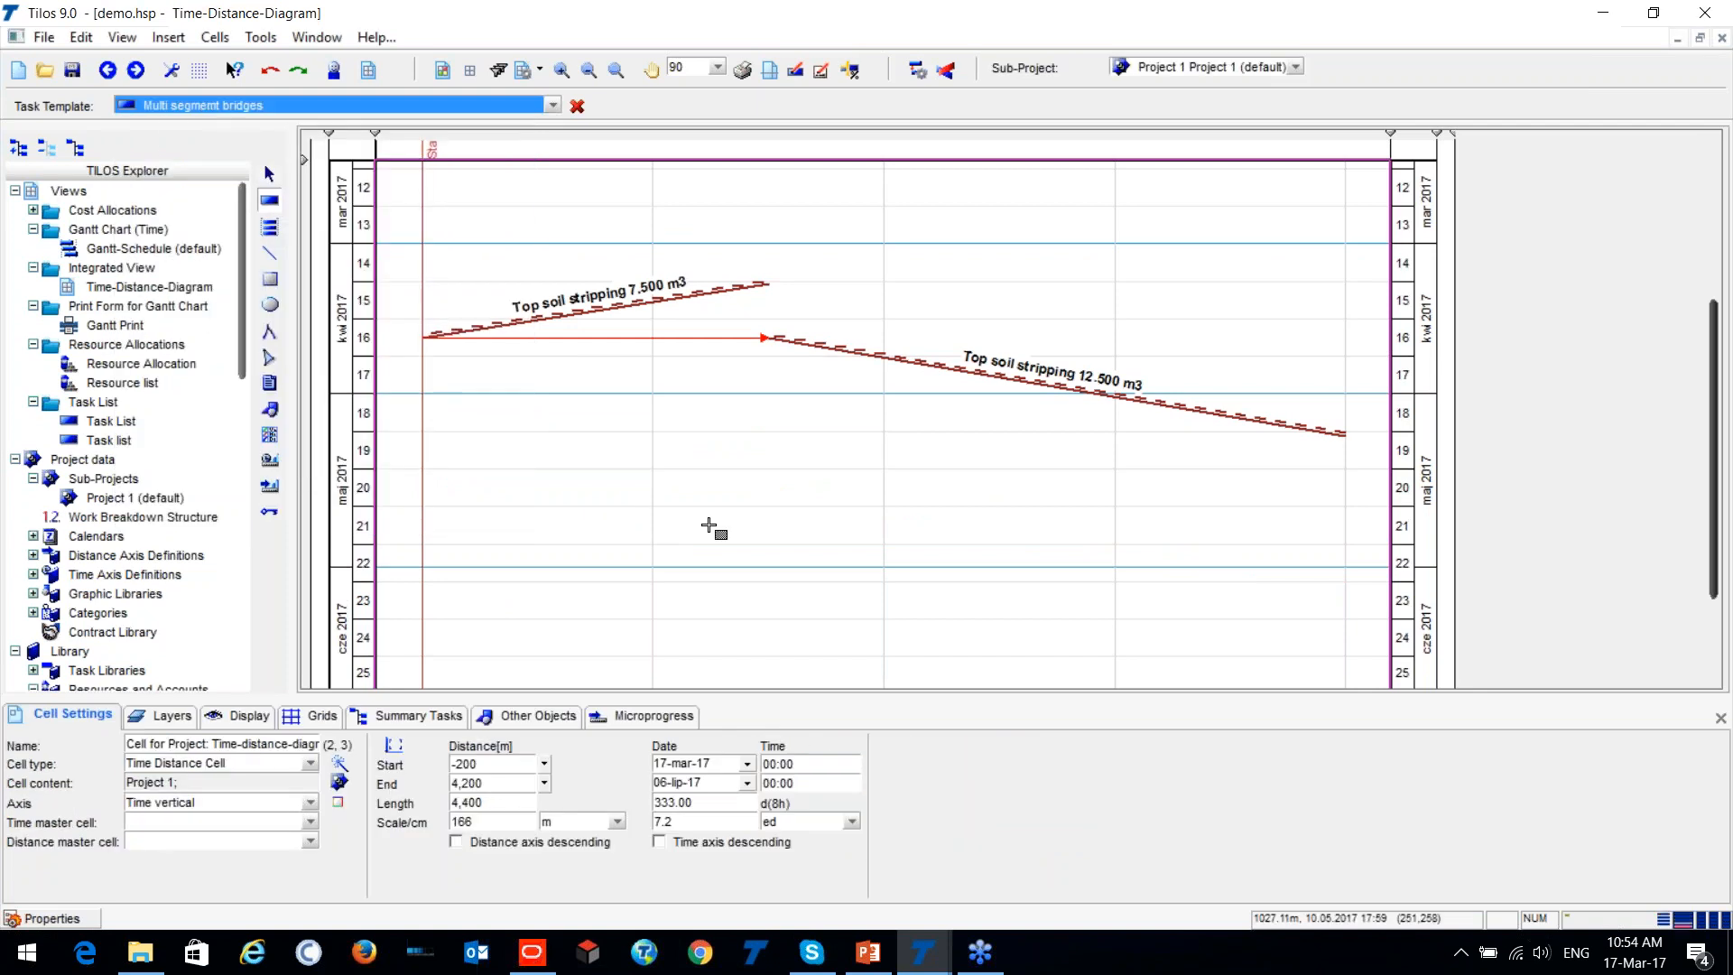
pyautogui.moveTo(712, 456); pyautogui.dragTo(780, 609)
pyautogui.hotkey('ctrl', 'z')
pyautogui.hotkey('ctrl', 'z')
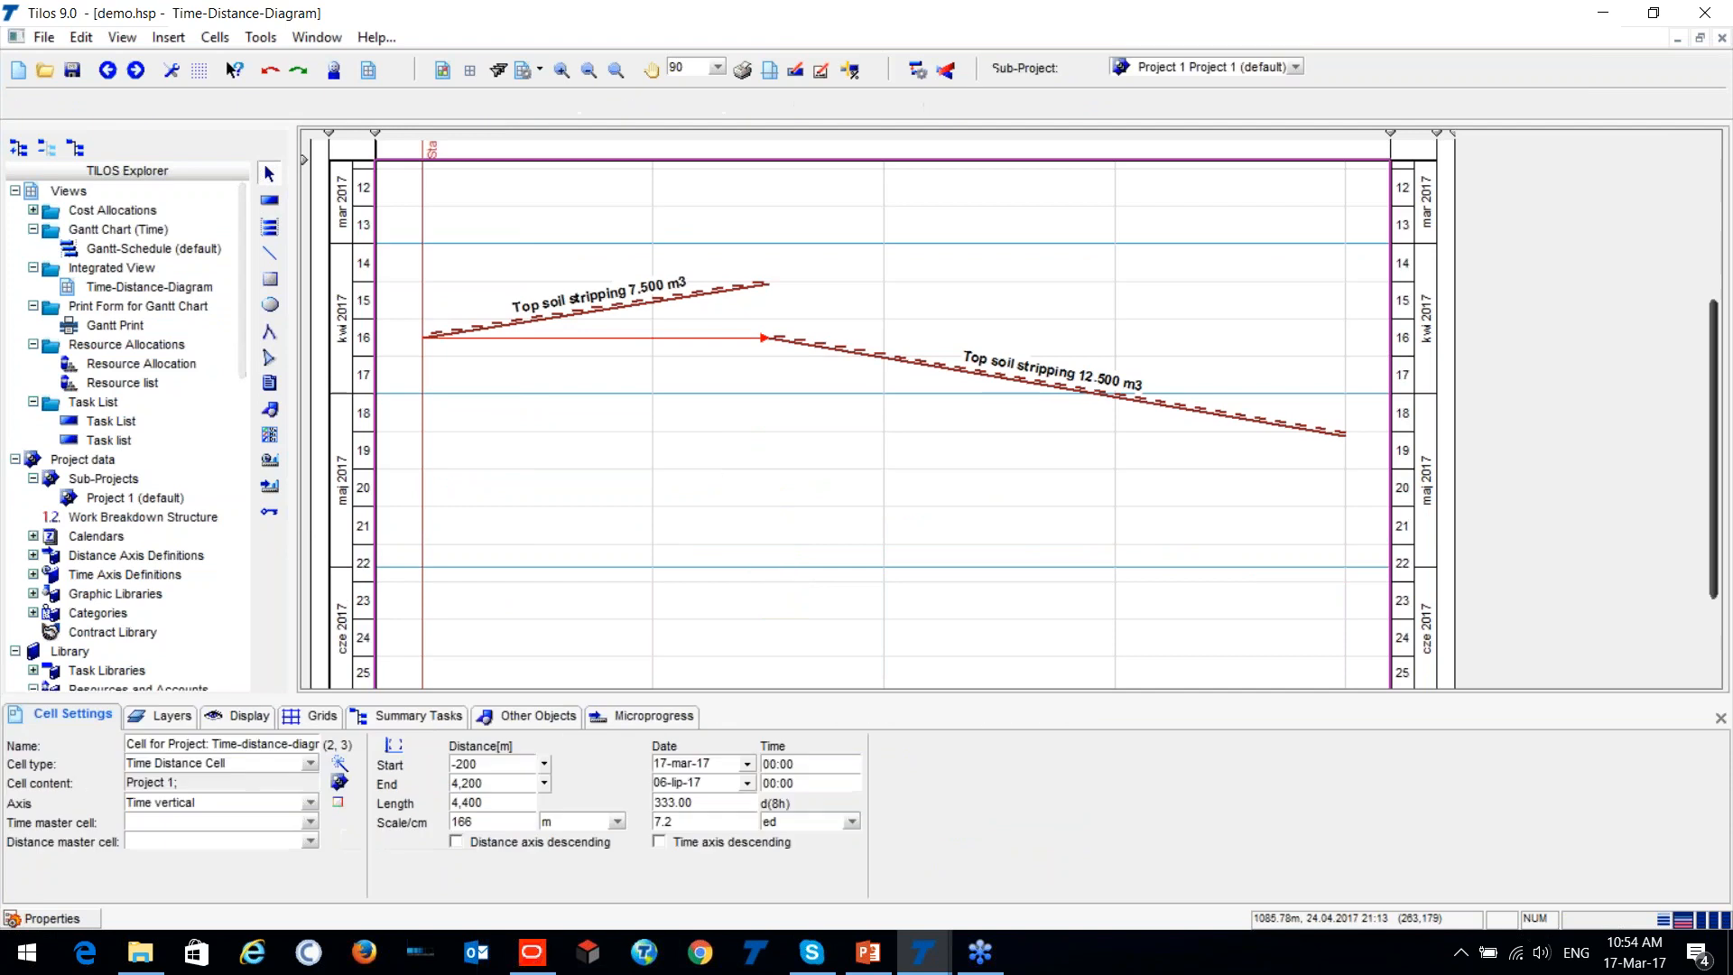
# Draw a task from the Bridge segement template, under Bridge work's Multi segment bridges, at about 950 to 1,150 m.
pyautogui.click(272, 200)
pyautogui.click(285, 110)
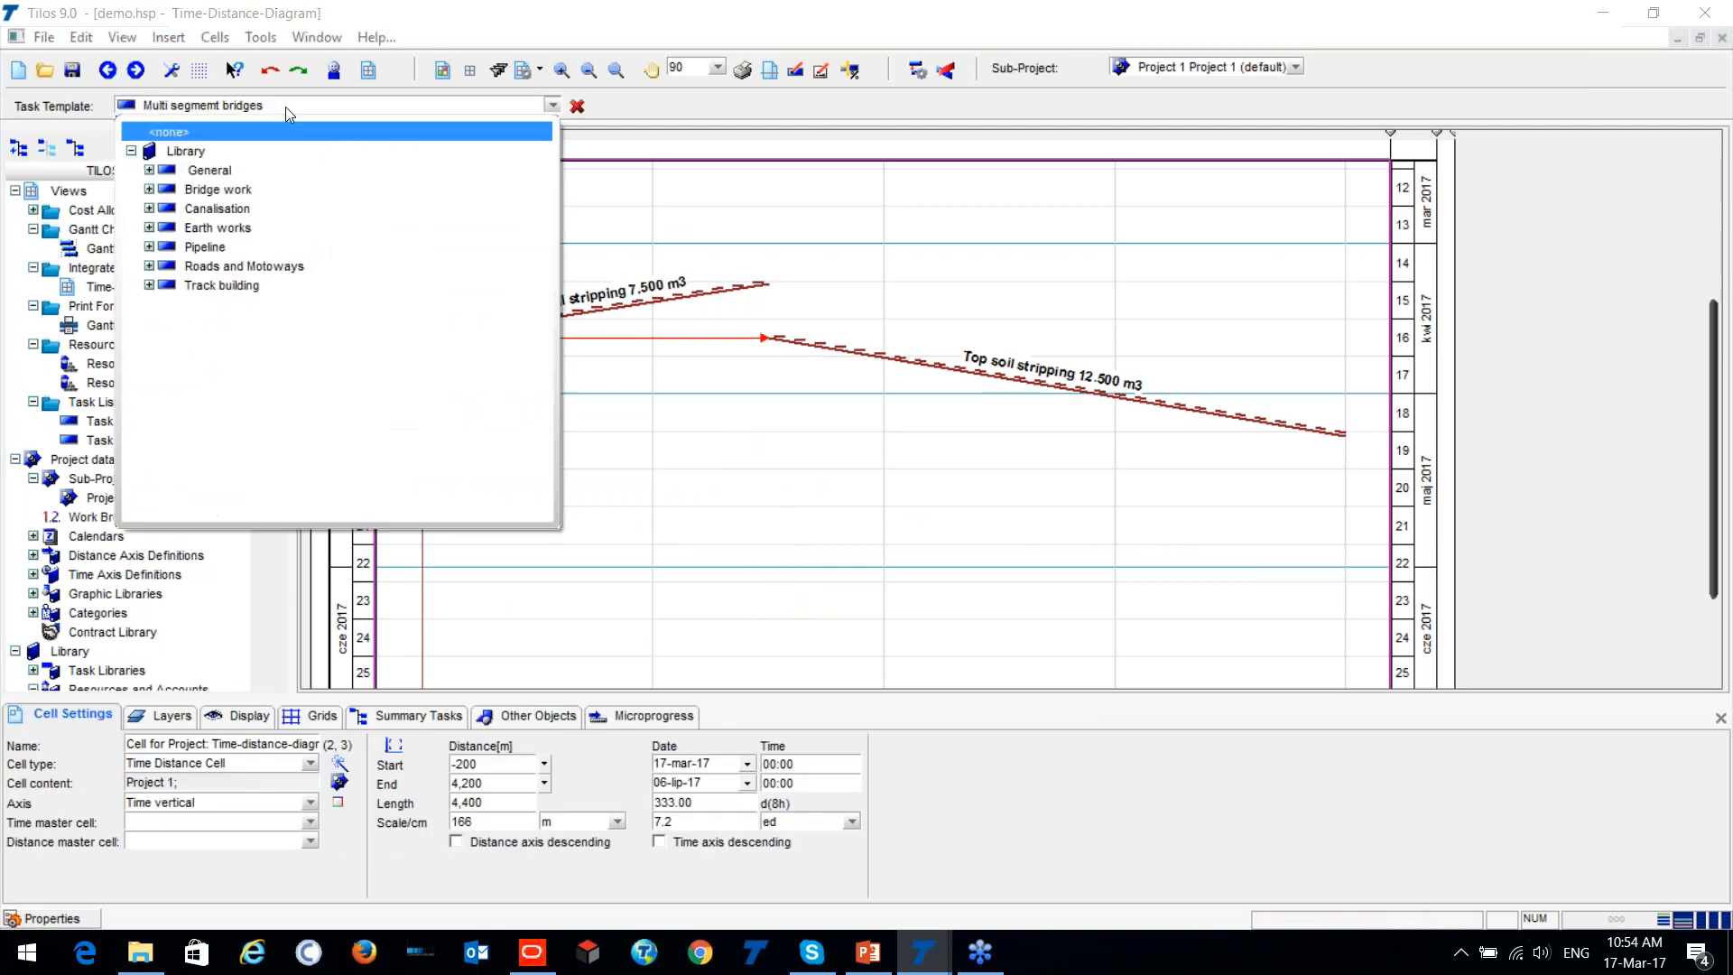
pyautogui.click(150, 190)
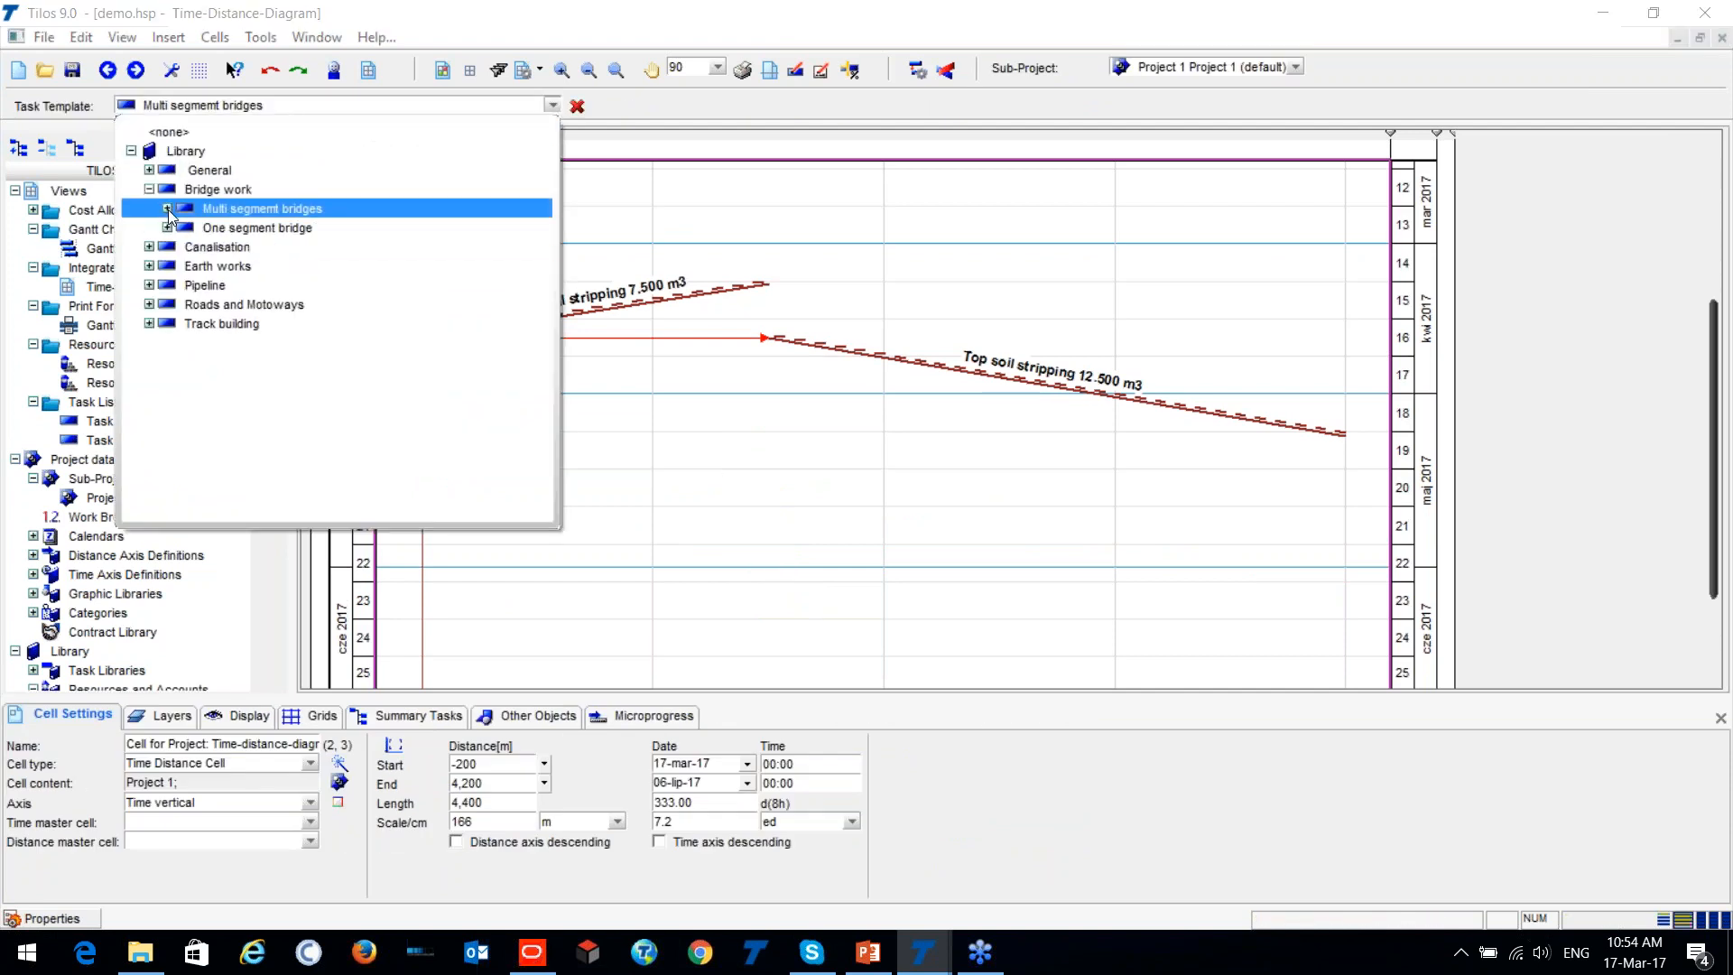
pyautogui.click(167, 208)
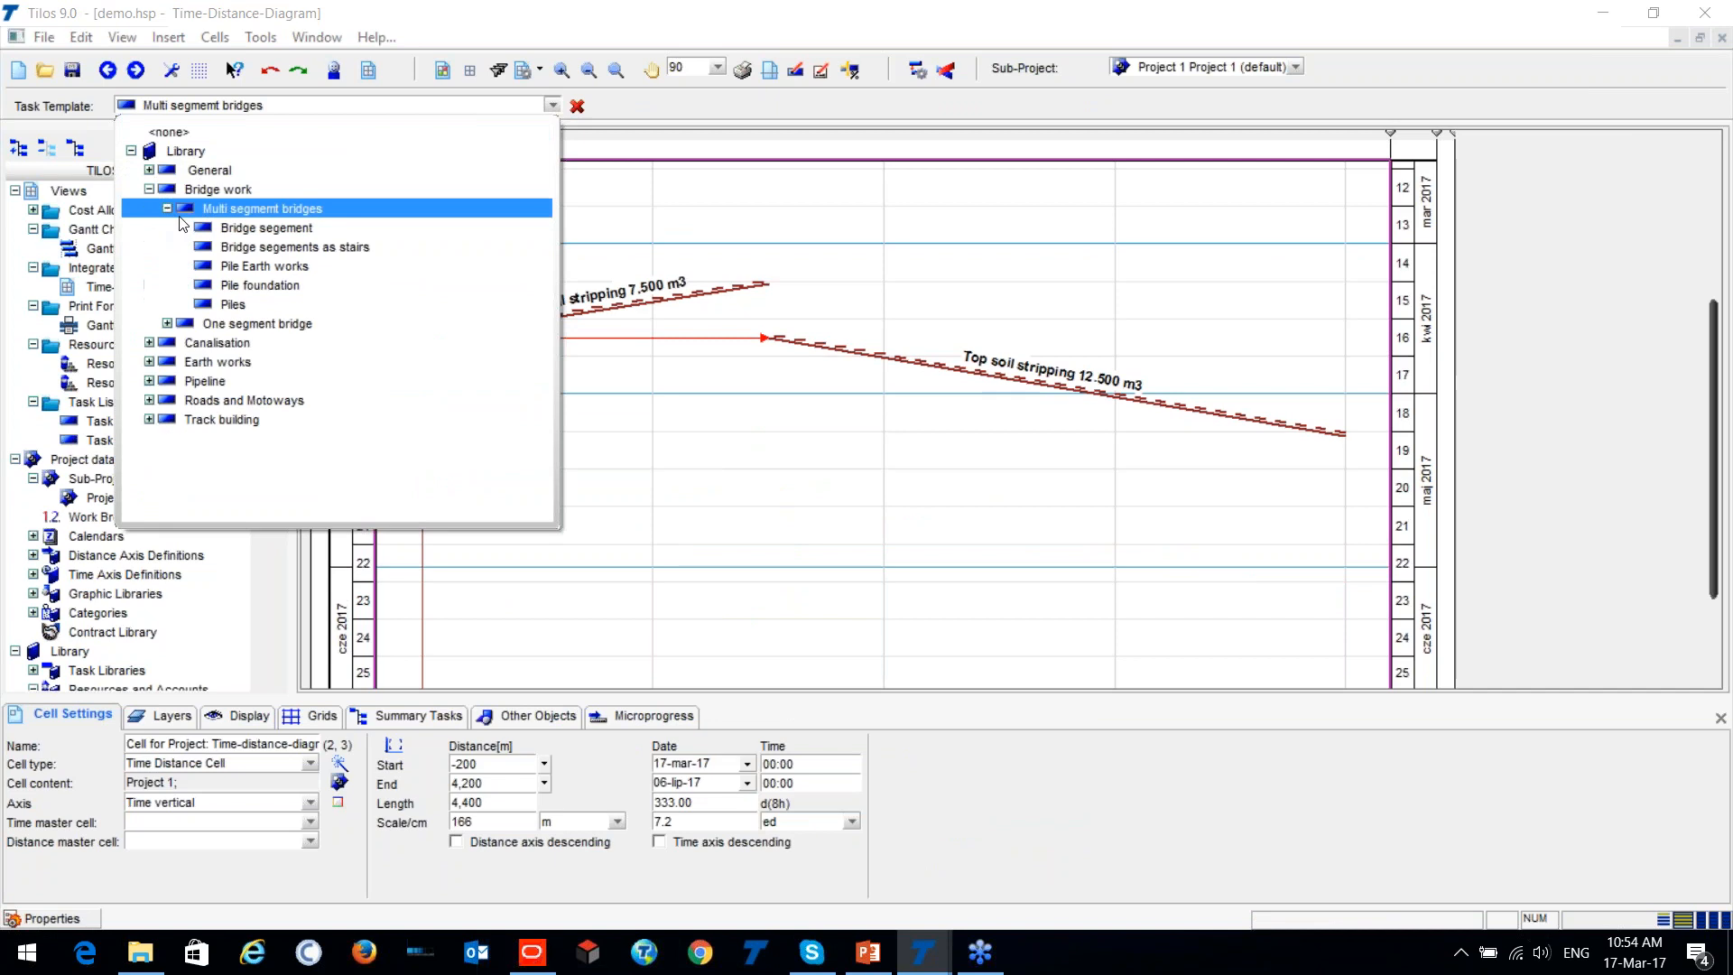
pyautogui.click(267, 228)
pyautogui.moveTo(694, 512); pyautogui.dragTo(690, 560)
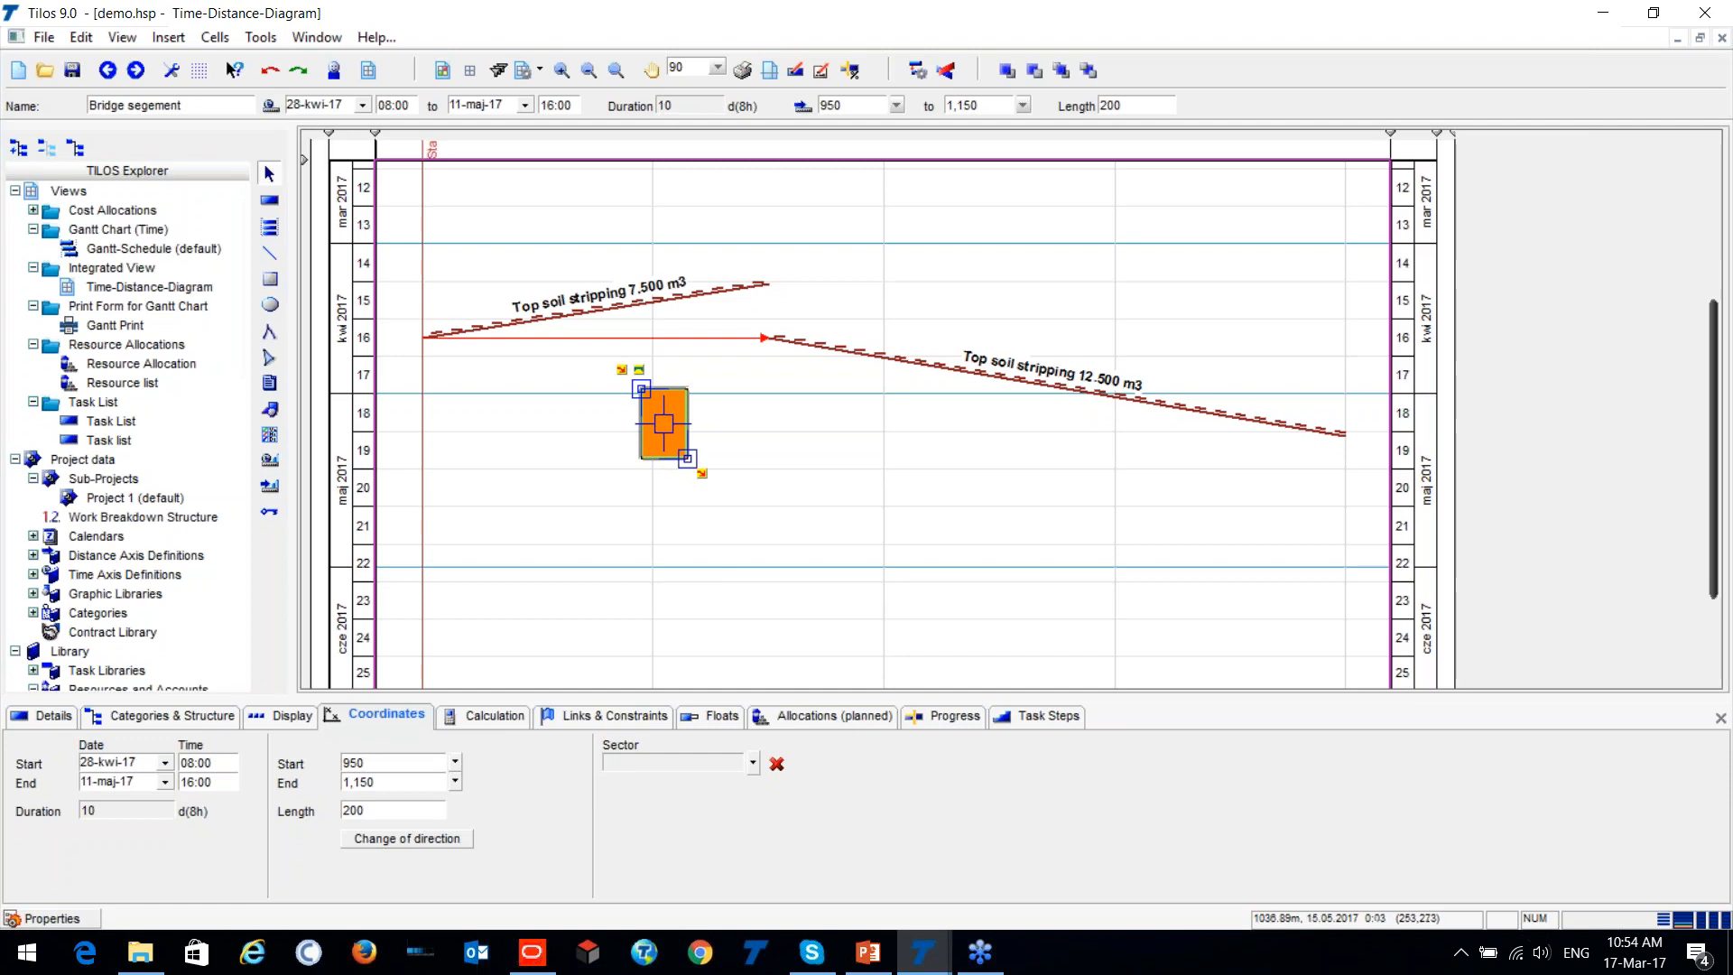
pyautogui.click(294, 718)
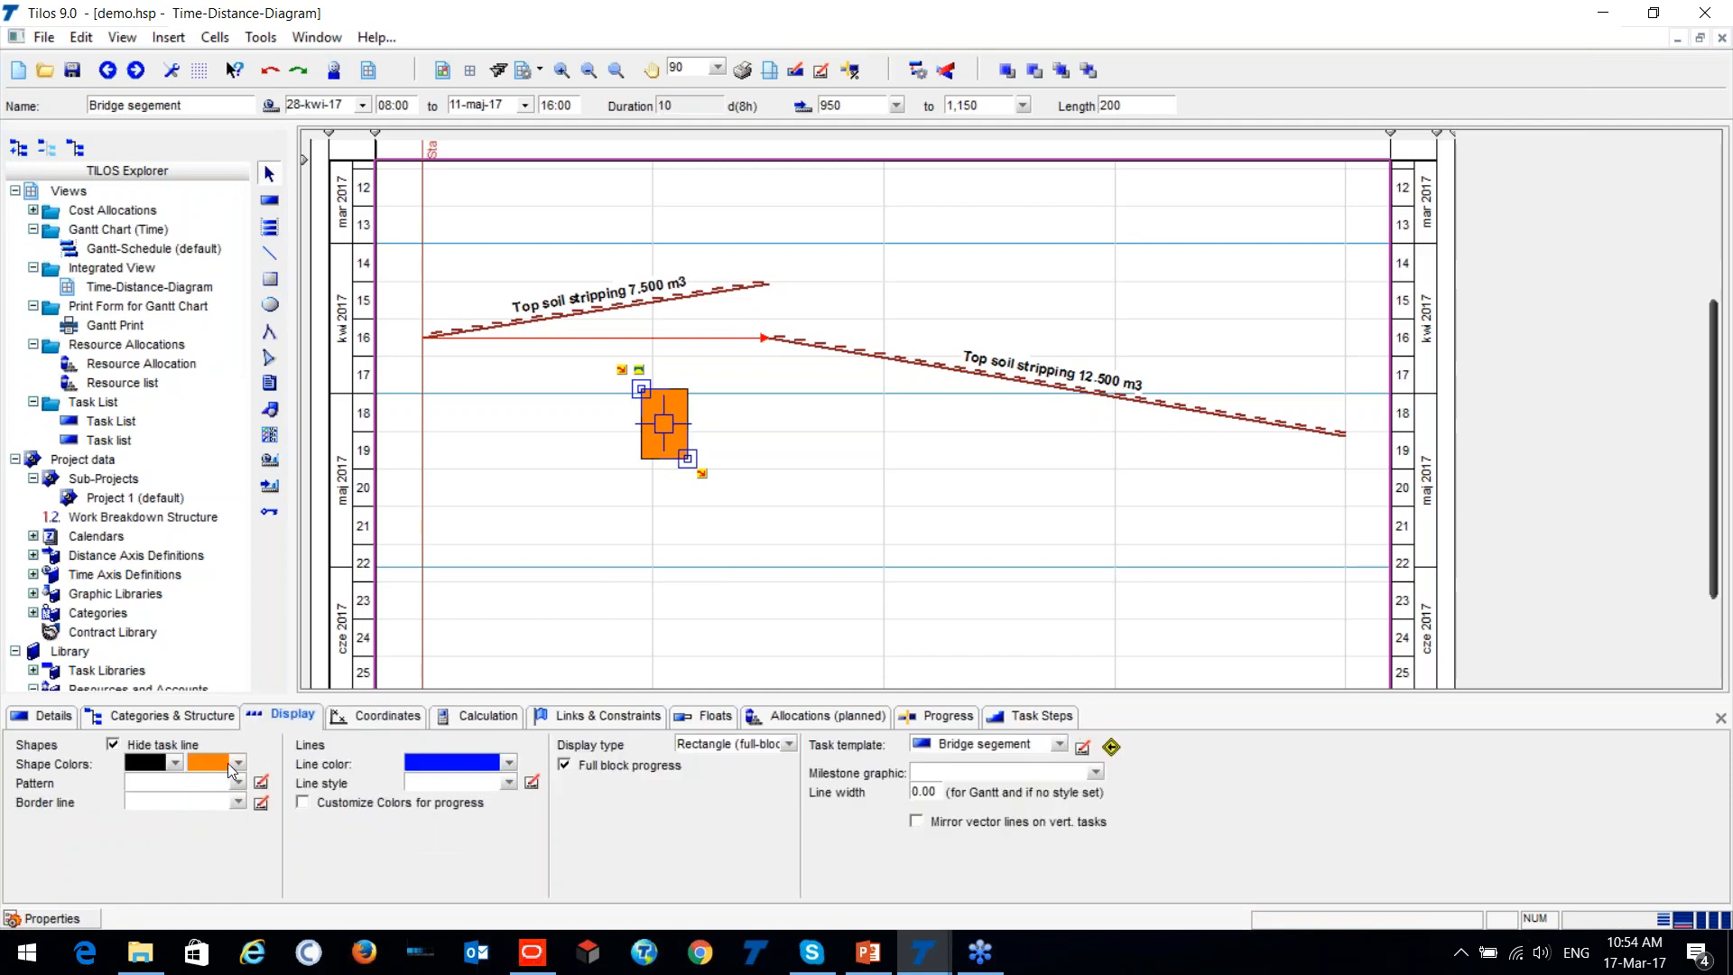
pyautogui.click(237, 765)
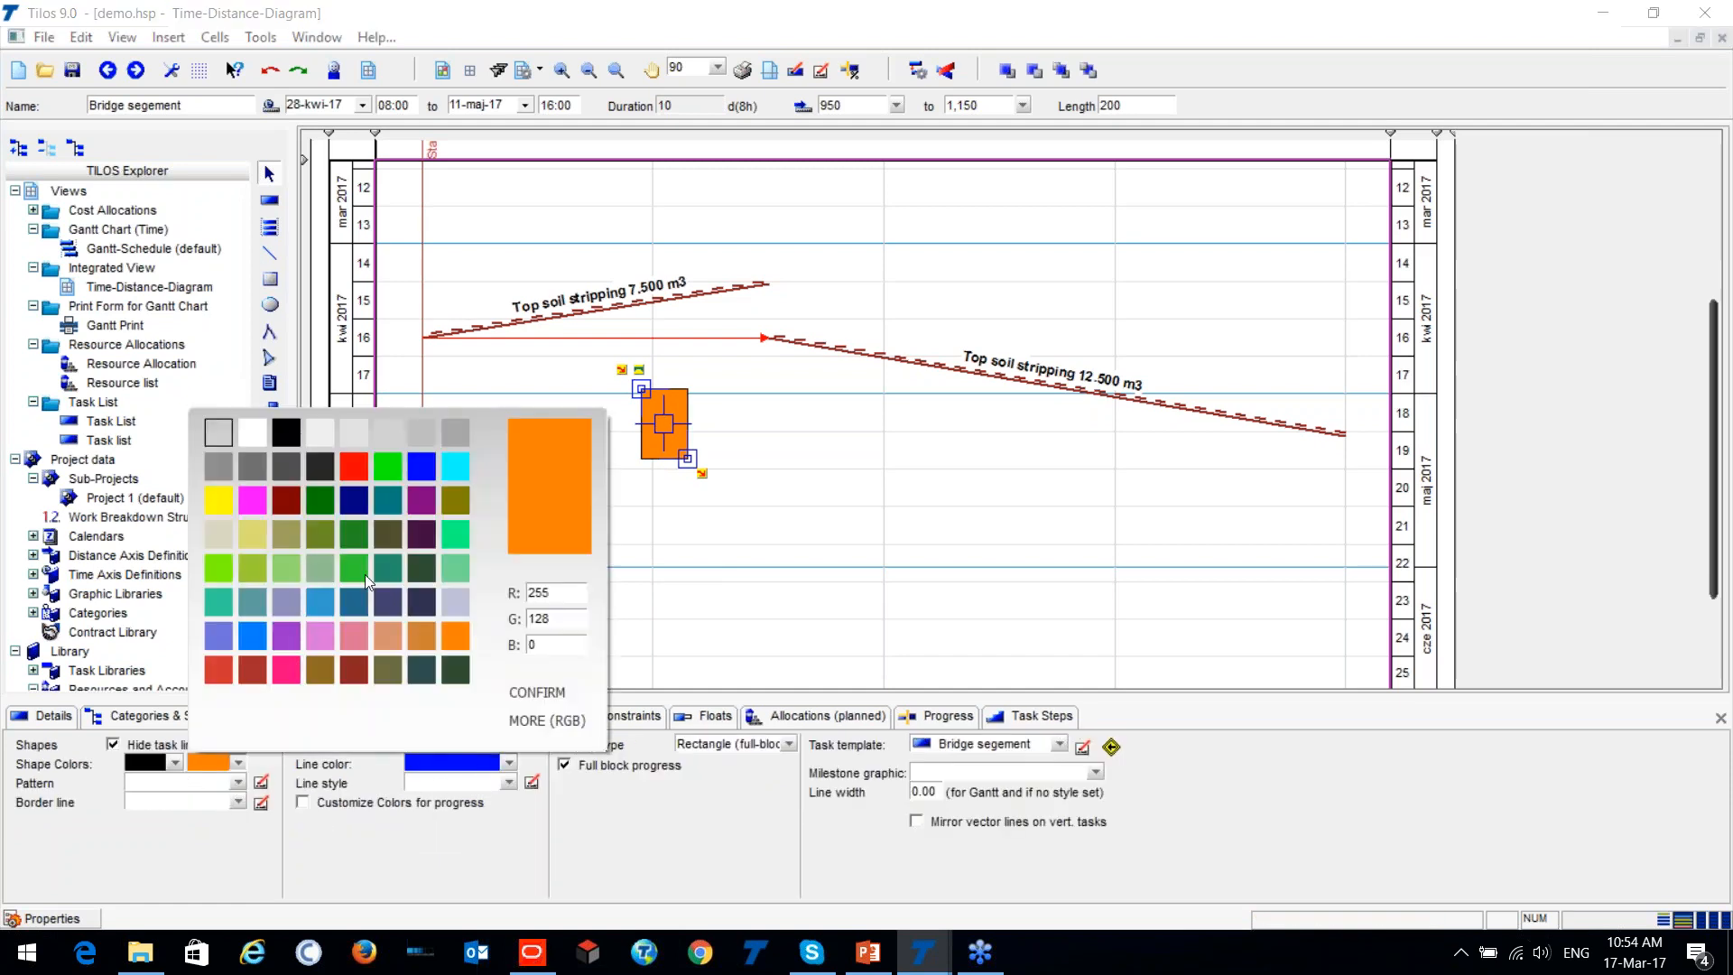
pyautogui.click(544, 722)
pyautogui.click(314, 565)
pyautogui.click(380, 527)
pyautogui.press('Escape')
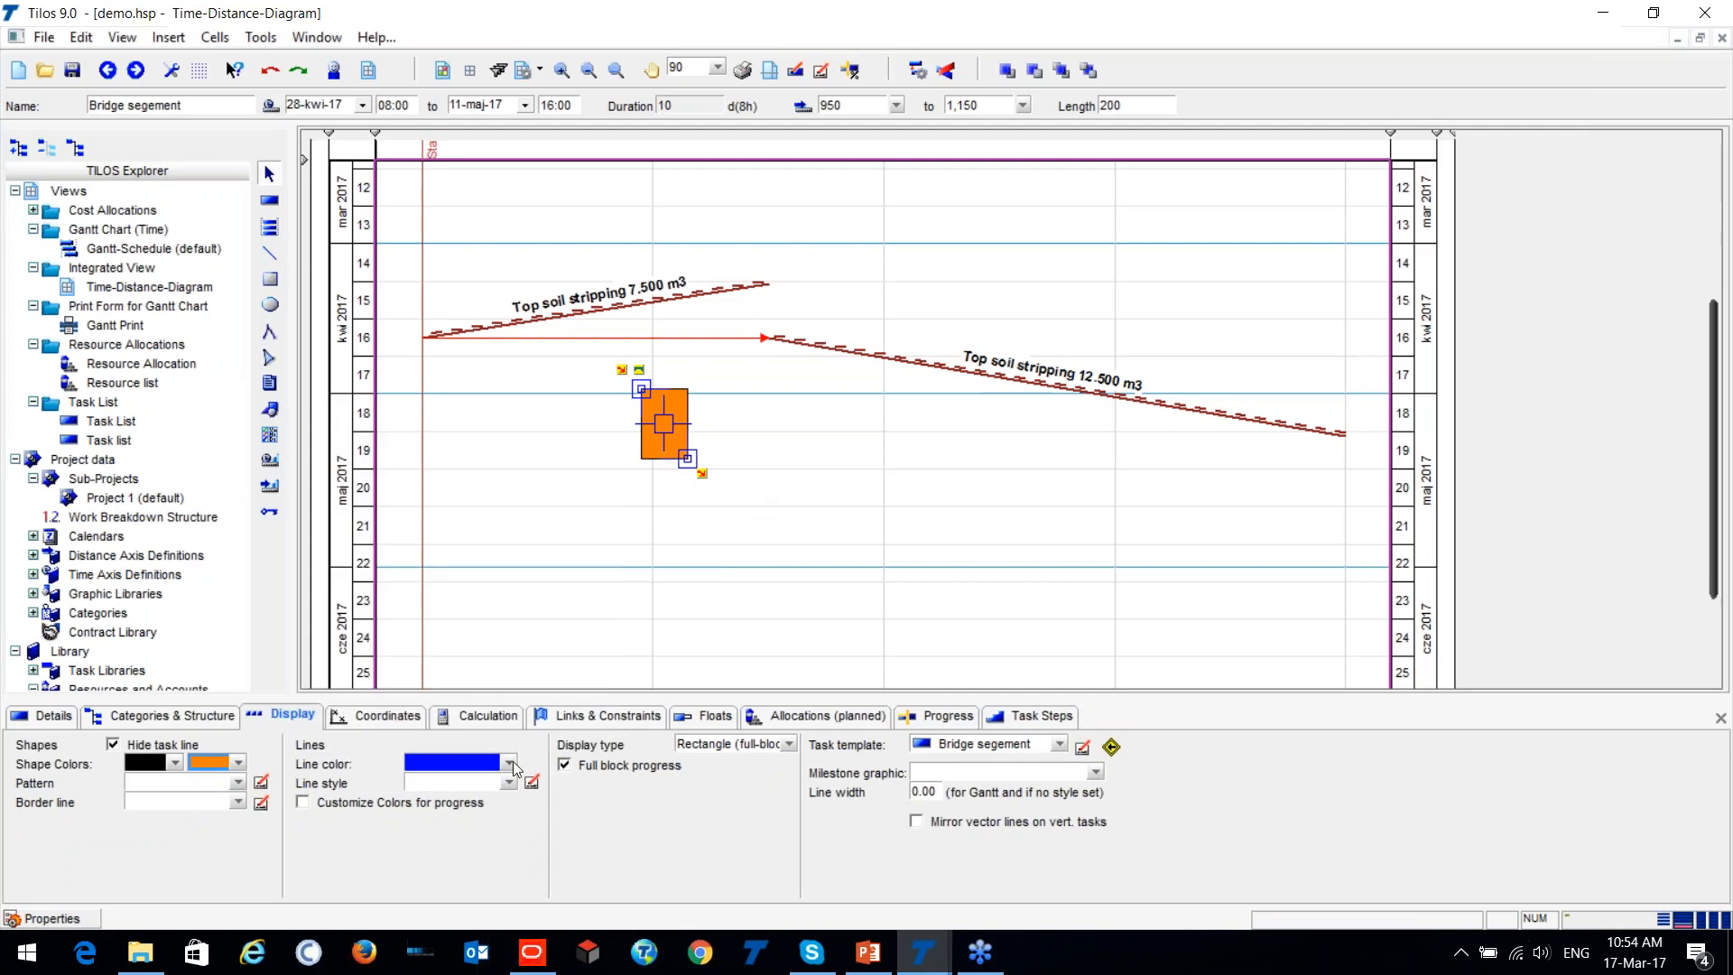
# Set the bridge task's display type to Triangle (blocked before).
pyautogui.click(787, 744)
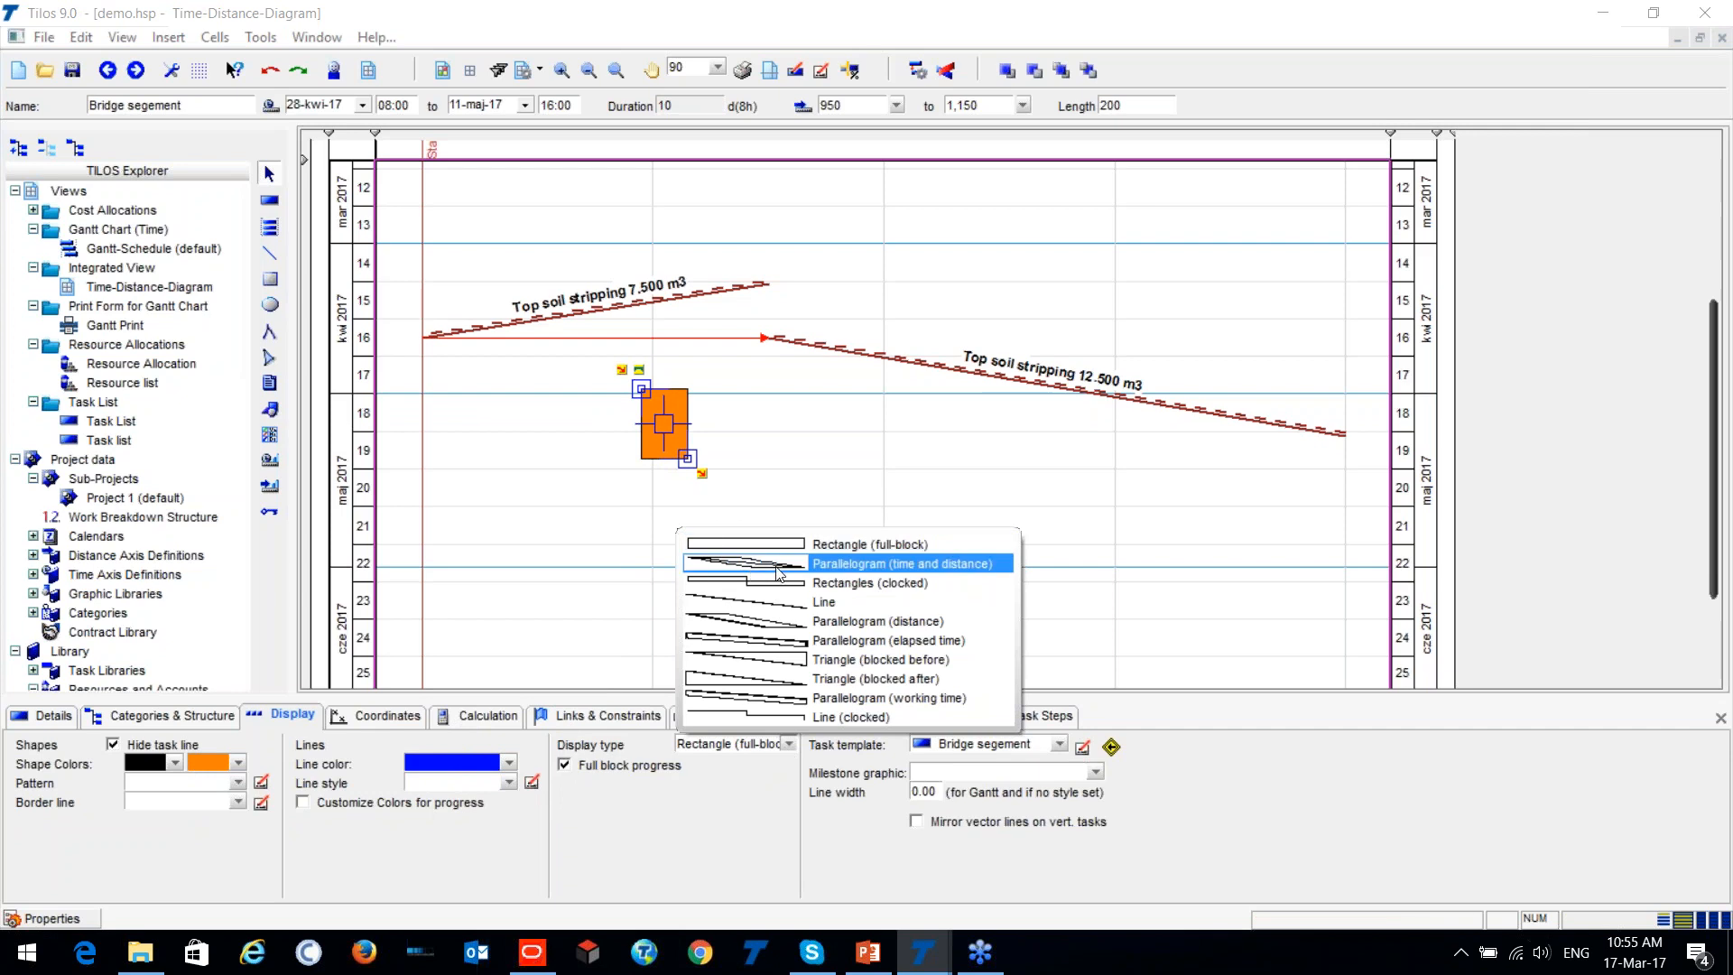
pyautogui.click(773, 661)
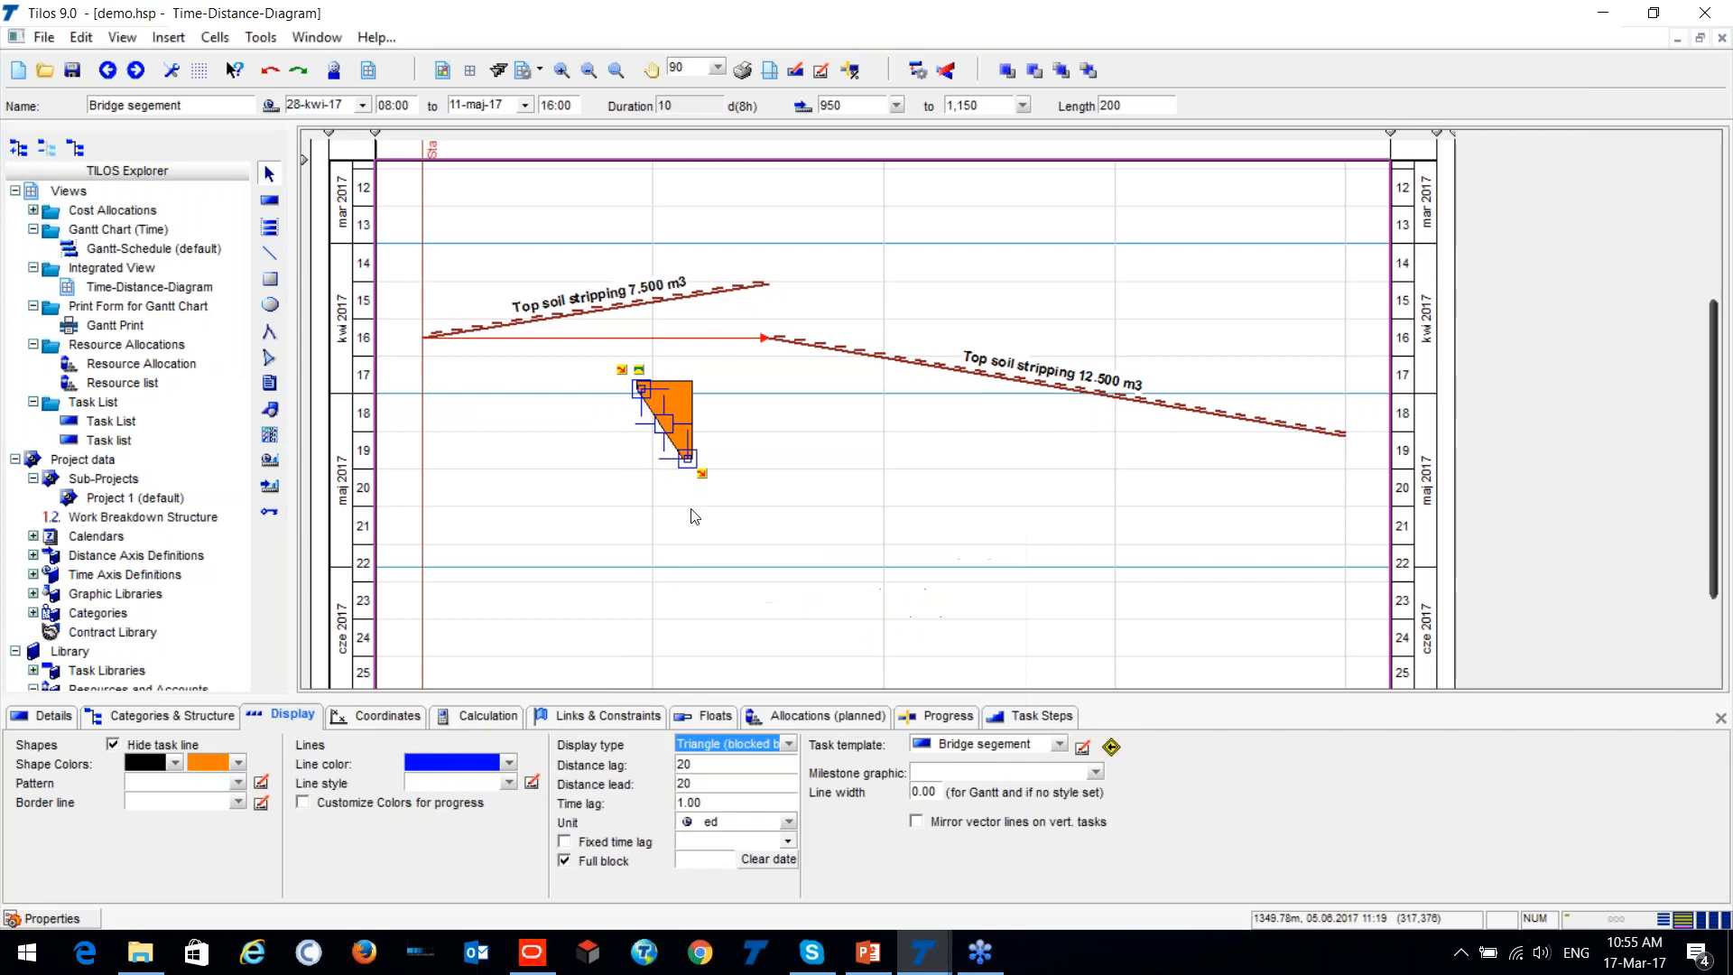
pyautogui.click(746, 479)
# Move the triangular bridge task slightly later and place a second one at 2,400 to 2,600 m, starting 09-maj-17.
pyautogui.click(688, 441)
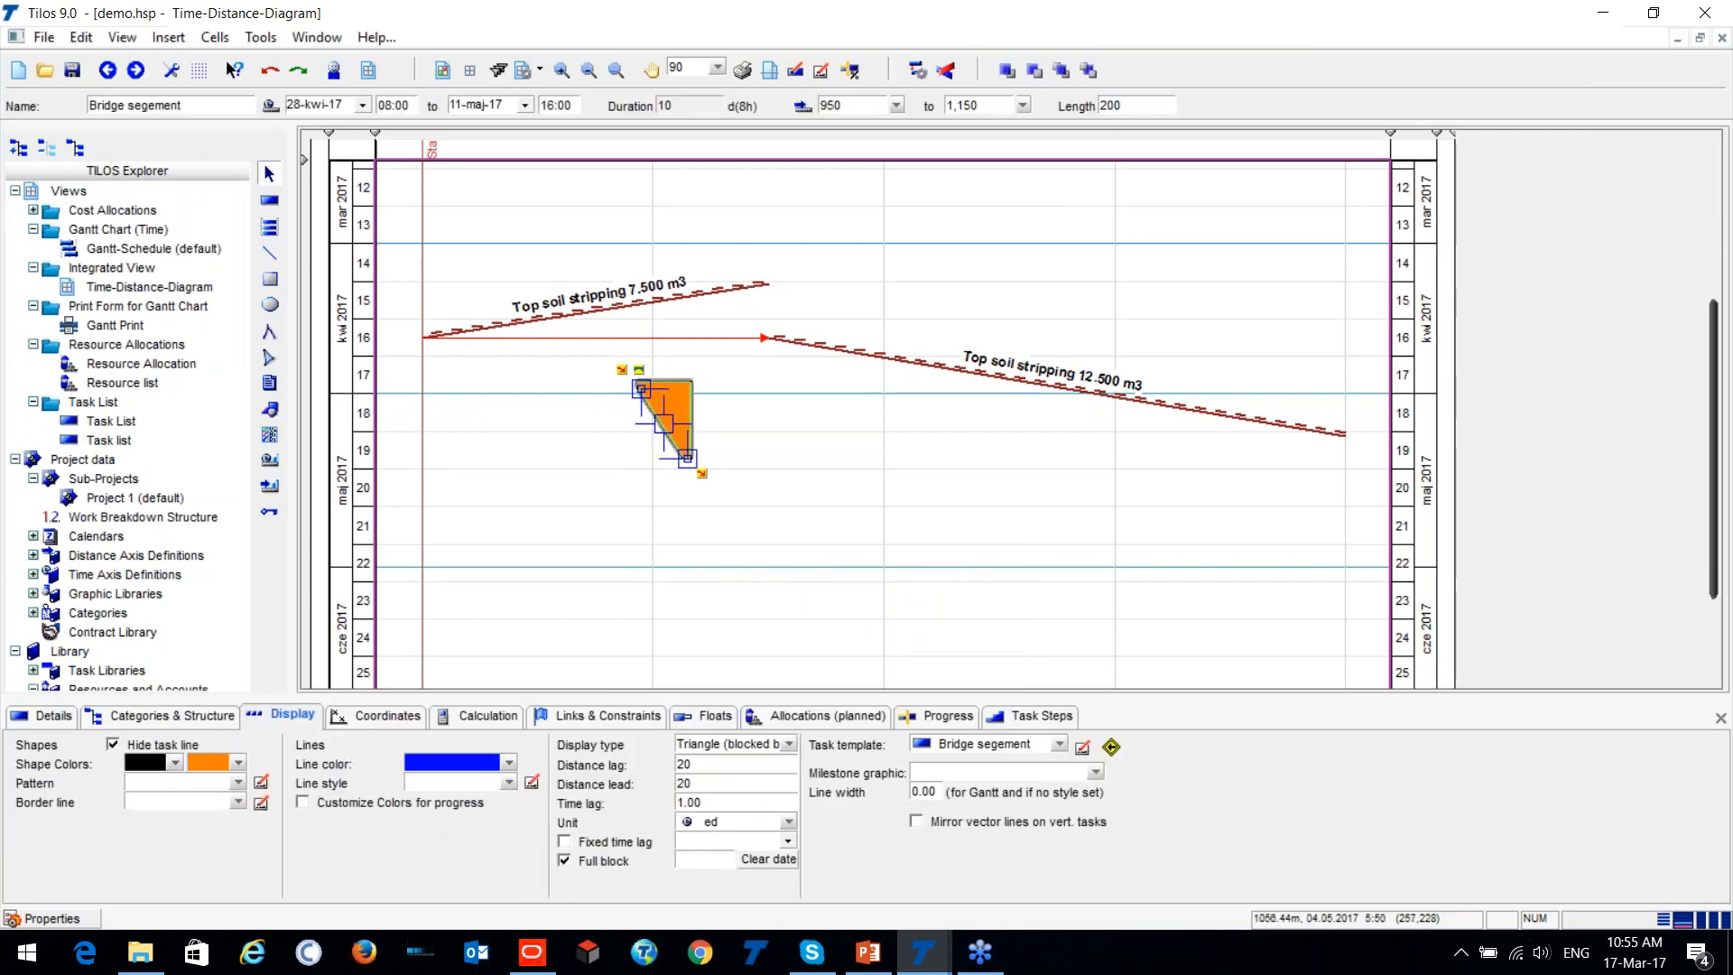
pyautogui.moveTo(672, 424); pyautogui.dragTo(1002, 474)
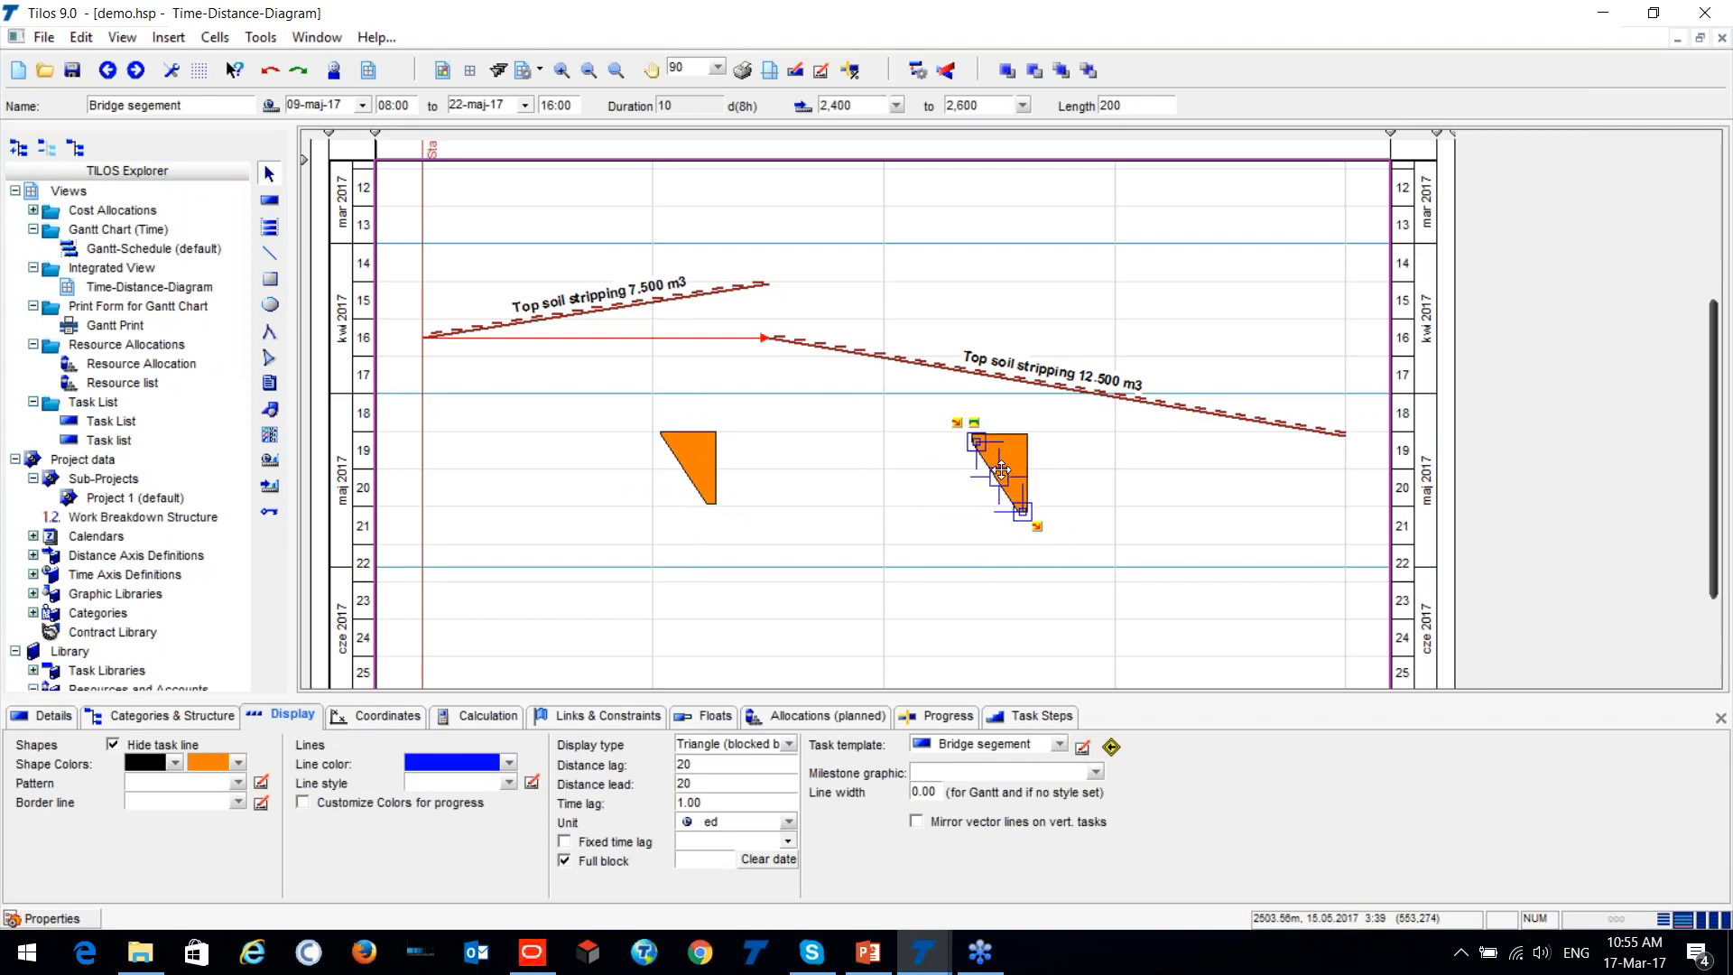
pyautogui.click(952, 491)
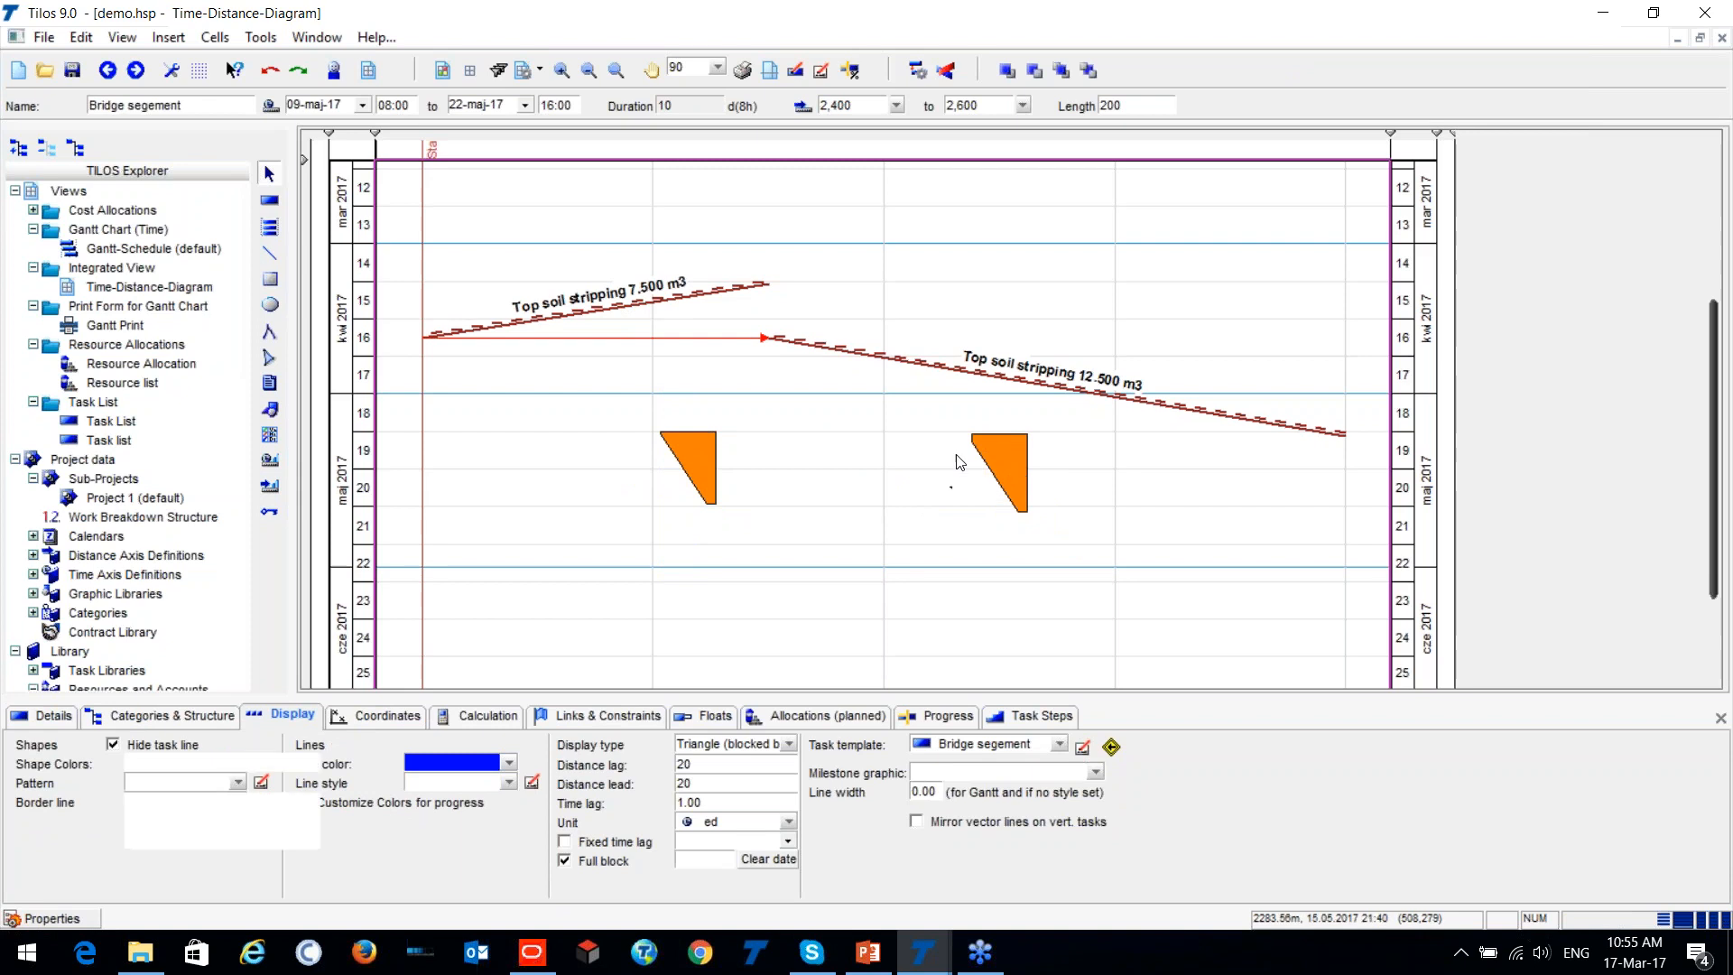
# Delete both triangular bridge tasks from the time-distance diagram.
pyautogui.click(996, 436)
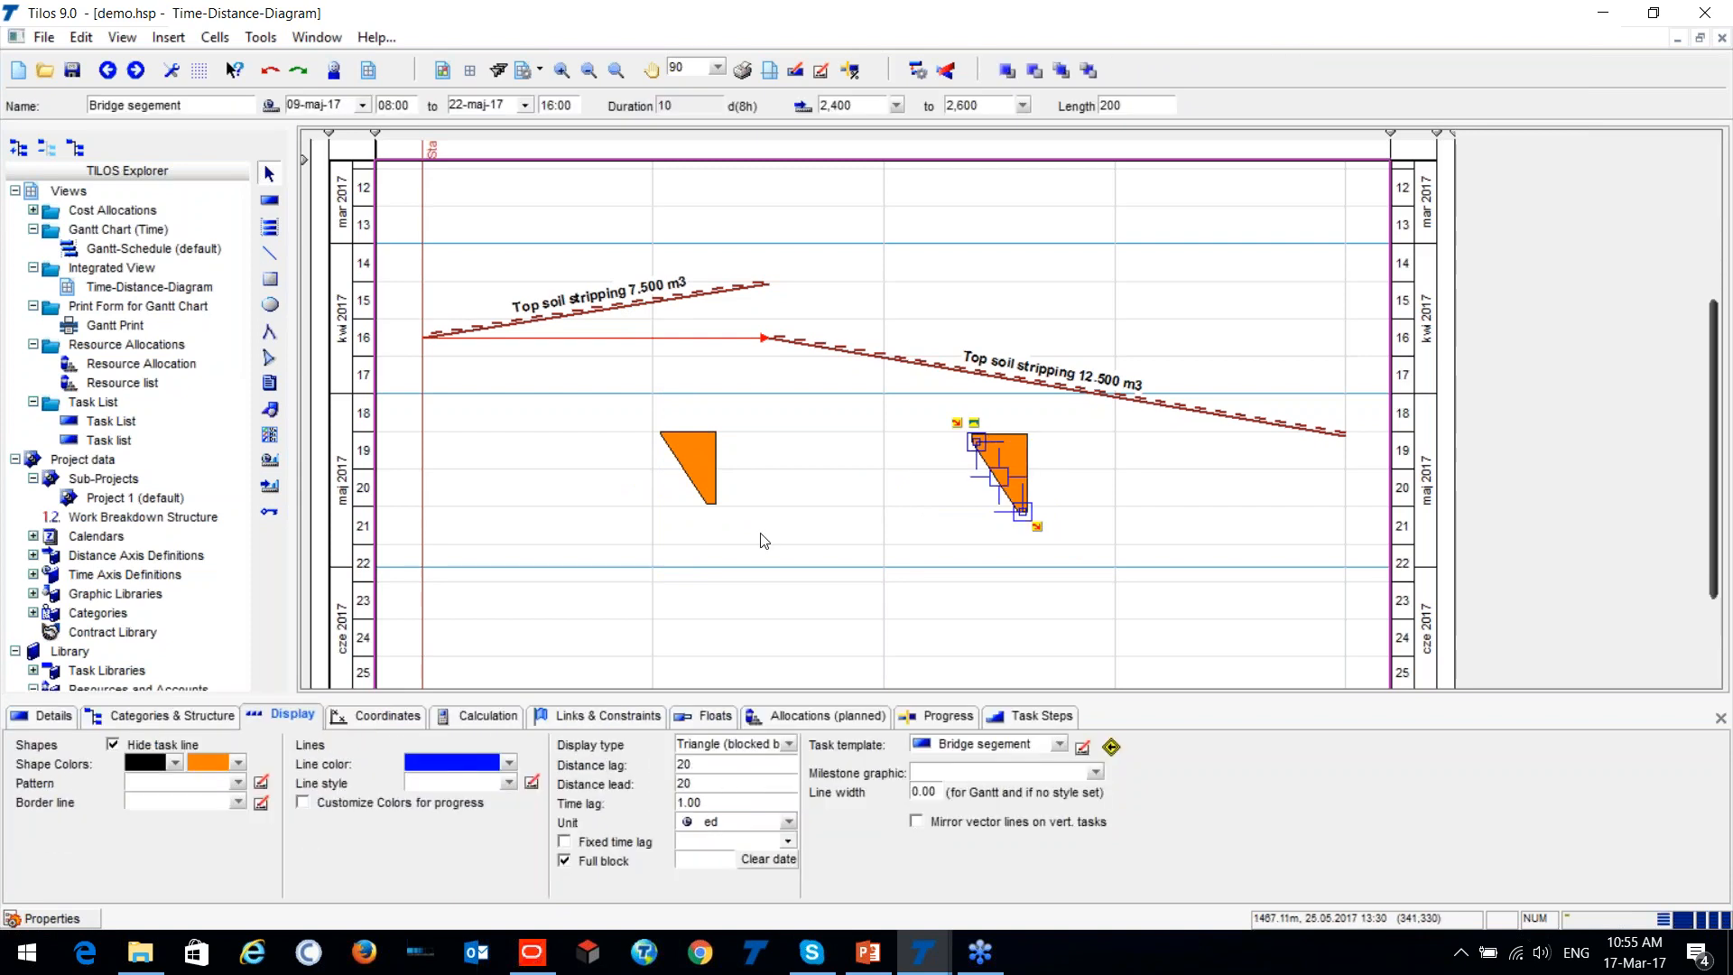
pyautogui.press('Delete')
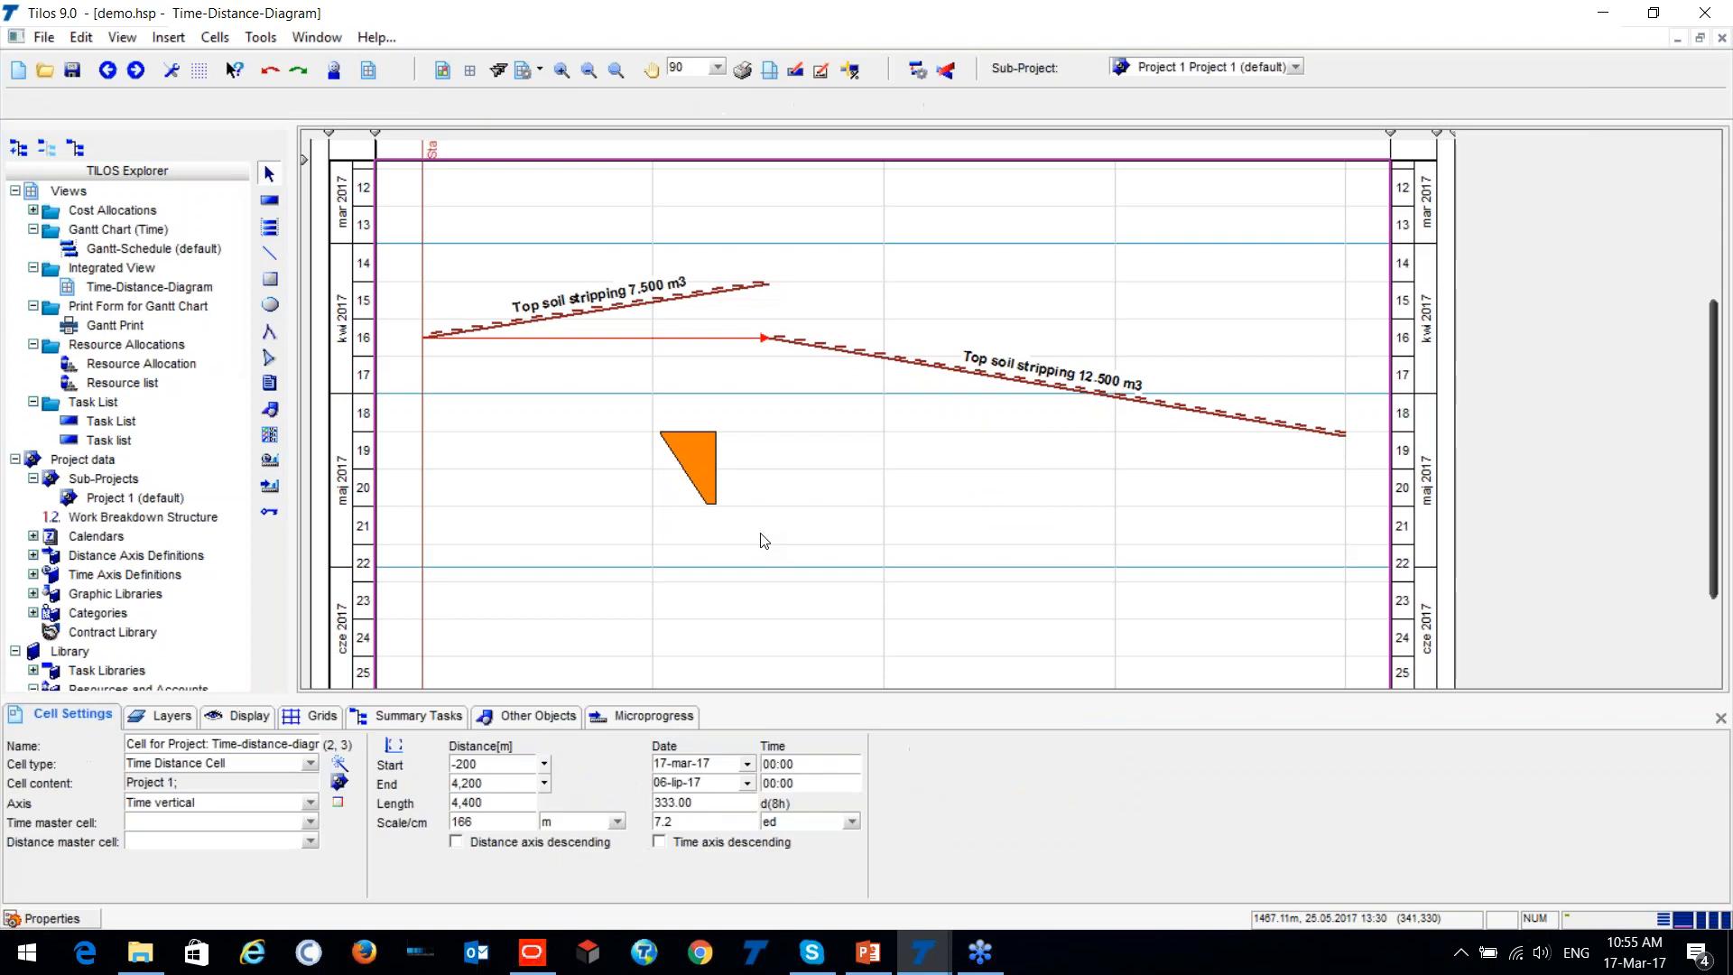
pyautogui.click(688, 449)
pyautogui.press('Delete')
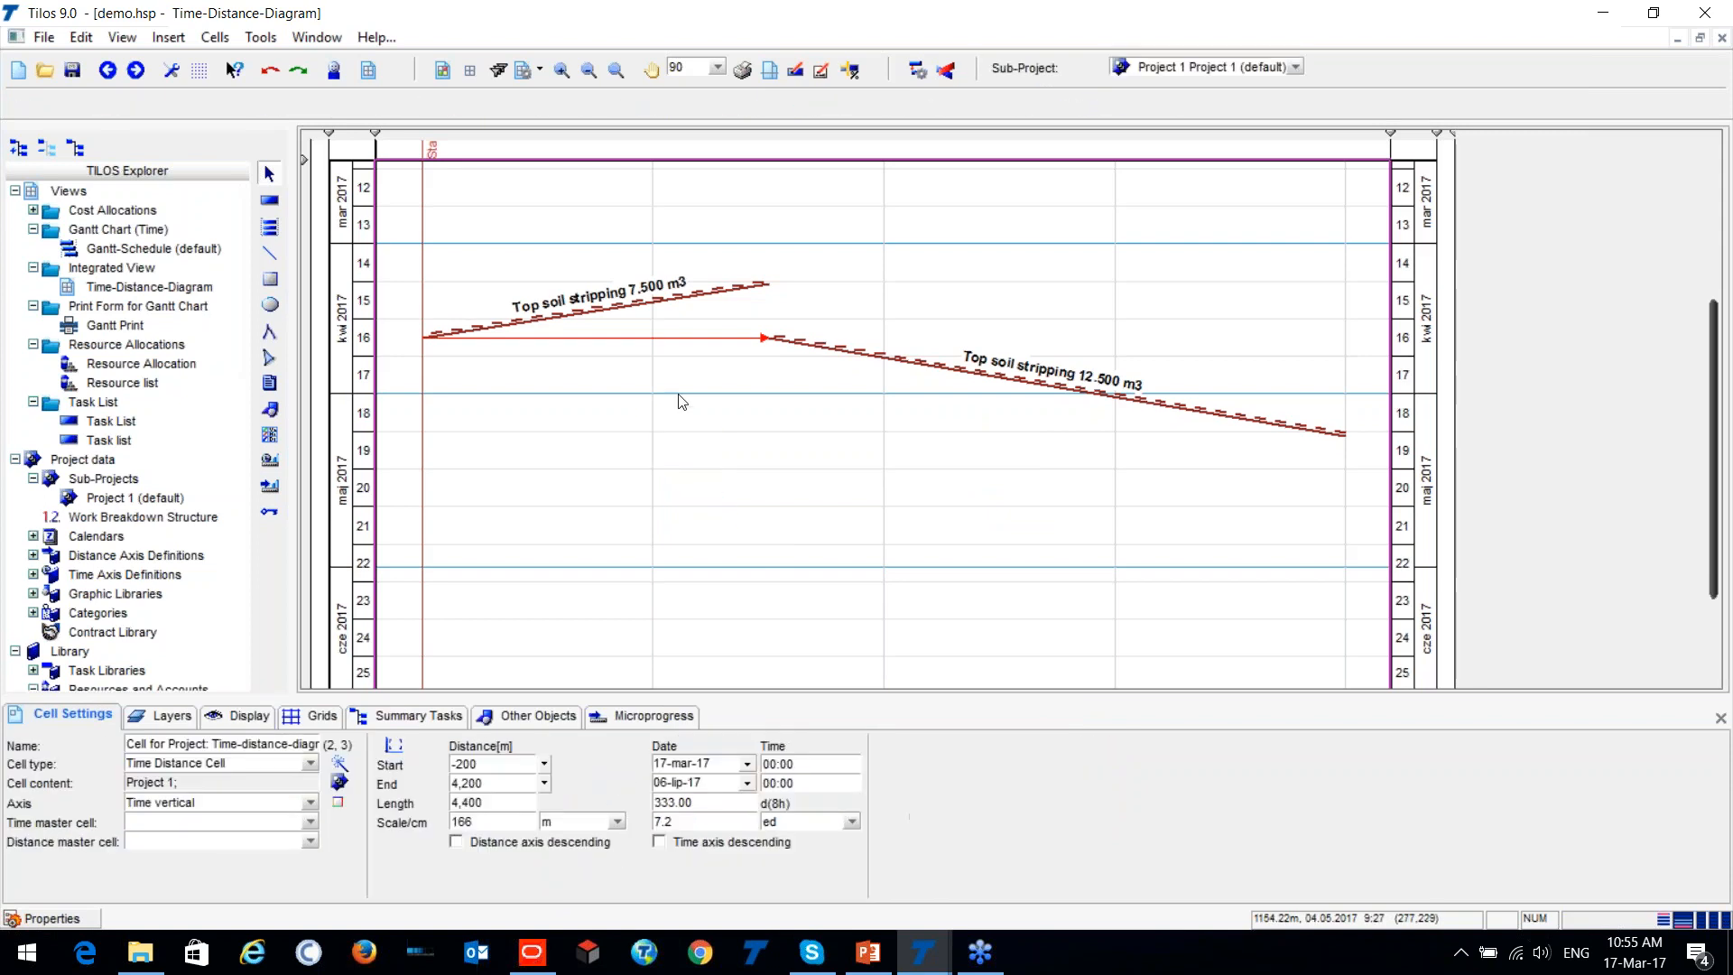
pyautogui.scroll(2, 682, 402)
pyautogui.scroll(2, 738, 370)
pyautogui.scroll(1, 750, 336)
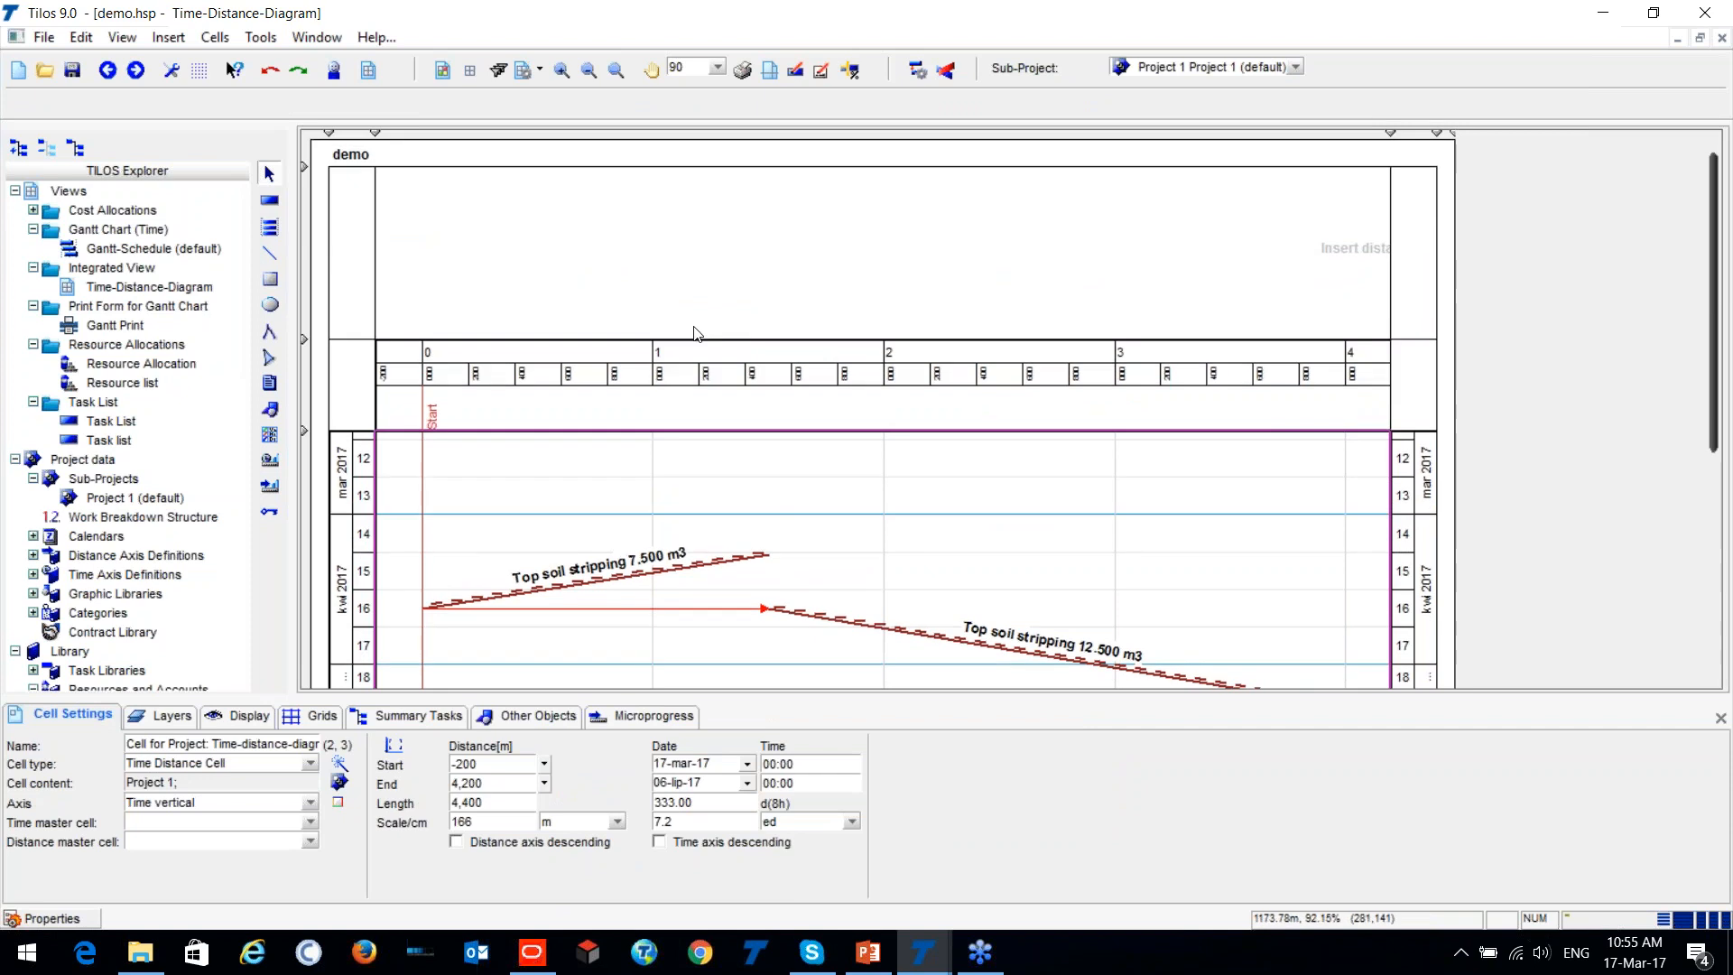
pyautogui.scroll(-3, 704, 325)
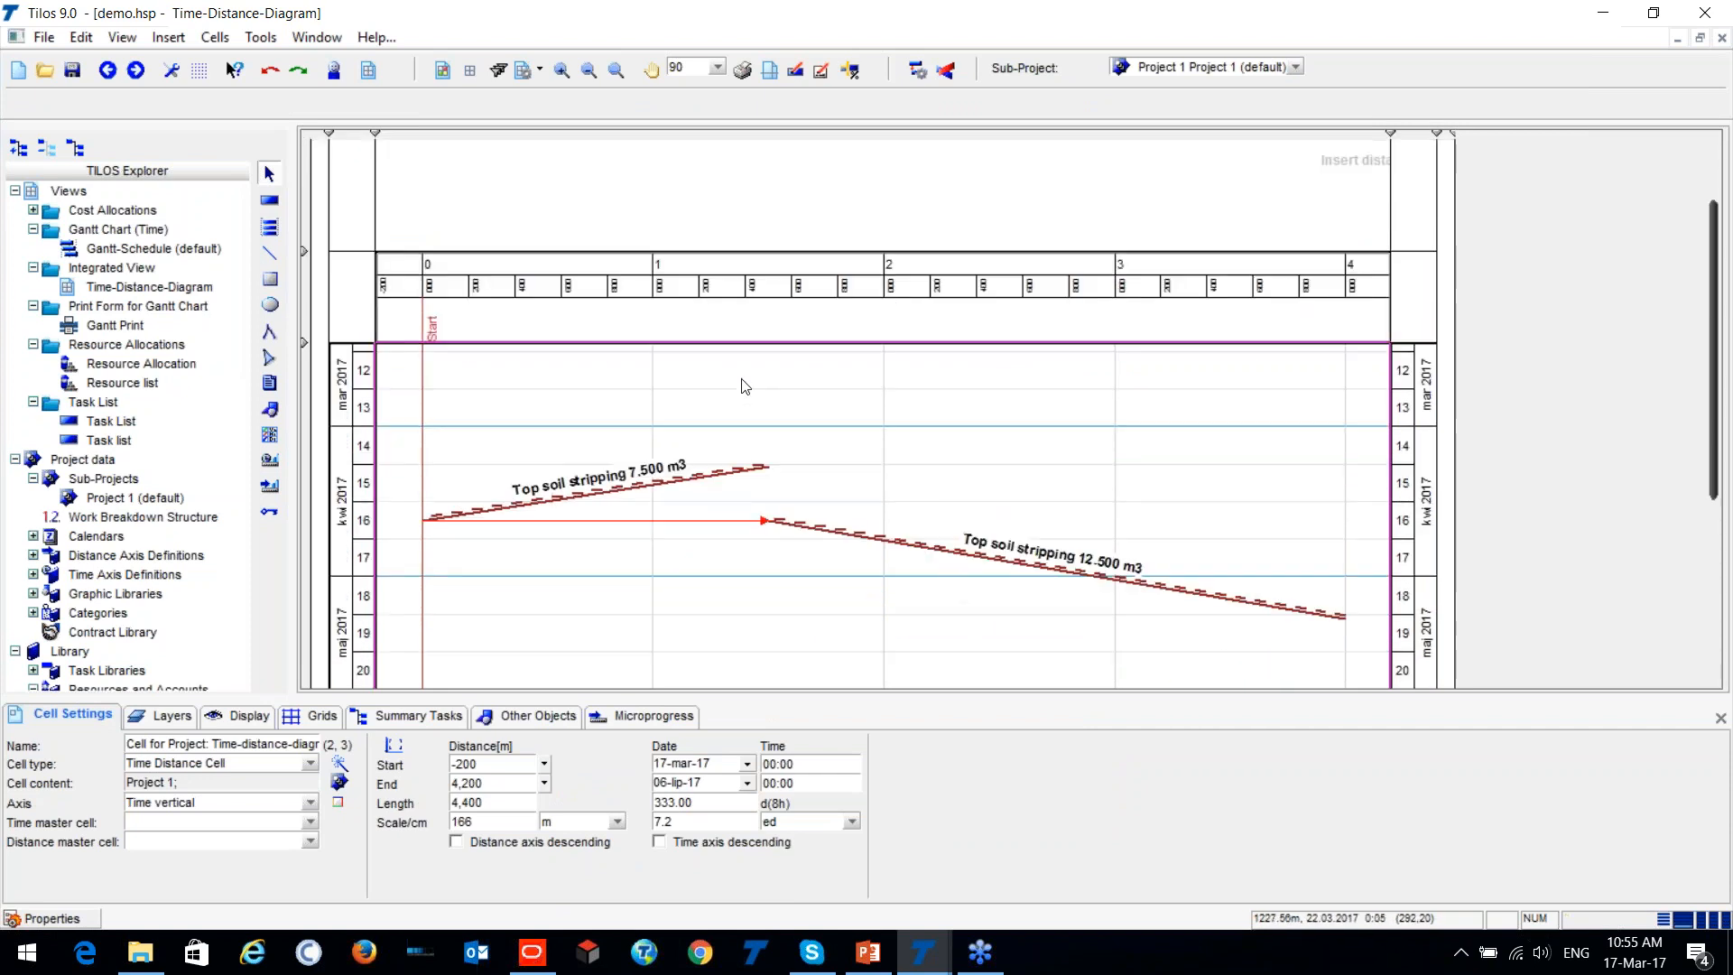
# Switch to the Linear project - With data window and examine its time-distance plan, elevation profile and cut and fill histogram along the route.
pyautogui.moveTo(925, 960)
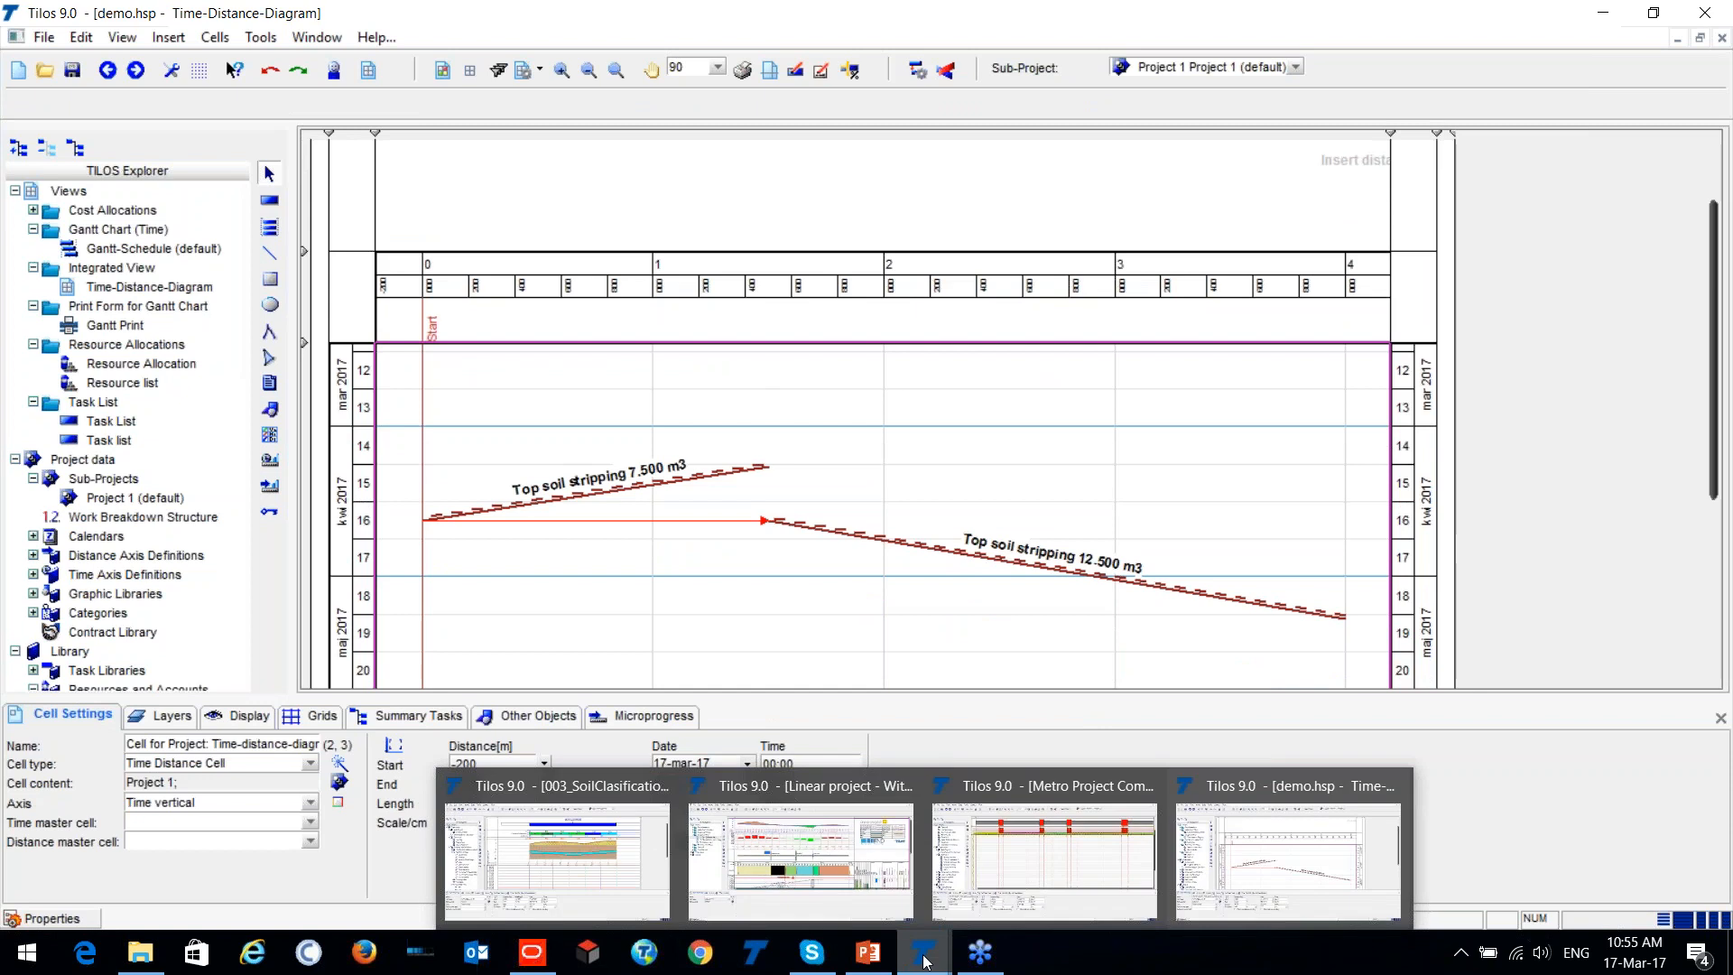
pyautogui.click(823, 865)
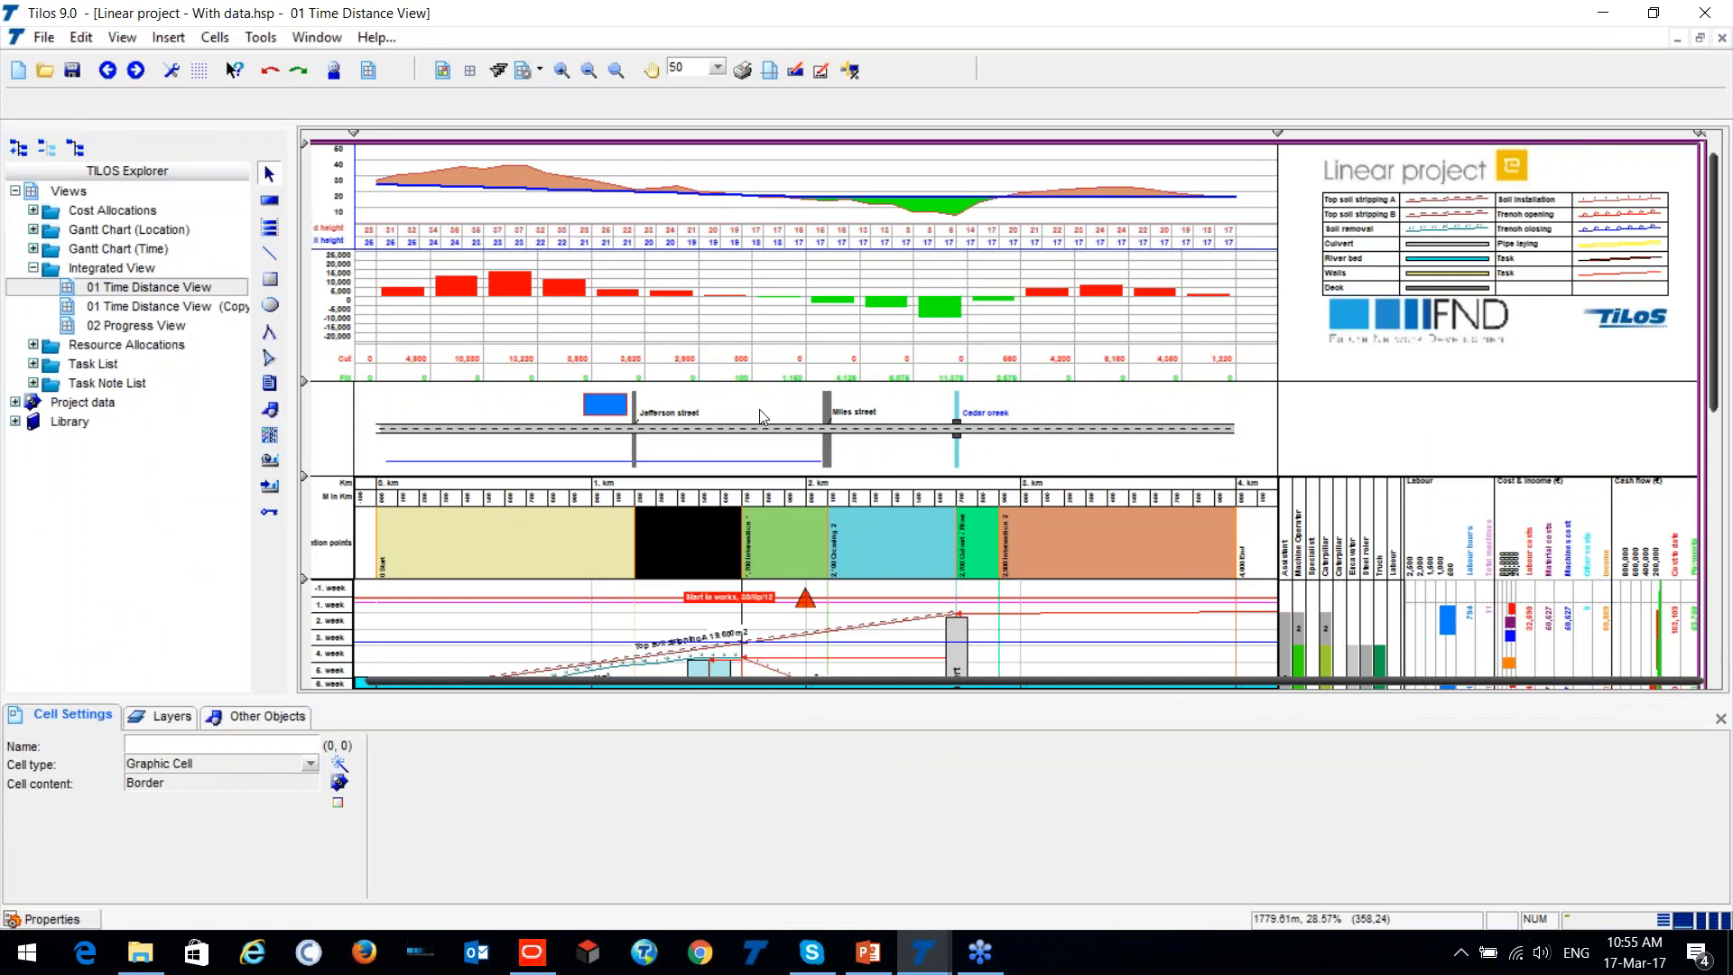
pyautogui.scroll(-2, 759, 412)
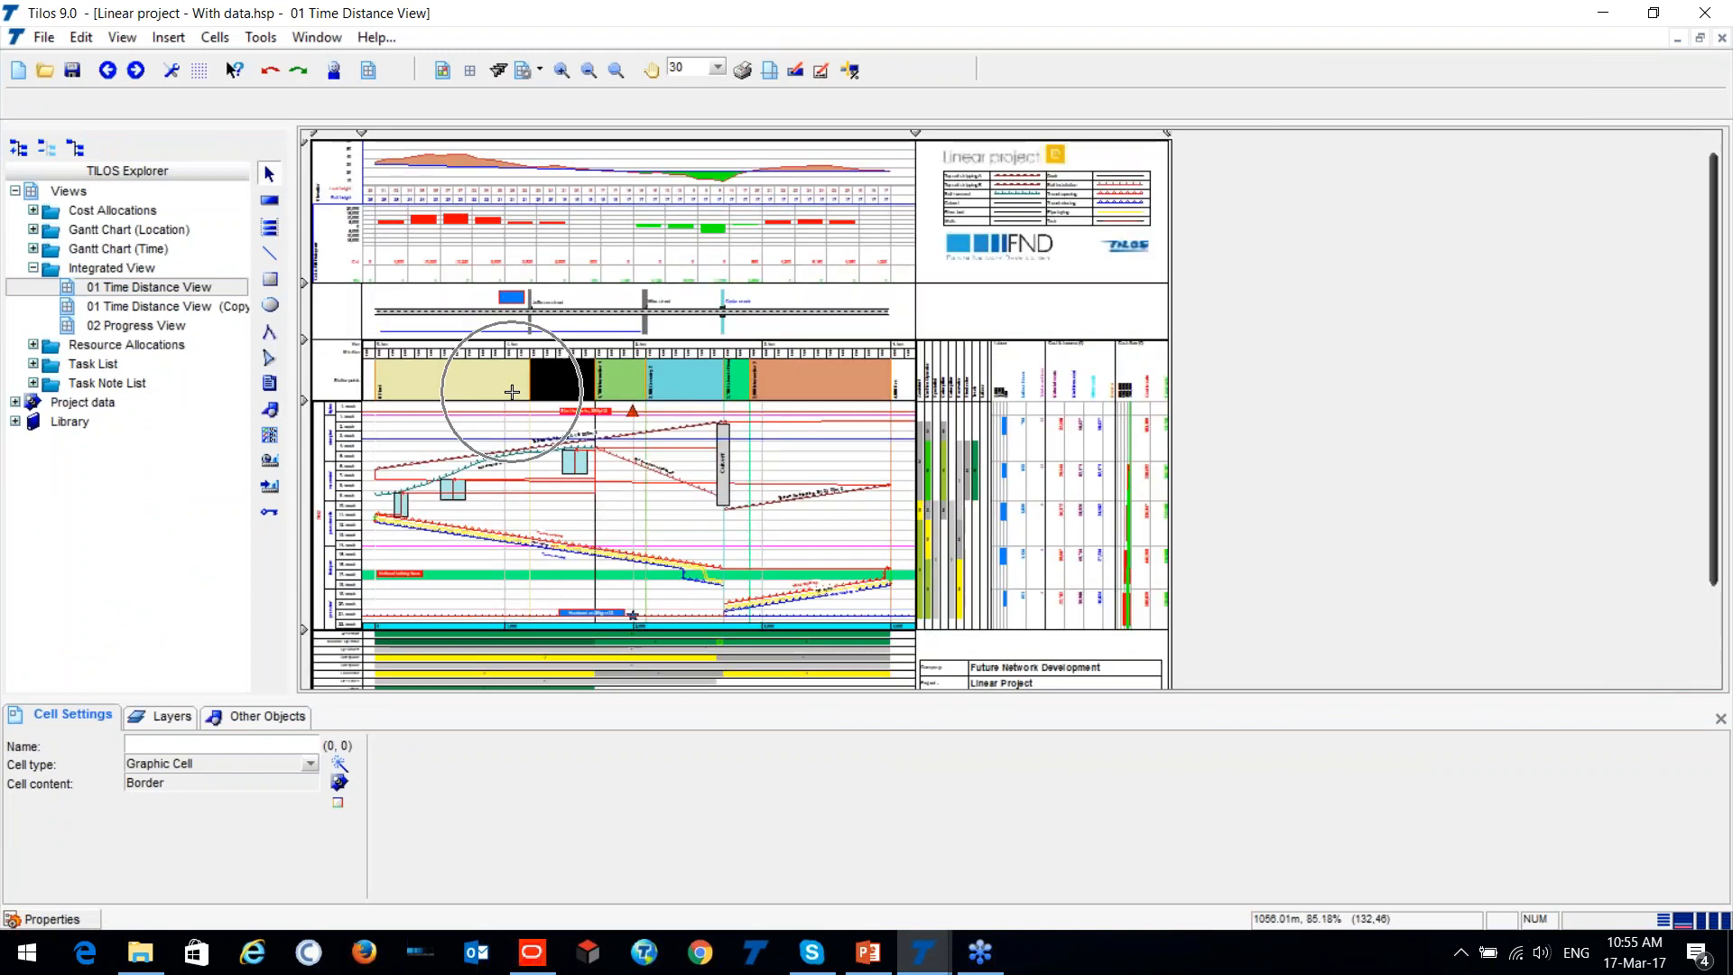
pyautogui.scroll(-1, 512, 390)
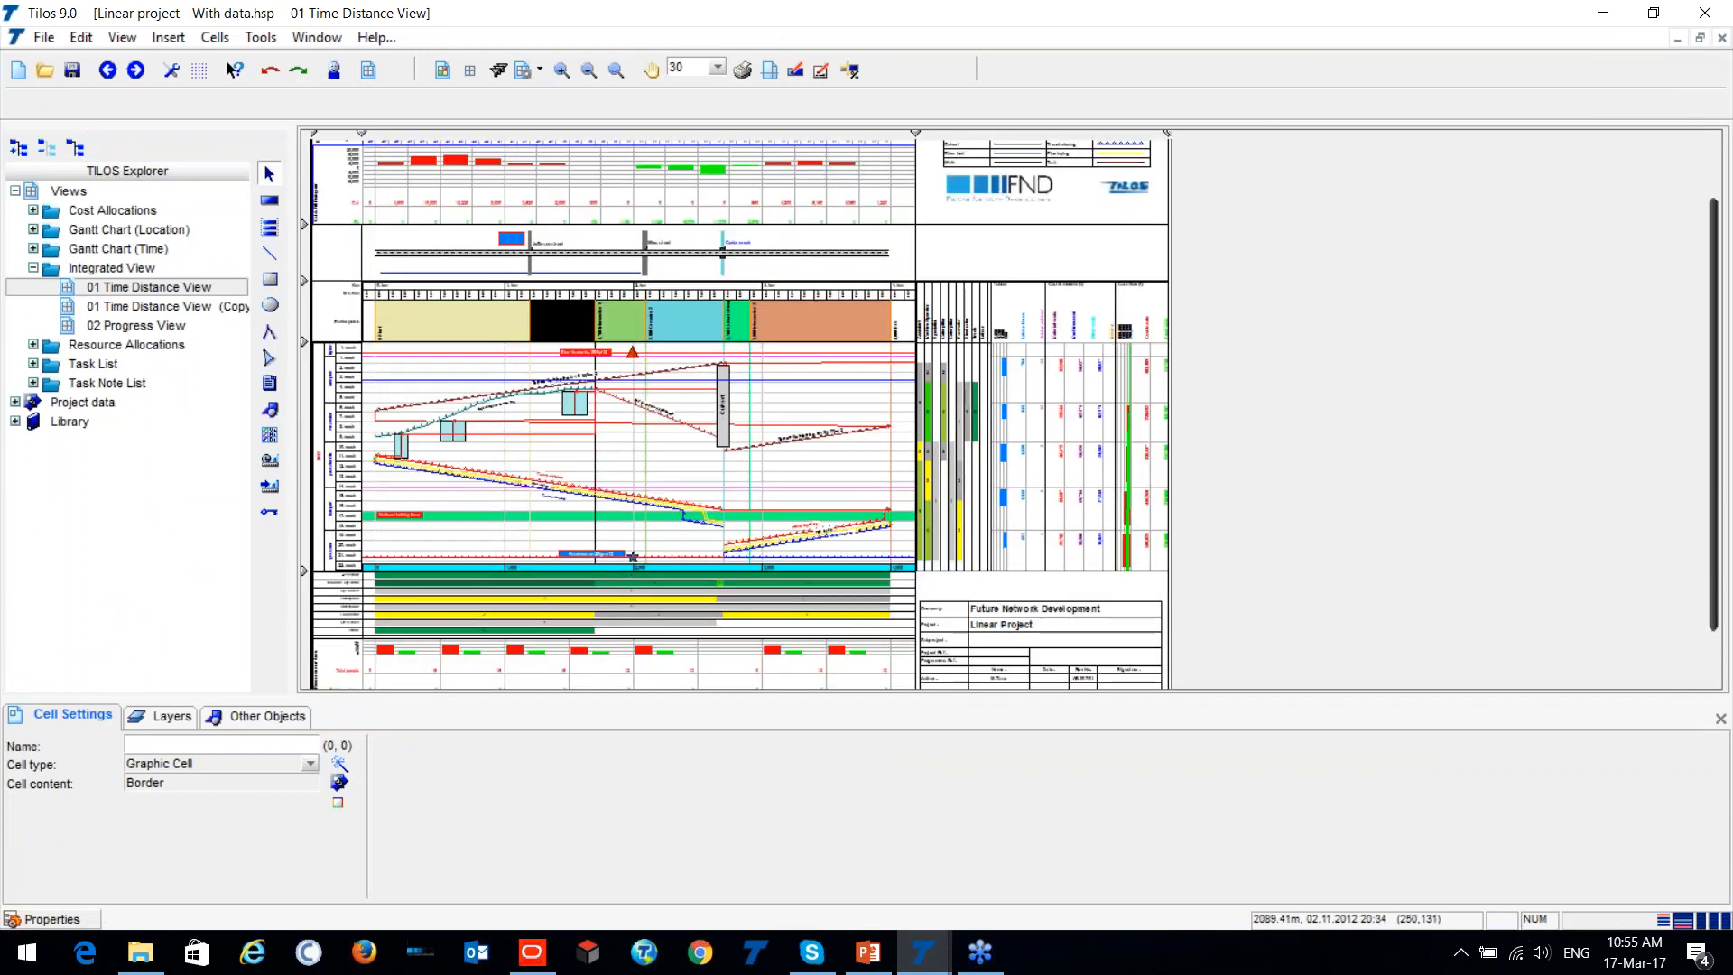
pyautogui.scroll(1, 497, 418)
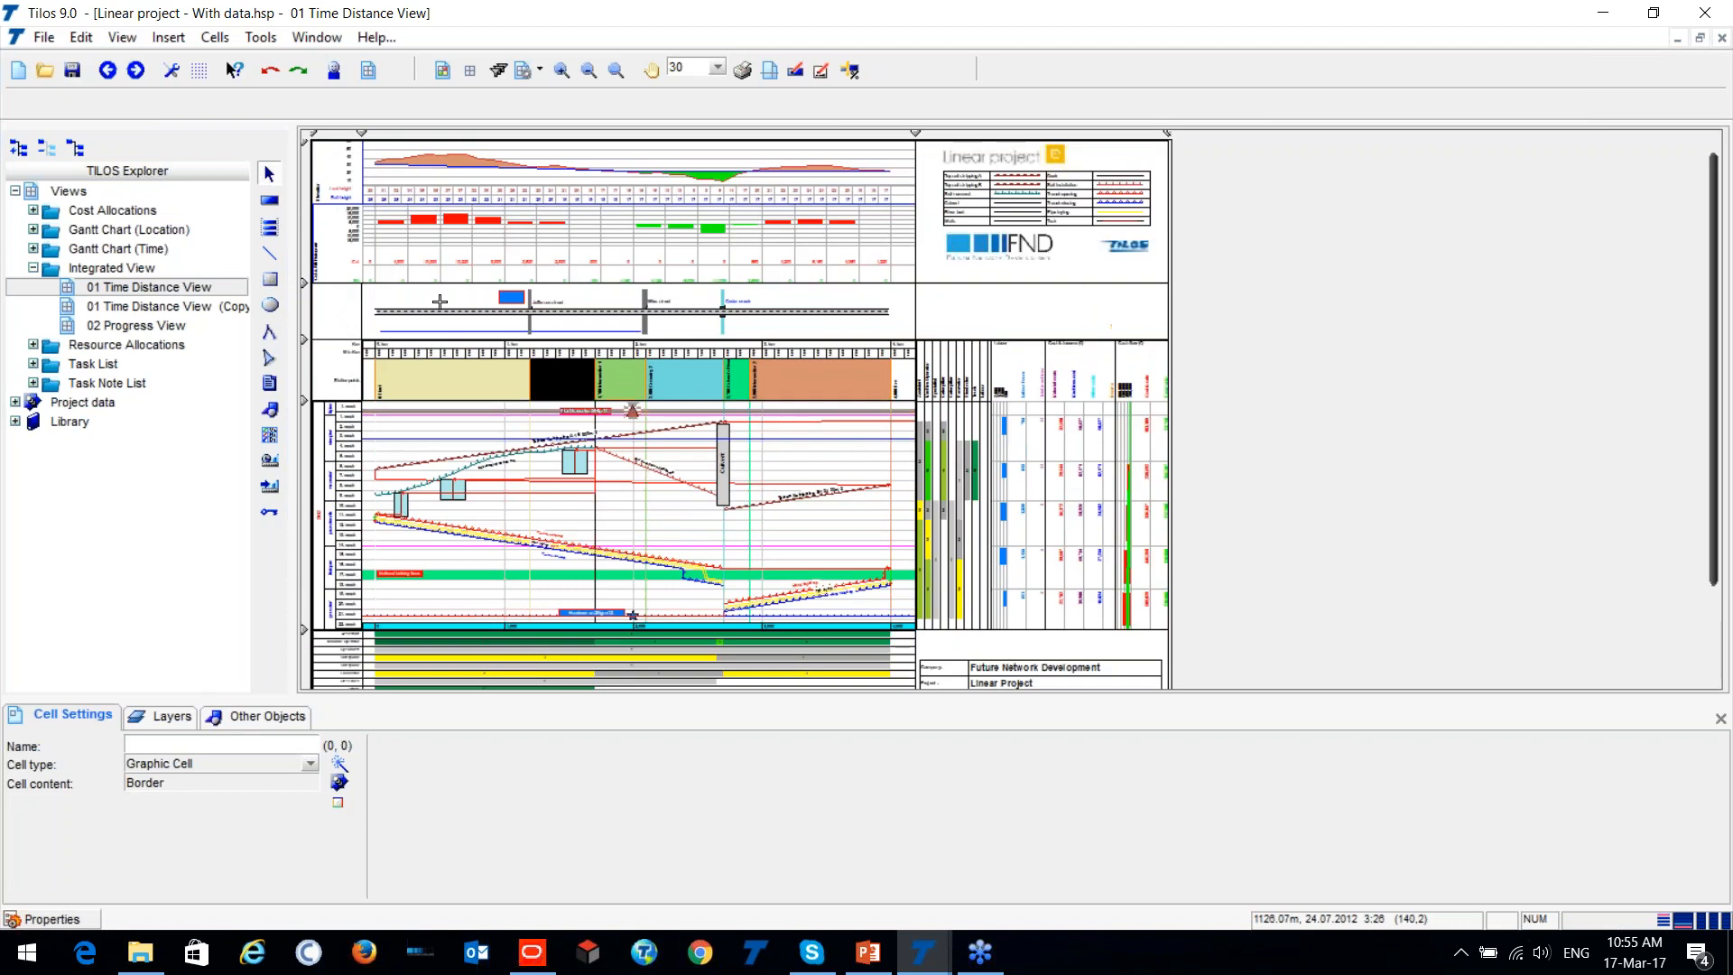
pyautogui.scroll(6, 330, 160)
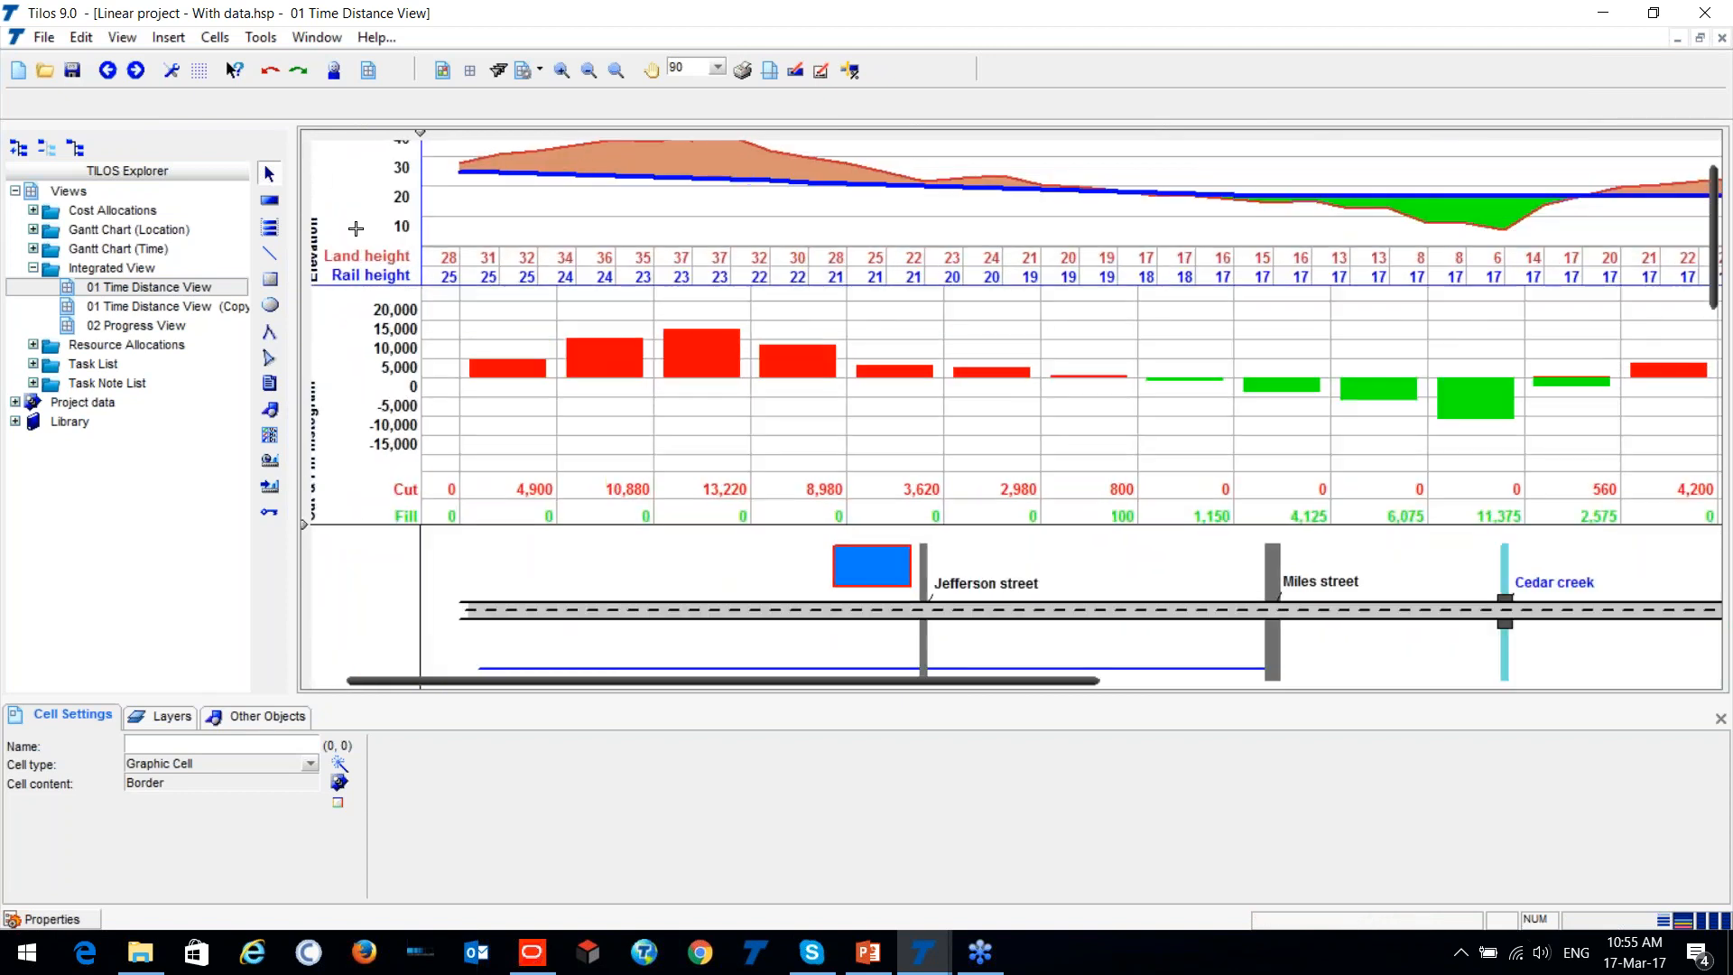
pyautogui.moveTo(679, 683); pyautogui.dragTo(657, 684)
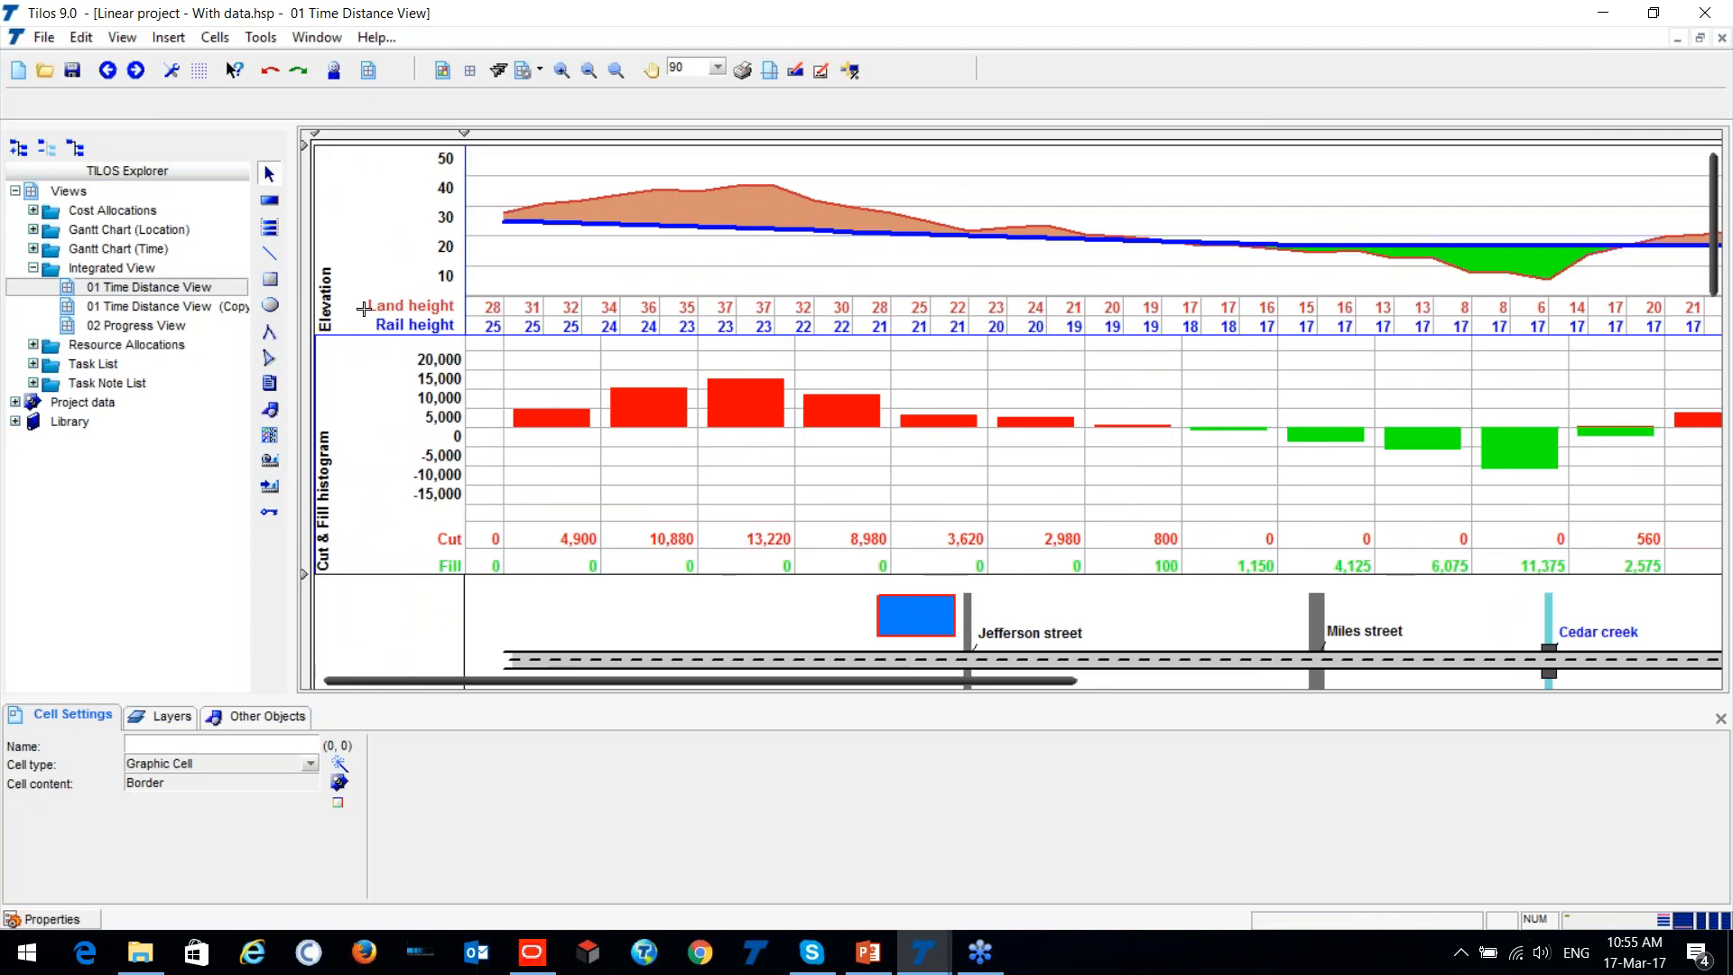
pyautogui.press('ctrl')
pyautogui.moveTo(836, 680); pyautogui.dragTo(1131, 678)
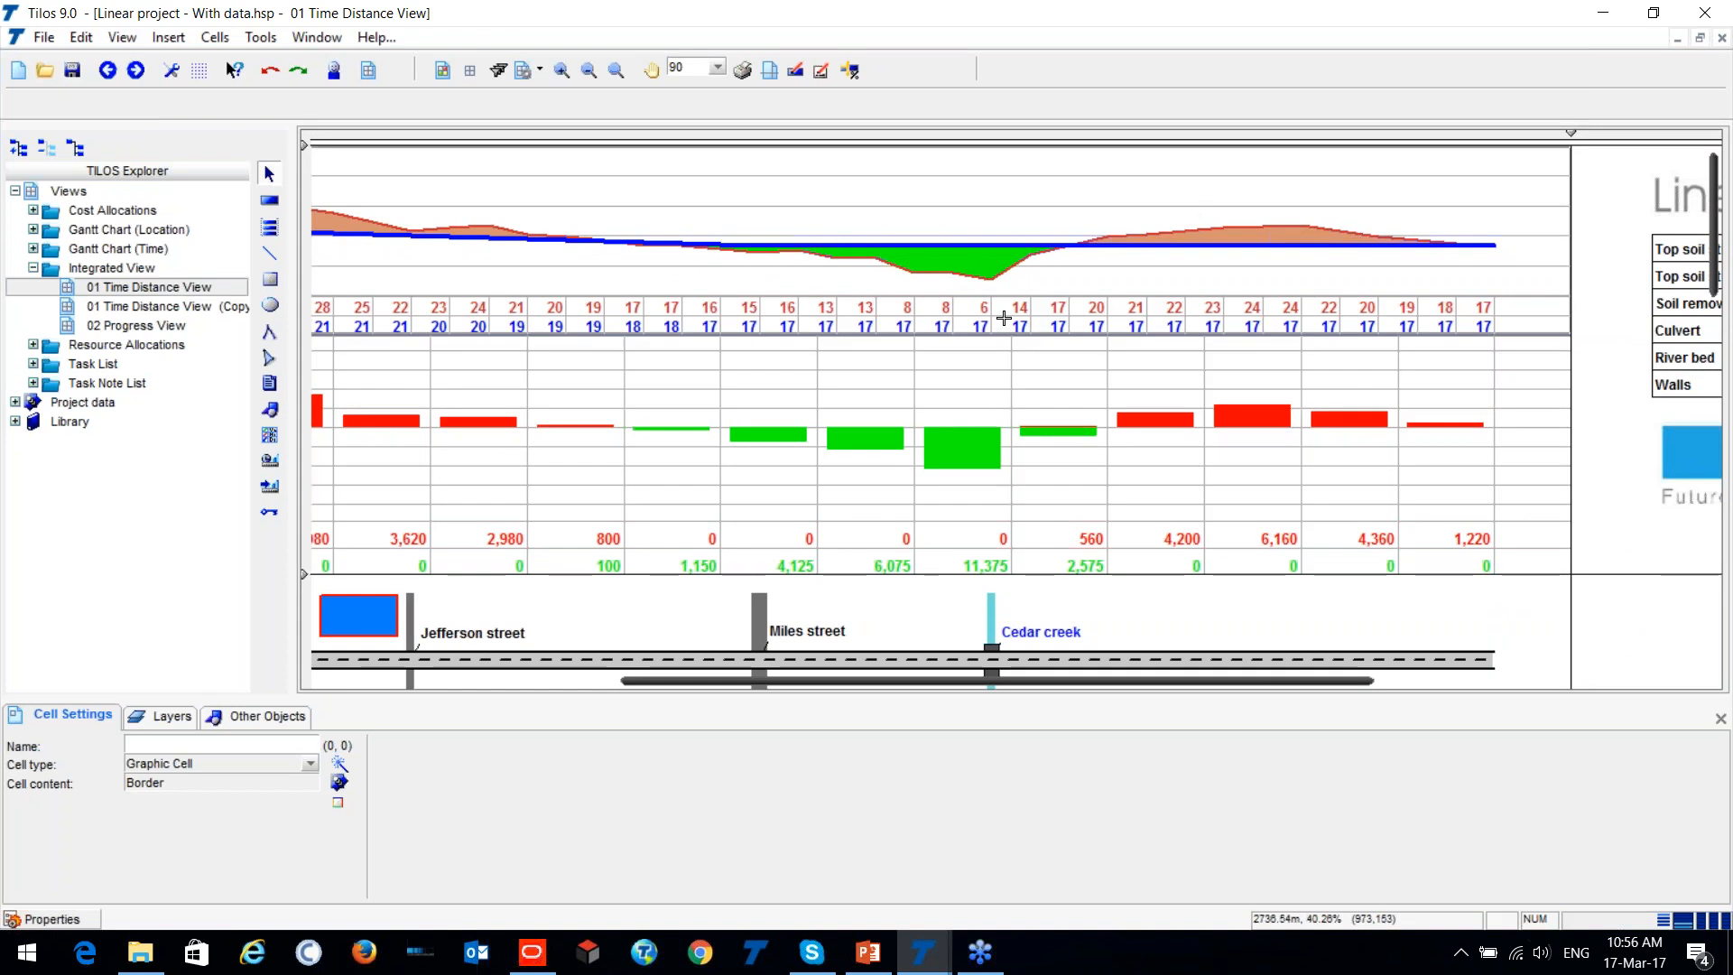
pyautogui.moveTo(970, 681); pyautogui.dragTo(613, 681)
# Examine the land and rail heights in the elevation chart and the cut and fill quantities along the whole route.
pyautogui.click(584, 277)
pyautogui.rightClick(593, 252)
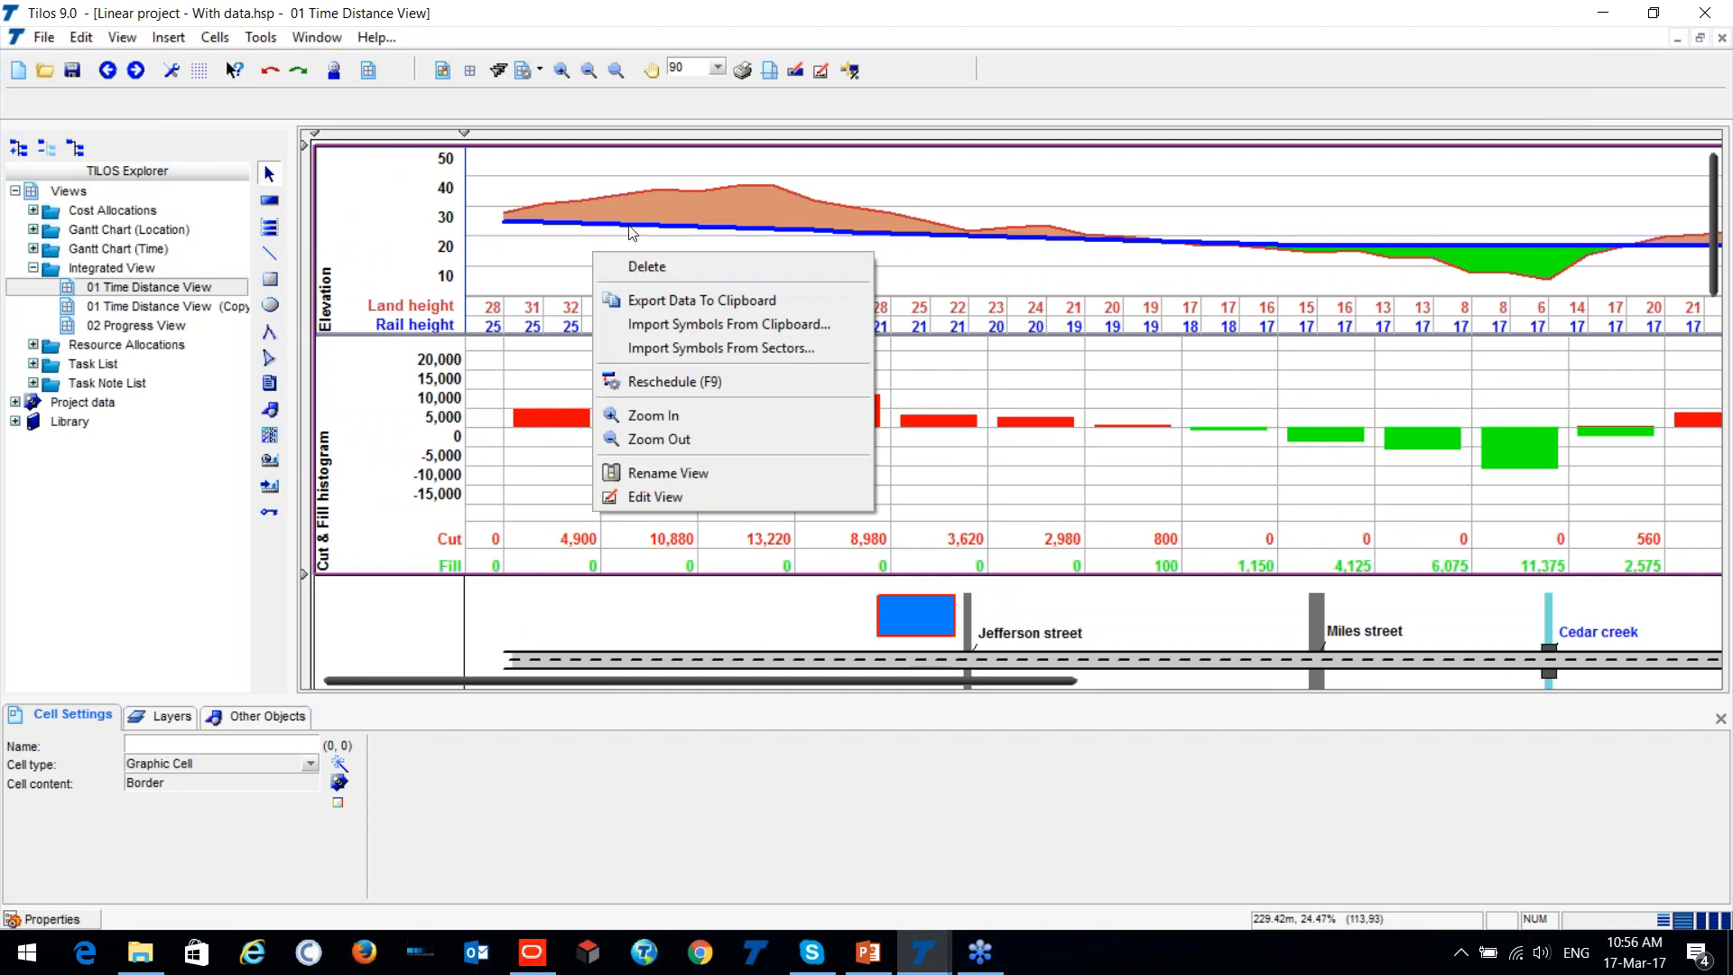
pyautogui.click(598, 244)
pyautogui.scroll(-2, 485, 417)
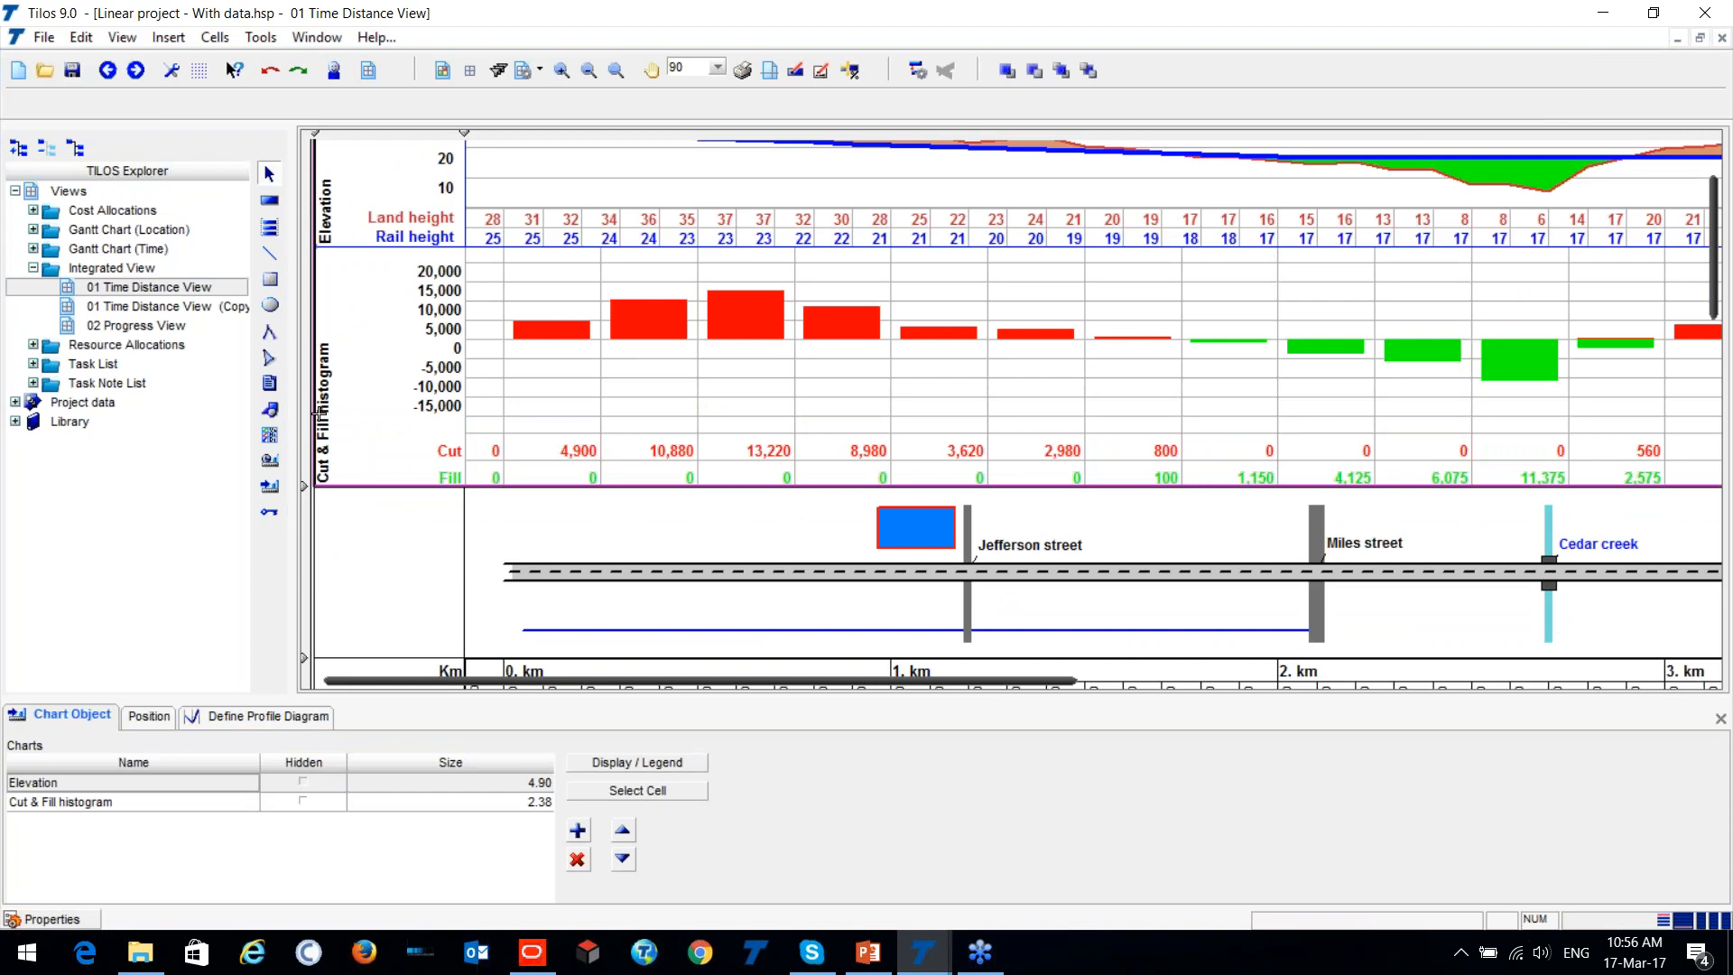
pyautogui.click(581, 464)
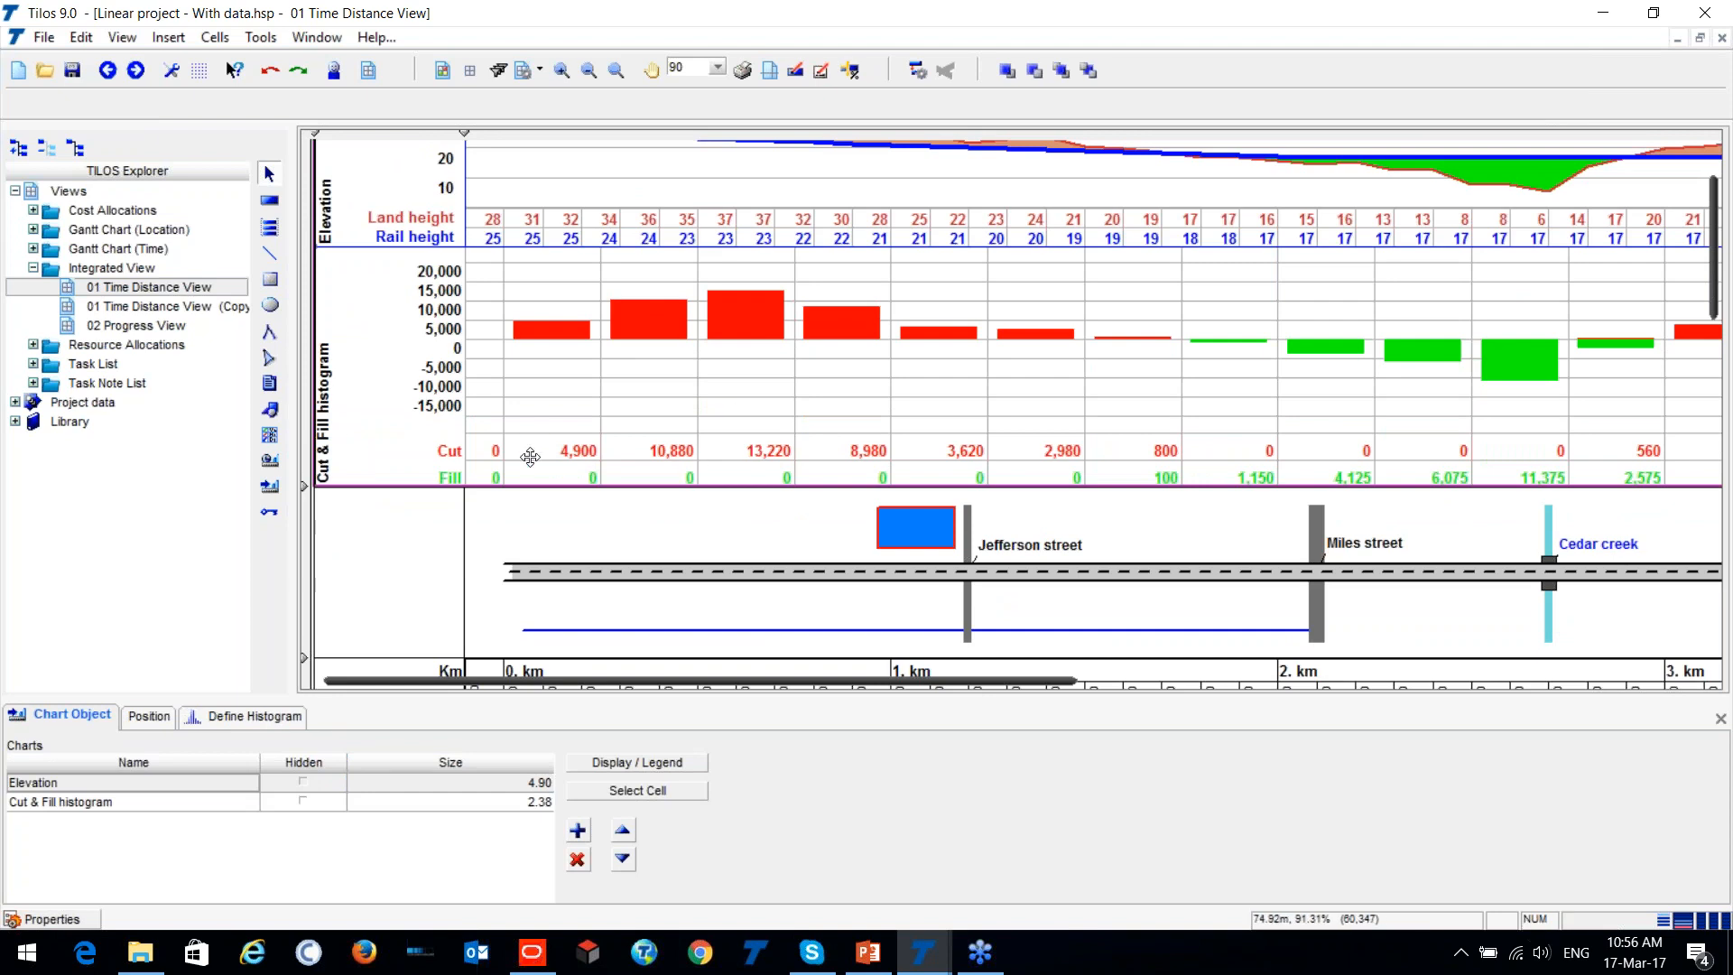
pyautogui.scroll(-3, 579, 477)
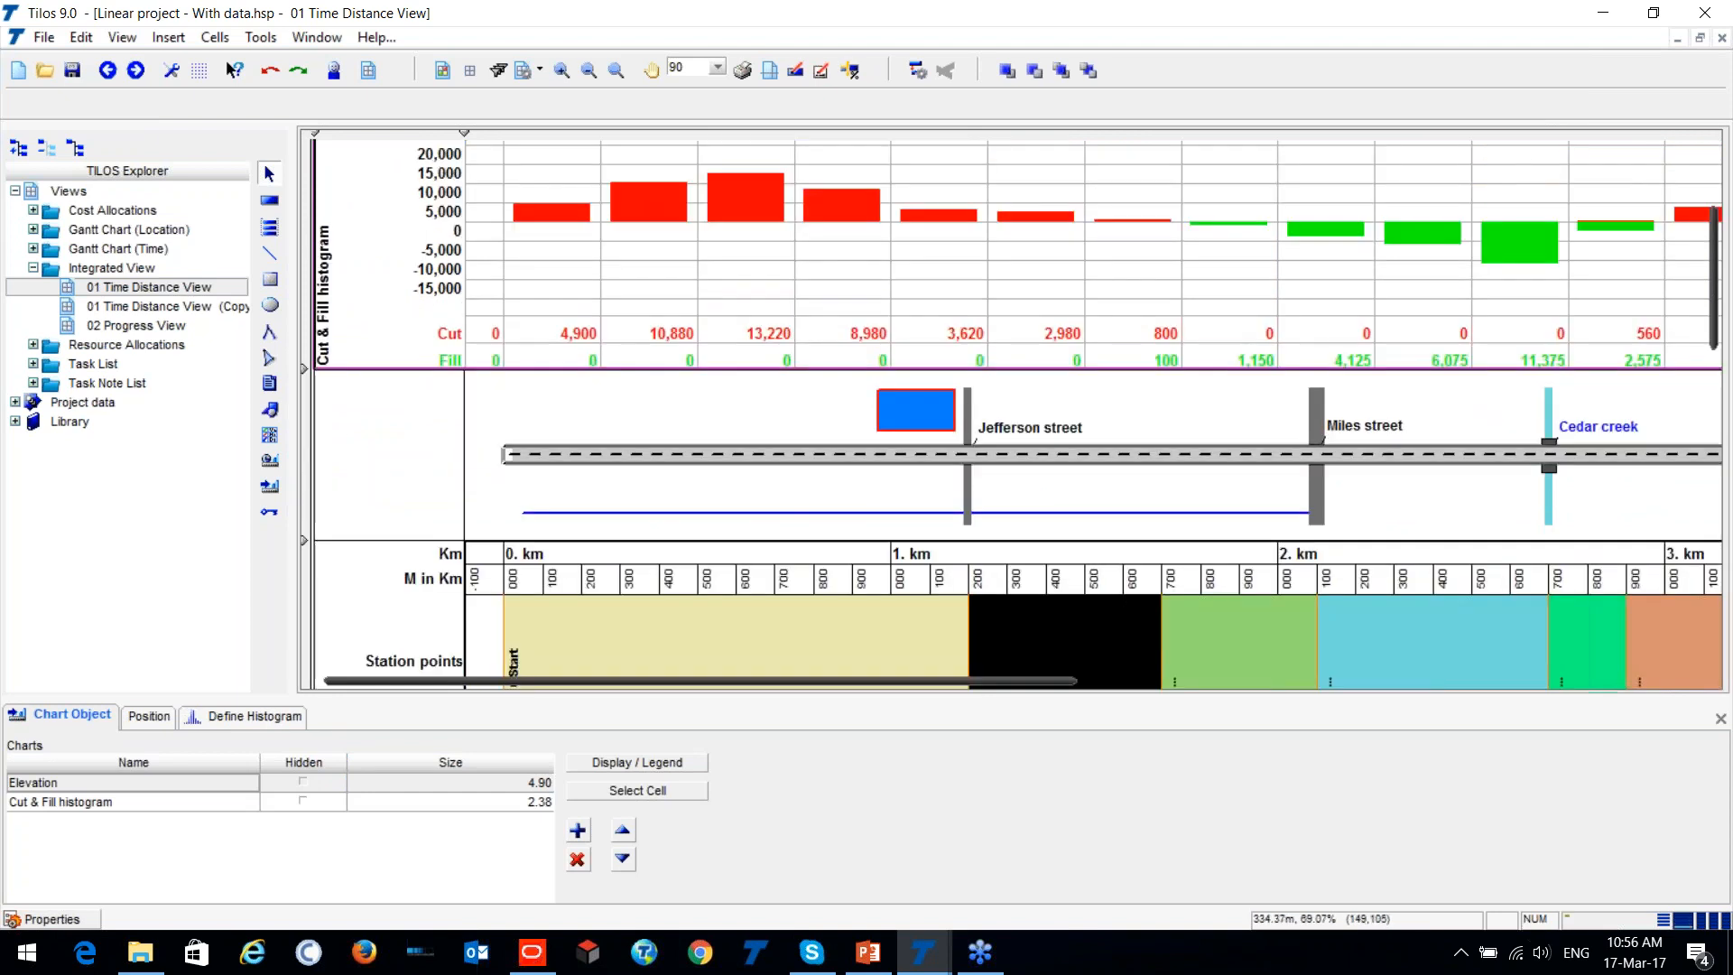
pyautogui.scroll(3, 546, 330)
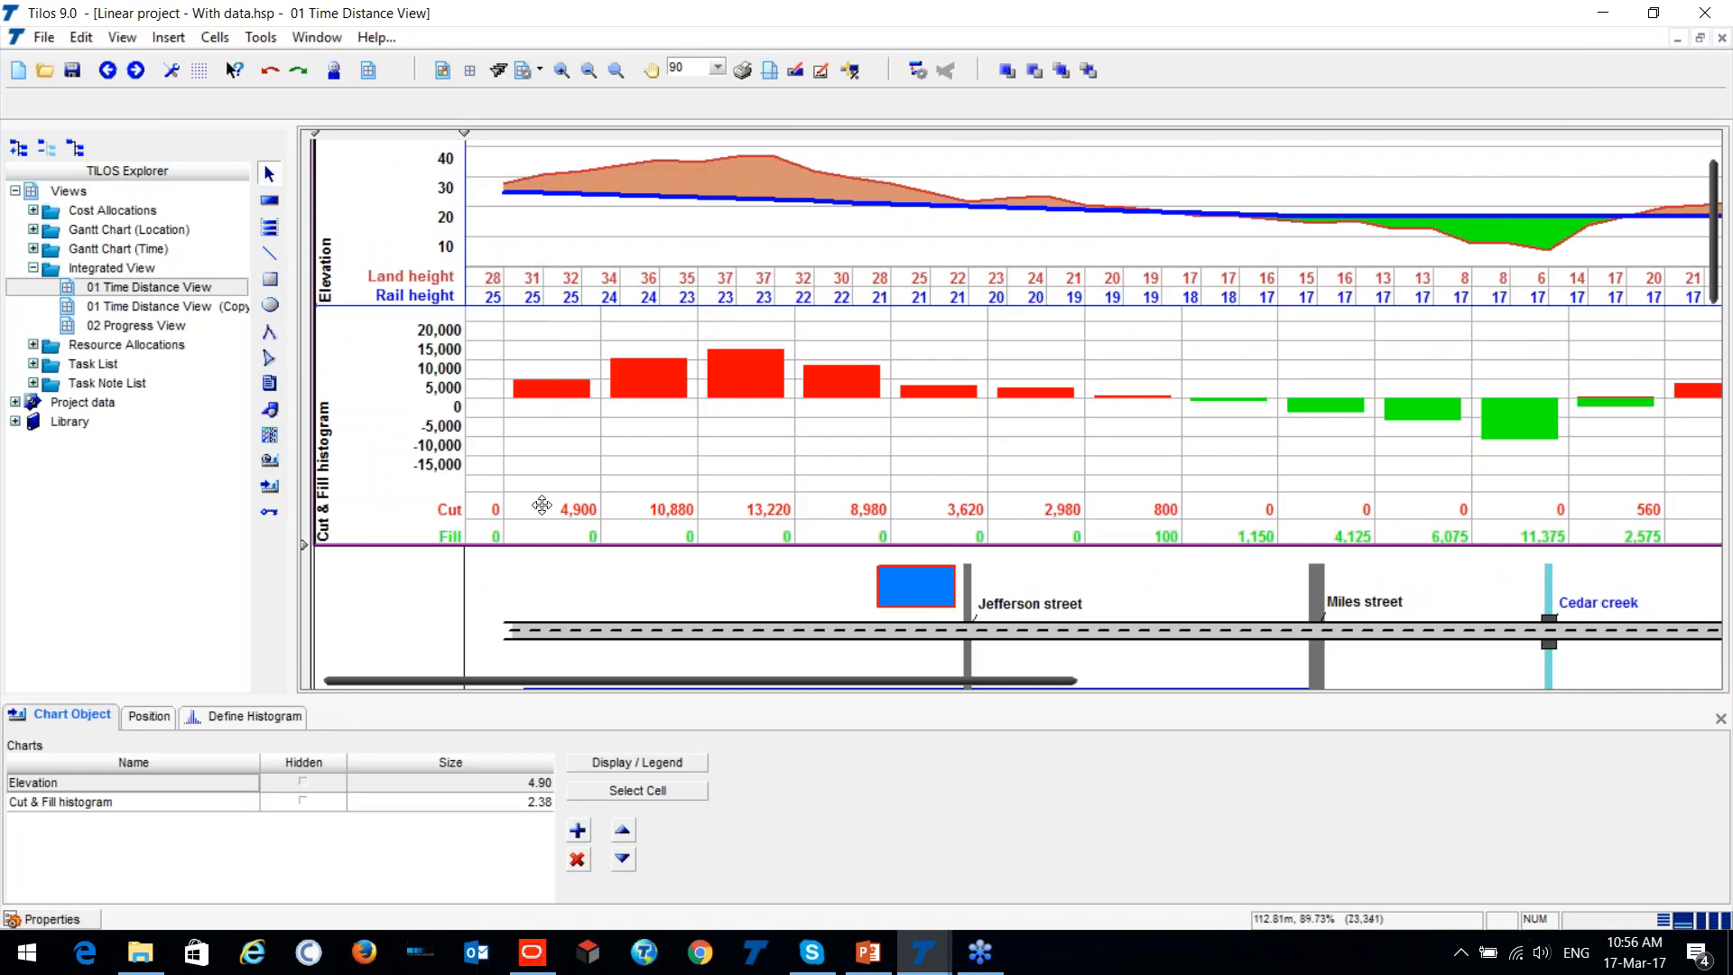
pyautogui.click(589, 514)
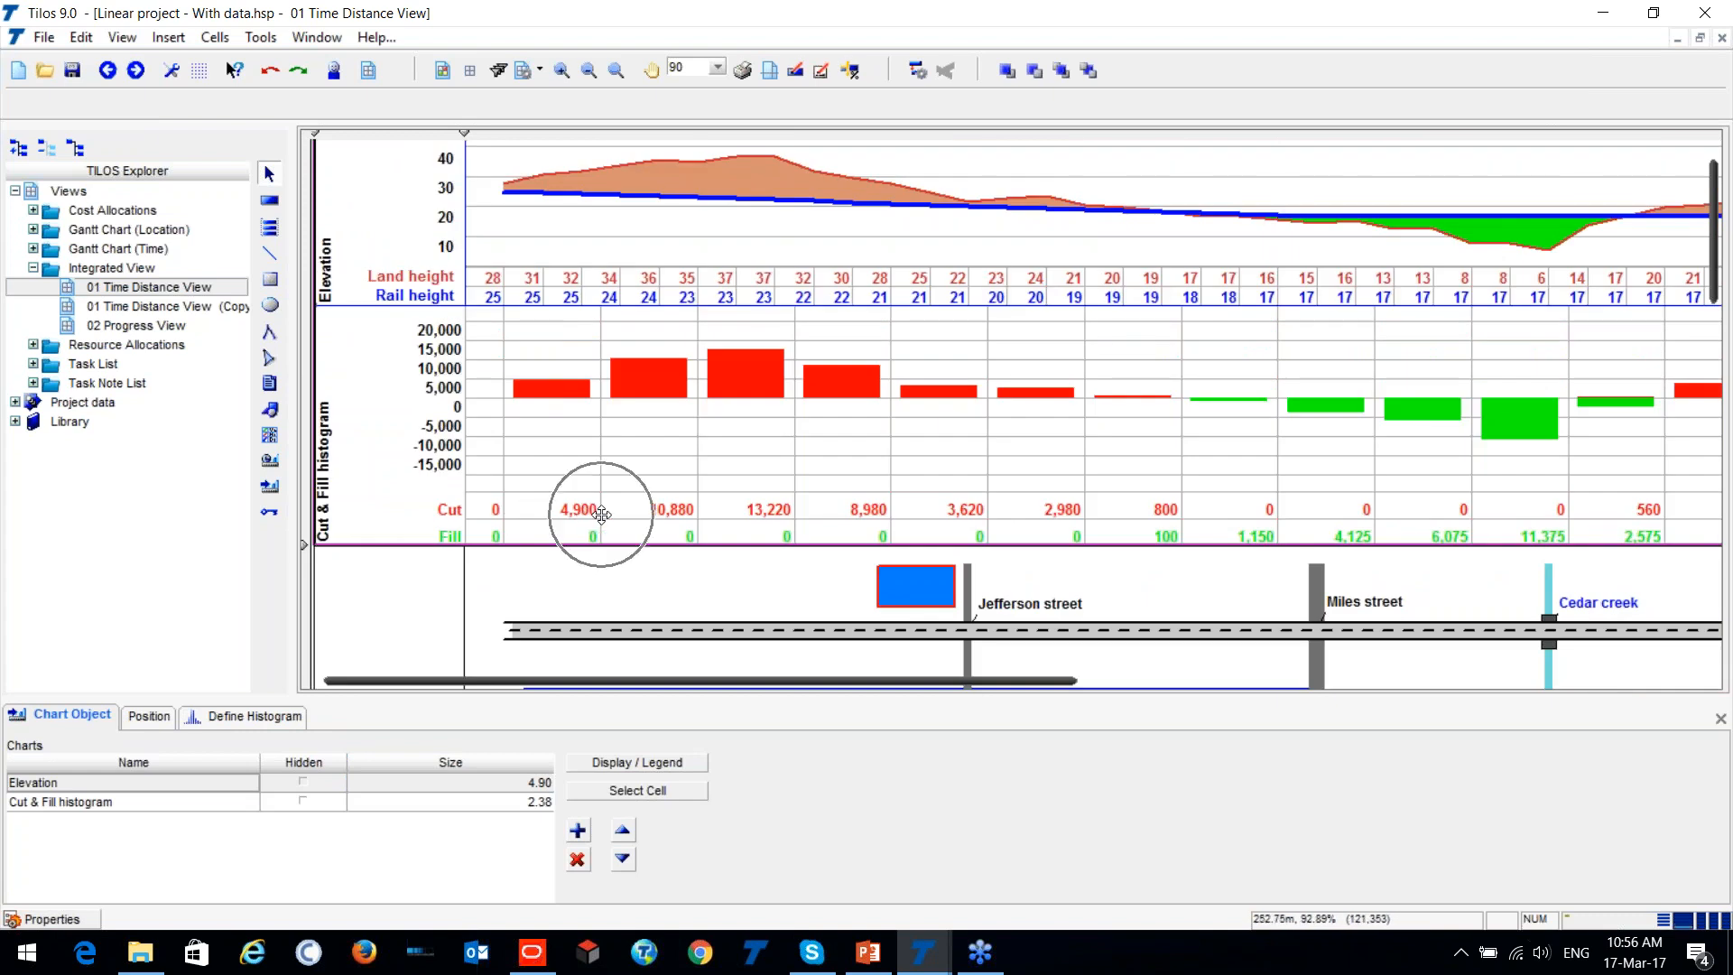
pyautogui.click(816, 508)
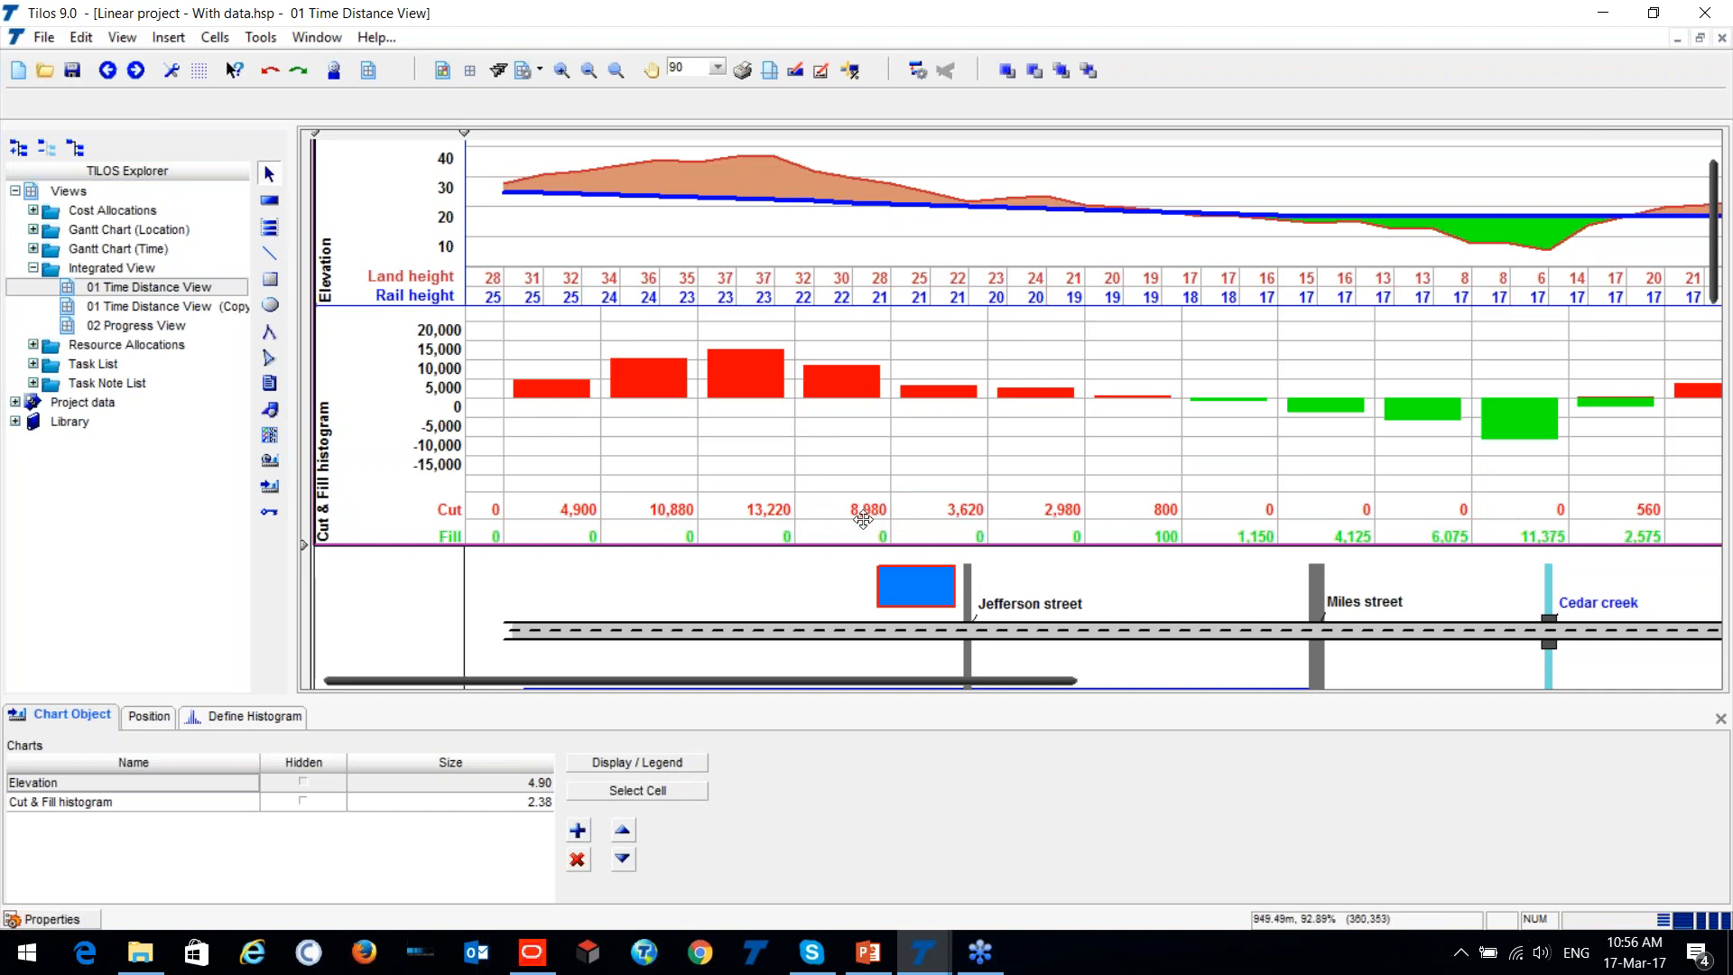
pyautogui.moveTo(842, 682); pyautogui.dragTo(1020, 724)
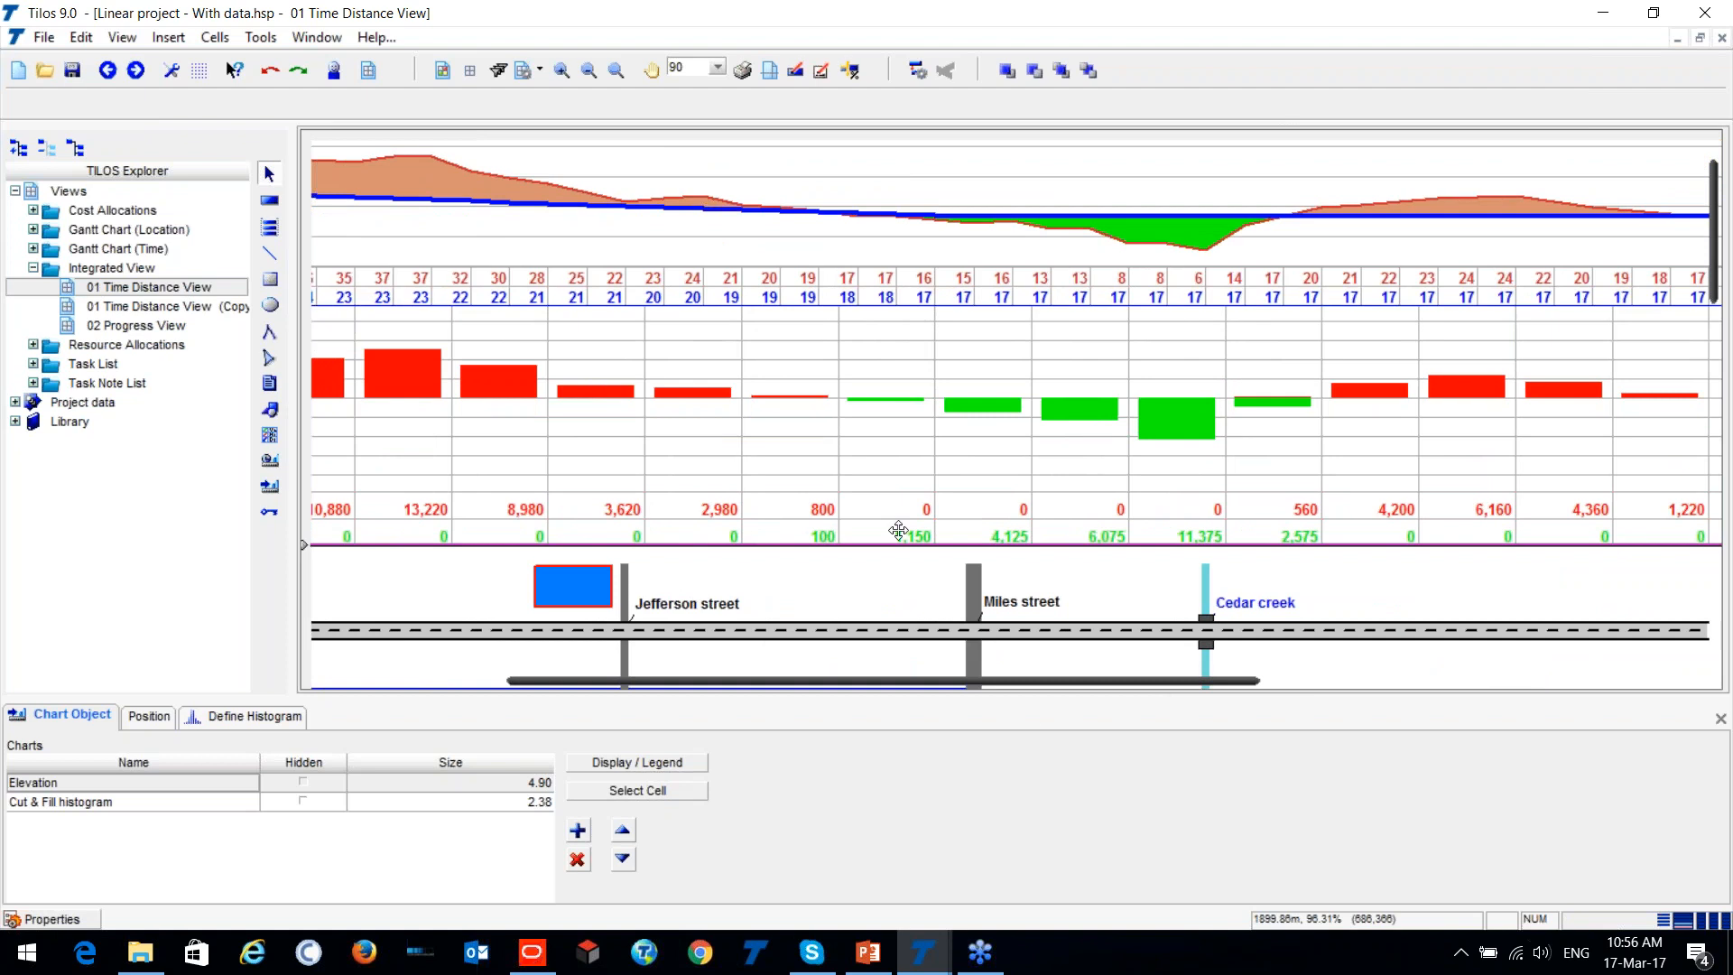
pyautogui.moveTo(954, 682); pyautogui.dragTo(769, 688)
# Examine the site plan with its streets and creek, the kilometre scale, and the coloured station points above the schedule.
pyautogui.scroll(-5, 838, 517)
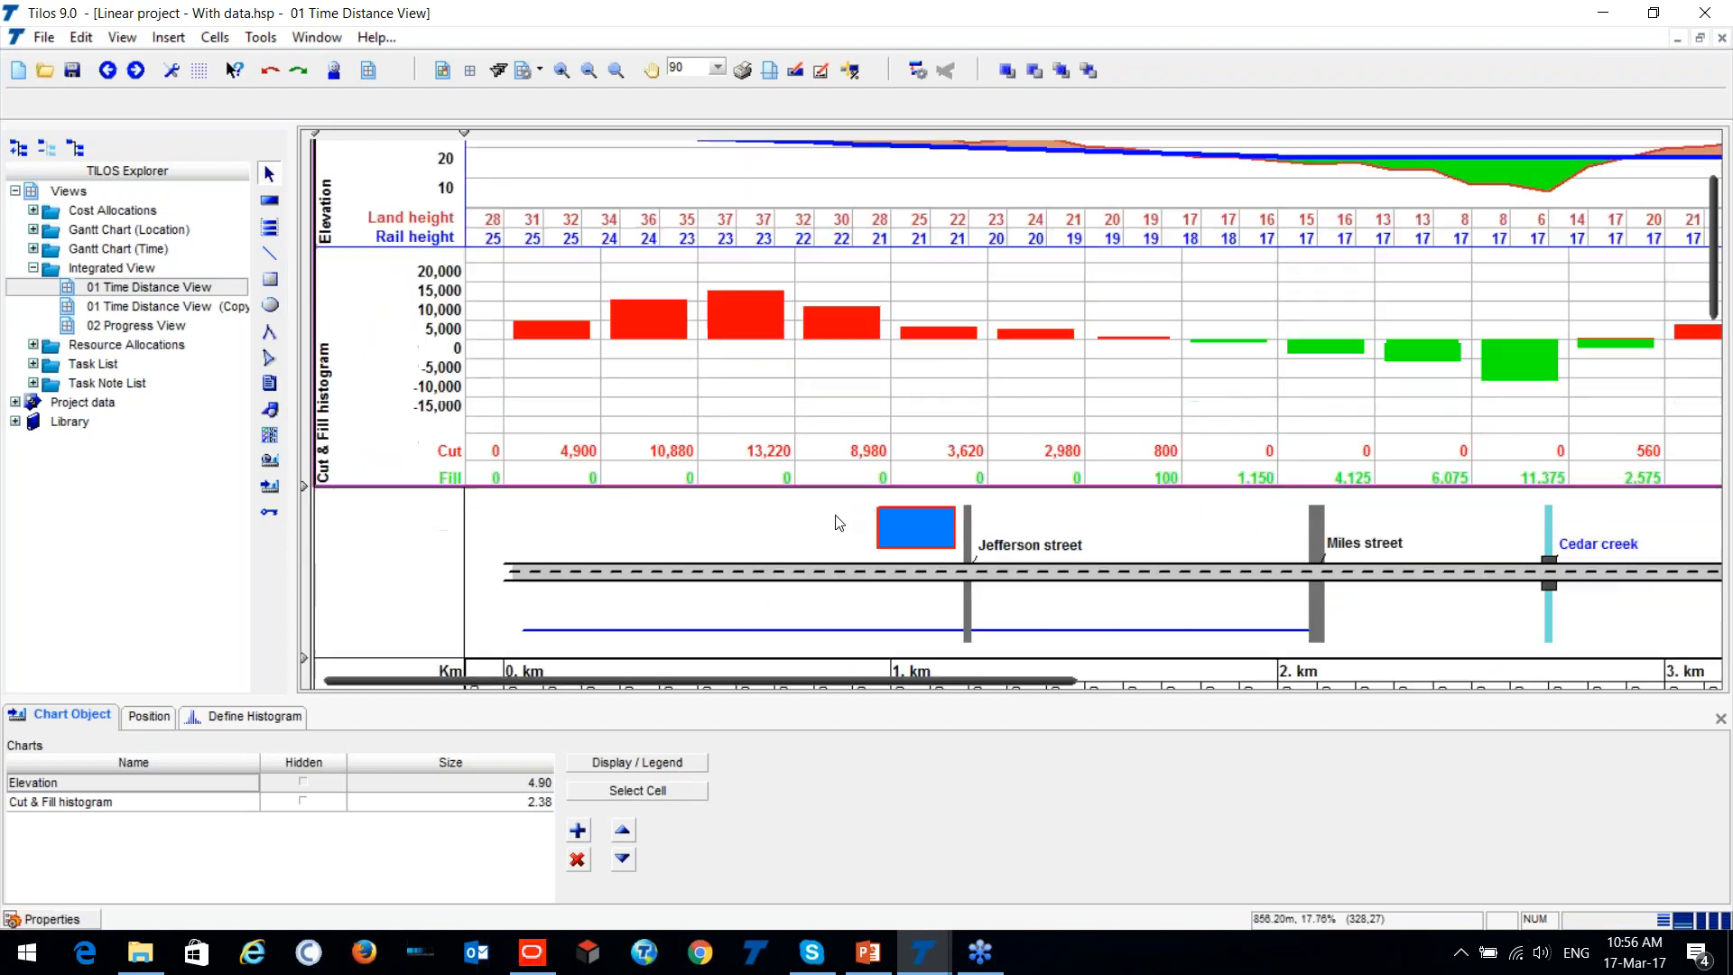
pyautogui.scroll(-2, 1432, 449)
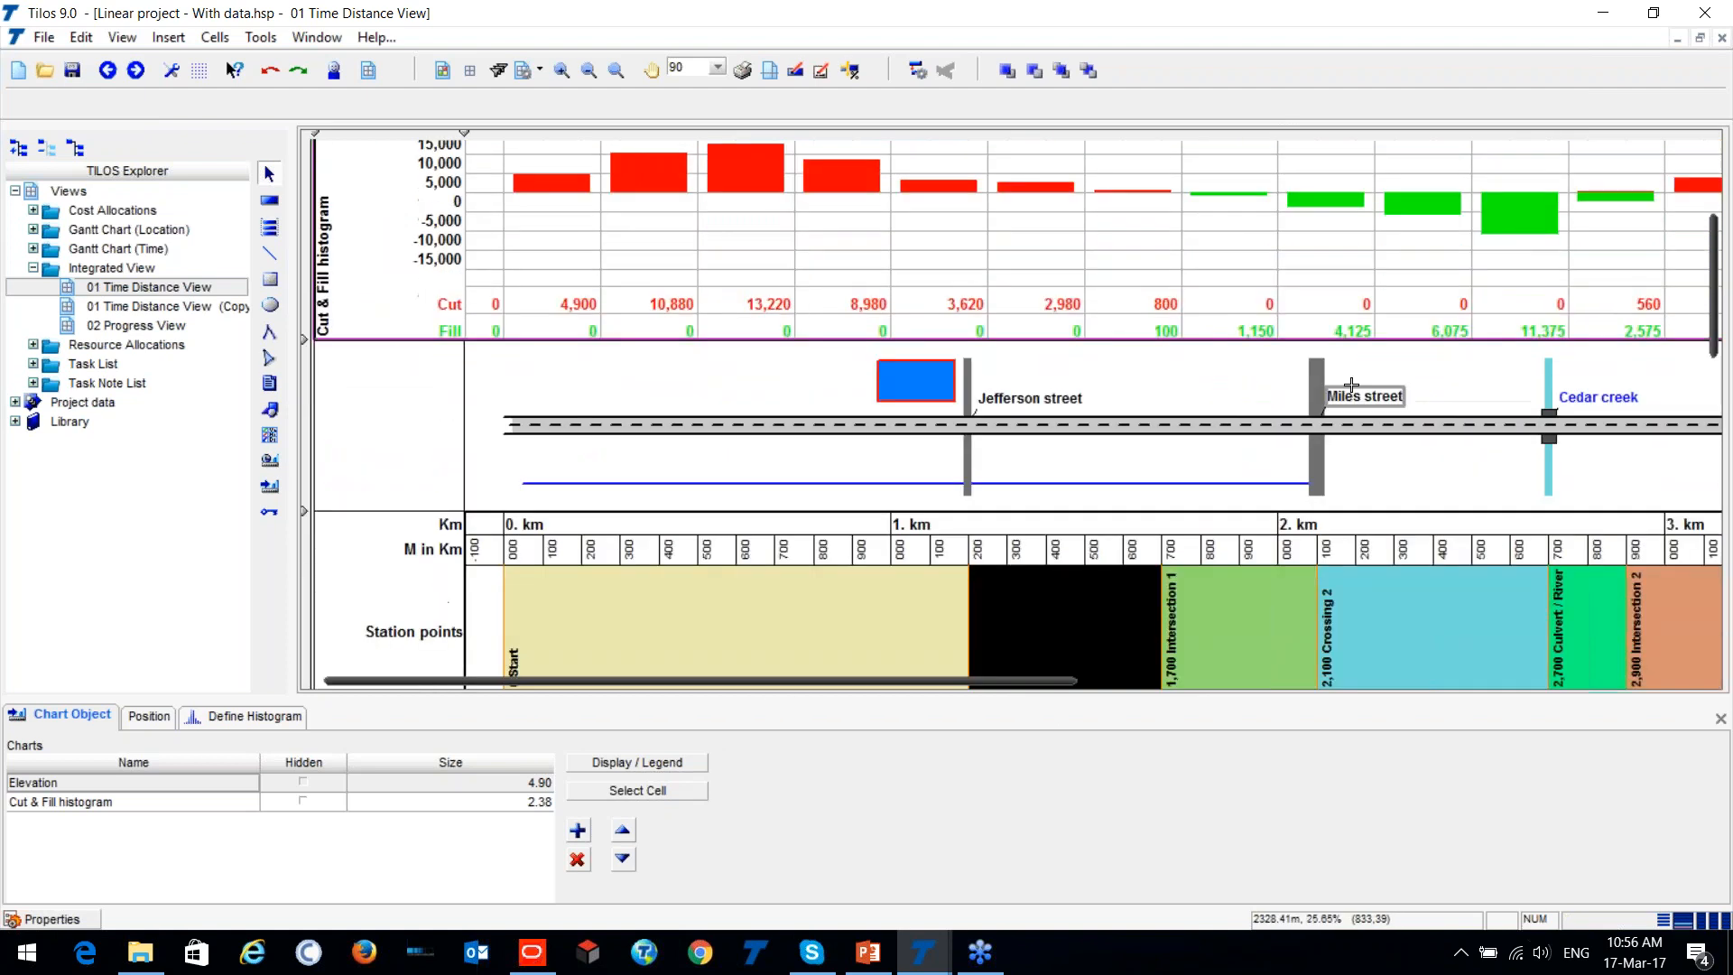
pyautogui.scroll(-1, 733, 422)
pyautogui.scroll(-3, 735, 423)
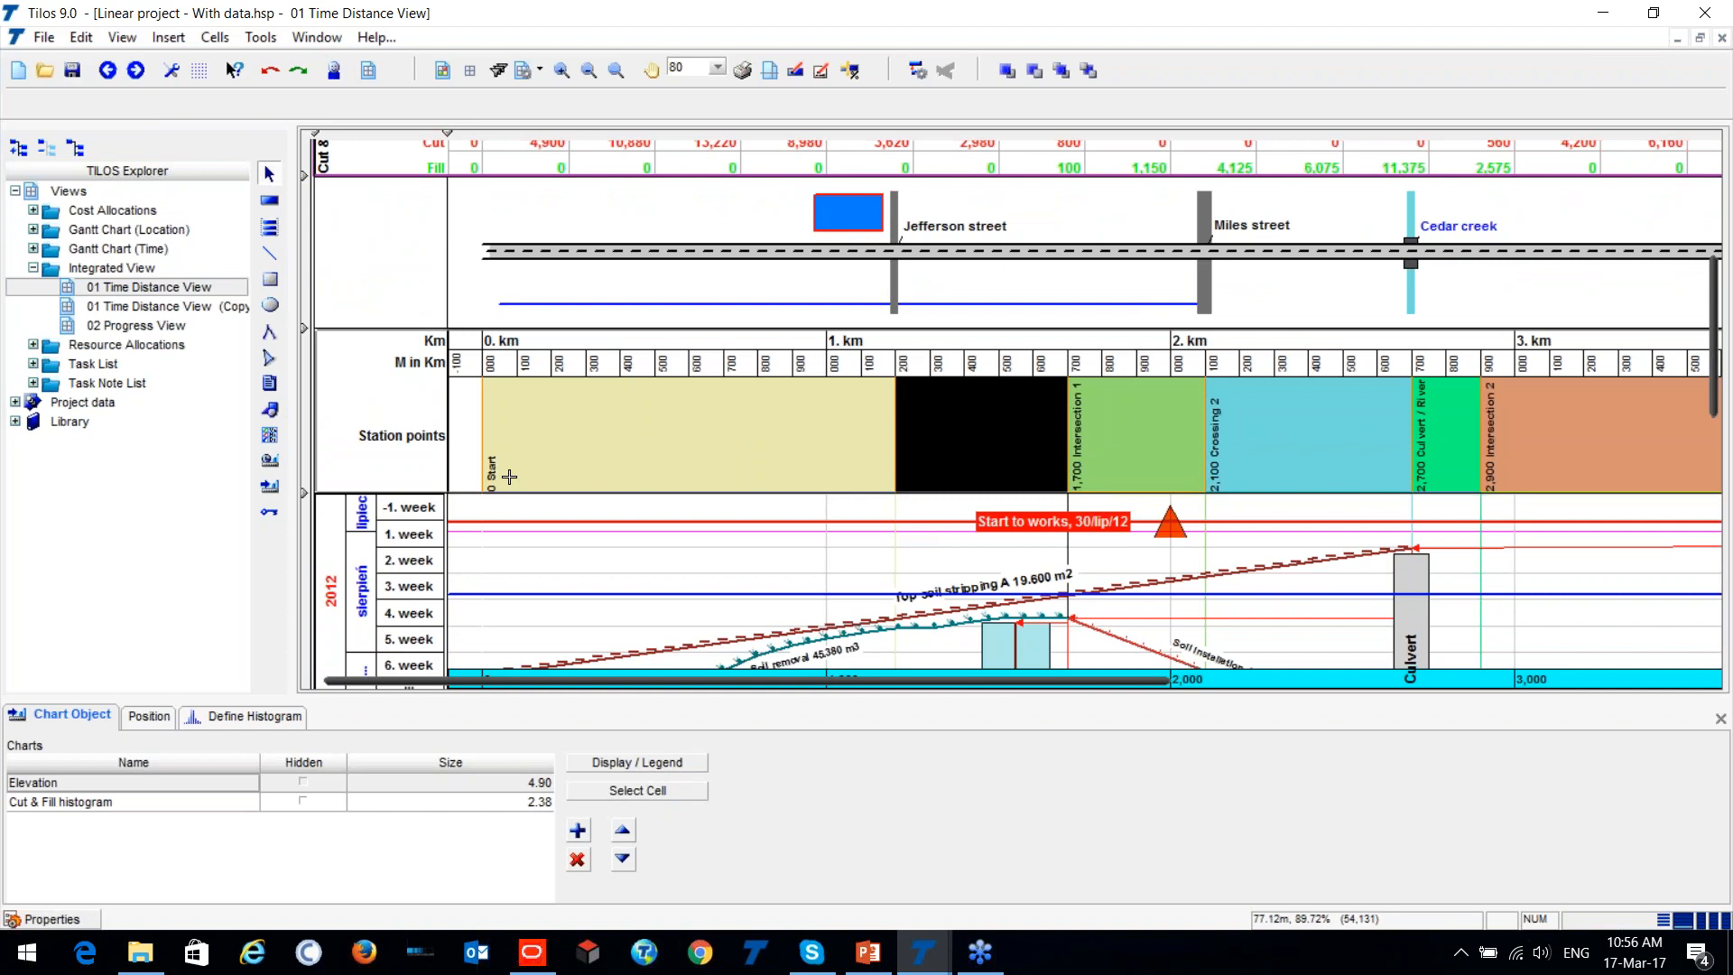
pyautogui.press('ctrl')
pyautogui.press('ctrl')
pyautogui.press('ctrl')
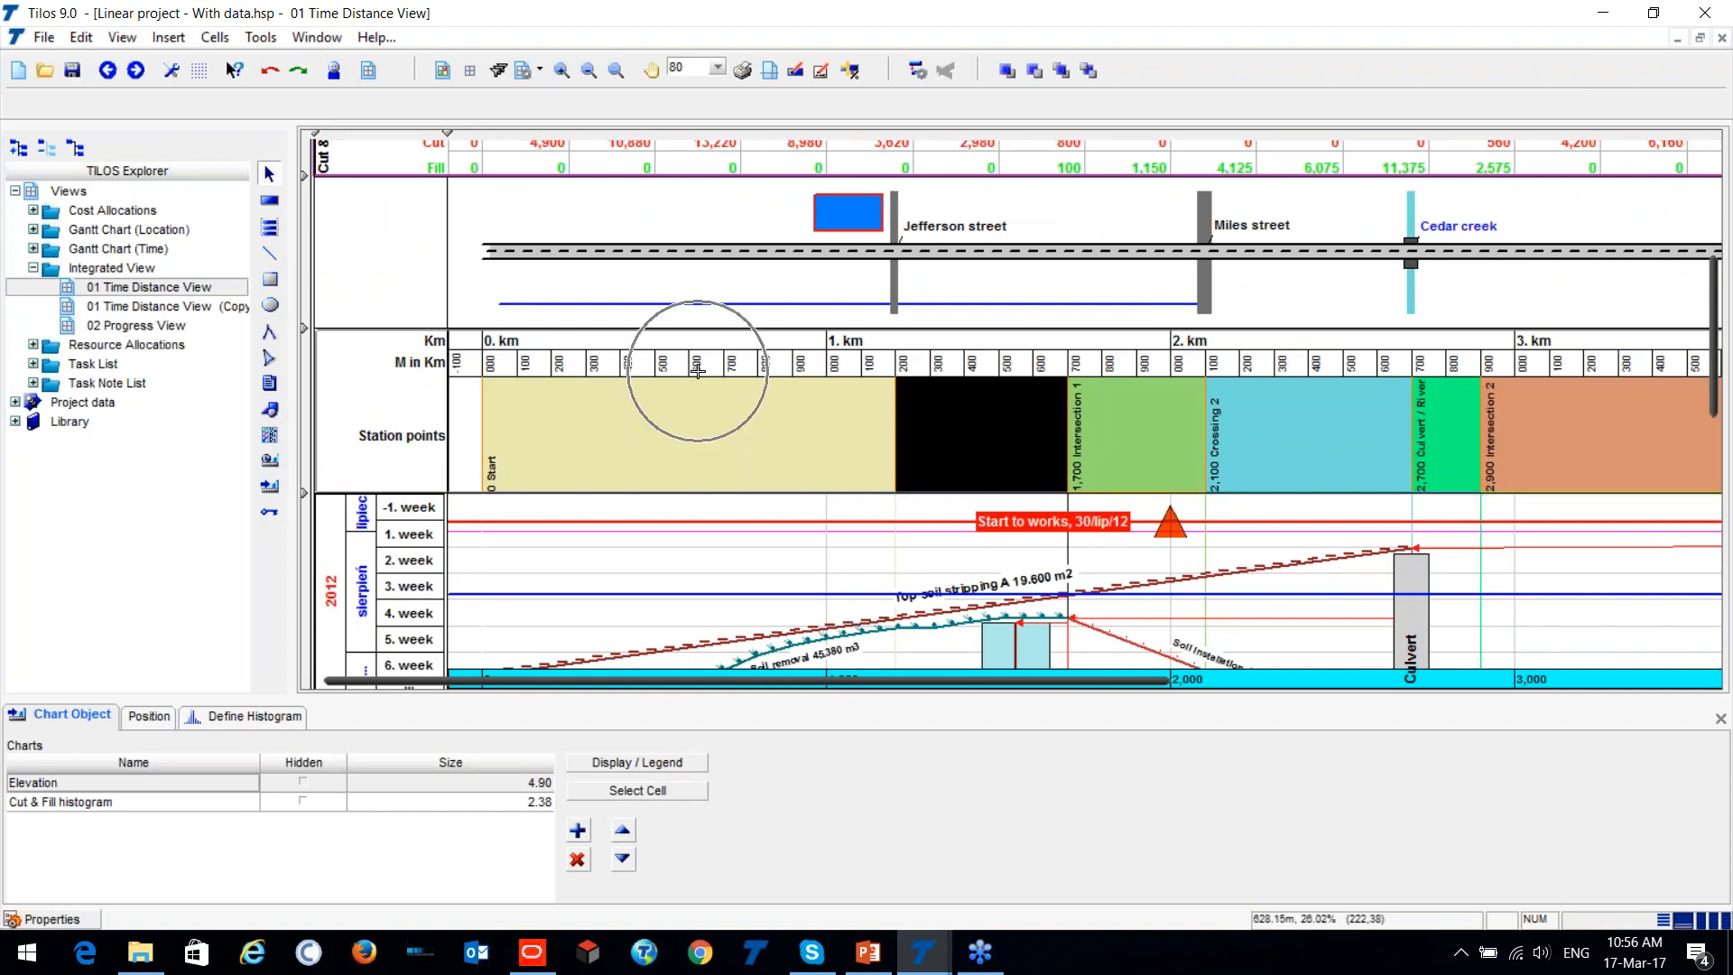
pyautogui.scroll(-2, 641, 419)
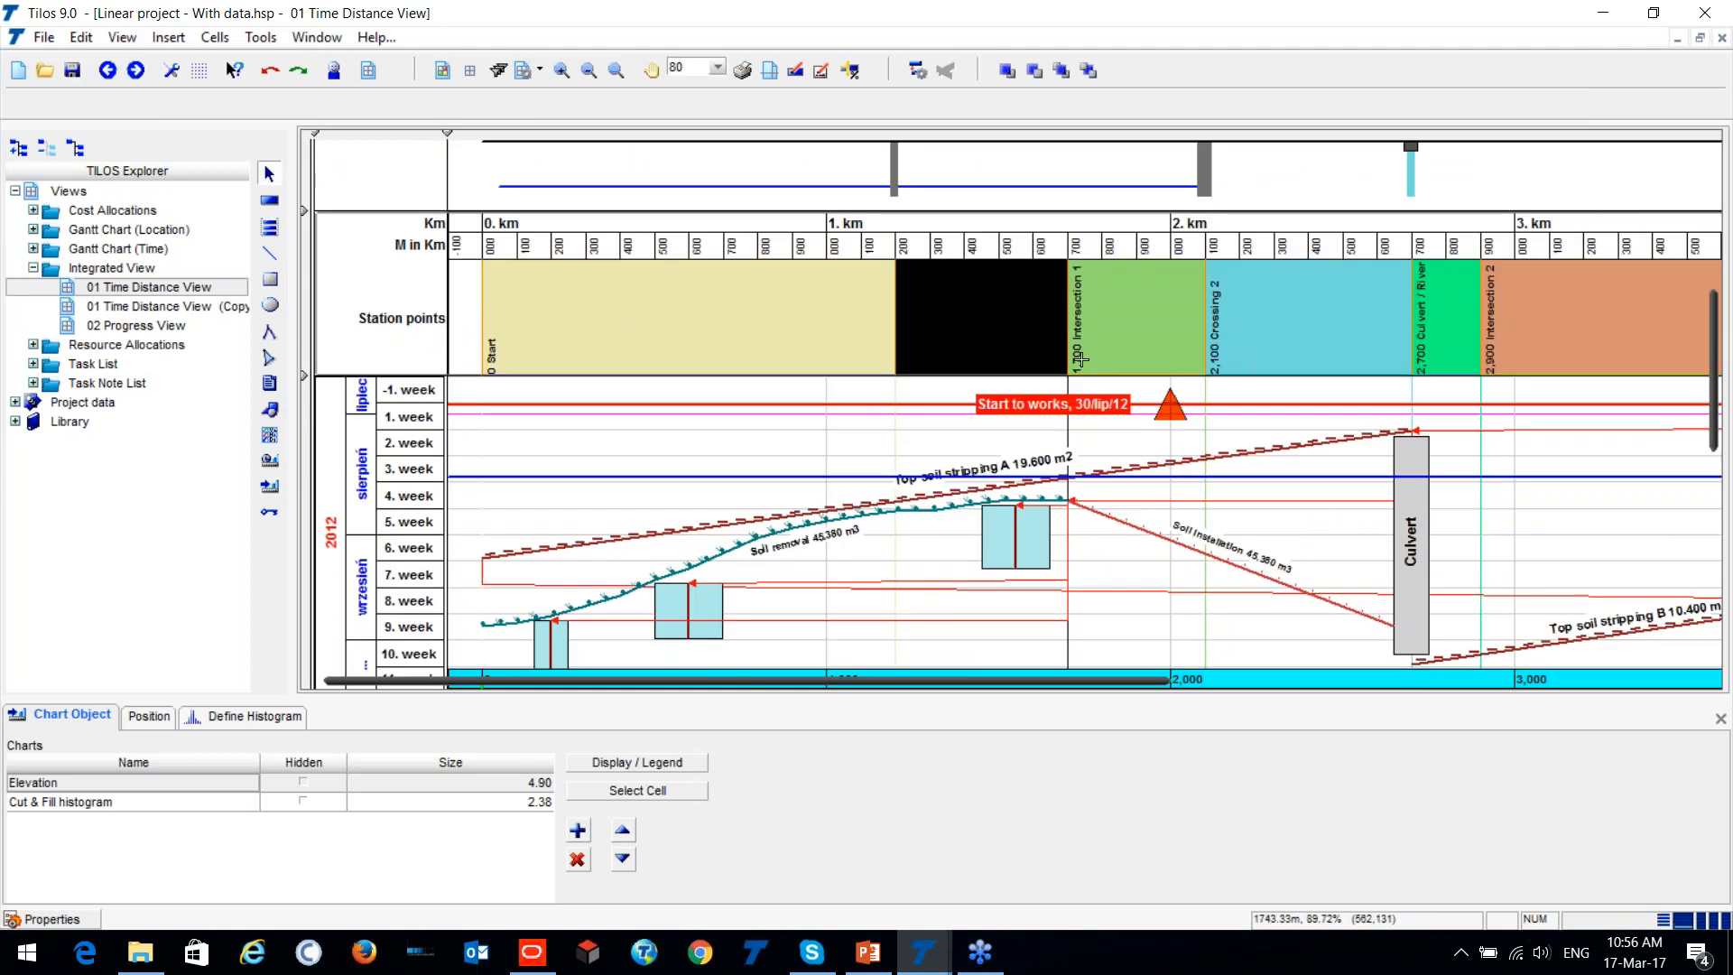
pyautogui.moveTo(1126, 685); pyautogui.dragTo(1090, 611)
# Delete the Top soil stripping A task and the three light-blue tasks along the Soil removal curve from the time-distance diagram.
pyautogui.scroll(-5, 1106, 471)
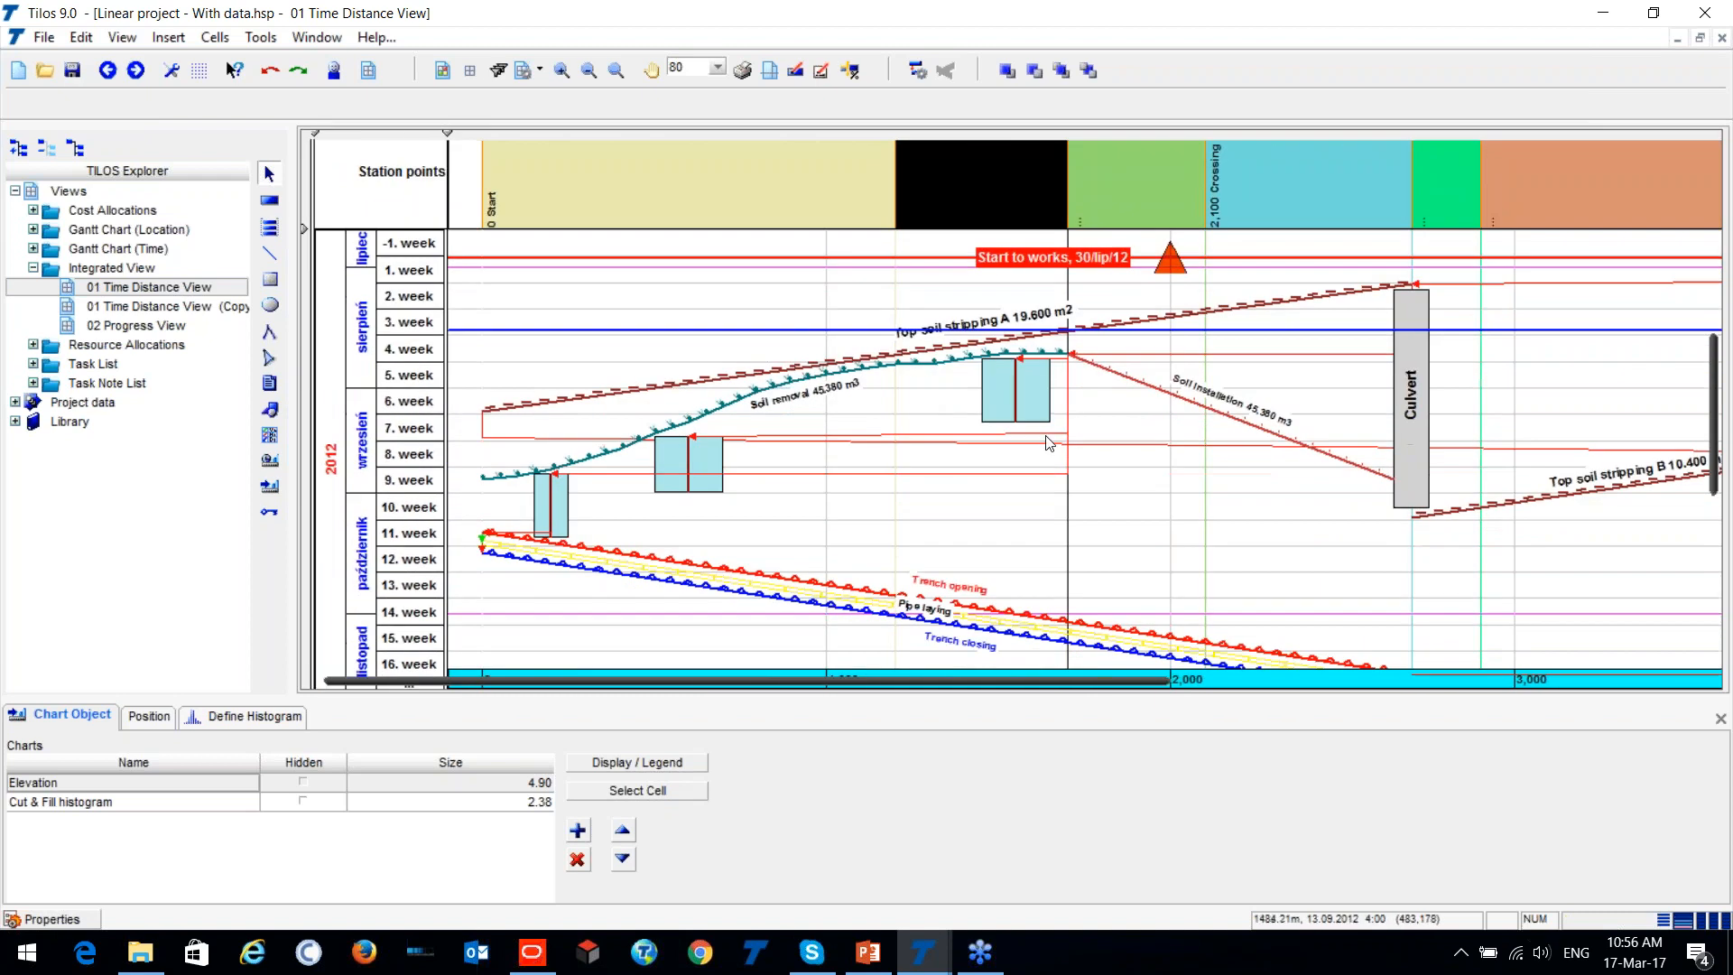
pyautogui.scroll(-2, 1063, 438)
pyautogui.scroll(-1, 626, 548)
pyautogui.scroll(4, 626, 548)
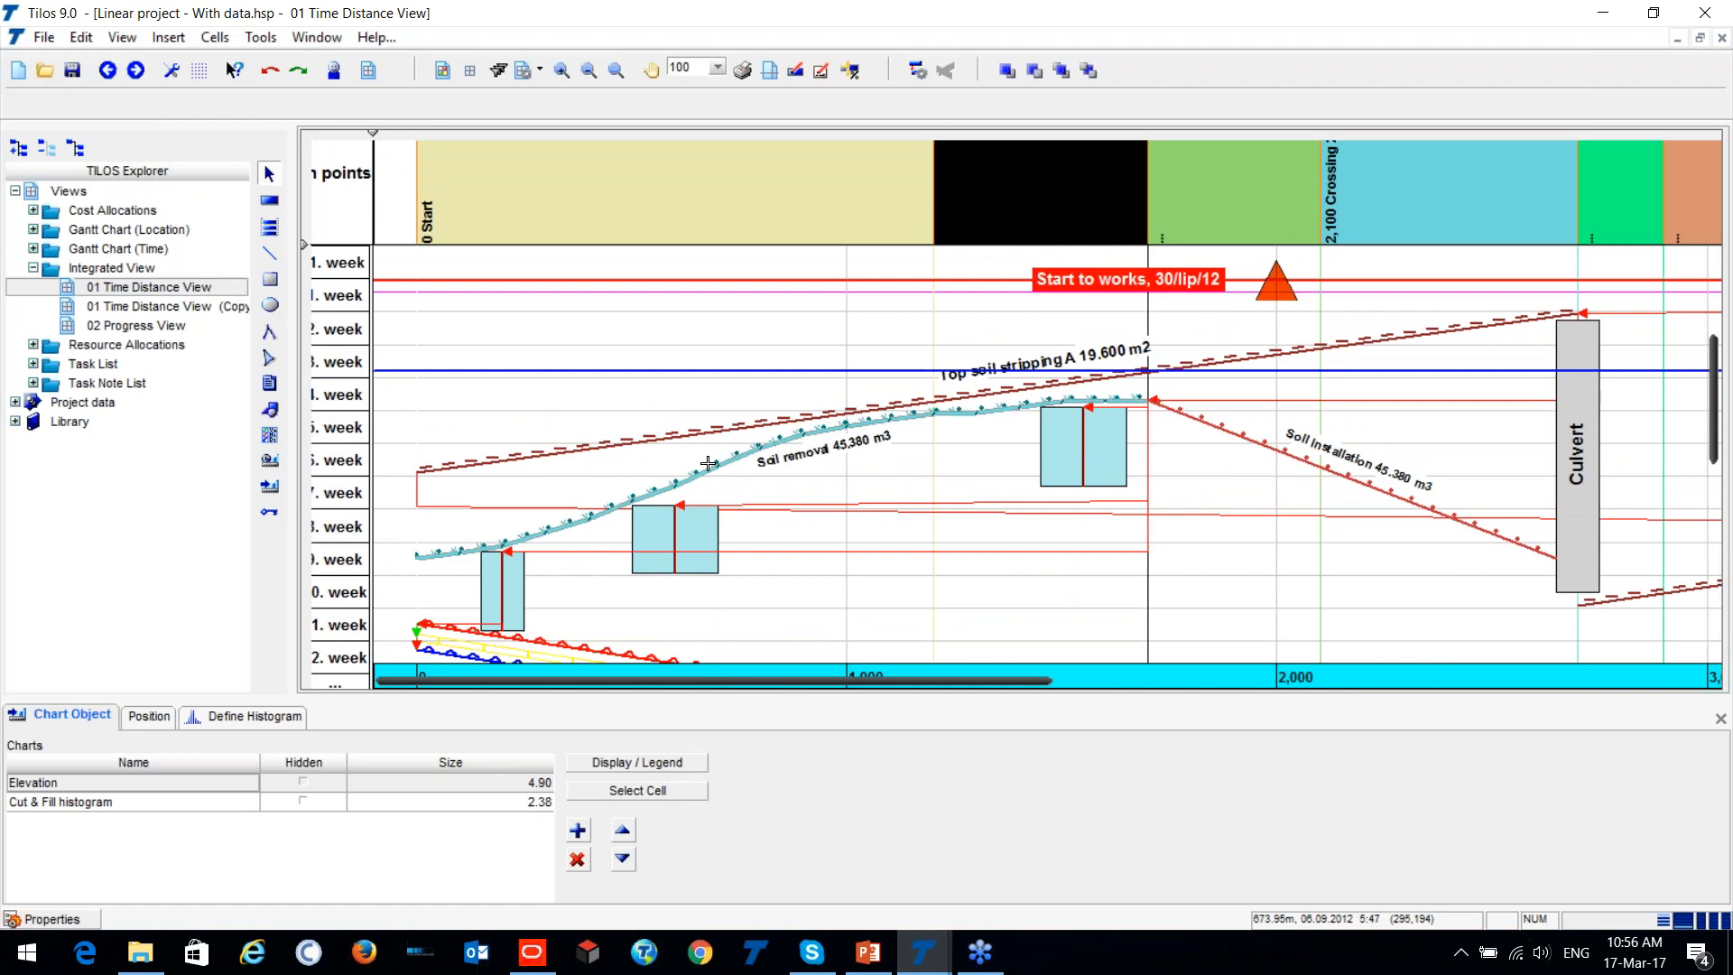
pyautogui.click(721, 464)
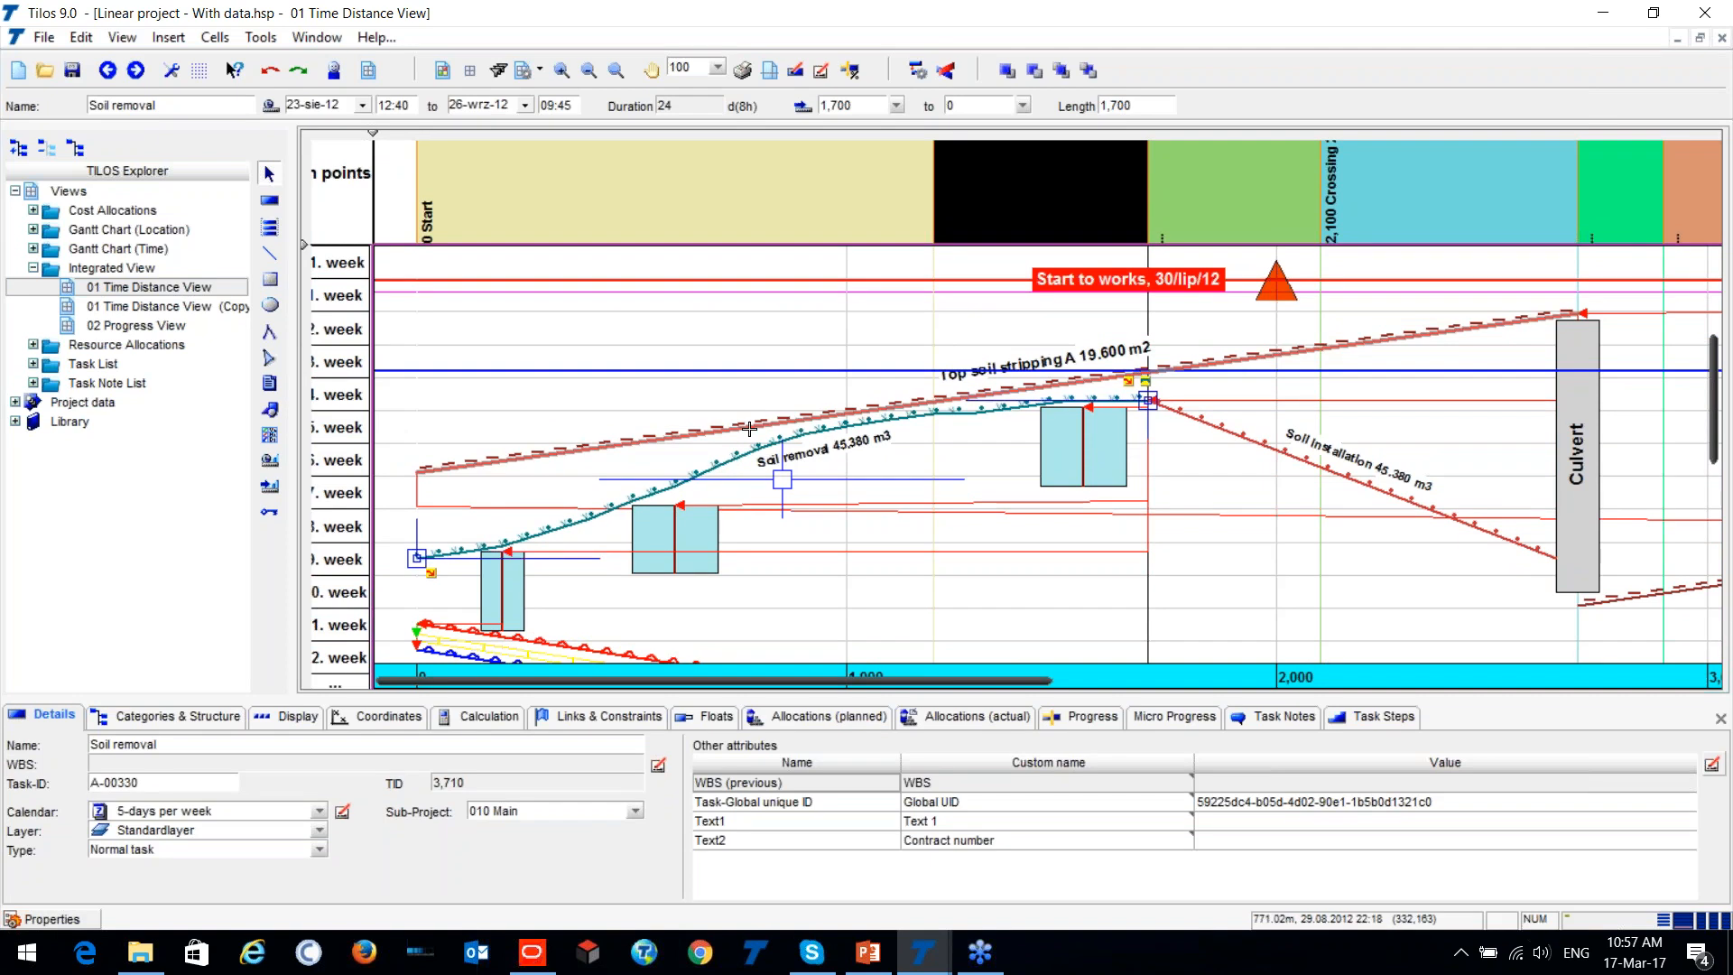
pyautogui.click(727, 424)
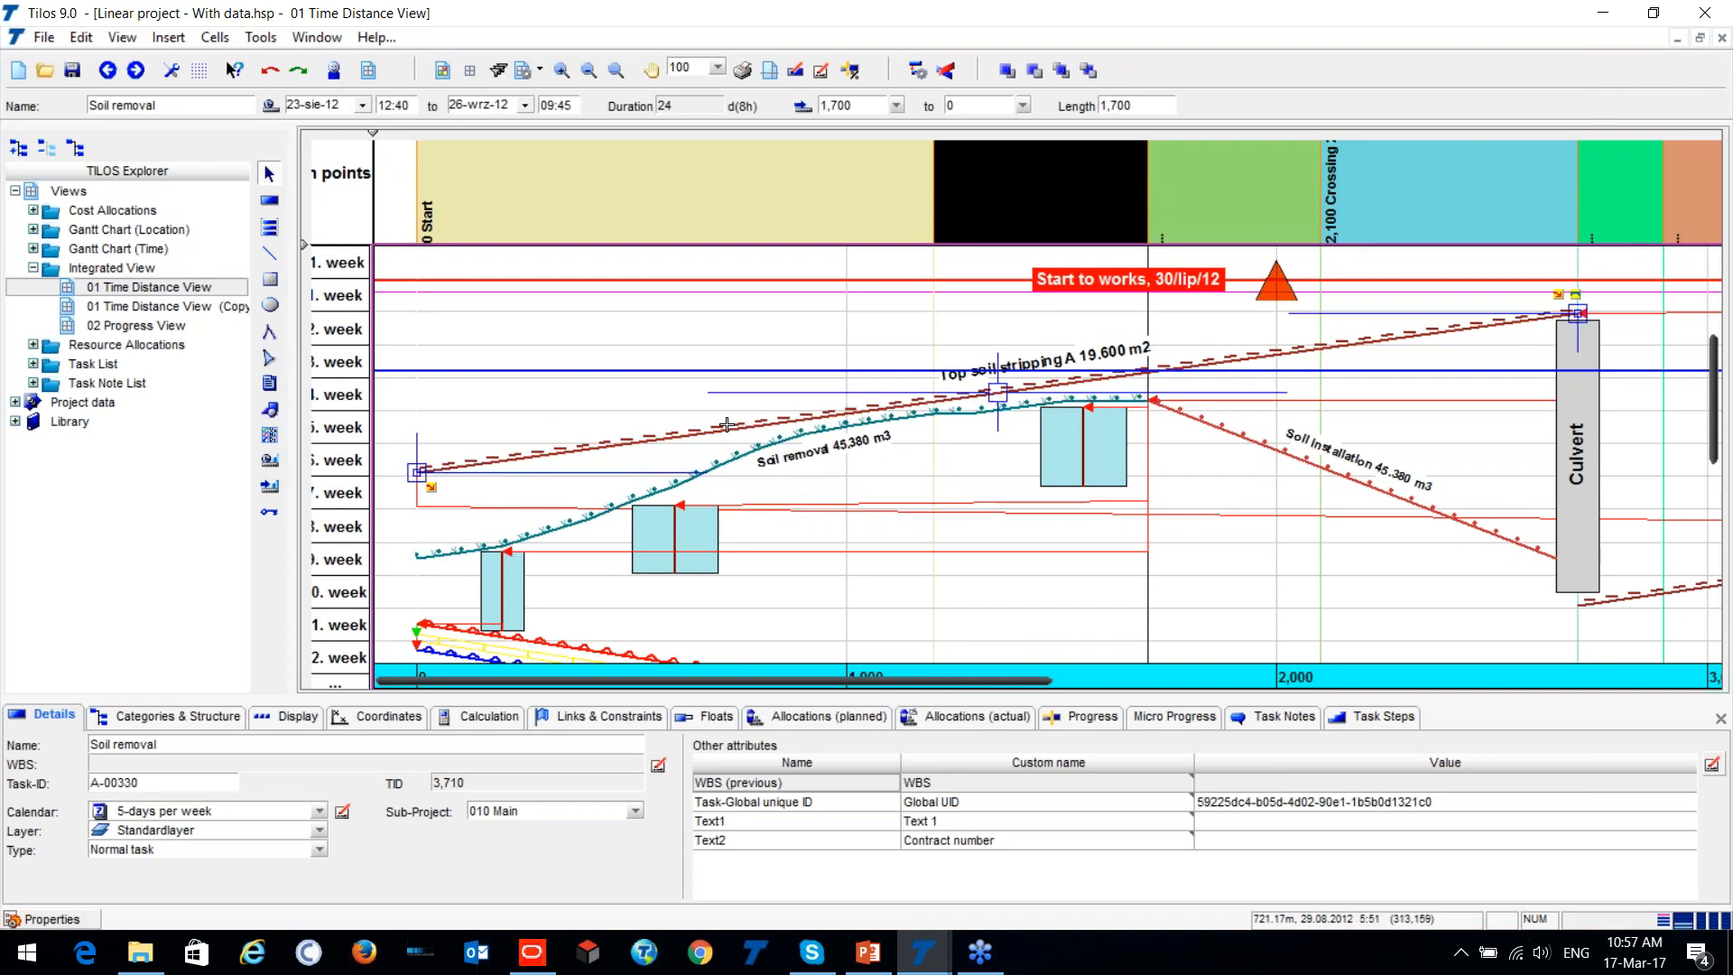
pyautogui.press('Delete')
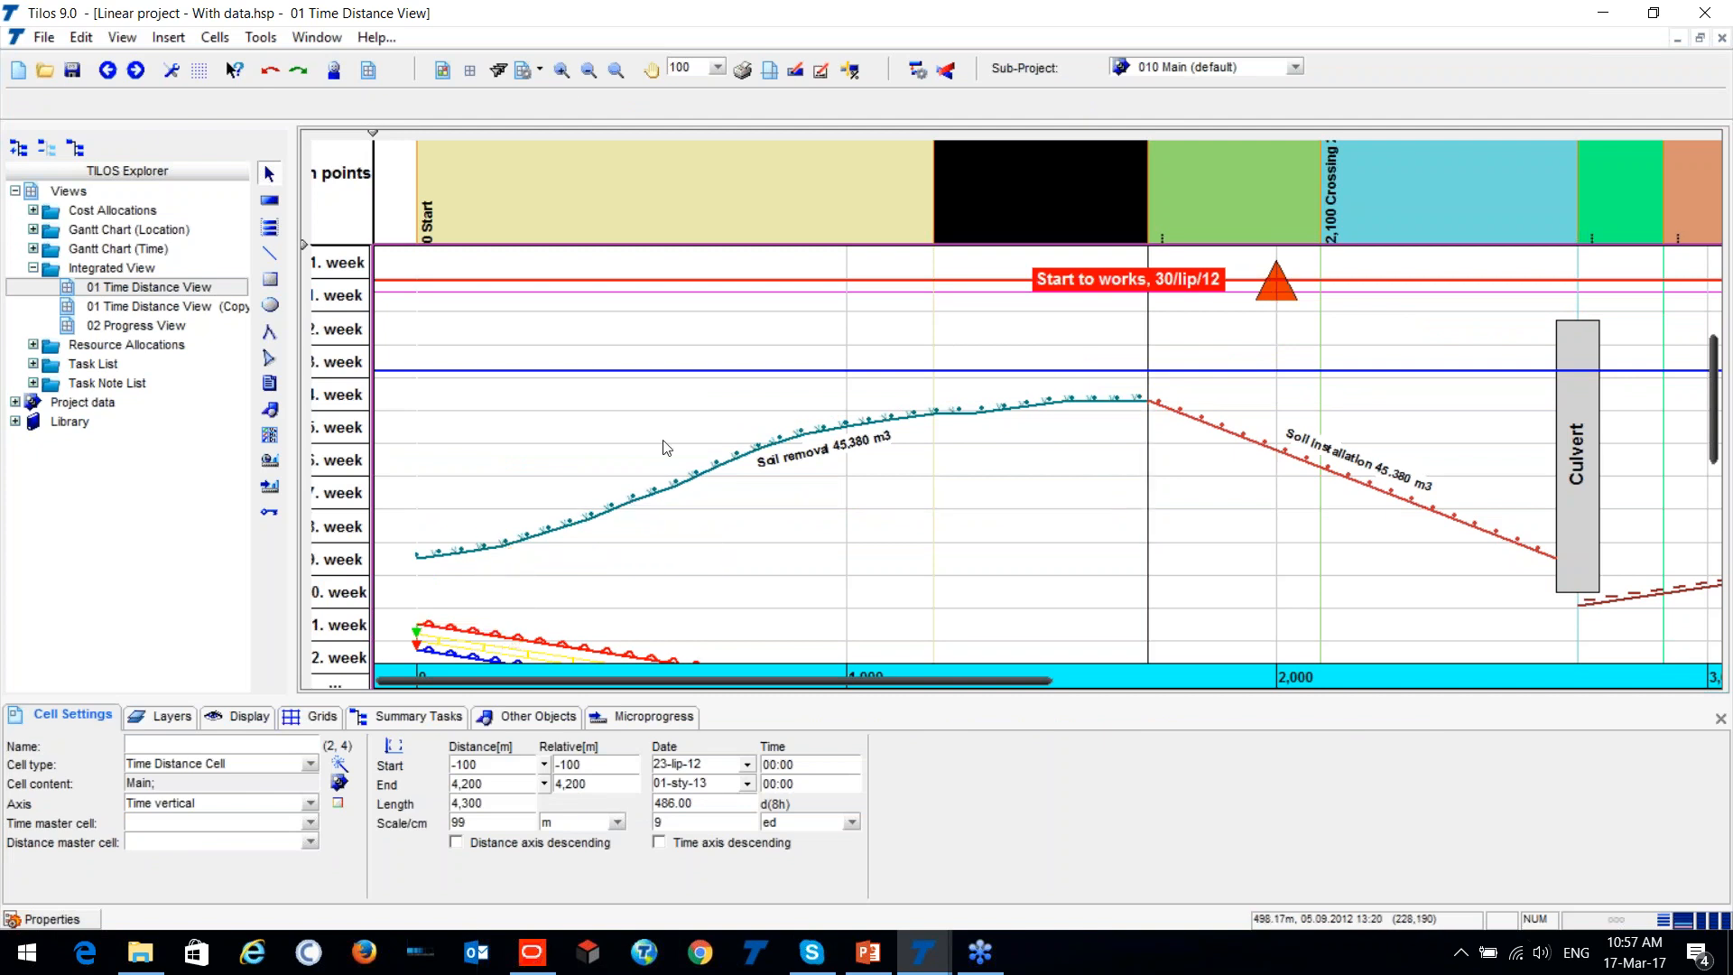
# Move the Soil removal task to start on 27-sie-12 and compare its curve with the elevation profile.
pyautogui.click(717, 454)
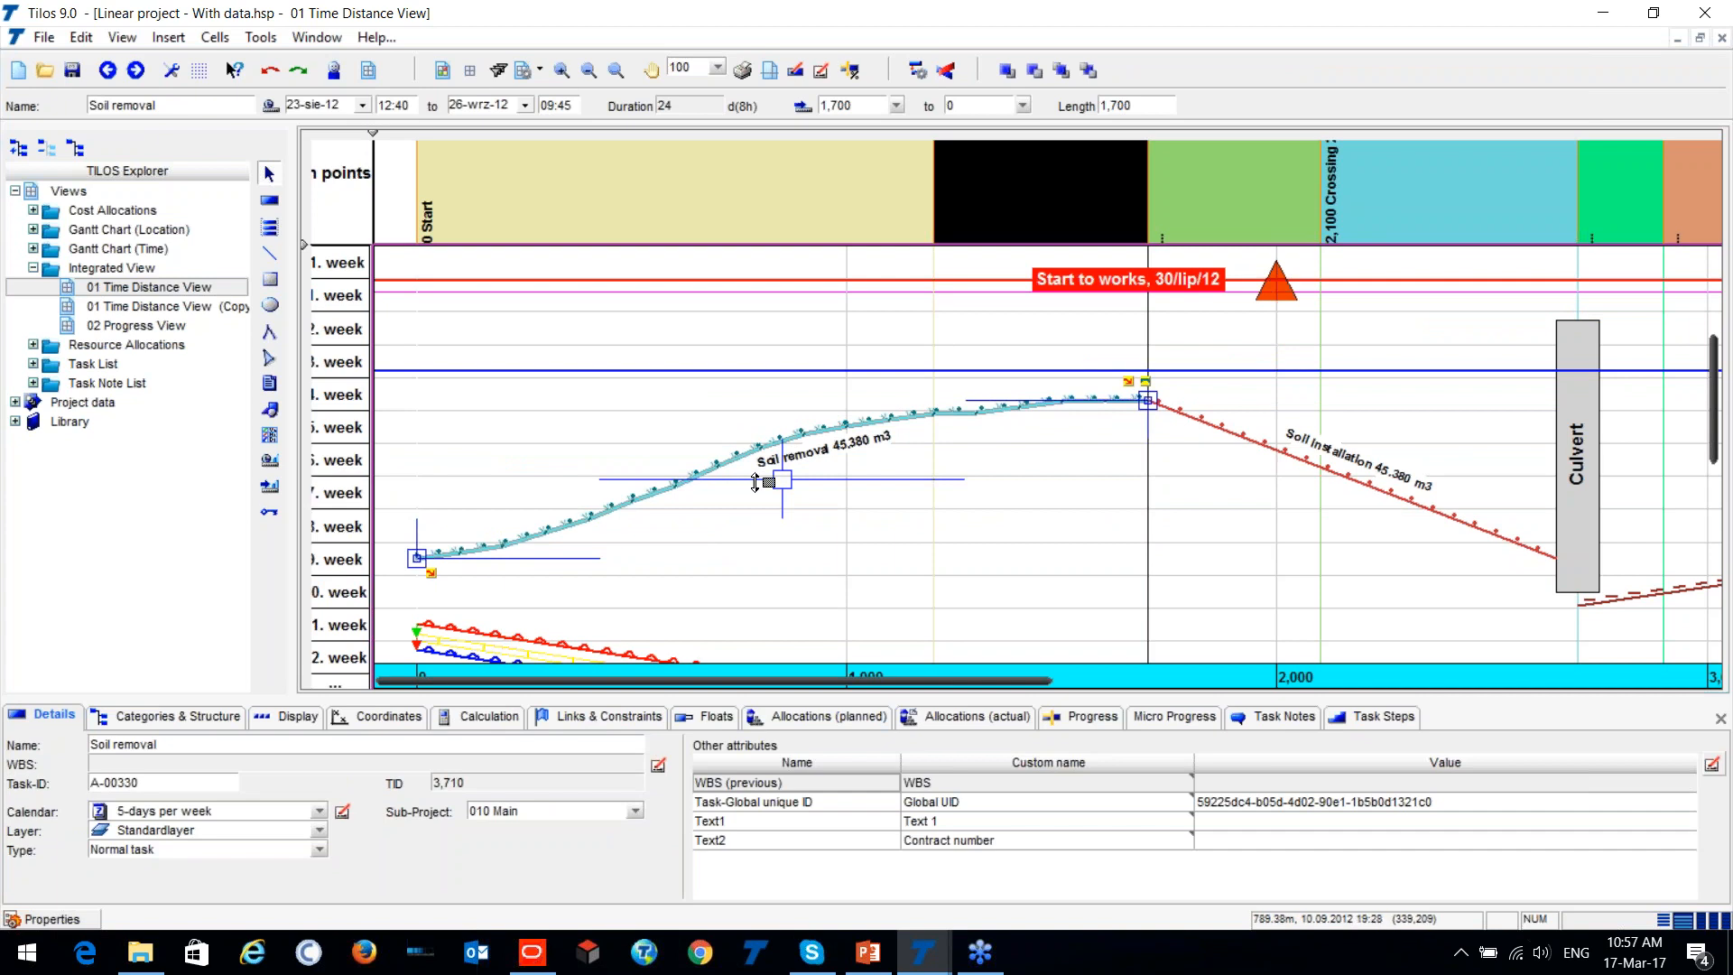
pyautogui.moveTo(778, 479)
pyautogui.mouseDown()
pyautogui.moveTo(961, 467)
pyautogui.moveTo(1205, 486)
pyautogui.moveTo(867, 508)
pyautogui.moveTo(880, 478)
pyautogui.moveTo(781, 488)
pyautogui.mouseUp()
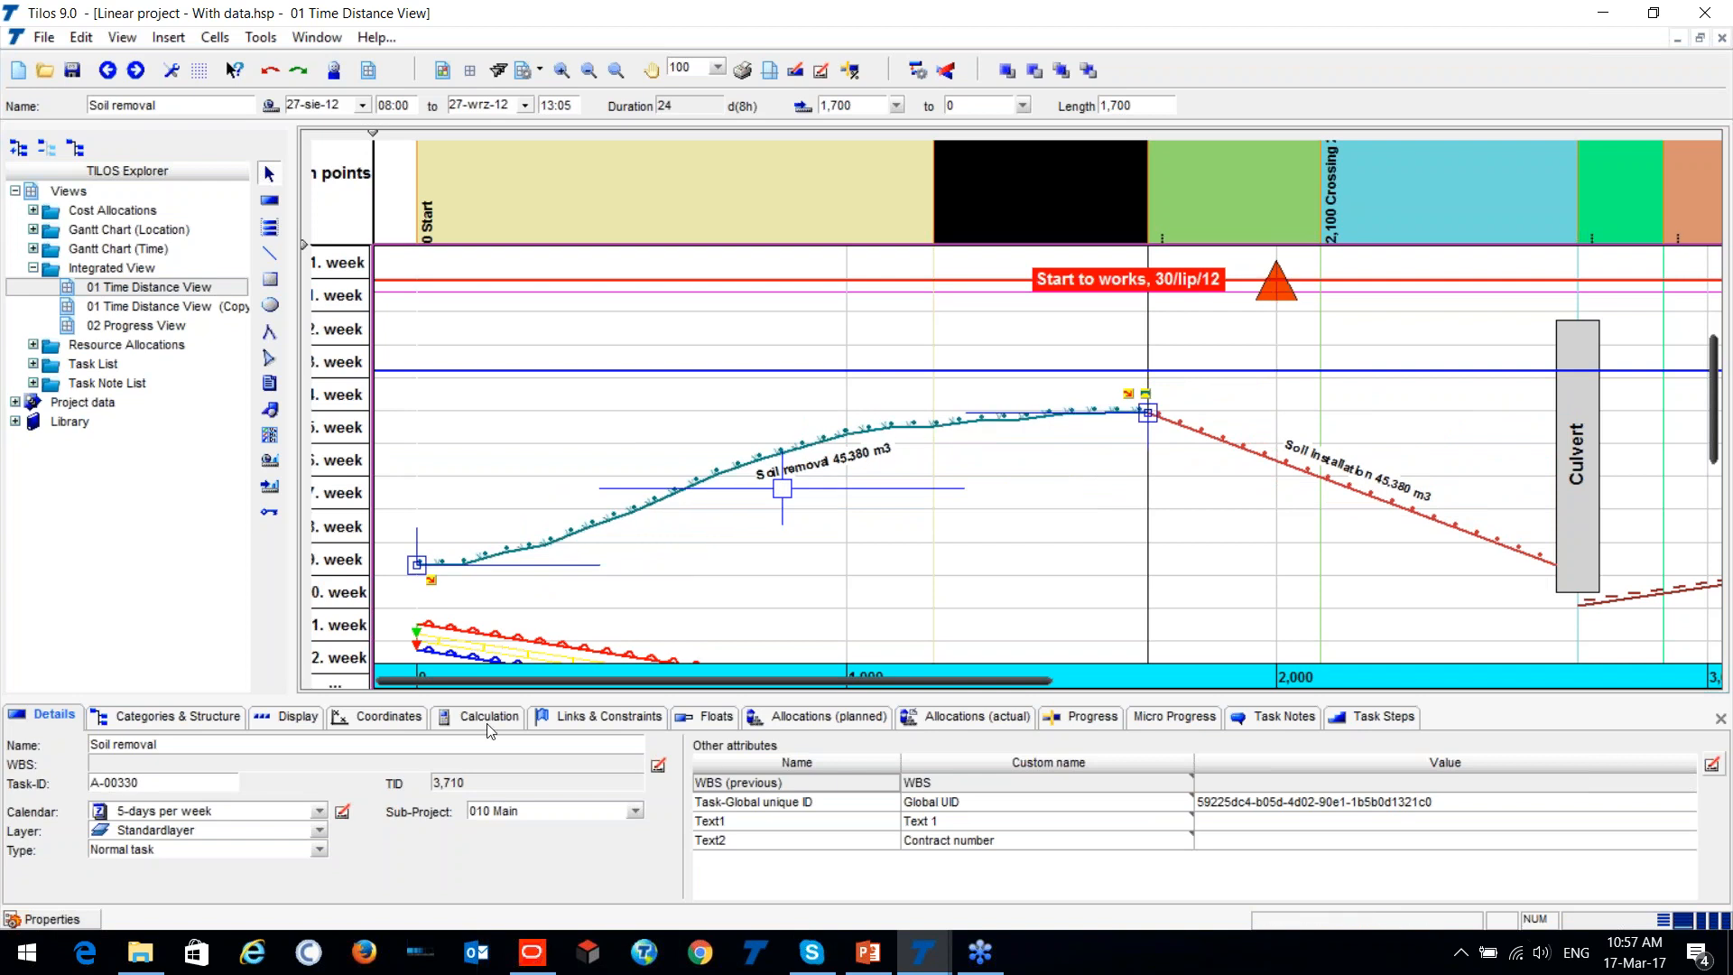
pyautogui.scroll(-1, 651, 457)
pyautogui.scroll(5, 603, 383)
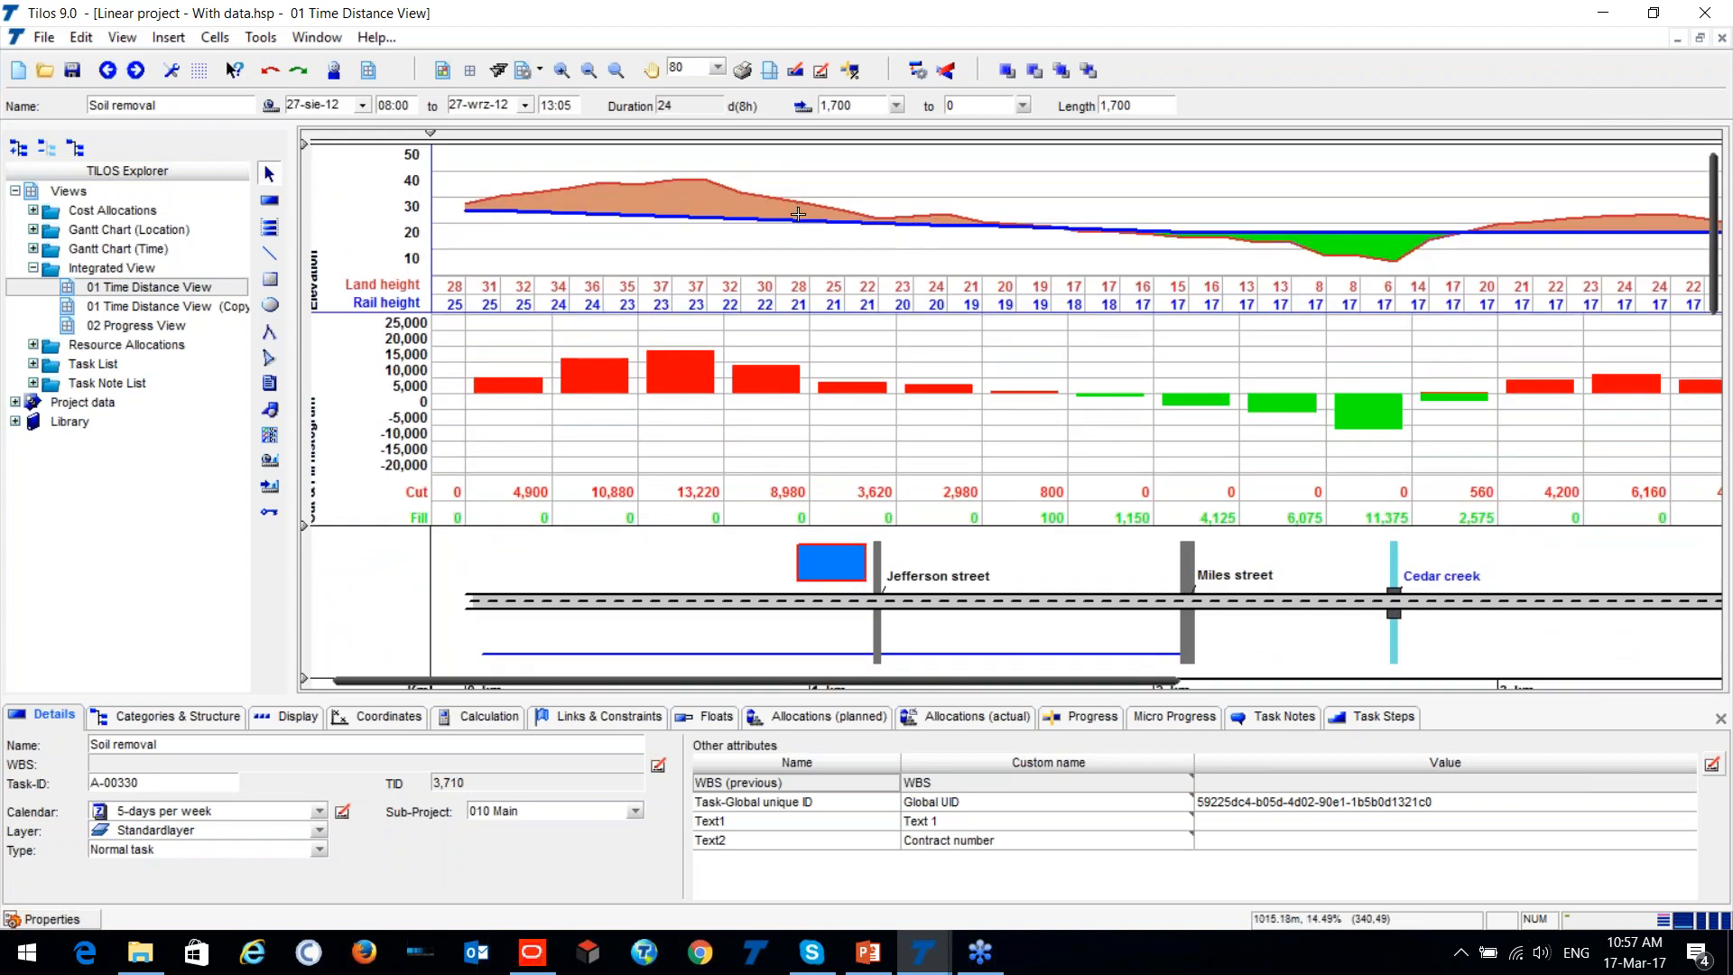
pyautogui.scroll(-10, 816, 313)
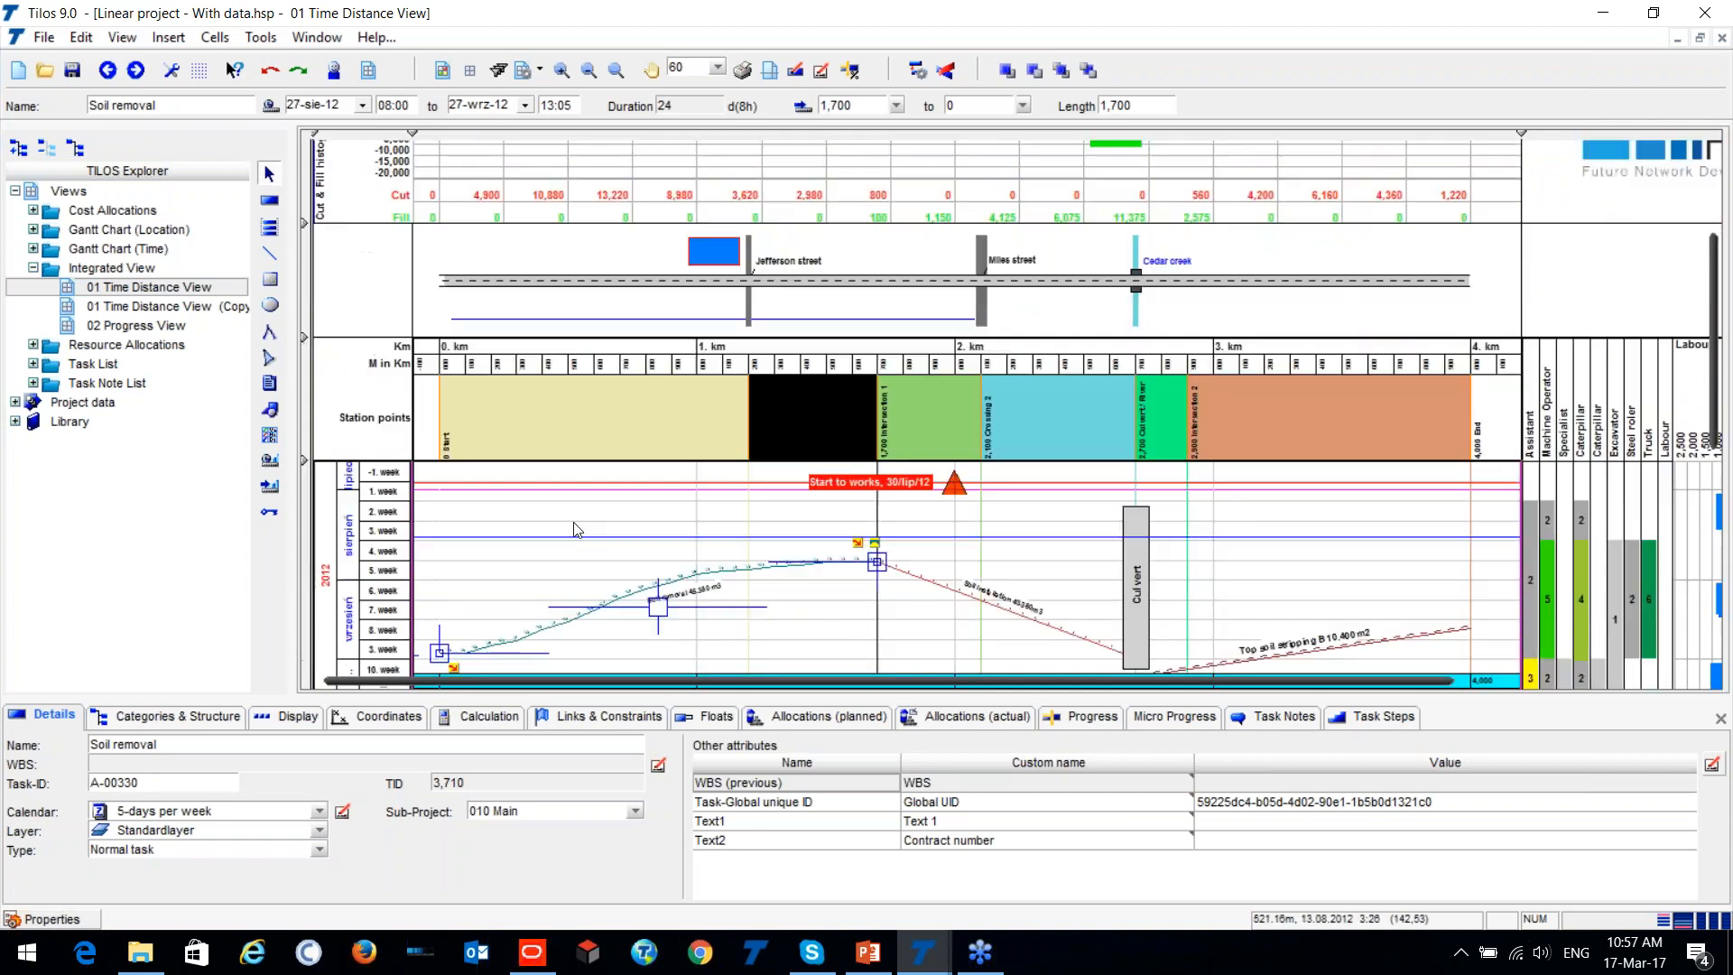
pyautogui.scroll(2, 782, 535)
pyautogui.scroll(-2, 782, 535)
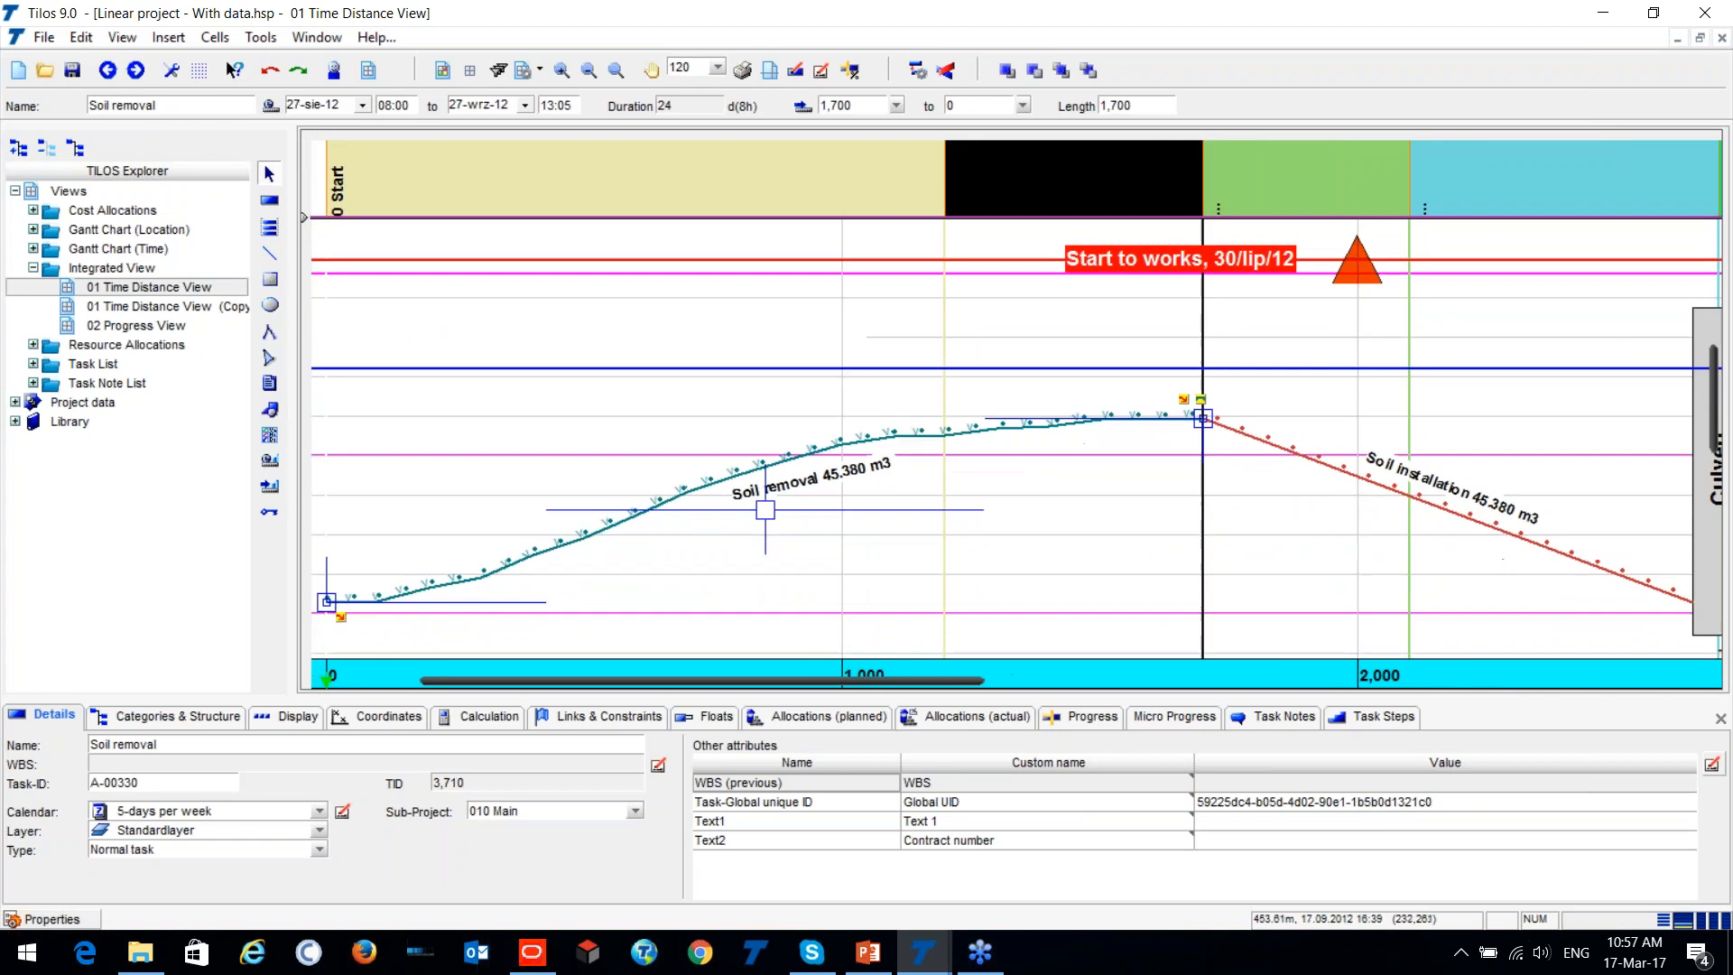
# Shorten the Soil removal task to 1,300 m and extend it back to 1,700 m, with its start on 29-sie-12.
pyautogui.moveTo(1139, 431); pyautogui.dragTo(964, 444)
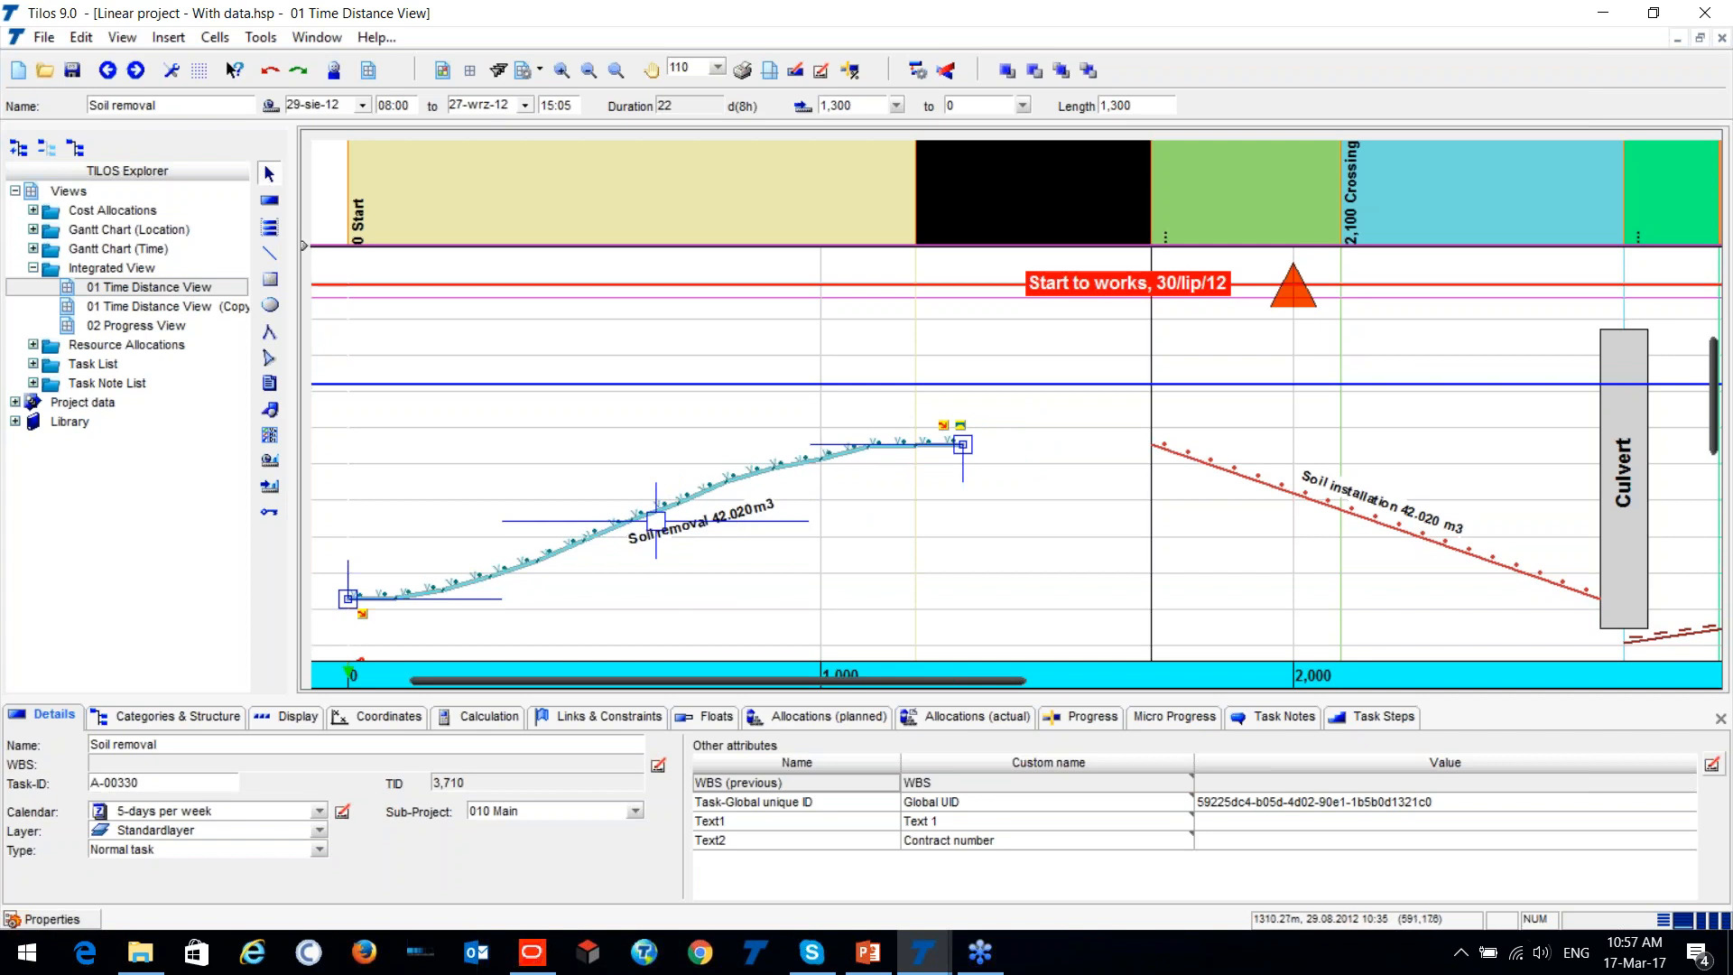
pyautogui.moveTo(961, 456); pyautogui.dragTo(1152, 444)
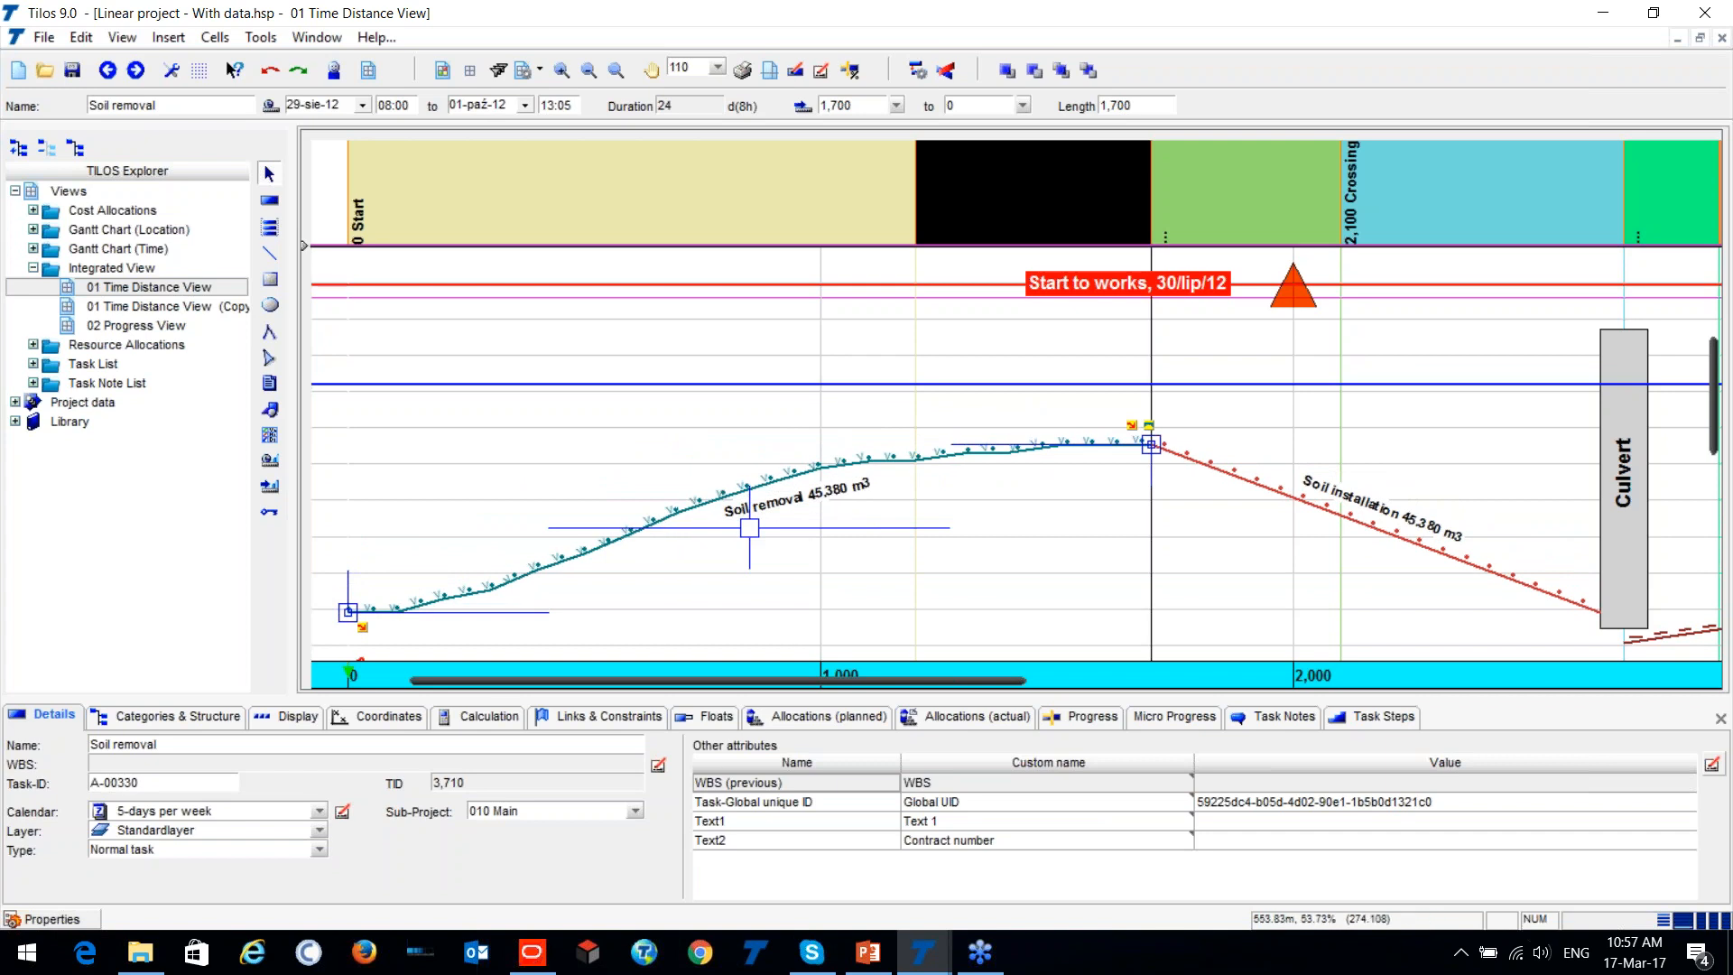
pyautogui.press('ctrl')
pyautogui.press('ctrl')
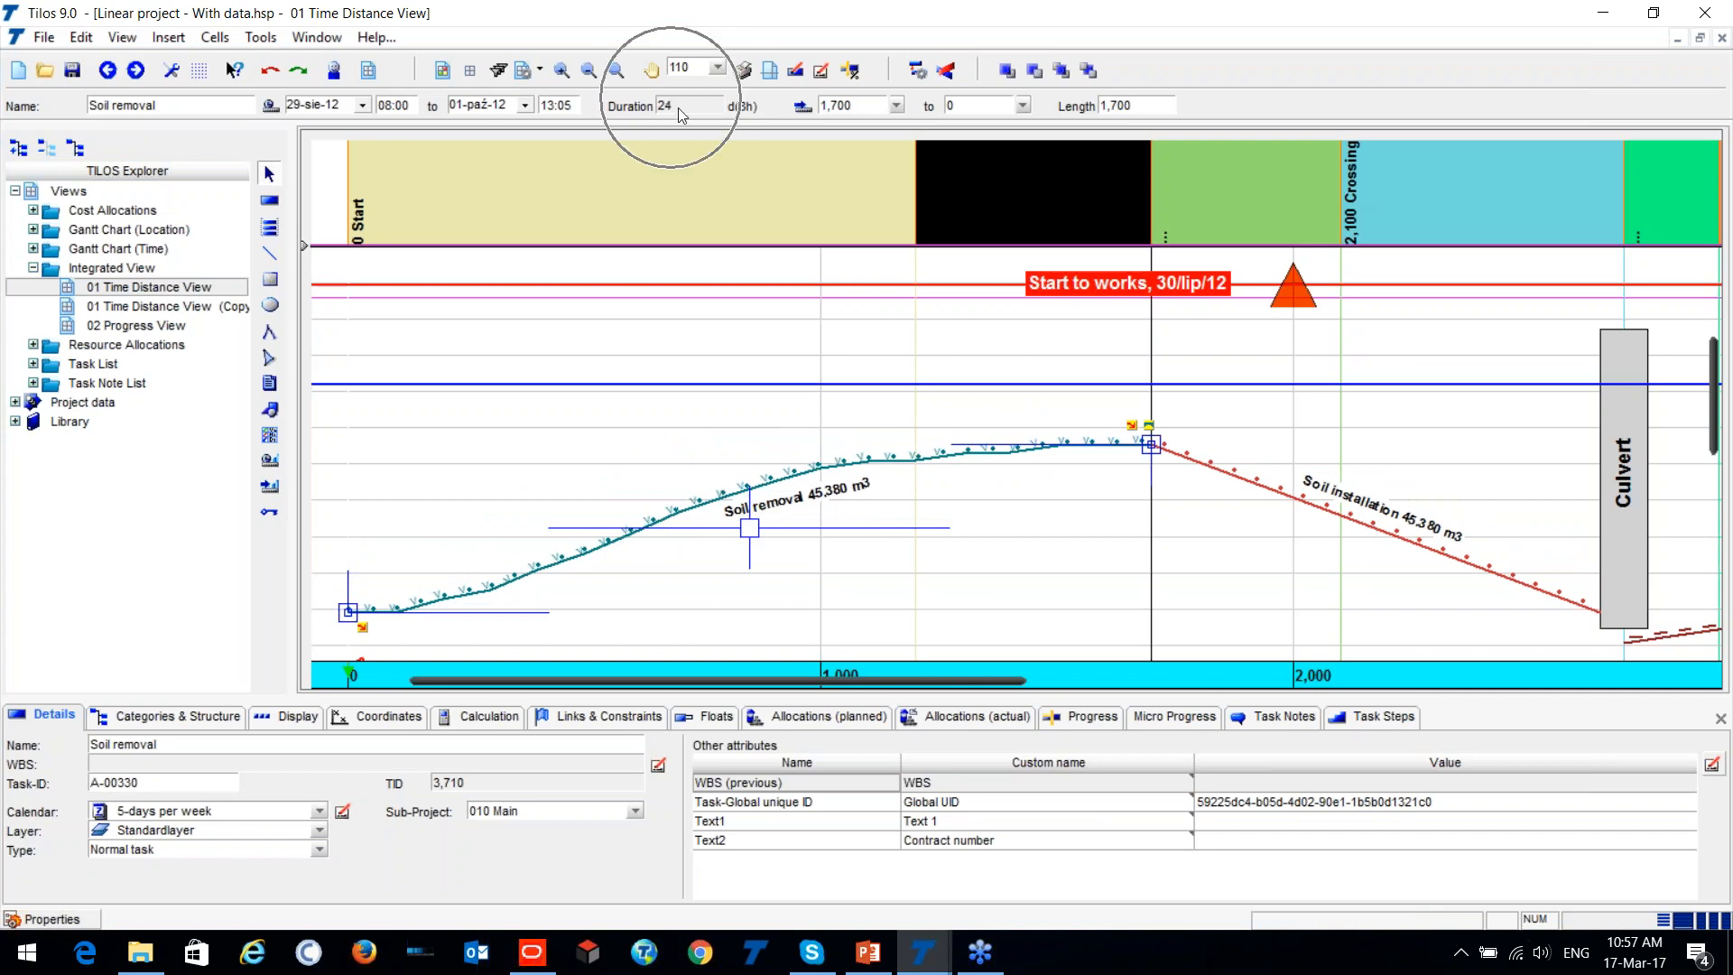
# Examine the time-based resource bars and the Labour, Cost & Income and Cash flow charts beside the schedule.
pyautogui.scroll(-5, 639, 498)
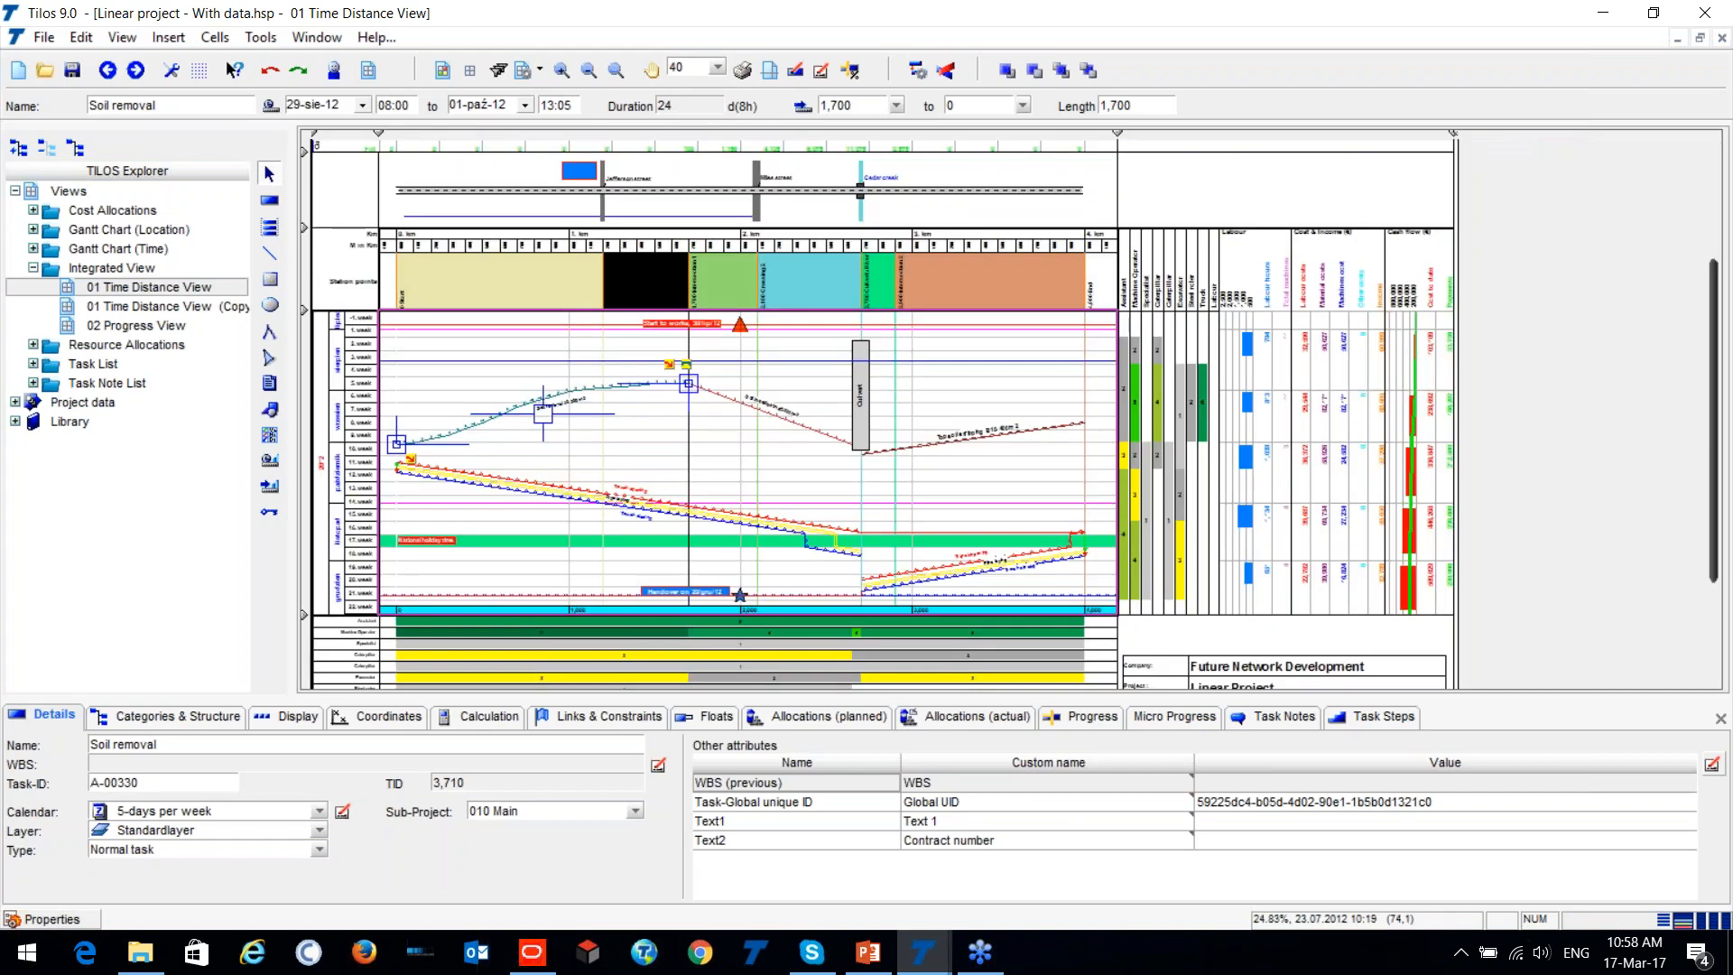
pyautogui.scroll(2, 1537, 280)
pyautogui.scroll(1, 1505, 293)
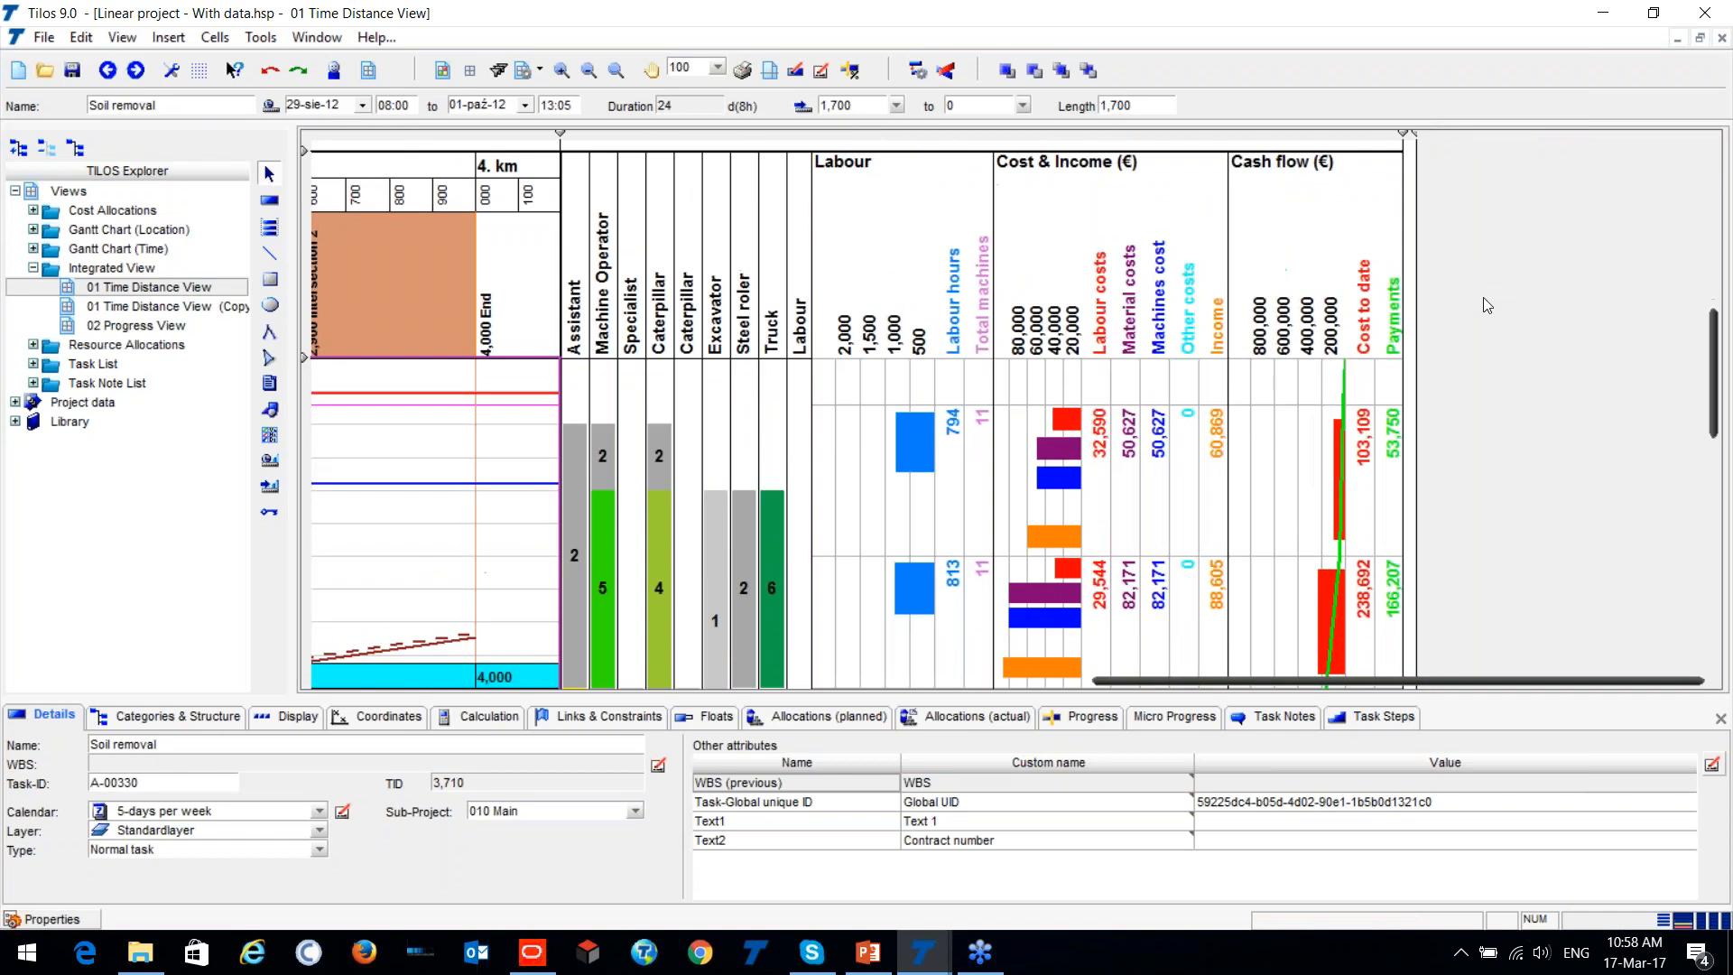
pyautogui.scroll(-2, 745, 309)
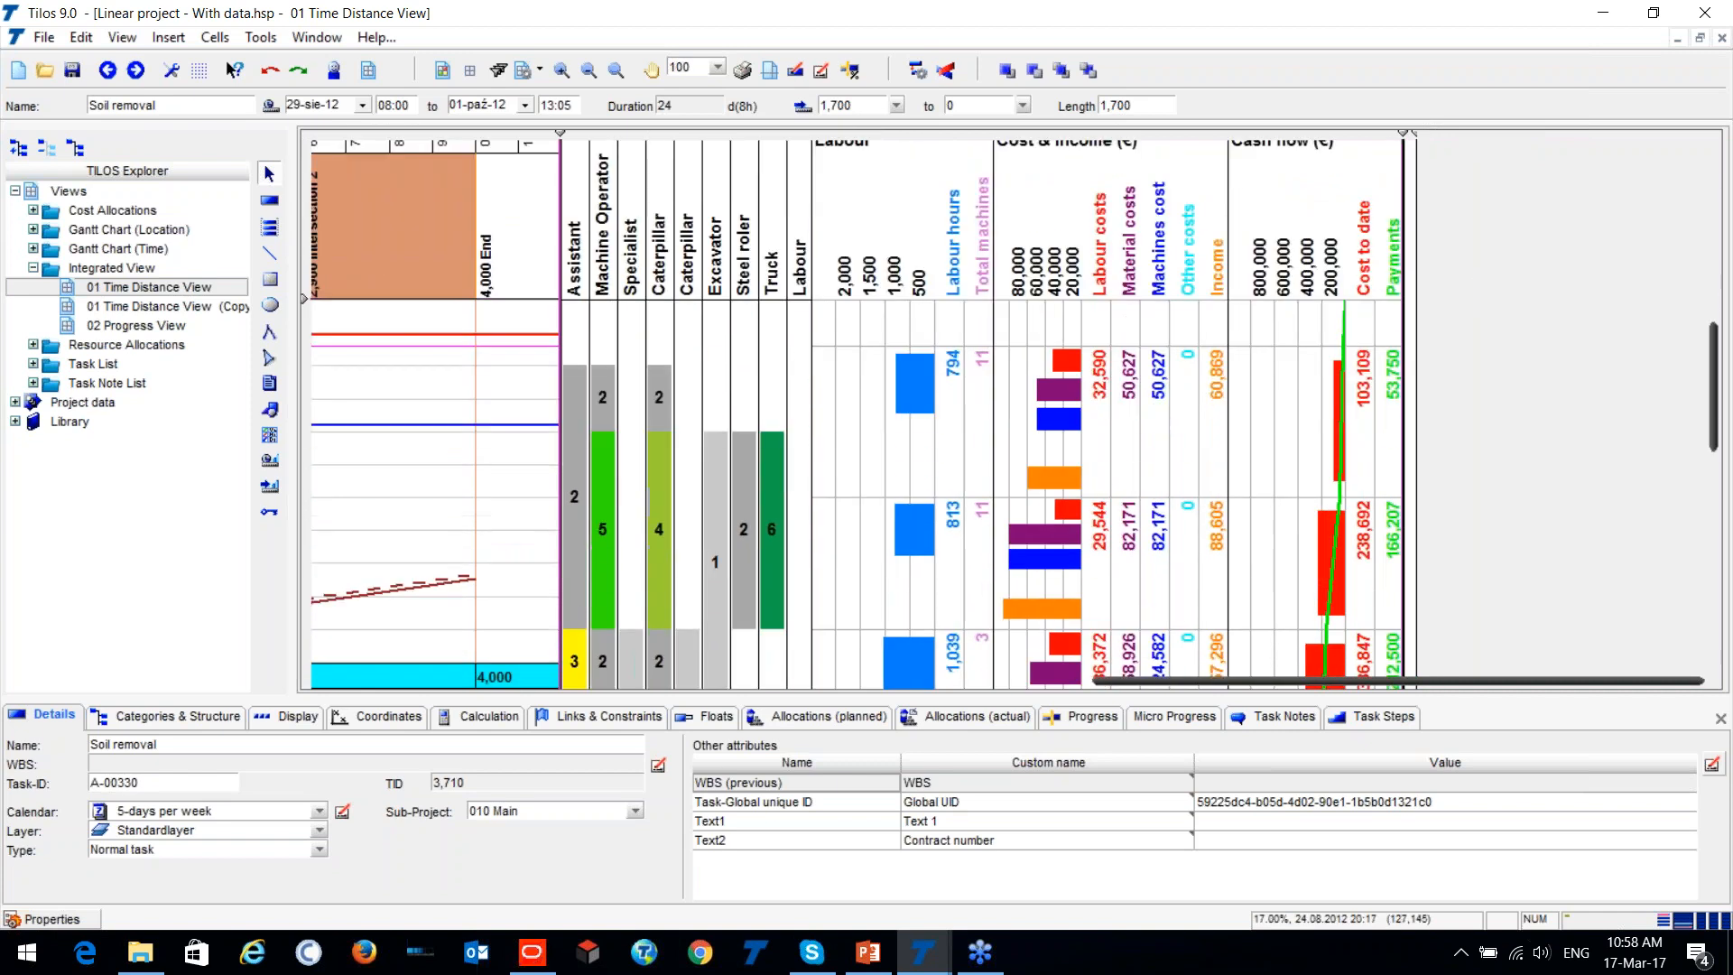
pyautogui.click(656, 447)
pyautogui.scroll(3, 634, 298)
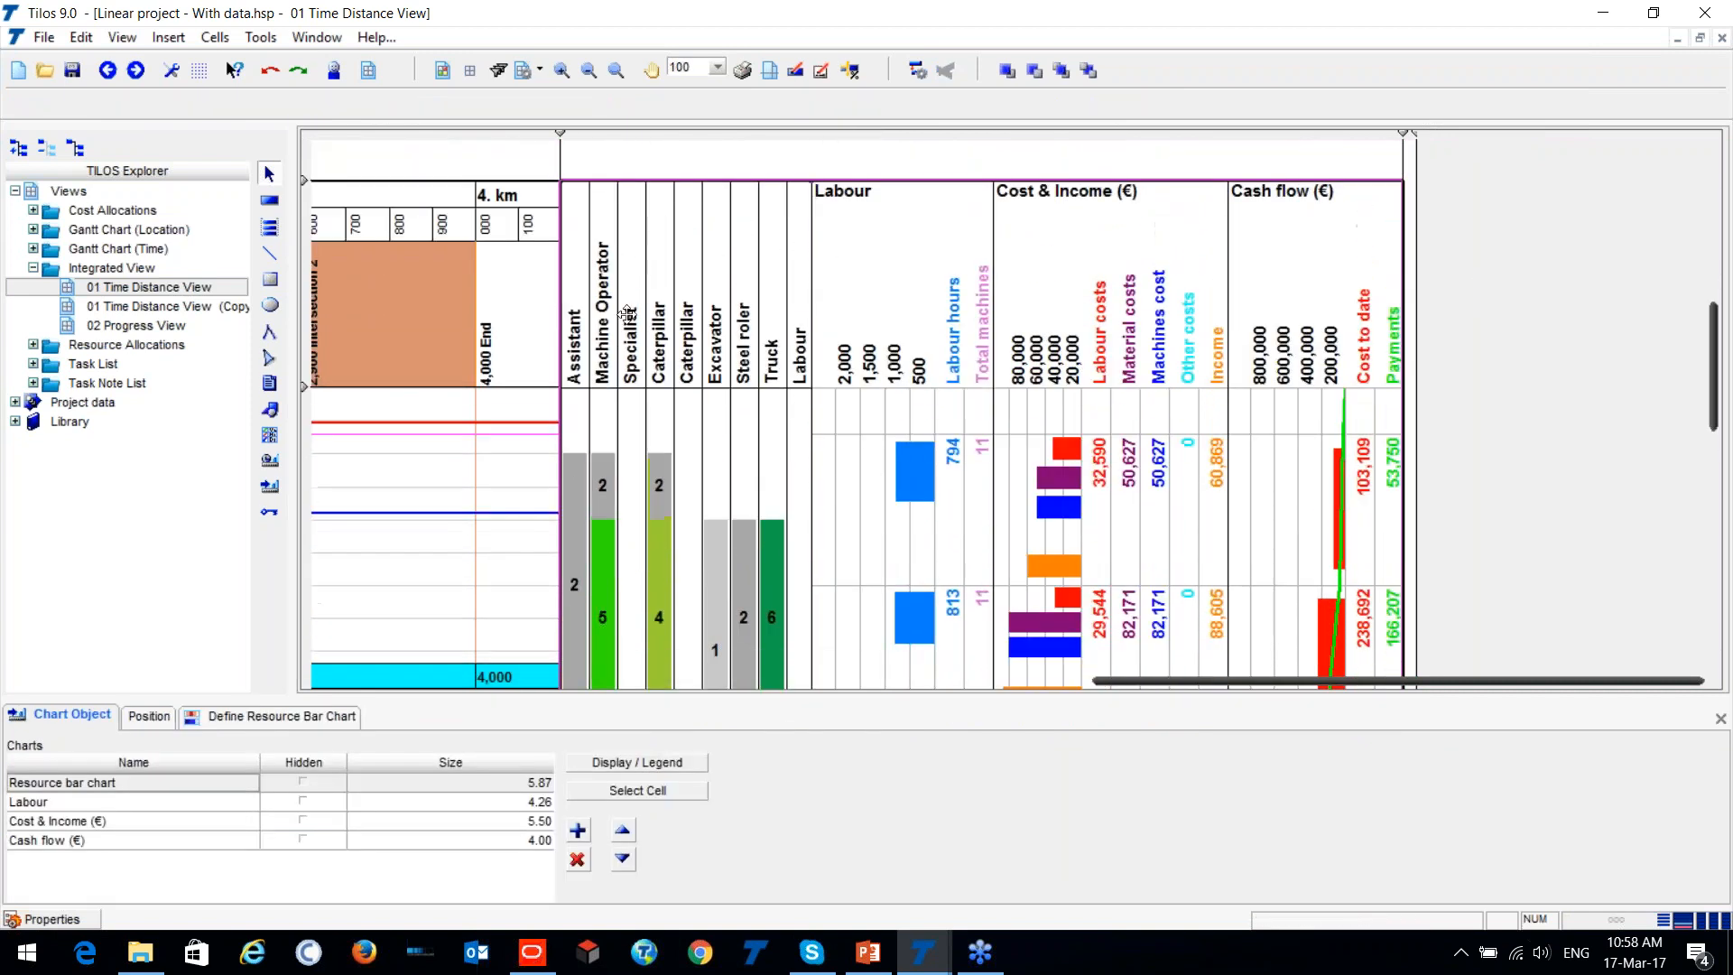
pyautogui.scroll(-4, 631, 370)
pyautogui.scroll(1, 585, 462)
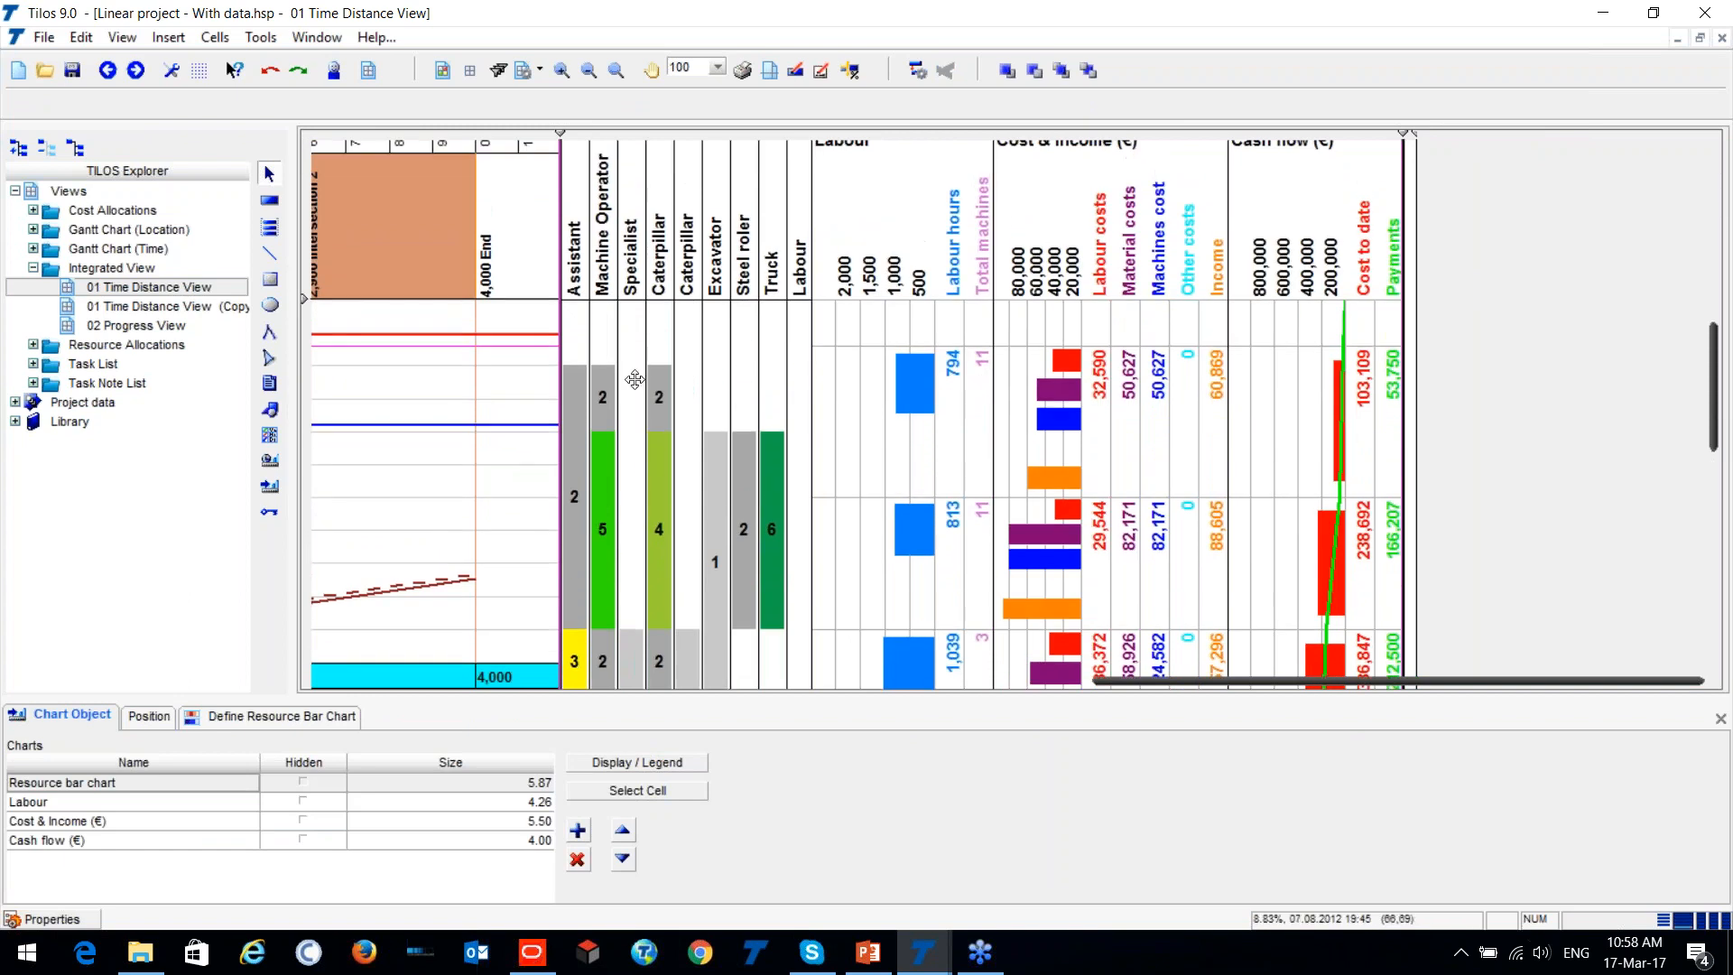
pyautogui.scroll(2, 798, 399)
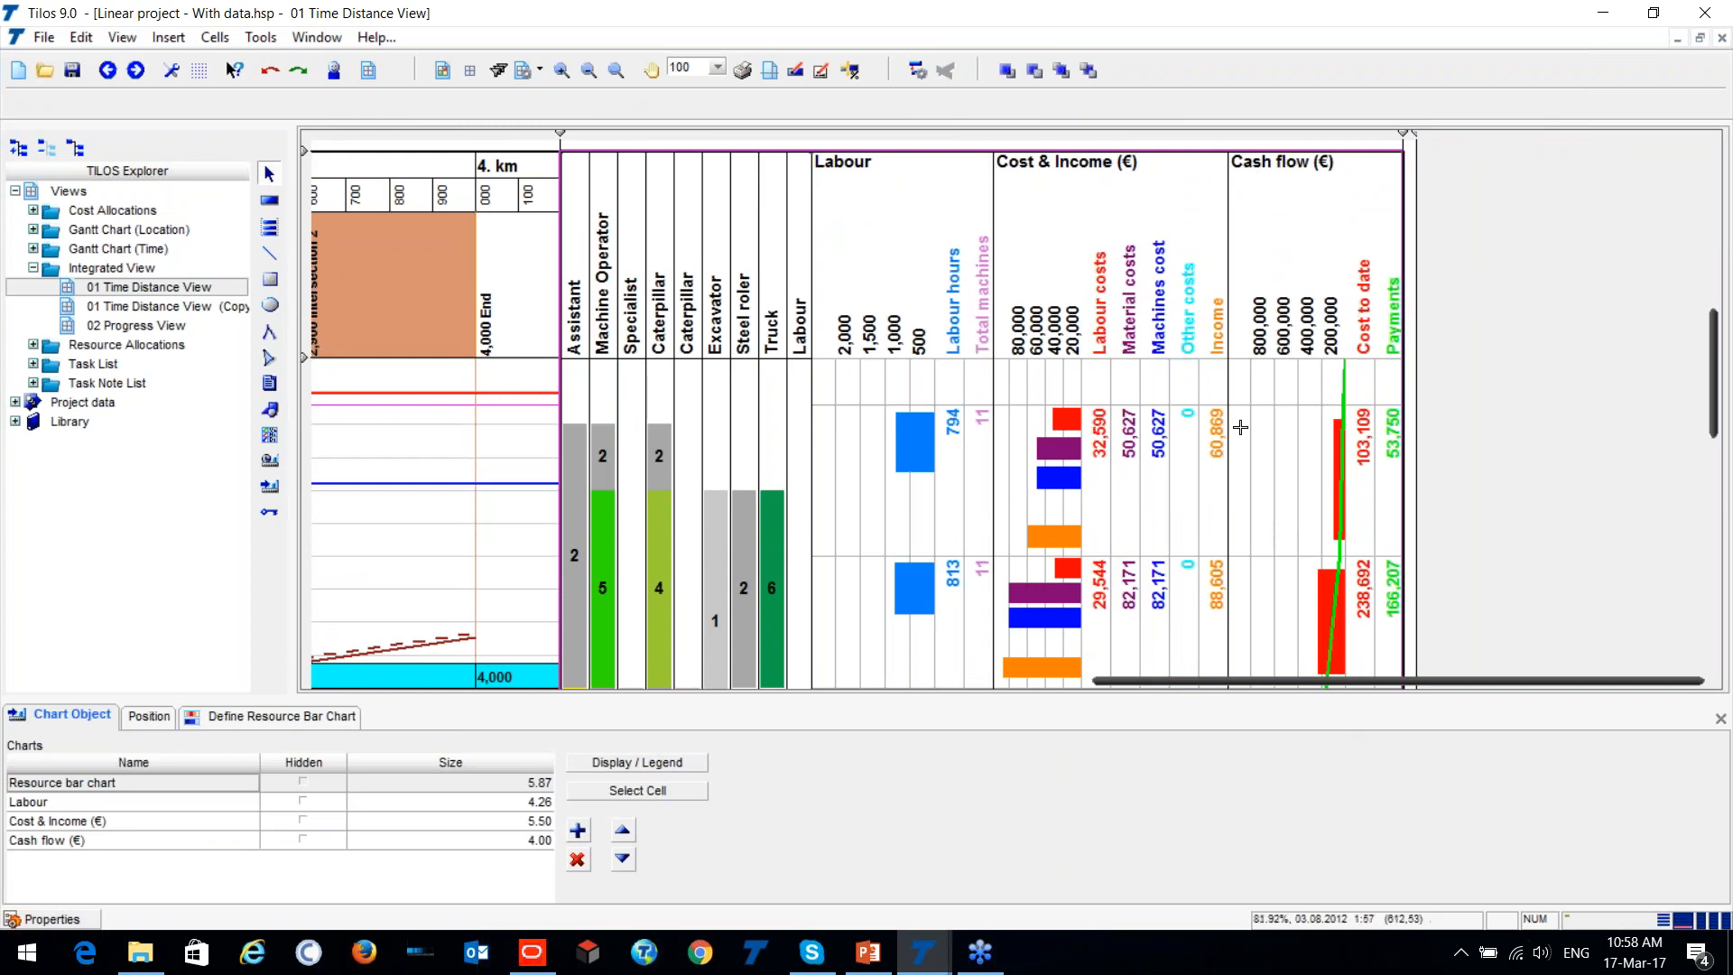
pyautogui.scroll(-3, 1243, 429)
# Examine the distance-based resource bars and the Resource numbers and Cost & Income charts below the time-distance diagram.
pyautogui.scroll(-10, 831, 410)
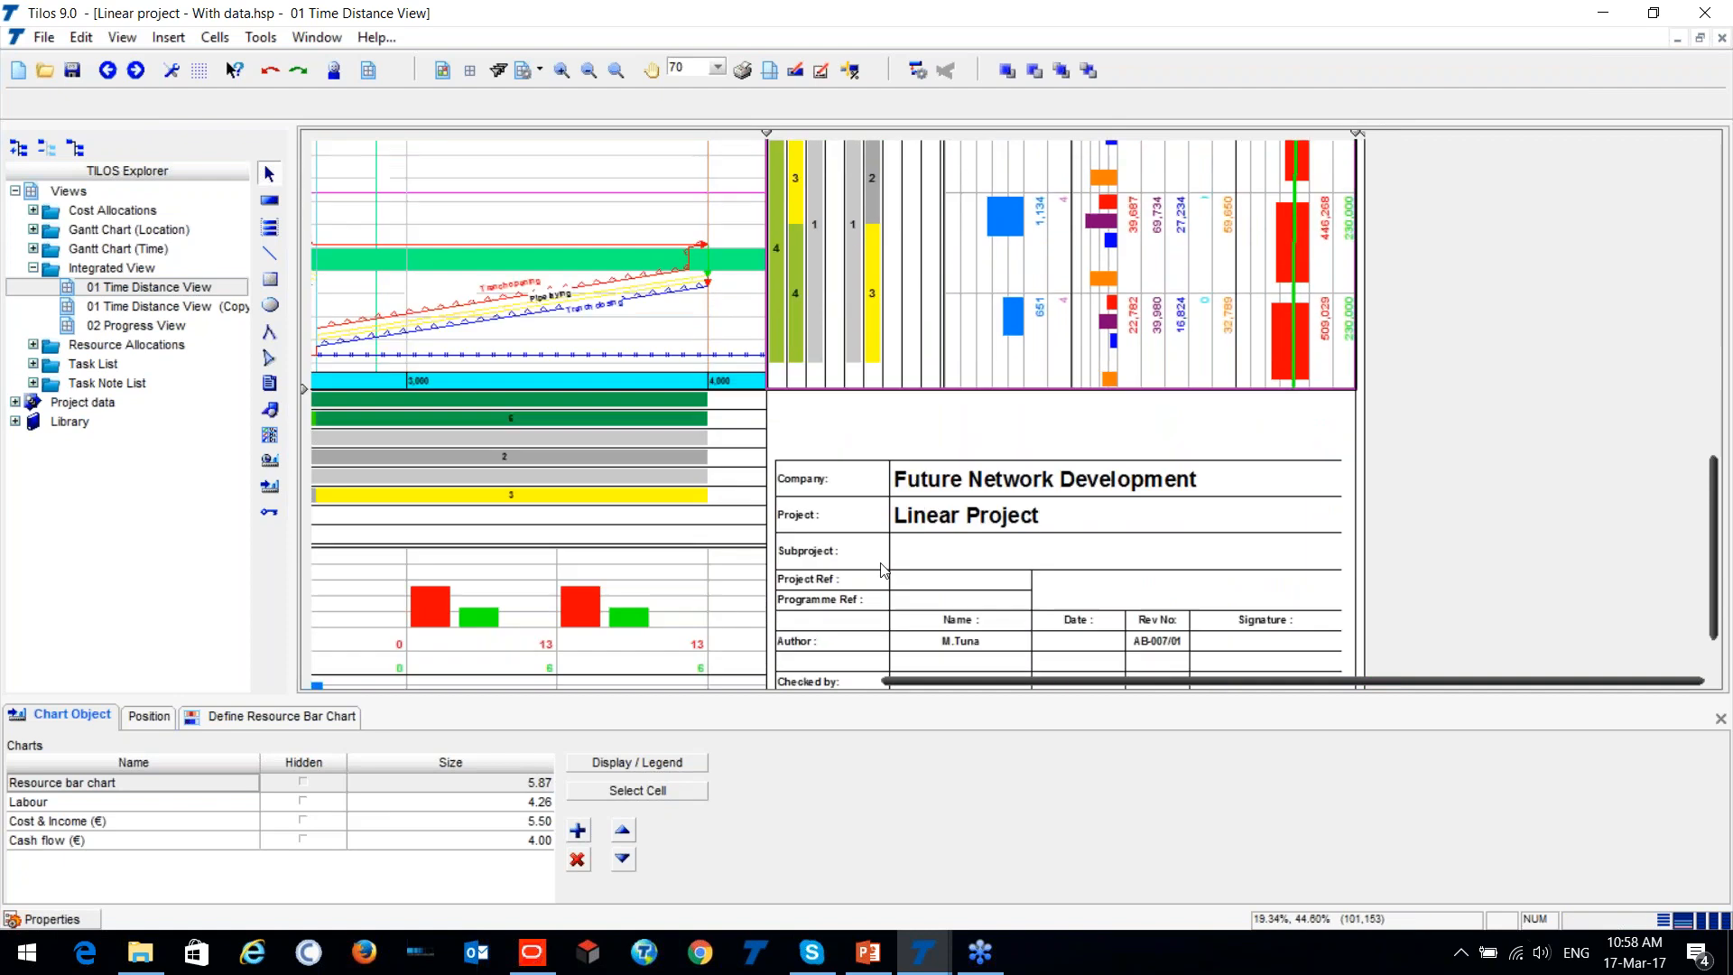
pyautogui.hscroll(-8, 682, 443)
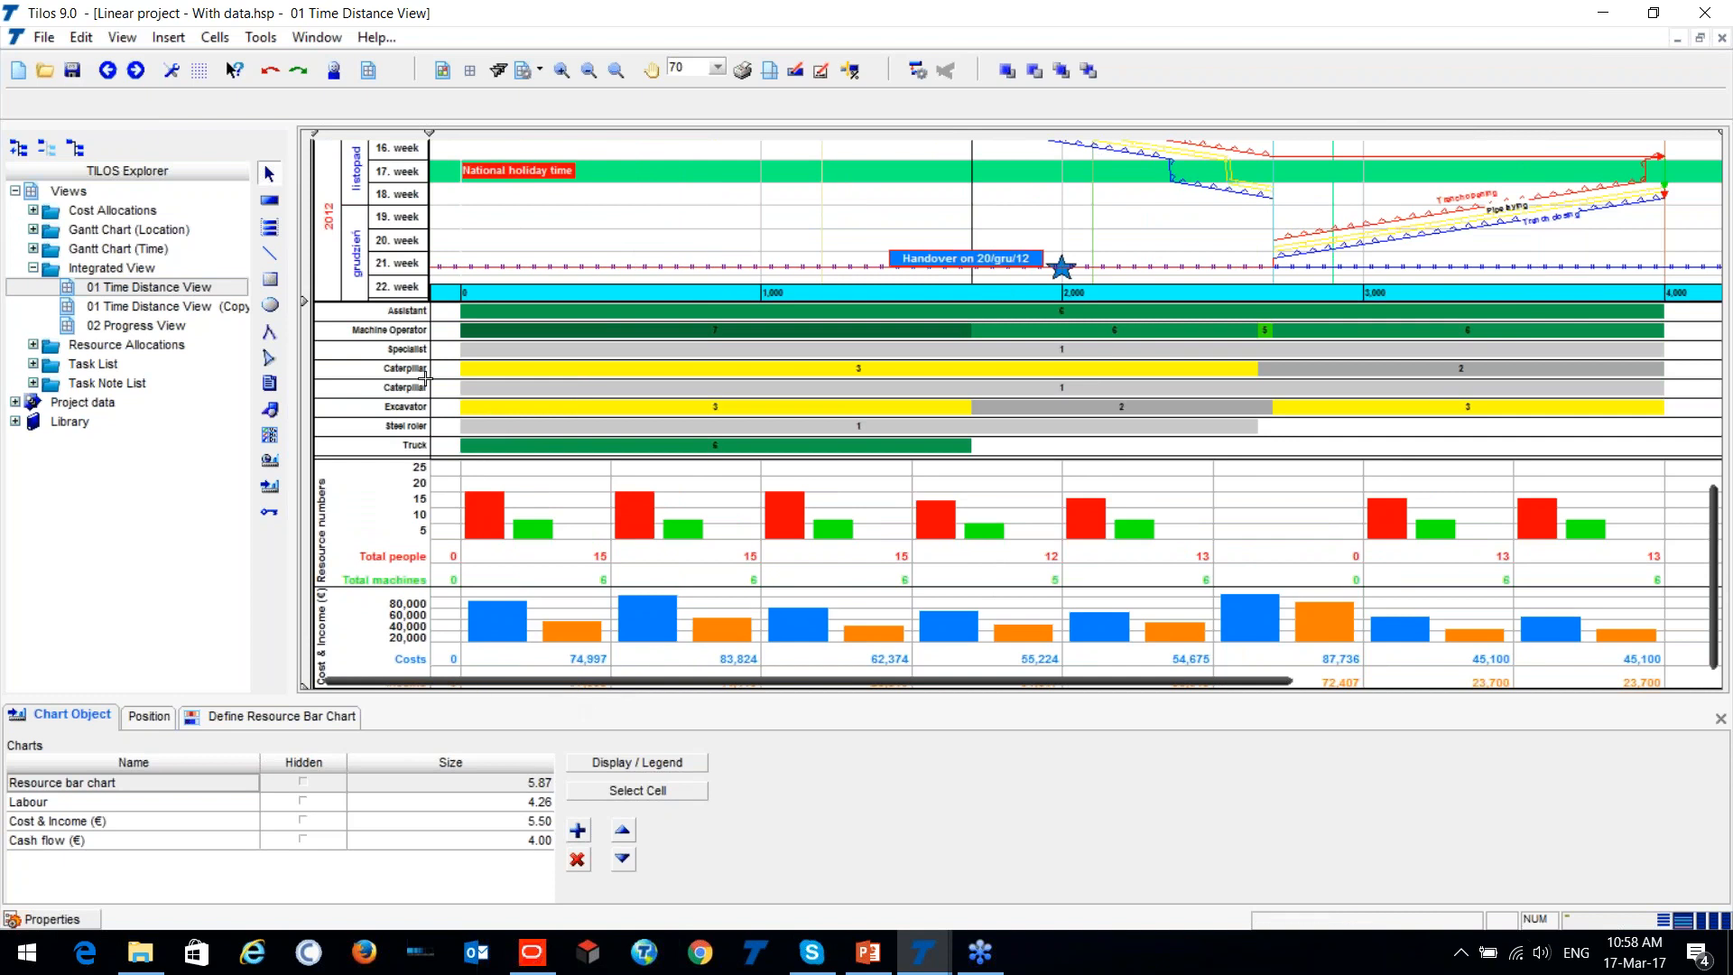
pyautogui.scroll(4, 386, 362)
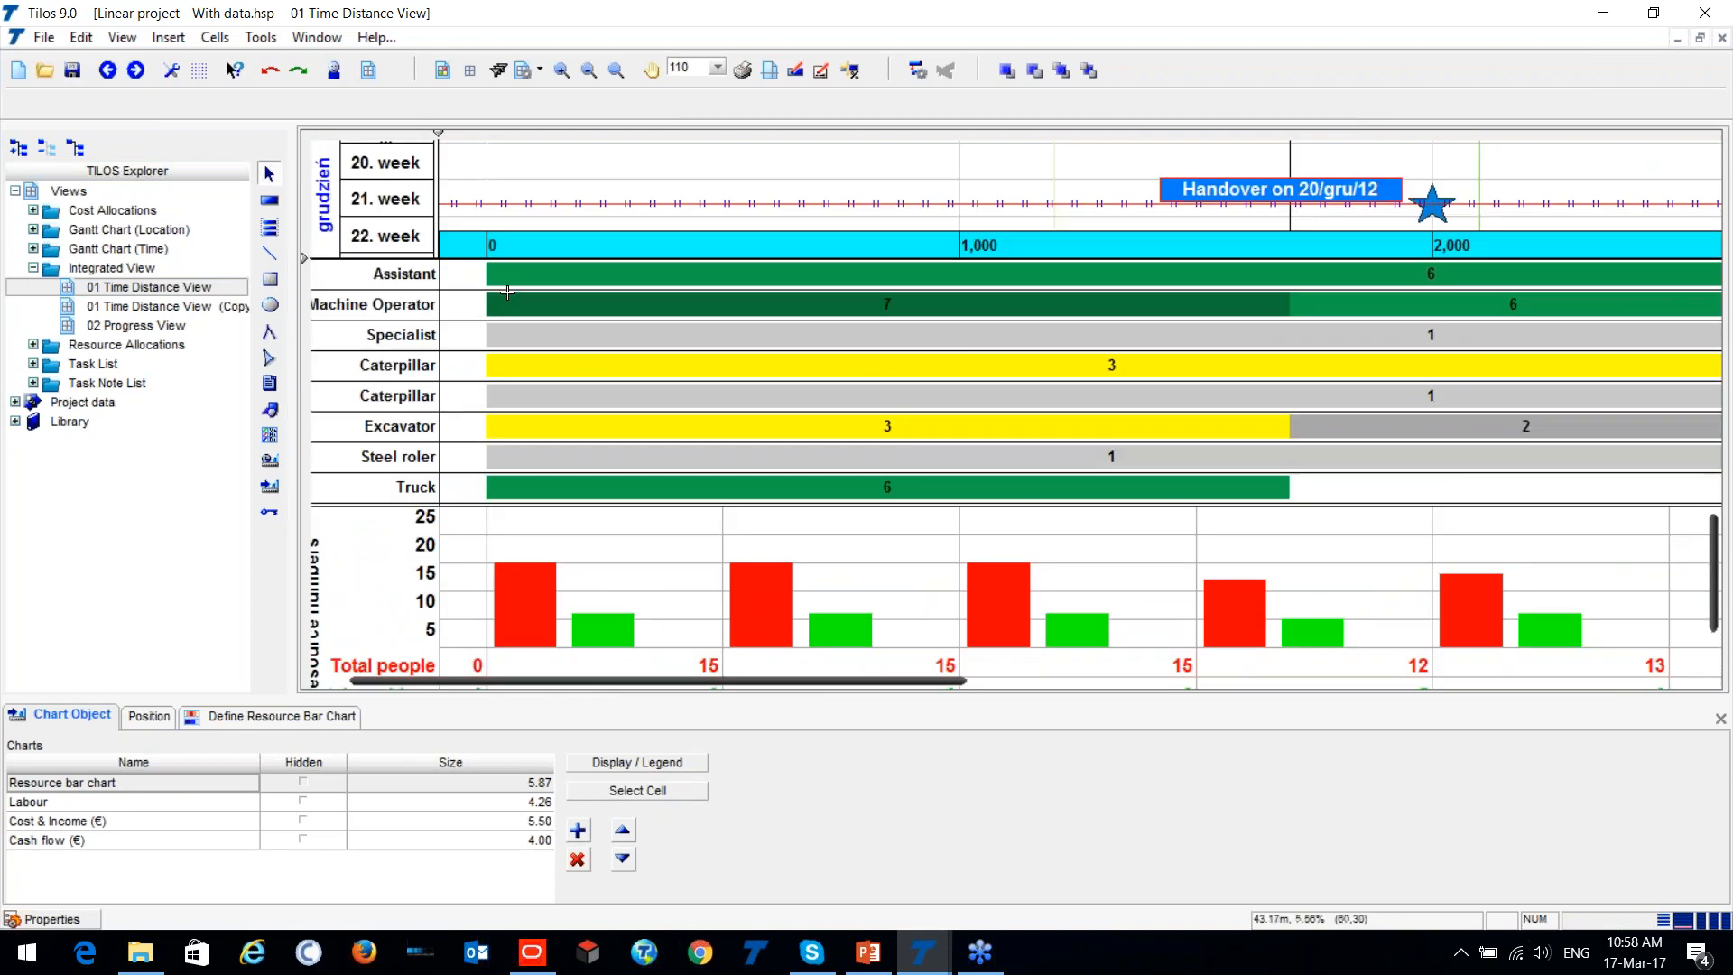
pyautogui.scroll(-1, 424, 329)
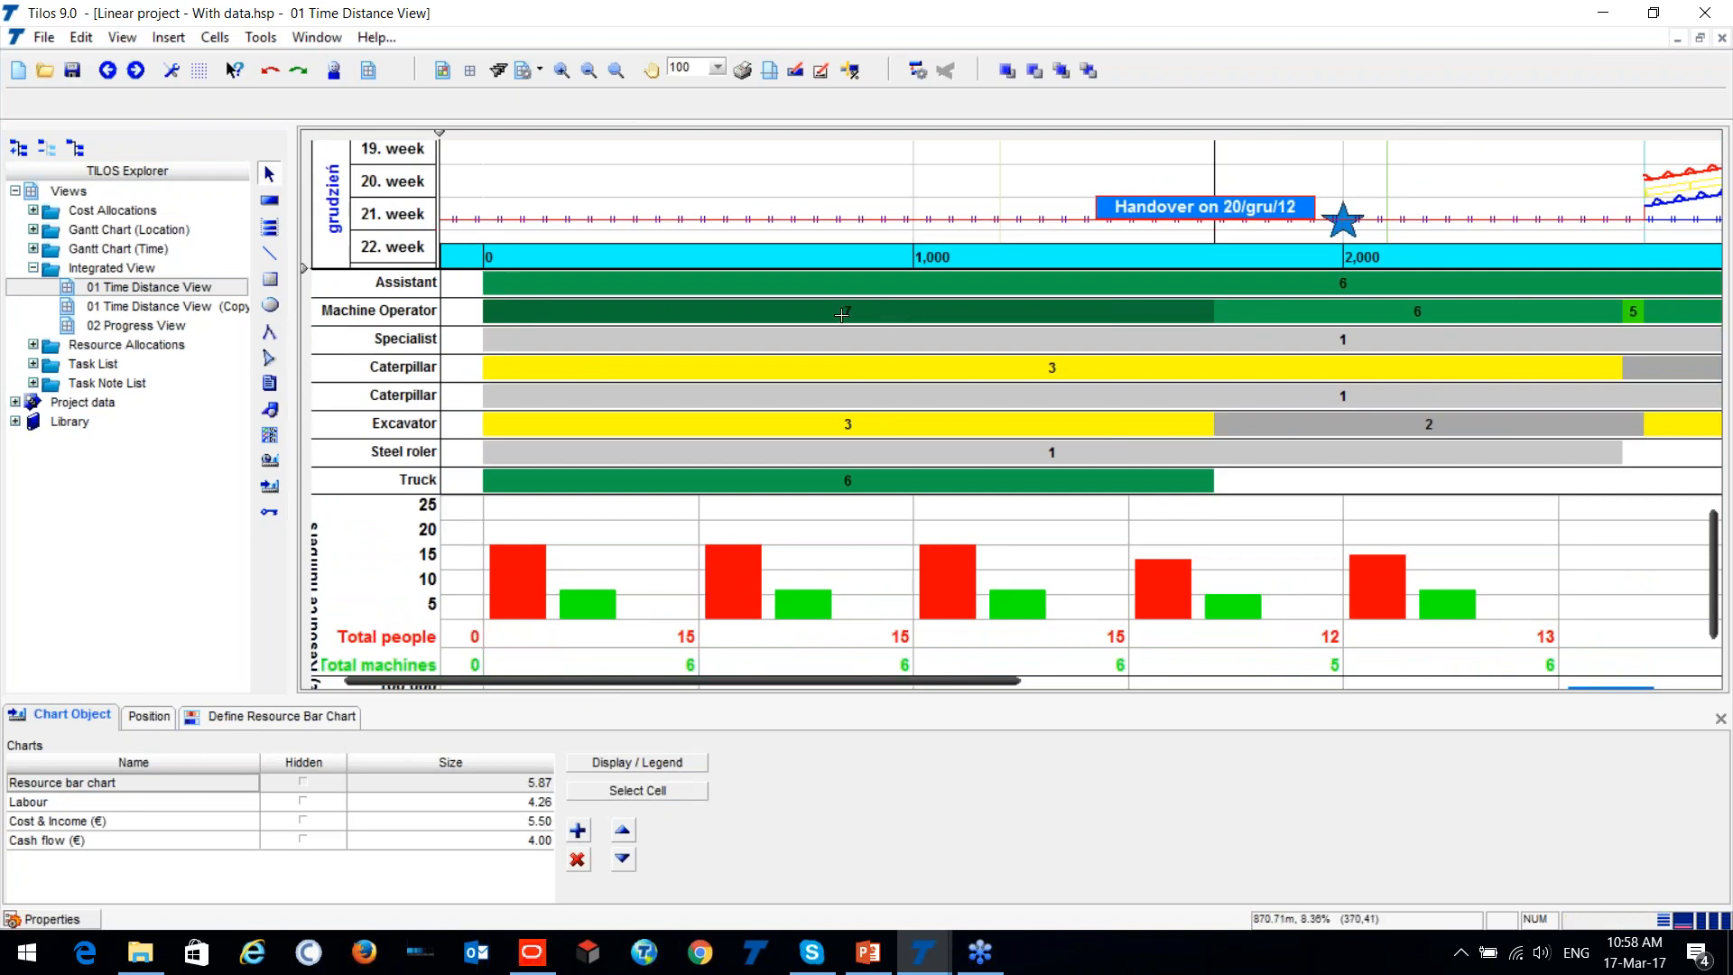
pyautogui.scroll(-3, 1258, 367)
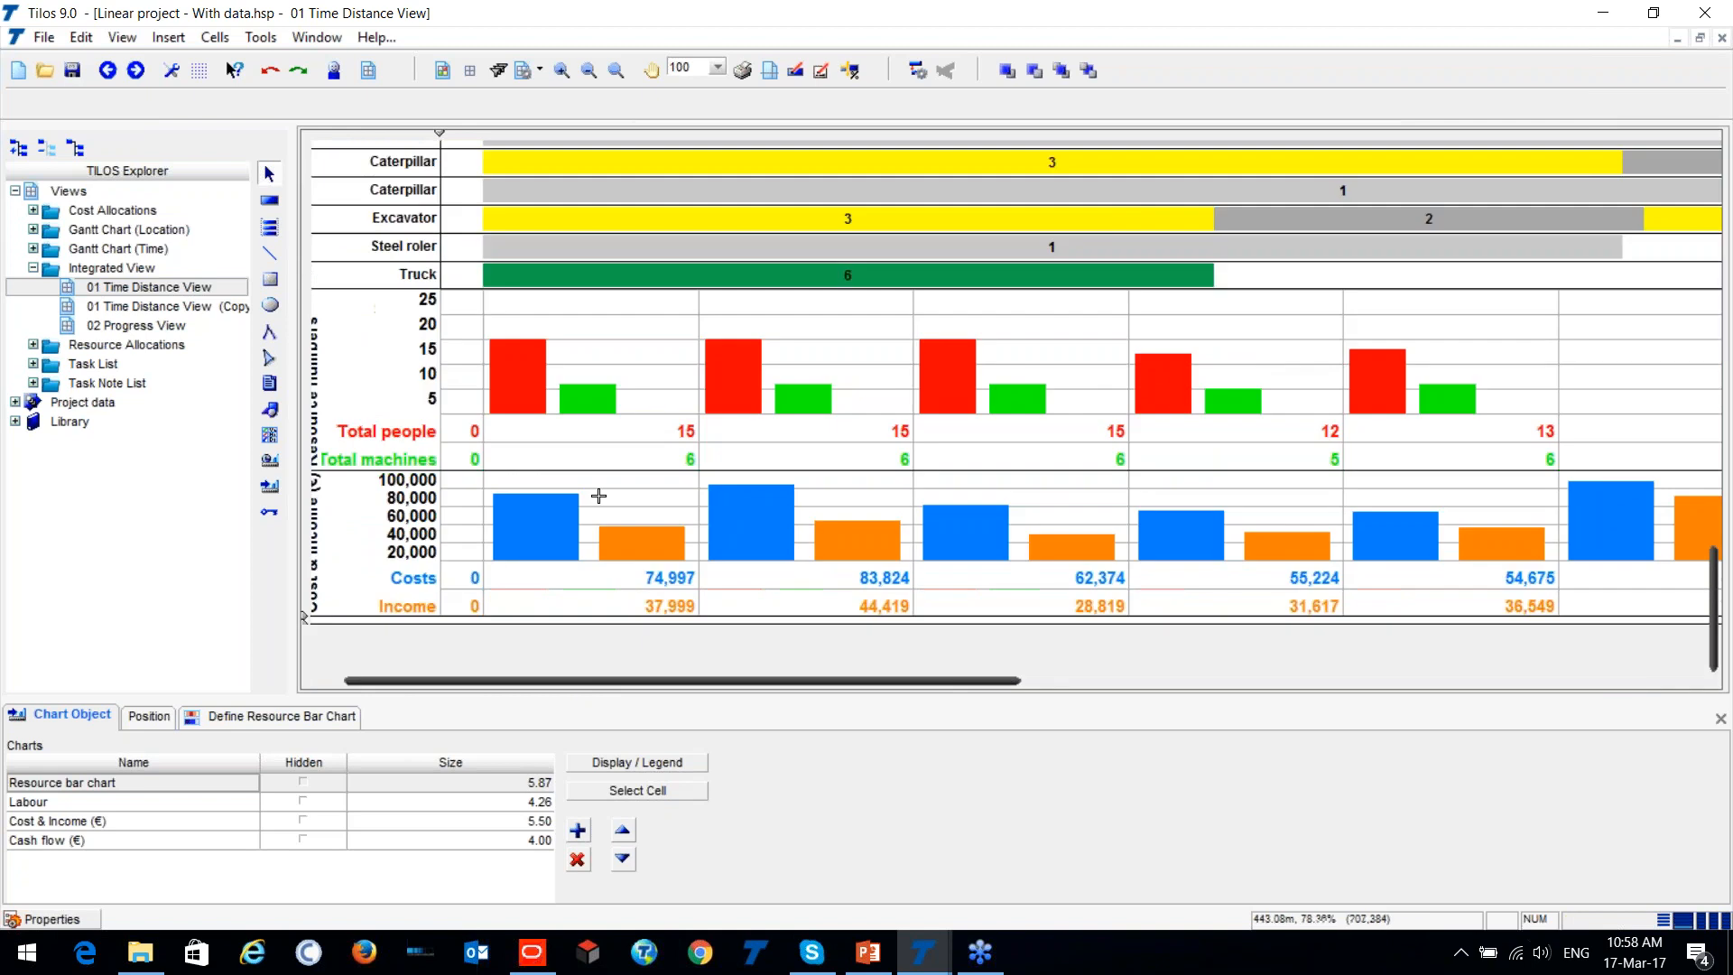
pyautogui.moveTo(648, 681); pyautogui.dragTo(560, 684)
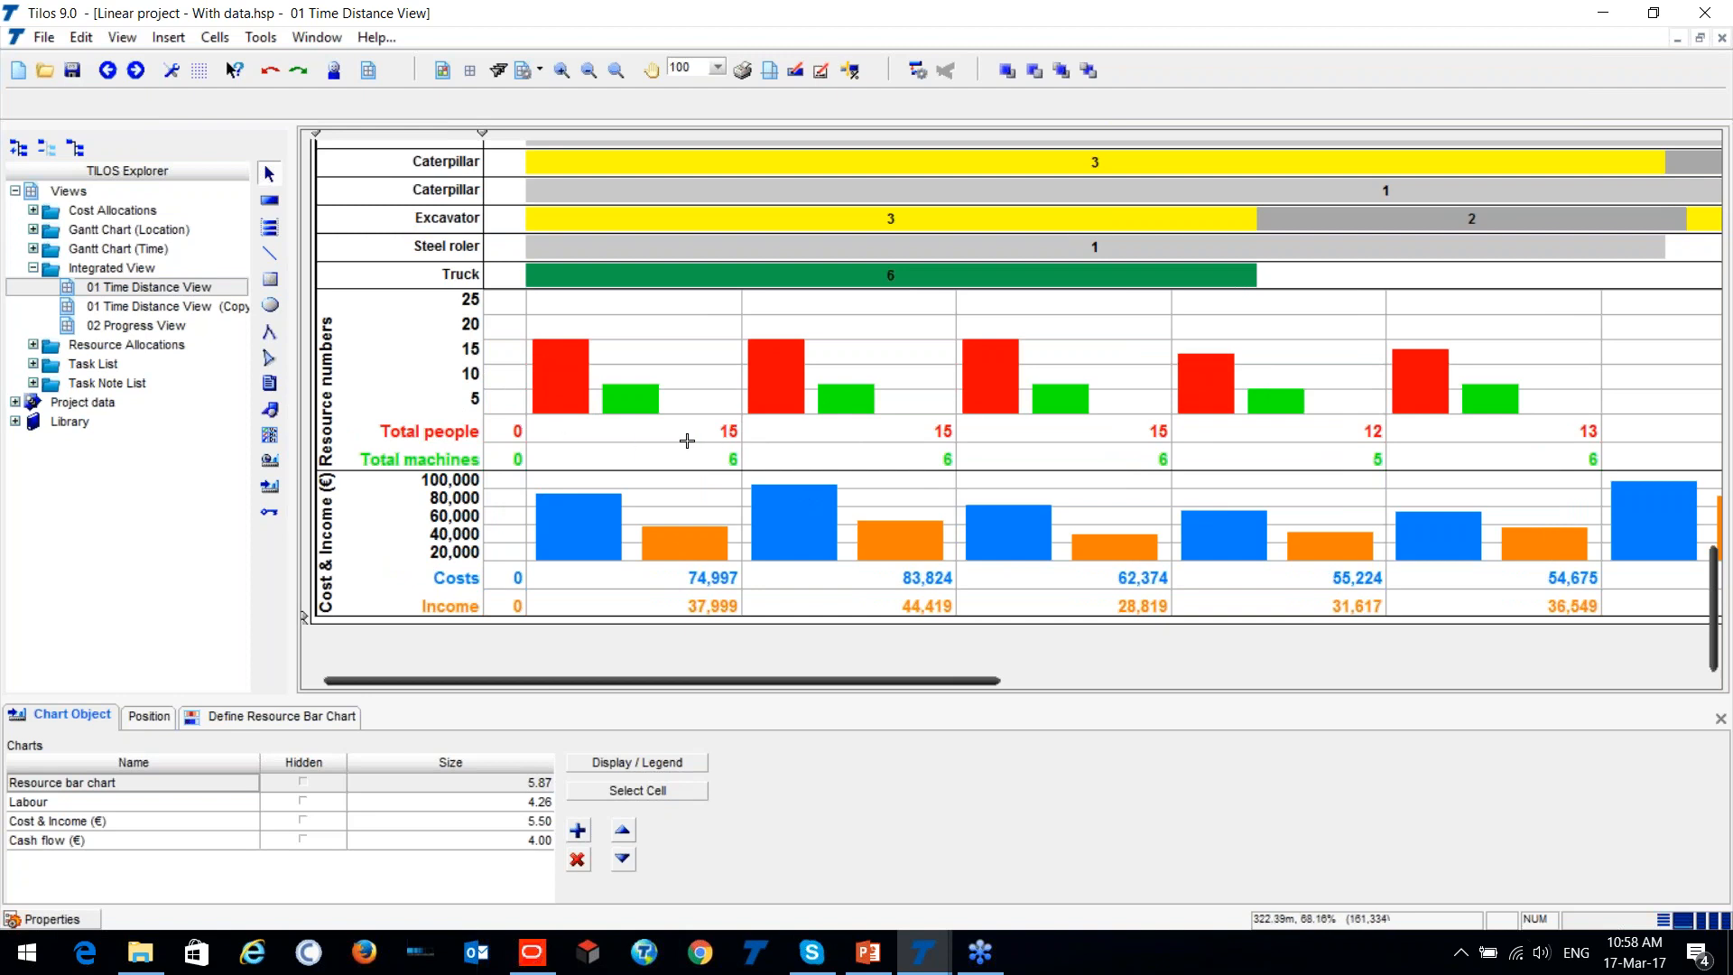
pyautogui.click(729, 439)
pyautogui.click(602, 602)
pyautogui.scroll(-1, 1037, 487)
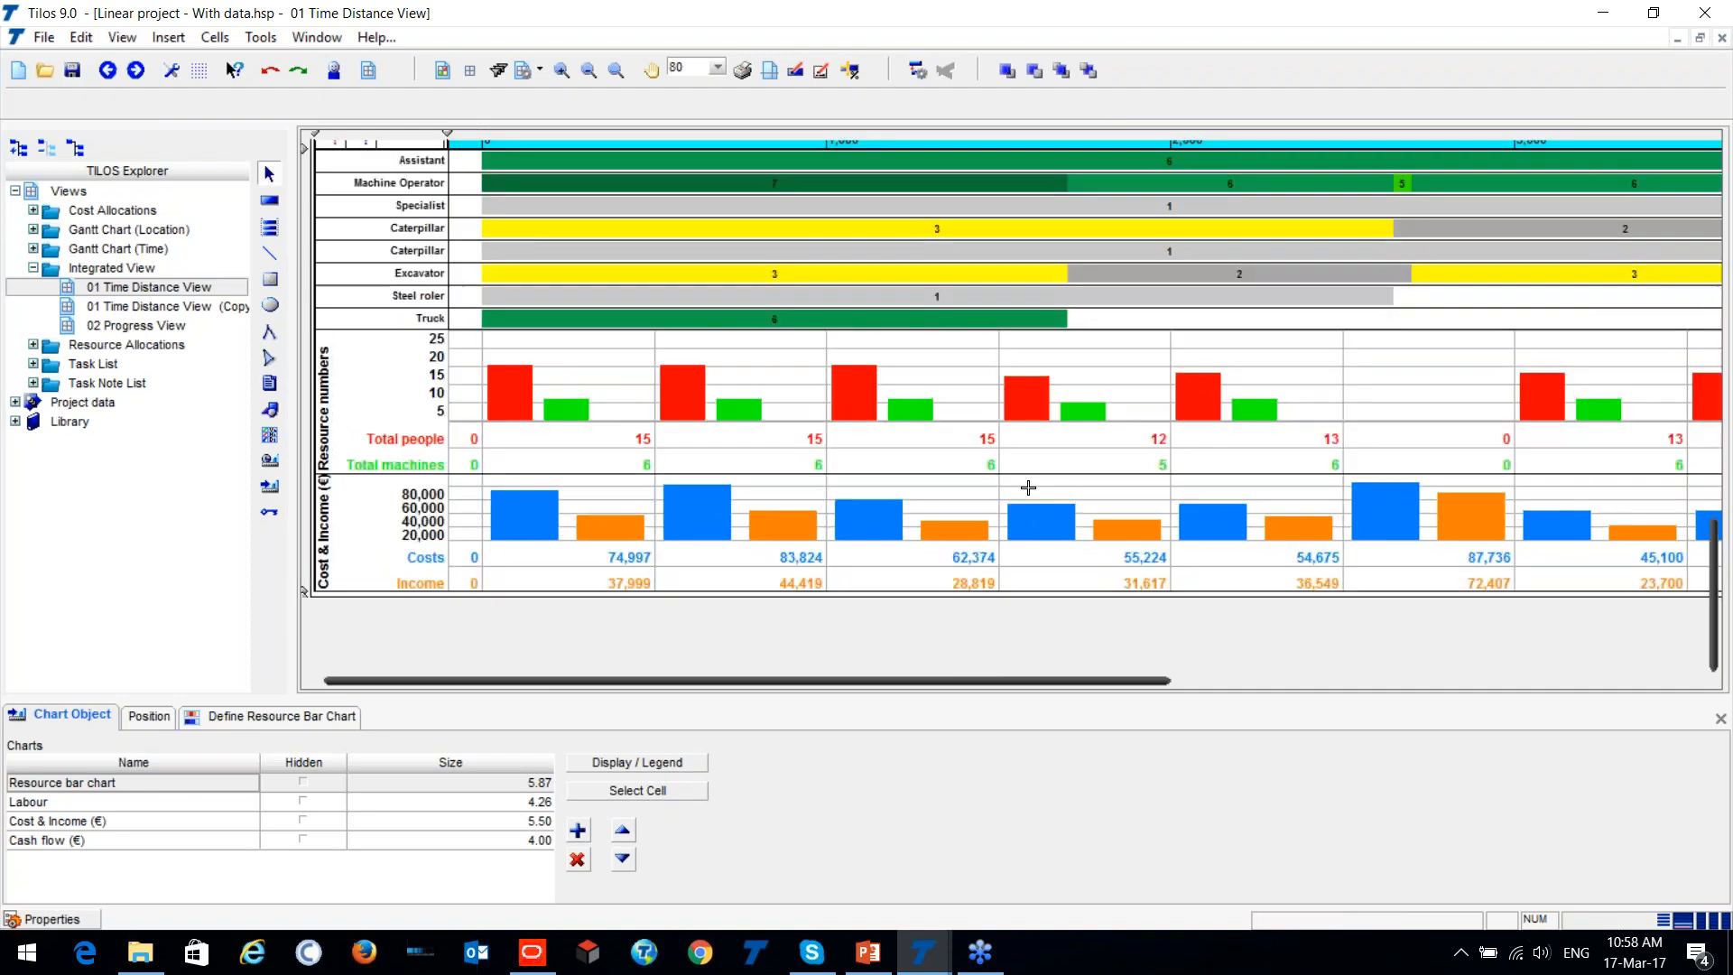
pyautogui.scroll(3, 637, 474)
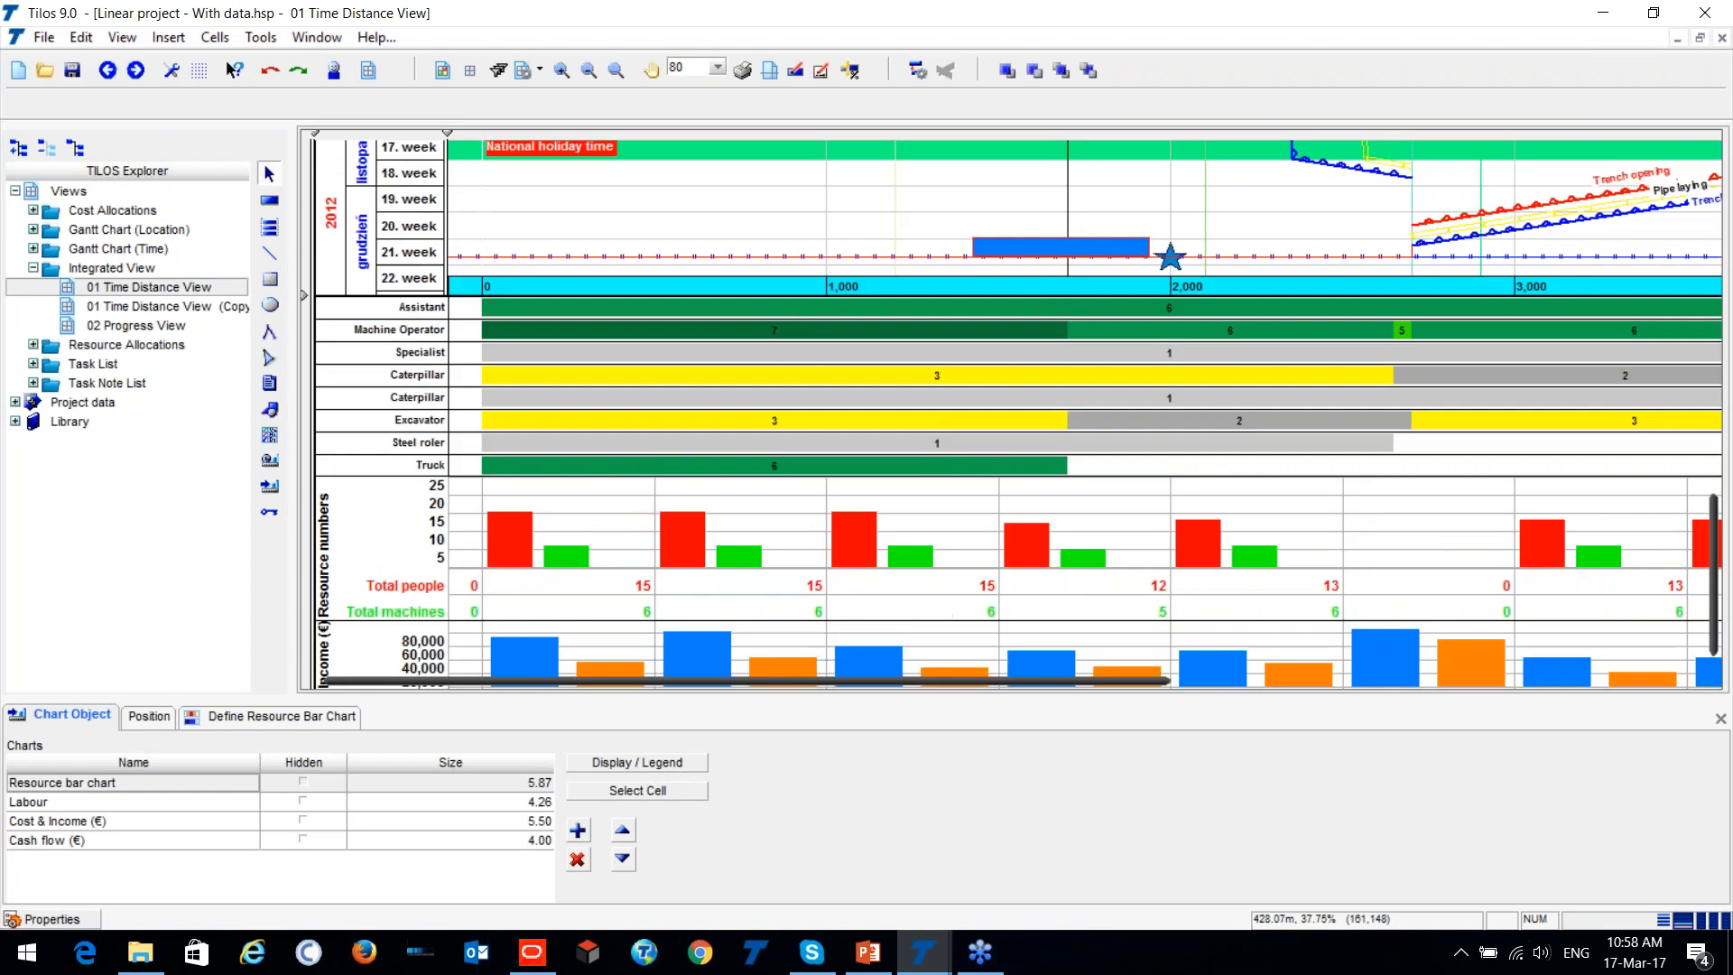
# Switch to the 003_SoilClasification project and examine the 550 m TBM tunnel layout with its planned soil classification.
pyautogui.moveTo(934, 964)
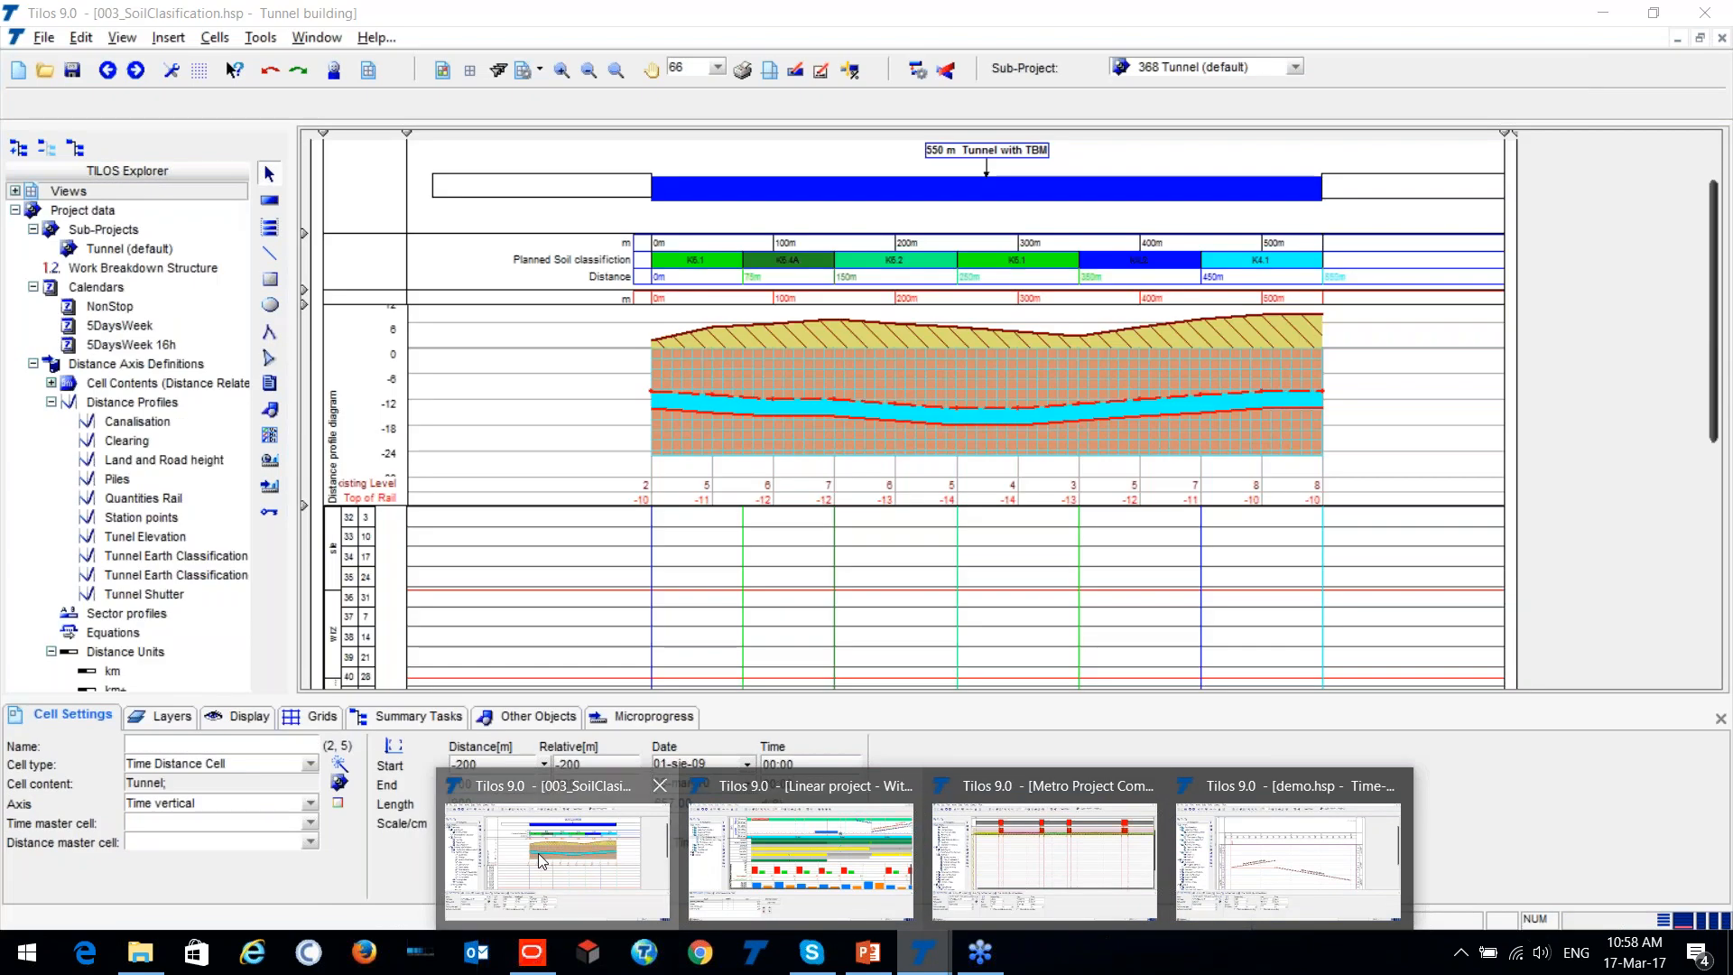
pyautogui.click(538, 853)
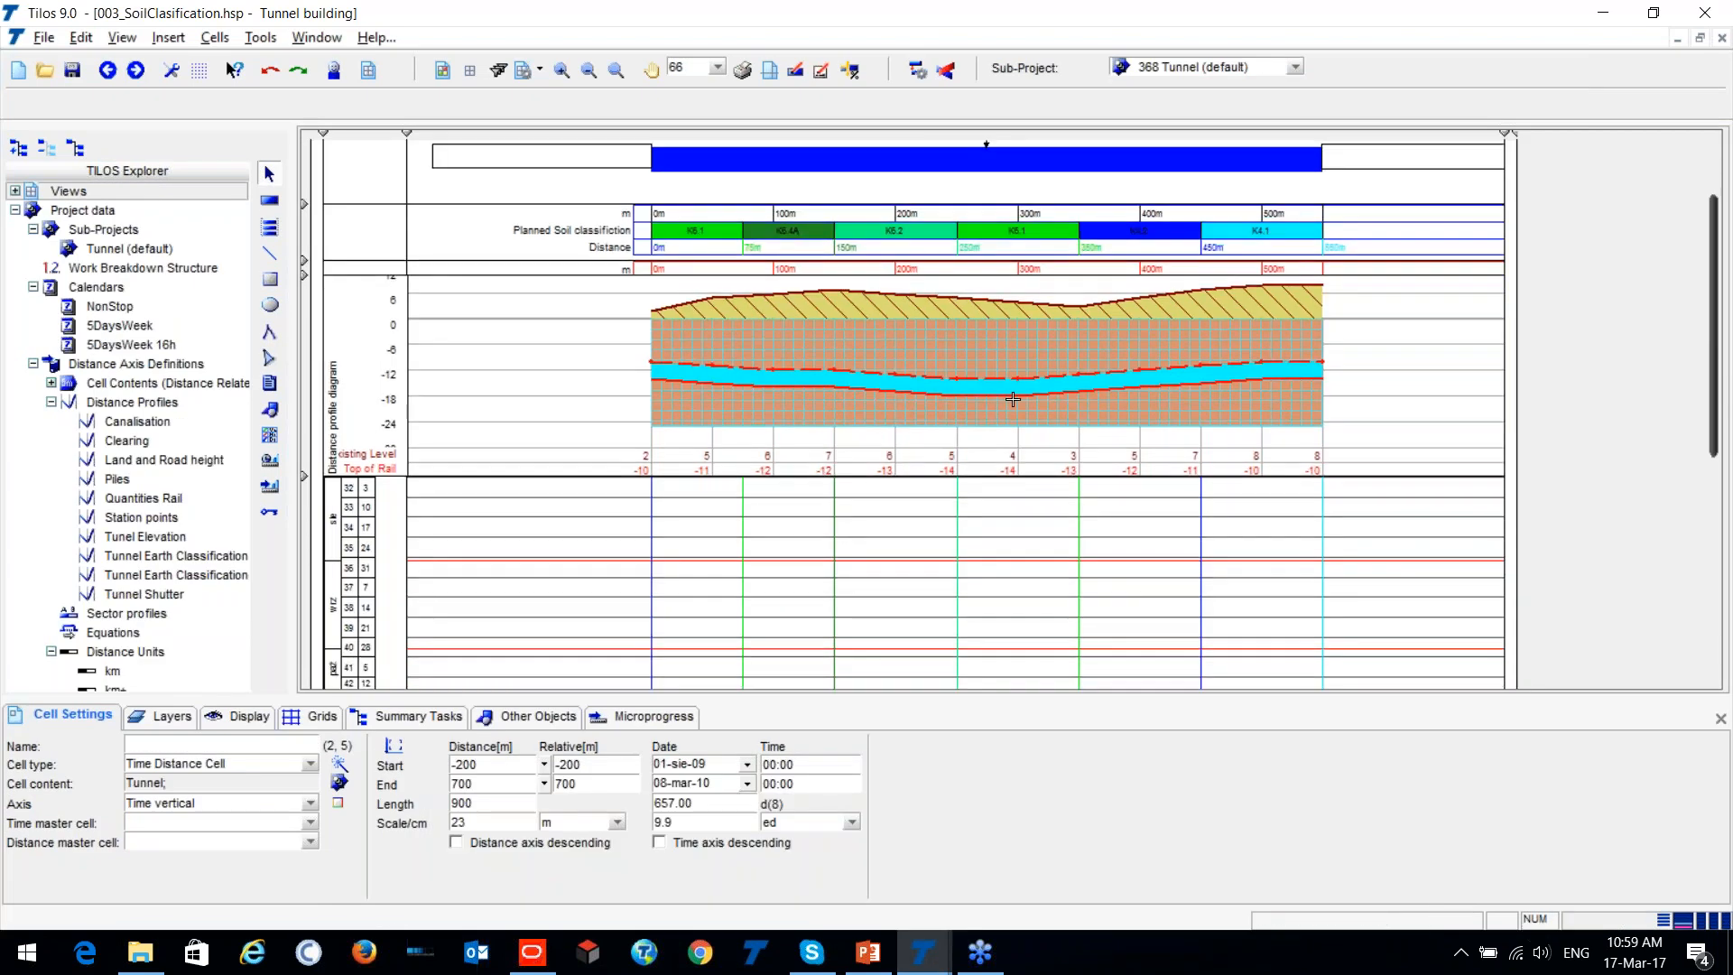
pyautogui.scroll(2, 511, 464)
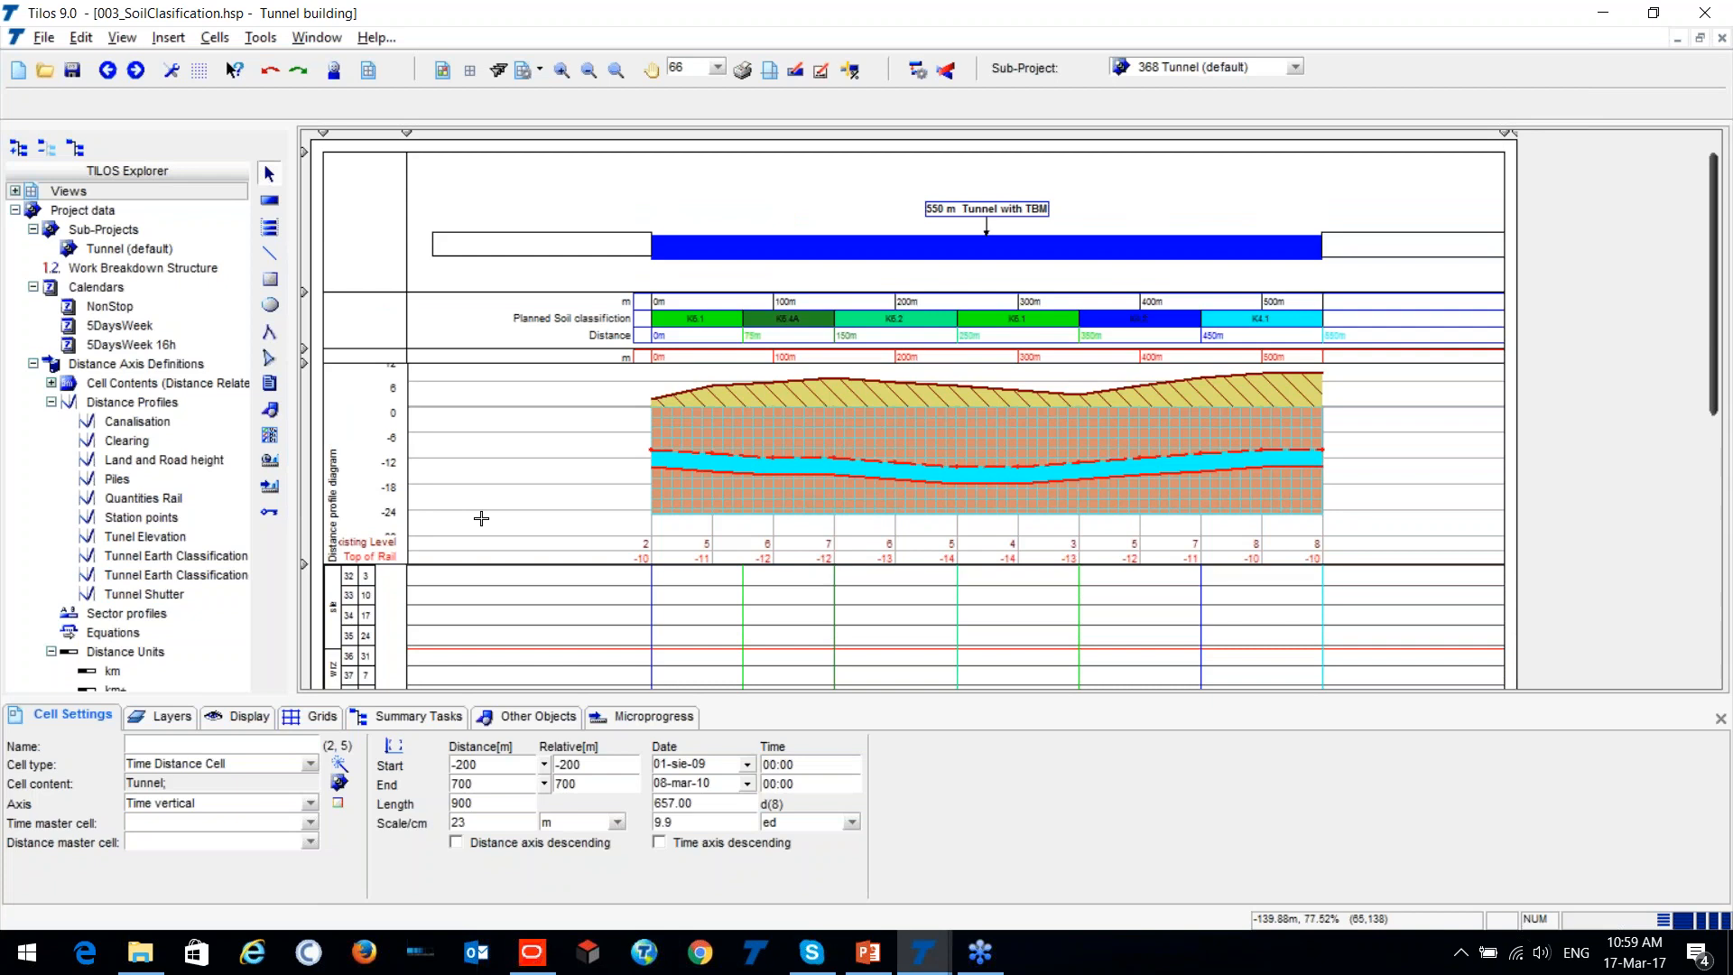
pyautogui.scroll(2, 1163, 249)
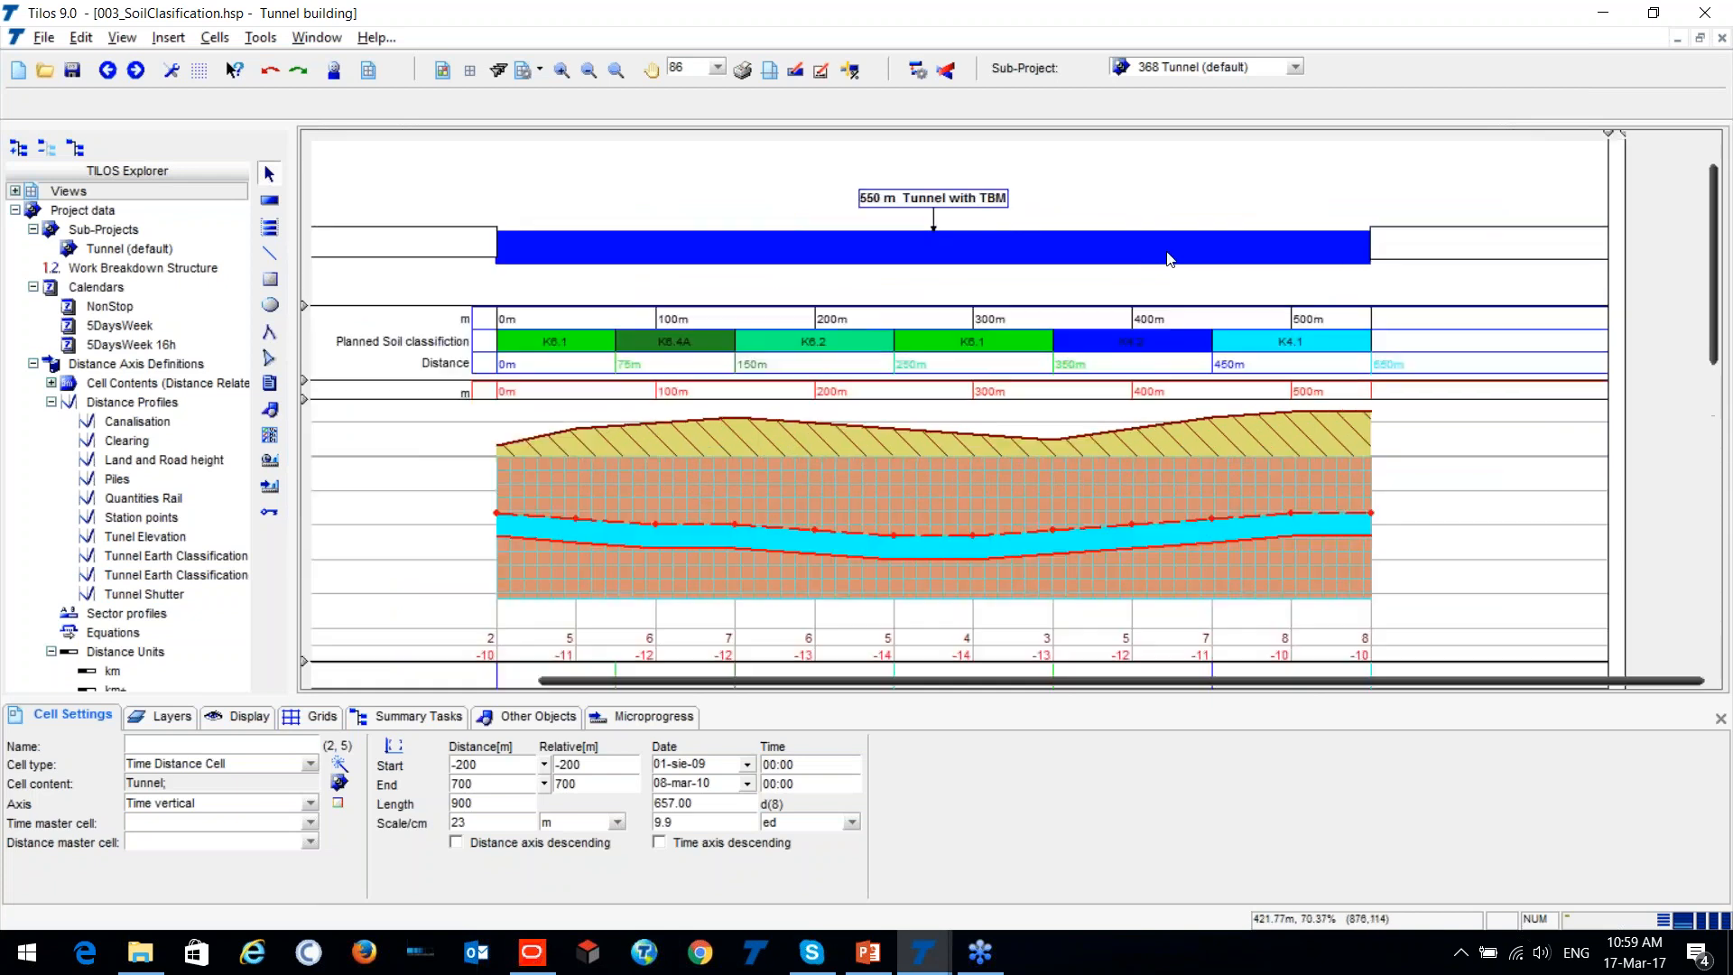
pyautogui.click(982, 256)
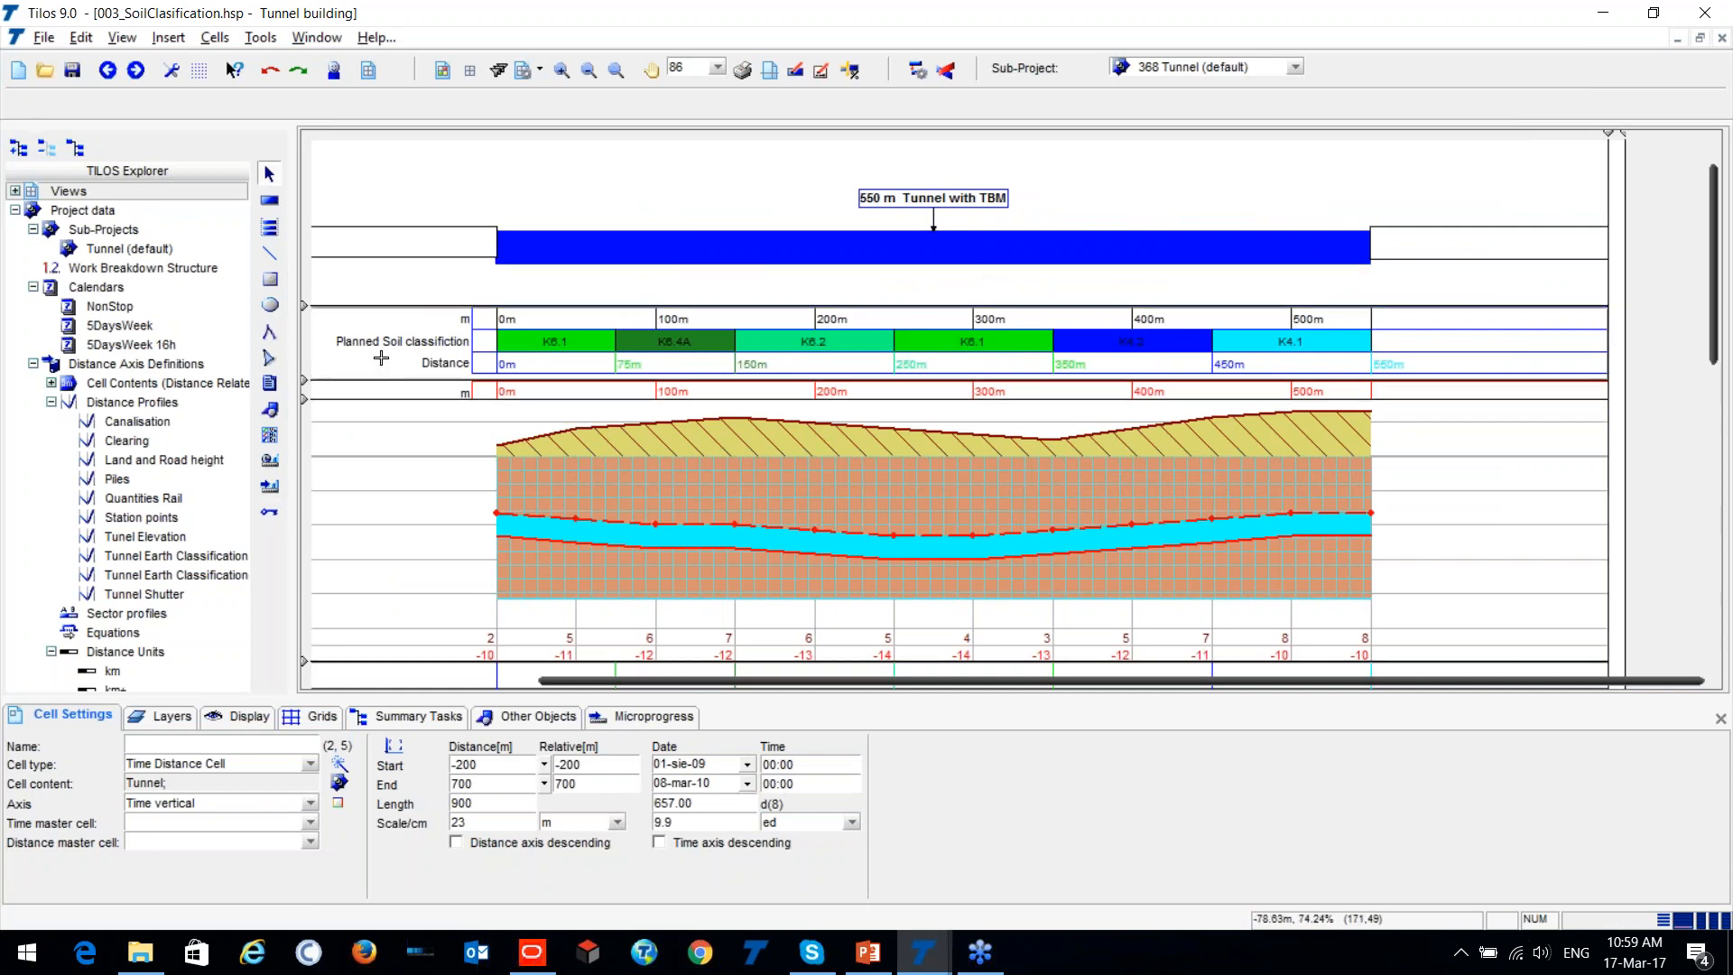
pyautogui.click(457, 349)
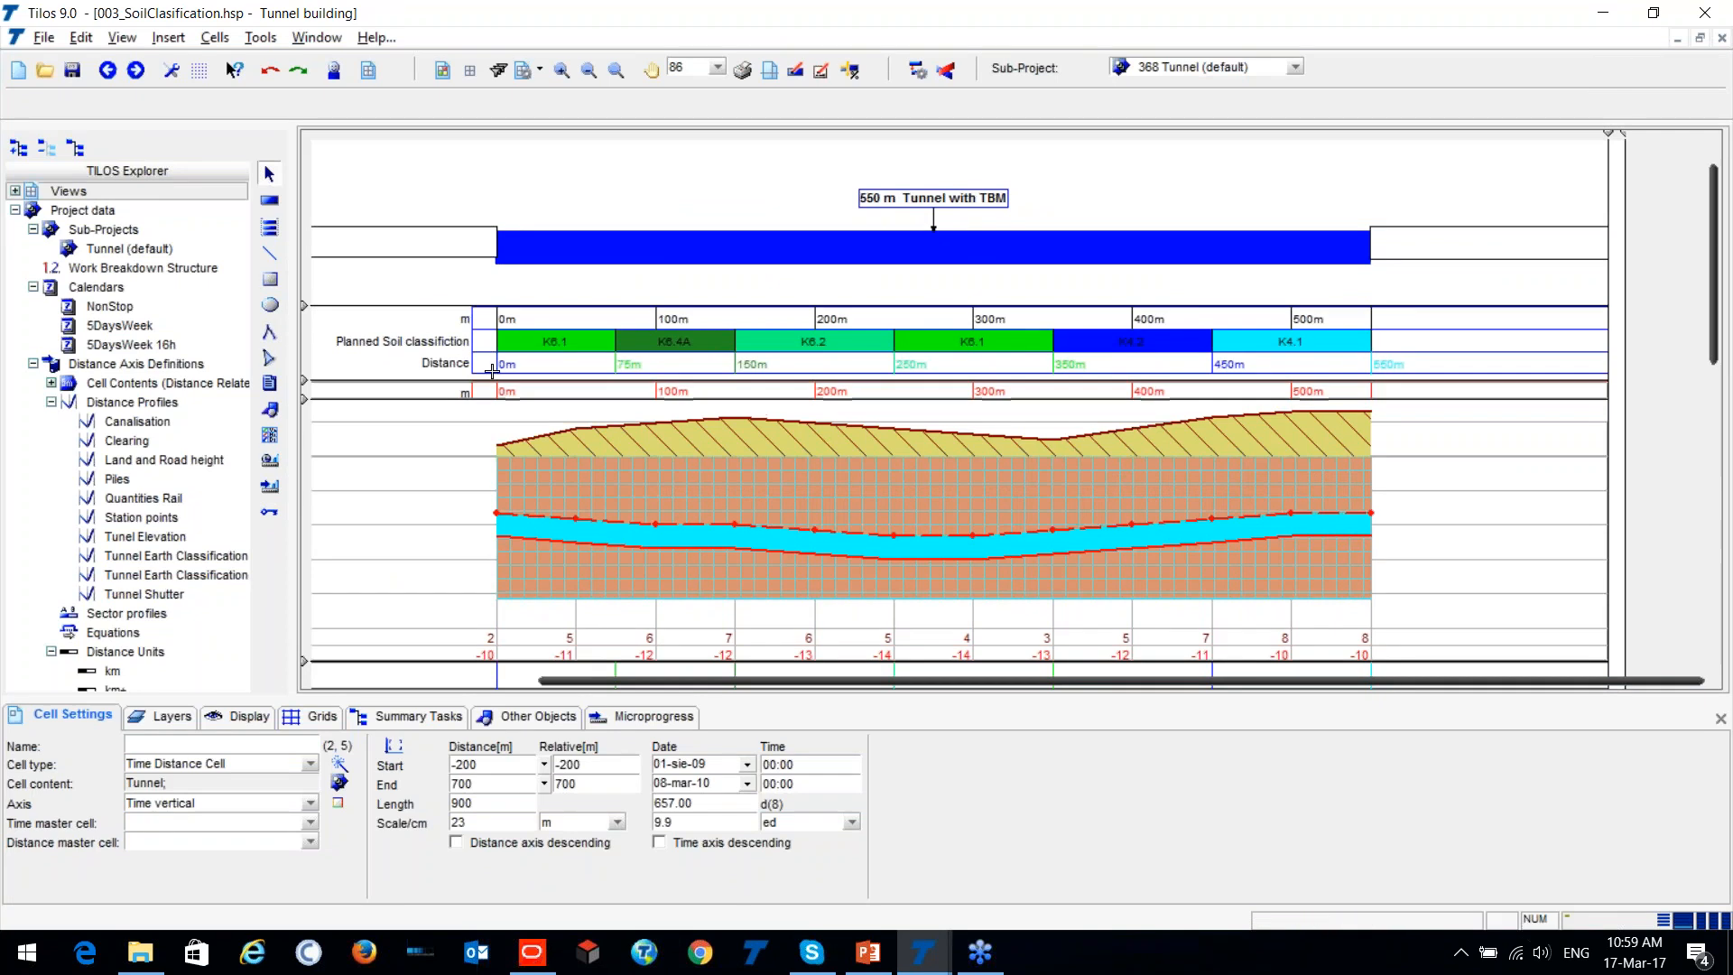
# Collapse the Planned Soil classification row above the elevation profile and look over the empty tunnel schedule.
pyautogui.moveTo(308, 383); pyautogui.dragTo(312, 334)
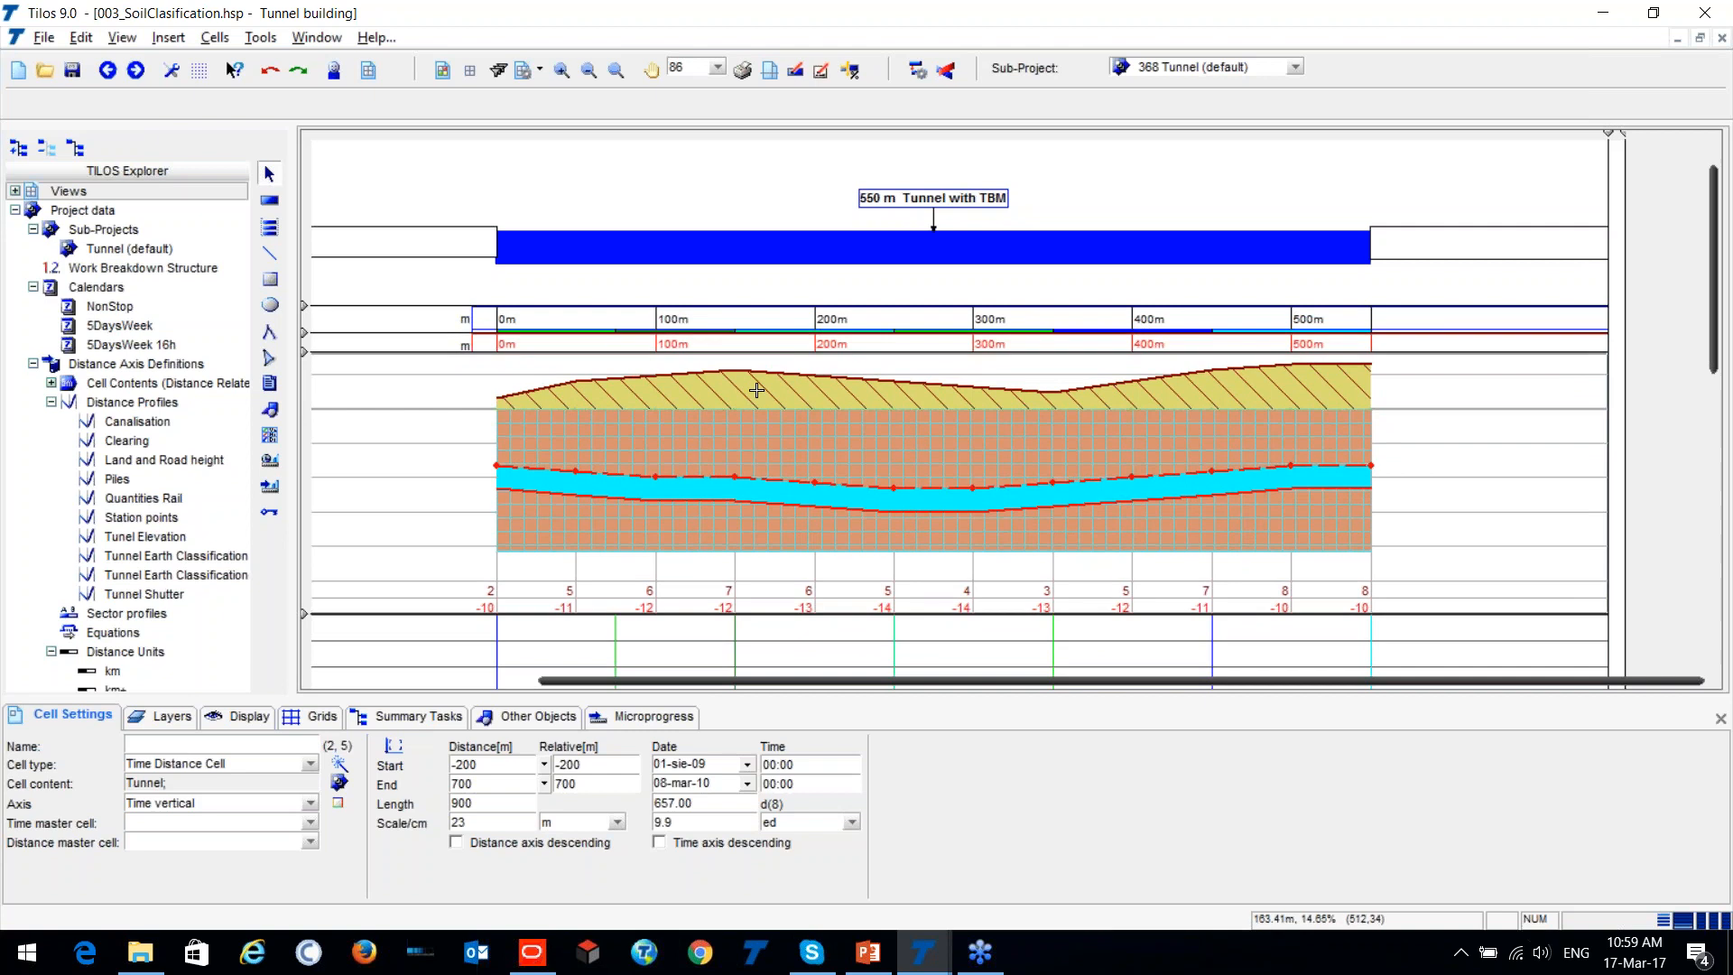
pyautogui.scroll(-3, 885, 350)
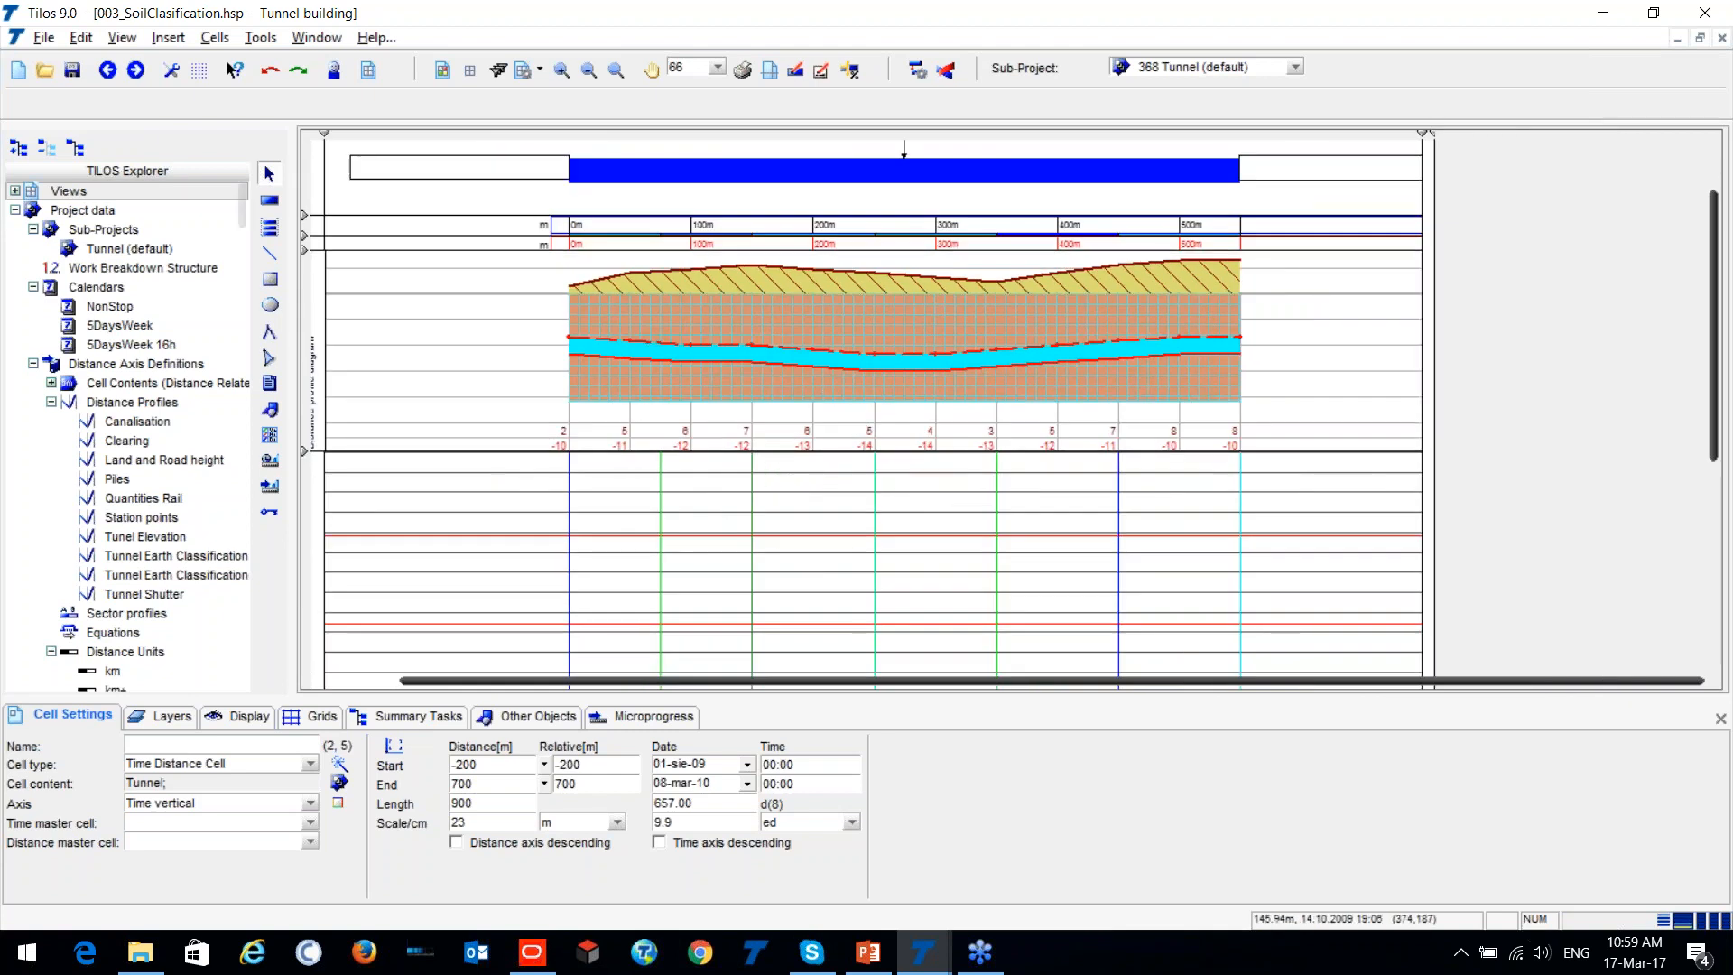
pyautogui.moveTo(747, 683); pyautogui.dragTo(682, 712)
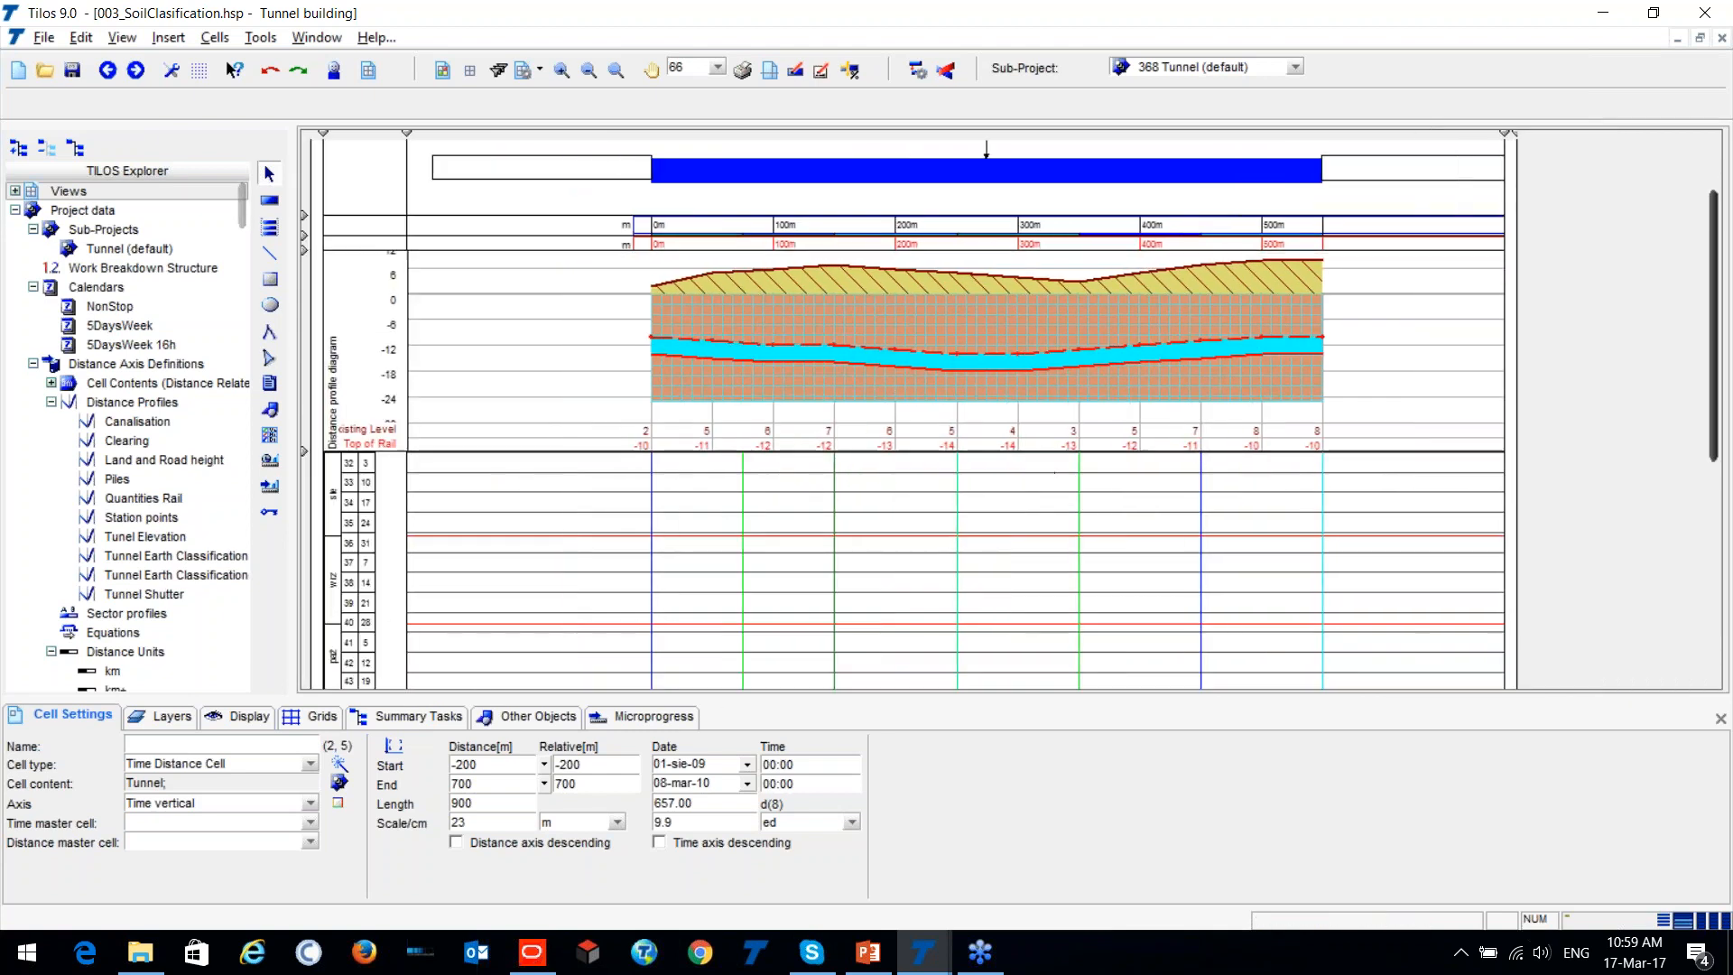
pyautogui.scroll(-1, 1178, 444)
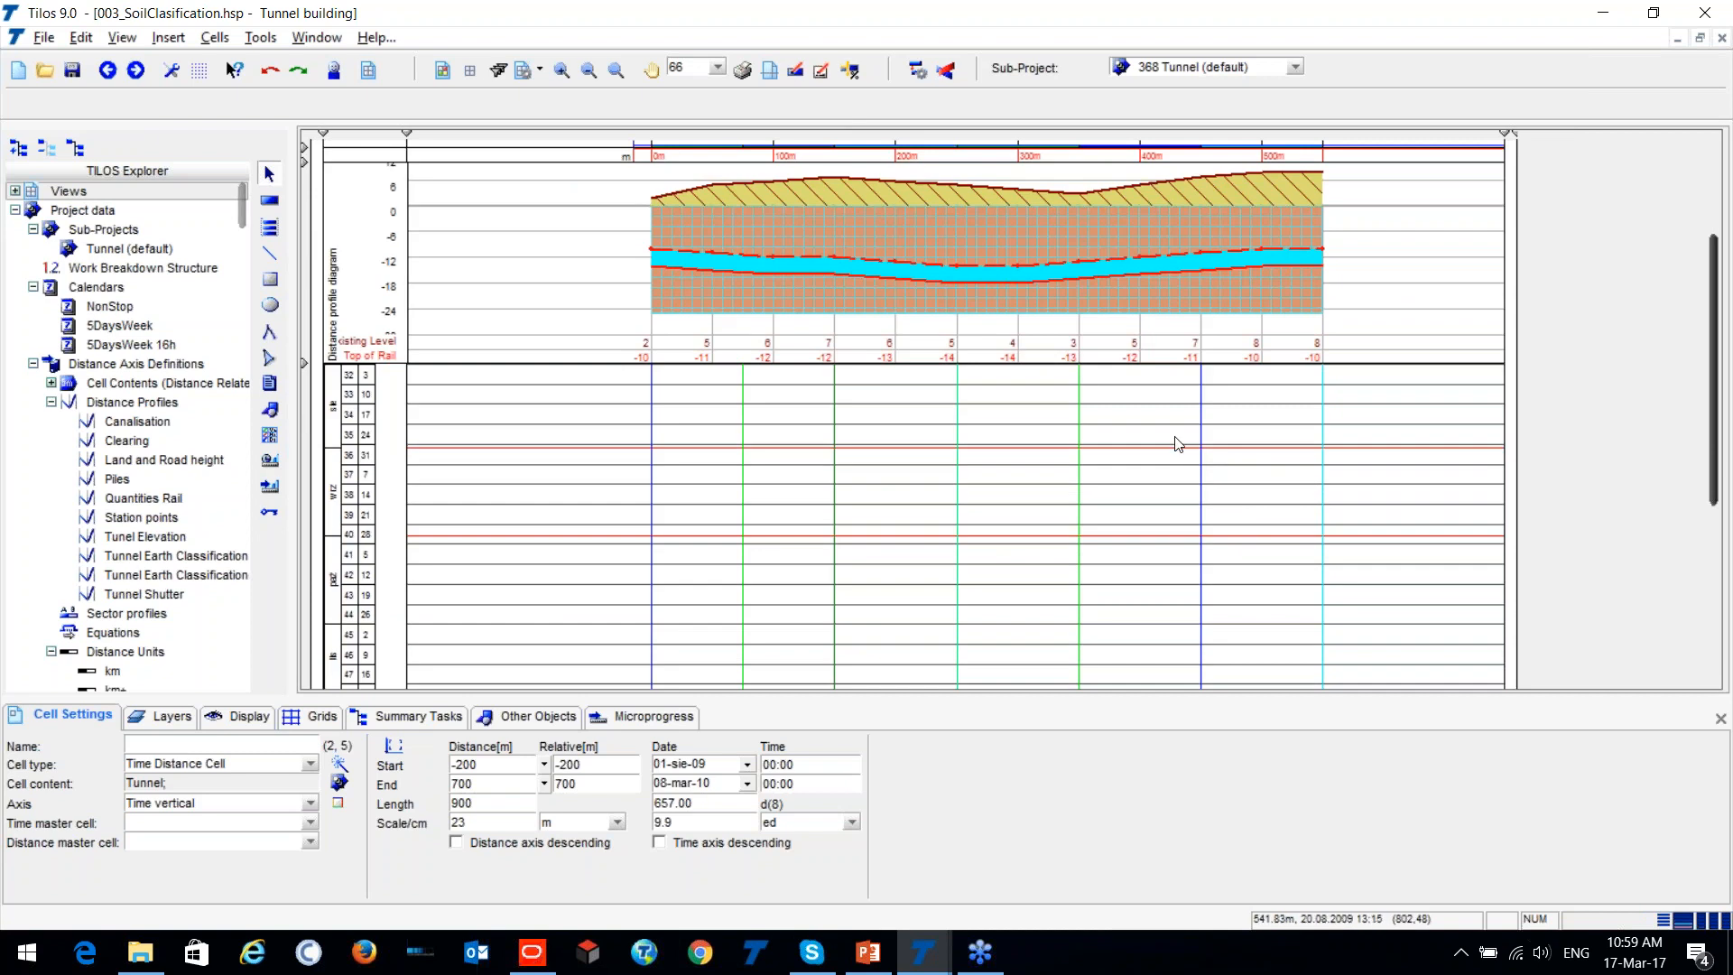
pyautogui.scroll(1, 806, 490)
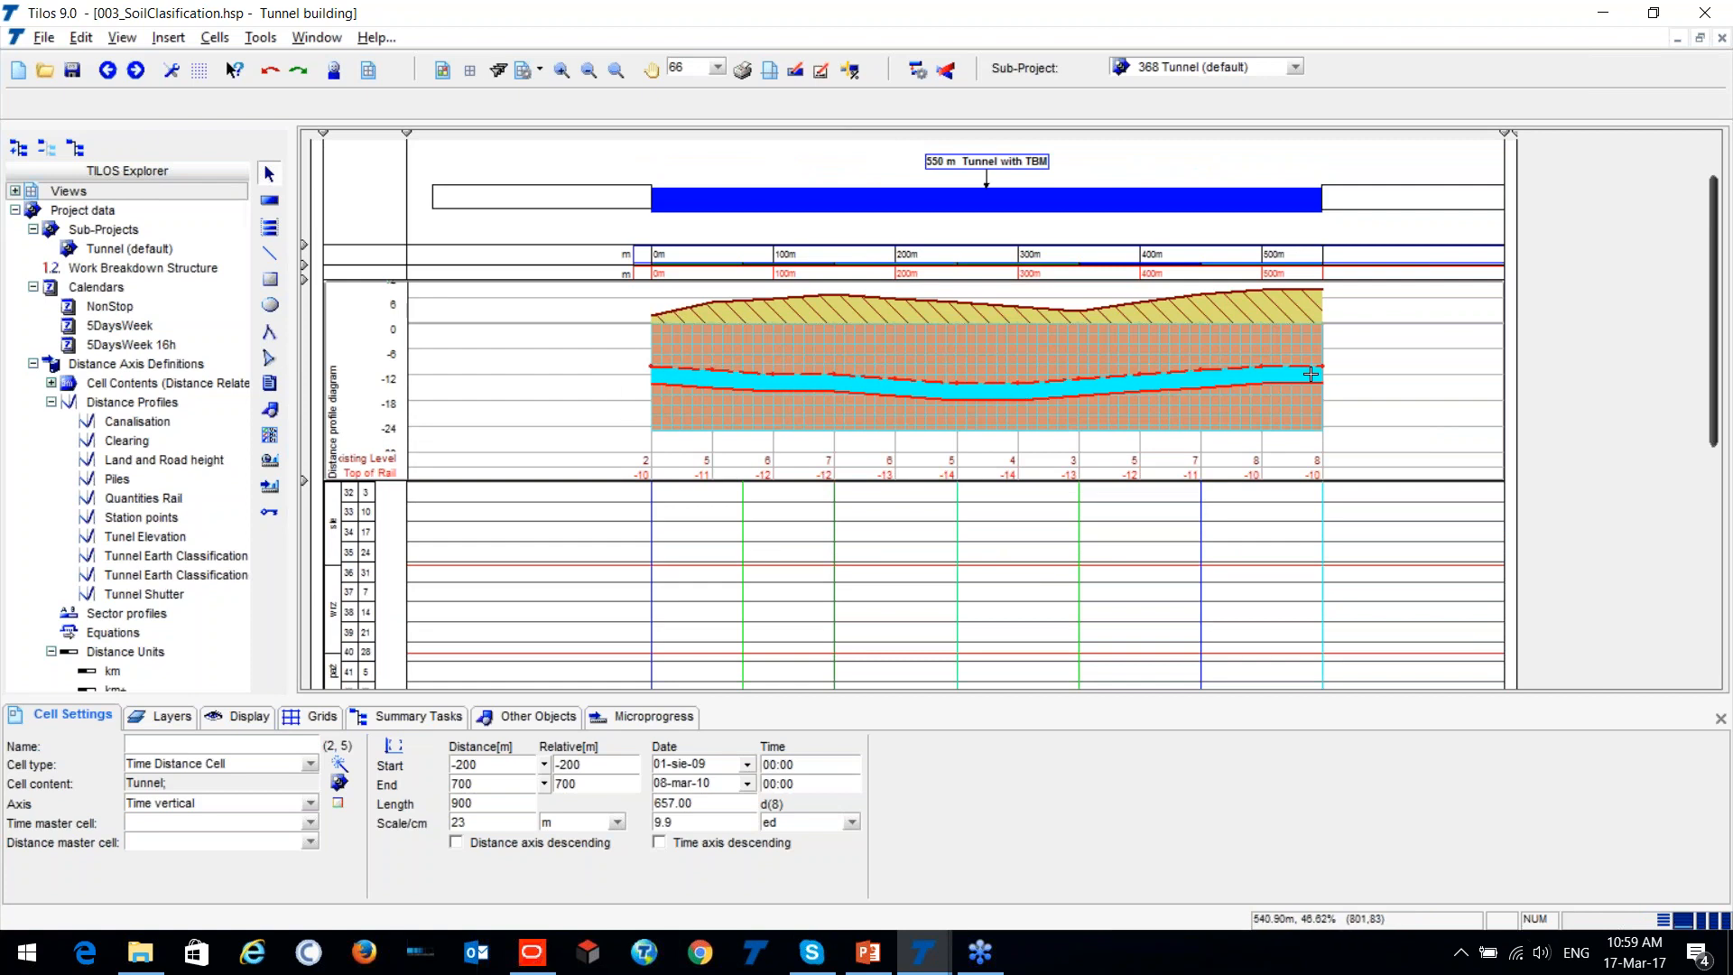
pyautogui.scroll(-1, 1310, 373)
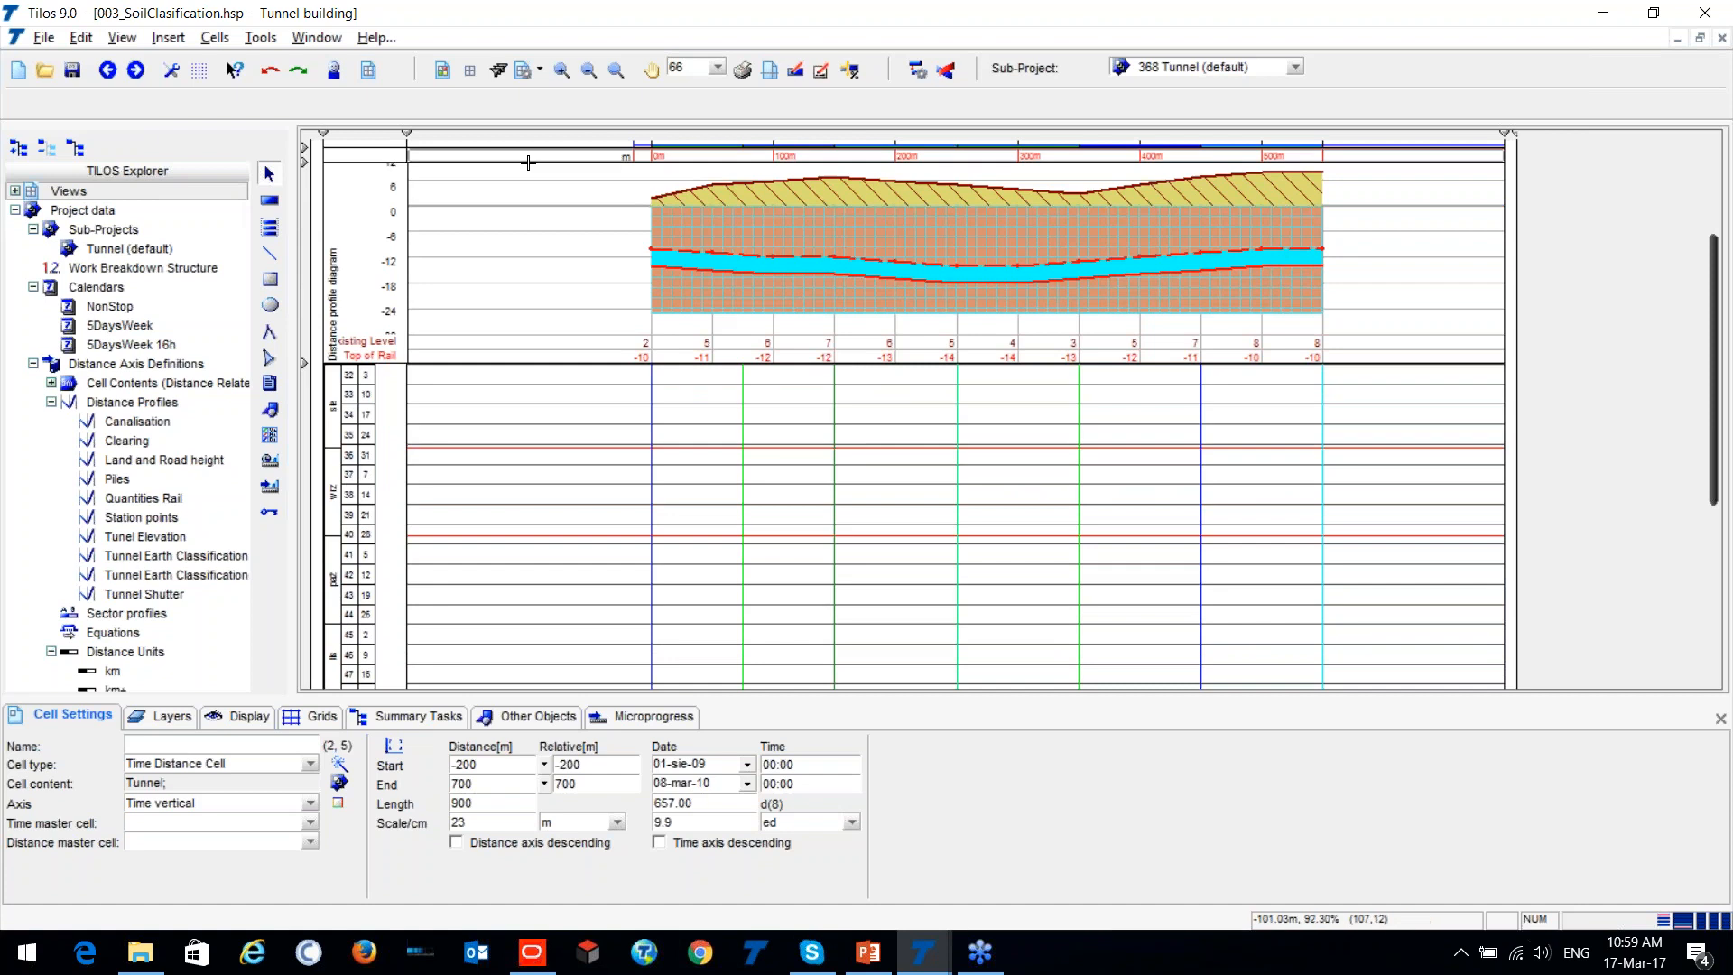
# Draw a task from the Tunnel library's TBM template across the full tunnel, from 0 to 550 m, starting on 11-sie-09.
pyautogui.click(268, 203)
pyautogui.click(287, 106)
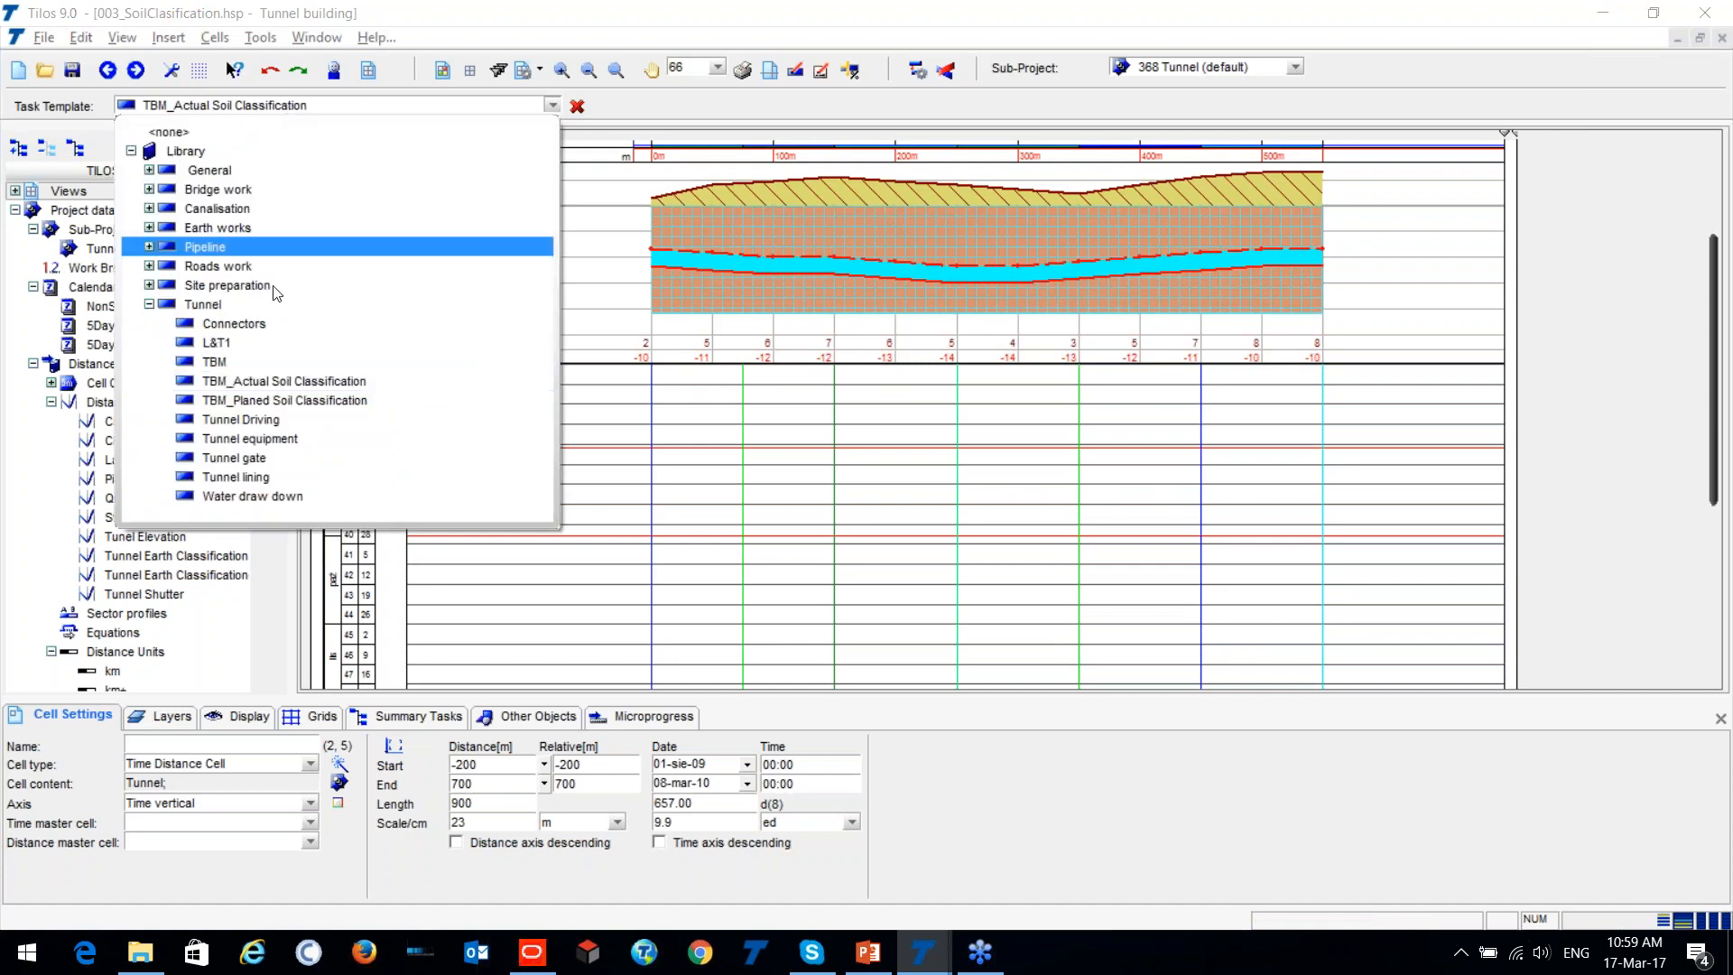
pyautogui.click(279, 355)
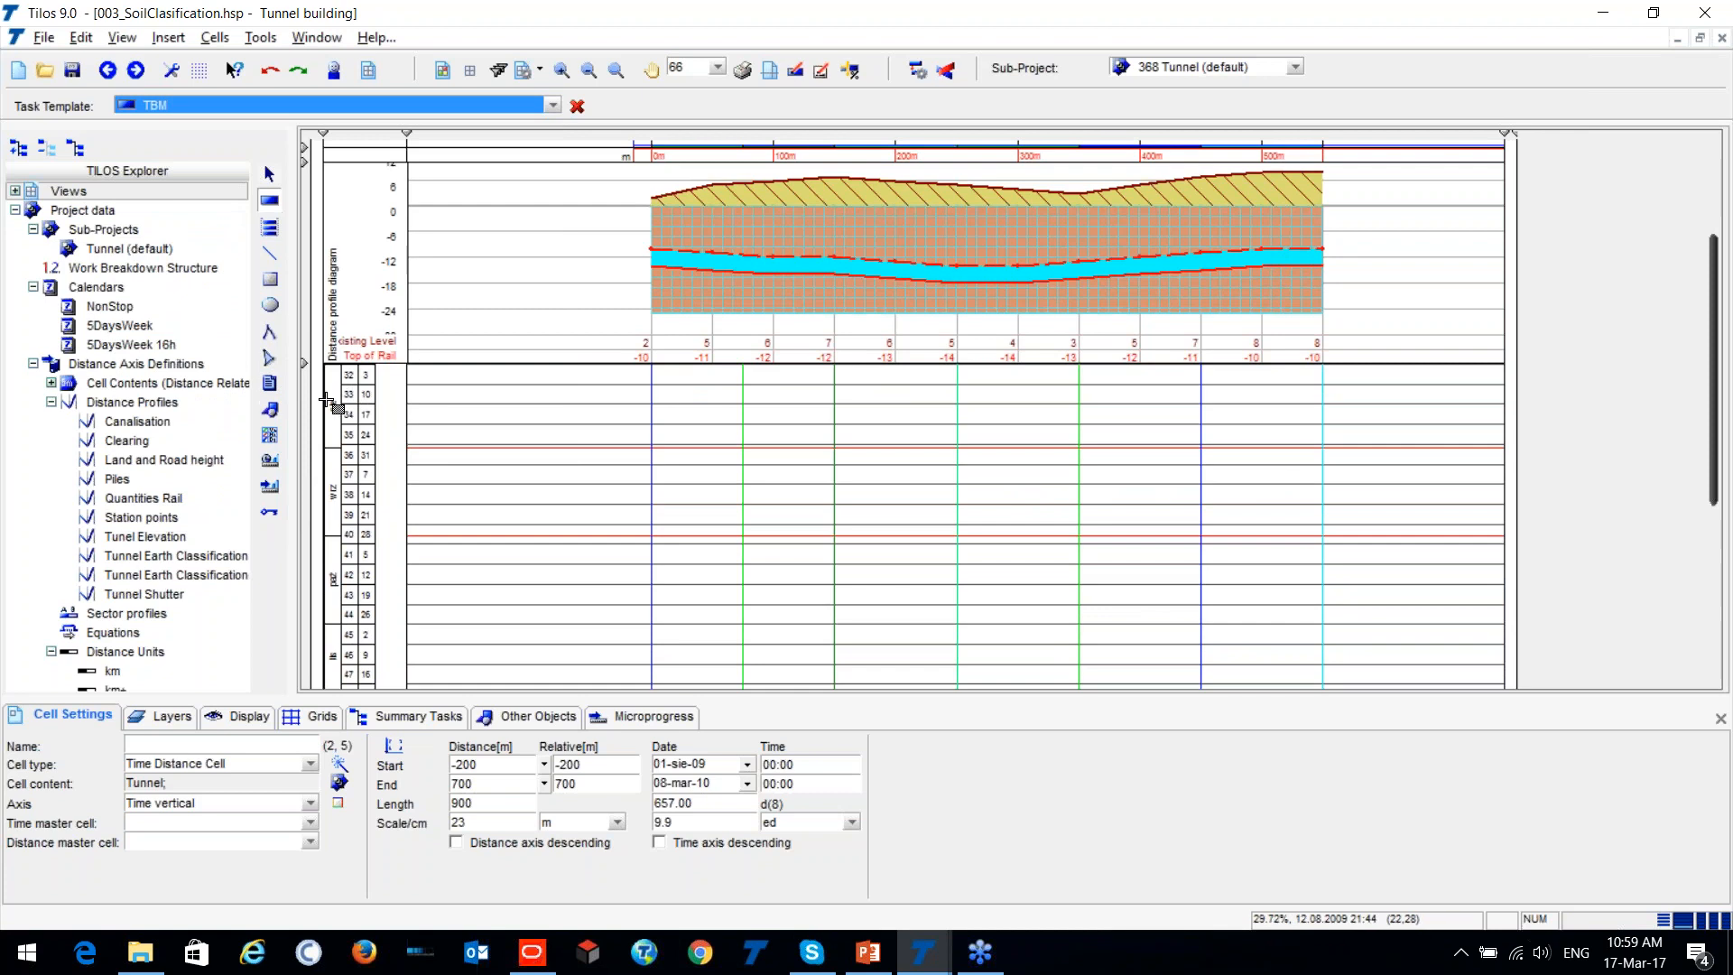
pyautogui.scroll(3, 339, 402)
pyautogui.scroll(-2, 636, 454)
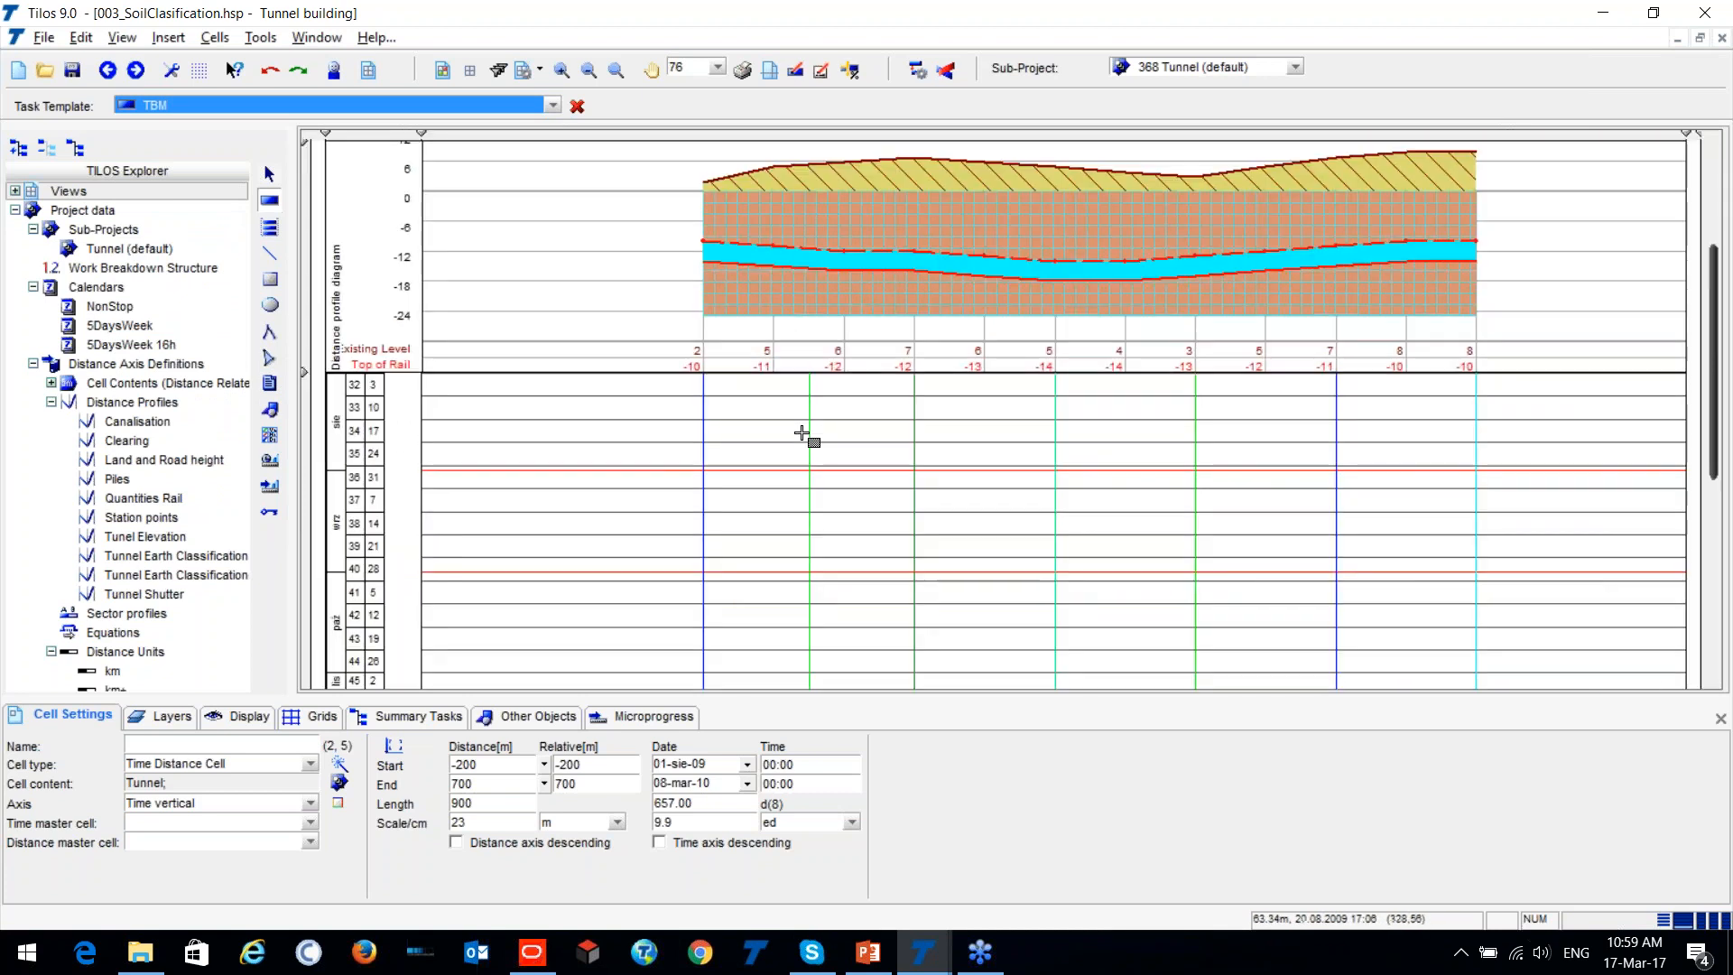
pyautogui.moveTo(705, 400)
pyautogui.mouseDown()
pyautogui.moveTo(1467, 646)
pyautogui.moveTo(1477, 521)
pyautogui.mouseUp()
pyautogui.click(1148, 482)
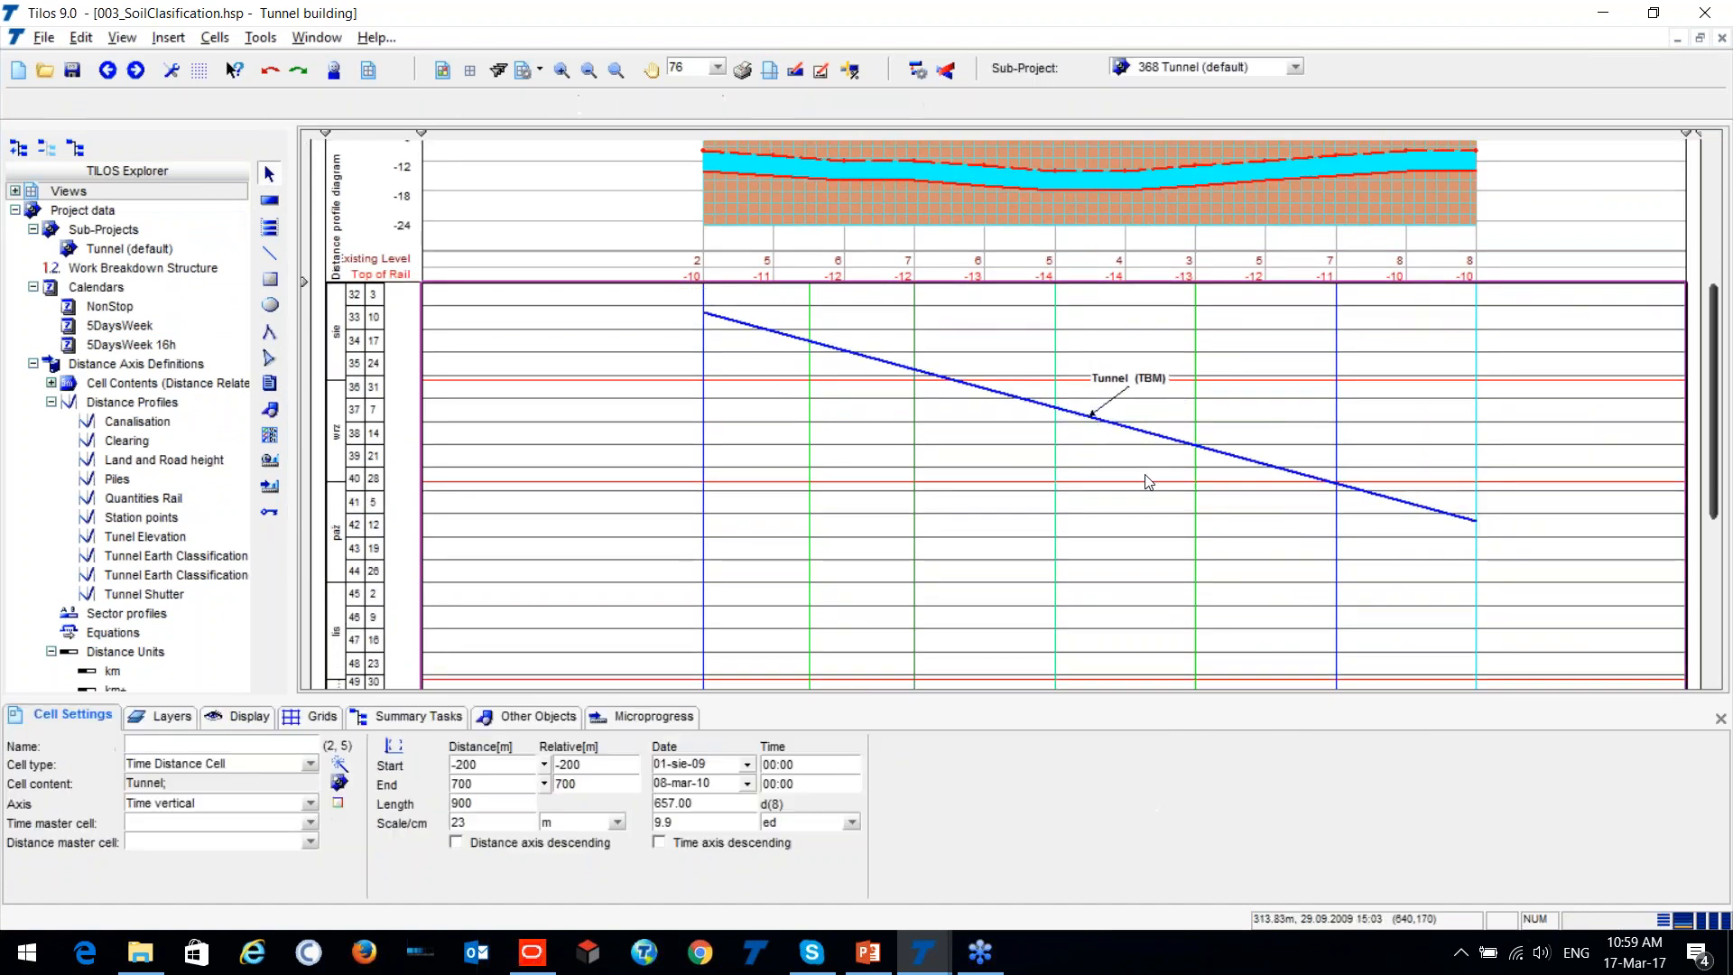
# Select the Tunnel (TBM) task and review its duration calculation and planned work rate.
pyautogui.scroll(-2, 1145, 488)
pyautogui.click(1051, 497)
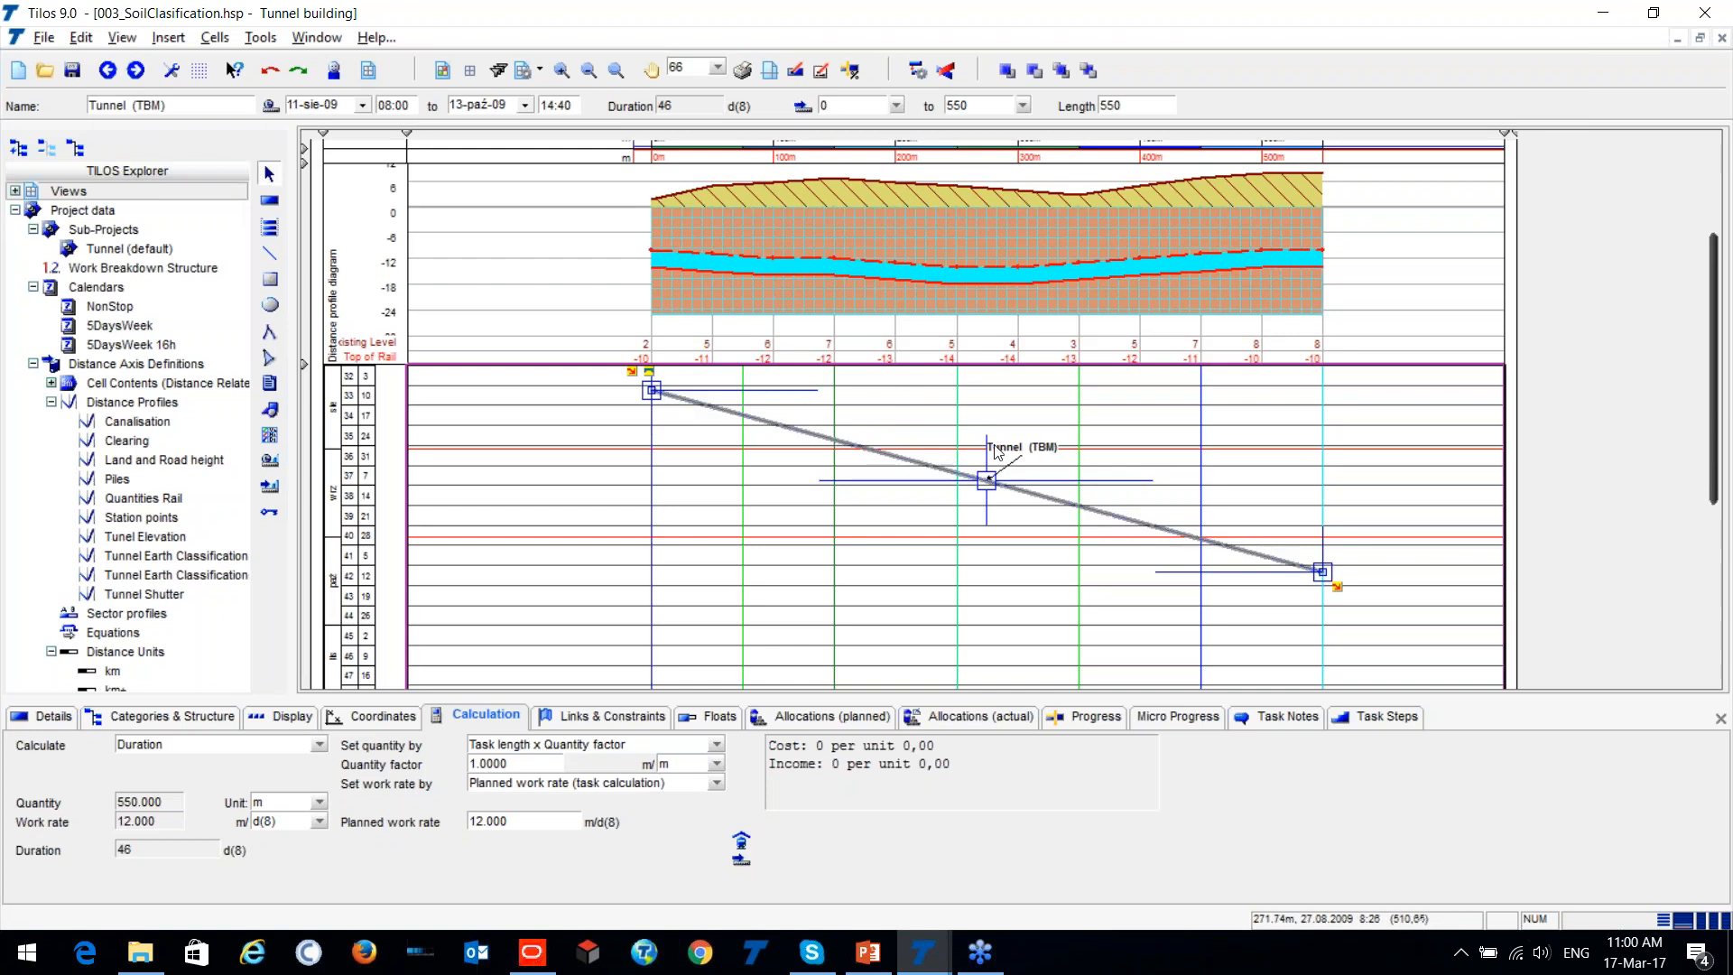
pyautogui.scroll(2, 1157, 519)
pyautogui.scroll(-1, 1090, 508)
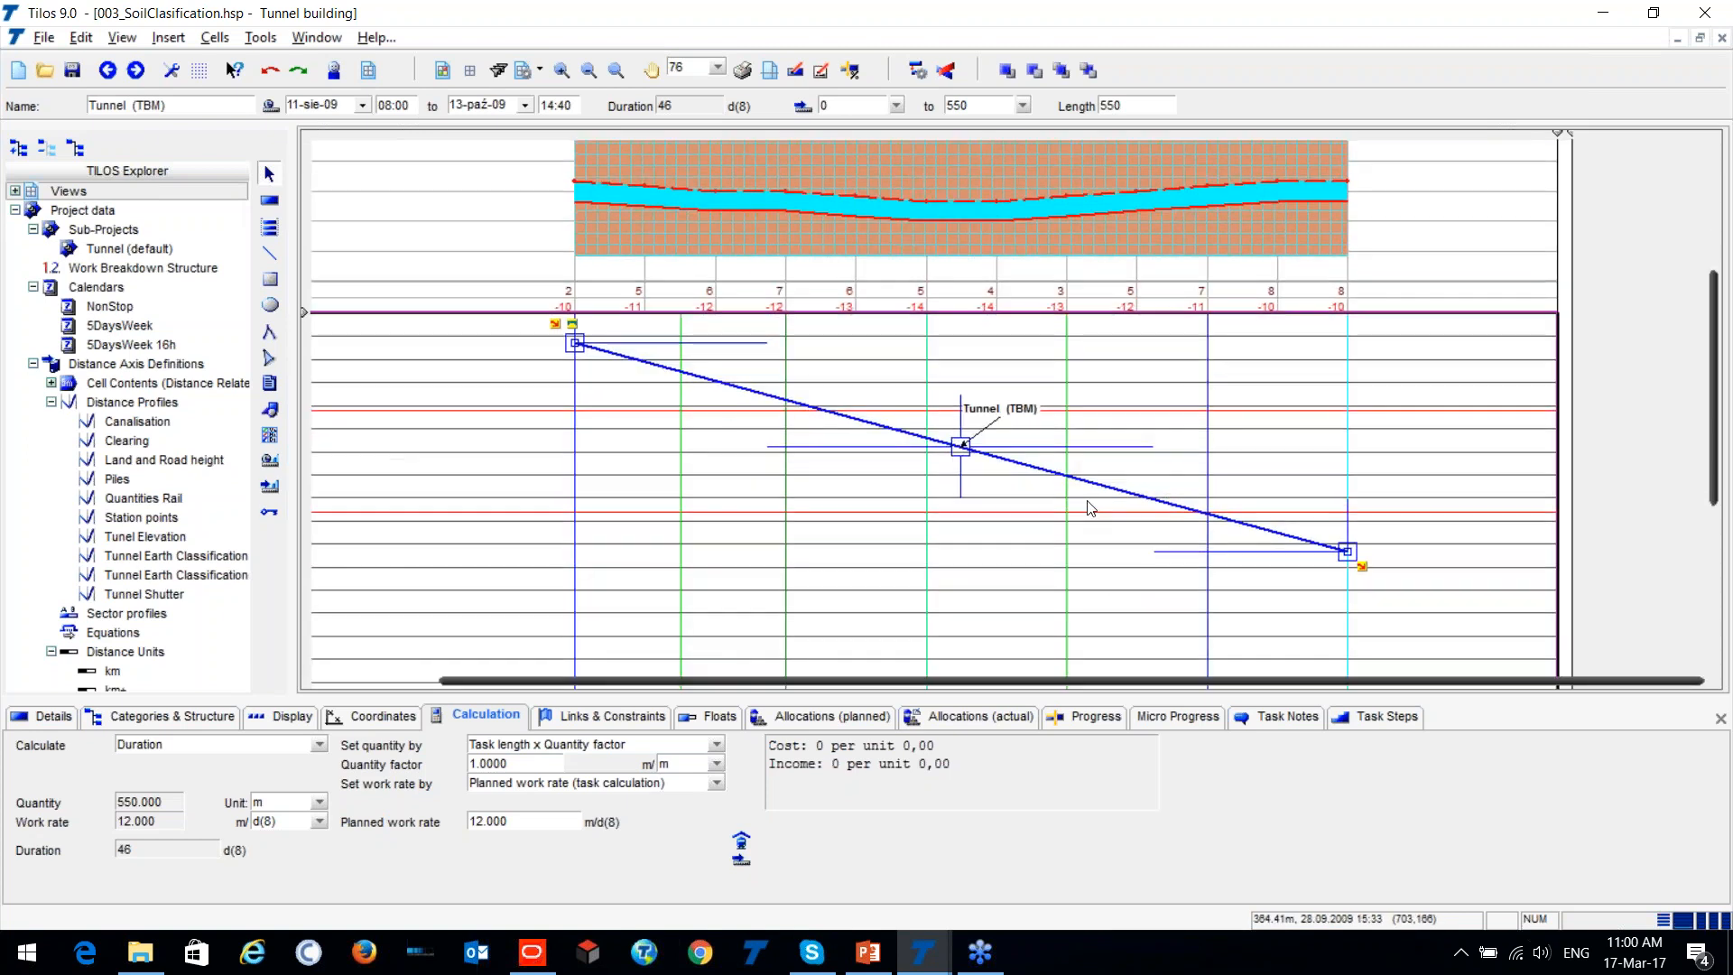
pyautogui.scroll(-3, 1090, 506)
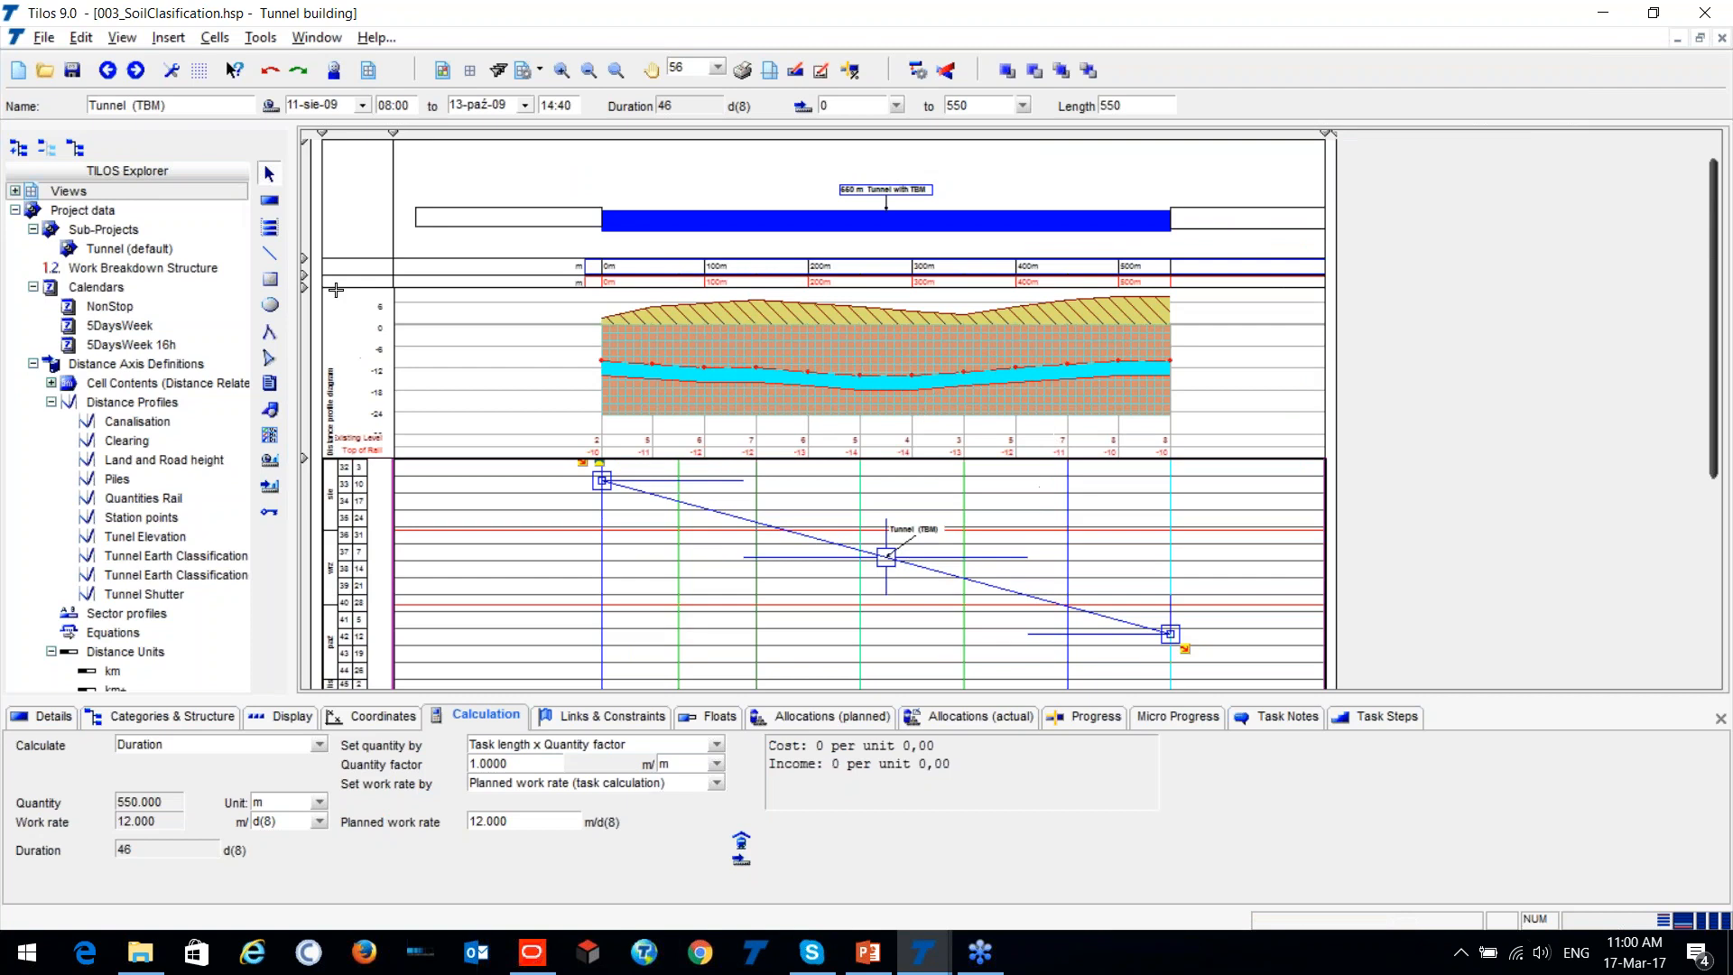
# Expand the Planned Soil classification row between the tunnel sketch and the elevation profile.
pyautogui.moveTo(300, 275); pyautogui.dragTo(307, 311)
pyautogui.scroll(3, 473, 293)
pyautogui.click(473, 294)
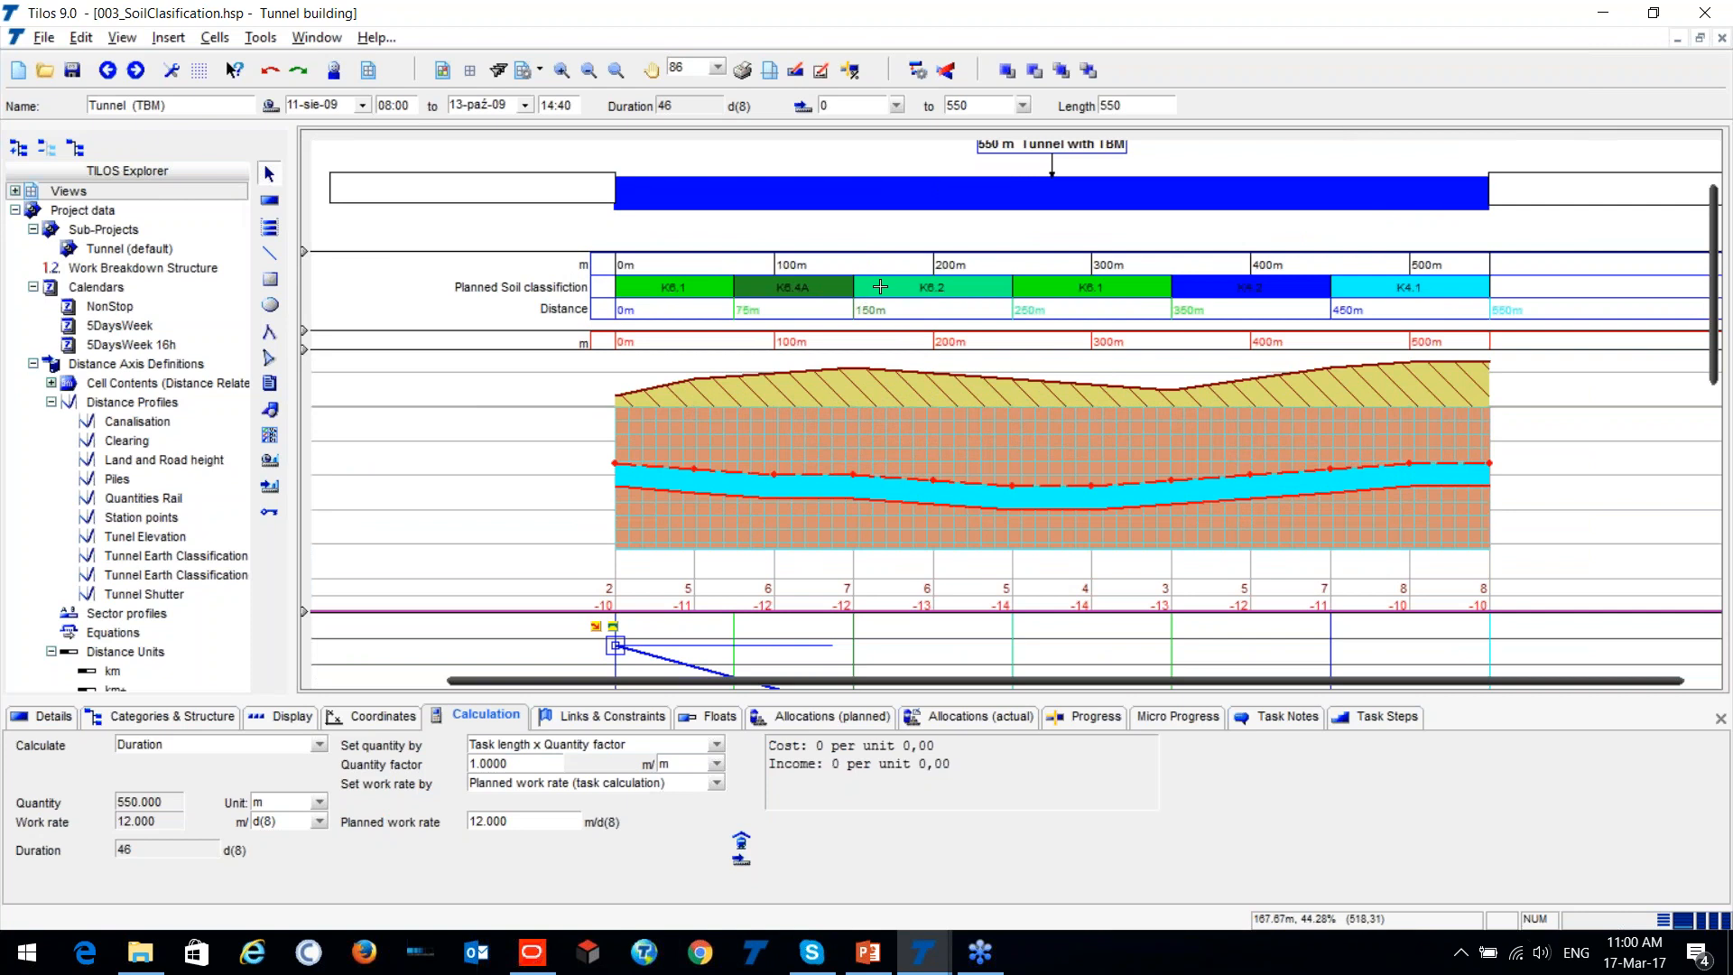
# Examine the planned soil classes and their distance ranges against the elevation profile and the Tunnel (TBM) task.
pyautogui.scroll(-3, 1209, 343)
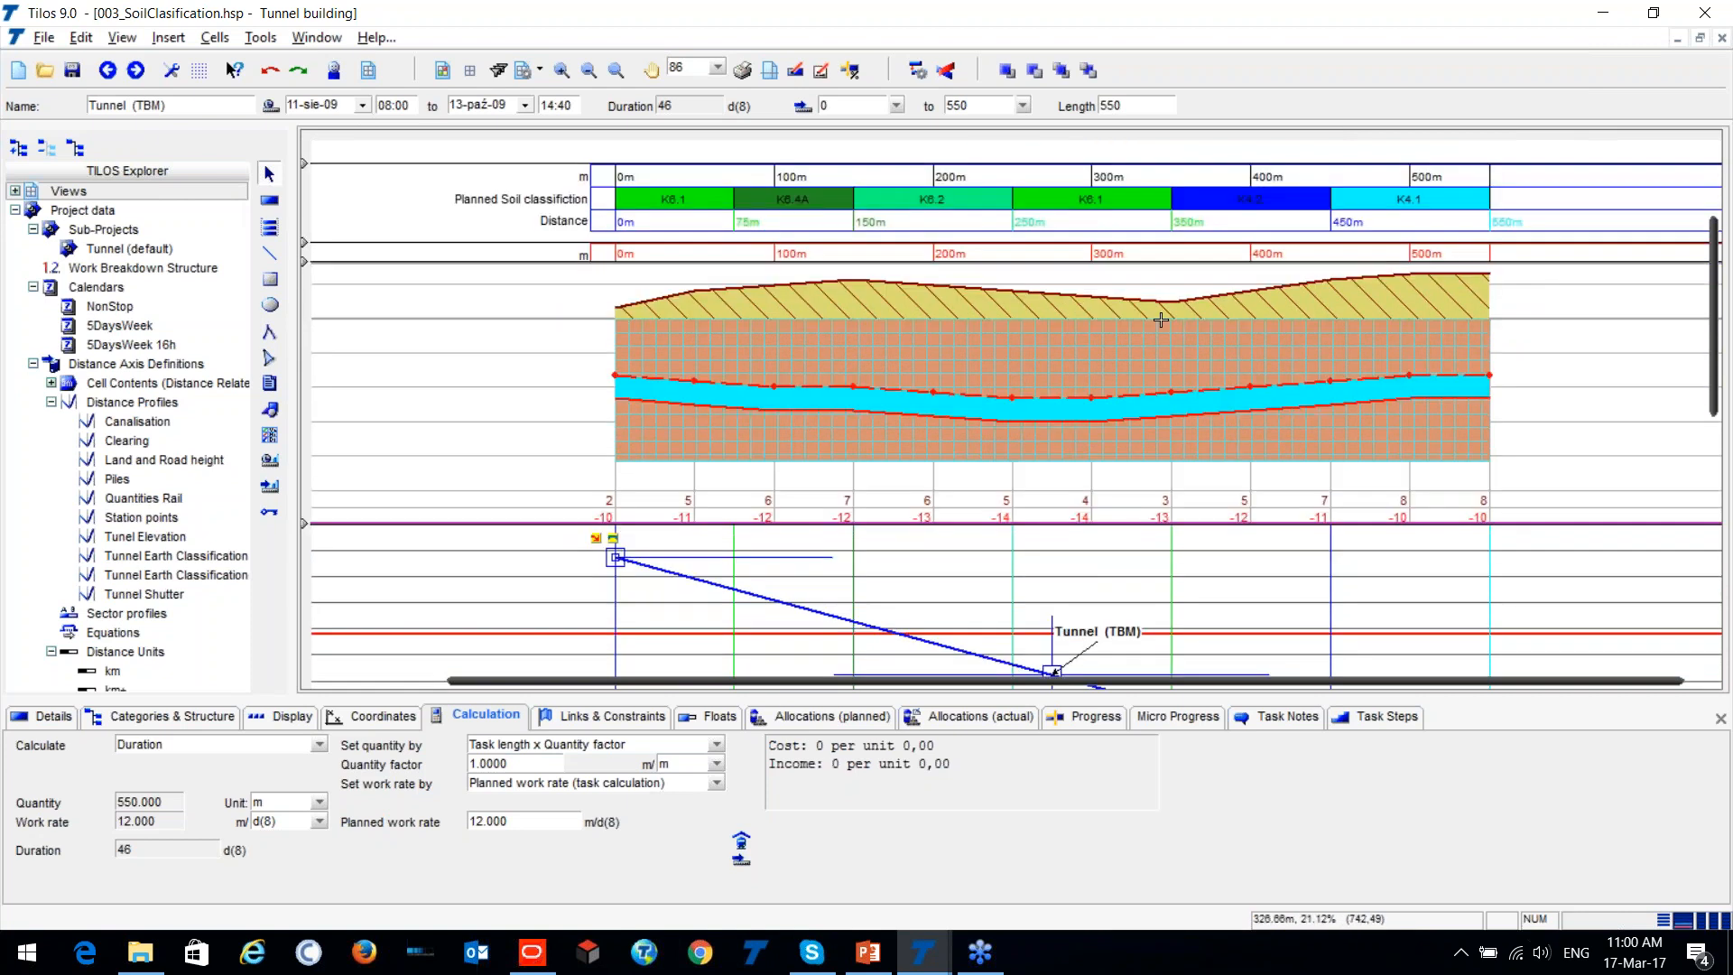
pyautogui.scroll(-2, 1206, 316)
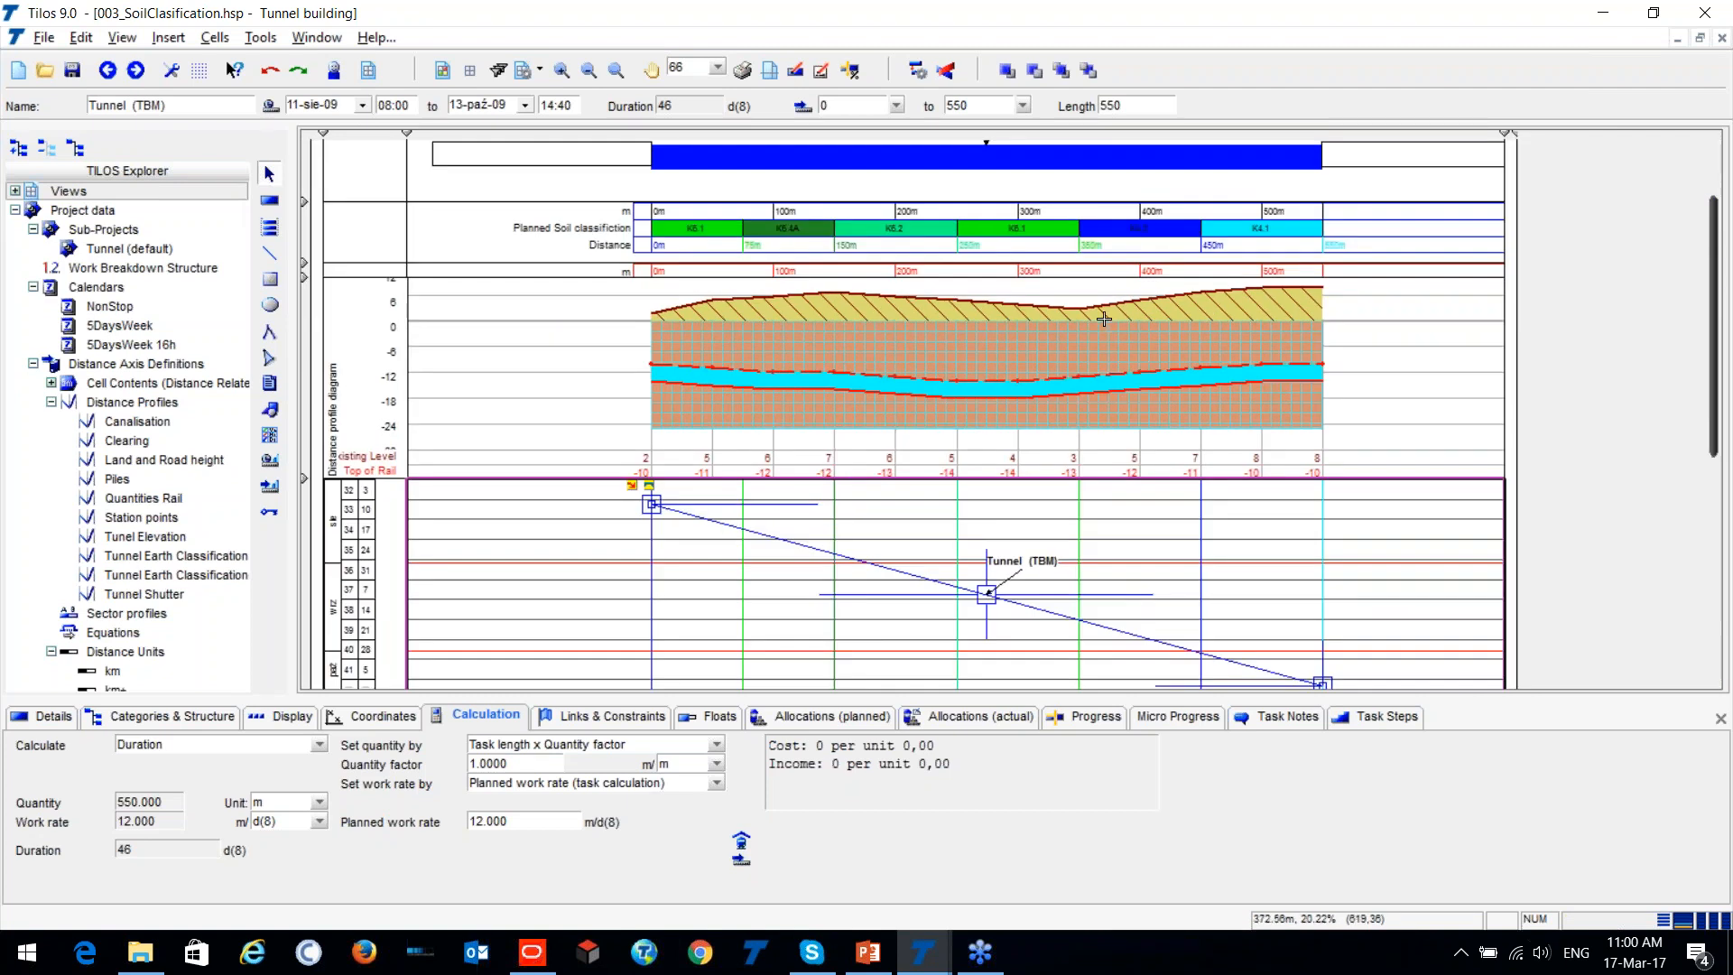
pyautogui.scroll(-1, 1104, 319)
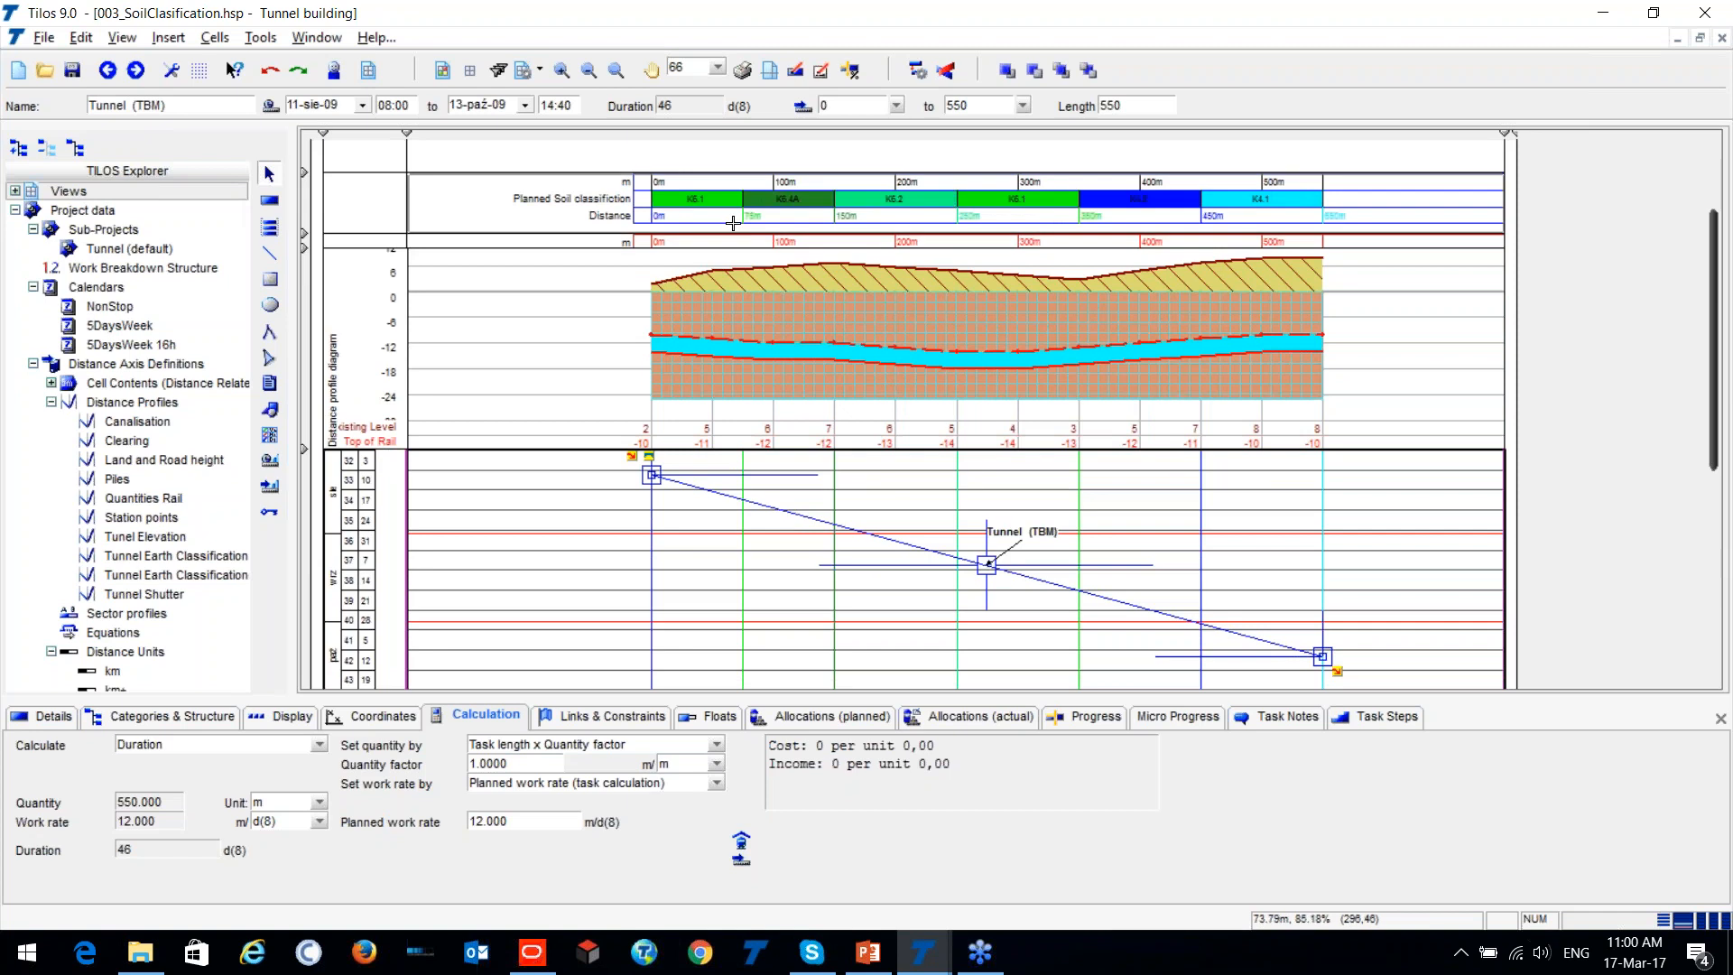
pyautogui.scroll(2, 688, 200)
pyautogui.click(690, 200)
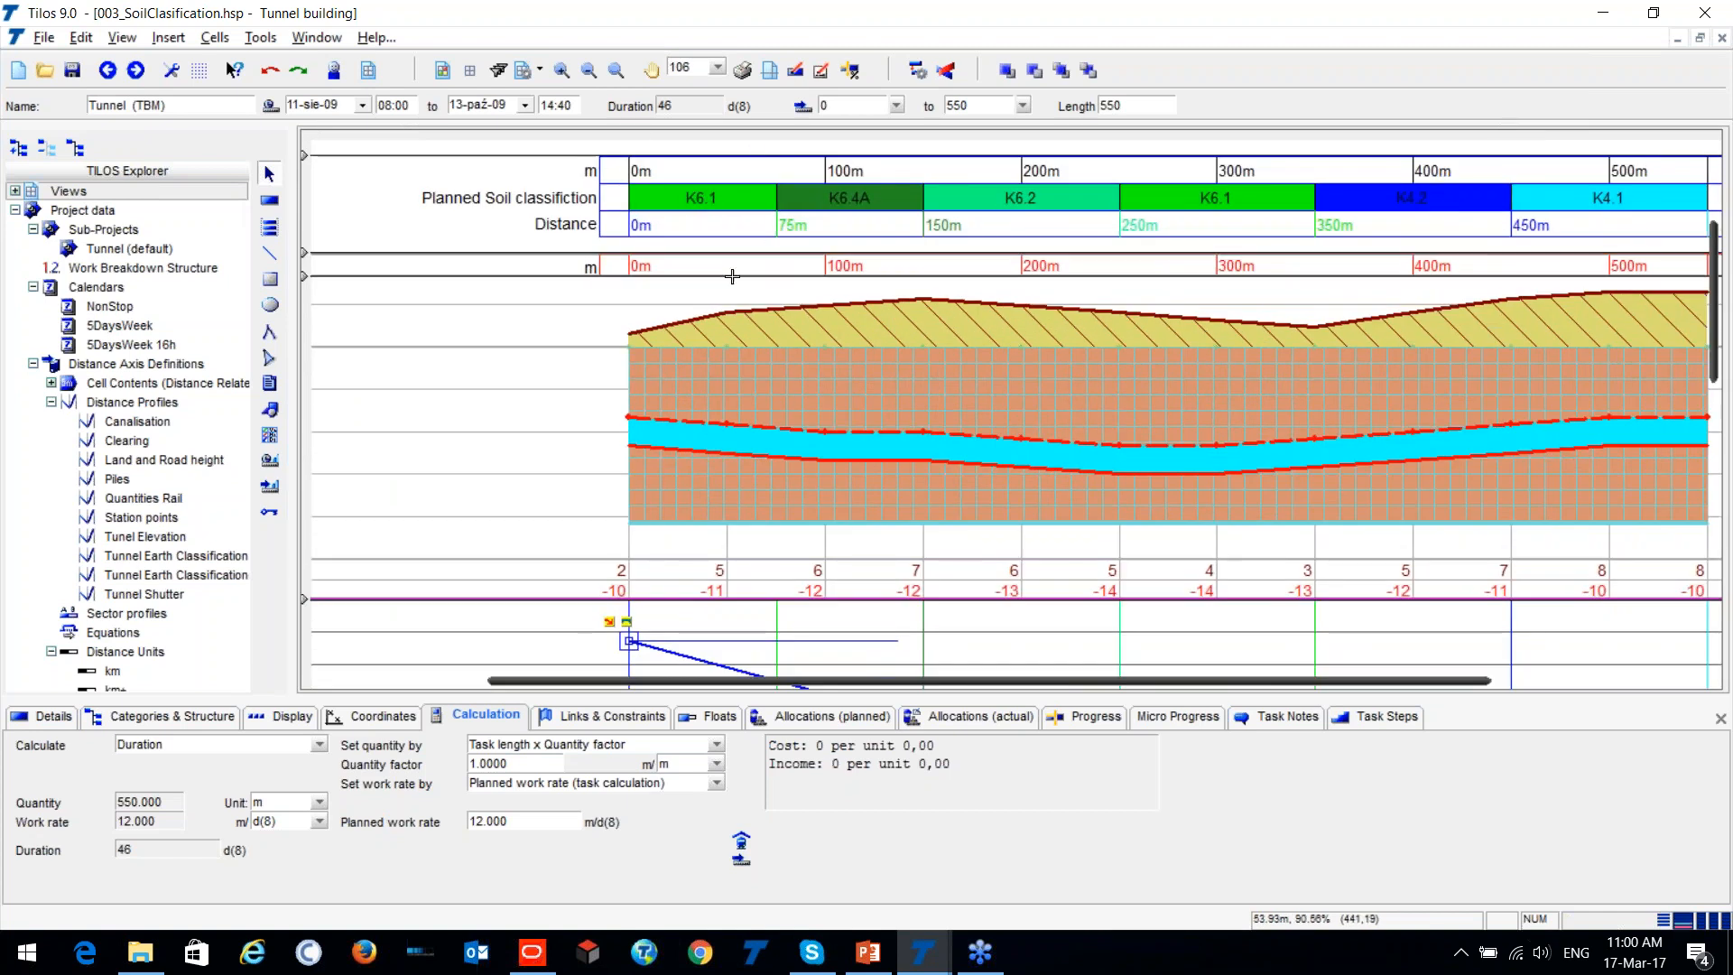
pyautogui.scroll(-1, 736, 262)
pyautogui.click(794, 244)
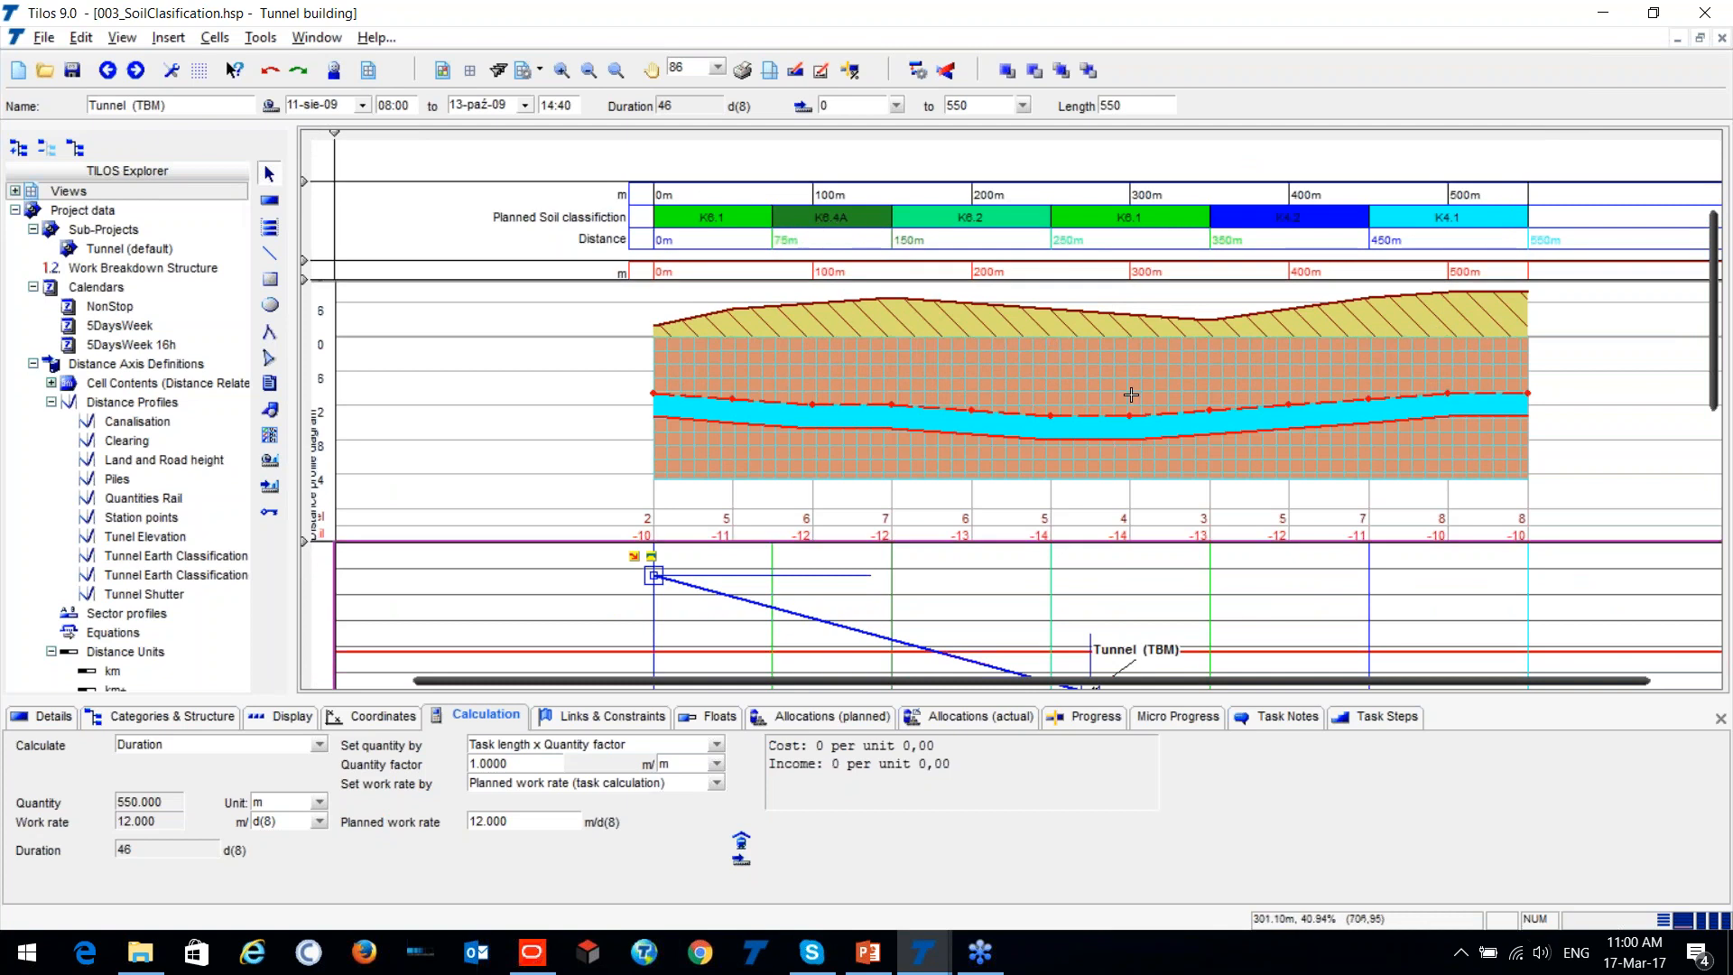
# Shrink the elevation profile row to a thin strip so the soil classes sit close above the Tunnel (TBM) task.
pyautogui.moveTo(305, 542); pyautogui.dragTo(334, 346)
pyautogui.scroll(-1, 1268, 473)
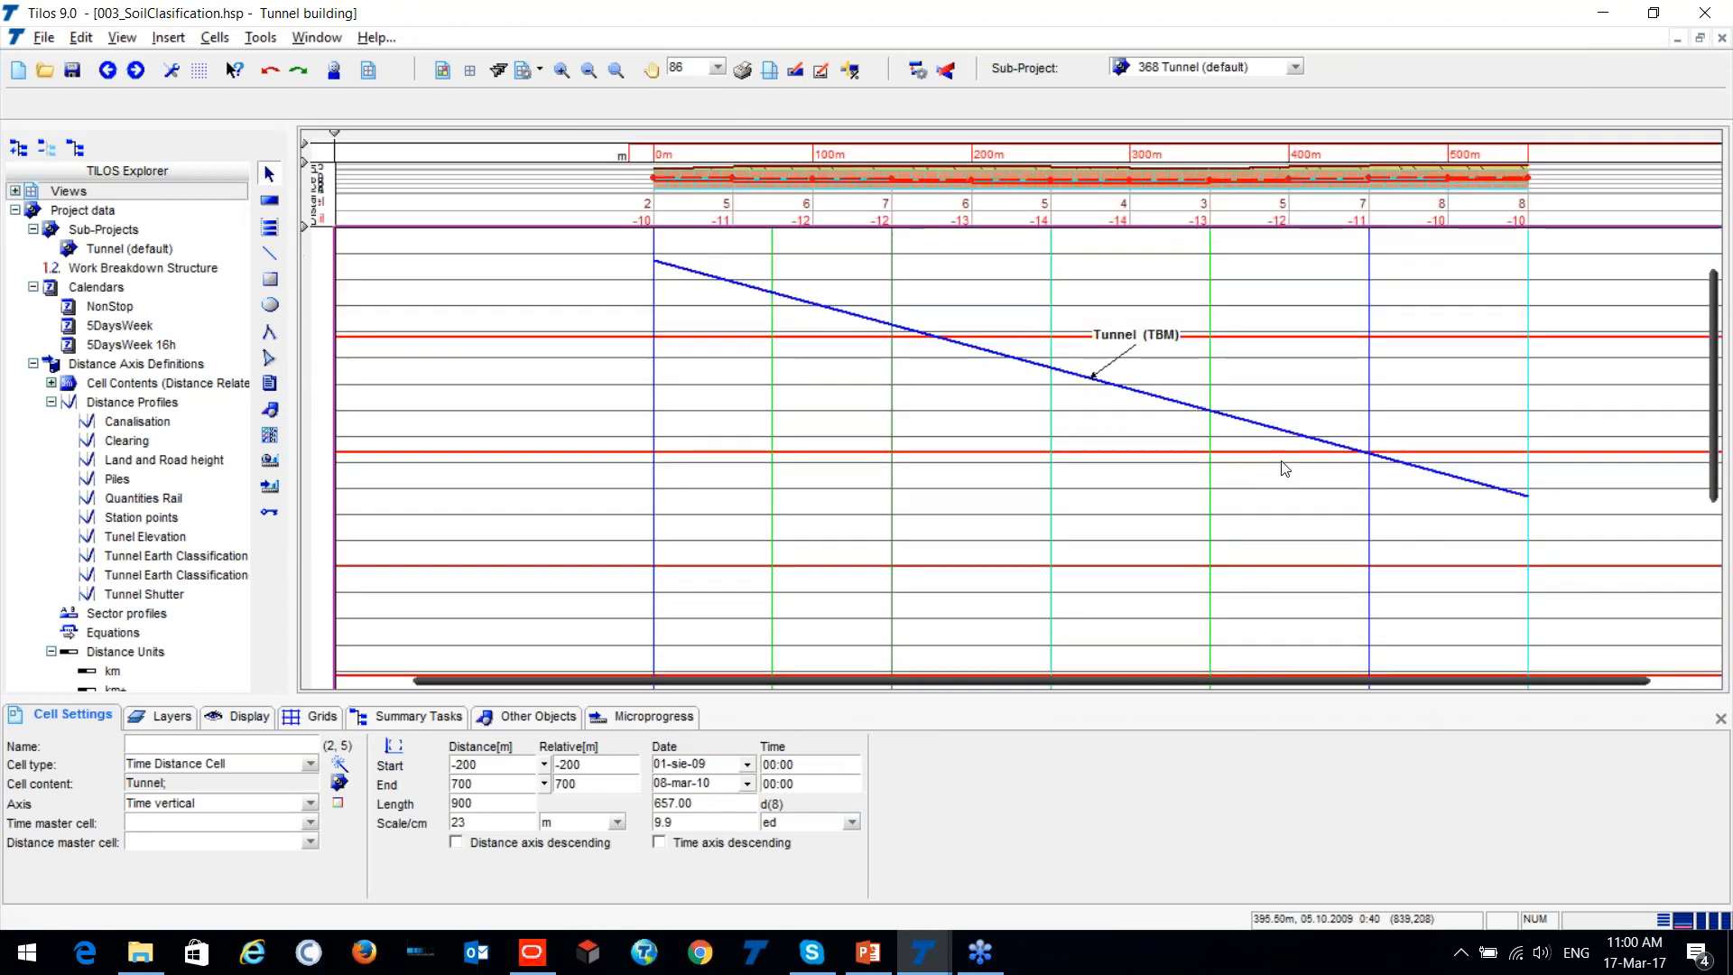
pyautogui.scroll(-1, 1281, 462)
pyautogui.scroll(1, 1285, 468)
pyautogui.scroll(1, 1291, 442)
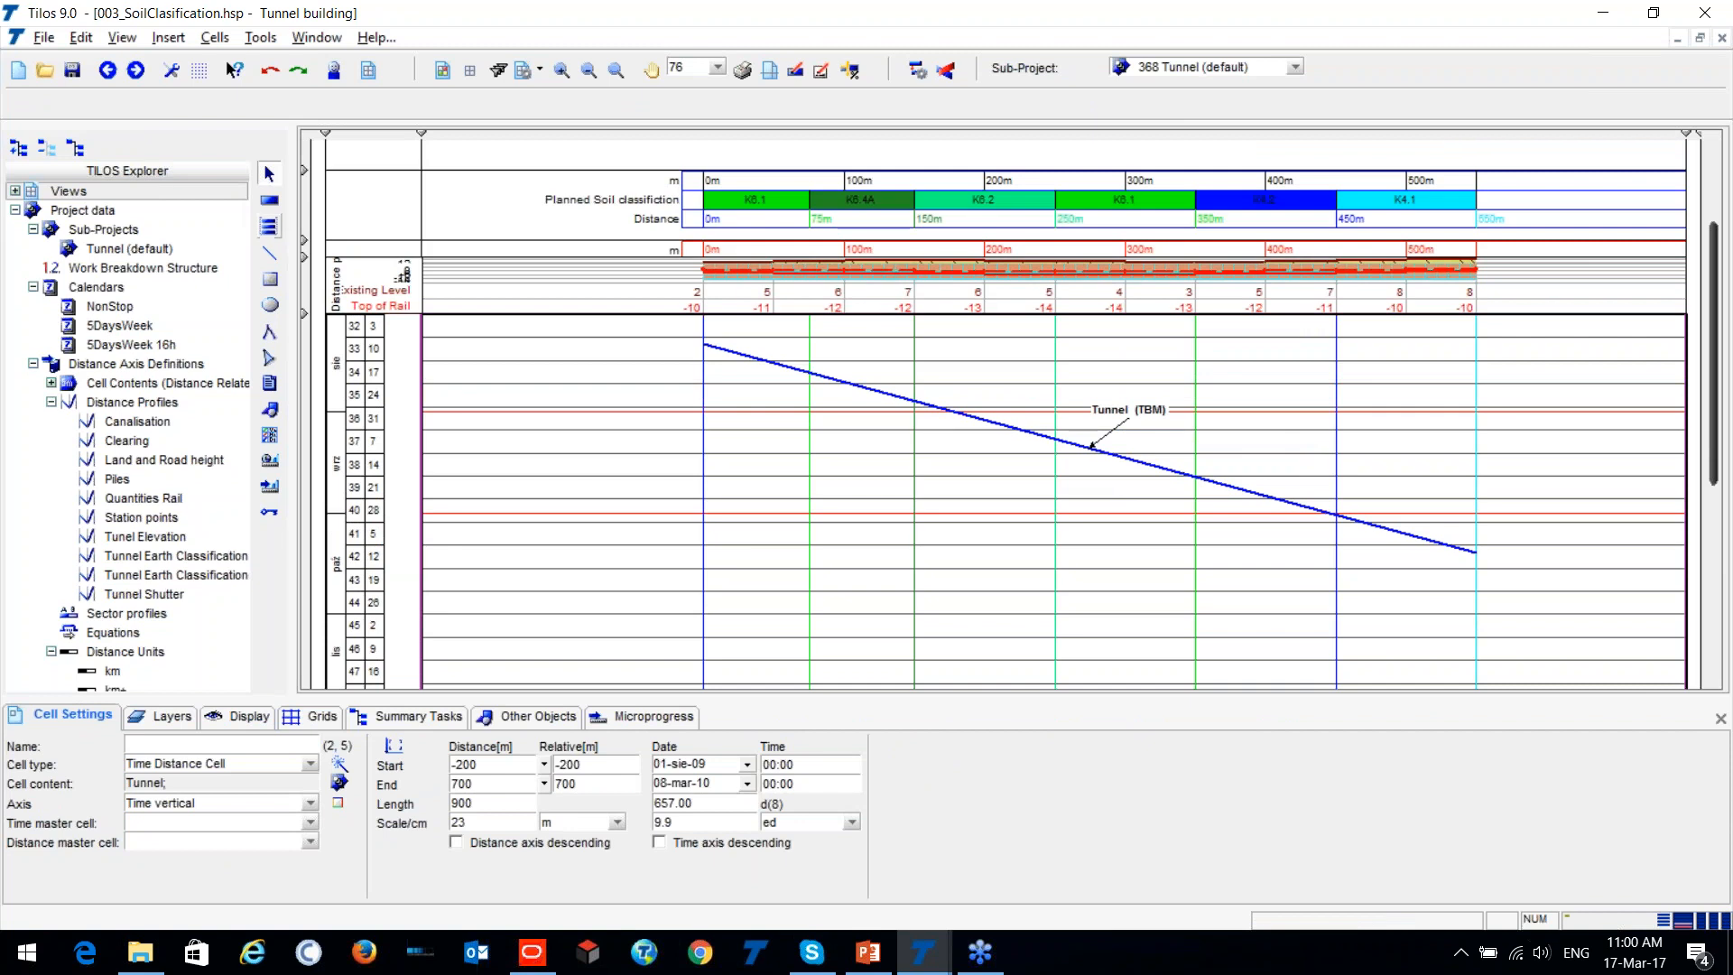
# Draw a task from the TBM_Planed Soil Classification template, starting at 0 m on 12-sie-09 and about 85 m long.
pyautogui.click(269, 200)
pyautogui.click(553, 105)
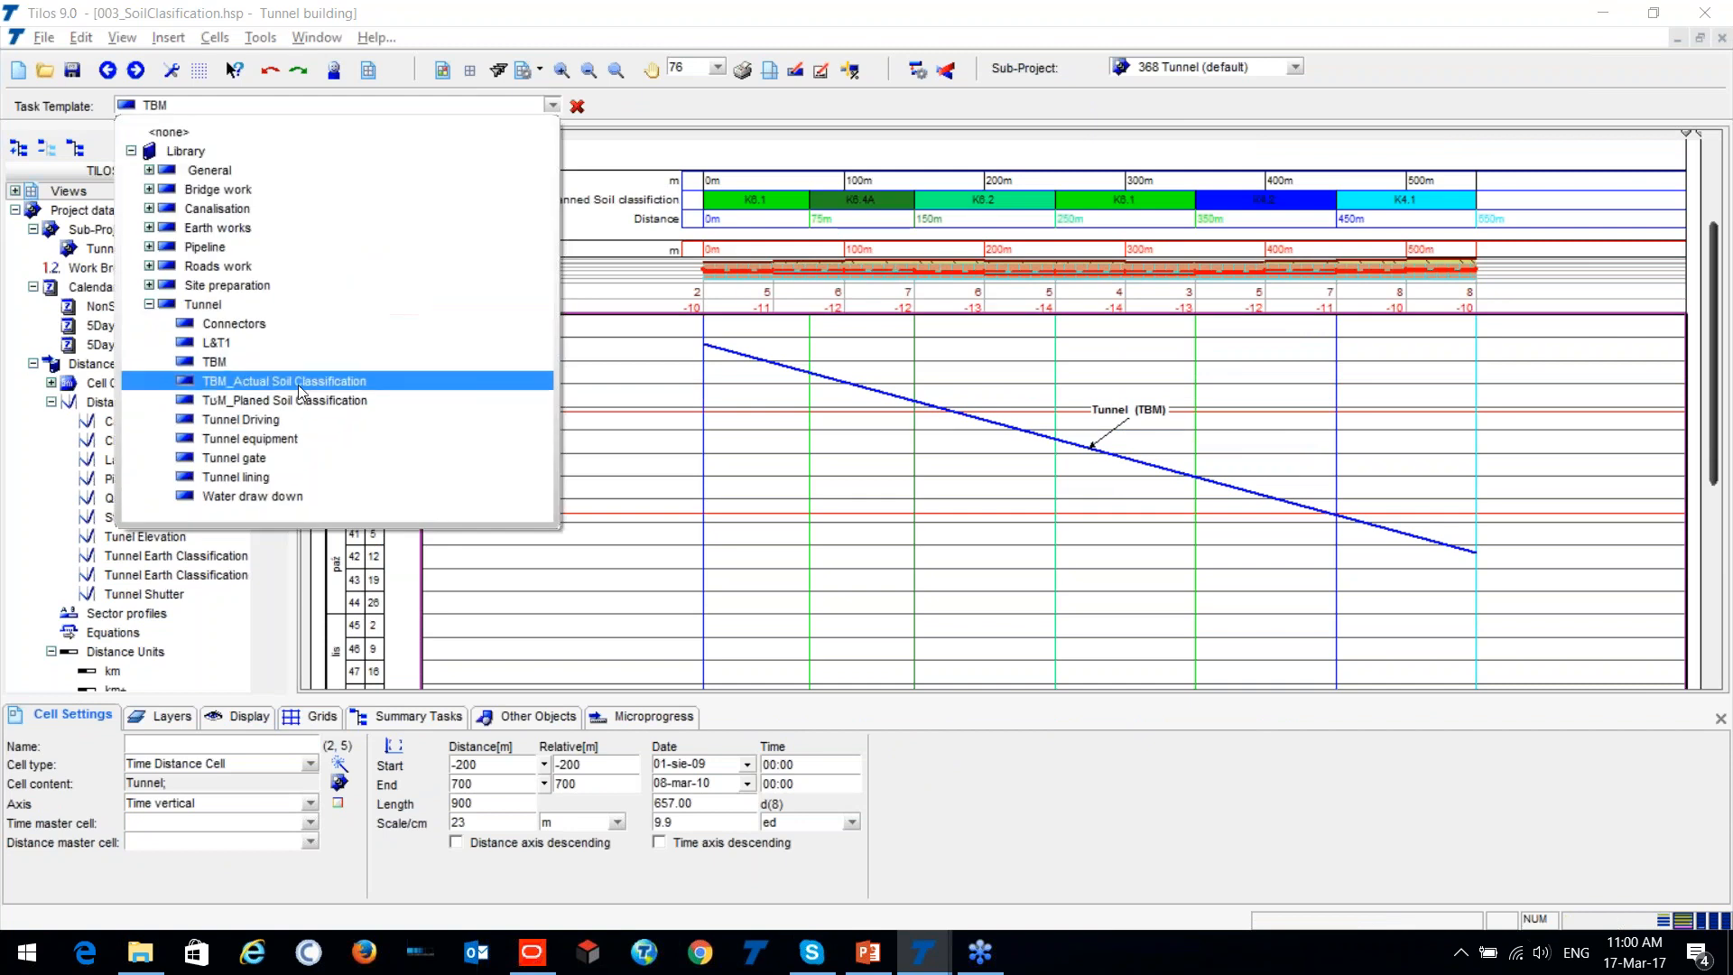
pyautogui.click(338, 401)
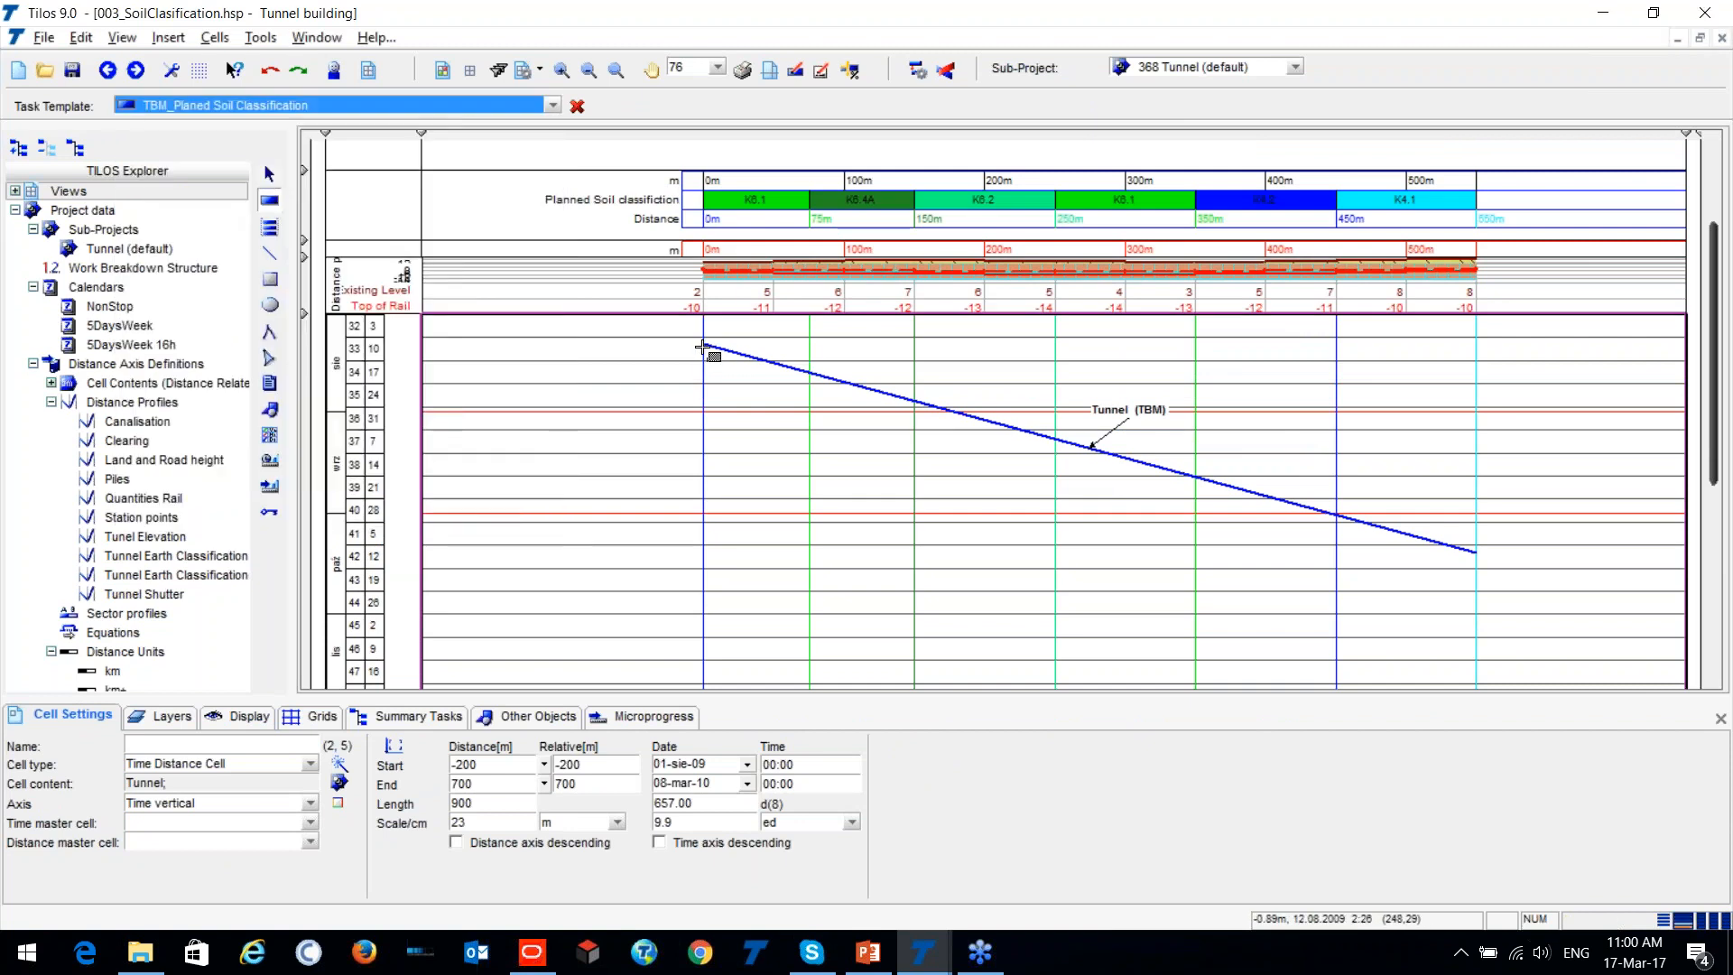
pyautogui.moveTo(705, 345); pyautogui.dragTo(824, 392)
pyautogui.scroll(1, 823, 393)
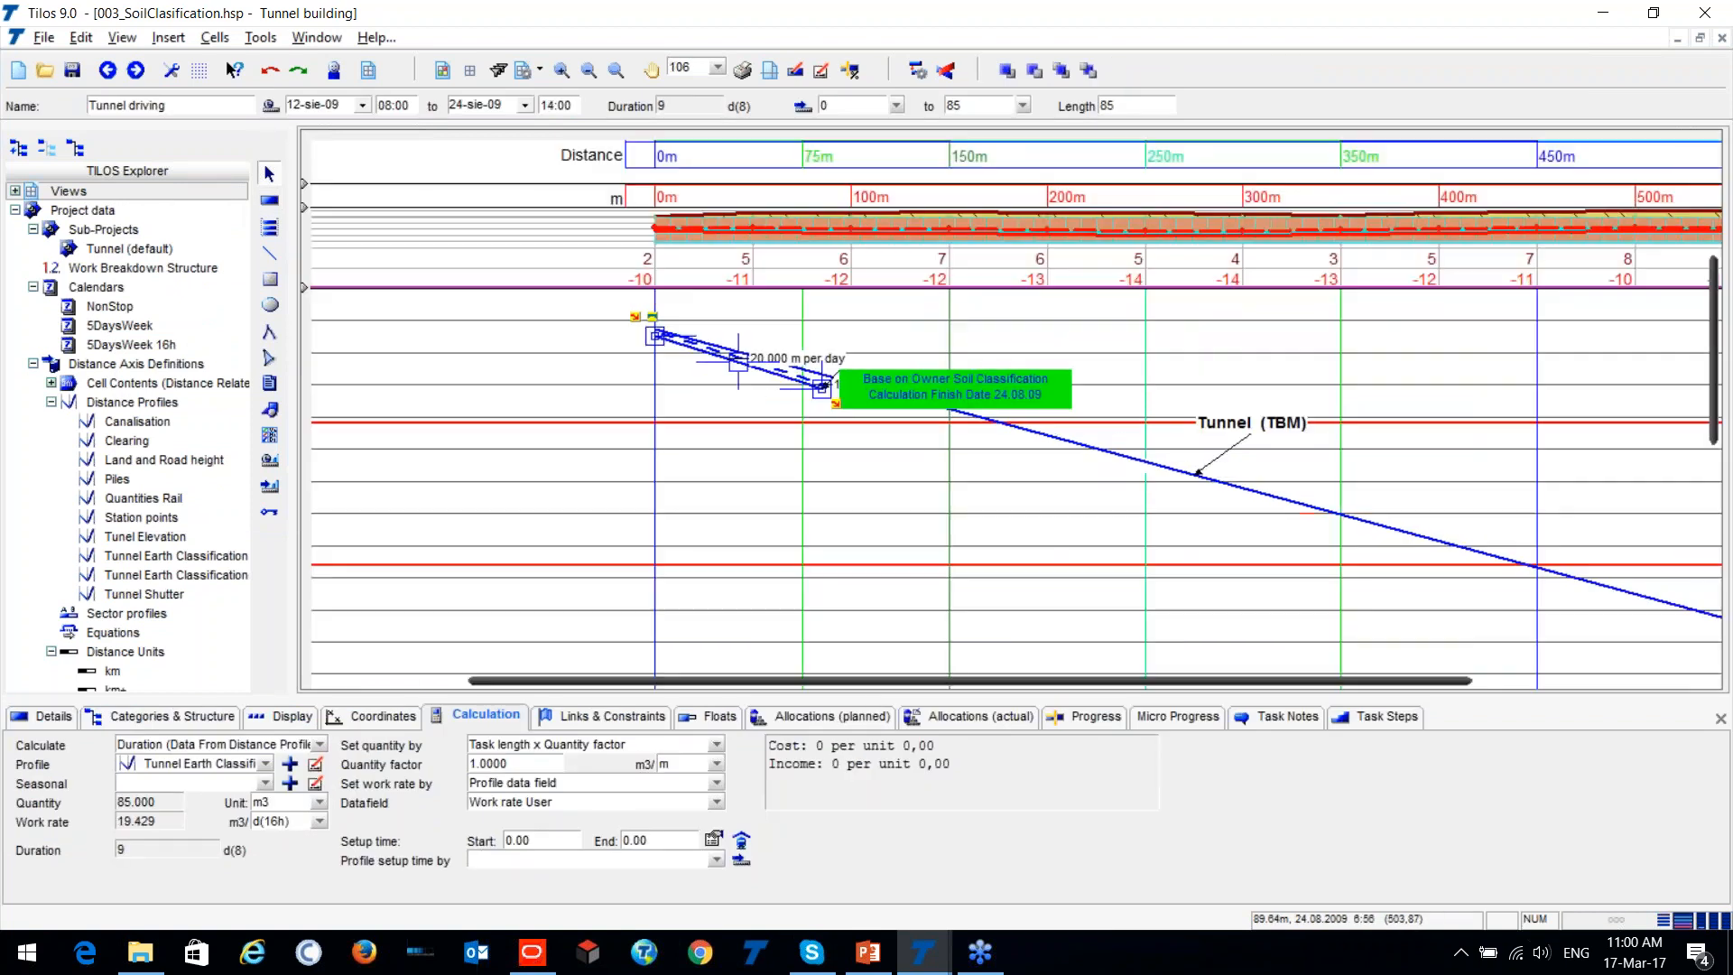
# Extend the end of the planned-soil Tunnel driving task through the soil classes to 550 m.
pyautogui.moveTo(1001, 683); pyautogui.dragTo(1163, 685)
pyautogui.moveTo(592, 388); pyautogui.dragTo(931, 624)
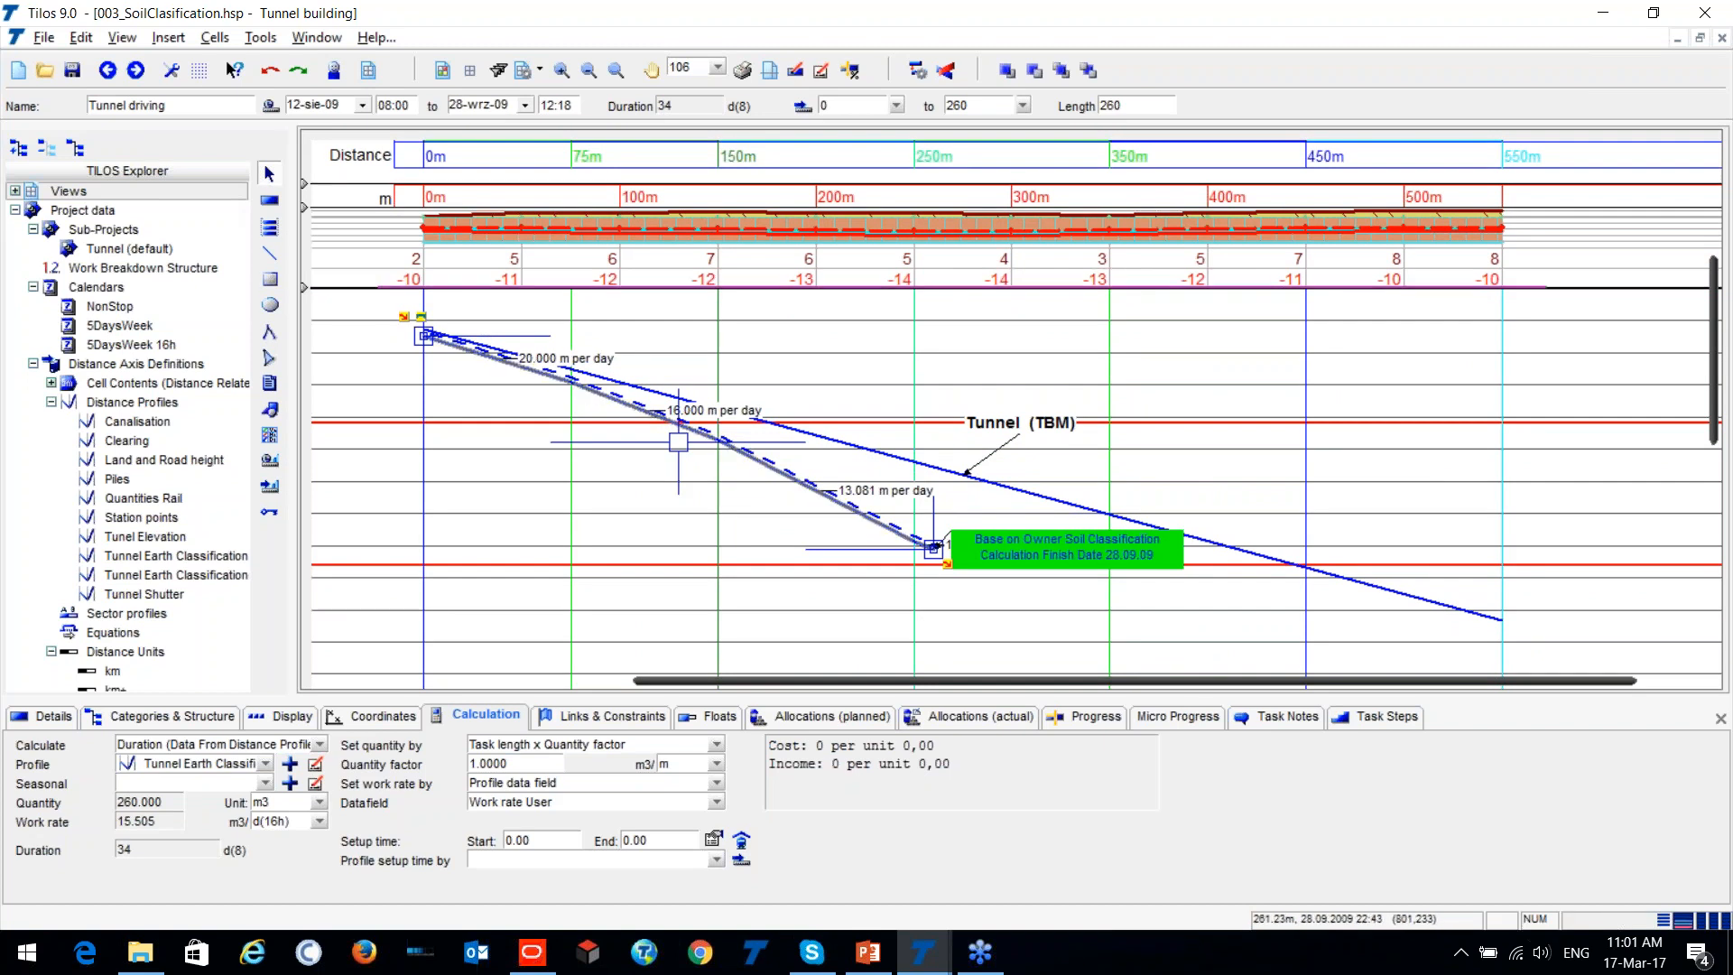
pyautogui.moveTo(935, 548); pyautogui.dragTo(1147, 564)
pyautogui.scroll(-2, 1146, 565)
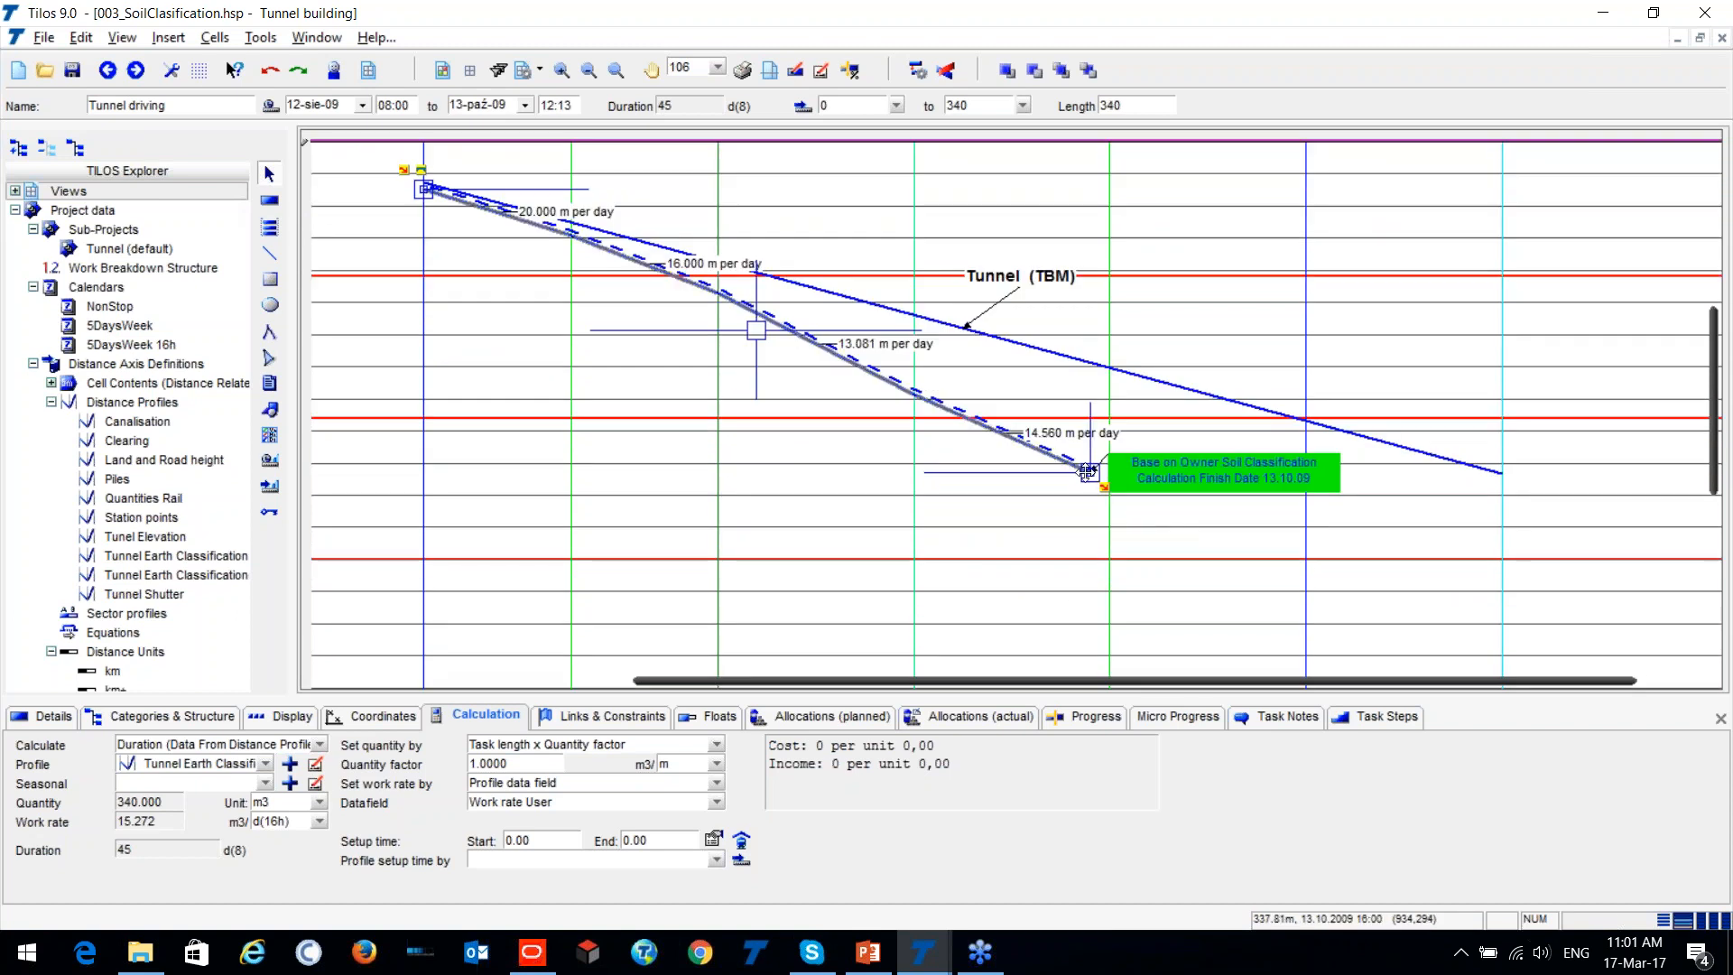
pyautogui.moveTo(1097, 478); pyautogui.dragTo(1504, 604)
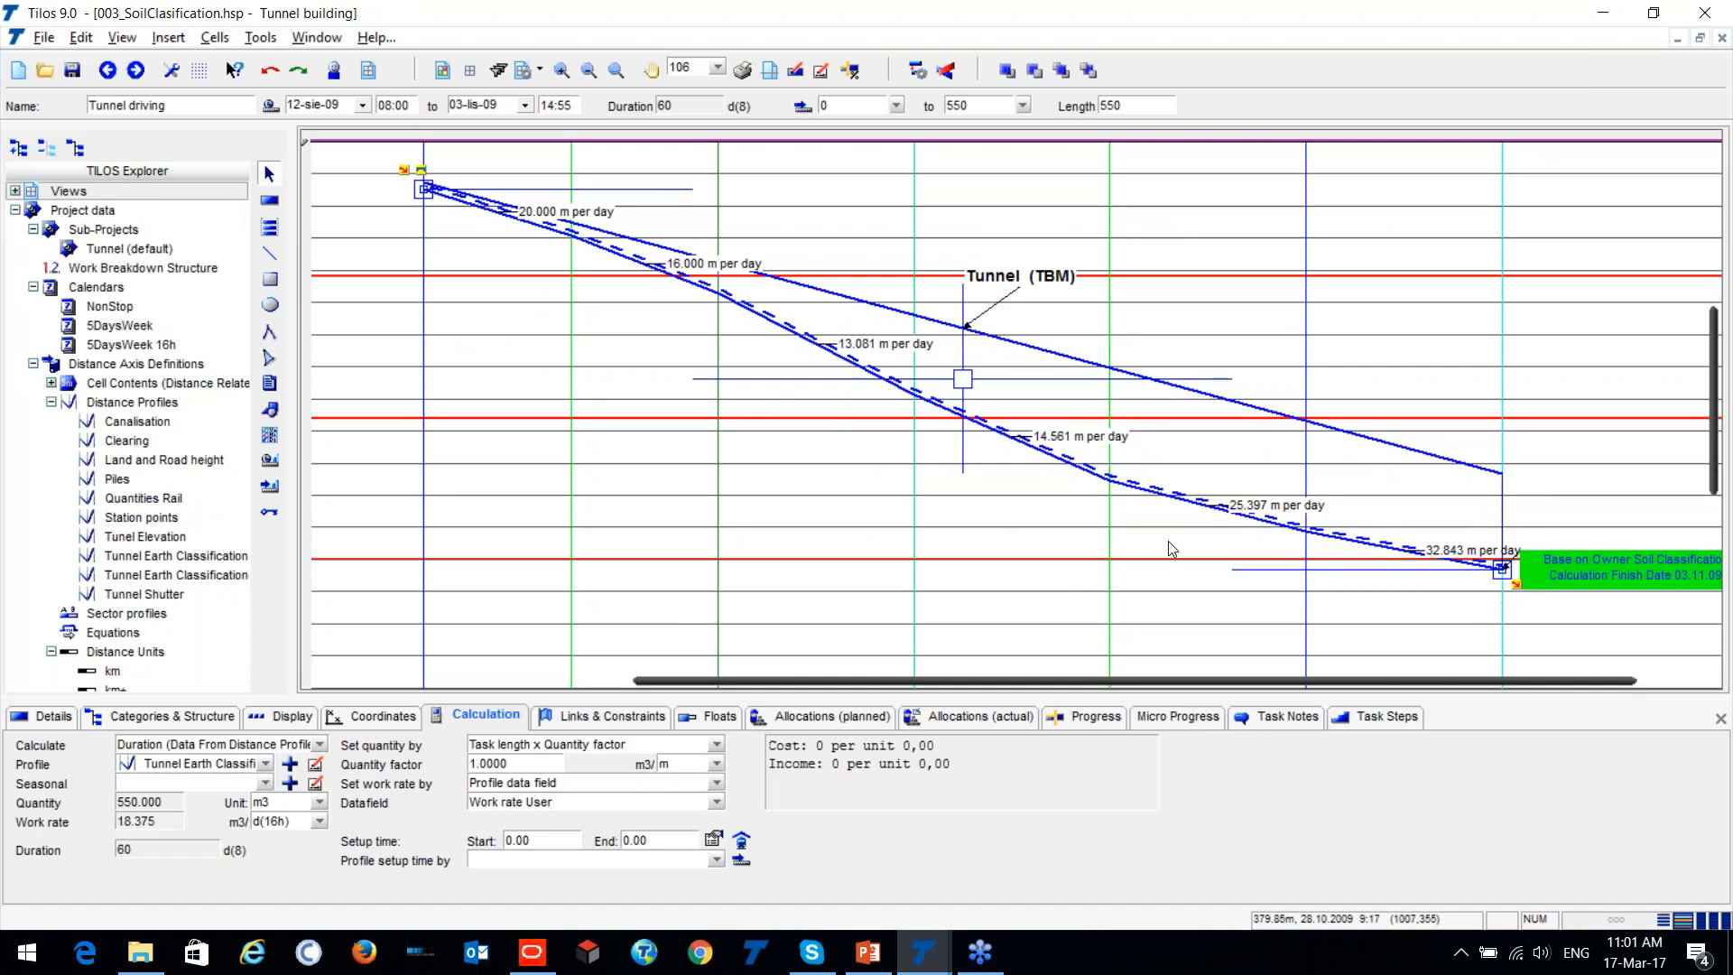
# Examine the planned-soil task's daily work rates and finish date against the planned soil classes and the Tunnel (TBM) task.
pyautogui.scroll(1, 1005, 509)
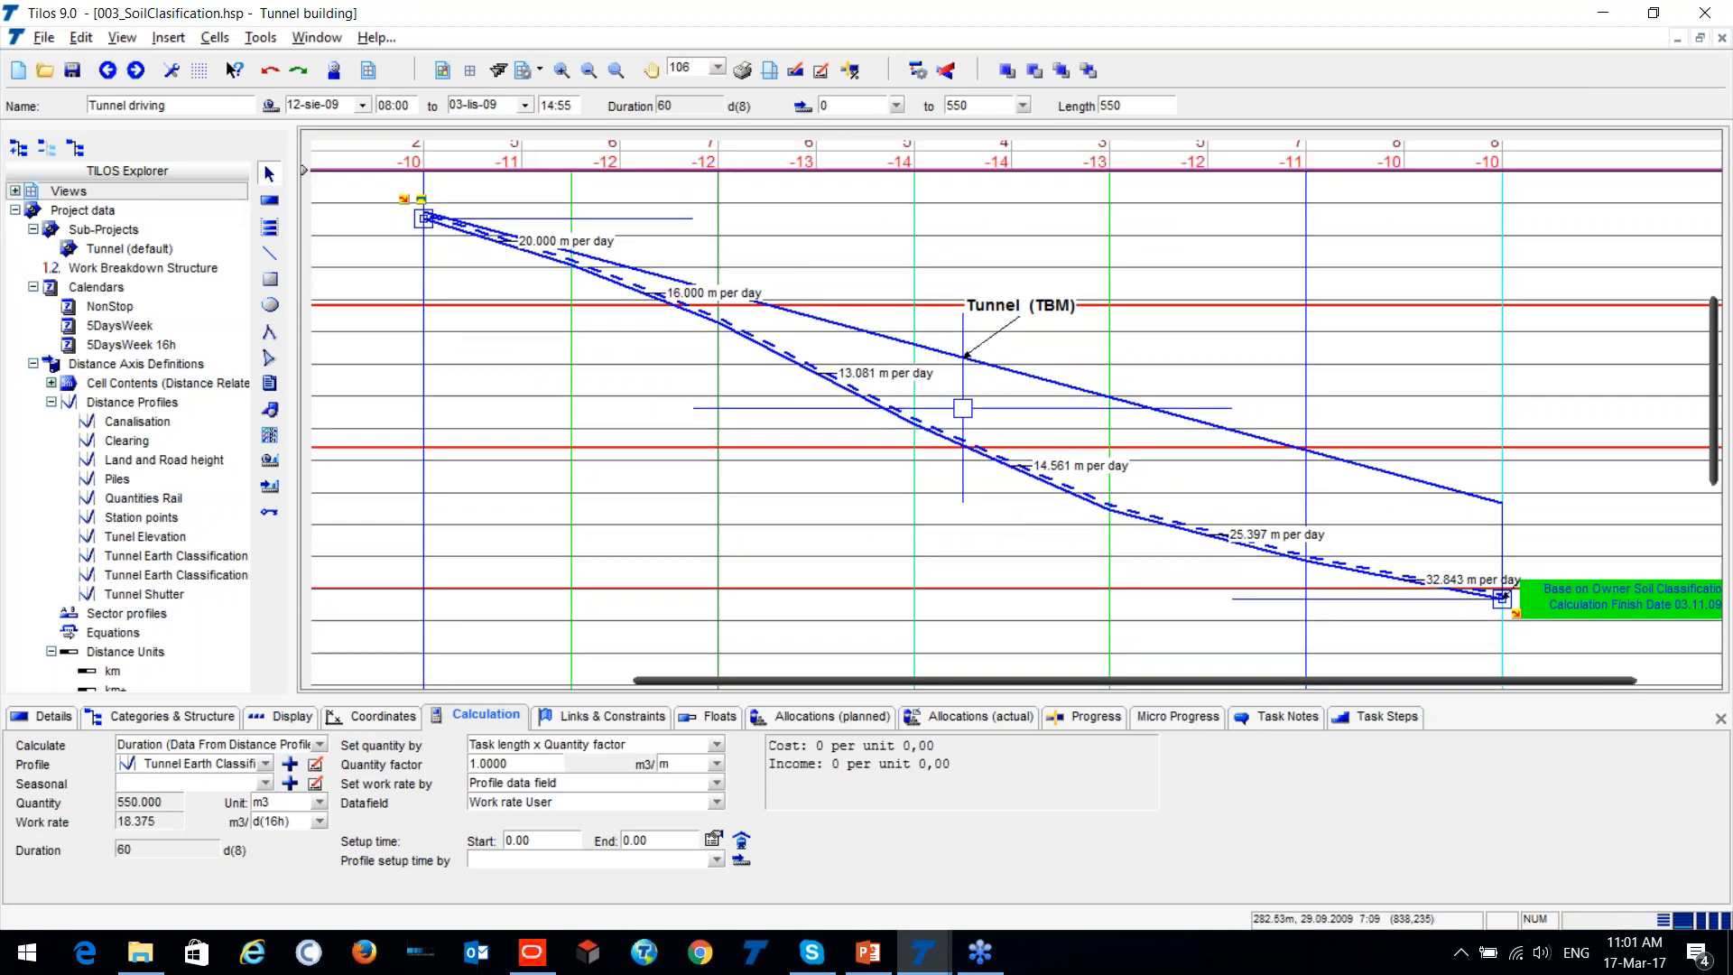
pyautogui.scroll(-2, 979, 434)
pyautogui.scroll(5, 961, 406)
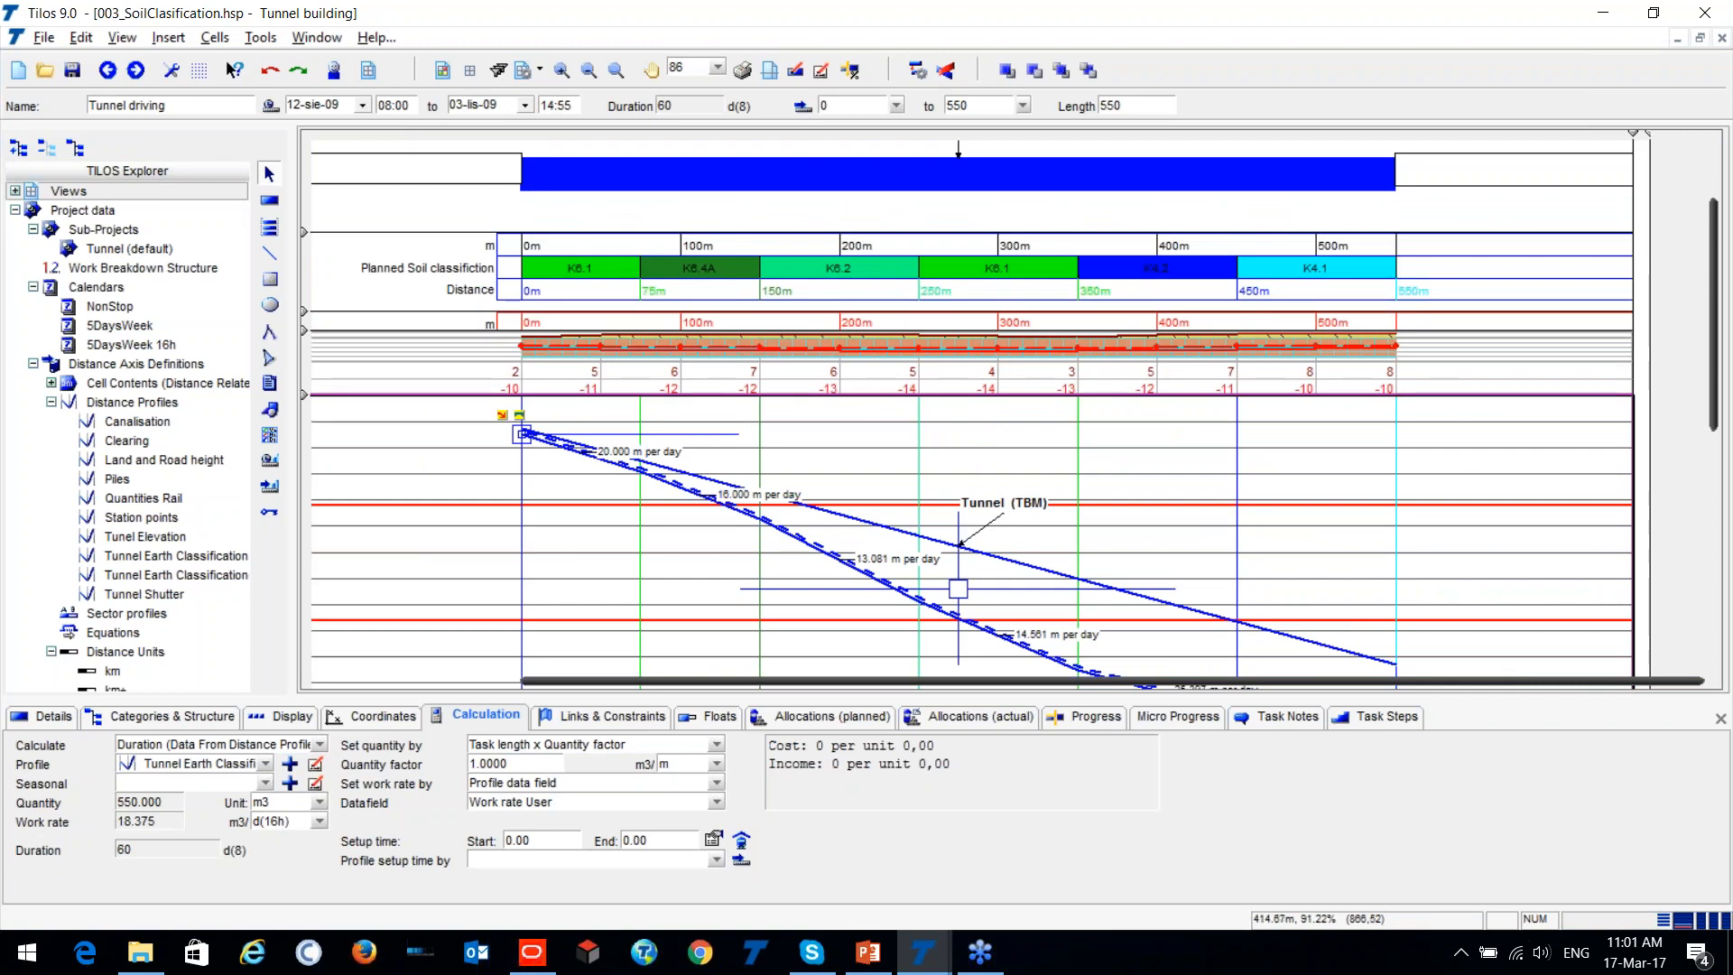
pyautogui.scroll(-4, 1410, 532)
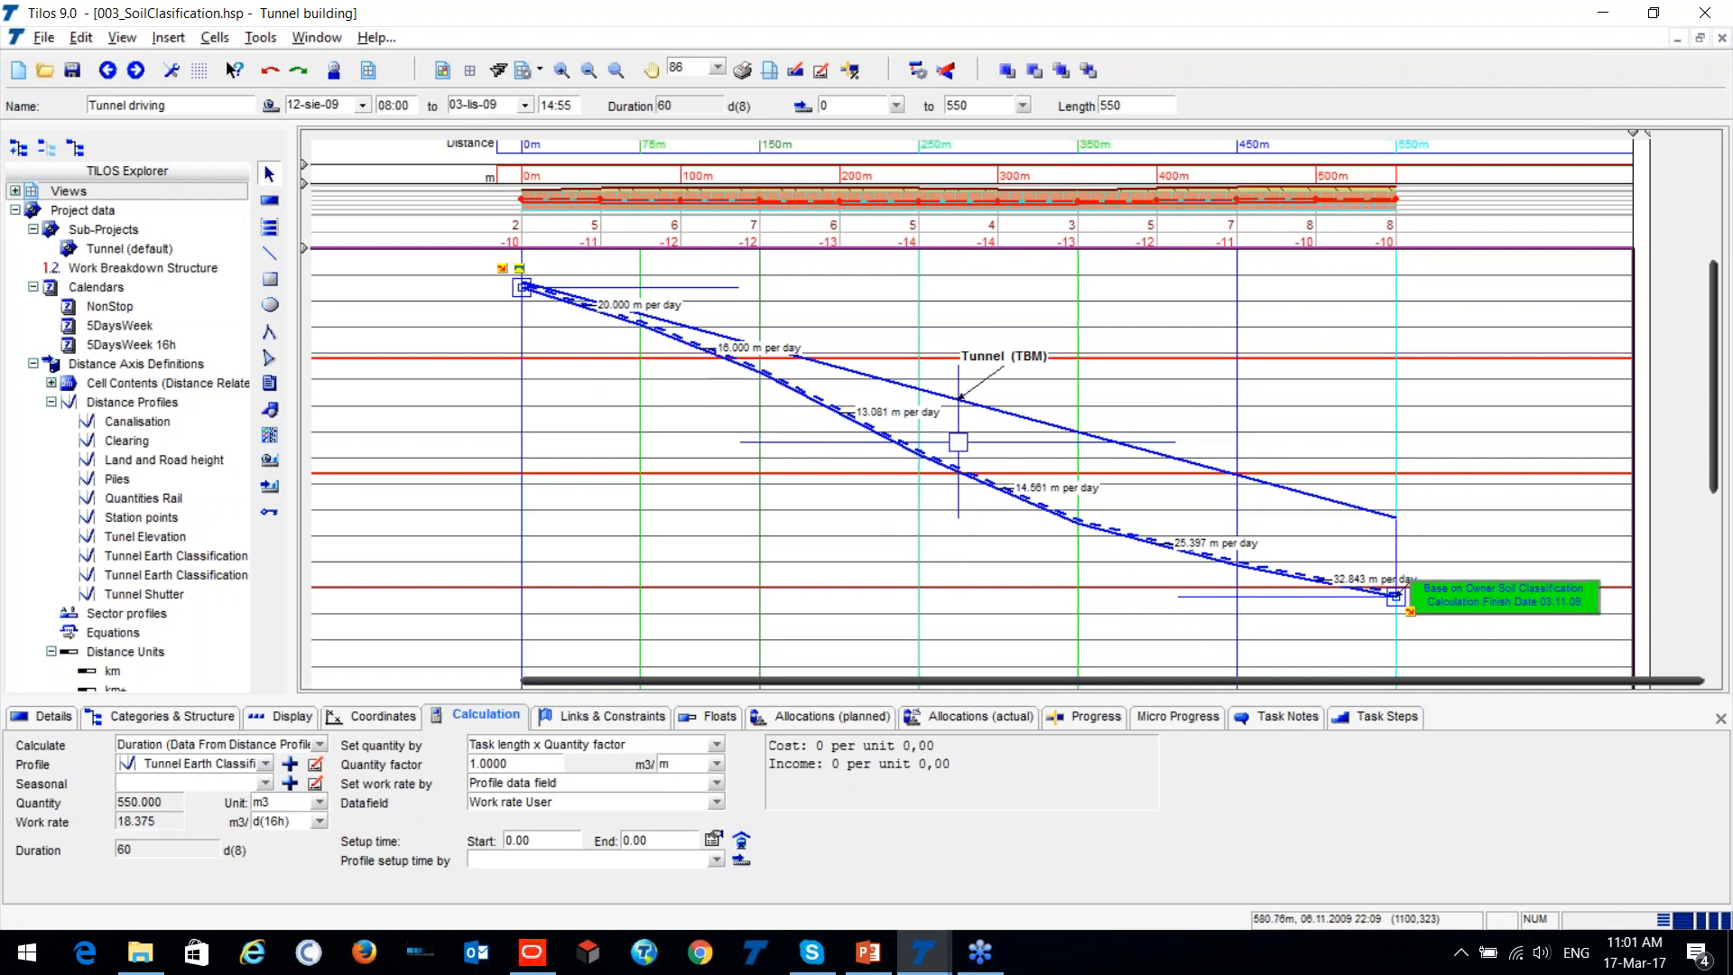
pyautogui.click(1444, 613)
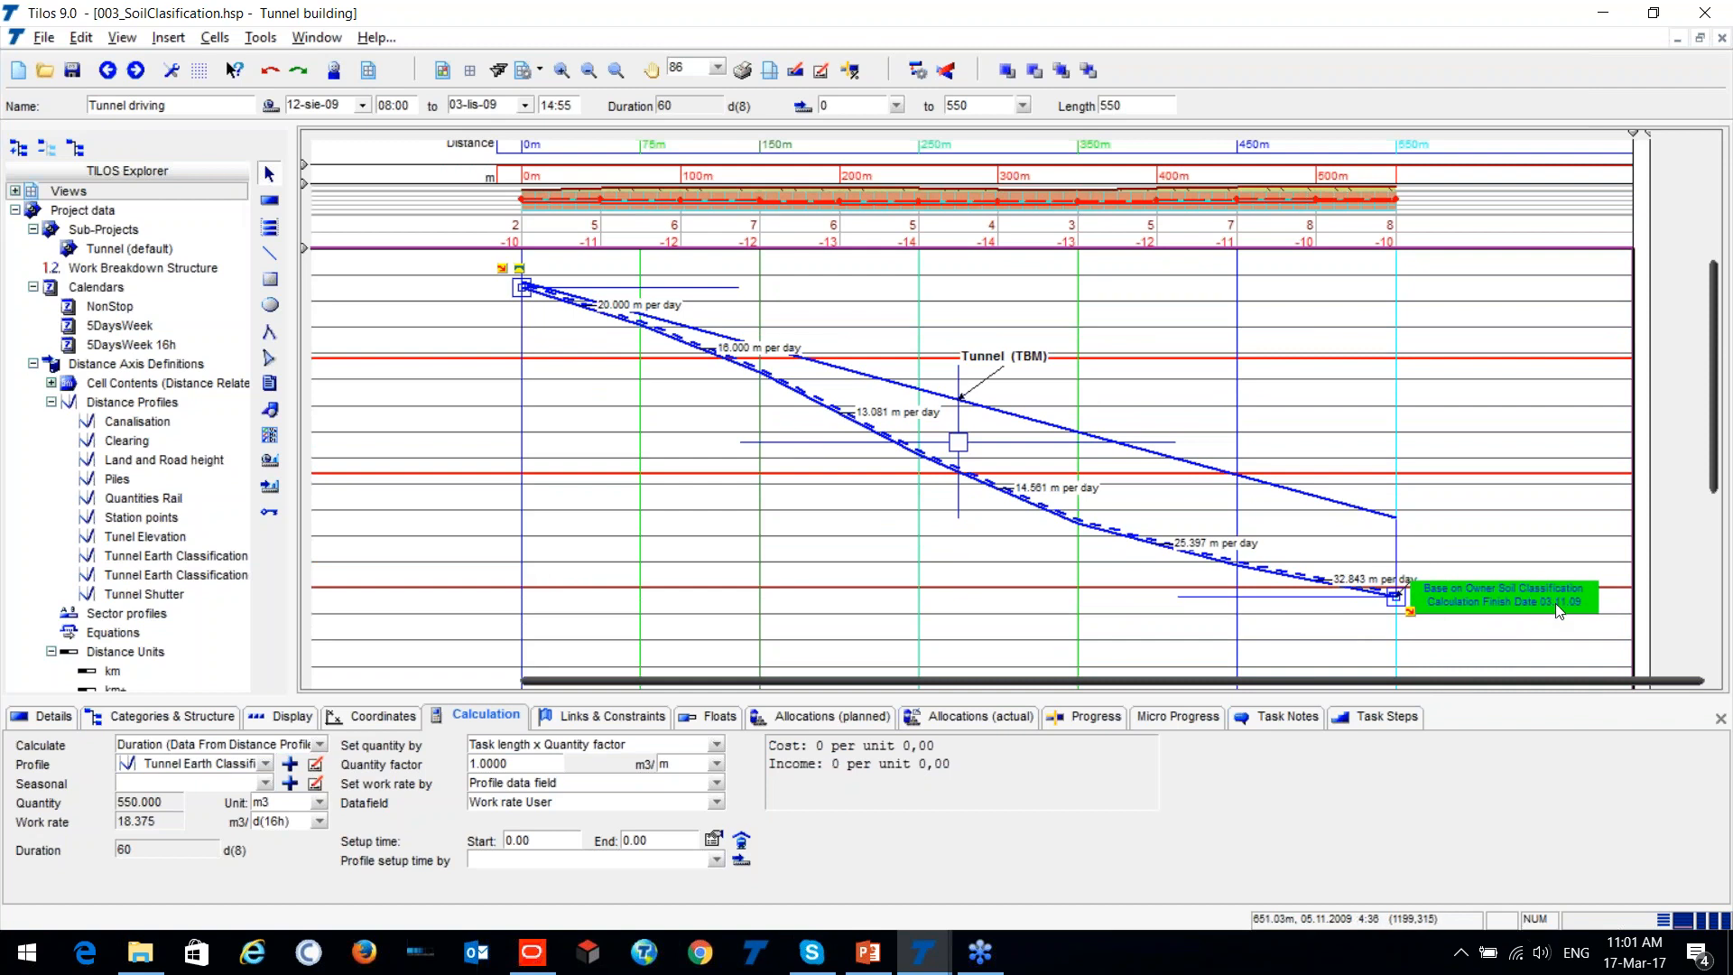
pyautogui.press('ctrl')
pyautogui.press('ctrl')
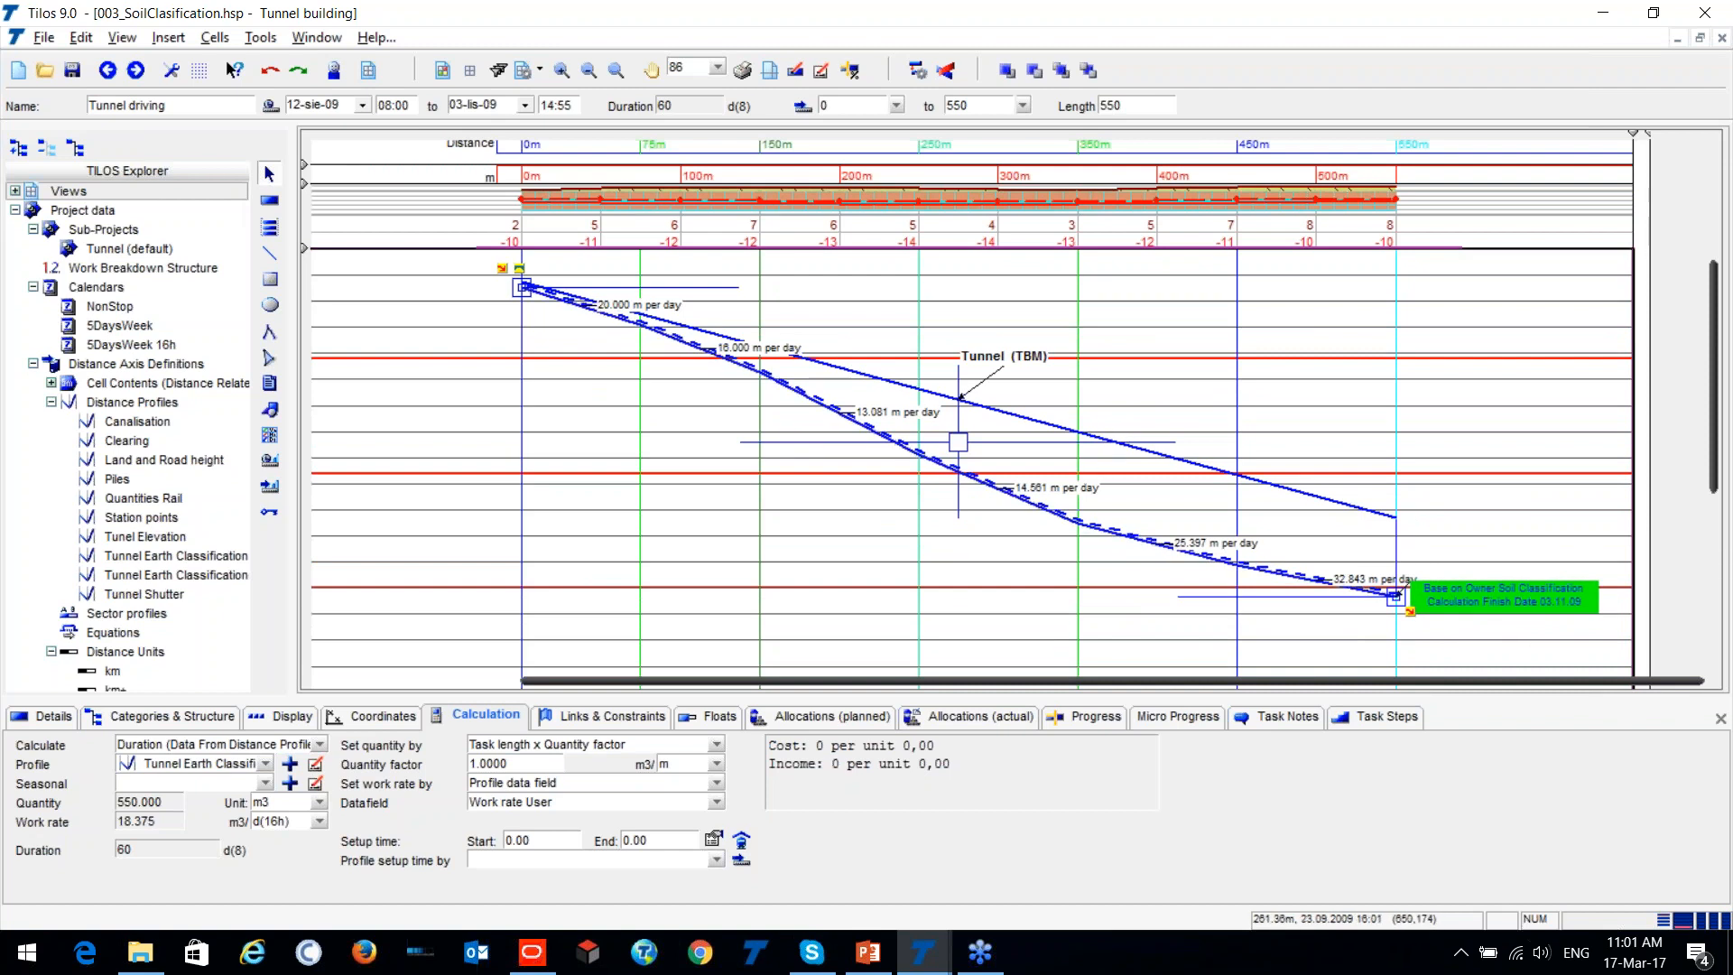
# Expand the Actual Soil classification row between the planned soil classes and the elevation profile.
pyautogui.scroll(2, 962, 443)
pyautogui.scroll(-1, 410, 333)
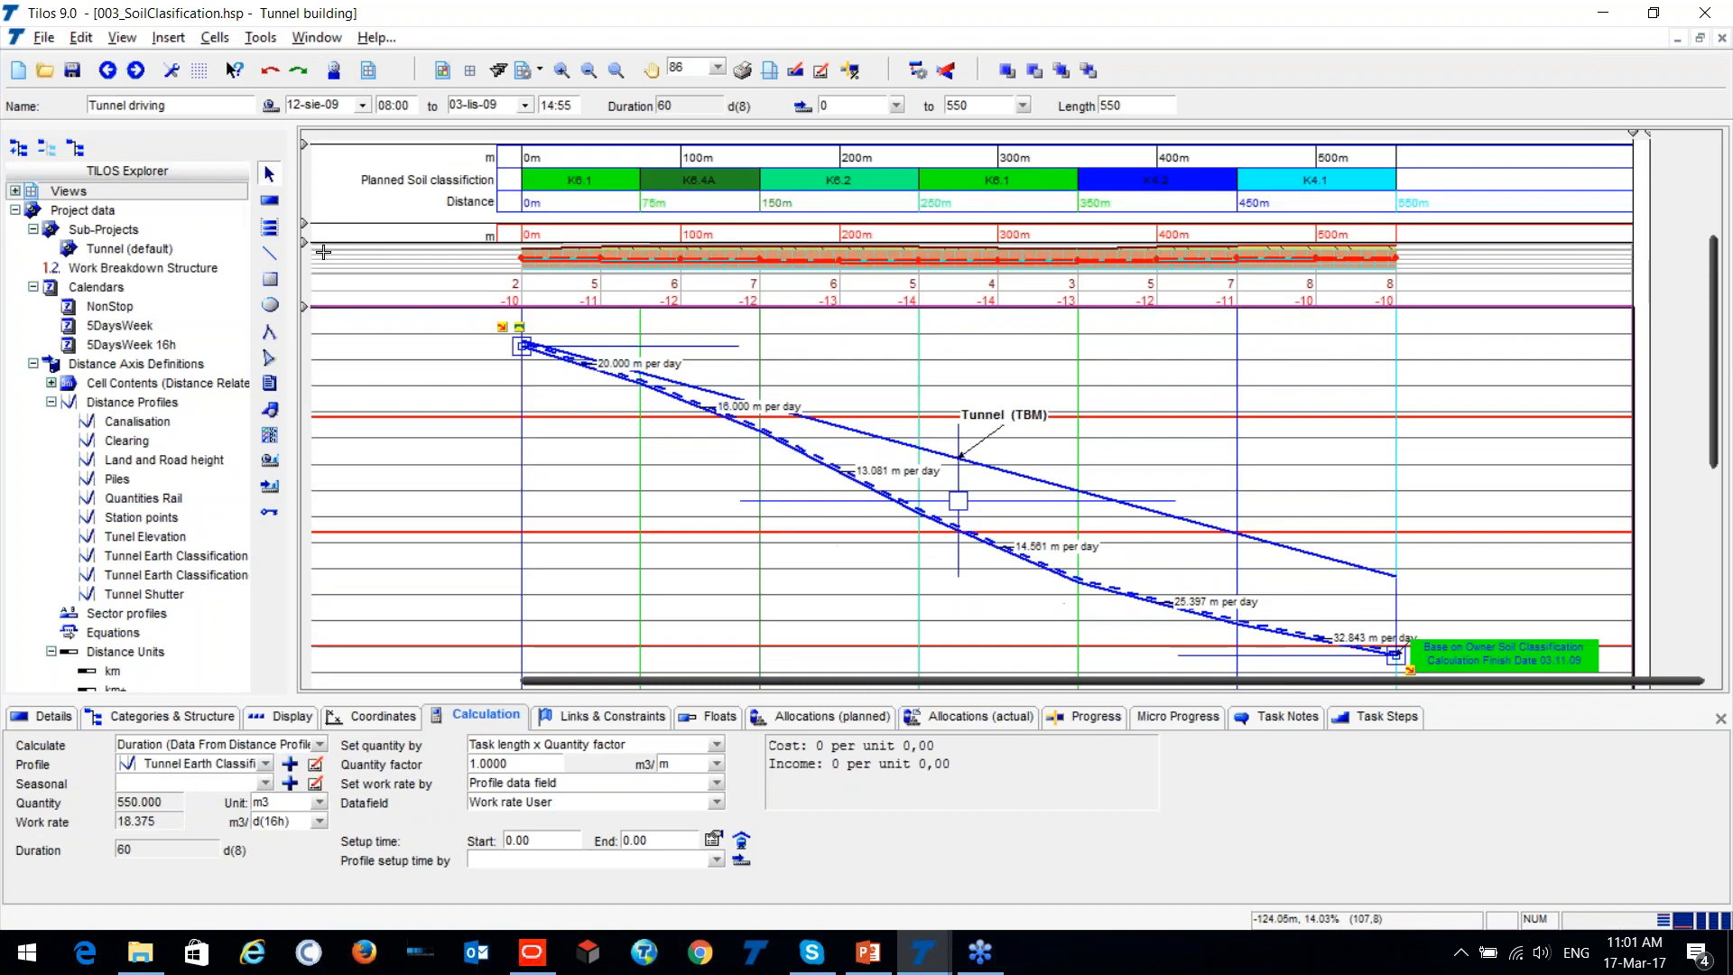
pyautogui.moveTo(301, 245); pyautogui.dragTo(302, 296)
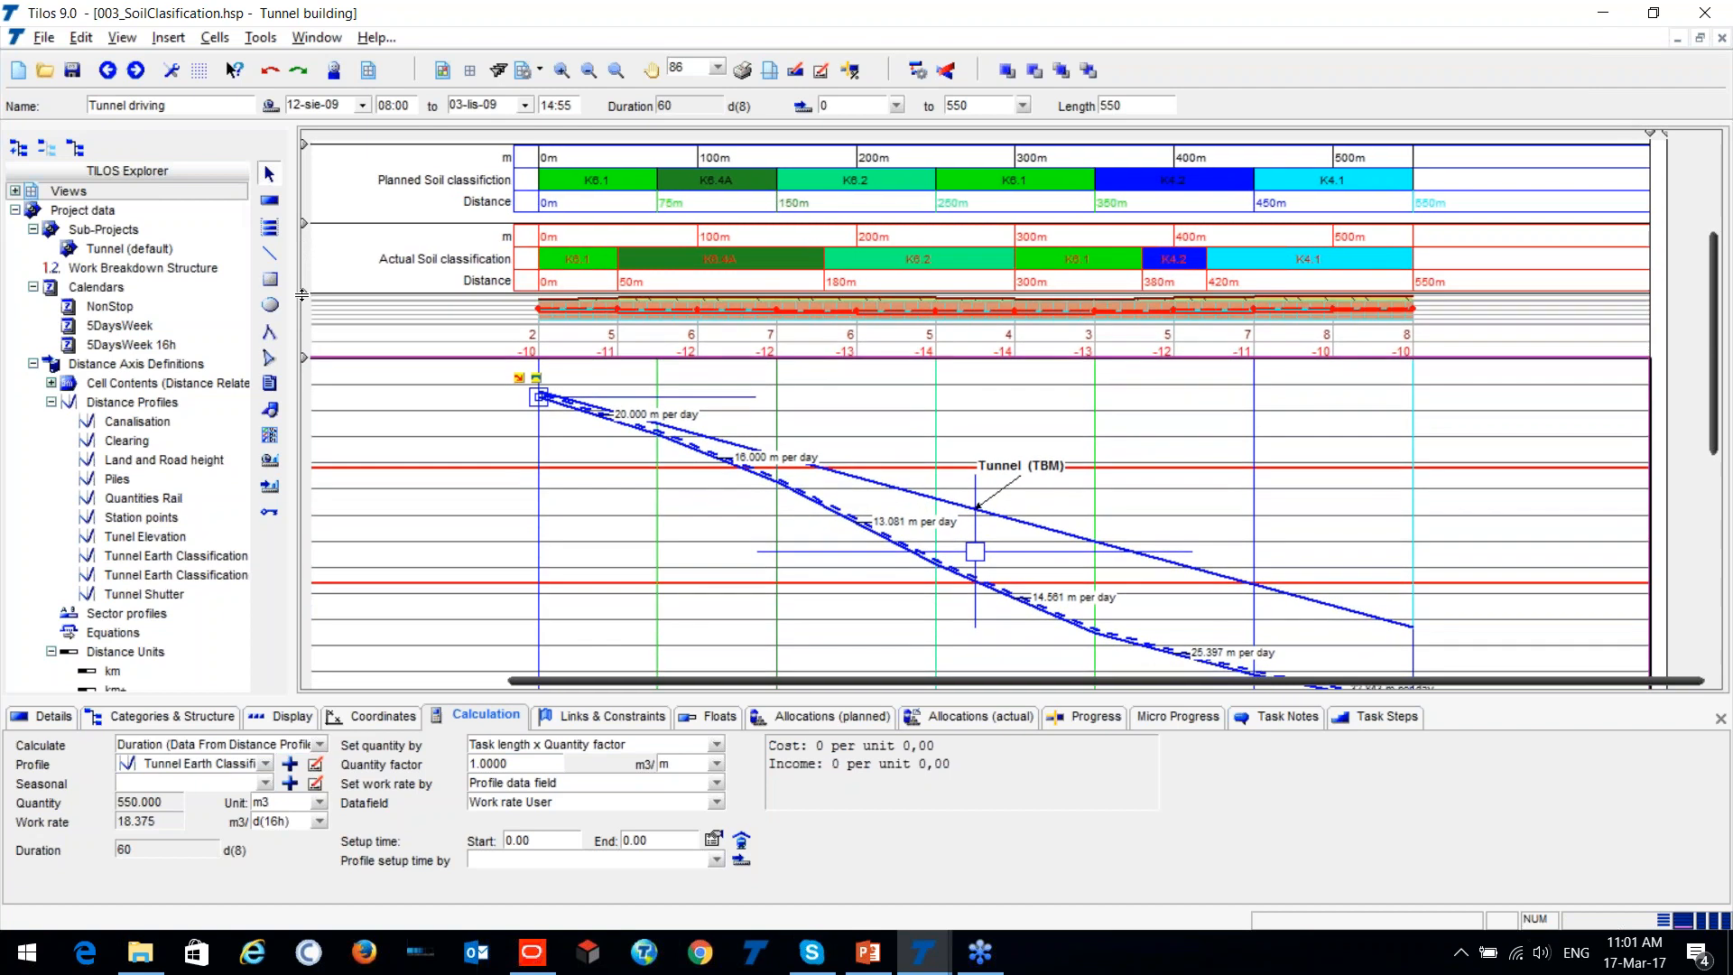
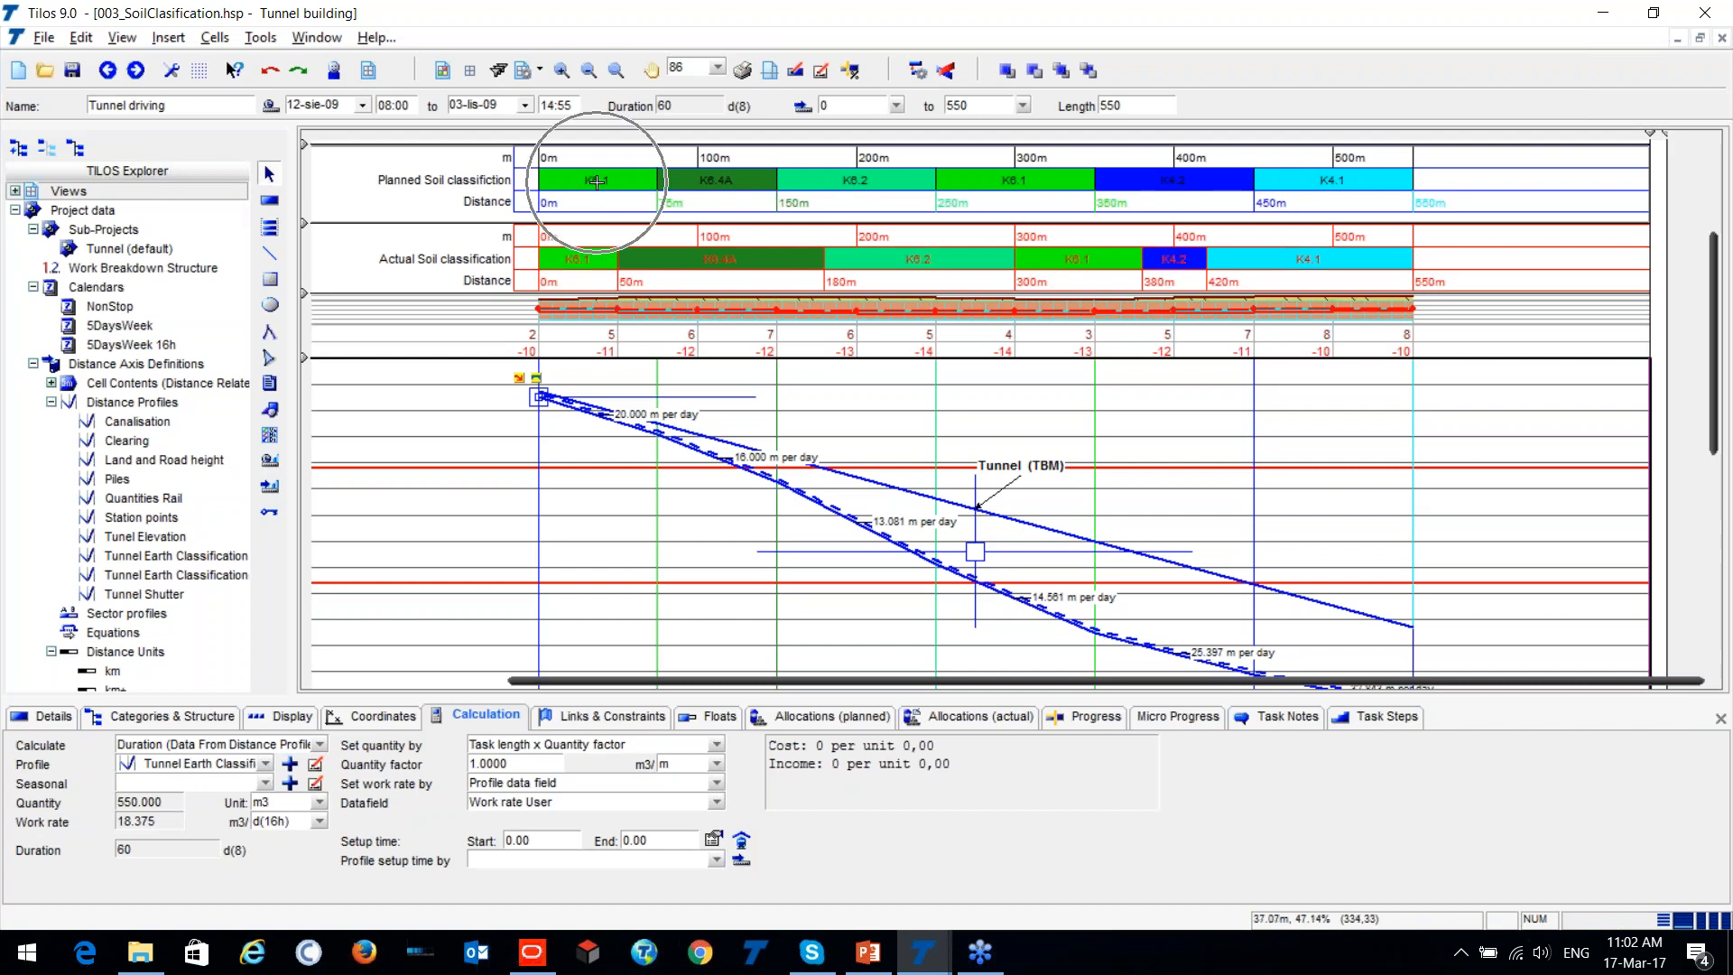
# Compare the actual soil classes and their distance ranges with the planned soil classes along the tunnel.
pyautogui.scroll(7, 593, 182)
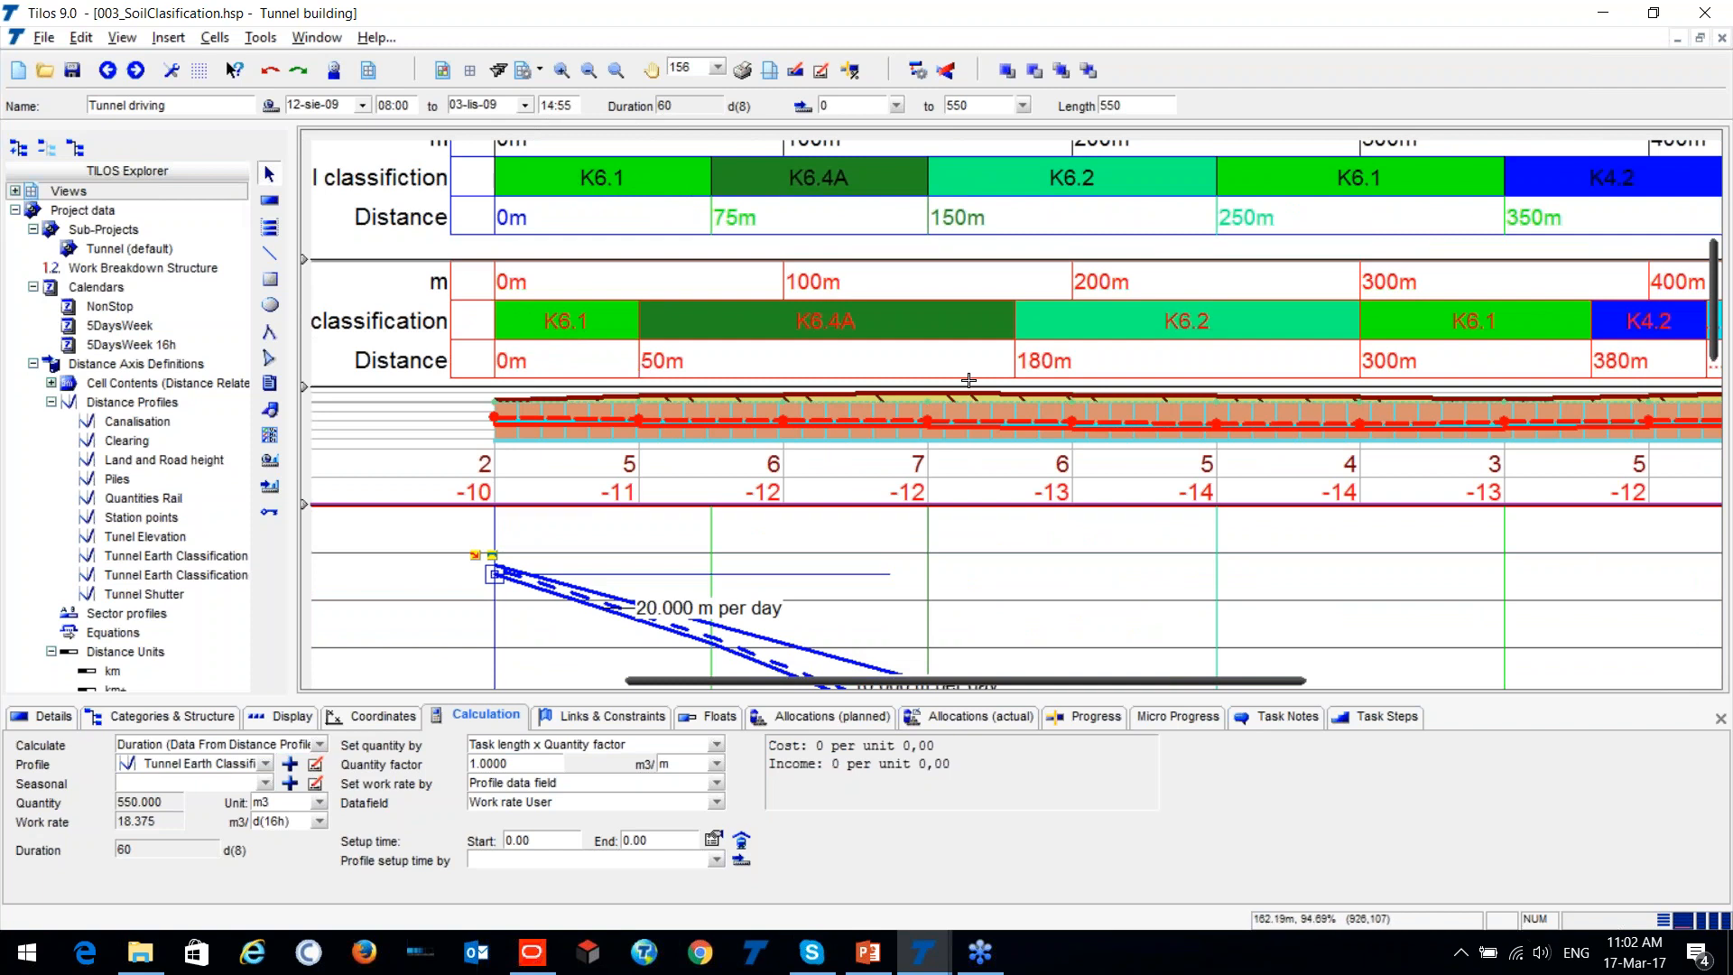
pyautogui.press('ctrl')
pyautogui.press('ctrl')
pyautogui.press('ctrl')
pyautogui.press('ctrl')
pyautogui.scroll(-3, 891, 344)
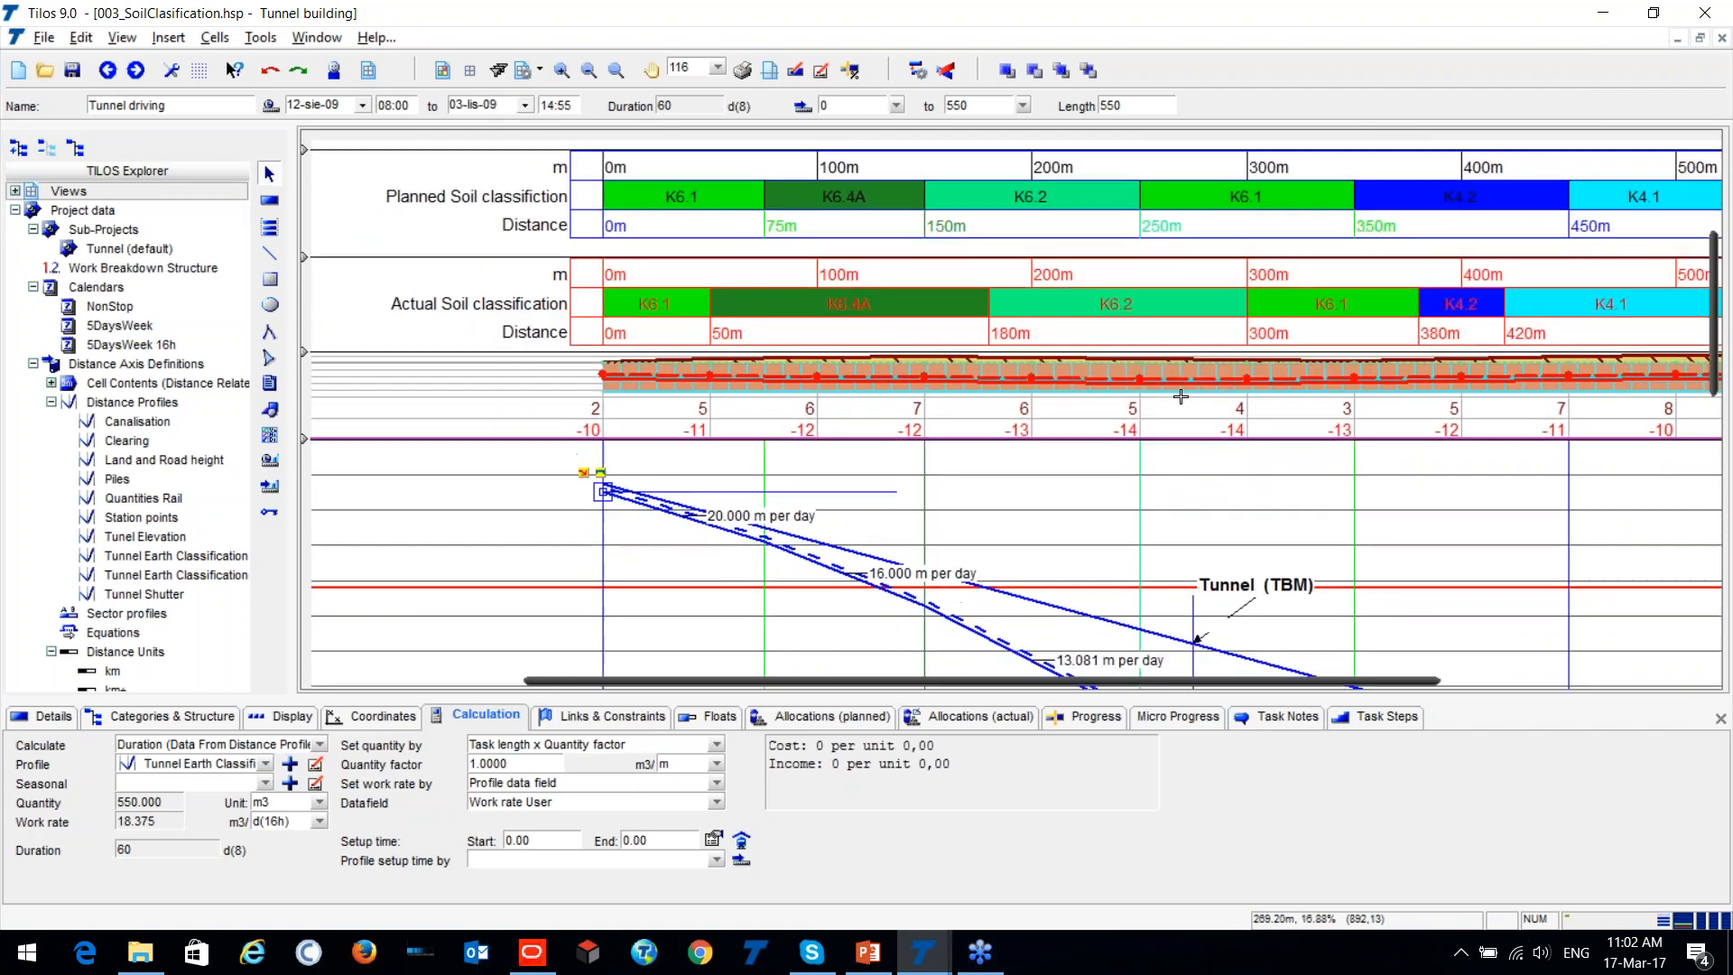
pyautogui.scroll(-3, 1181, 396)
pyautogui.hscroll(3, 1050, 387)
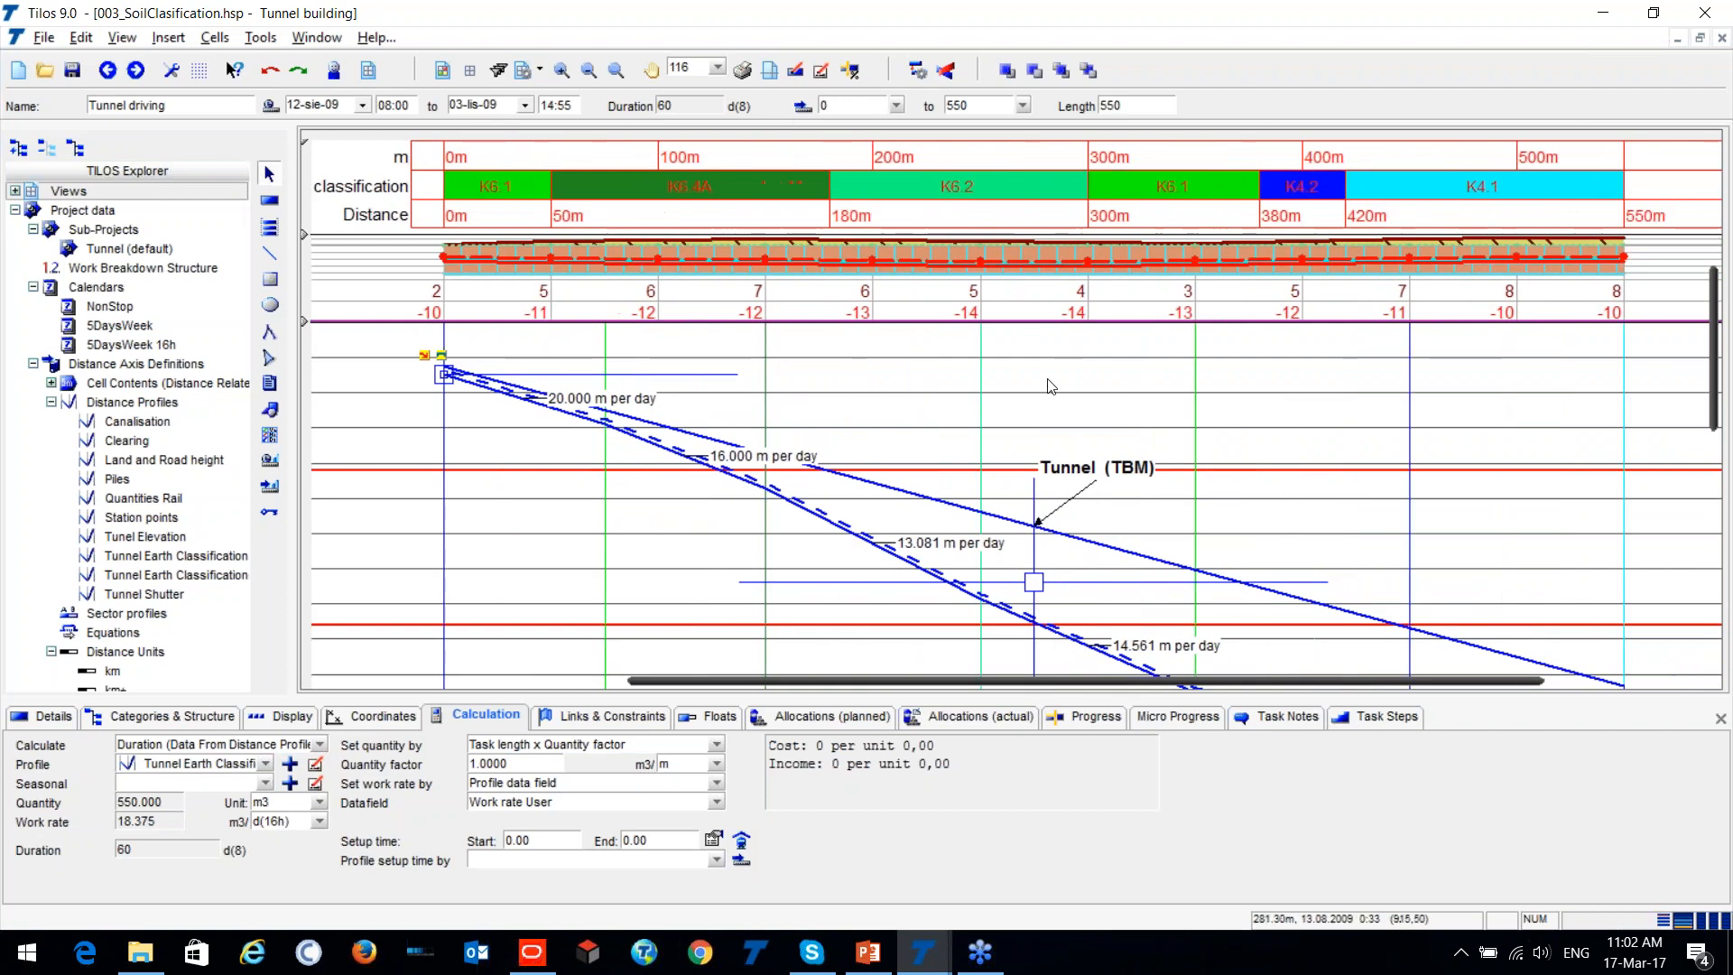
# Draw a task from the TBM_Actual Soil Classification template, starting on 11-sie-09 and running from 0 to 550 m.
pyautogui.scroll(-3, 1050, 387)
pyautogui.scroll(-4, 1108, 433)
pyautogui.scroll(1, 1109, 433)
pyautogui.click(268, 198)
pyautogui.click(283, 106)
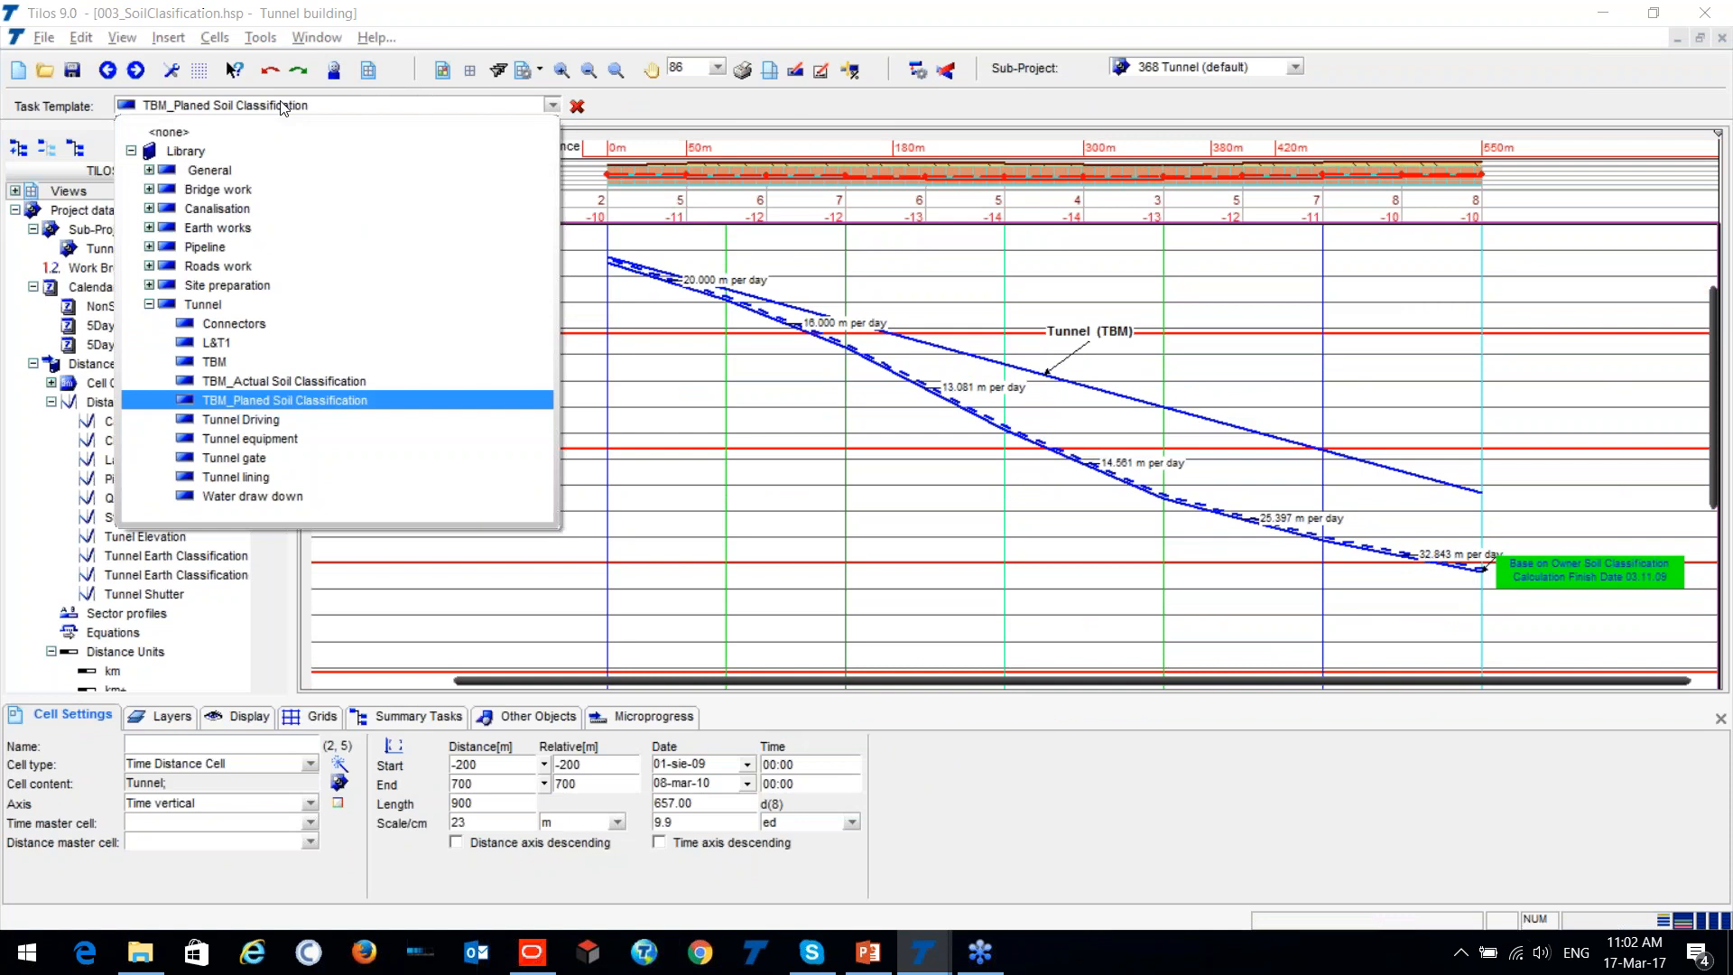
pyautogui.click(280, 381)
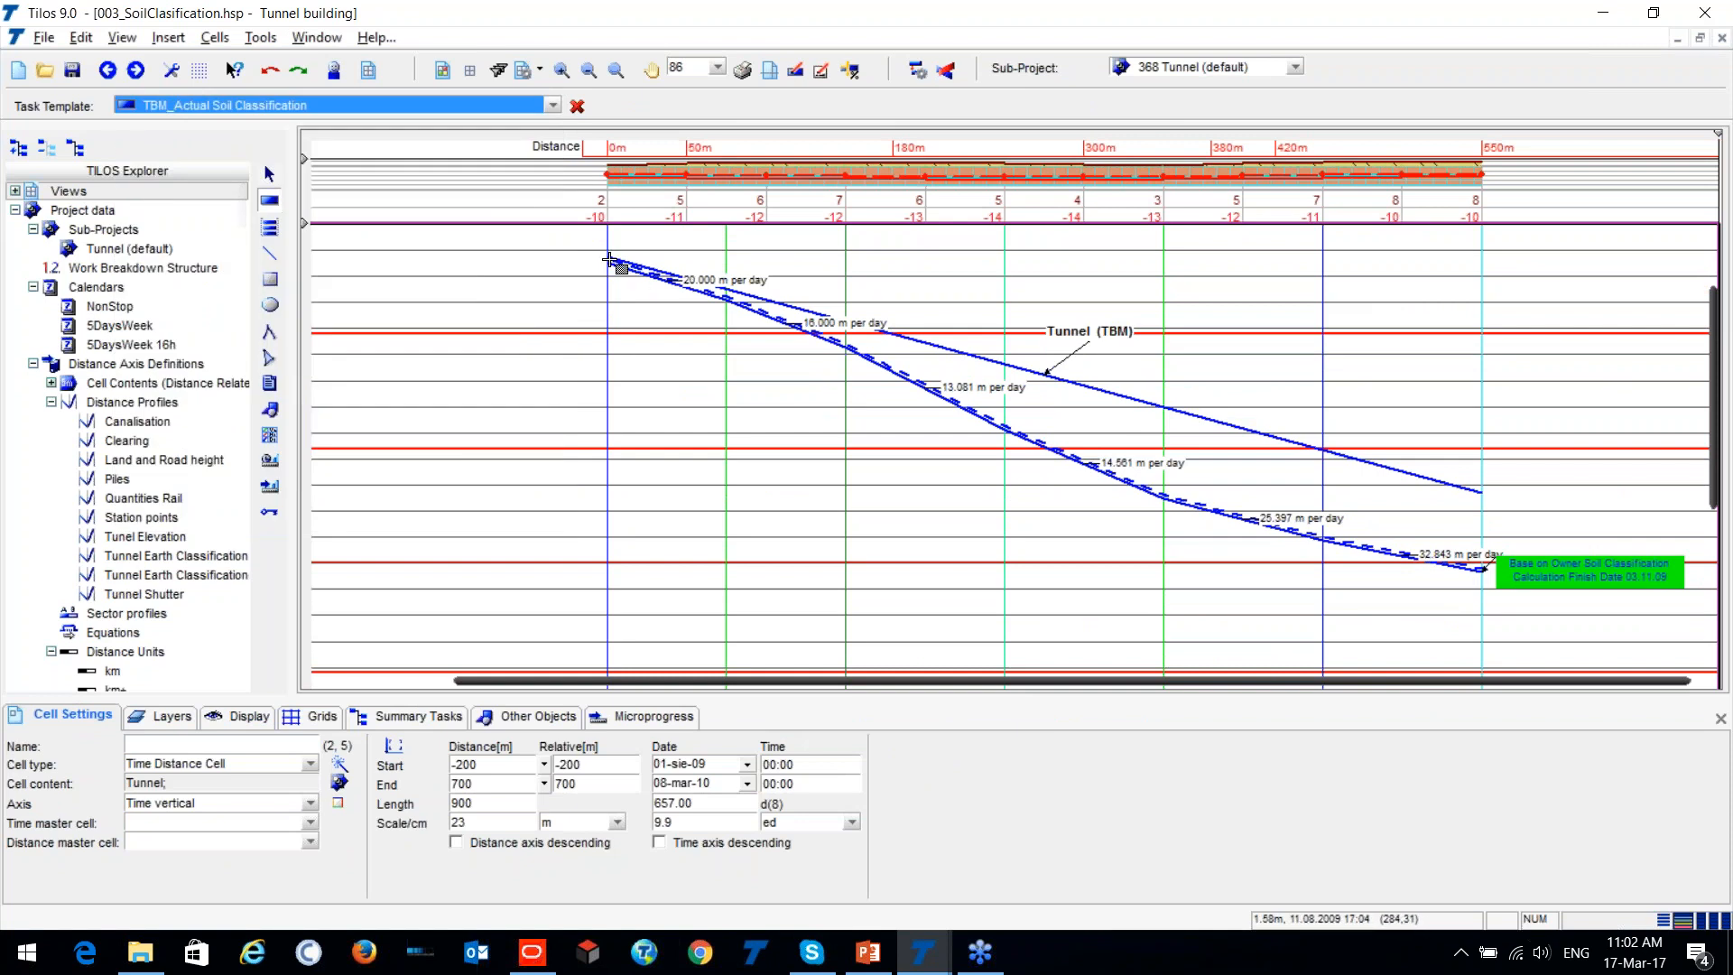
pyautogui.moveTo(609, 261)
pyautogui.mouseDown()
pyautogui.moveTo(713, 312)
pyautogui.moveTo(865, 437)
pyautogui.moveTo(1070, 561)
pyautogui.moveTo(1246, 618)
pyautogui.moveTo(1456, 632)
pyautogui.moveTo(1483, 611)
pyautogui.mouseUp()
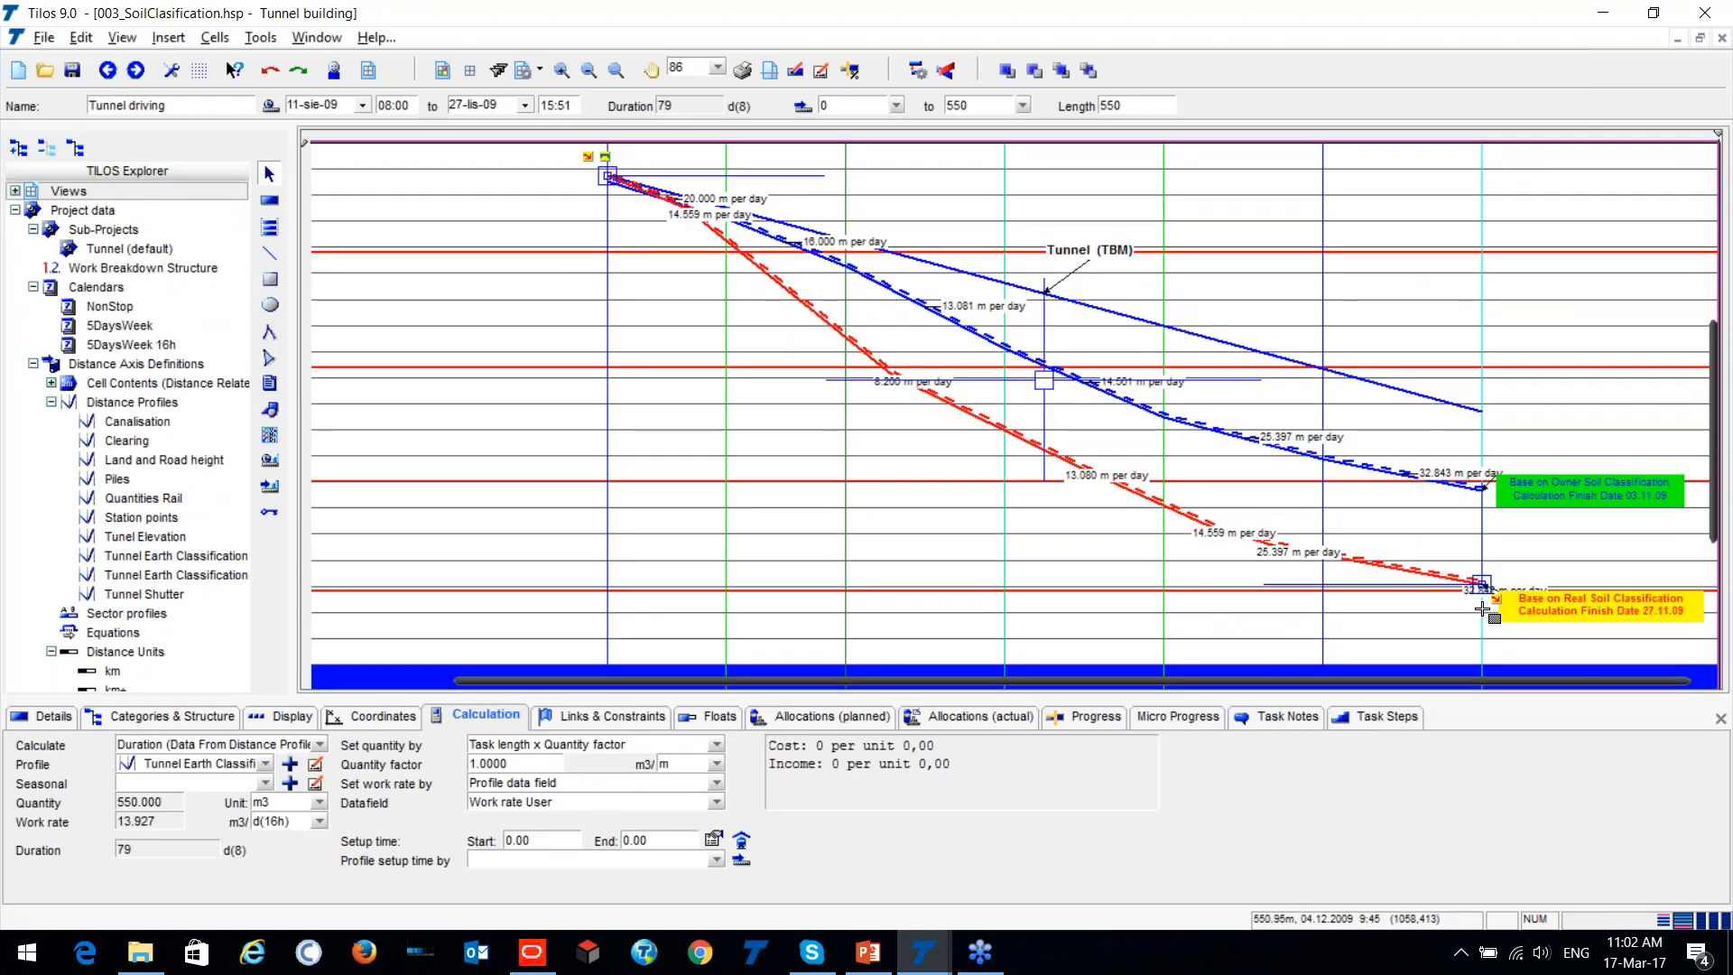
# Compare the work rates and calculated finish dates of the planned-soil and actual-soil tunnel driving tasks.
pyautogui.click(1147, 530)
pyautogui.press('ctrl')
pyautogui.press('ctrl')
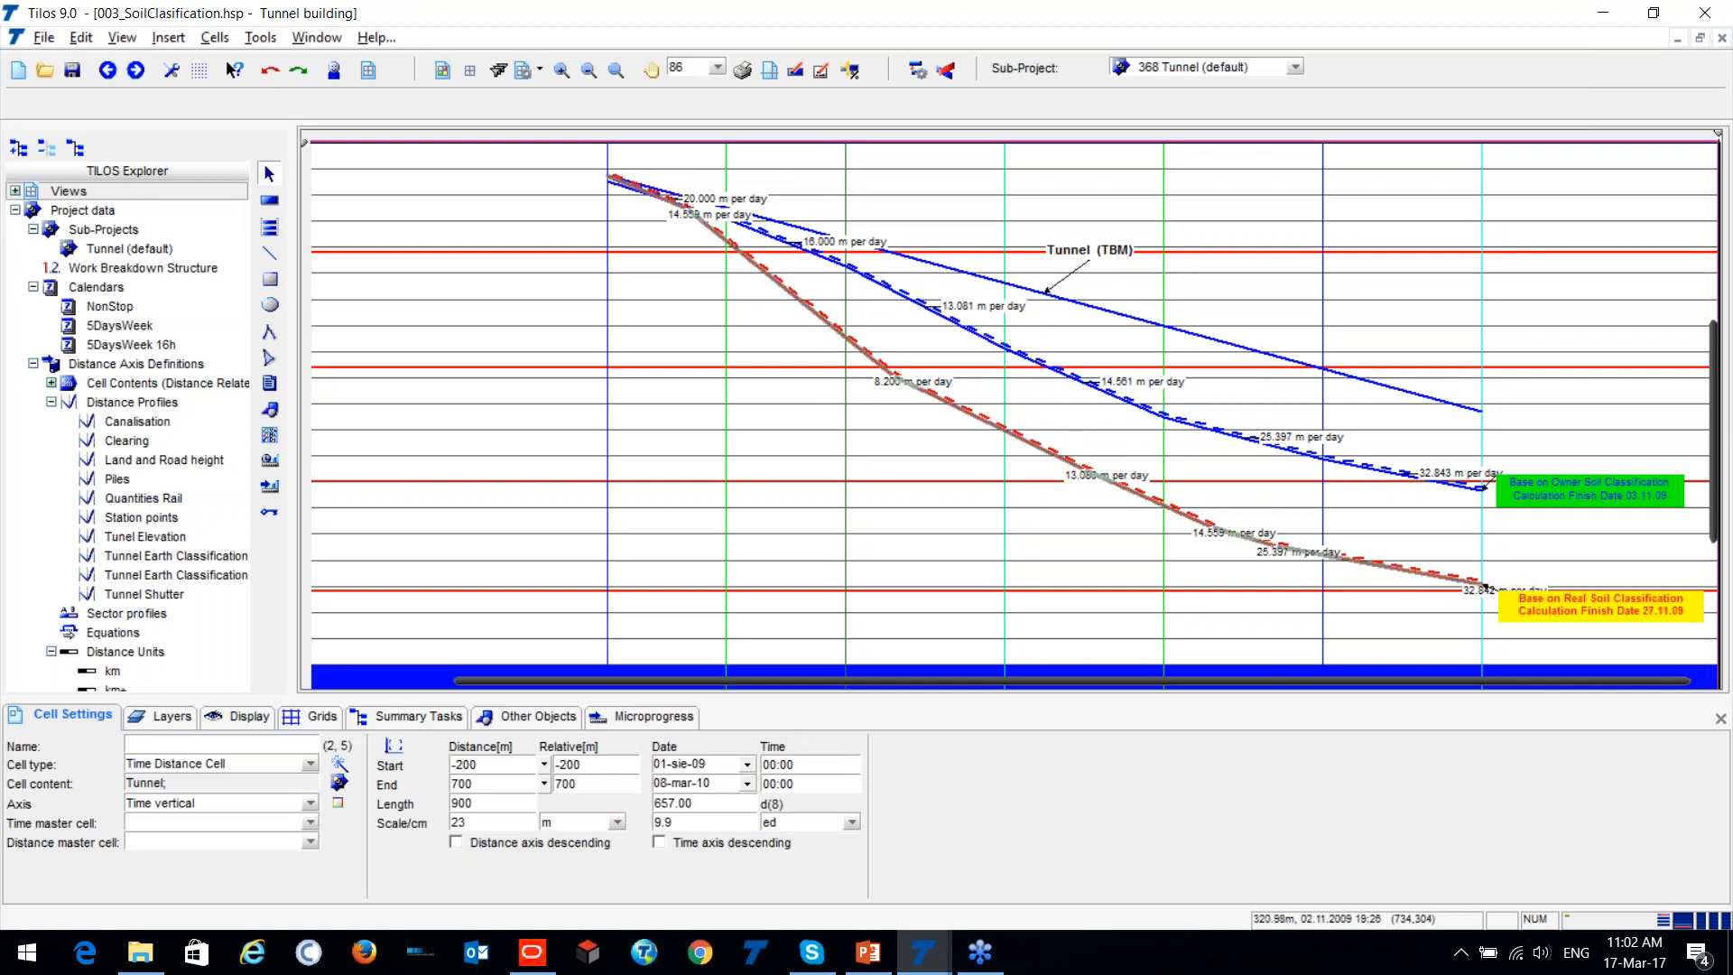
pyautogui.scroll(3, 1326, 475)
pyautogui.scroll(-4, 1326, 476)
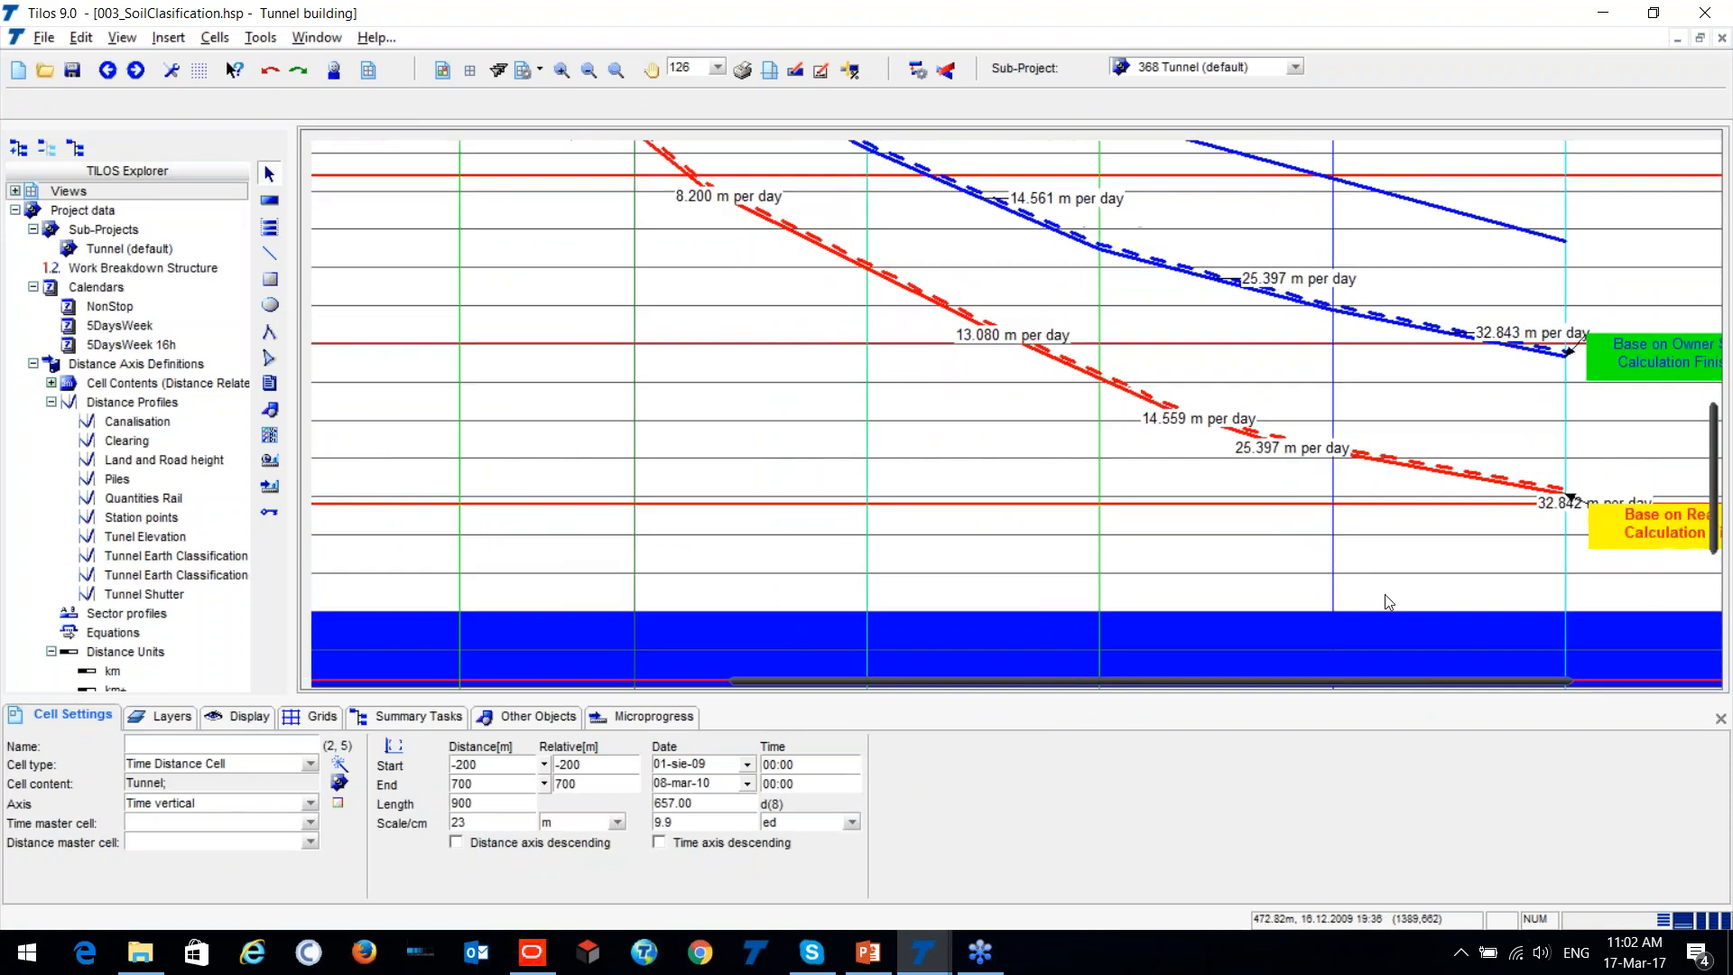
pyautogui.moveTo(1332, 681); pyautogui.dragTo(1526, 658)
pyautogui.scroll(1, 1408, 446)
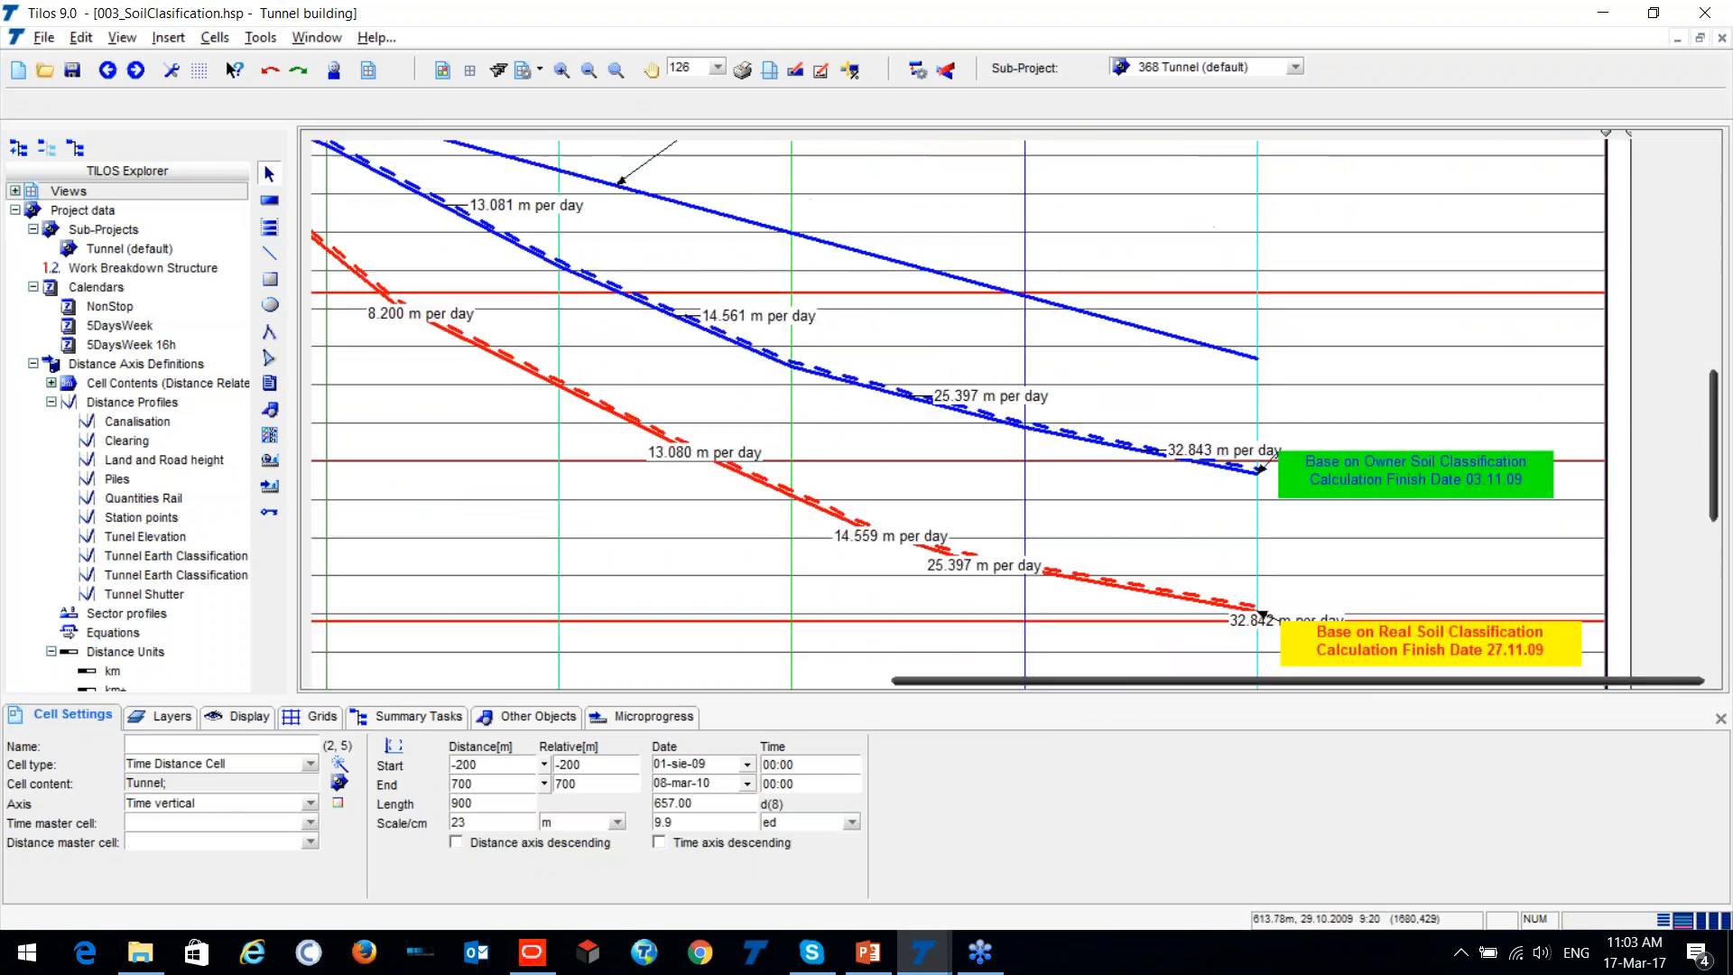
# Select the Tunnel (TBM) task and the planned-soil task in turn to compare their duration calculations.
pyautogui.scroll(1, 1197, 366)
pyautogui.click(1205, 371)
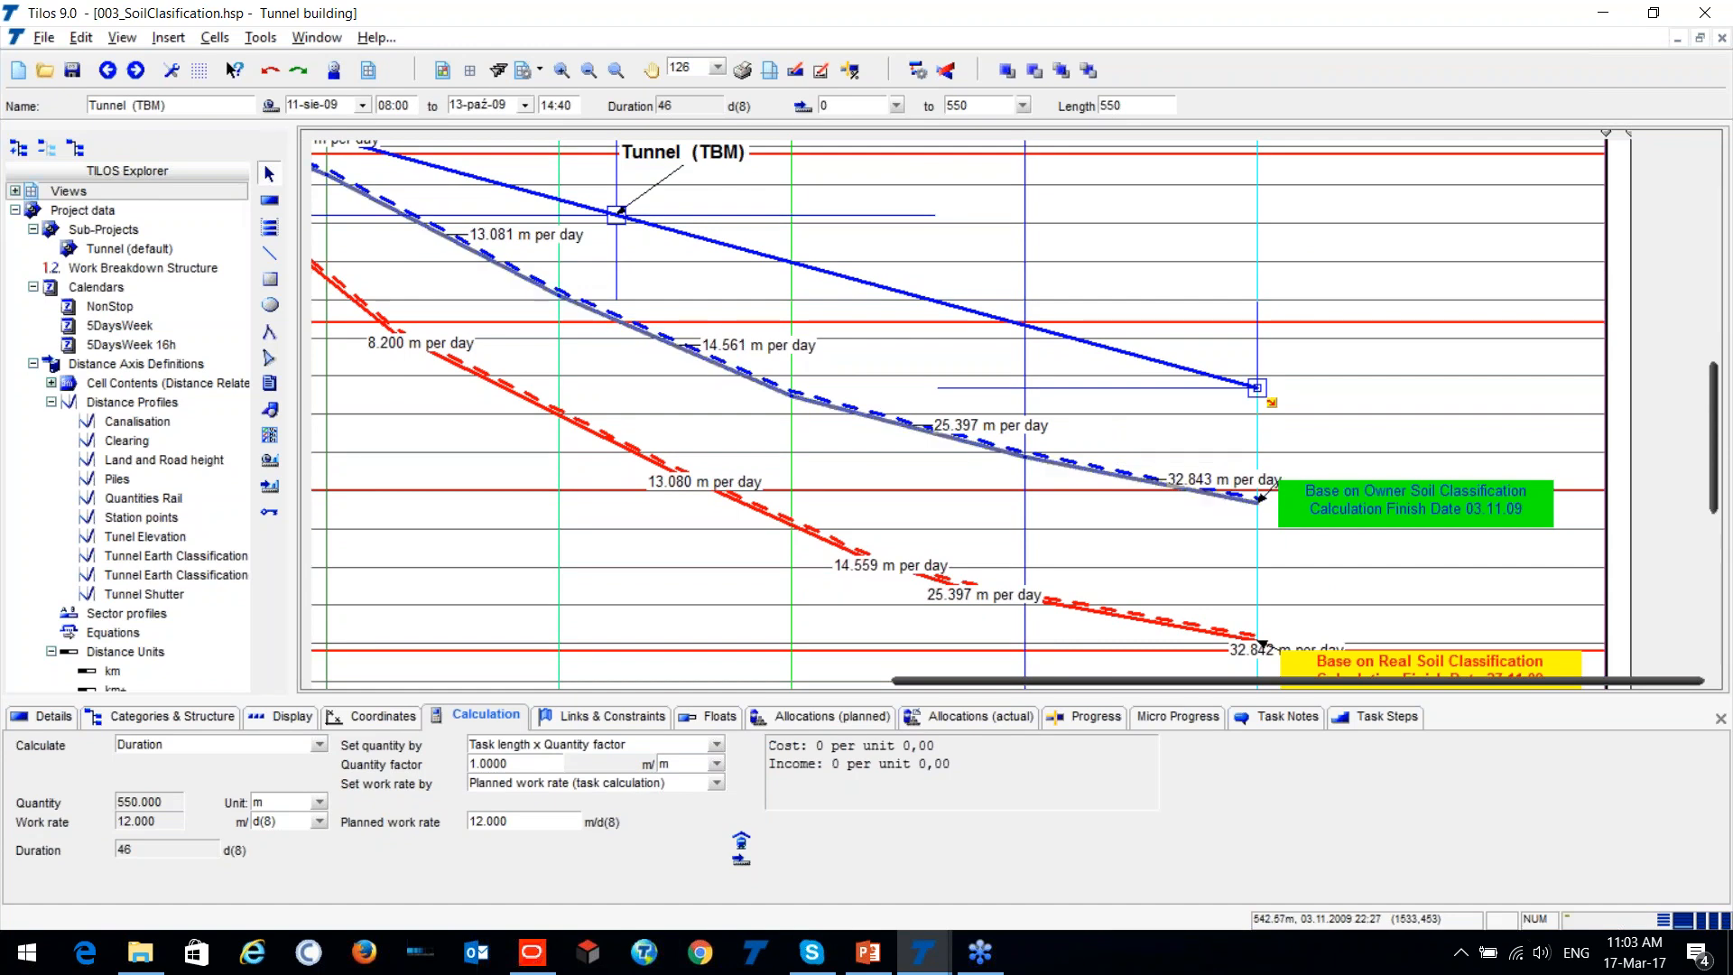
pyautogui.click(1242, 503)
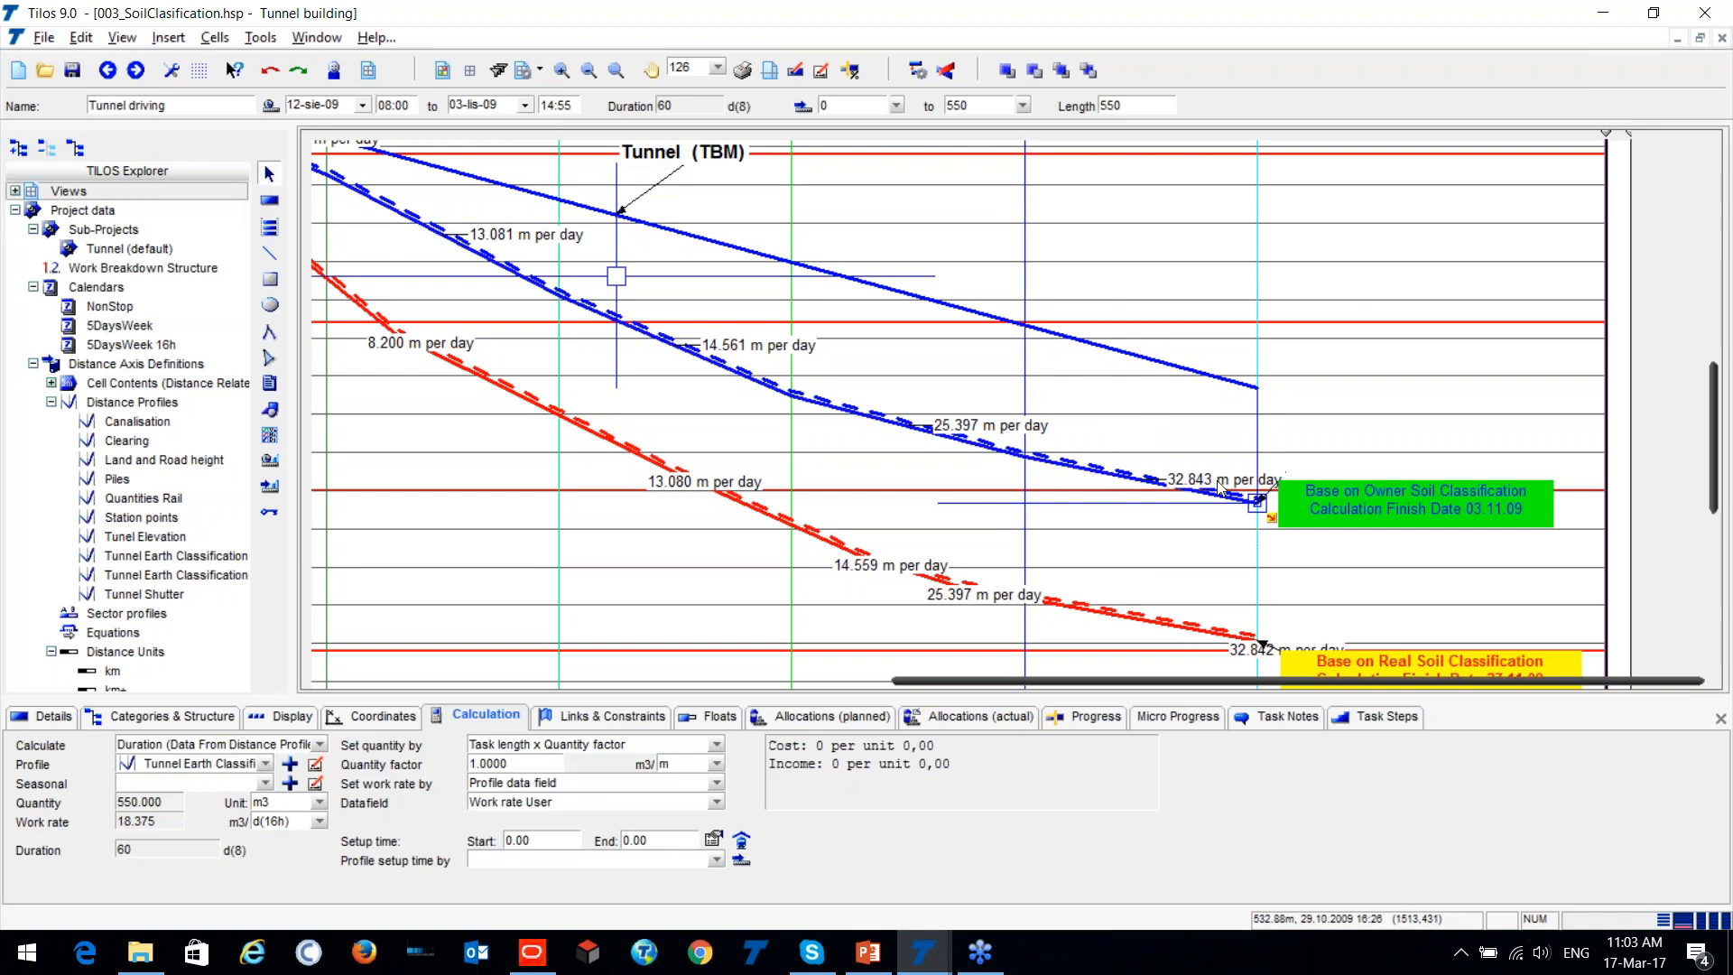
# Examine the tunnel driving lines and compare the finish date labels for the owner and real soil classifications.
pyautogui.scroll(-1, 1220, 488)
pyautogui.scroll(-2, 1220, 488)
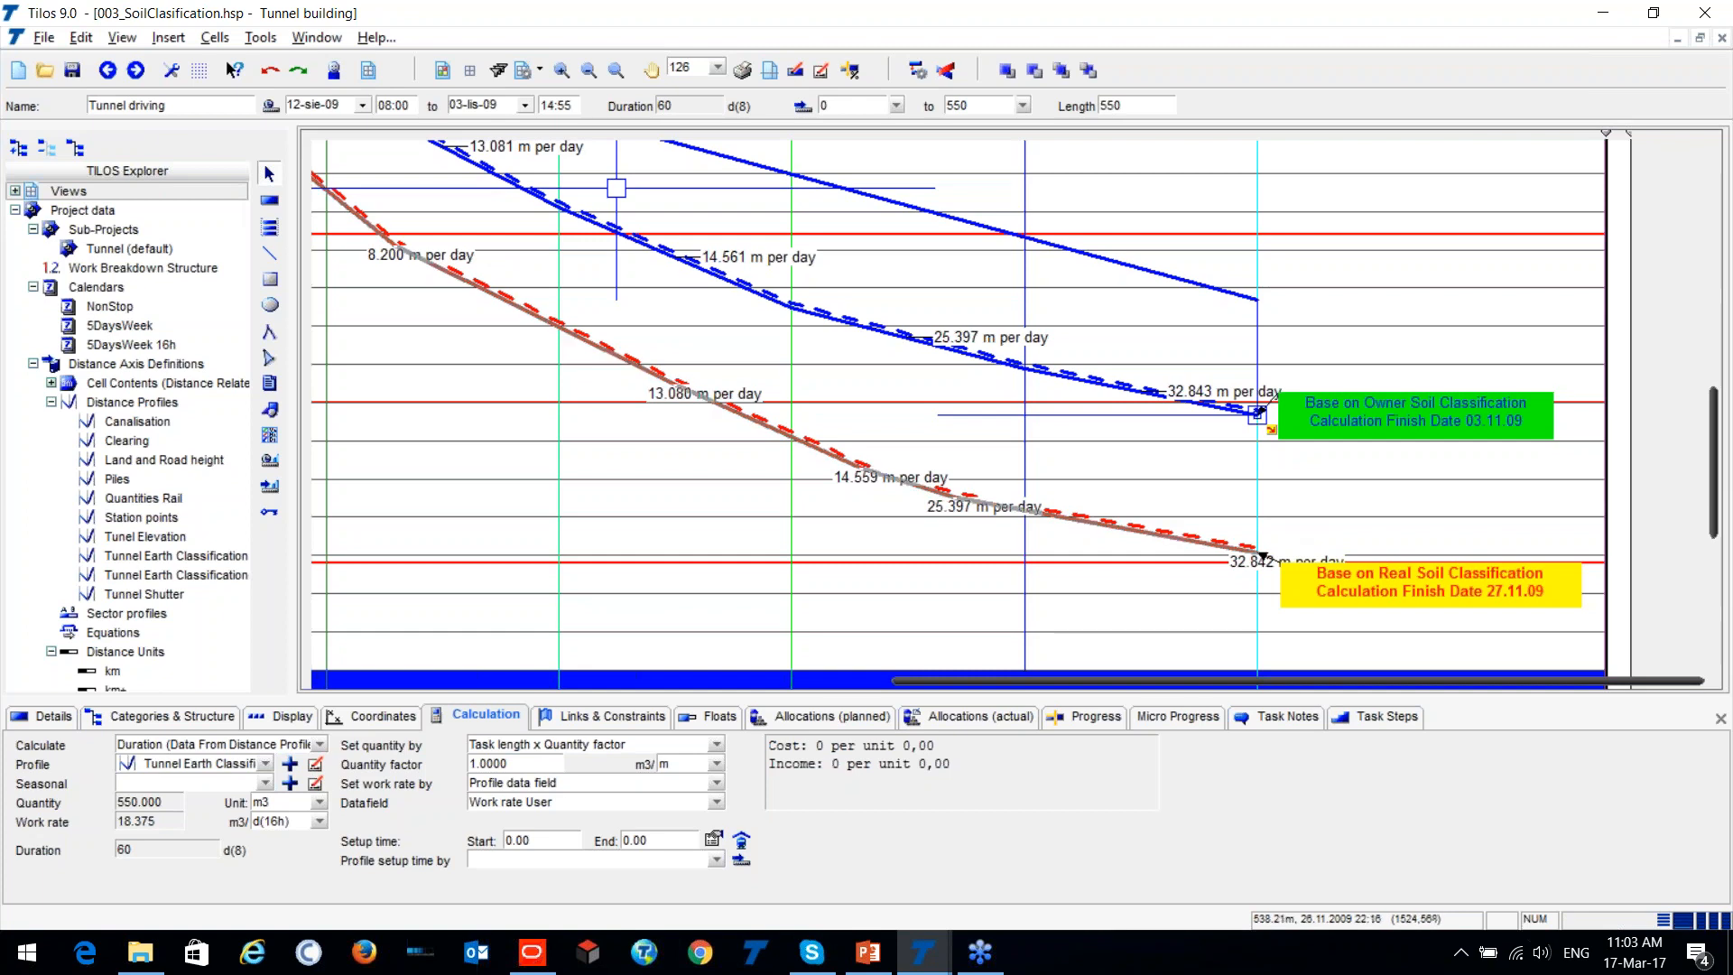
pyautogui.click(1501, 594)
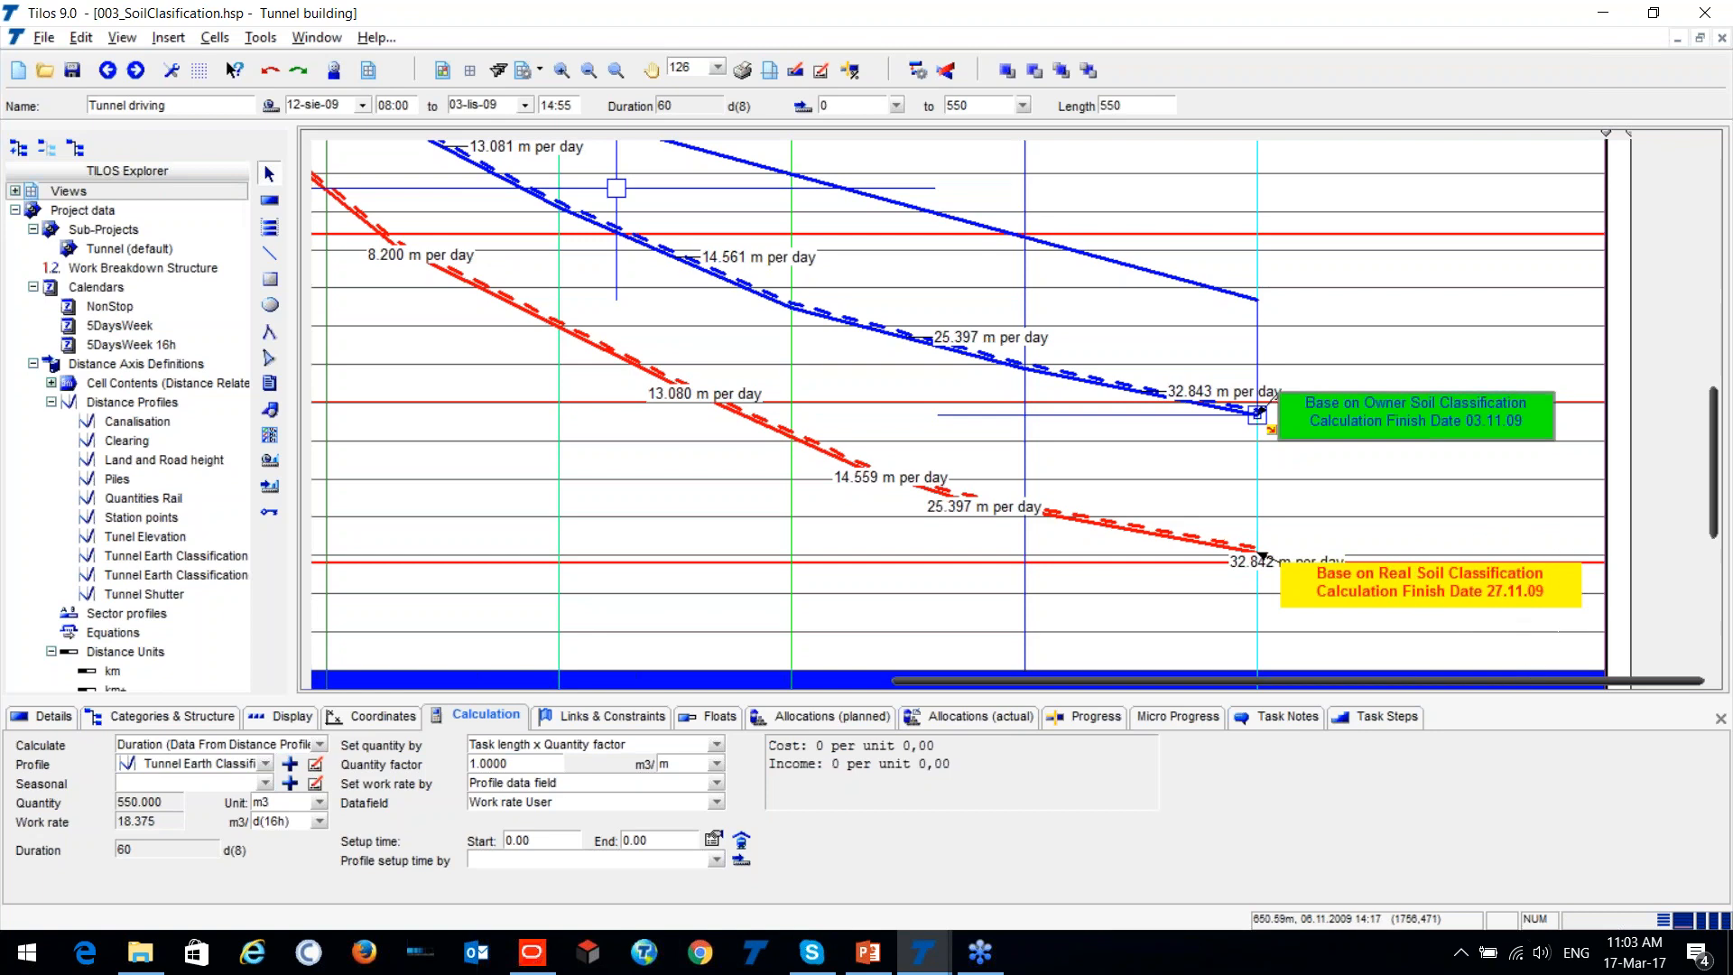
pyautogui.click(1492, 432)
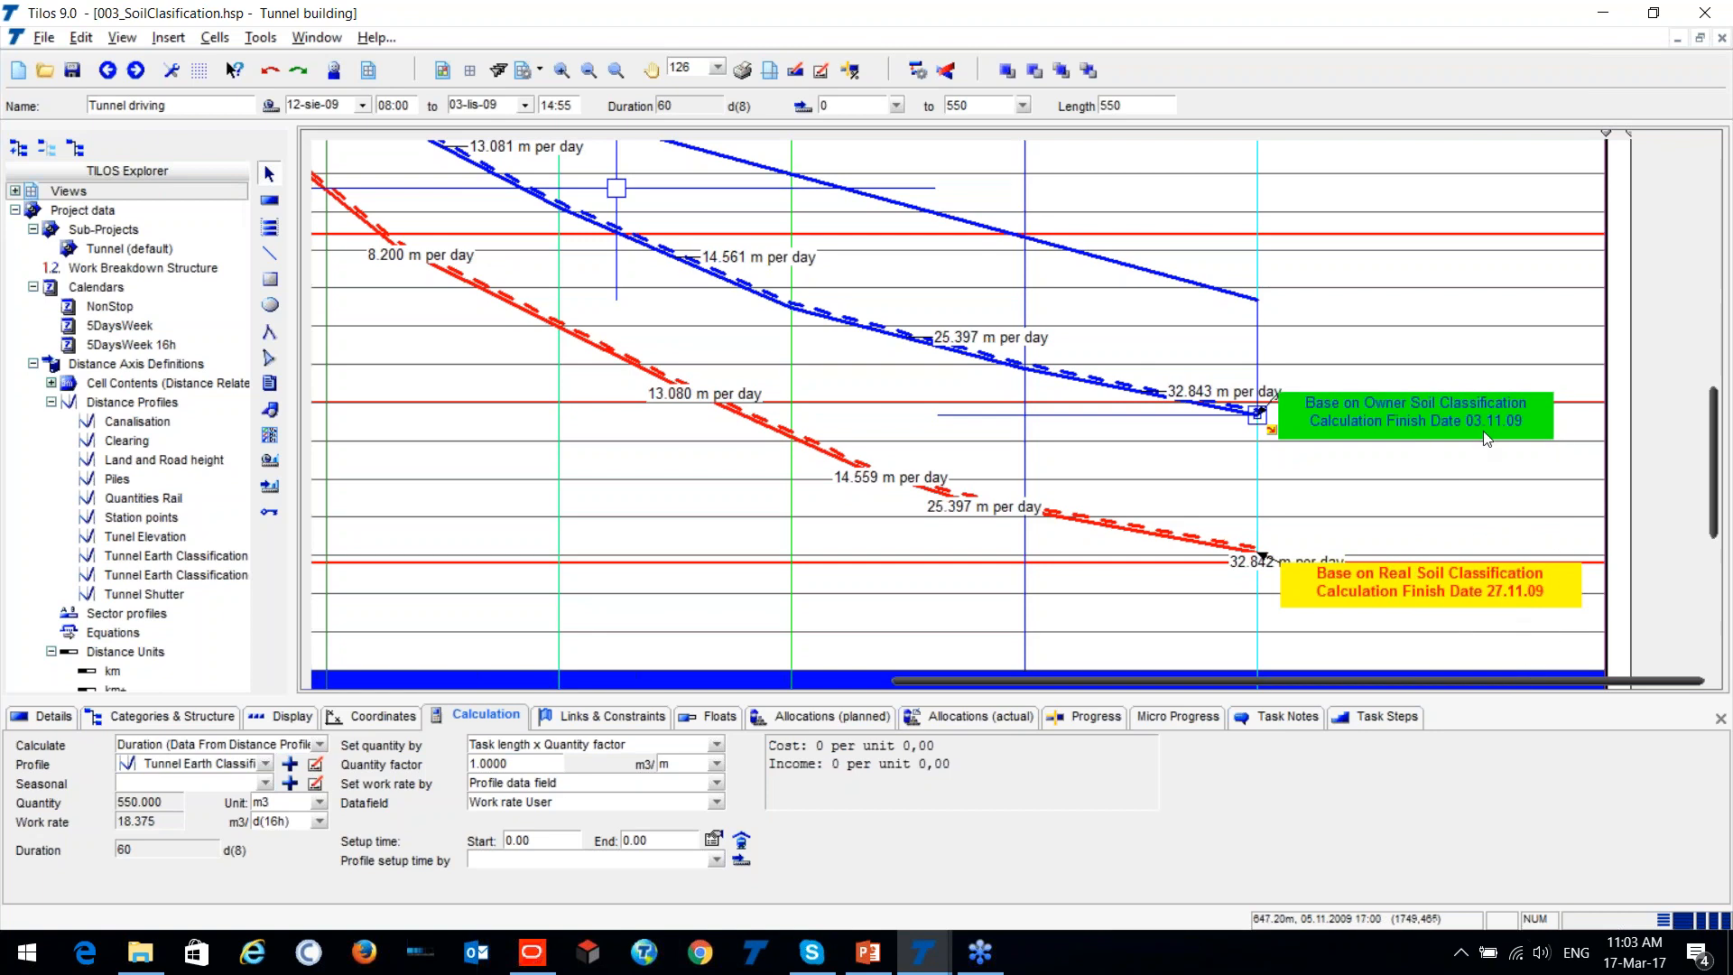
pyautogui.click(1503, 602)
pyautogui.press('ctrl')
pyautogui.click(583, 497)
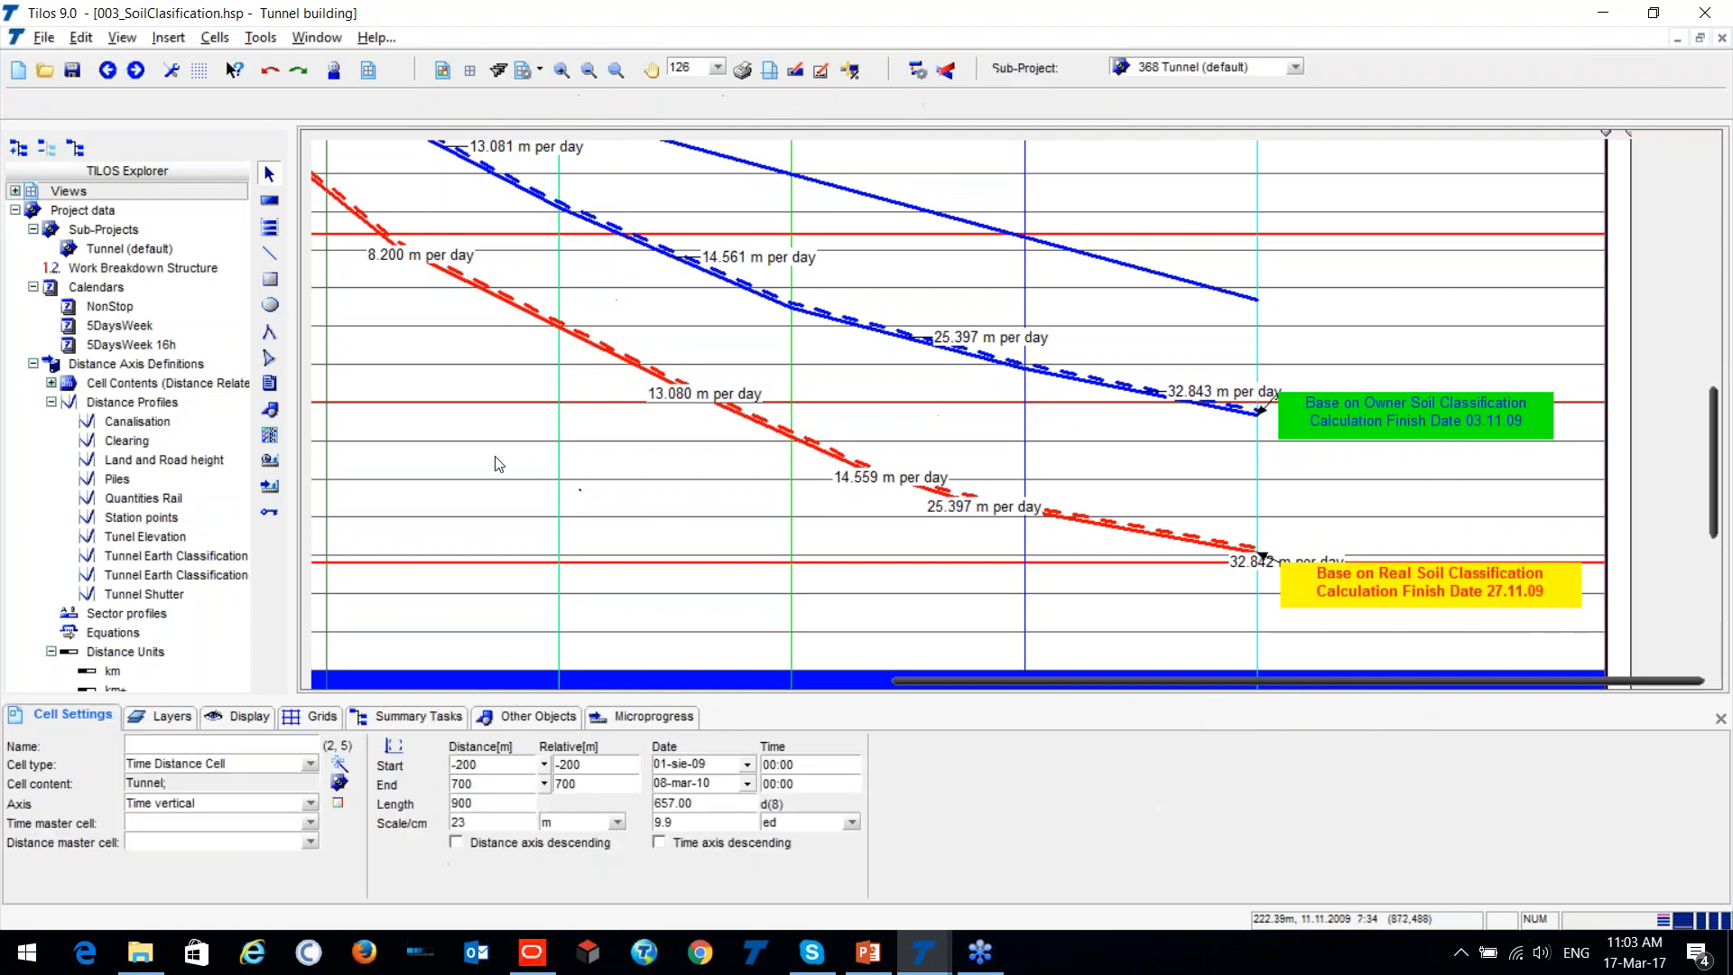
pyautogui.scroll(-1, 447, 429)
pyautogui.moveTo(914, 679); pyautogui.dragTo(722, 720)
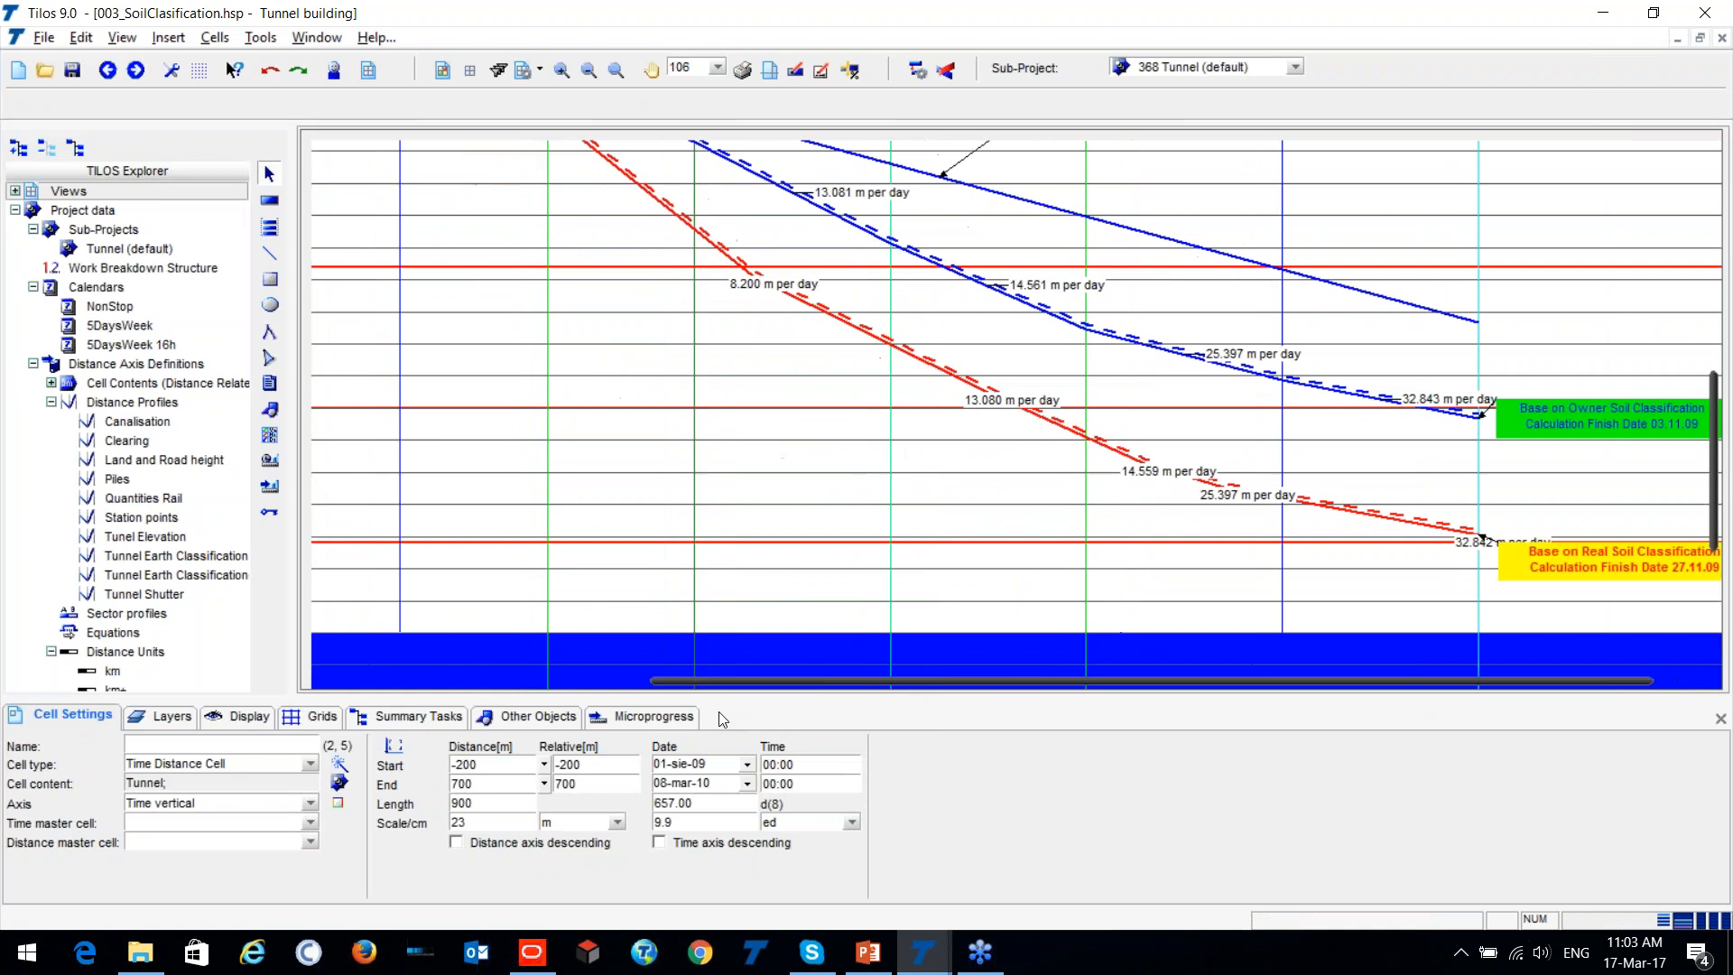
pyautogui.scroll(-2, 619, 504)
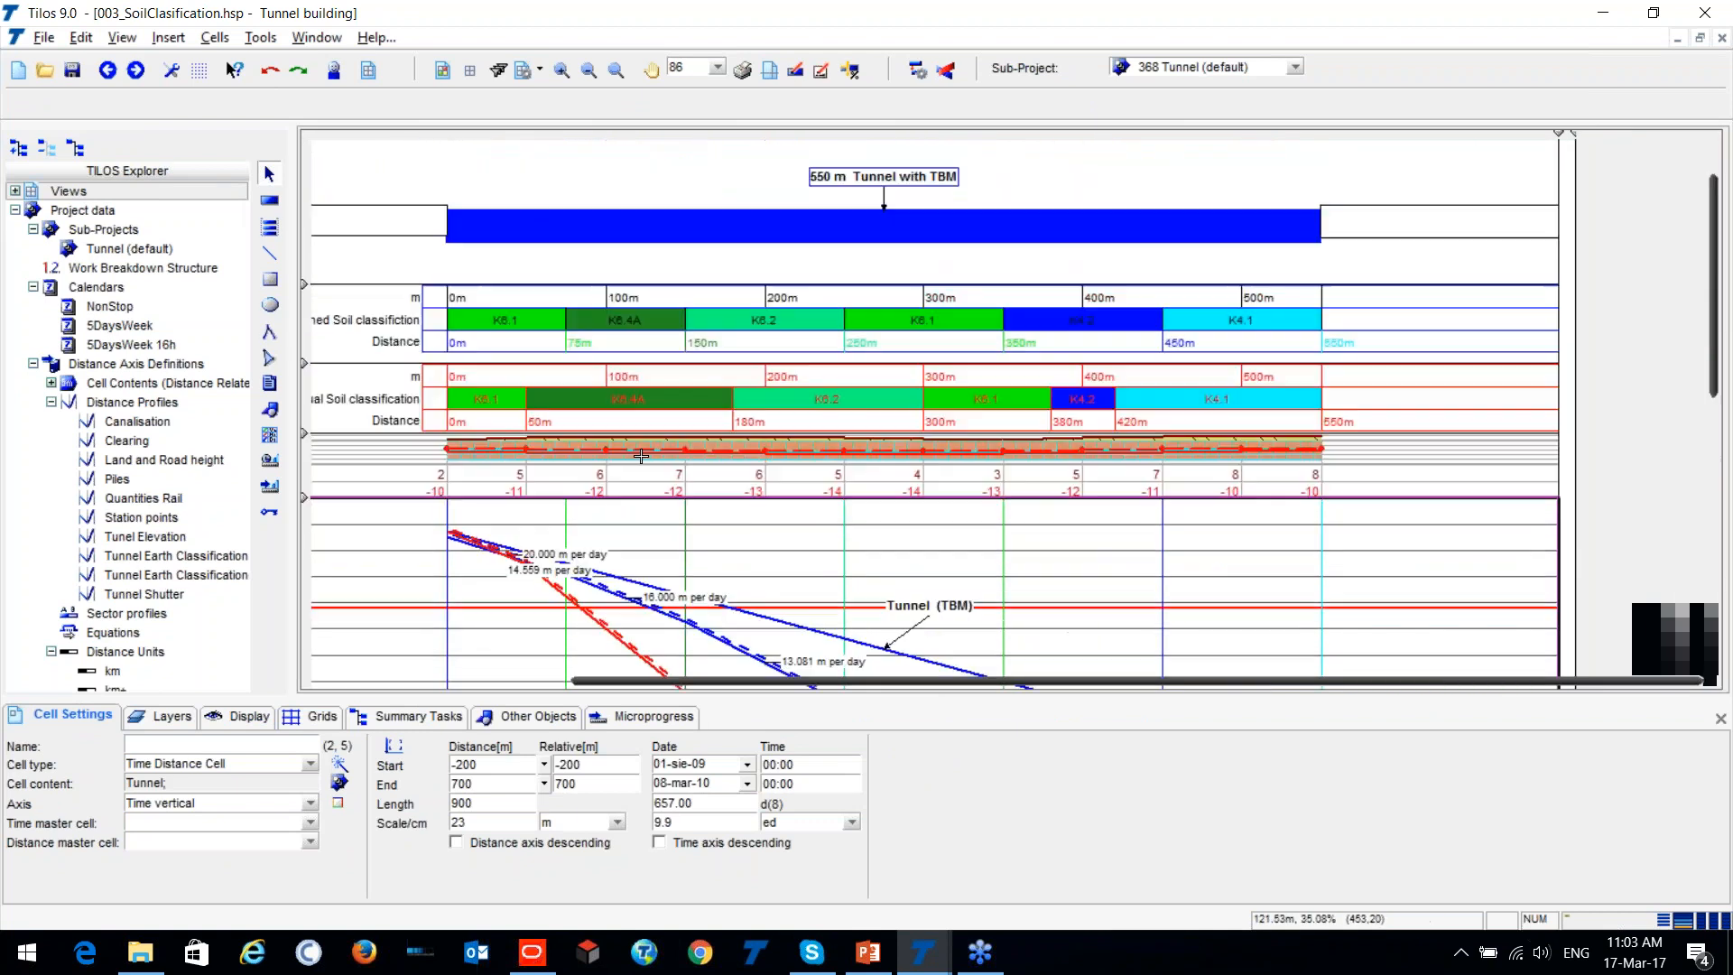
pyautogui.scroll(-5, 641, 456)
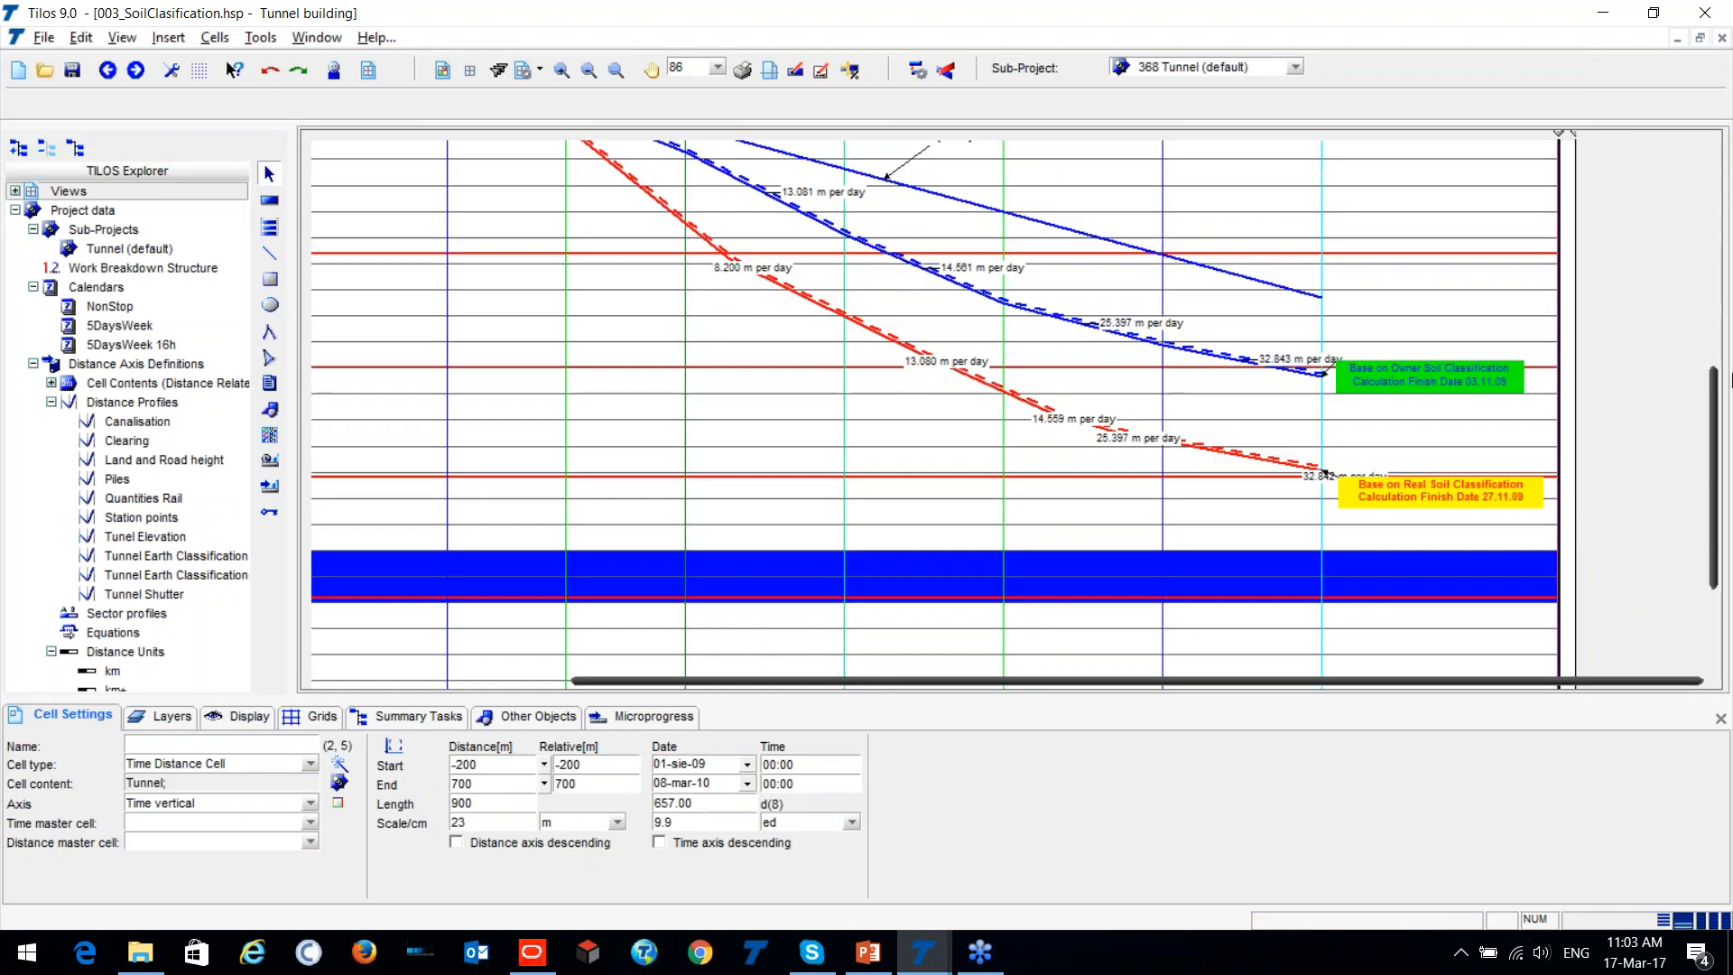
pyautogui.scroll(2, 641, 426)
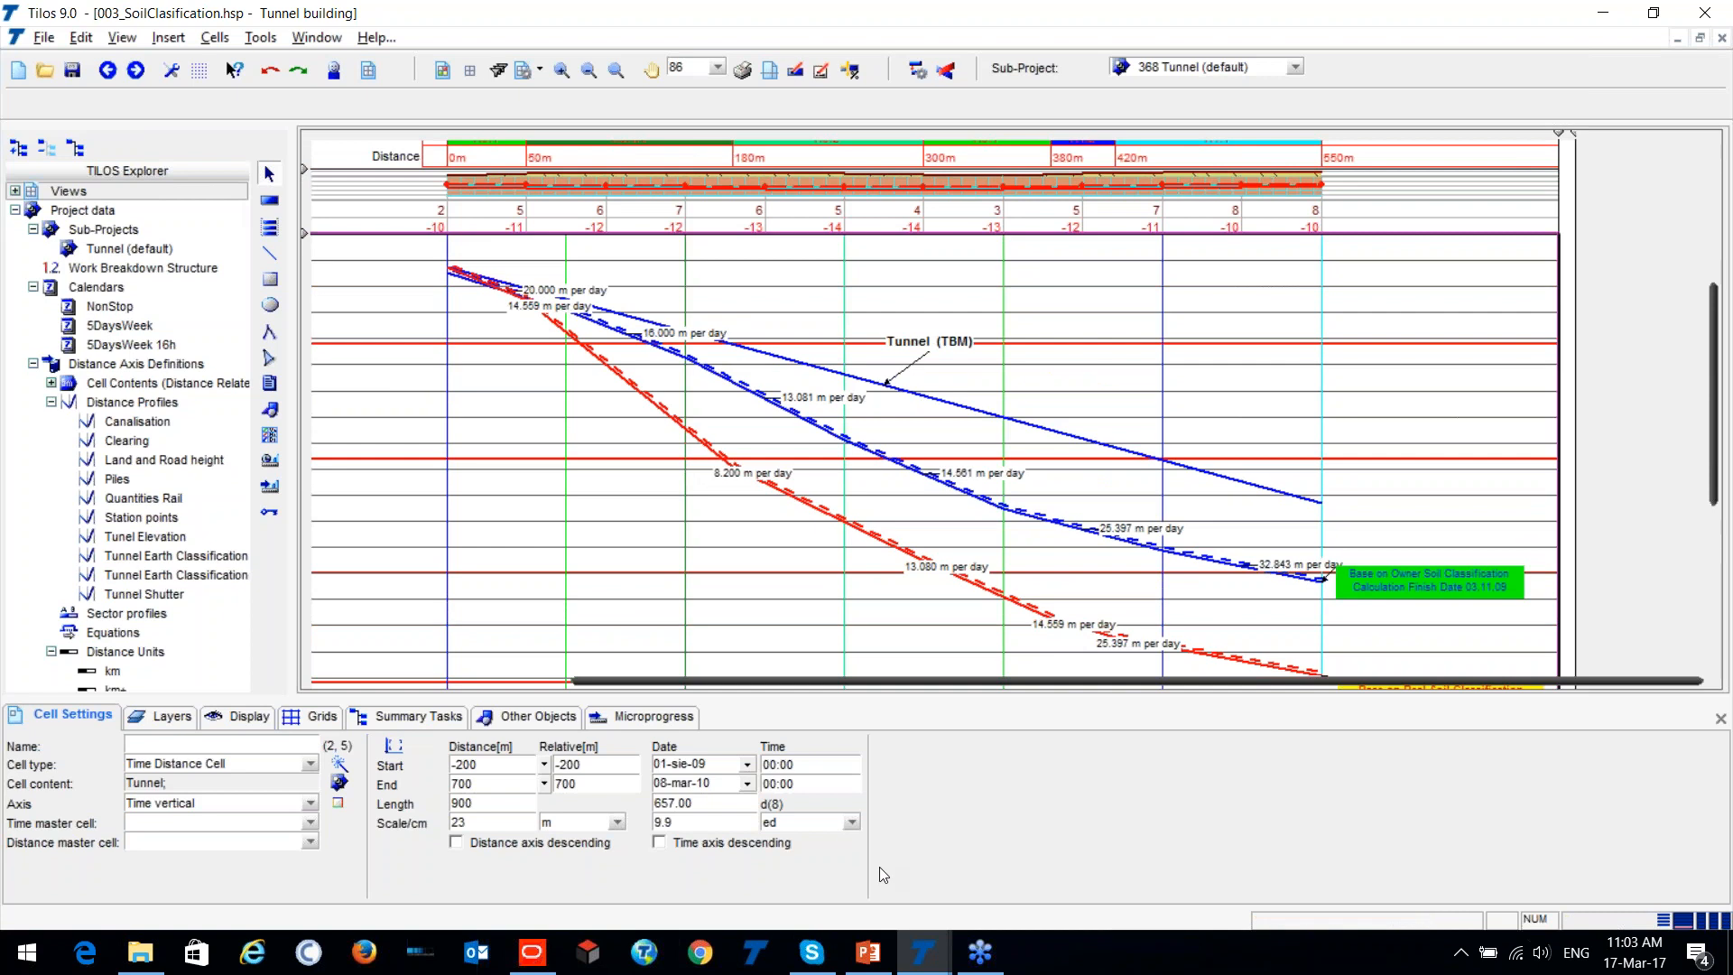
# Switch to Primavera P6 and review the Qatar project's activities and distance columns, selecting the Stairs activity under Al Wahda.
pyautogui.click(533, 952)
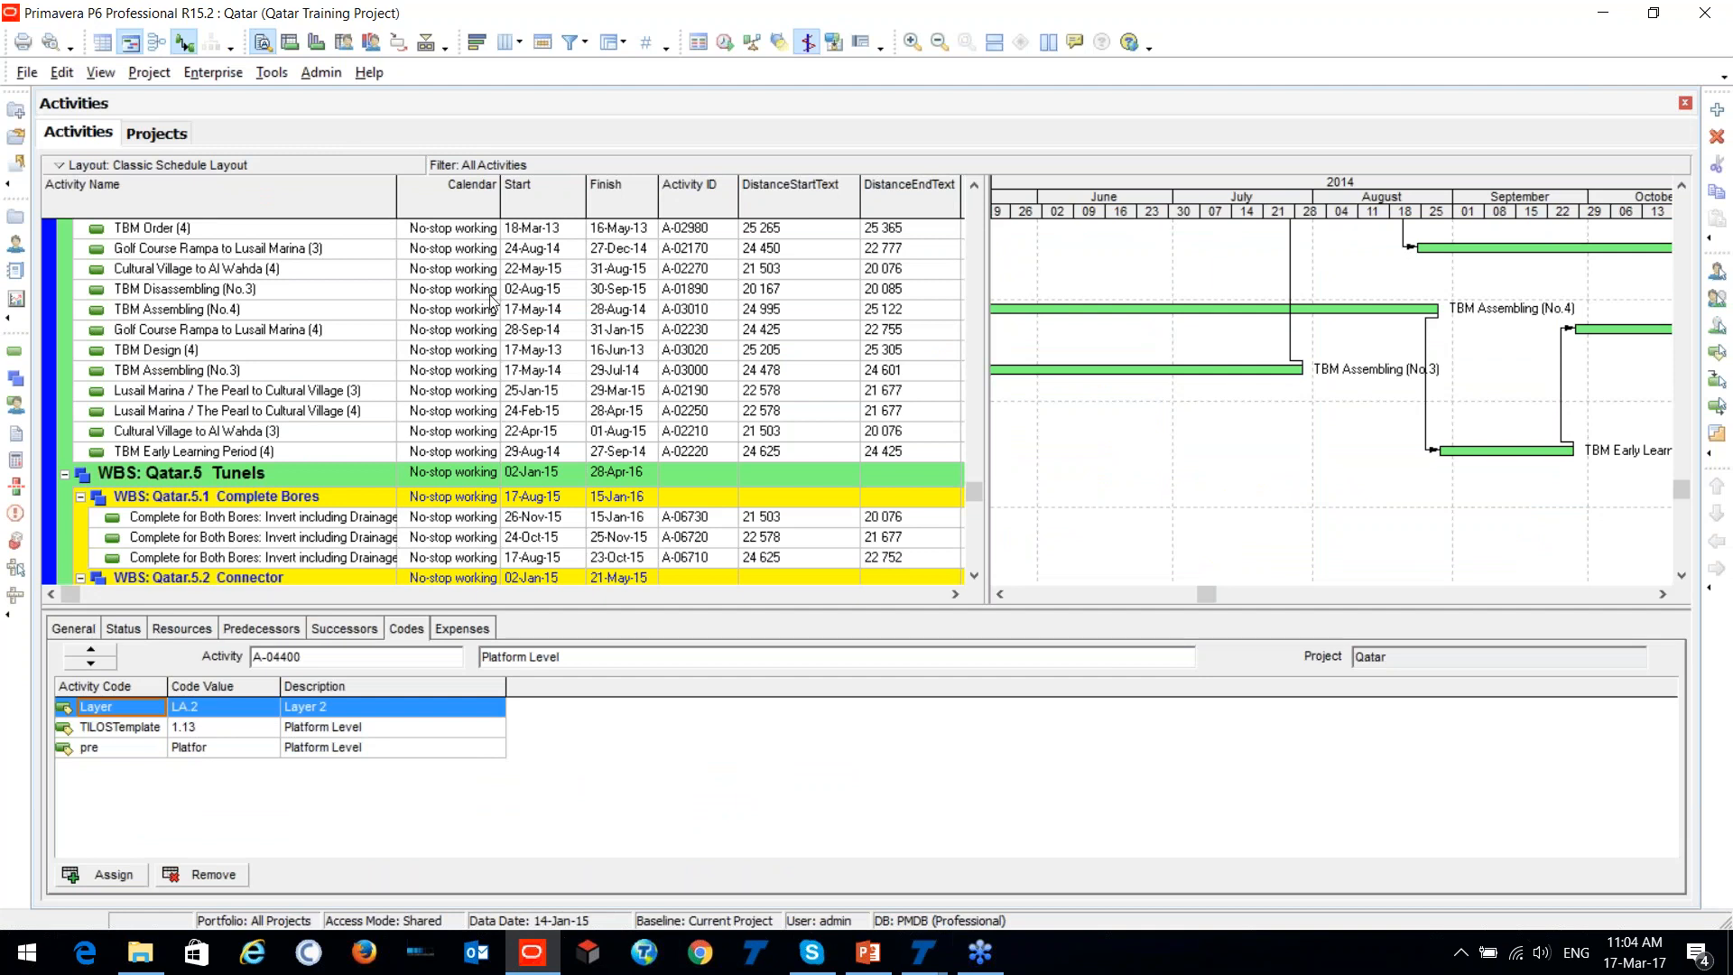
pyautogui.scroll(15, 168, 340)
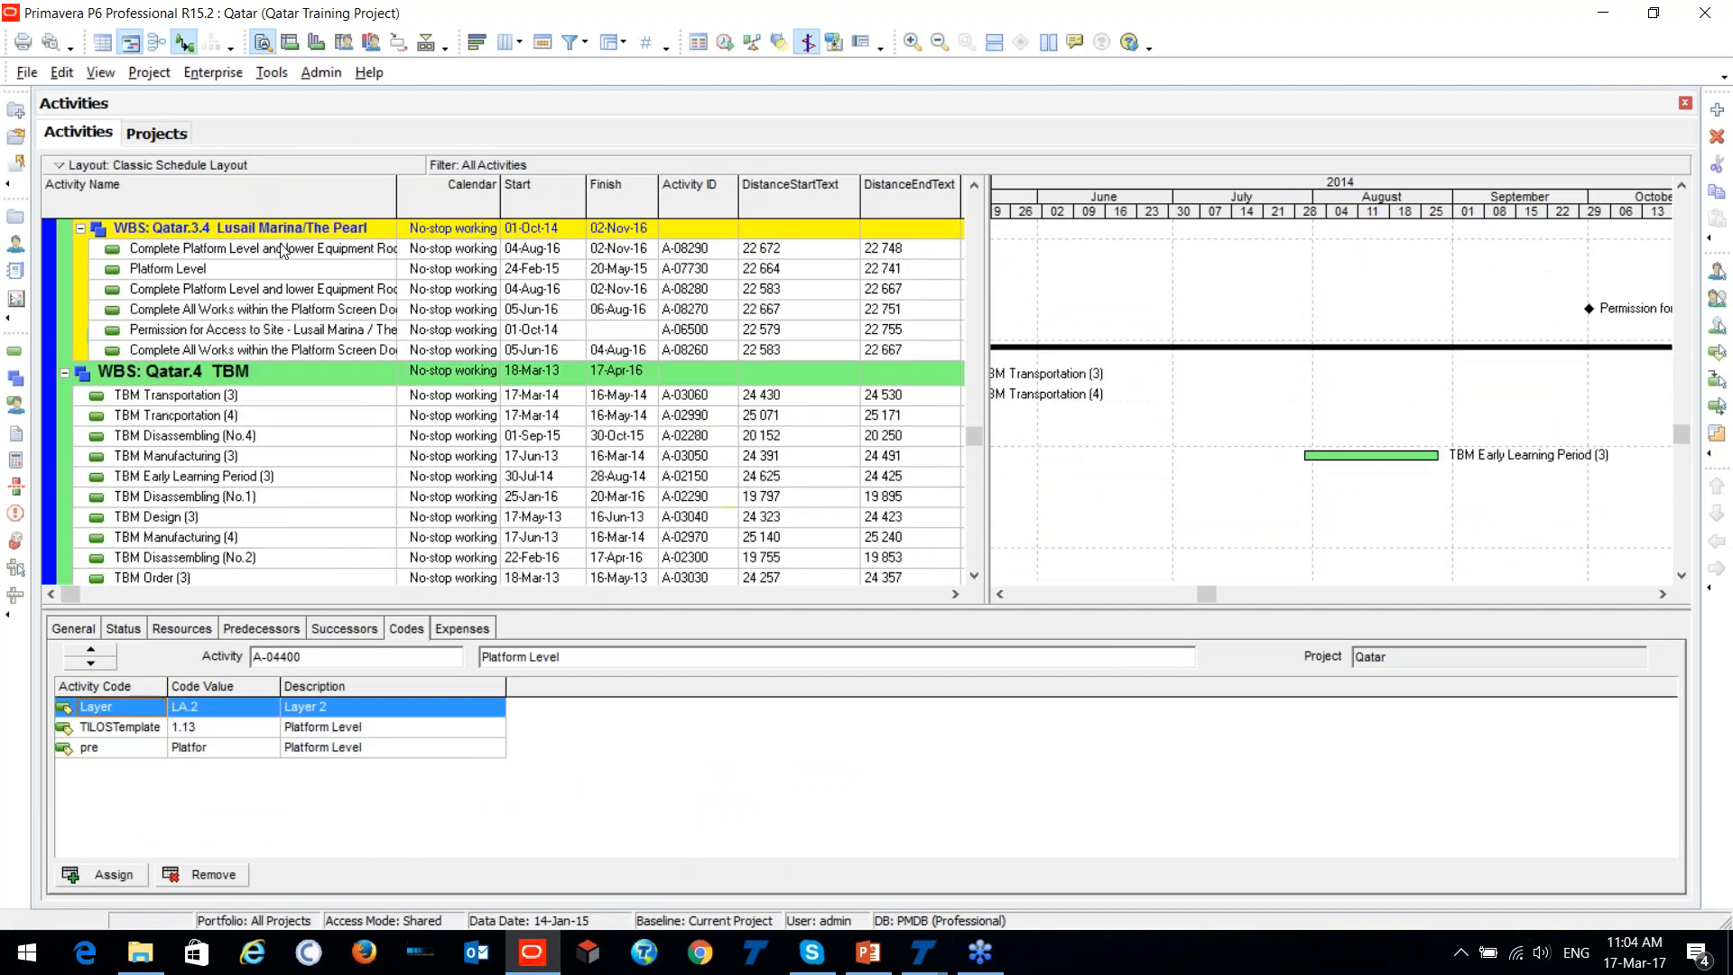
pyautogui.scroll(15, 297, 246)
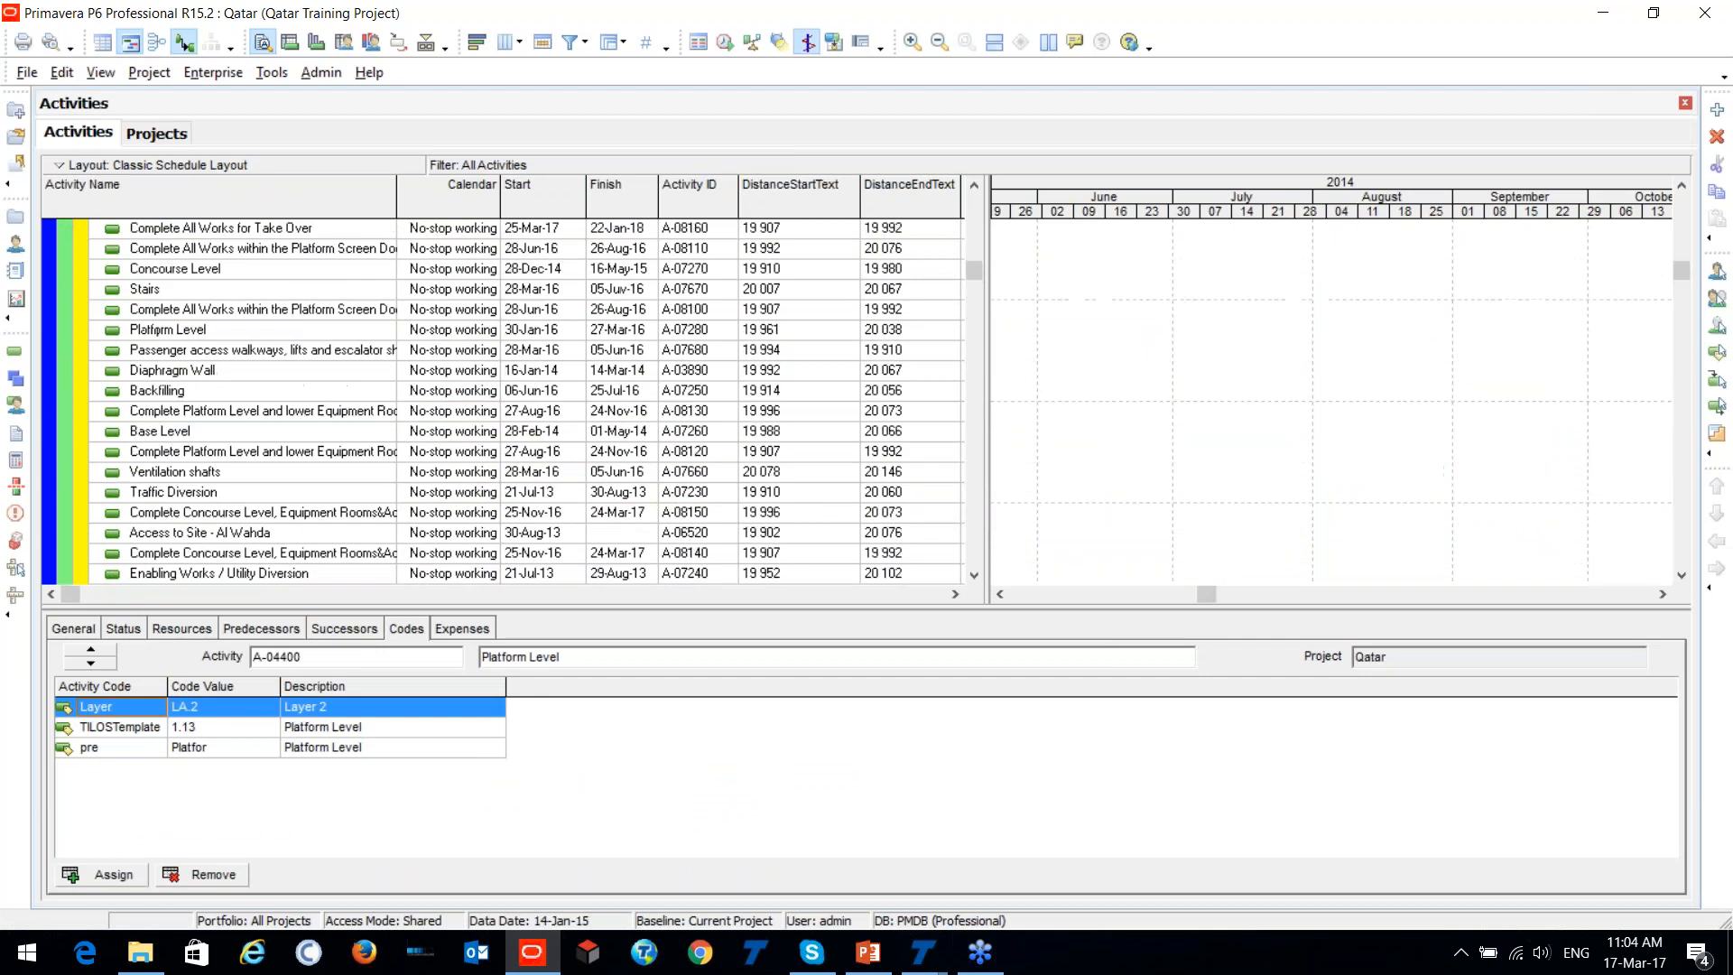
pyautogui.scroll(-5, 857, 260)
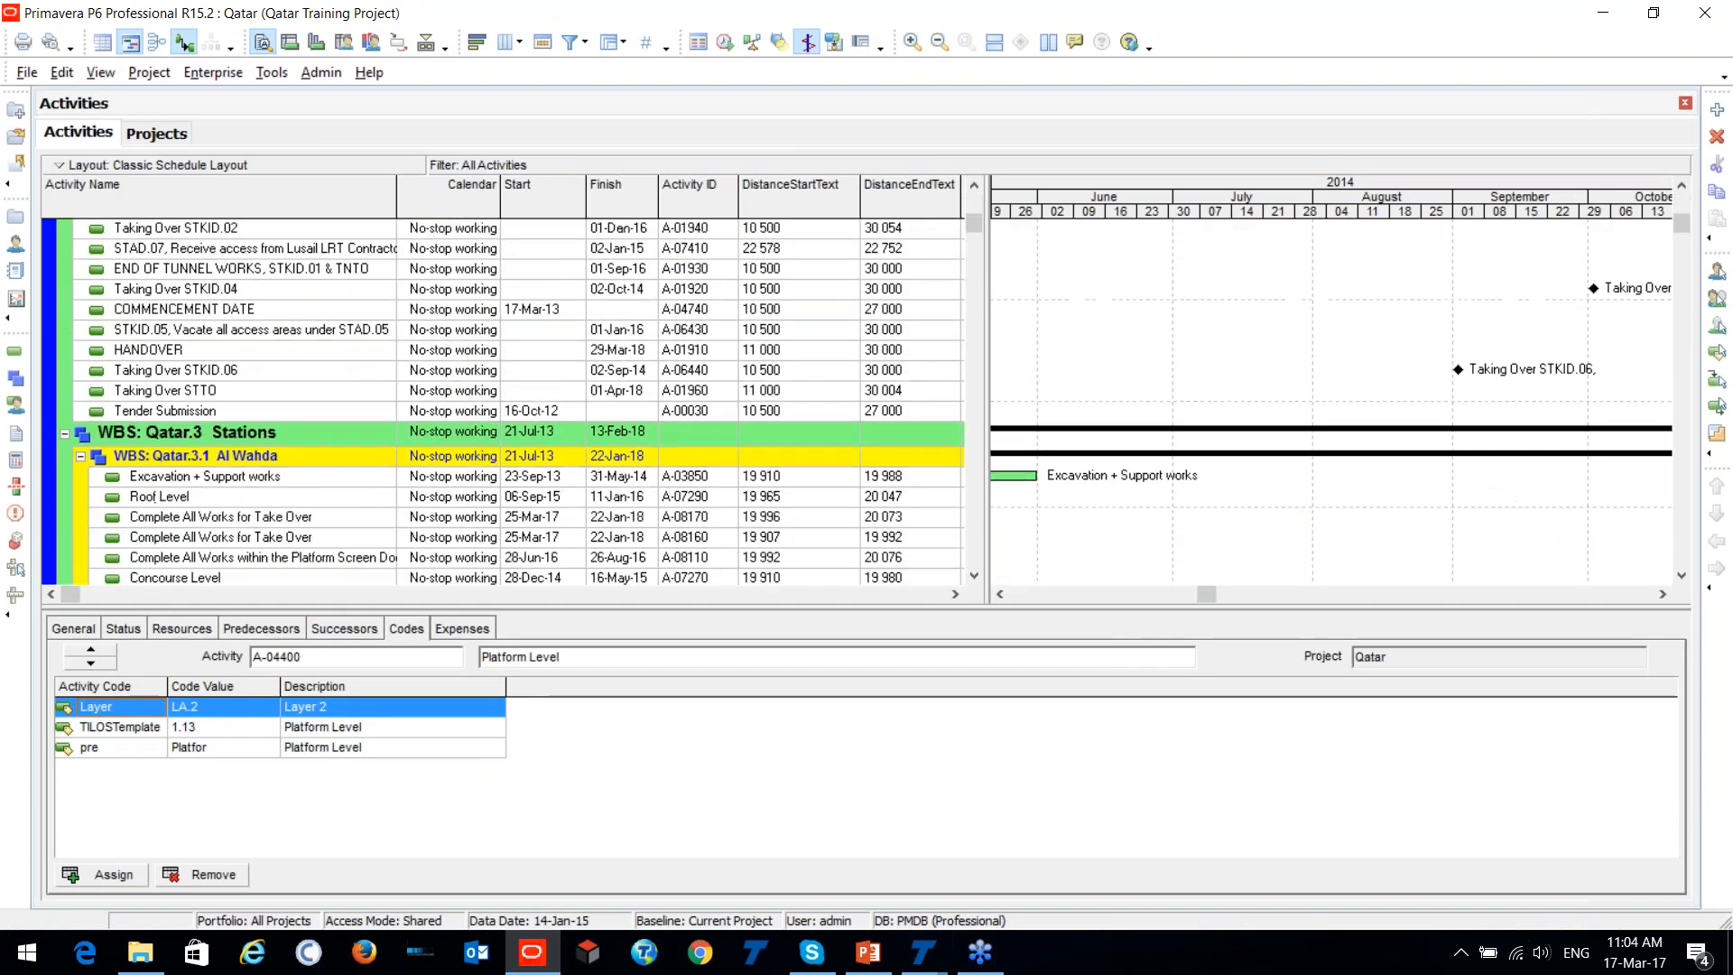
pyautogui.scroll(-2, 307, 283)
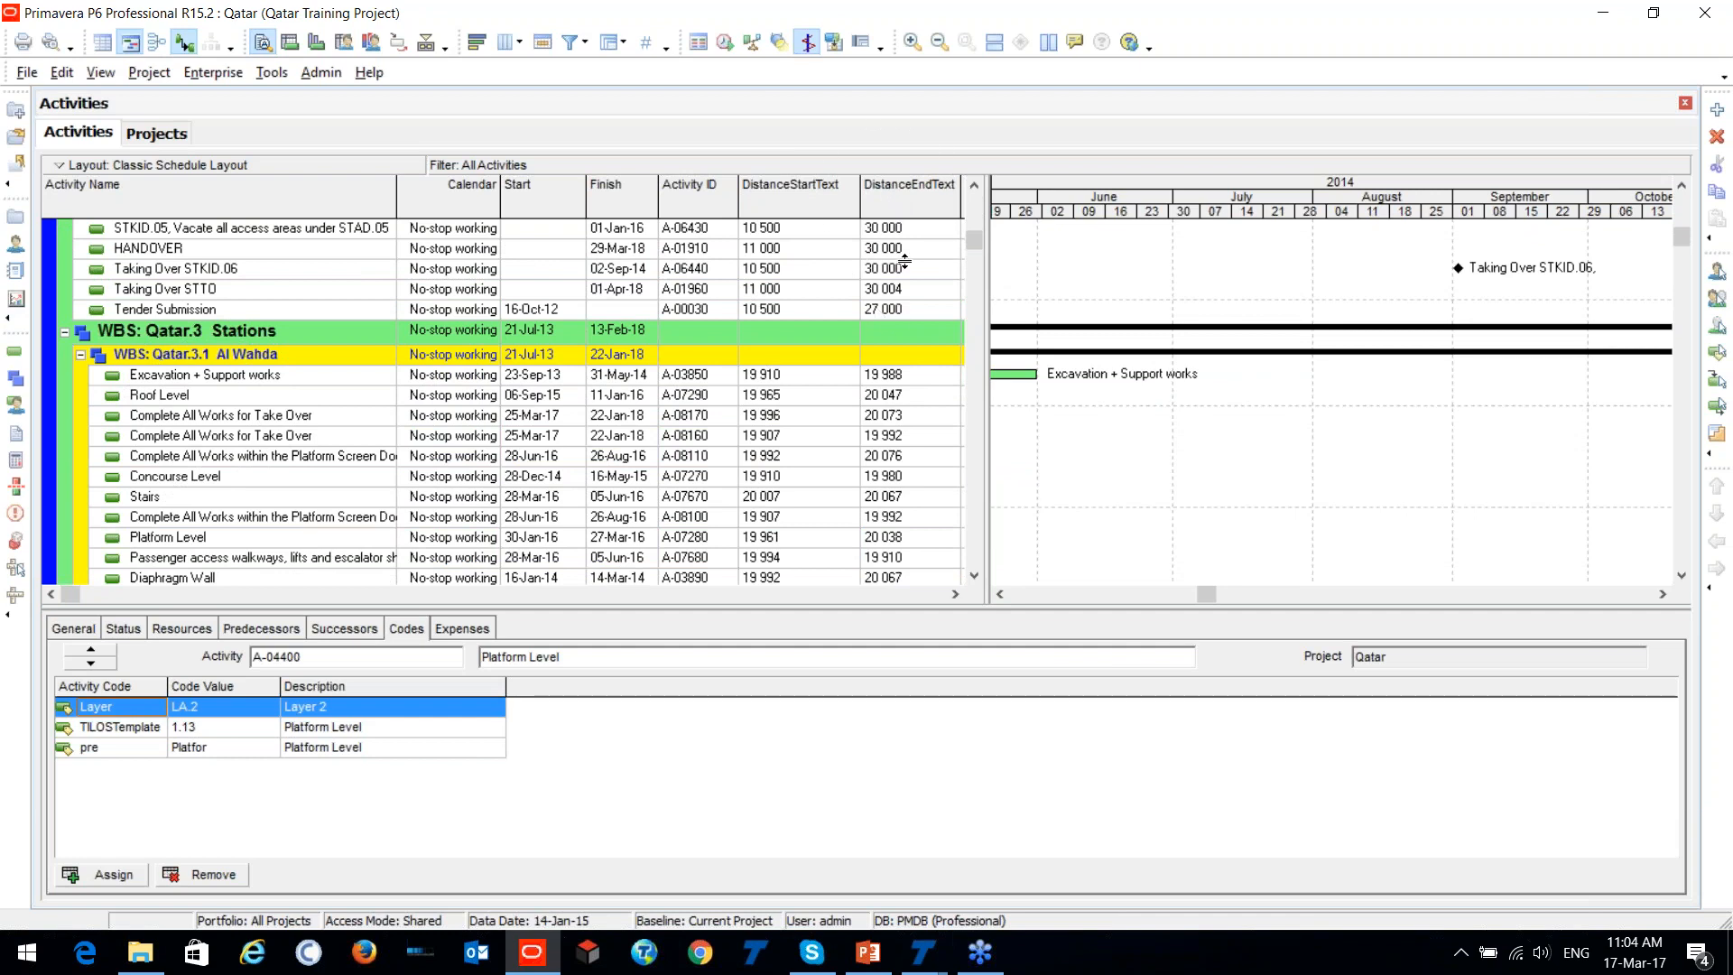
pyautogui.scroll(-2, 420, 408)
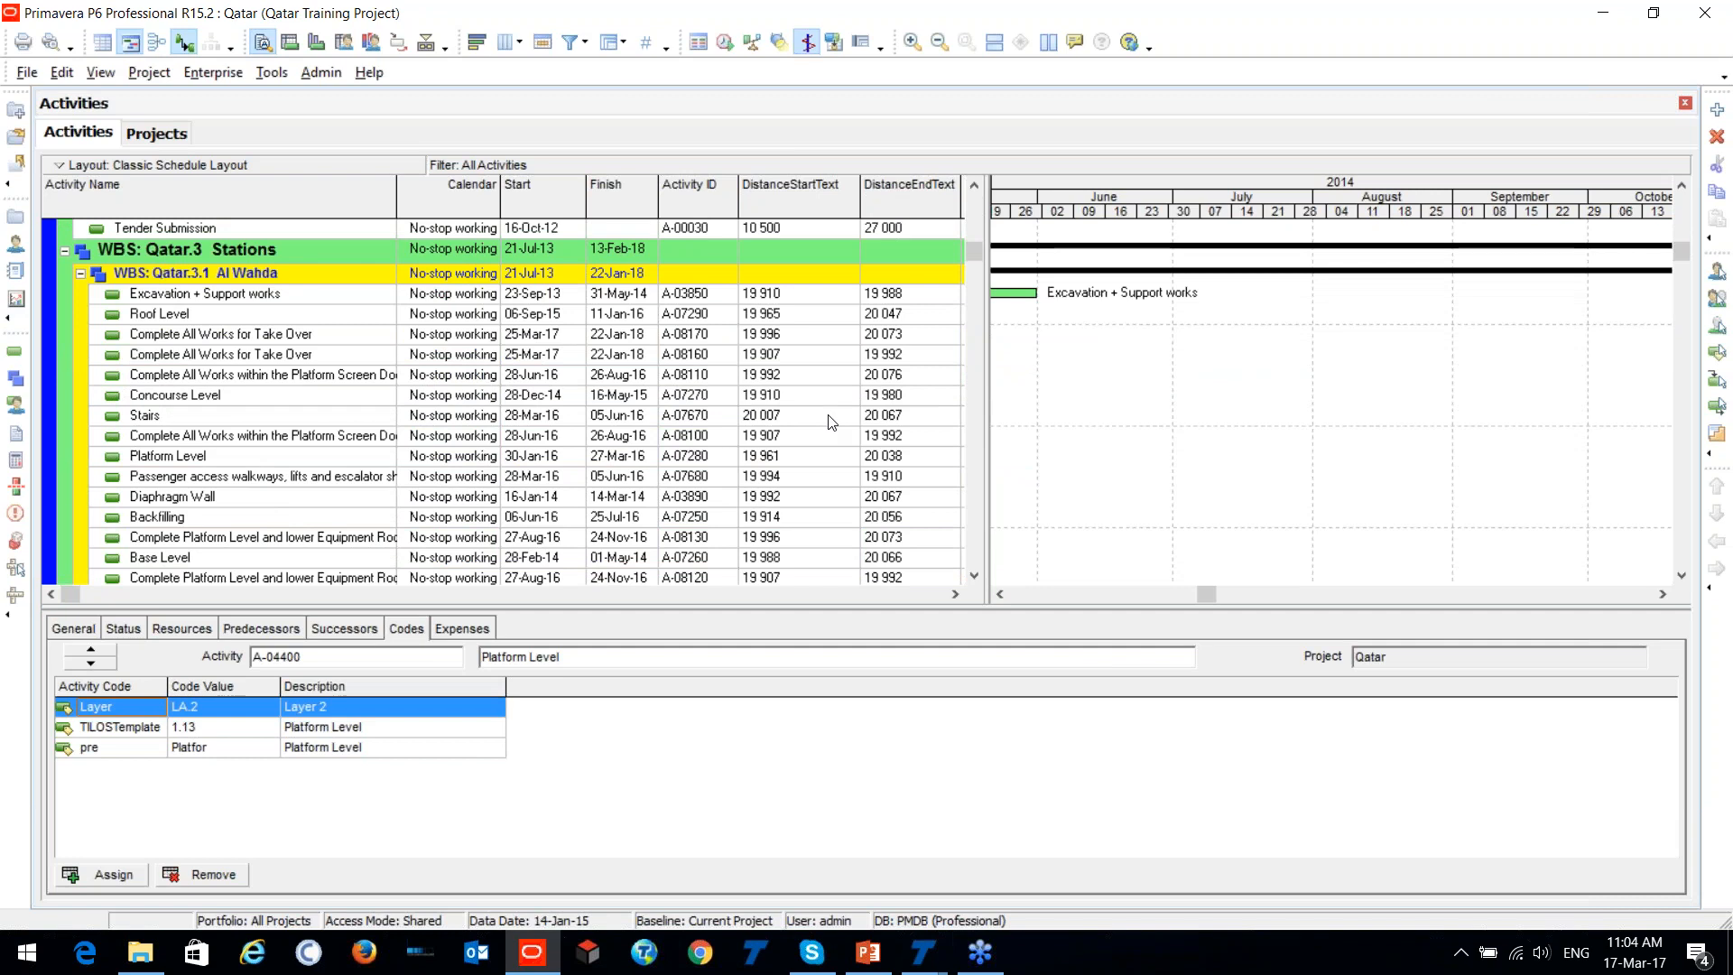
pyautogui.click(147, 418)
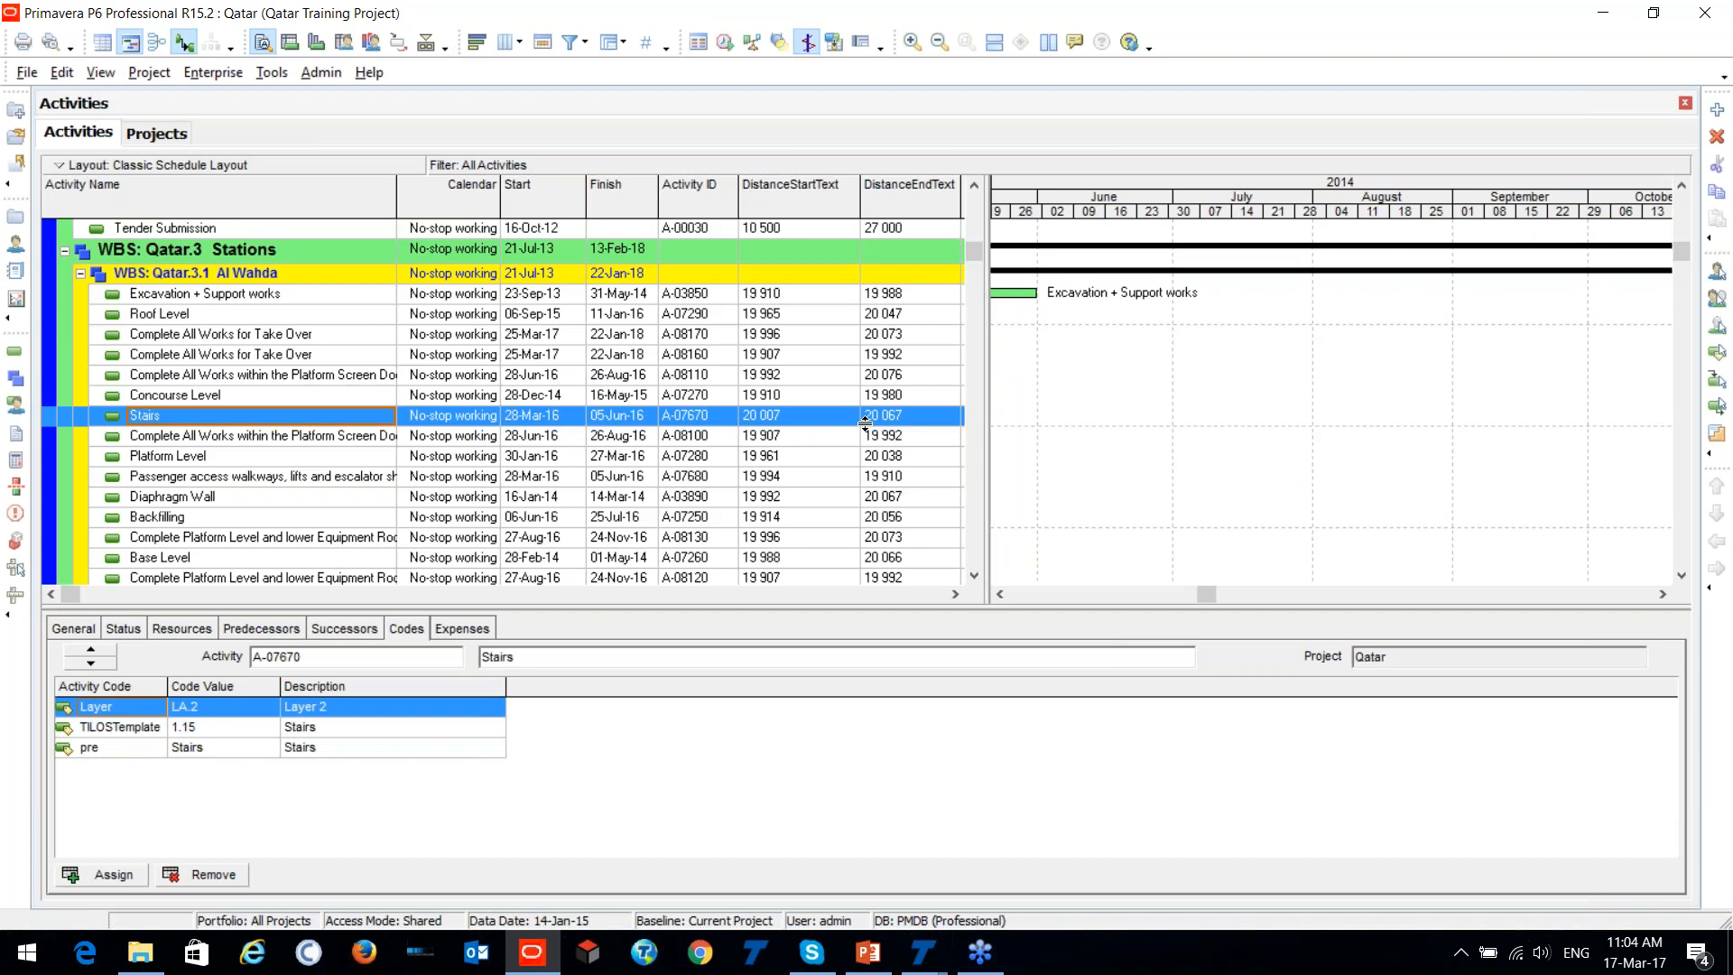
# Set up a Primavera P6 (XML) export of the Qatar Training Project, closing the wizard without exporting.
pyautogui.click(27, 72)
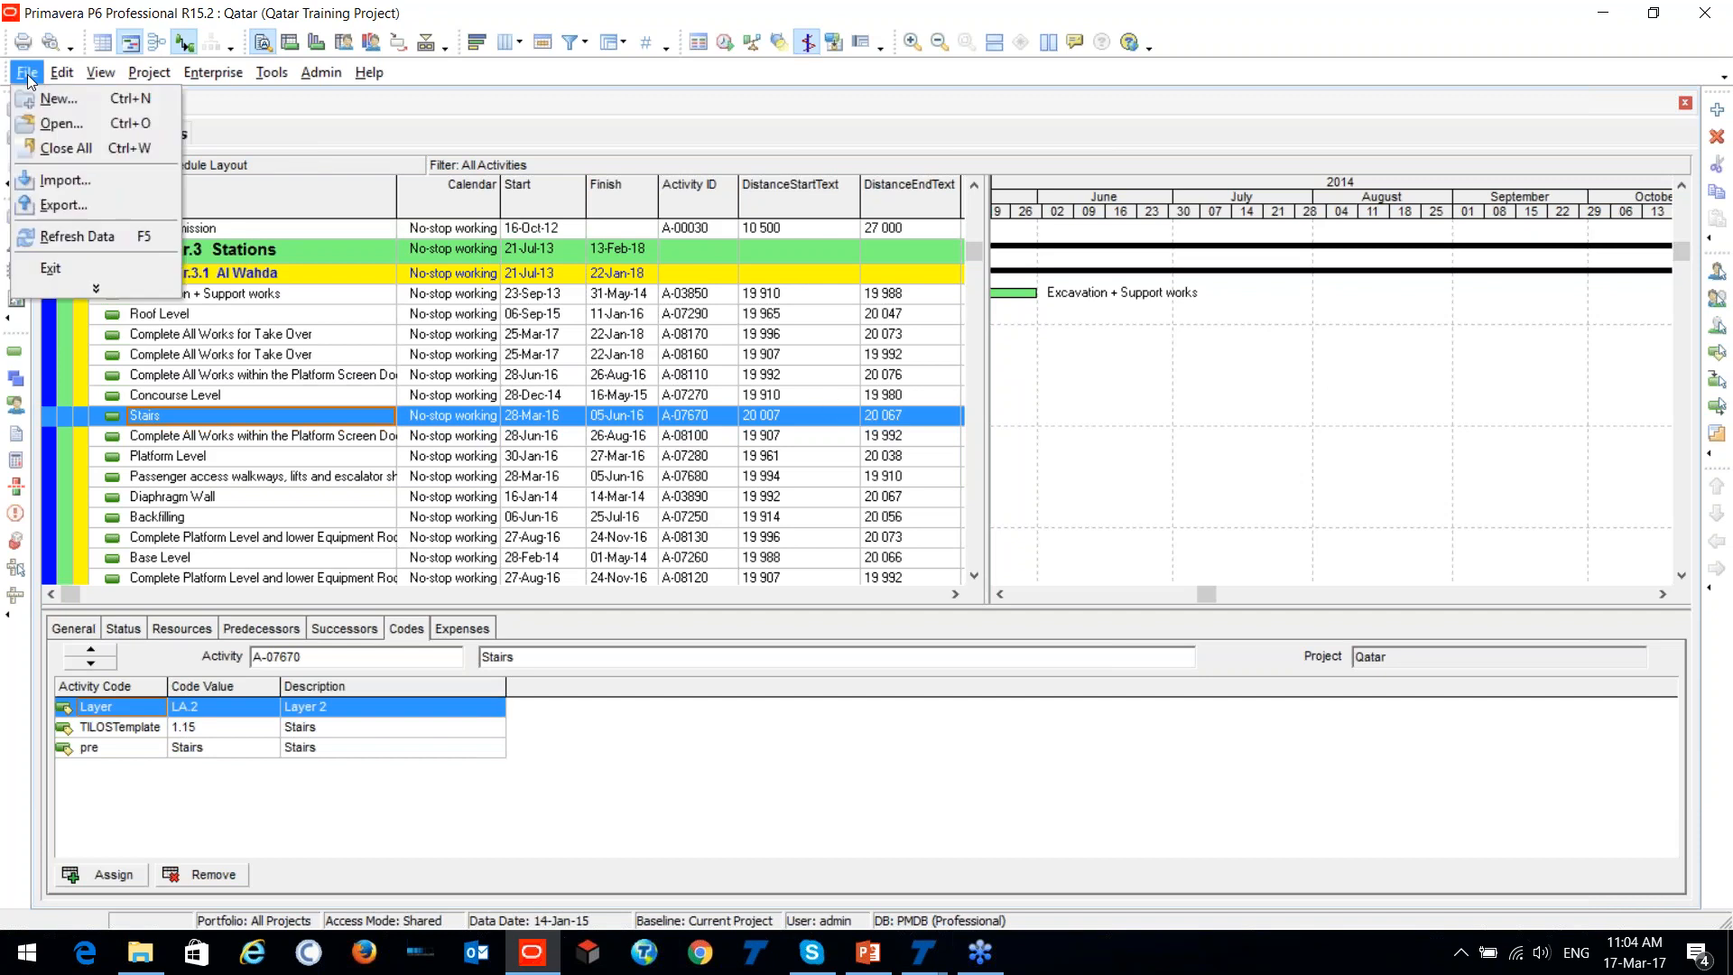
pyautogui.click(63, 204)
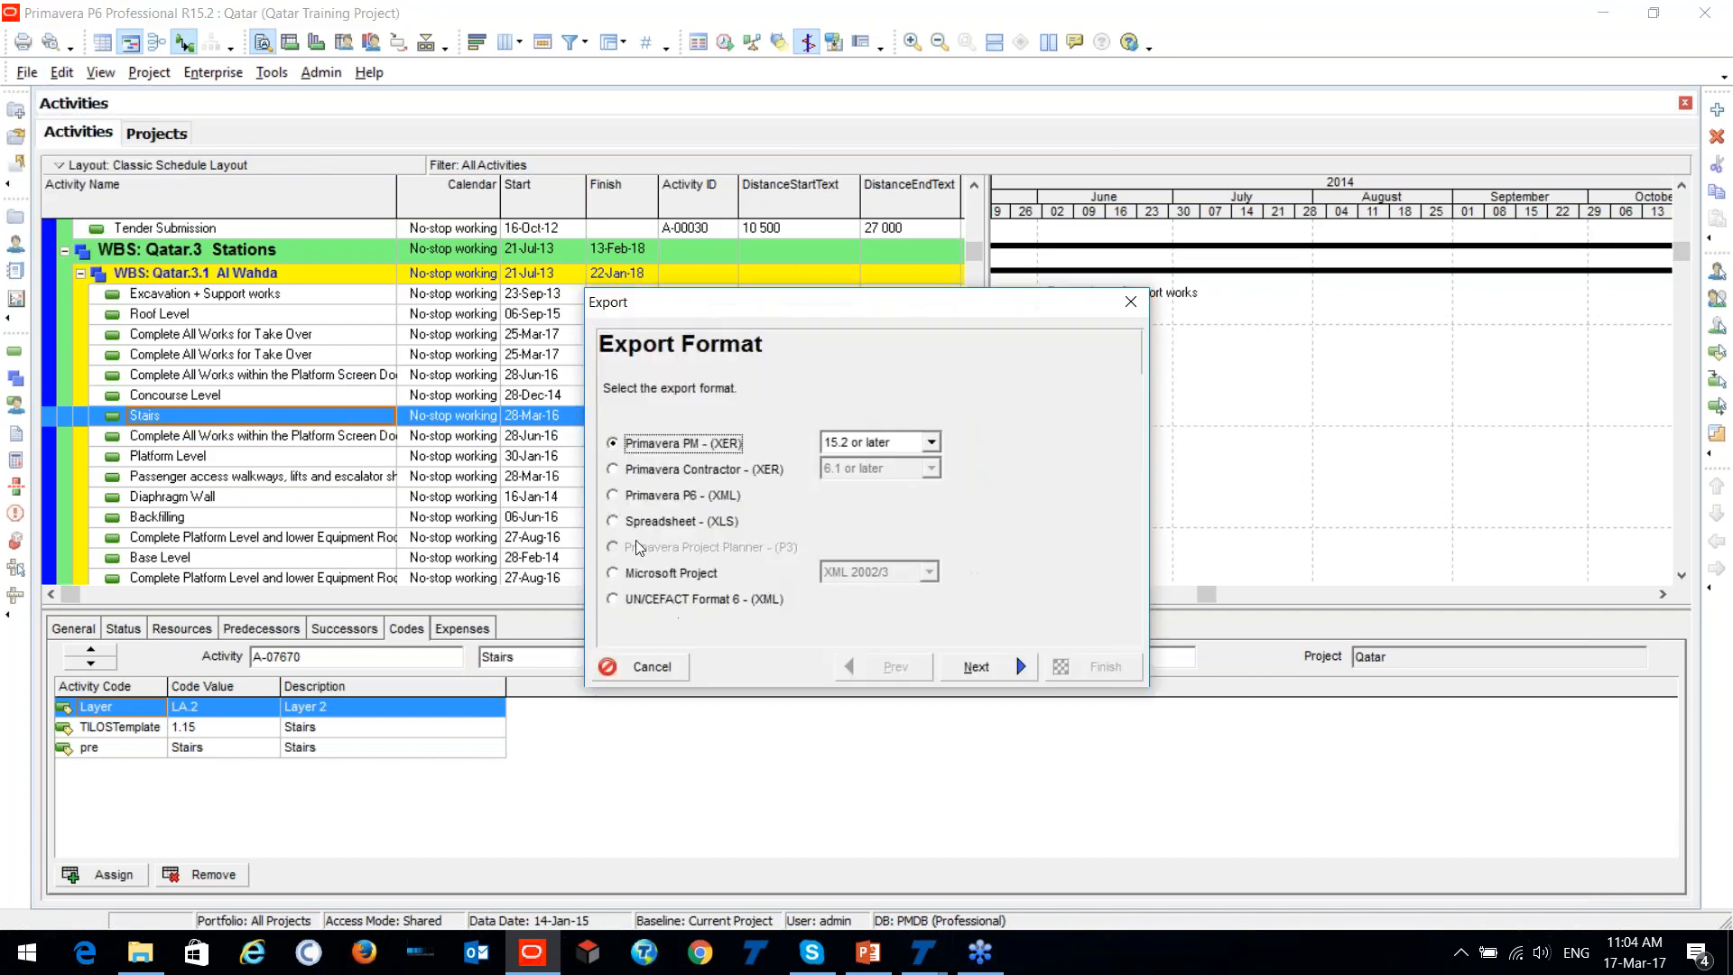
pyautogui.click(615, 496)
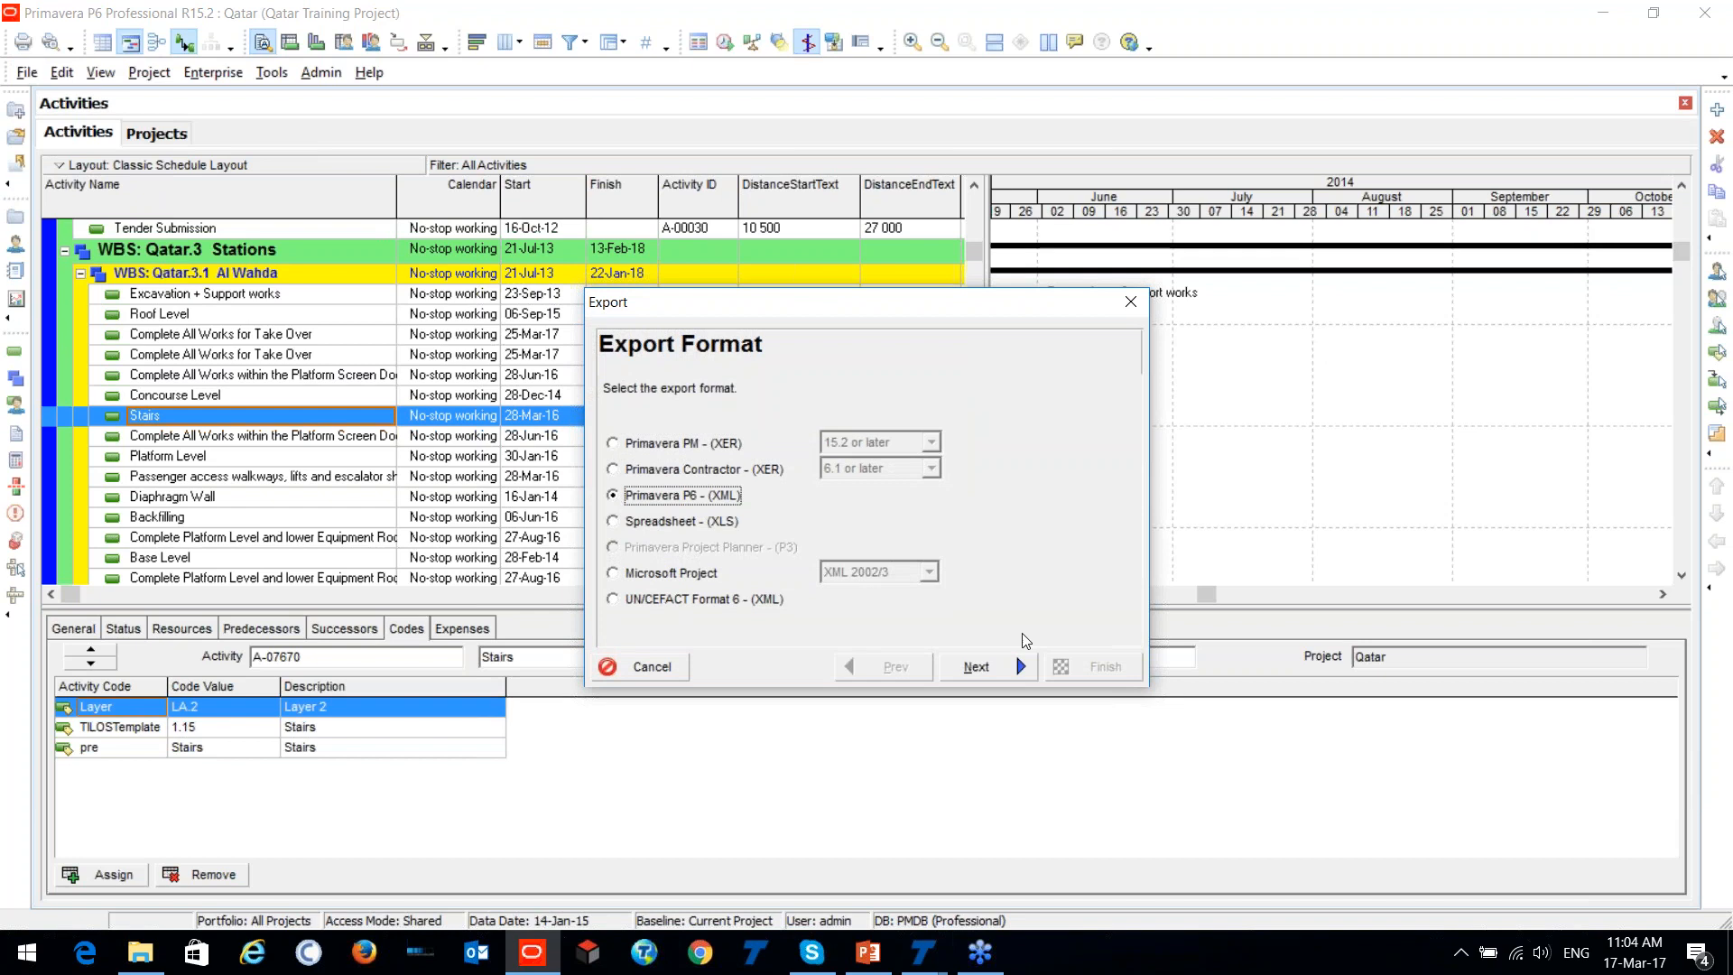
pyautogui.click(989, 665)
pyautogui.click(703, 496)
pyautogui.click(976, 674)
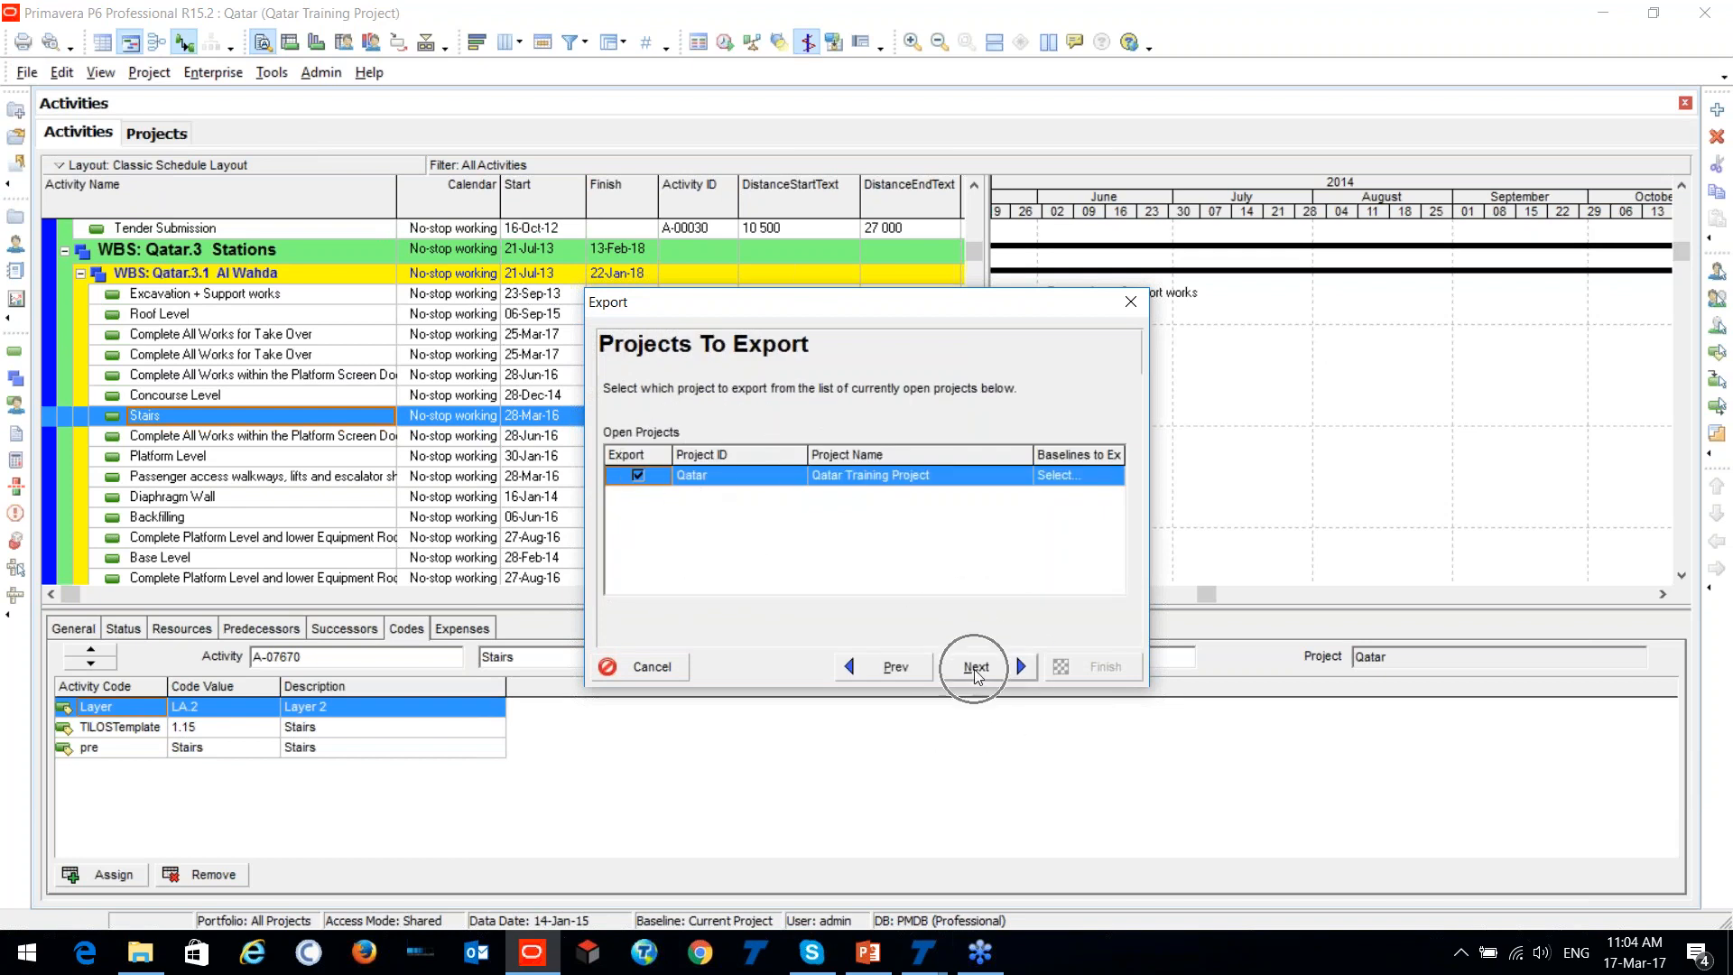
pyautogui.click(1131, 303)
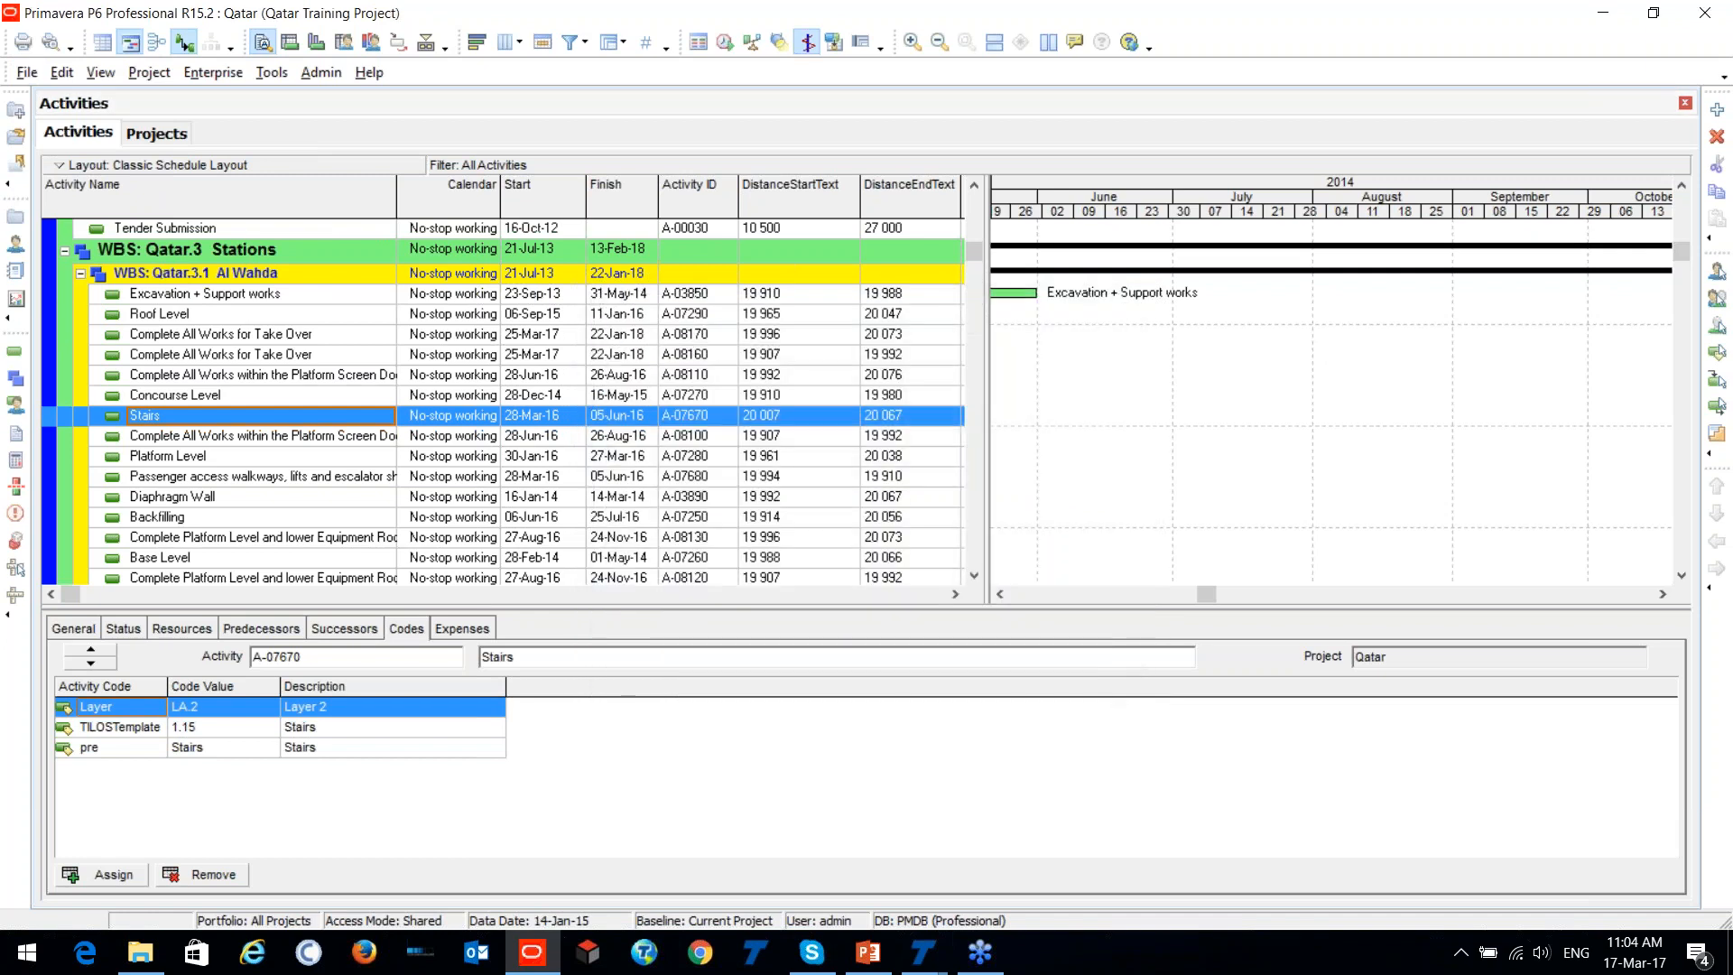
# Switch to the Metro Project Complete file in Tilos and examine the overall layout of its time-distance diagram.
pyautogui.moveTo(925, 970)
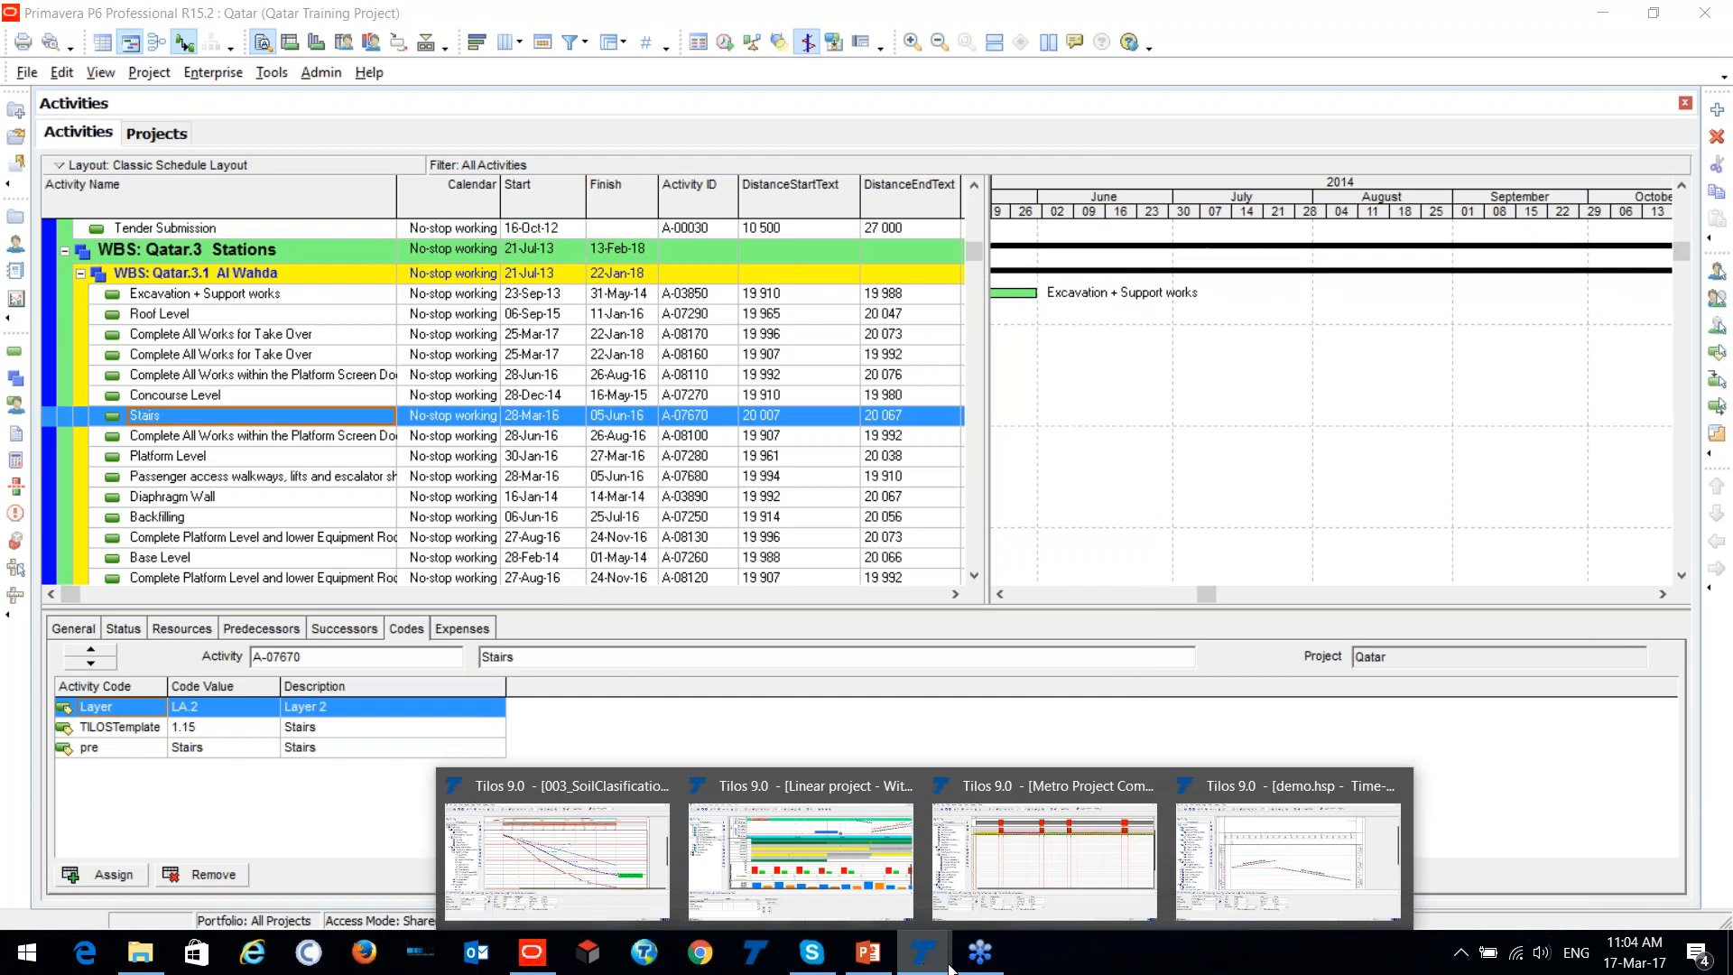
pyautogui.click(1054, 858)
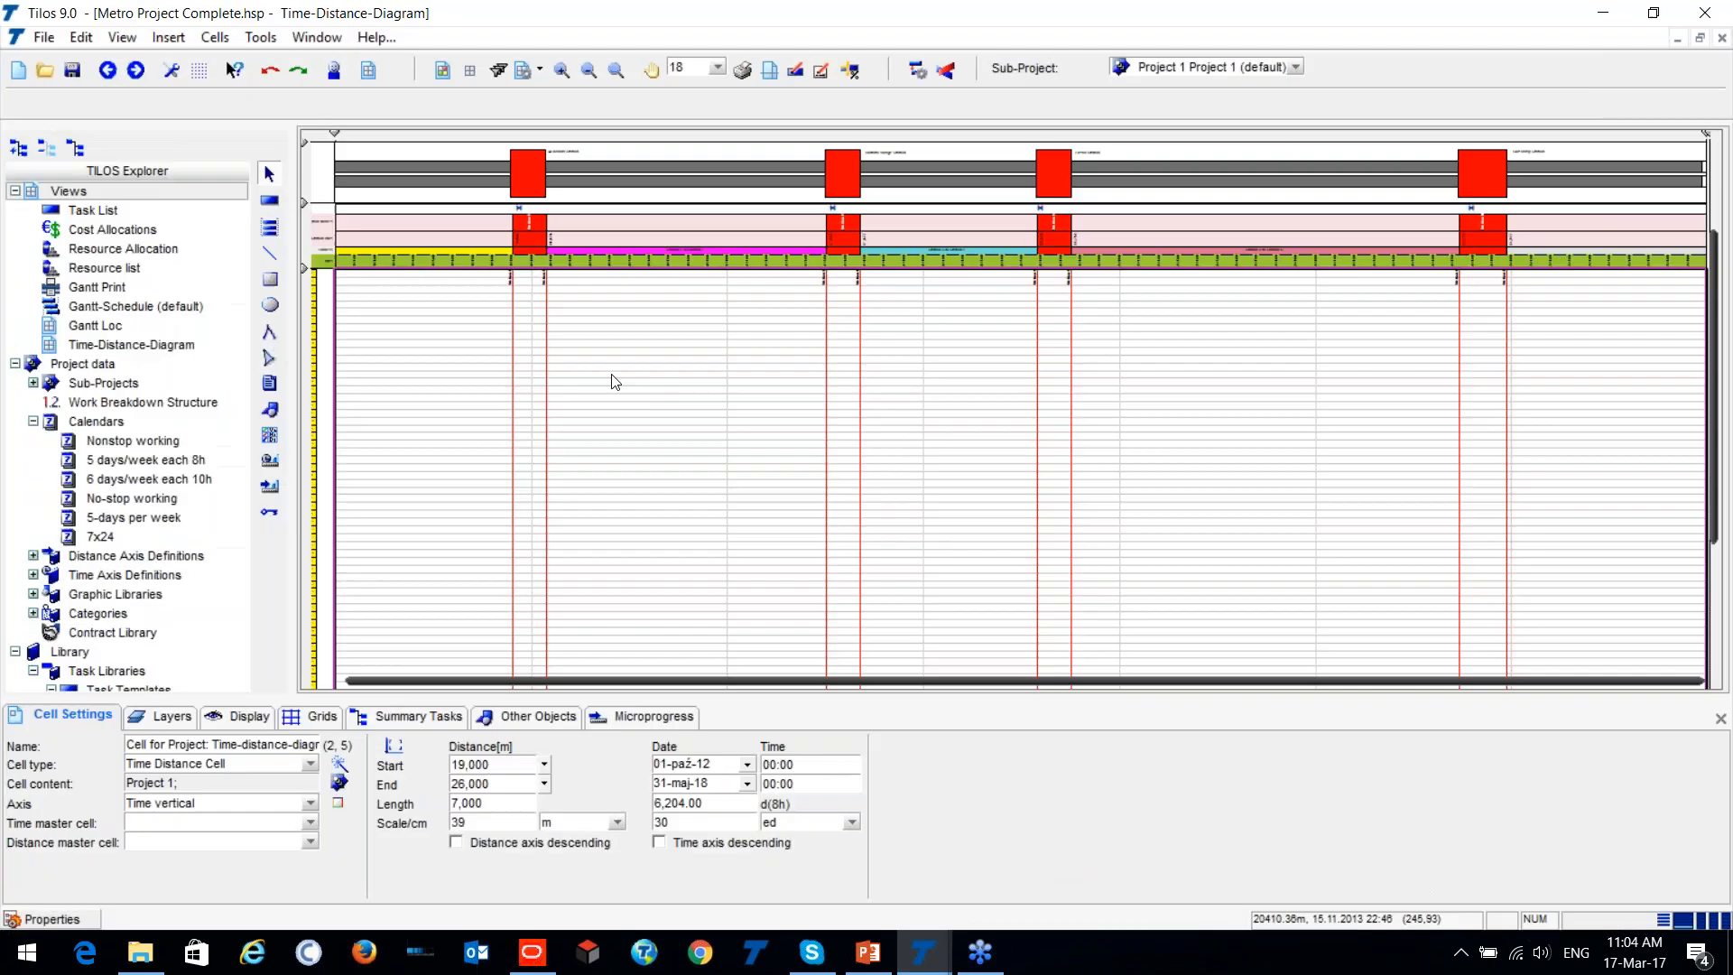
pyautogui.scroll(-1, 611, 368)
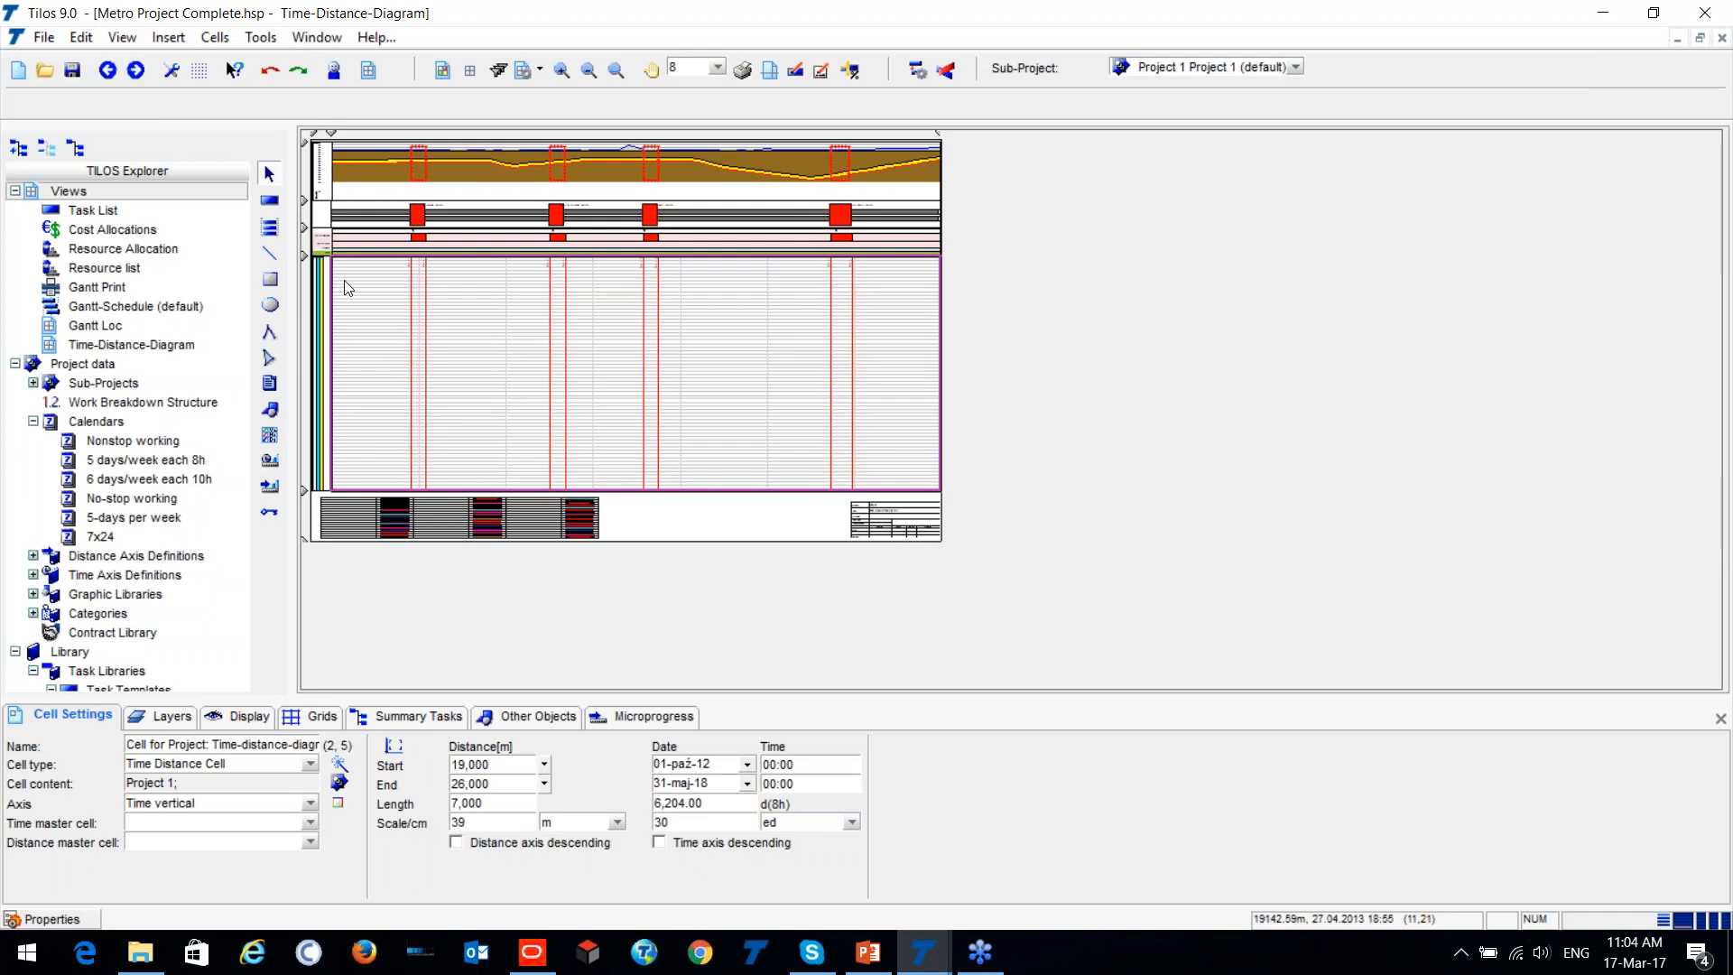
pyautogui.scroll(3, 348, 283)
pyautogui.scroll(-2, 685, 598)
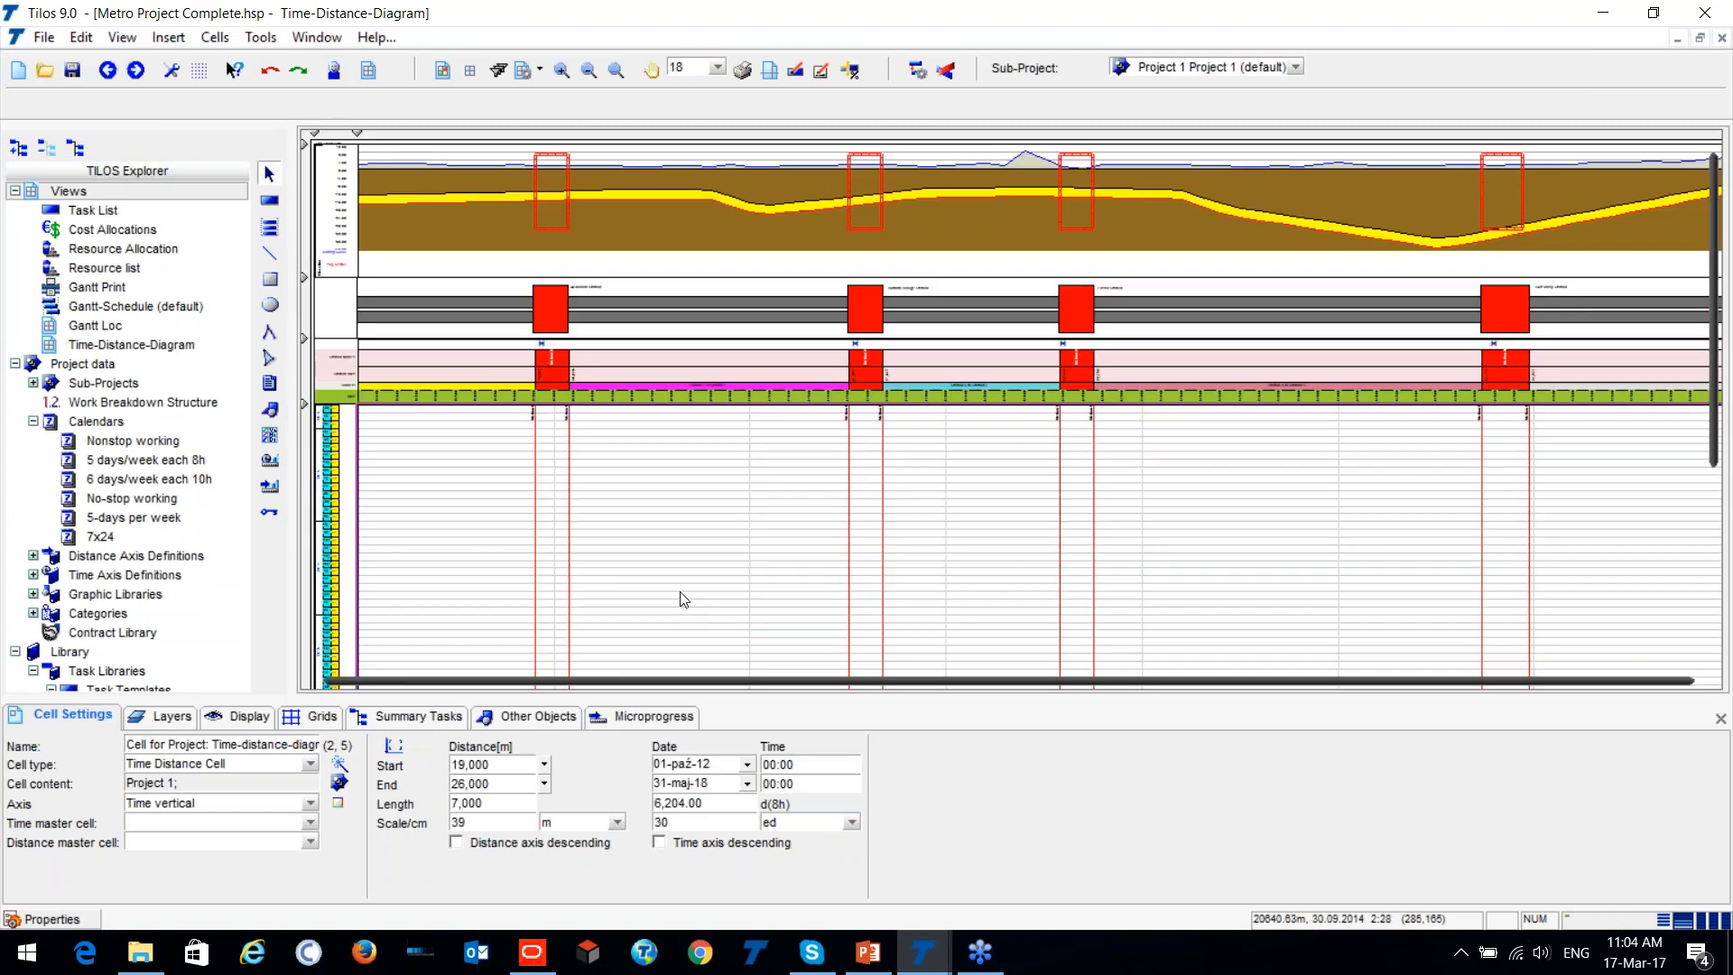
pyautogui.click(499, 206)
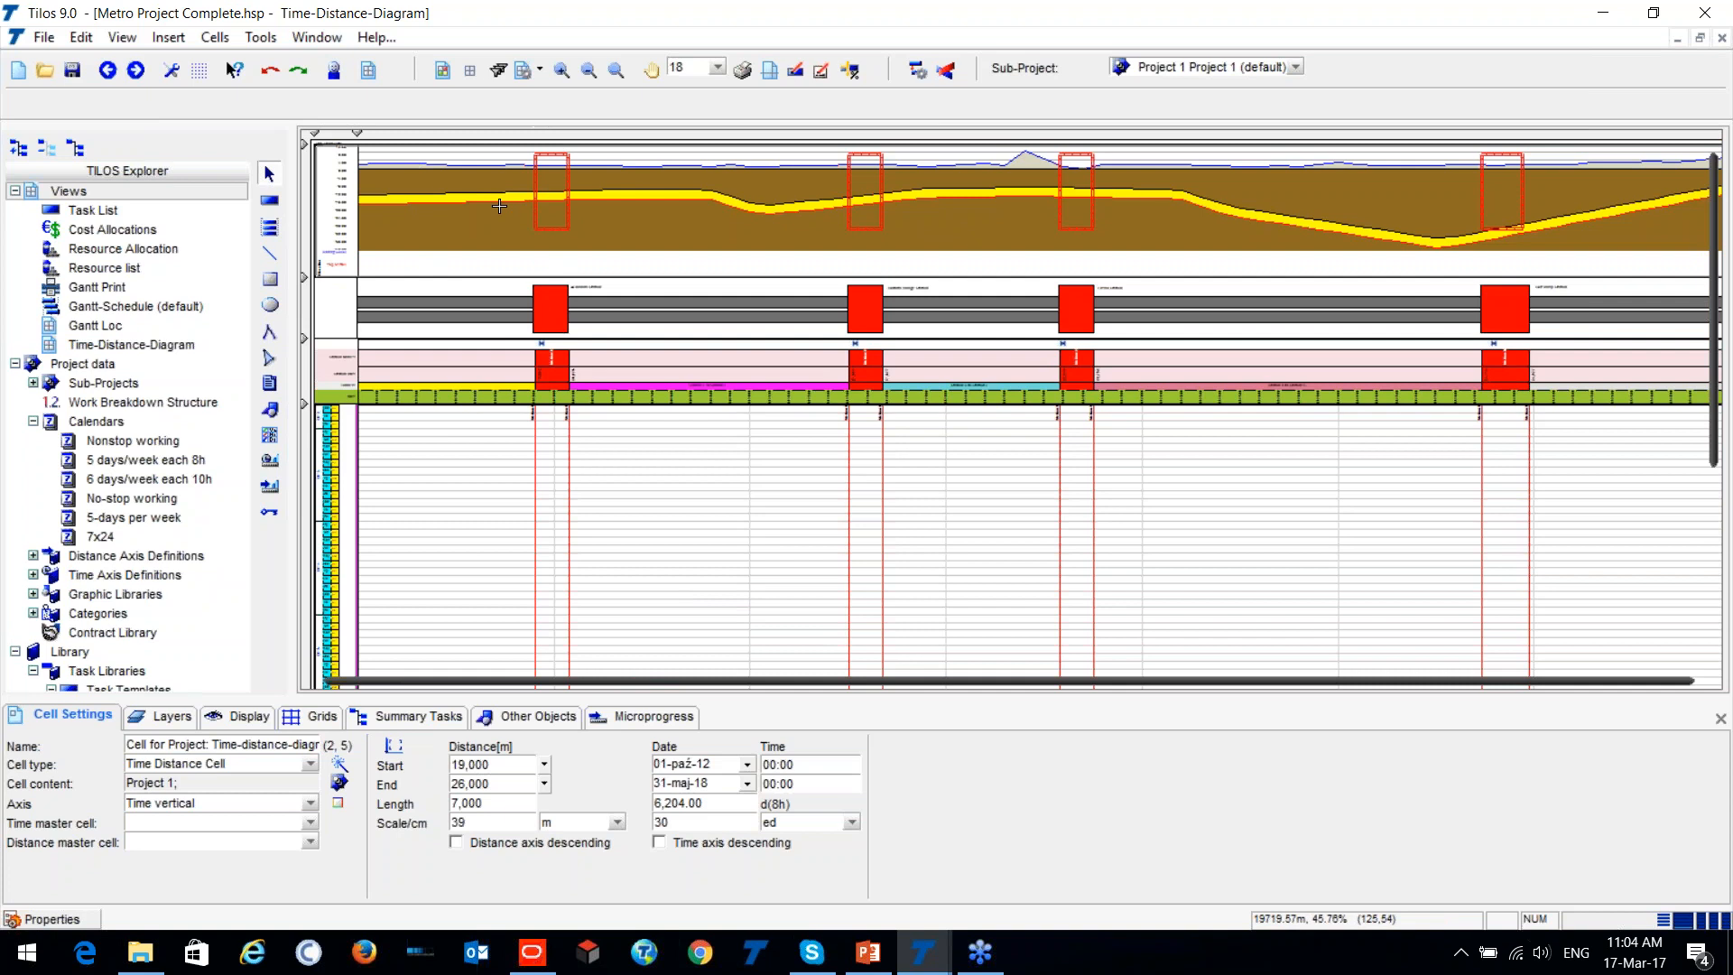
# Inspect the Al Wahda and Cultural Village stations and the chainage scale in the diagram's header cells.
pyautogui.scroll(2, 487, 191)
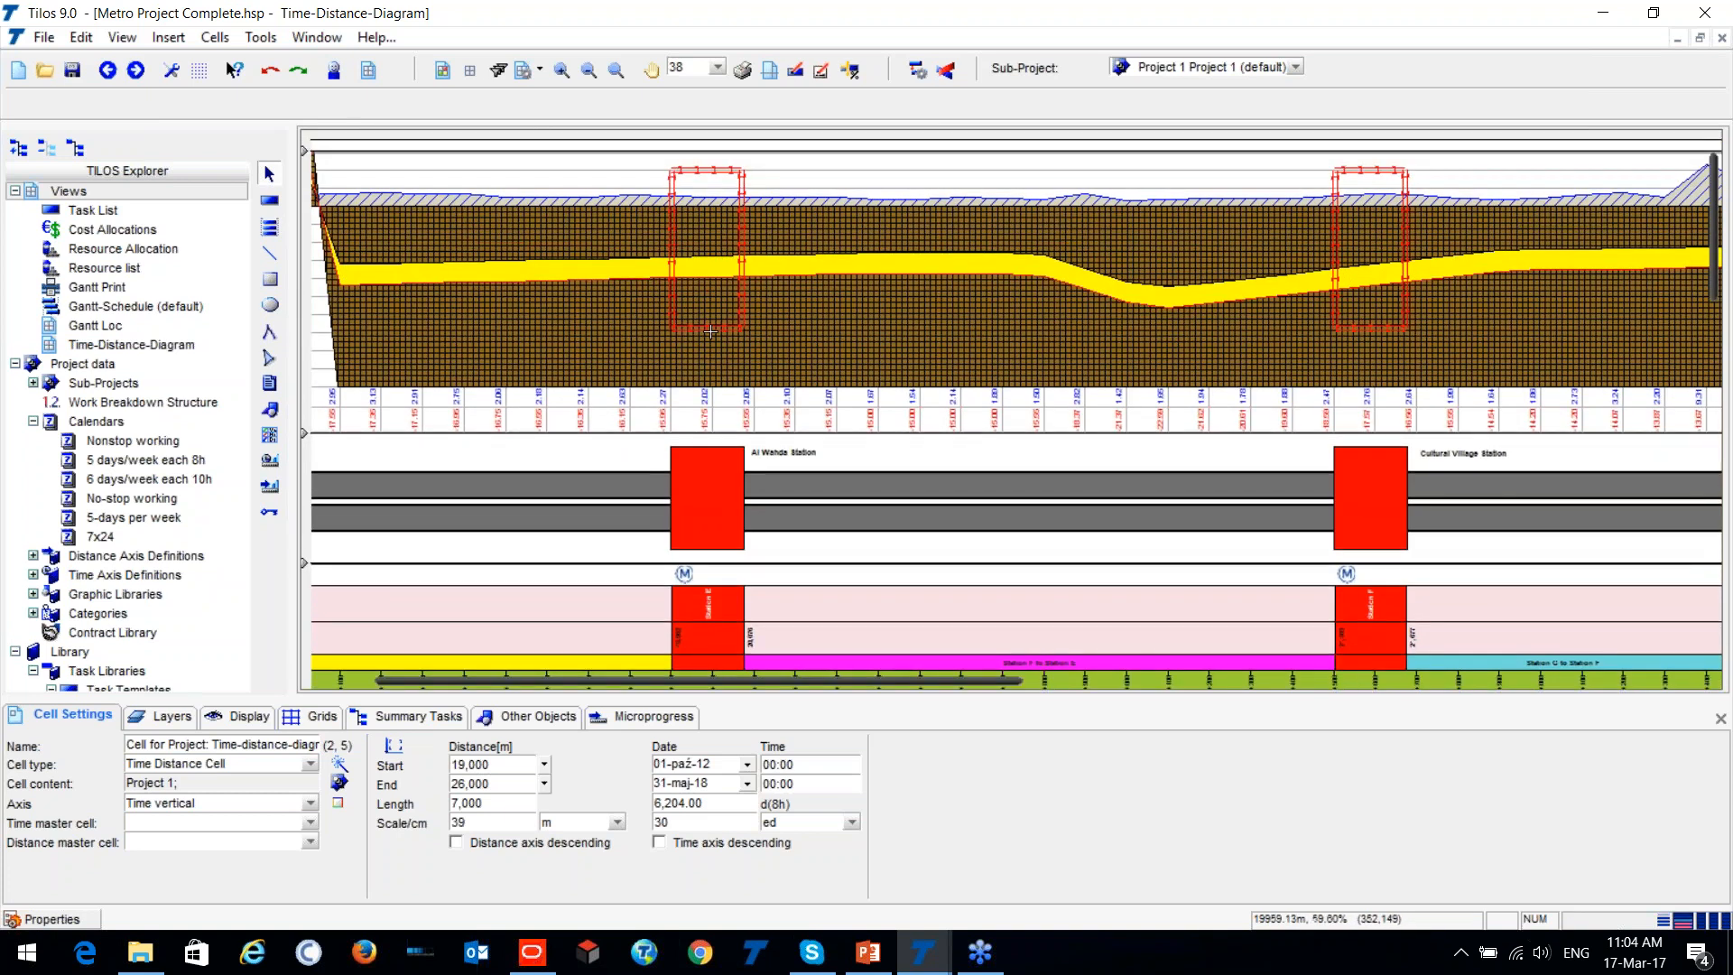
pyautogui.scroll(-2, 714, 475)
pyautogui.scroll(2, 714, 476)
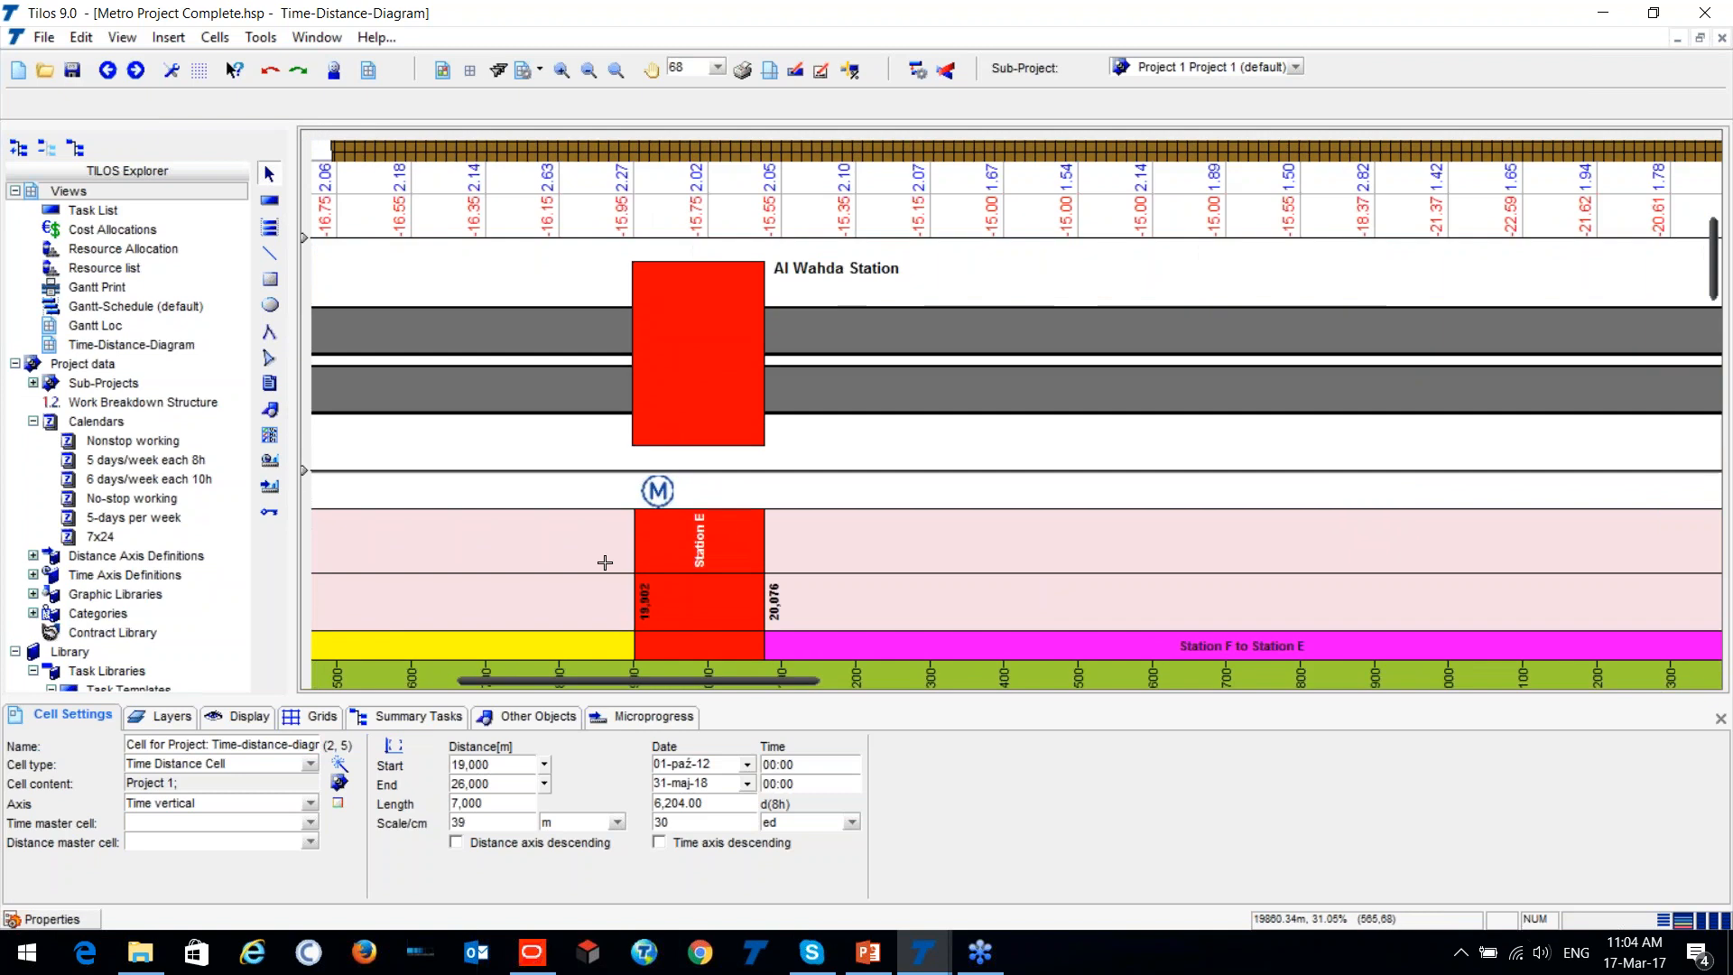
pyautogui.scroll(-2, 1021, 566)
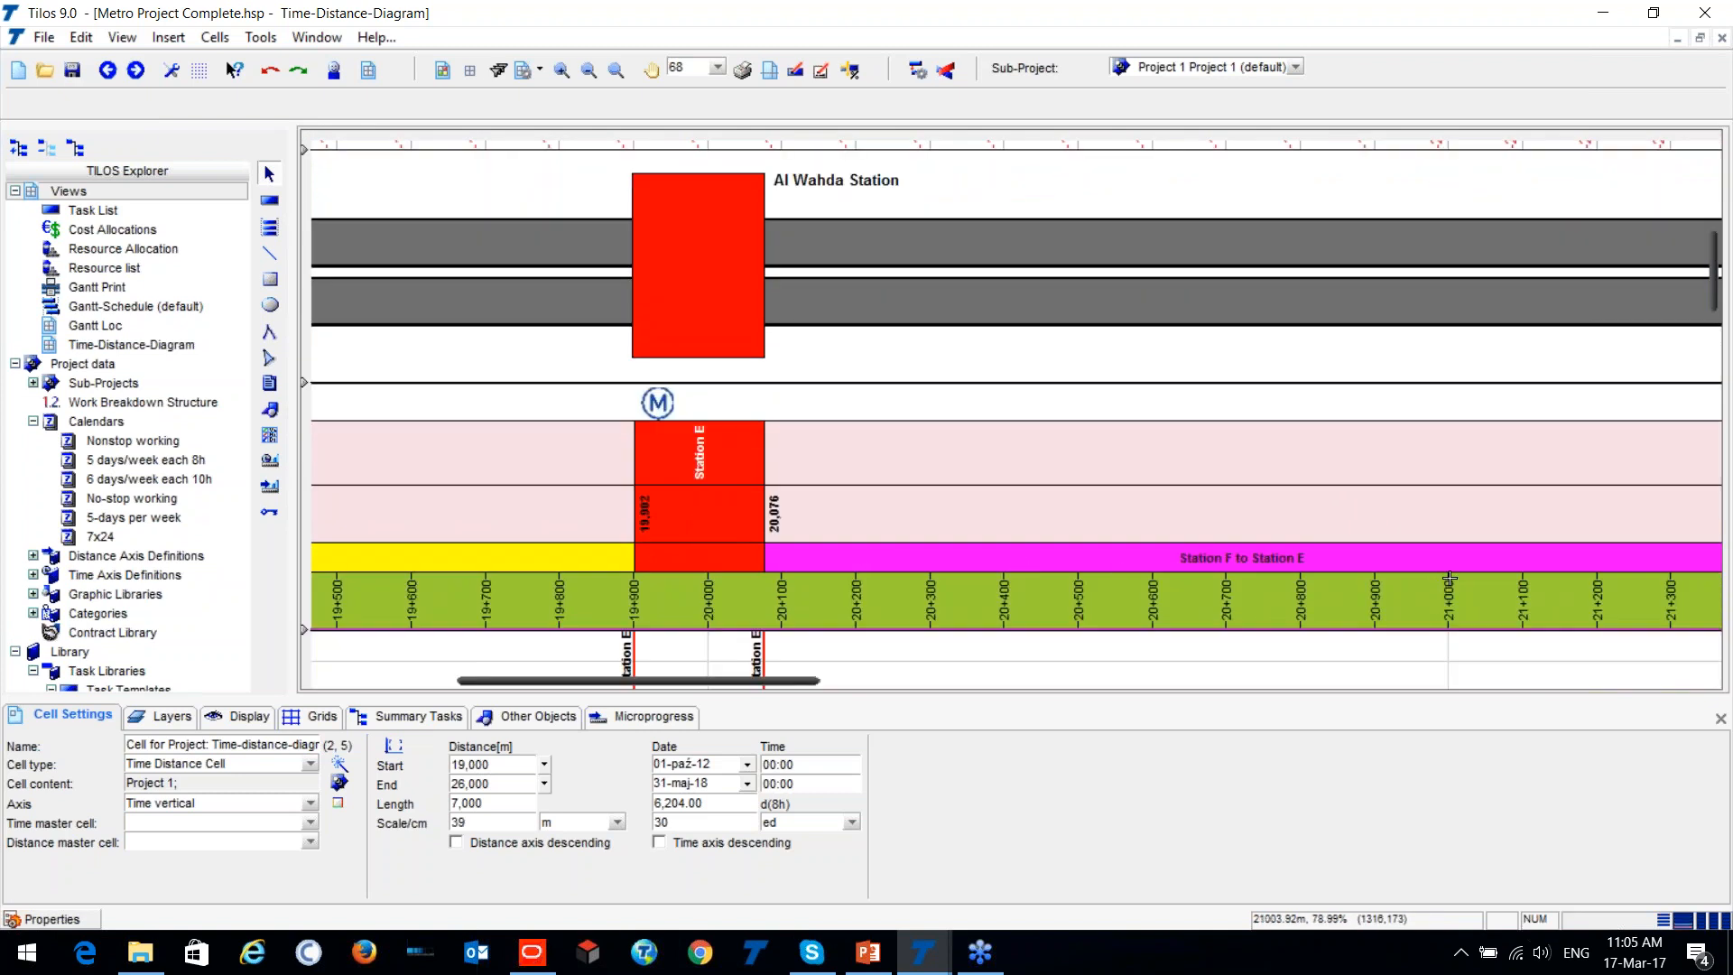
pyautogui.scroll(-1, 1451, 579)
pyautogui.moveTo(783, 679); pyautogui.dragTo(815, 679)
pyautogui.scroll(-3, 1014, 523)
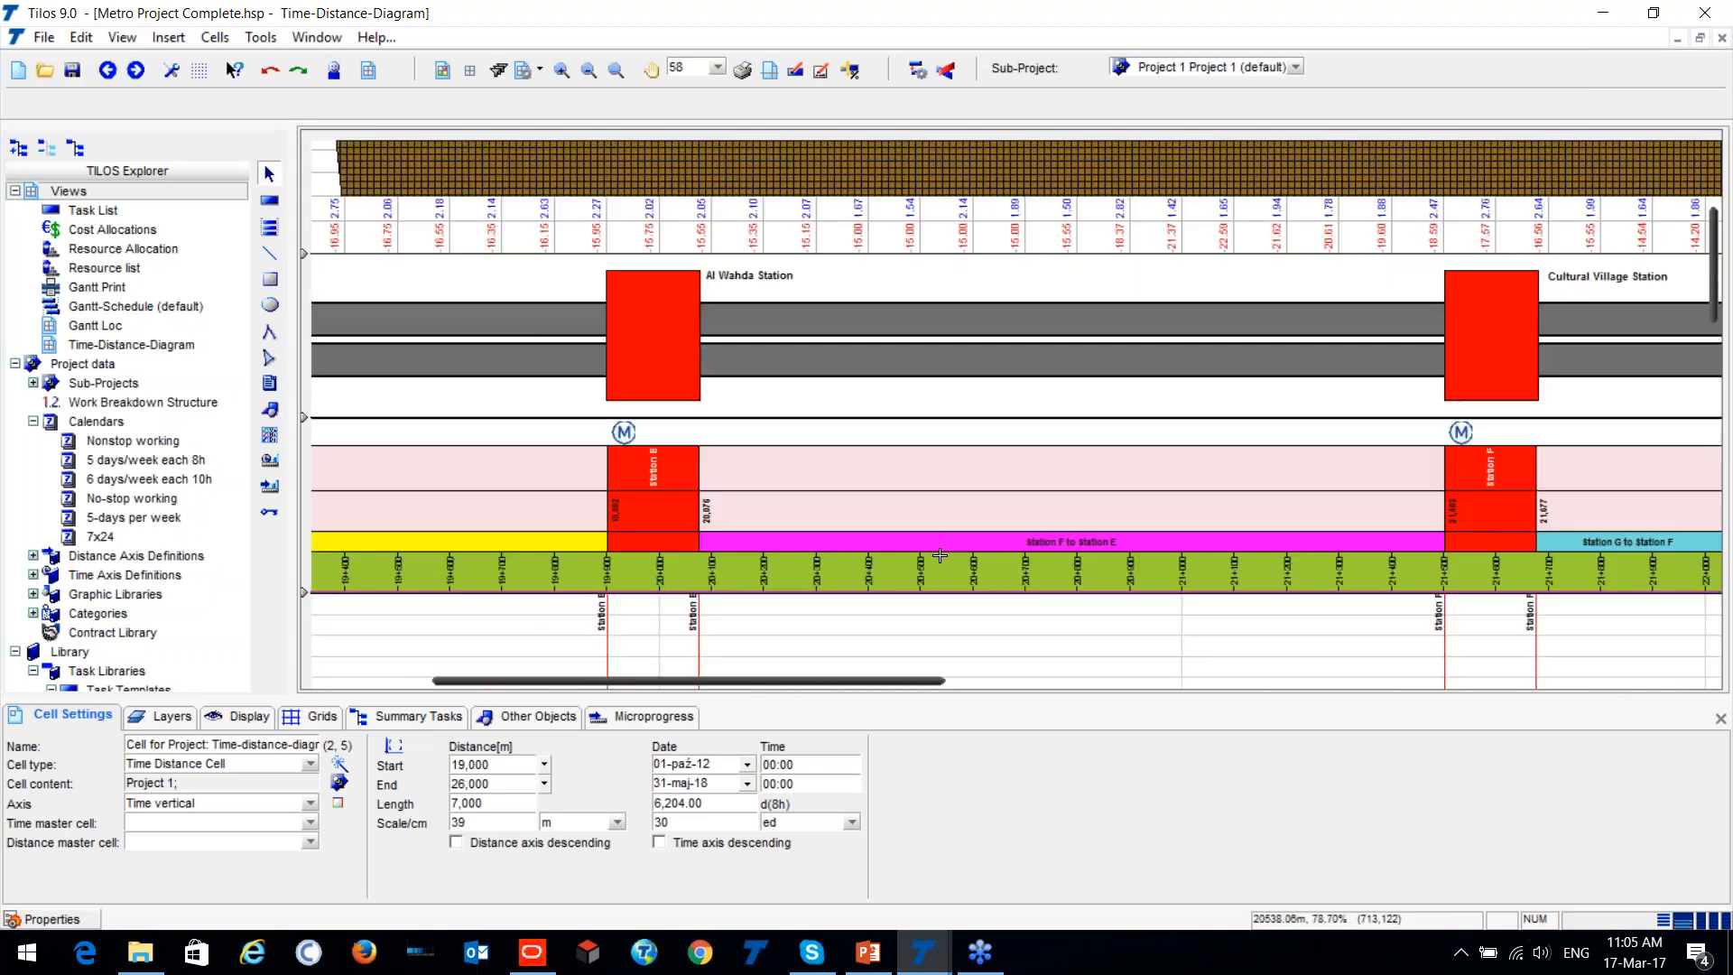
# Look over the time-distance area between the station lines along the full project length, including the legend below it.
pyautogui.scroll(-4, 1015, 524)
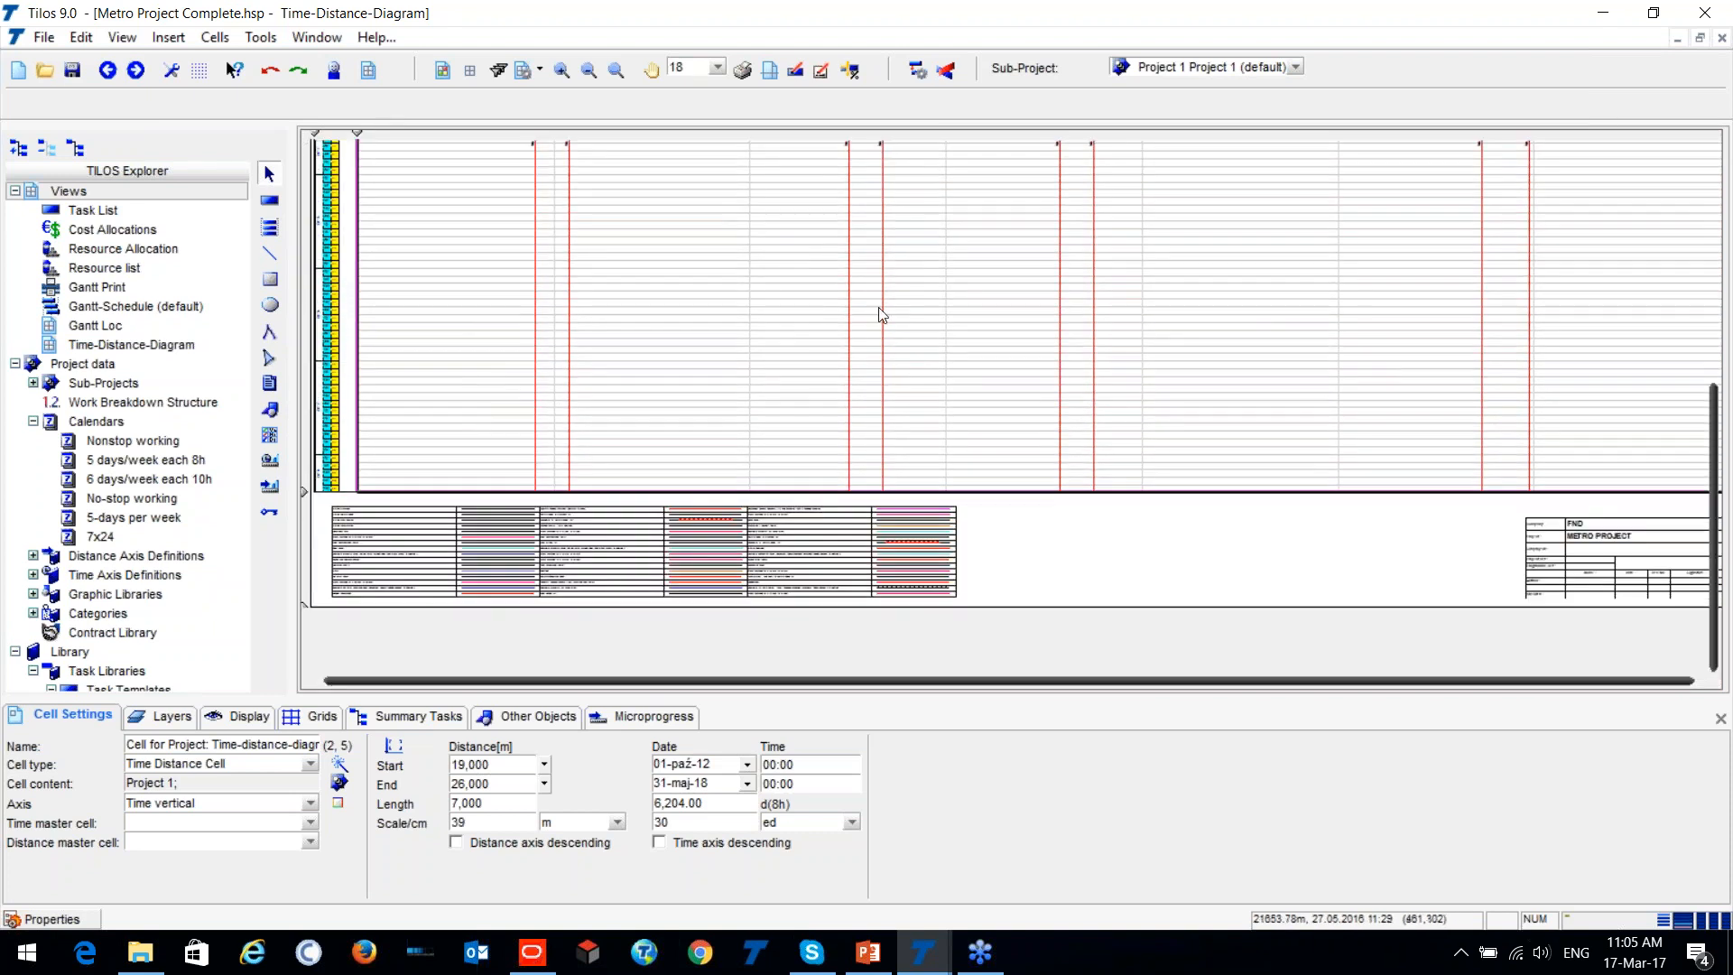
pyautogui.scroll(1, 879, 307)
pyautogui.moveTo(955, 679); pyautogui.dragTo(1146, 680)
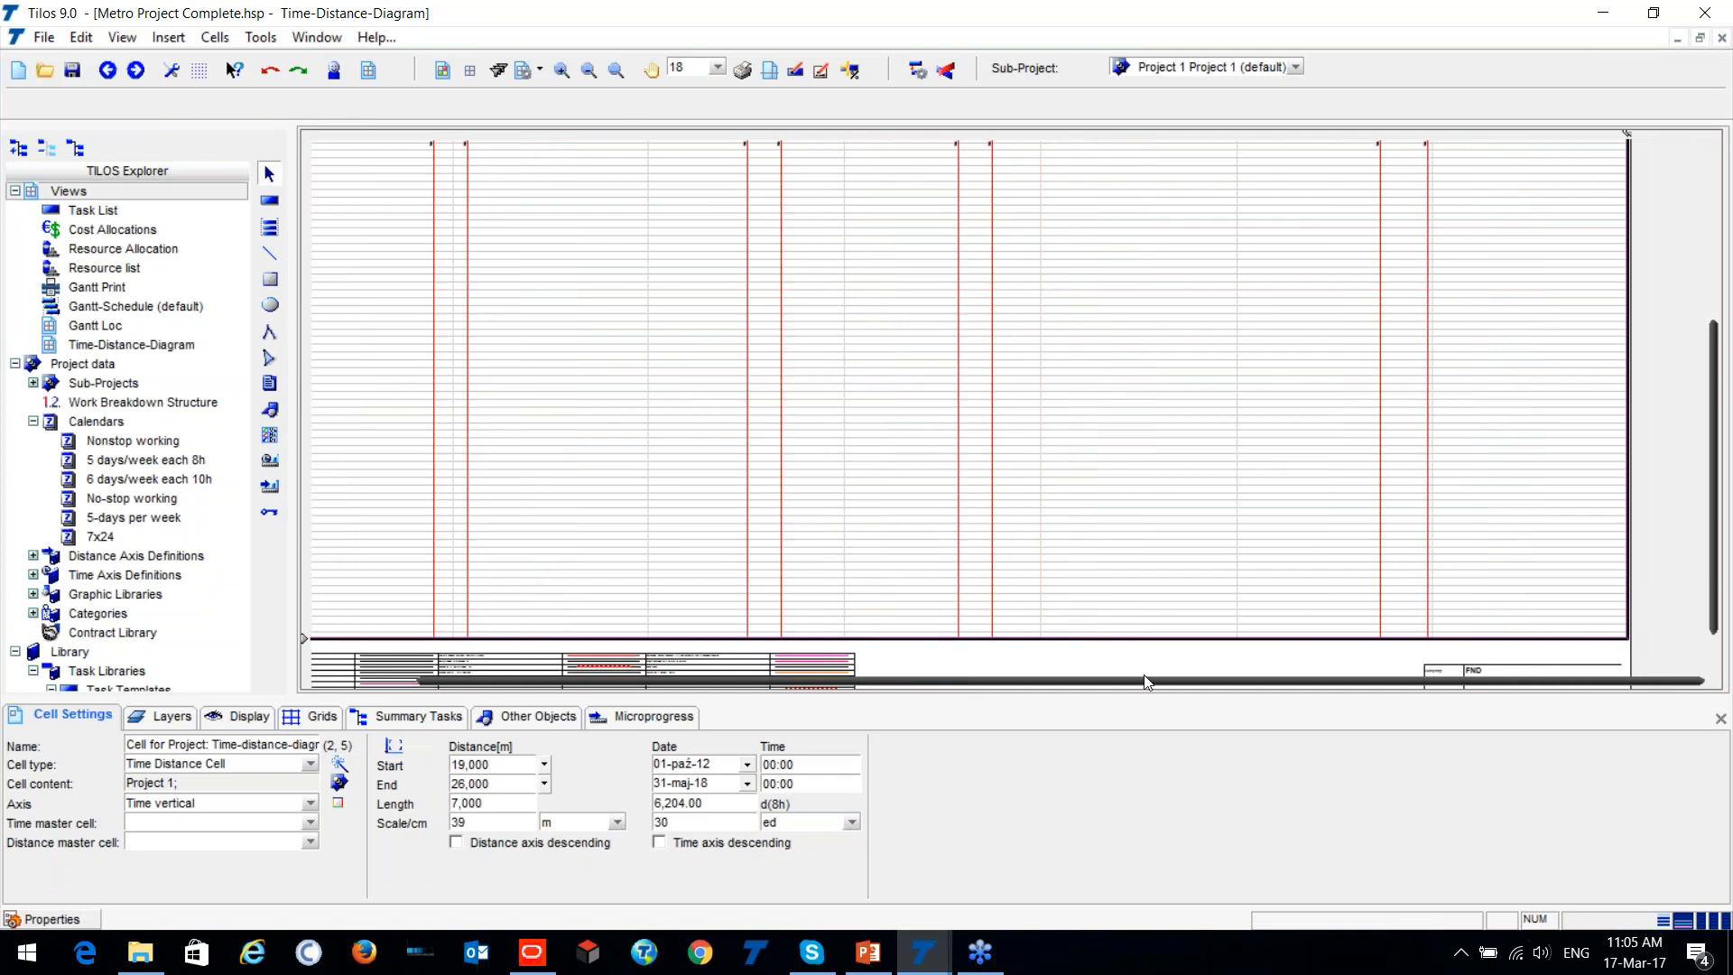
pyautogui.scroll(2, 1484, 435)
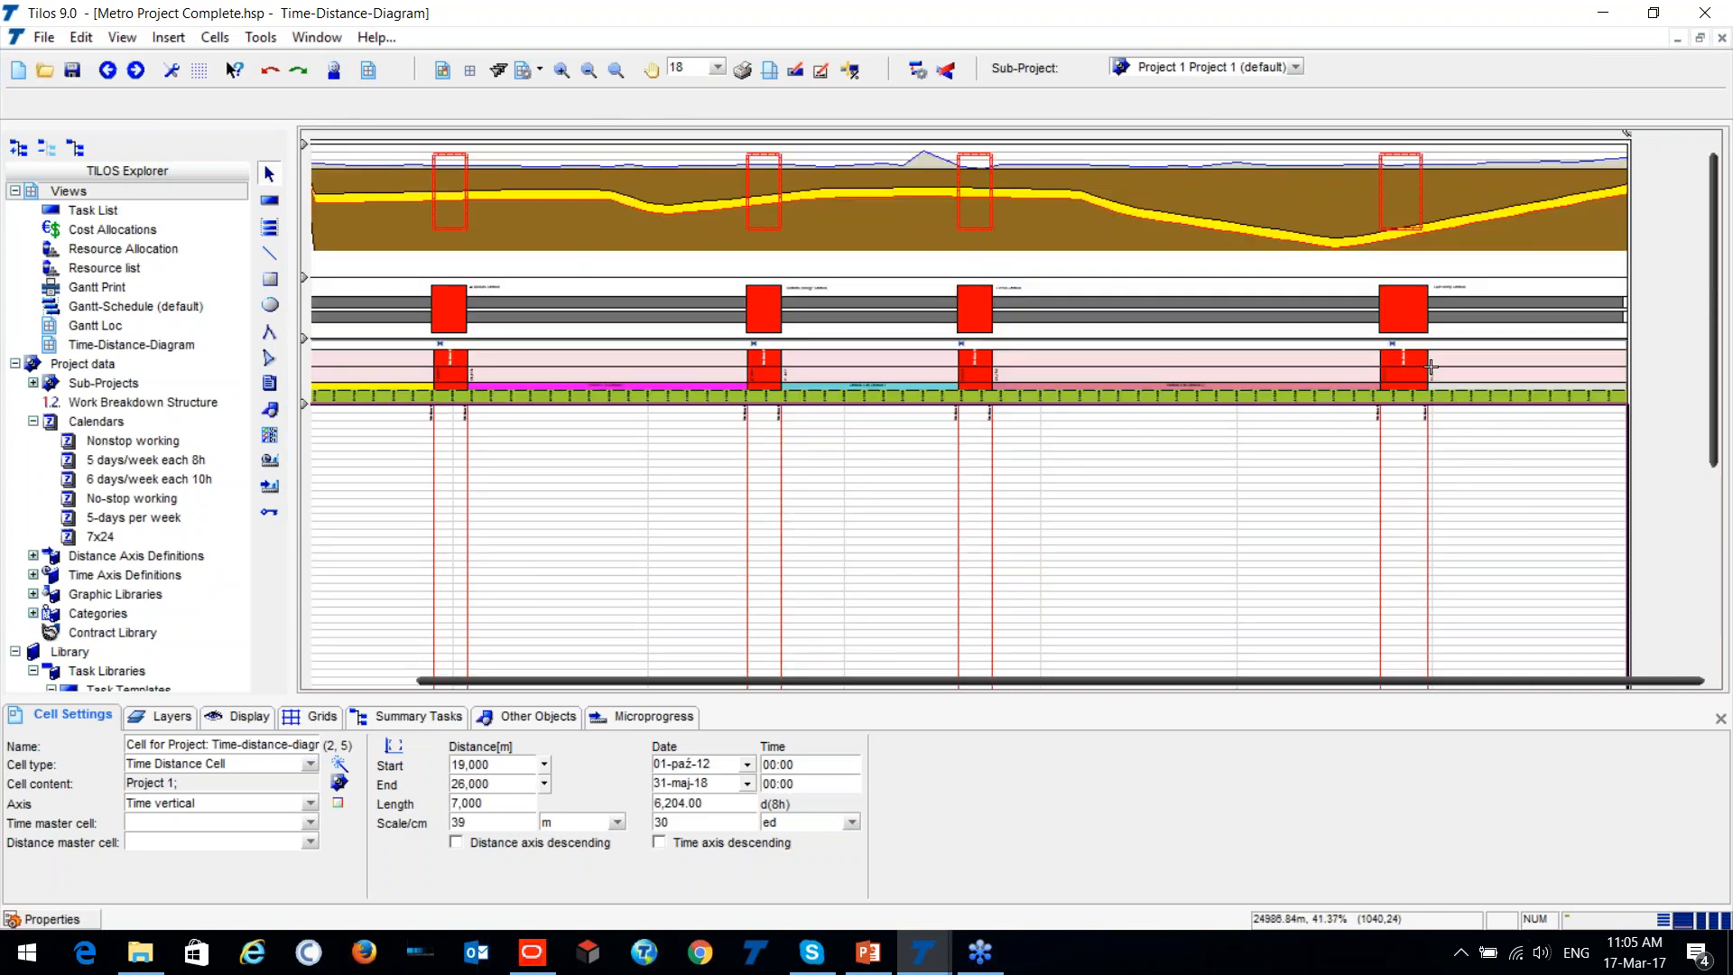
pyautogui.moveTo(1201, 682); pyautogui.dragTo(948, 679)
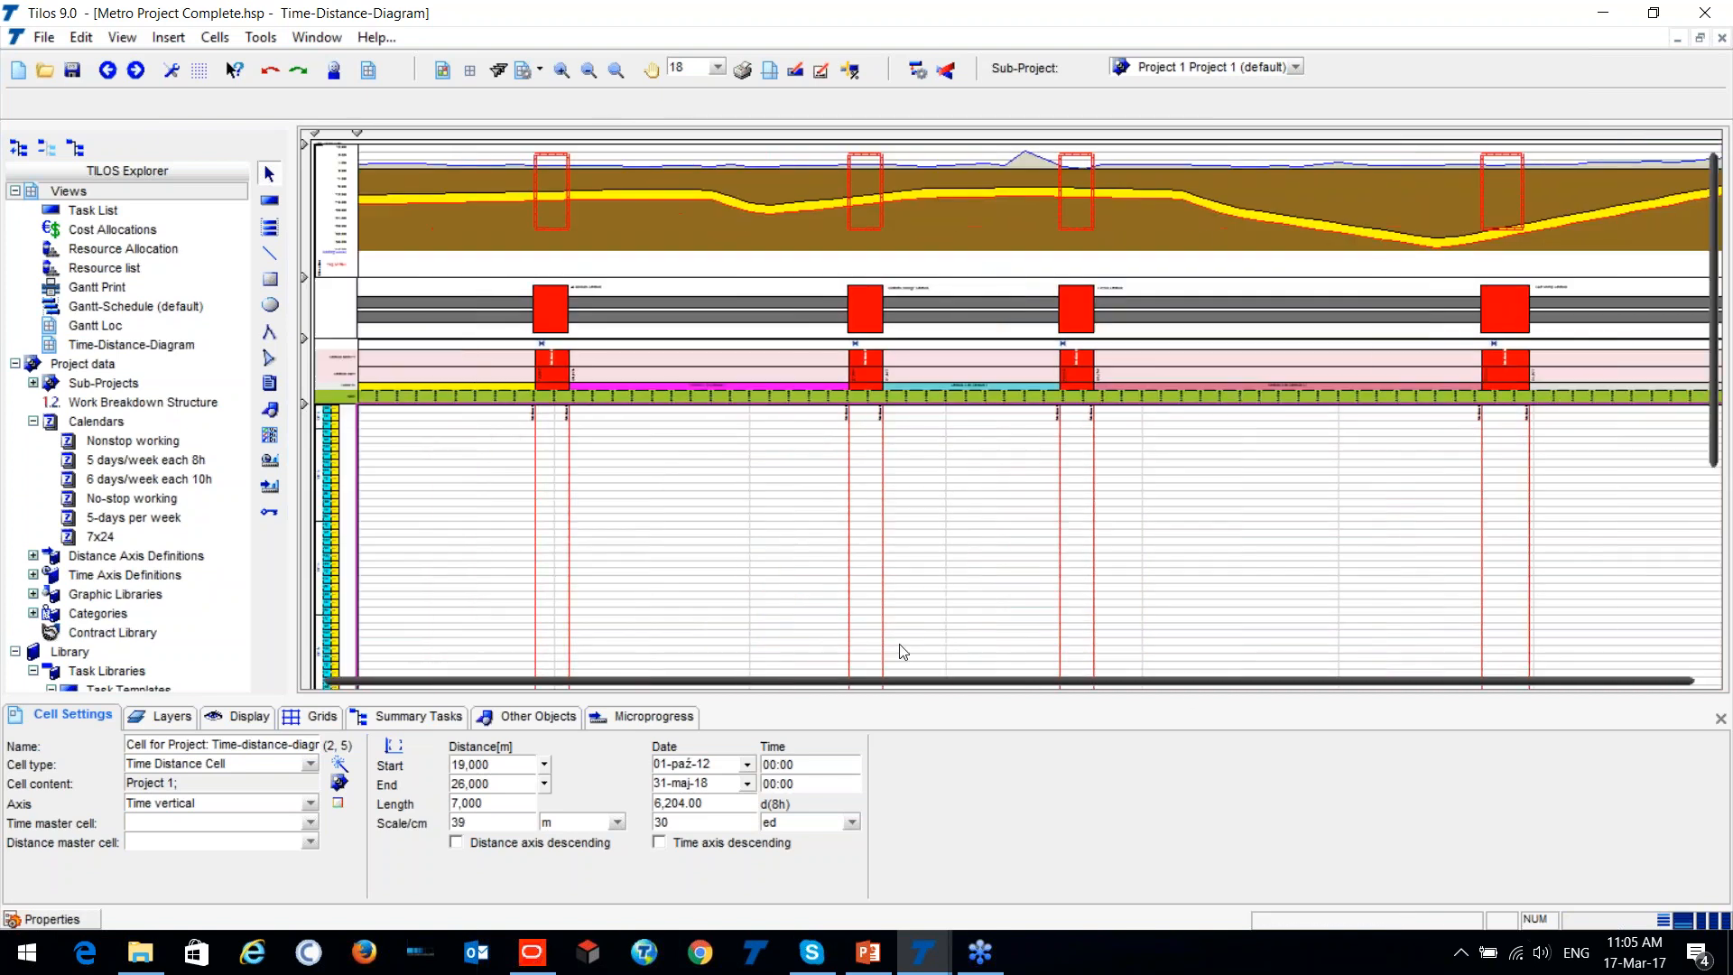
pyautogui.scroll(-2, 724, 549)
pyautogui.scroll(-1, 746, 542)
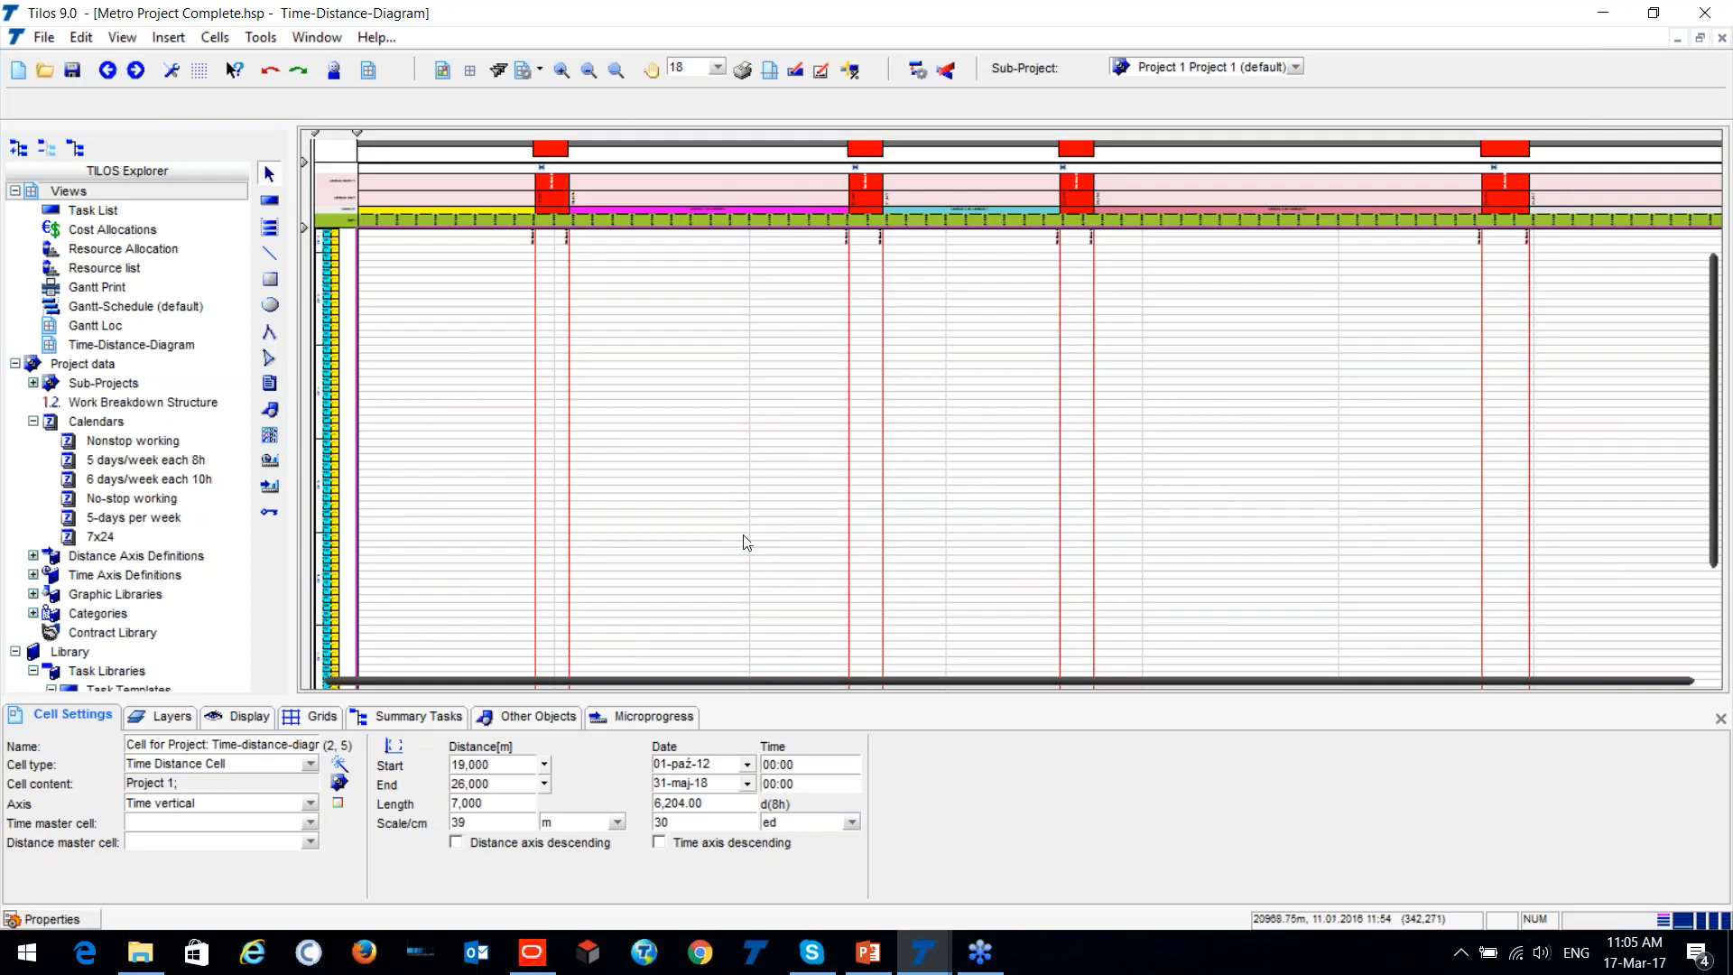
# Start a data import using the Primavera P6 (Primavera native XML format) option.
pyautogui.click(43, 37)
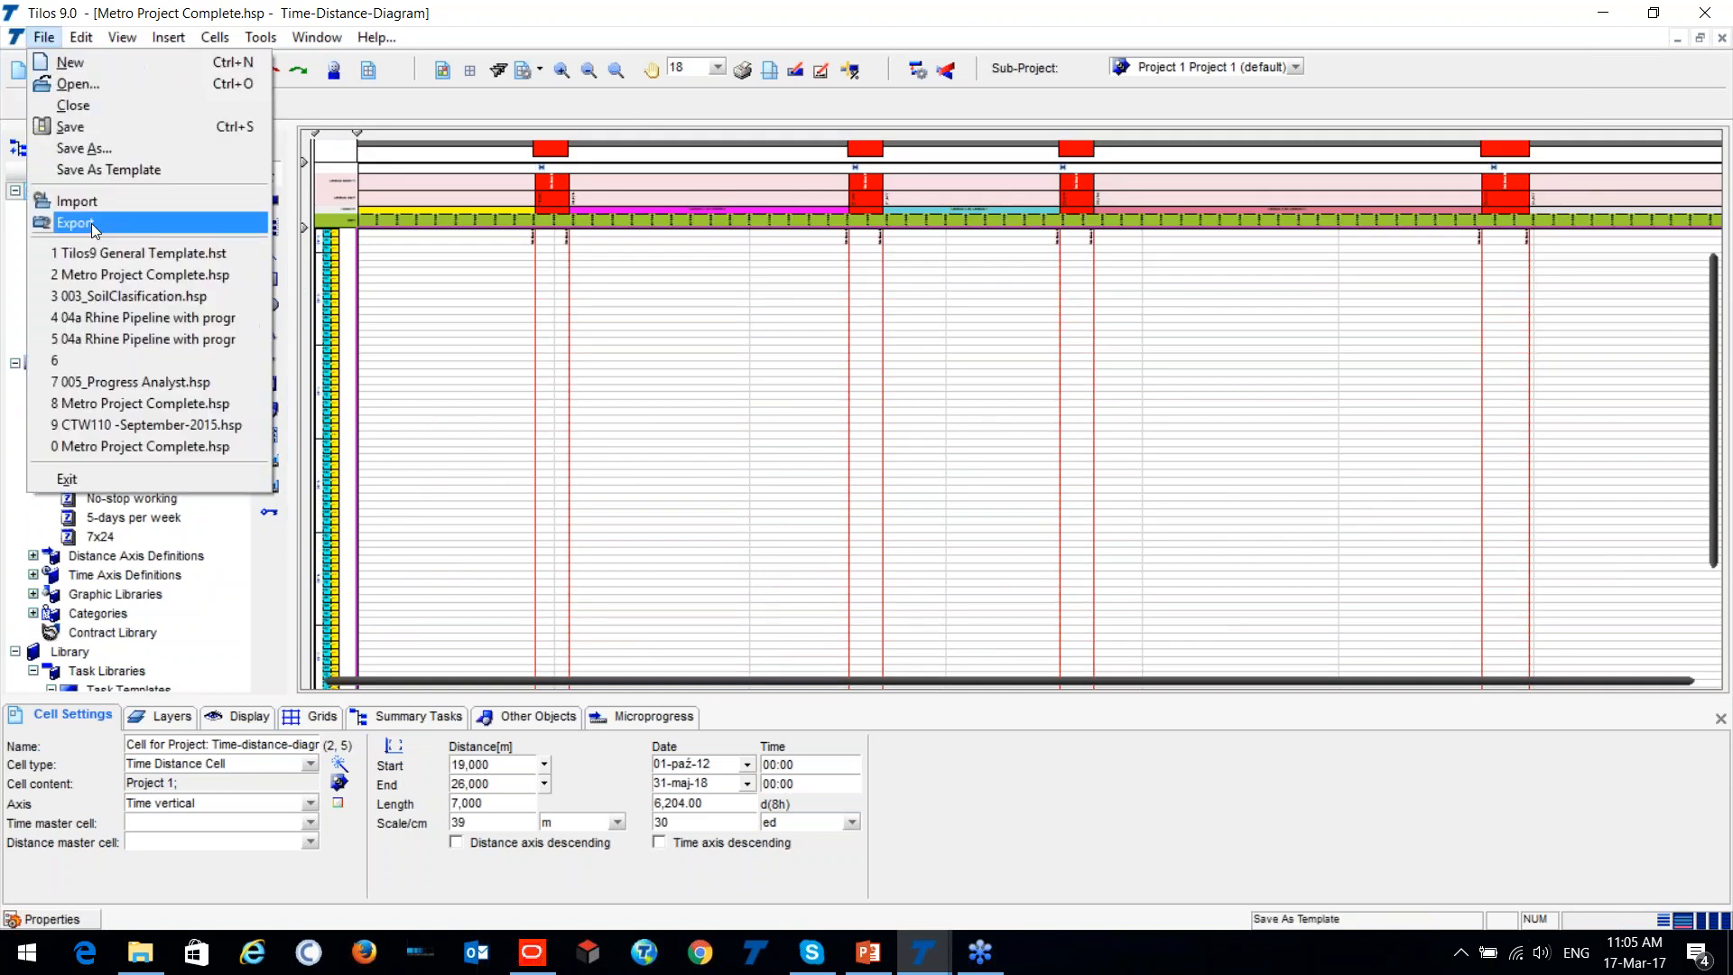
pyautogui.click(77, 200)
pyautogui.click(607, 466)
pyautogui.press('ctrl')
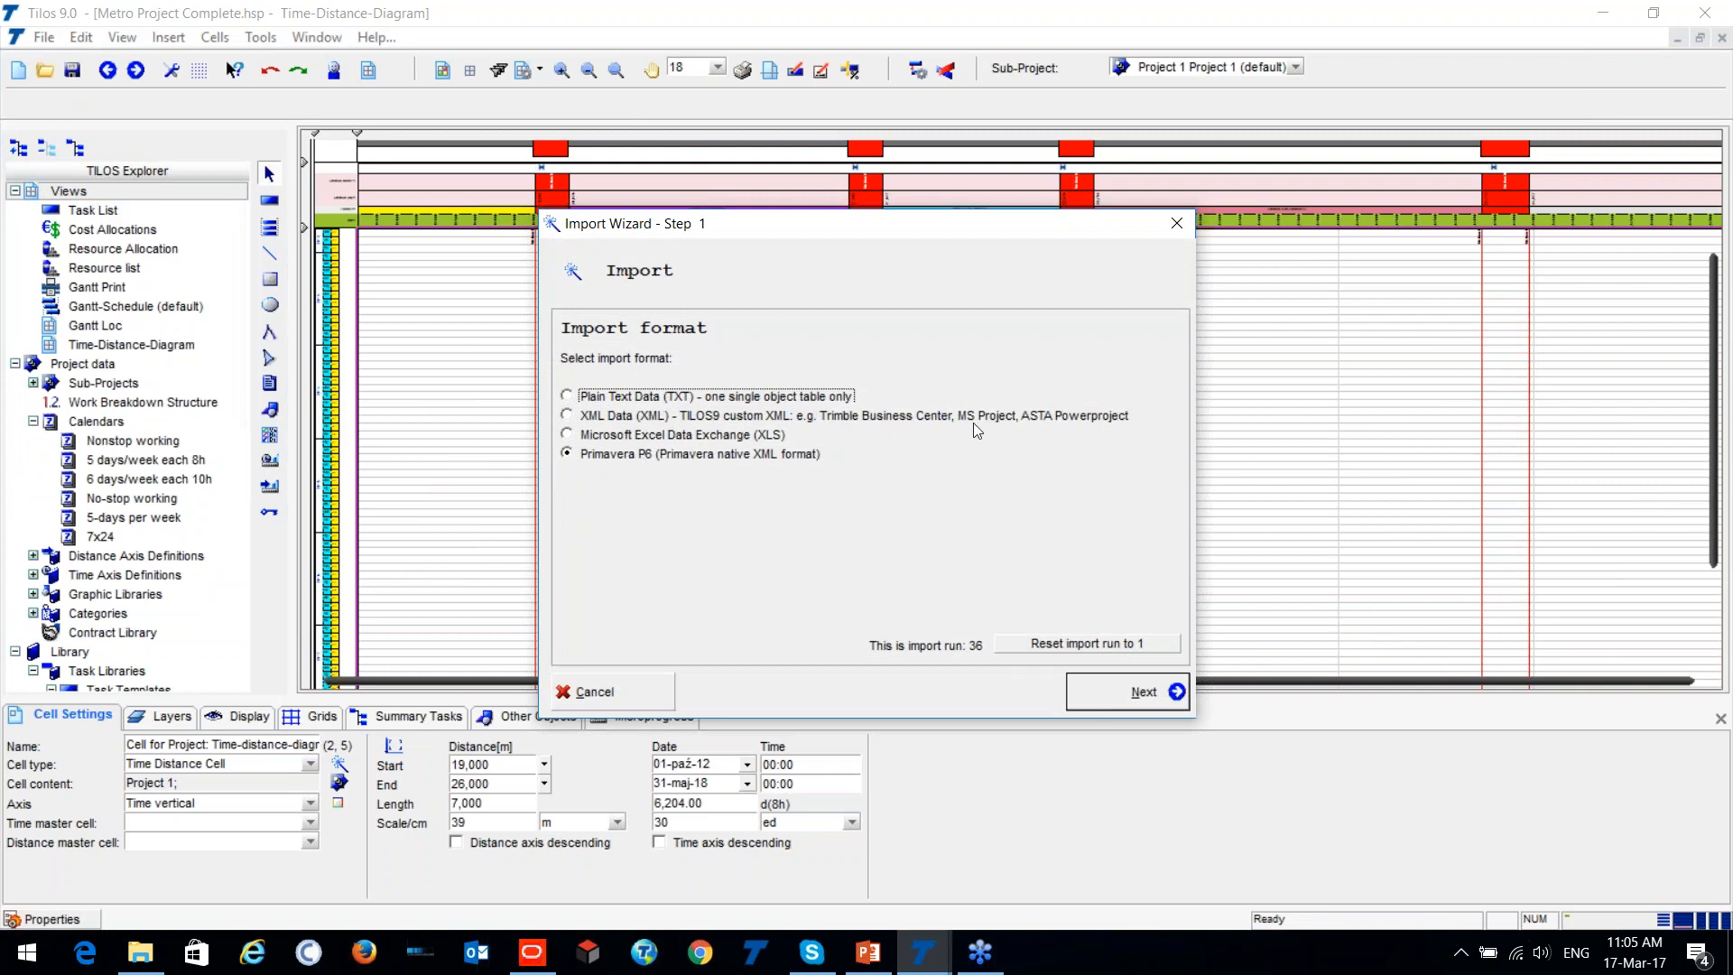
pyautogui.press('ctrl')
pyautogui.click(1098, 697)
# Select Qatar1.xml from the T9 Metro folder on the desktop as the import's data source.
pyautogui.click(1164, 410)
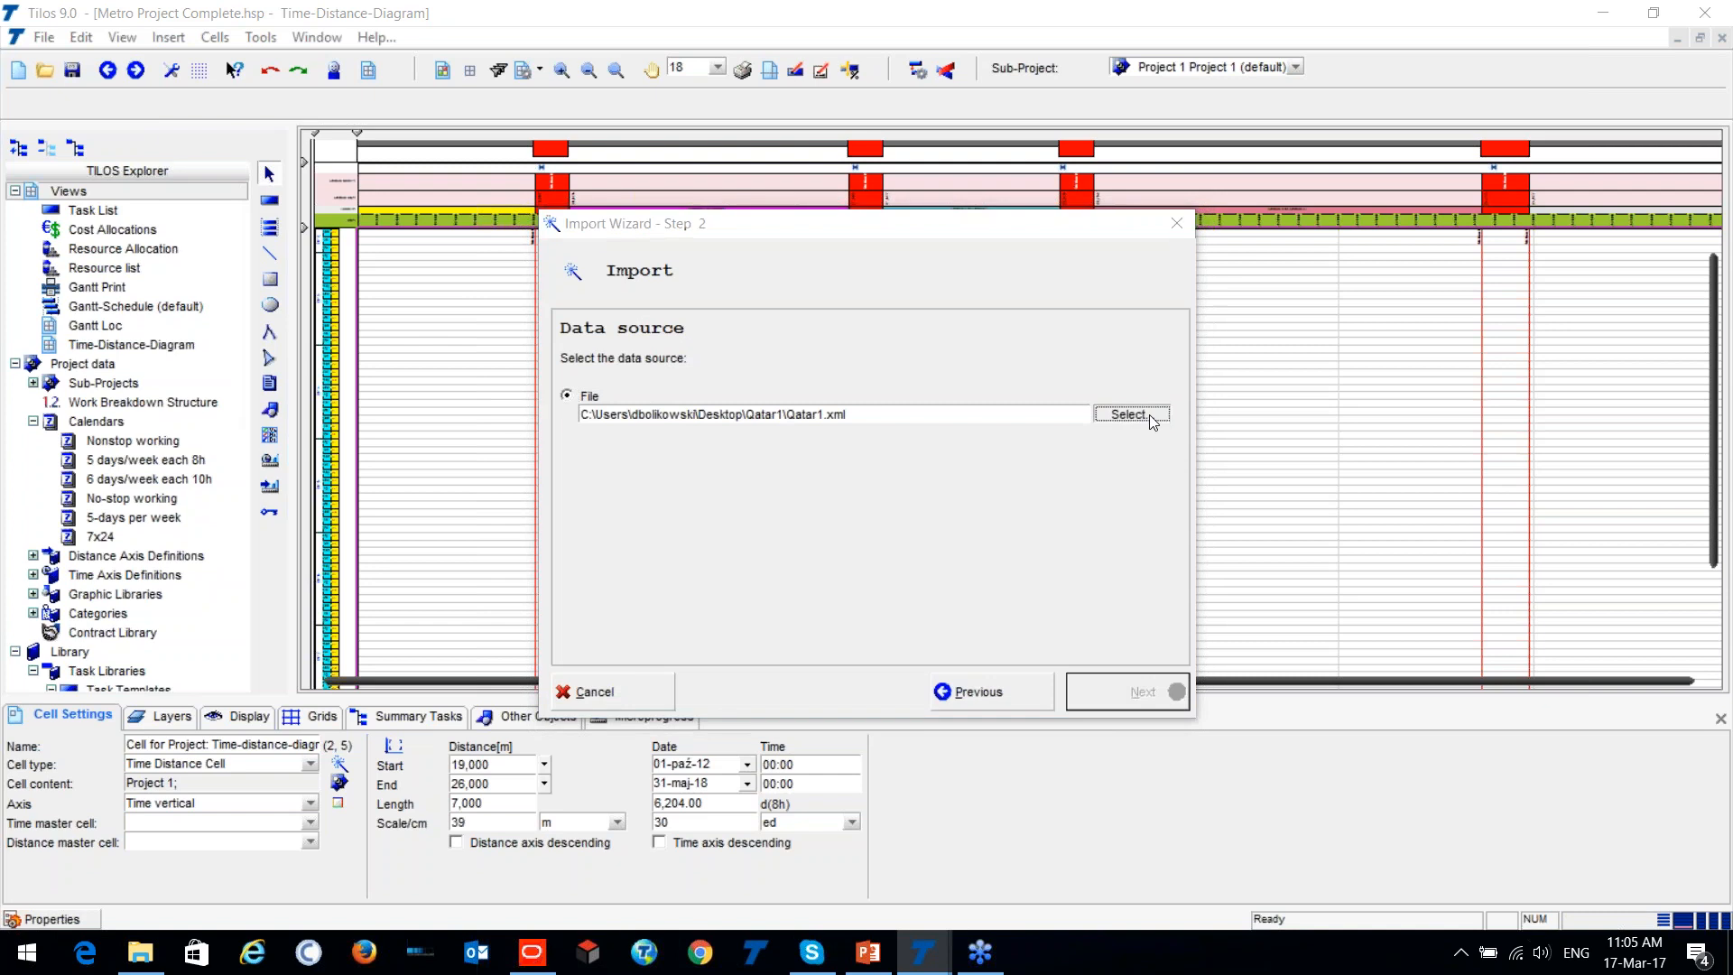
pyautogui.click(584, 336)
pyautogui.doubleClick(798, 366)
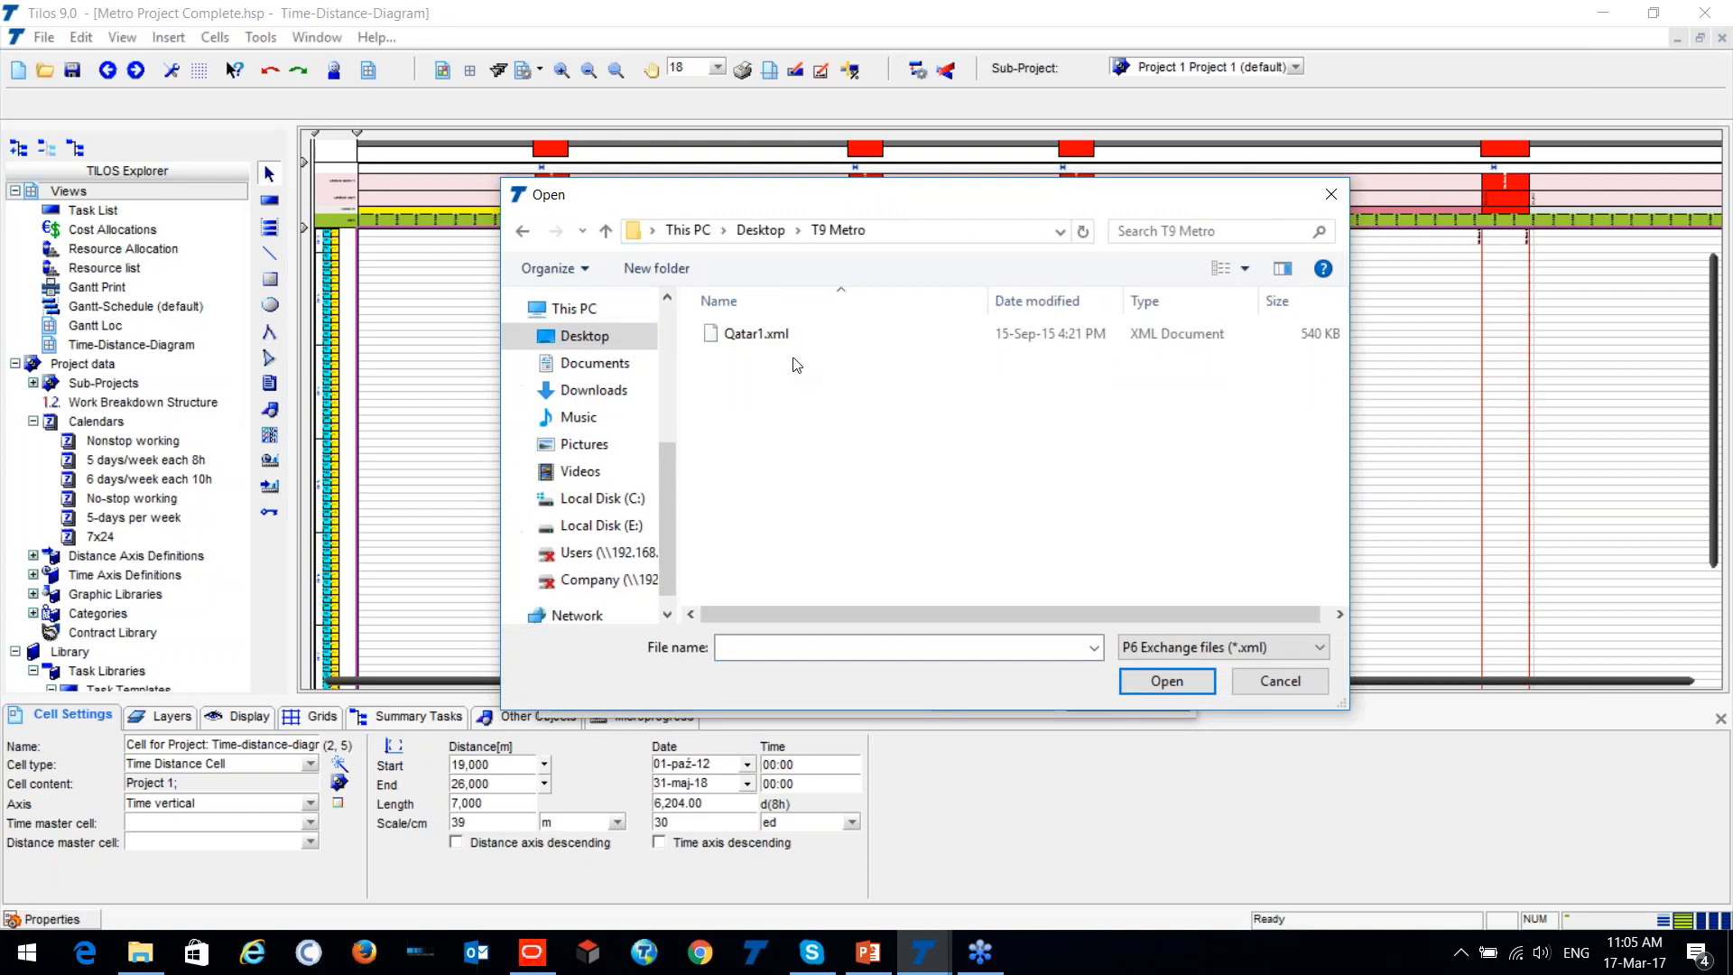
pyautogui.click(758, 335)
pyautogui.click(1142, 672)
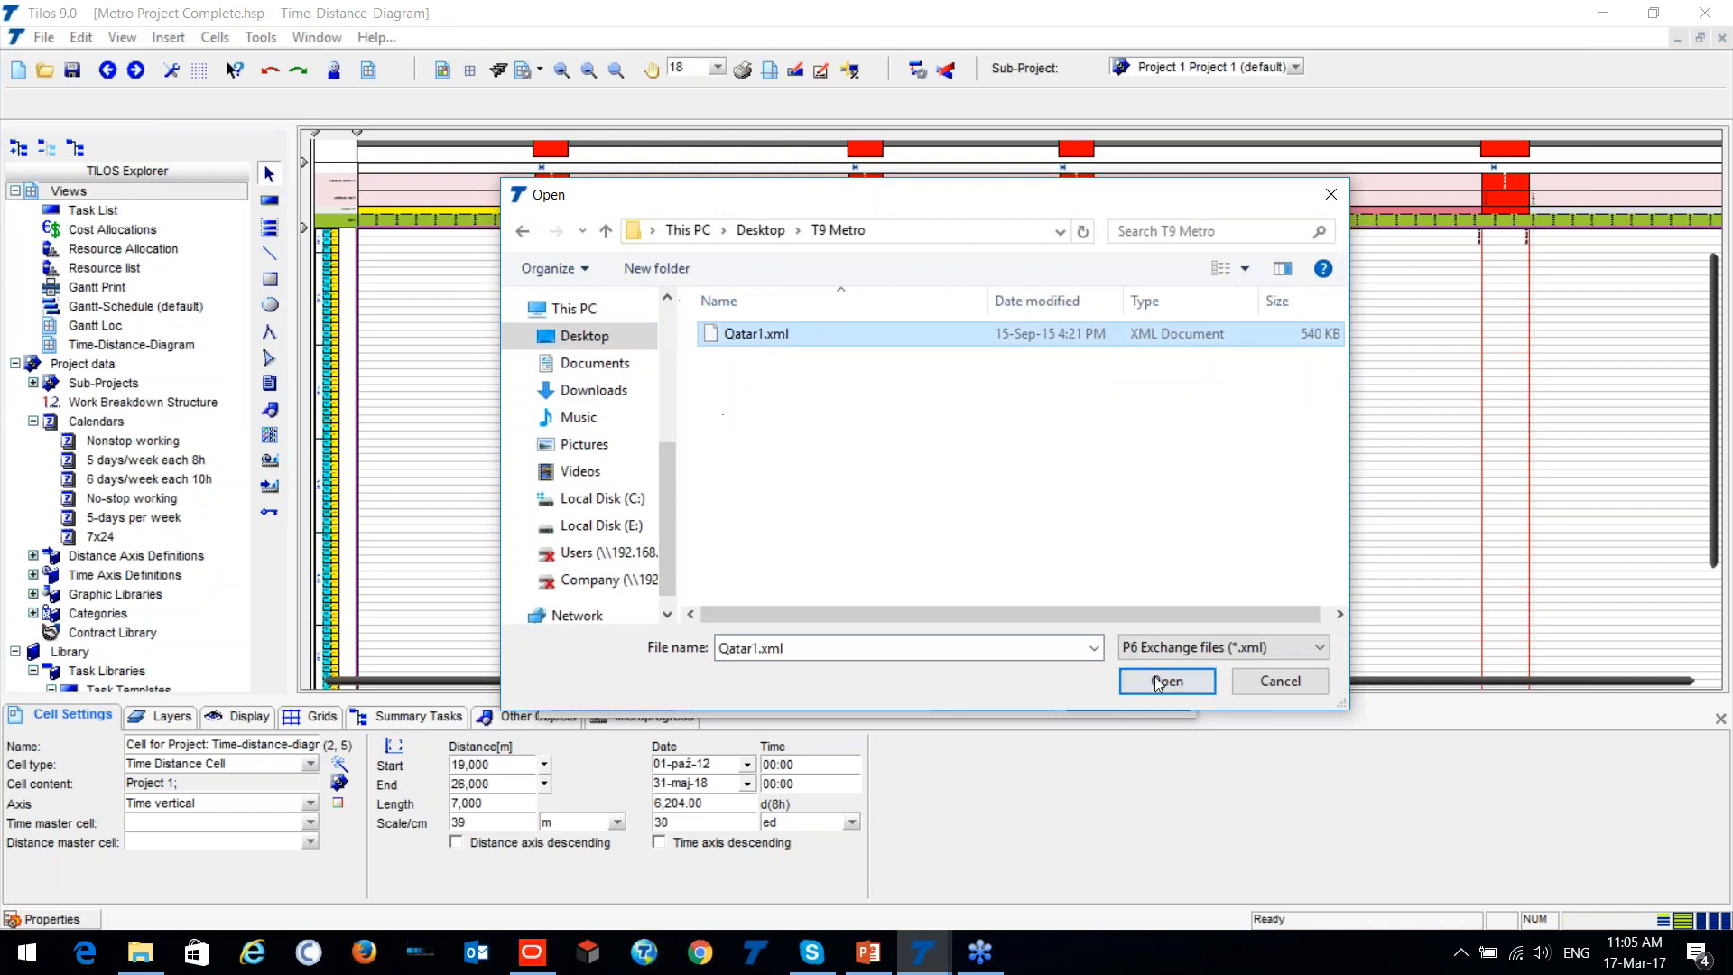
# Review the additional field mapping for Start Distance and End Distance, and run the Primavera P6 import with the existing options.
pyautogui.click(1119, 691)
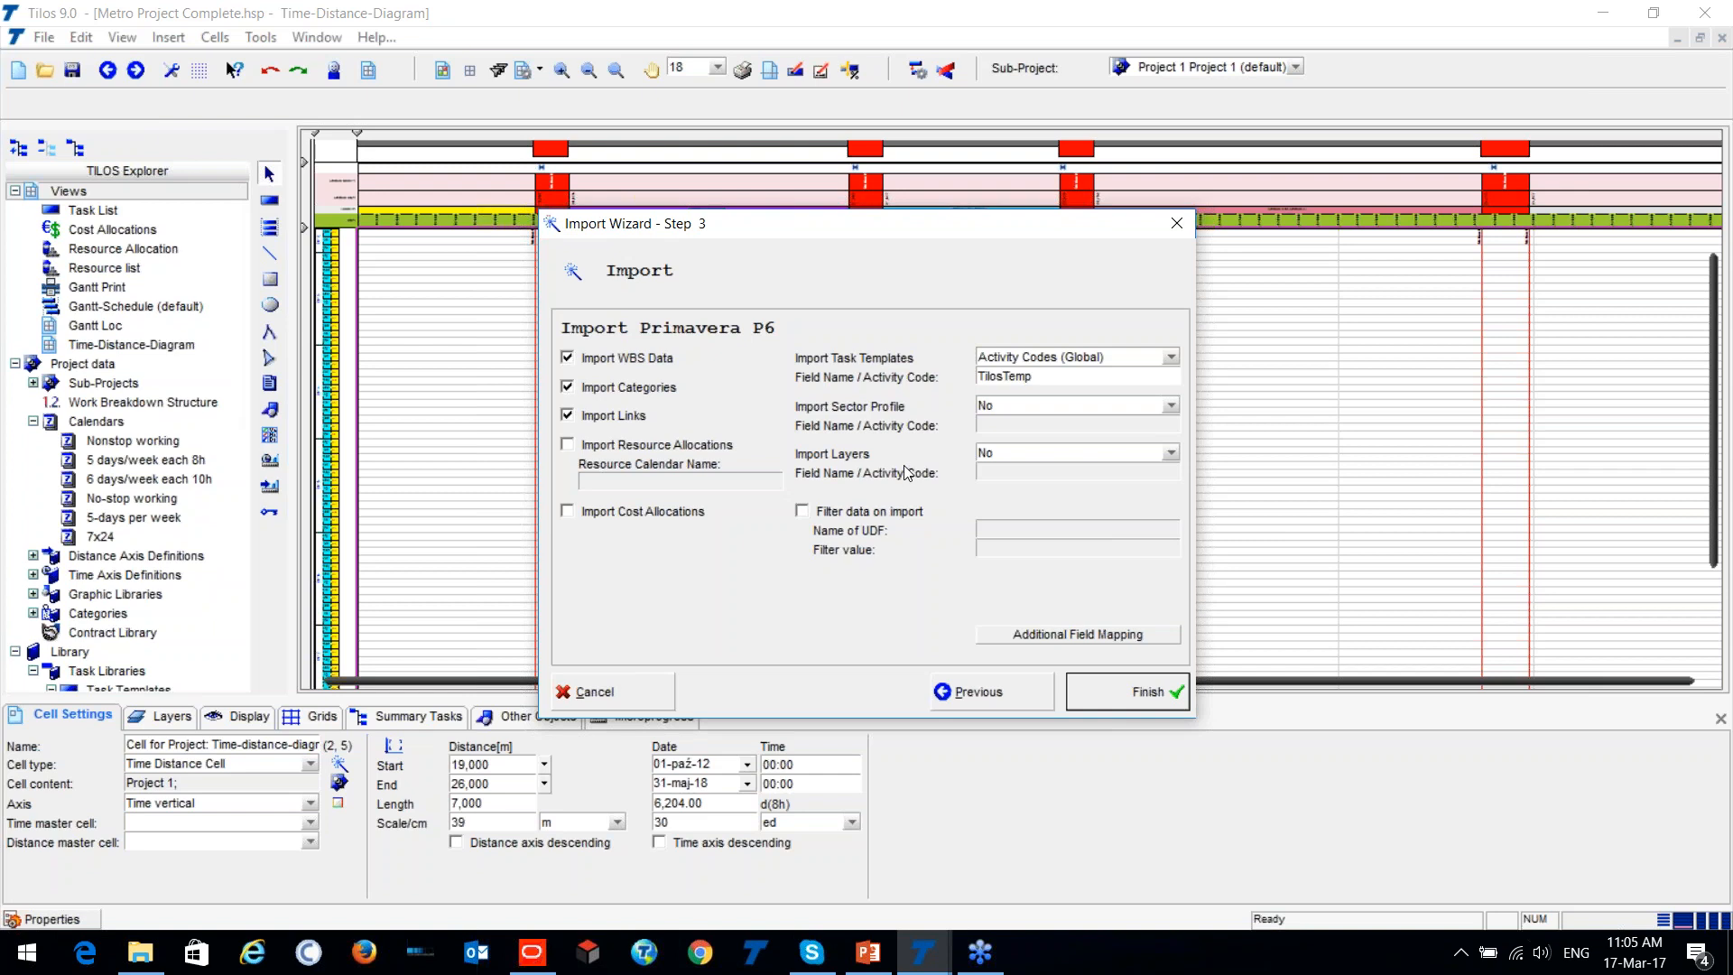
pyautogui.click(1066, 636)
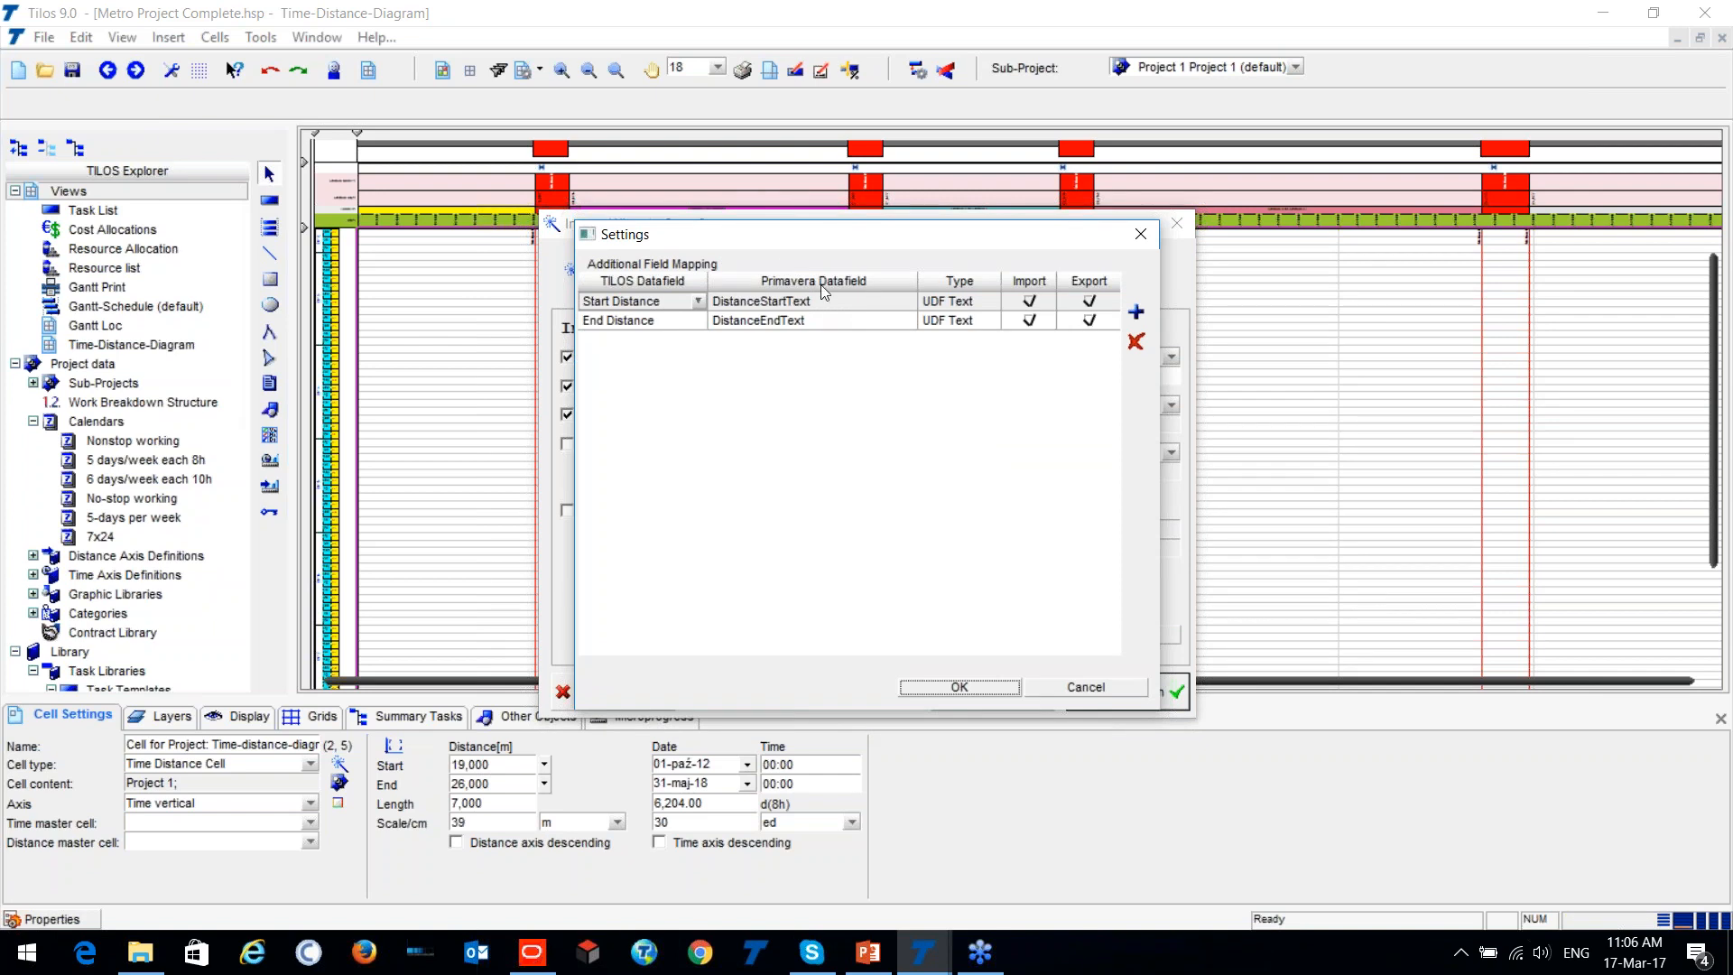
pyautogui.click(948, 691)
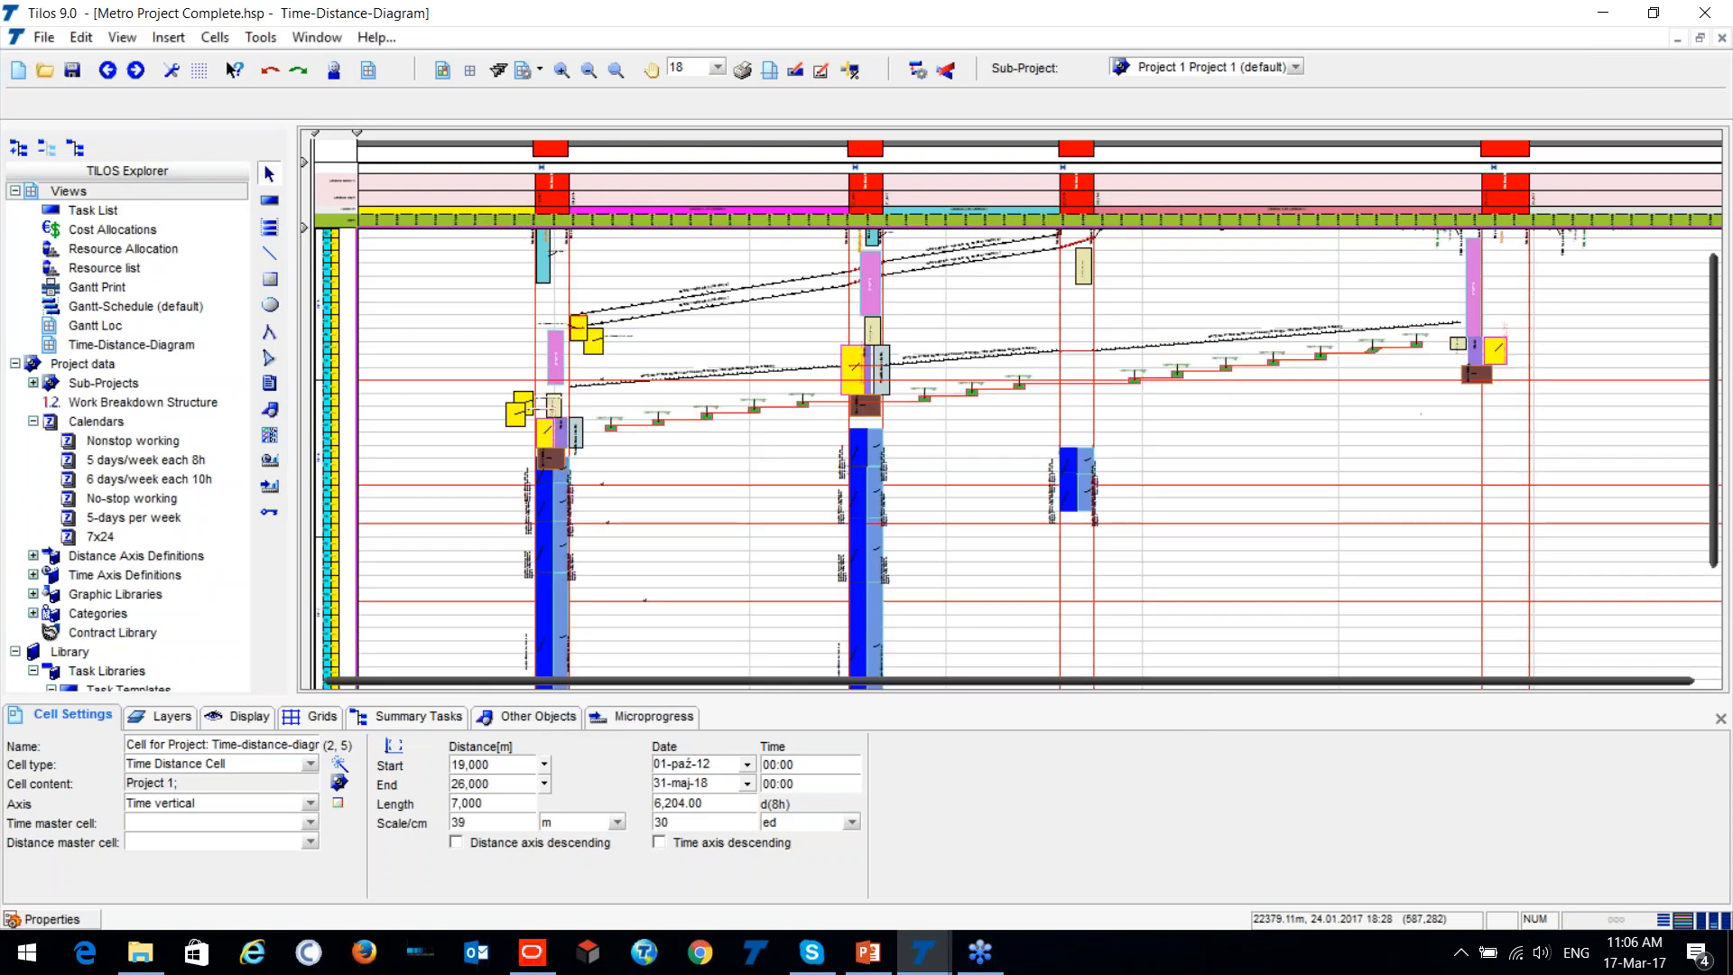
# Inspect the imported TBM Disassembling tasks and the adjoining Cultural Village to Al Wahda tunnel drives beside the Al Wahda station.
pyautogui.scroll(-3, 994, 476)
pyautogui.scroll(2, 550, 388)
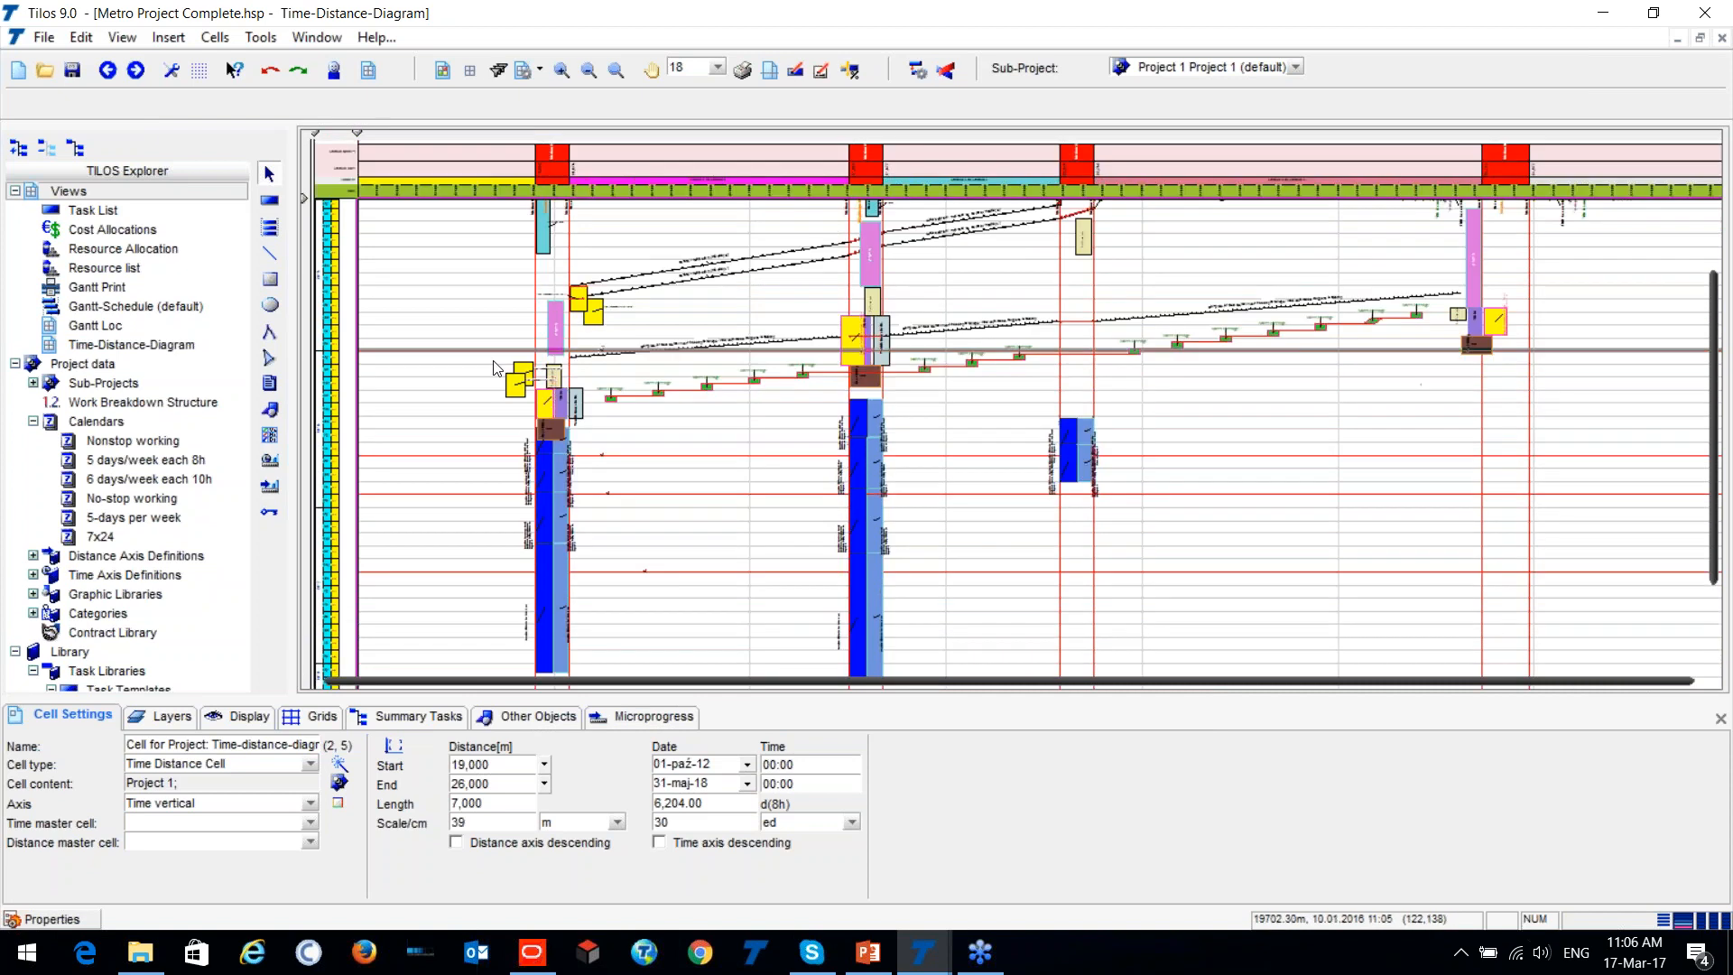
pyautogui.scroll(2, 497, 368)
pyautogui.scroll(1, 870, 380)
pyautogui.scroll(6, 957, 376)
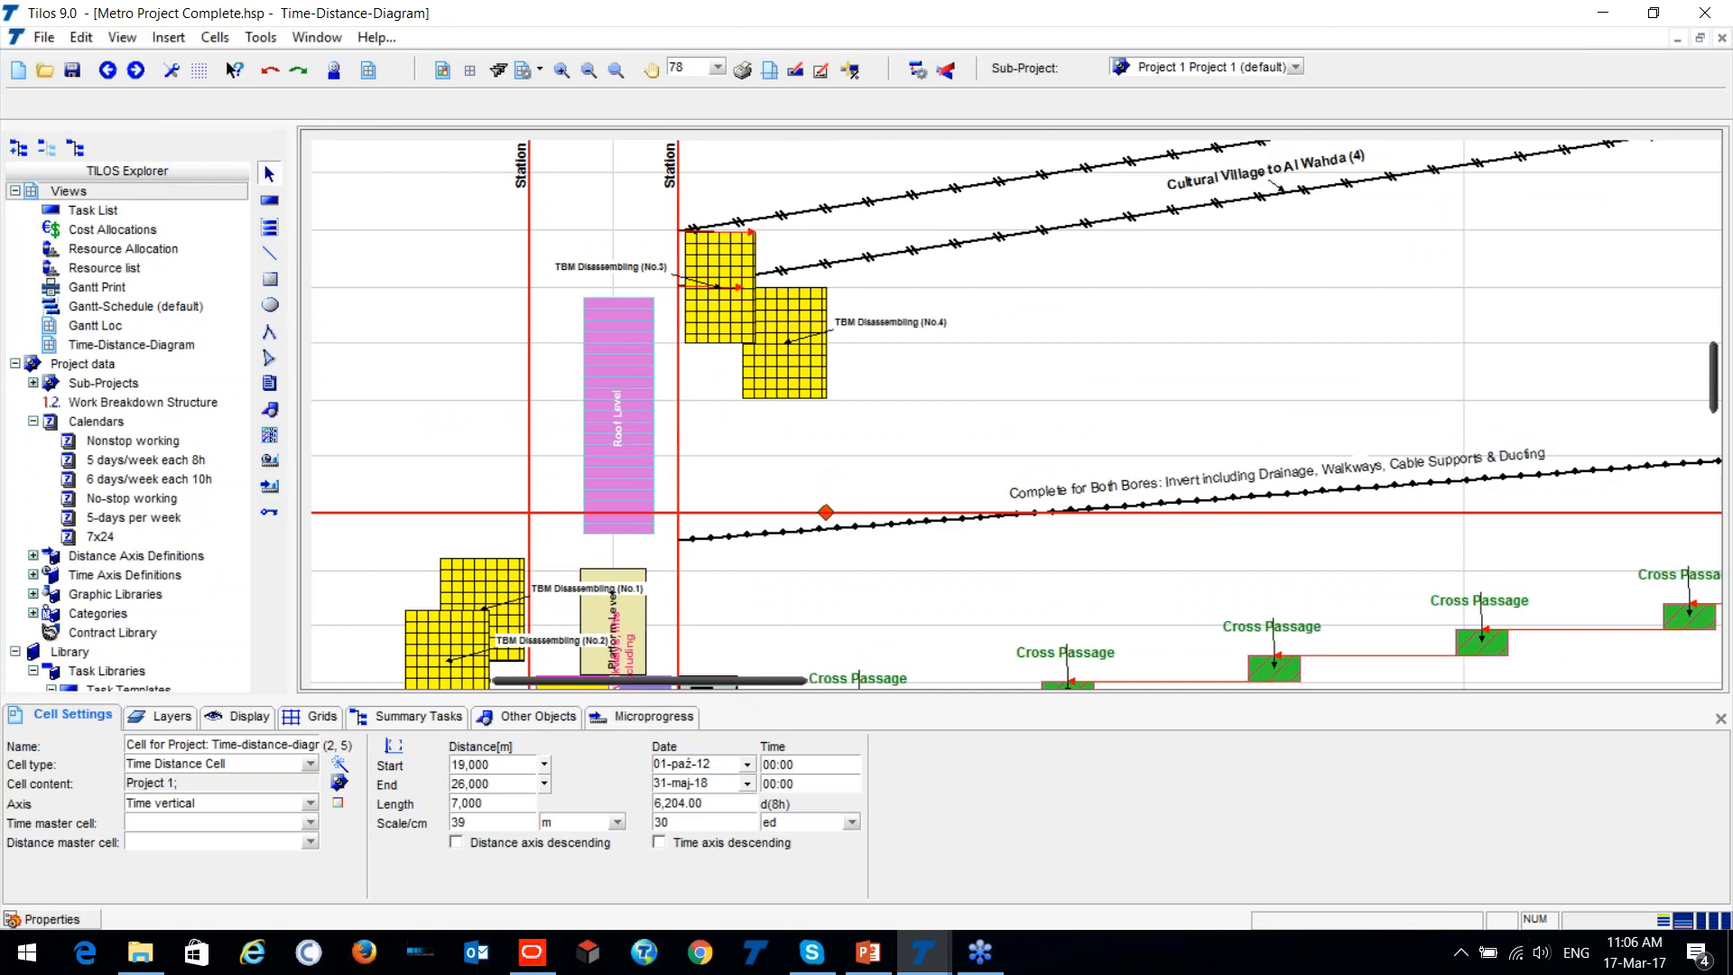
pyautogui.moveTo(746, 683); pyautogui.dragTo(728, 683)
pyautogui.scroll(2, 978, 398)
pyautogui.scroll(2, 979, 403)
pyautogui.scroll(1, 979, 404)
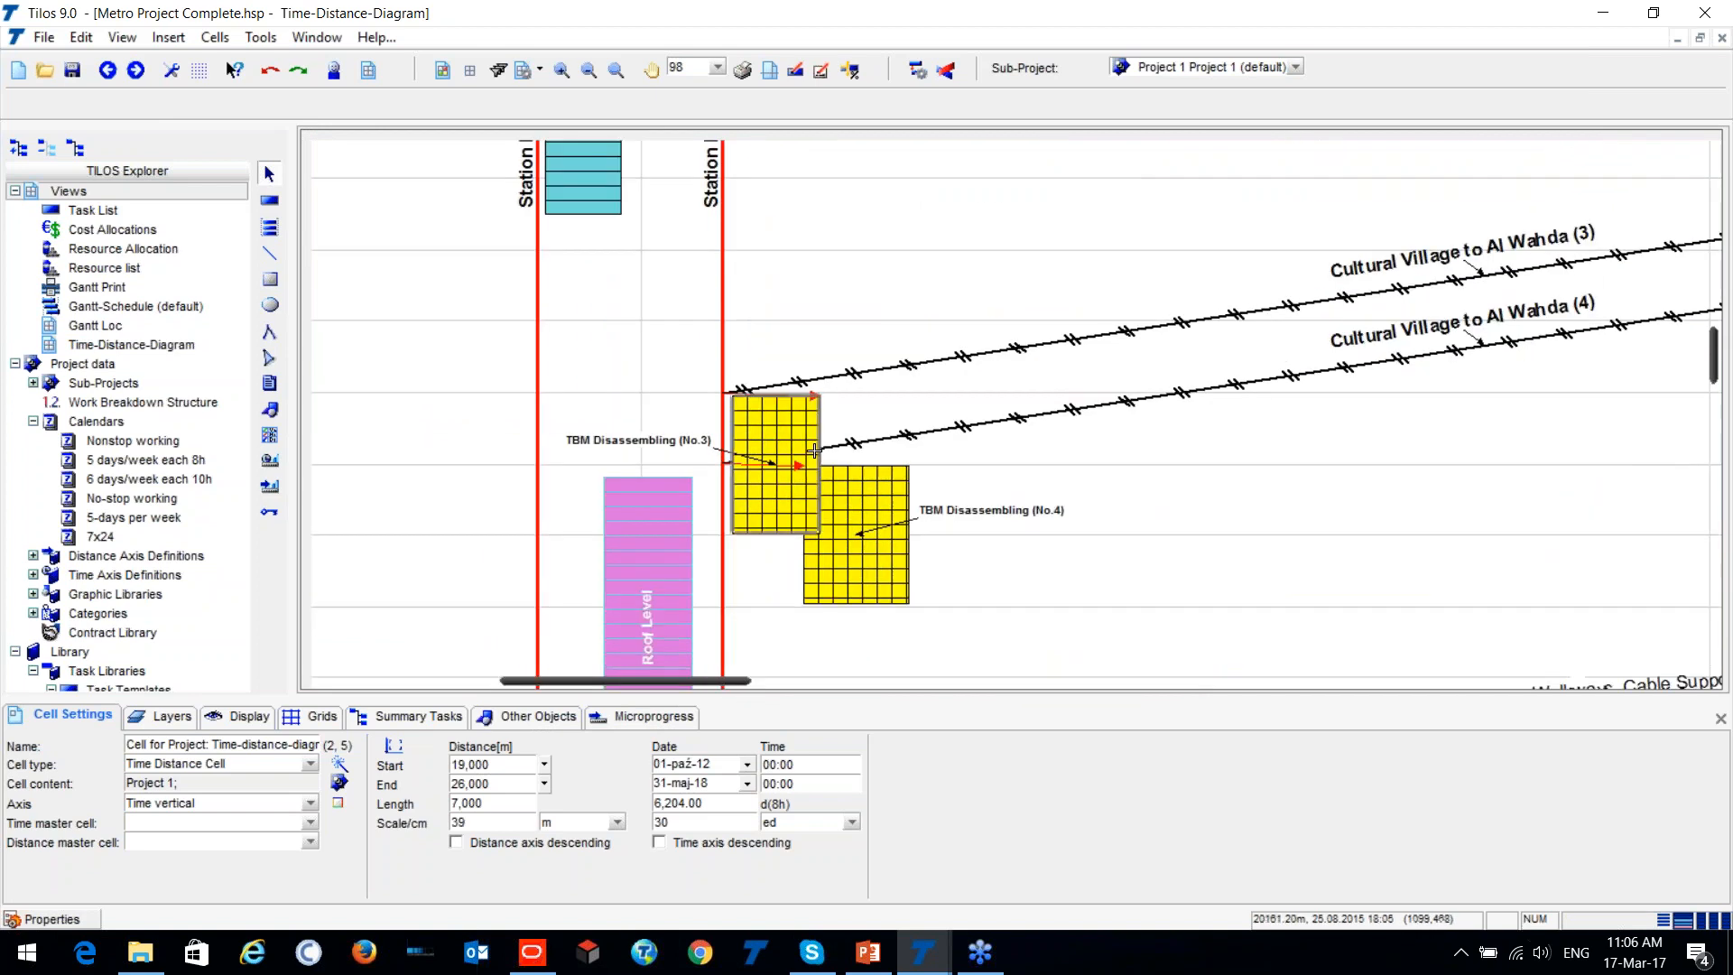
pyautogui.scroll(-1, 994, 271)
pyautogui.scroll(3, 975, 361)
pyautogui.scroll(-3, 961, 412)
pyautogui.scroll(-5, 962, 413)
# Select the Al Wahda Roof Level task and examine the station's work sequence down through platform, backfilling and building finishes.
pyautogui.click(802, 465)
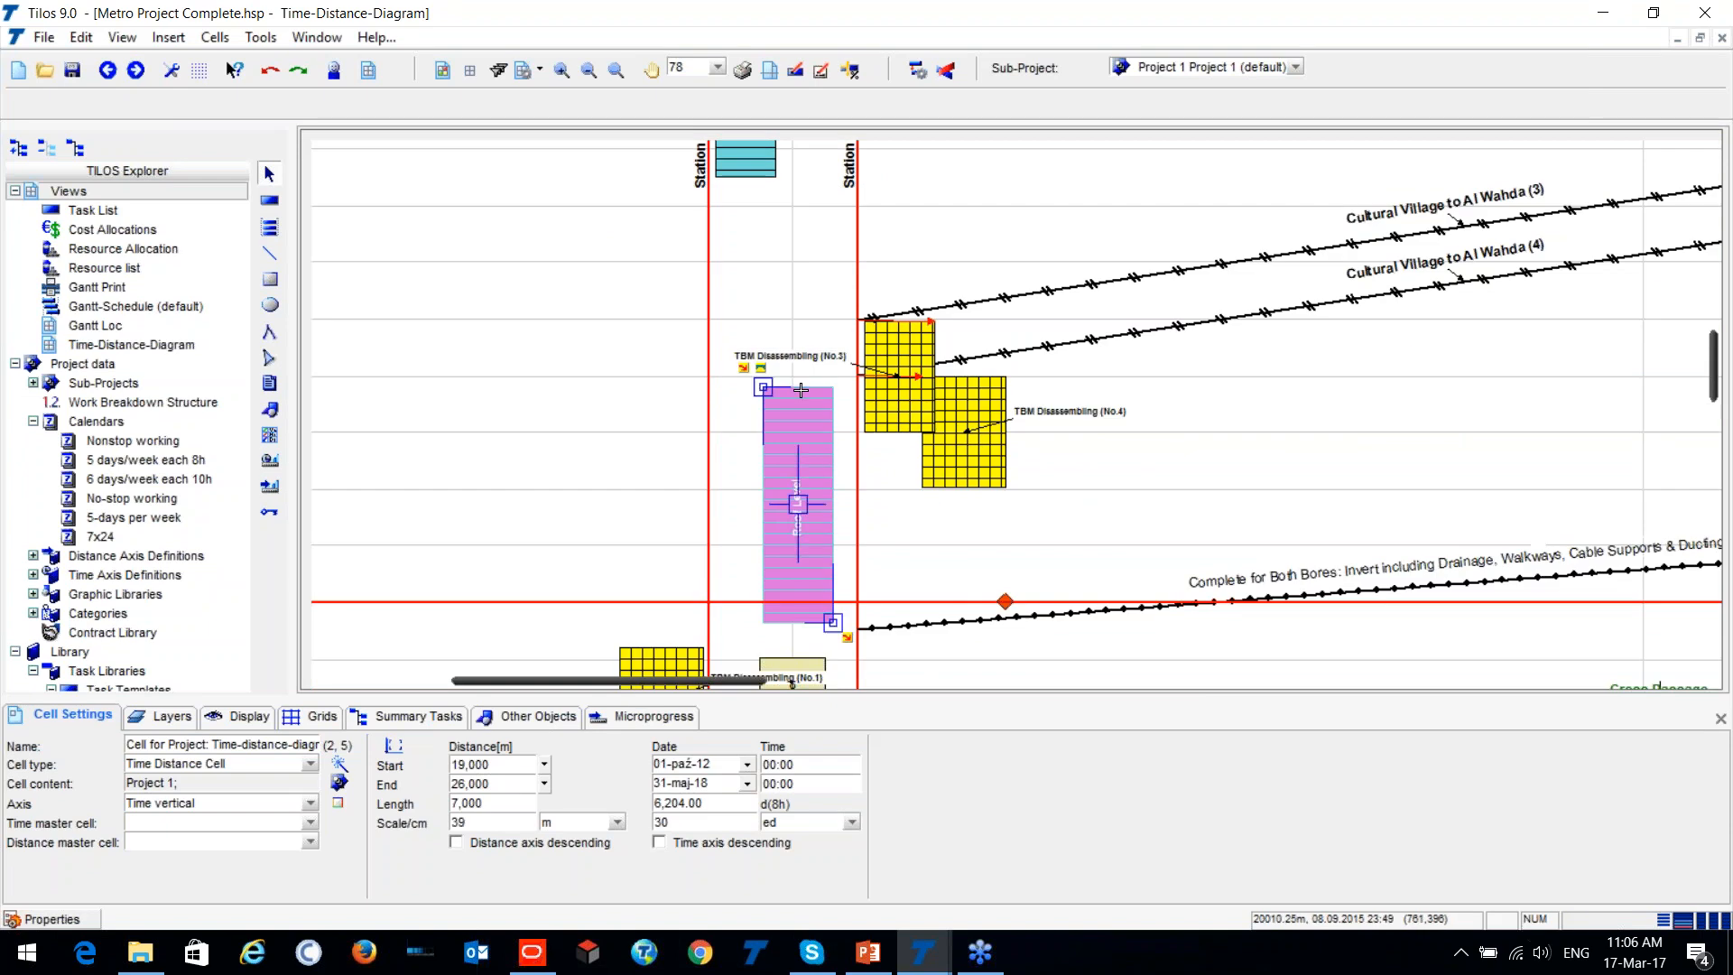
pyautogui.scroll(-4, 984, 461)
pyautogui.scroll(-6, 984, 461)
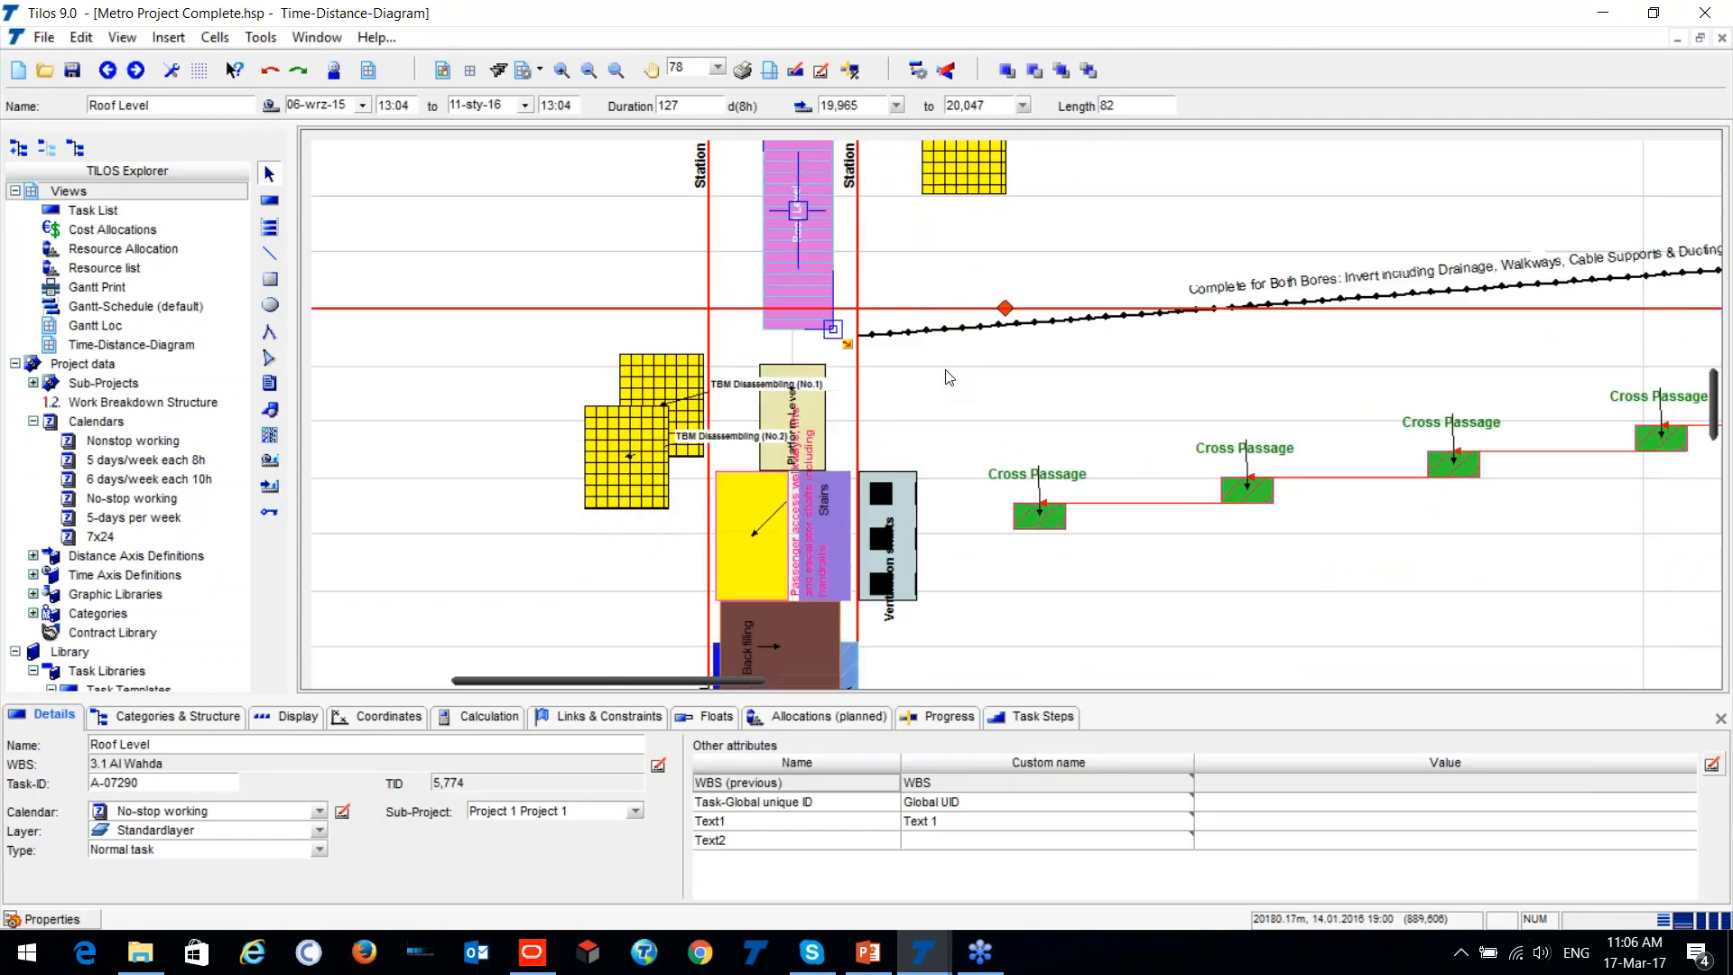
pyautogui.scroll(1, 726, 361)
pyautogui.scroll(1, 726, 361)
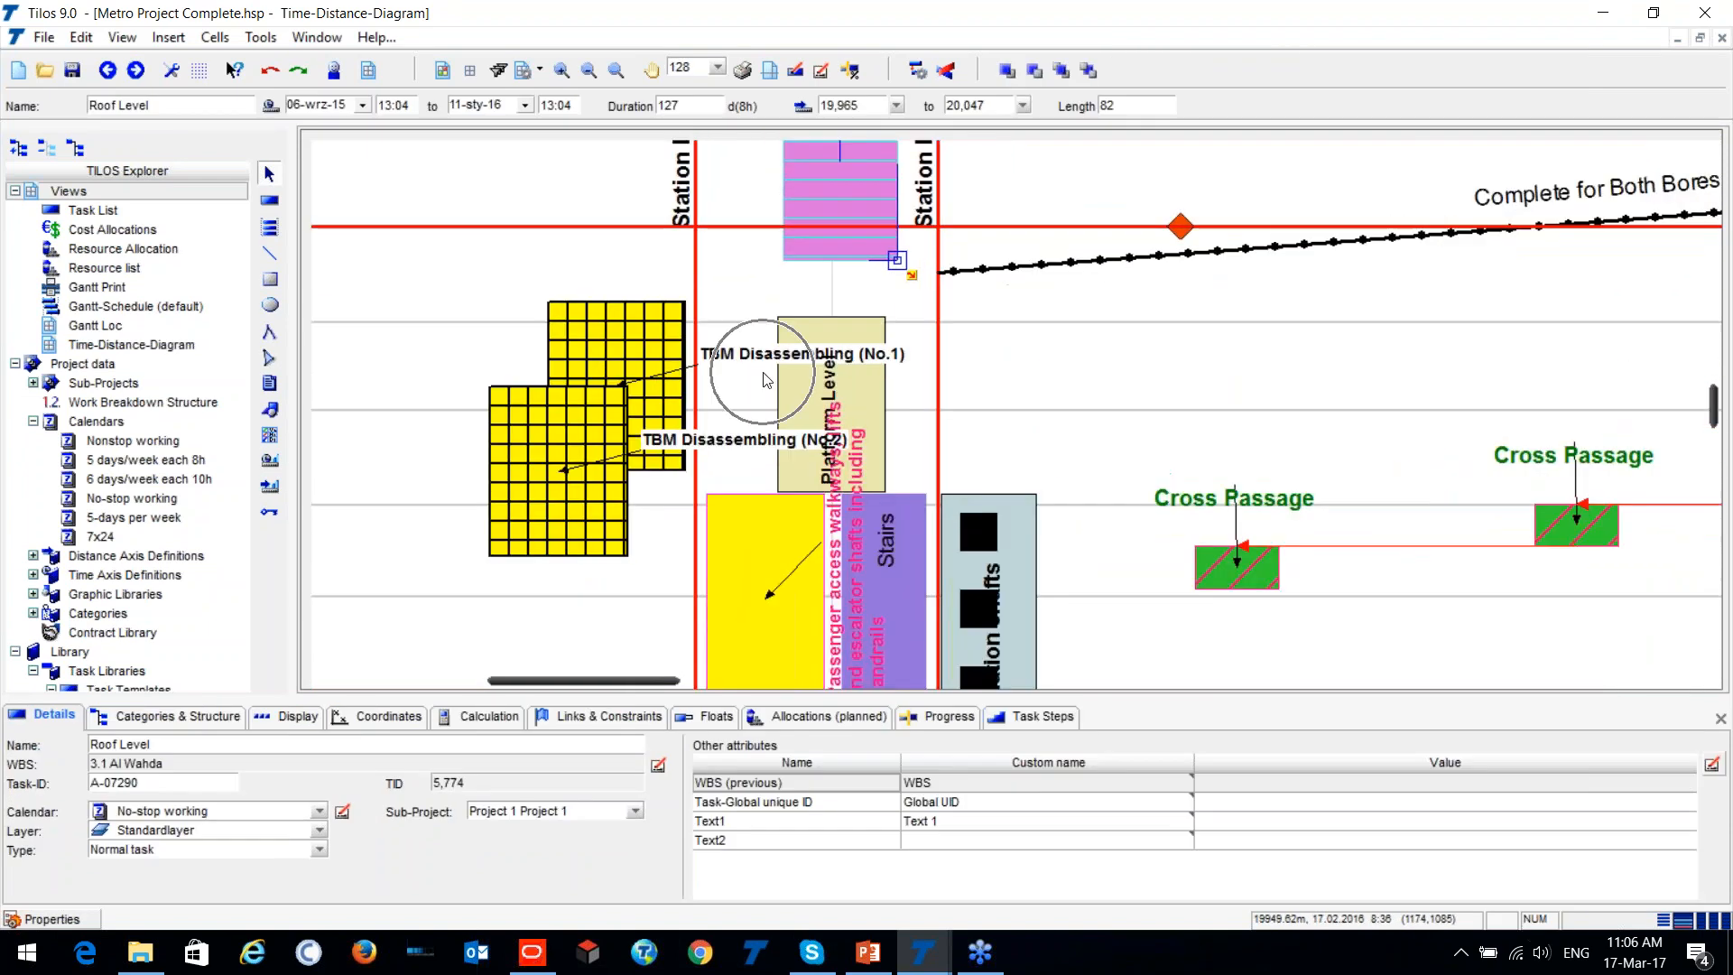
pyautogui.scroll(-3, 984, 388)
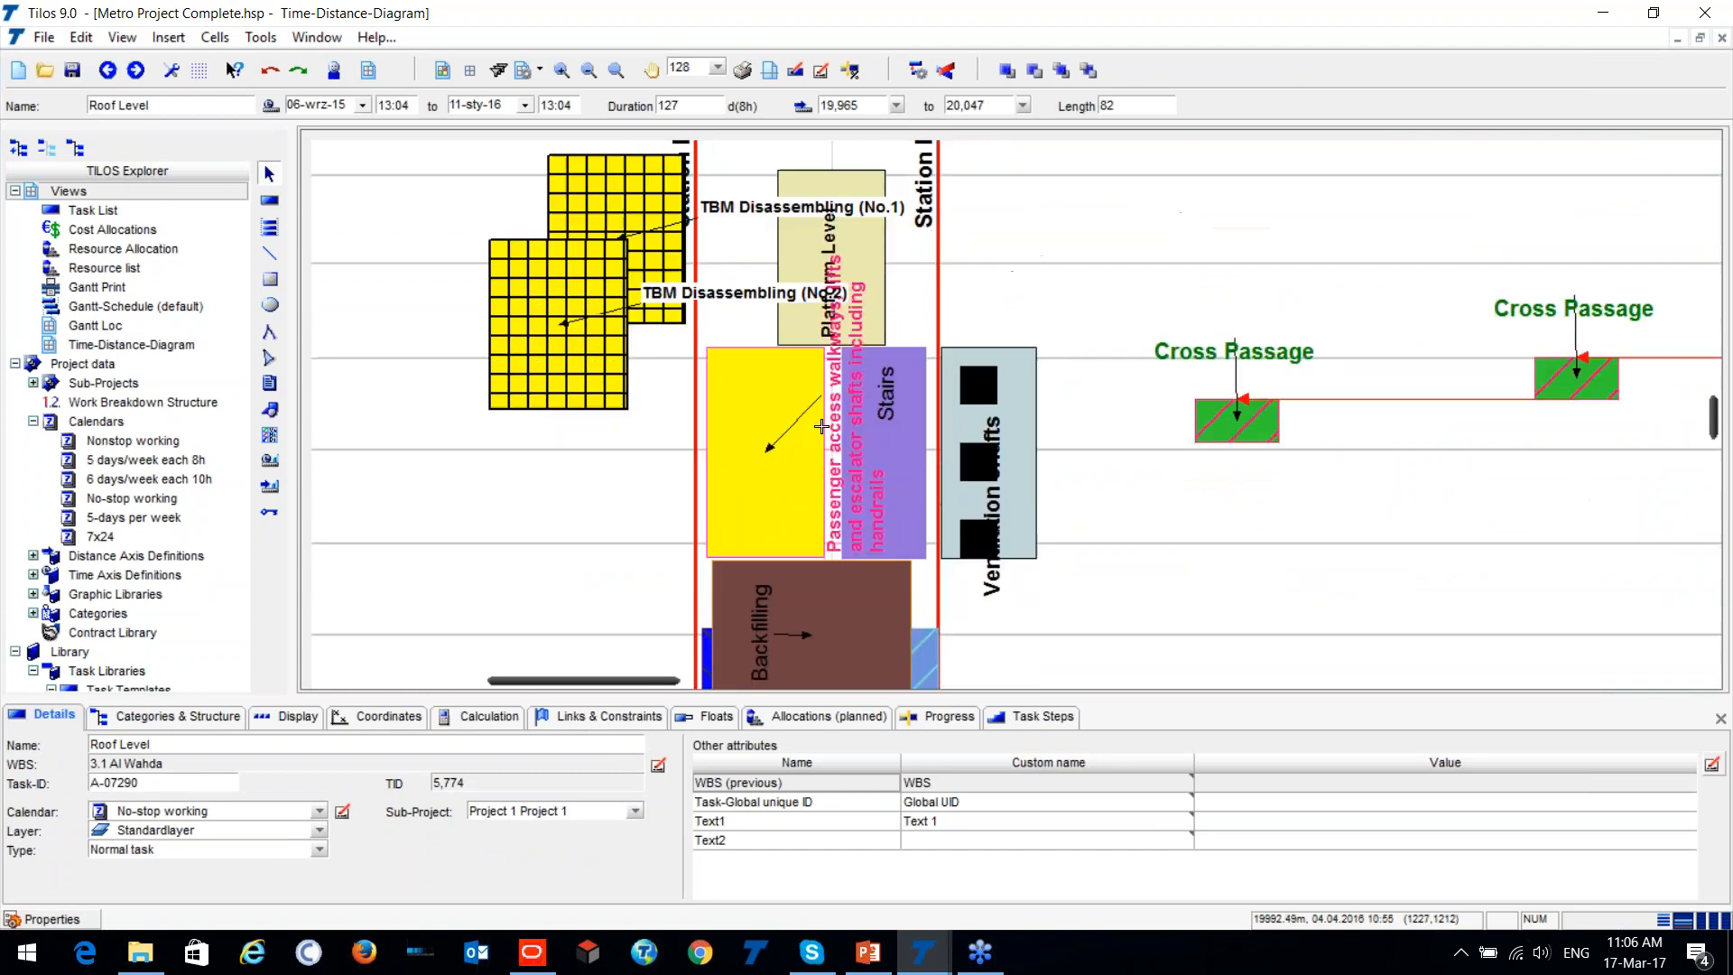
pyautogui.scroll(-1, 986, 391)
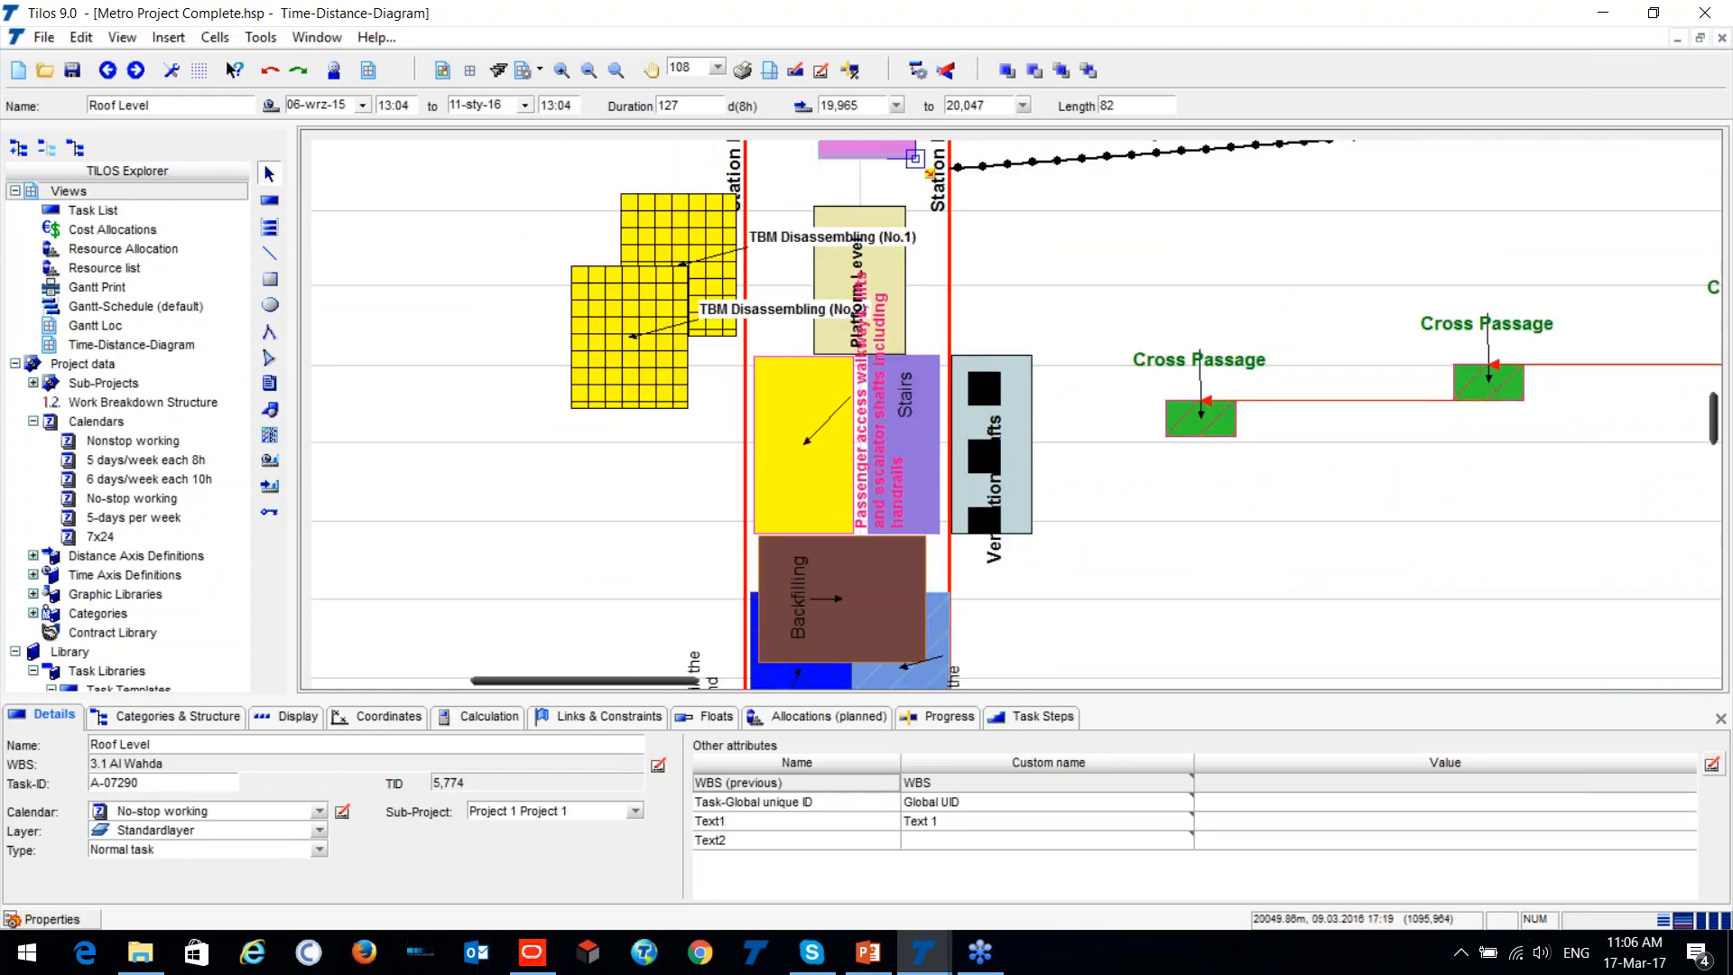
pyautogui.scroll(-8, 986, 391)
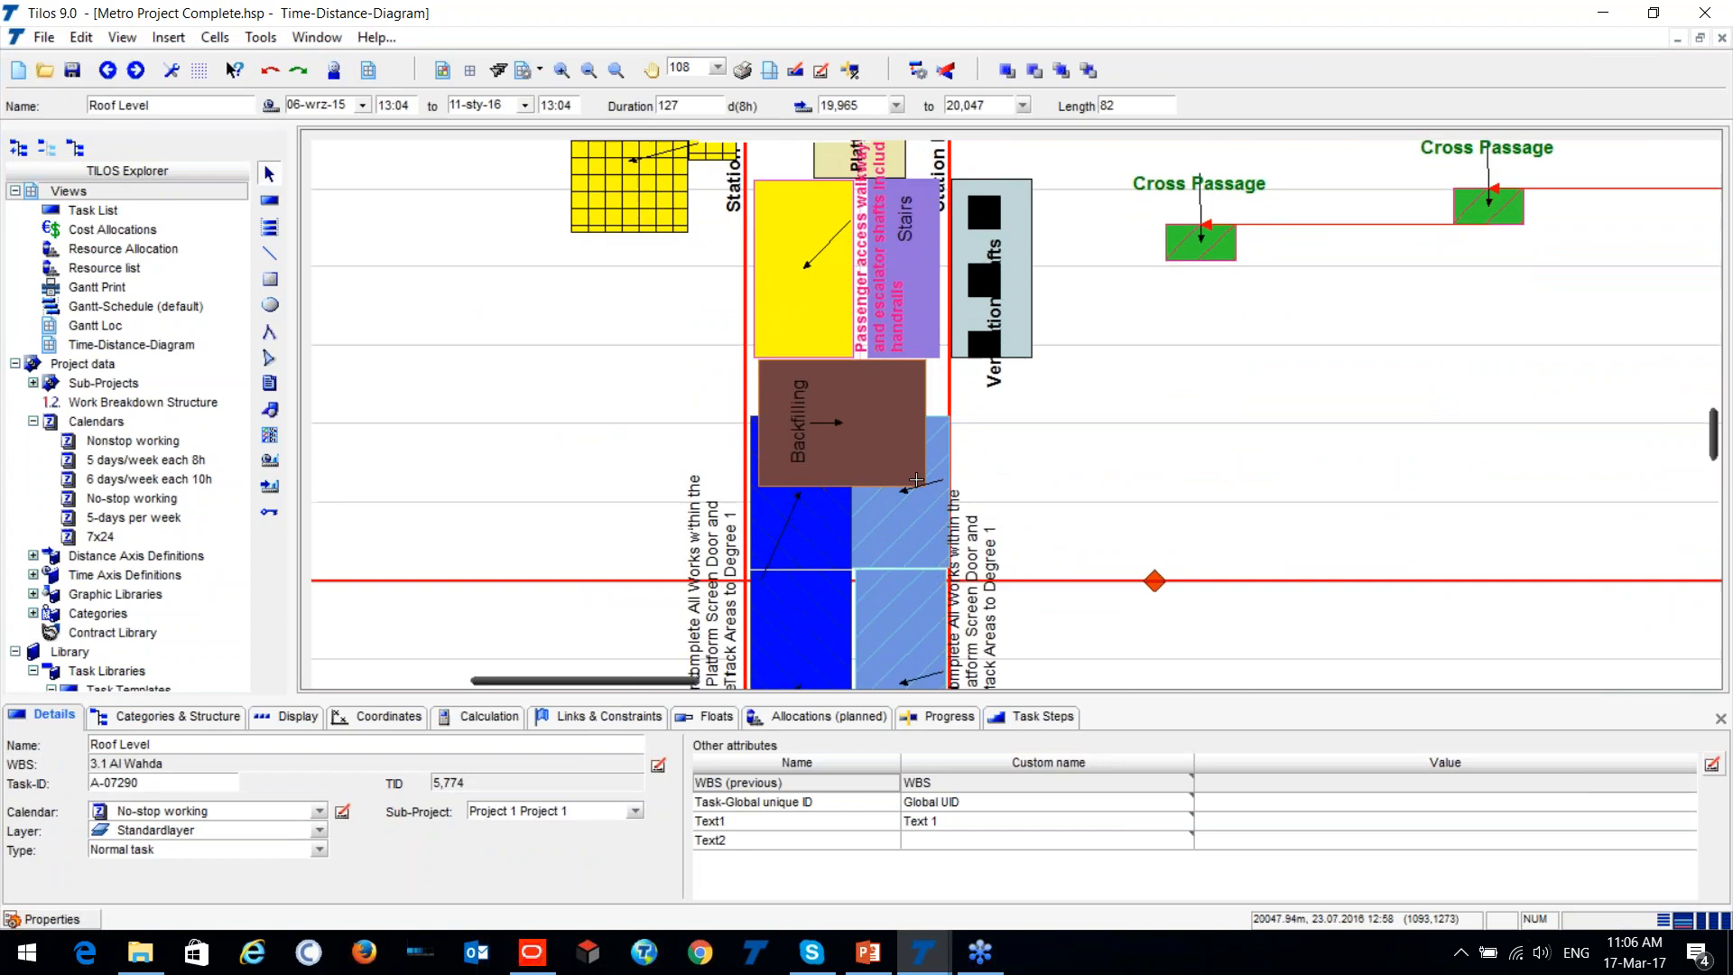
pyautogui.scroll(-5, 1009, 576)
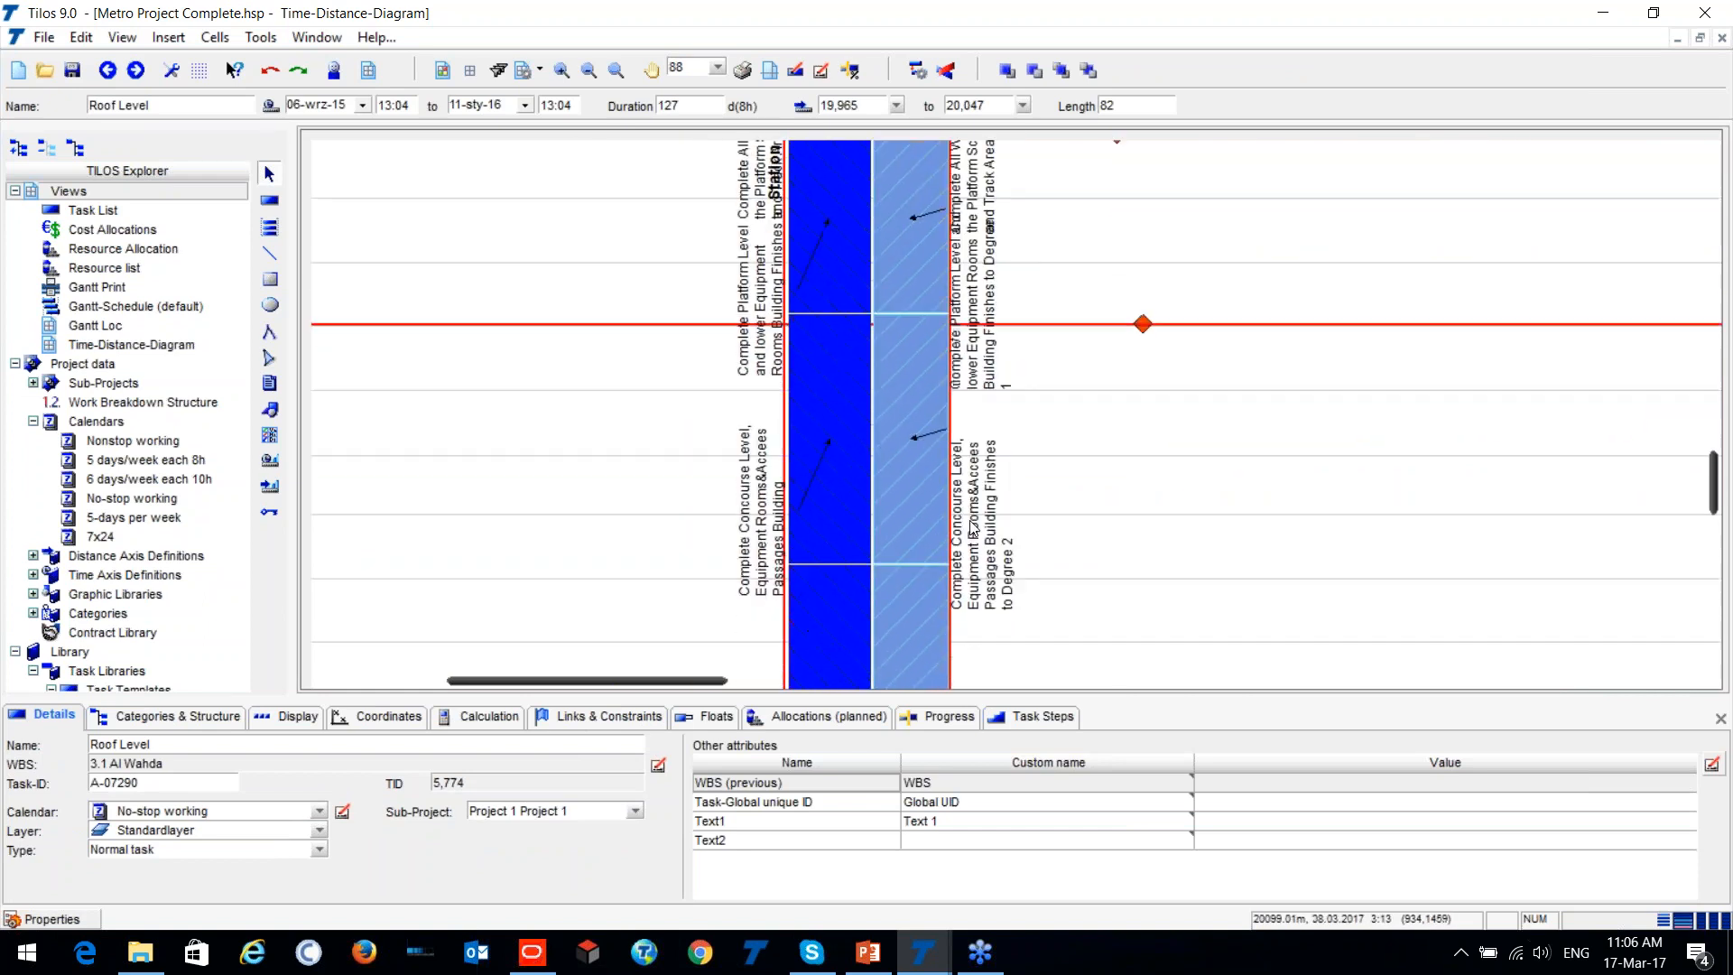
pyautogui.scroll(-1, 1009, 576)
pyautogui.hscroll(6, 836, 489)
pyautogui.scroll(-5, 837, 489)
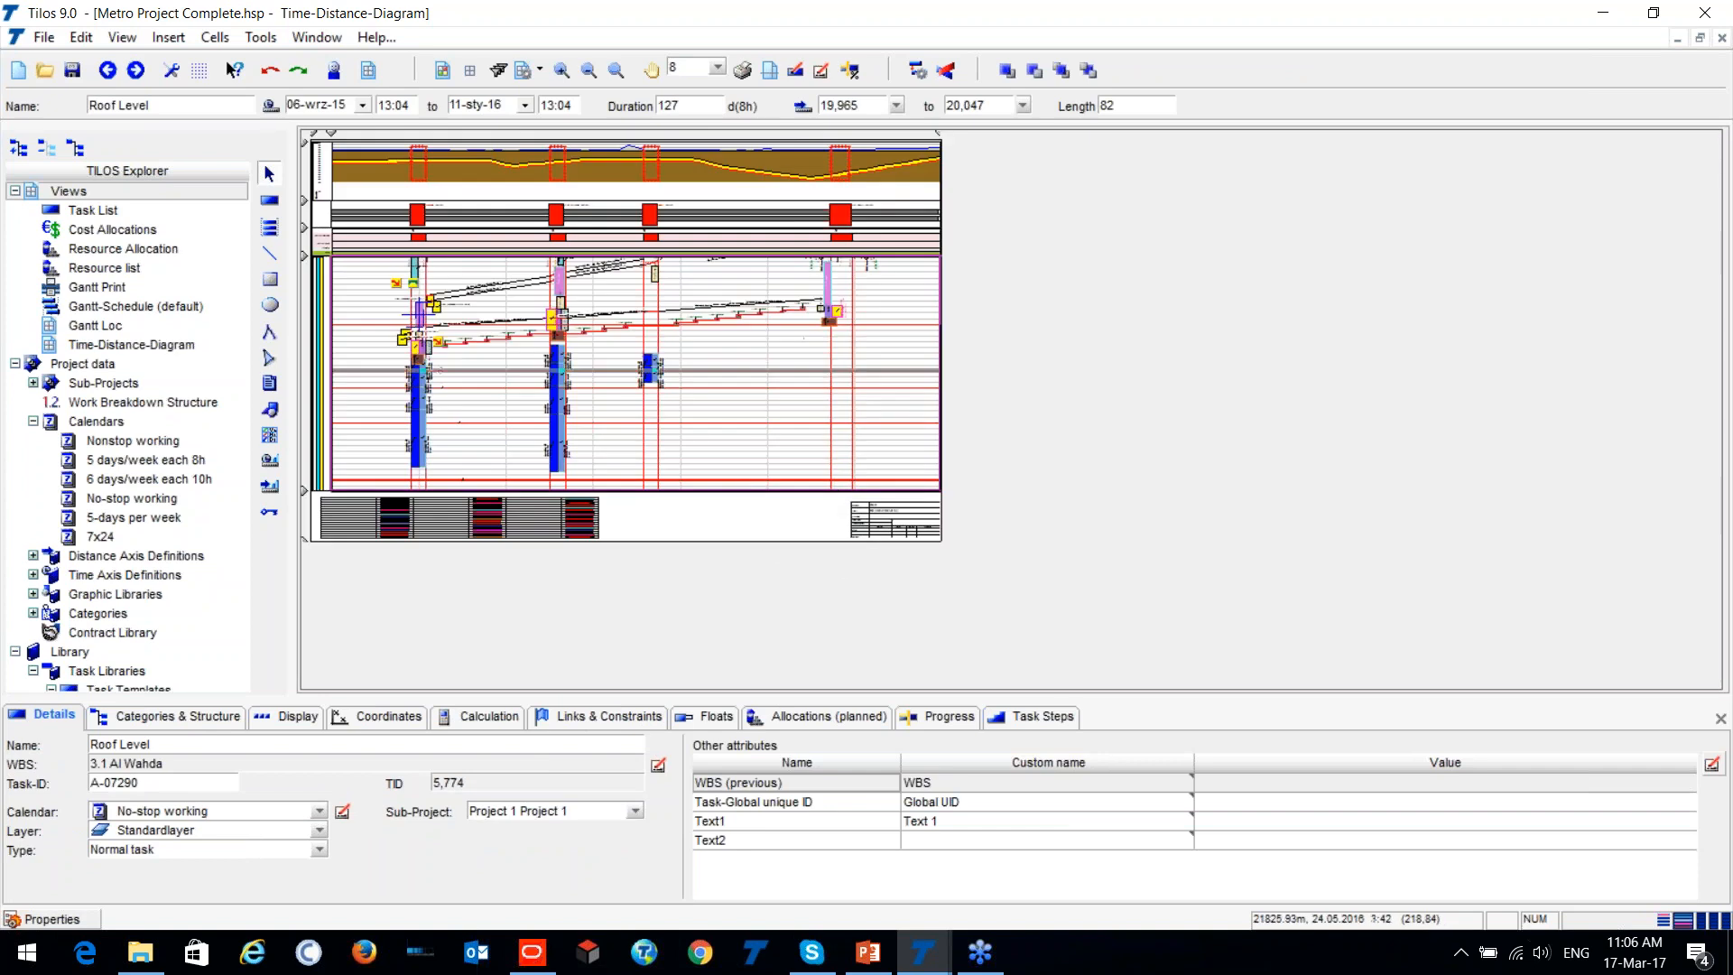
# Inspect the tunnel drive tasks Cultural Village to Al Wahda (3) and Lusail Marina / The Pearl to Cultural Village (3).
pyautogui.scroll(4, 412, 323)
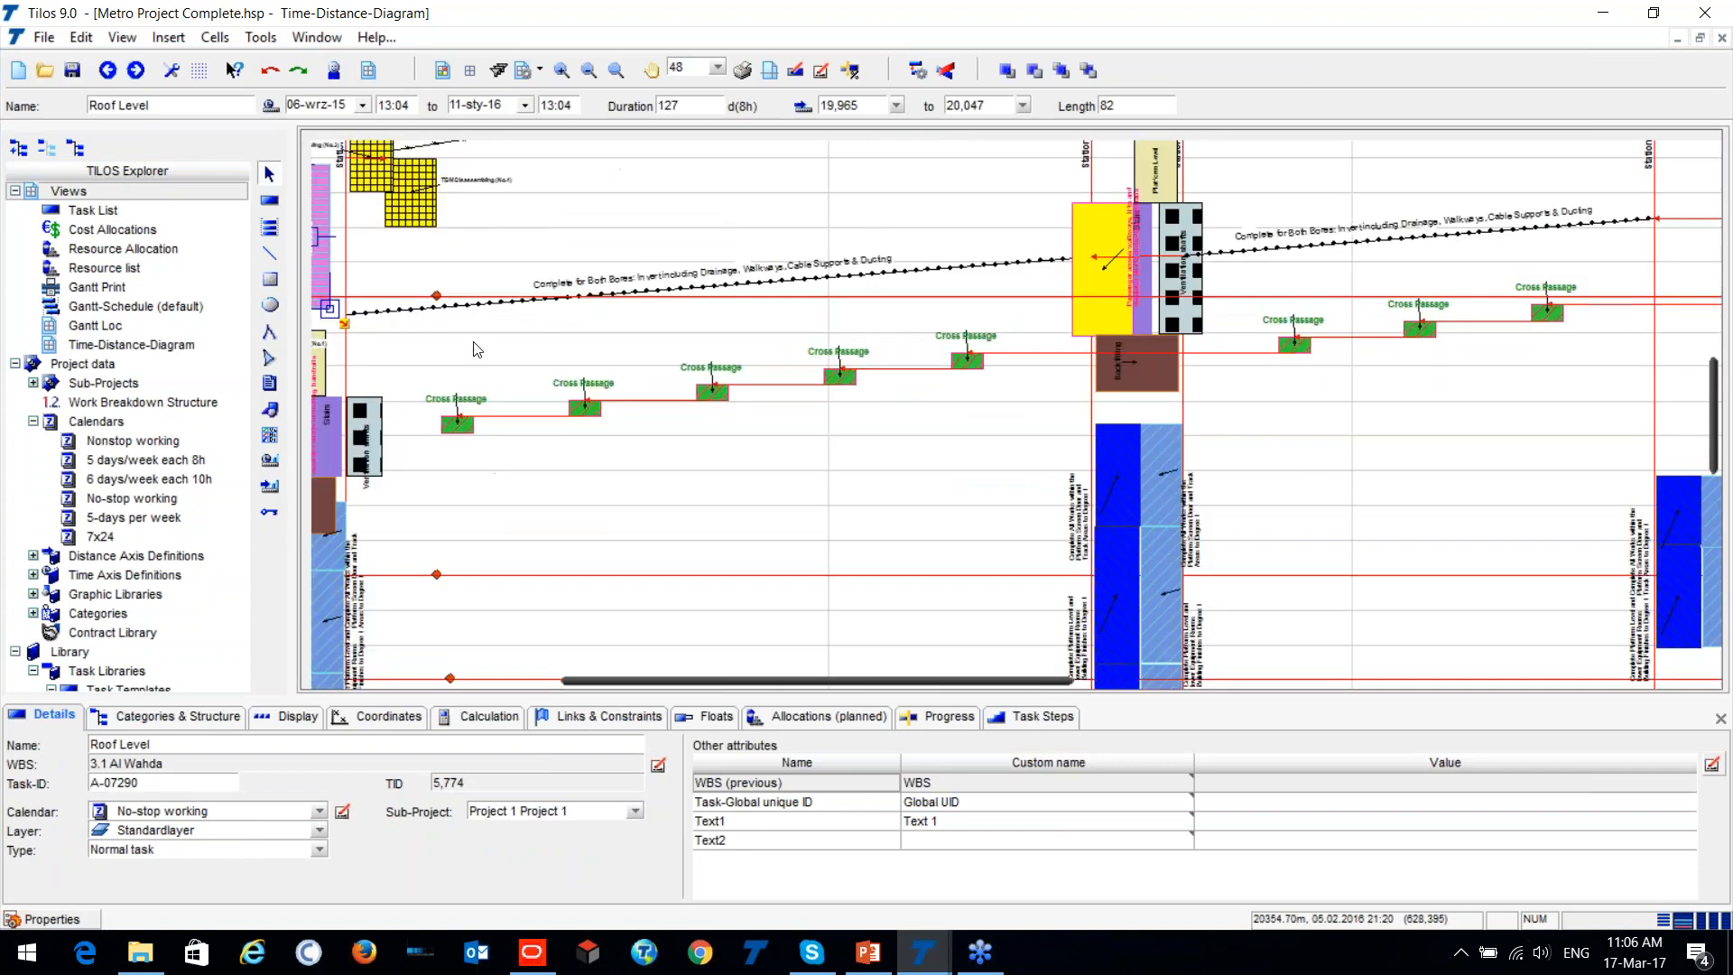
pyautogui.scroll(6, 481, 377)
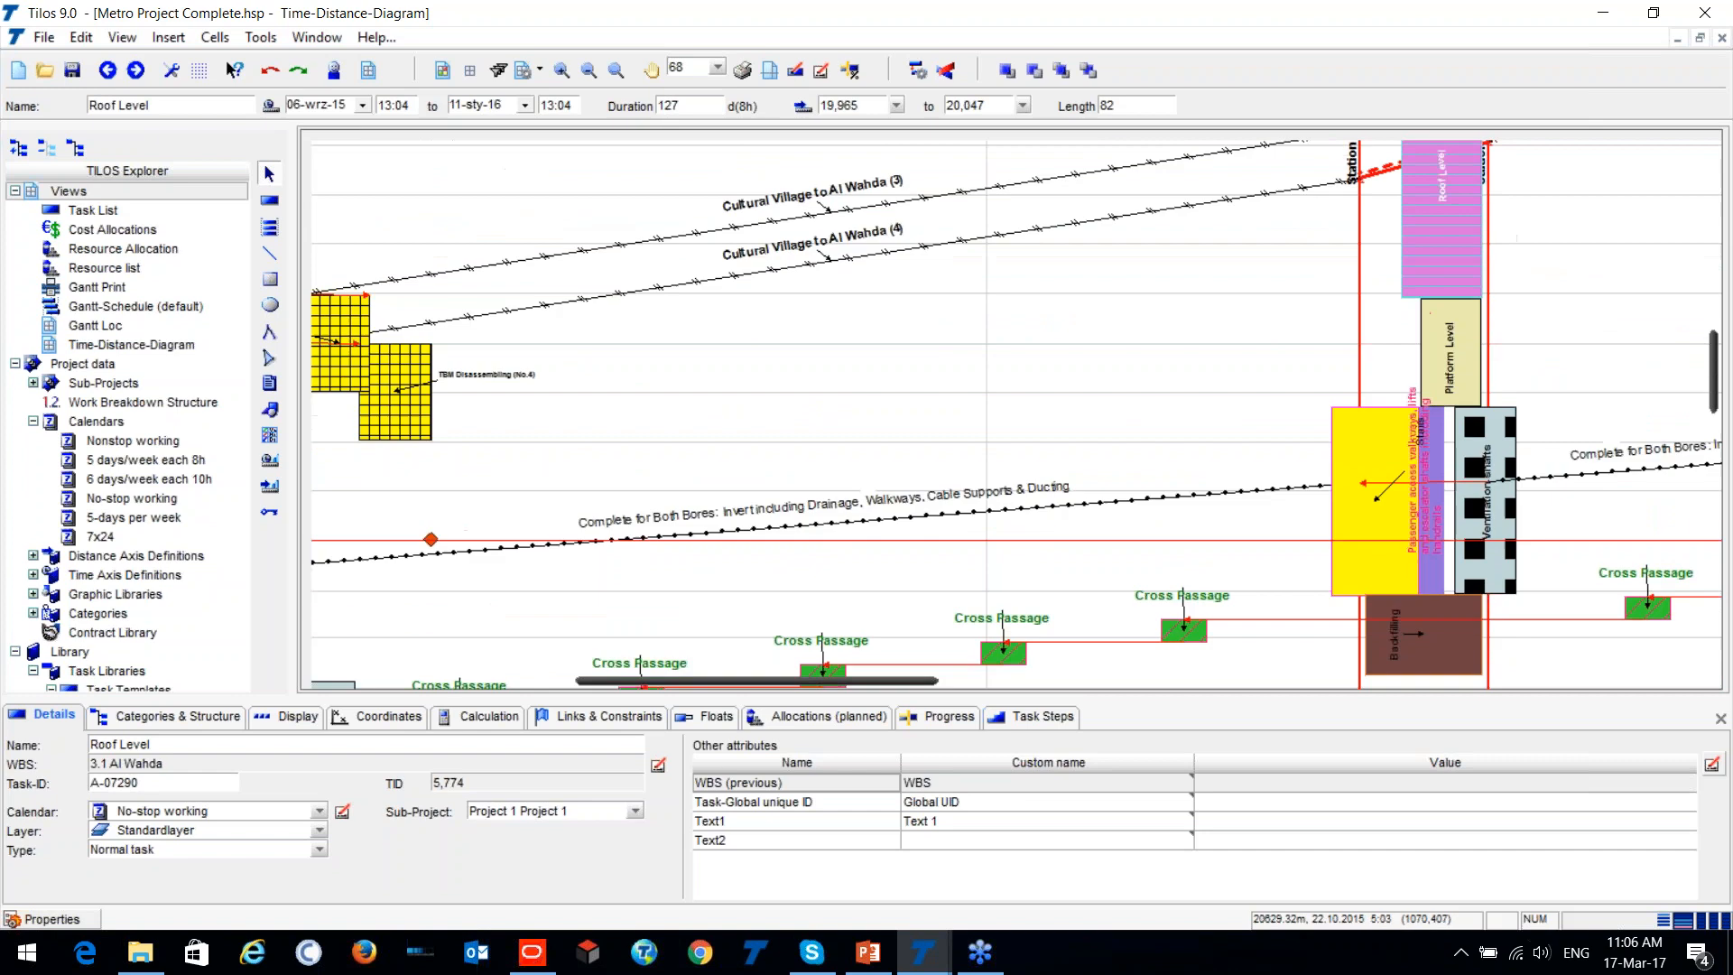
pyautogui.click(959, 385)
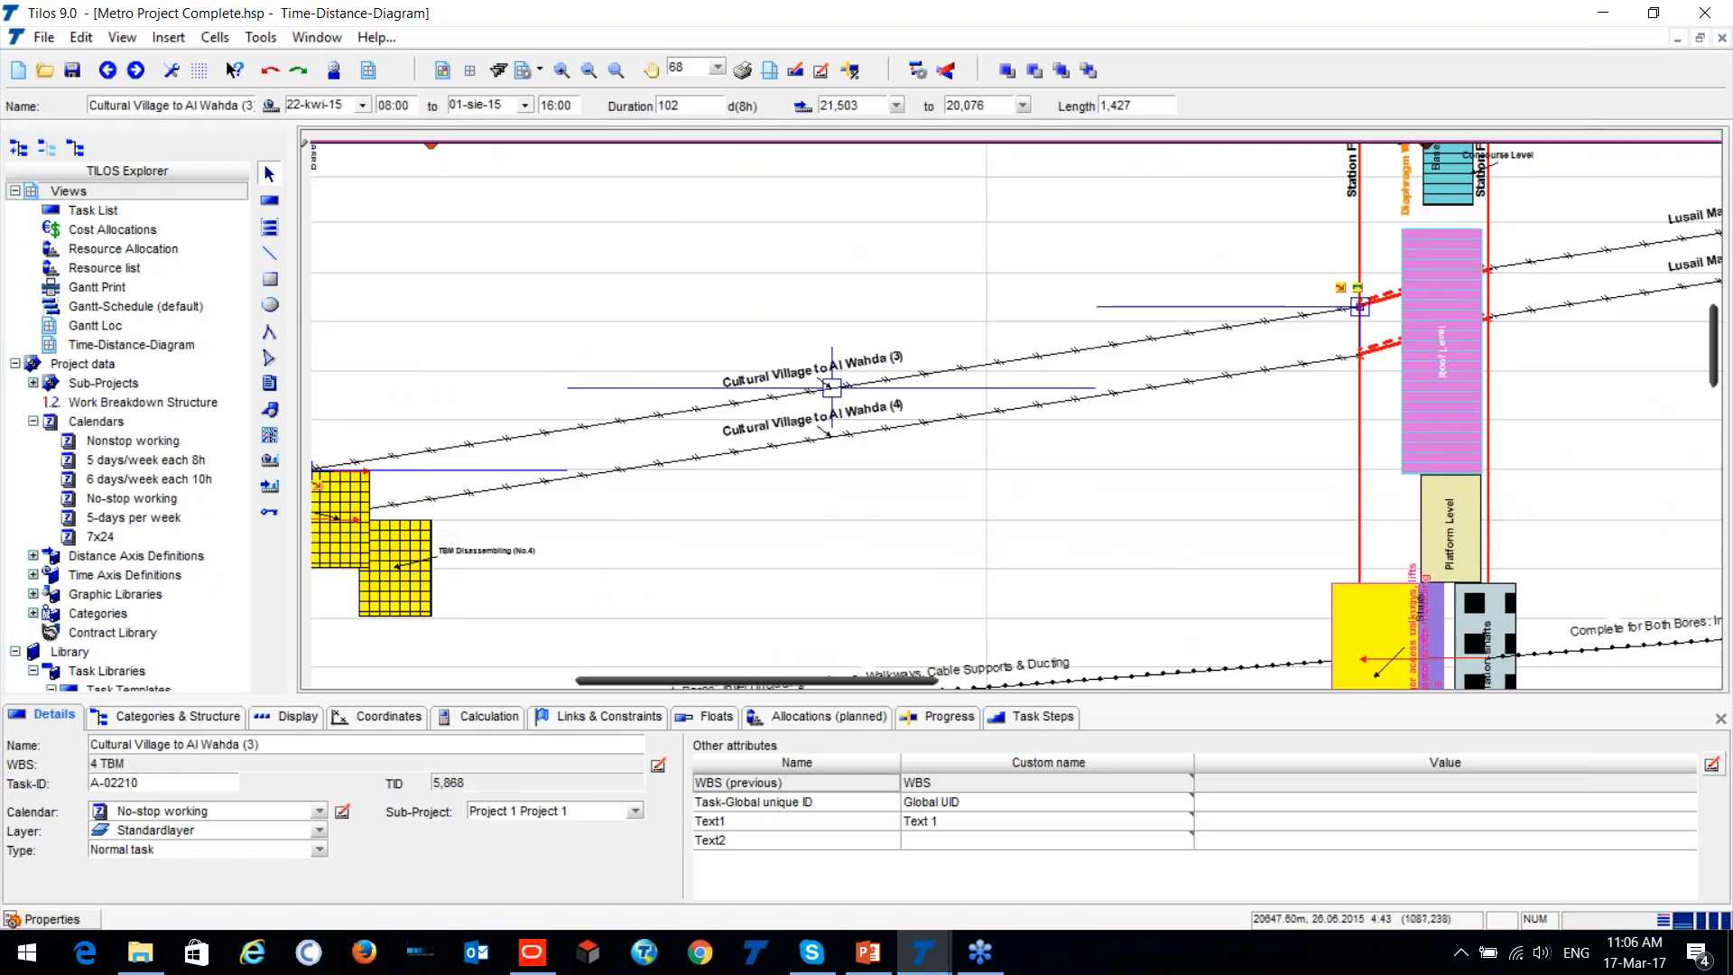
pyautogui.hscroll(5, 959, 414)
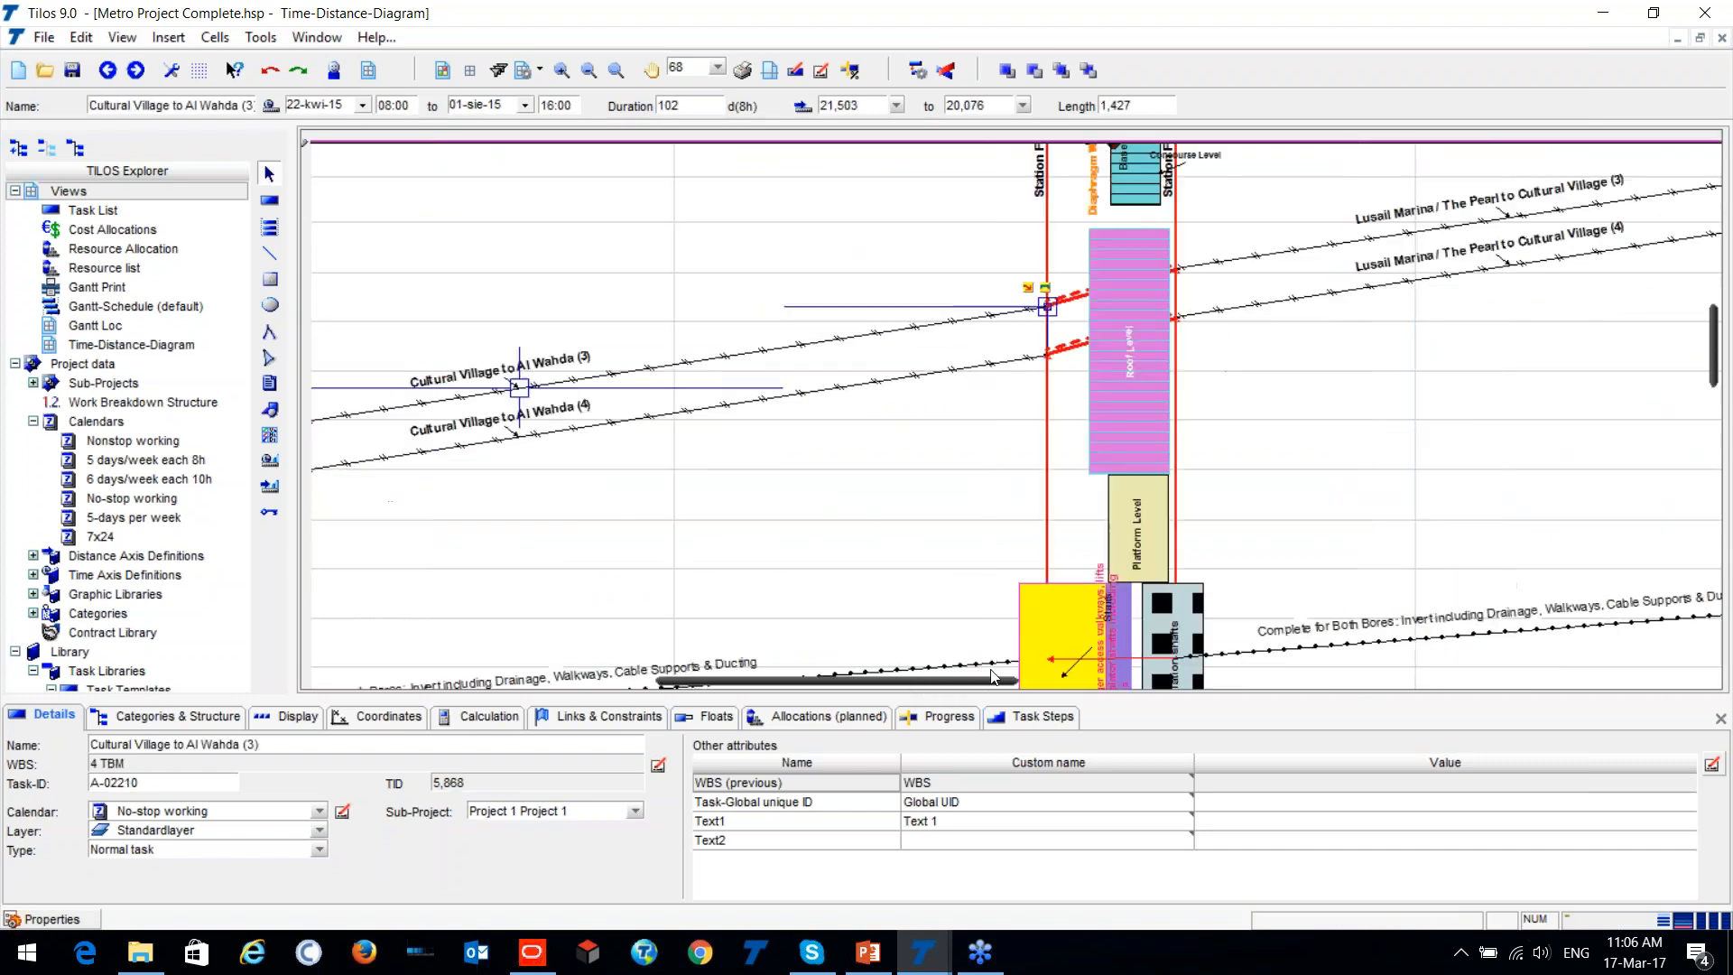
pyautogui.click(1089, 387)
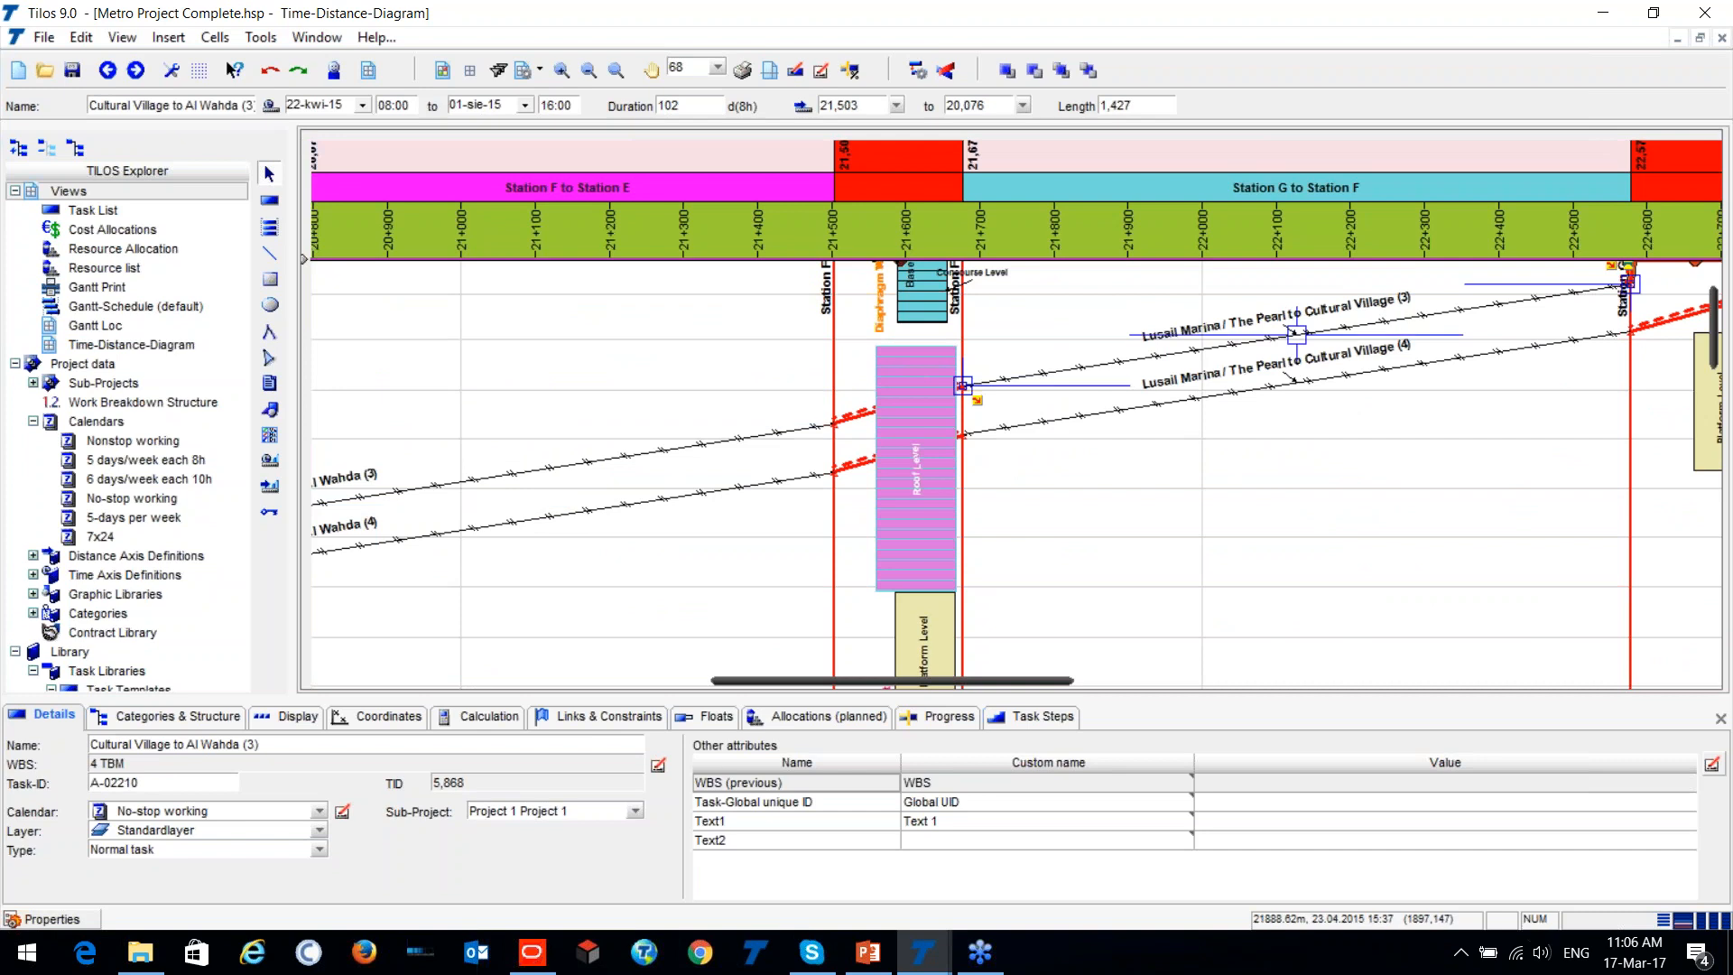
pyautogui.scroll(-3, 1214, 483)
pyautogui.click(1100, 463)
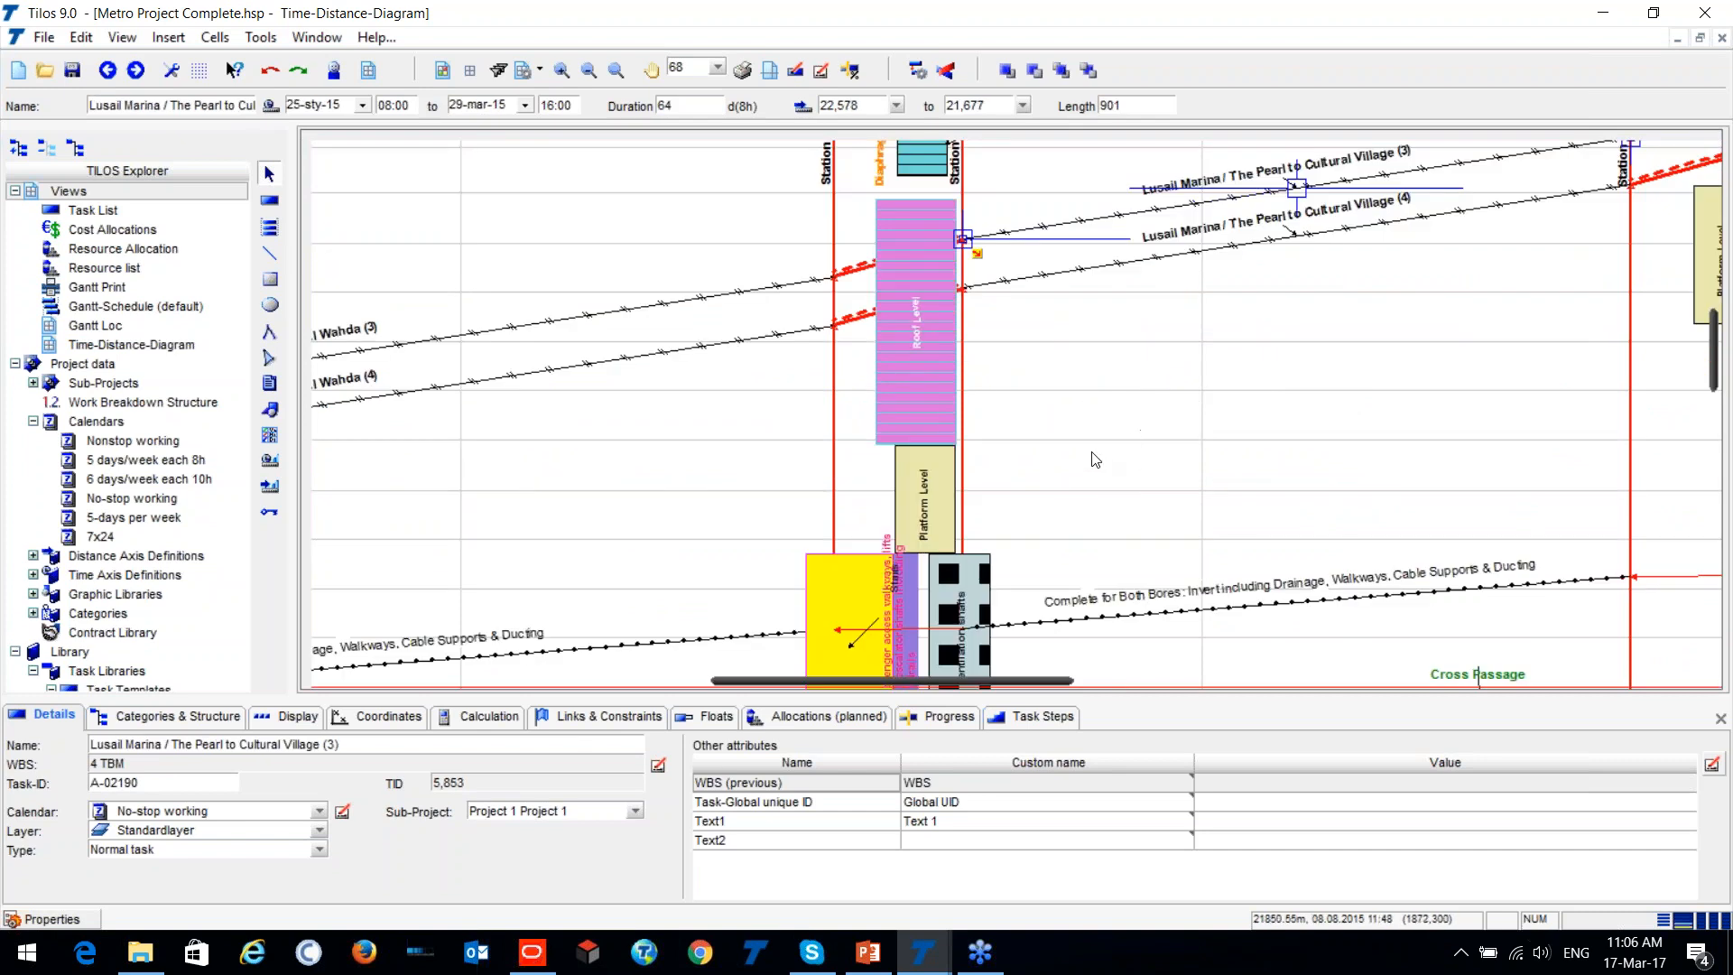
# Look over the cross passages, invert works and station works along the line between the Al Wahda and Lusail Marina stations.
pyautogui.scroll(-2, 1060, 443)
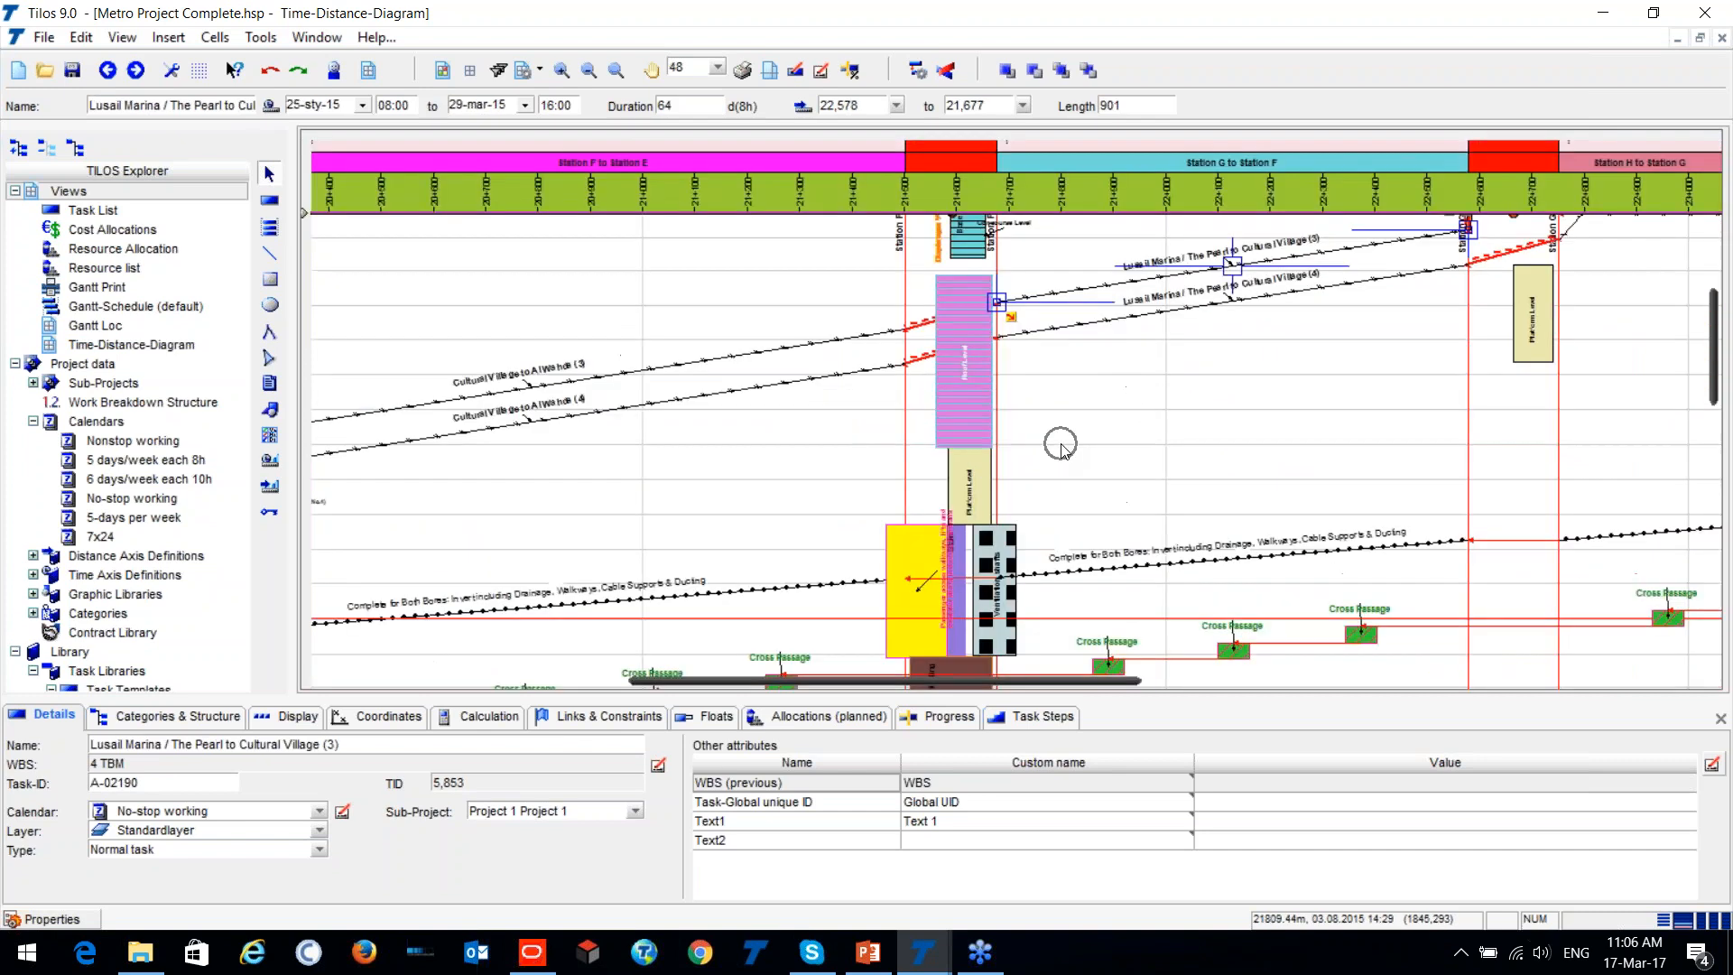
pyautogui.scroll(-1, 1060, 443)
pyautogui.scroll(-2, 1034, 464)
pyautogui.scroll(-4, 1048, 366)
pyautogui.moveTo(1135, 678); pyautogui.dragTo(785, 748)
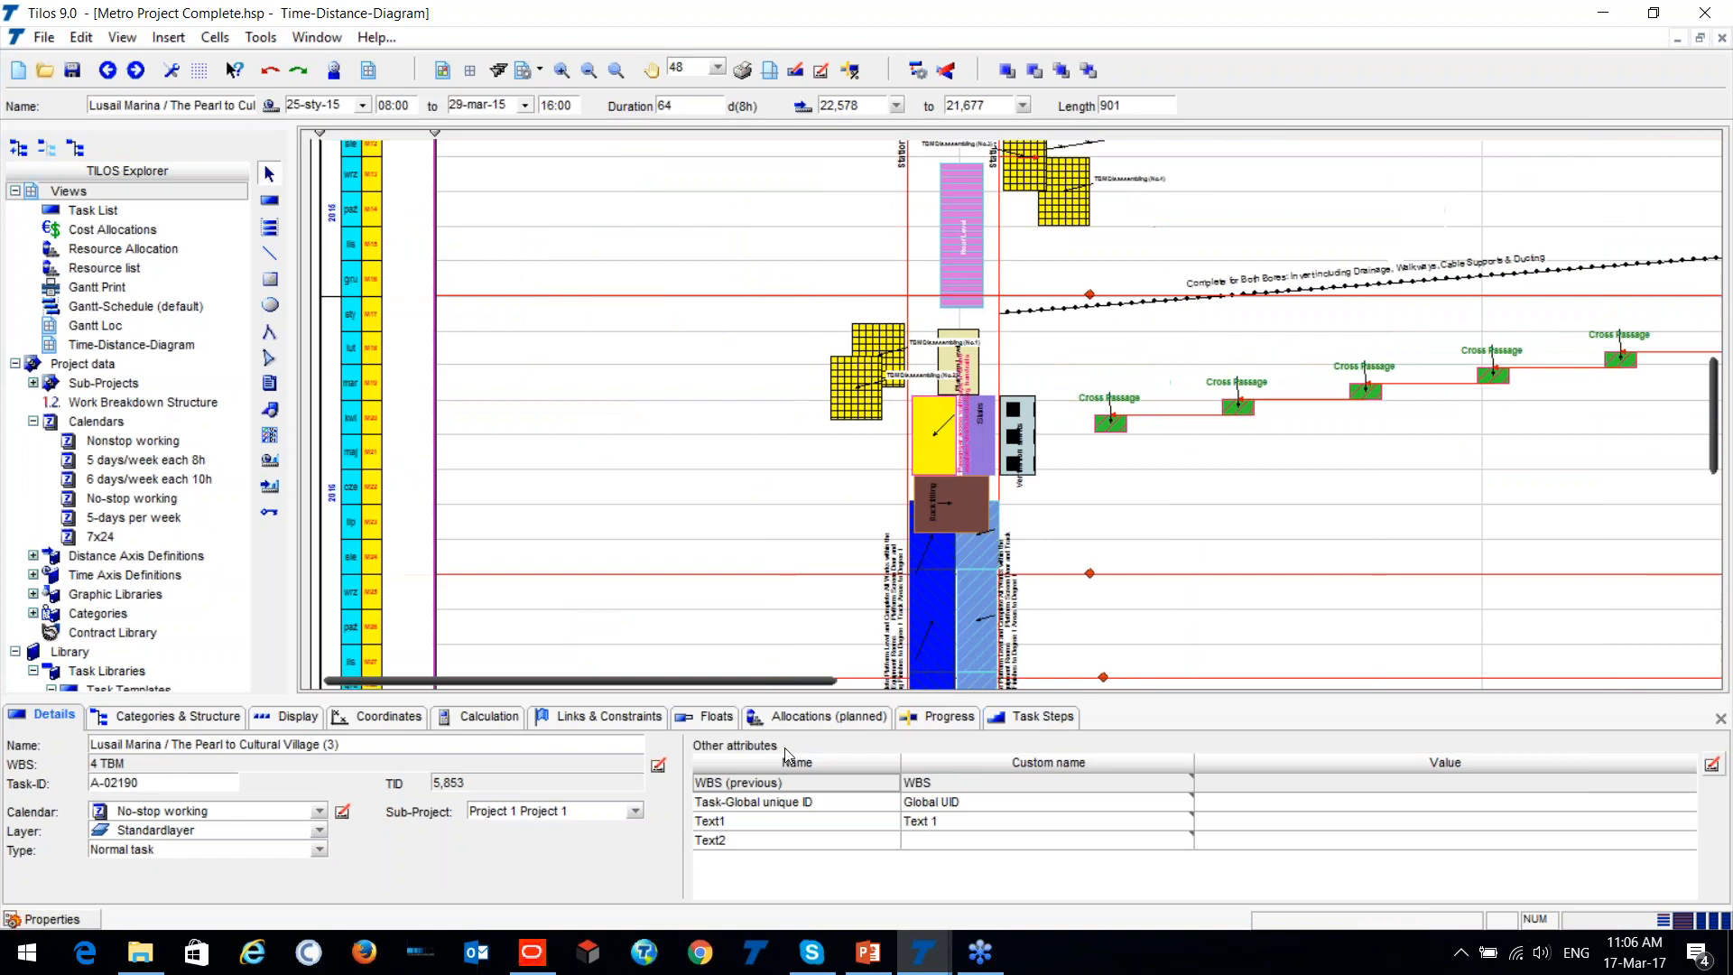
pyautogui.scroll(-2, 756, 424)
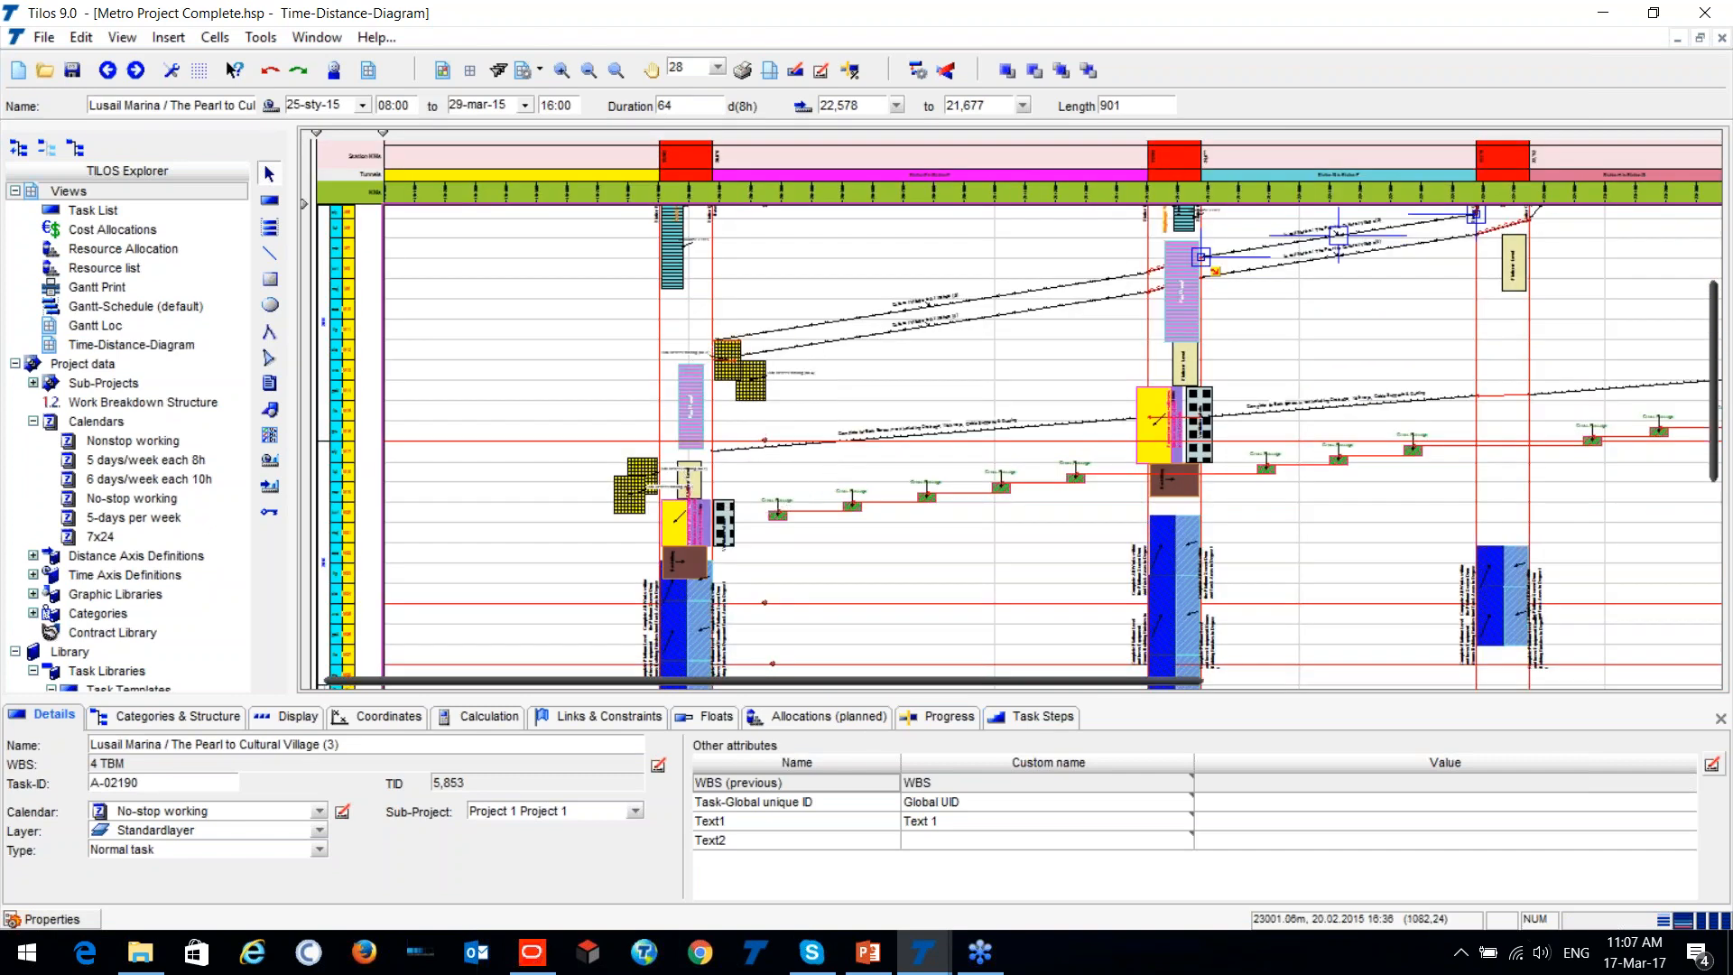
pyautogui.scroll(-2, 1445, 452)
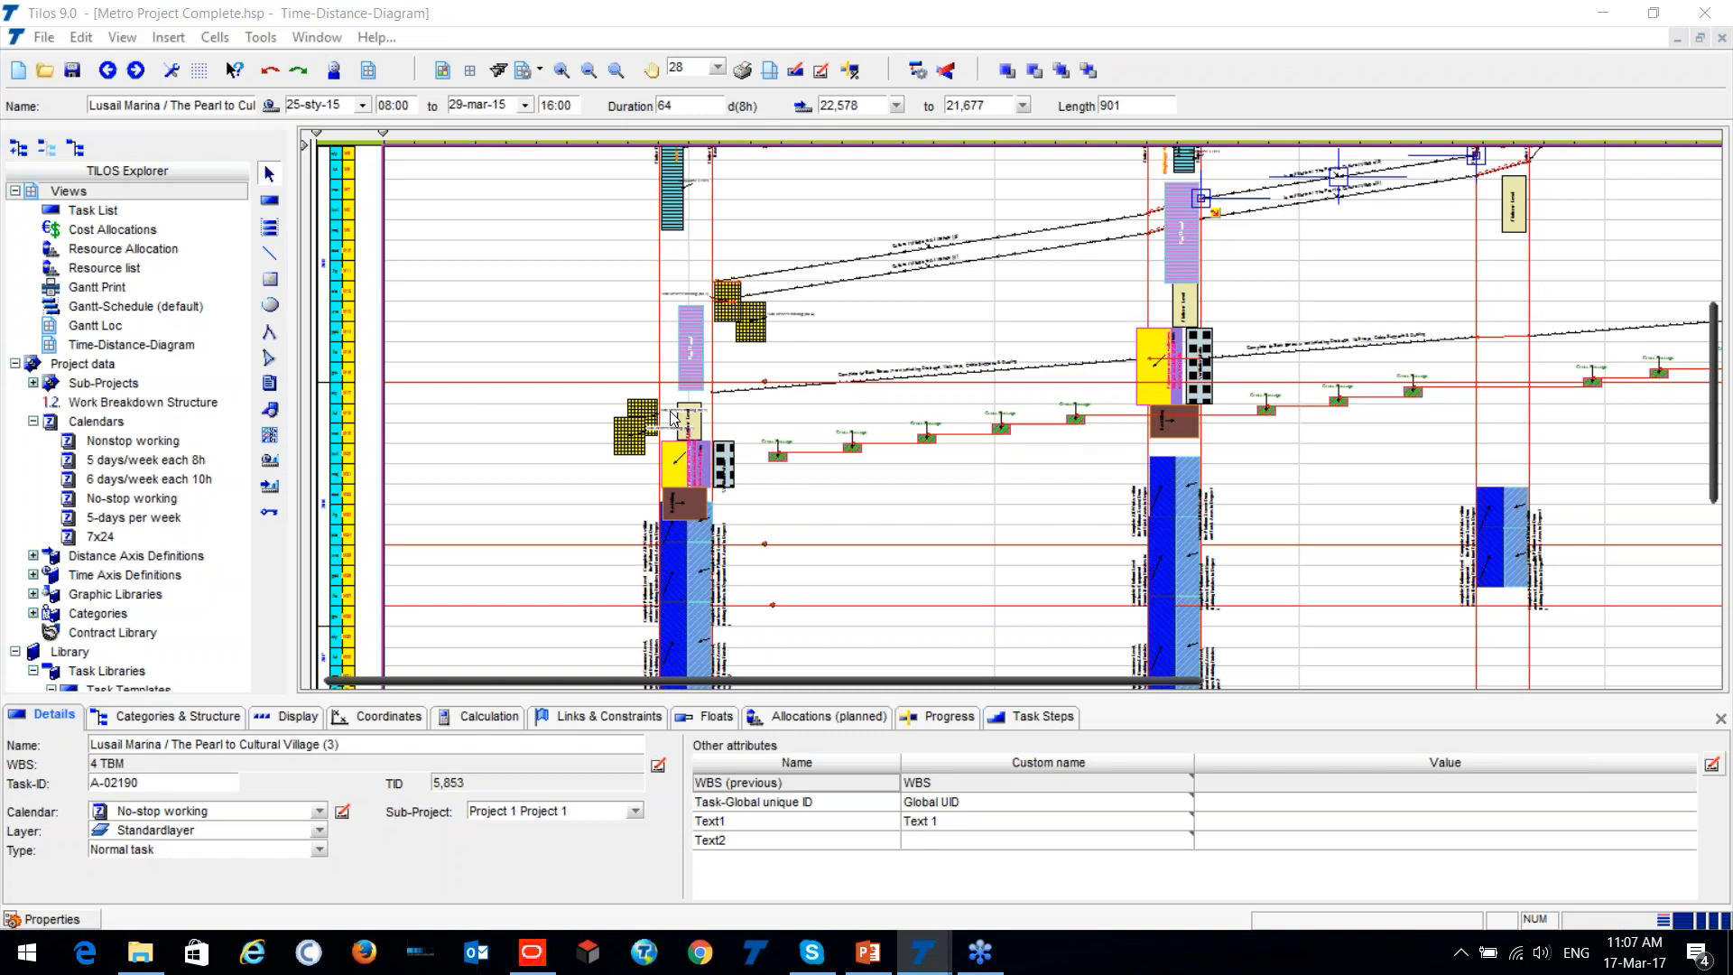
# Open the properties of the Tunnels distance profile in the project's distance axis definitions.
pyautogui.click(127, 441)
pyautogui.scroll(-4, 131, 435)
pyautogui.scroll(-6, 130, 435)
pyautogui.scroll(6, 108, 447)
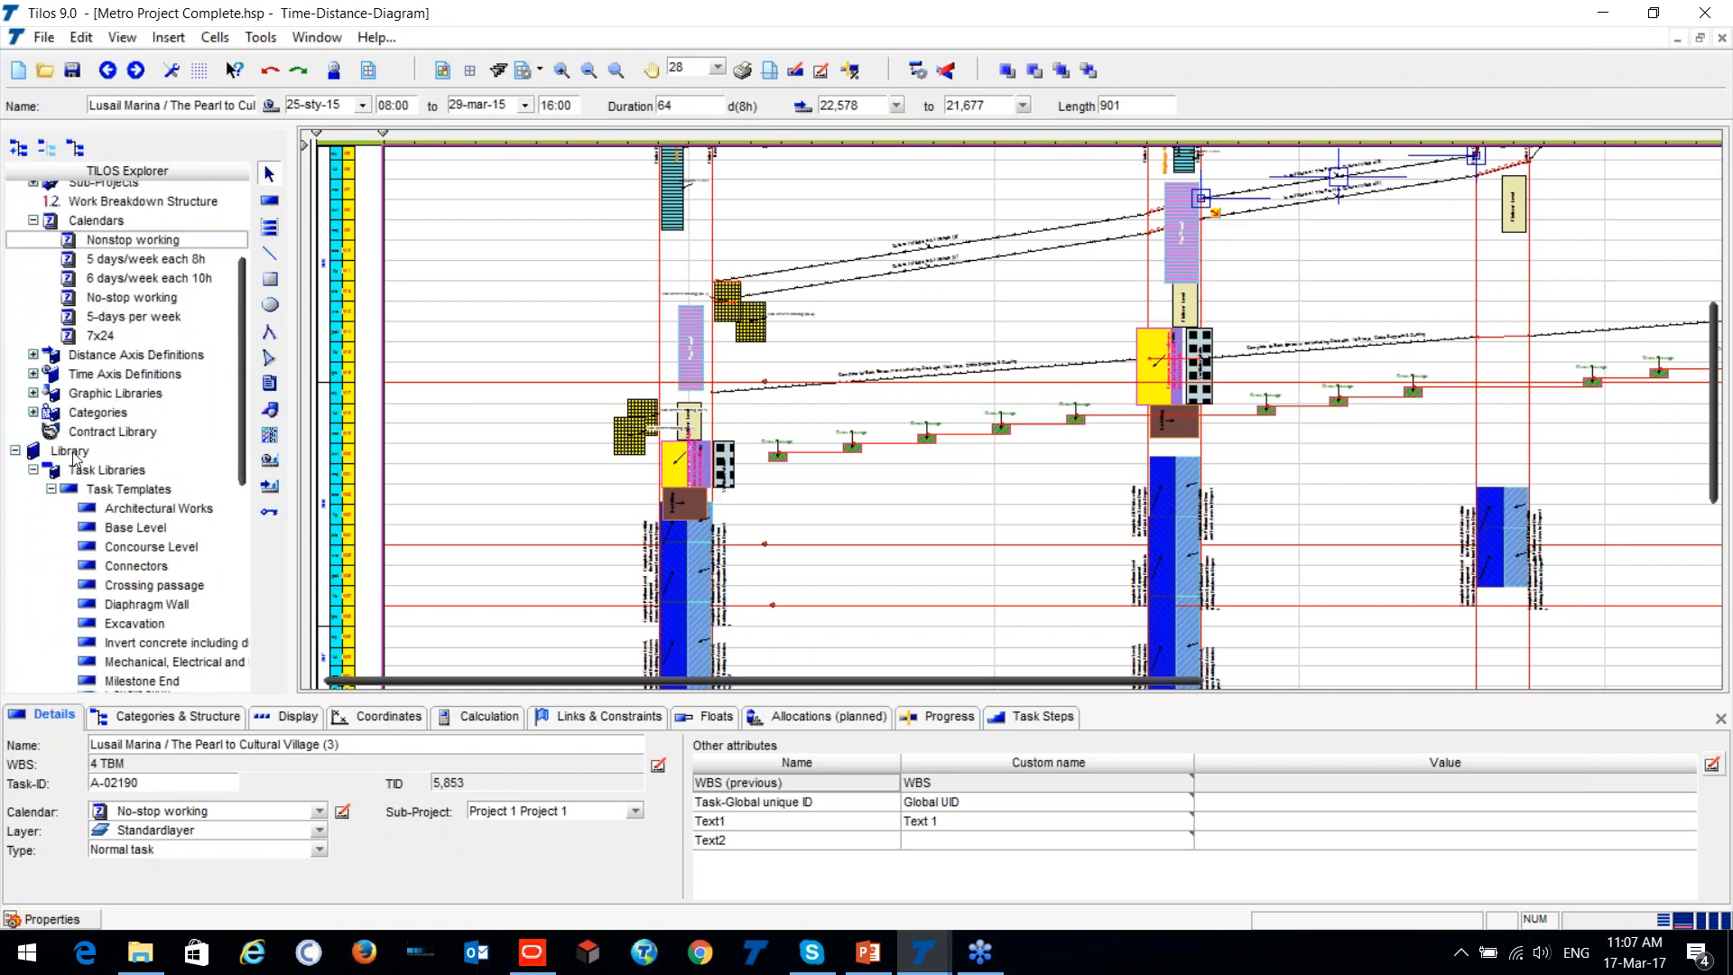
pyautogui.click(34, 355)
pyautogui.click(52, 394)
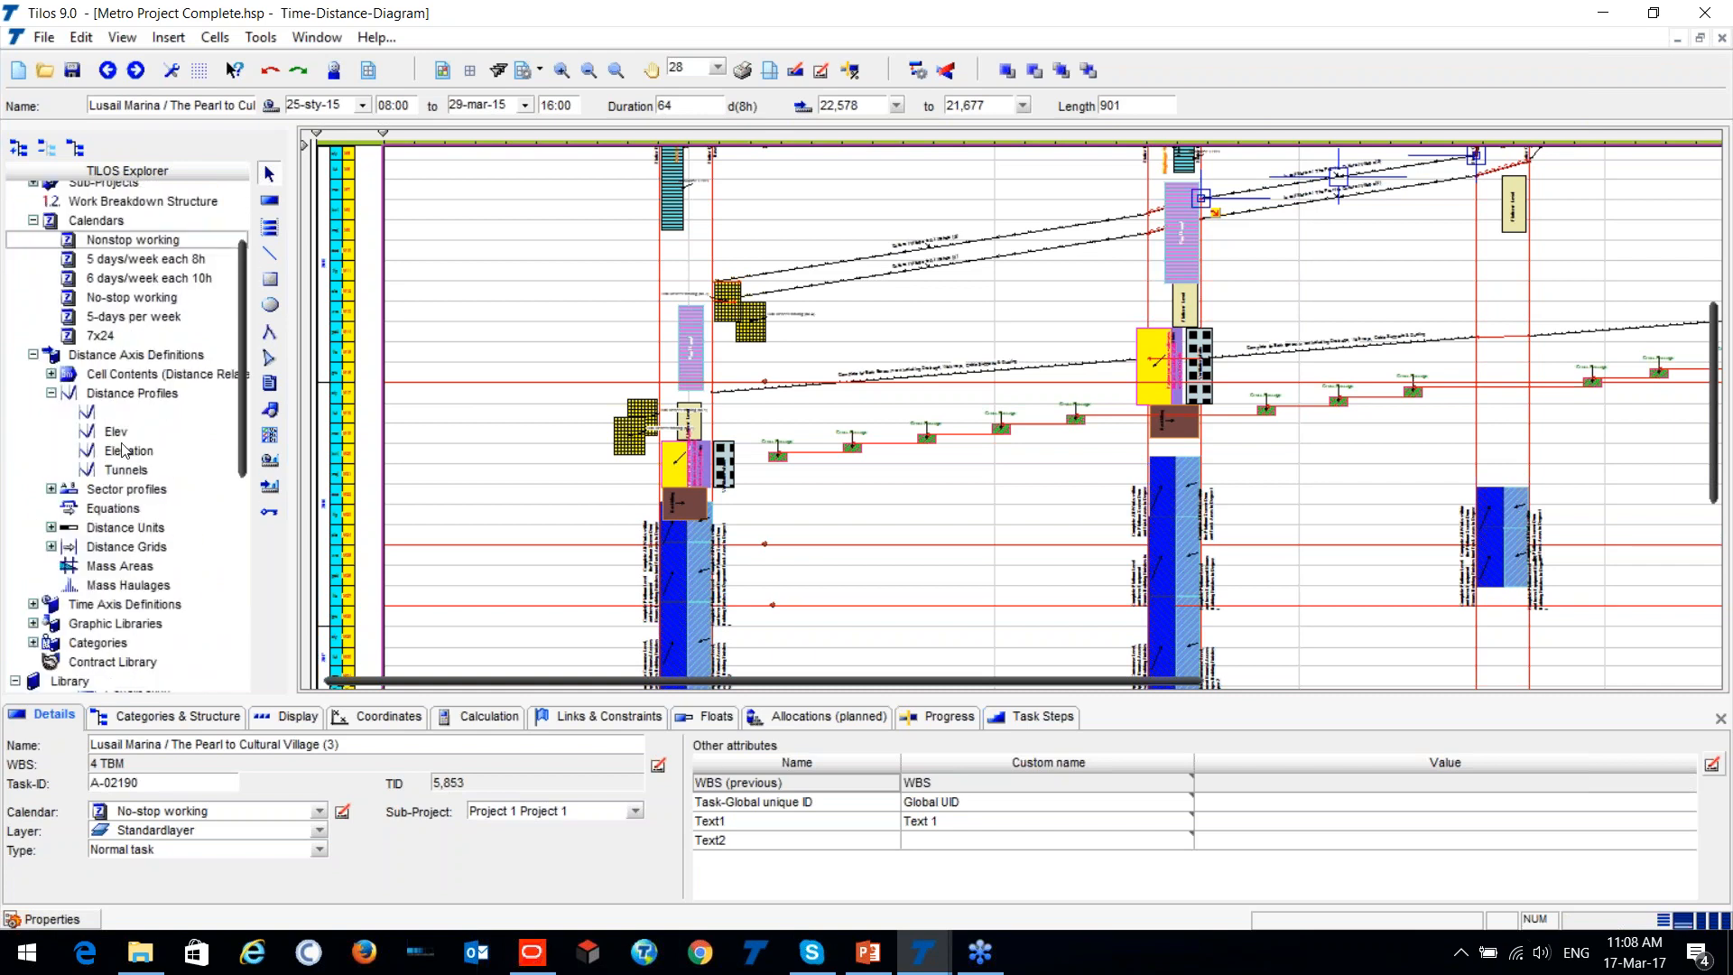
pyautogui.click(99, 471)
pyautogui.doubleClick(99, 471)
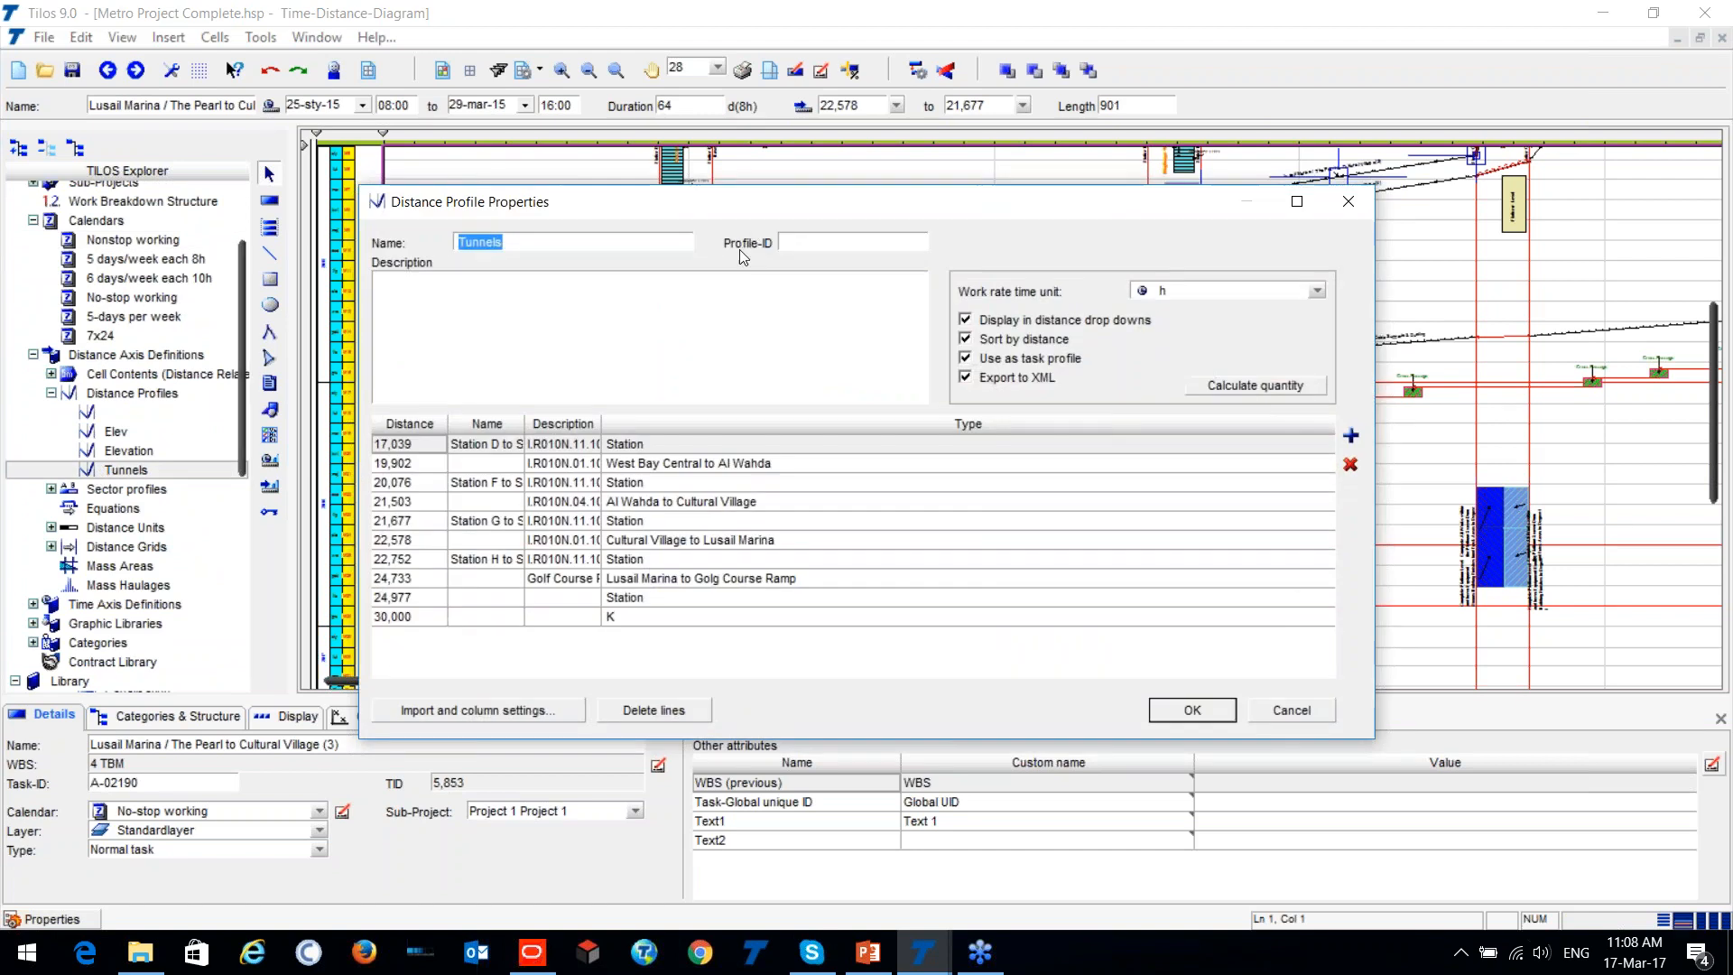
# Review the Tunnels distance profile entries and its import and column settings, and close both without changes.
pyautogui.moveTo(714, 202); pyautogui.dragTo(481, 59)
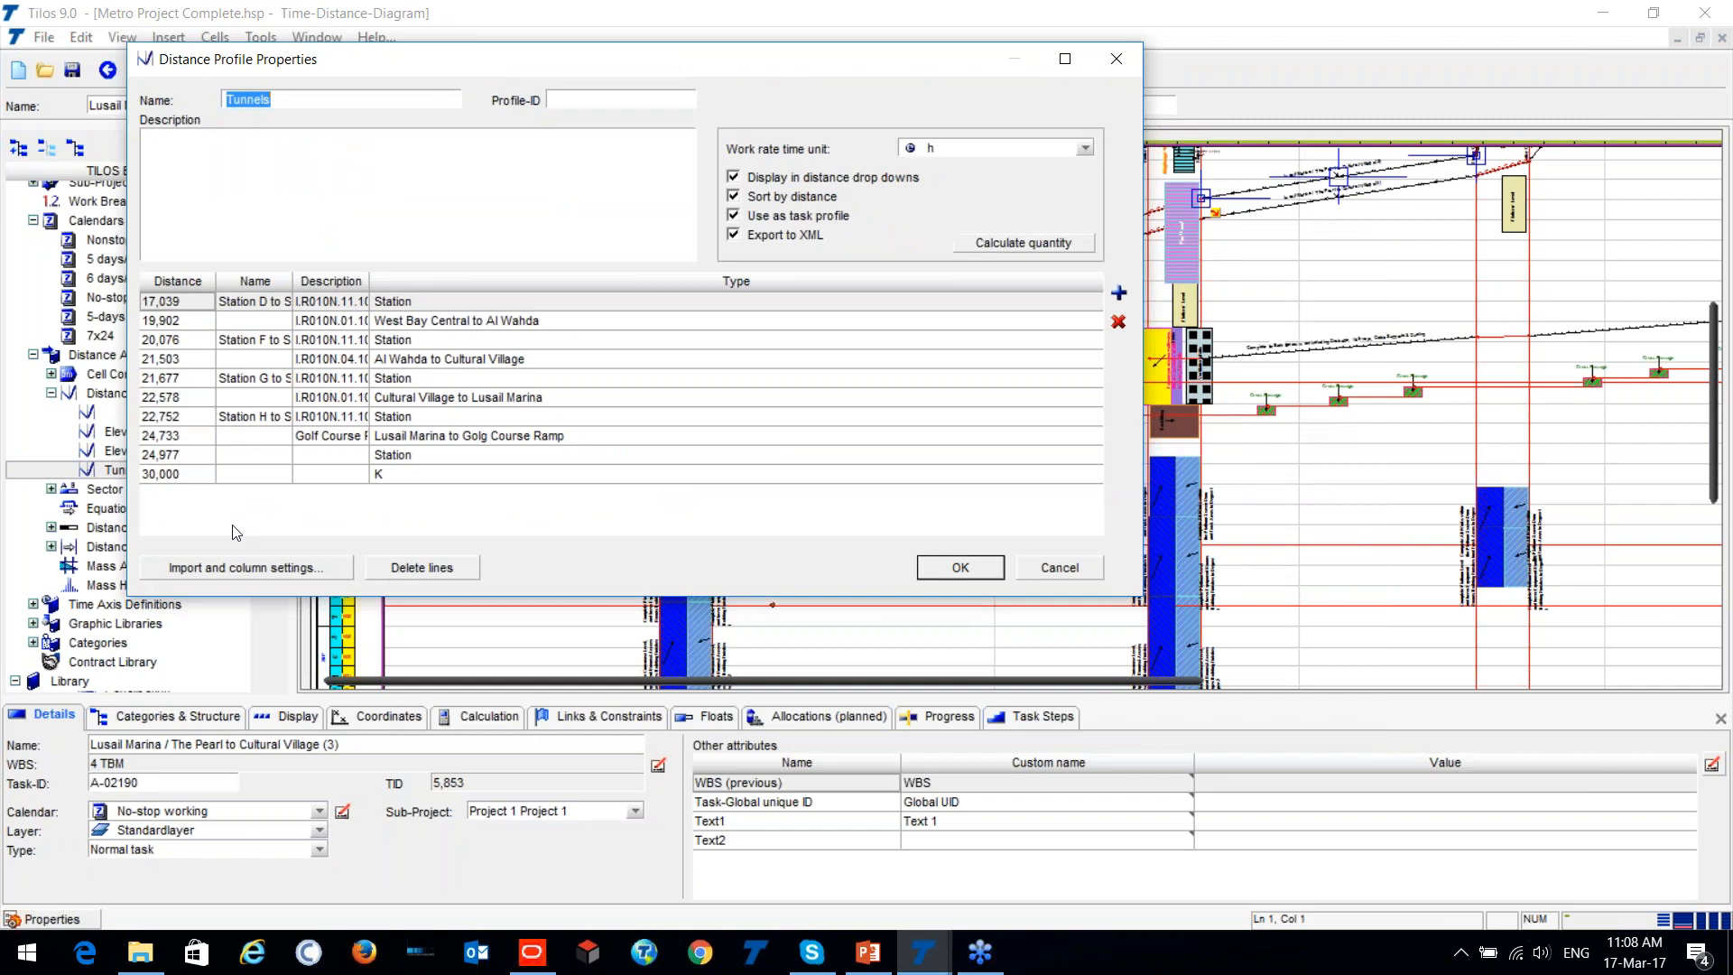
pyautogui.click(161, 327)
pyautogui.click(471, 455)
pyautogui.click(264, 574)
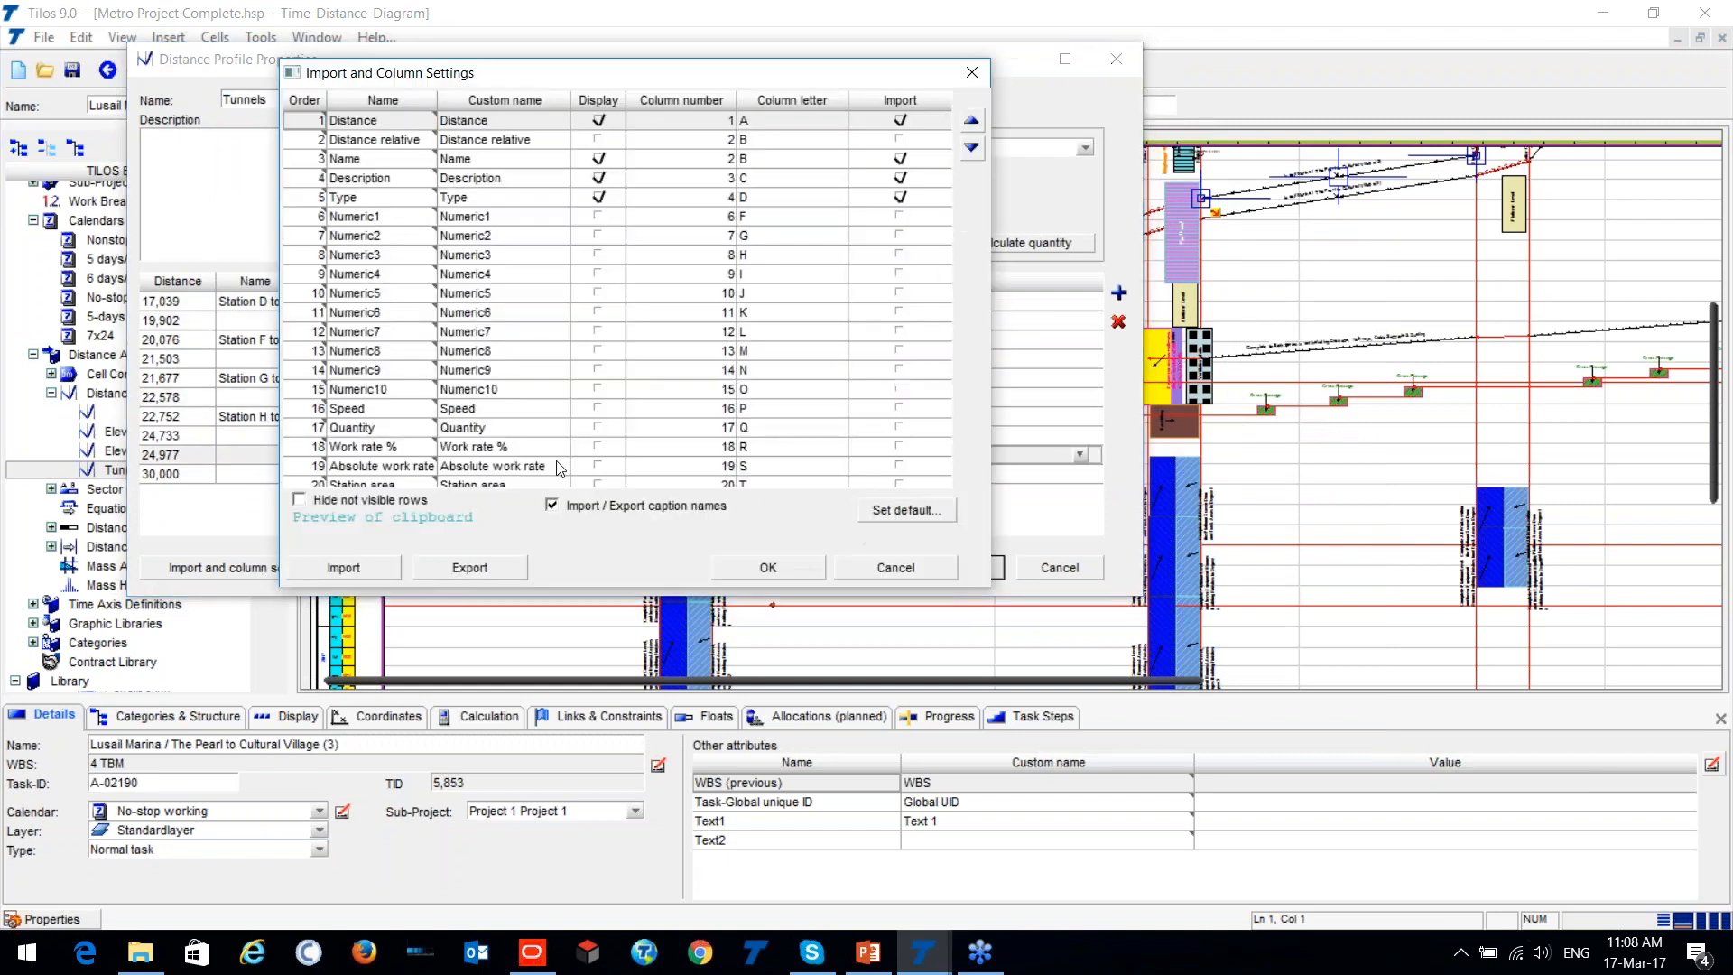
pyautogui.scroll(-8, 454, 181)
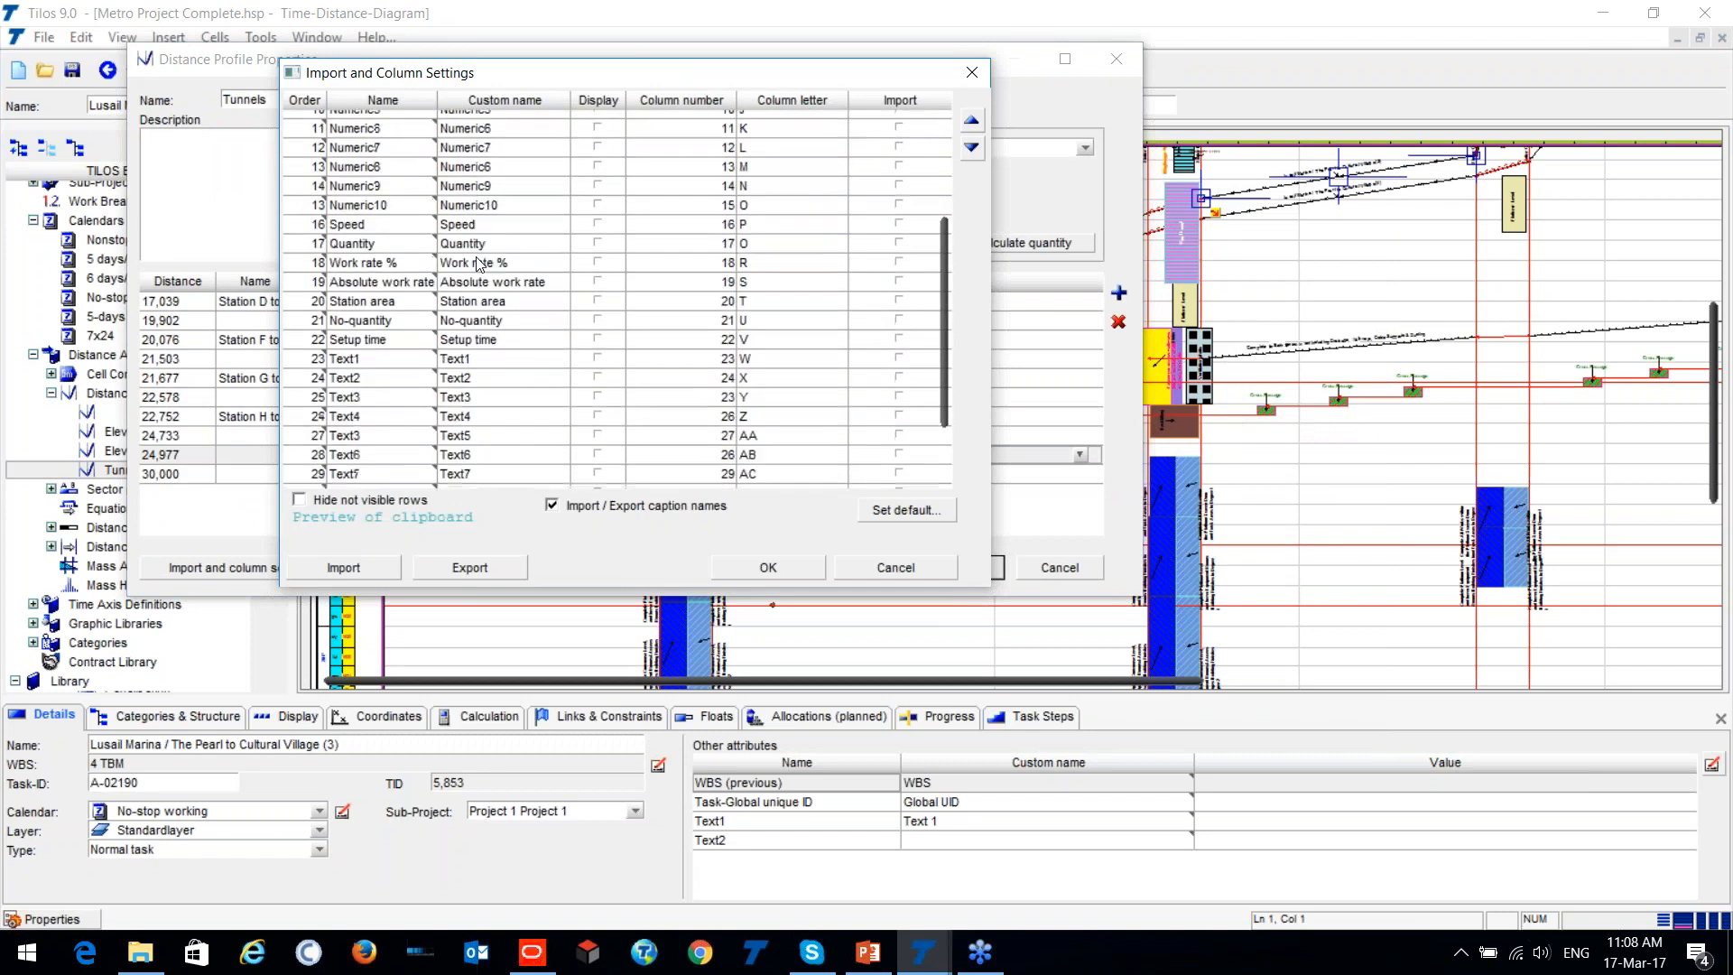
pyautogui.scroll(8, 486, 257)
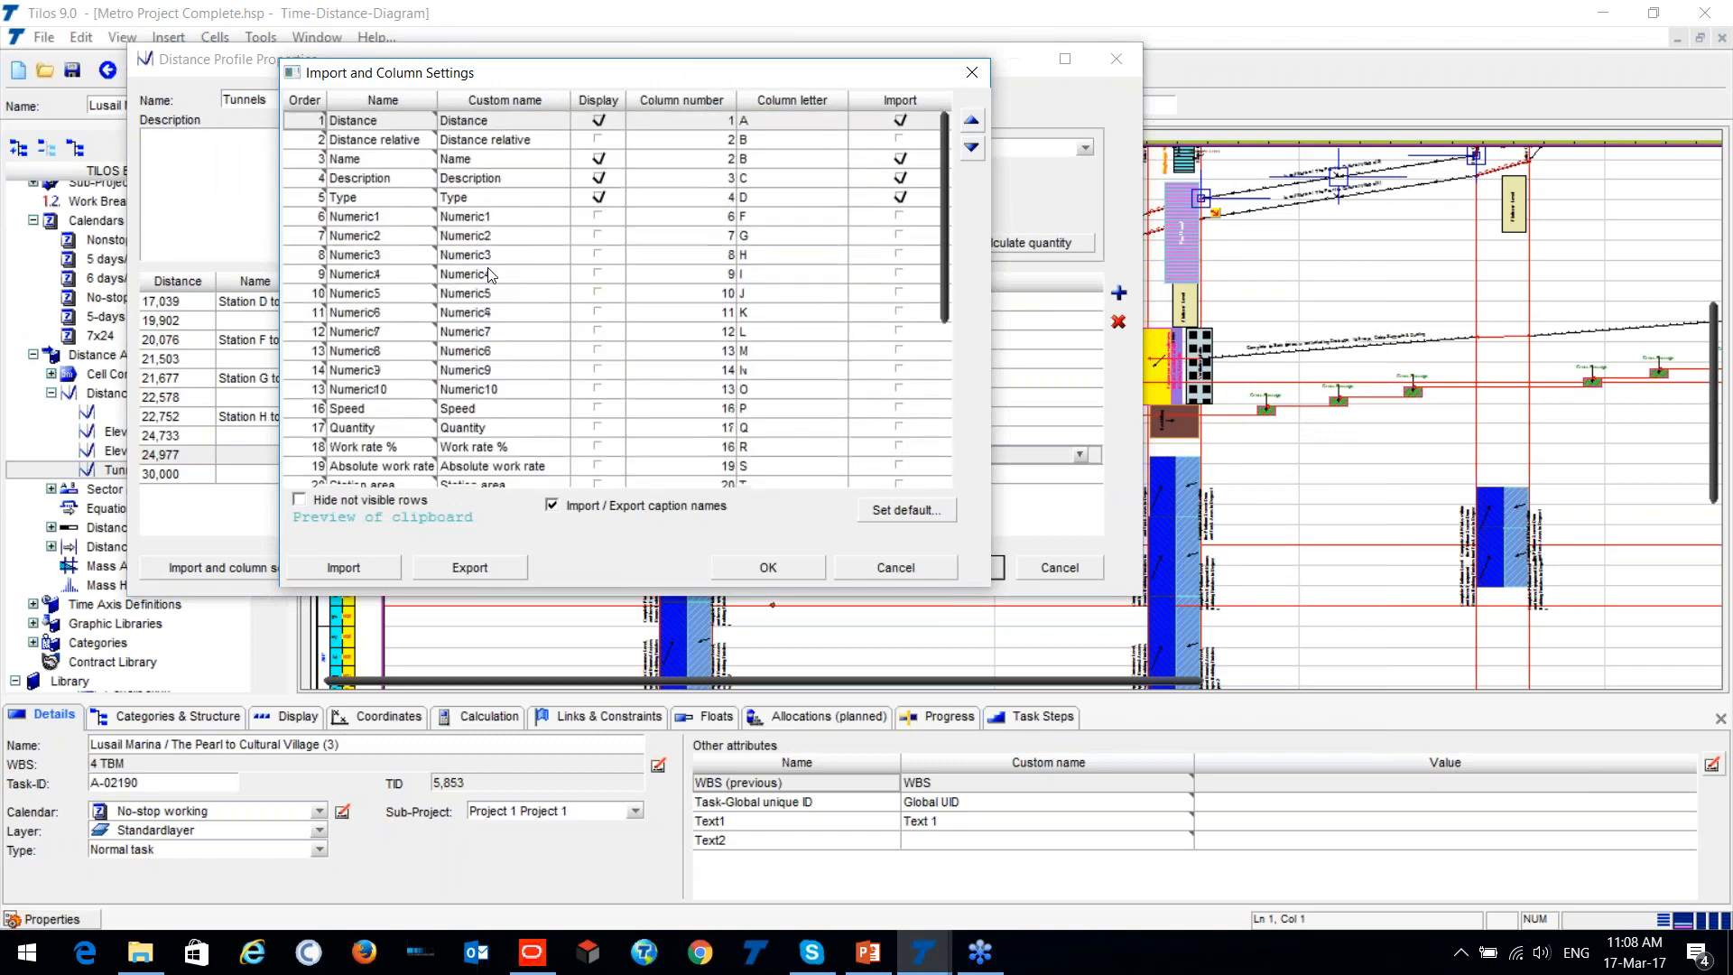
pyautogui.press('ctrl')
pyautogui.press('ctrl')
pyautogui.click(973, 72)
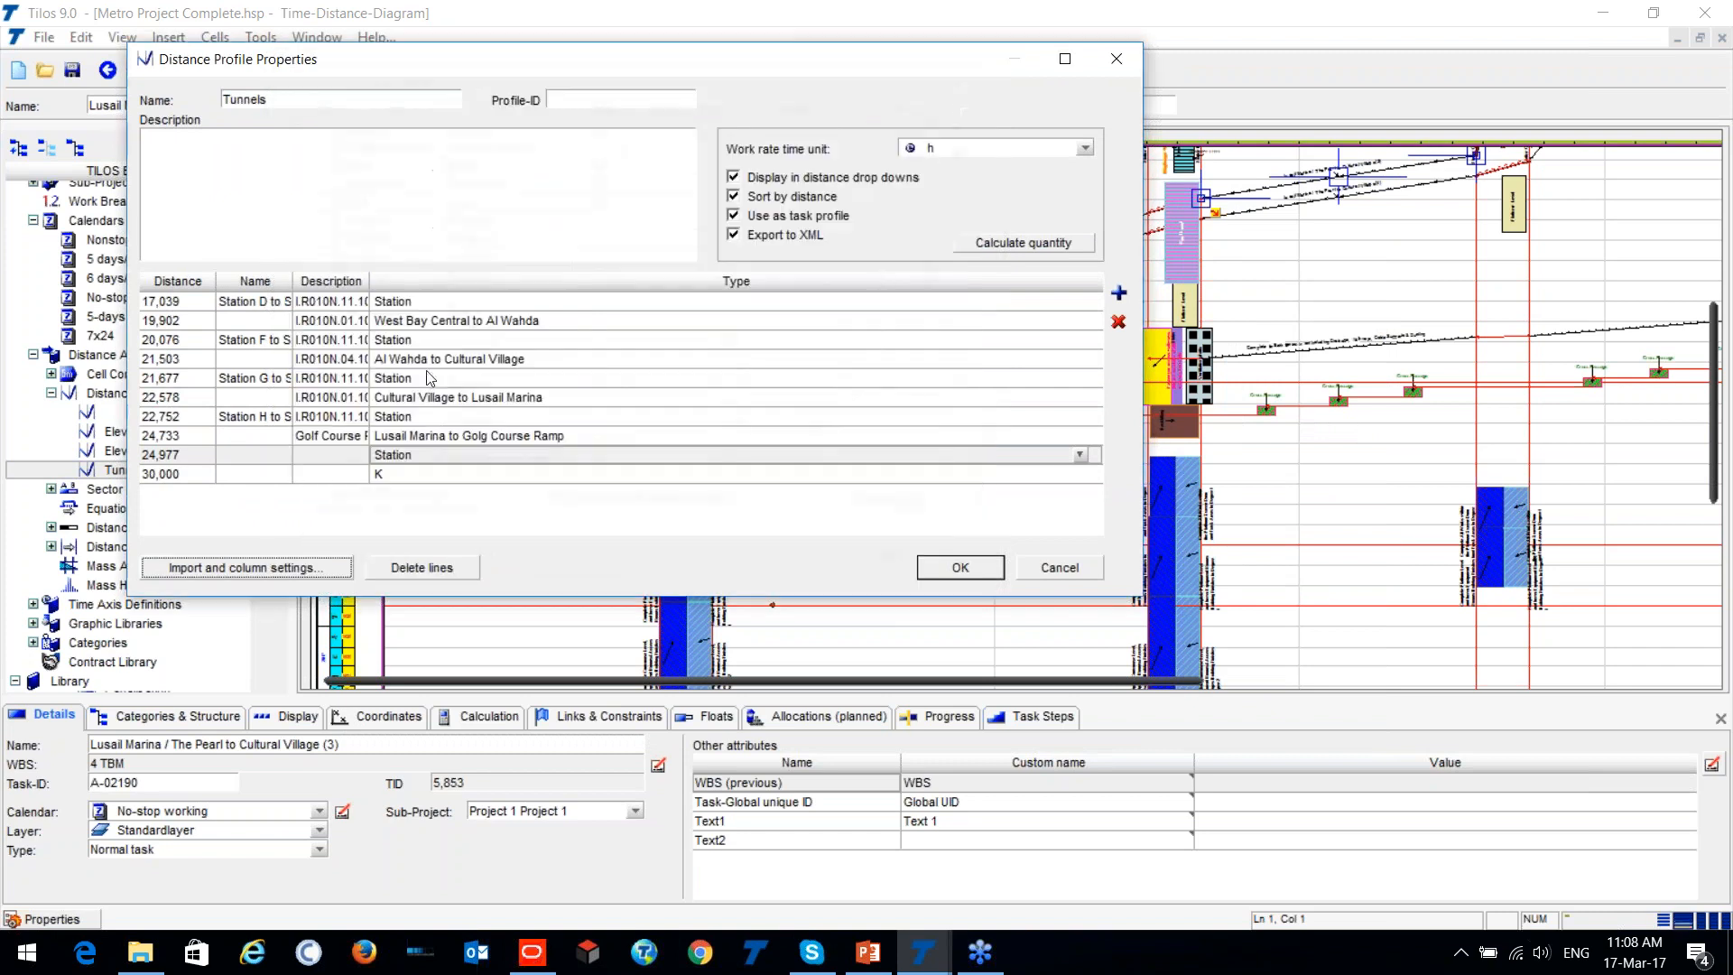
pyautogui.click(1118, 58)
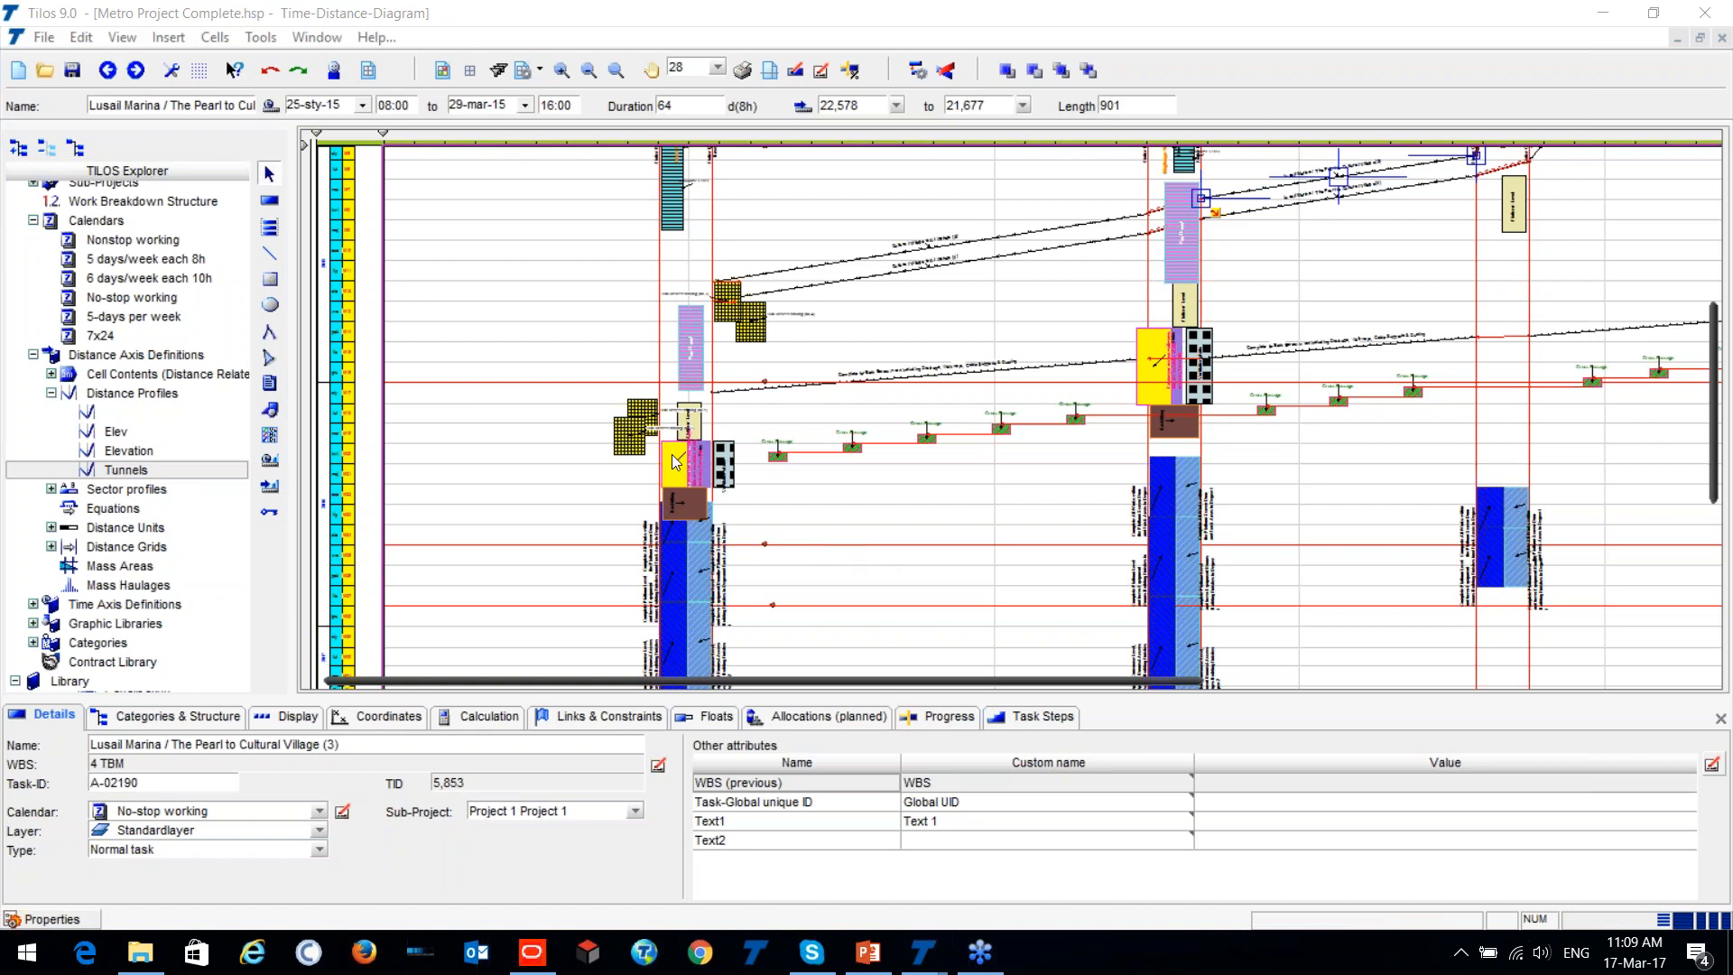
# In the time-distance cell's display options, try the Linear filter and switch to the Only tasks filter.
pyautogui.click(524, 303)
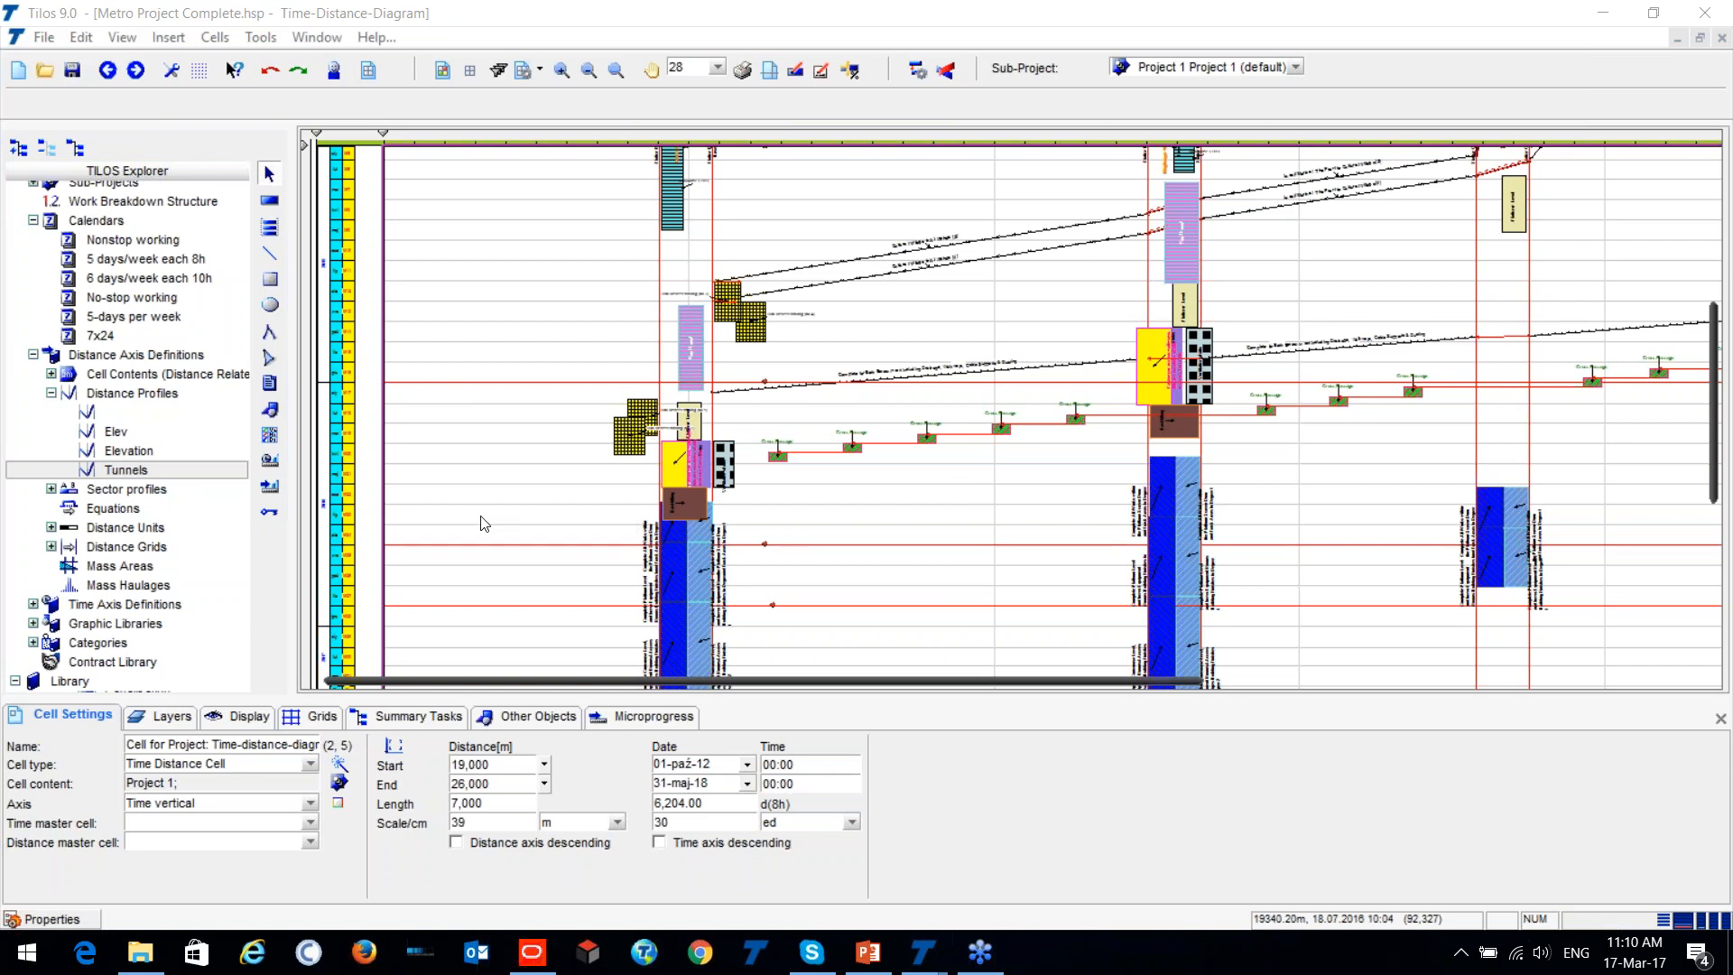
pyautogui.click(240, 719)
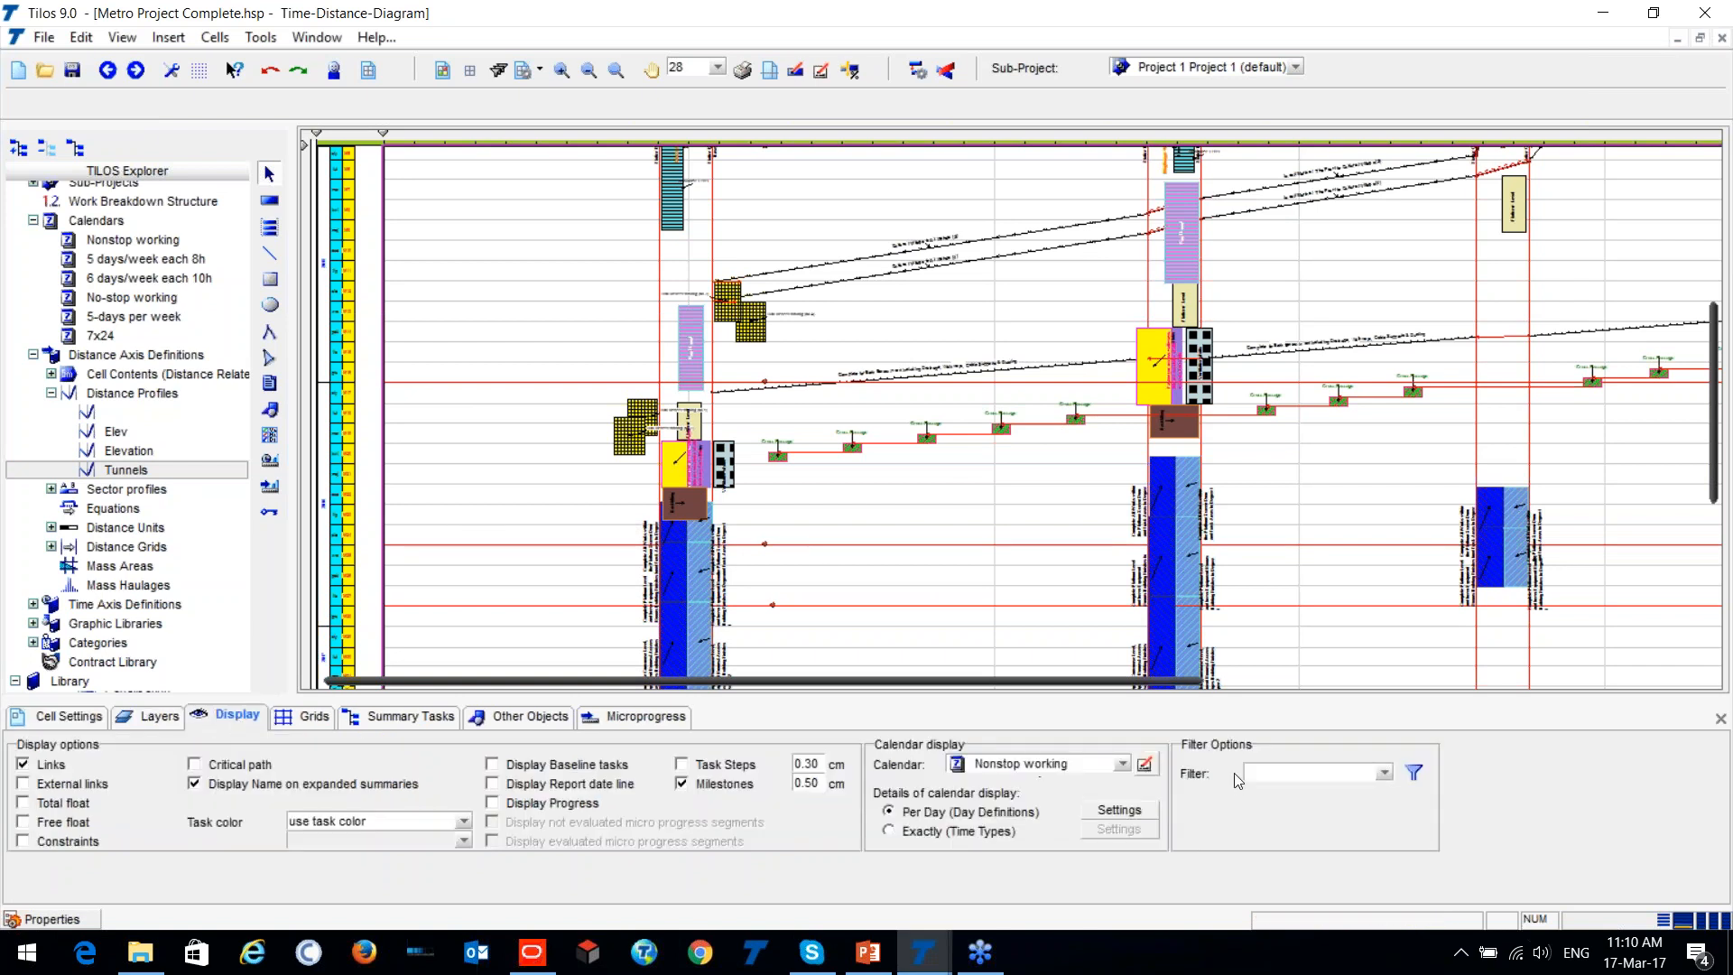
pyautogui.click(1390, 774)
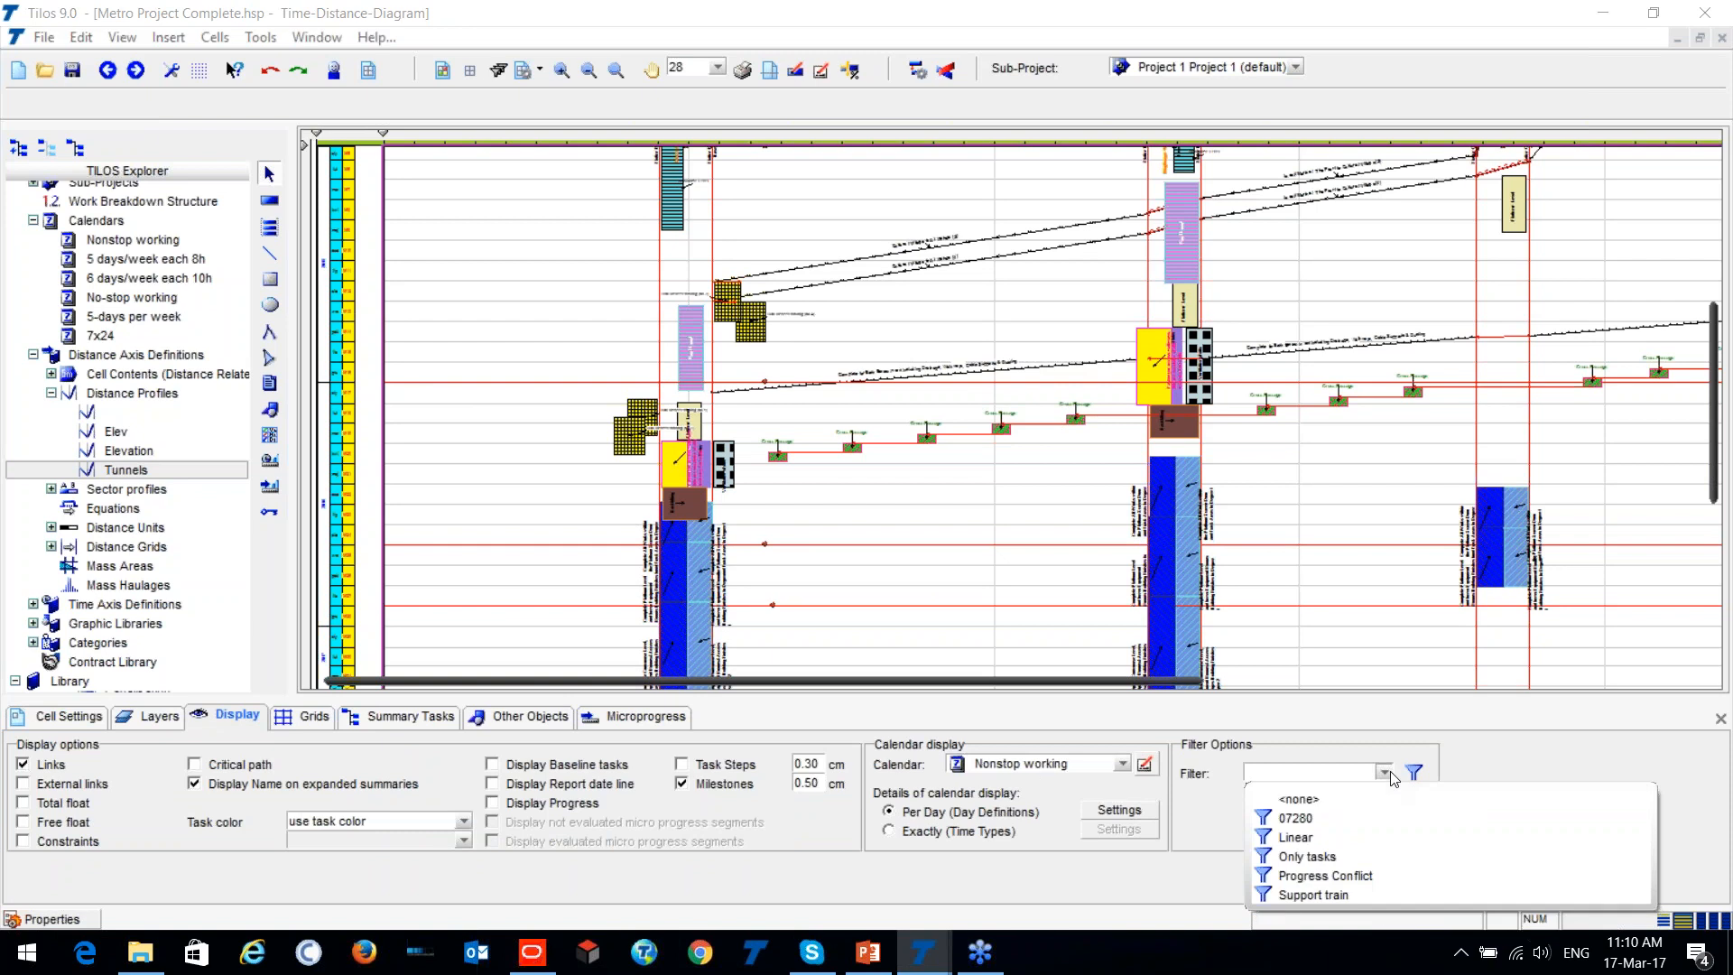
pyautogui.click(1341, 838)
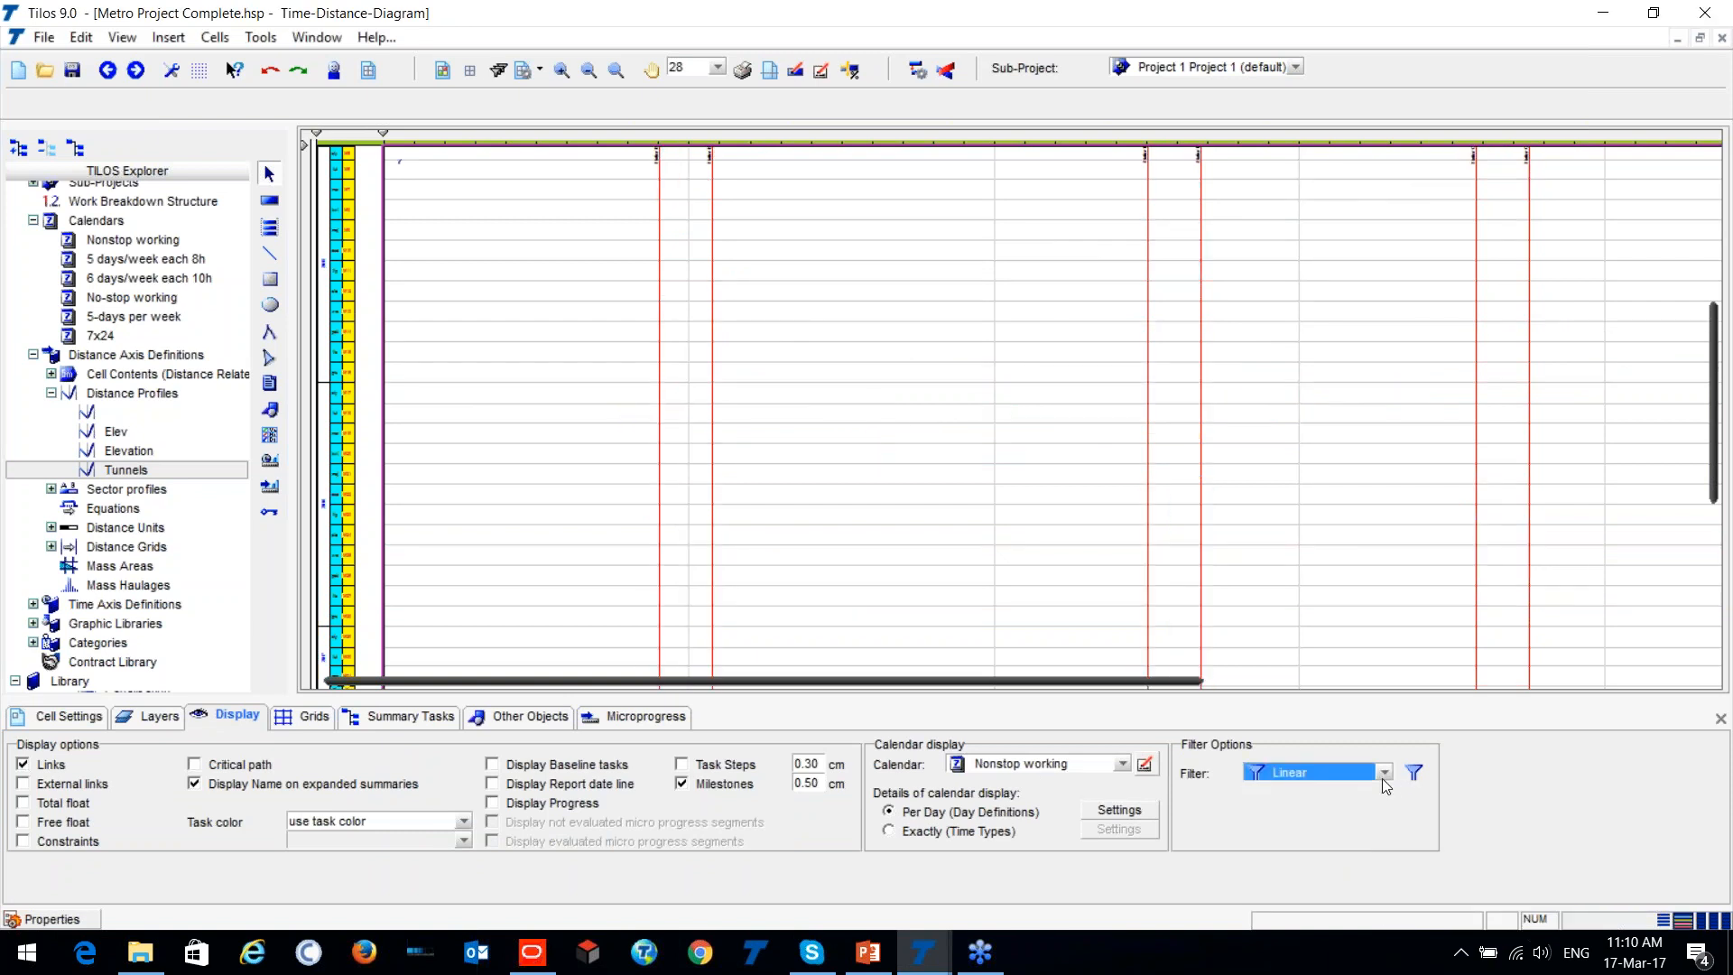
pyautogui.click(1388, 773)
pyautogui.click(1352, 858)
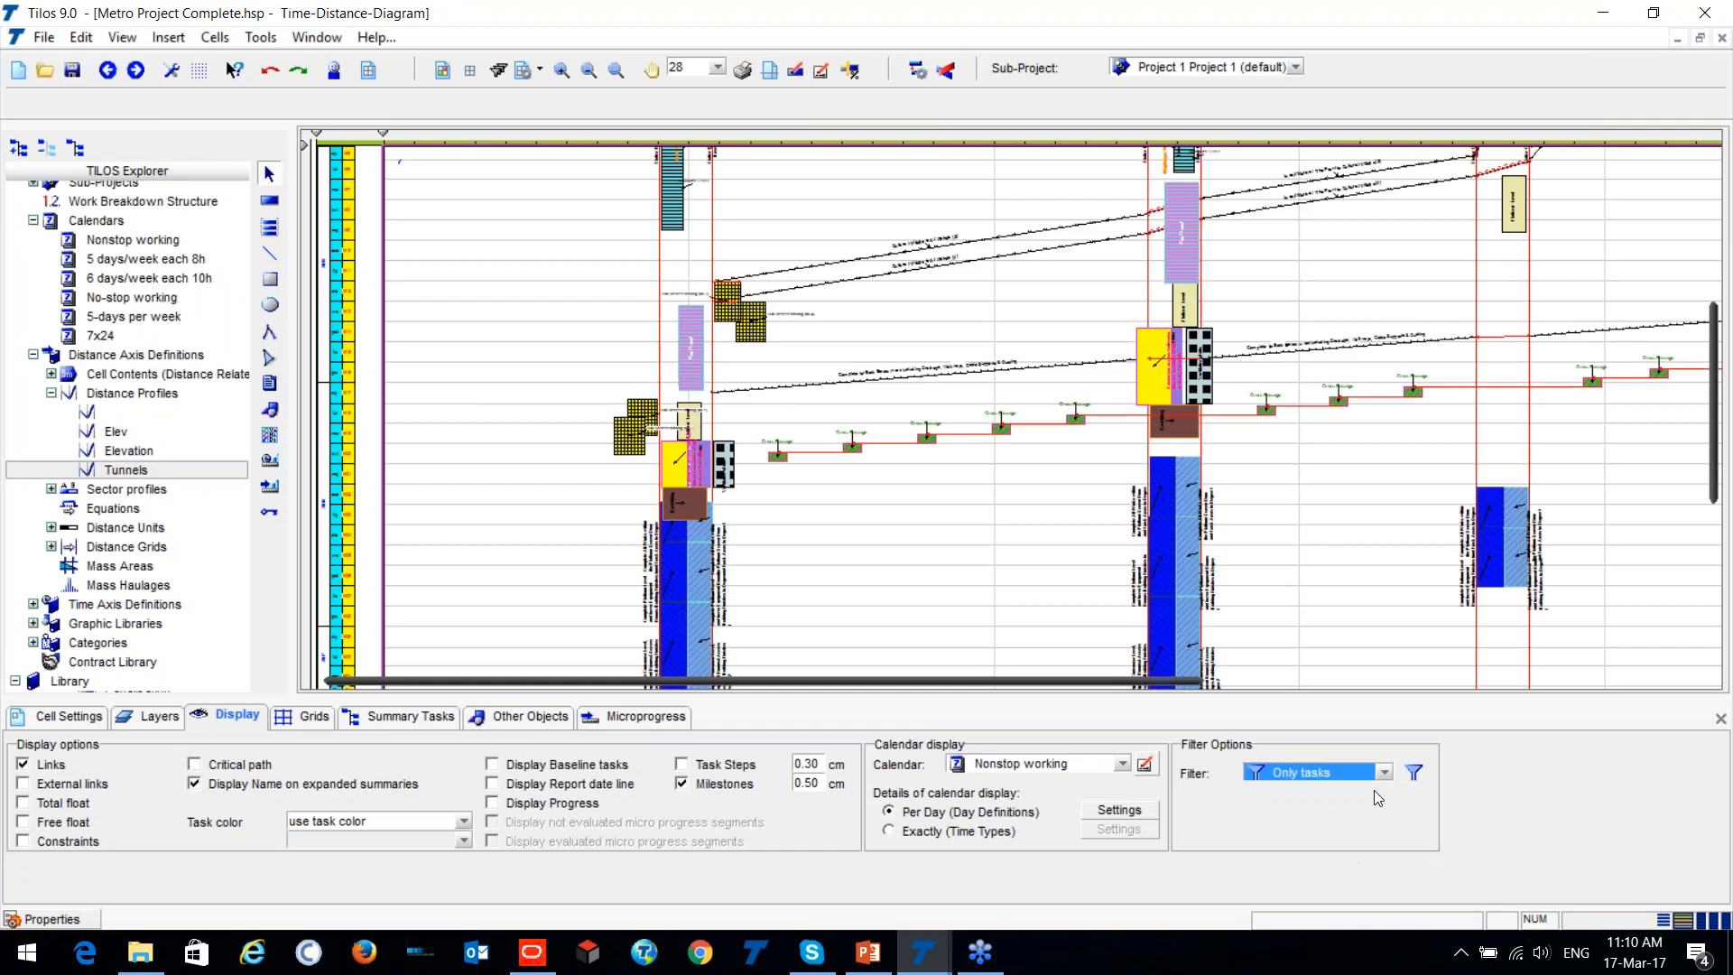
# Edit the Only tasks filter's criterion so that its parameter is Template name.
pyautogui.click(1414, 773)
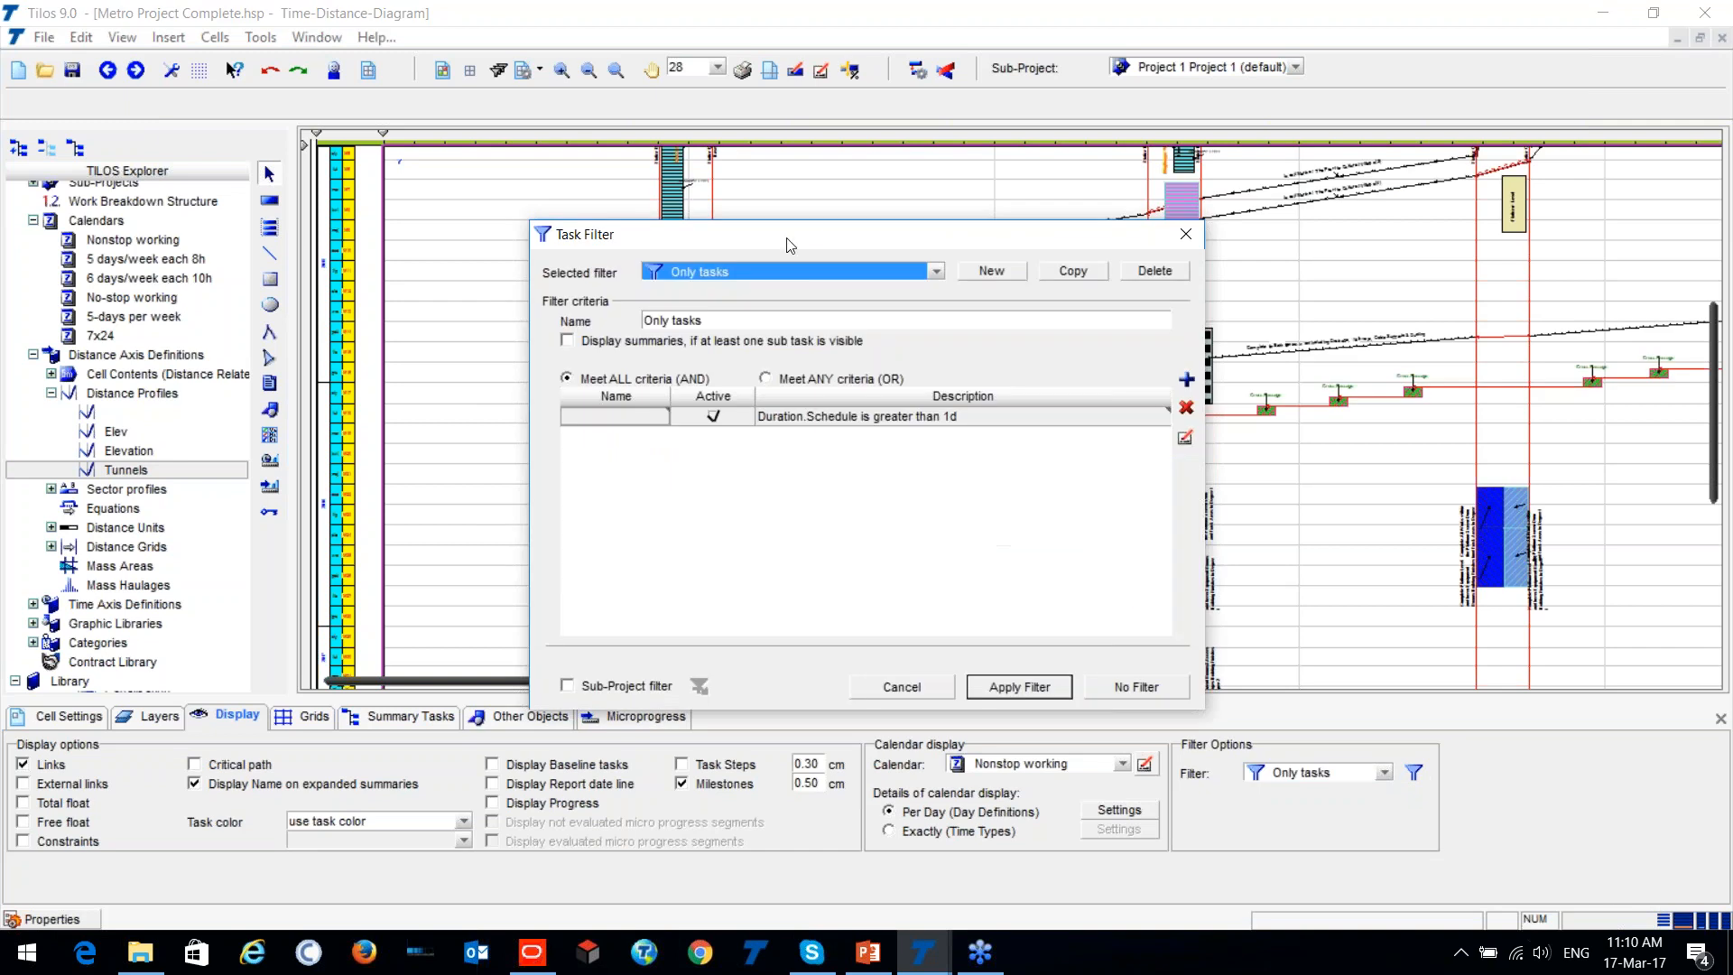
pyautogui.moveTo(788, 244); pyautogui.dragTo(330, 237)
pyautogui.doubleClick(153, 412)
pyautogui.click(220, 362)
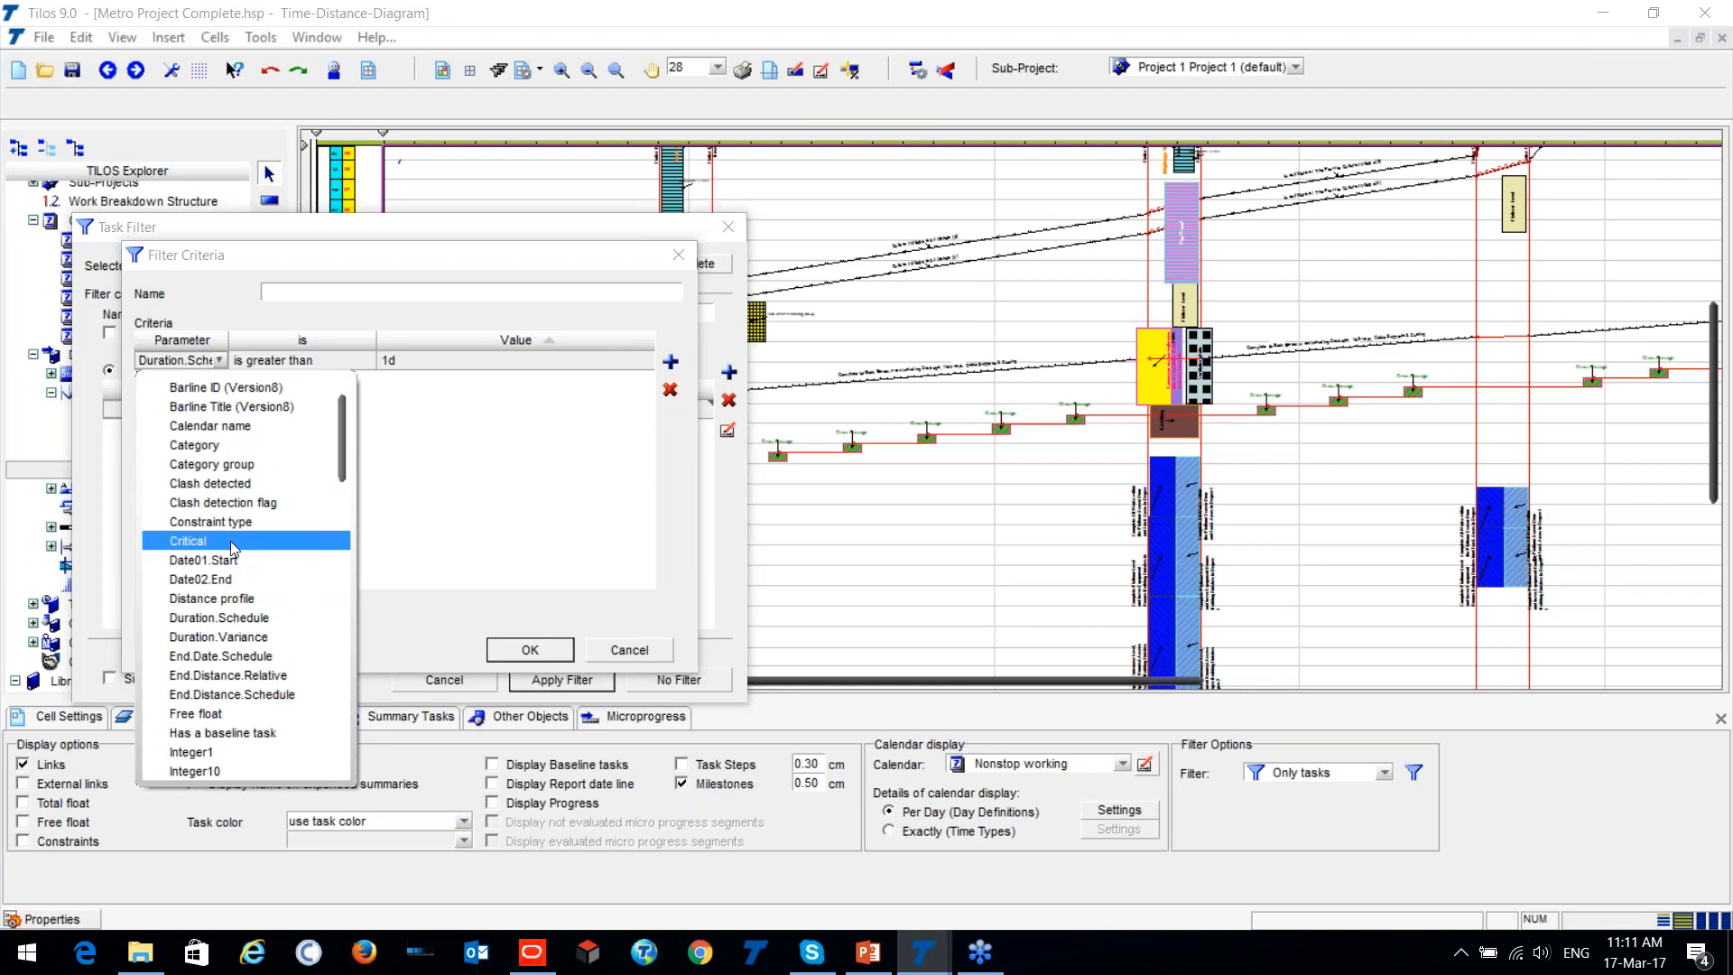
pyautogui.click(197, 542)
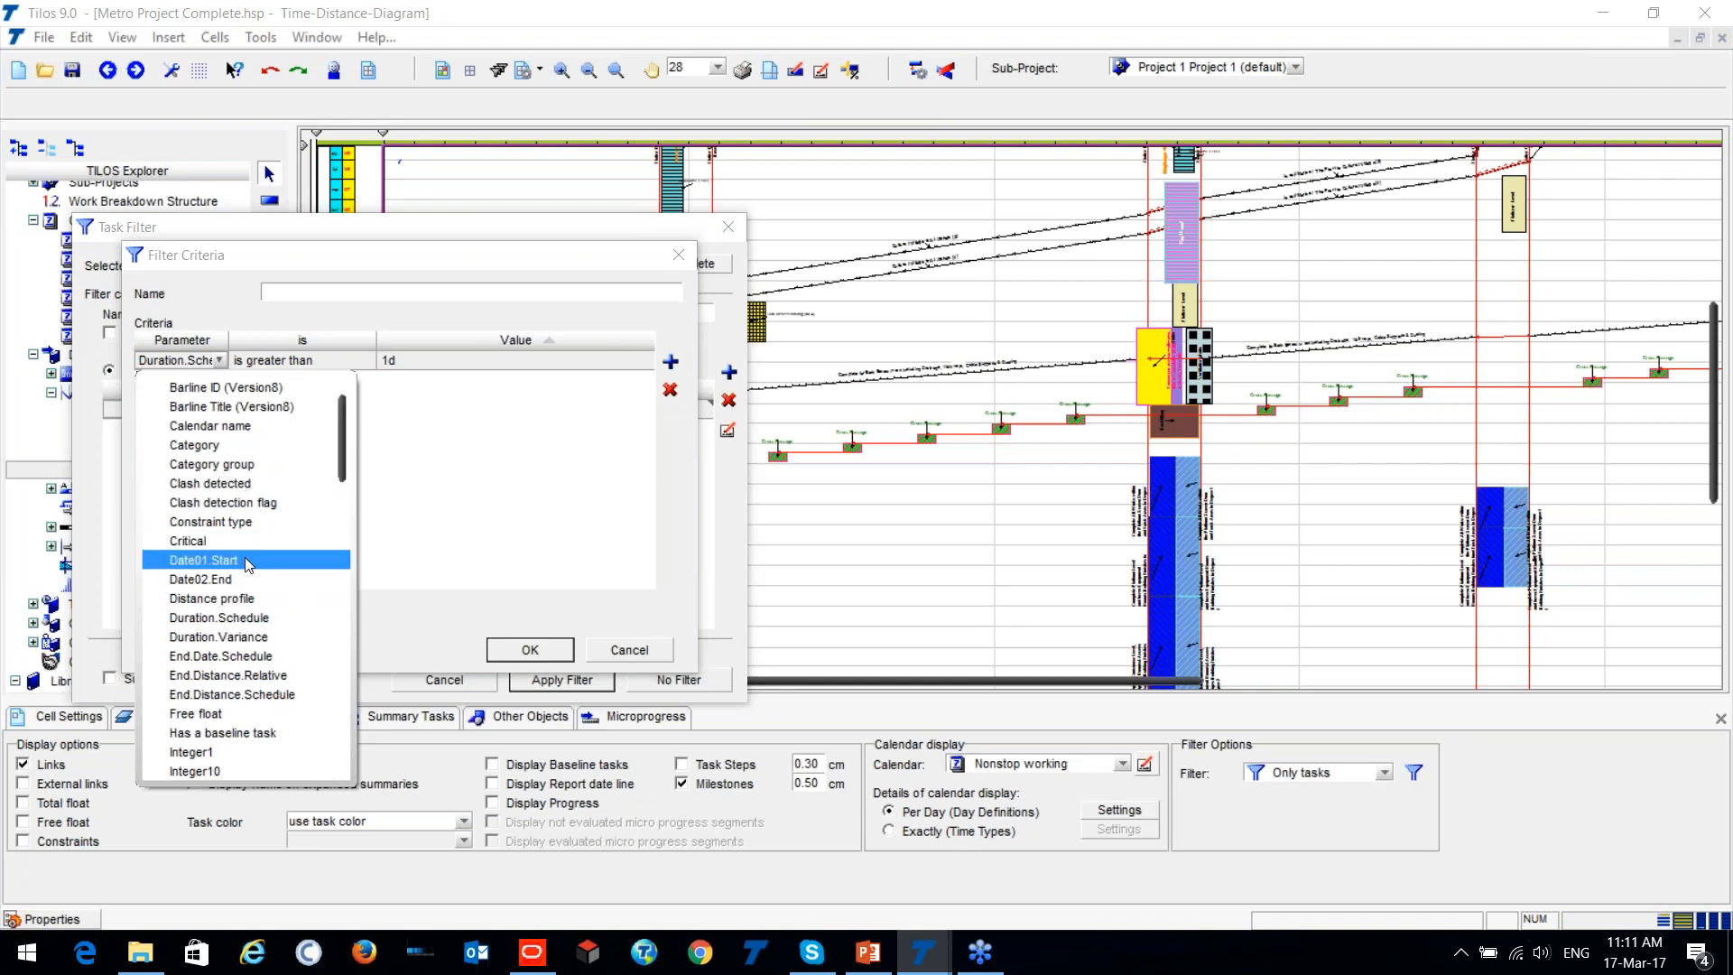
pyautogui.scroll(-4, 246, 556)
pyautogui.scroll(-7, 258, 533)
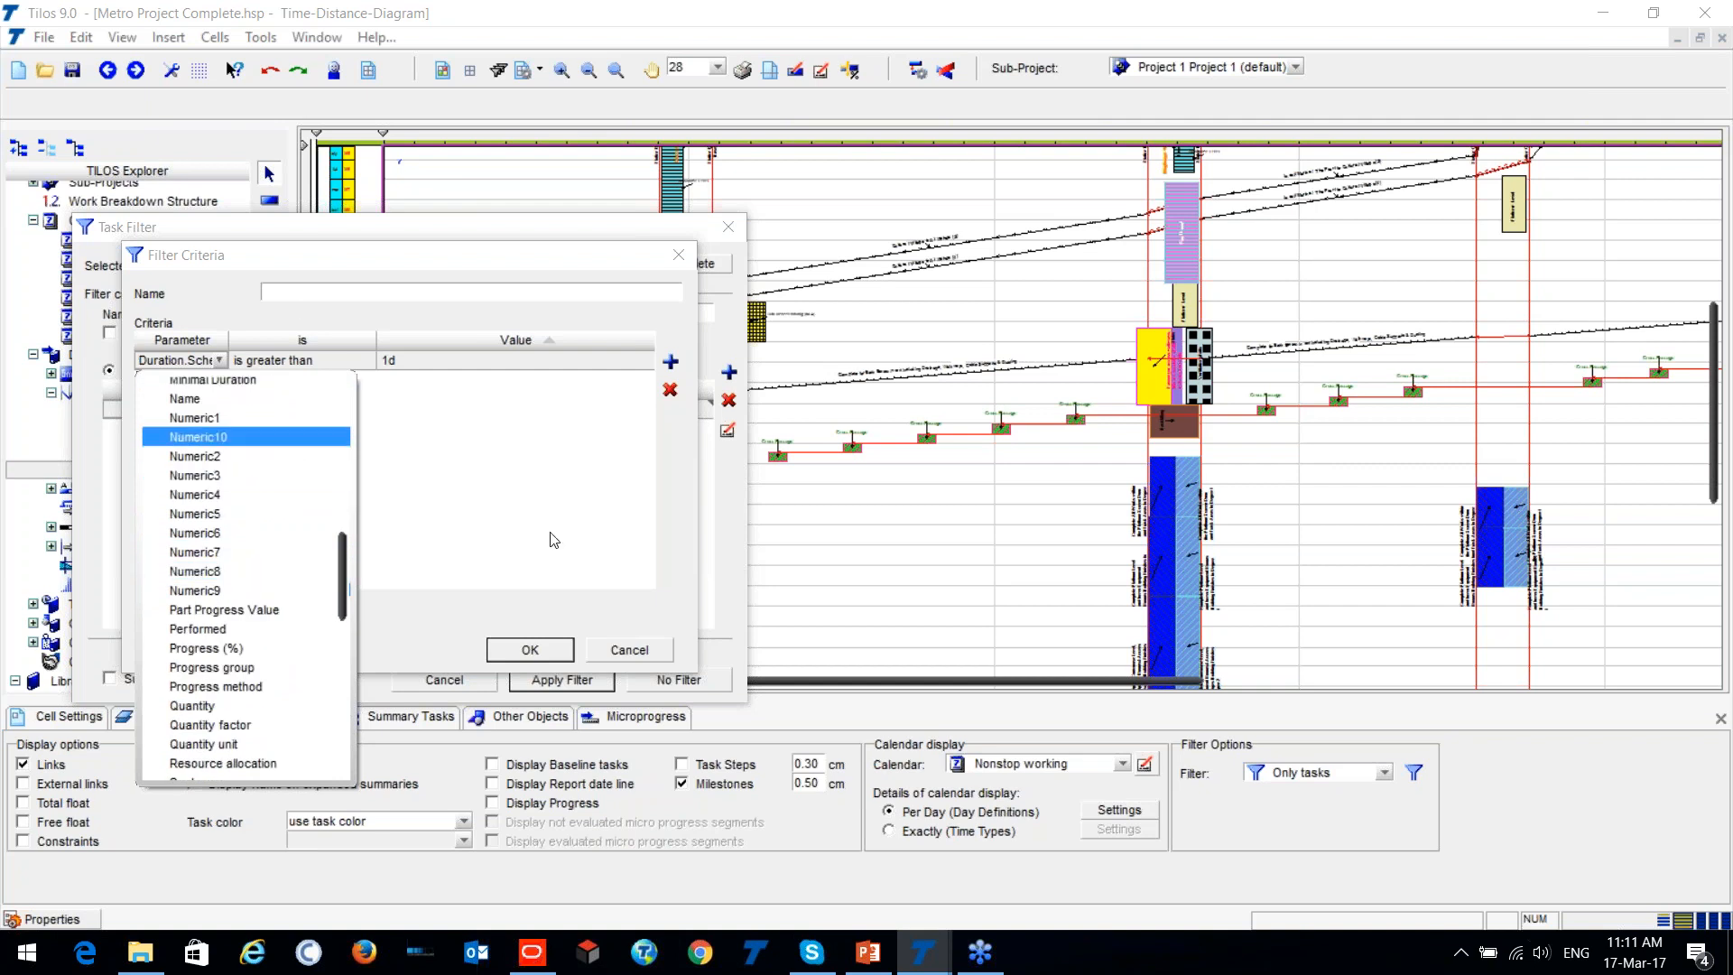
pyautogui.click(217, 363)
pyautogui.click(218, 364)
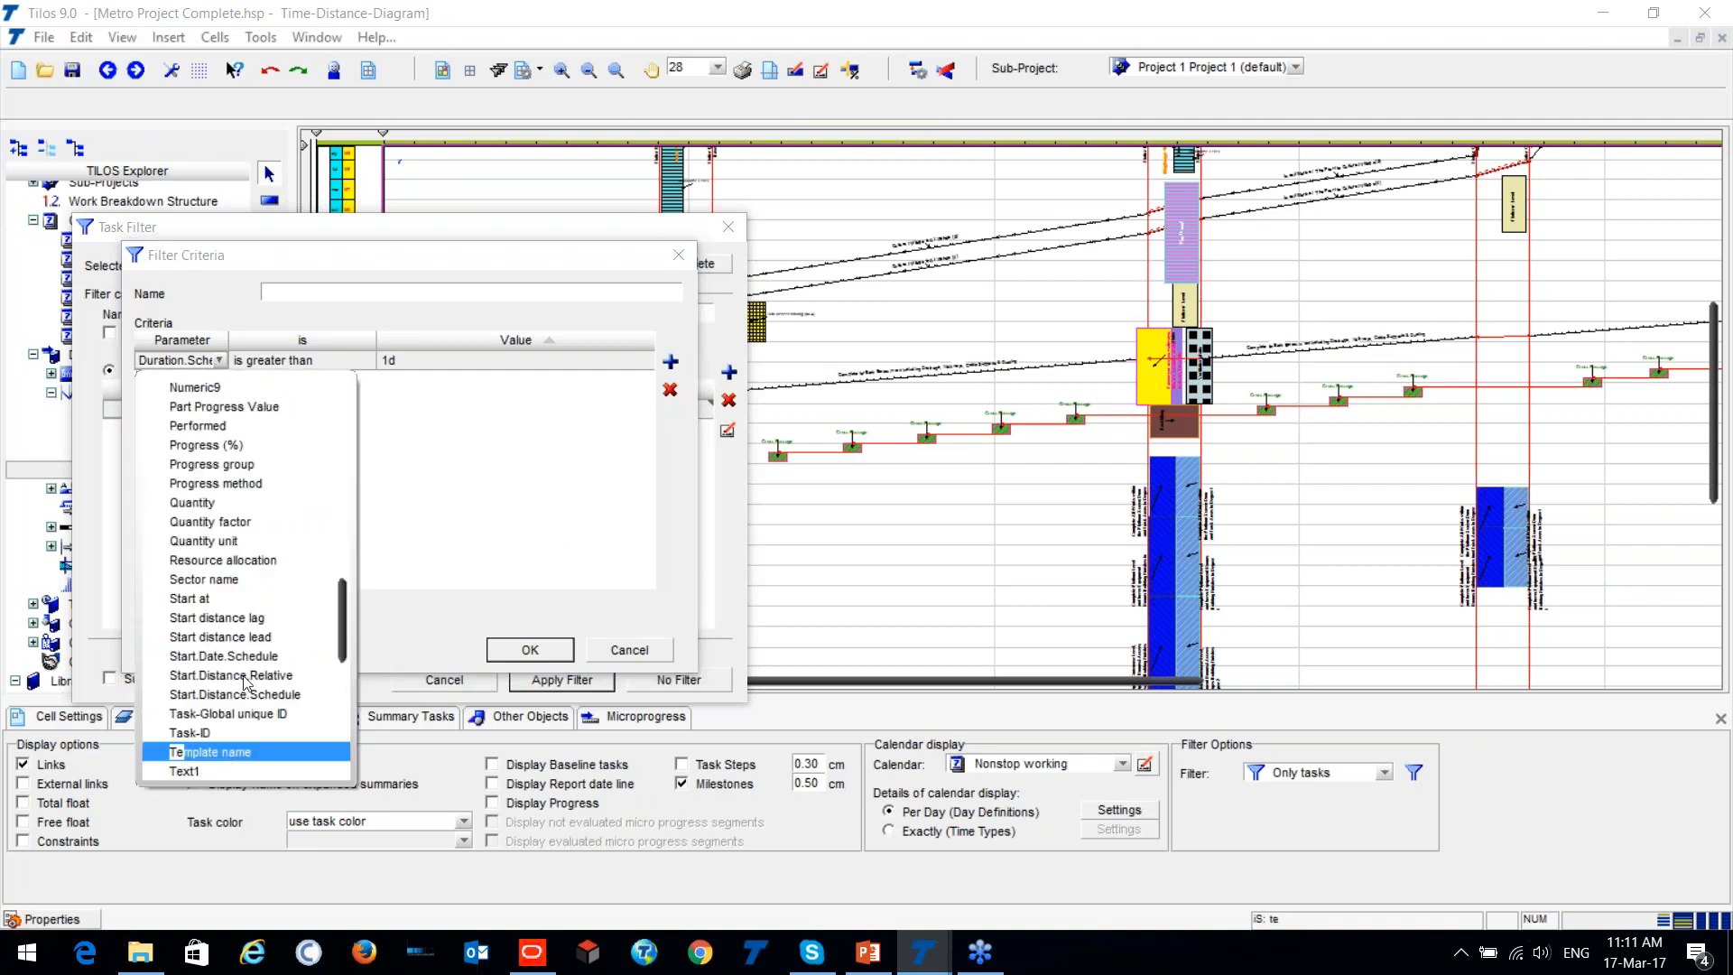
pyautogui.click(233, 750)
# Set the Template name criterion's value to Architectural Works and apply the filter to the diagram.
pyautogui.click(489, 364)
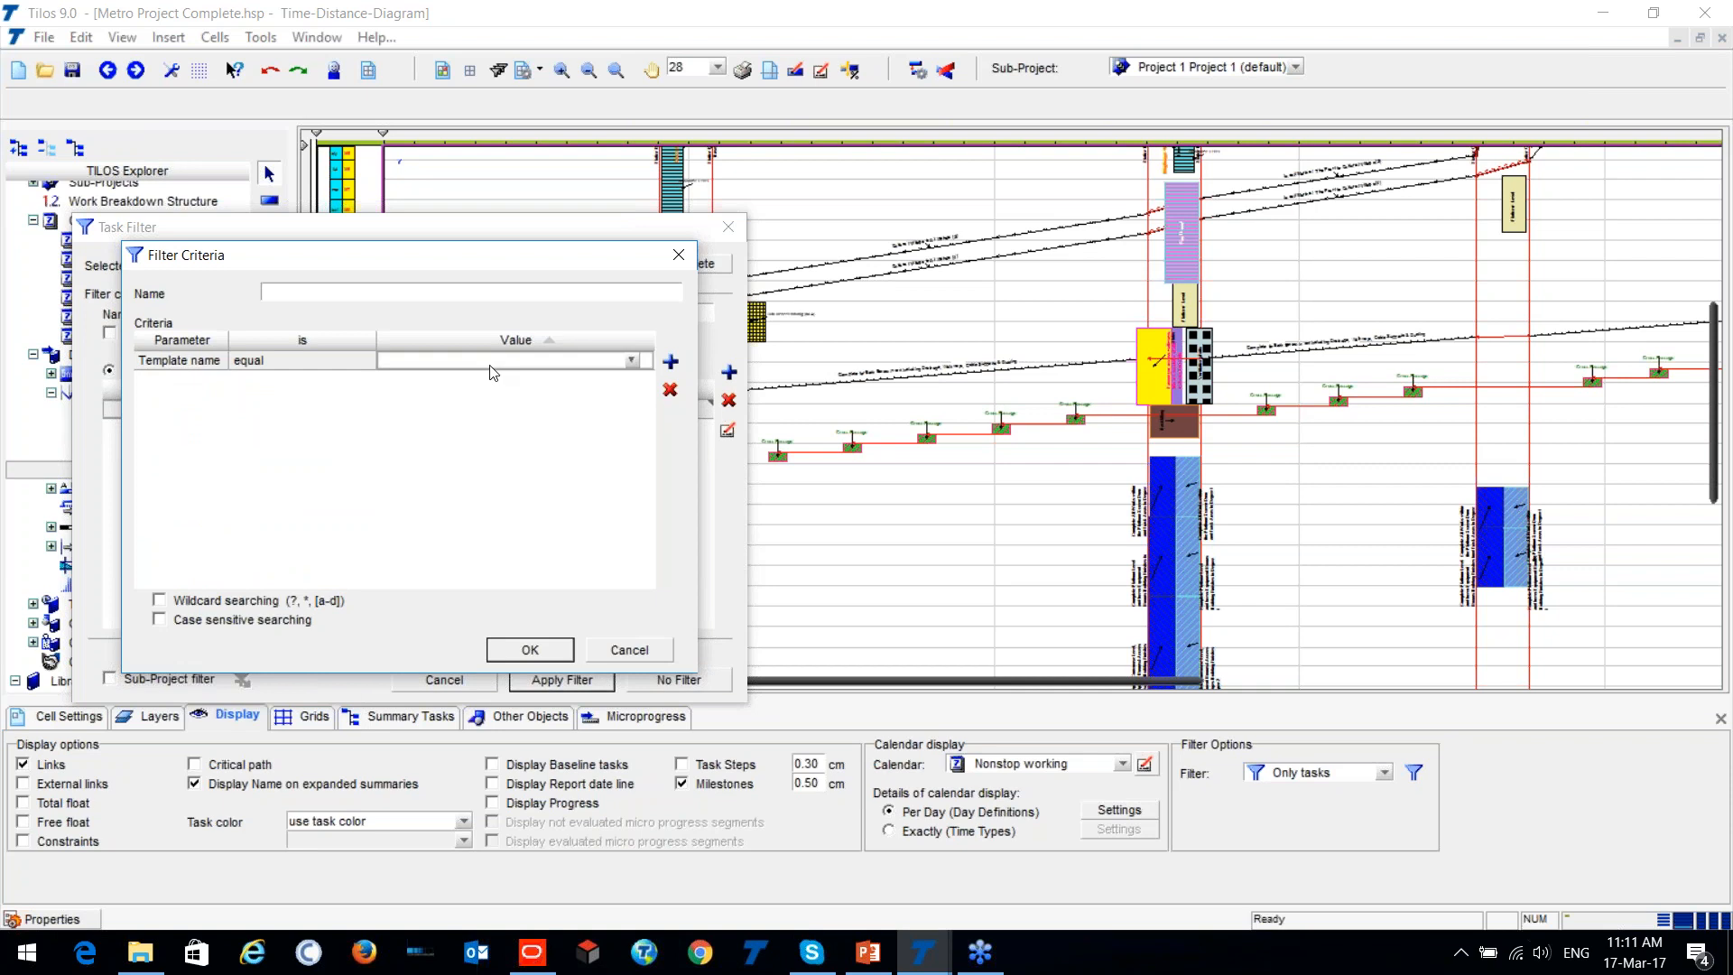
pyautogui.click(631, 360)
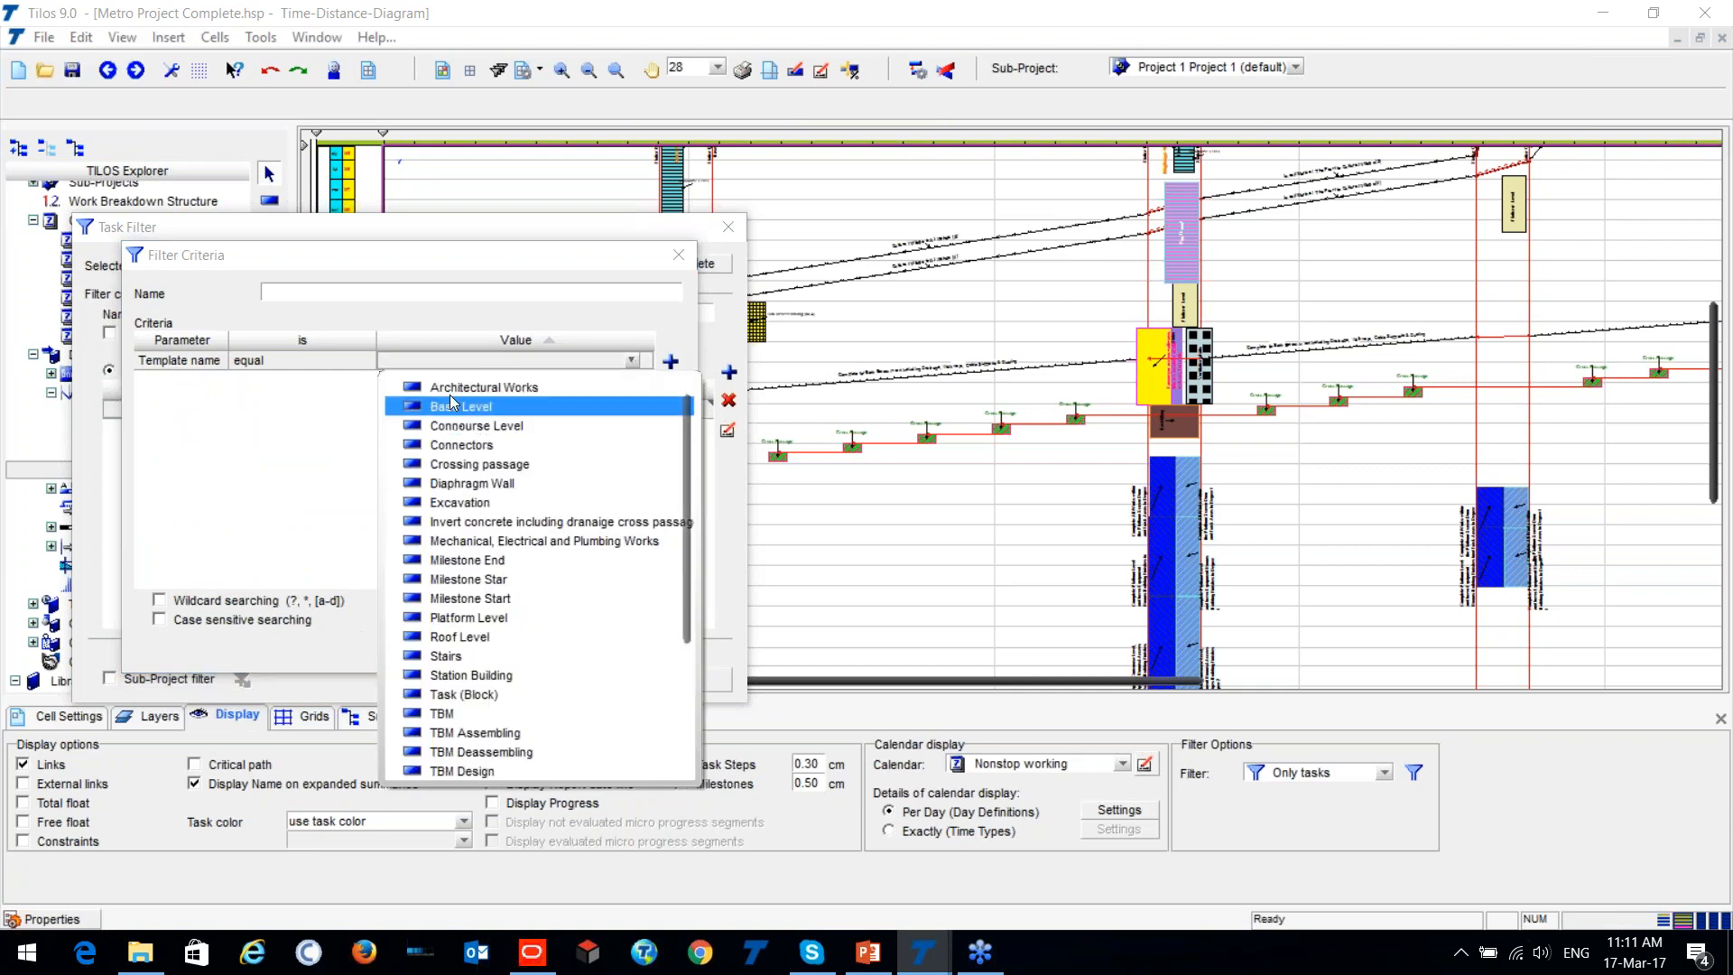
pyautogui.click(479, 387)
pyautogui.click(572, 647)
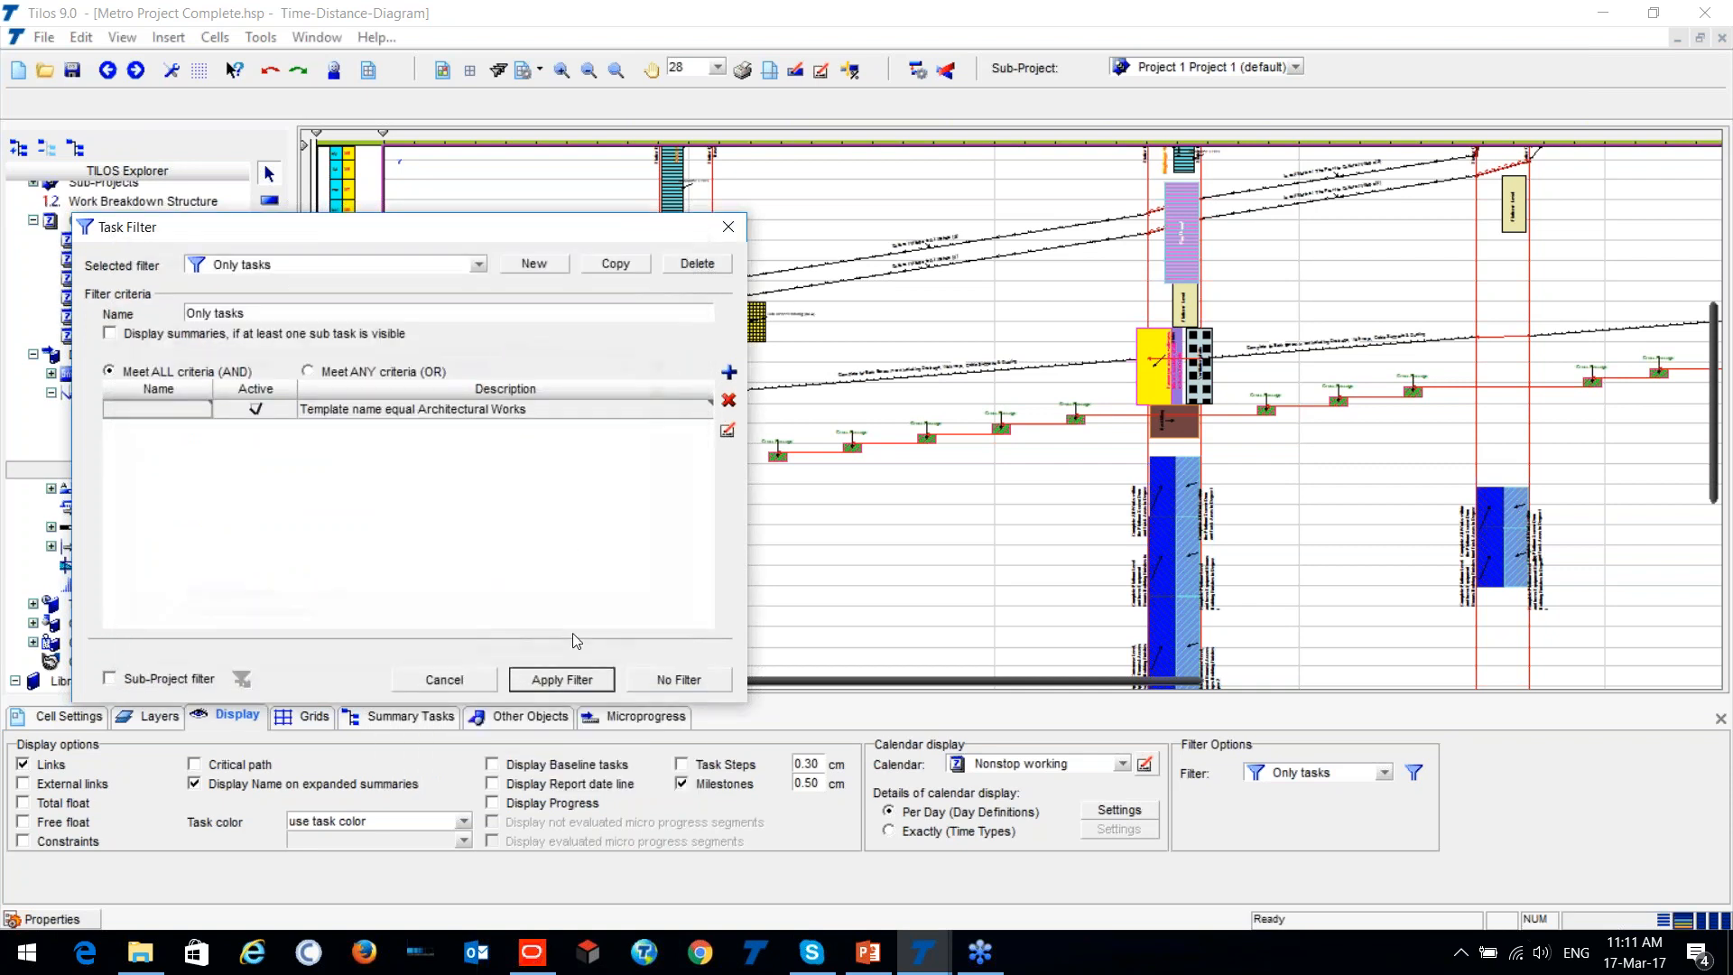
pyautogui.click(559, 678)
# Examine the filtered architectural works tasks at the stations, including the Al Wahda platform screen door and track areas task.
pyautogui.scroll(-5, 776, 514)
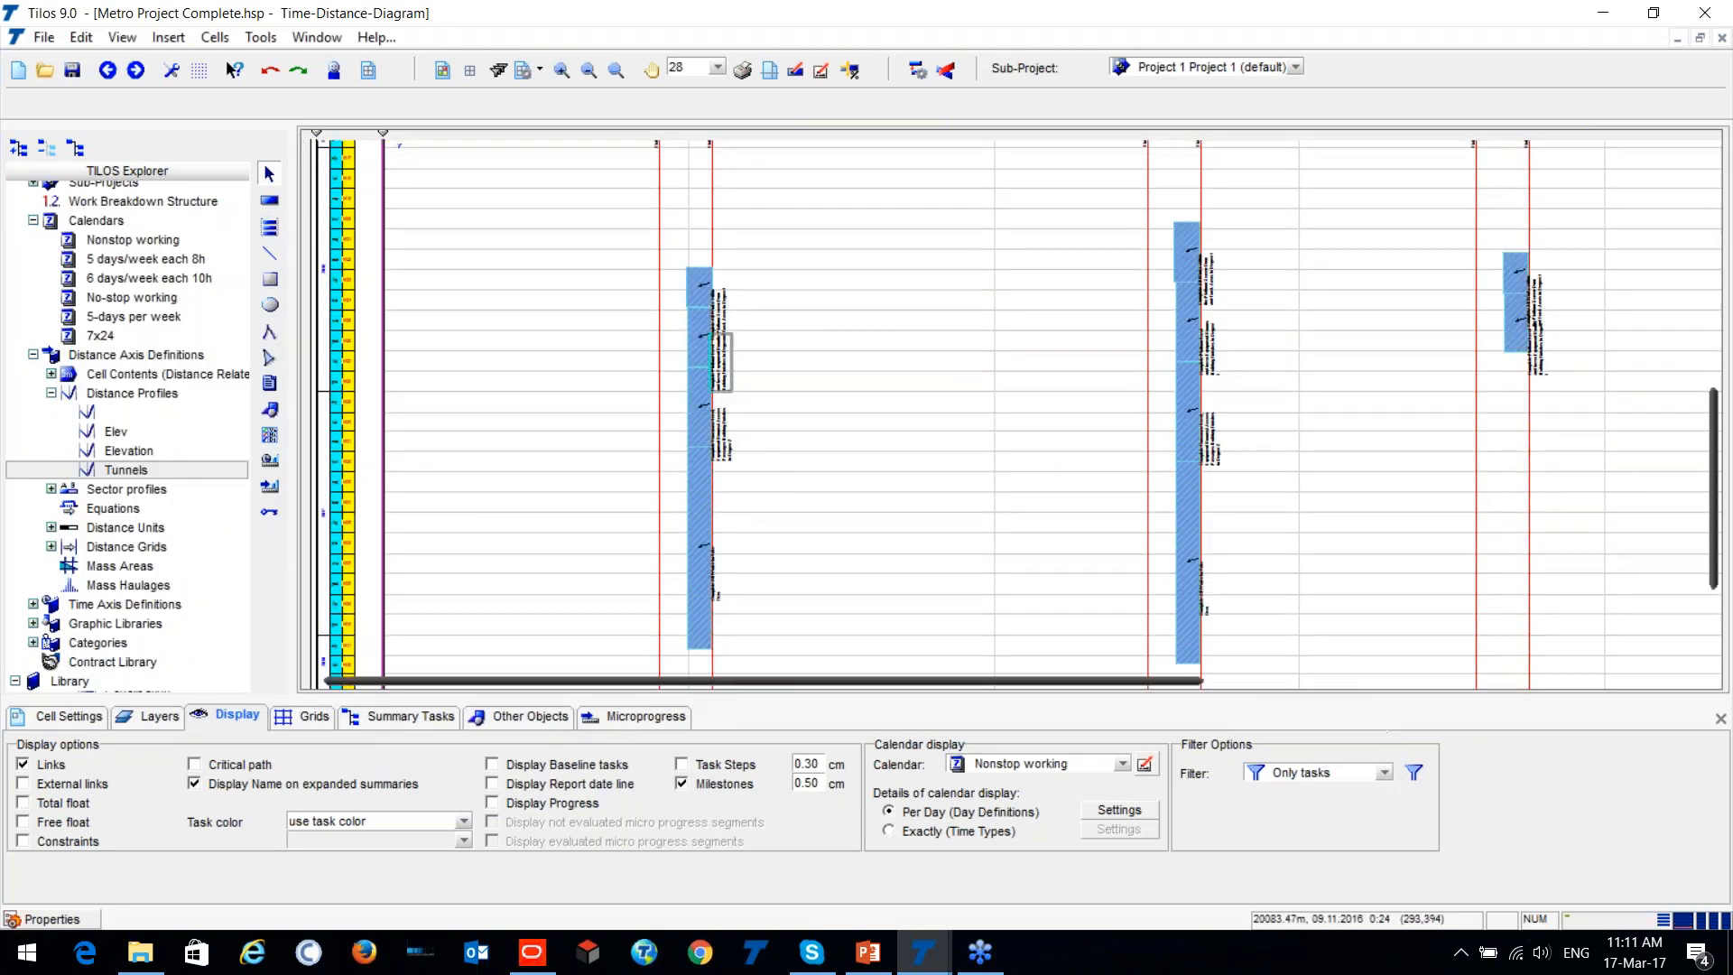
pyautogui.scroll(7, 717, 361)
pyautogui.scroll(3, 687, 360)
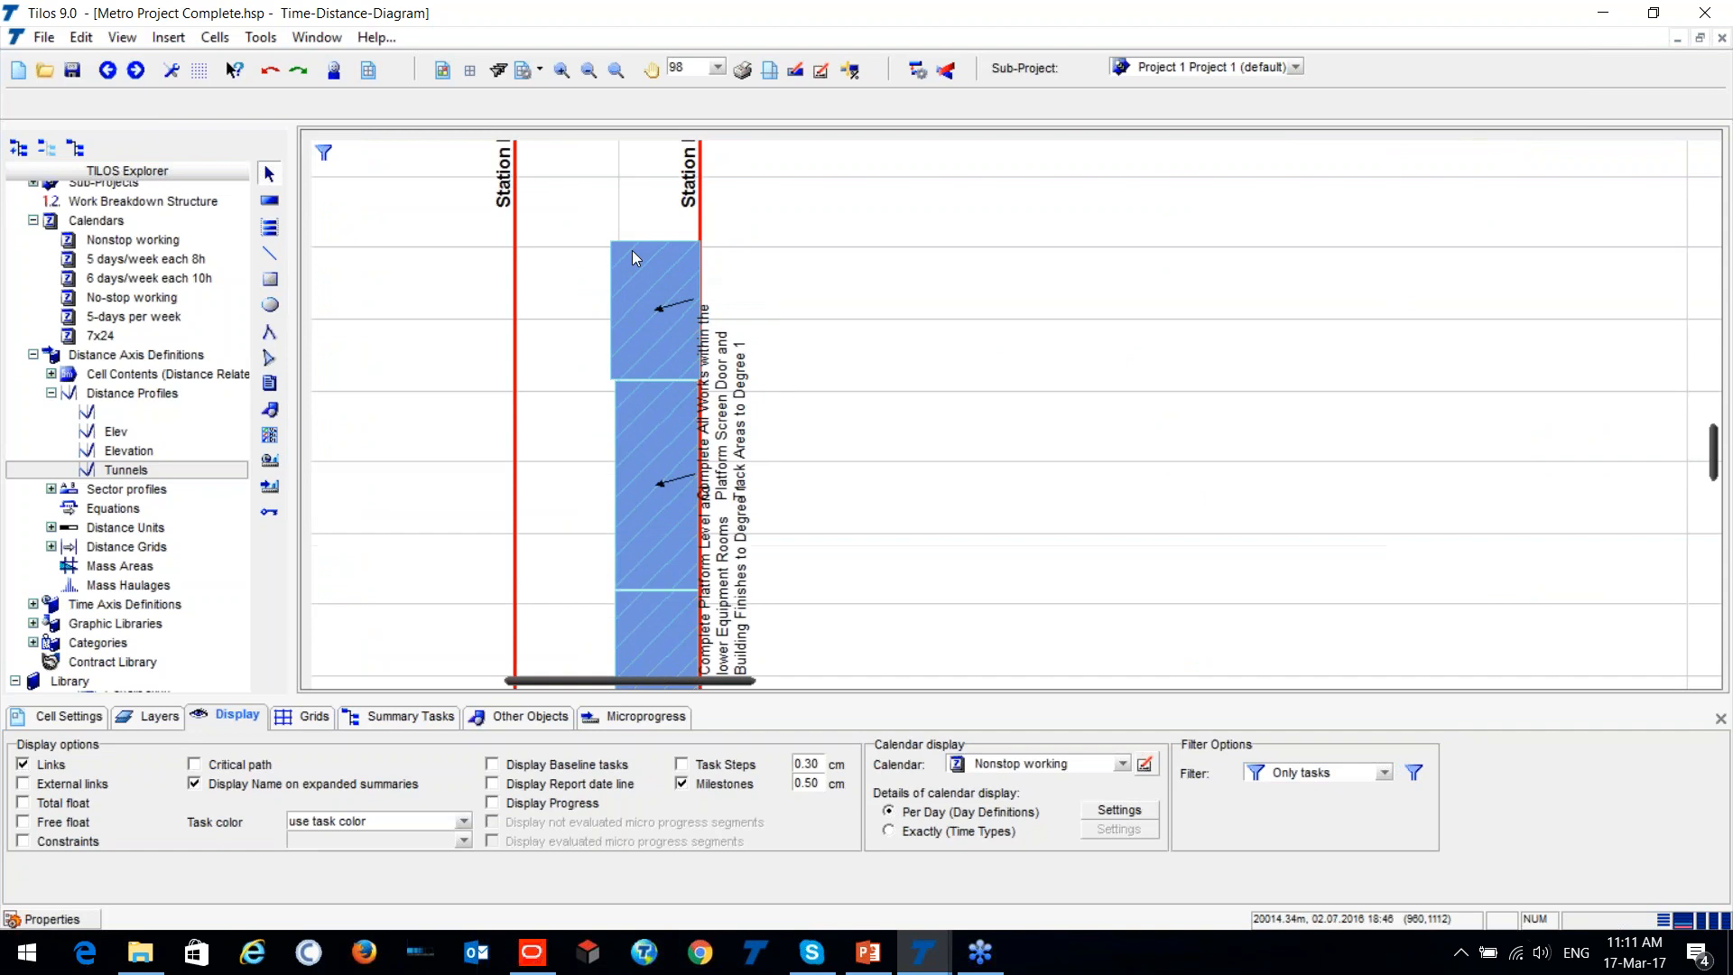
pyautogui.click(627, 244)
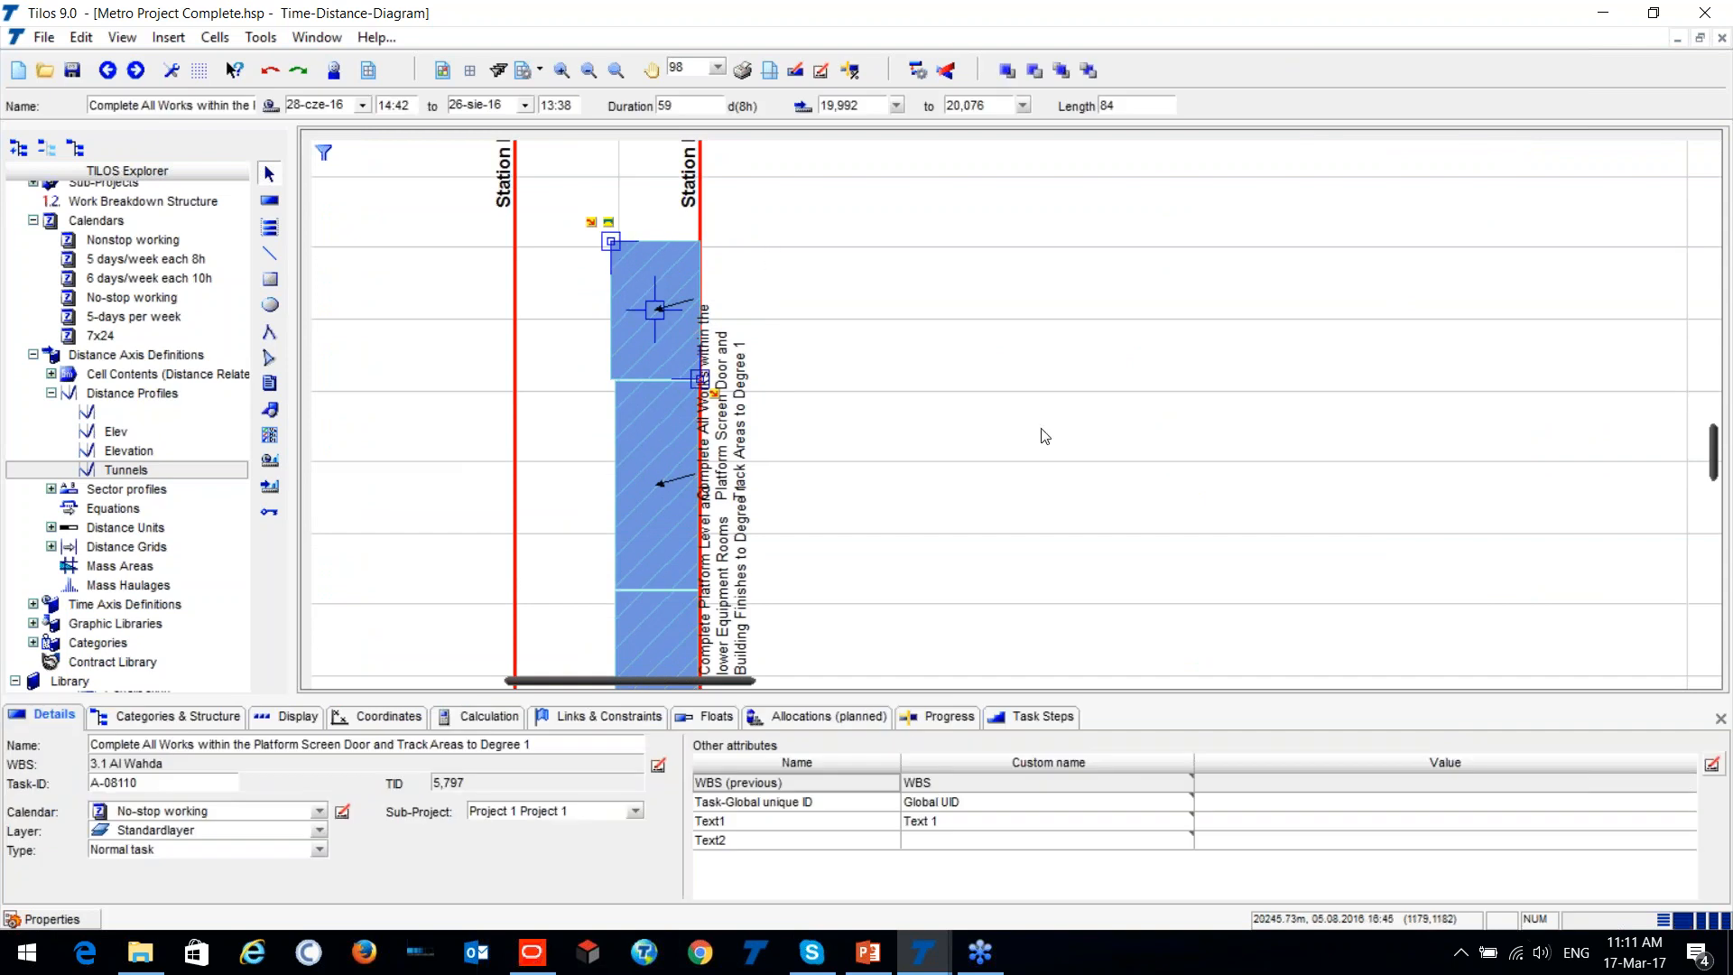
pyautogui.click(743, 248)
pyautogui.moveTo(755, 313); pyautogui.dragTo(747, 263)
pyautogui.moveTo(761, 372); pyautogui.dragTo(736, 293)
pyautogui.click(735, 292)
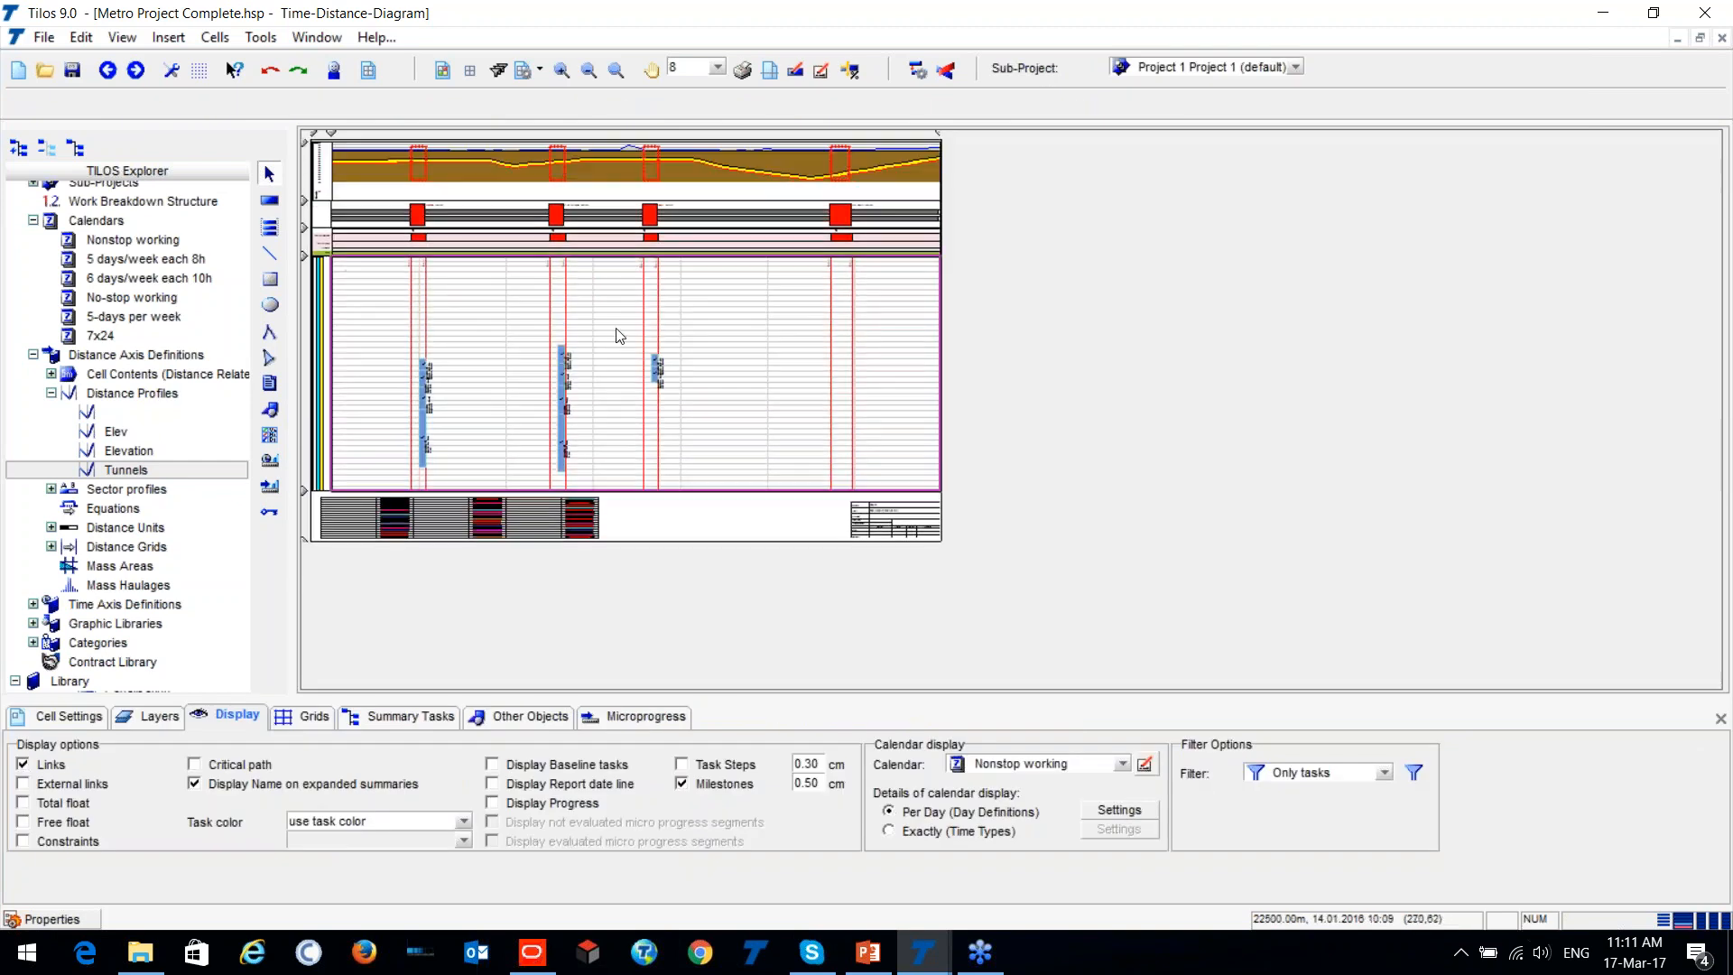
pyautogui.scroll(1, 528, 287)
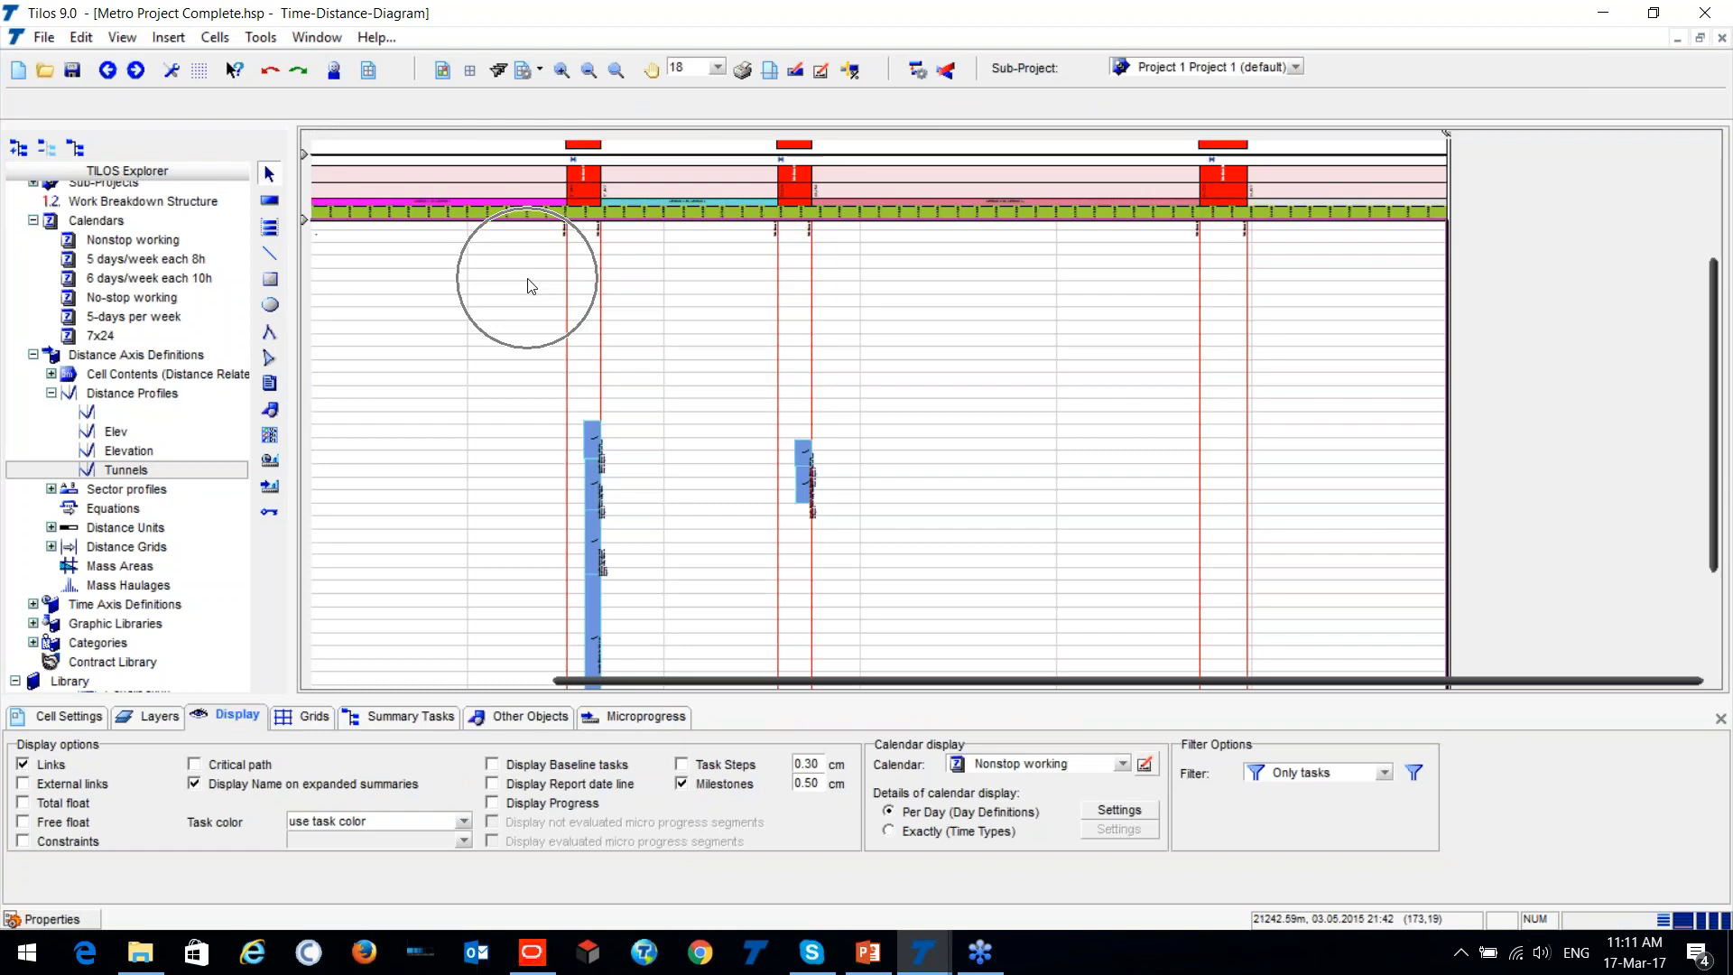
pyautogui.scroll(-1, 524, 294)
pyautogui.moveTo(806, 681); pyautogui.dragTo(716, 692)
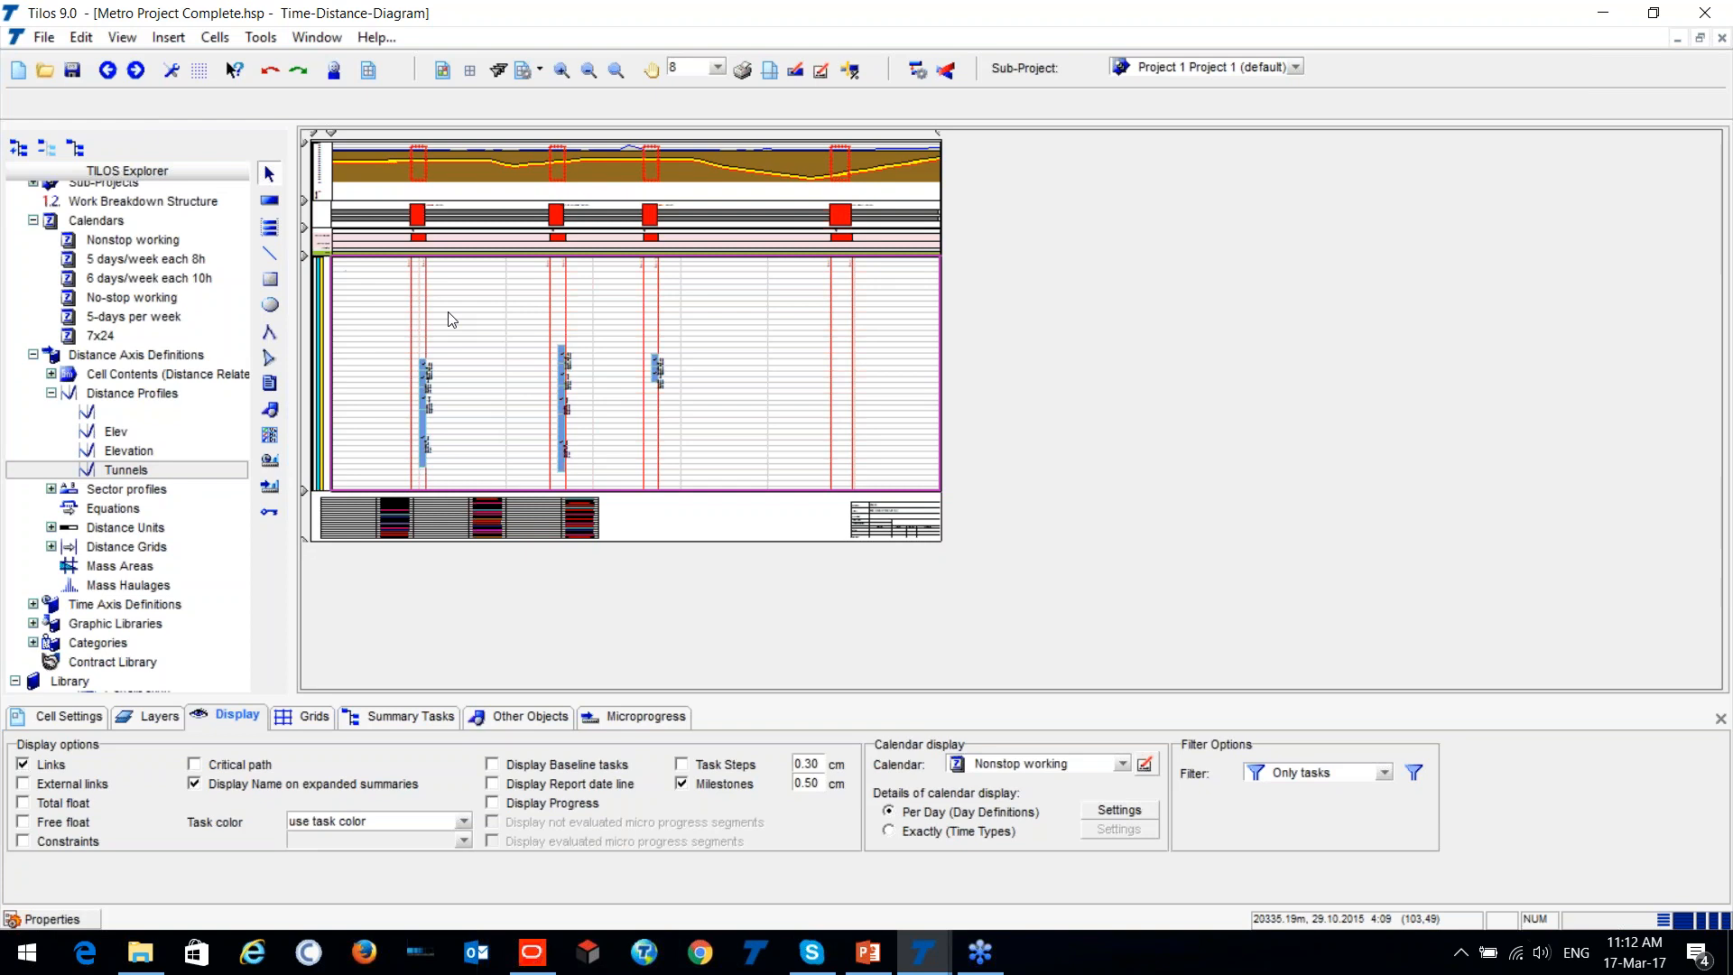
# Create a new view named demo of type Integrated View and open it in a new window.
pyautogui.scroll(5, 53, 208)
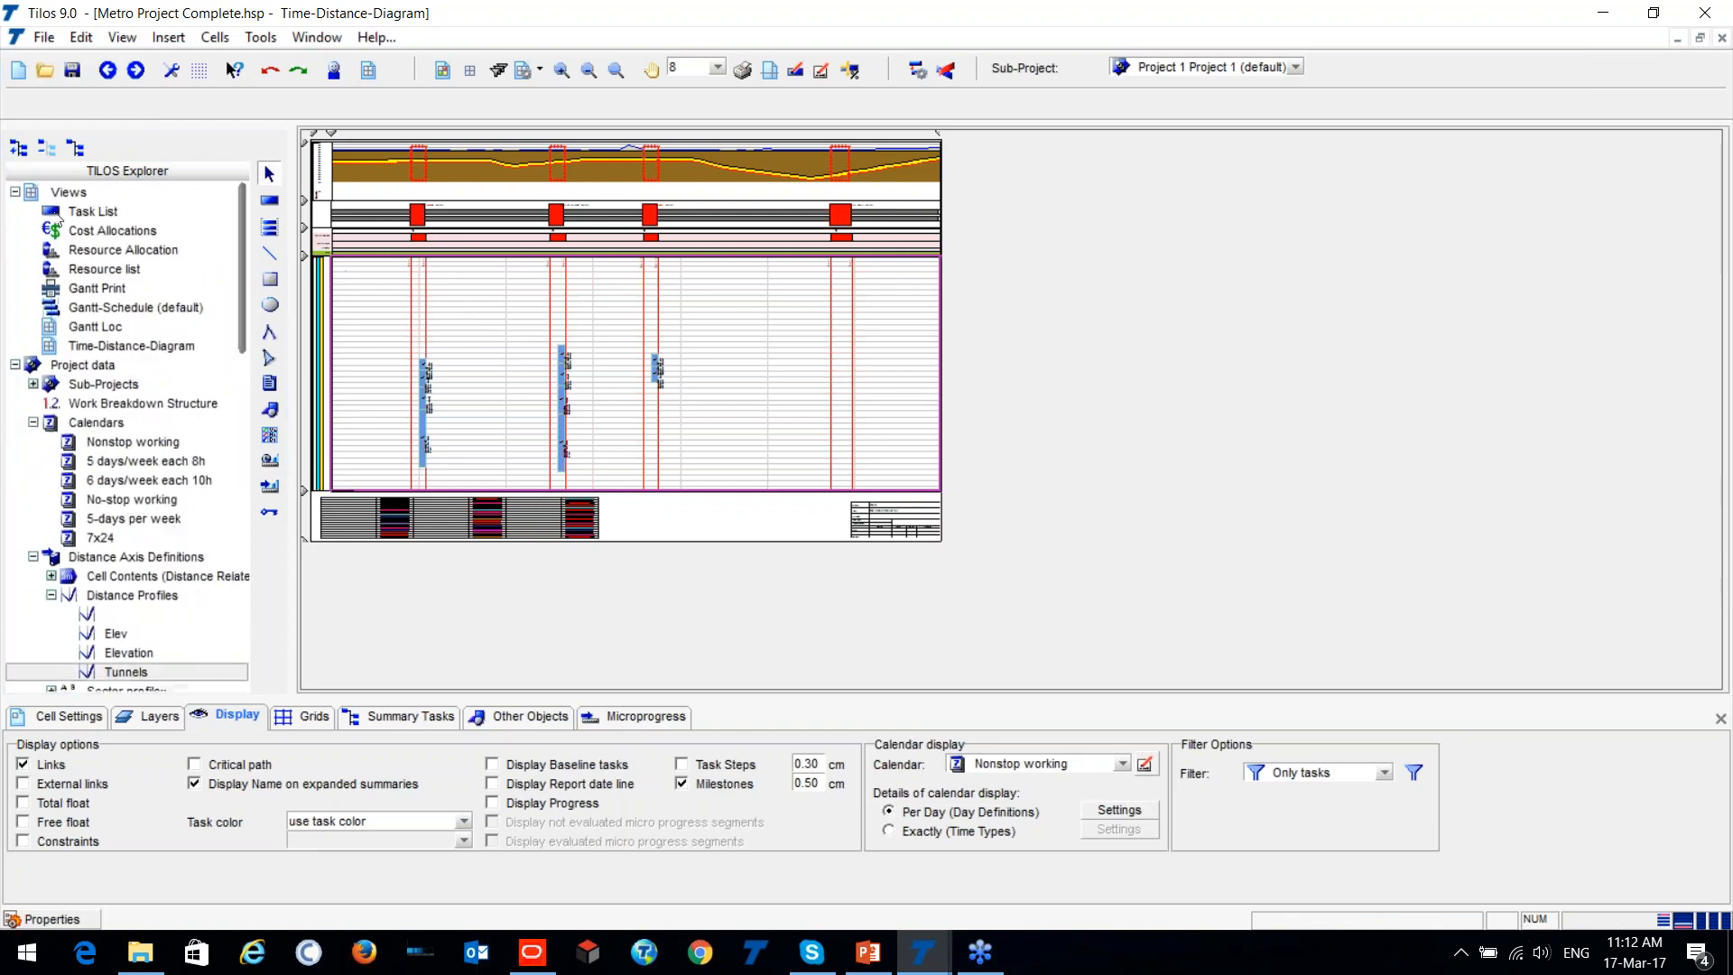
pyautogui.rightClick(52, 208)
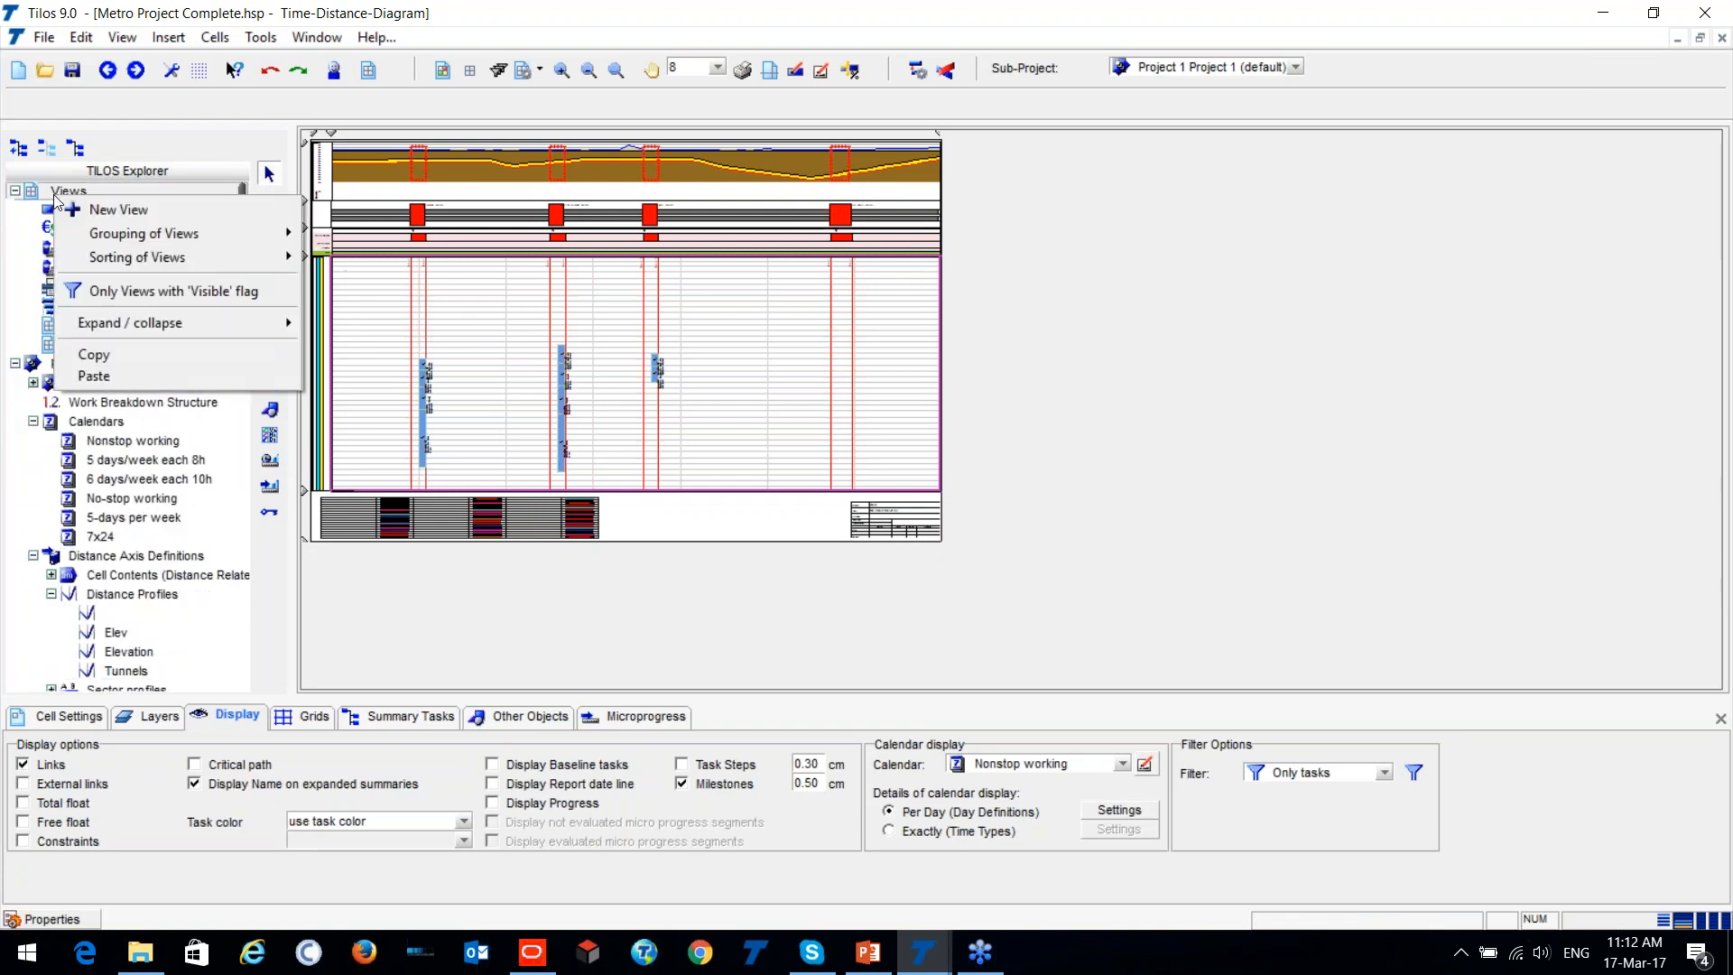
pyautogui.click(128, 208)
pyautogui.moveTo(789, 224); pyautogui.dragTo(518, 182)
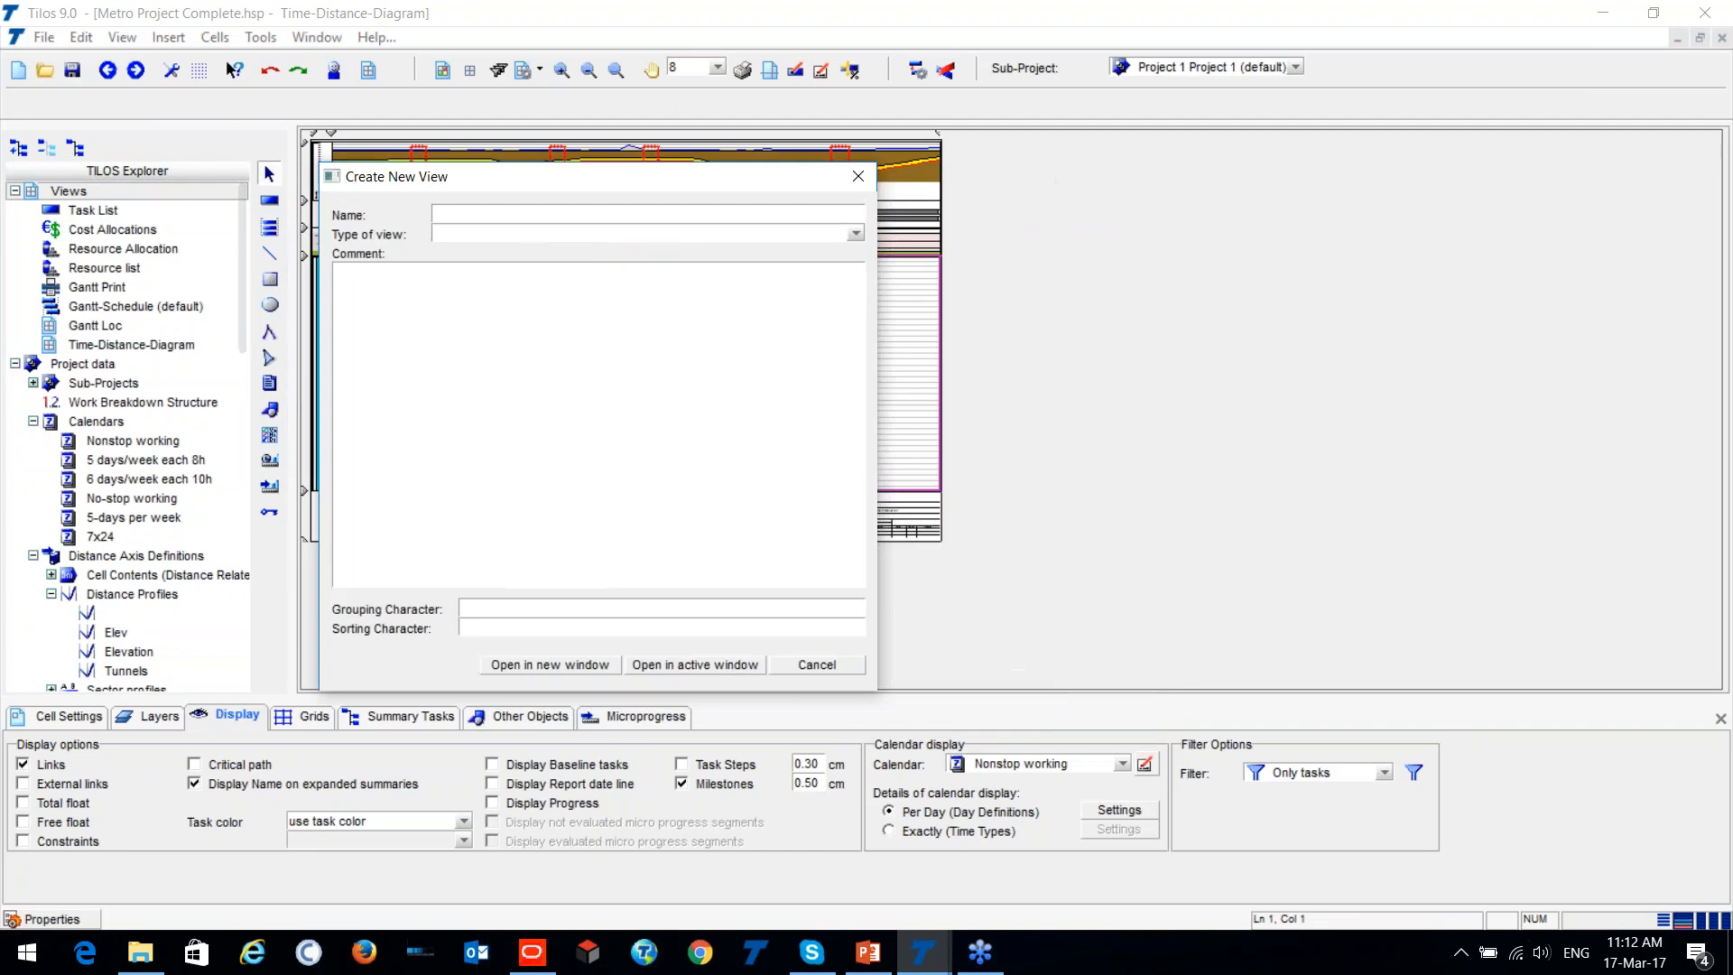
pyautogui.click(505, 234)
pyautogui.click(516, 261)
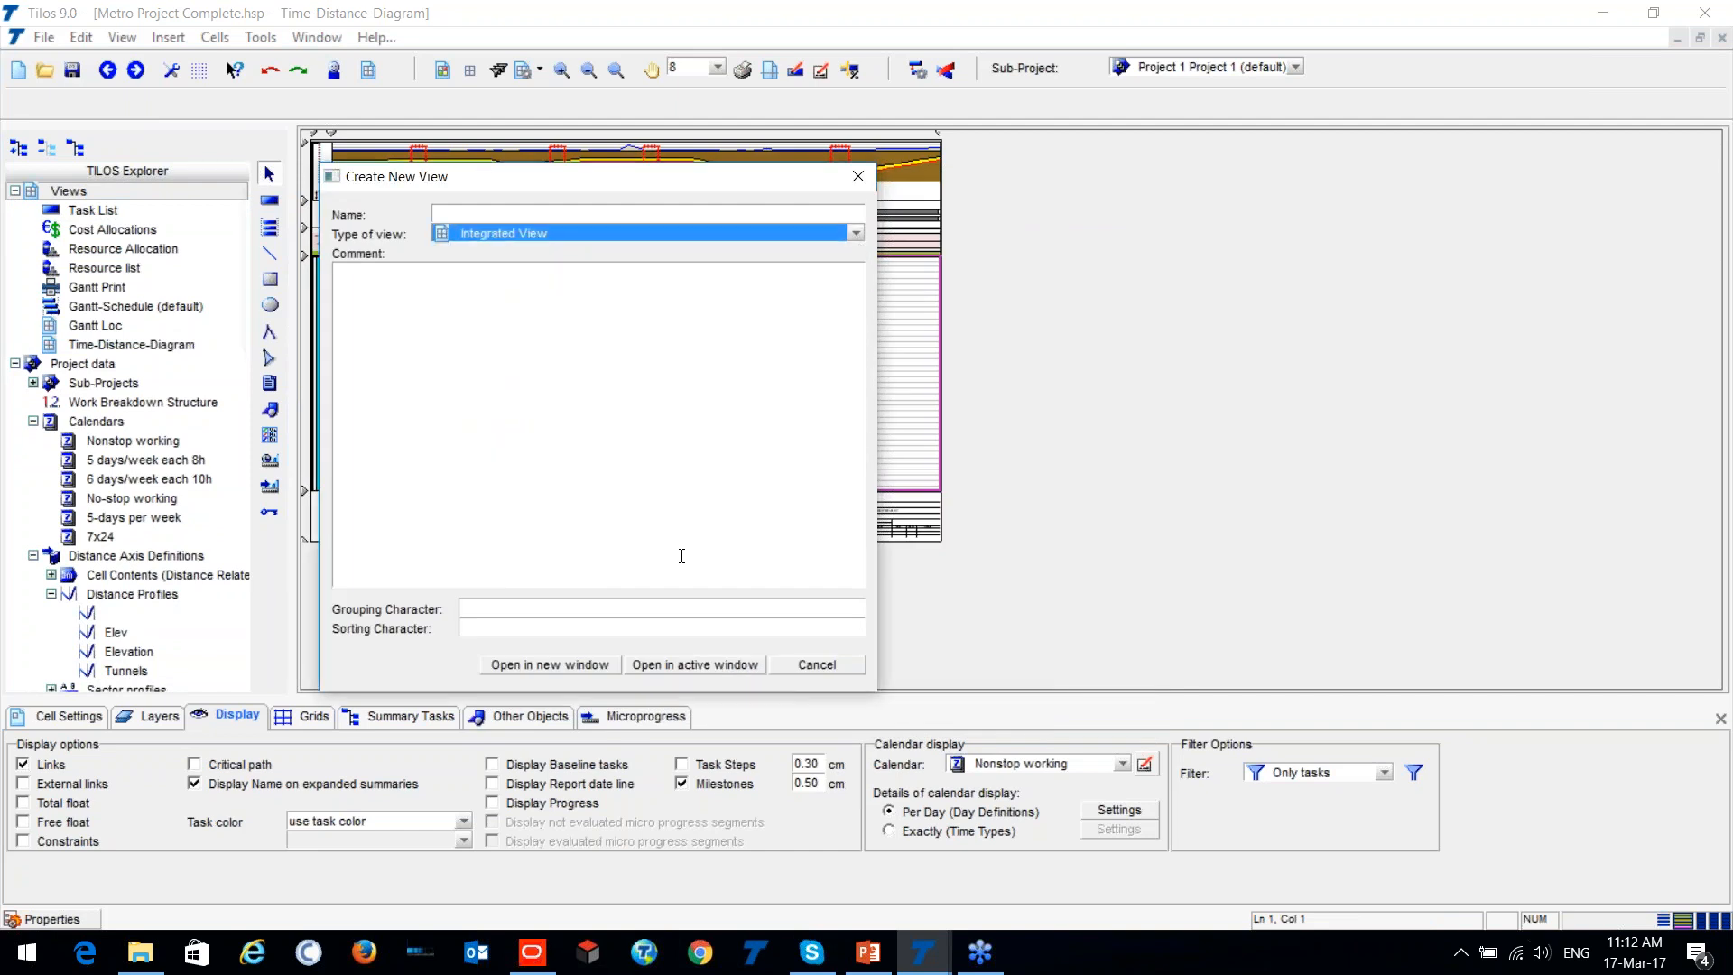
pyautogui.click(512, 217)
pyautogui.write('demo')
pyautogui.click(554, 665)
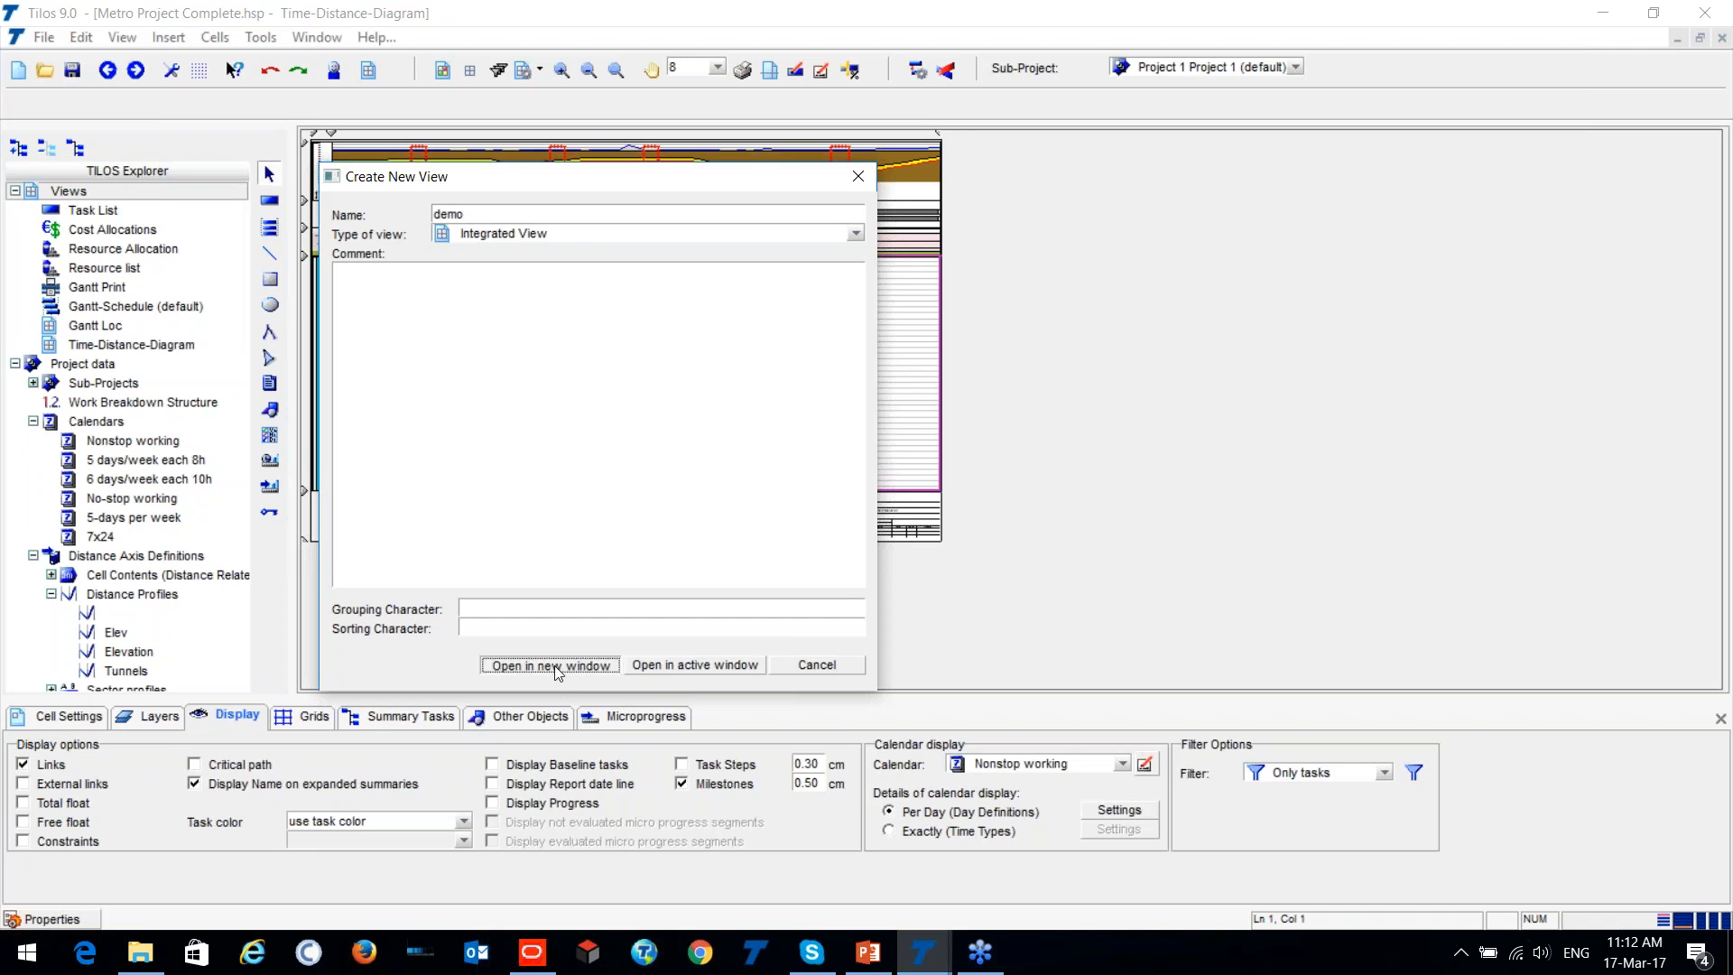
# Add two rows below and two columns to the right of the main cell in the demo view.
pyautogui.click(540, 71)
pyautogui.click(538, 107)
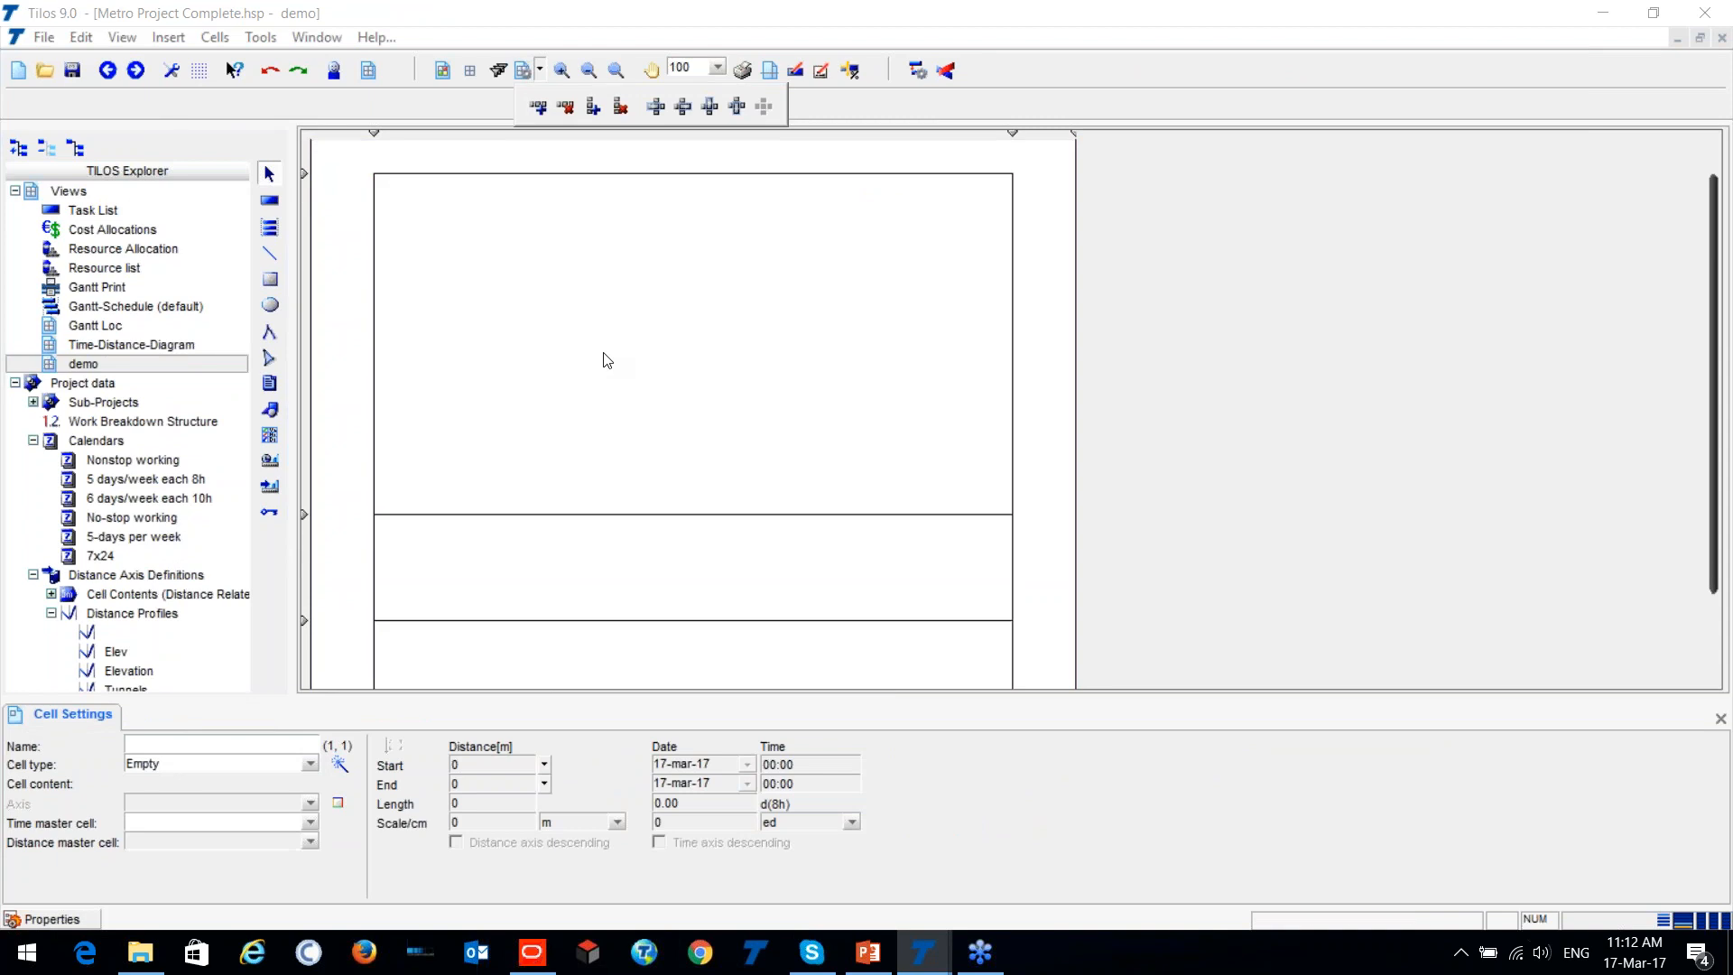
pyautogui.click(650, 379)
pyautogui.click(541, 70)
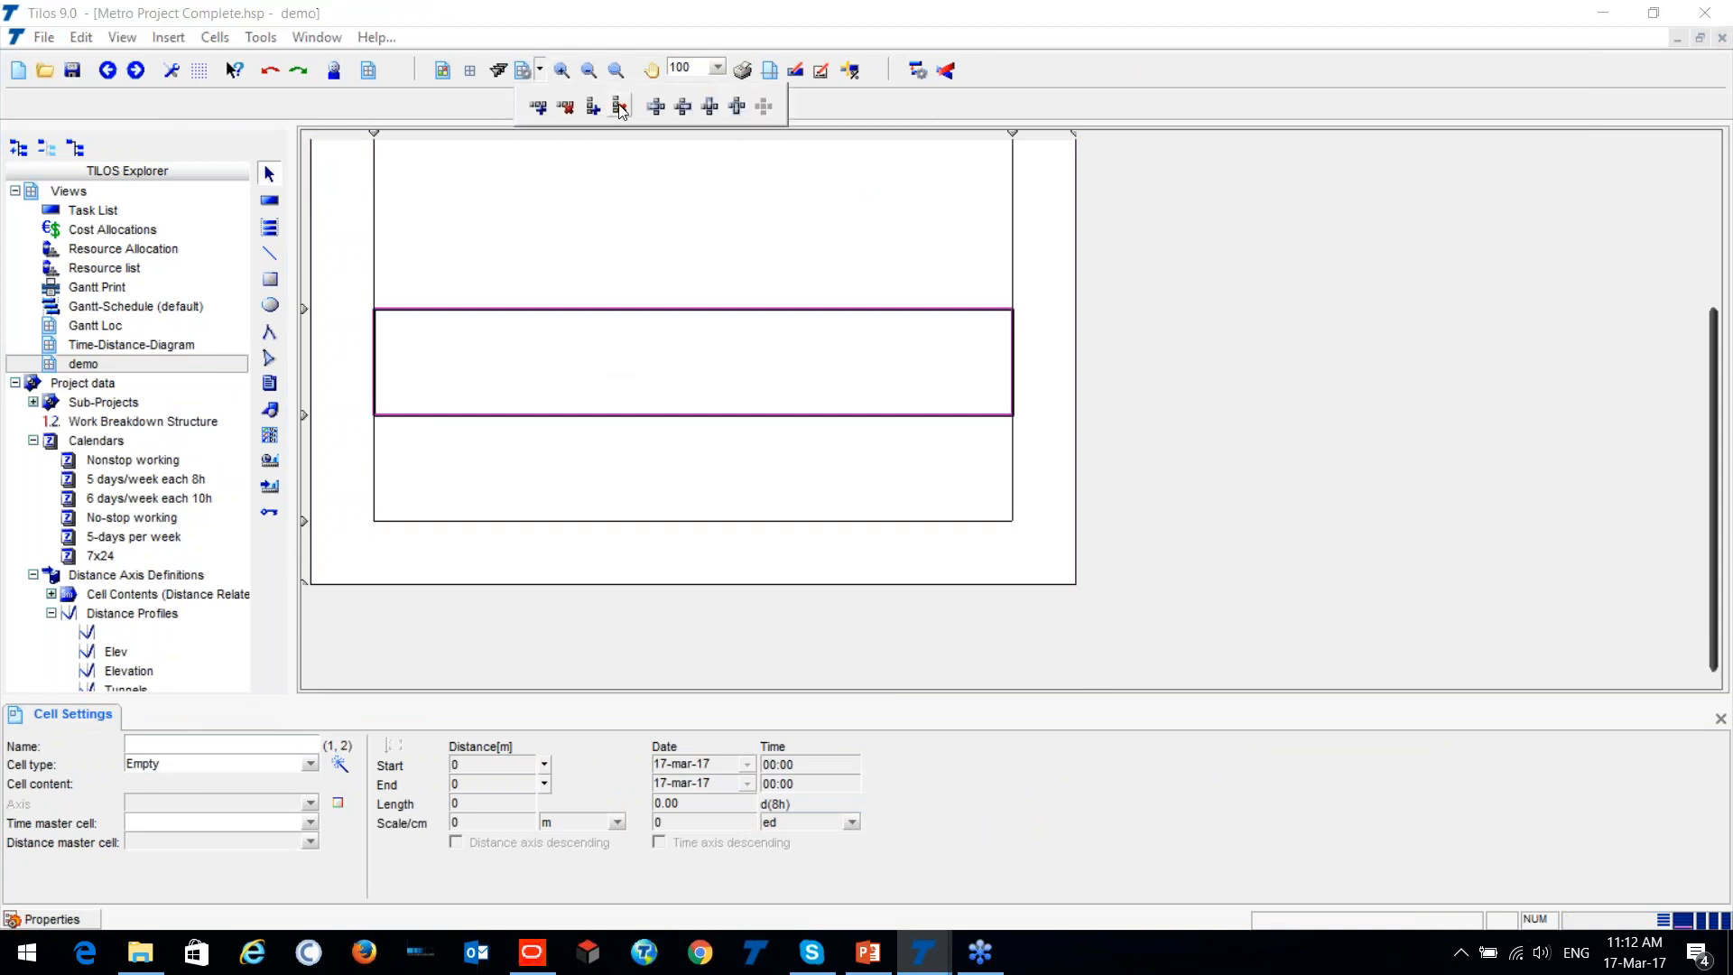
pyautogui.click(593, 107)
pyautogui.click(657, 322)
pyautogui.scroll(-1, 659, 319)
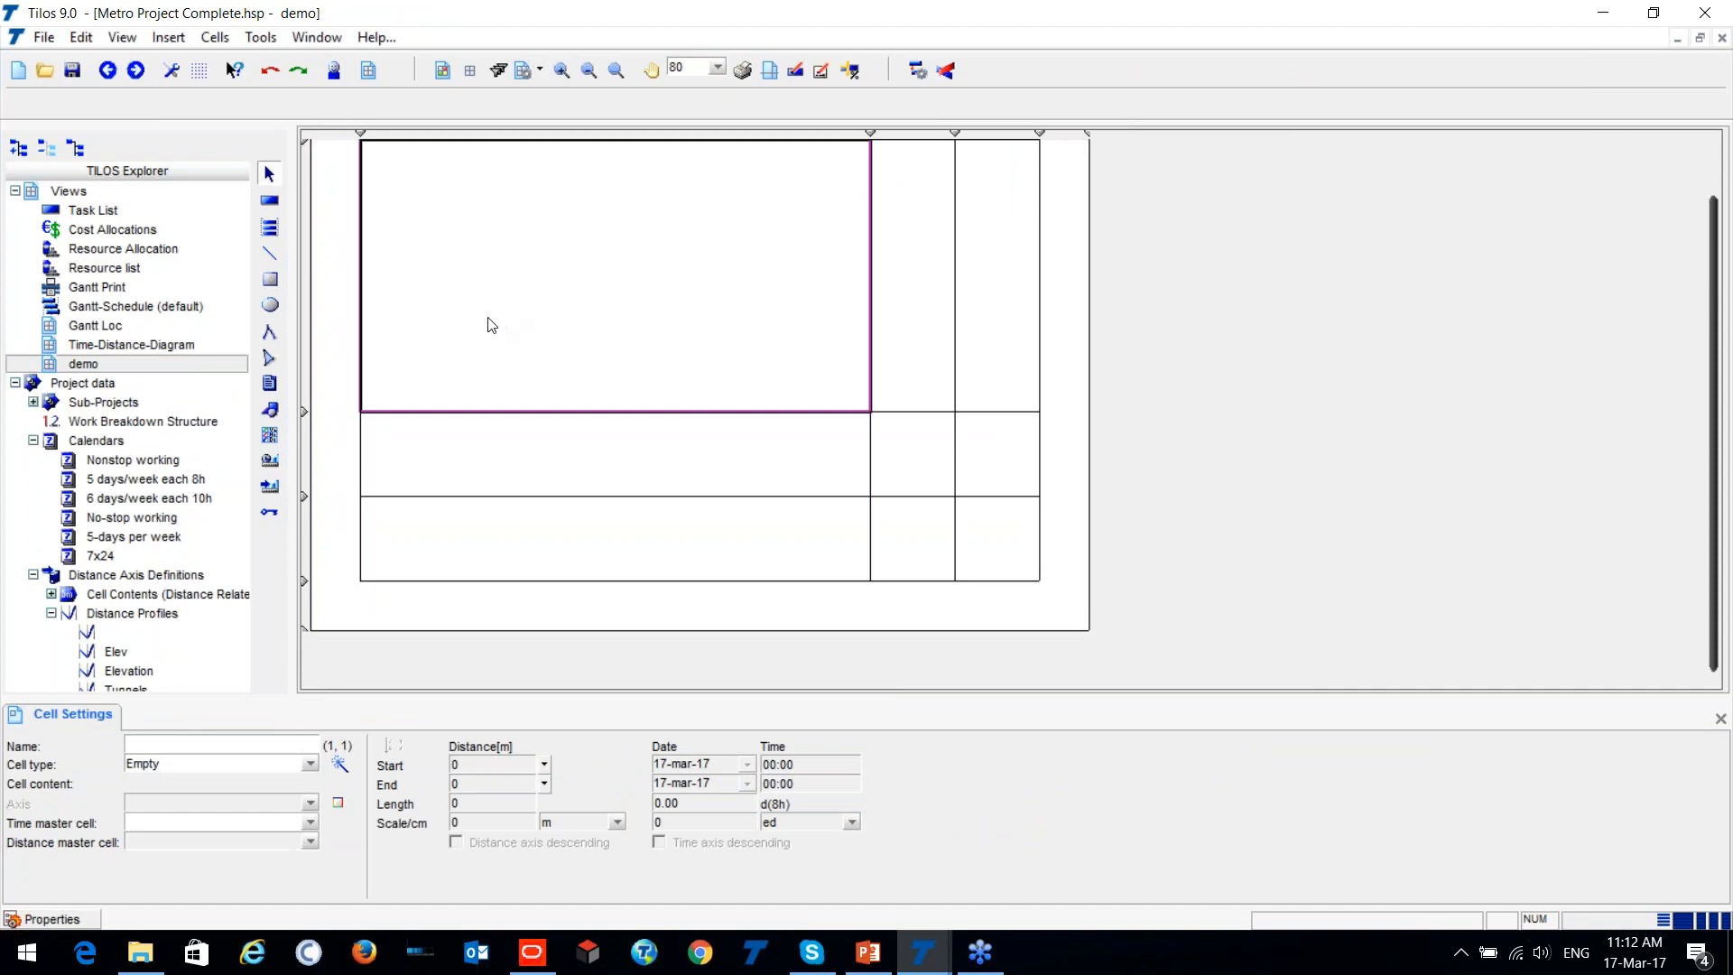
# Change the main cell of the demo view to a Time Distance Cell.
pyautogui.click(498, 240)
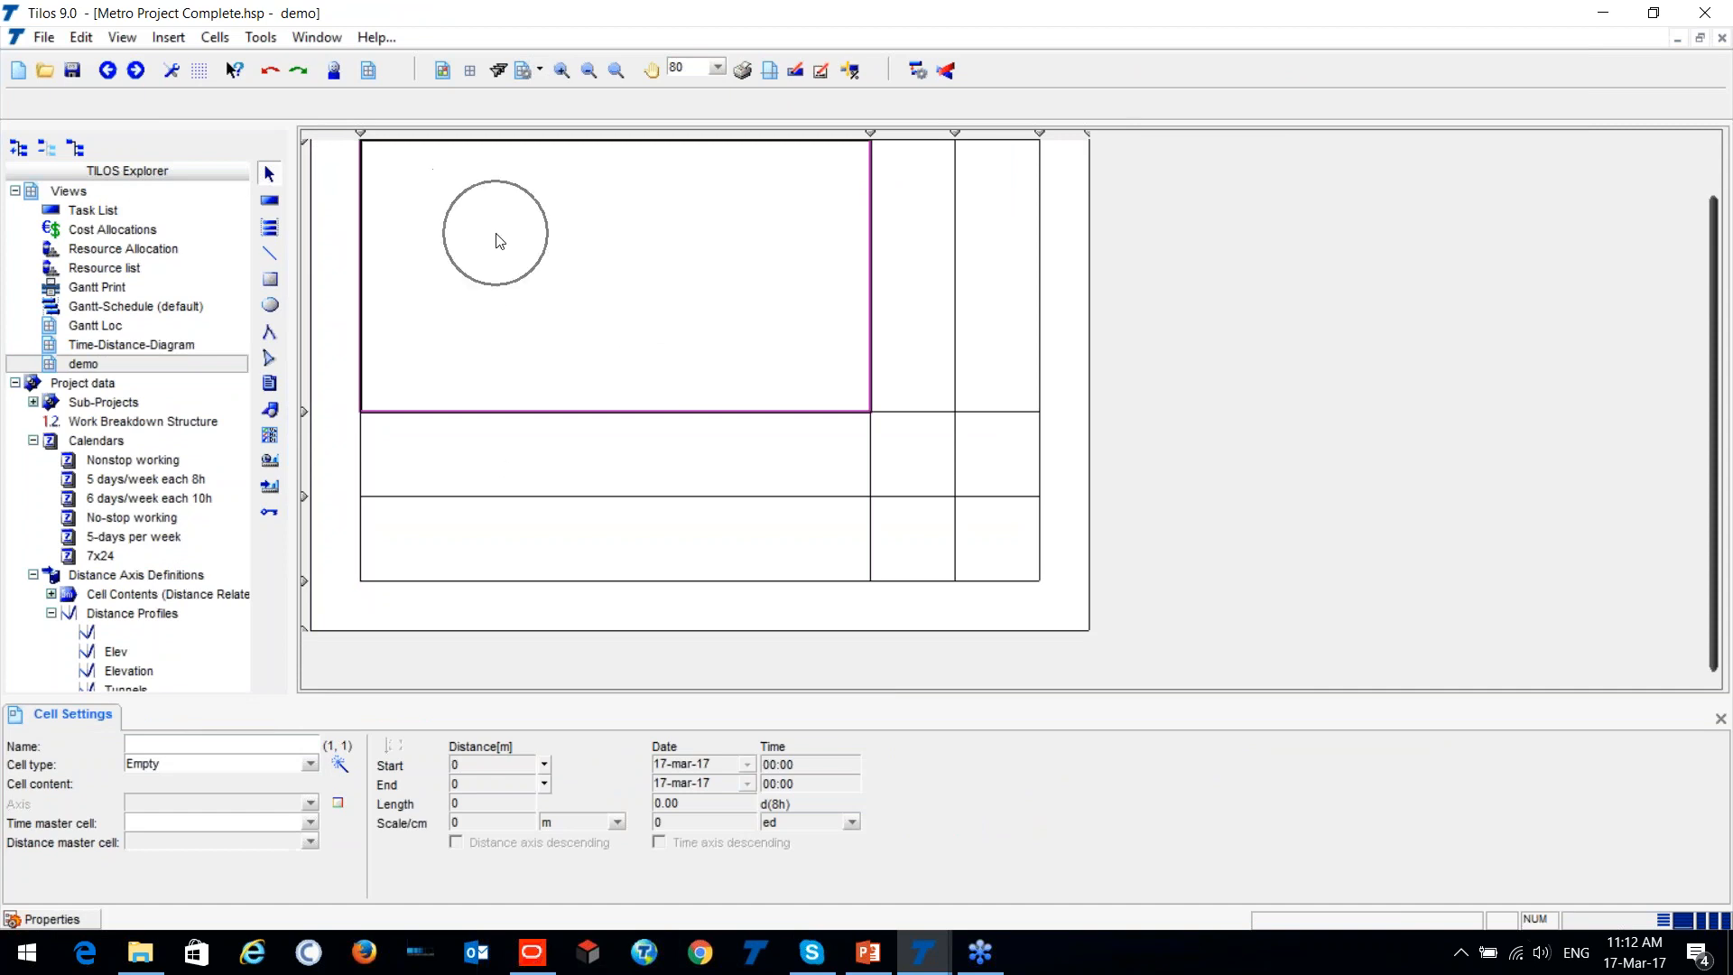
pyautogui.click(339, 765)
pyautogui.moveTo(828, 406); pyautogui.dragTo(485, 375)
pyautogui.click(667, 423)
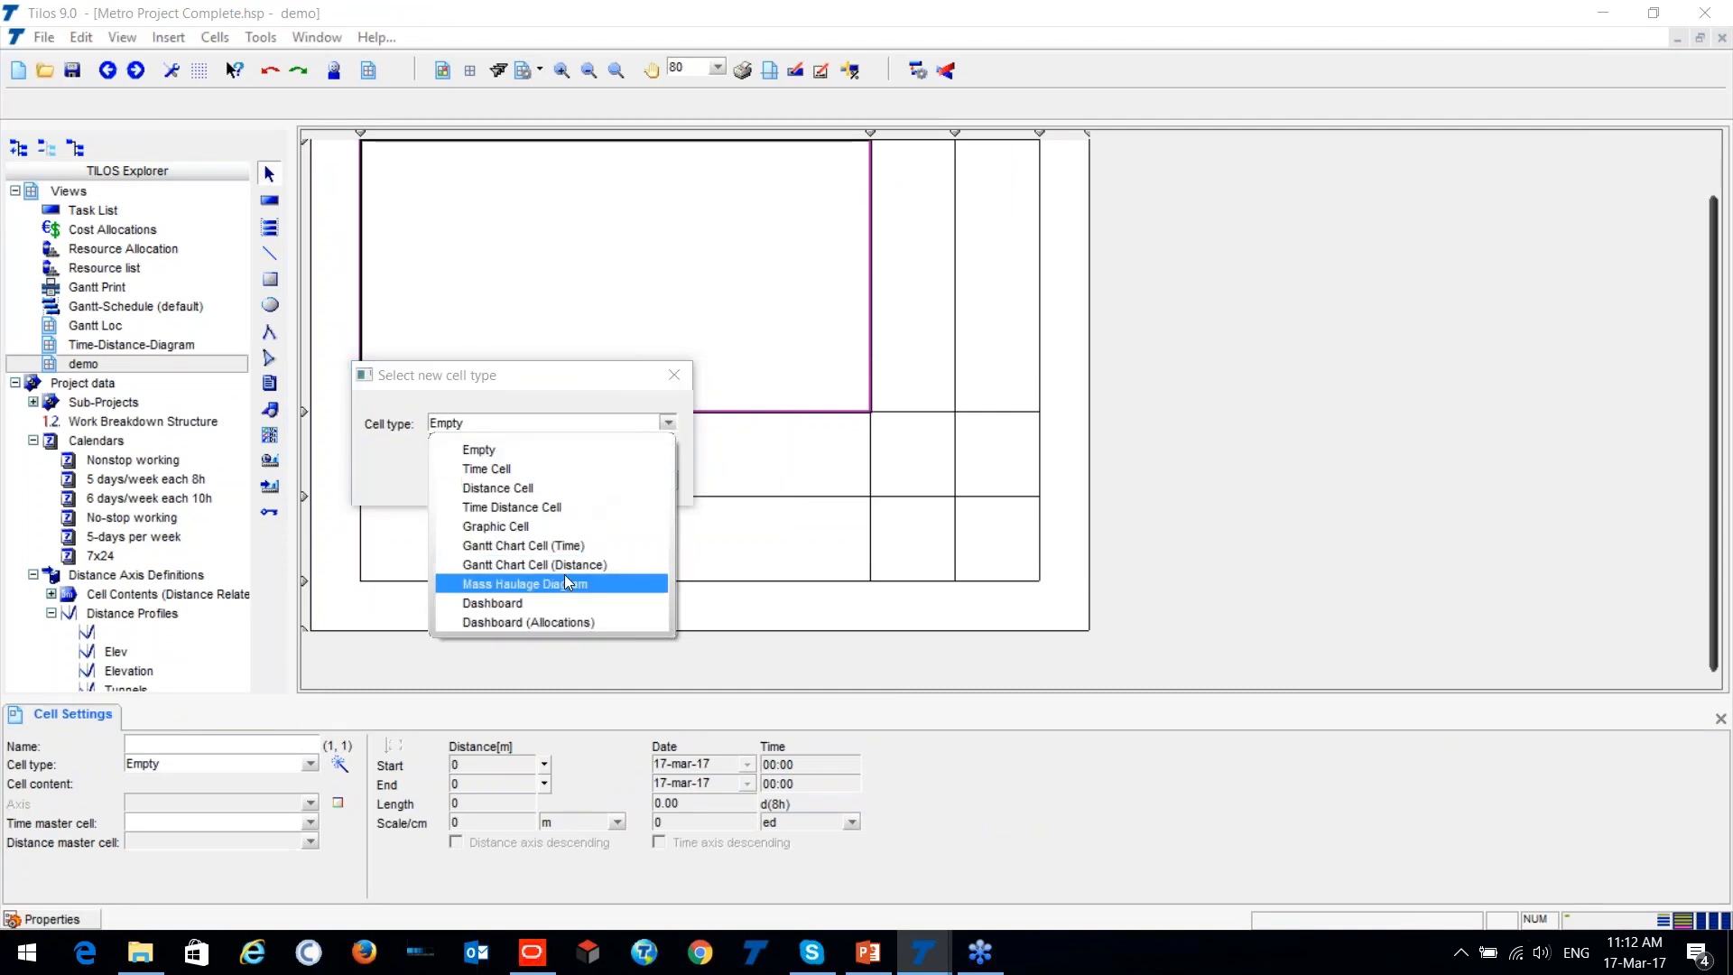
pyautogui.click(555, 506)
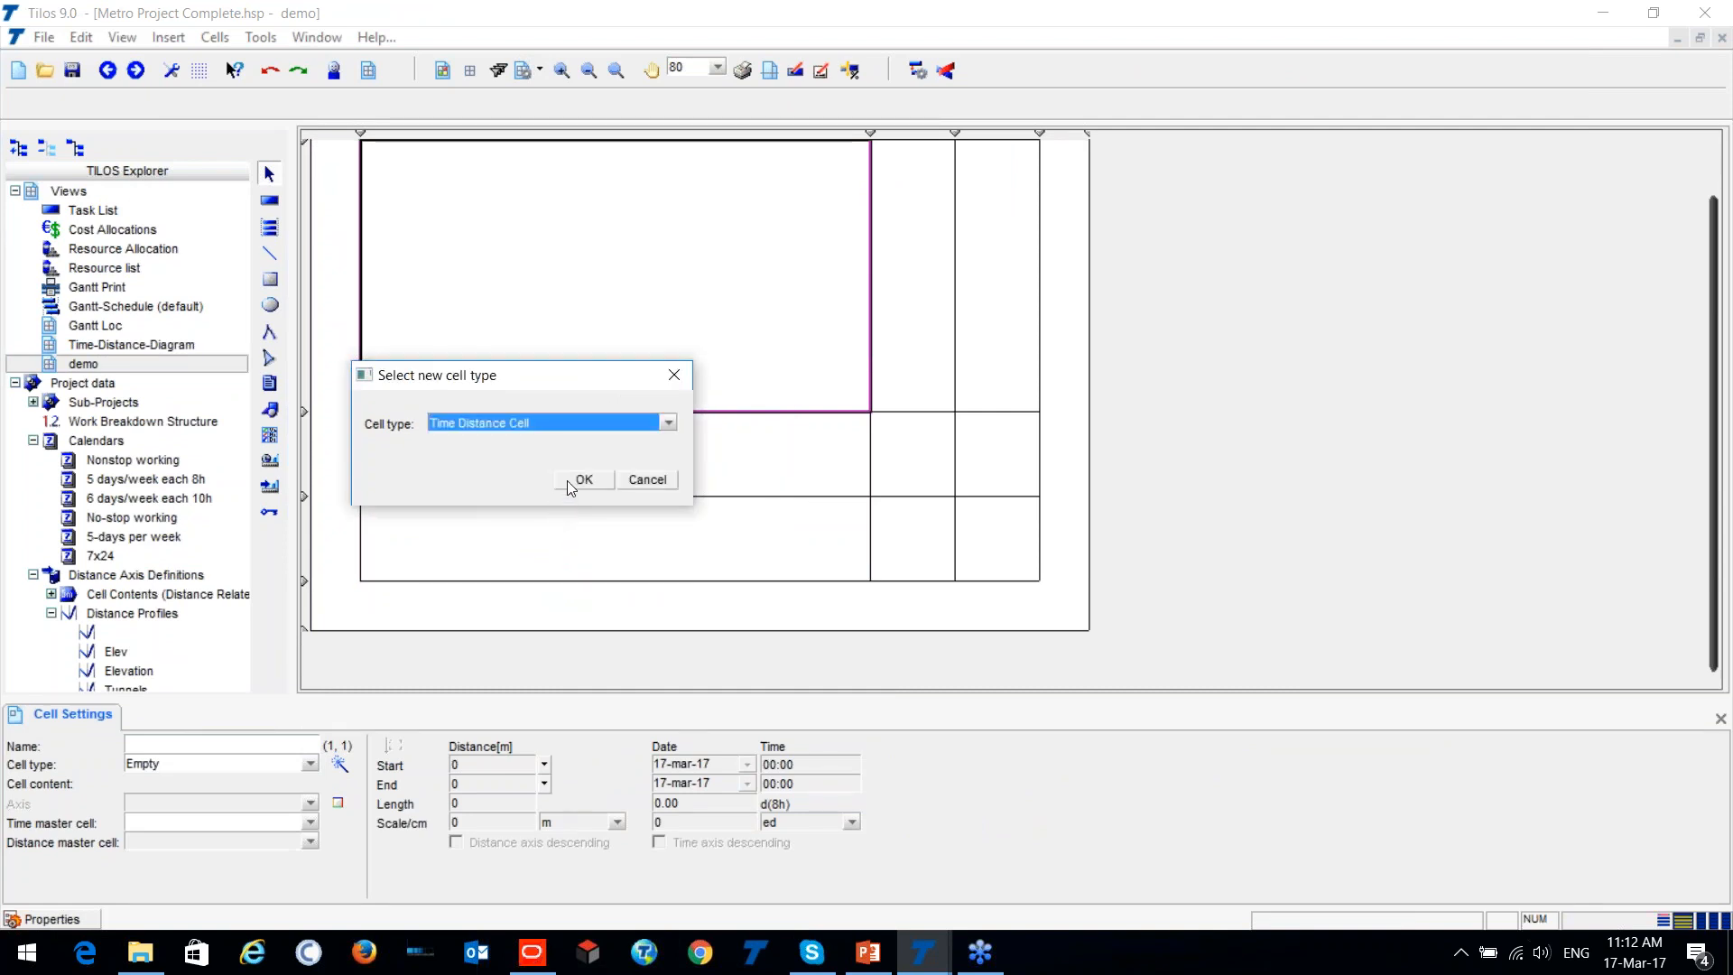
pyautogui.click(583, 483)
# Select Project 1 for display in the time-distance cell and adjust the cell's time and distance range.
pyautogui.click(717, 375)
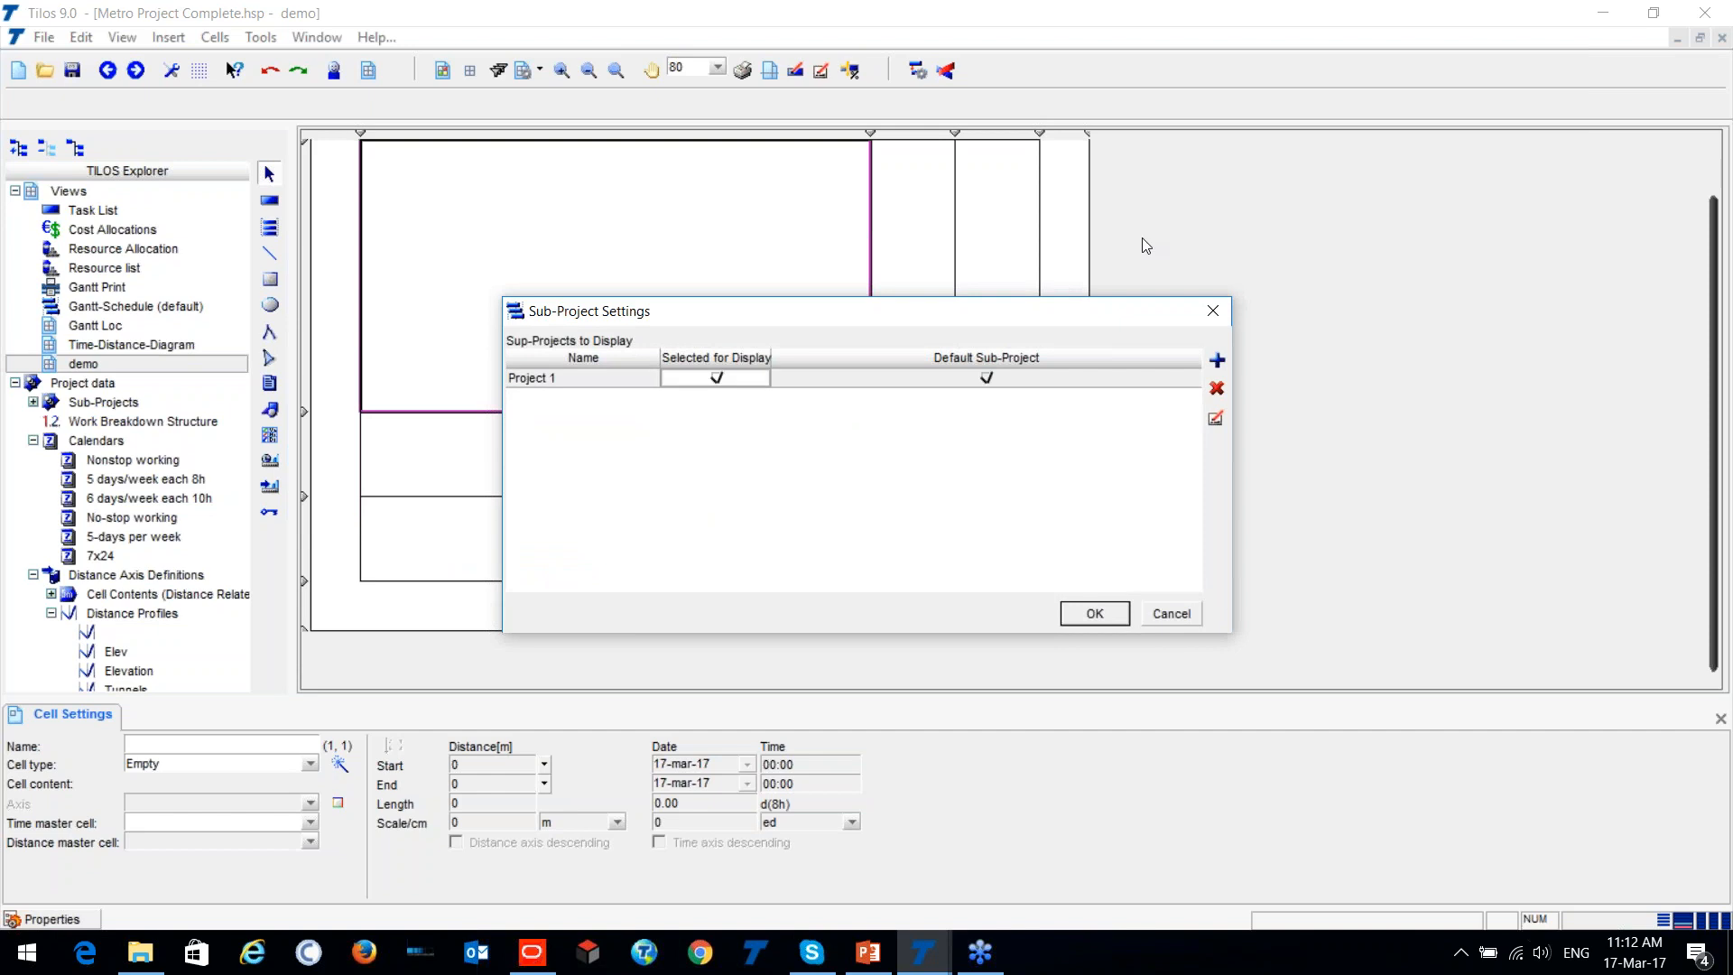
pyautogui.click(1094, 613)
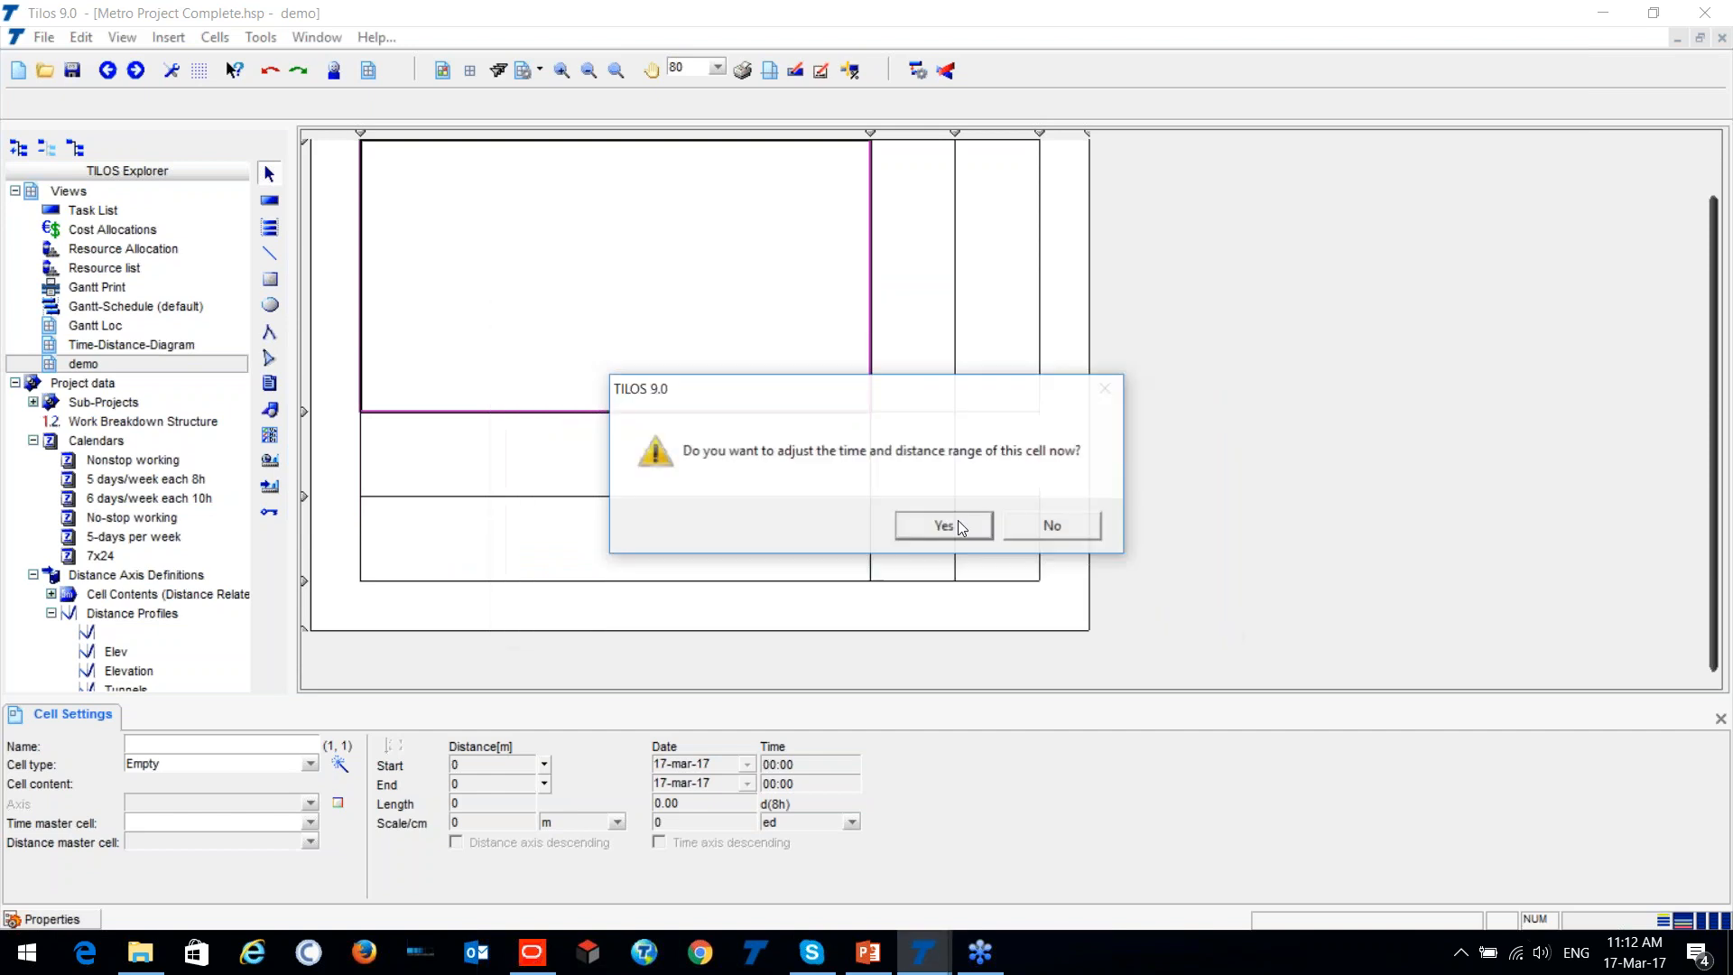
pyautogui.click(940, 523)
pyautogui.click(938, 580)
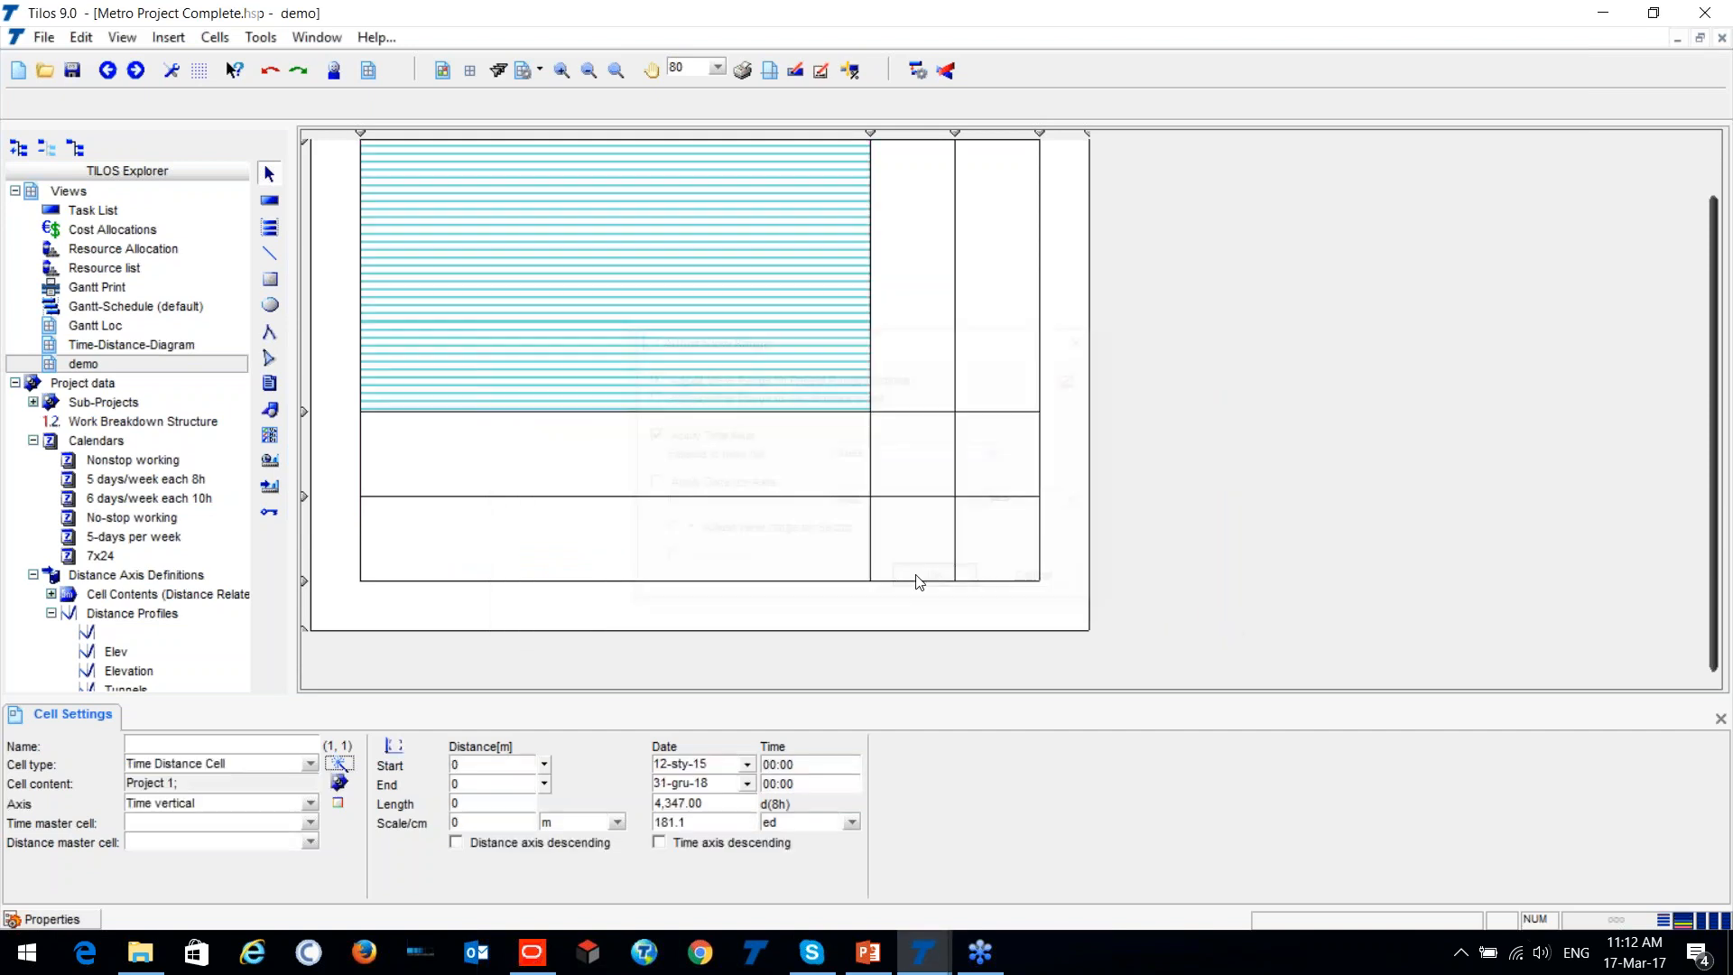
# Change the cell directly below the time-distance diagram to a Gantt Chart Cell (Time) displaying Project 1.
pyautogui.doubleClick(517, 438)
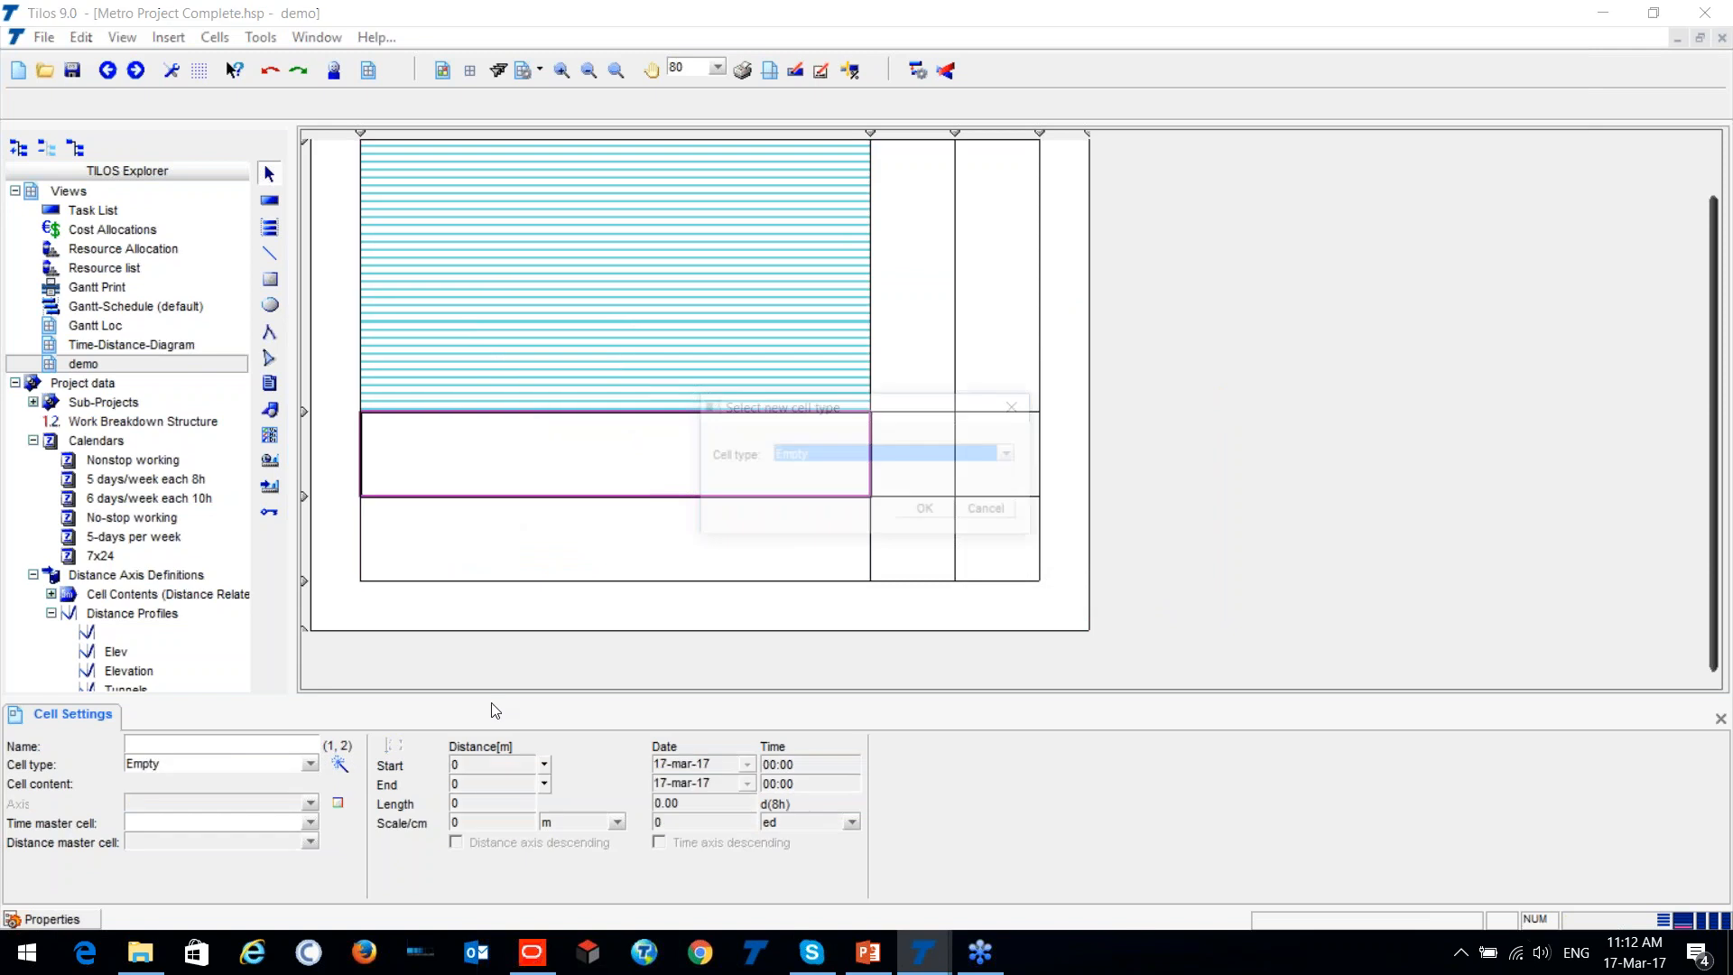
pyautogui.click(881, 462)
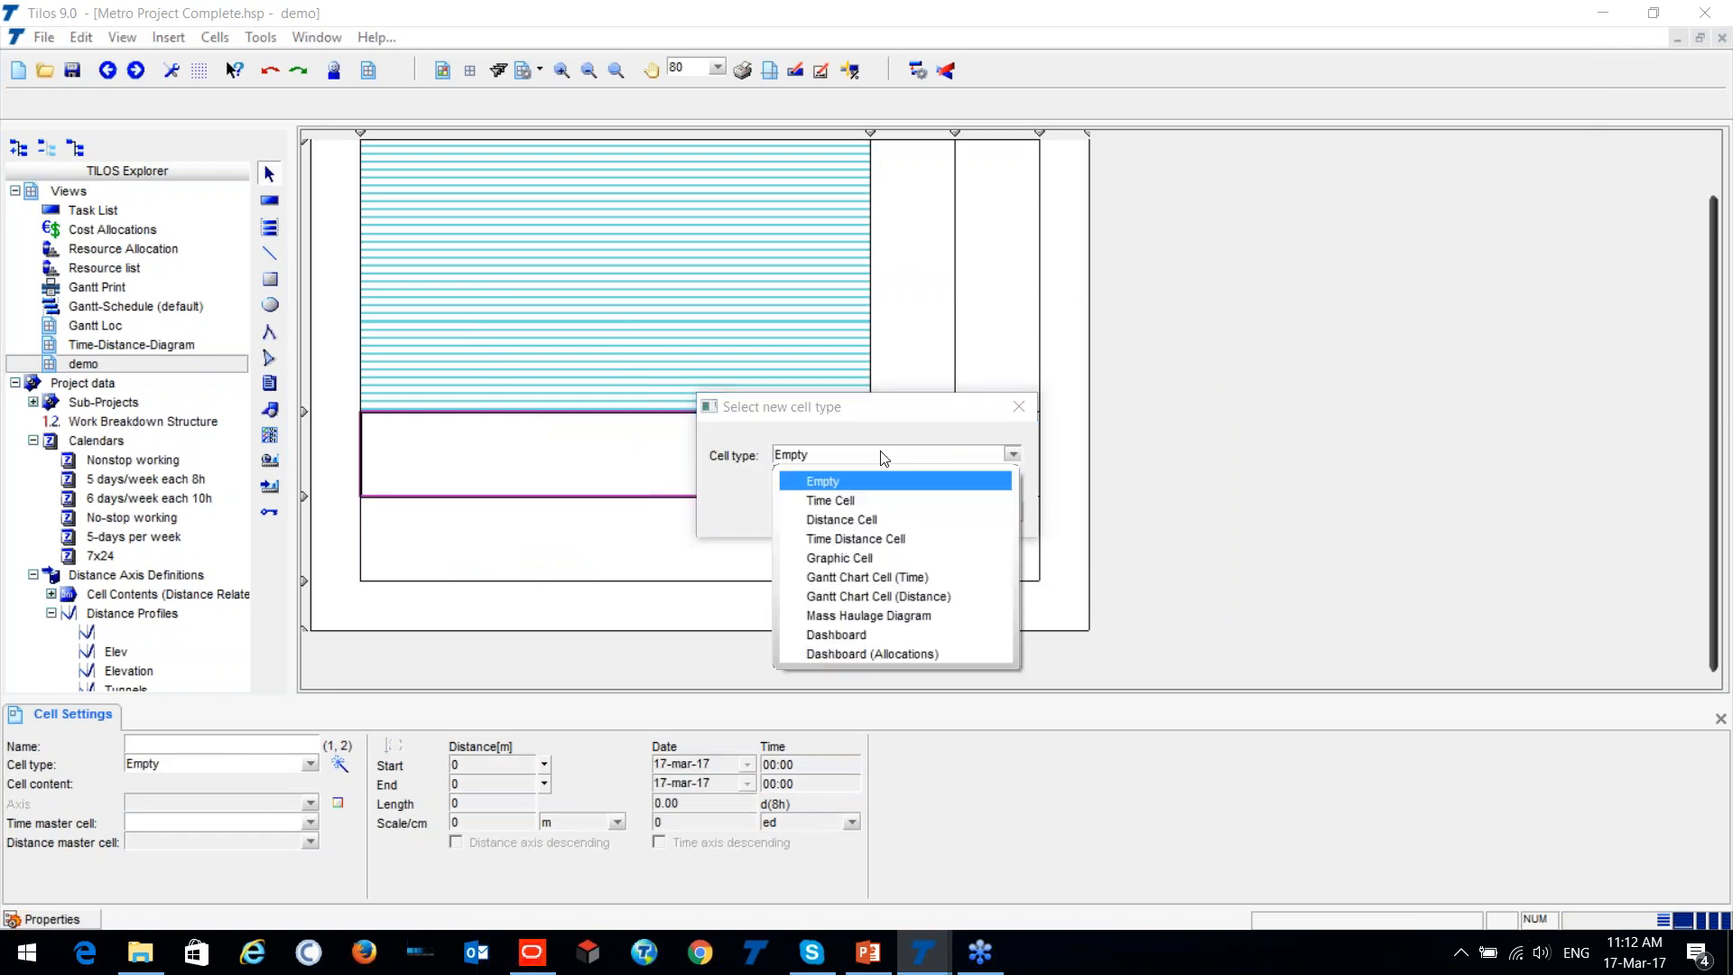
pyautogui.click(893, 577)
pyautogui.click(931, 512)
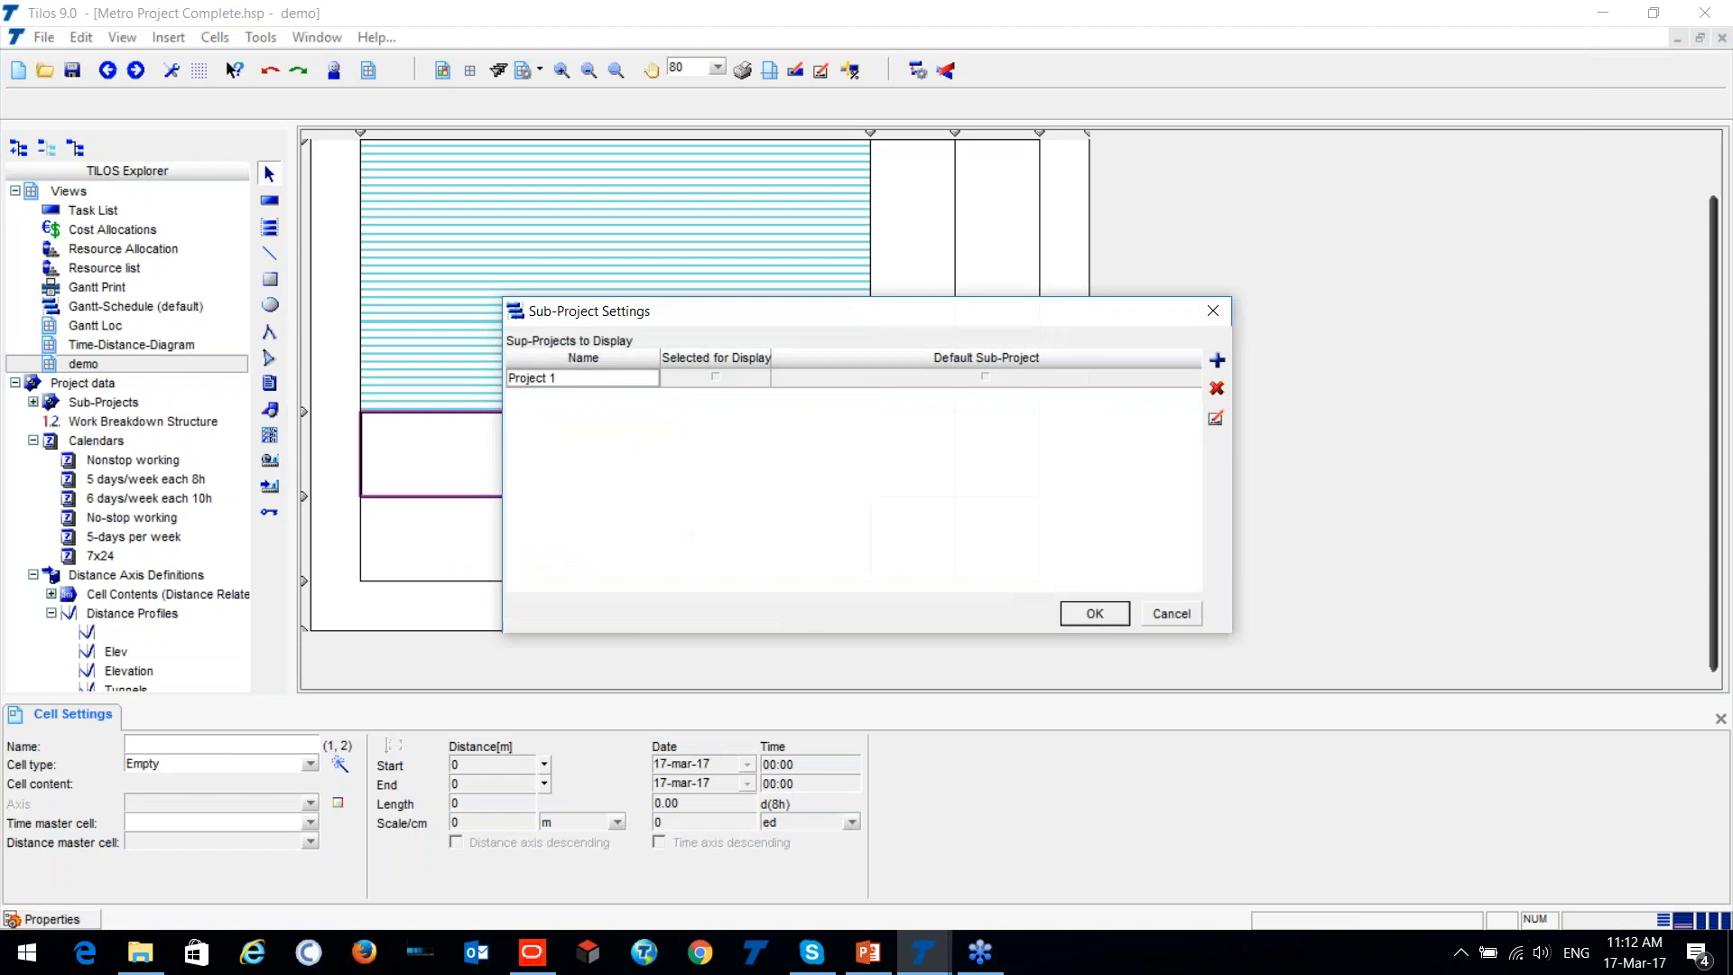
pyautogui.click(1095, 613)
# Change the lowest cell under the diagram to a Gantt Chart Cell (Distance) displaying Project 1 and widen its table area.
pyautogui.click(607, 538)
pyautogui.click(339, 765)
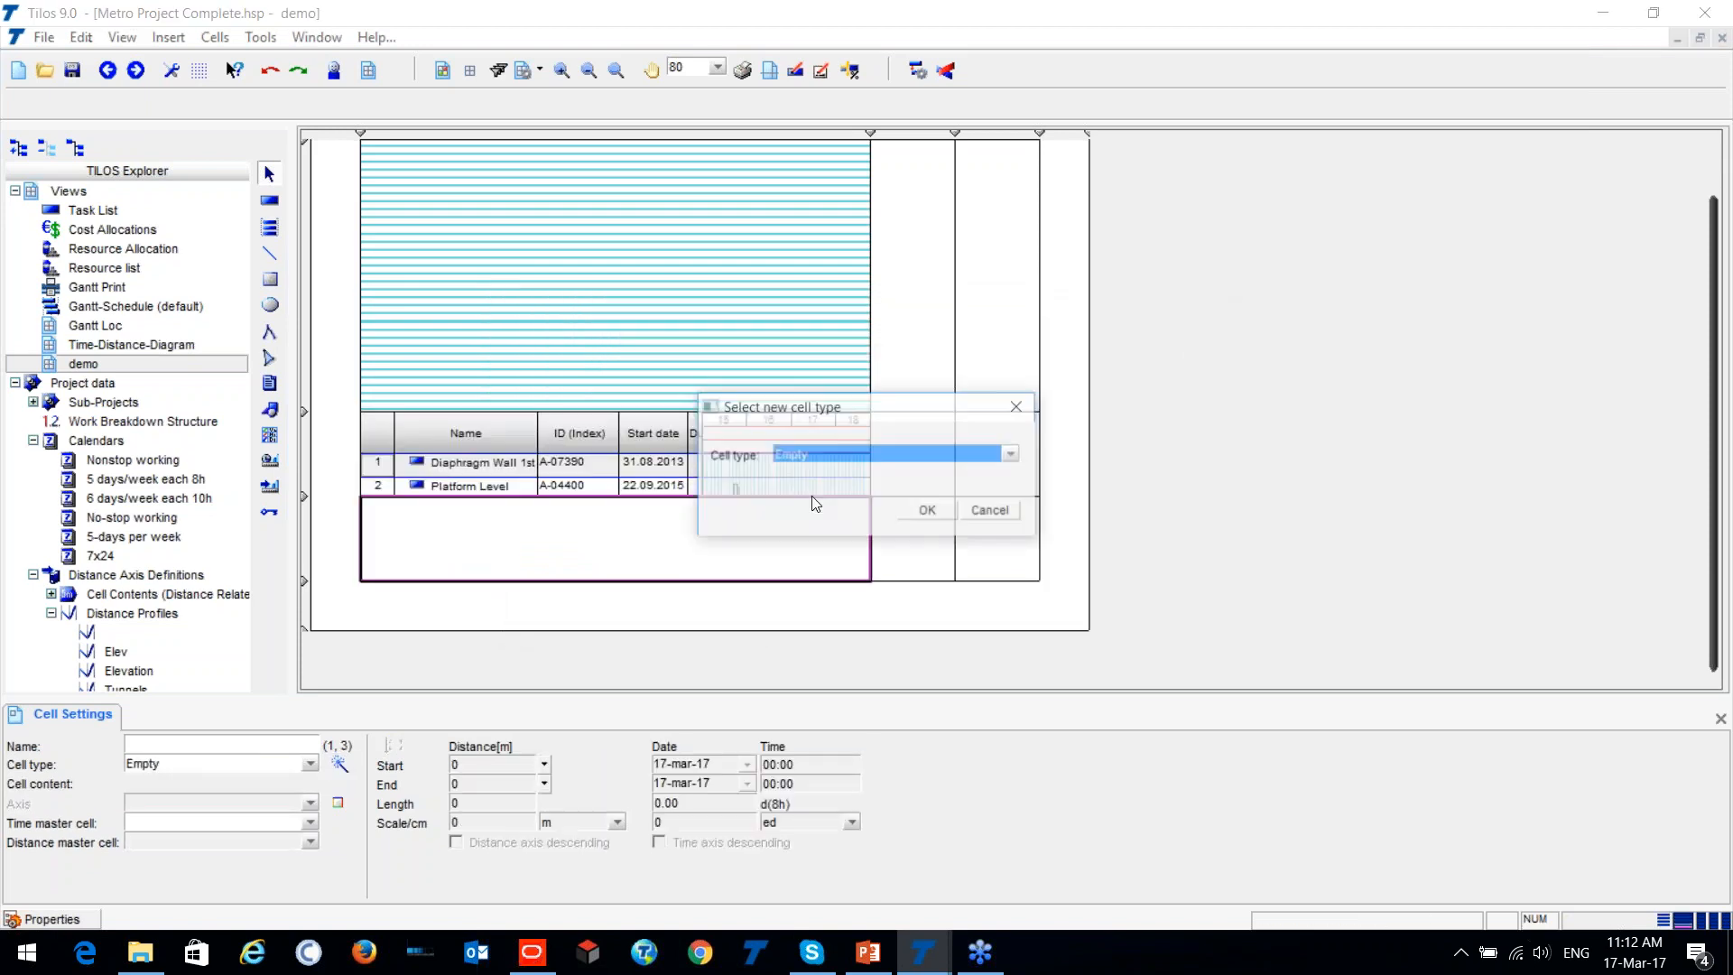
pyautogui.click(891, 463)
pyautogui.click(935, 596)
pyautogui.click(929, 516)
pyautogui.click(715, 377)
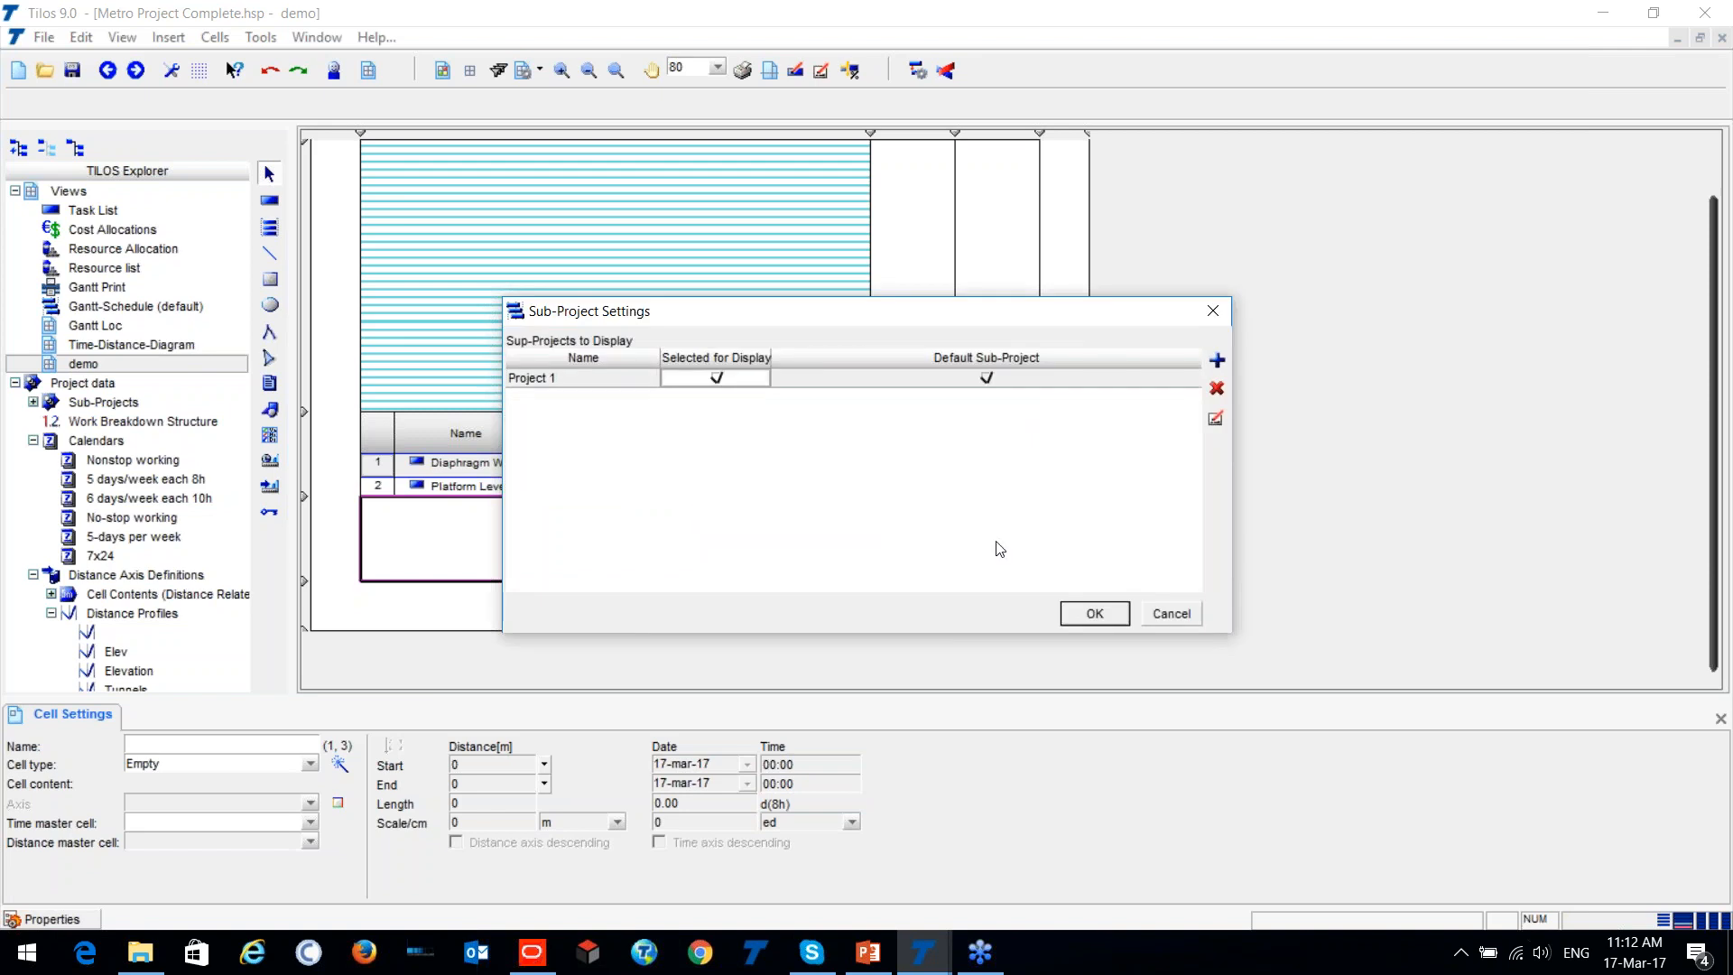
pyautogui.click(1094, 613)
pyautogui.moveTo(463, 508); pyautogui.dragTo(594, 507)
# Merge the two empty cells beside the time-distance diagram into one and select the merged cell.
pyautogui.click(691, 367)
pyautogui.click(915, 308)
pyautogui.click(925, 485)
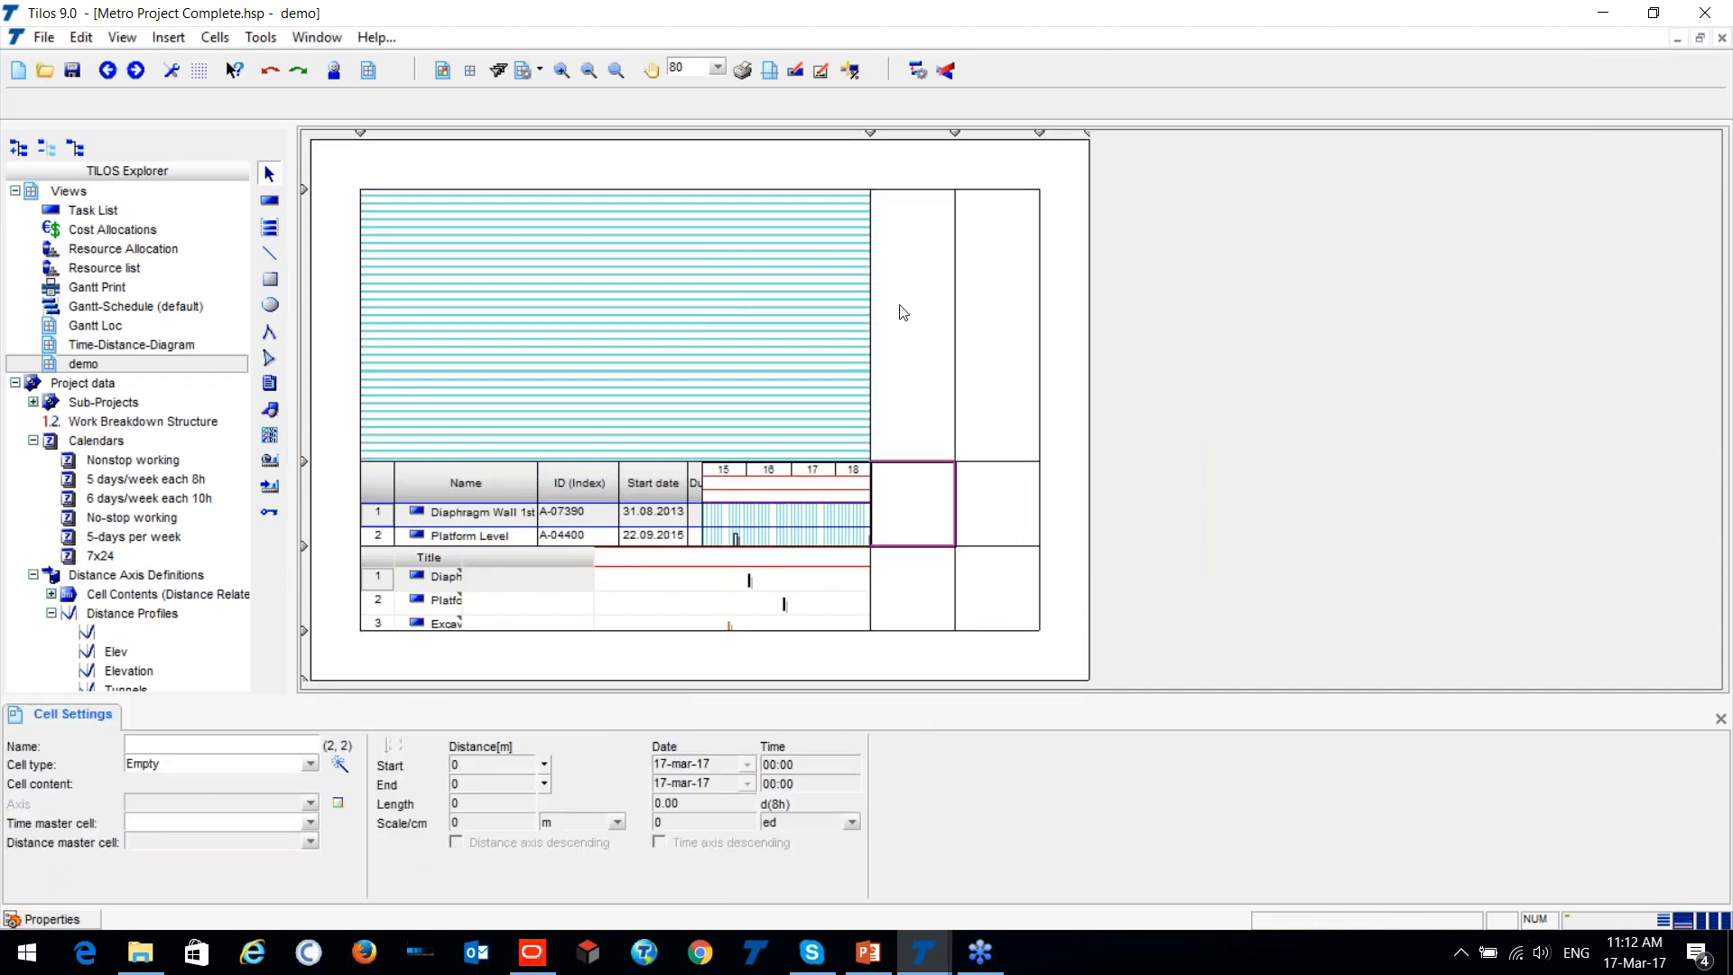
pyautogui.click(920, 313)
pyautogui.click(967, 284)
pyautogui.click(539, 70)
pyautogui.click(764, 107)
pyautogui.click(956, 320)
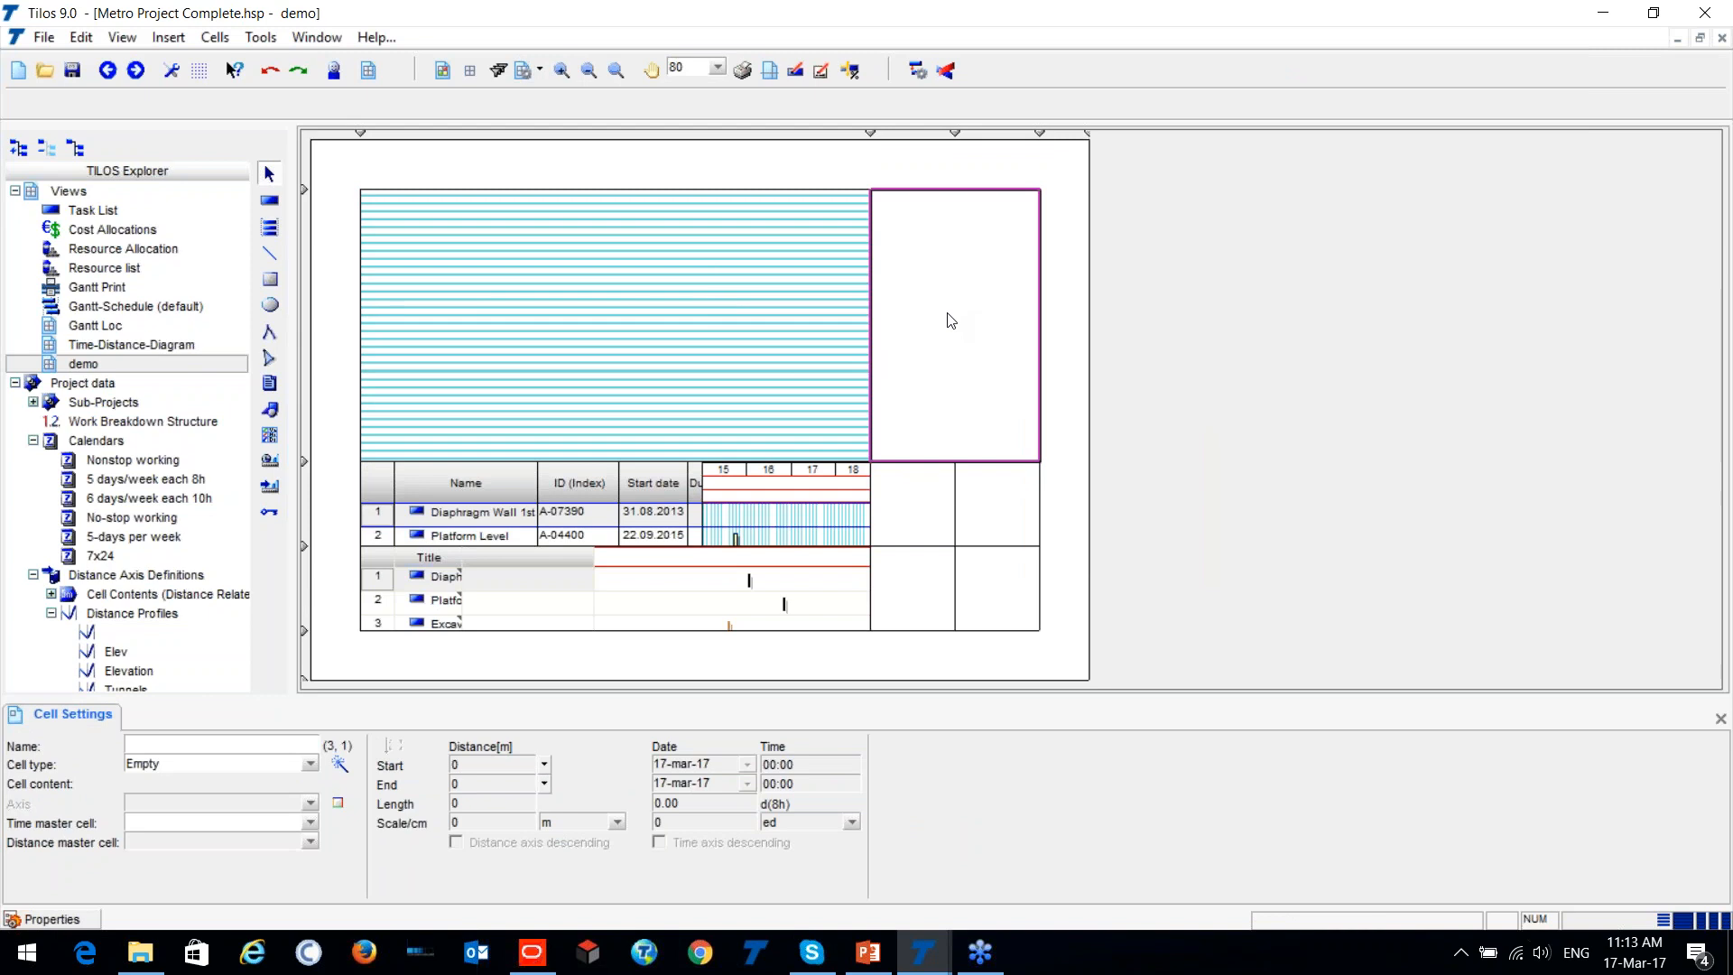
# Change the merged cell to a Dashboard and select its Earned value row.
pyautogui.click(338, 766)
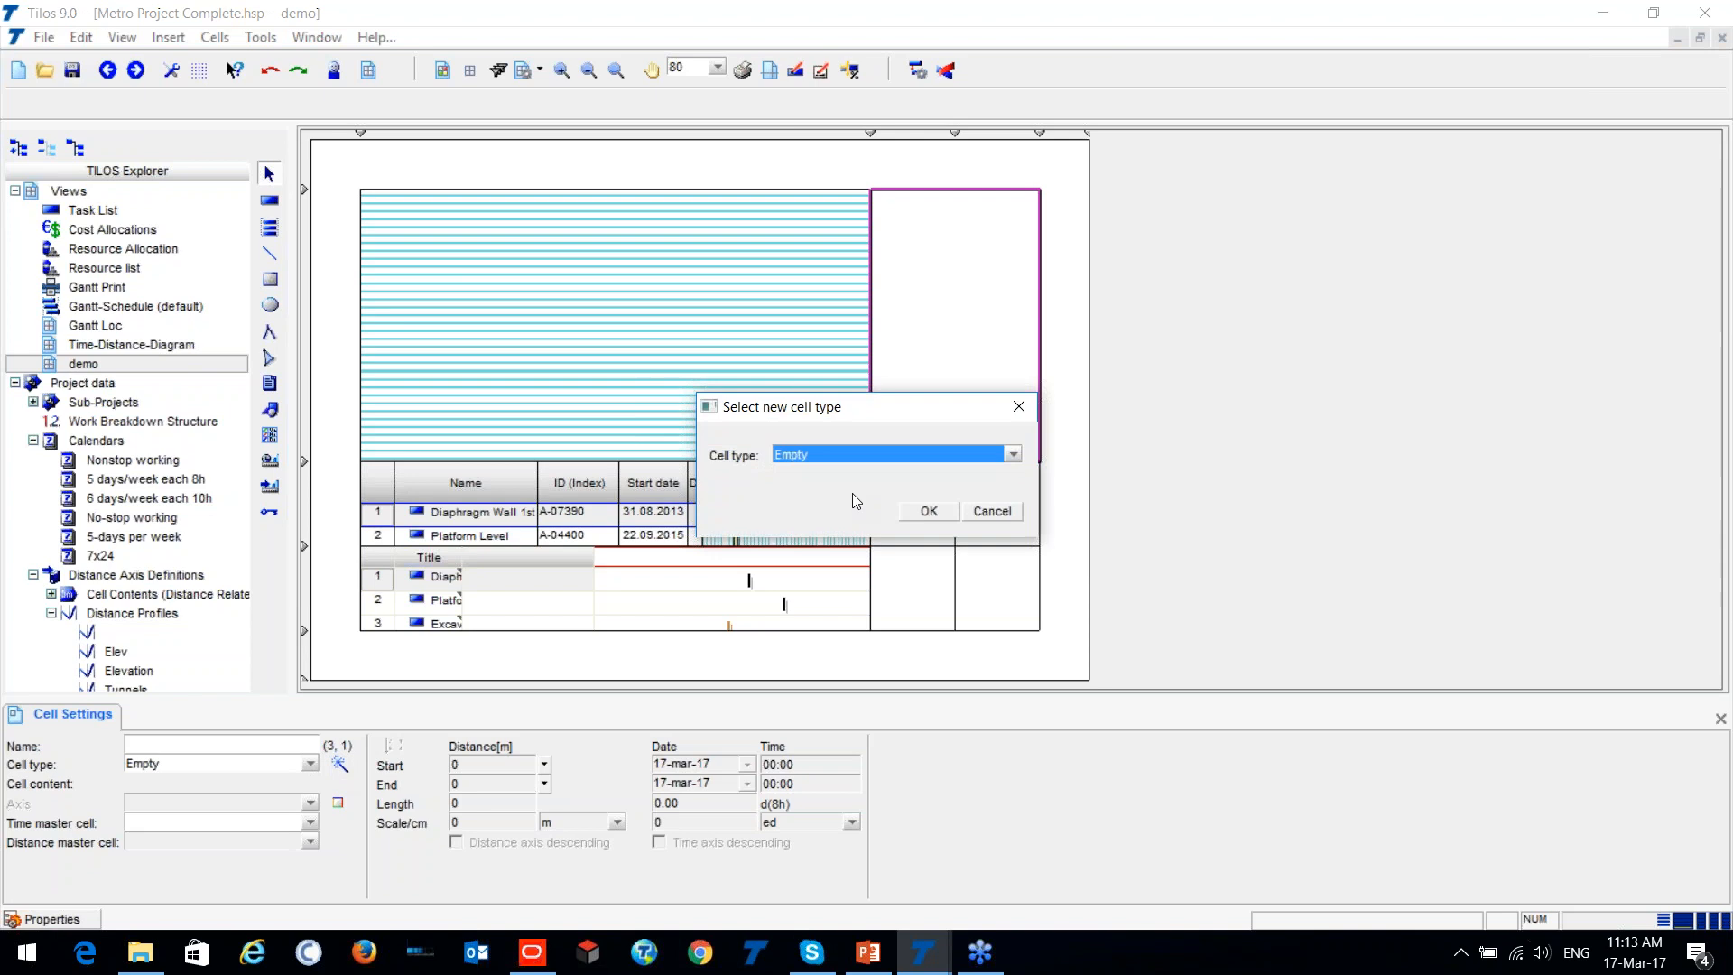
pyautogui.click(925, 457)
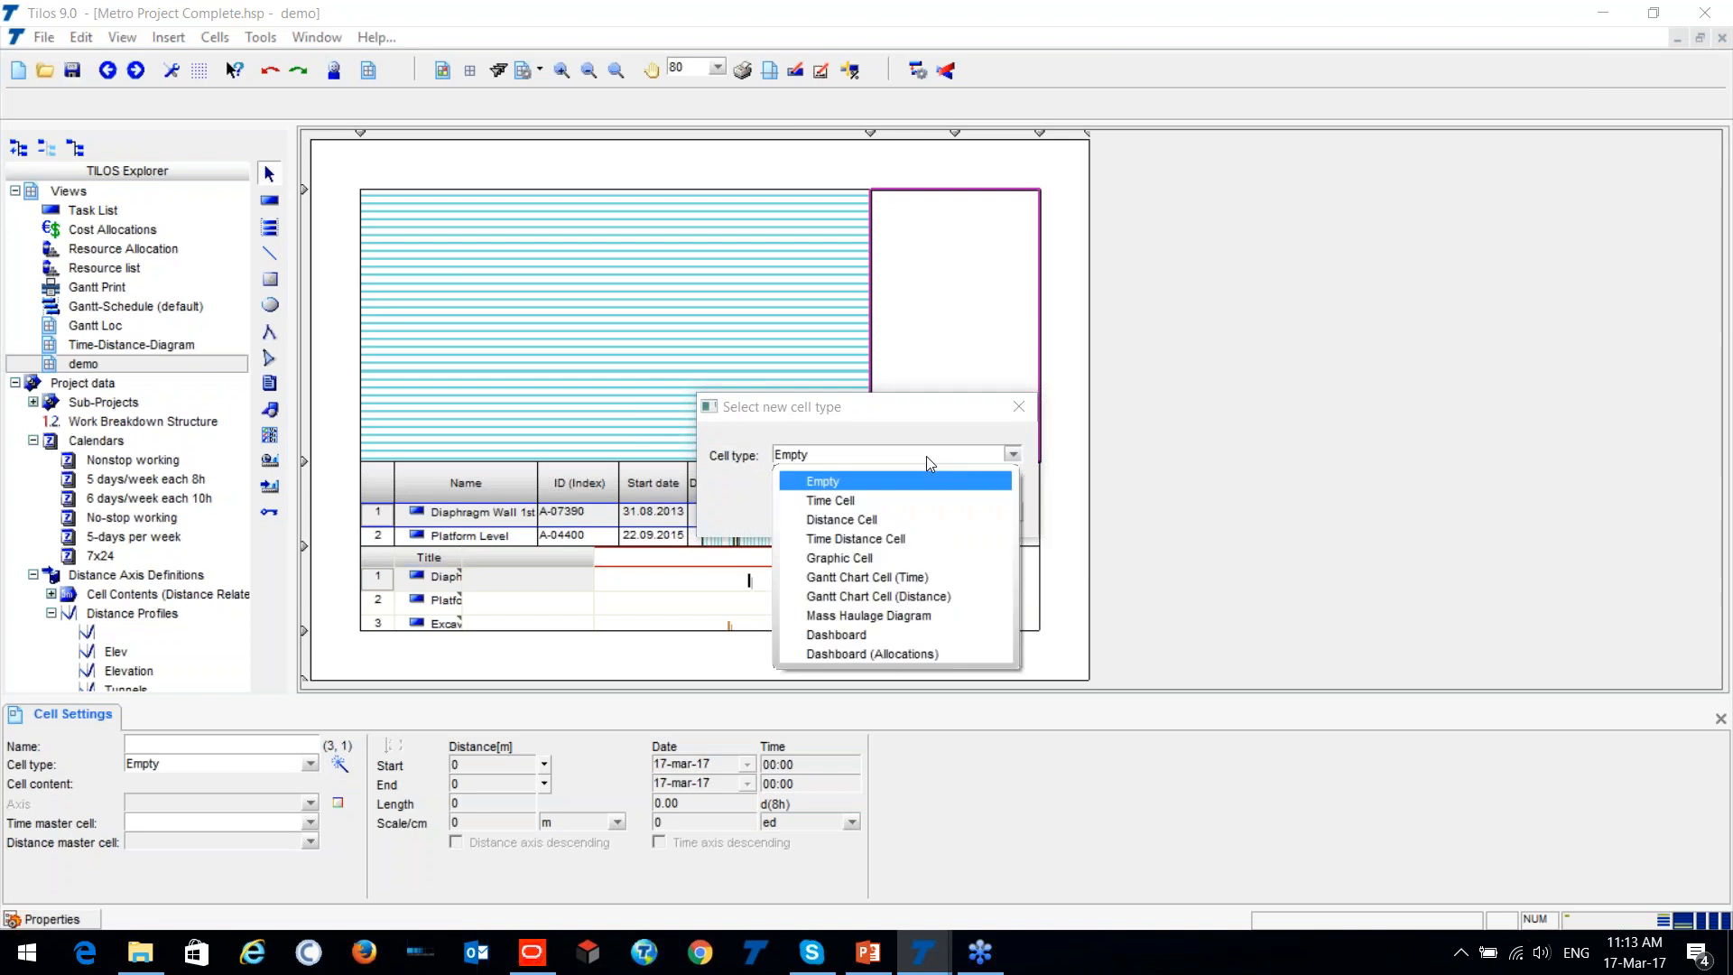
pyautogui.click(881, 636)
pyautogui.click(930, 511)
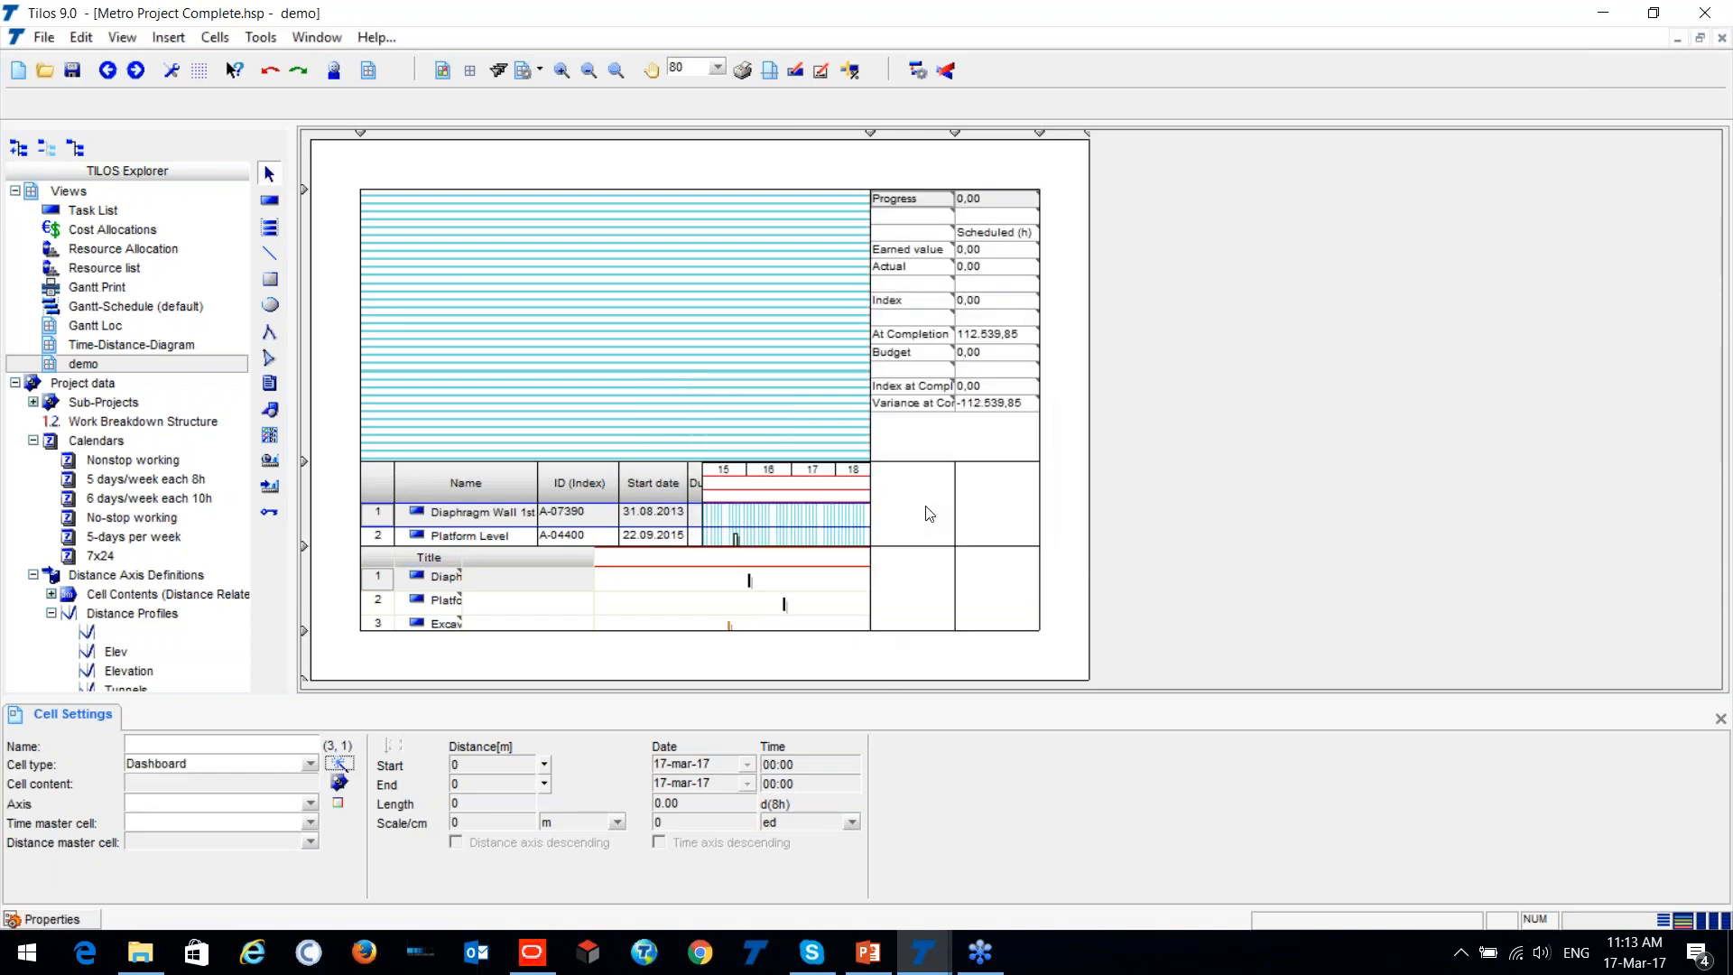
pyautogui.click(1001, 255)
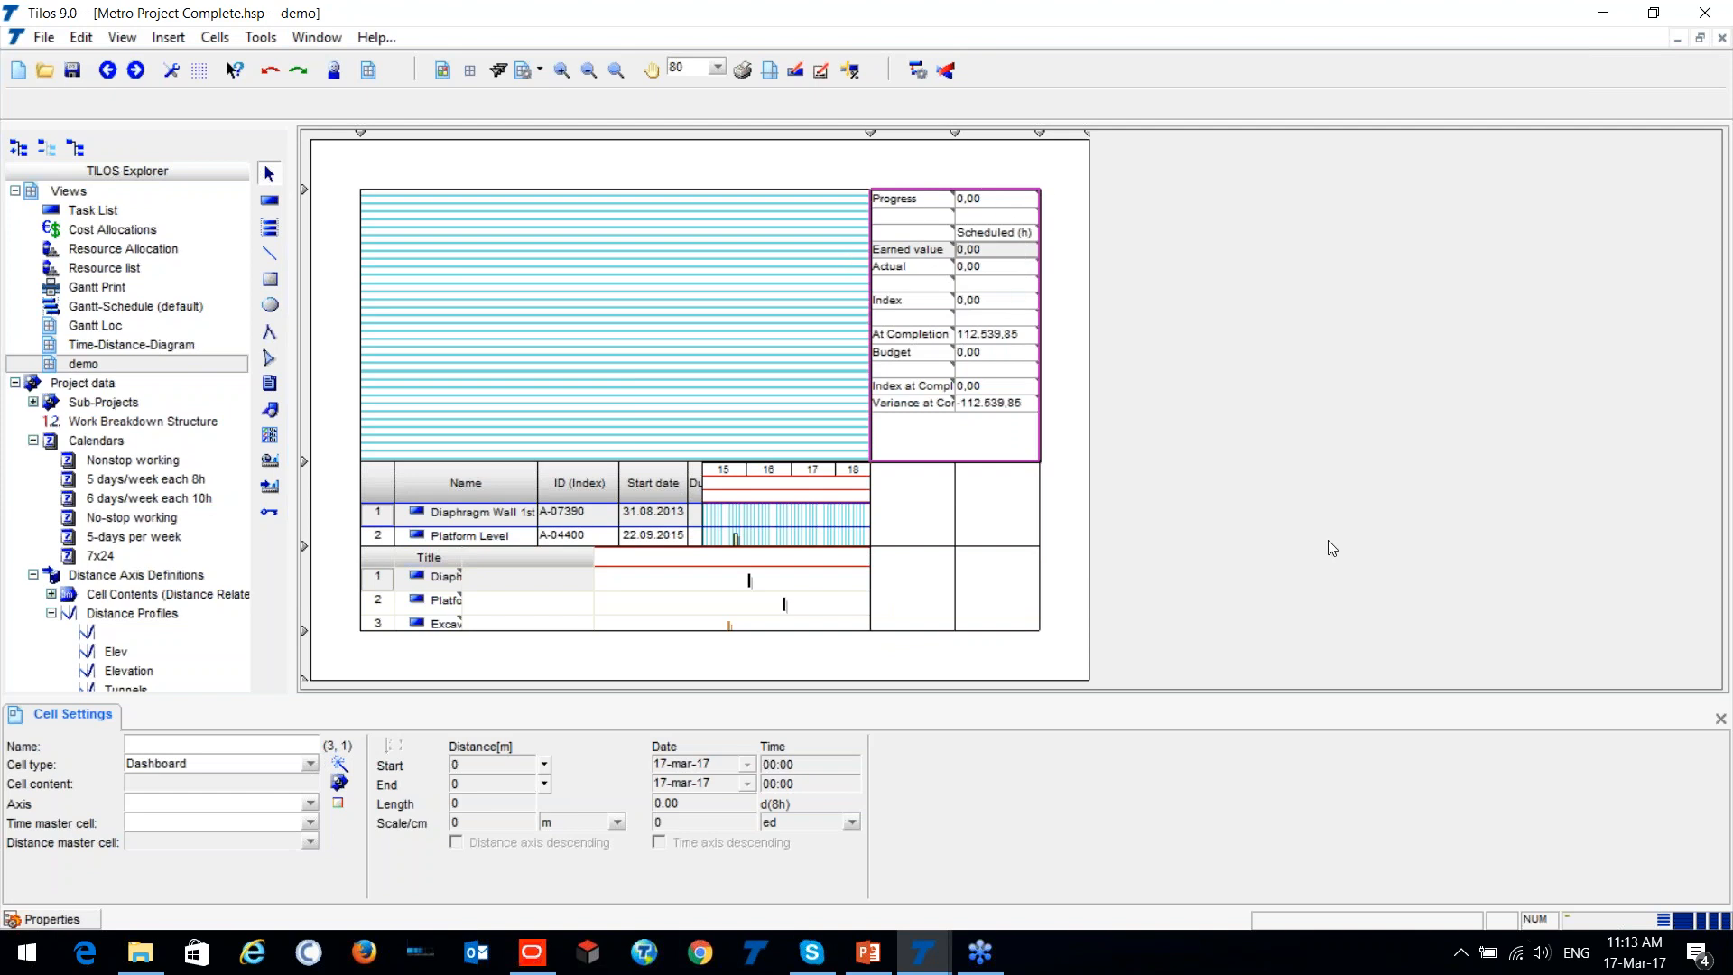
pyautogui.doubleClick(913, 249)
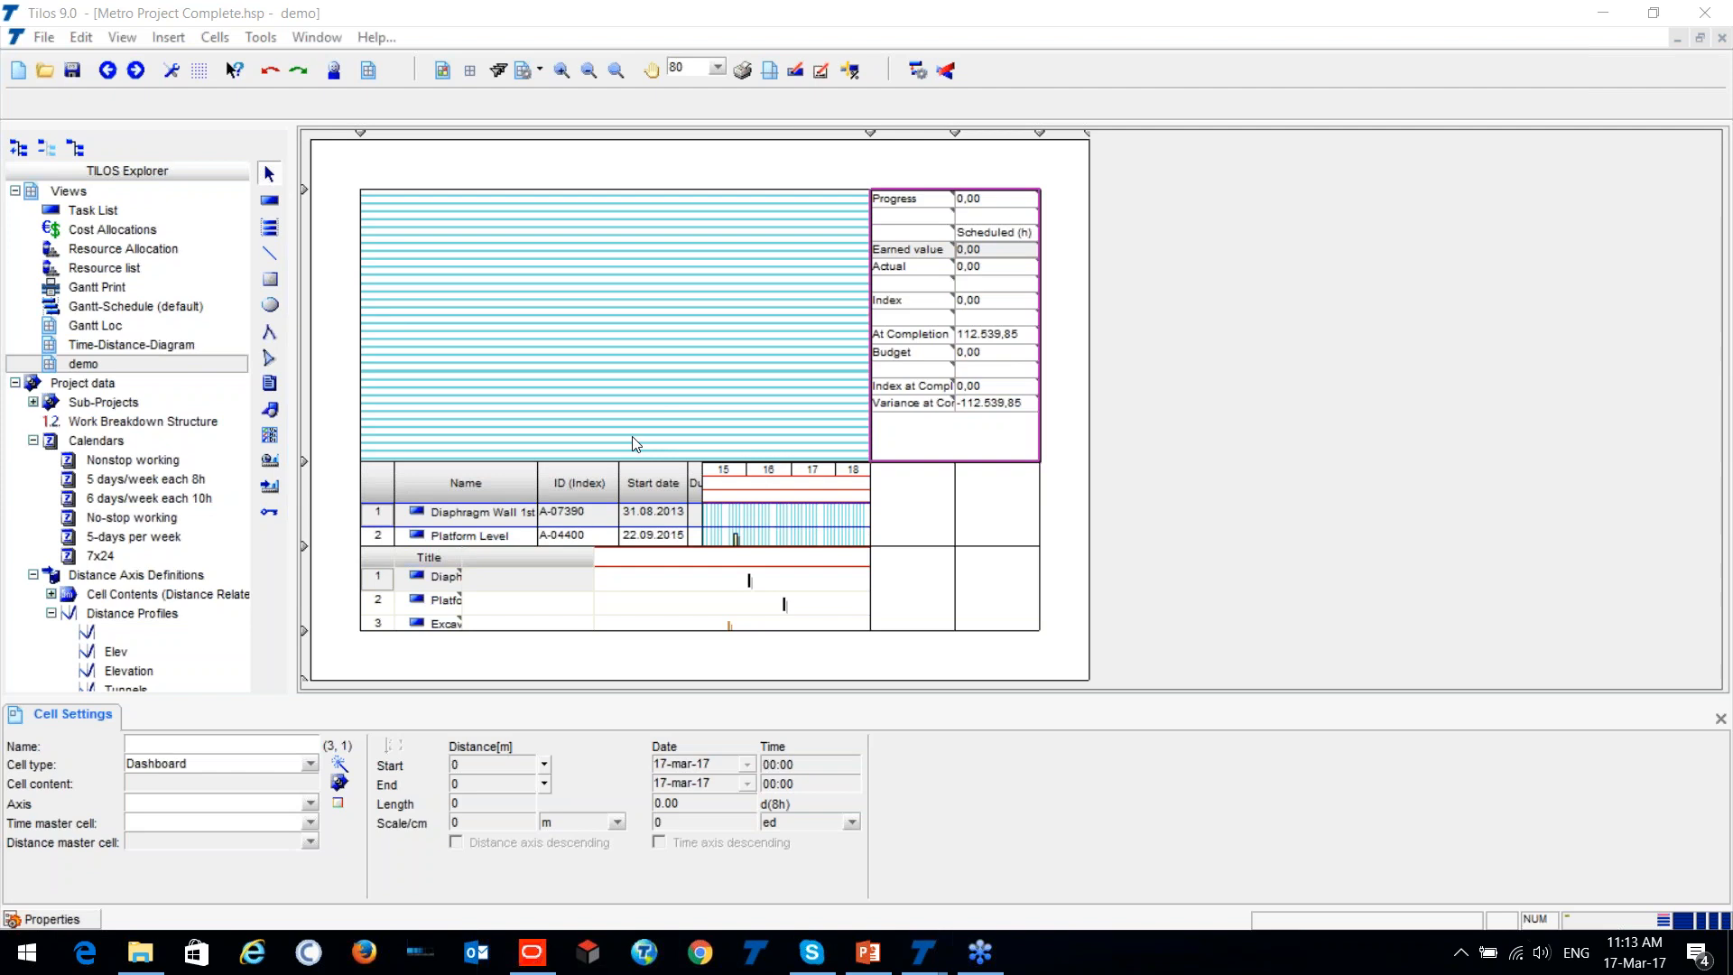
# Switch to the Linear project - With data window and examine the resource, cost and cash flow charts in 01 Time Distance View.
pyautogui.moveTo(923, 952)
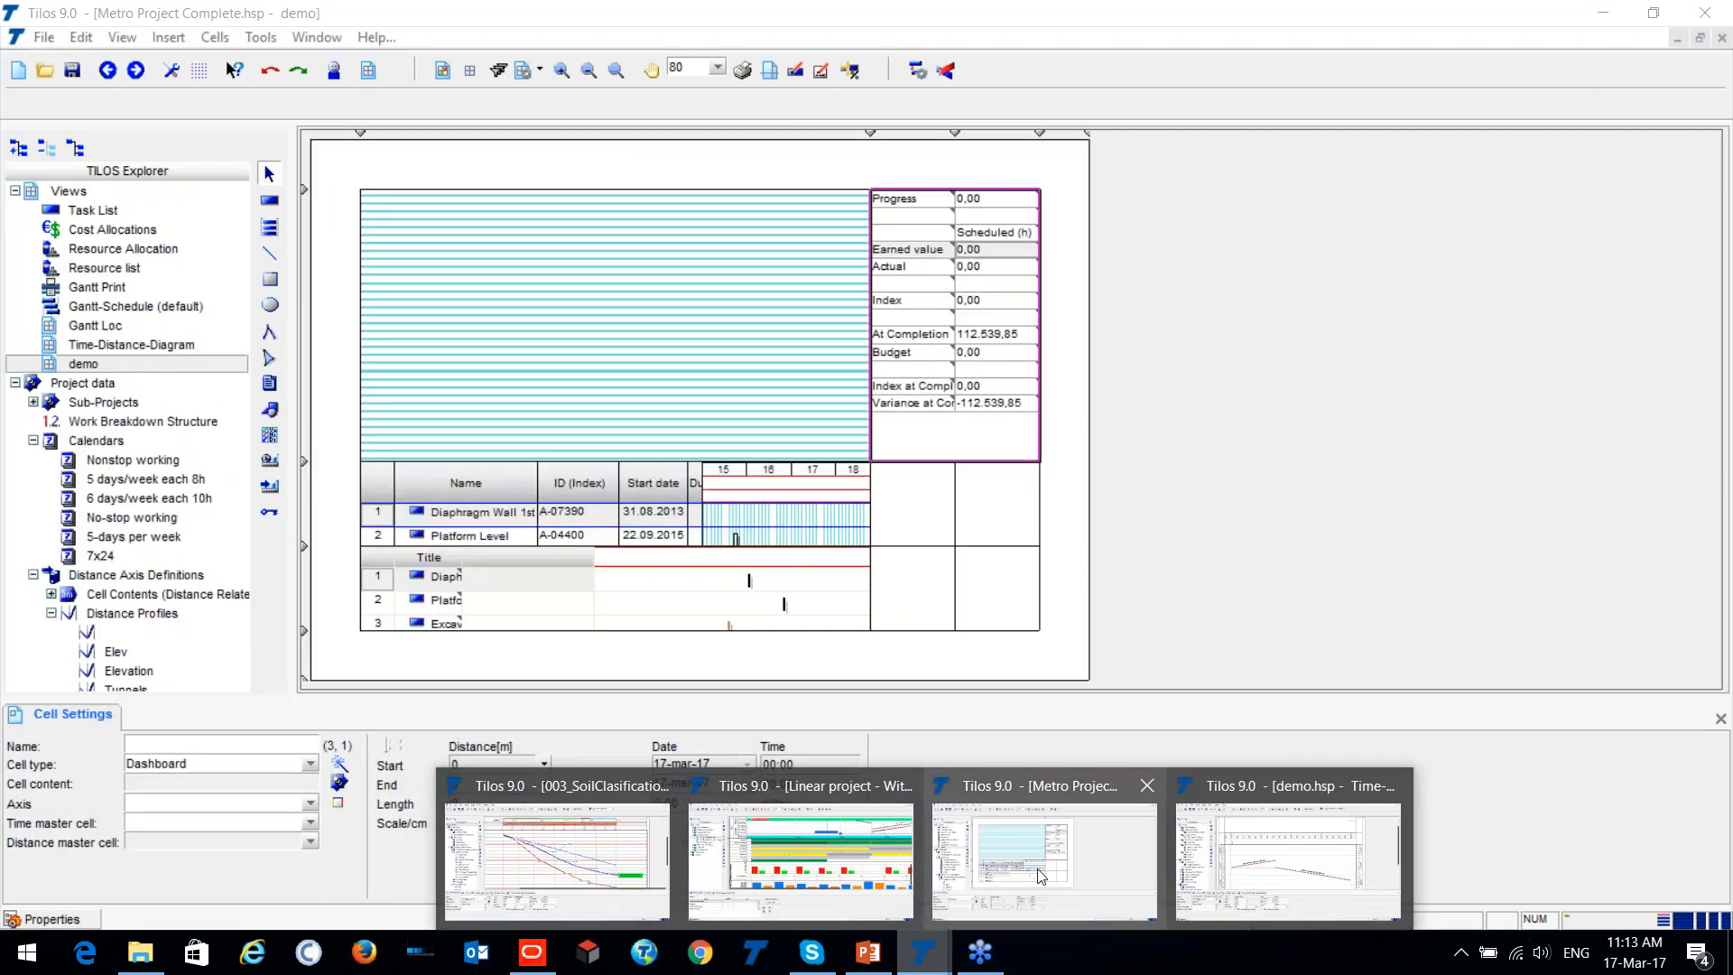
pyautogui.click(801, 858)
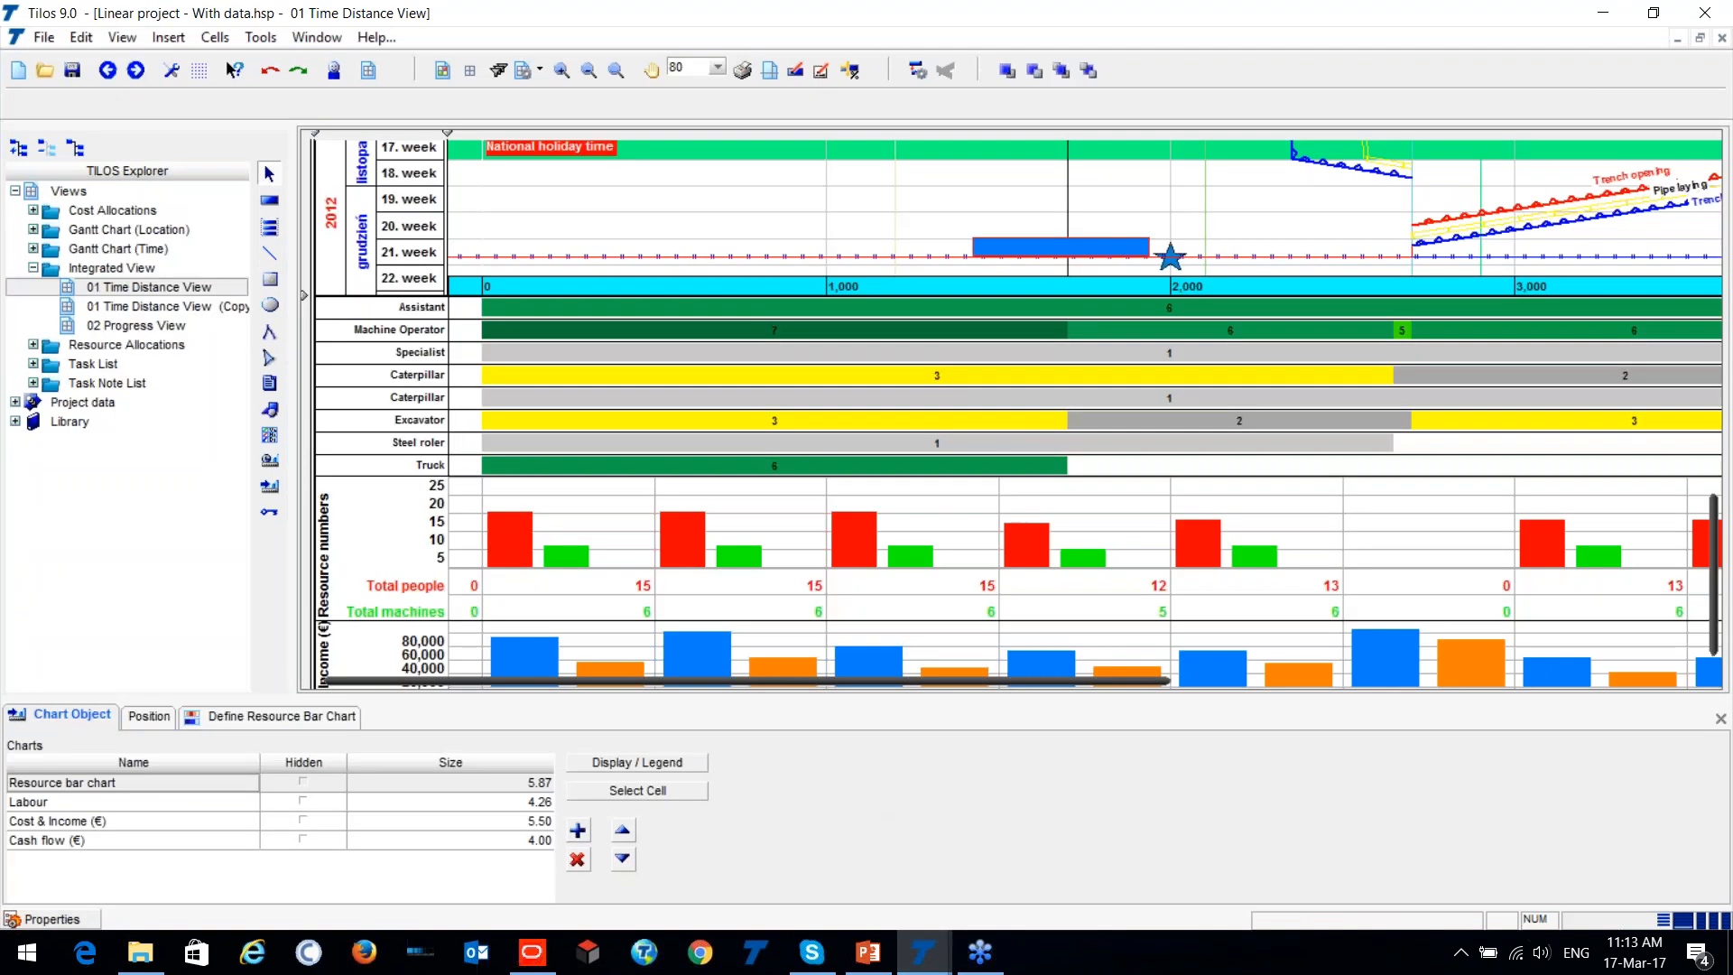
pyautogui.scroll(-2, 1518, 424)
pyautogui.scroll(2, 1494, 384)
pyautogui.scroll(3, 1493, 350)
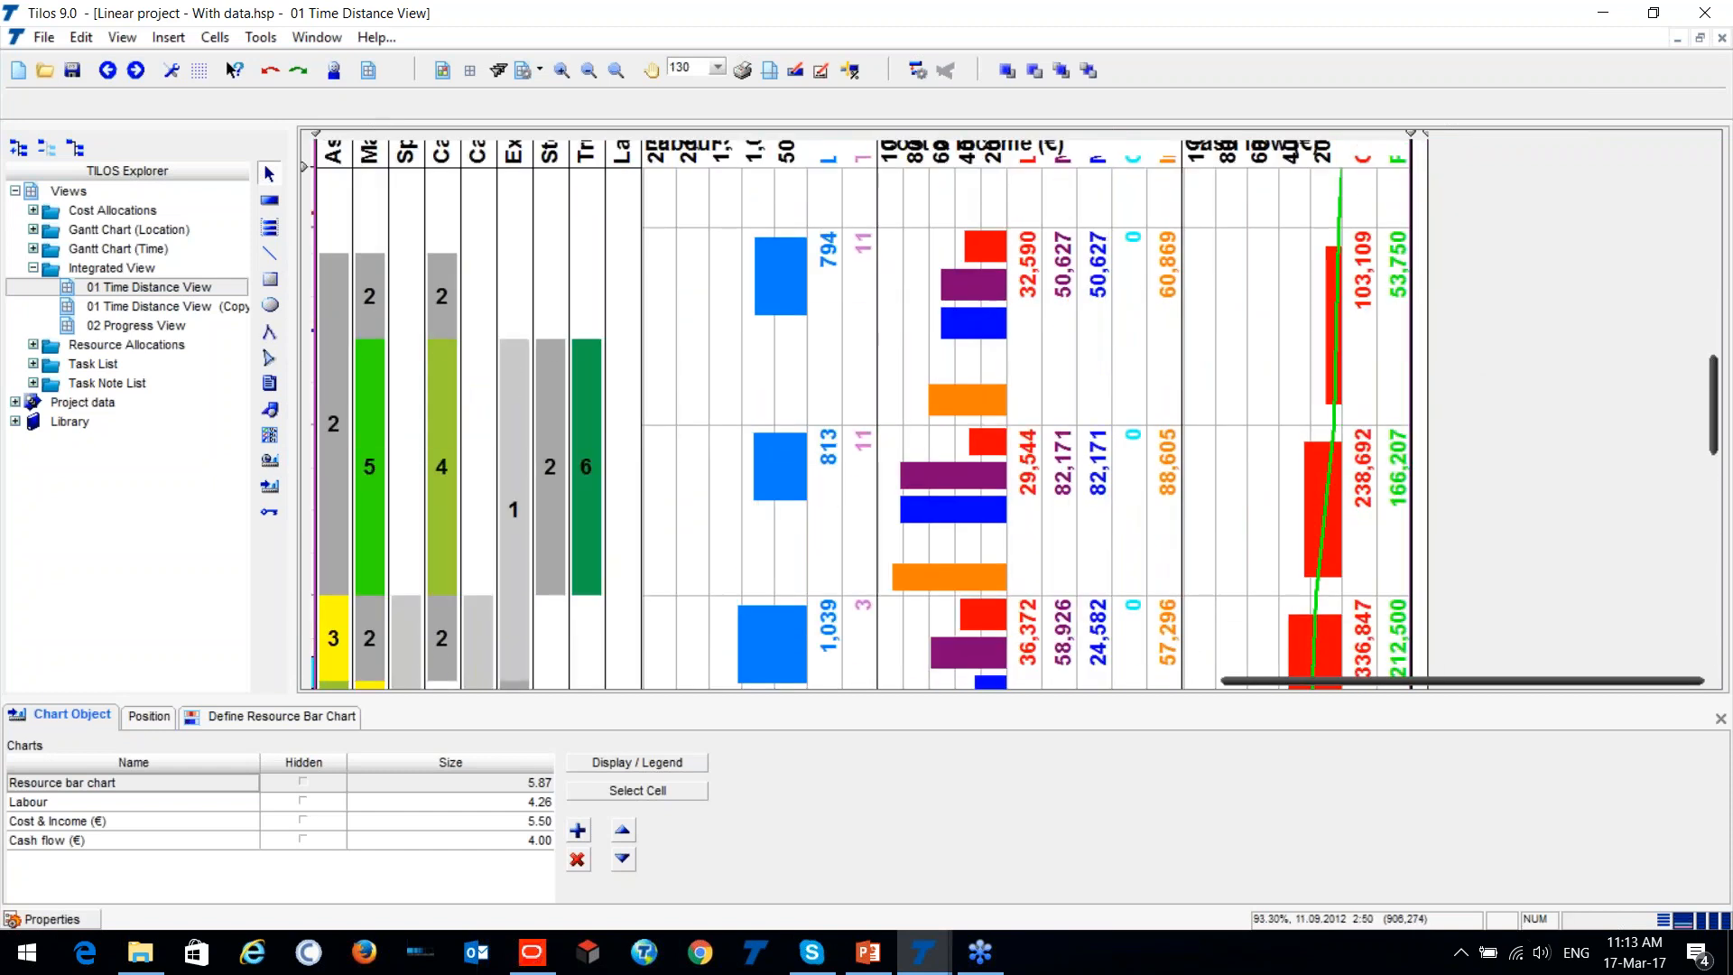
pyautogui.scroll(-1, 1357, 360)
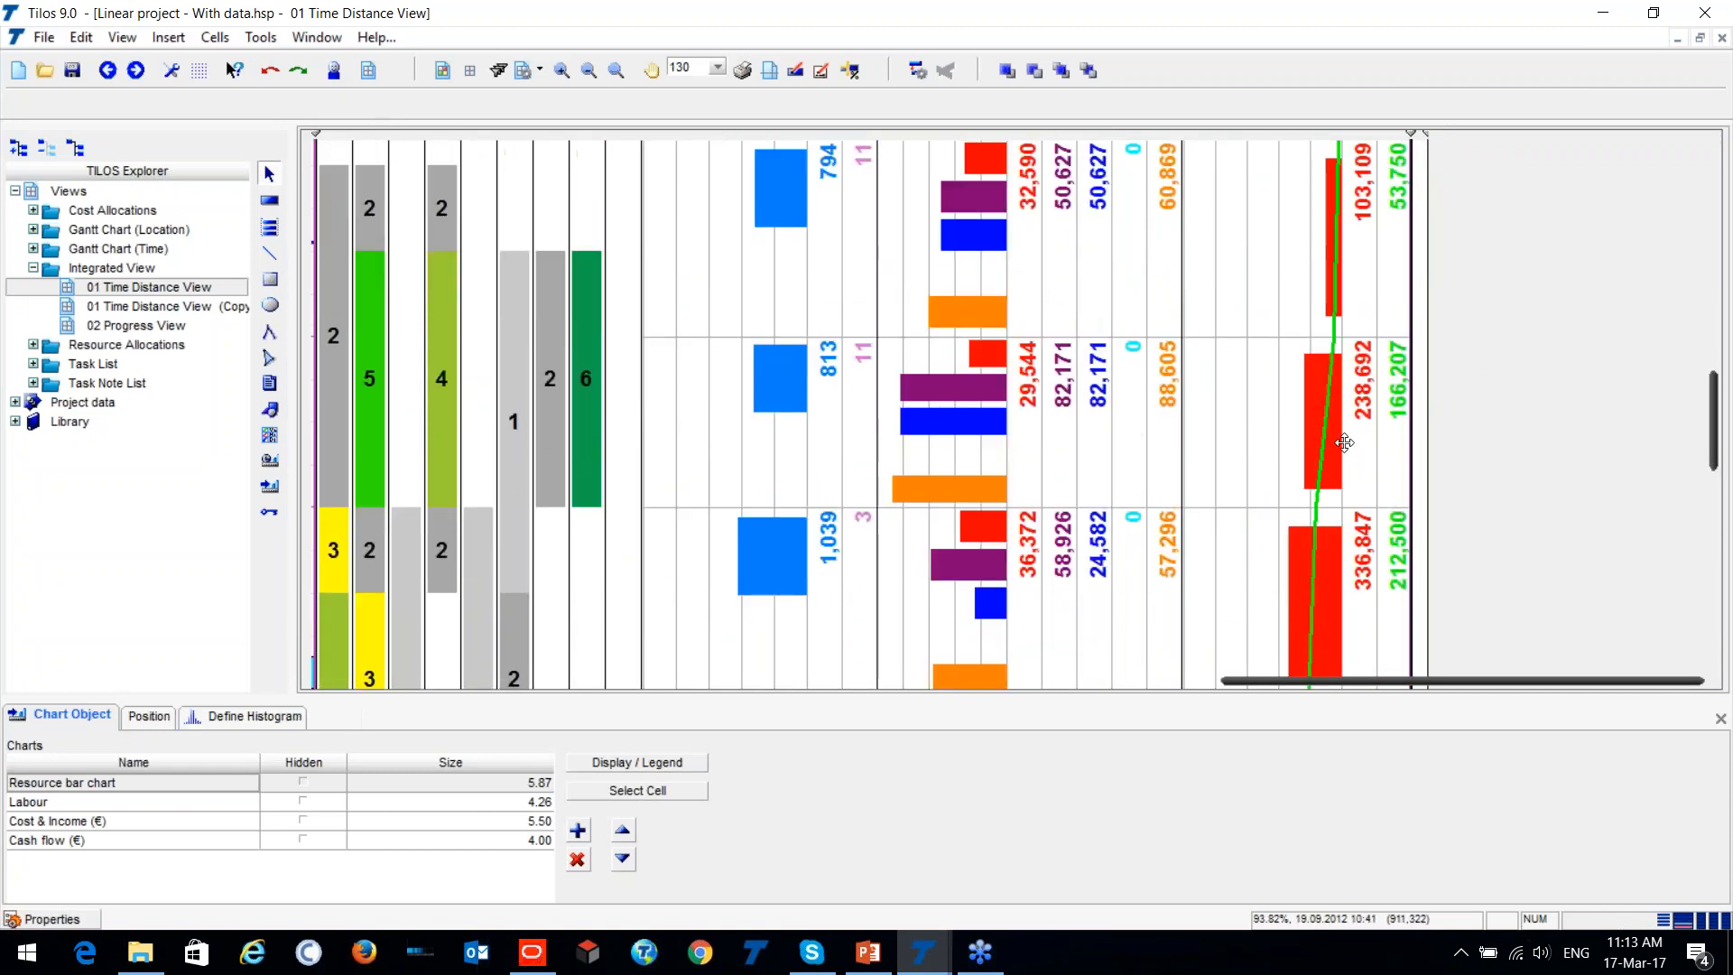
# Display the Cost to date line of the cash flow histogram as a line graph with a dashed style.
pyautogui.click(208, 716)
pyautogui.doubleClick(69, 790)
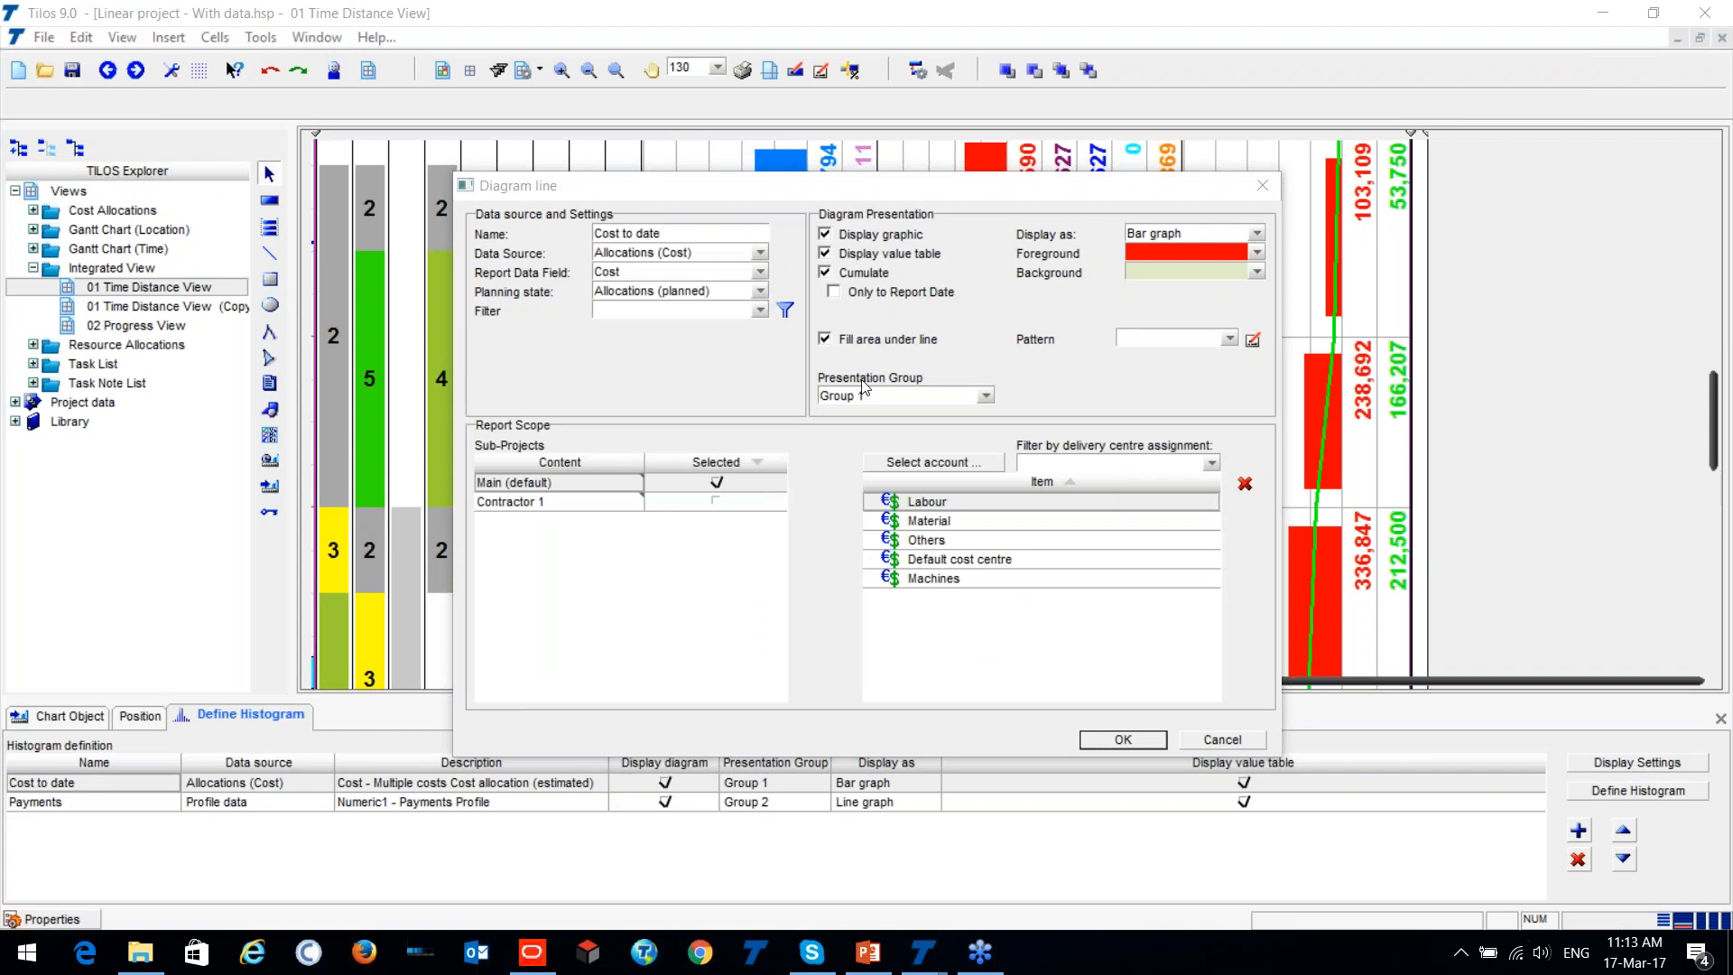
pyautogui.moveTo(1235, 183); pyautogui.dragTo(978, 119)
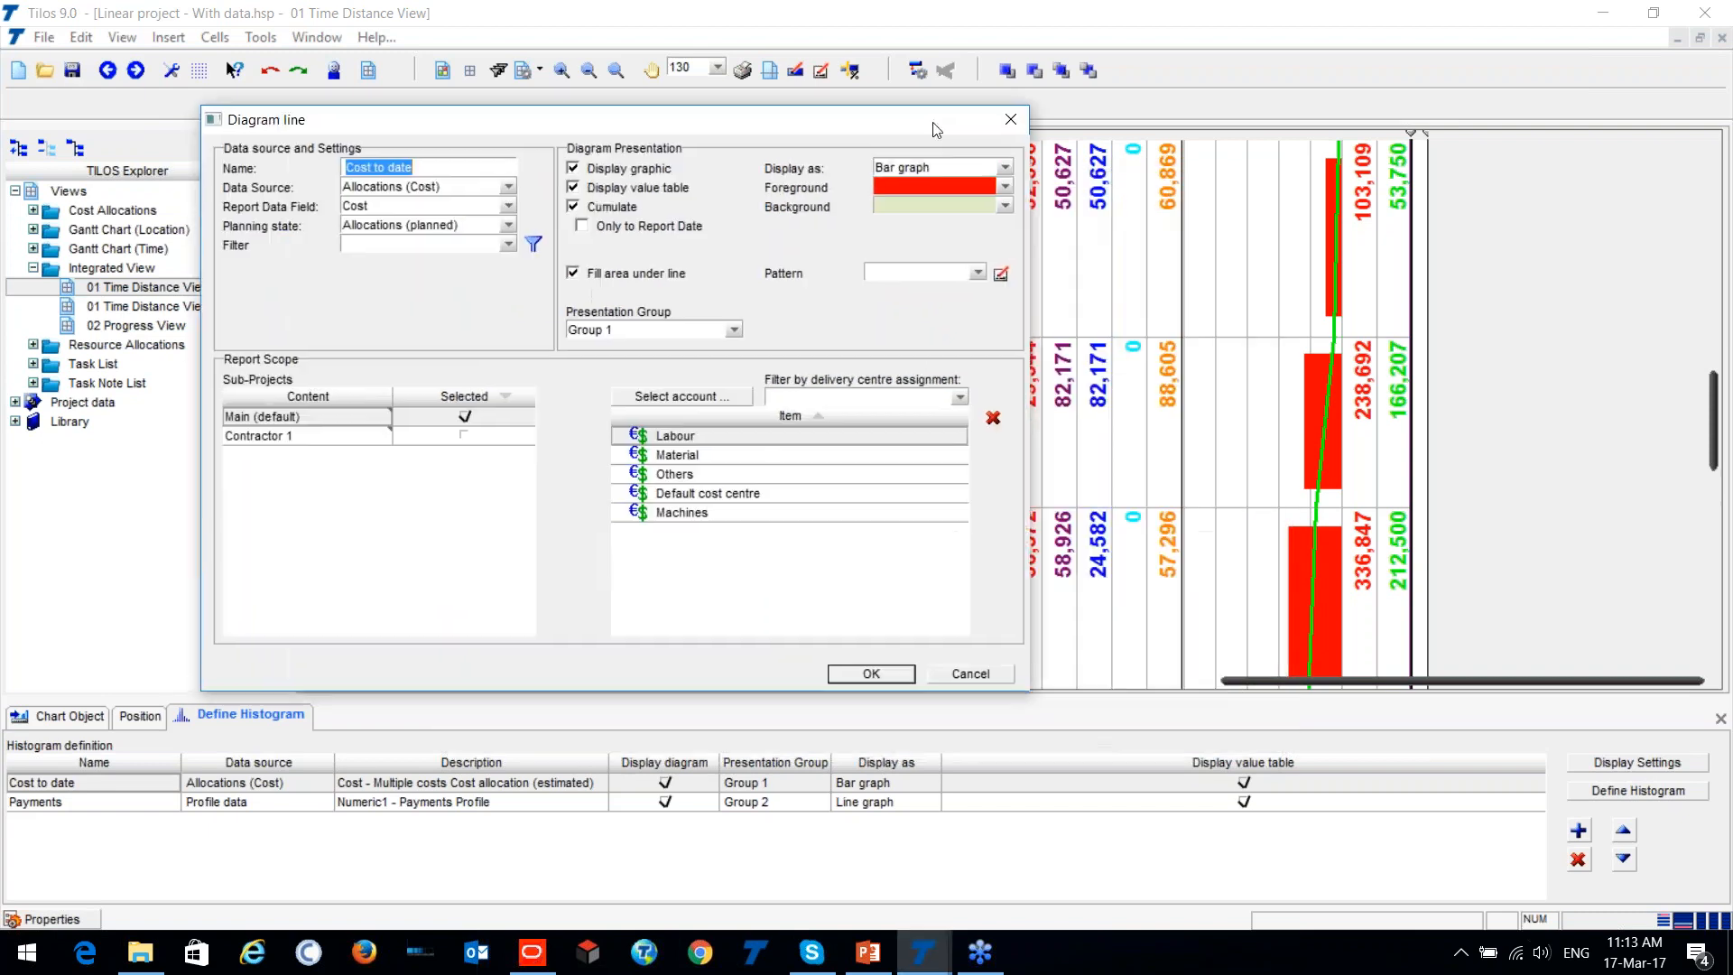
pyautogui.click(1000, 170)
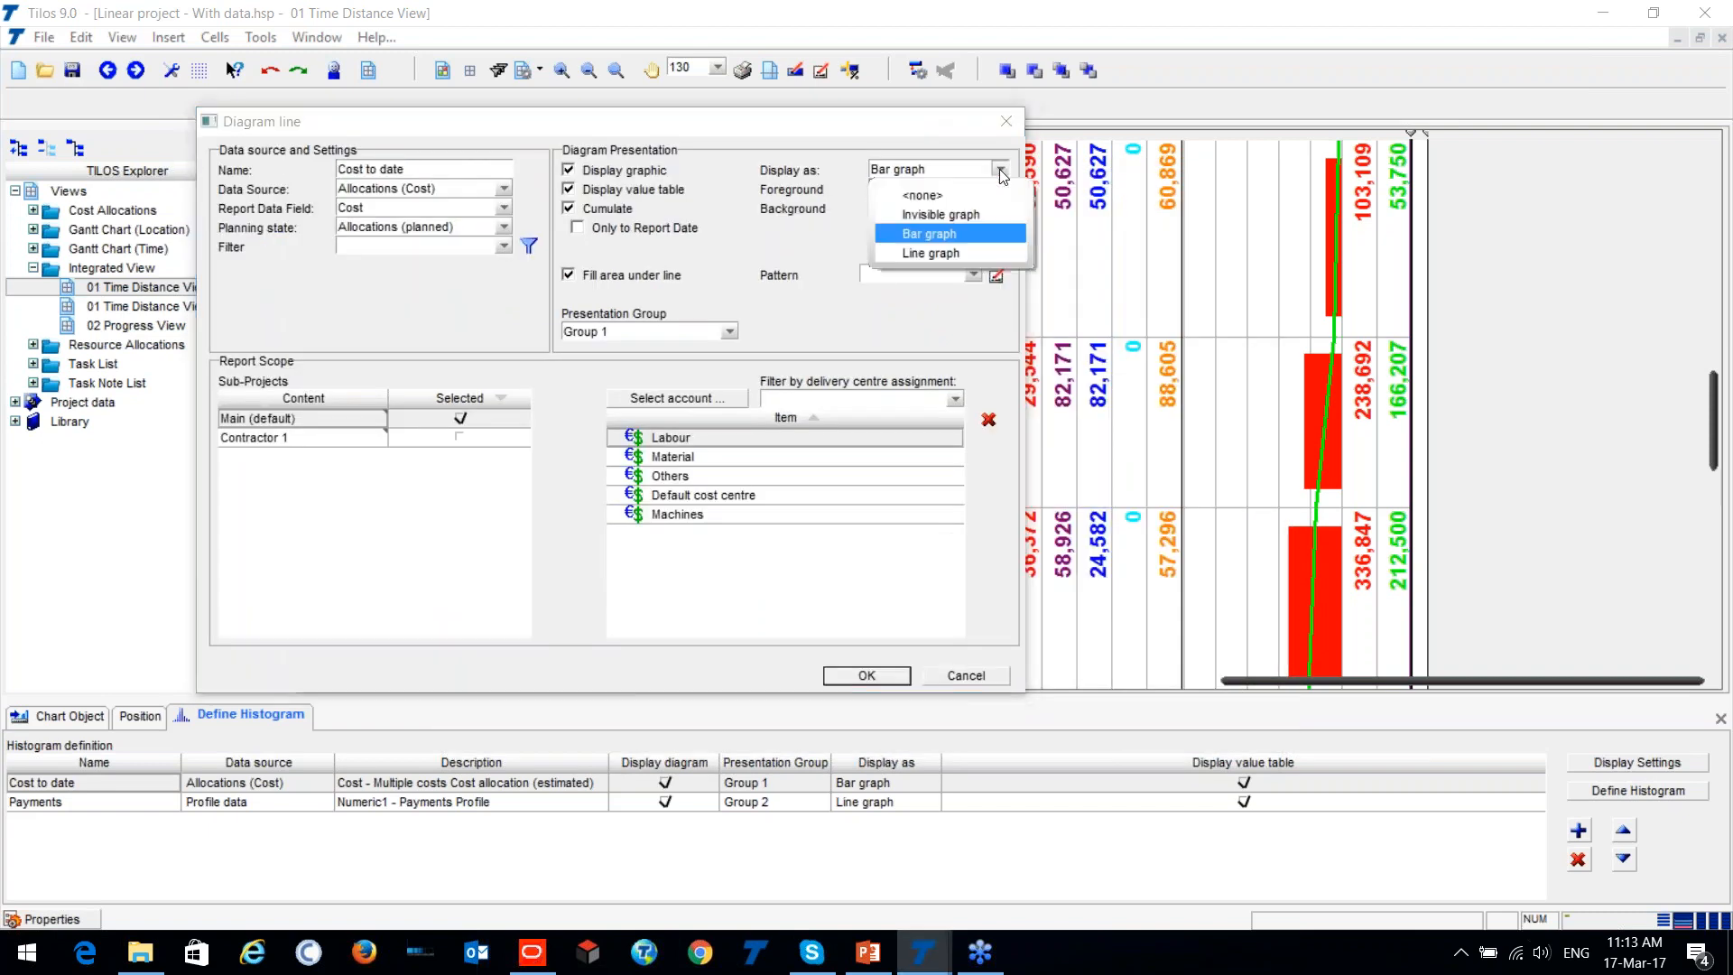
pyautogui.click(941, 248)
pyautogui.click(1000, 228)
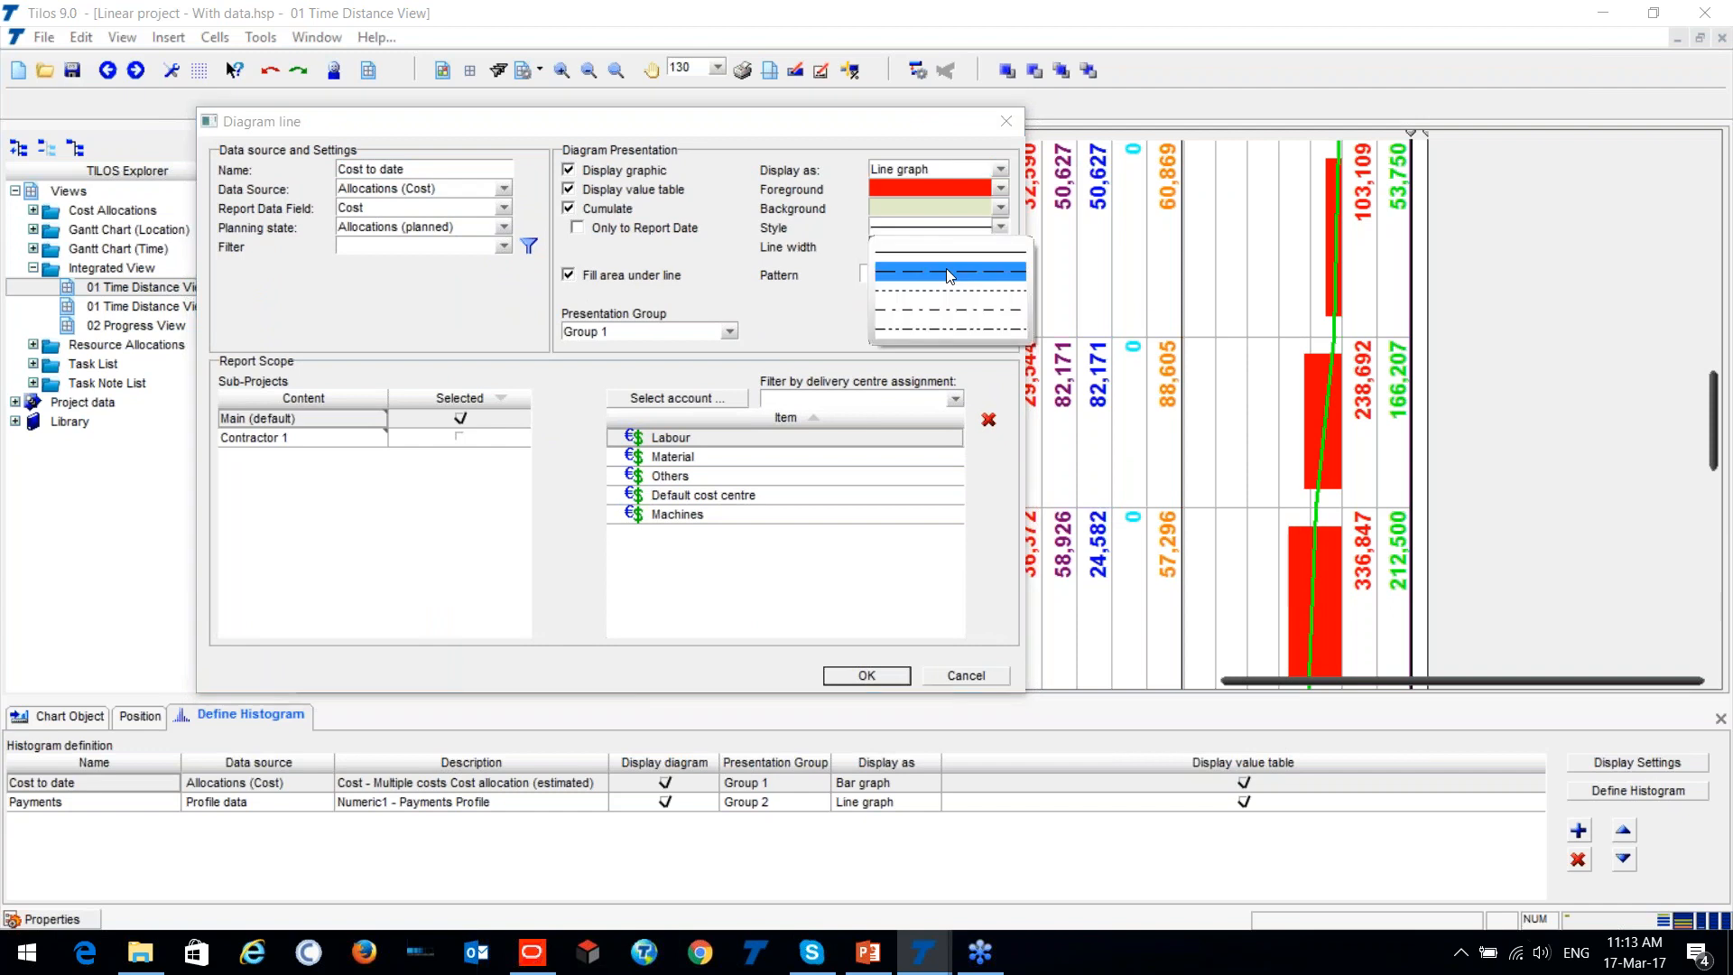
pyautogui.click(946, 268)
pyautogui.click(869, 676)
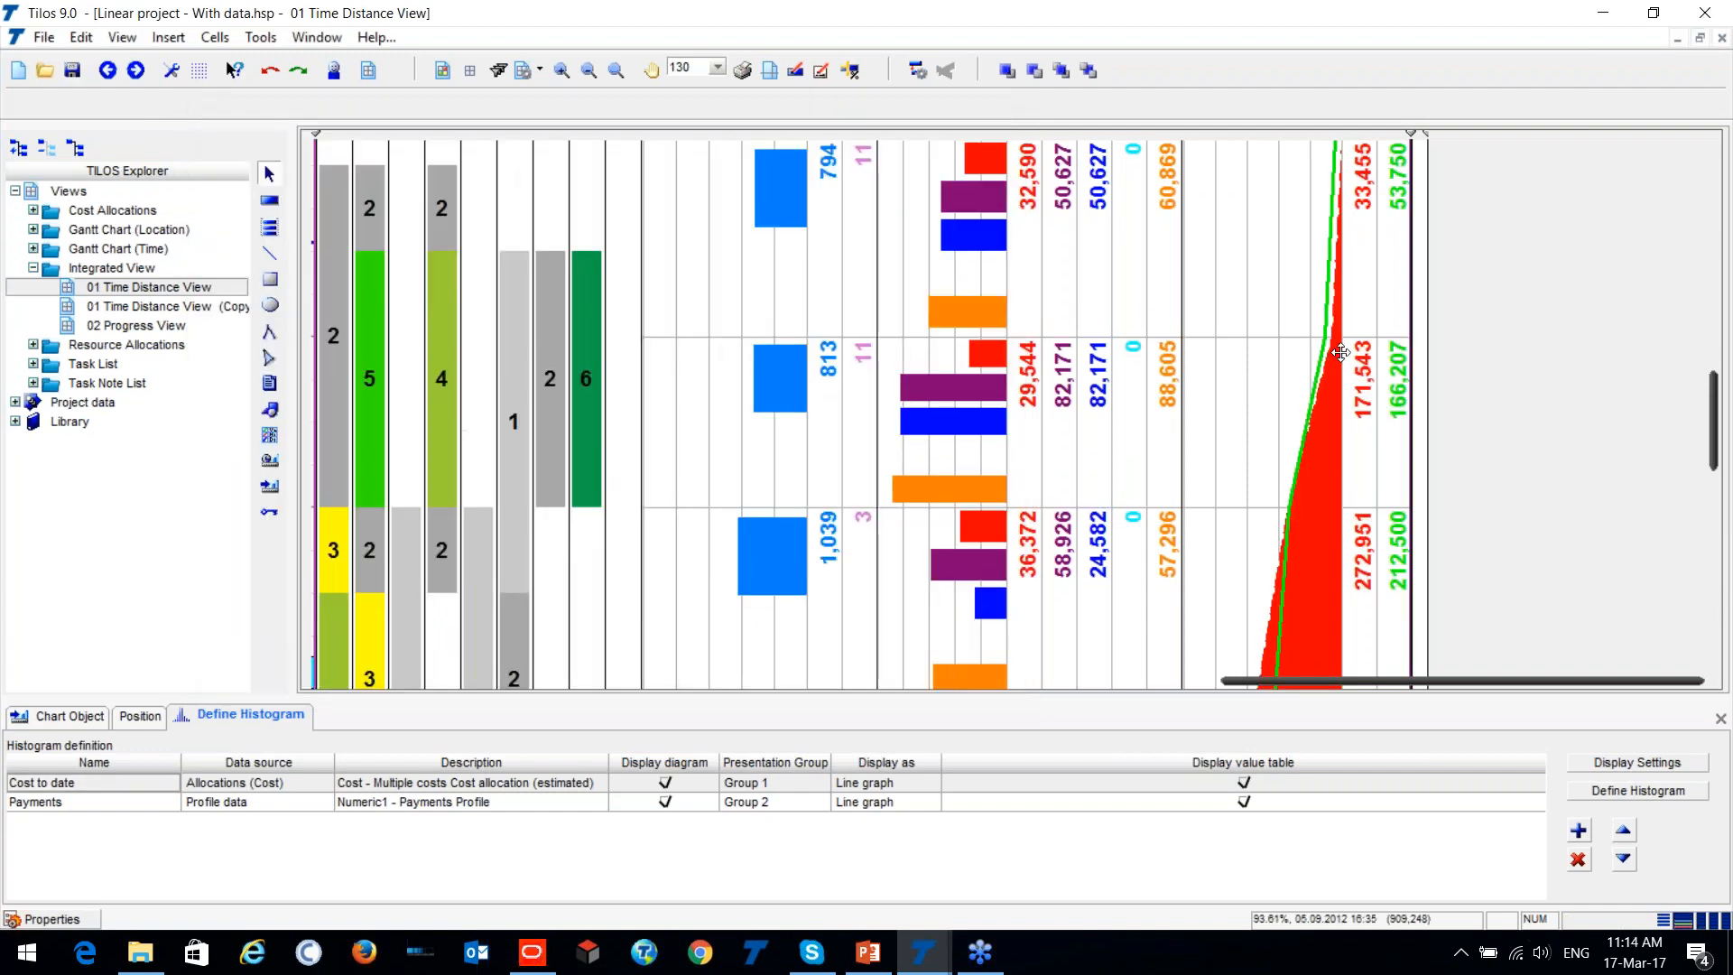
pyautogui.scroll(-2, 1338, 367)
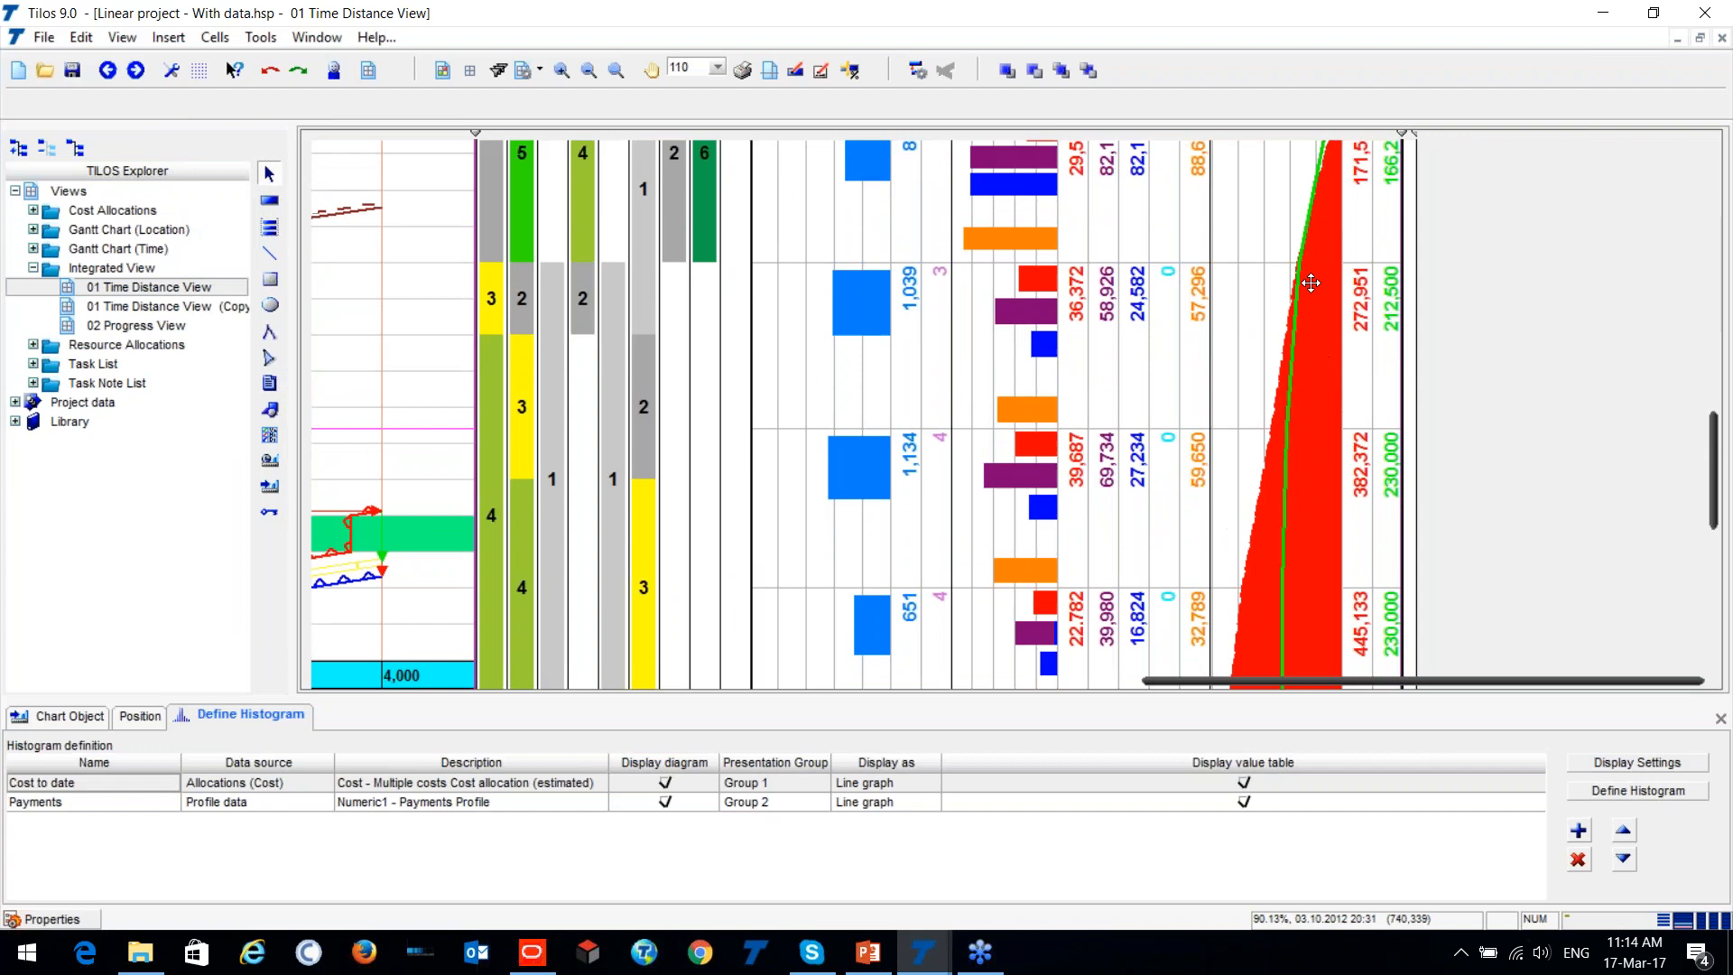
pyautogui.scroll(1, 1307, 325)
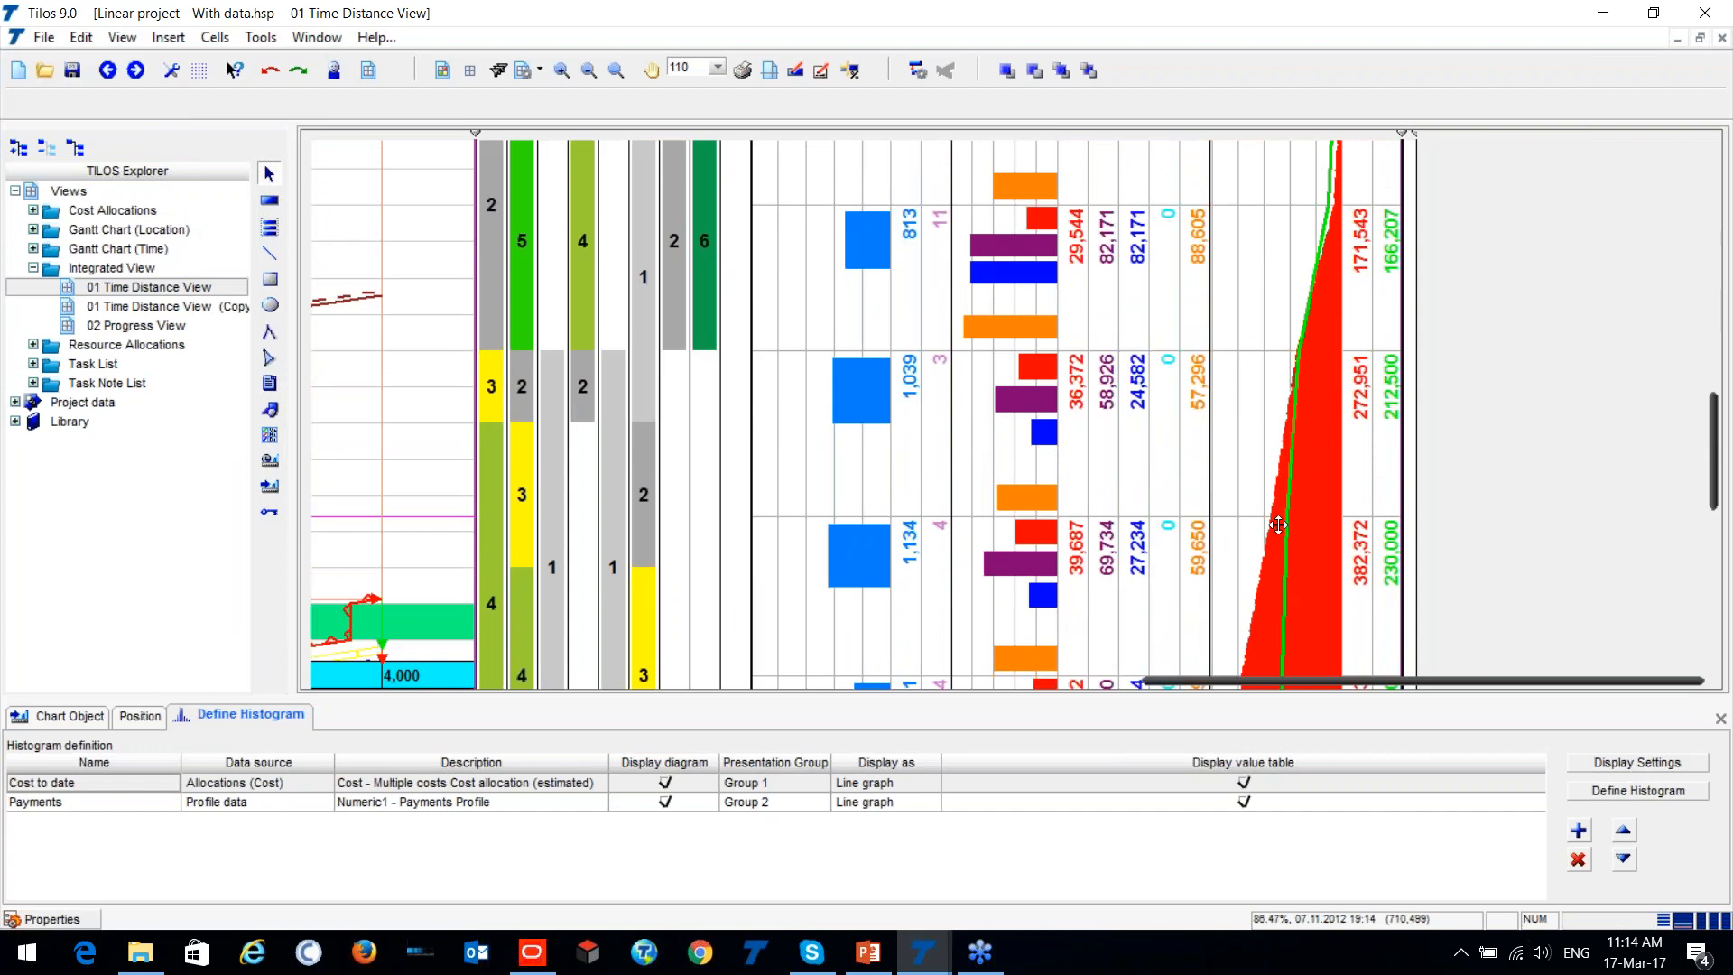
# Minimise all open project windows to reach the desktop.
pyautogui.hotkey('alt', 'Tab')
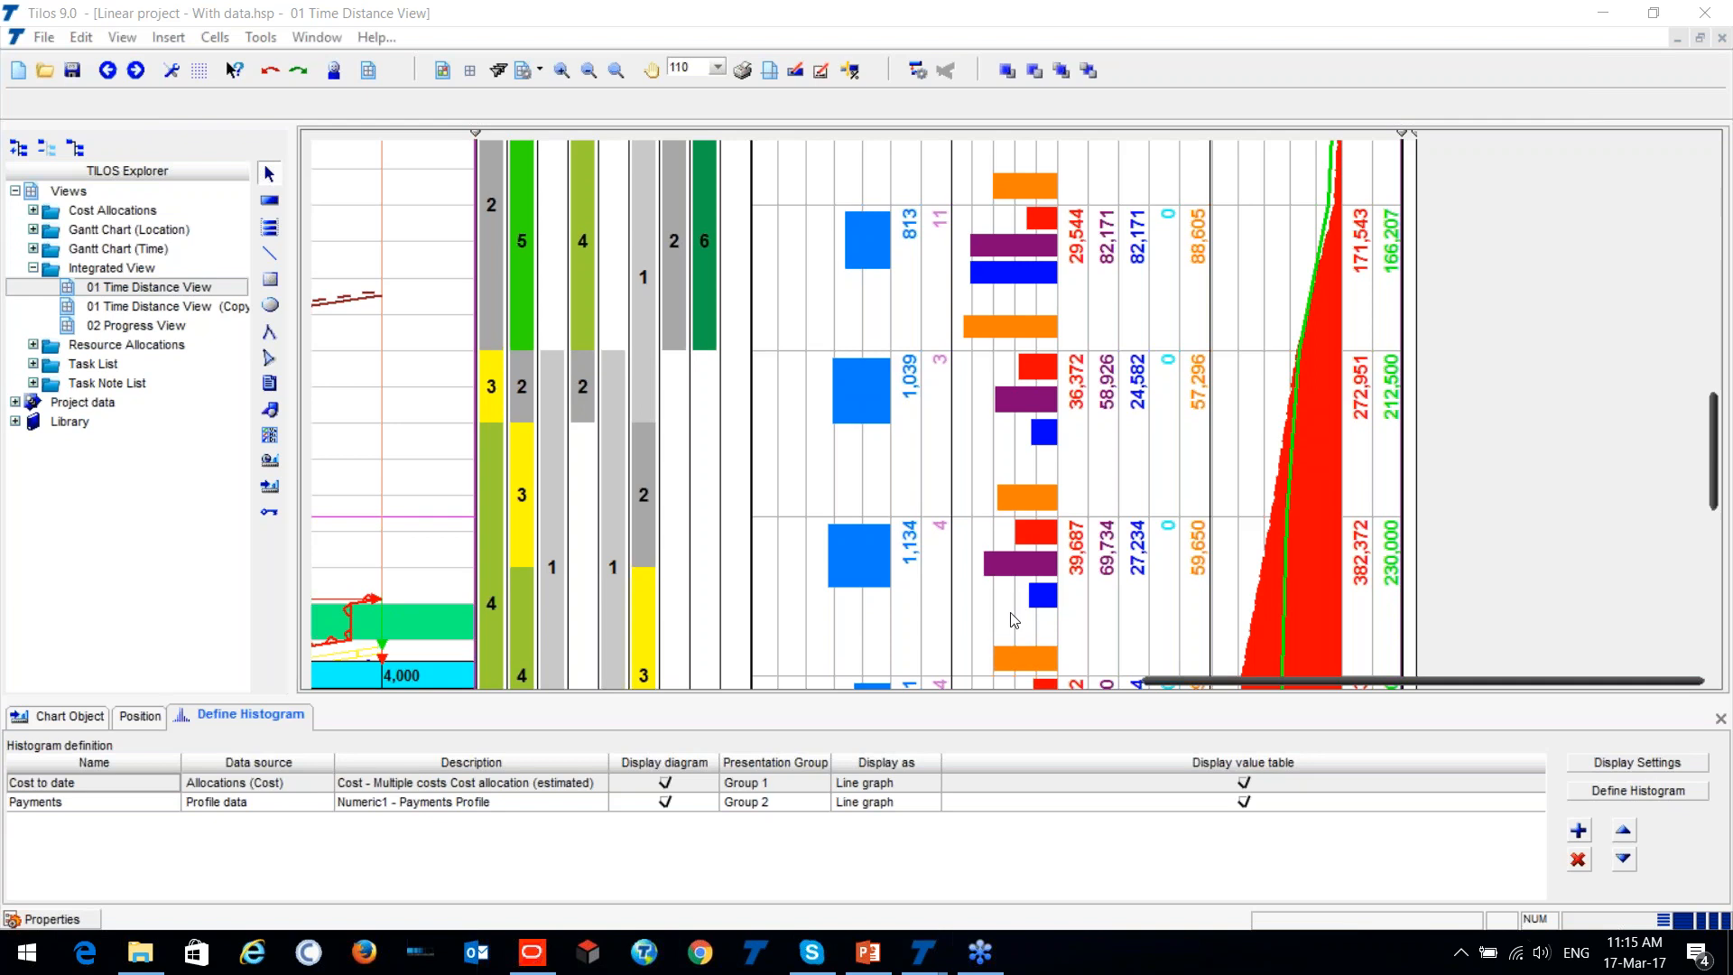
pyautogui.click(1620, 14)
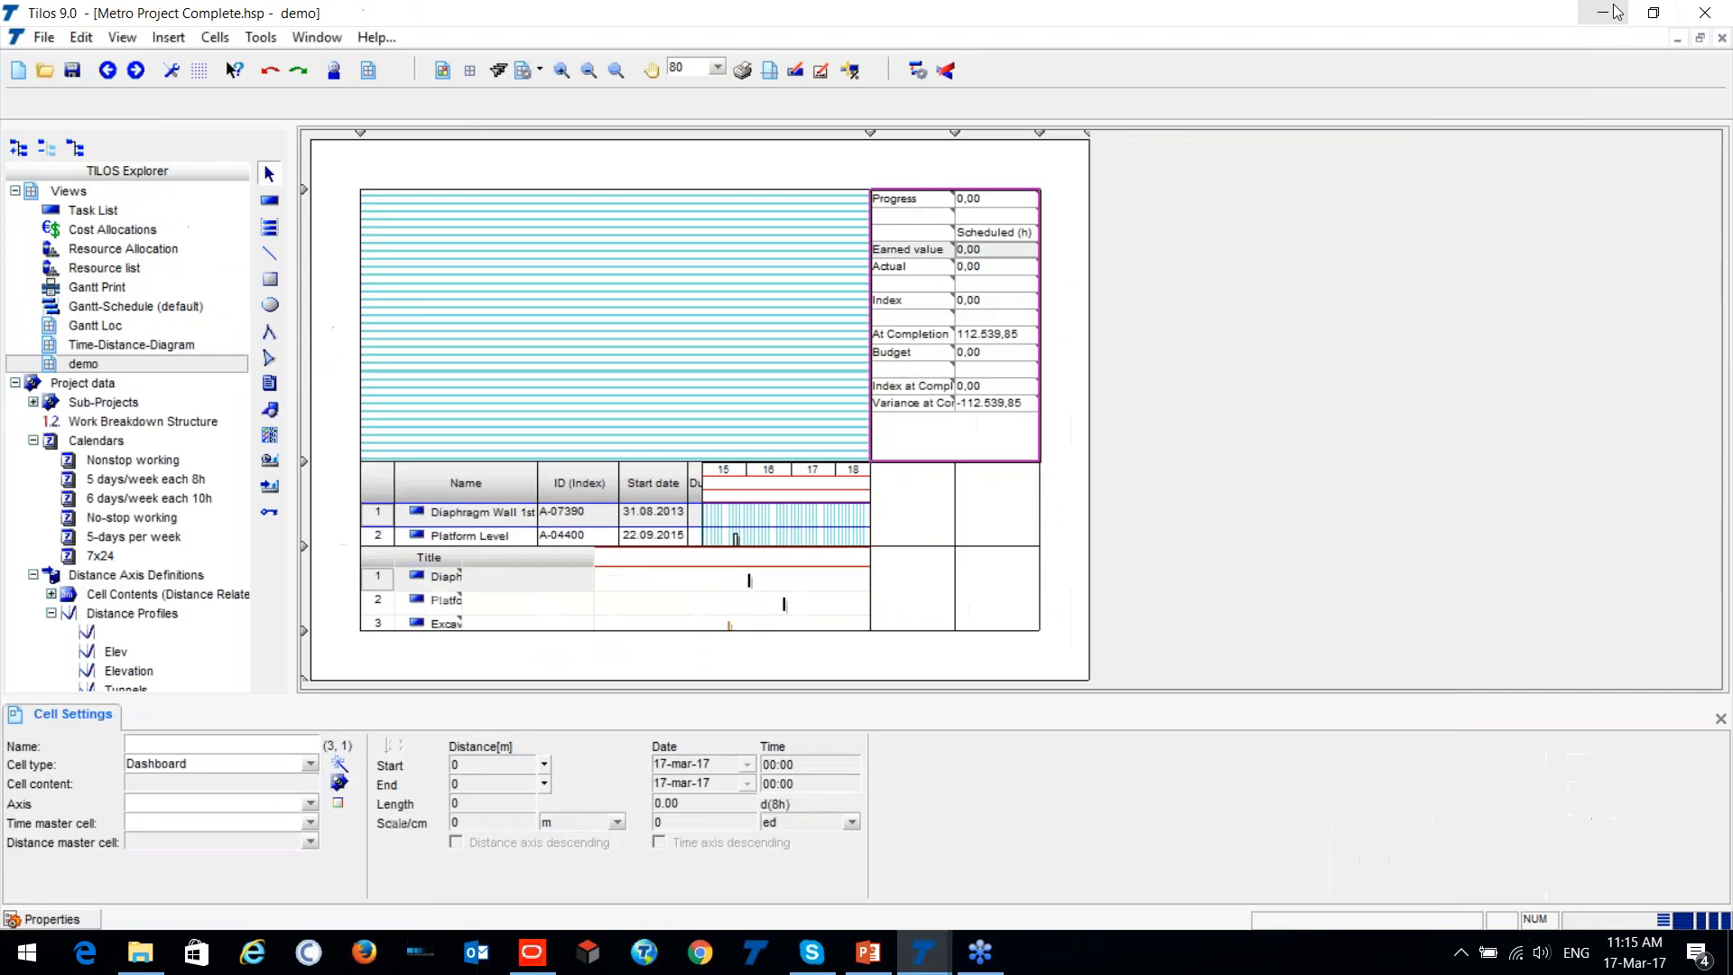
pyautogui.click(1611, 11)
pyautogui.click(1607, 11)
pyautogui.click(1606, 11)
pyautogui.click(1602, 12)
pyautogui.click(1599, 14)
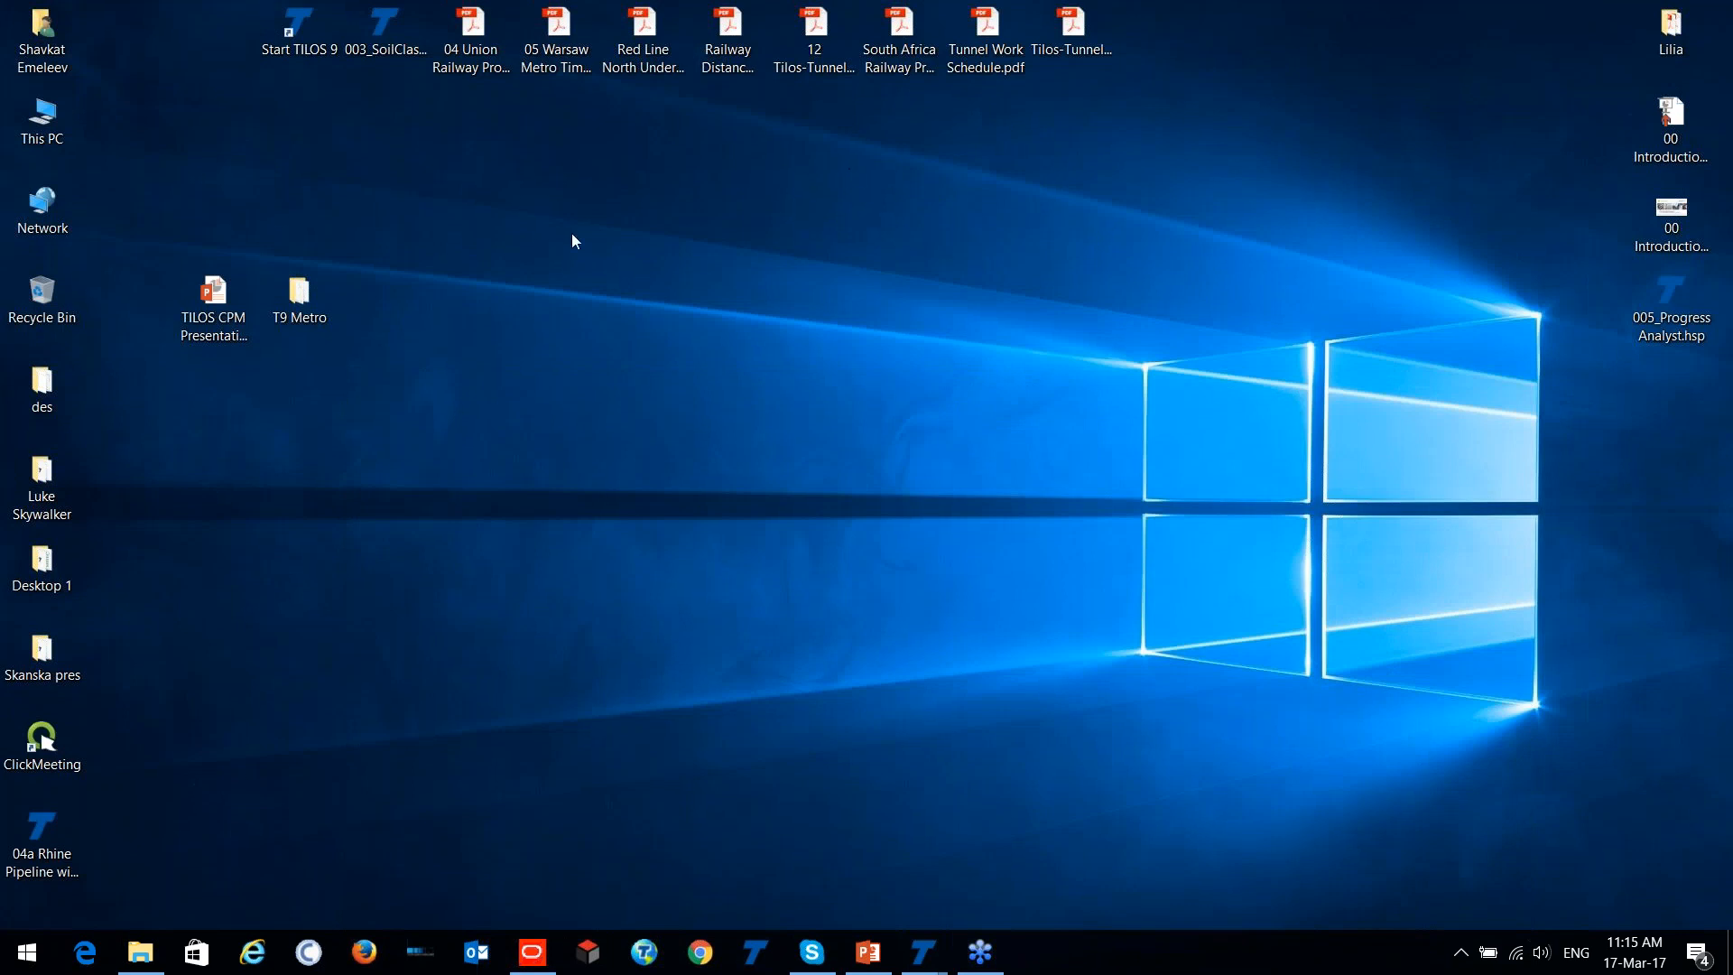
# Open the 04 Union Railway Provided Schedule PDF in Acrobat Reader and examine its time-chainage diagram.
pyautogui.doubleClick(470, 32)
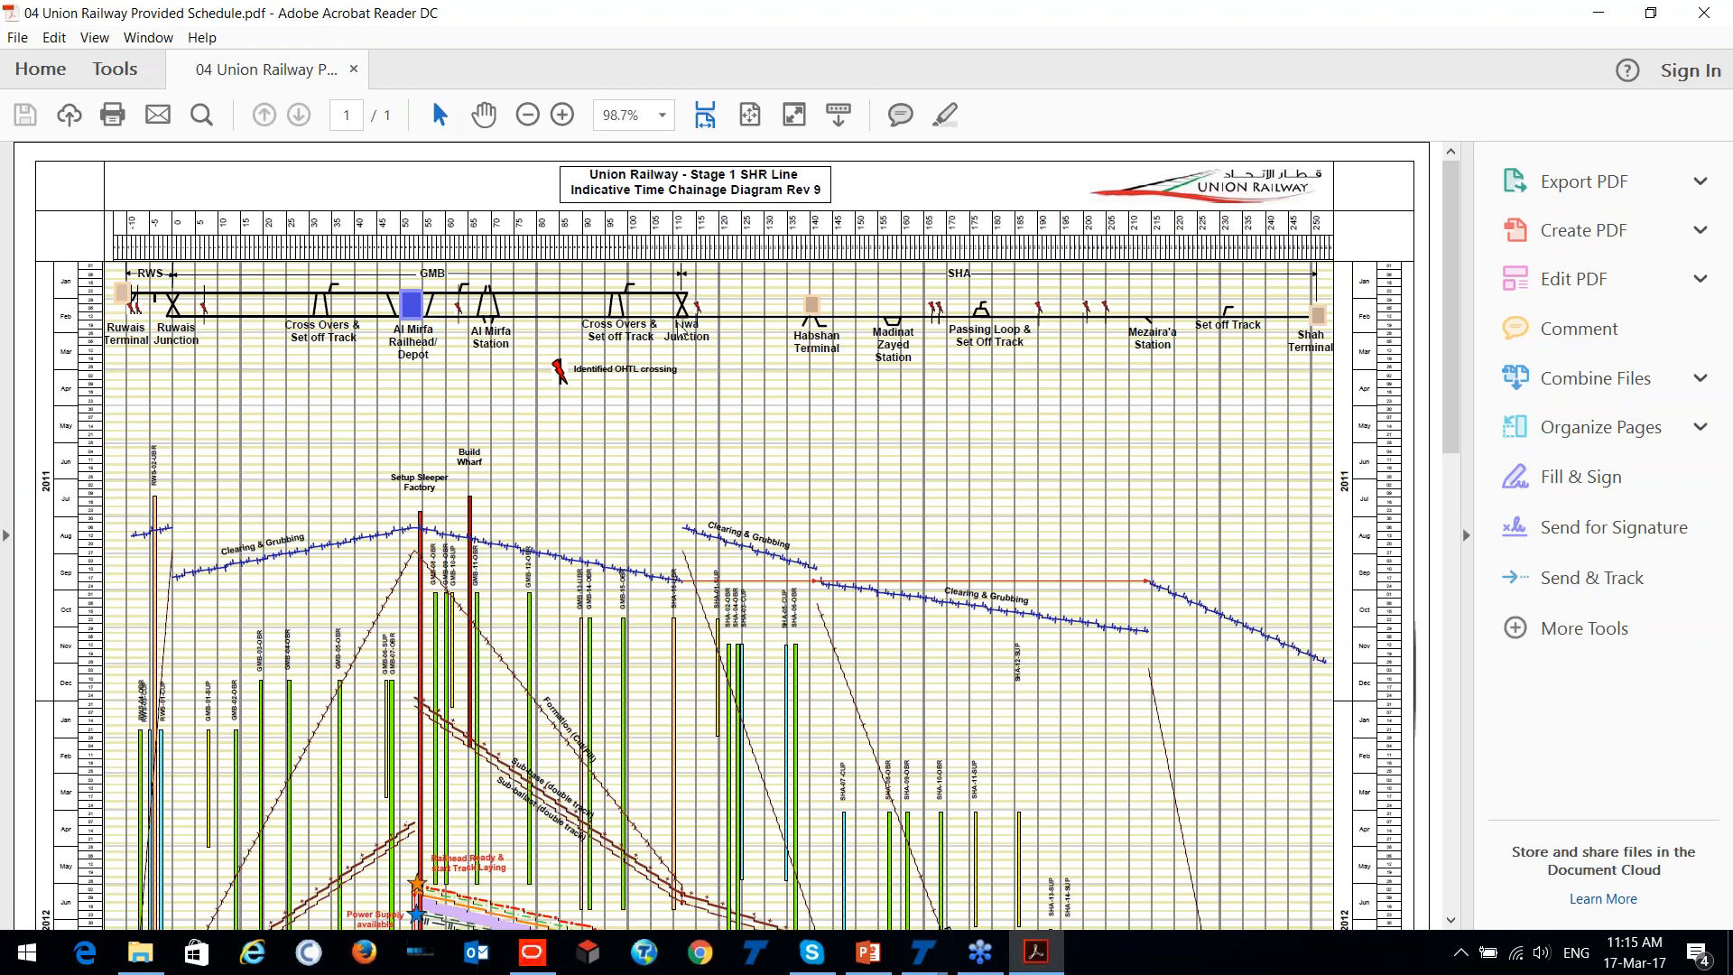
pyautogui.scroll(-6, 406, 437)
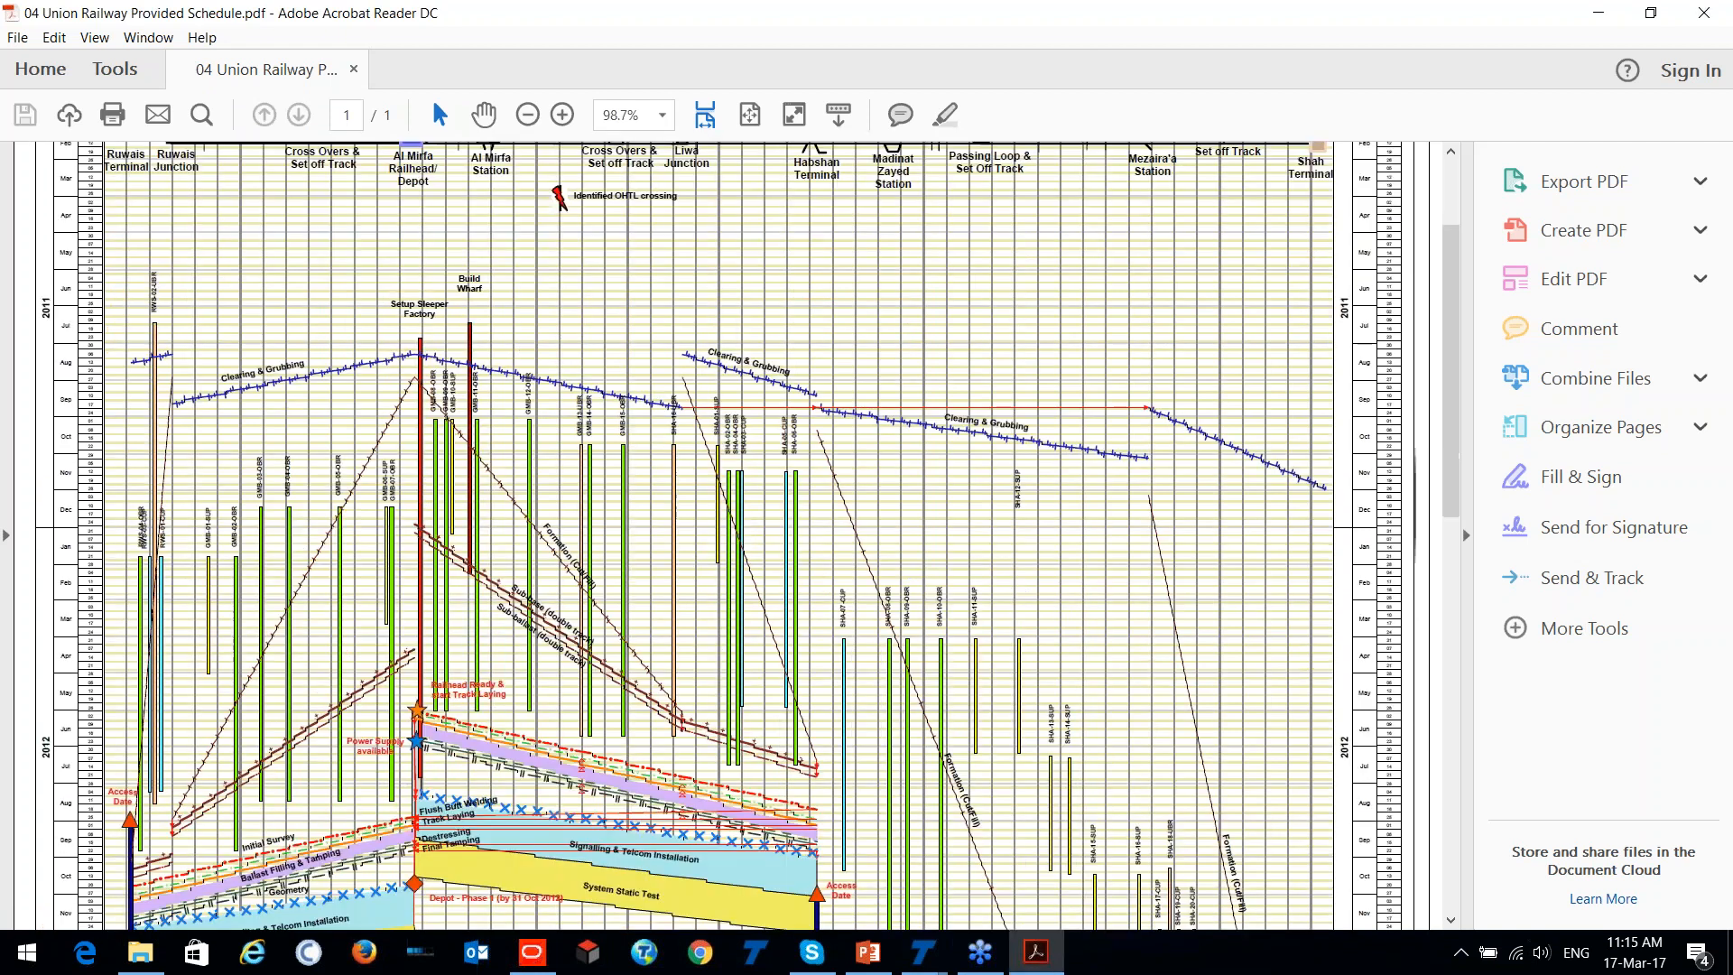
pyautogui.keyDown('ctrl'); pyautogui.scroll(-1, 405, 436); pyautogui.keyUp('ctrl')
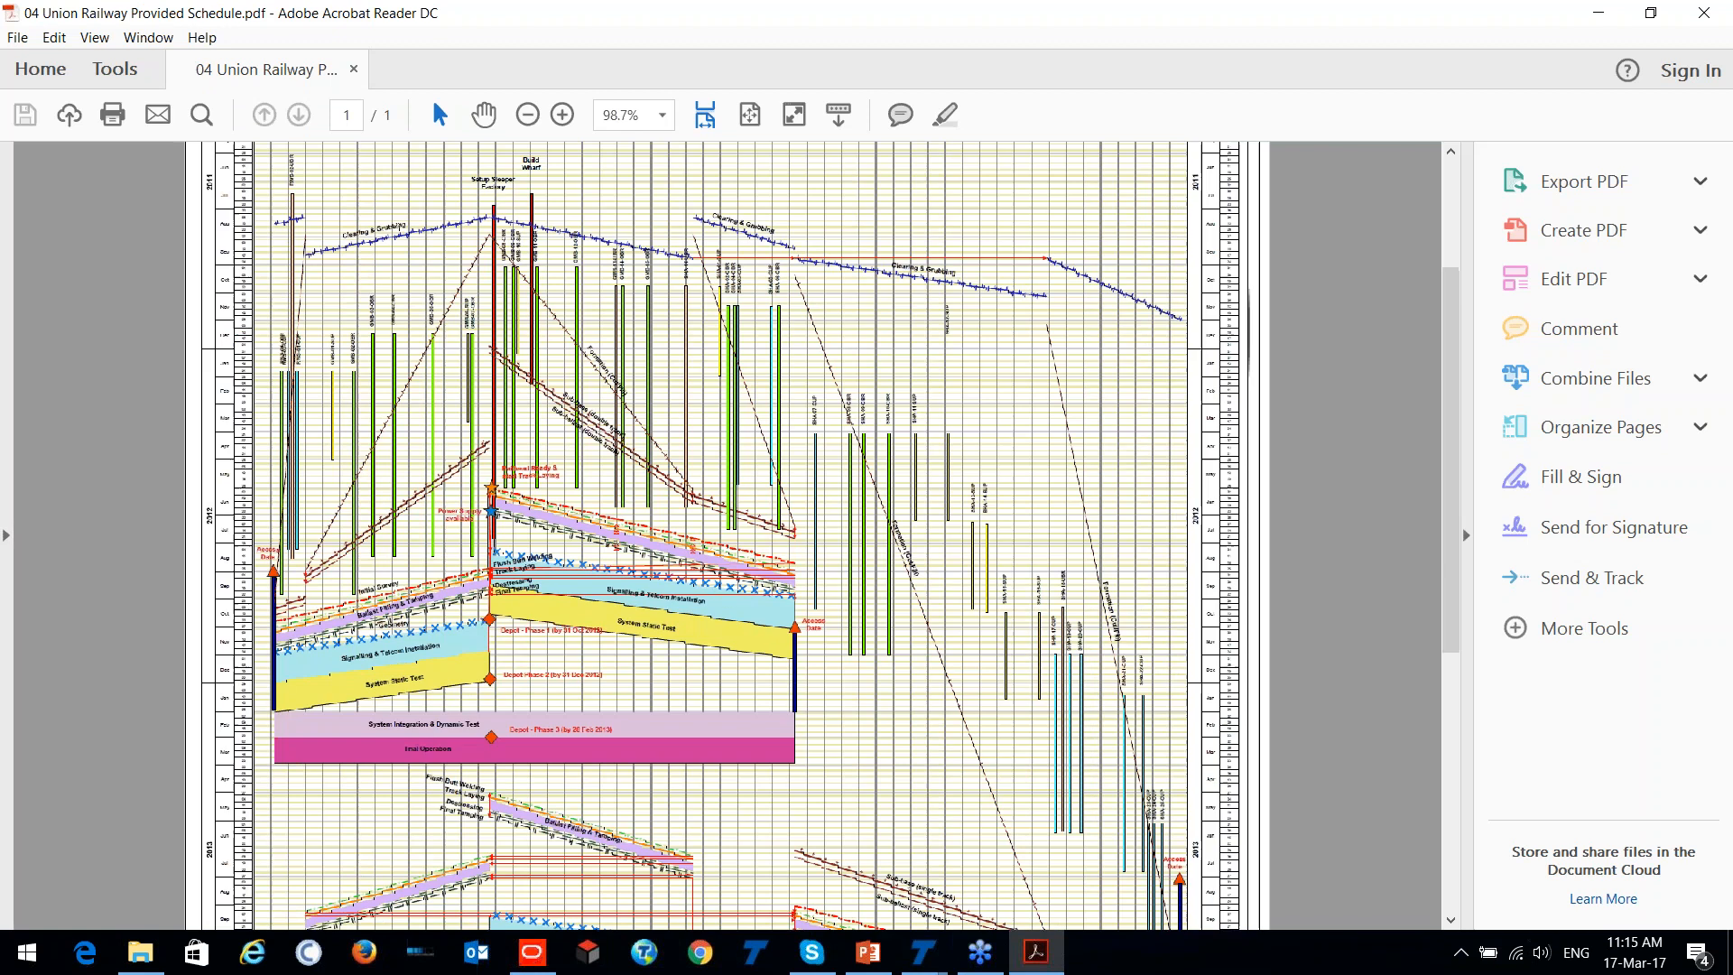
# Examine the lower part and legend of the Union Railway time-chainage diagram and minimise the PDF window.
pyautogui.scroll(-5, 406, 461)
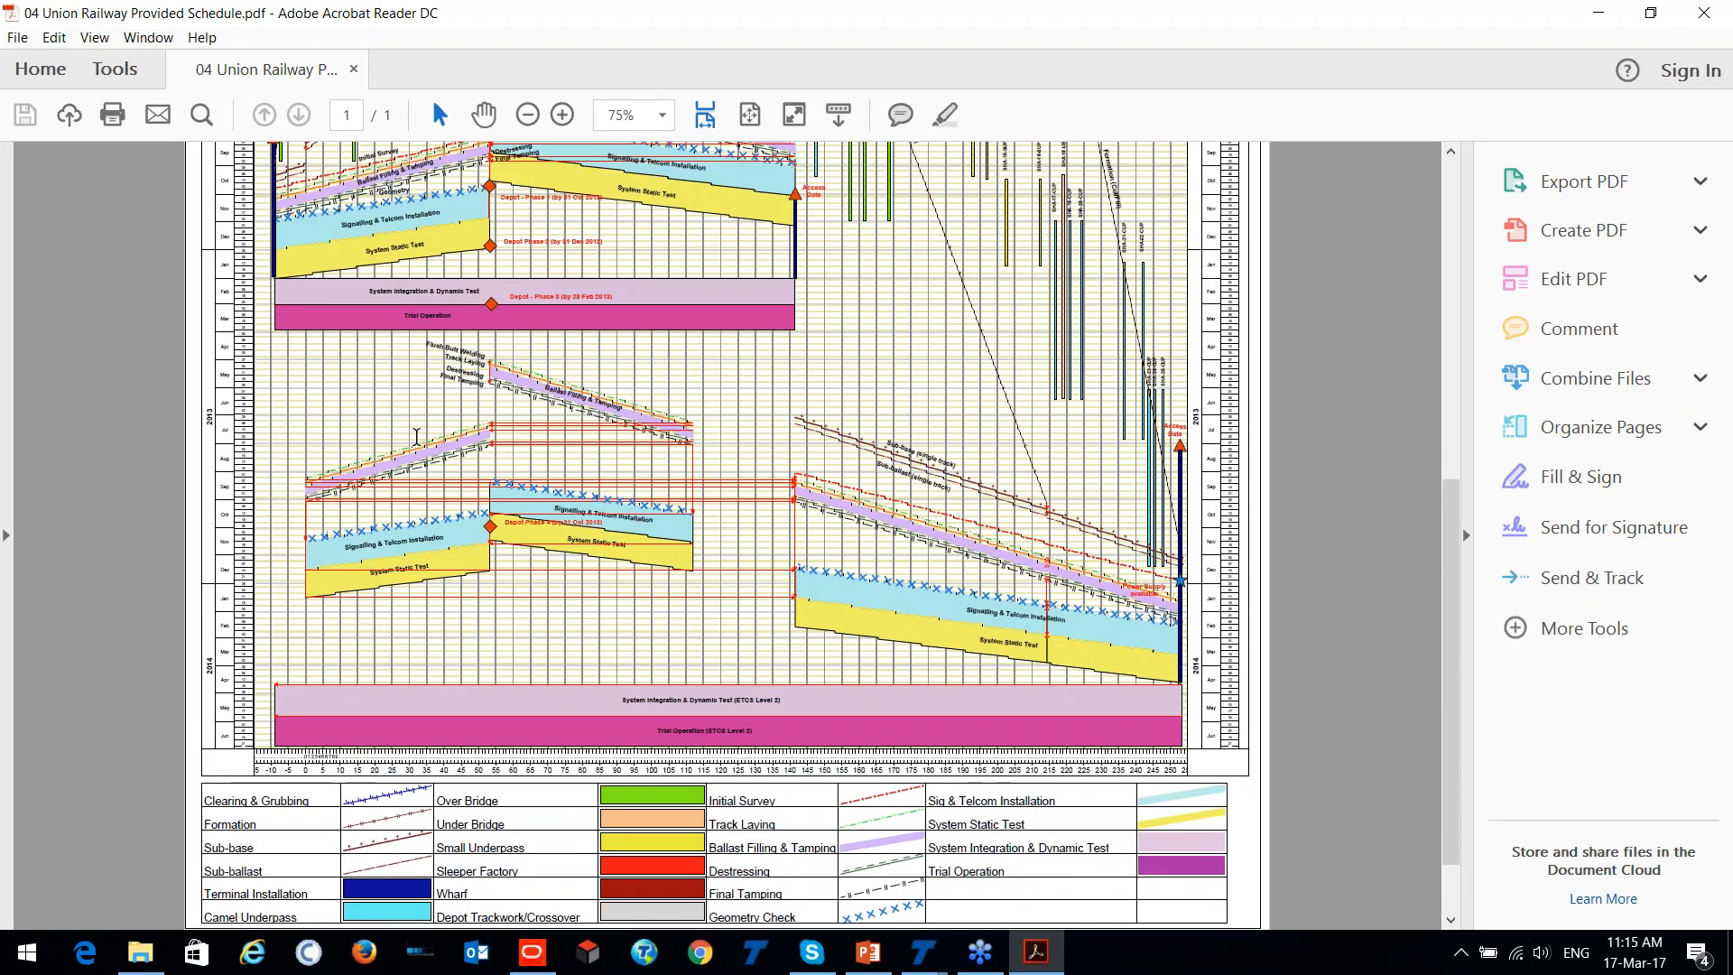
pyautogui.scroll(9, 416, 438)
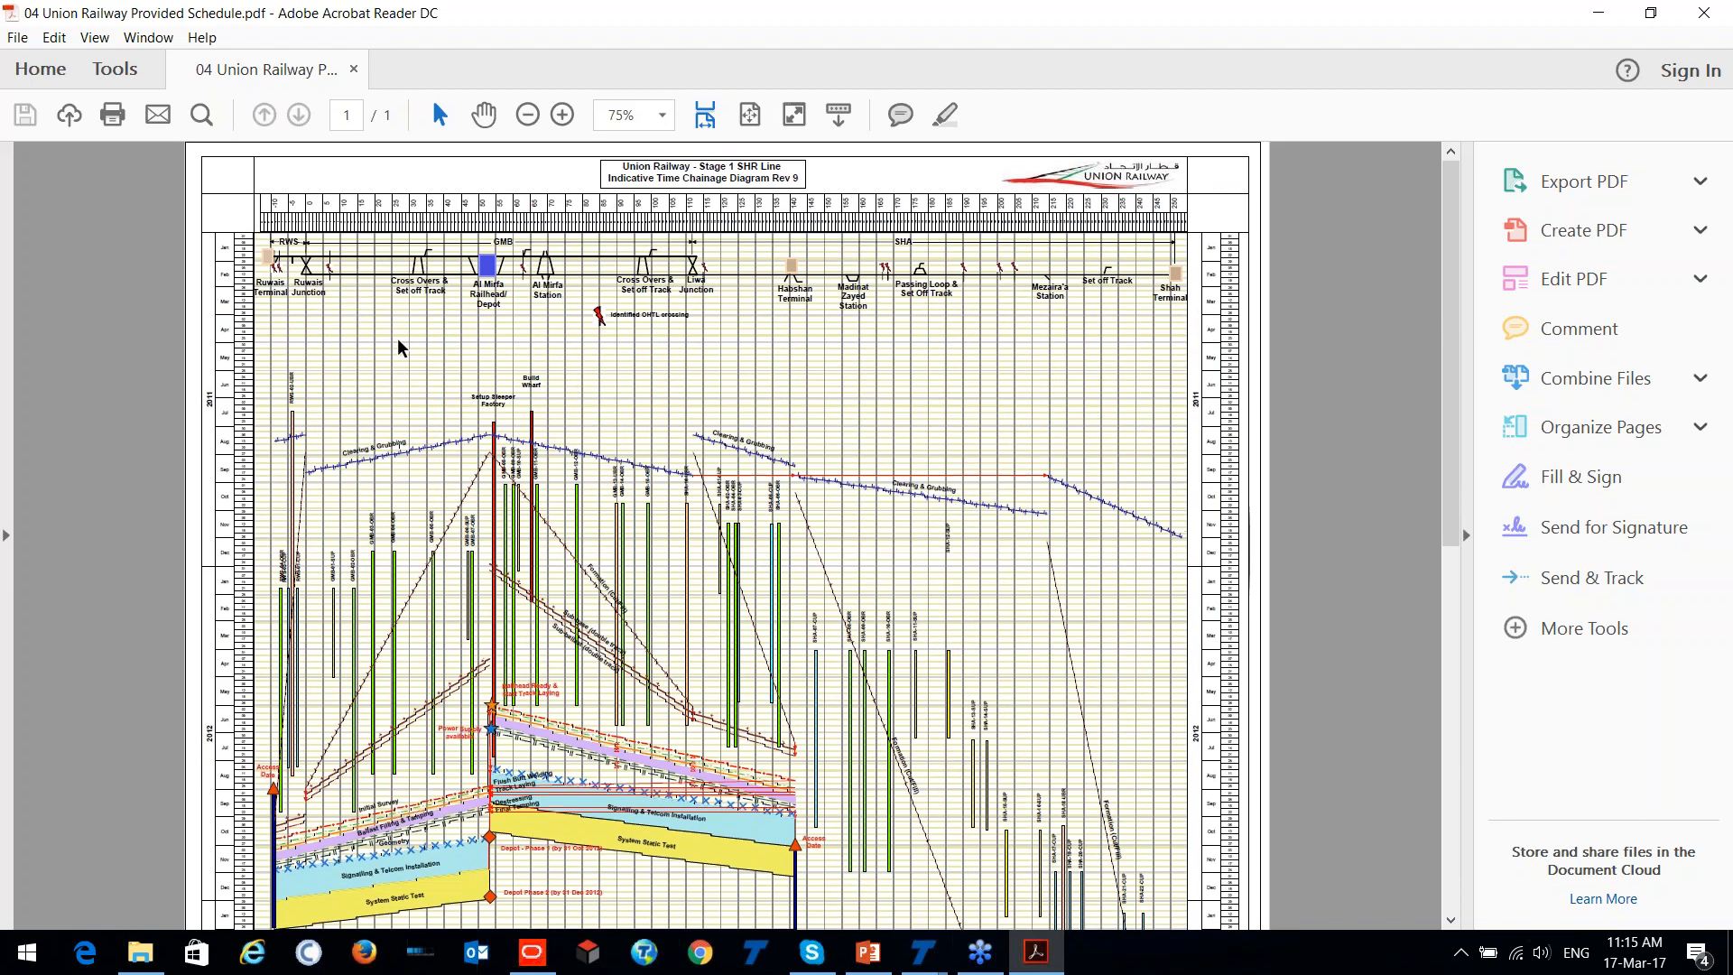
pyautogui.click(1597, 13)
# Open the 05 Warsaw Metro Time Chain Diagram PDF and examine its geological profile and the TBM excavation lines between stations S07 and S08.
pyautogui.doubleClick(557, 36)
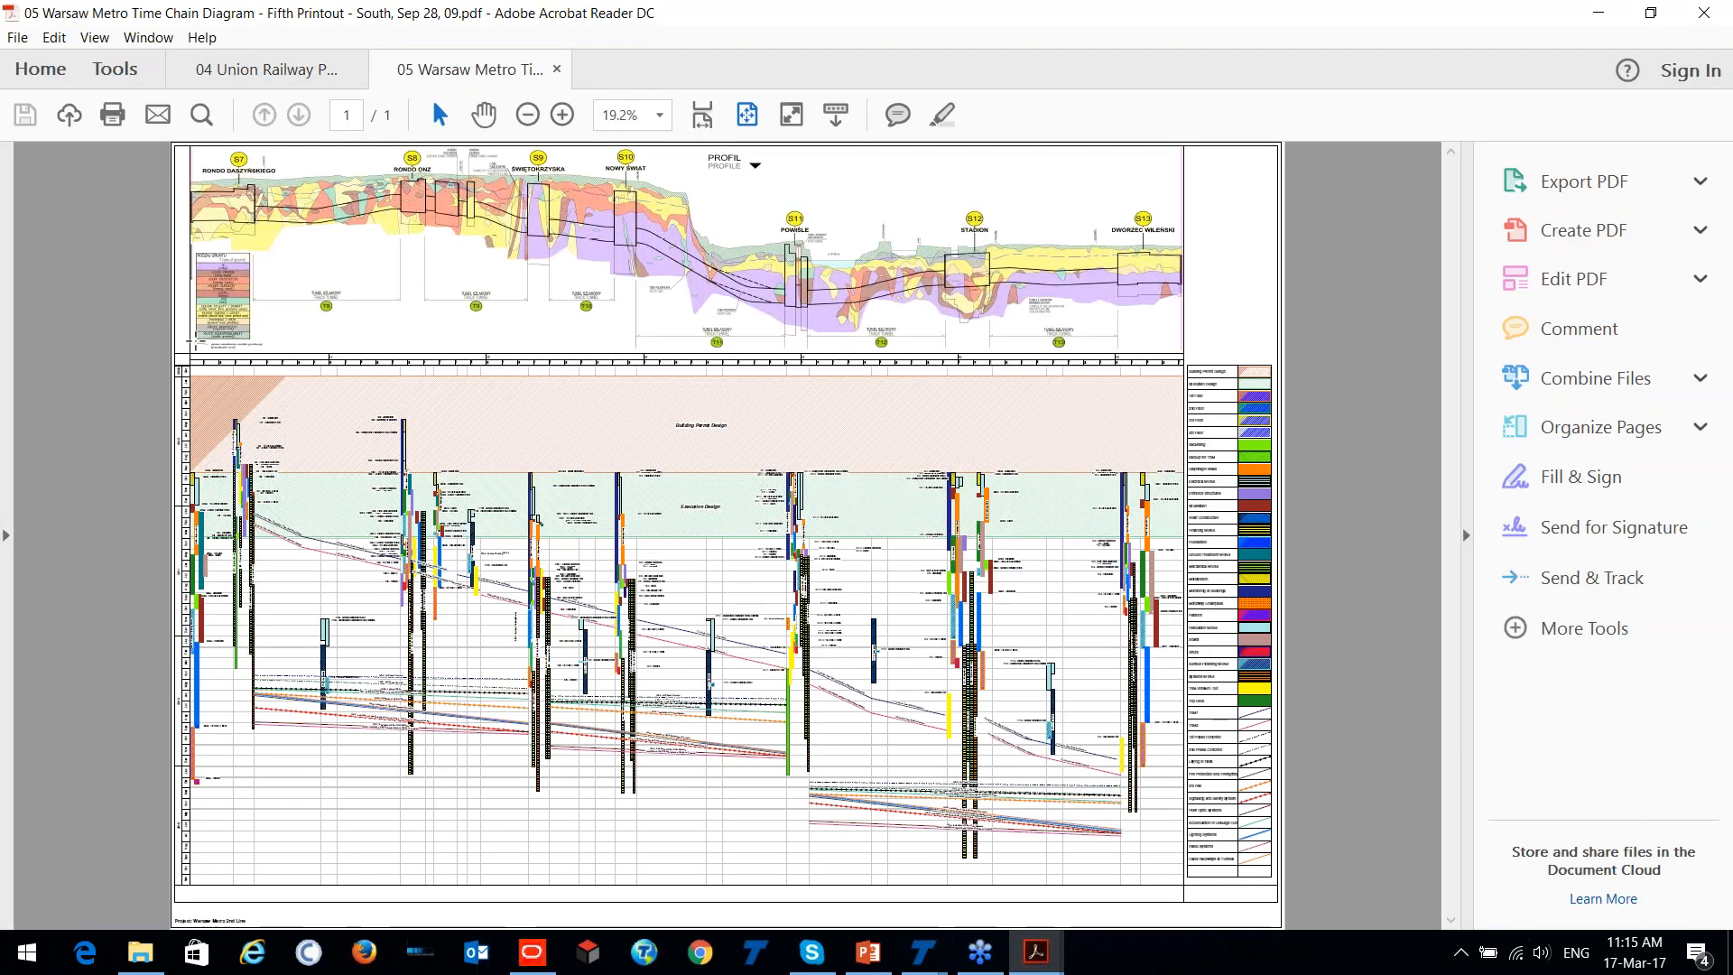
pyautogui.scroll(2, 218, 393)
pyautogui.scroll(3, 208, 390)
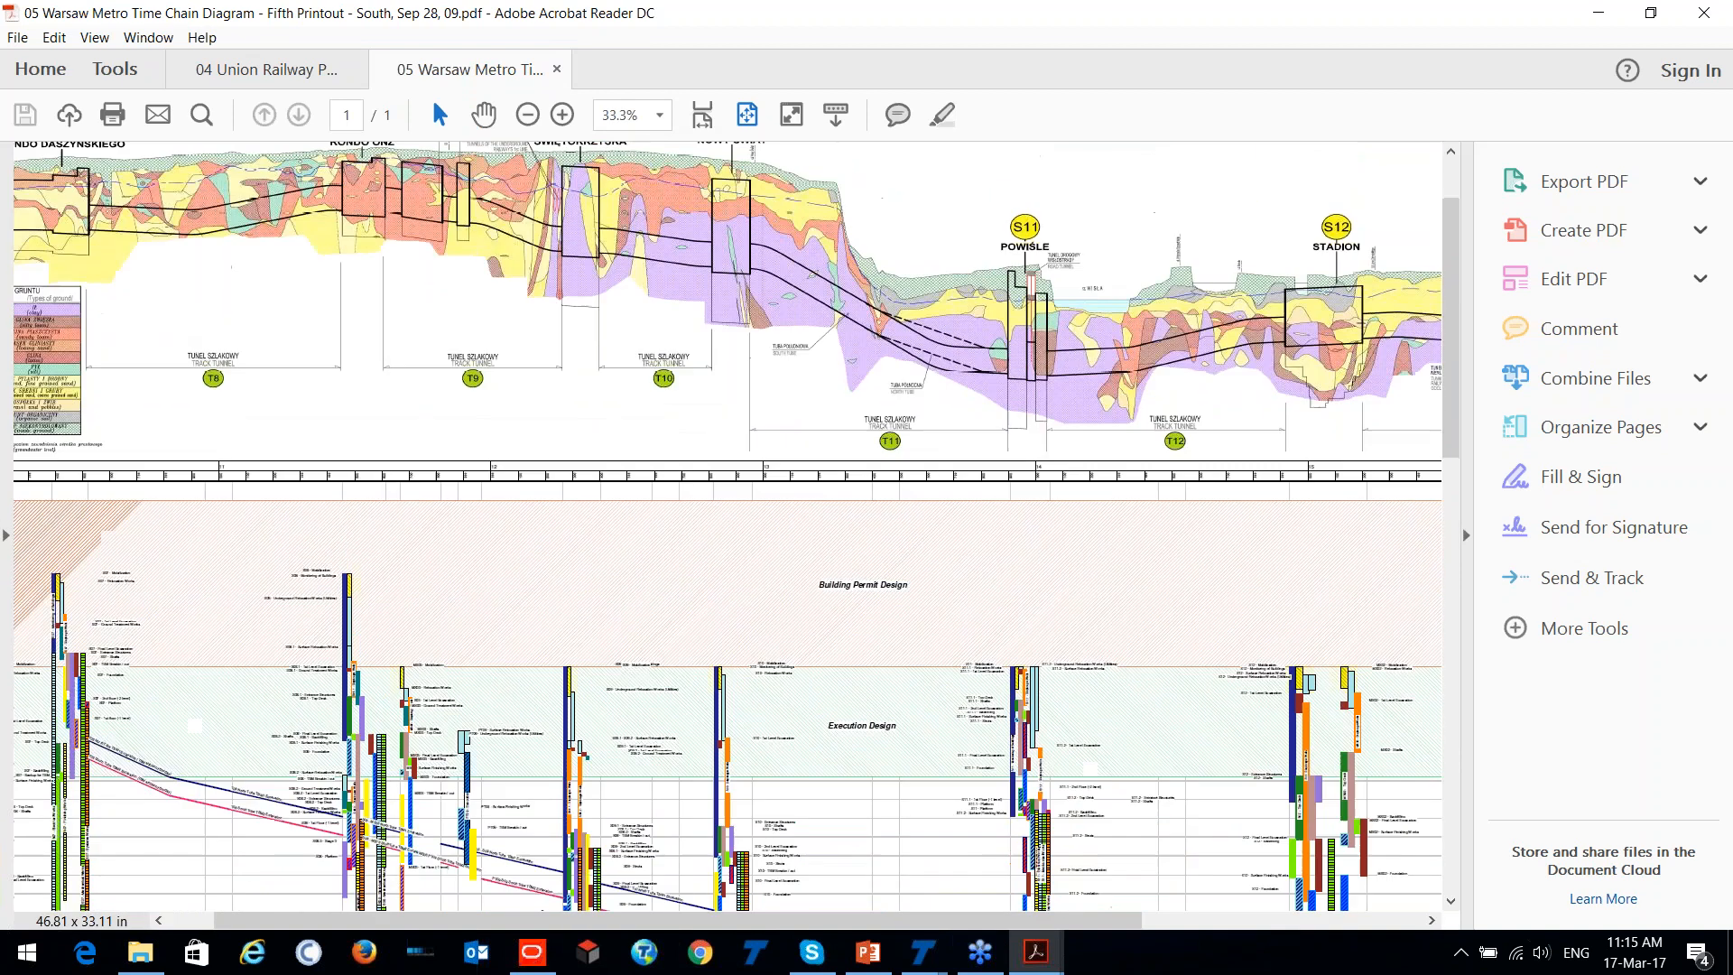
pyautogui.scroll(-3, 210, 278)
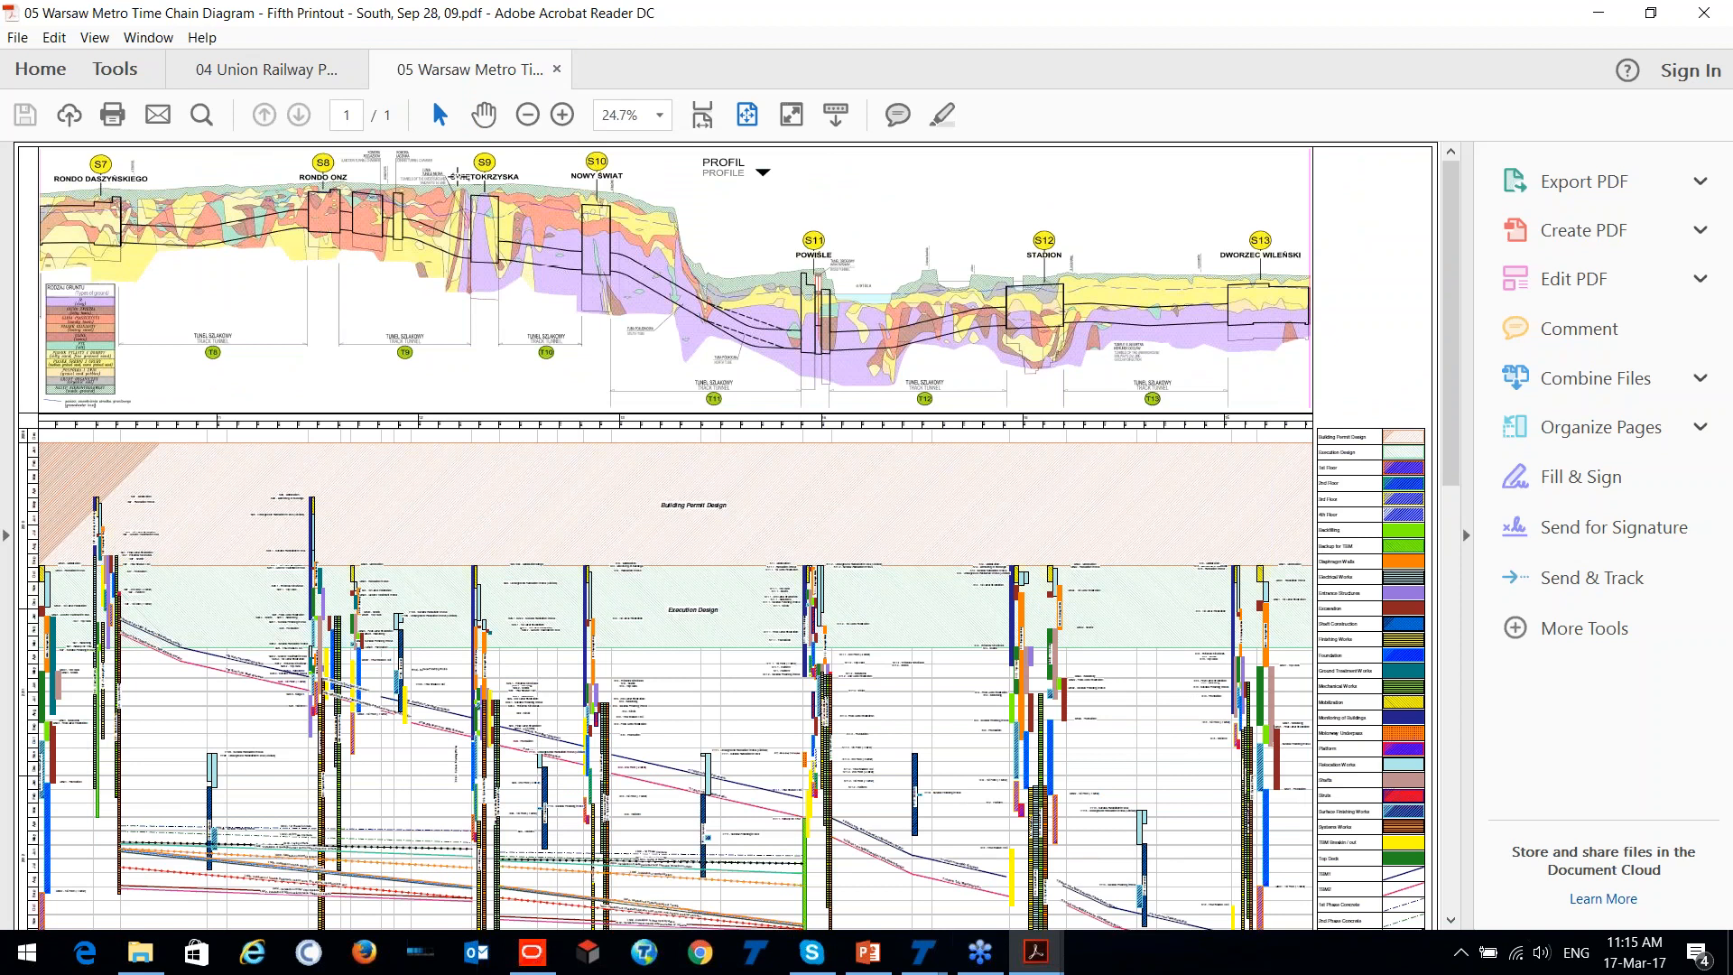
pyautogui.scroll(-1, 479, 342)
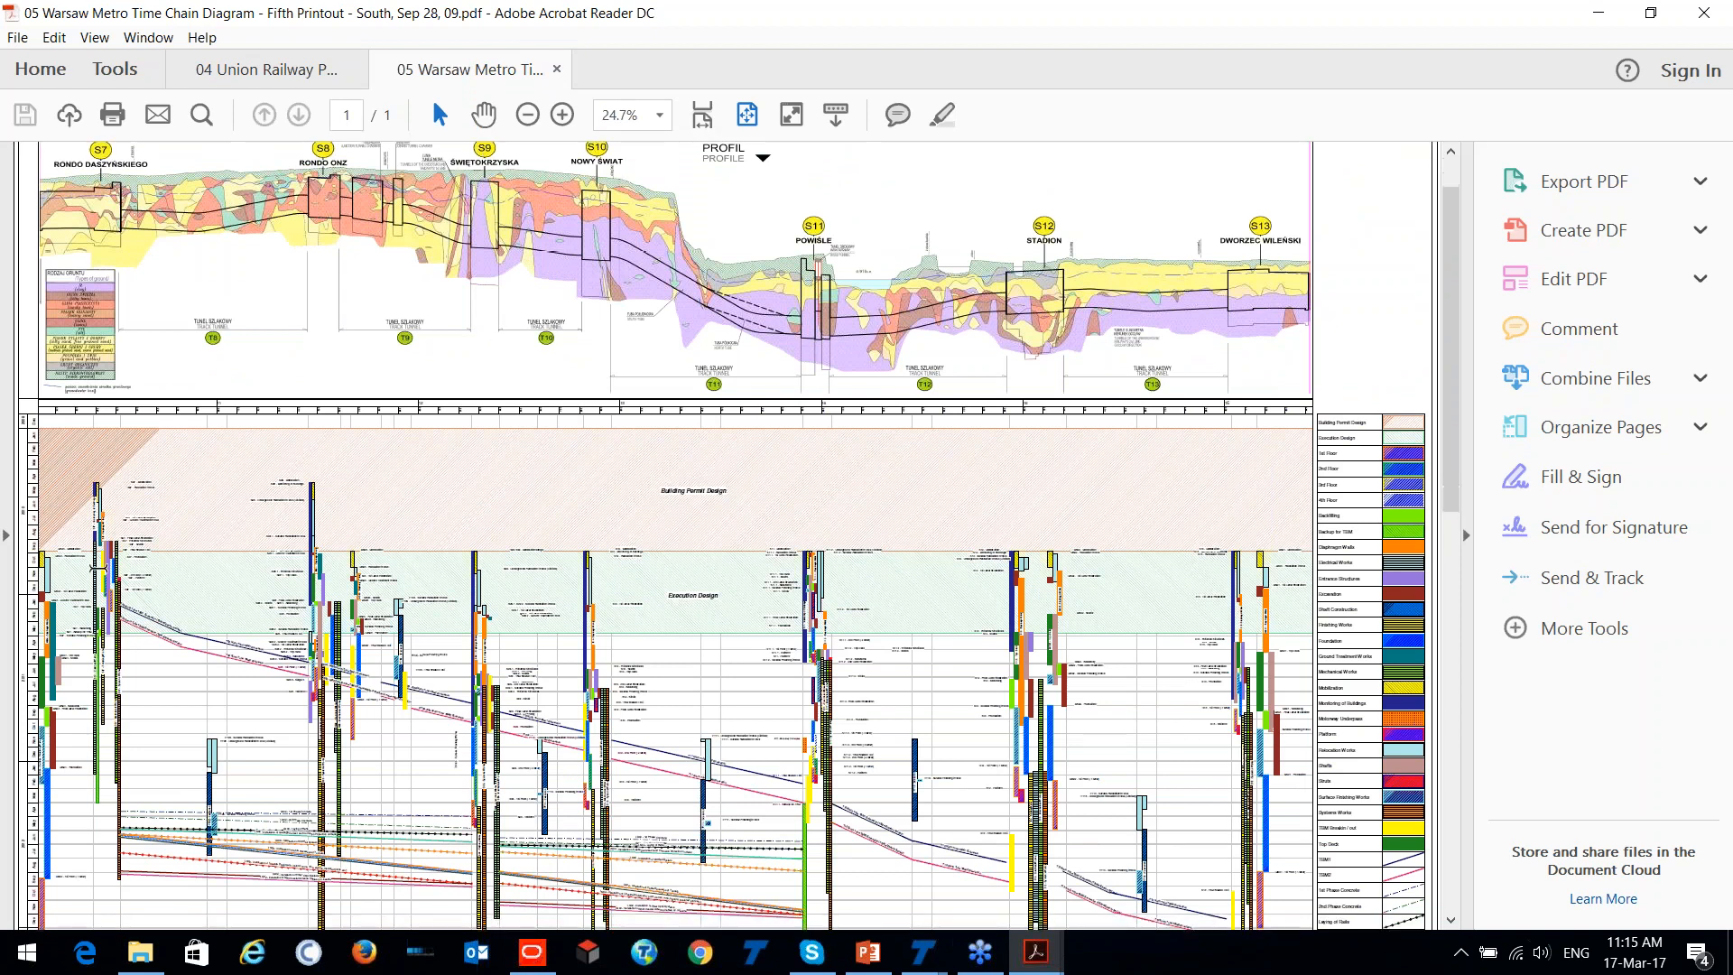
pyautogui.scroll(5, 95, 569)
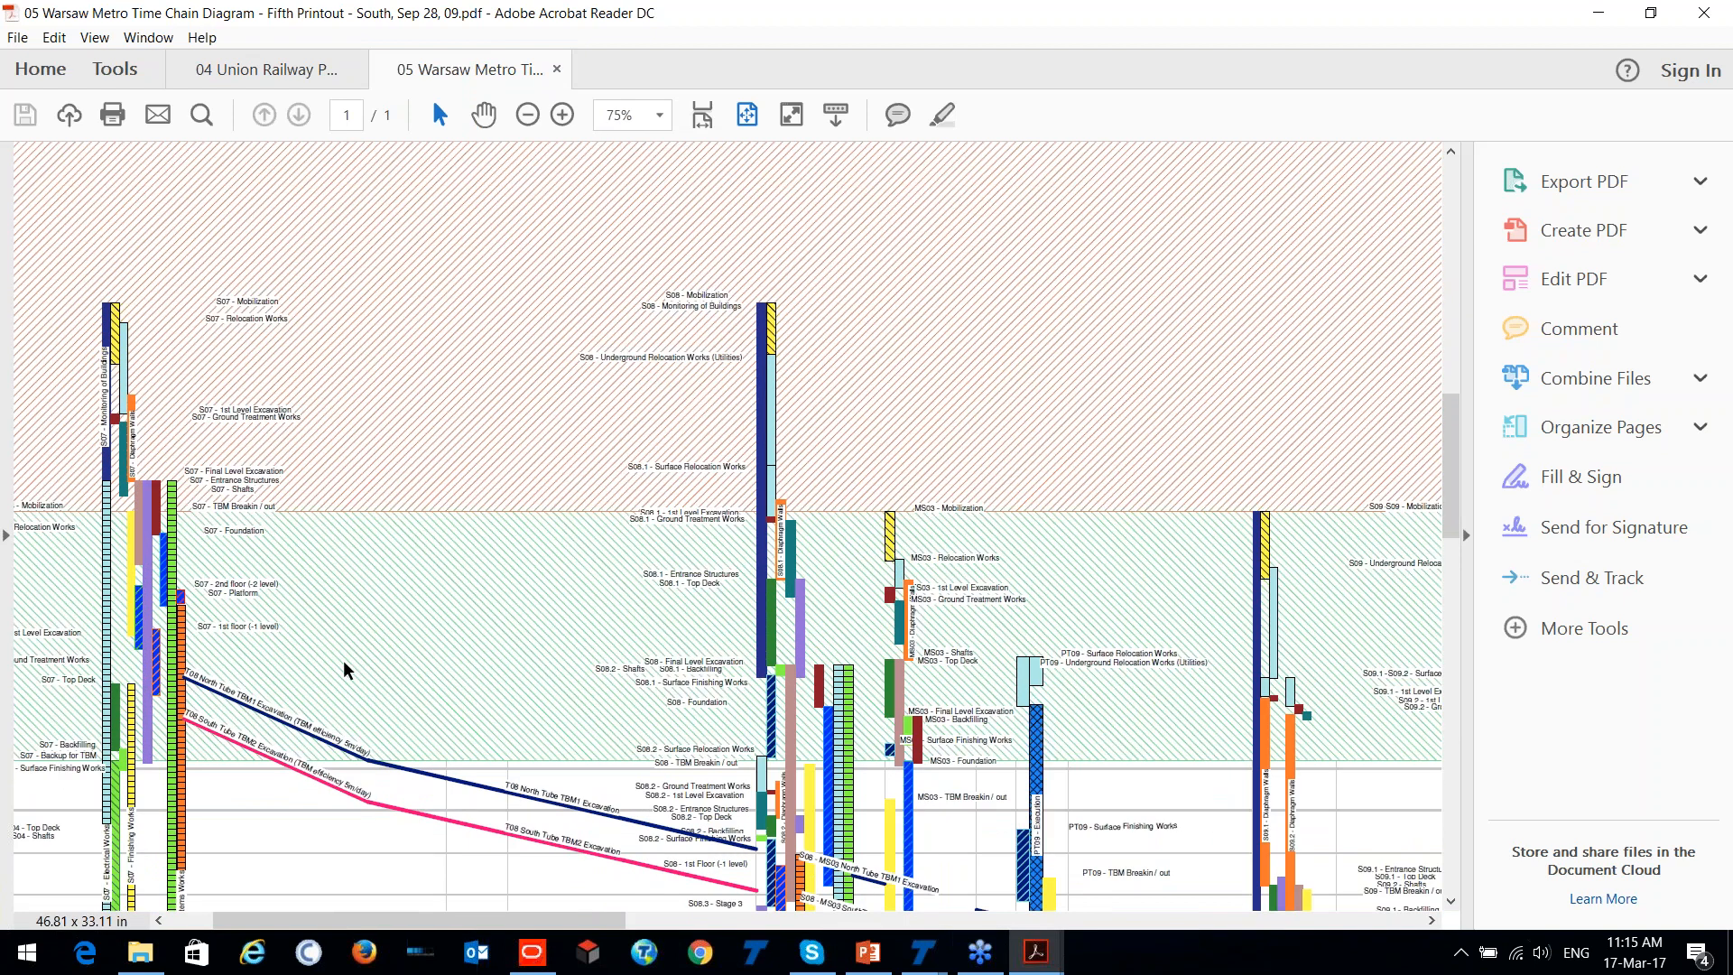
pyautogui.scroll(2, 349, 665)
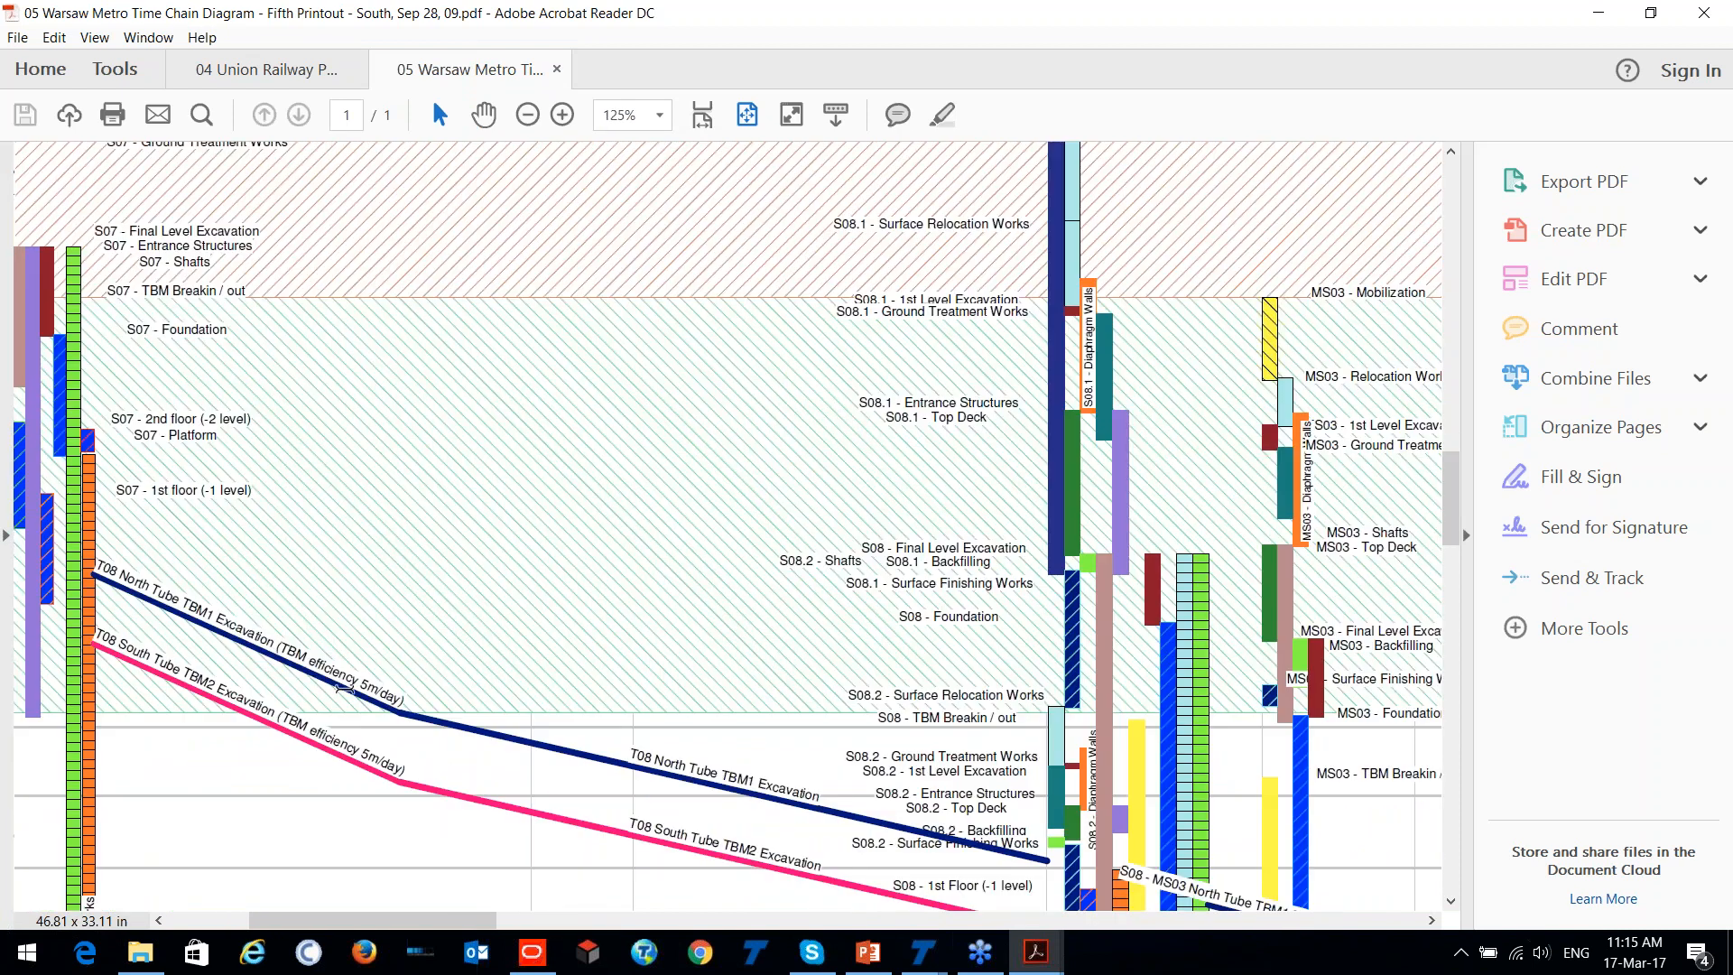
pyautogui.scroll(-1, 977, 824)
pyautogui.scroll(-2, 977, 823)
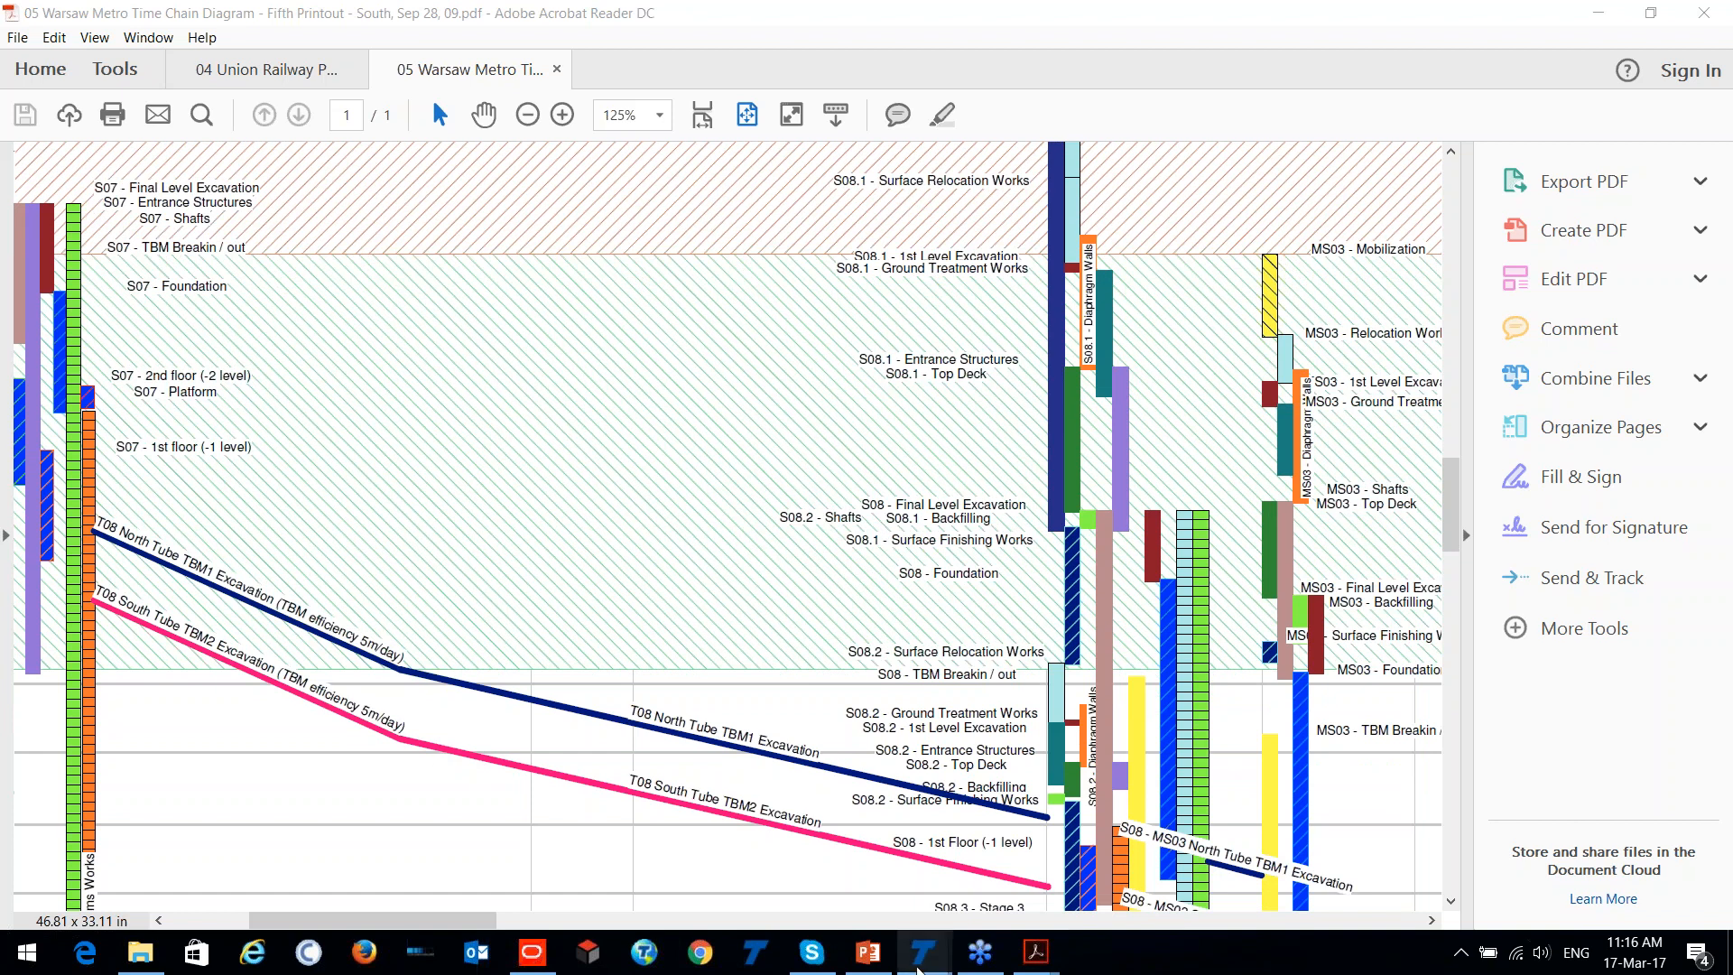
# Switch to the demo.hsp project in Tilos and list the calendars defined in its project data.
pyautogui.moveTo(923, 952)
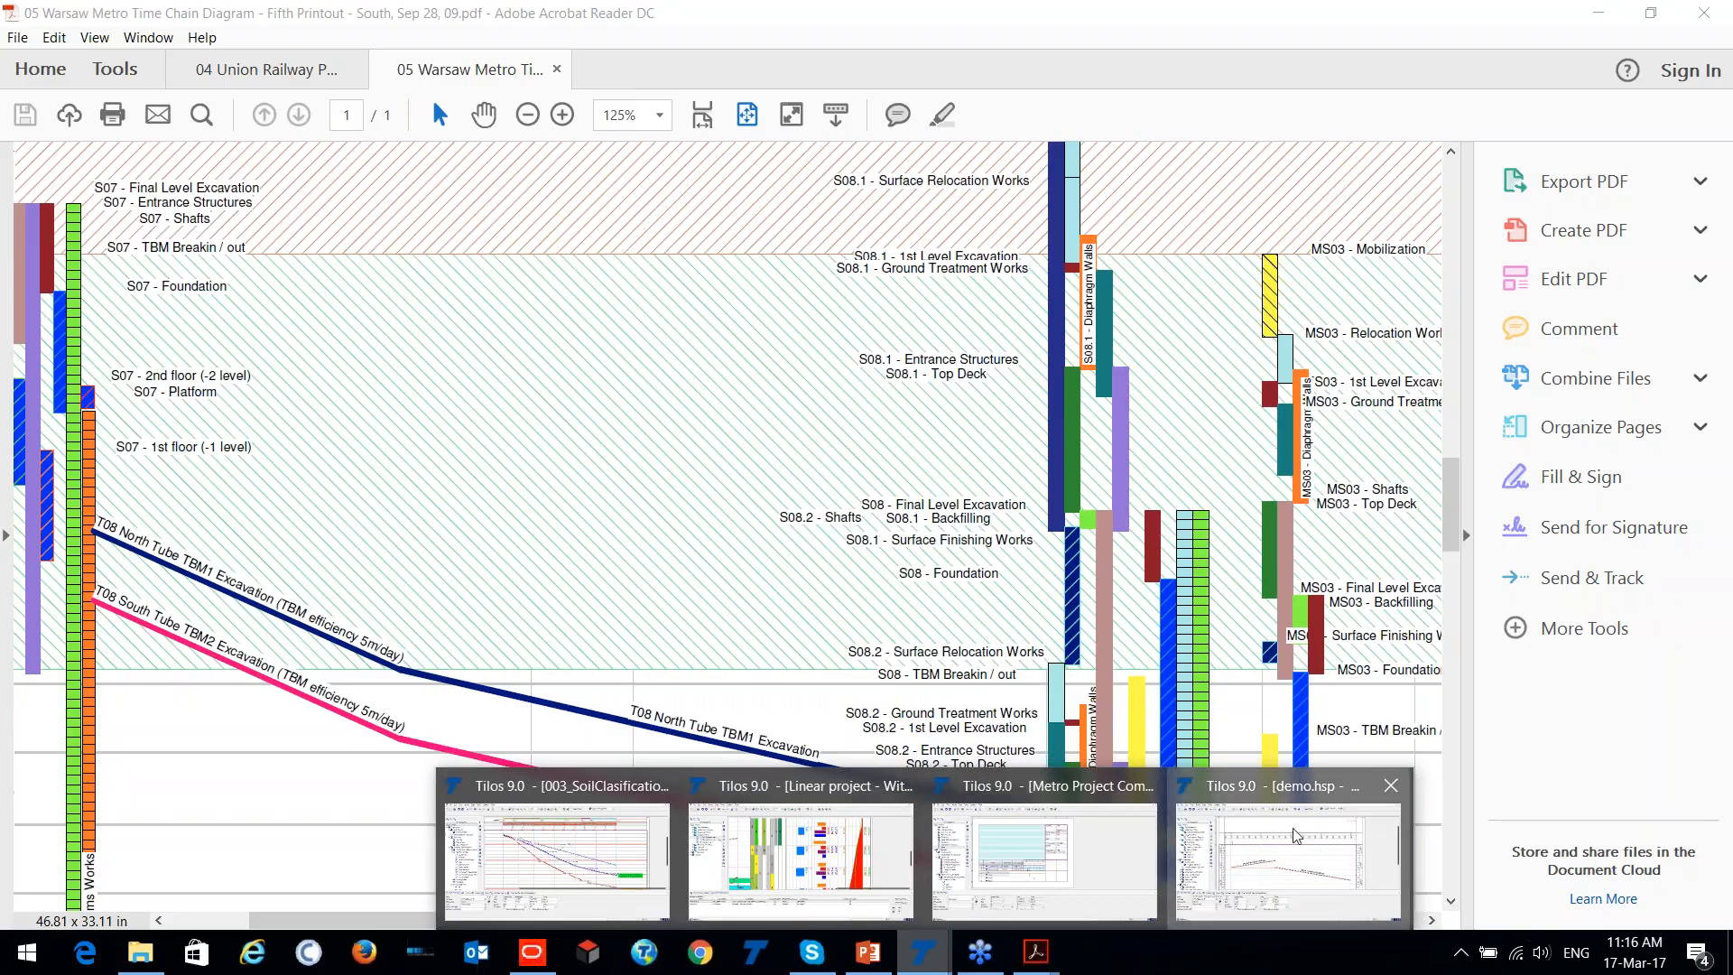
pyautogui.click(1290, 857)
pyautogui.scroll(-3, 511, 426)
pyautogui.scroll(2, 473, 411)
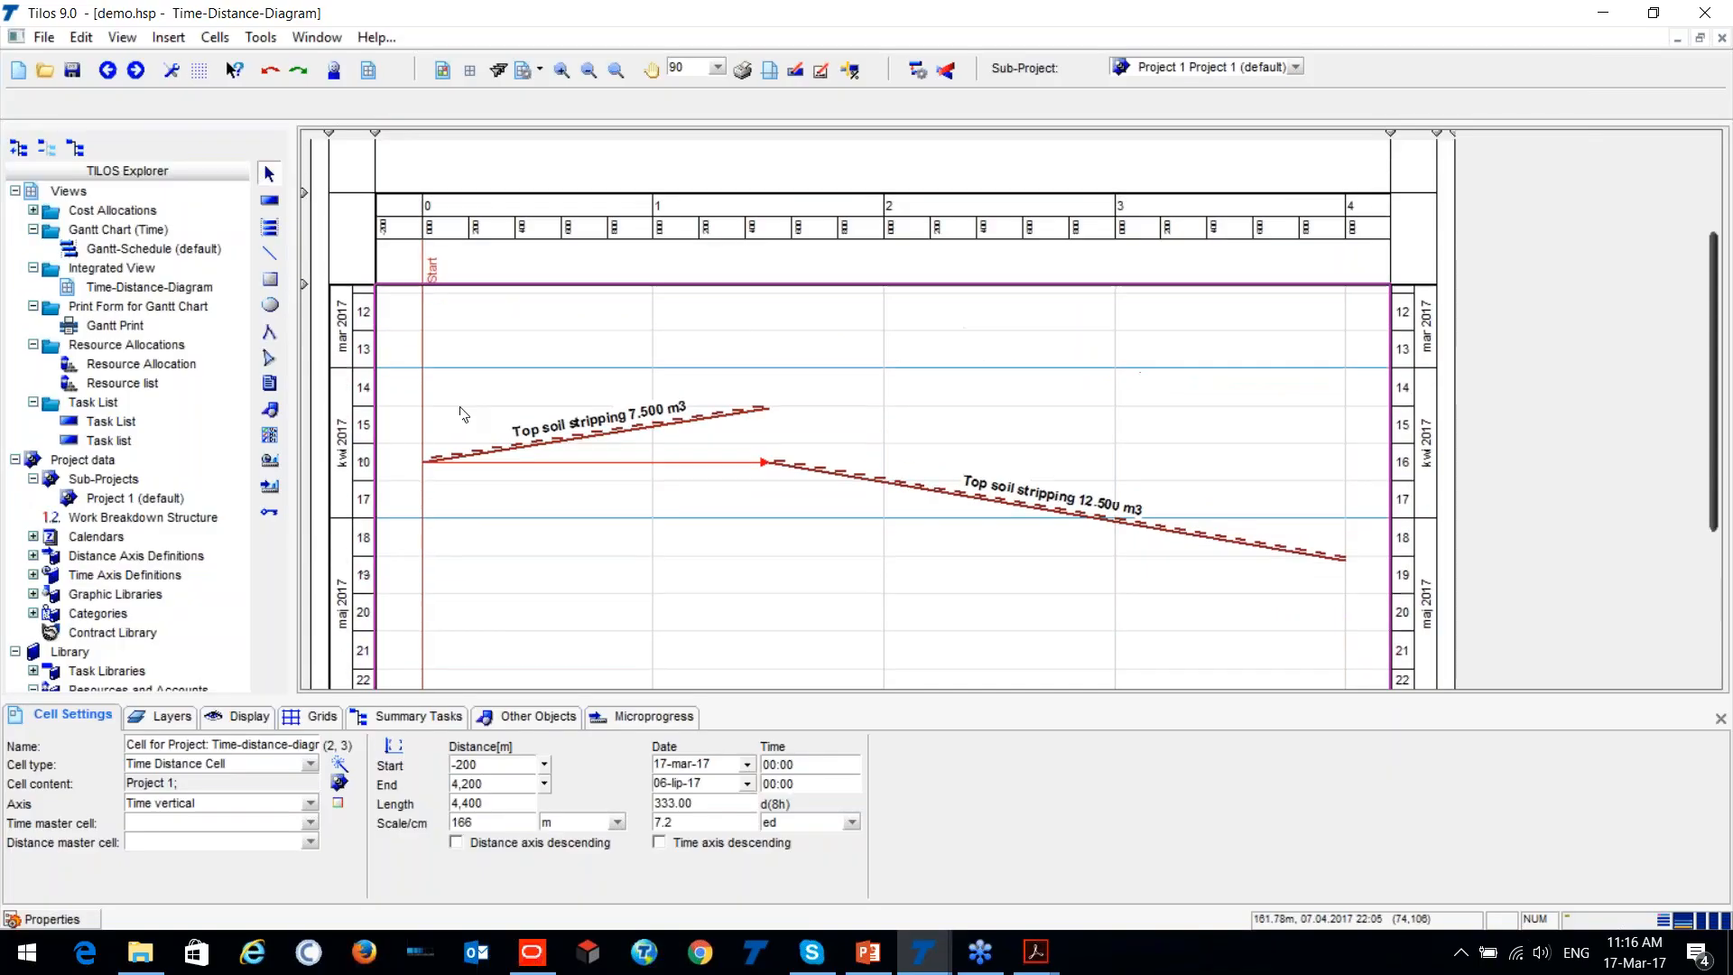
pyautogui.scroll(-3, 78, 488)
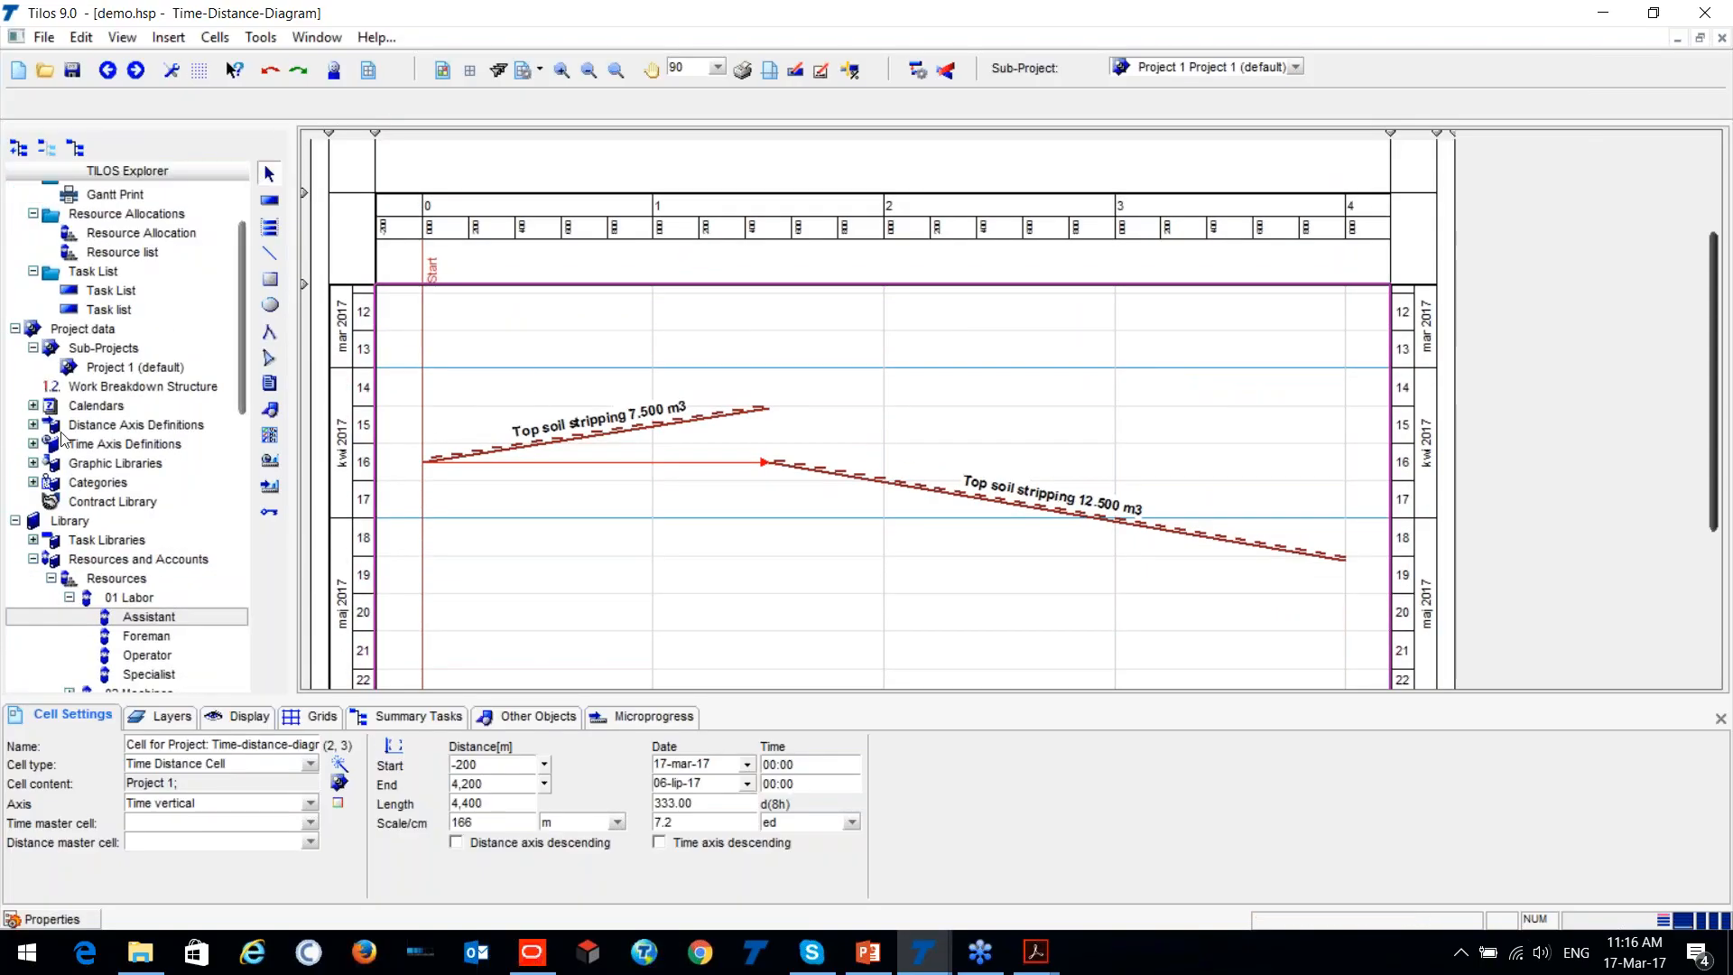
pyautogui.click(33, 406)
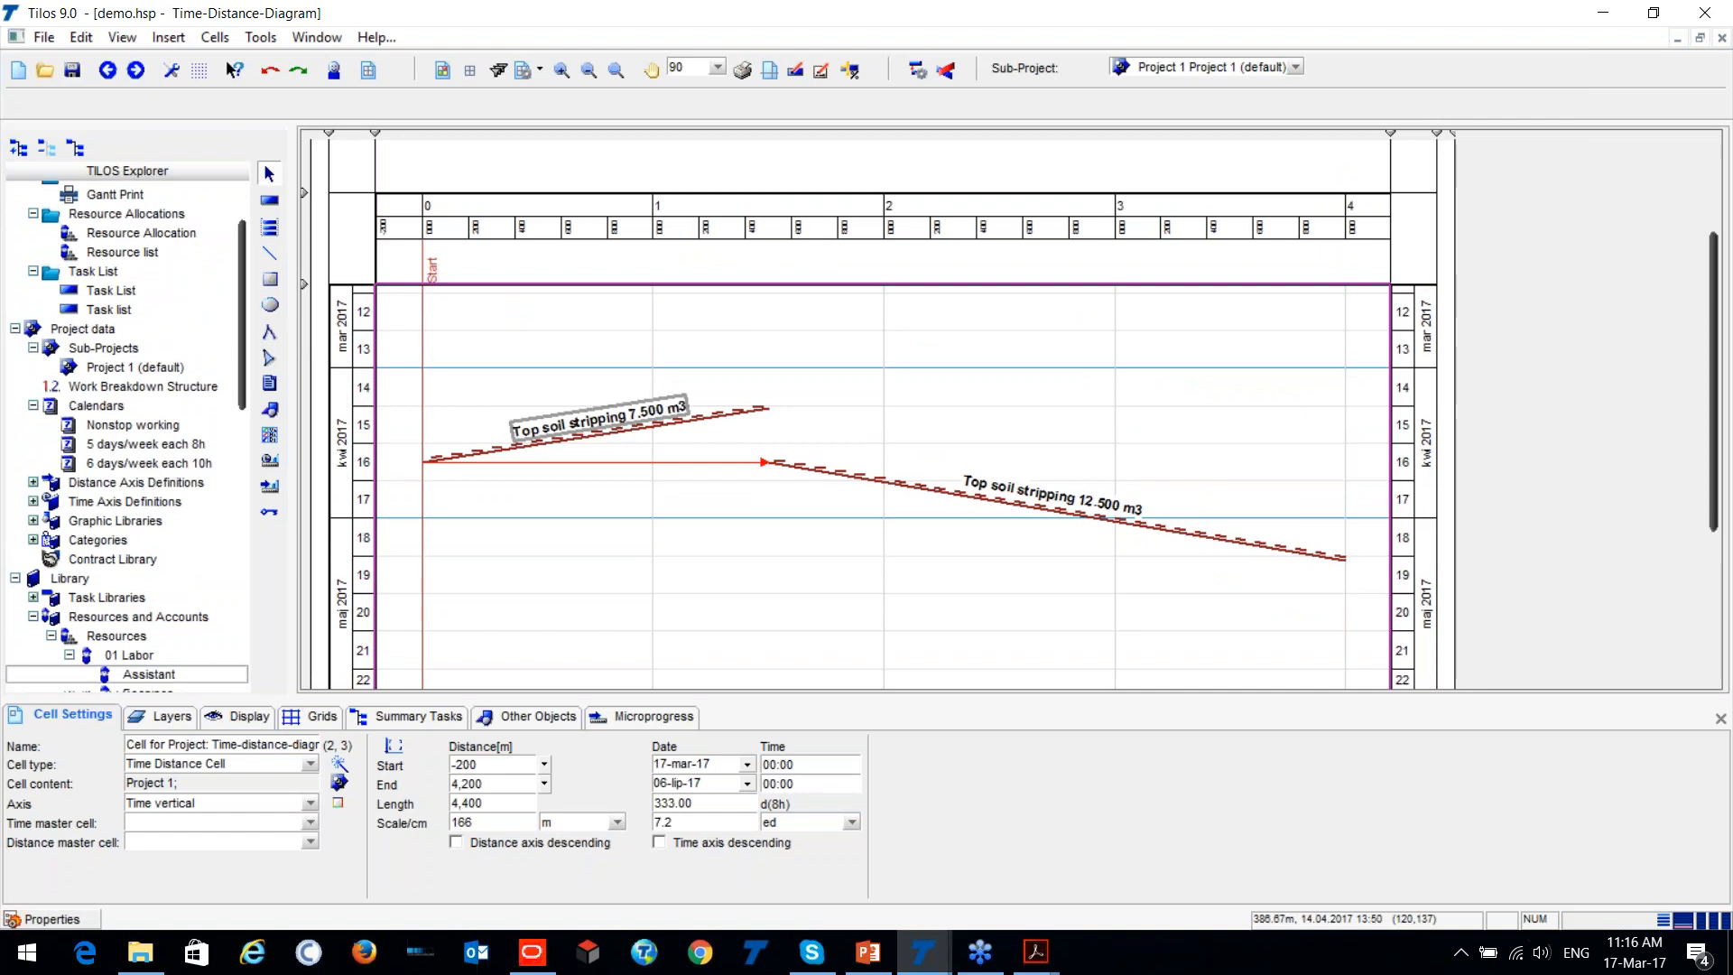
# Select the 7.500 m3 Top soil stripping task and examine its calculation, links and constraints, and coordinates settings.
pyautogui.click(511, 448)
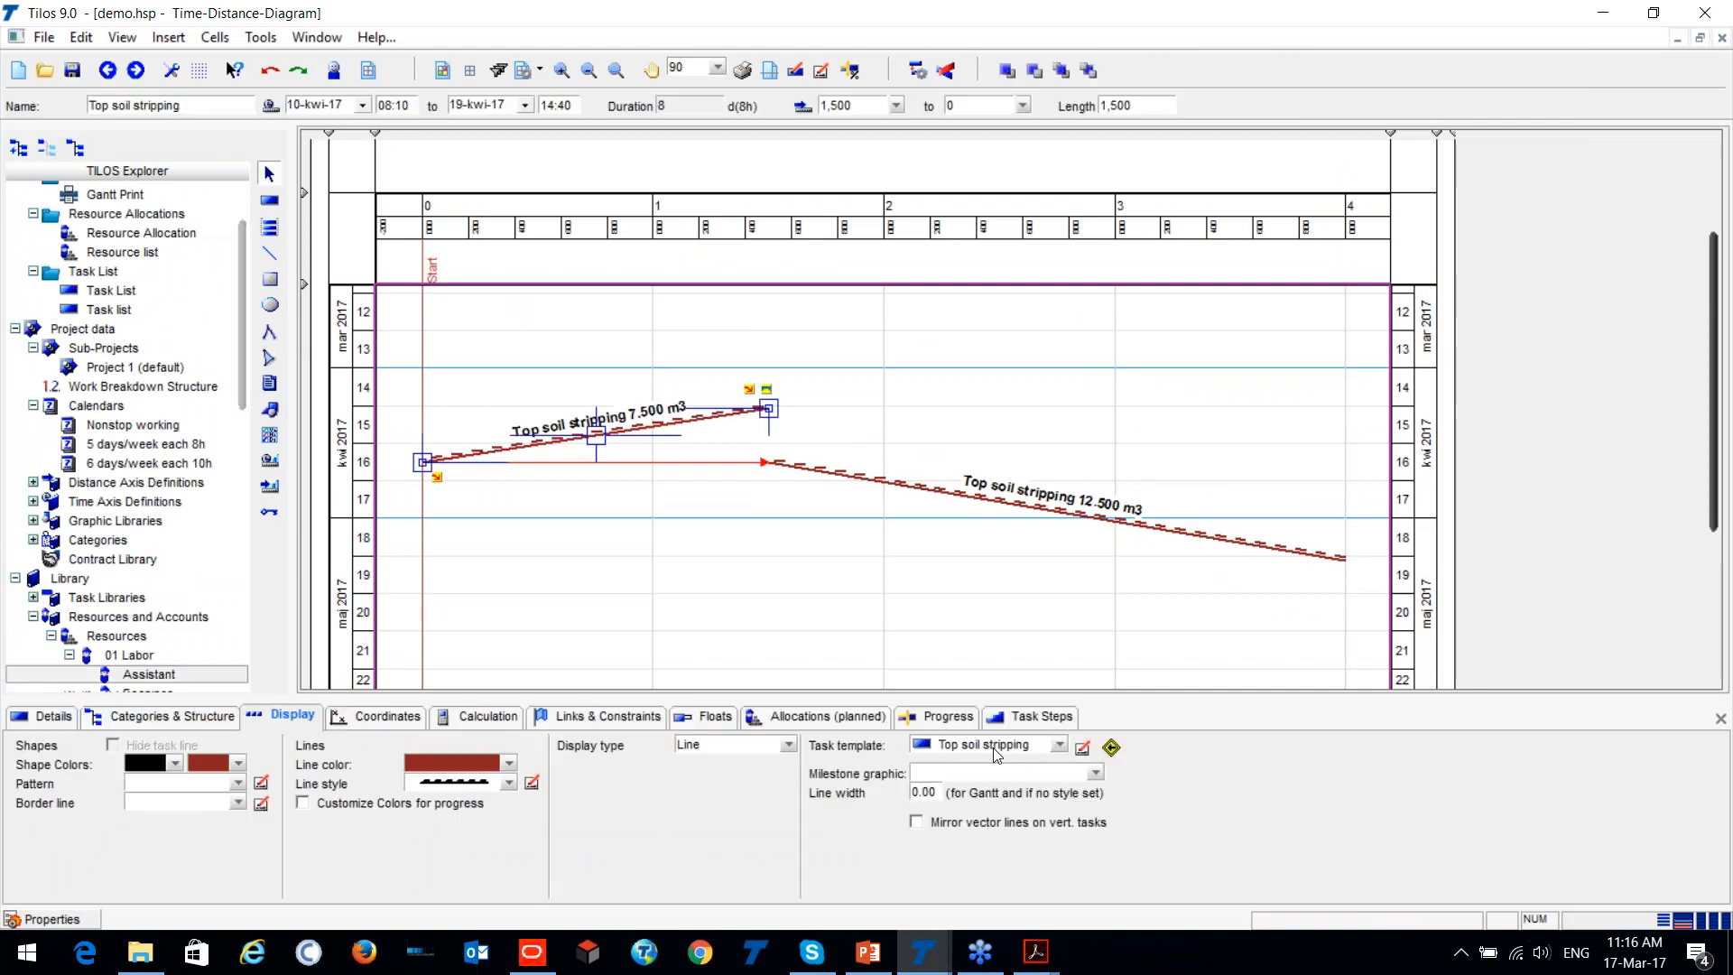
pyautogui.click(388, 717)
pyautogui.click(515, 719)
pyautogui.click(614, 715)
pyautogui.click(377, 717)
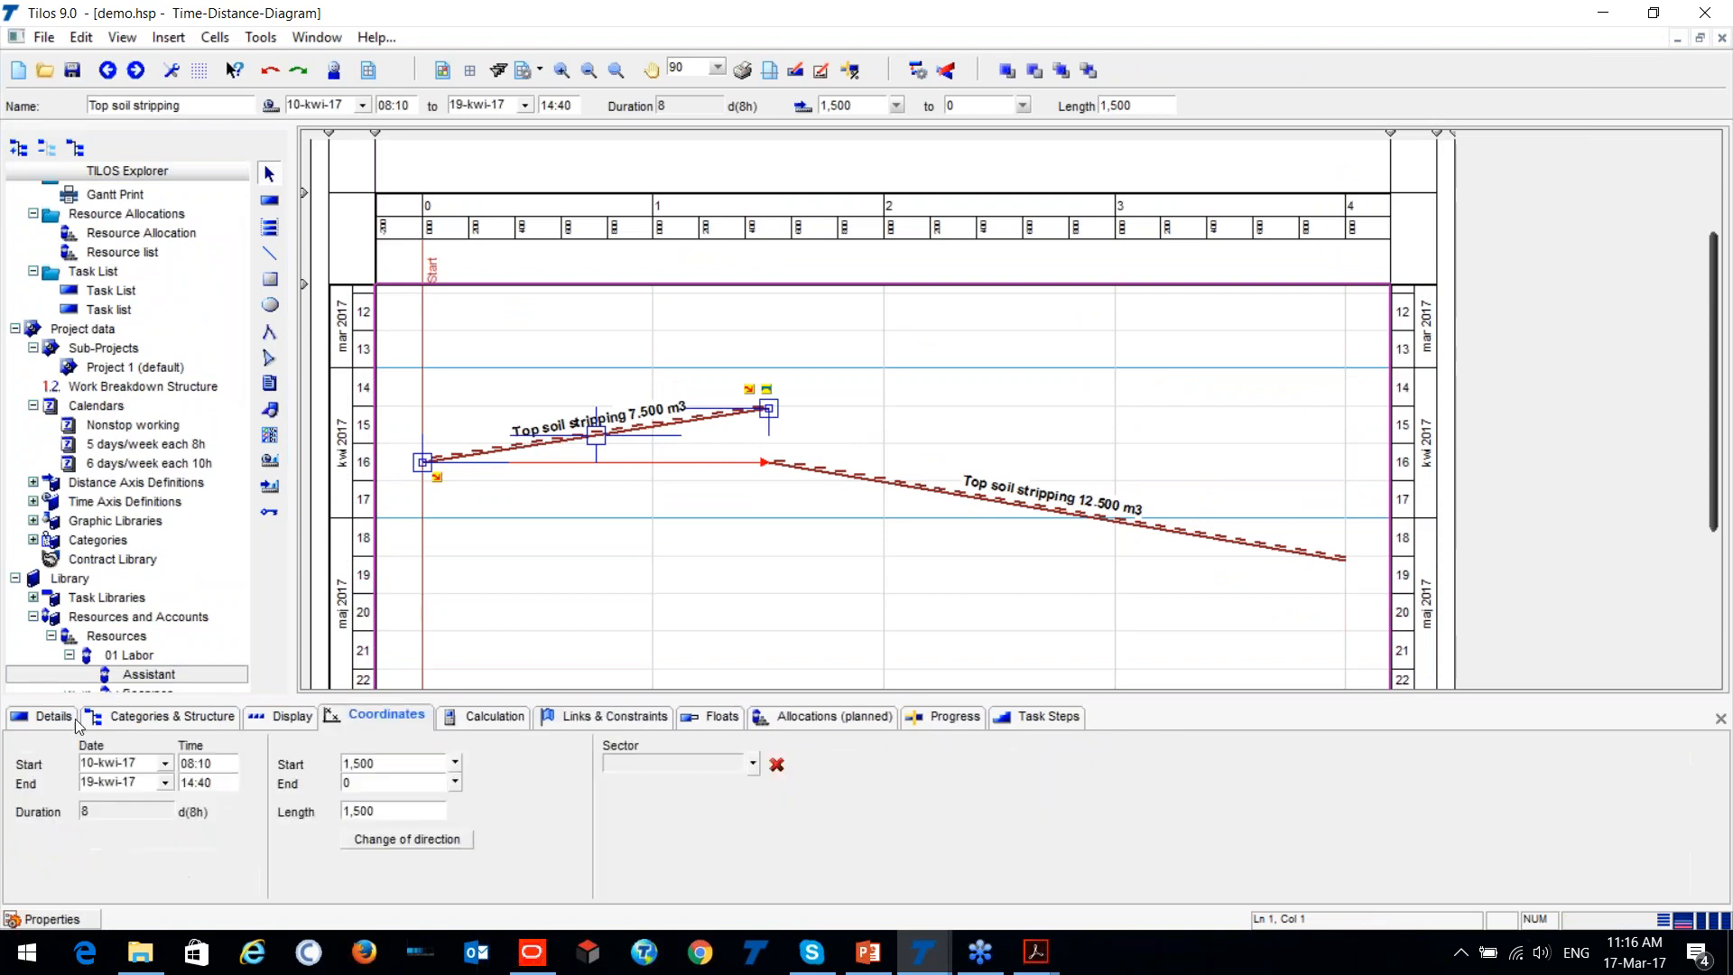
# Check the calendar and layer options available in the details of the selected Top soil stripping task.
pyautogui.click(41, 715)
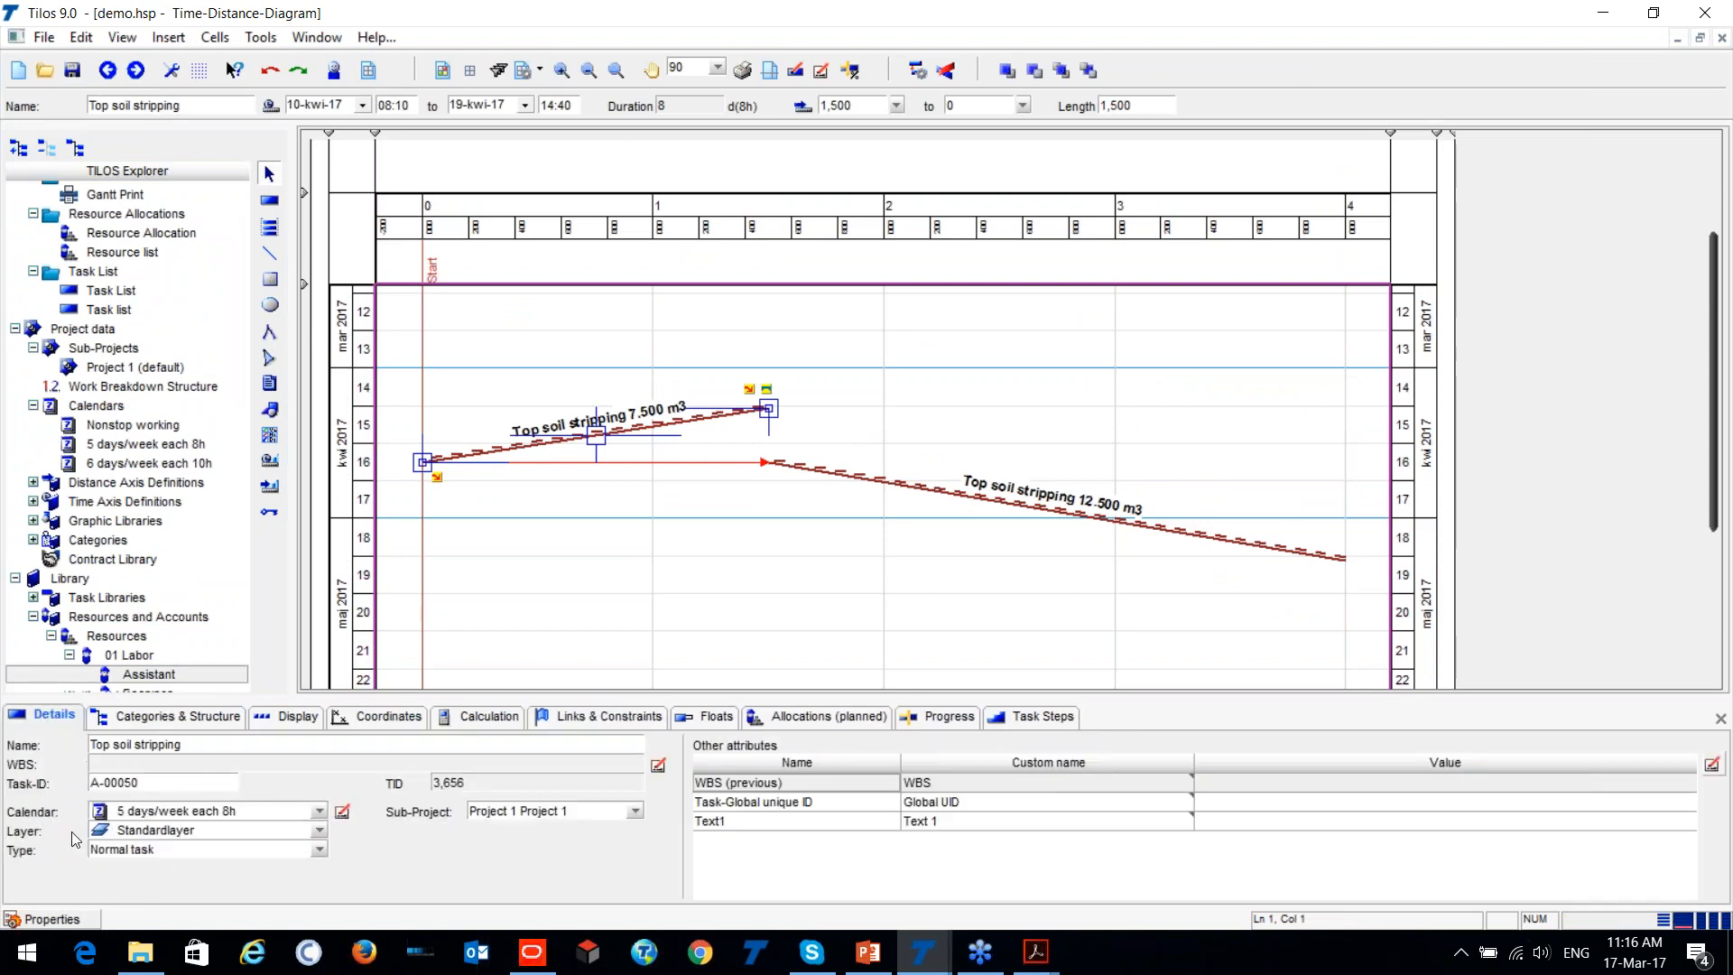
pyautogui.click(320, 811)
pyautogui.click(318, 810)
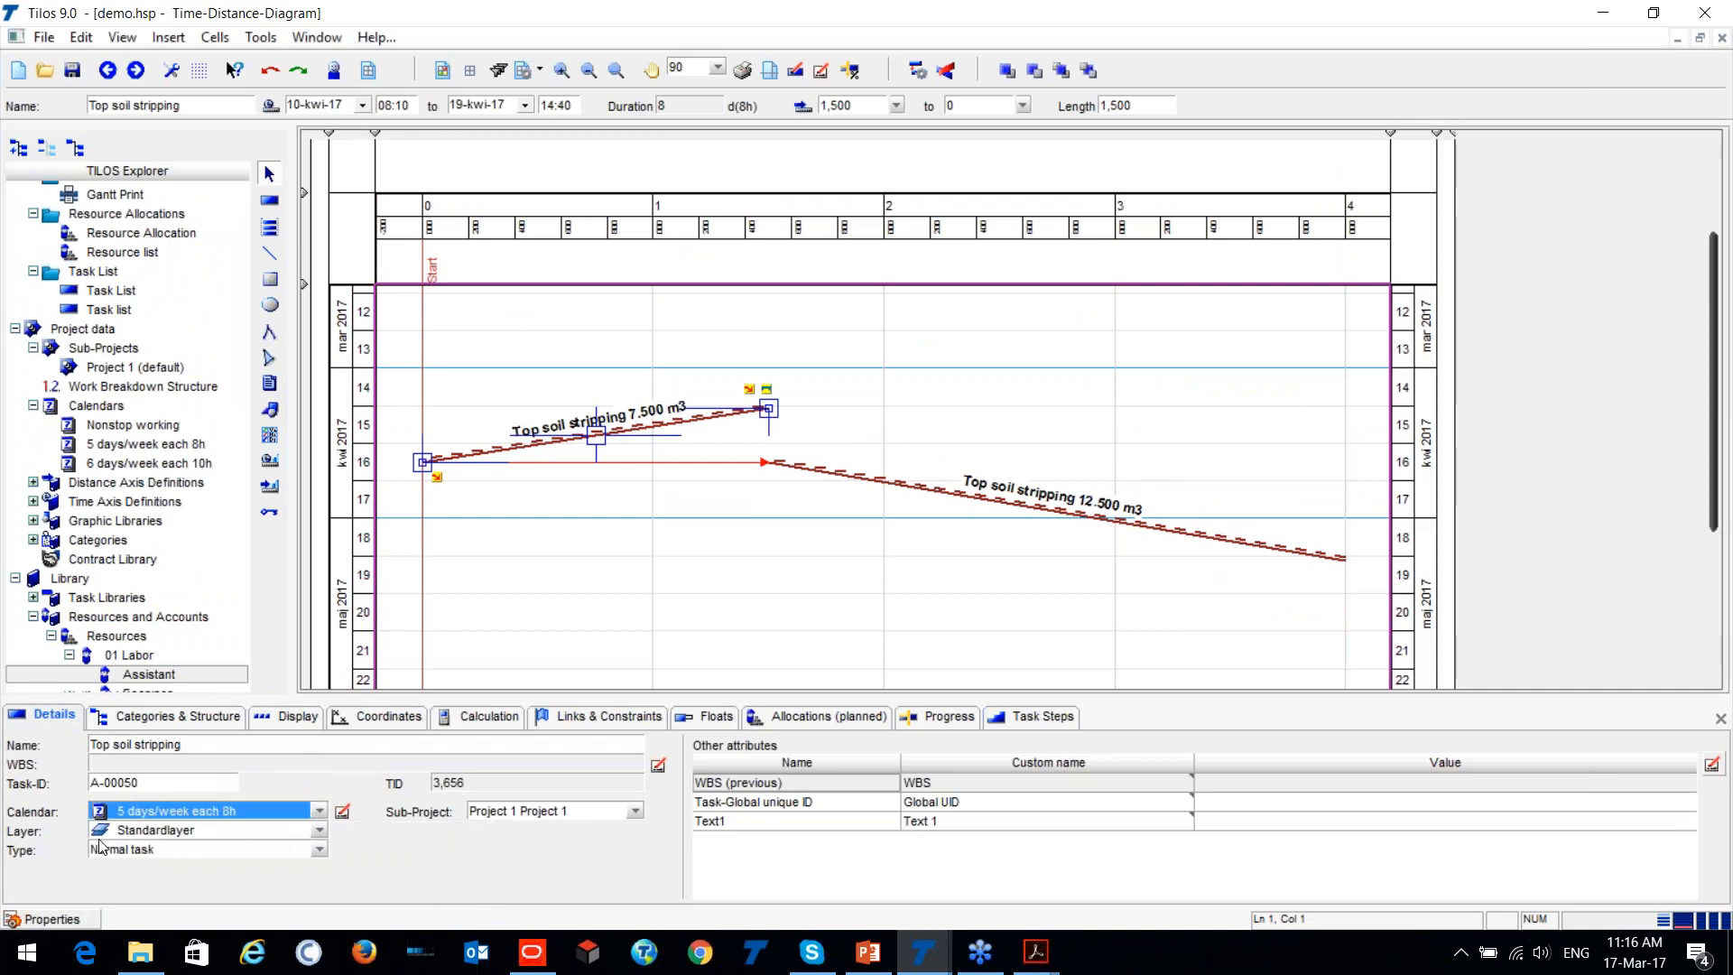
pyautogui.click(312, 834)
pyautogui.click(311, 836)
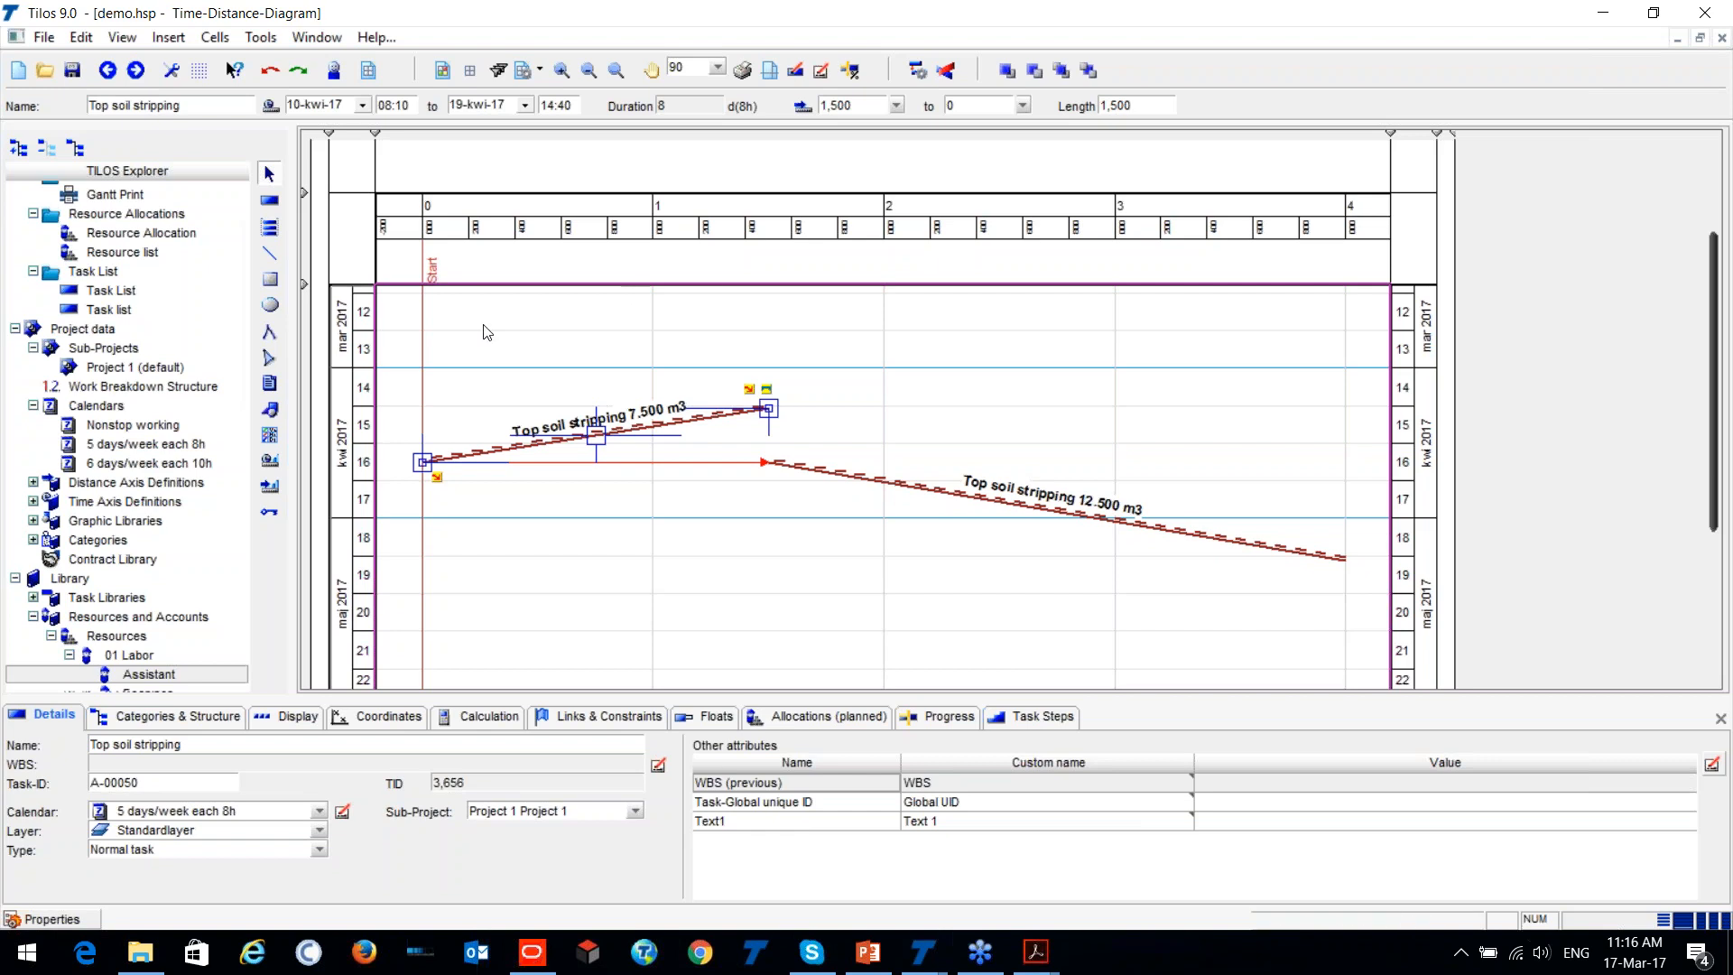
# Add a baseline described as New in the Baseline Manager, review its task records, and close the manager without applying it.
pyautogui.press('ctrl')
pyautogui.click(314, 38)
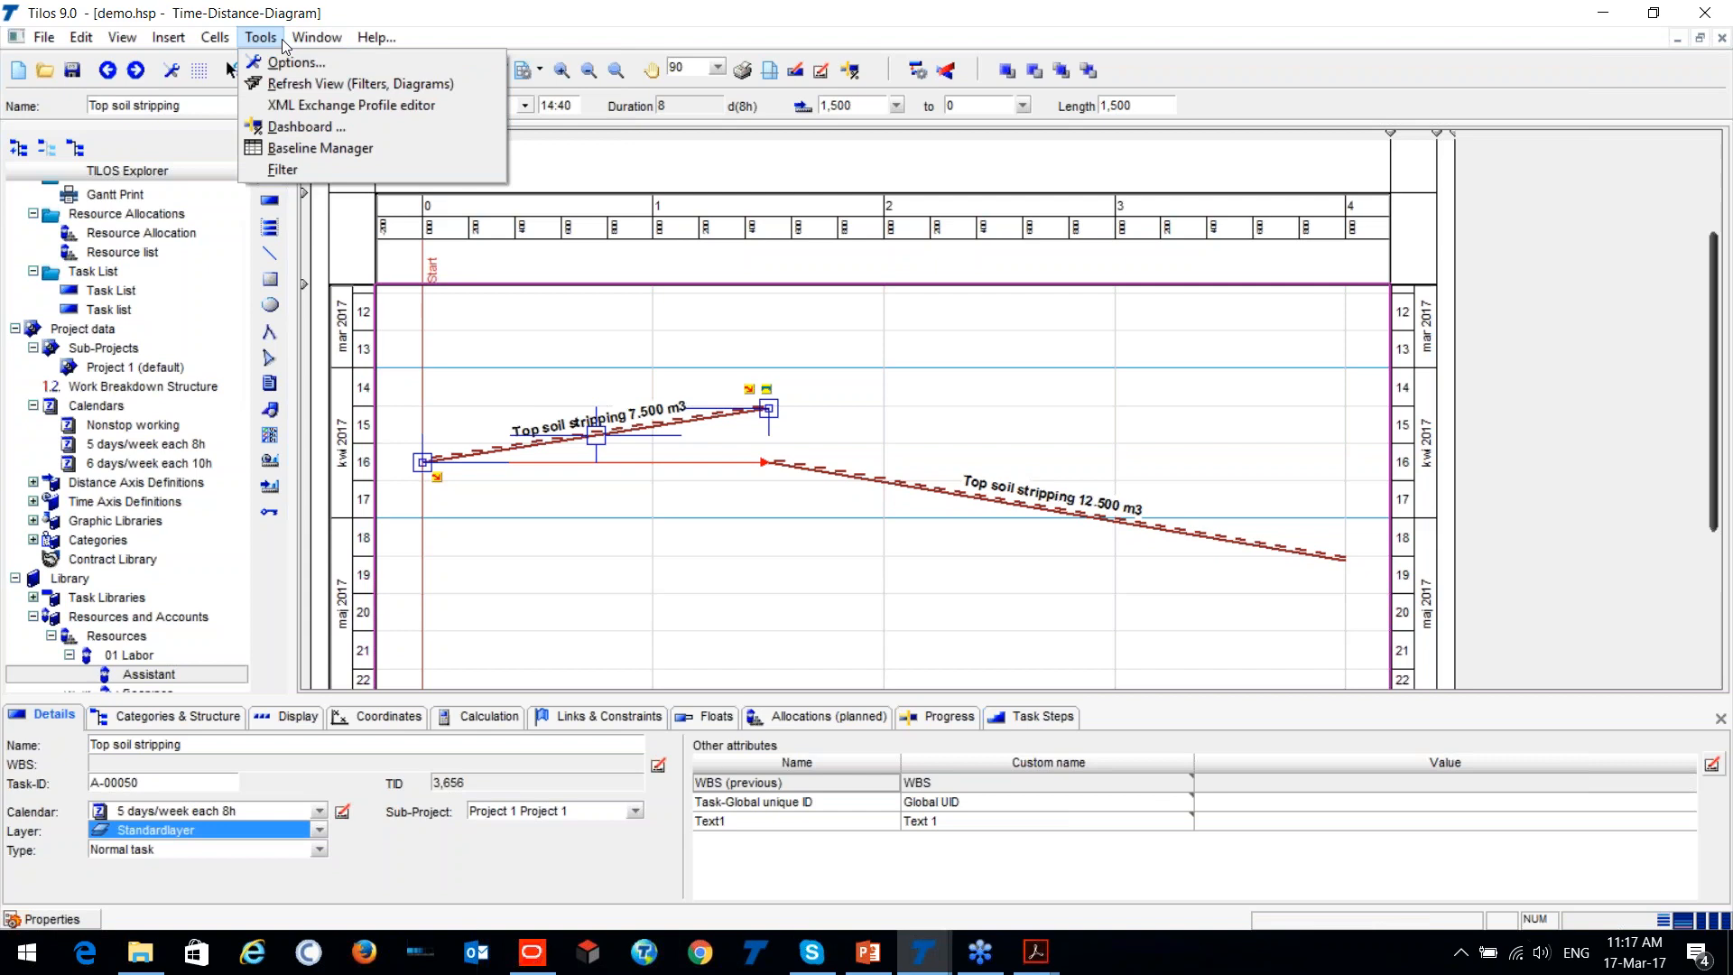
pyautogui.moveTo(277, 47)
pyautogui.click(307, 148)
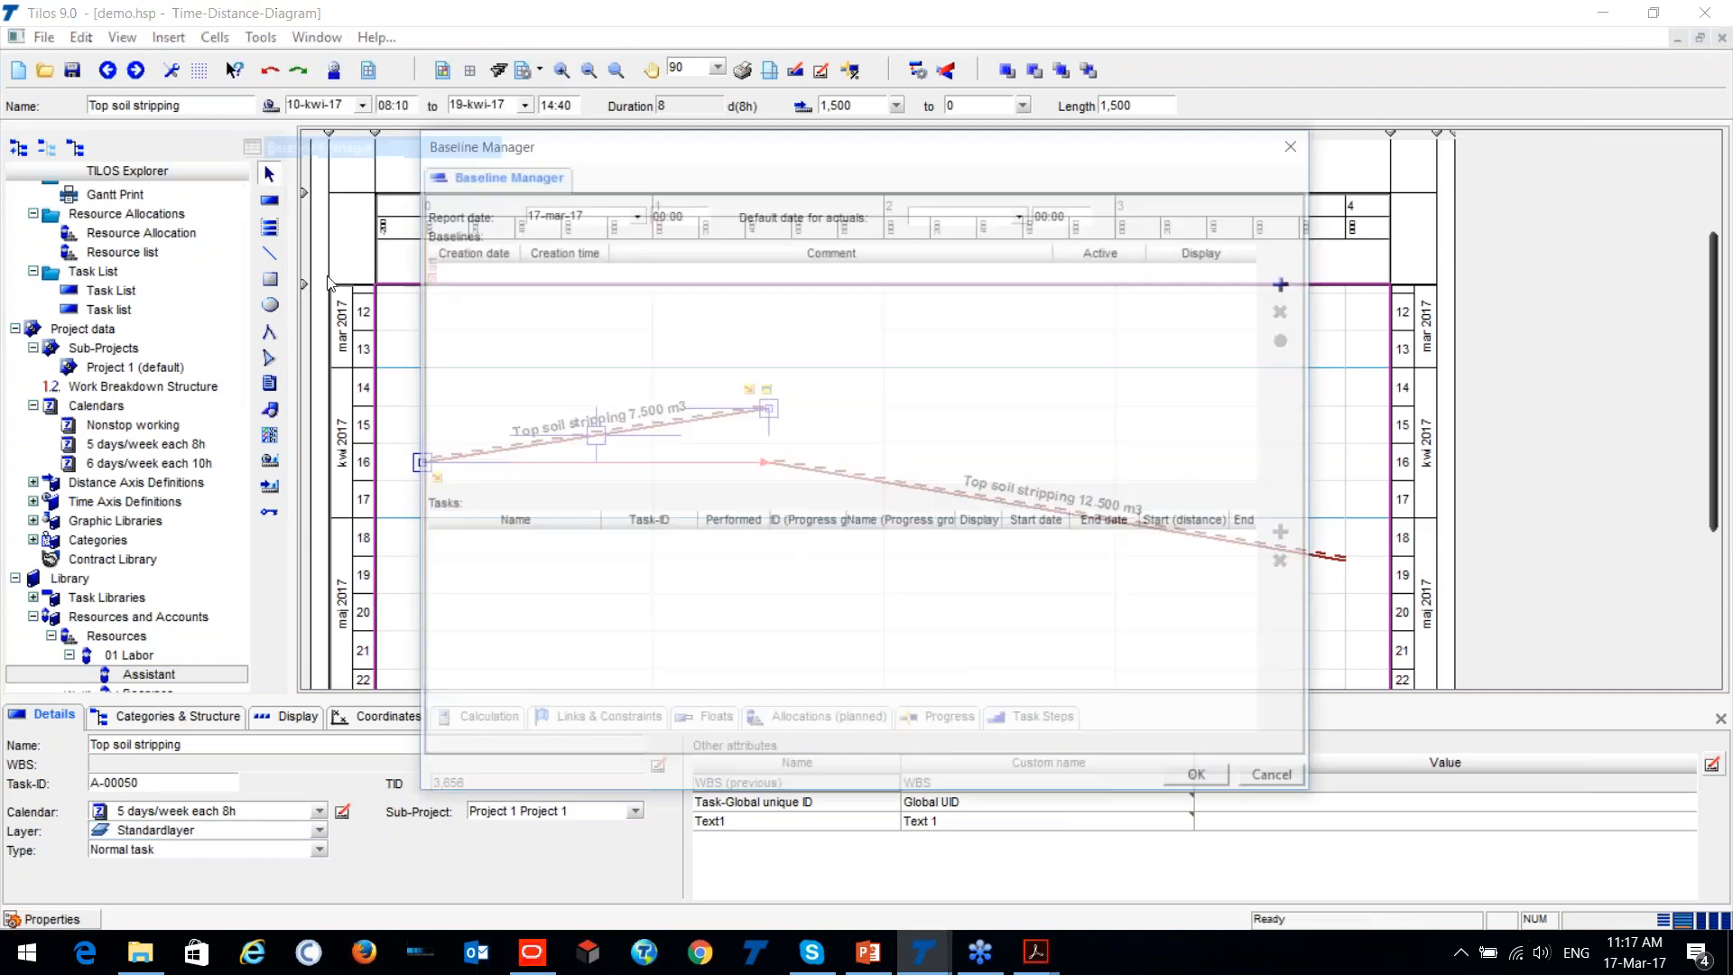
pyautogui.moveTo(540, 146); pyautogui.dragTo(284, 587)
pyautogui.click(986, 727)
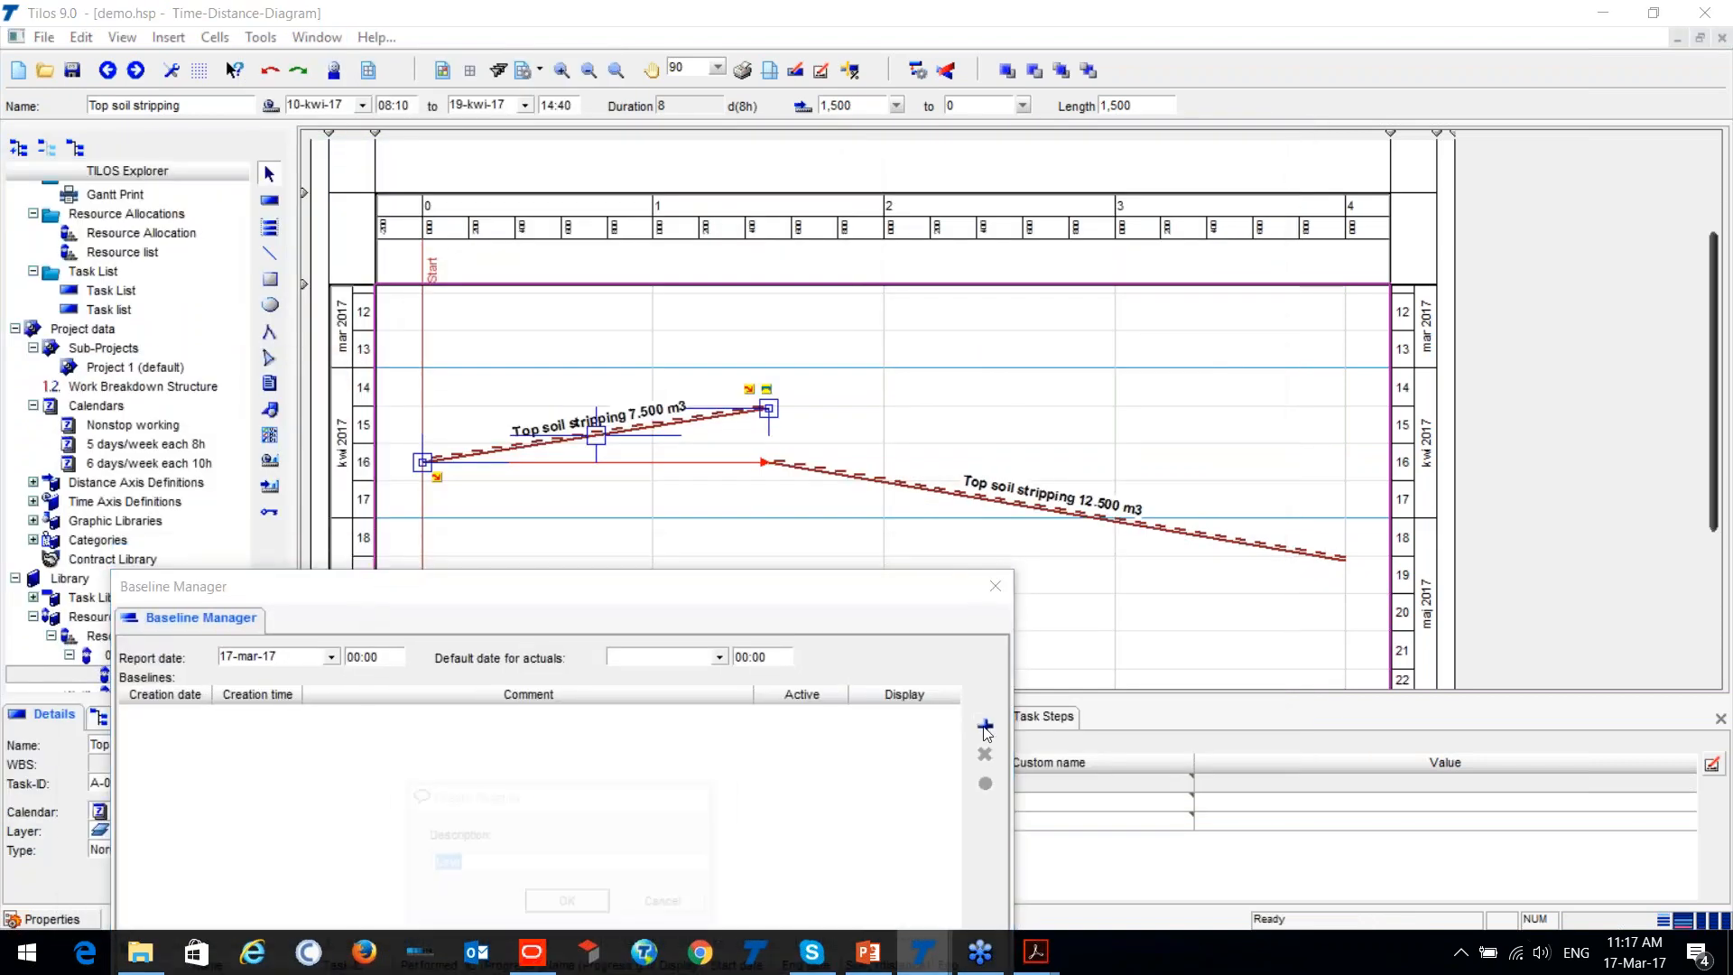
pyautogui.click(560, 902)
pyautogui.moveTo(444, 594); pyautogui.dragTo(381, 227)
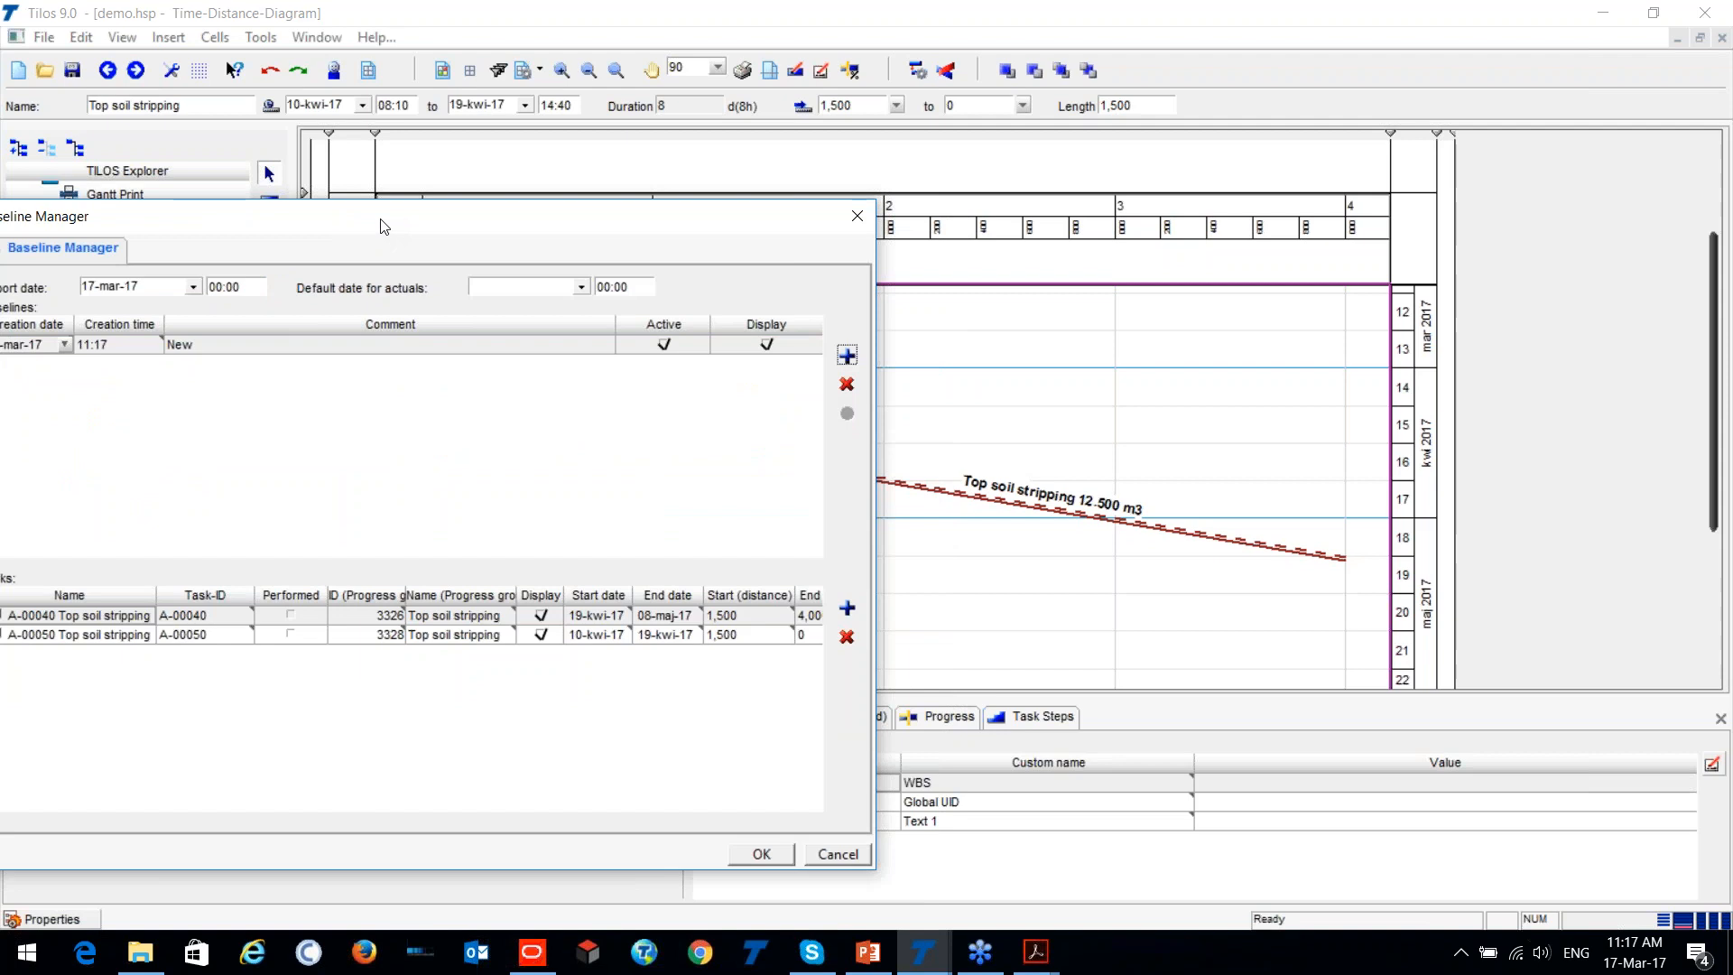
pyautogui.moveTo(381, 228); pyautogui.dragTo(435, 171)
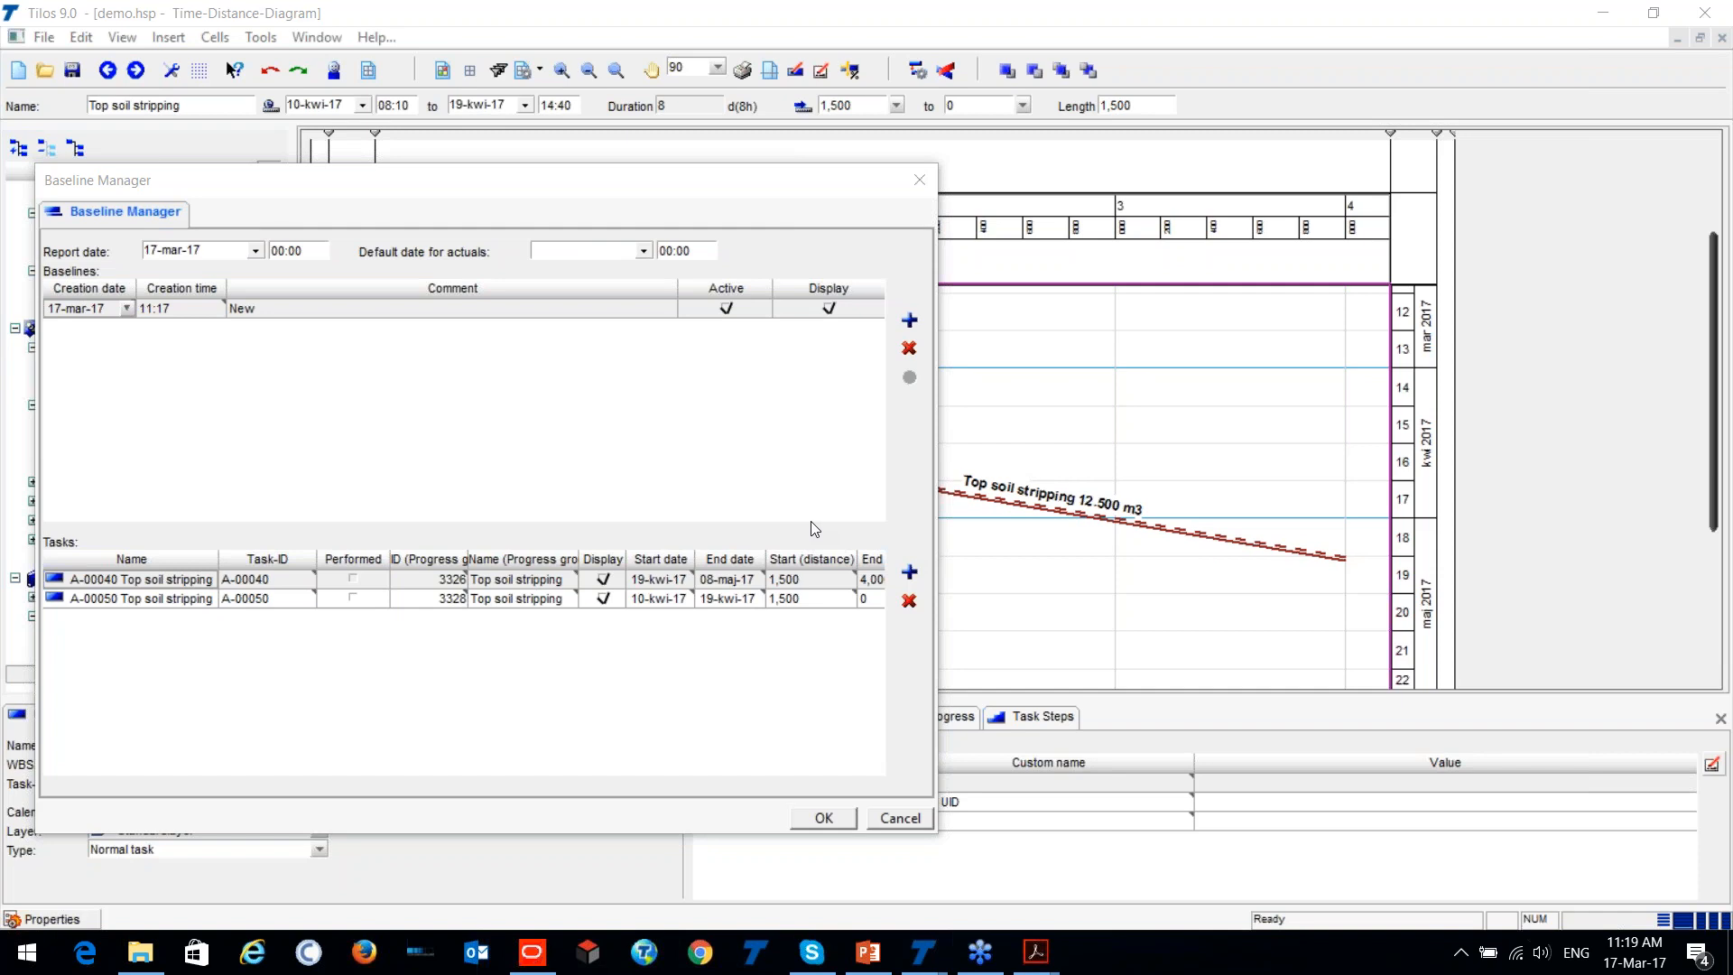
pyautogui.click(920, 180)
# Minimise the open windows and open the 04a Rhine Pipeline with progress.hsp project from the desktop.
pyautogui.doubleClick(1580, 25)
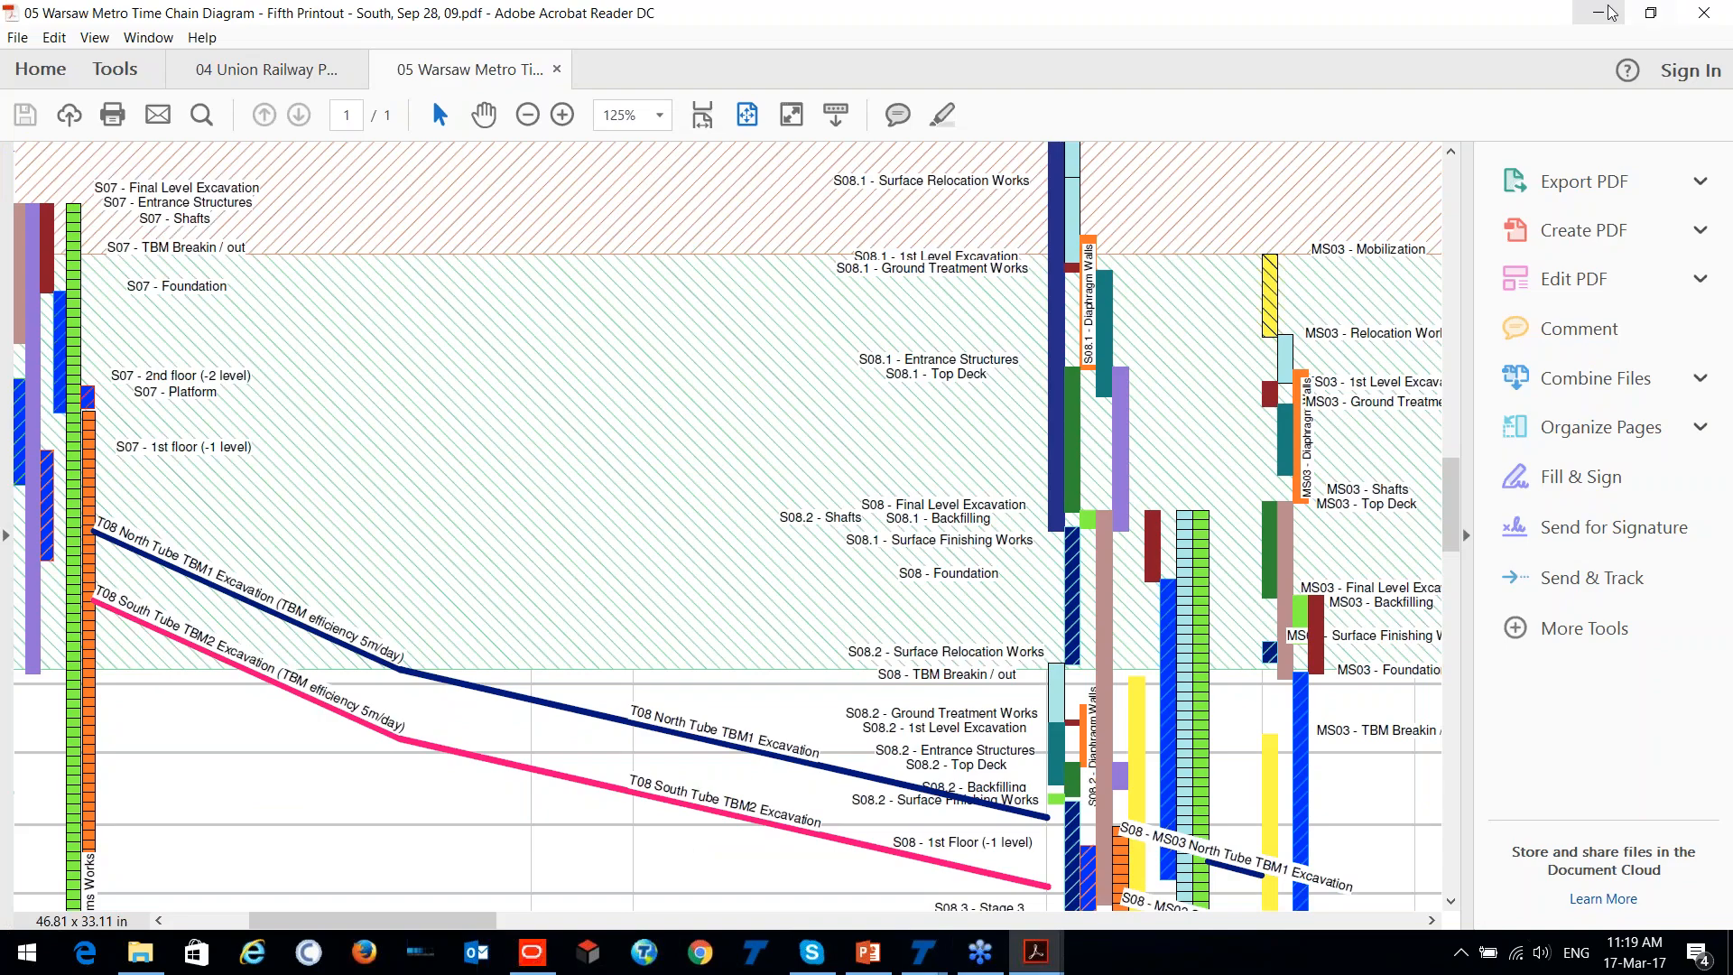
pyautogui.click(1583, 17)
pyautogui.doubleClick(382, 38)
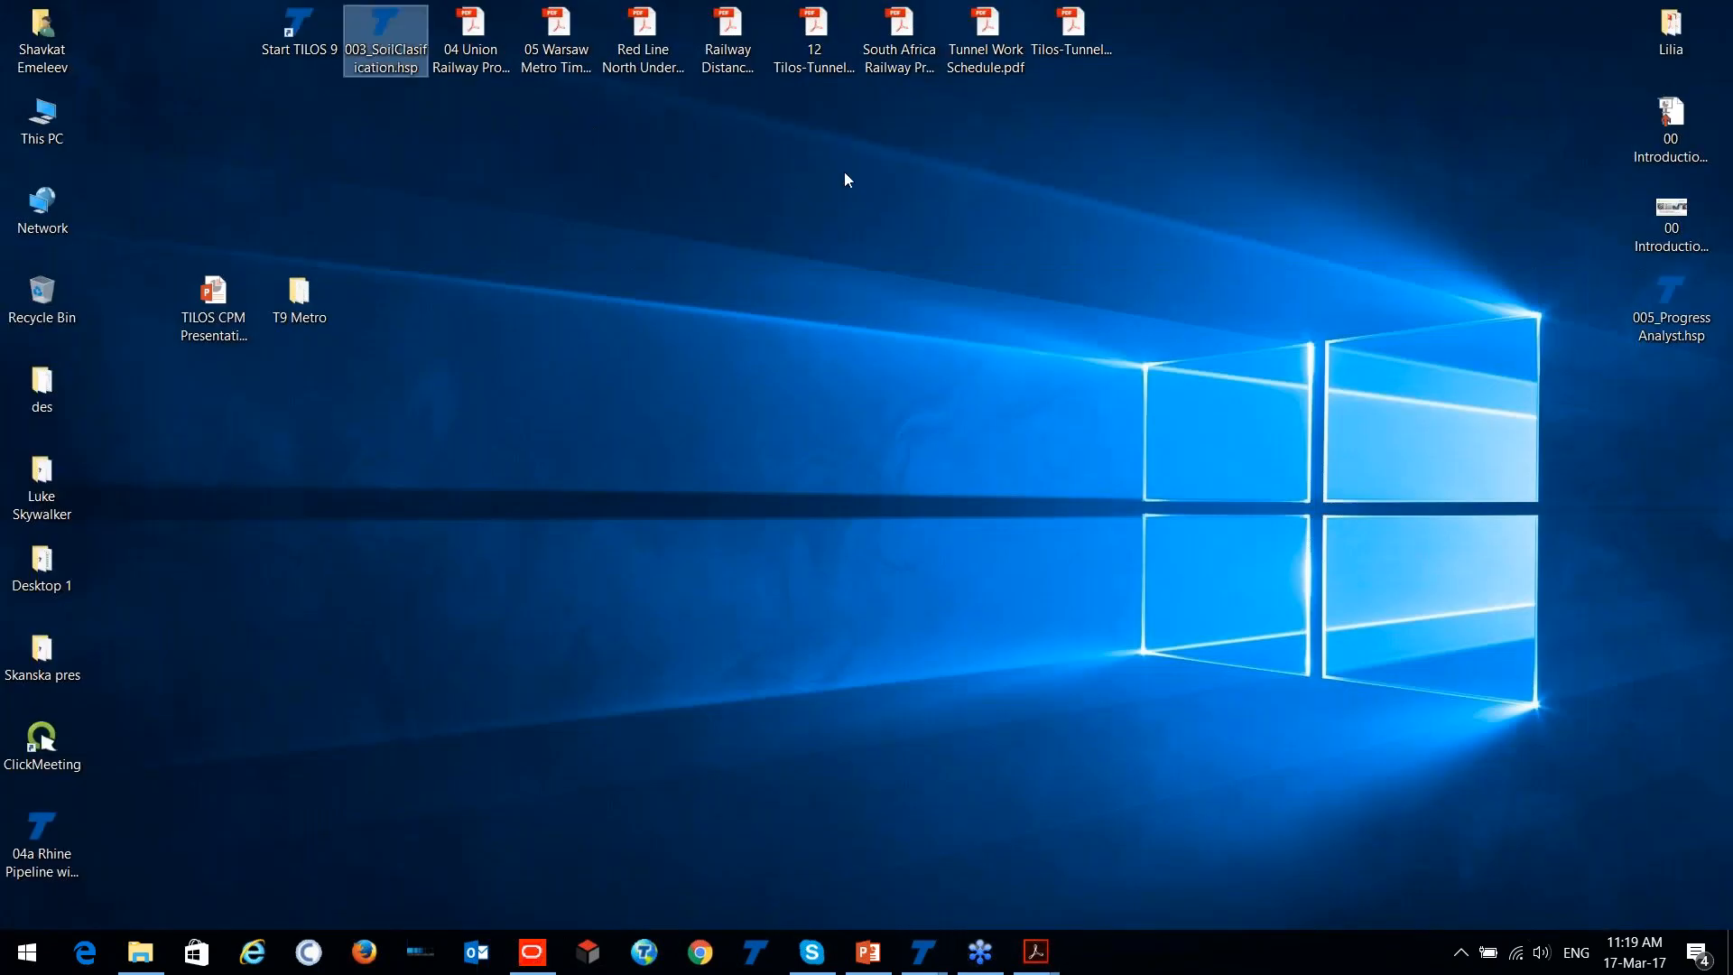
pyautogui.moveTo(900, 232); pyautogui.dragTo(775, 627)
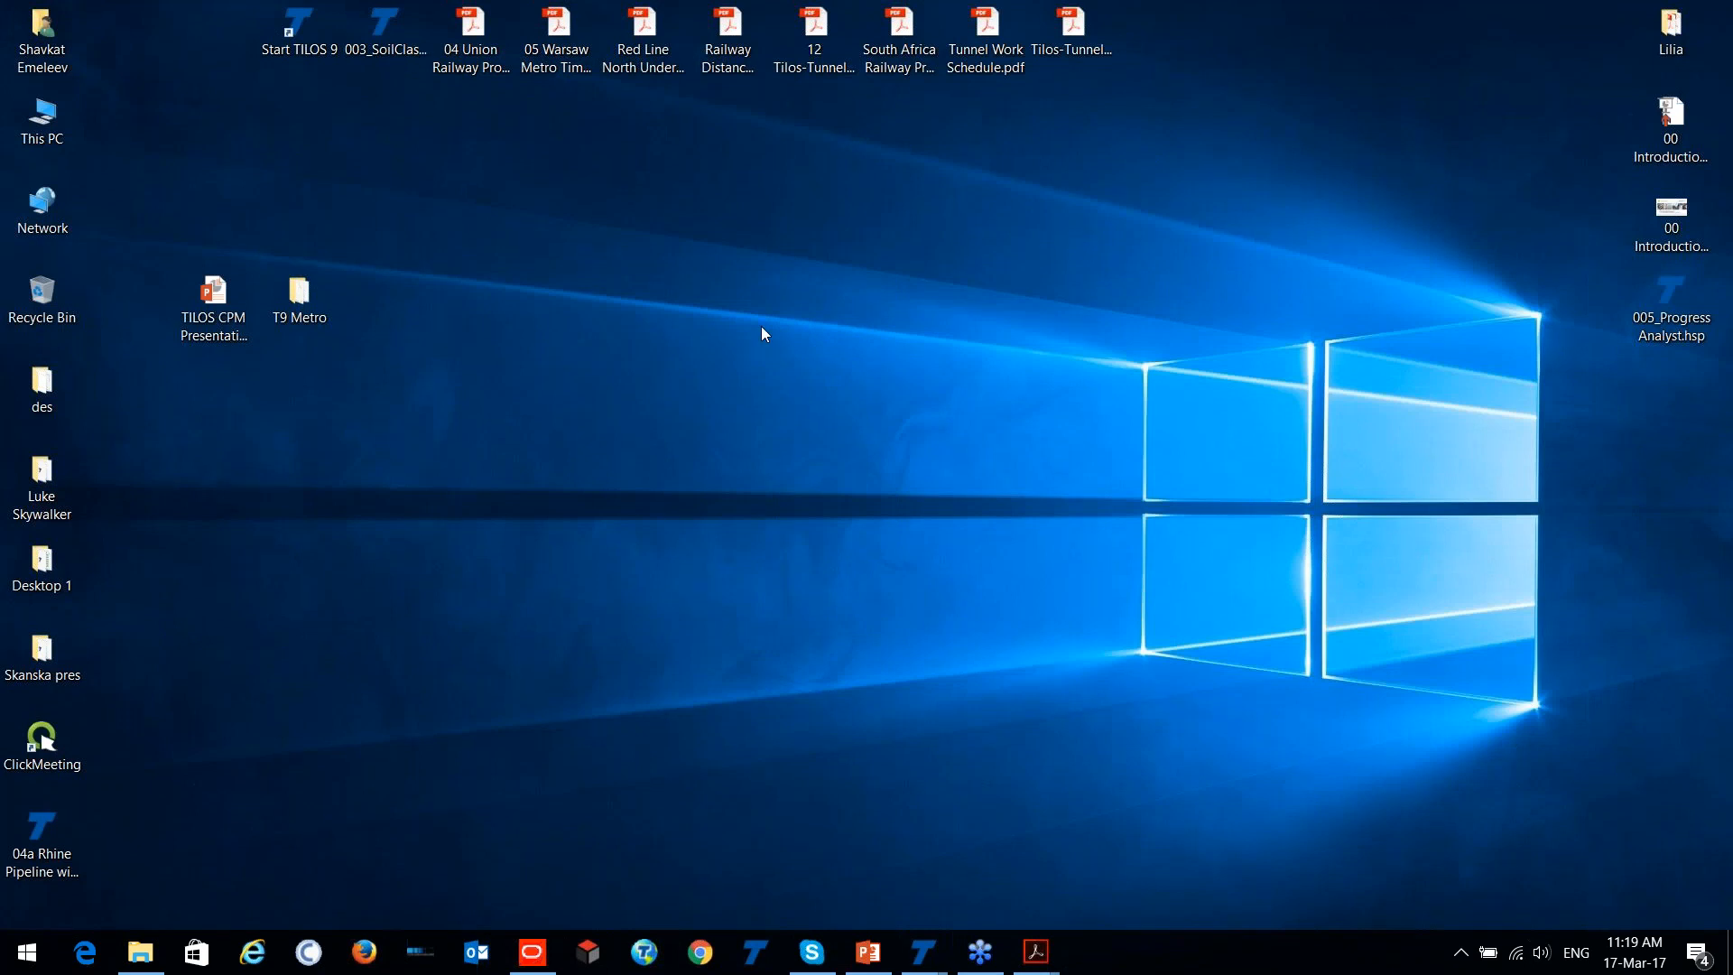
pyautogui.doubleClick(41, 821)
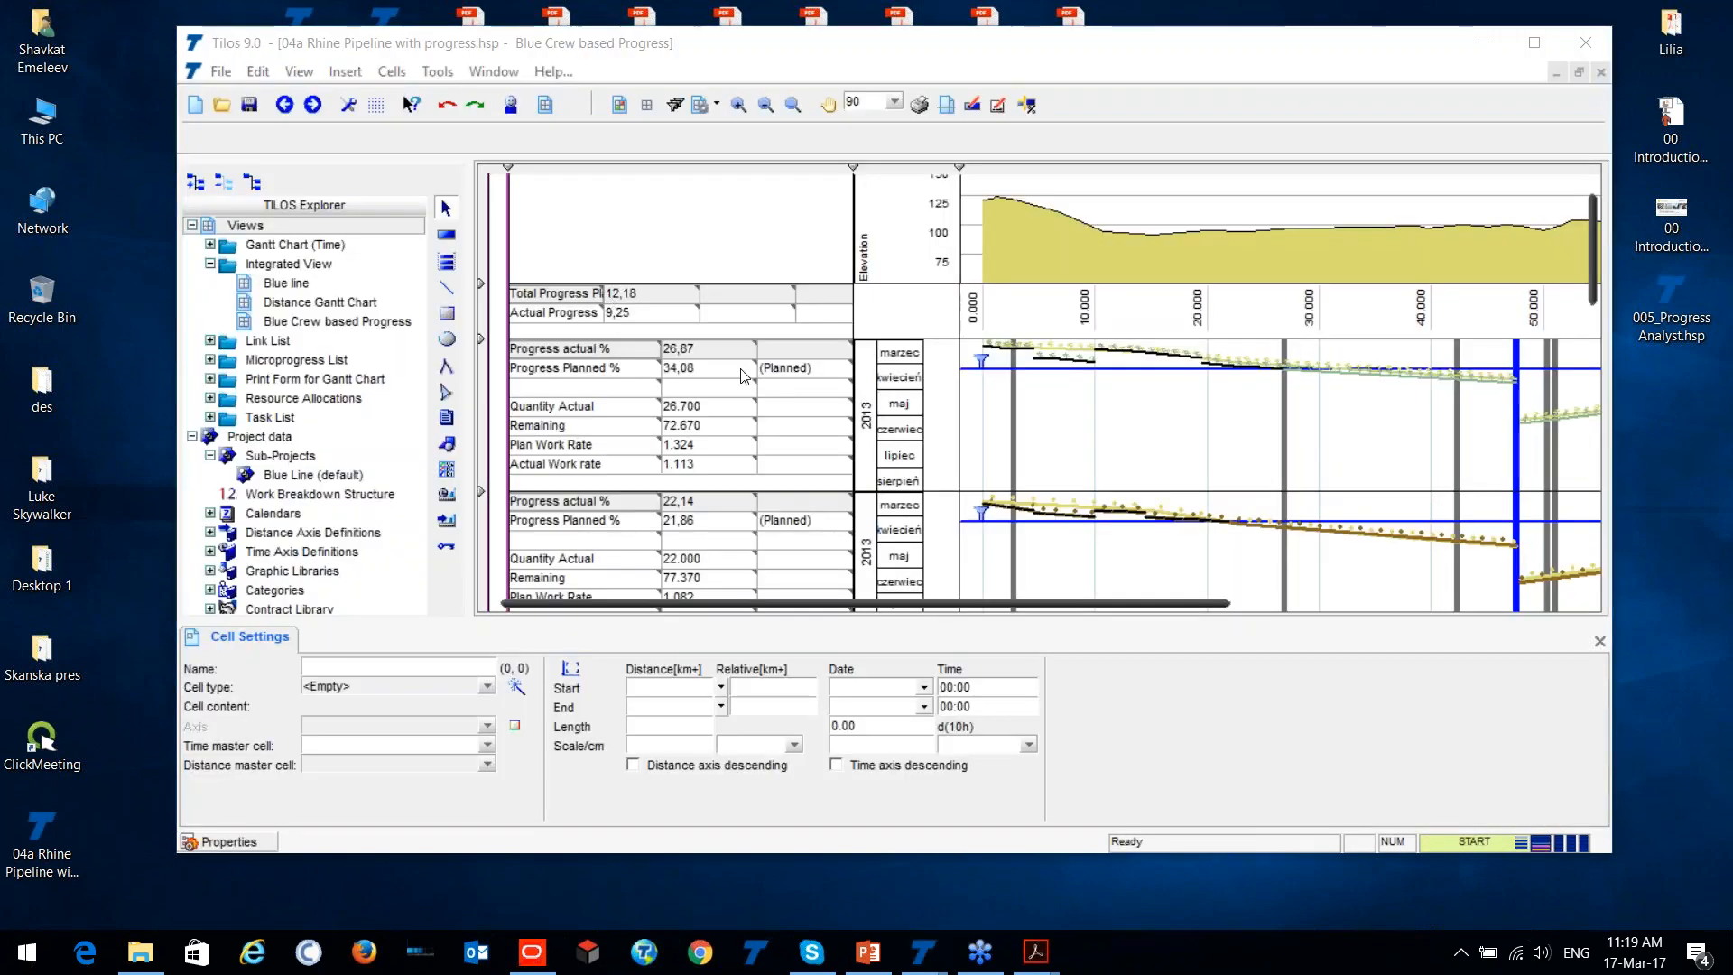
# Examine the Blue Crew based Progress view from the activity diagrams down to the chainage, district, land cover and crossing bands.
pyautogui.click(650, 347)
pyautogui.scroll(-3, 678, 322)
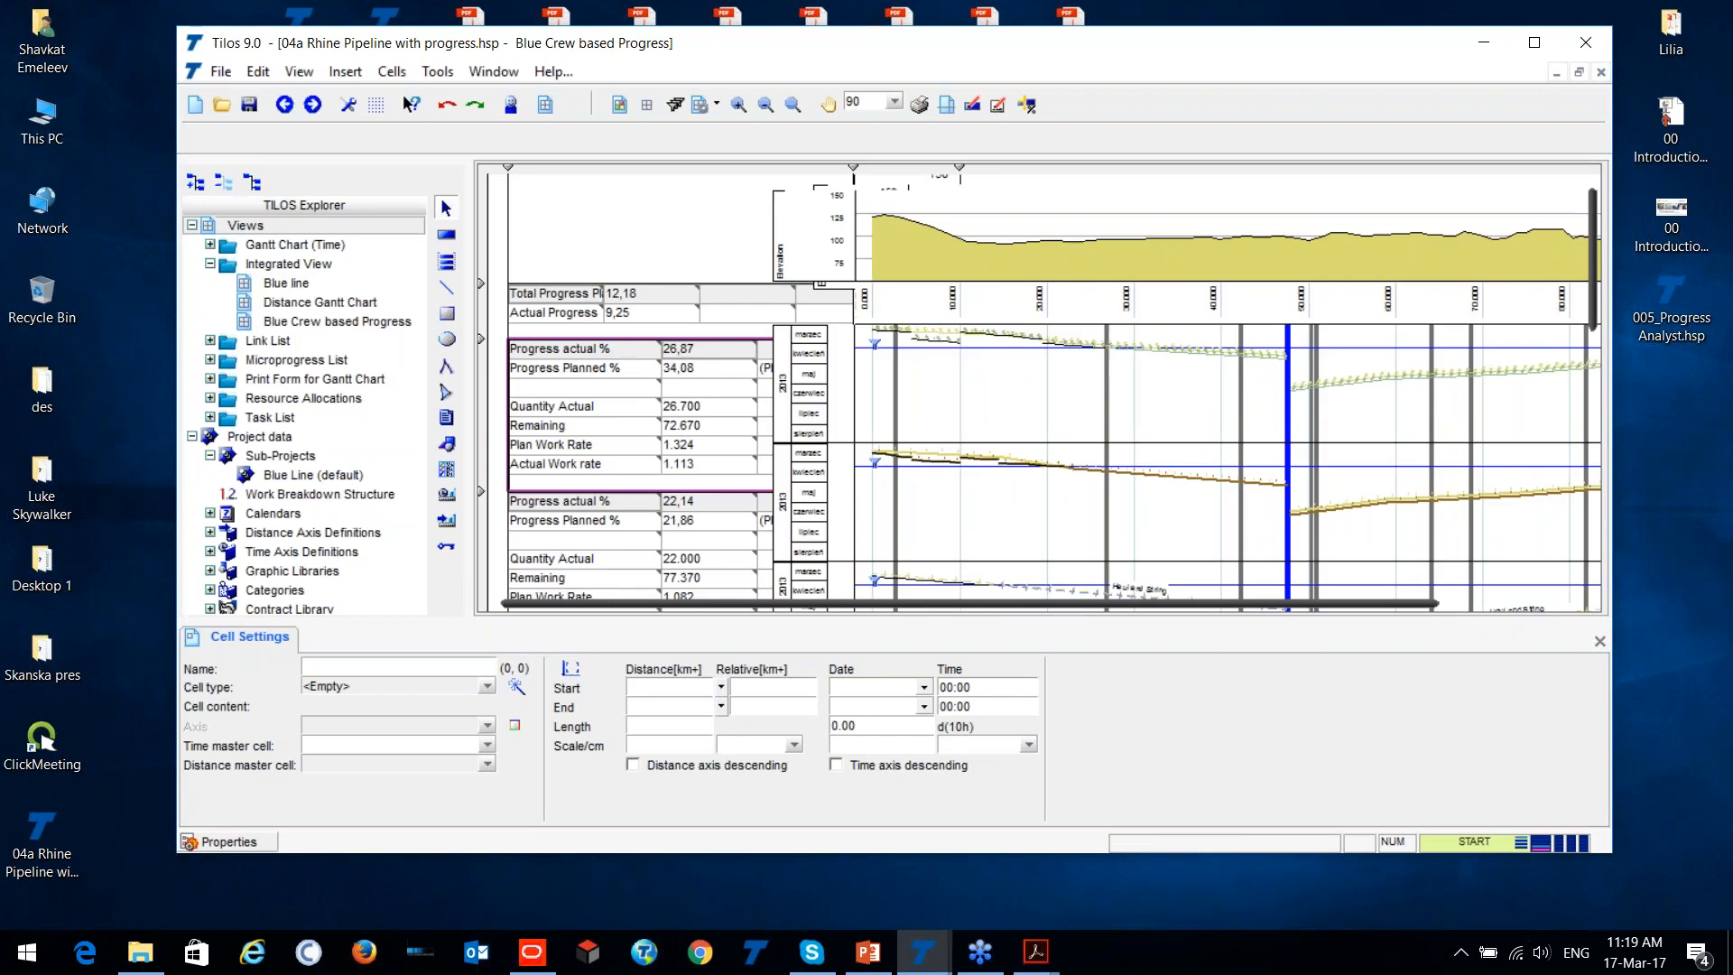
pyautogui.scroll(-4, 680, 327)
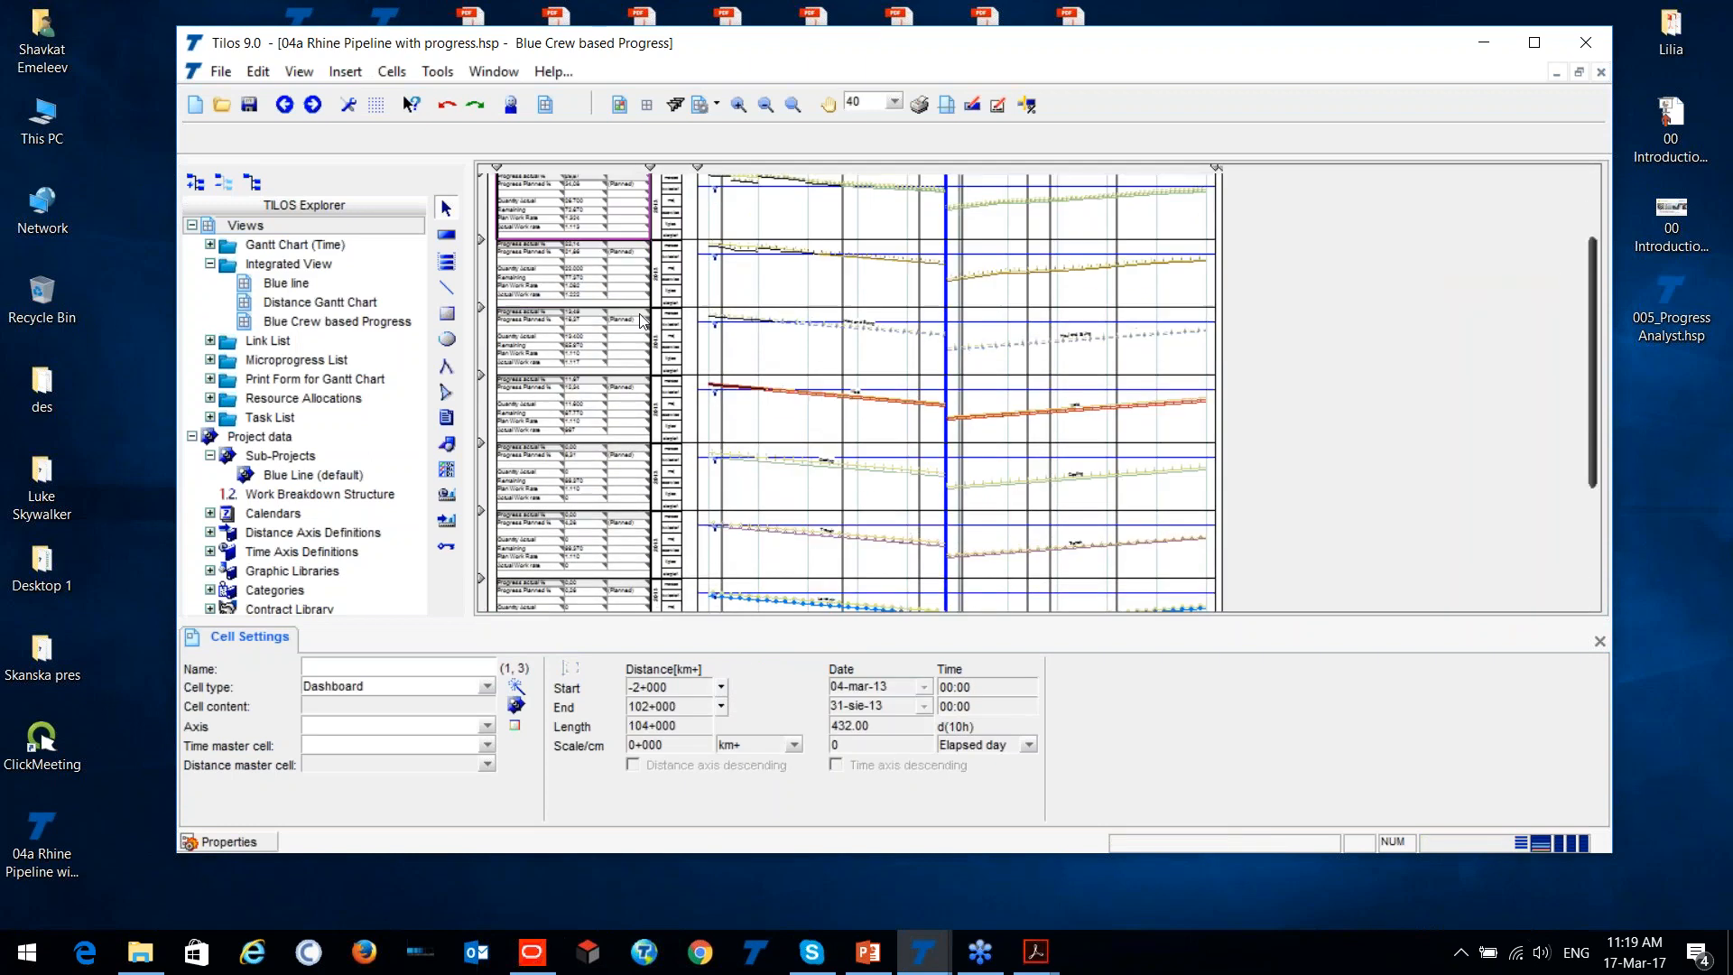
pyautogui.scroll(3, 612, 432)
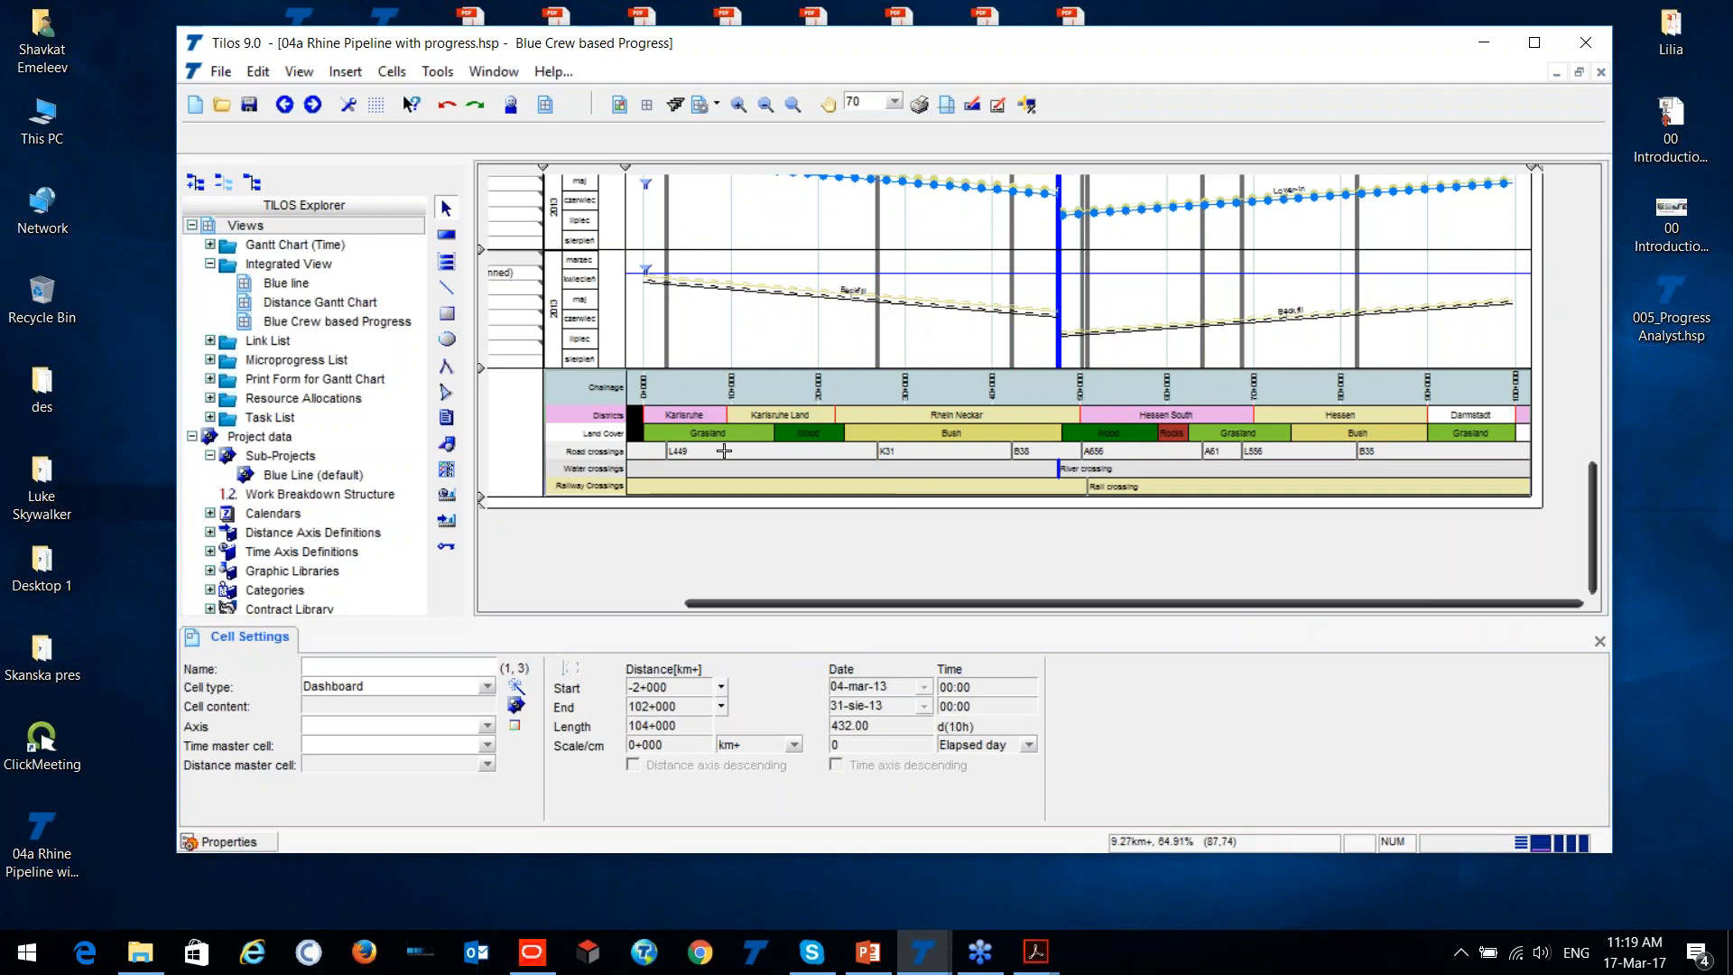
pyautogui.scroll(2, 709, 452)
pyautogui.scroll(3, 725, 462)
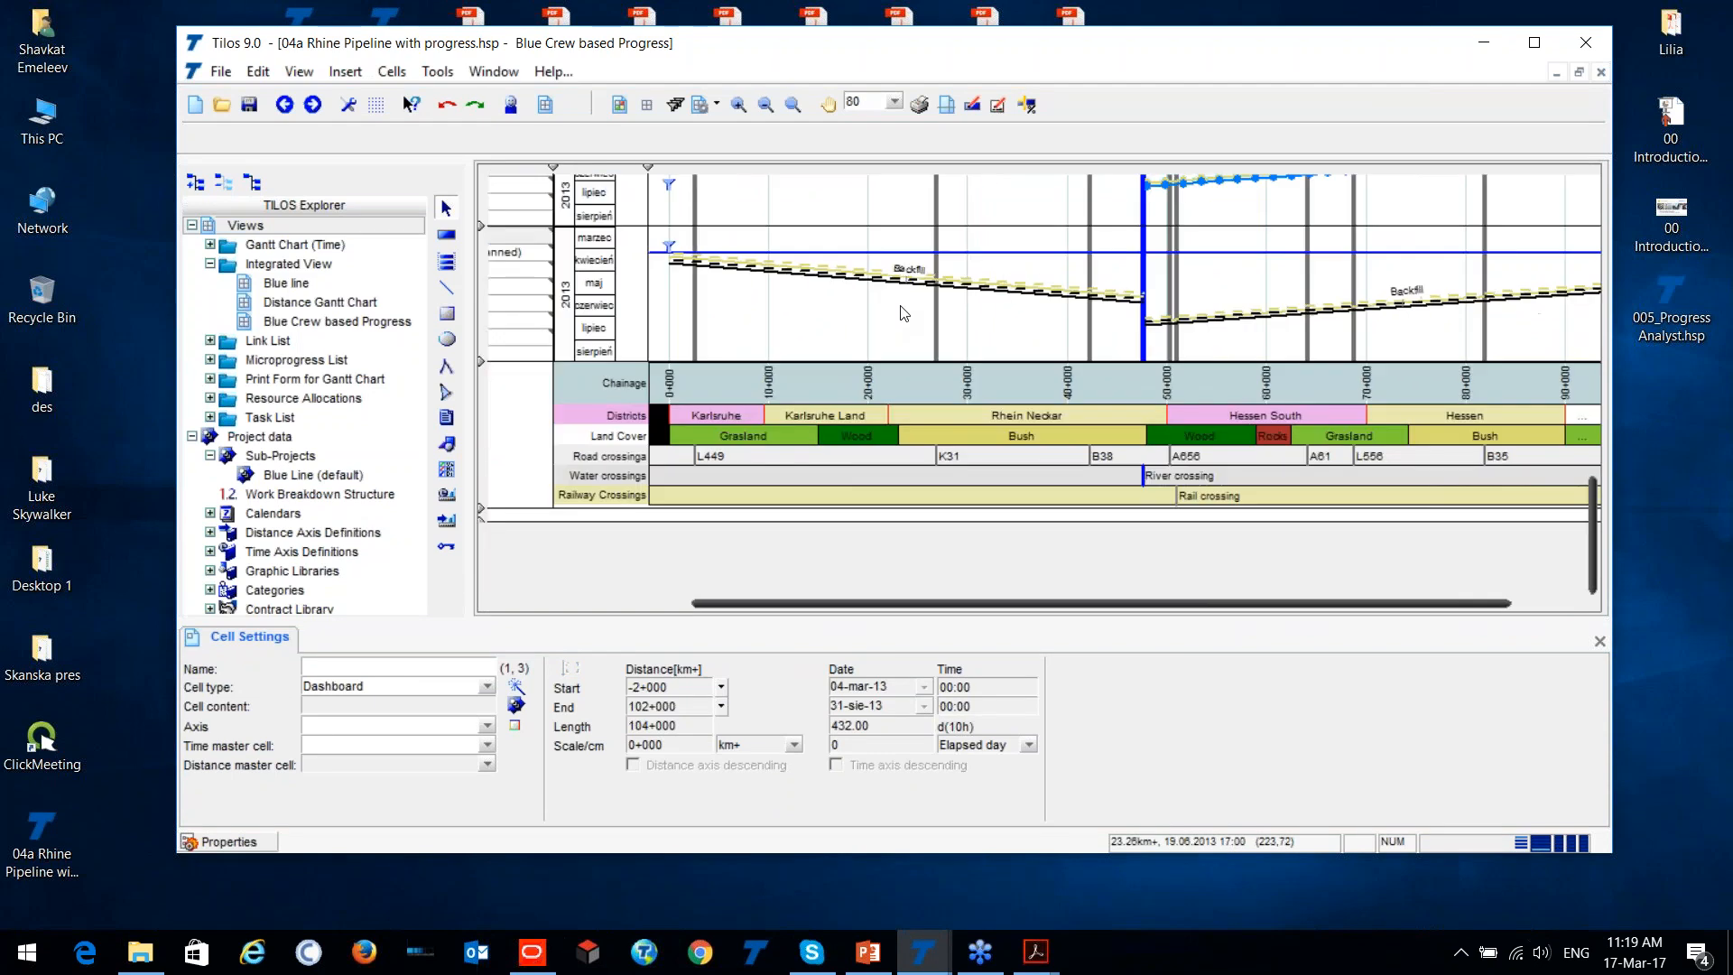
pyautogui.scroll(-2, 766, 413)
pyautogui.scroll(-2, 766, 413)
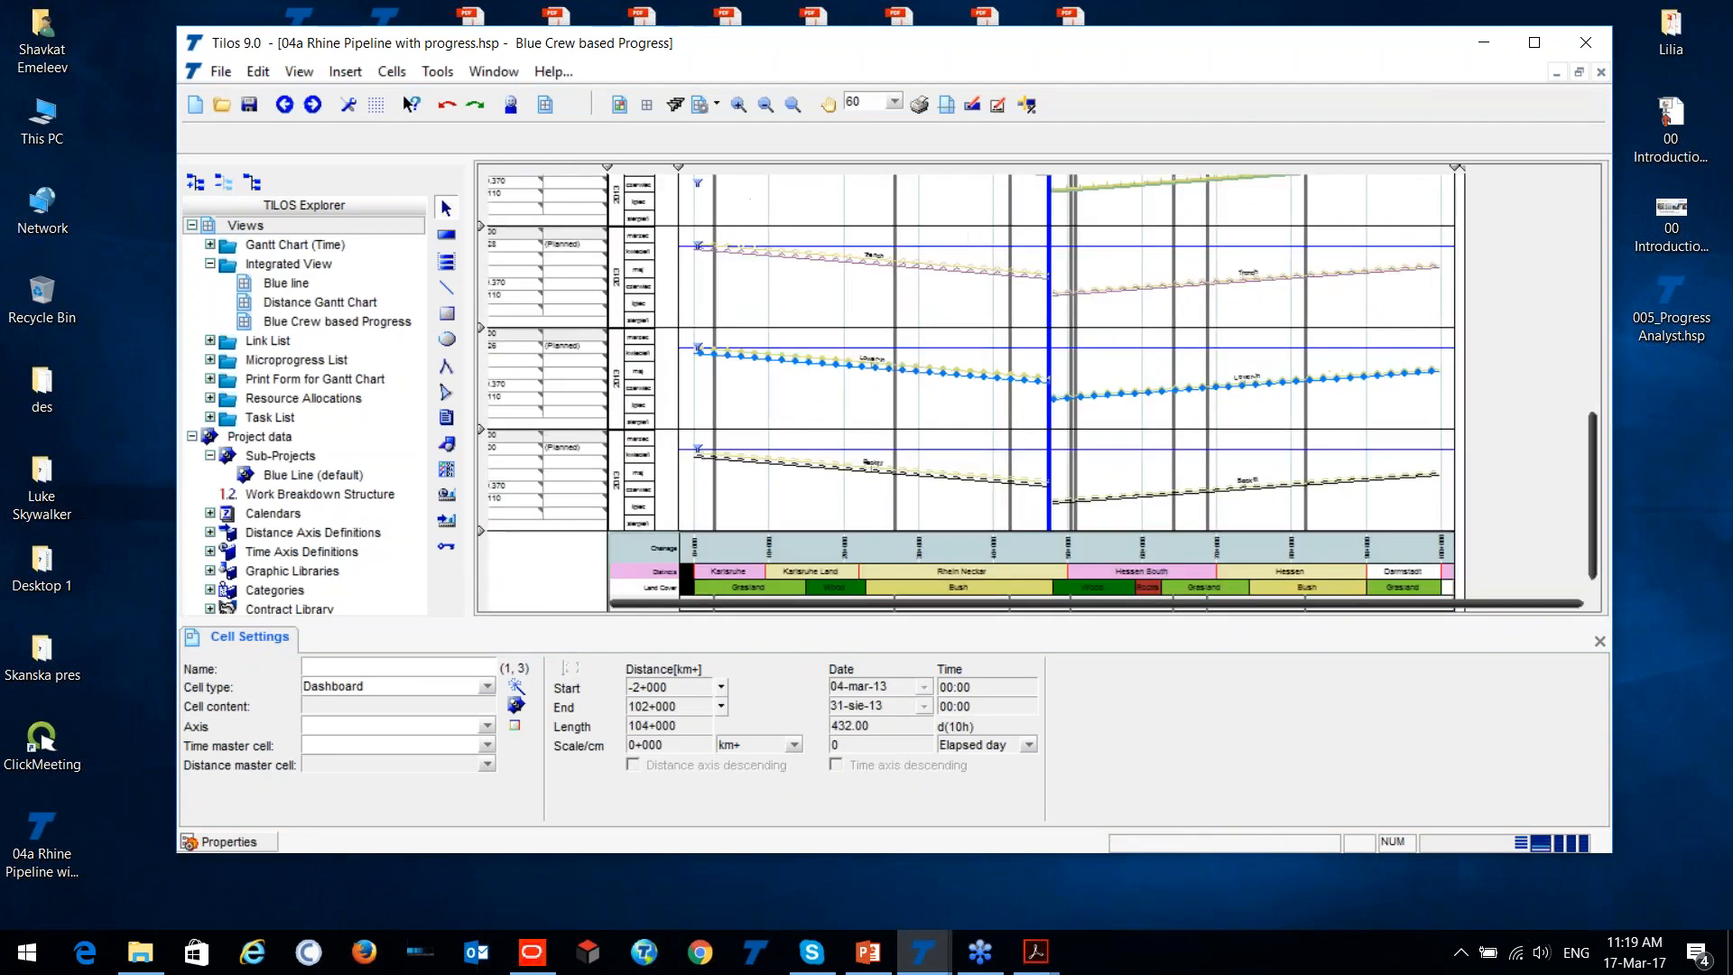
# Examine the planned and actual progress dashboards beside the first activity diagrams in the Blue Crew based Progress view.
pyautogui.scroll(5, 690, 334)
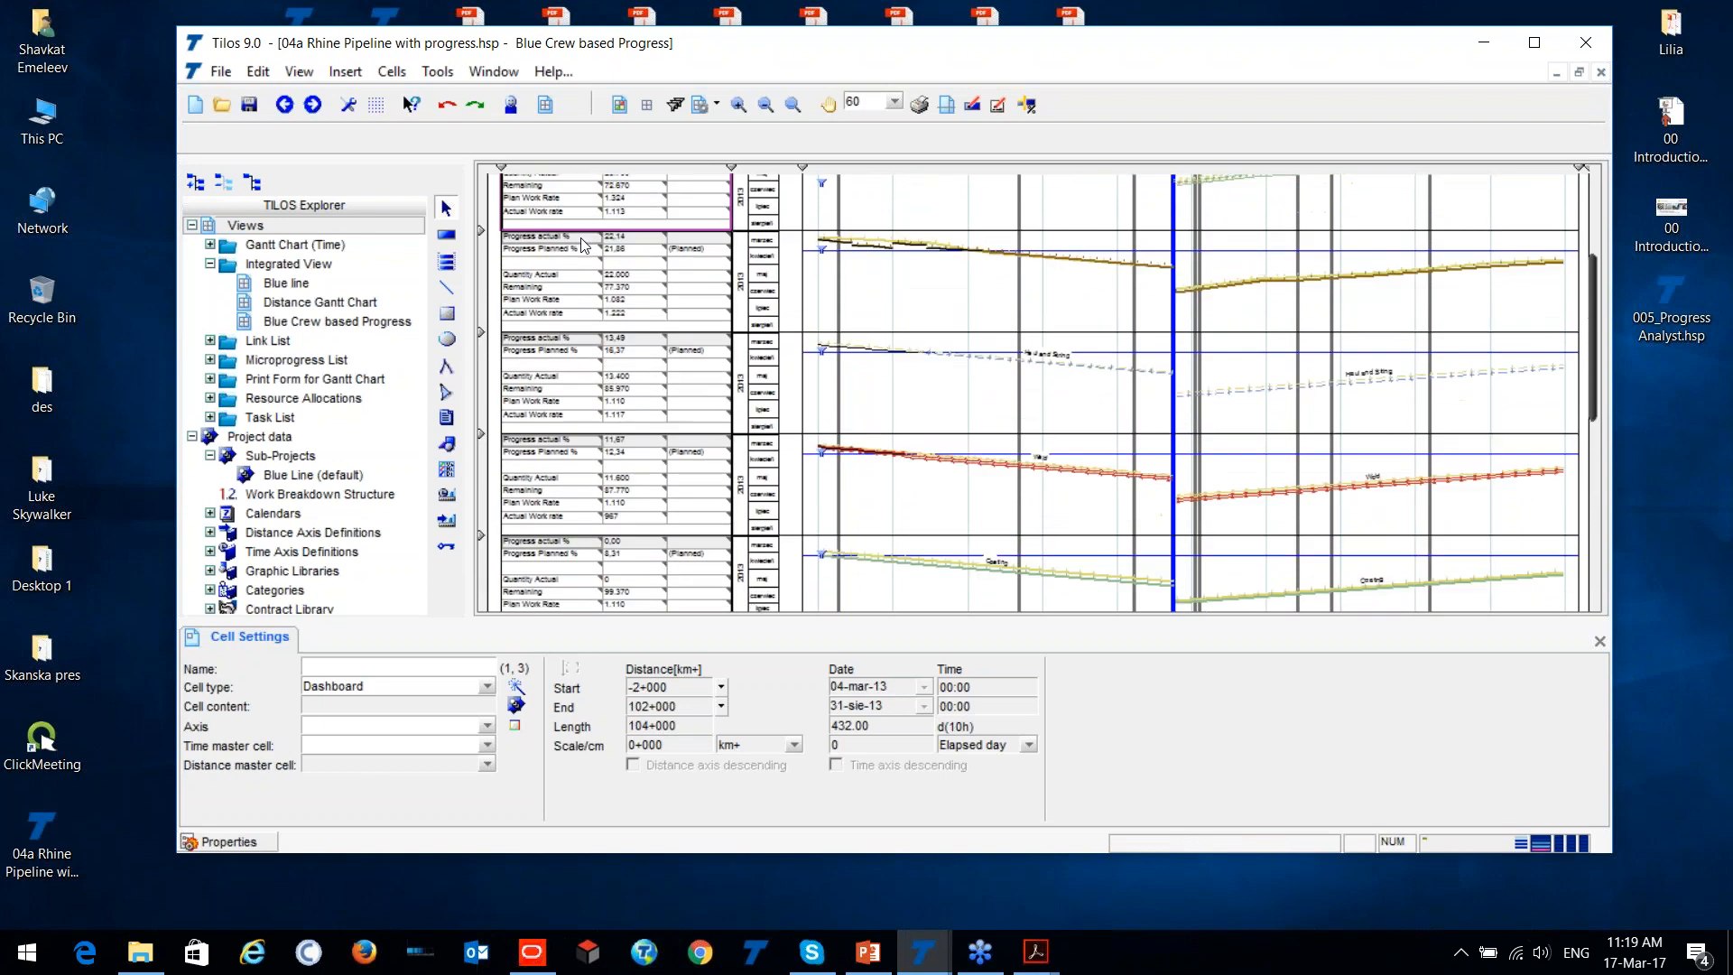
pyautogui.scroll(3, 691, 260)
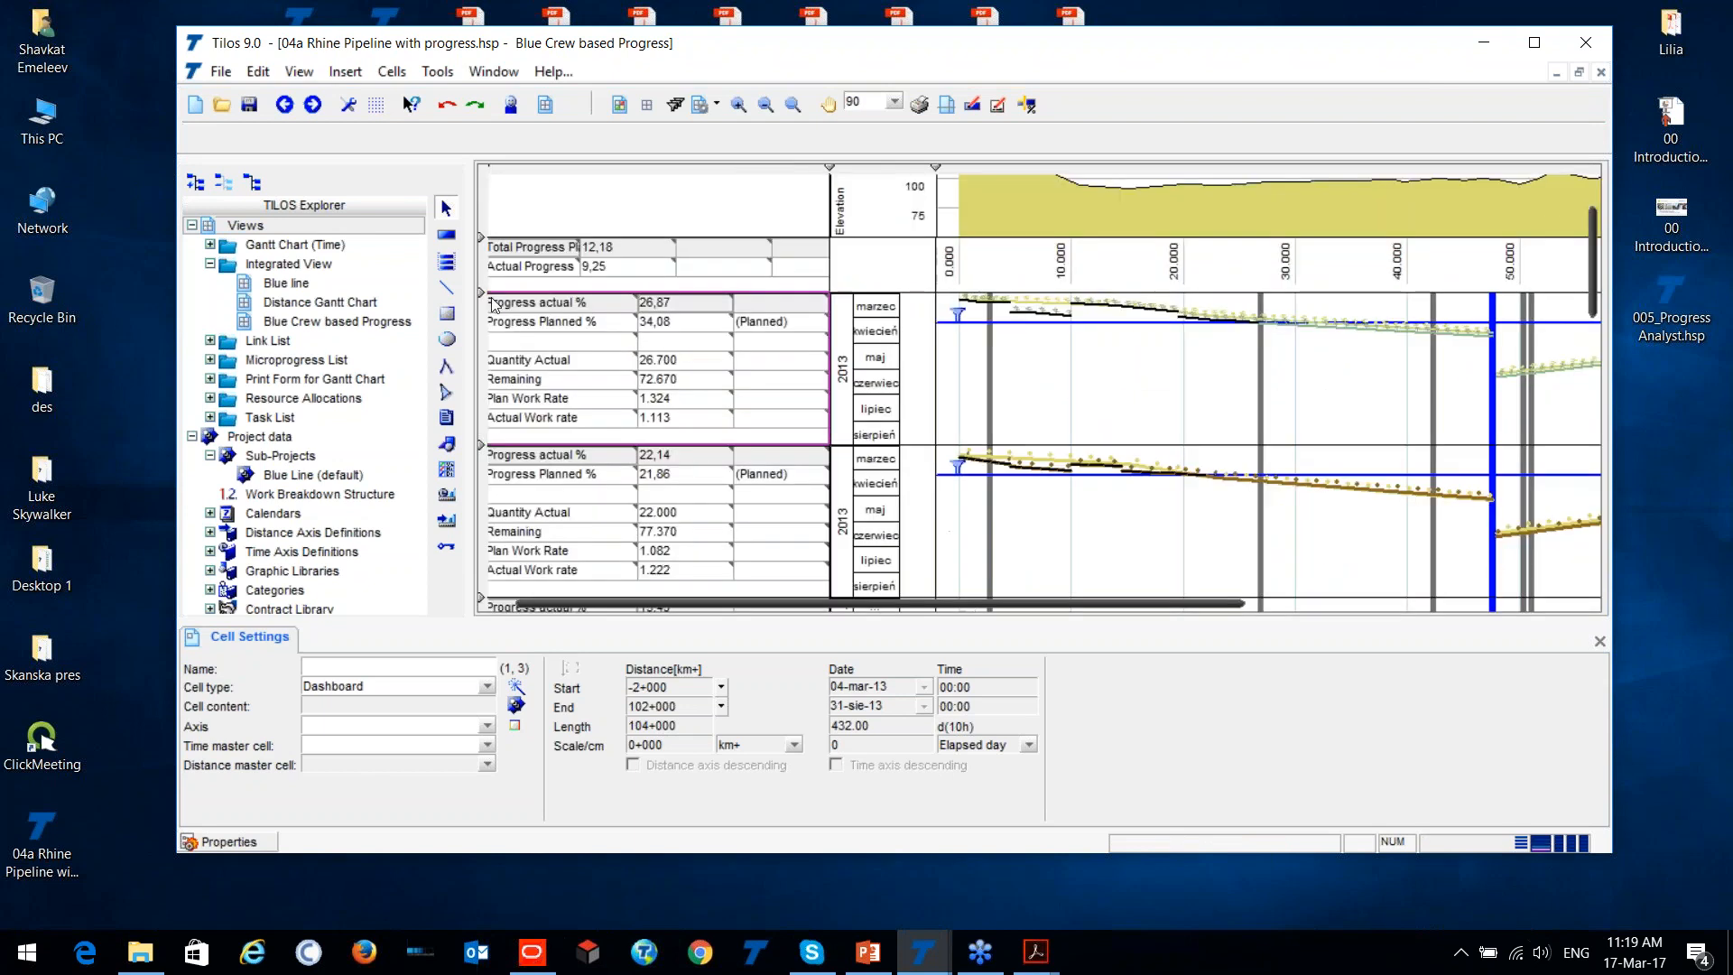
pyautogui.moveTo(765, 603); pyautogui.dragTo(749, 604)
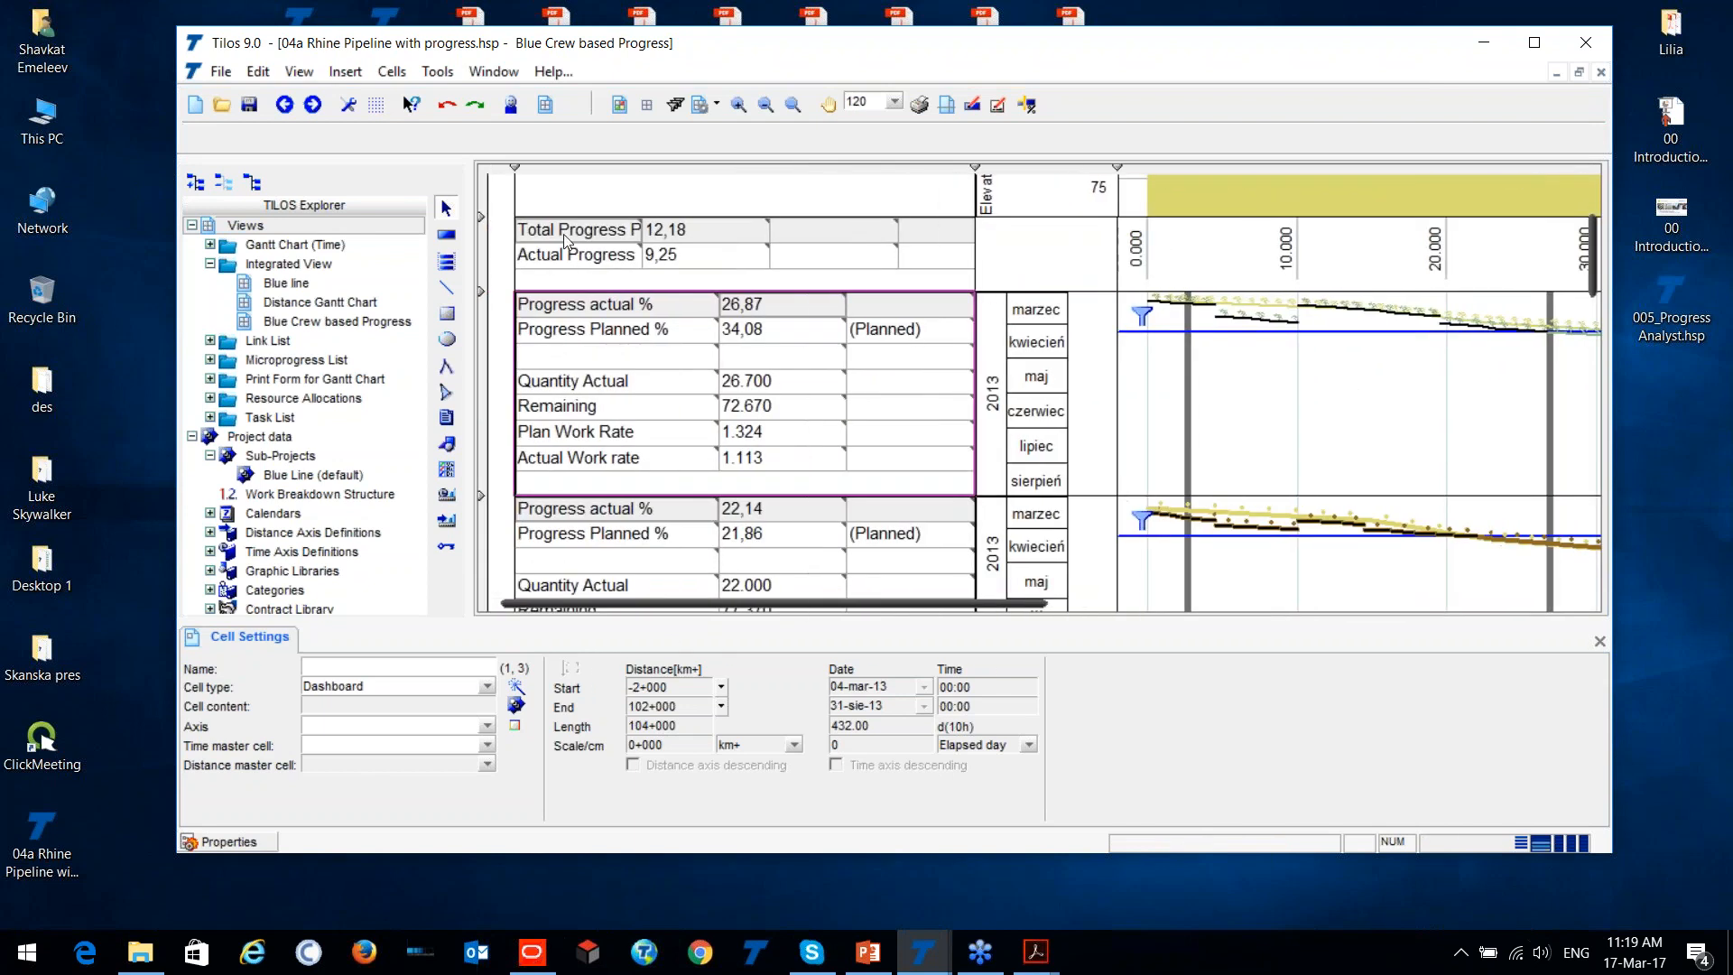
# Compare the total and first-activity dashboards' progress, quantity and work rate figures with the Clear and Grub task in the first time-distance diagram.
pyautogui.click(686, 255)
pyautogui.click(686, 254)
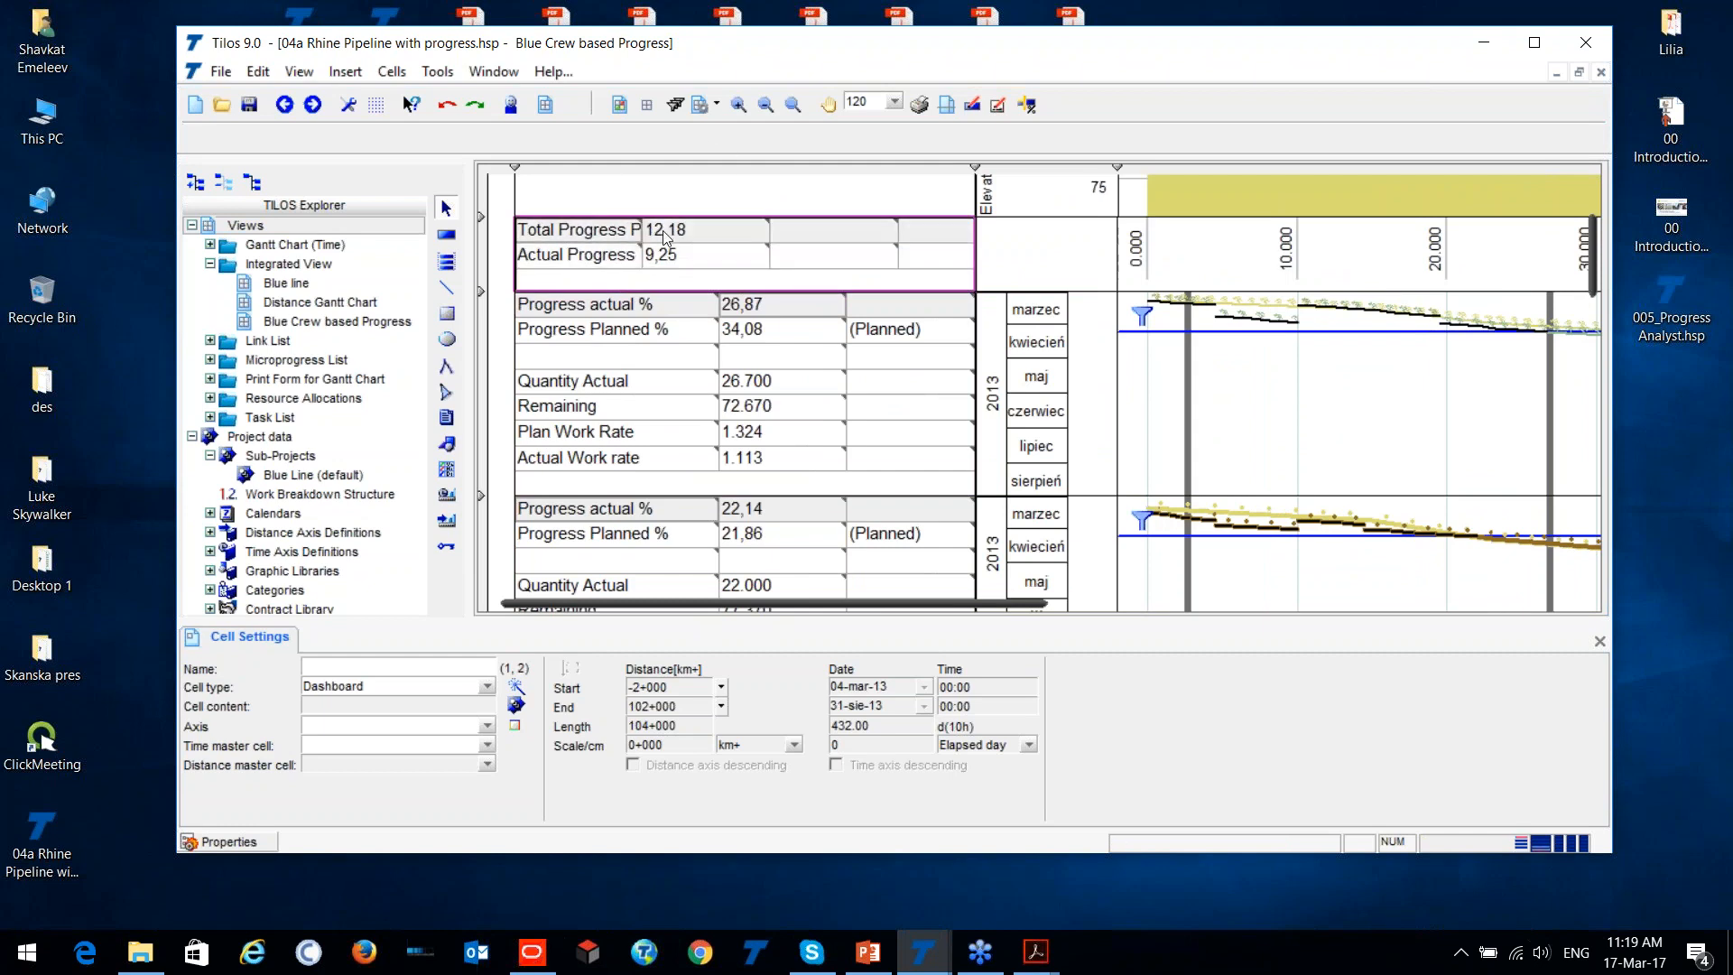
pyautogui.click(625, 302)
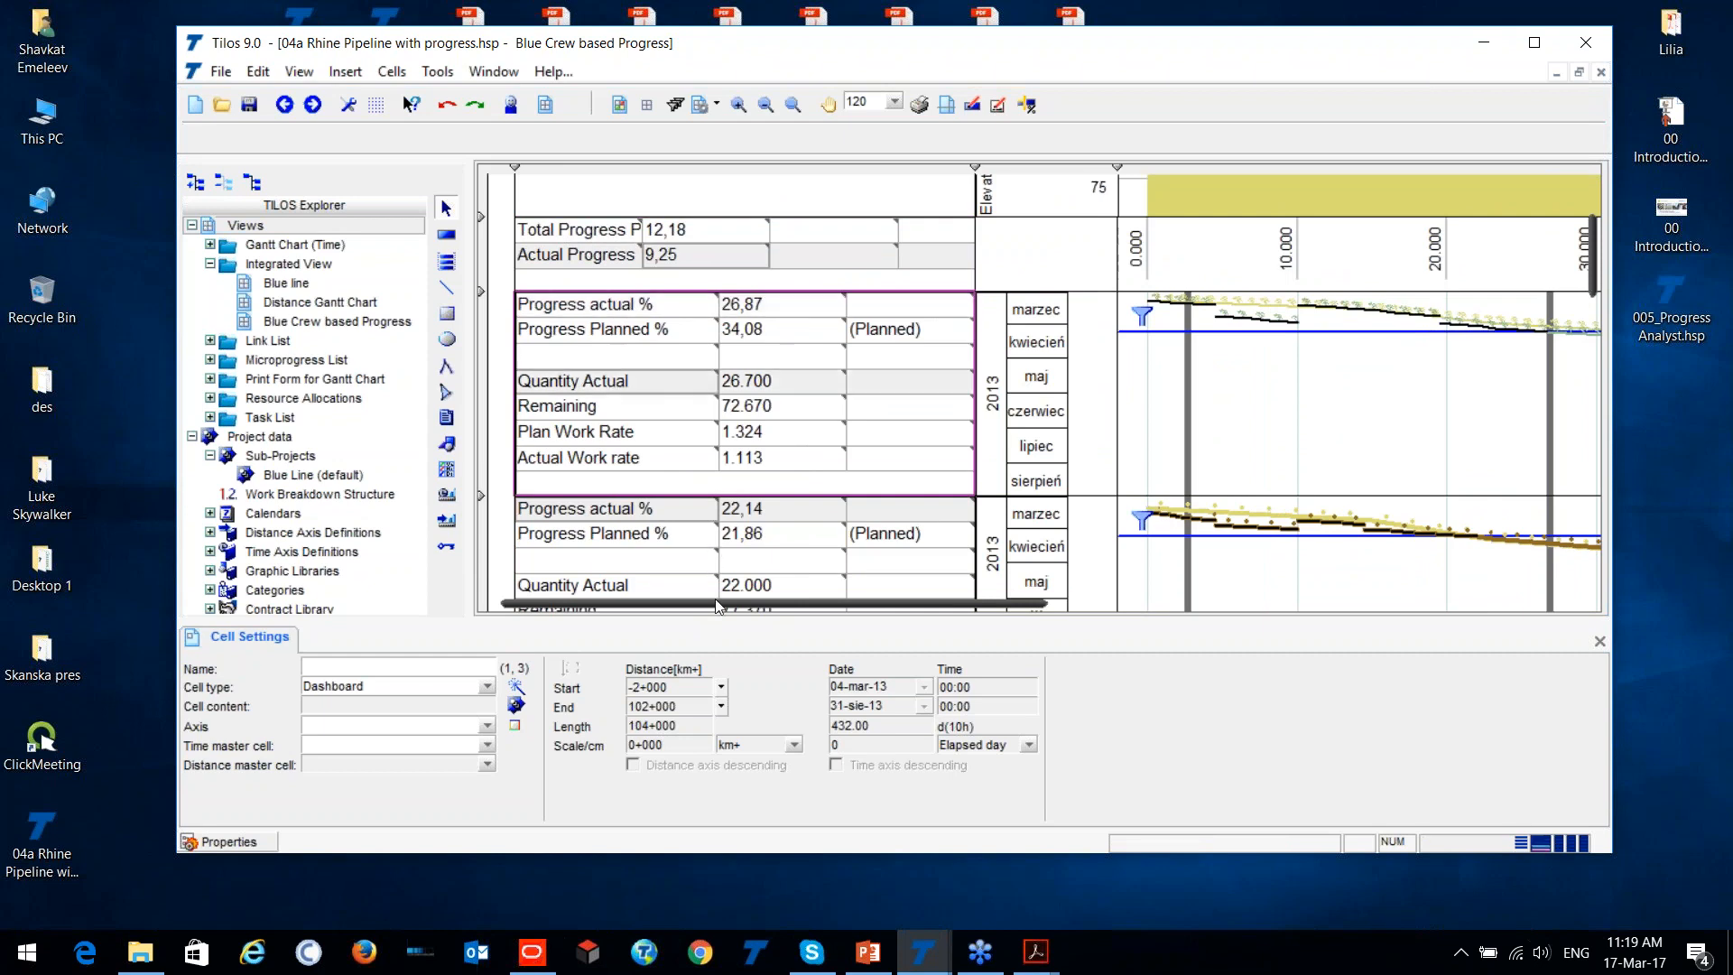
pyautogui.moveTo(715, 601); pyautogui.dragTo(805, 601)
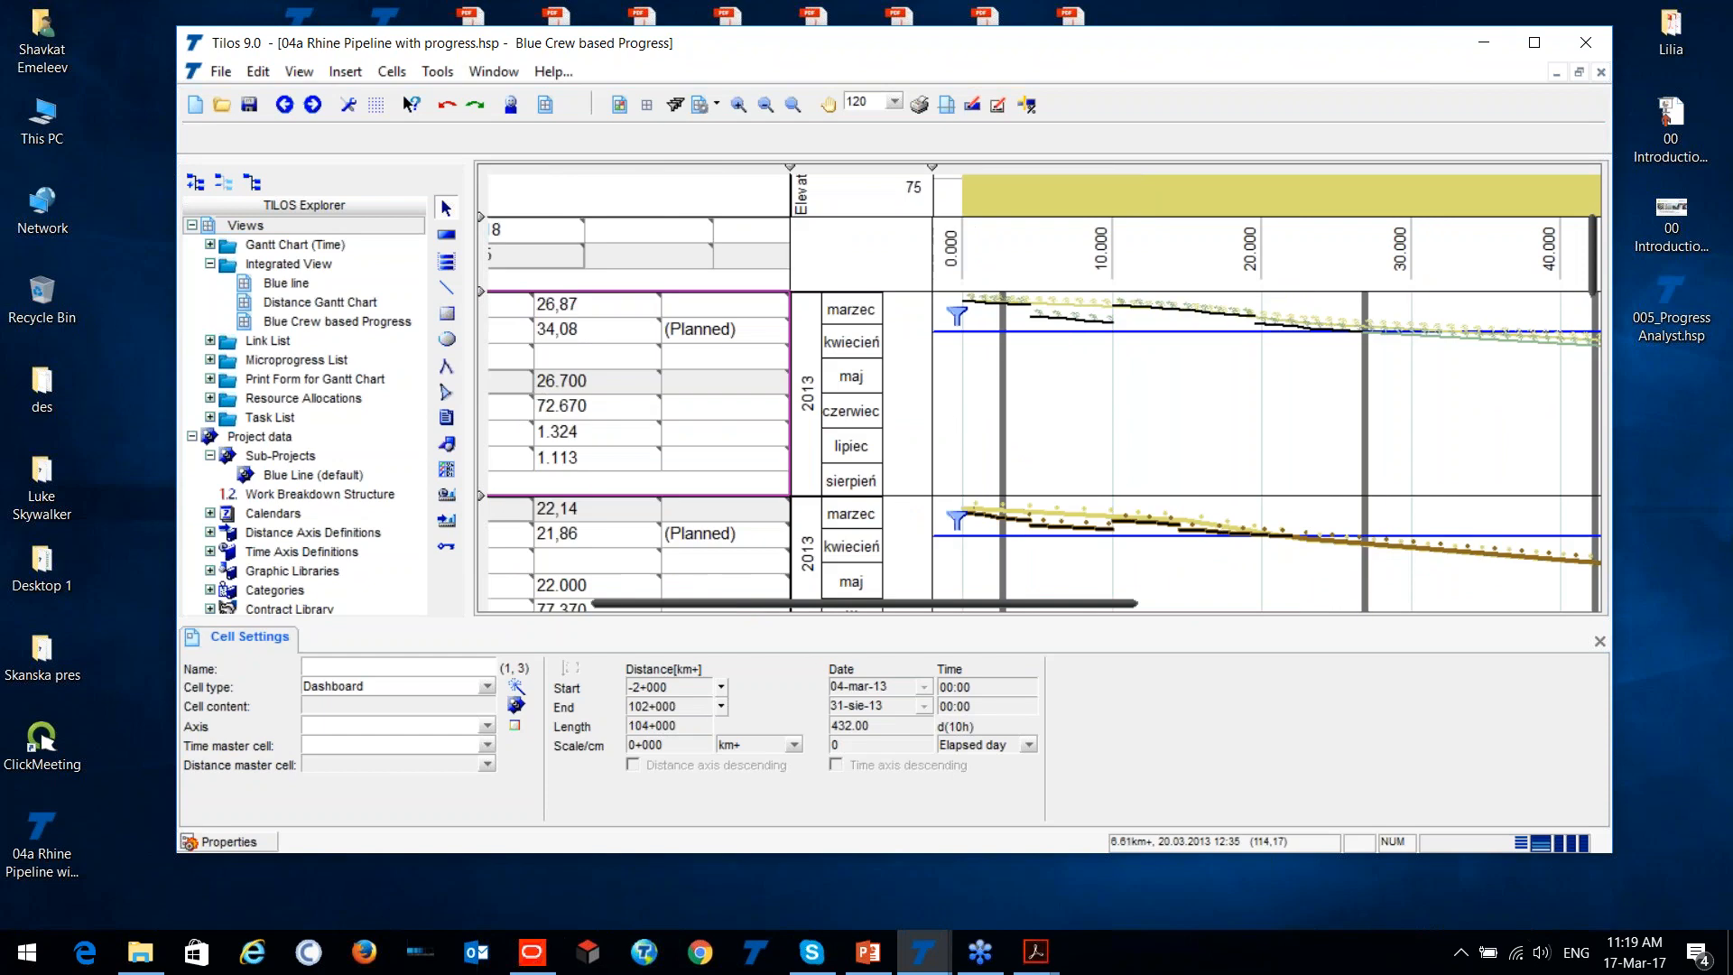
pyautogui.click(1061, 316)
pyautogui.click(1061, 317)
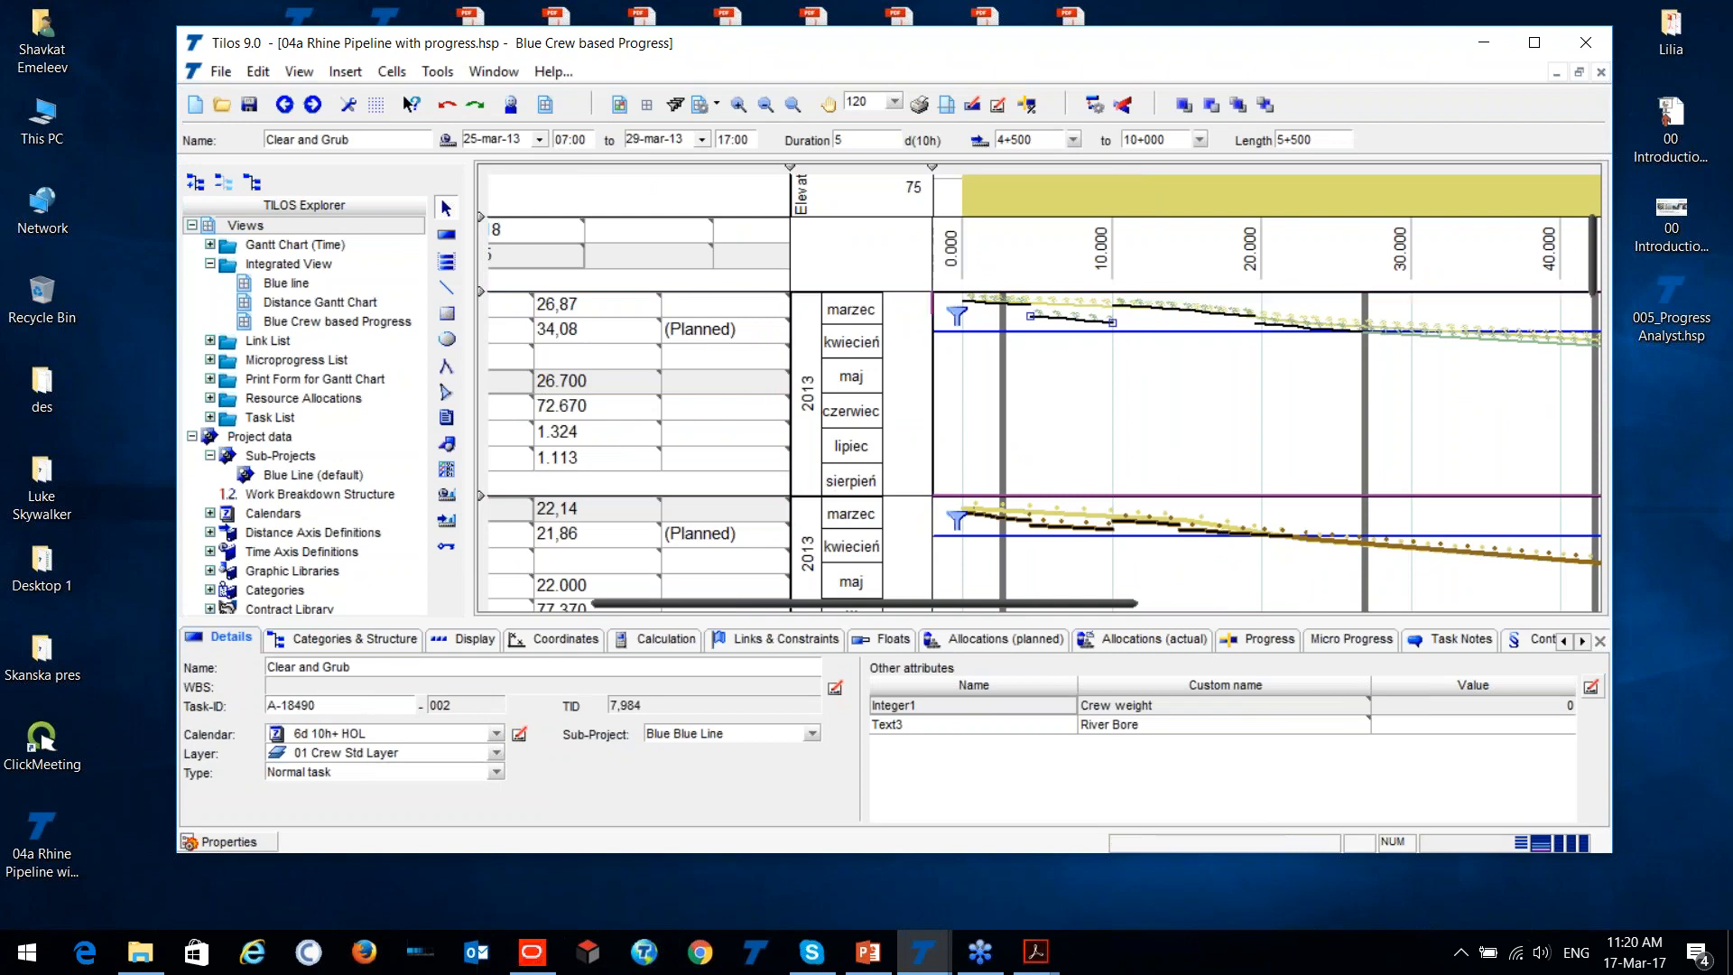
pyautogui.moveTo(758, 604); pyautogui.dragTo(667, 604)
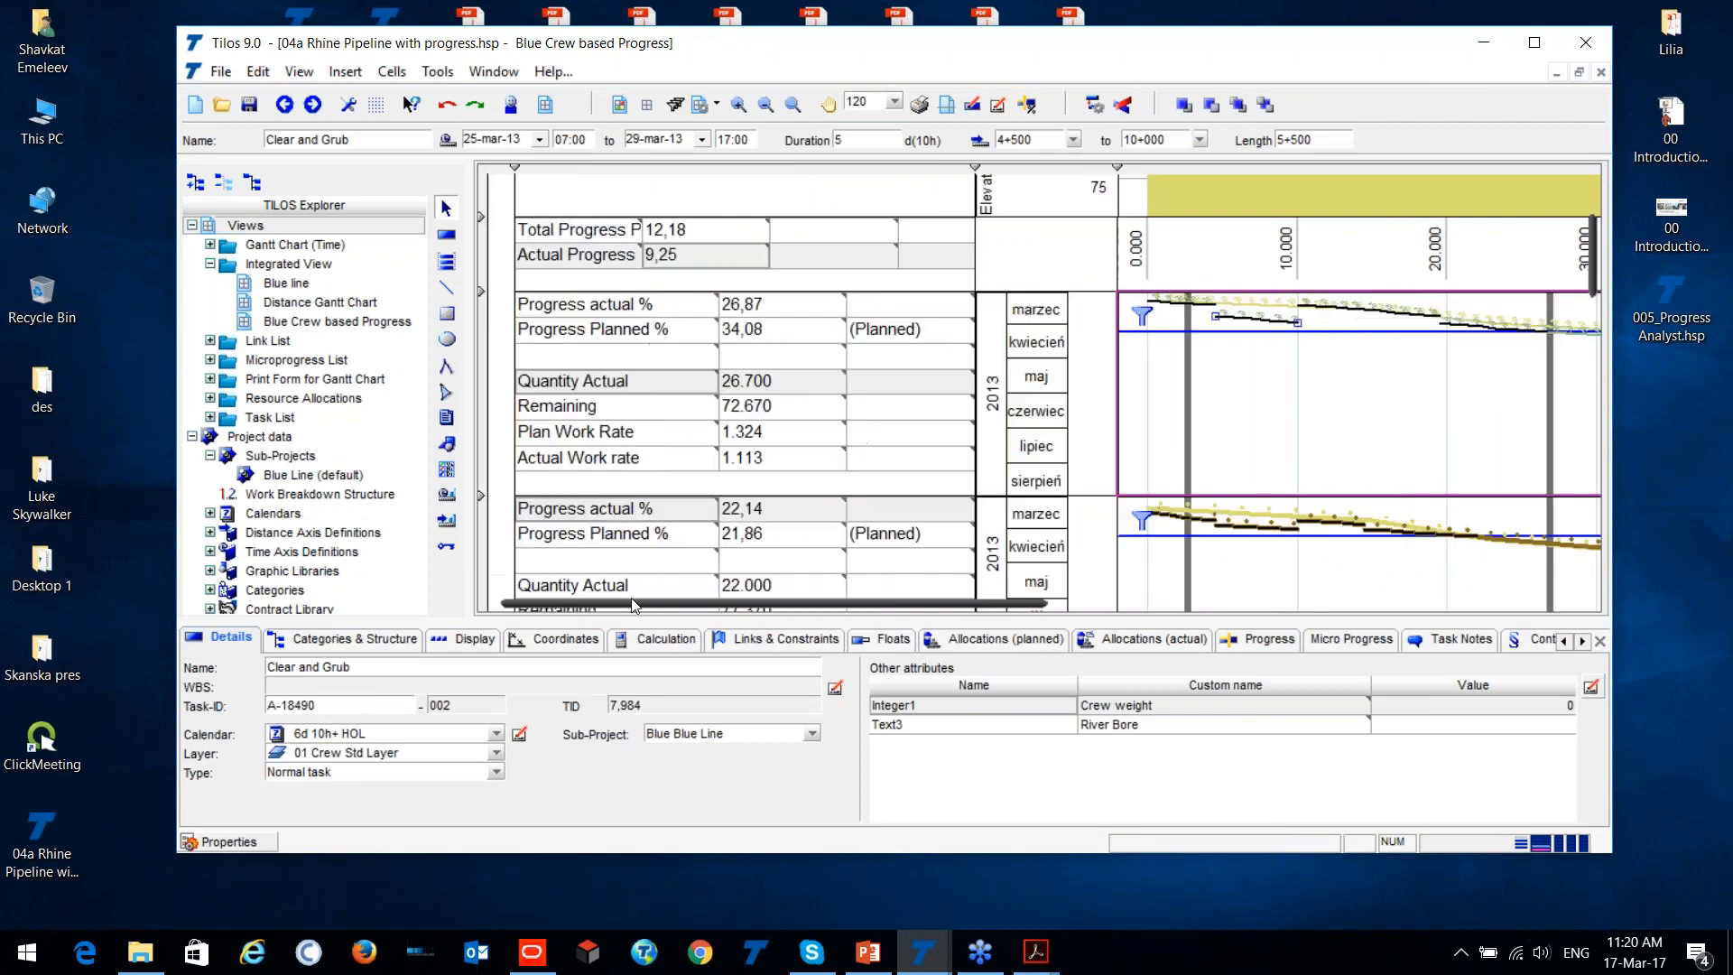
pyautogui.click(719, 361)
pyautogui.click(645, 322)
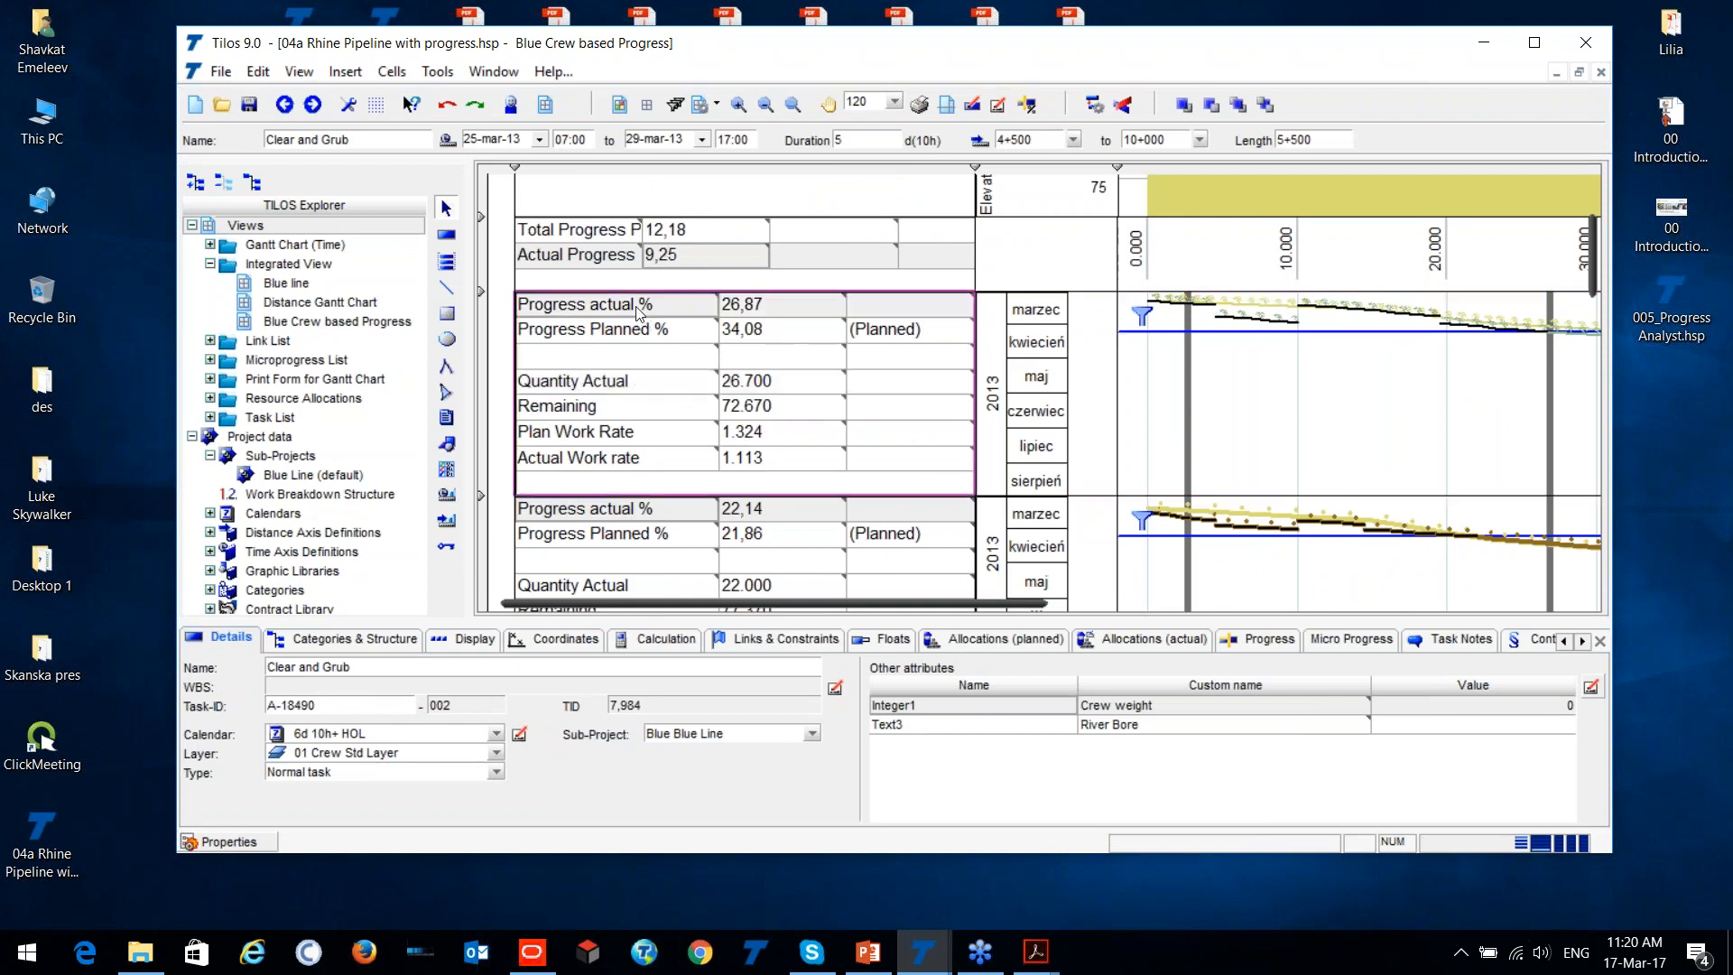
pyautogui.click(641, 341)
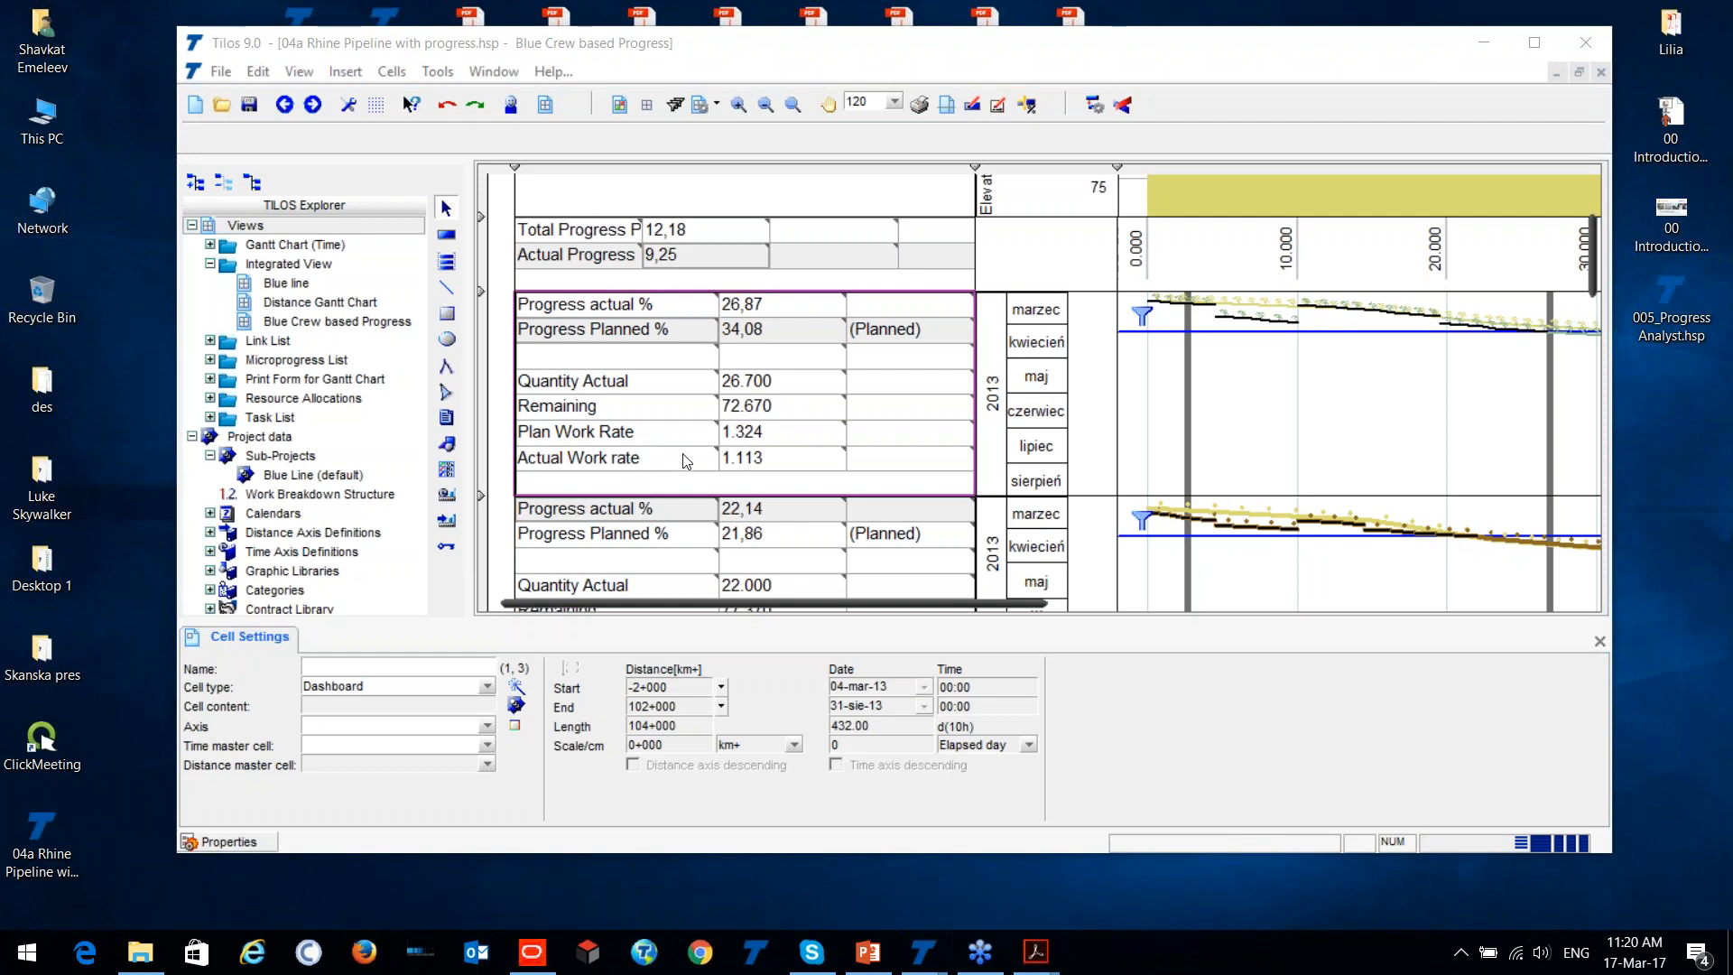
# Open the 005_Progress Analyst.hsp project from the desktop, accepting its conversion to the Tilos 9 file format.
pyautogui.doubleClick(1668, 307)
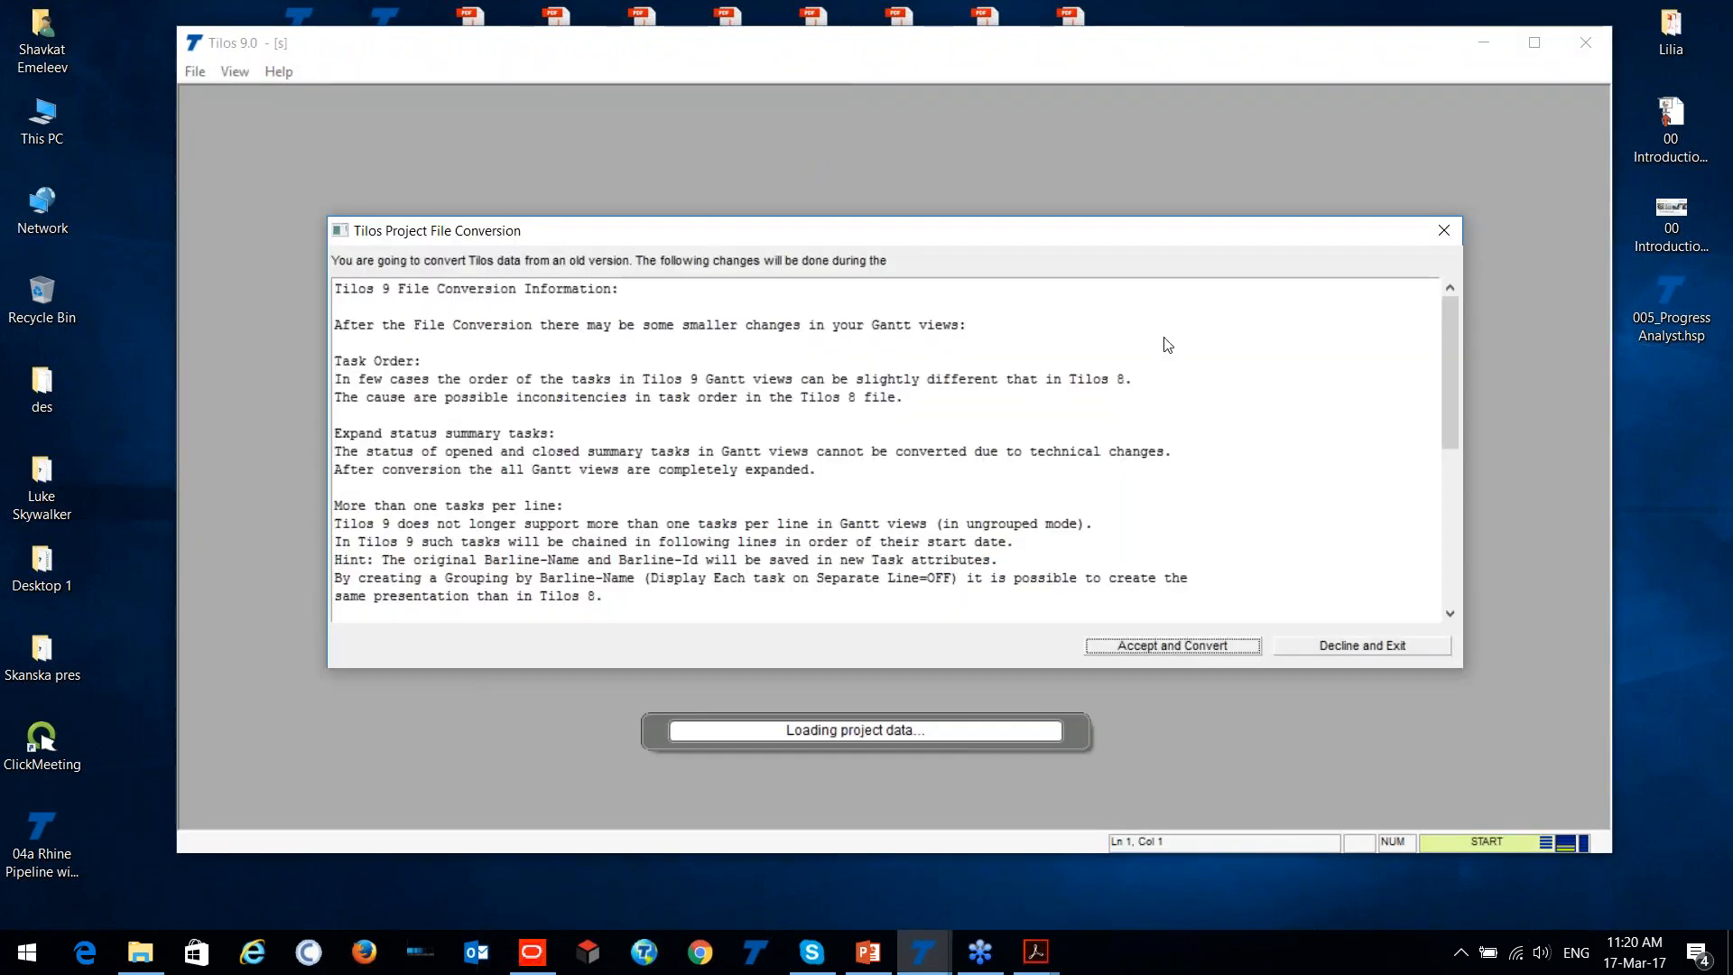
pyautogui.click(1210, 646)
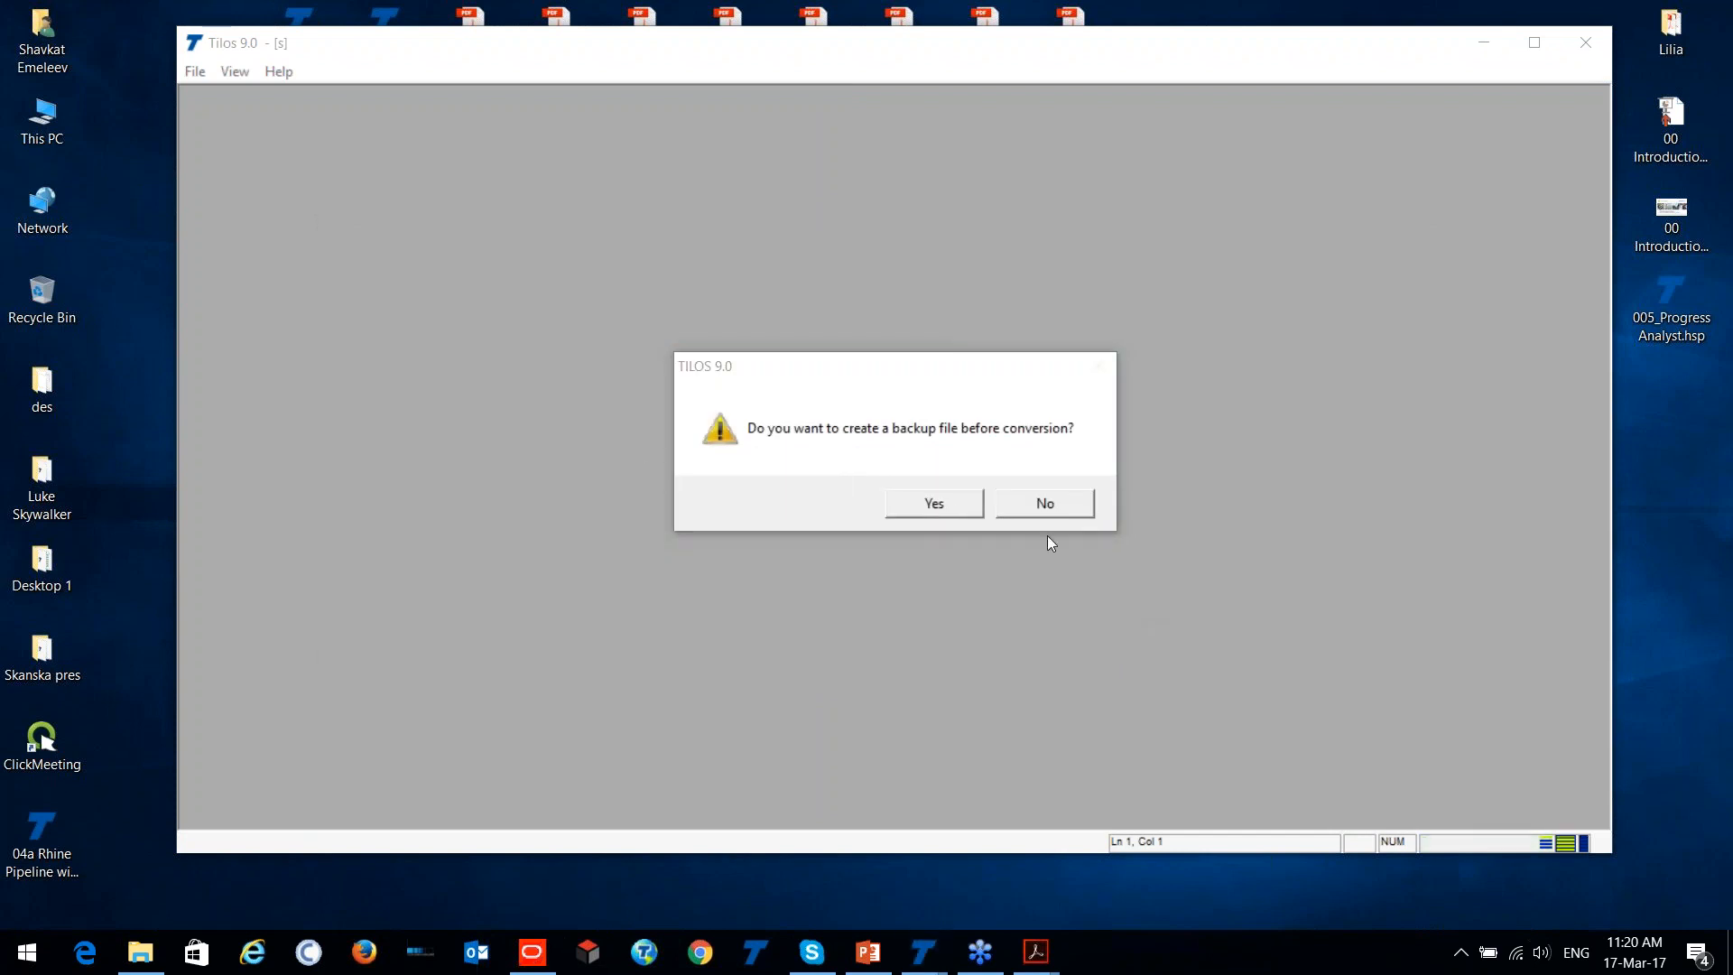
pyautogui.click(955, 508)
pyautogui.click(1102, 522)
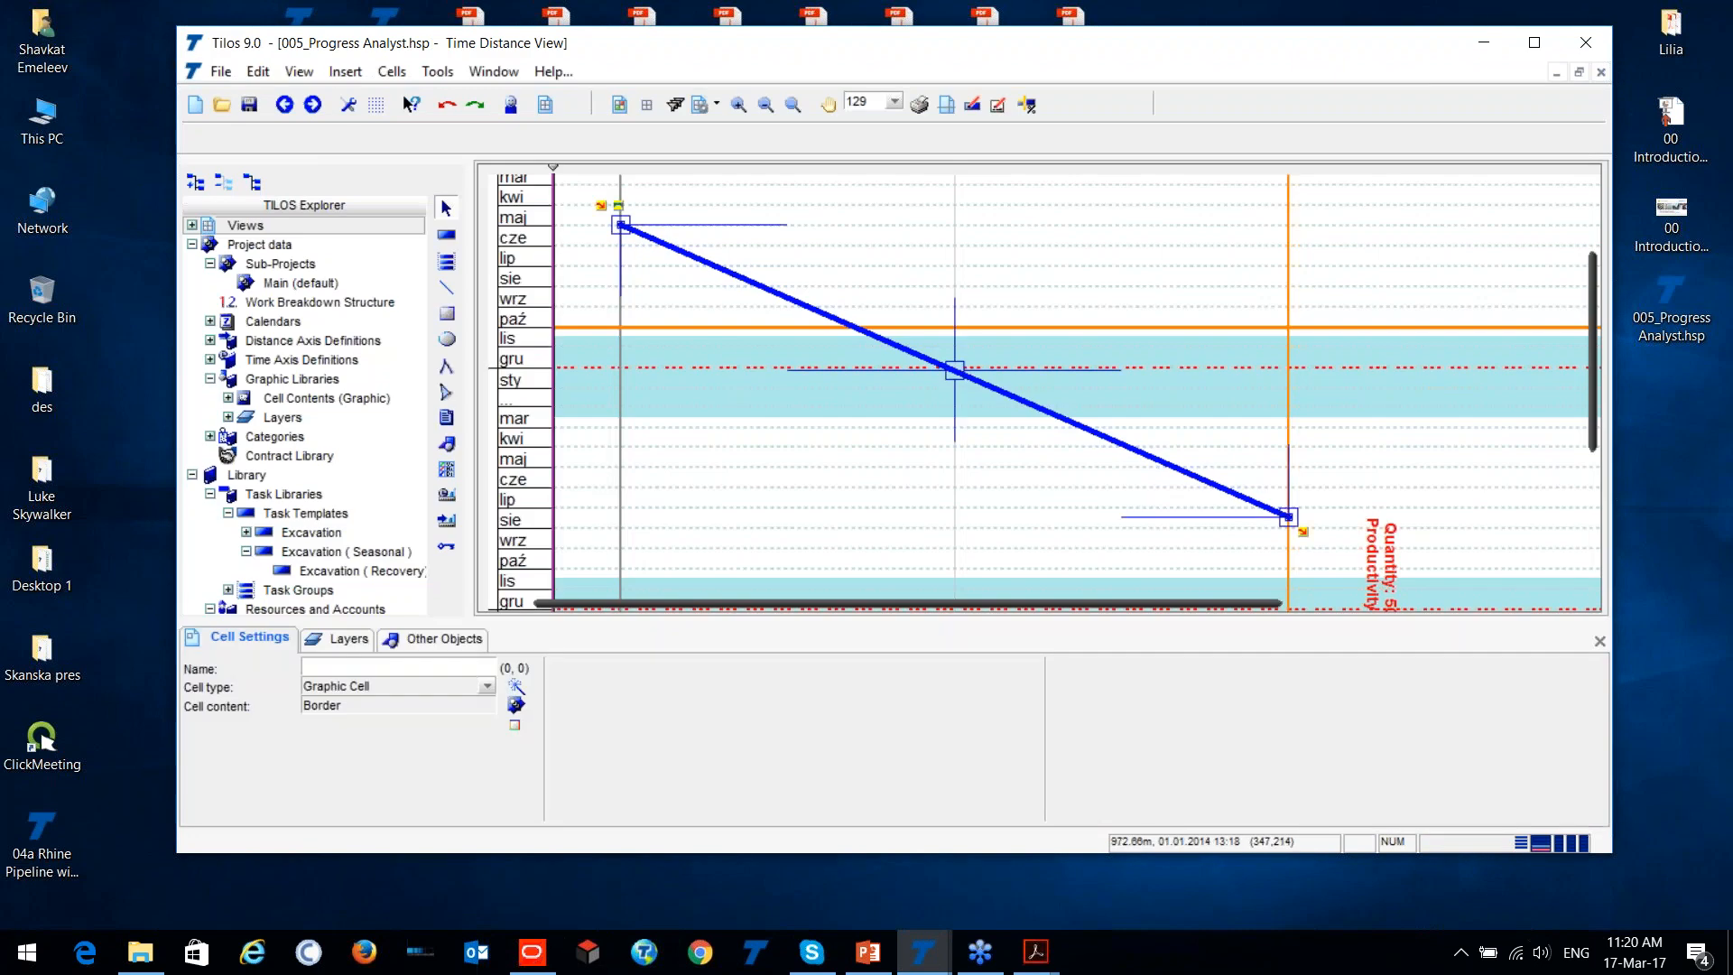
# Replace the existing Excavation (Seasonal) task with one from the Excavation template, running from 0 to 1,850 m between 08-lip-13 and 13-paź-14.
pyautogui.scroll(-1, 921, 379)
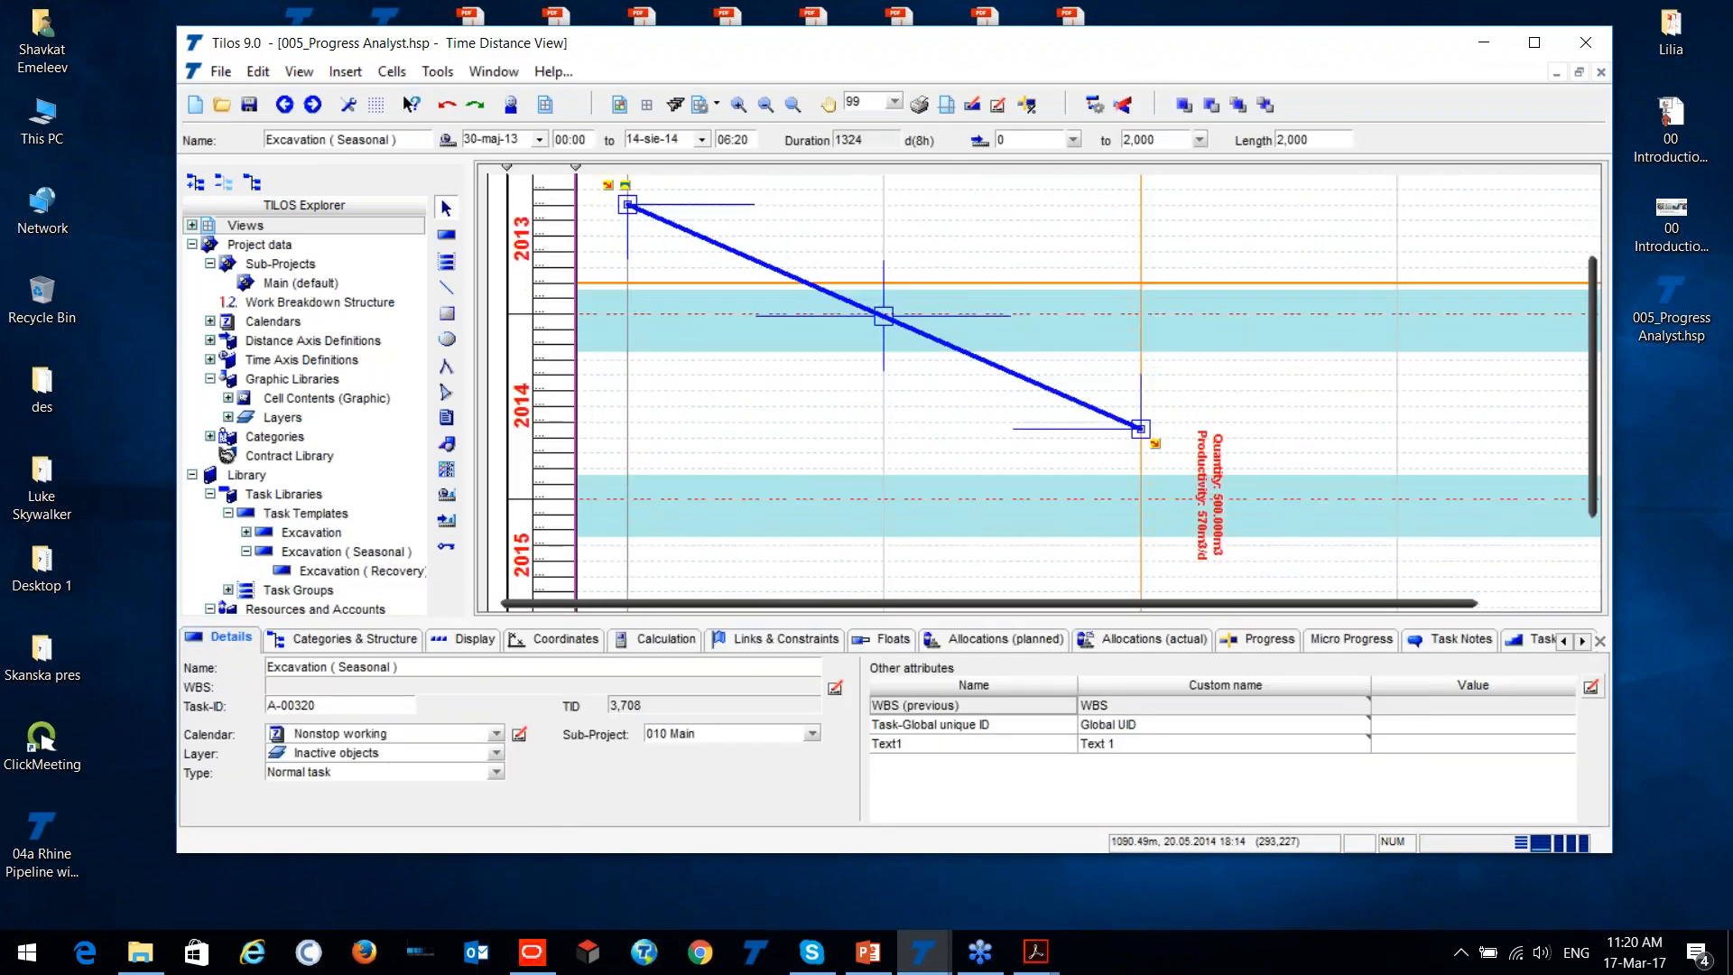
pyautogui.press('Delete')
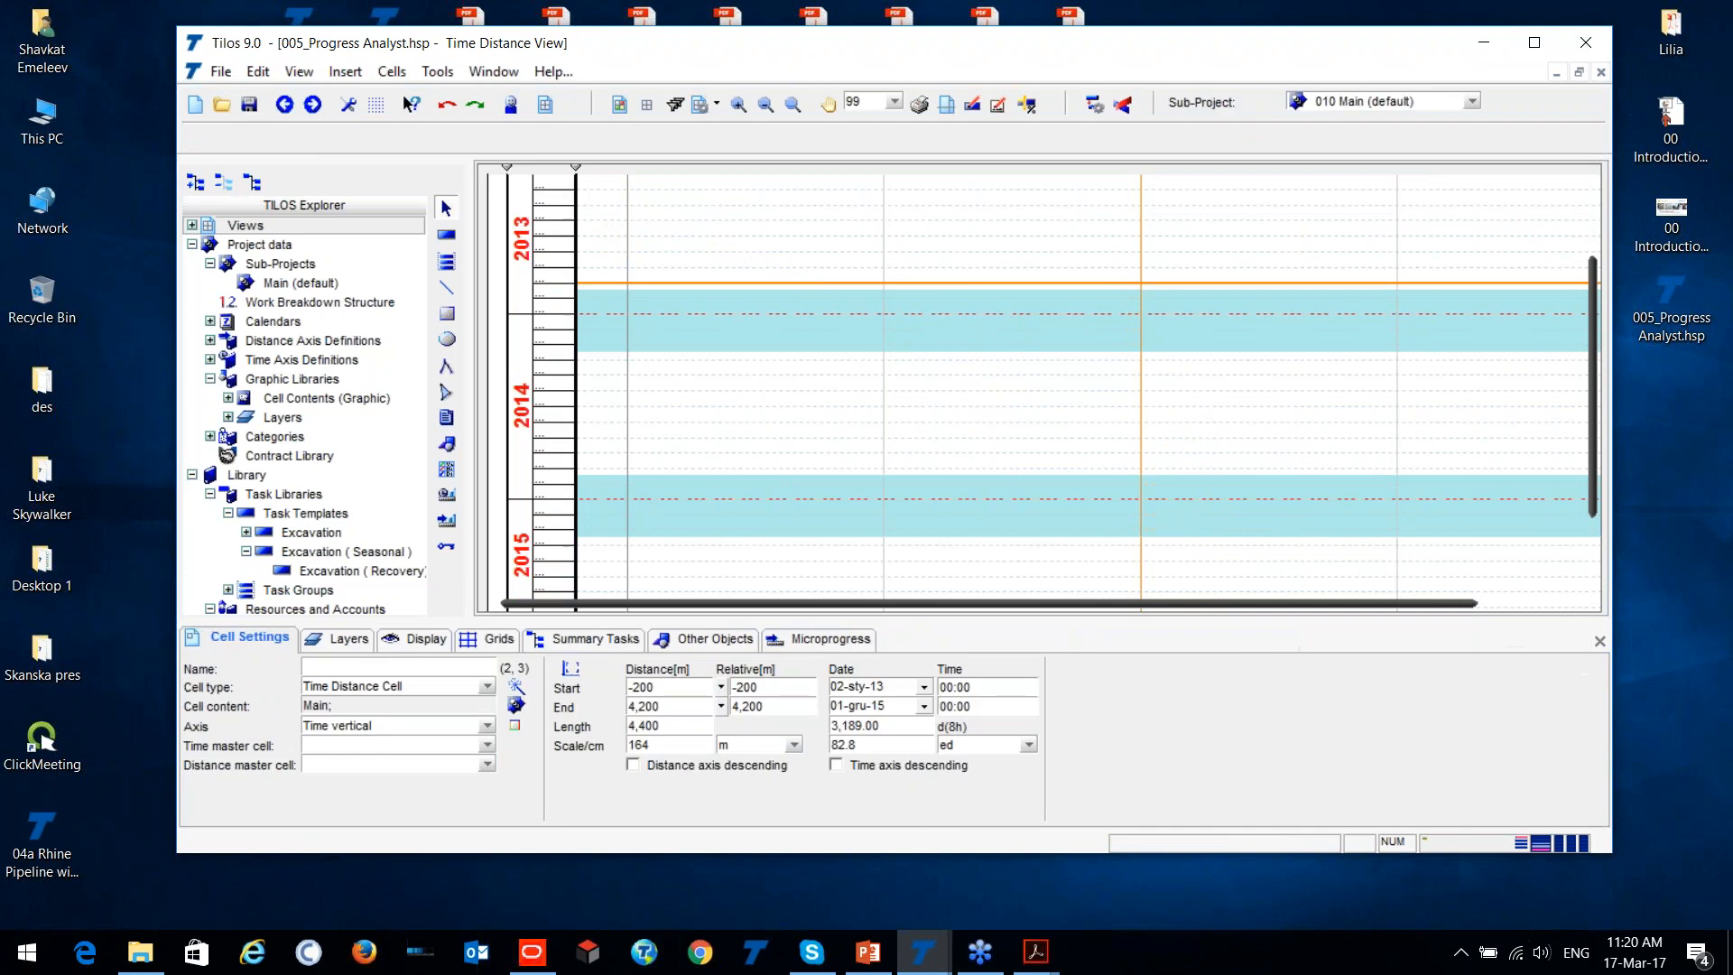
pyautogui.click(446, 235)
pyautogui.click(506, 143)
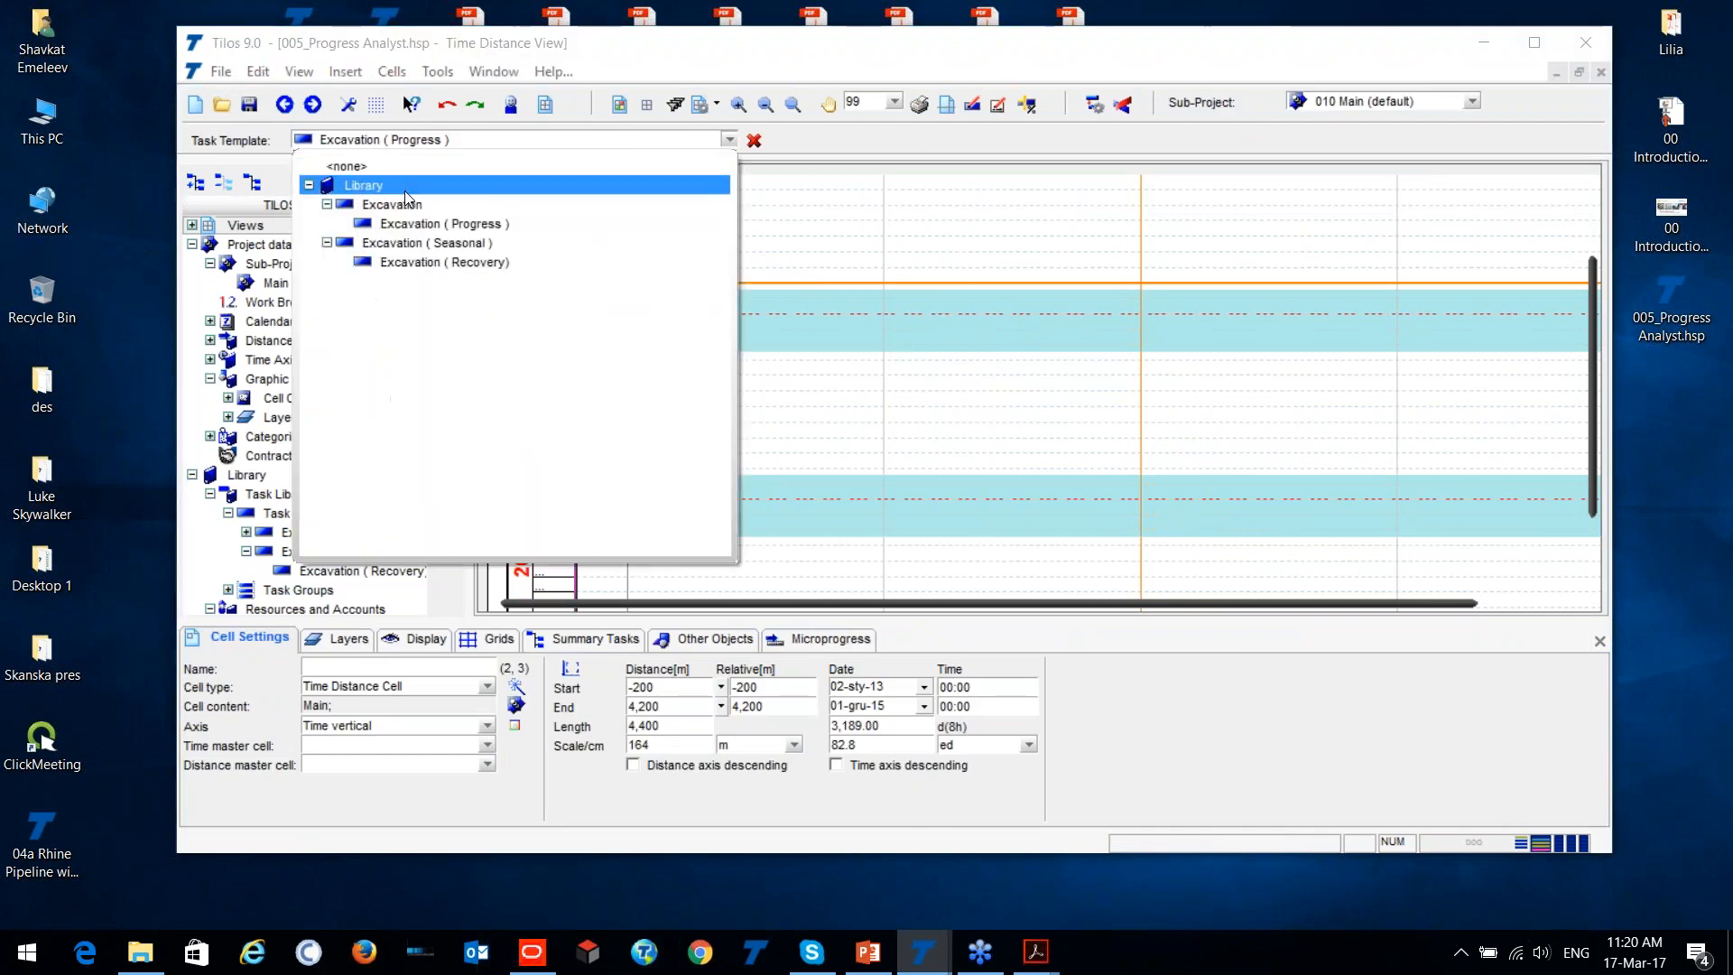
pyautogui.click(392, 204)
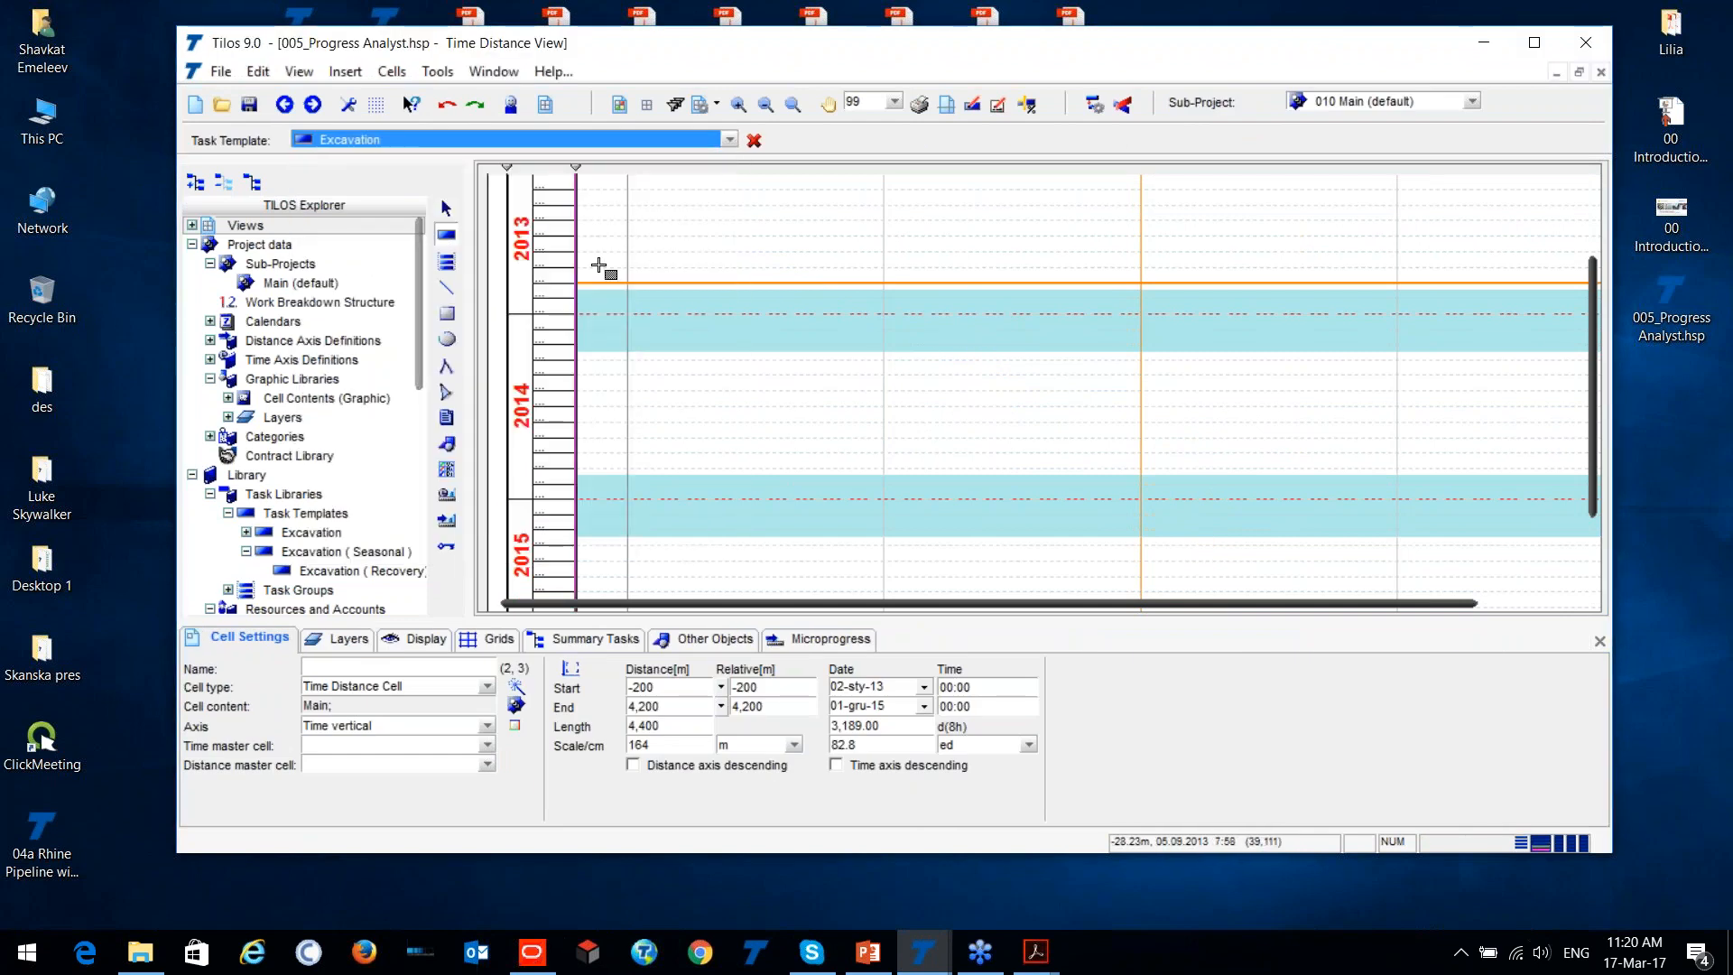
pyautogui.scroll(2, 577, 289)
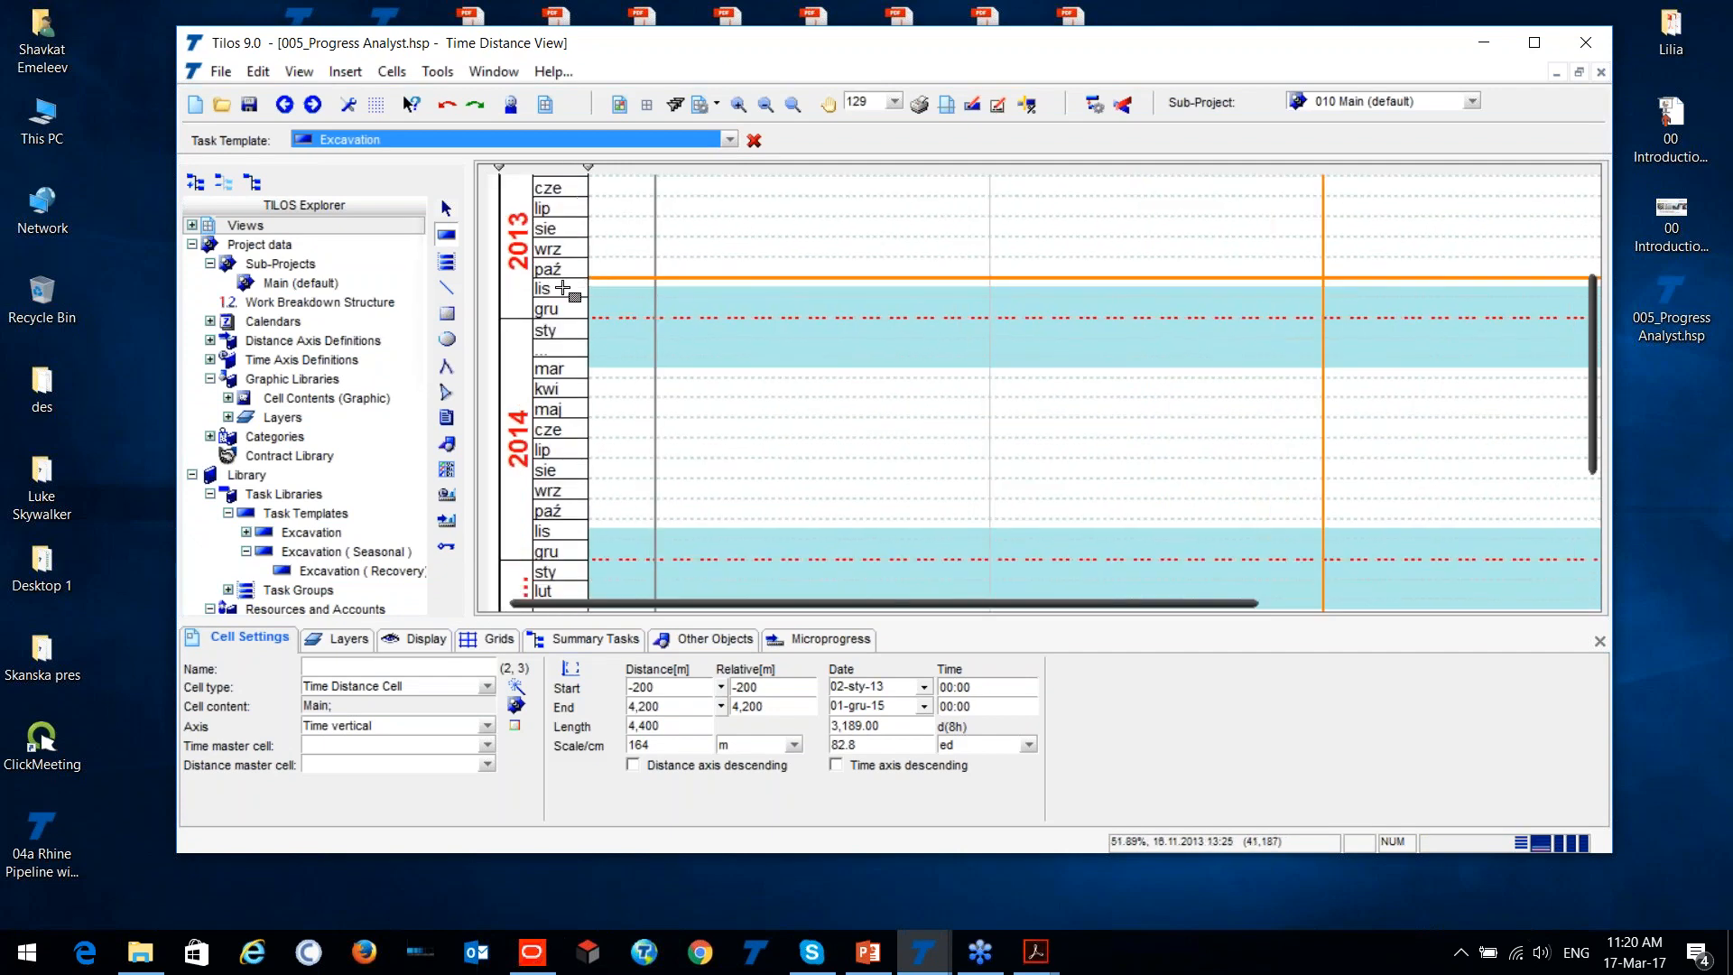
pyautogui.press('ctrl')
pyautogui.press('ctrl')
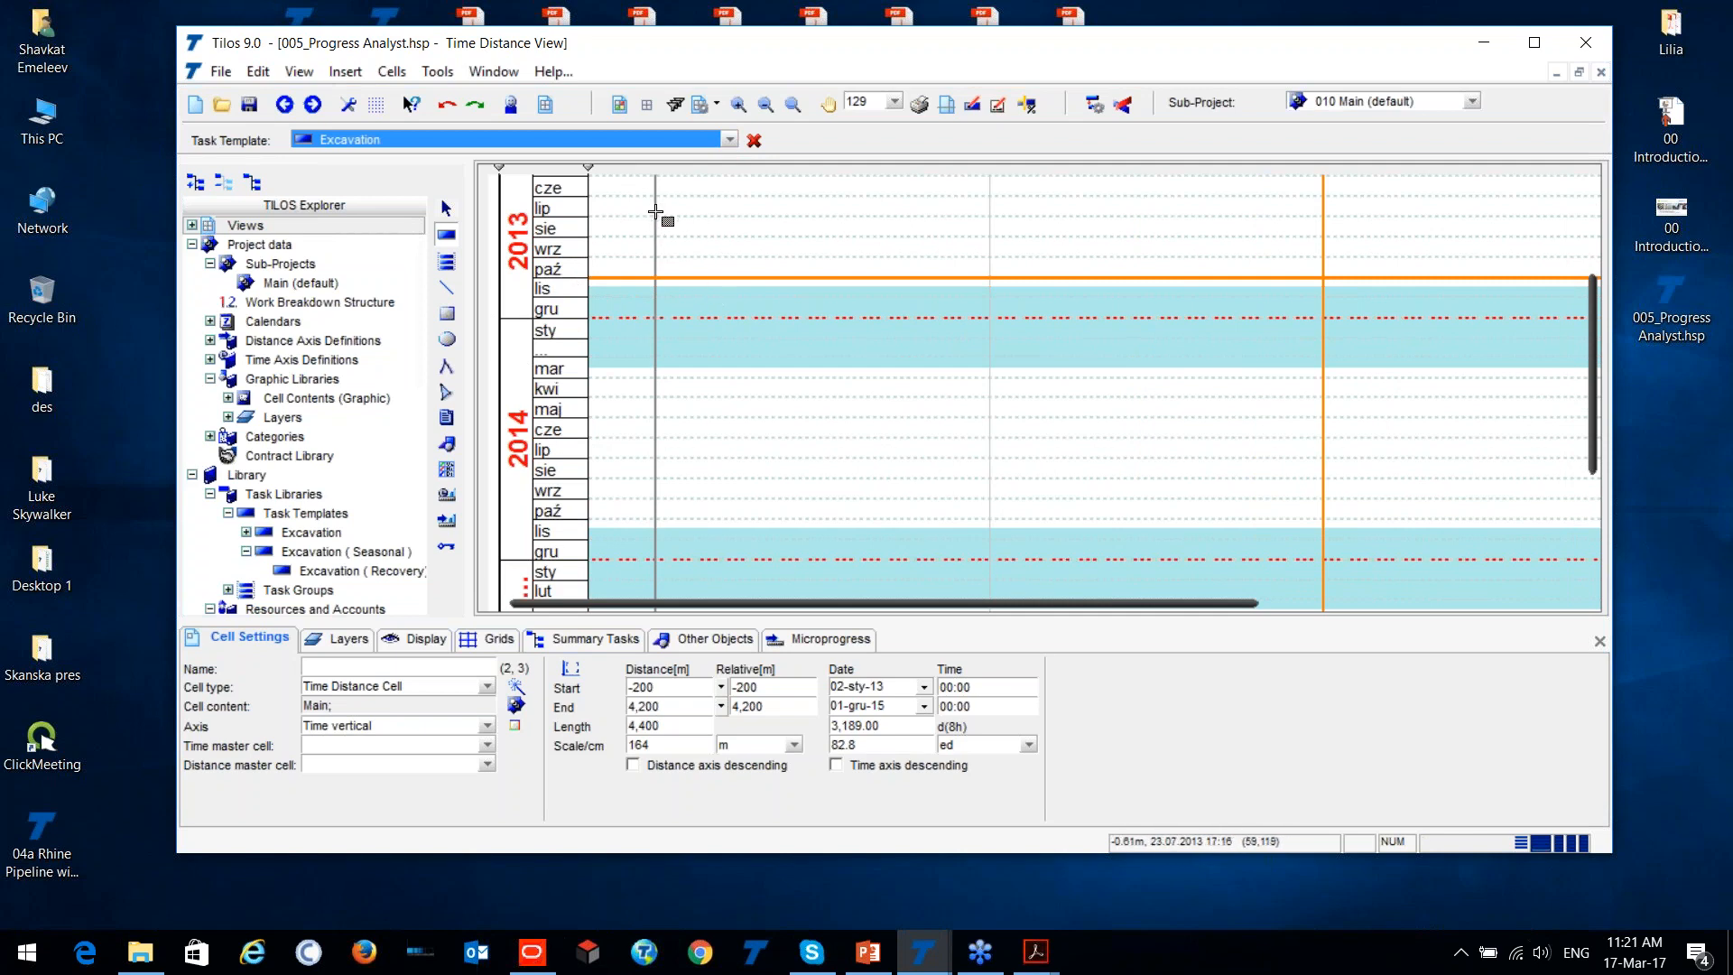
pyautogui.moveTo(648, 193); pyautogui.dragTo(1275, 509)
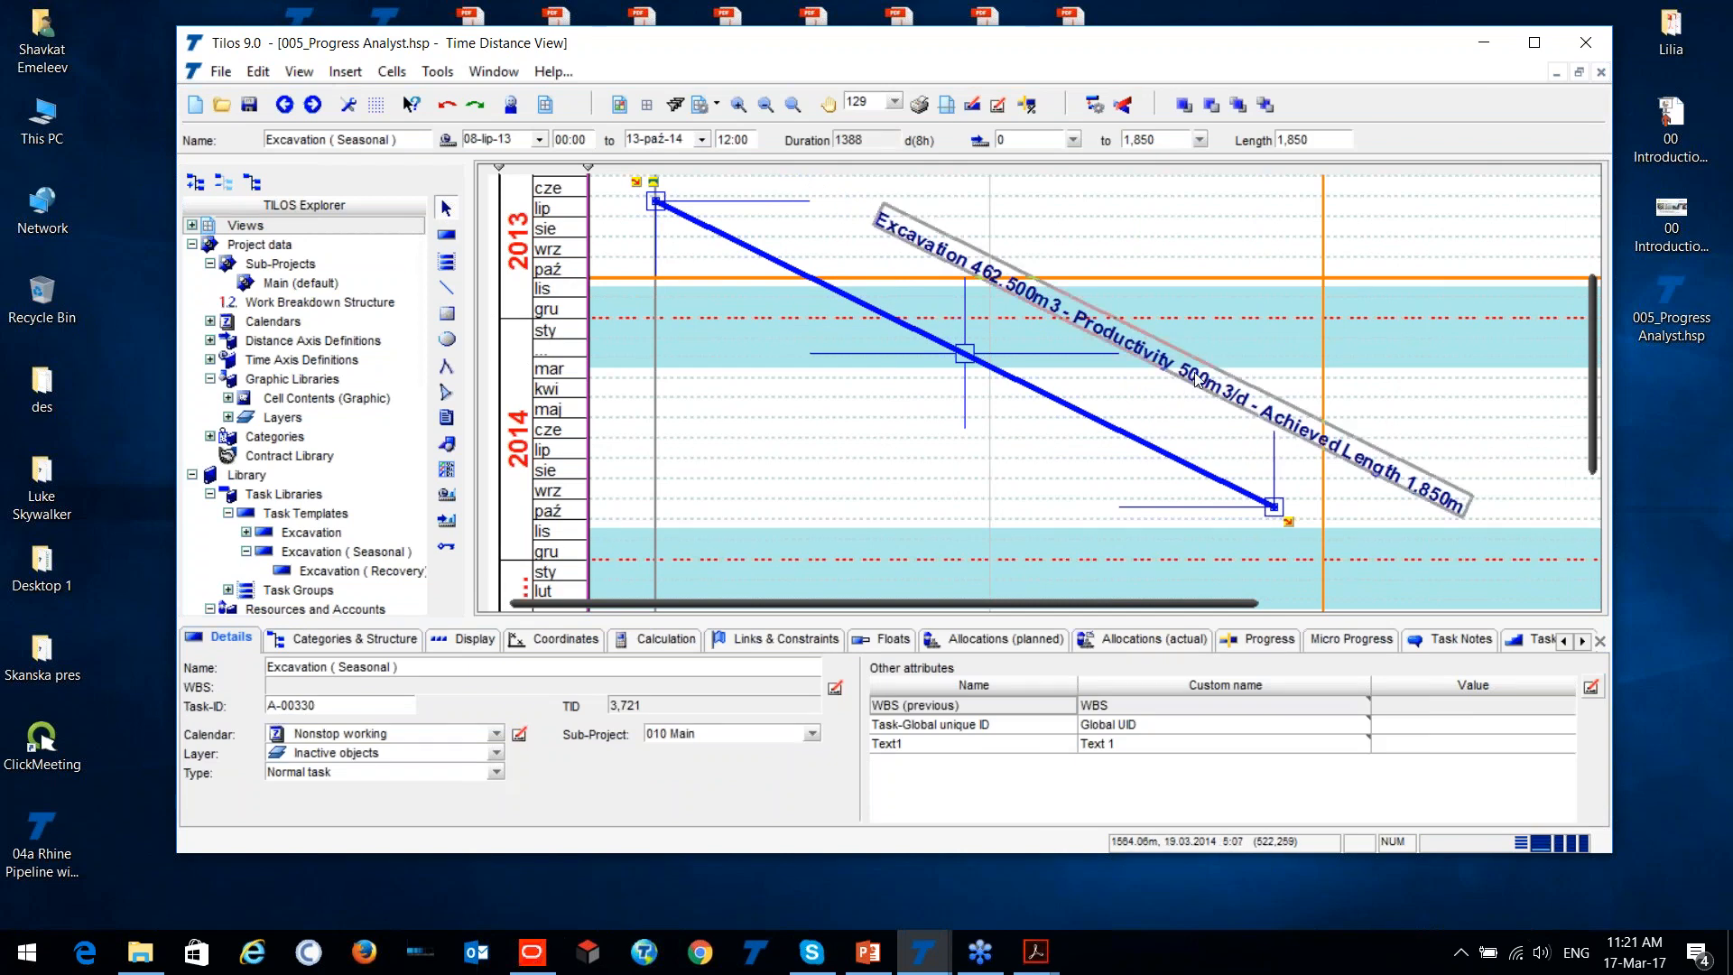
pyautogui.click(1212, 416)
# Draw a task from the Excavation (Seasonal) template from 0 to 1,850 m starting 08-lip-13, and compare its winter slowdown with the Excavation line.
pyautogui.scroll(1, 1236, 402)
pyautogui.click(446, 235)
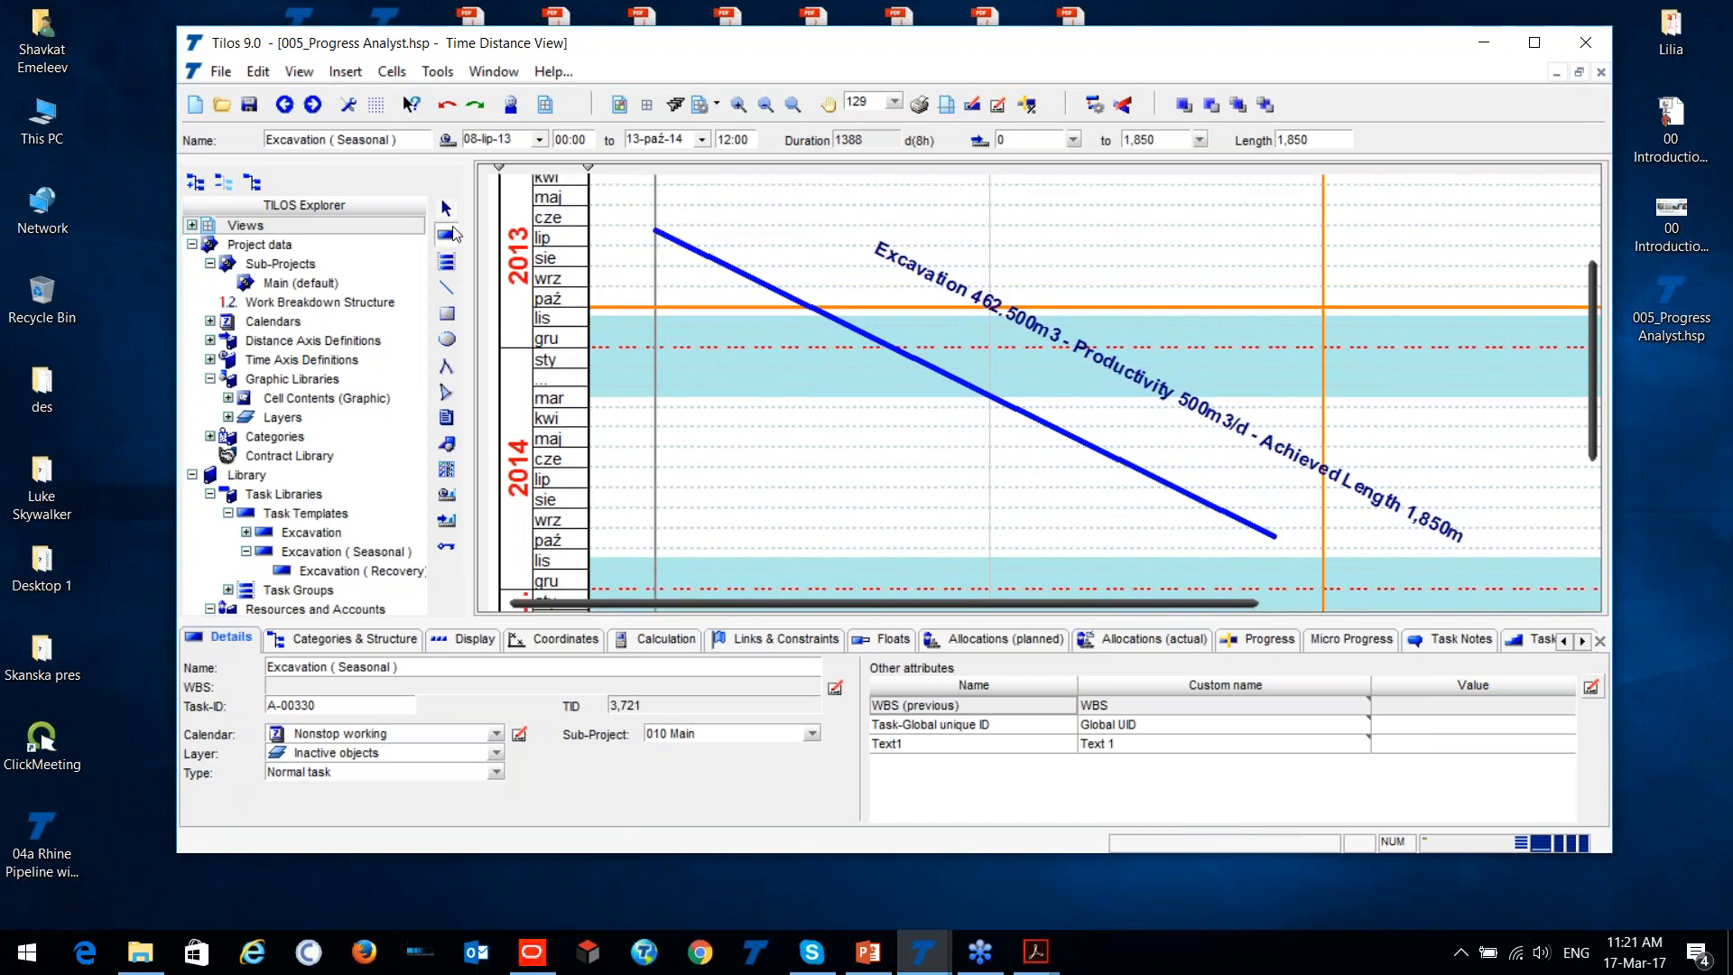
pyautogui.click(420, 141)
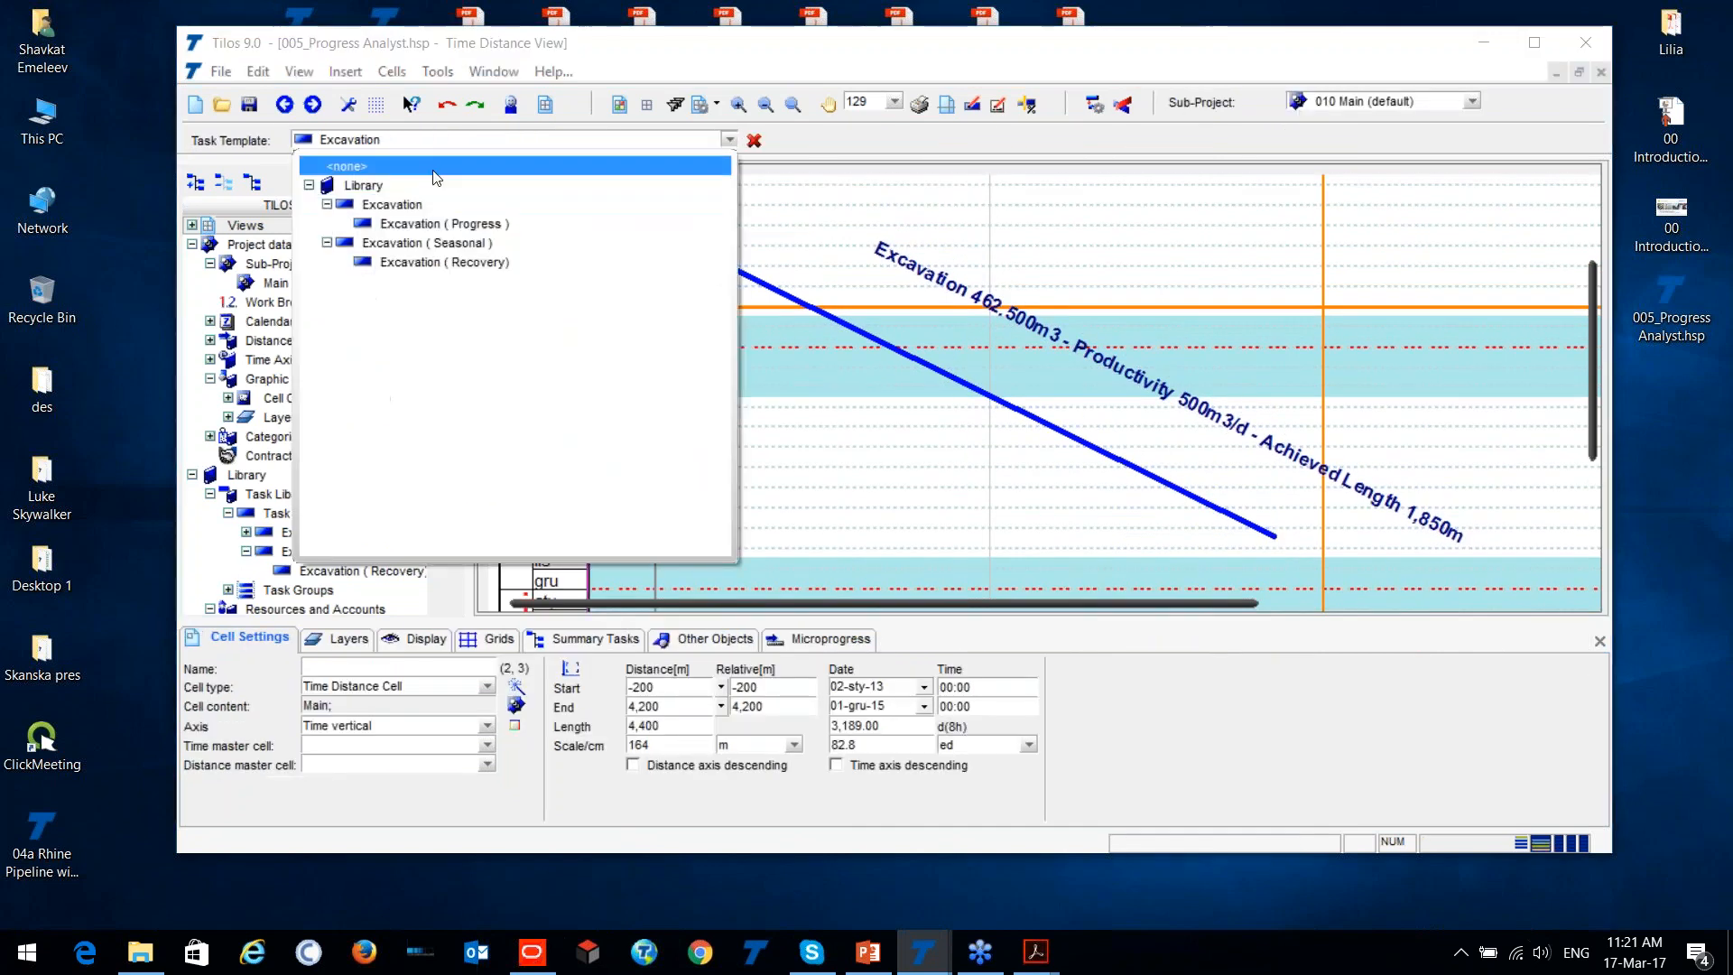
pyautogui.click(487, 242)
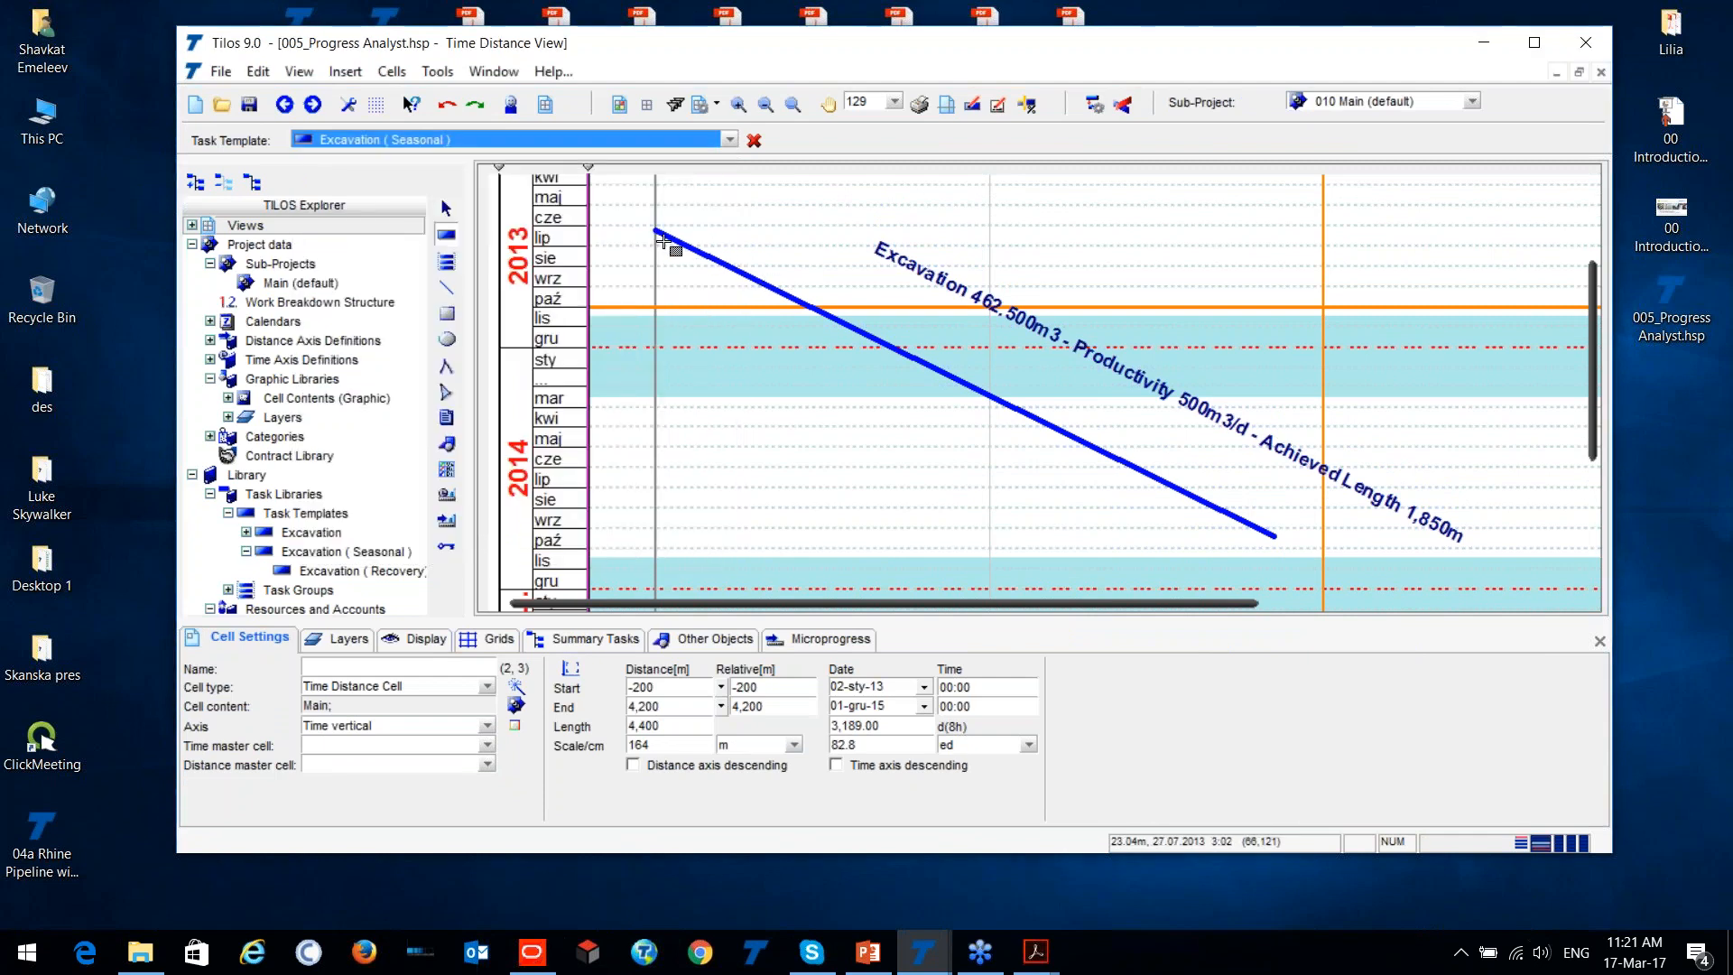
pyautogui.moveTo(657, 231)
pyautogui.mouseDown()
pyautogui.moveTo(794, 320)
pyautogui.moveTo(1014, 384)
pyautogui.moveTo(1066, 465)
pyautogui.moveTo(1277, 543)
pyautogui.mouseUp()
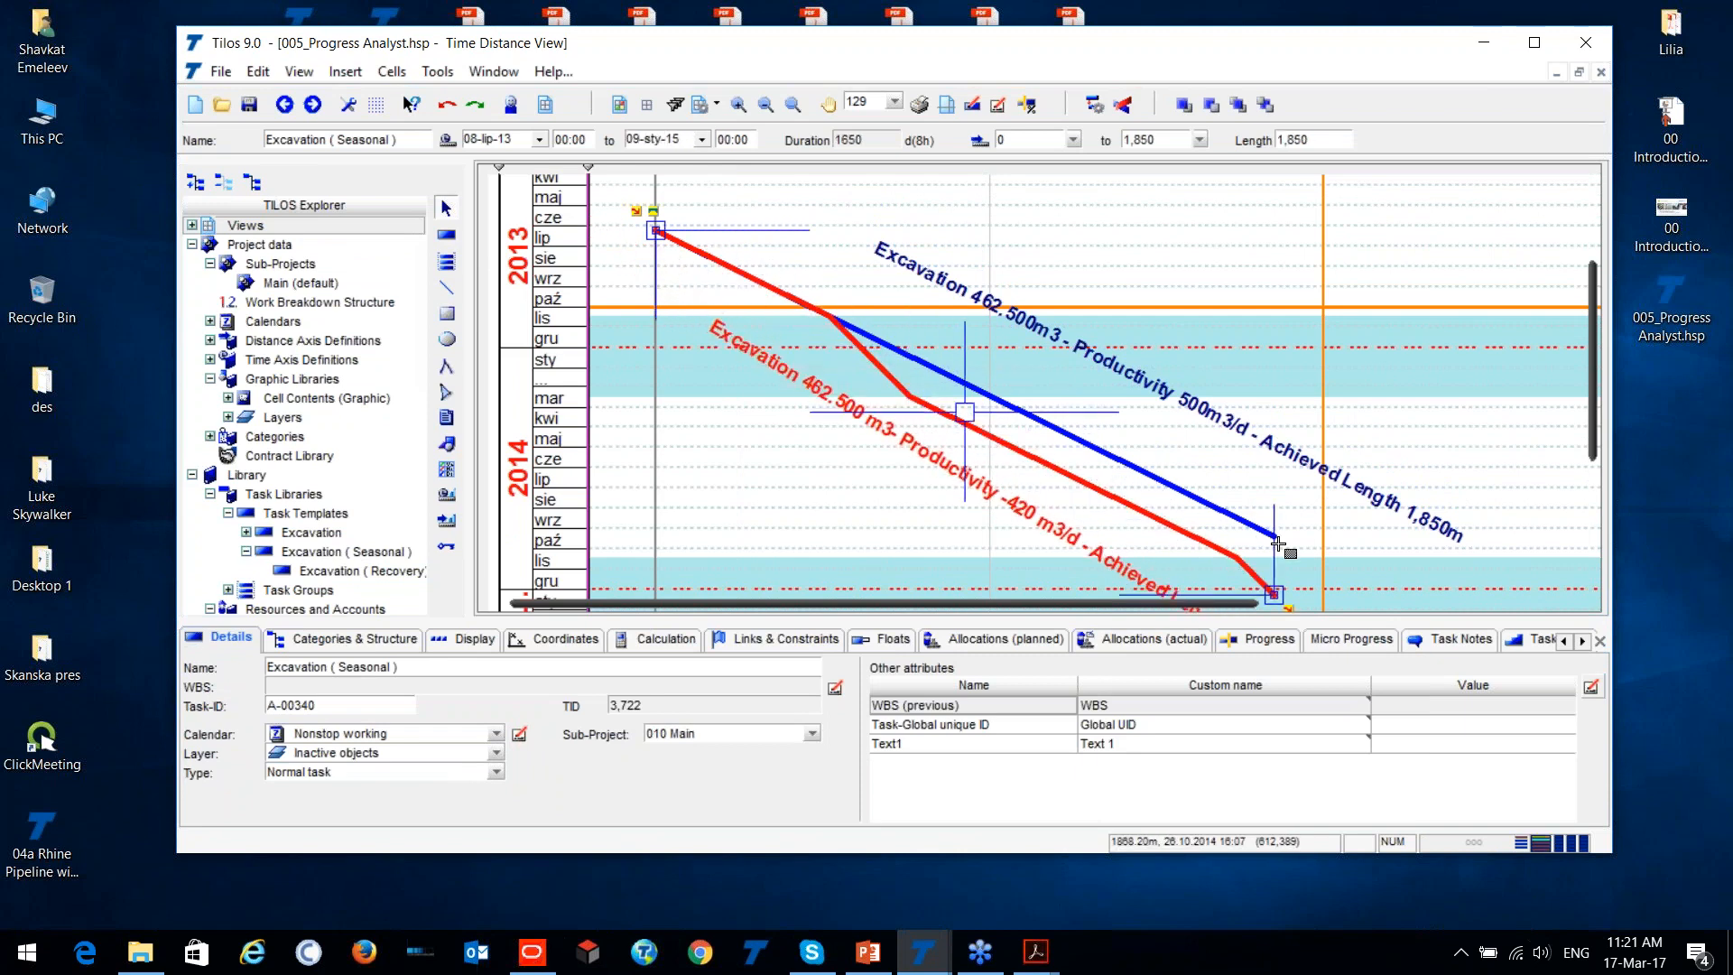
pyautogui.scroll(-1, 1267, 483)
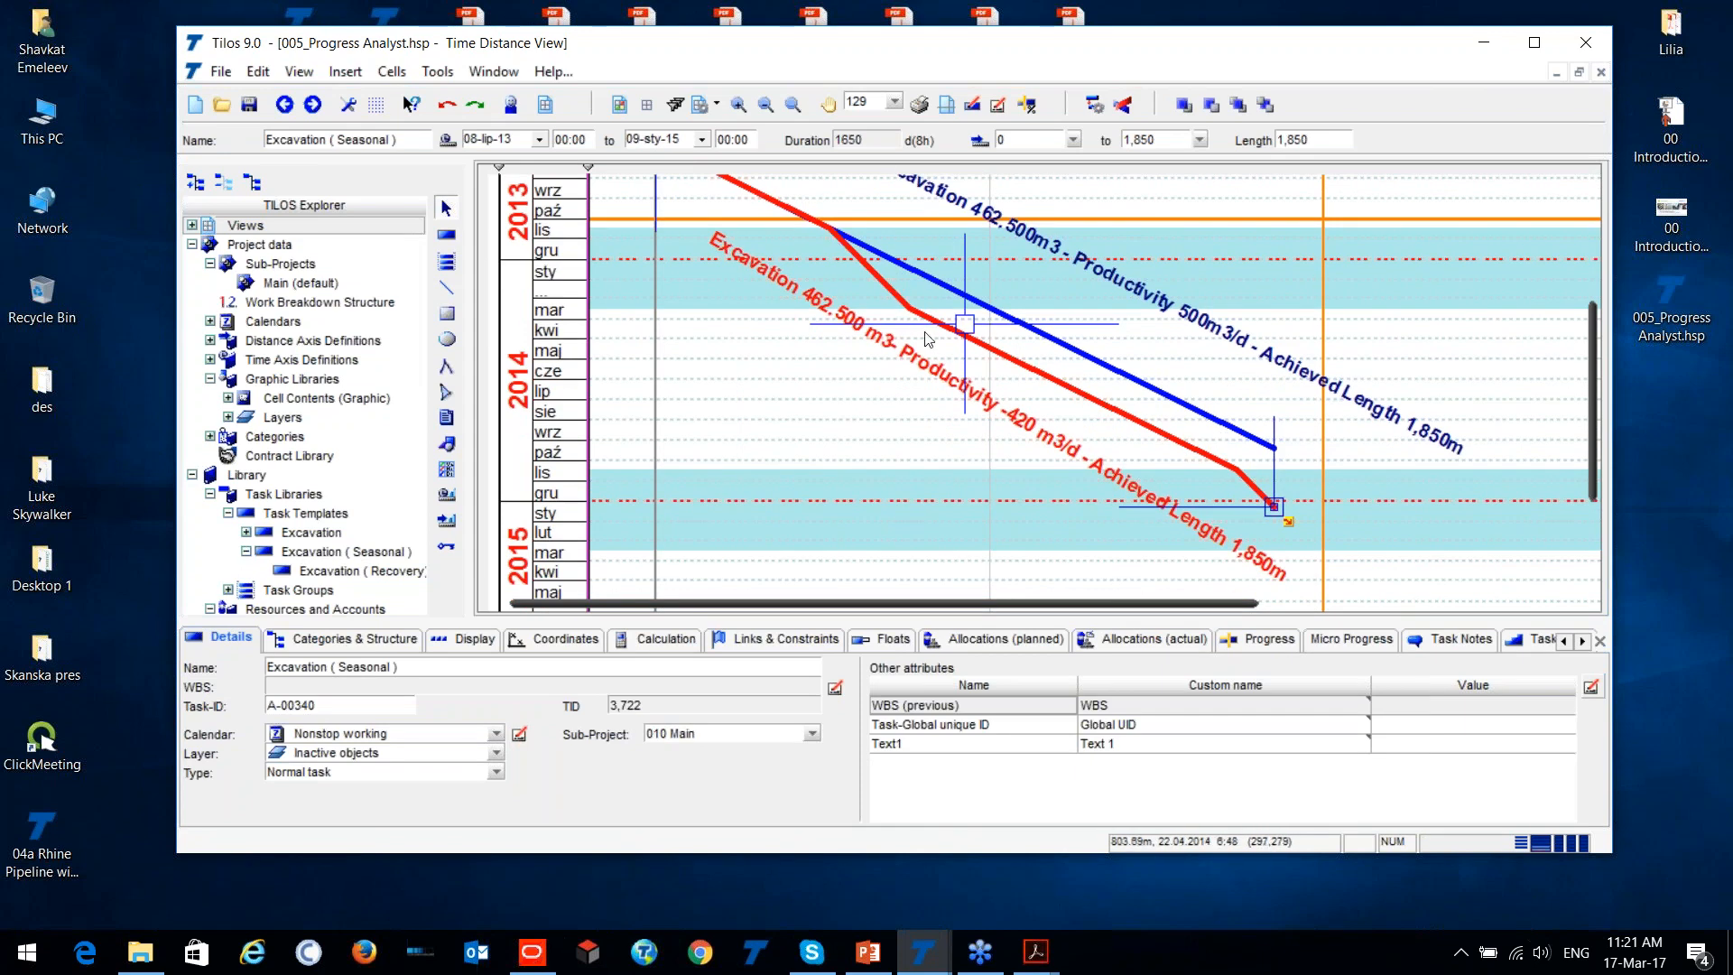
pyautogui.click(1204, 328)
pyautogui.click(1032, 433)
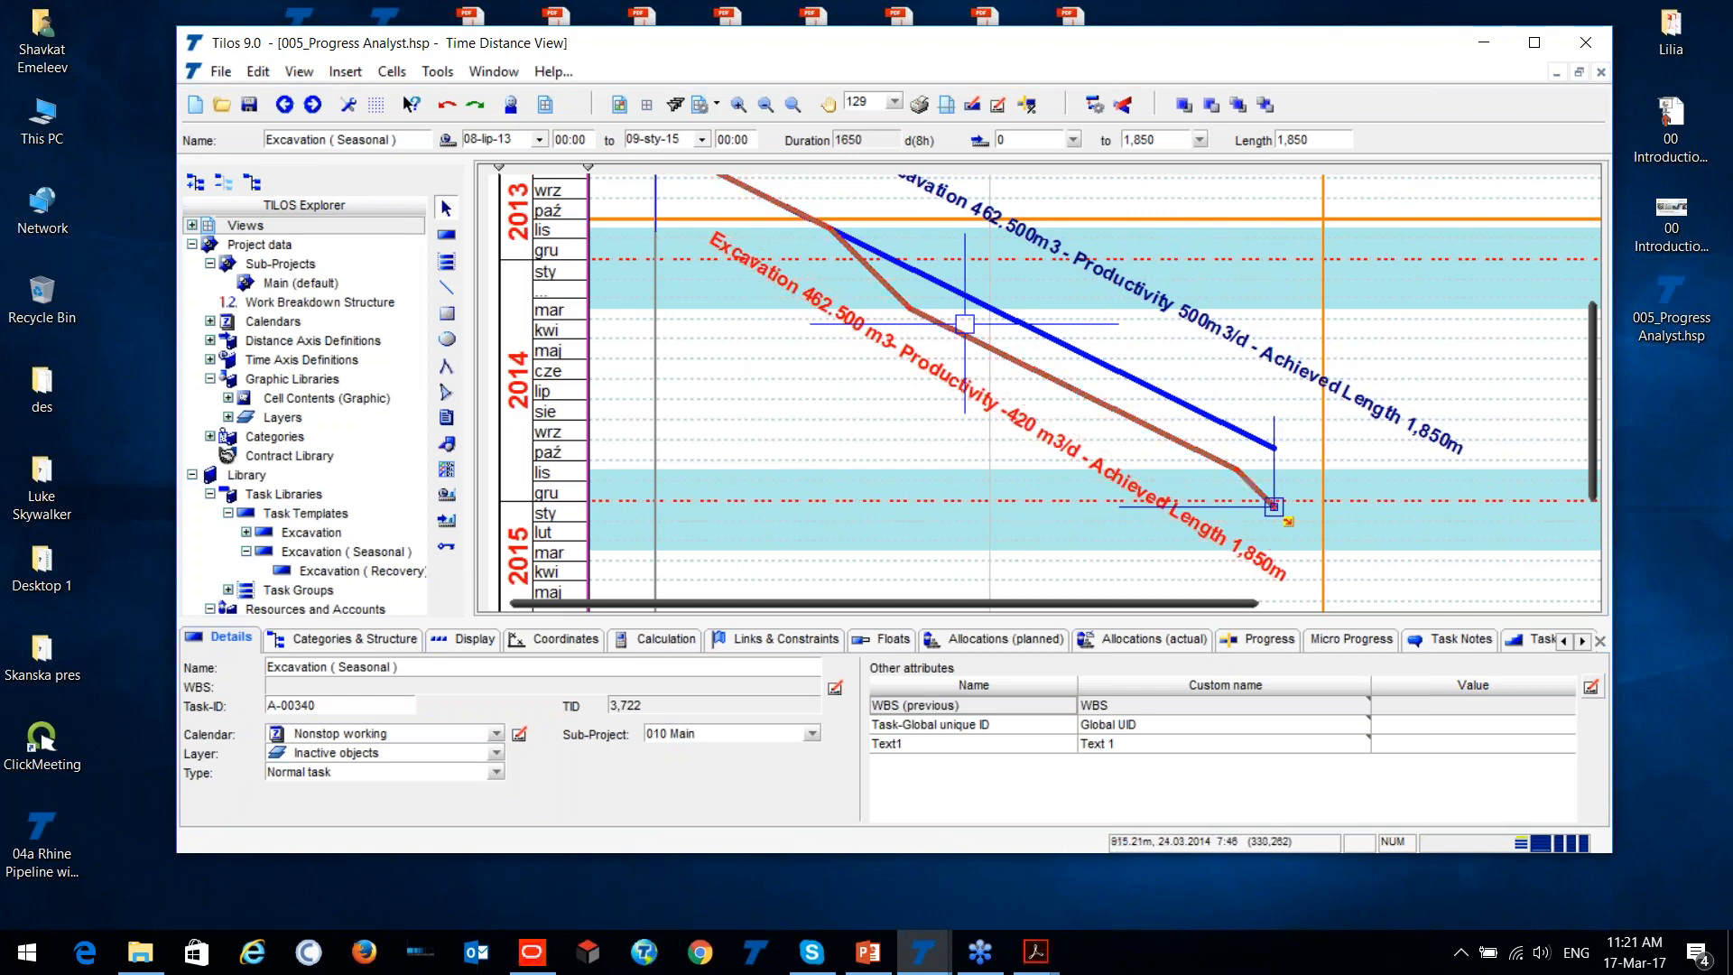
pyautogui.click(836, 239)
pyautogui.scroll(2, 910, 320)
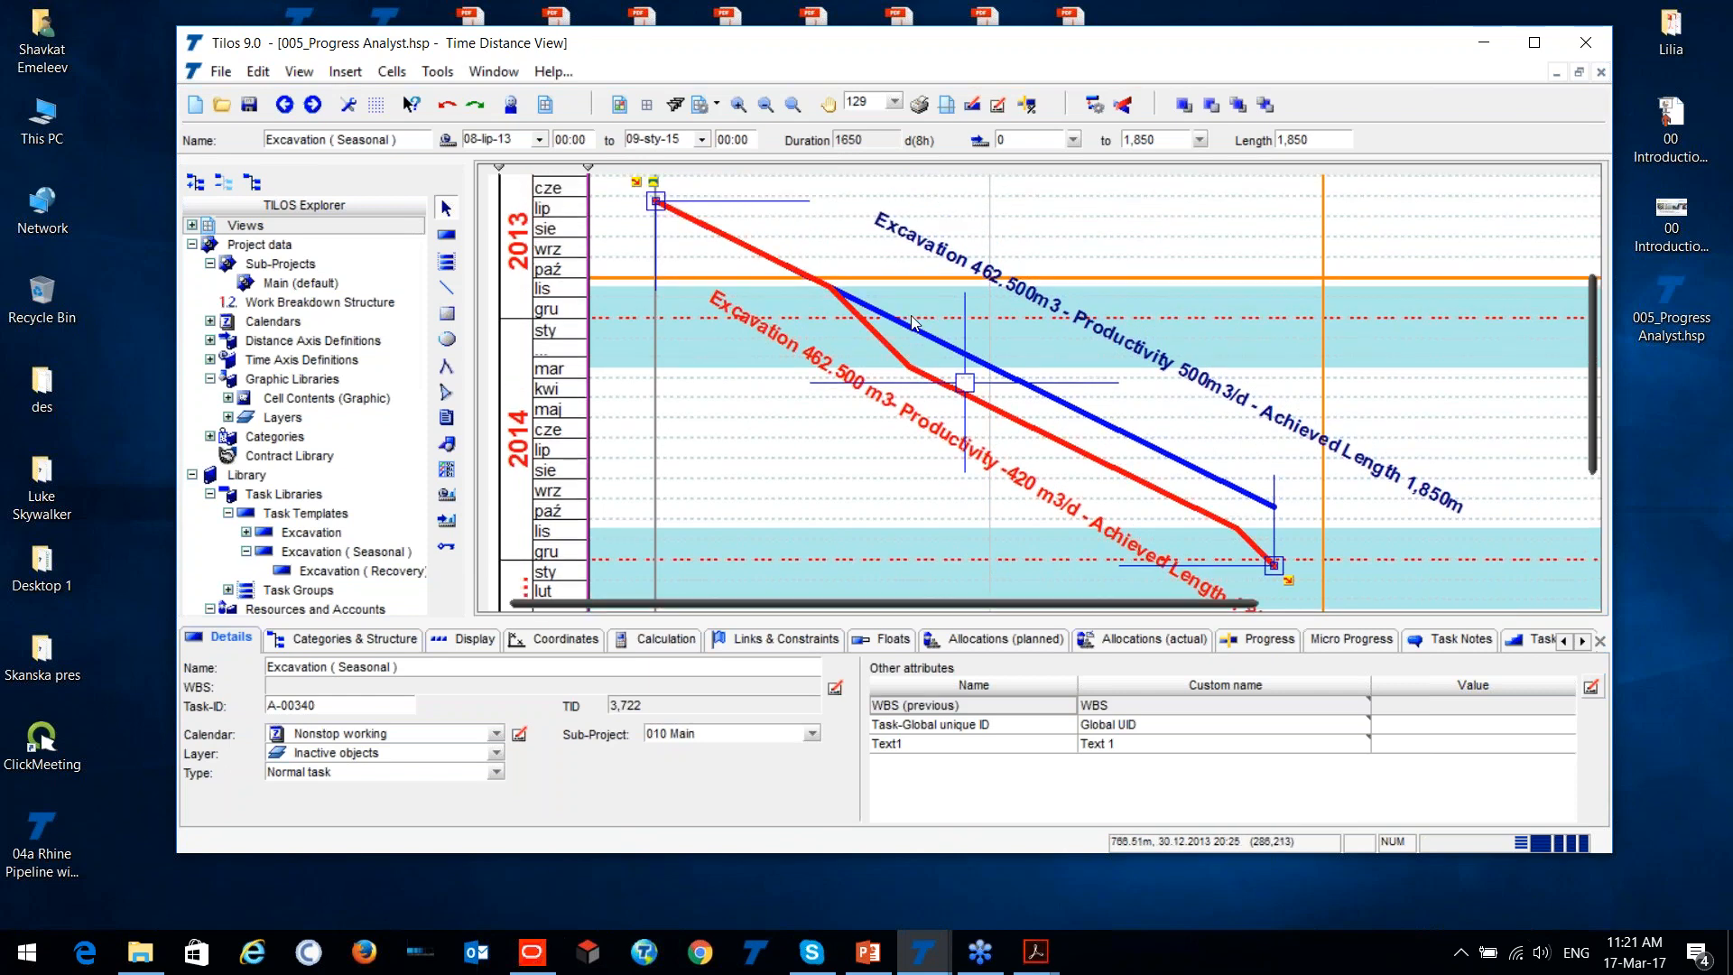
# Draw a task from the Excavation (Recovery) template from 0 to about 600 m, starting 08-lip-13 where the other excavation lines begin.
pyautogui.click(451, 237)
pyautogui.click(444, 262)
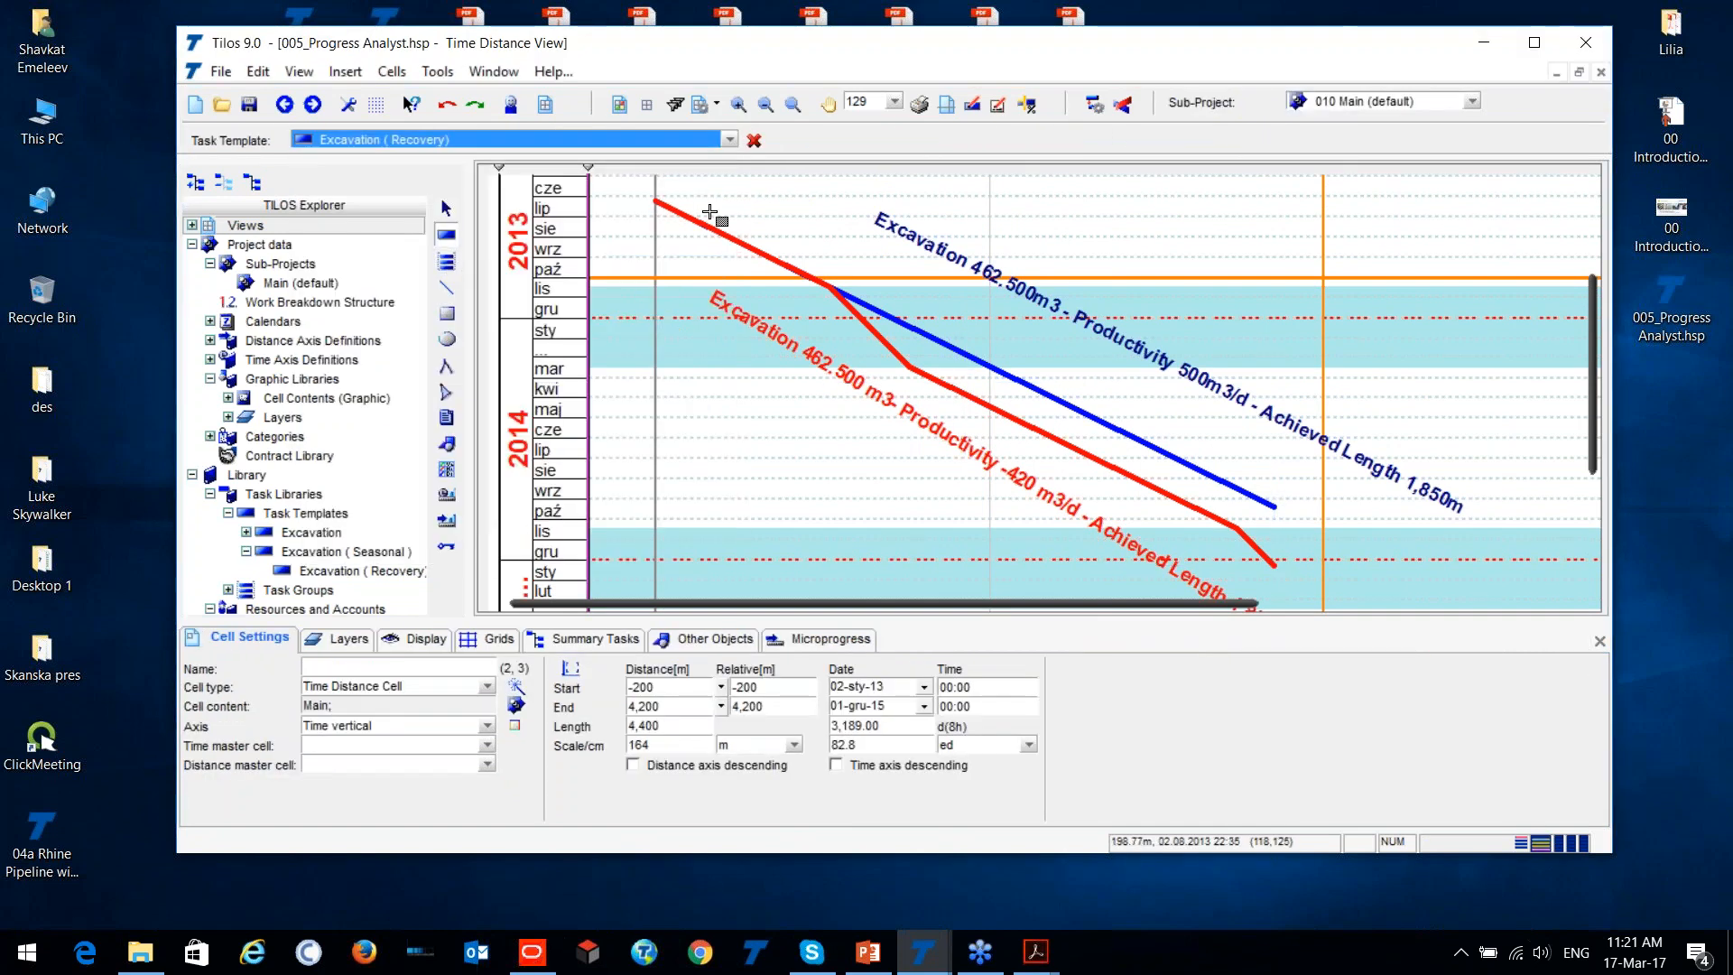
pyautogui.click(658, 200)
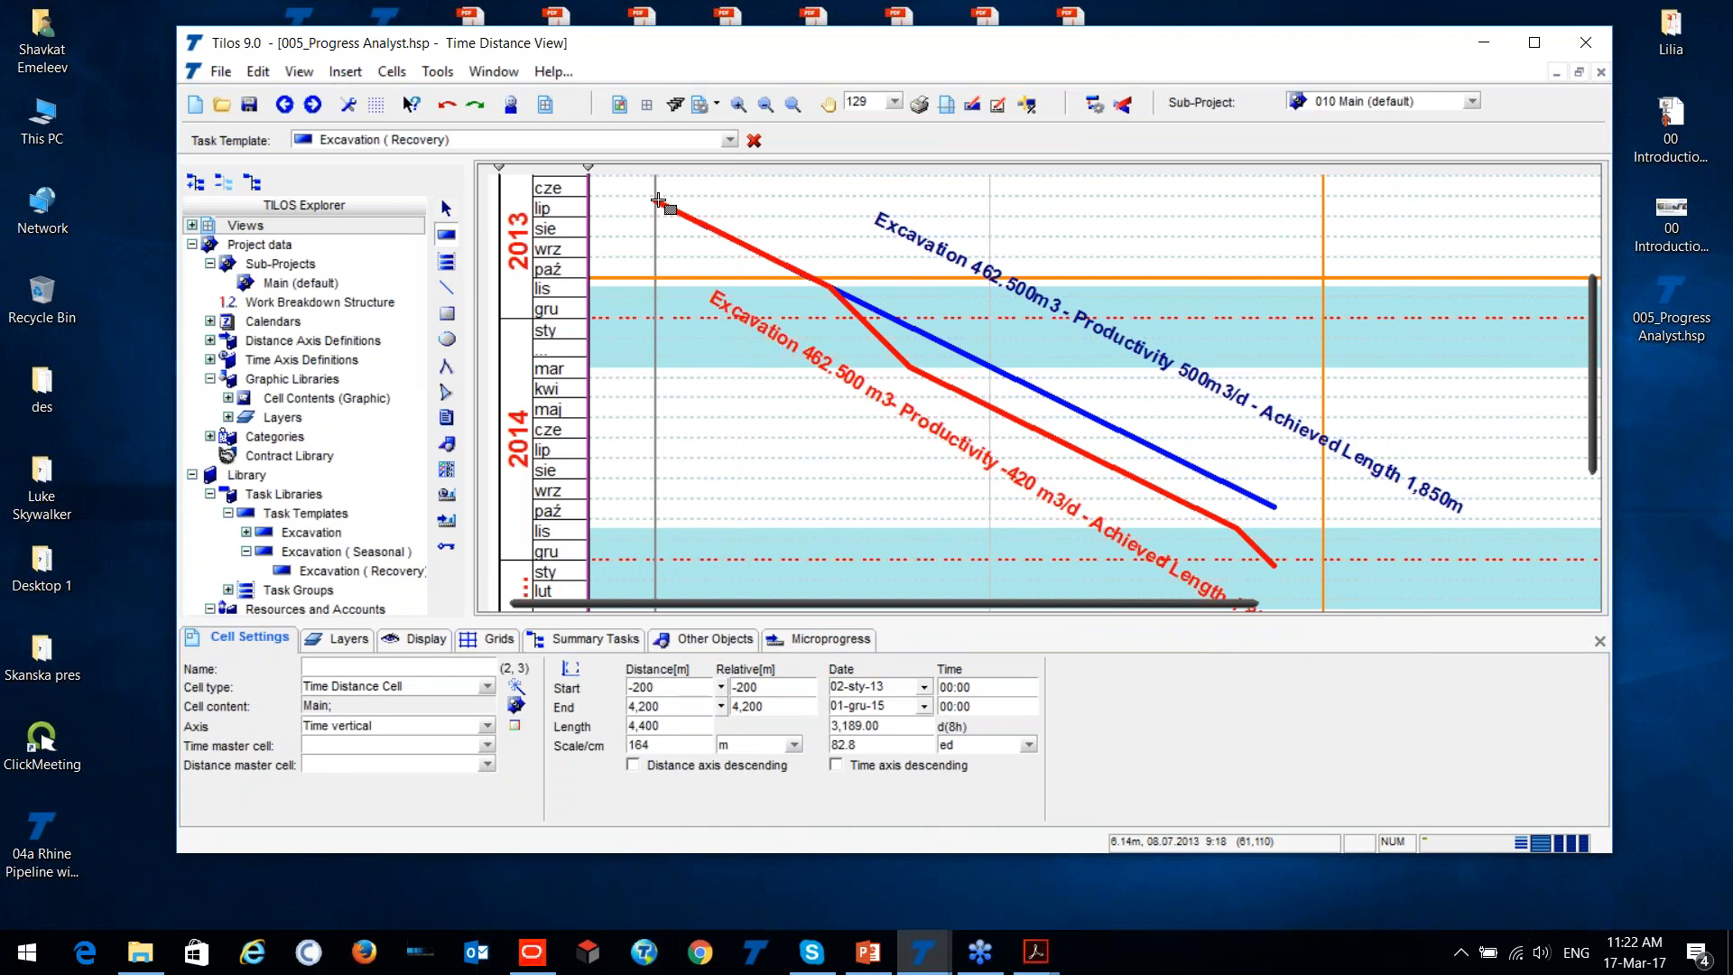
pyautogui.moveTo(659, 200); pyautogui.dragTo(854, 327)
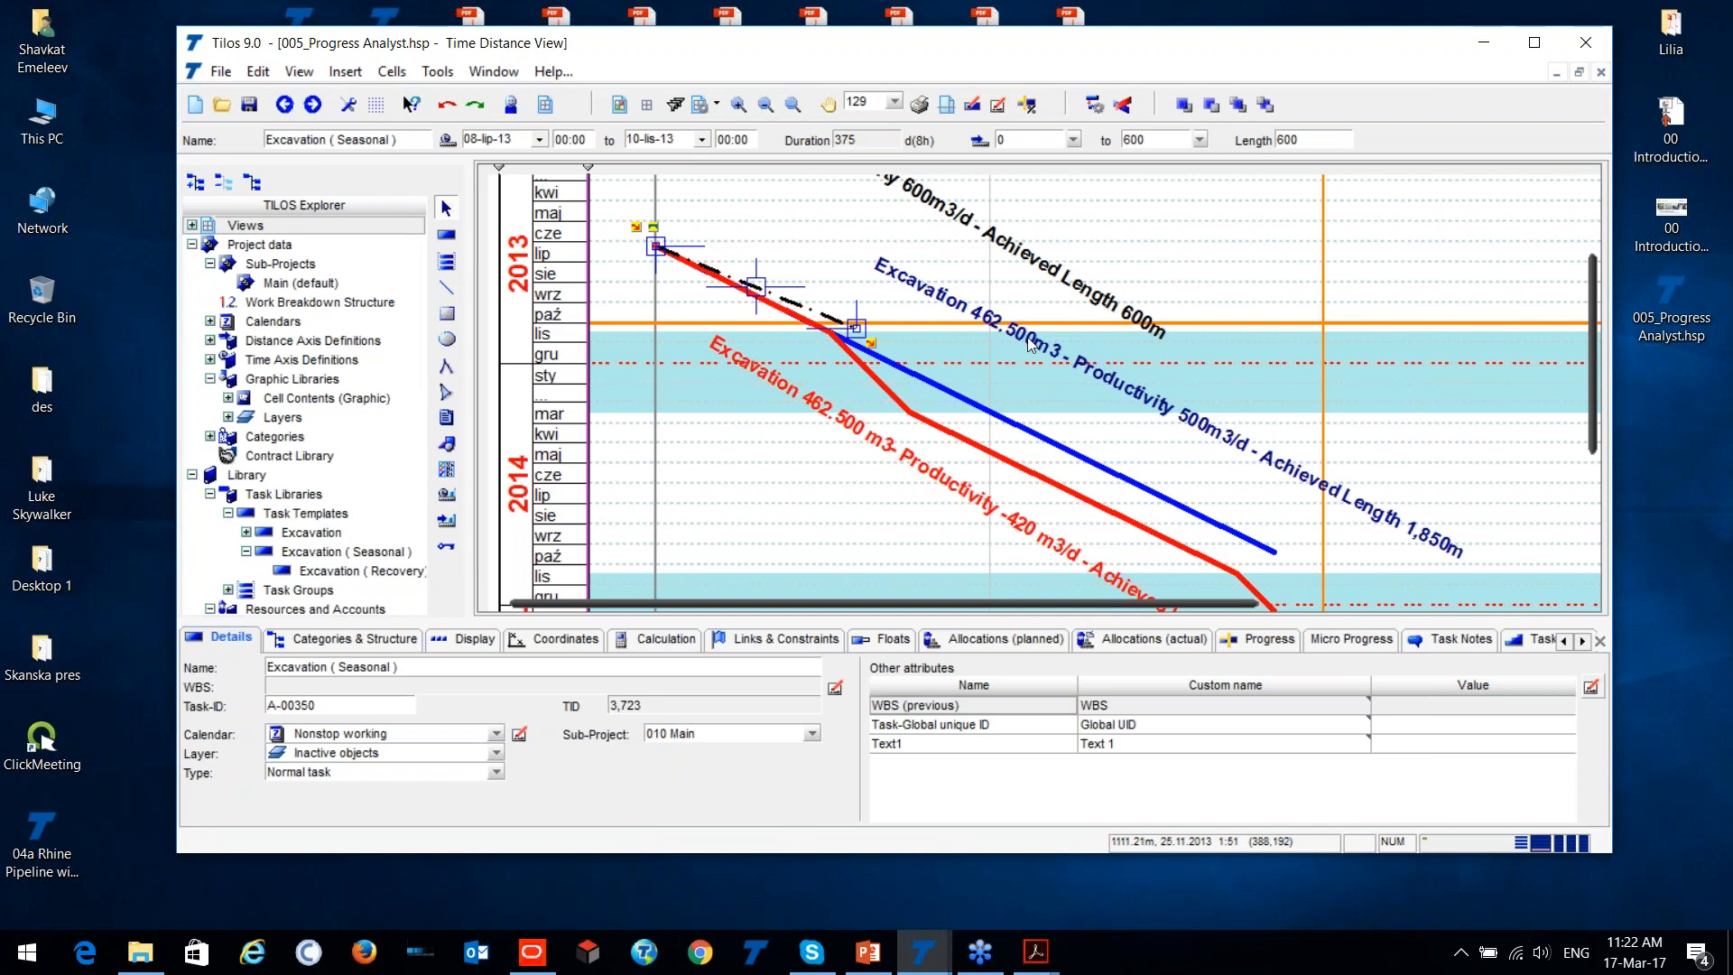
# Maximise the window, extend the dash-dotted recovery task's end to 1,850 m, and compare it with the other two excavation lines.
pyautogui.doubleClick(1009, 58)
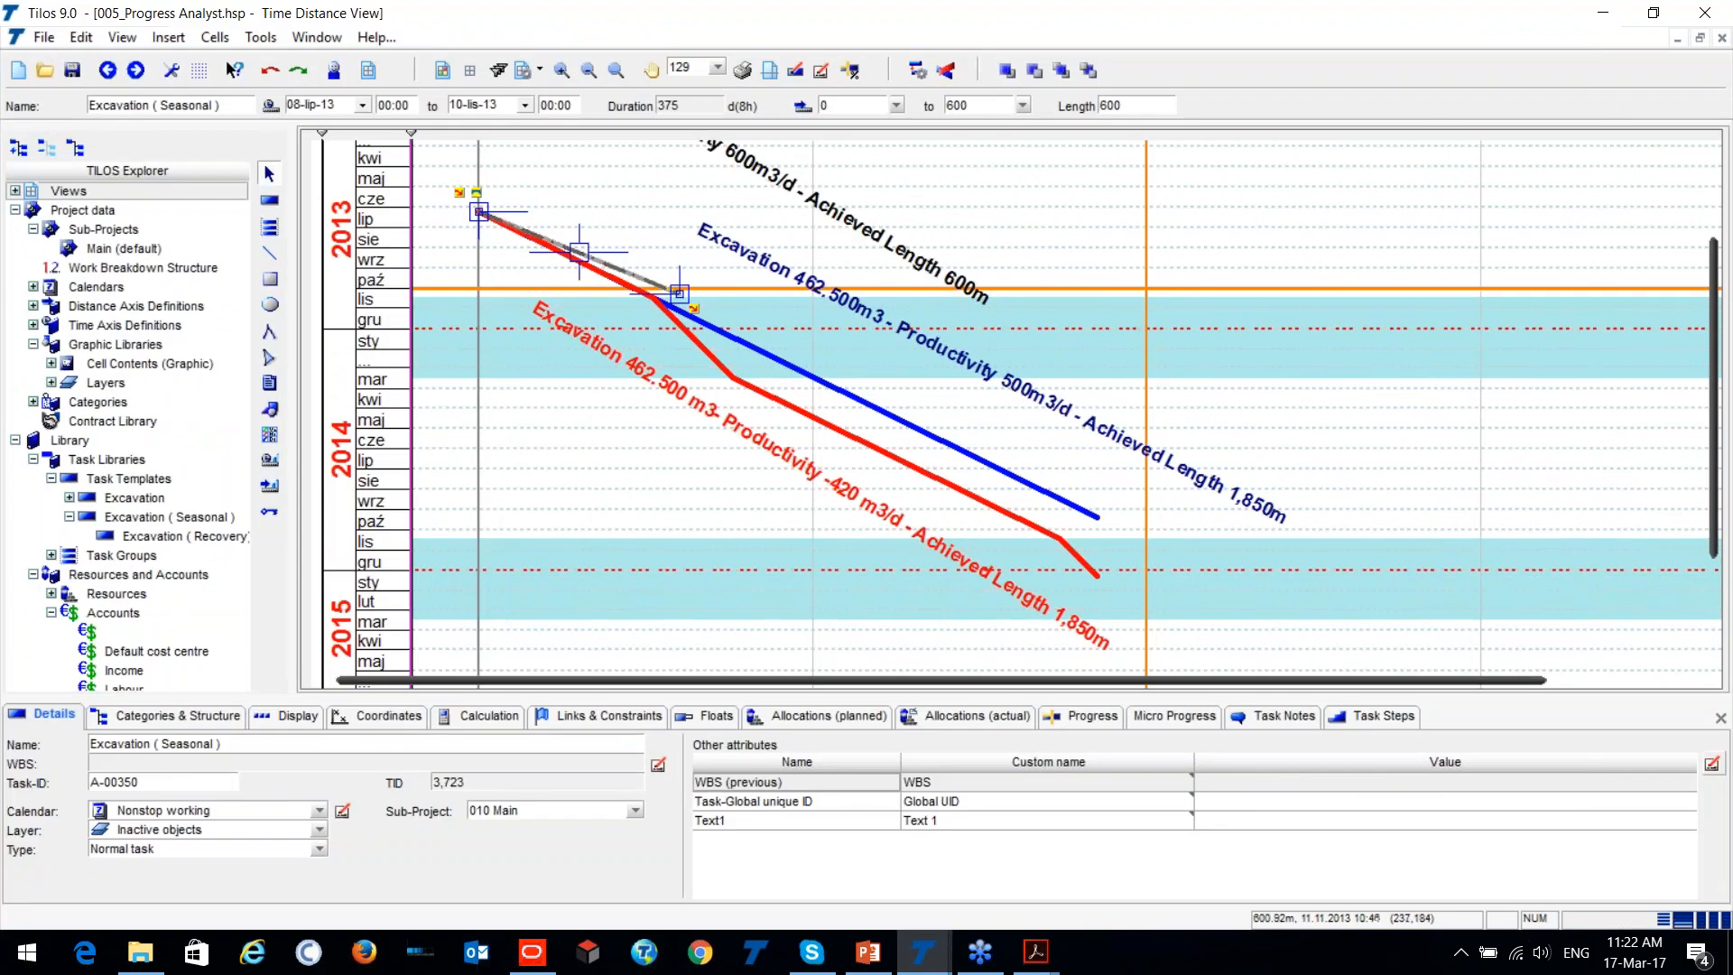
pyautogui.moveTo(678, 293); pyautogui.dragTo(1098, 523)
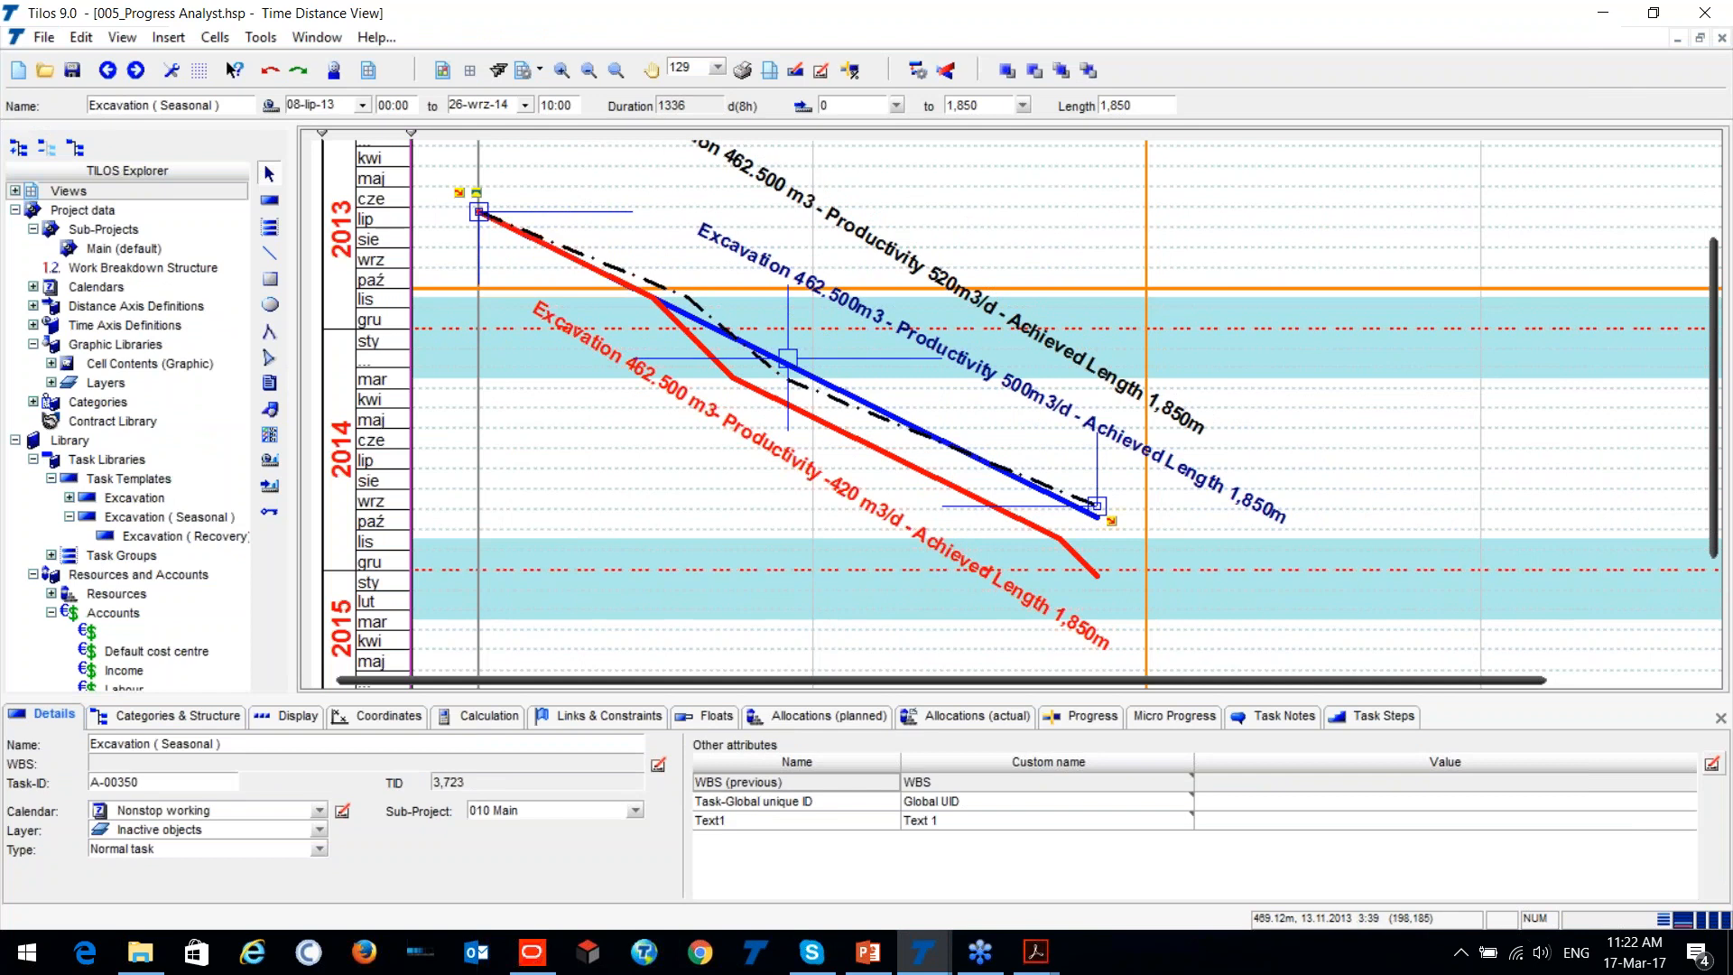
pyautogui.scroll(5, 623, 282)
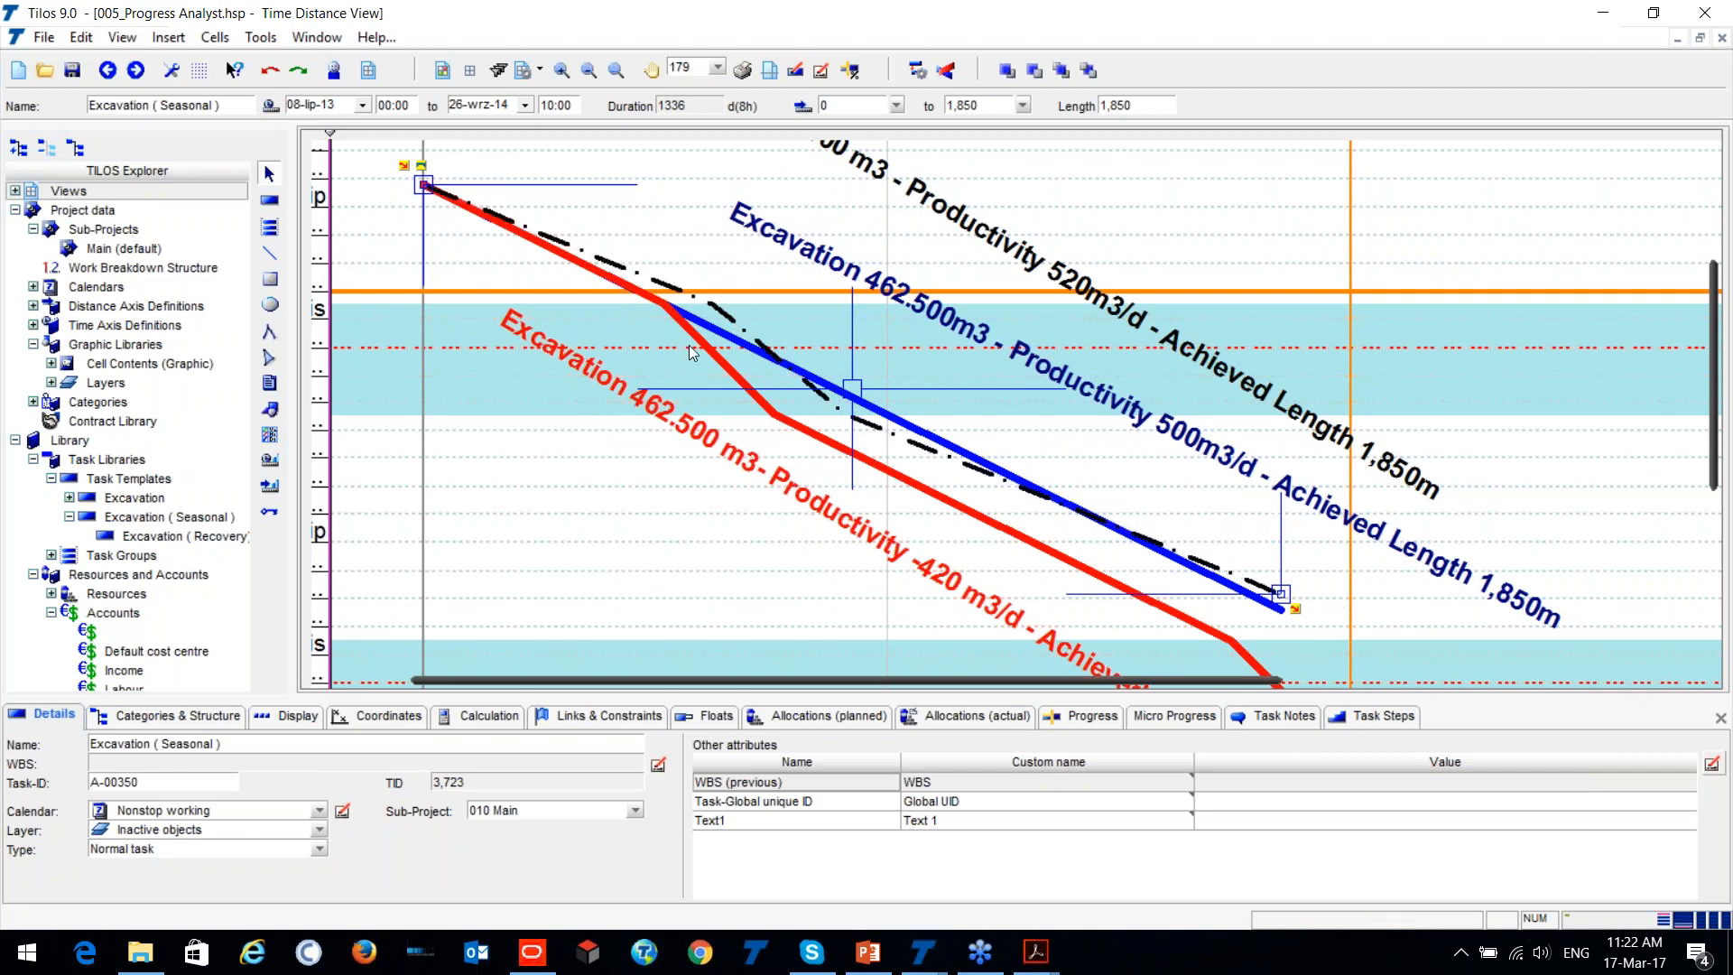
pyautogui.scroll(-4, 425, 504)
pyautogui.click(424, 505)
pyautogui.scroll(-2, 425, 505)
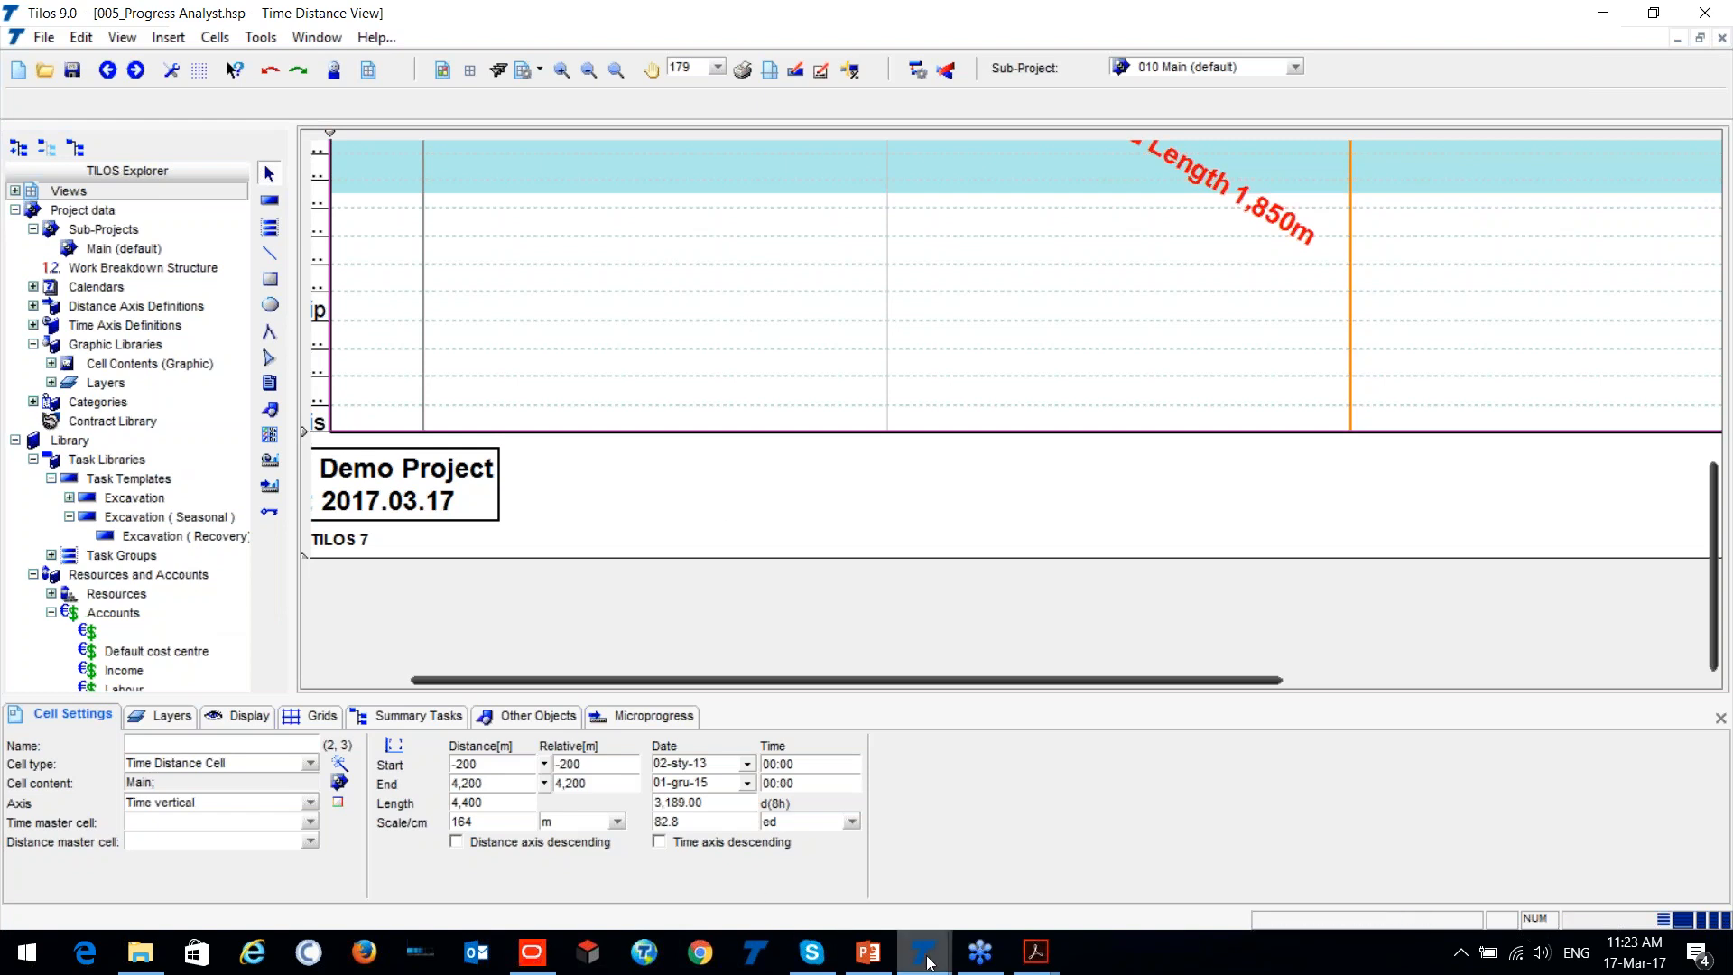
# Switch to the demo.hsp project and draw a task without a template from 0 to 2,100 m, from 21-mar-17 to 04-kwi-17.
pyautogui.moveTo(922, 951)
pyautogui.click(1047, 876)
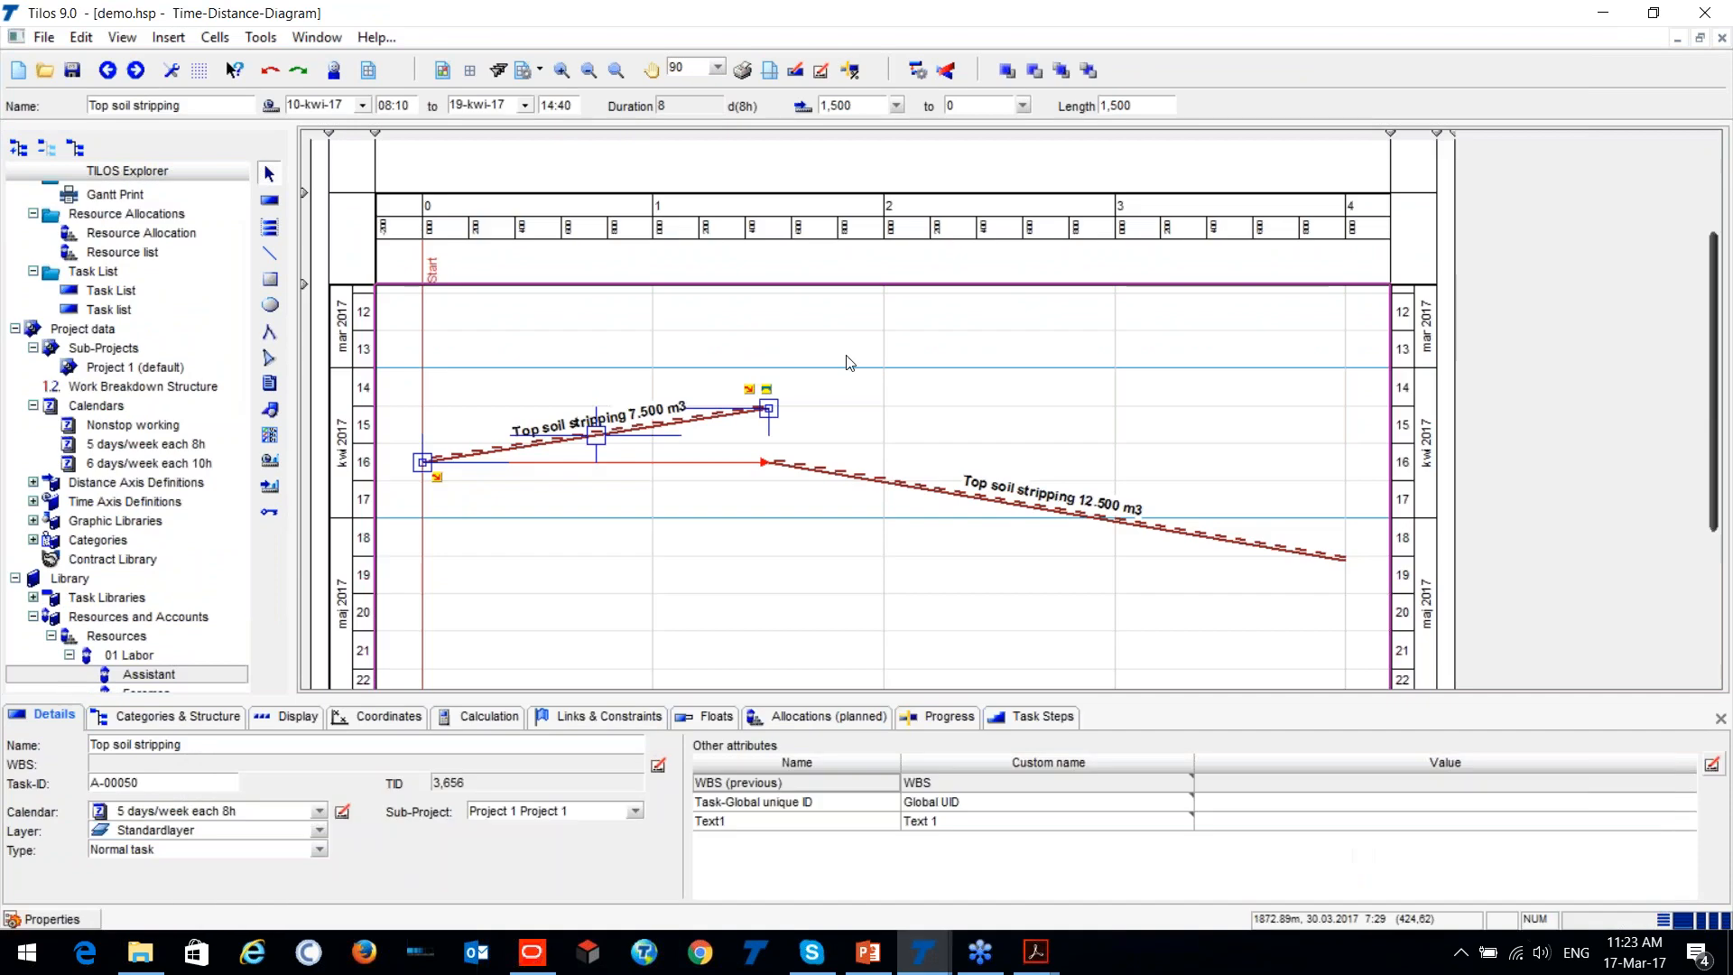
pyautogui.click(270, 201)
pyautogui.click(553, 105)
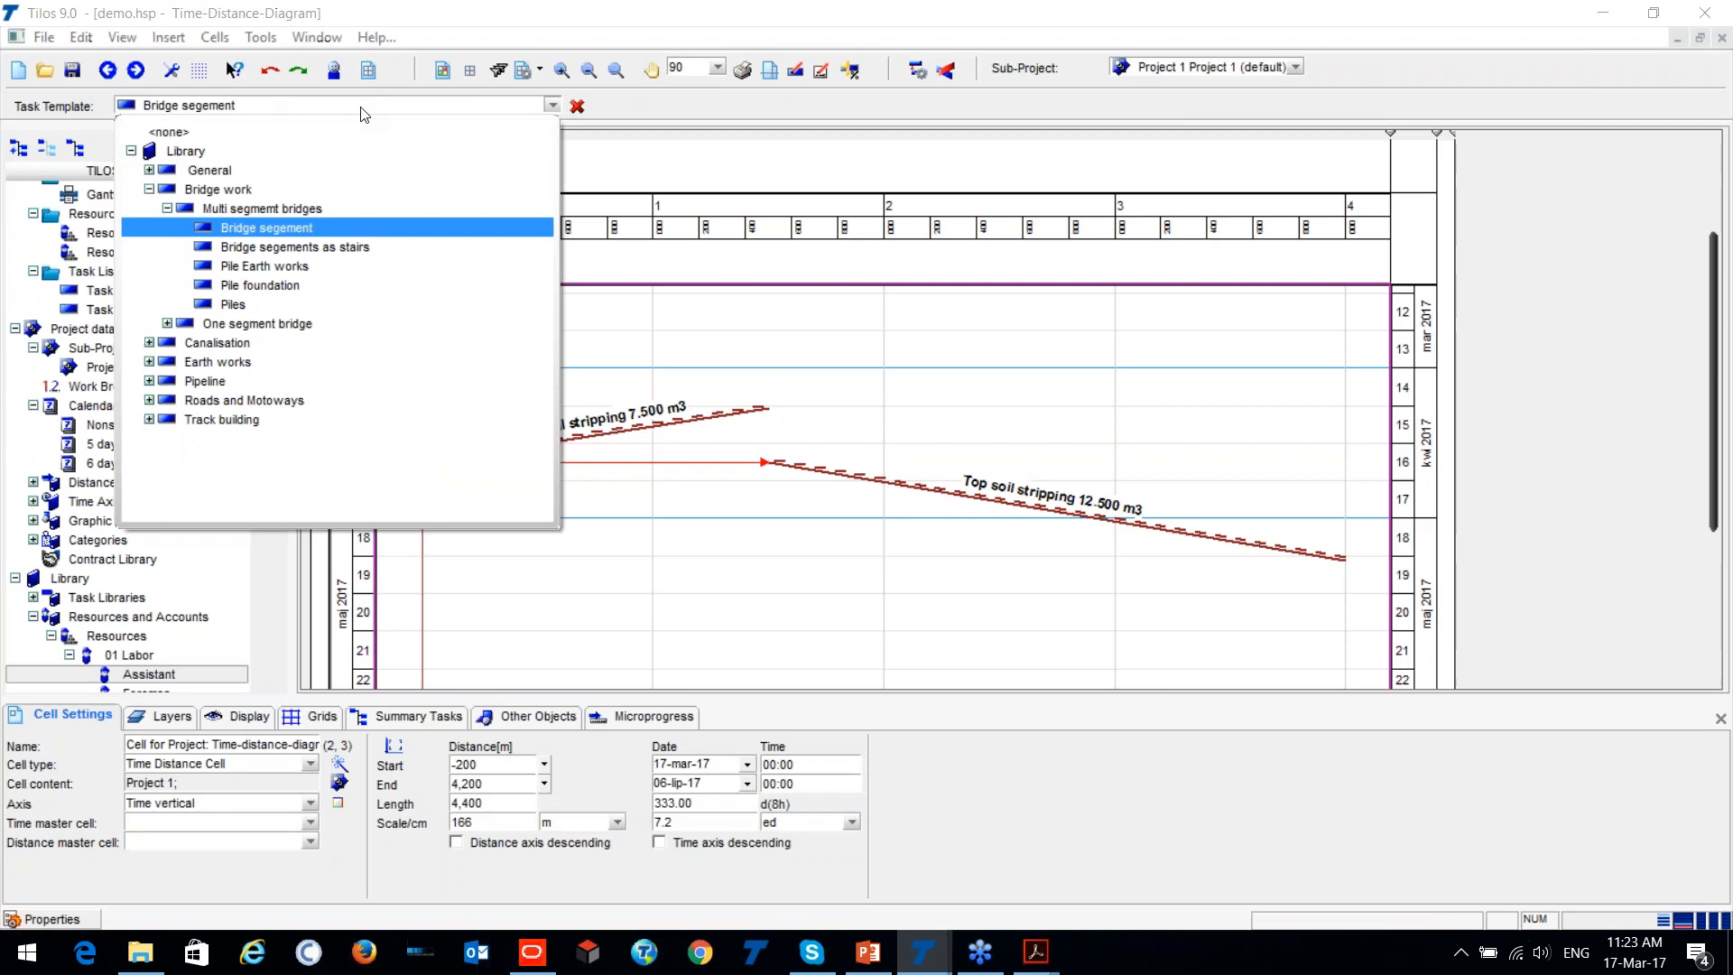
pyautogui.click(226, 127)
pyautogui.moveTo(423, 304); pyautogui.dragTo(906, 383)
# Set the new unnamed task's display type to Rectangle (full-block).
pyautogui.click(288, 720)
pyautogui.click(752, 749)
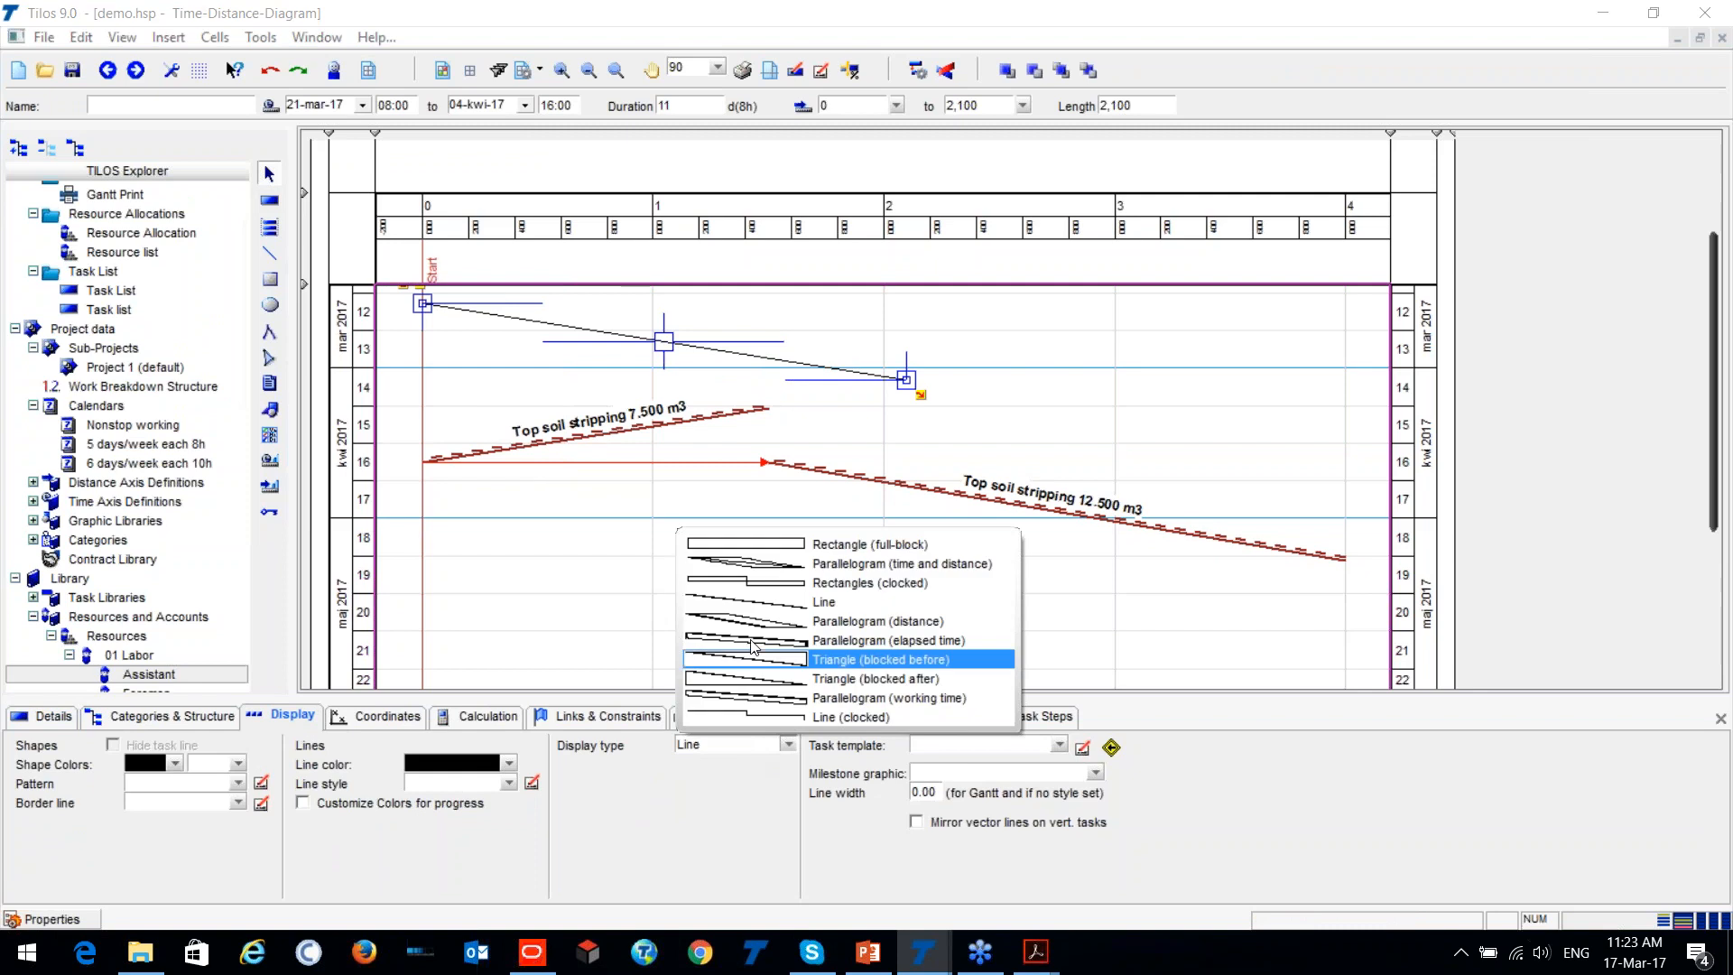
pyautogui.click(746, 545)
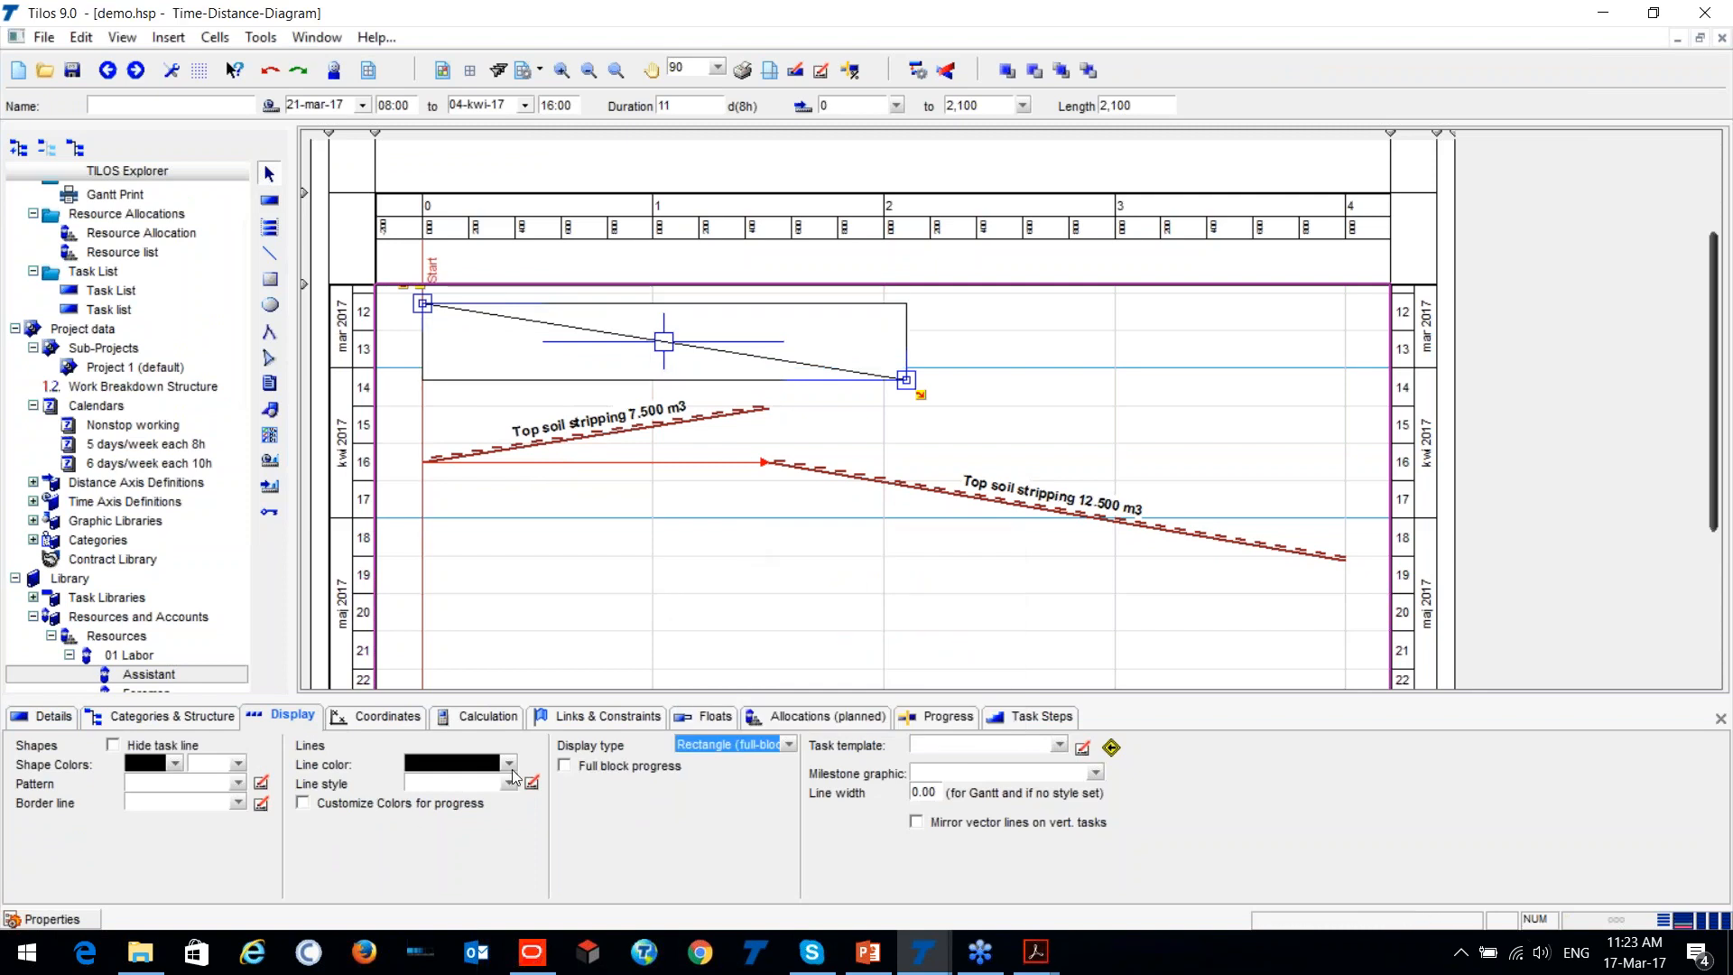
# Hide the rectangle task's diagonal line and set its shape fill colour to olive green.
pyautogui.click(113, 746)
pyautogui.click(238, 764)
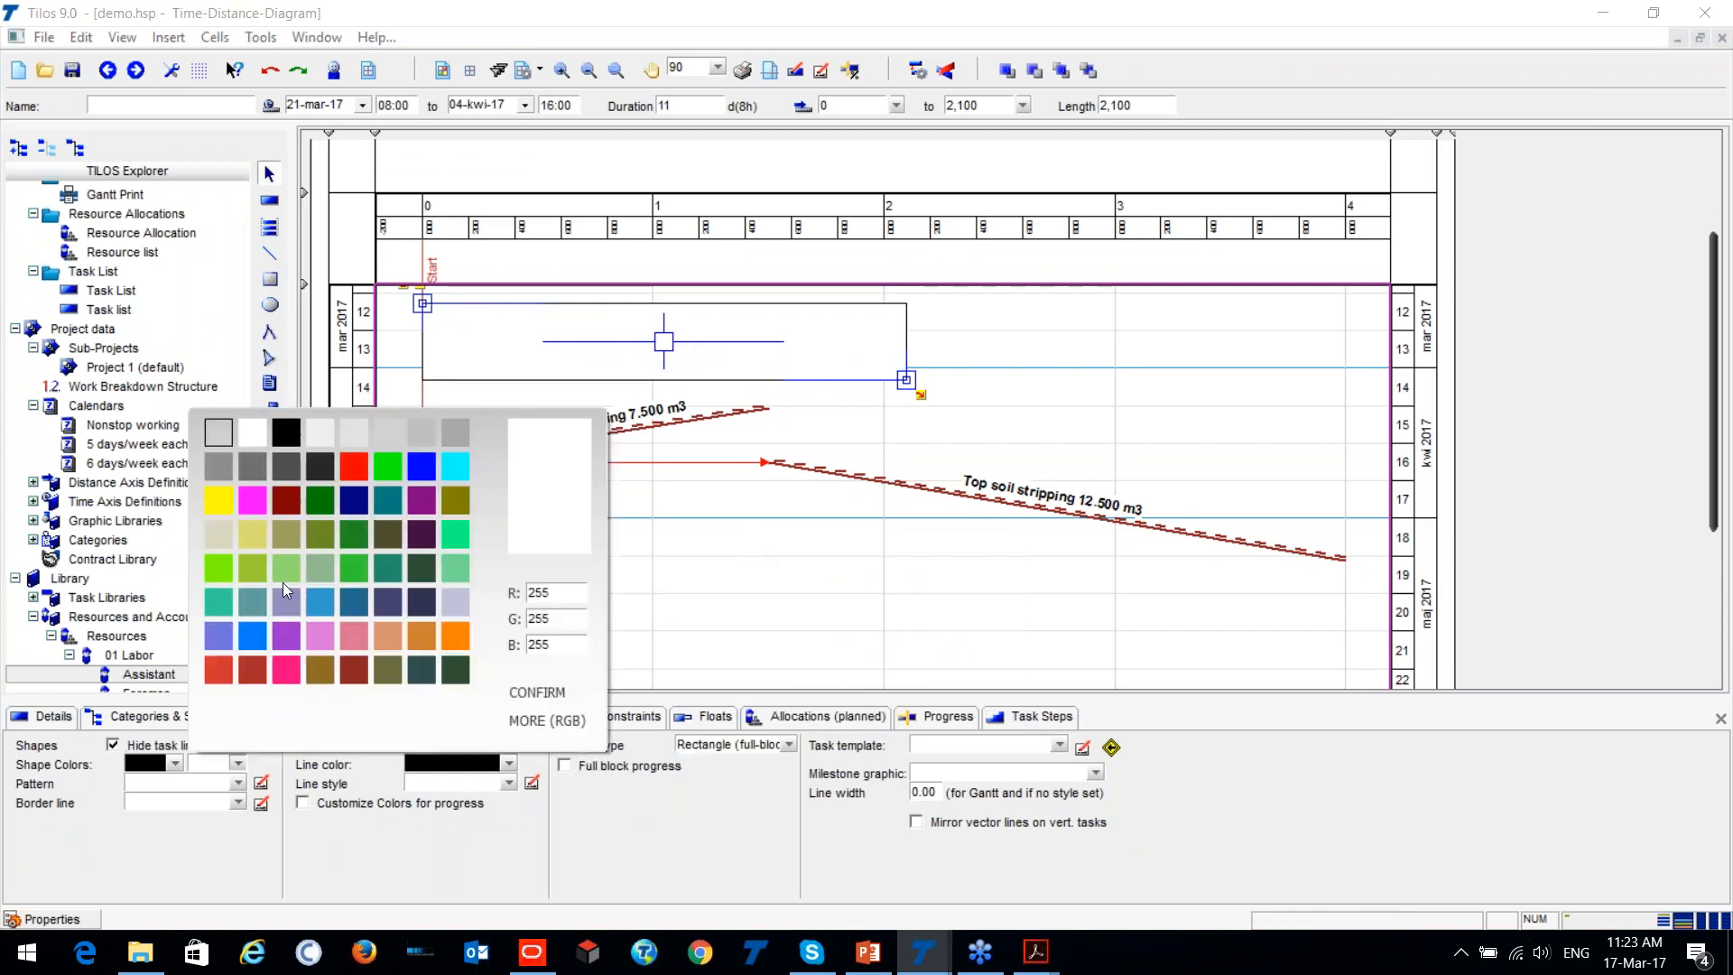
pyautogui.click(268, 555)
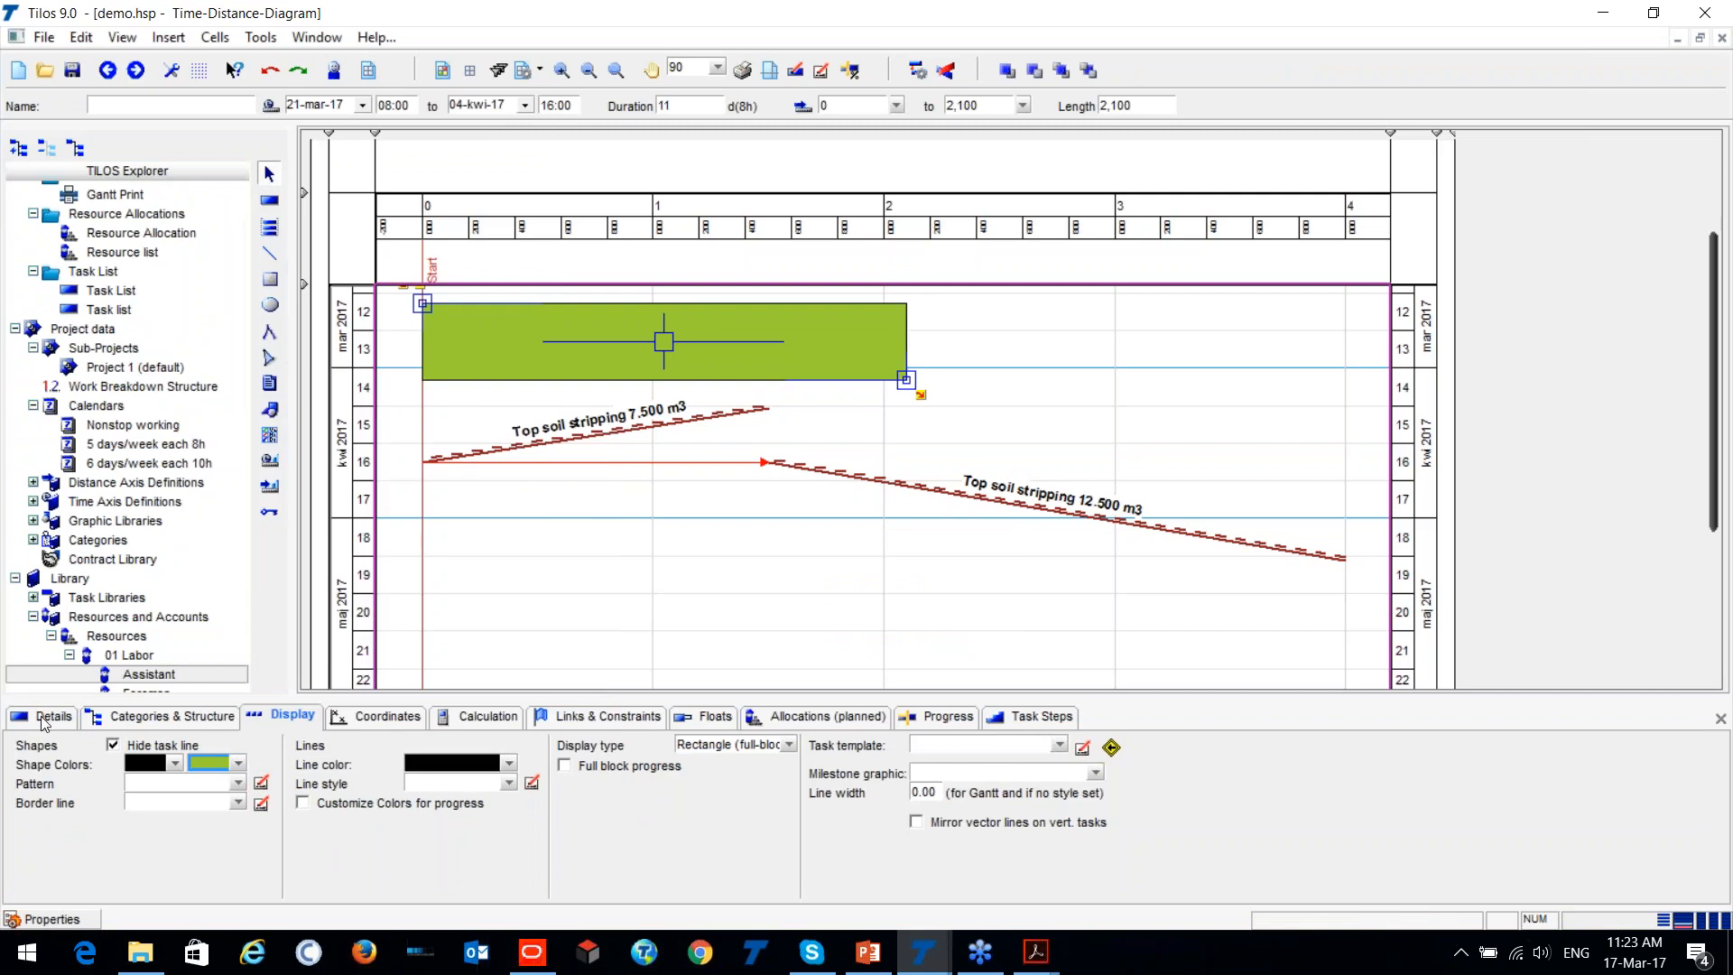
# Place a text field inside the green rectangle and set its text to "Procurement".
pyautogui.click(270, 383)
pyautogui.moveTo(510, 323); pyautogui.dragTo(758, 374)
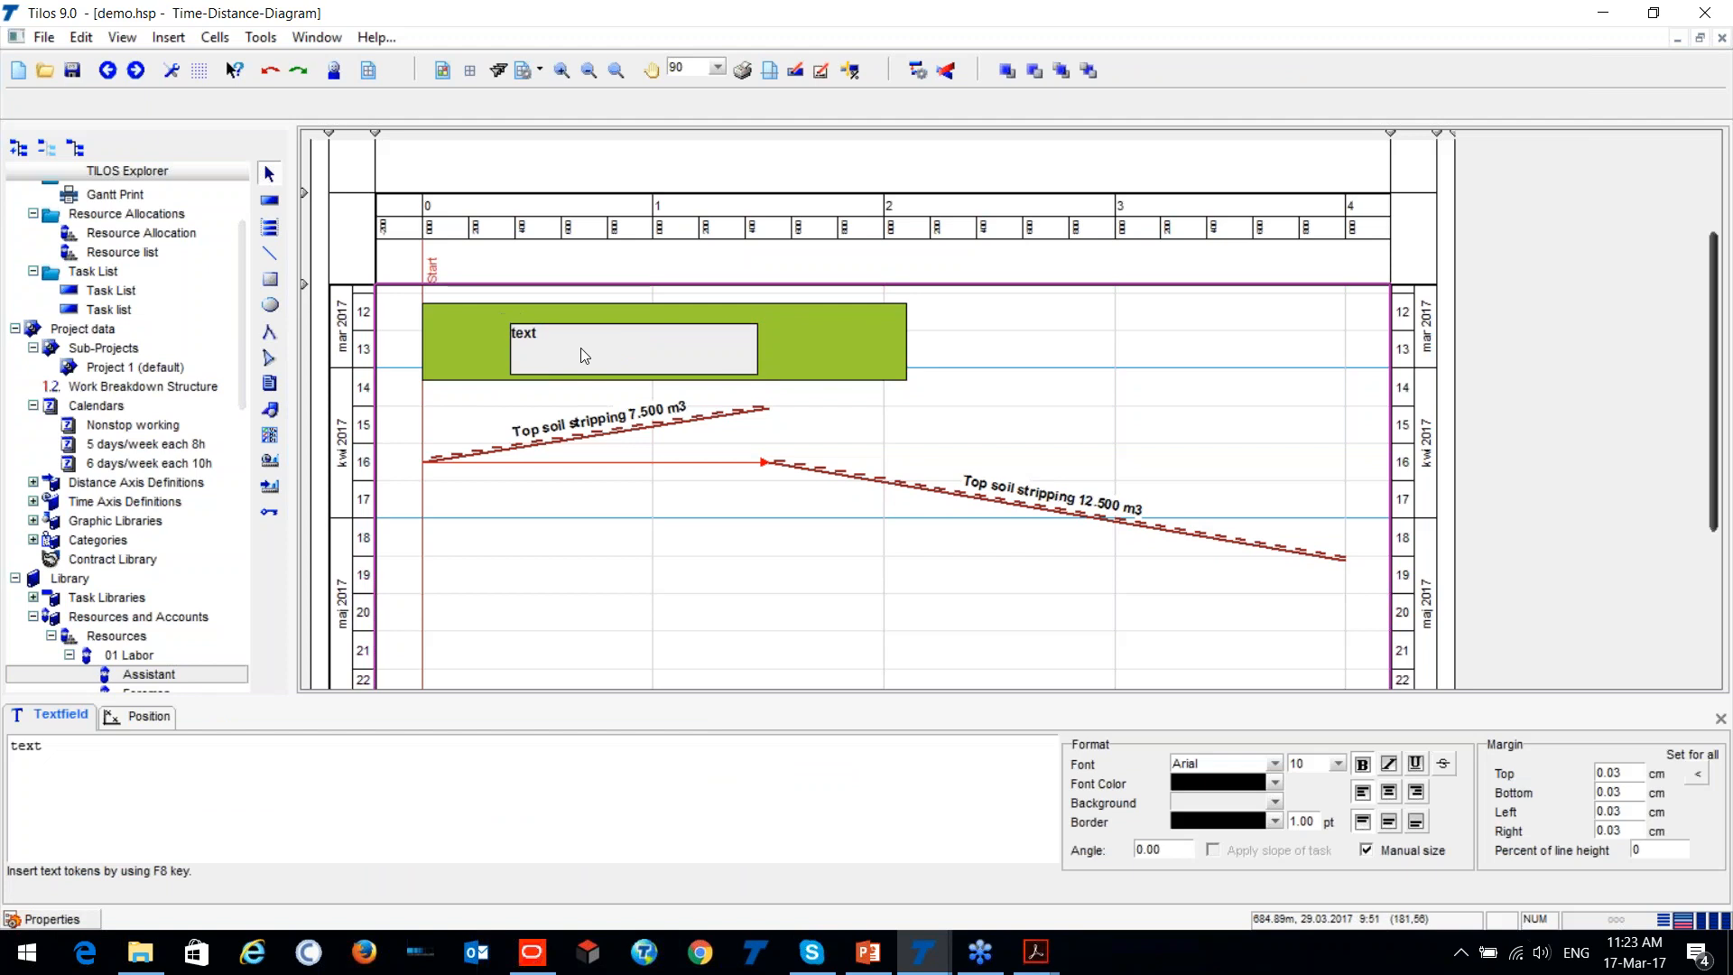
pyautogui.click(620, 289)
pyautogui.click(632, 348)
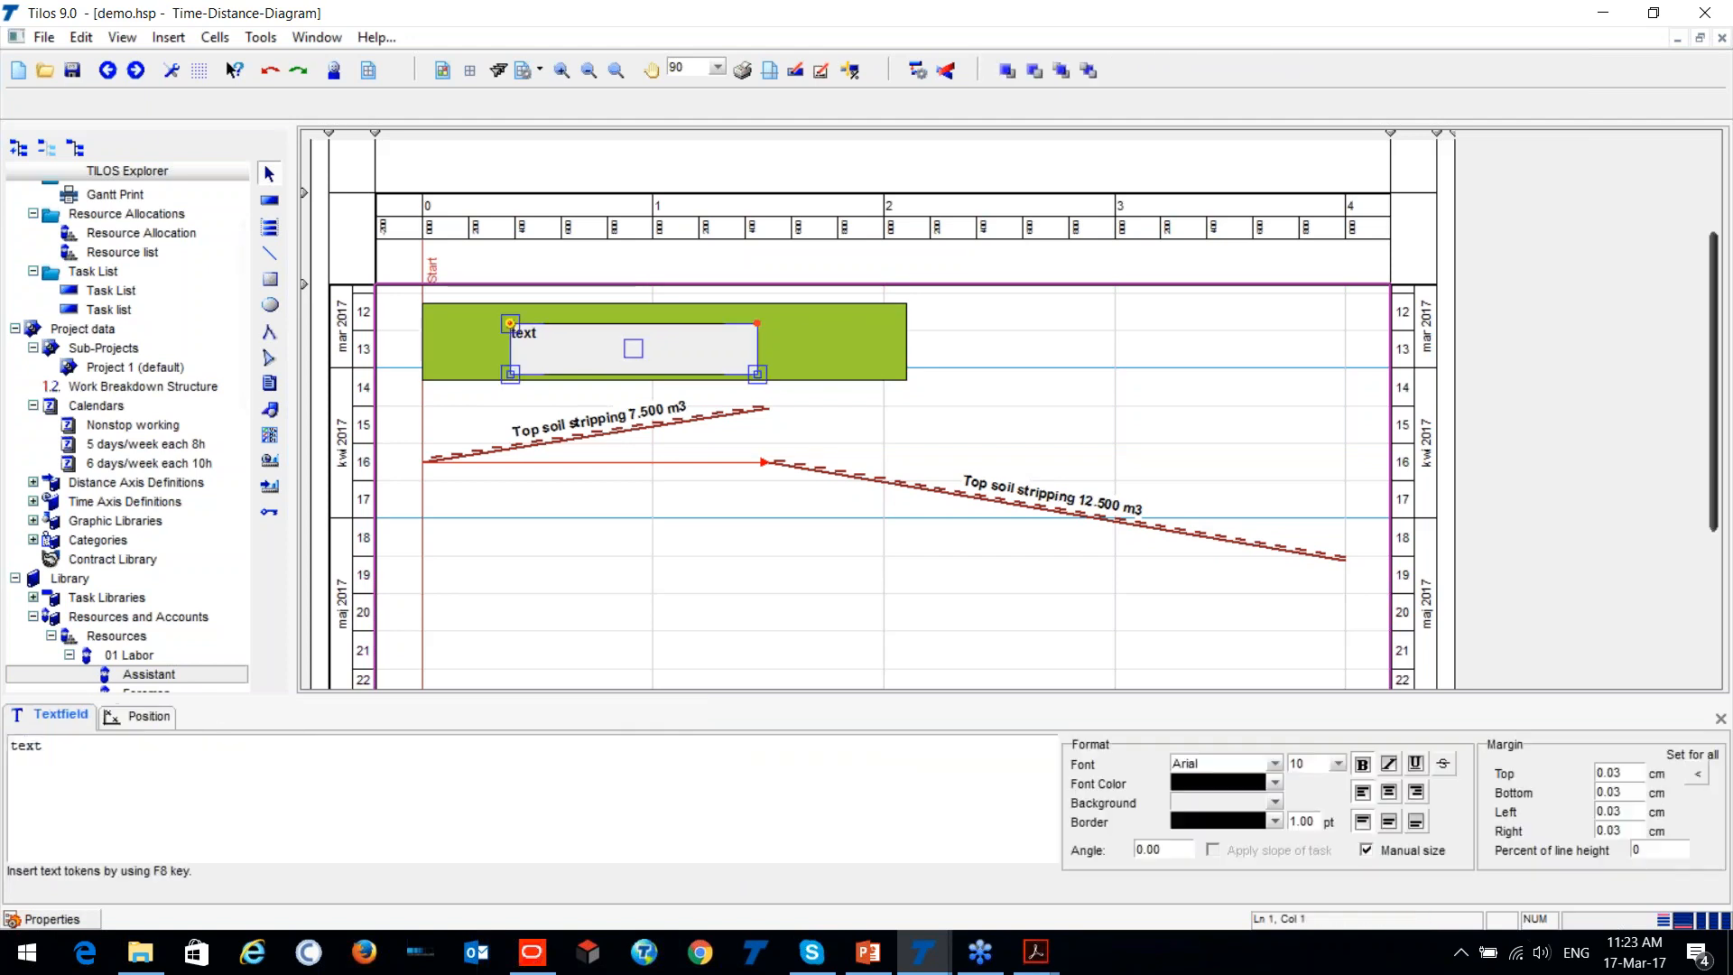
pyautogui.write('Desing')
pyautogui.press('BackSpace')
pyautogui.press('BackSpace')
pyautogui.press('BackSpace')
pyautogui.press('BackSpace')
pyautogui.press('BackSpace')
pyautogui.press('BackSpace')
pyautogui.write('Procurement')
# Shrink the Procurement text field to roughly its text size and position it around the middle of the green rectangle.
pyautogui.click(677, 568)
pyautogui.click(639, 366)
pyautogui.moveTo(758, 374); pyautogui.dragTo(654, 334)
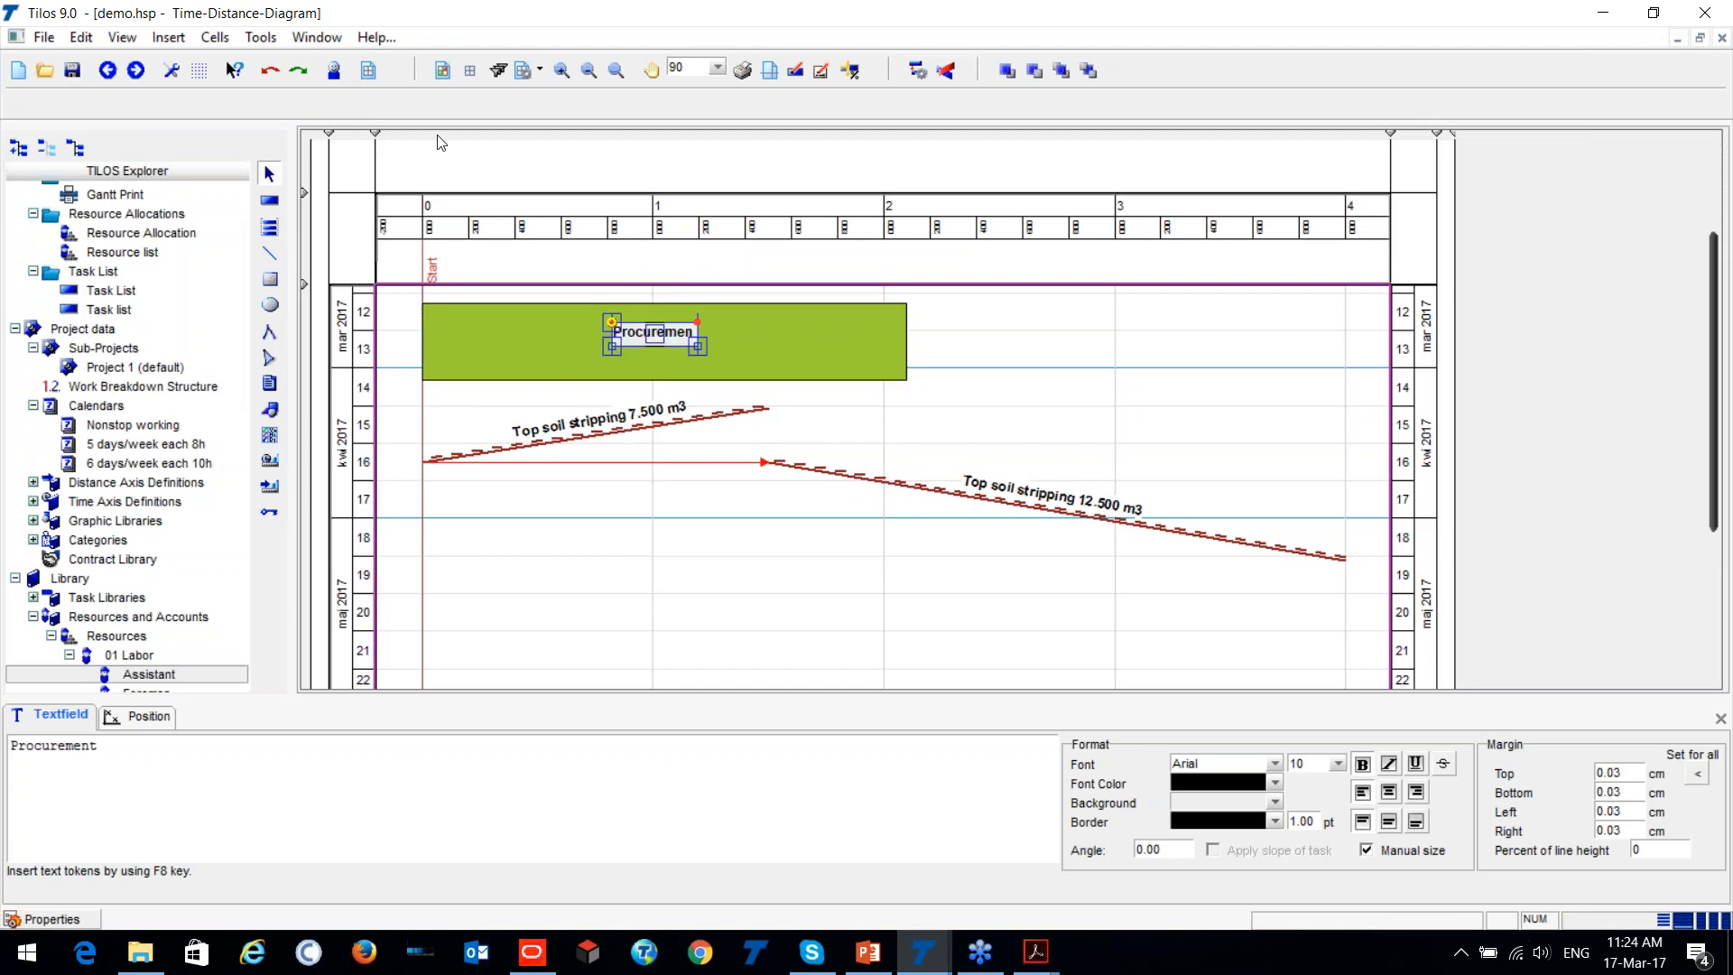
pyautogui.click(500, 333)
pyautogui.press('ctrl')
pyautogui.press('ctrl')
pyautogui.click(495, 332)
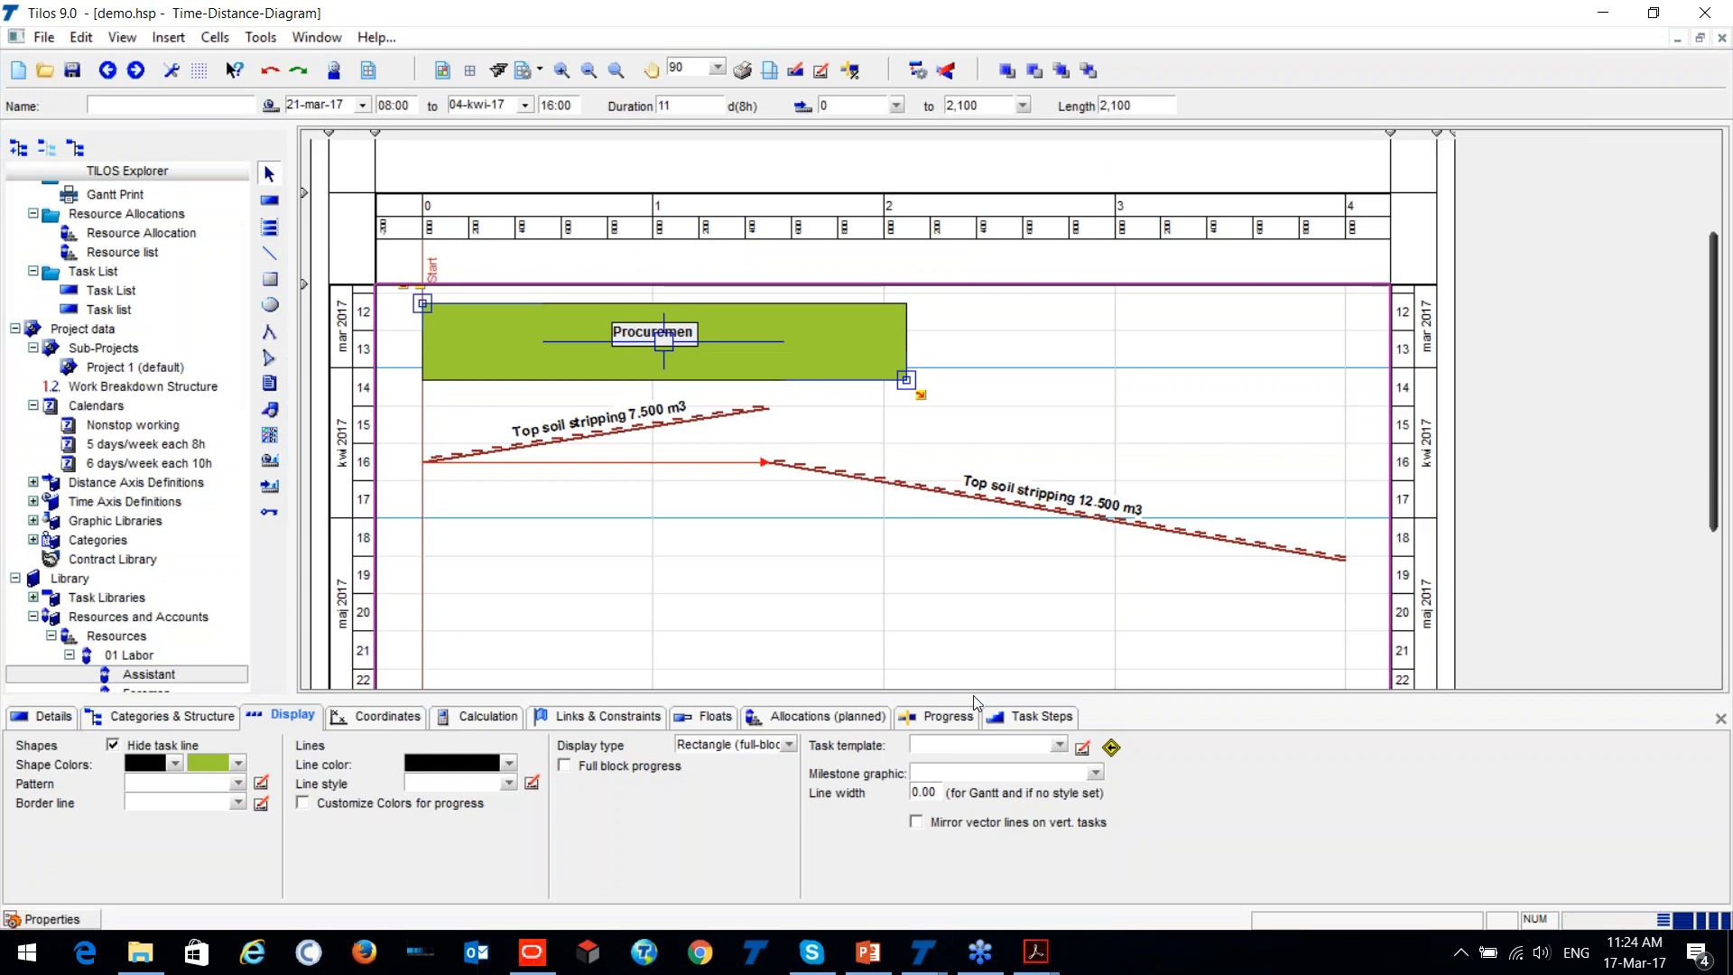
pyautogui.click(604, 578)
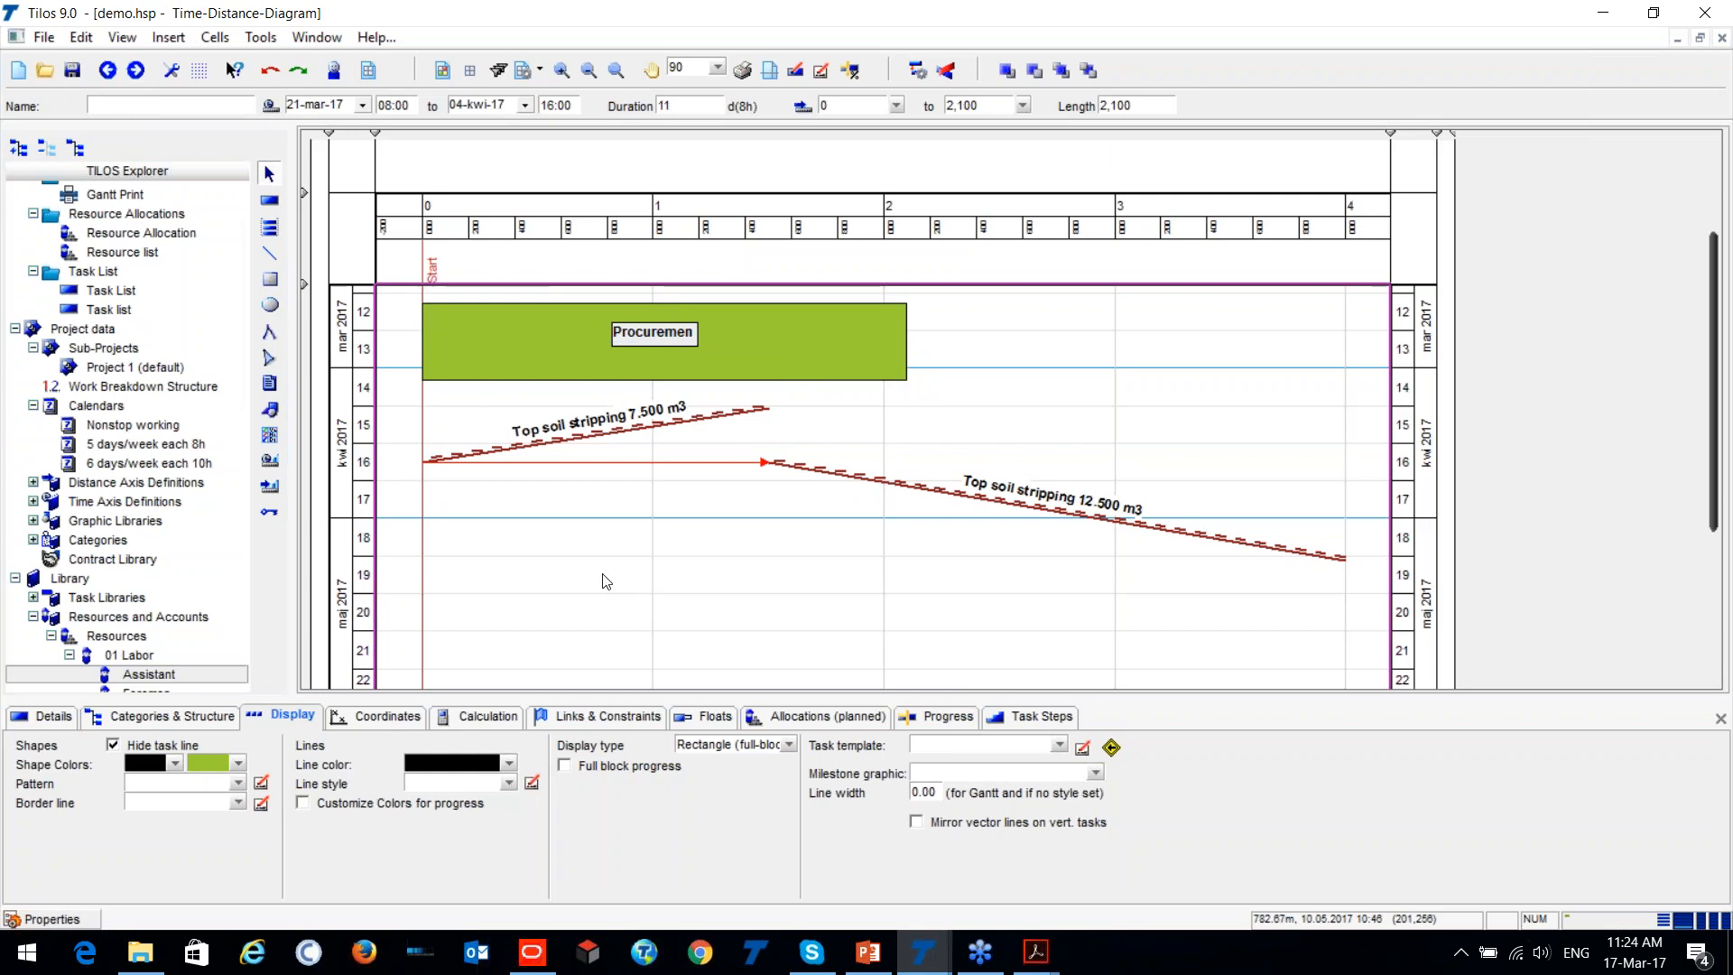
pyautogui.scroll(-1, 607, 578)
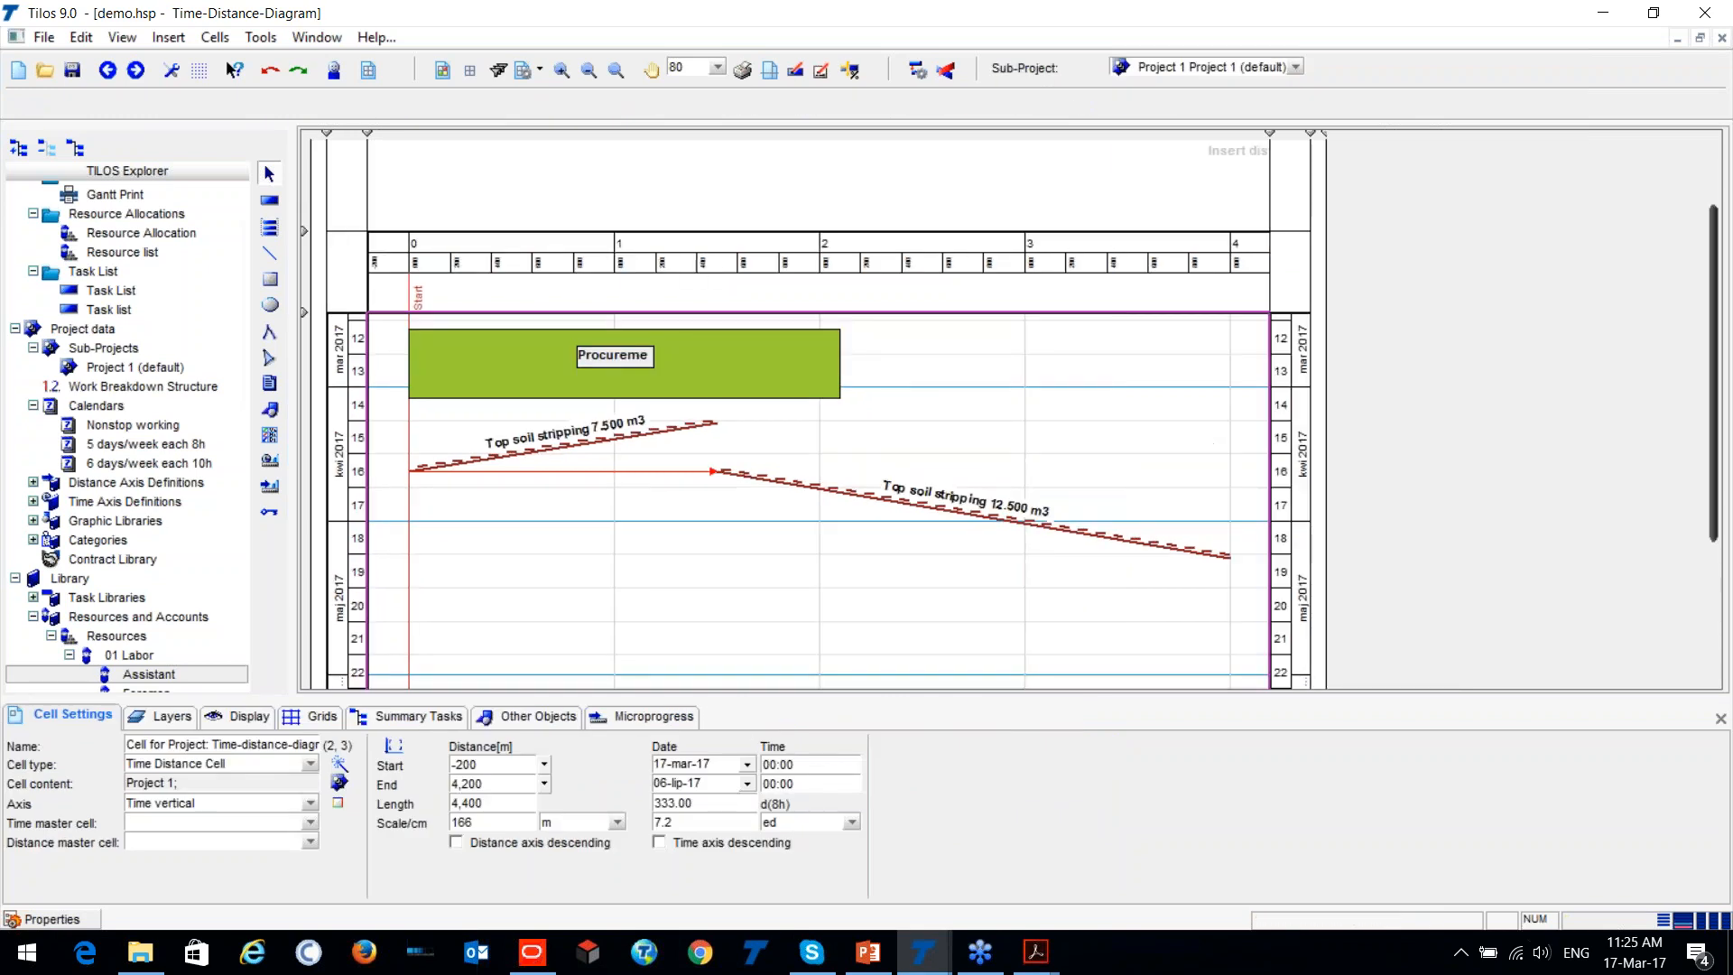
pyautogui.click(90, 370)
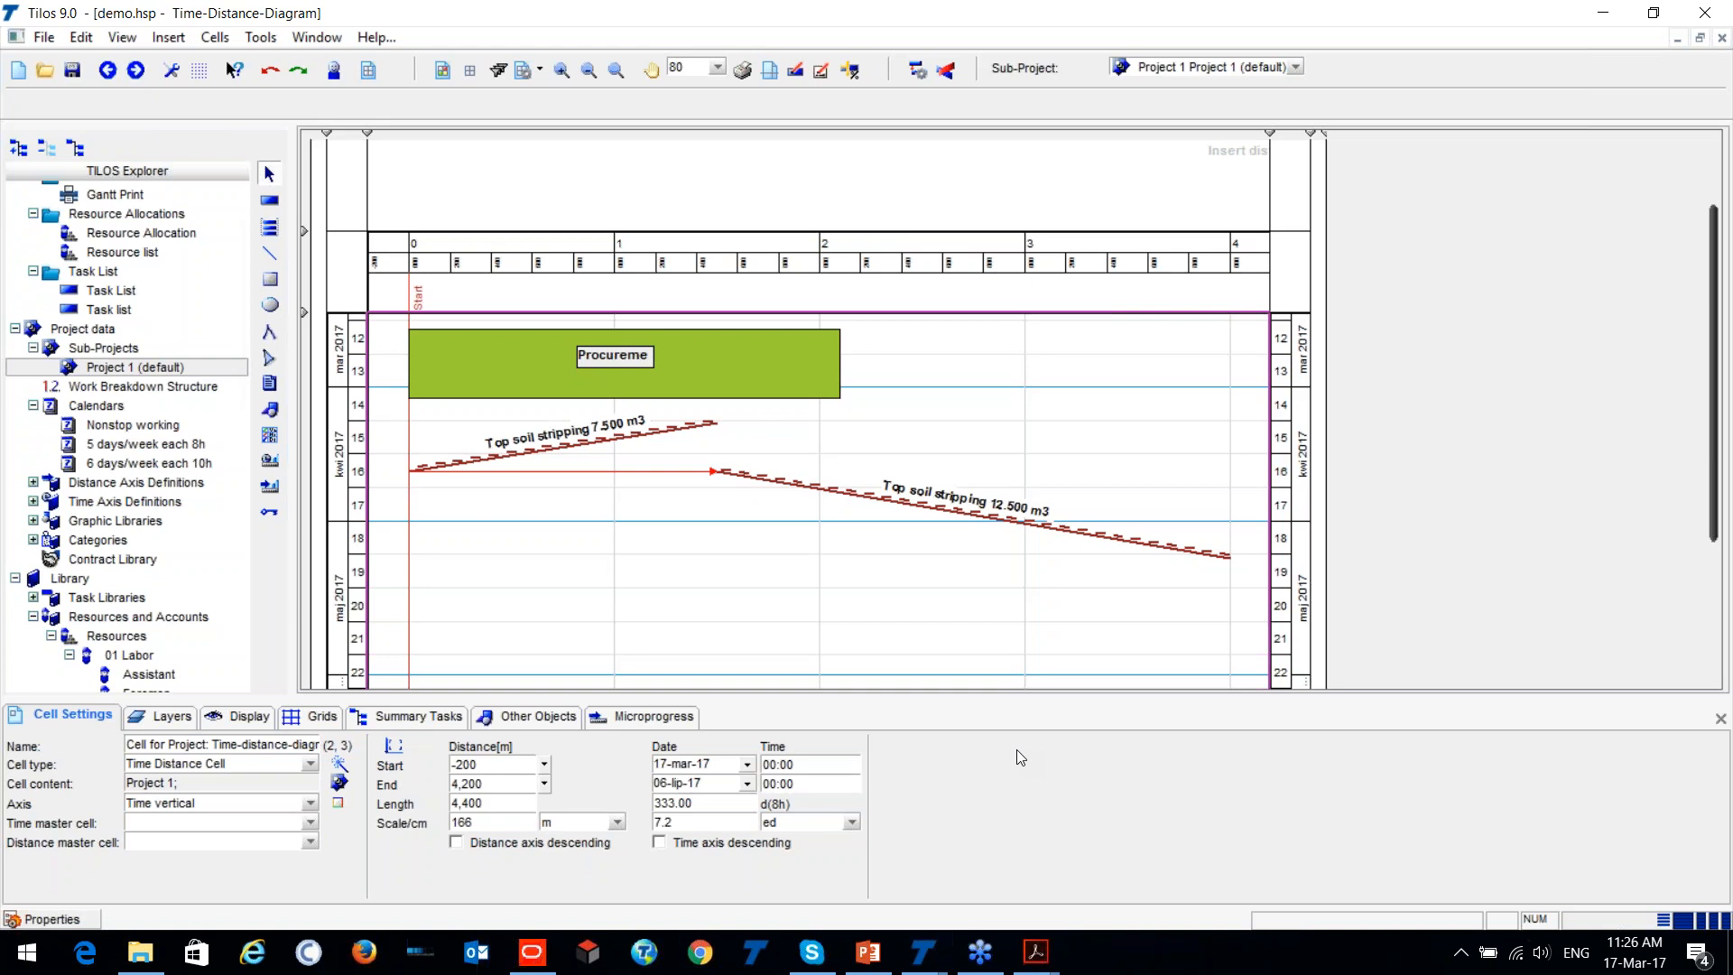
# Restore the project window to a smaller size and save the project to the Desktop as demo.hsp.
pyautogui.doubleClick(107, 18)
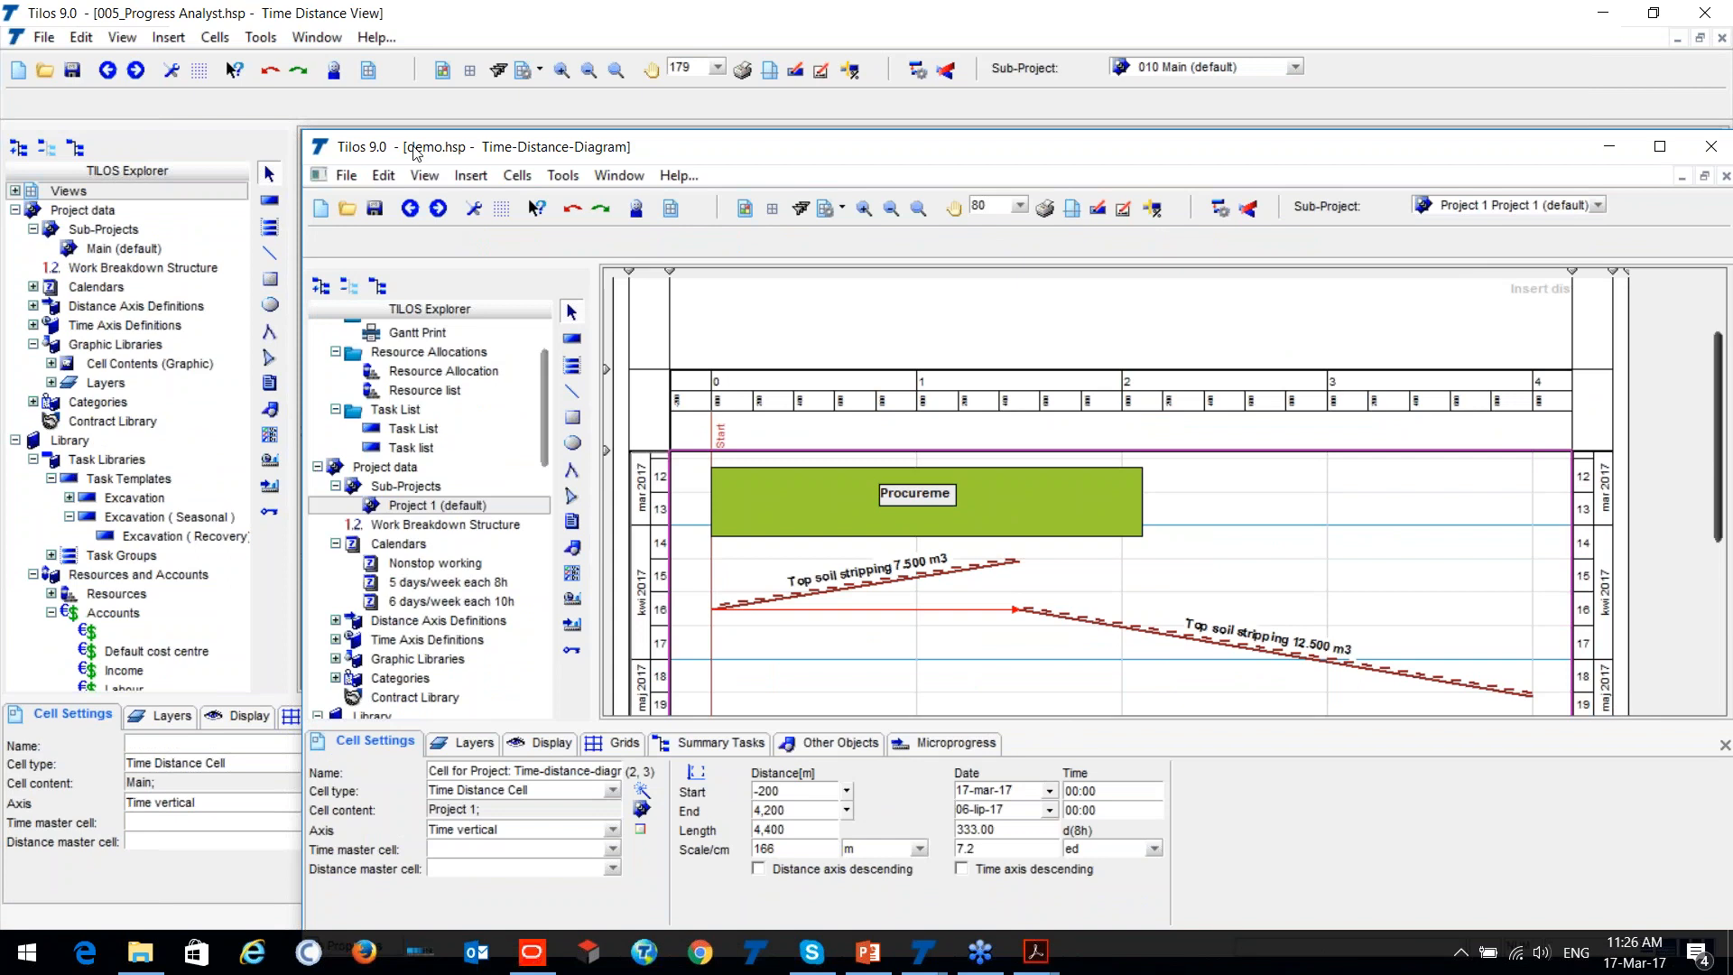
pyautogui.click(347, 176)
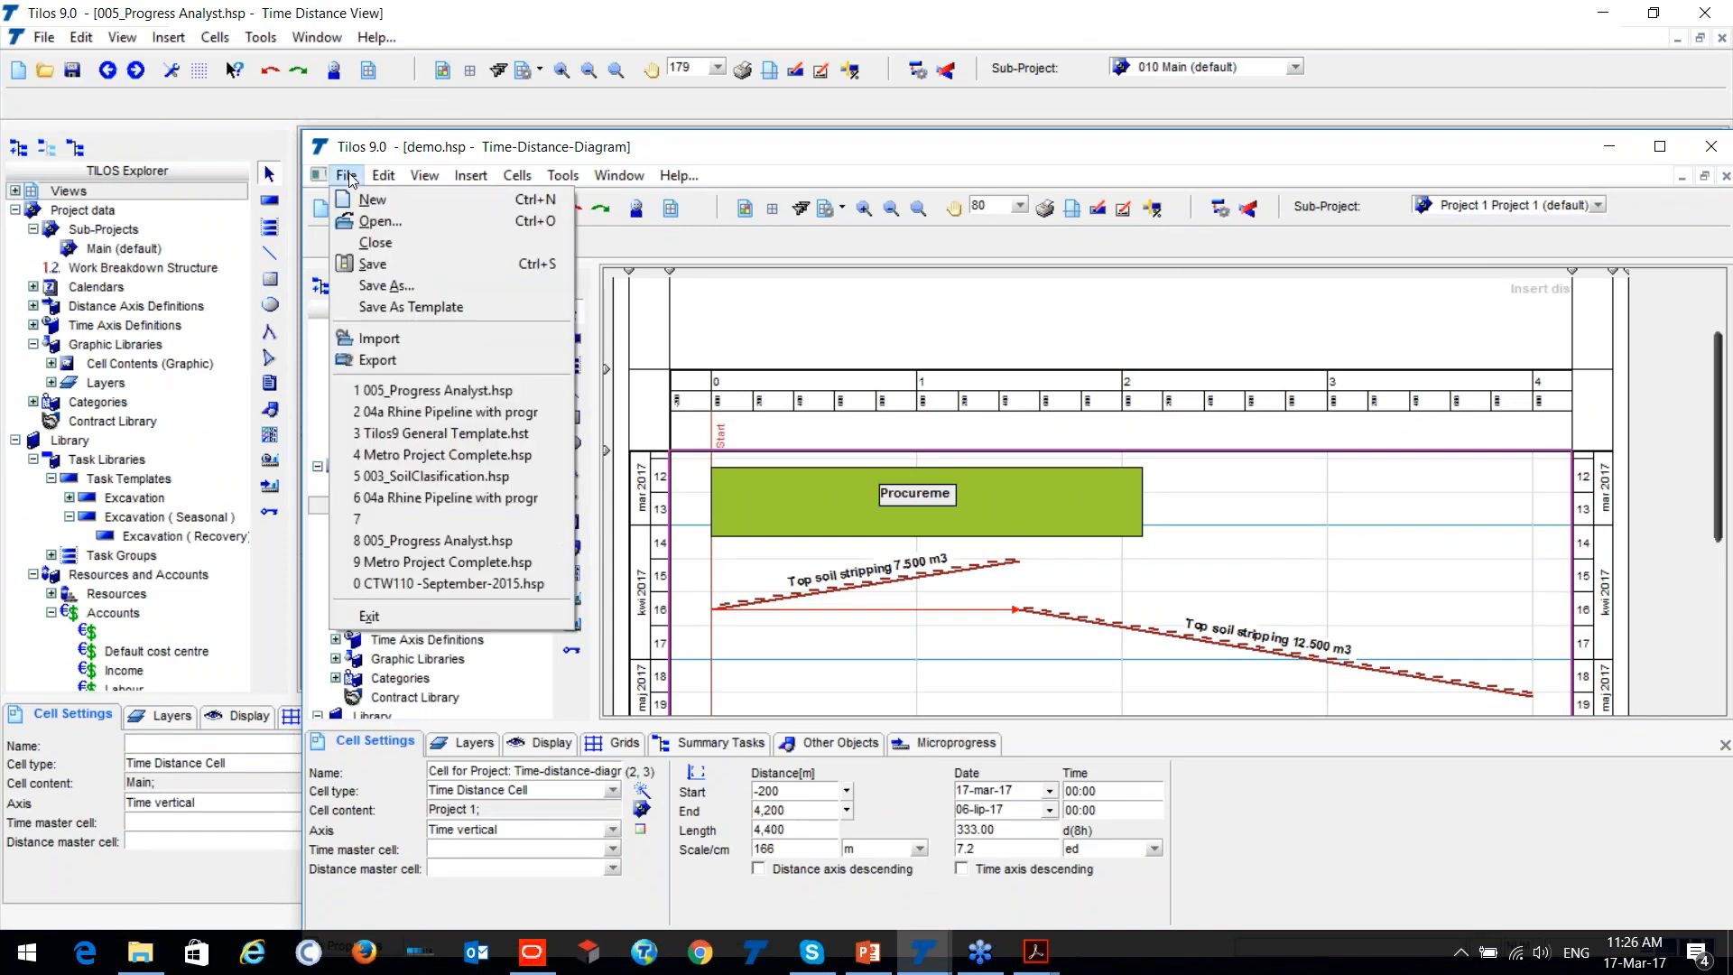
pyautogui.click(395, 265)
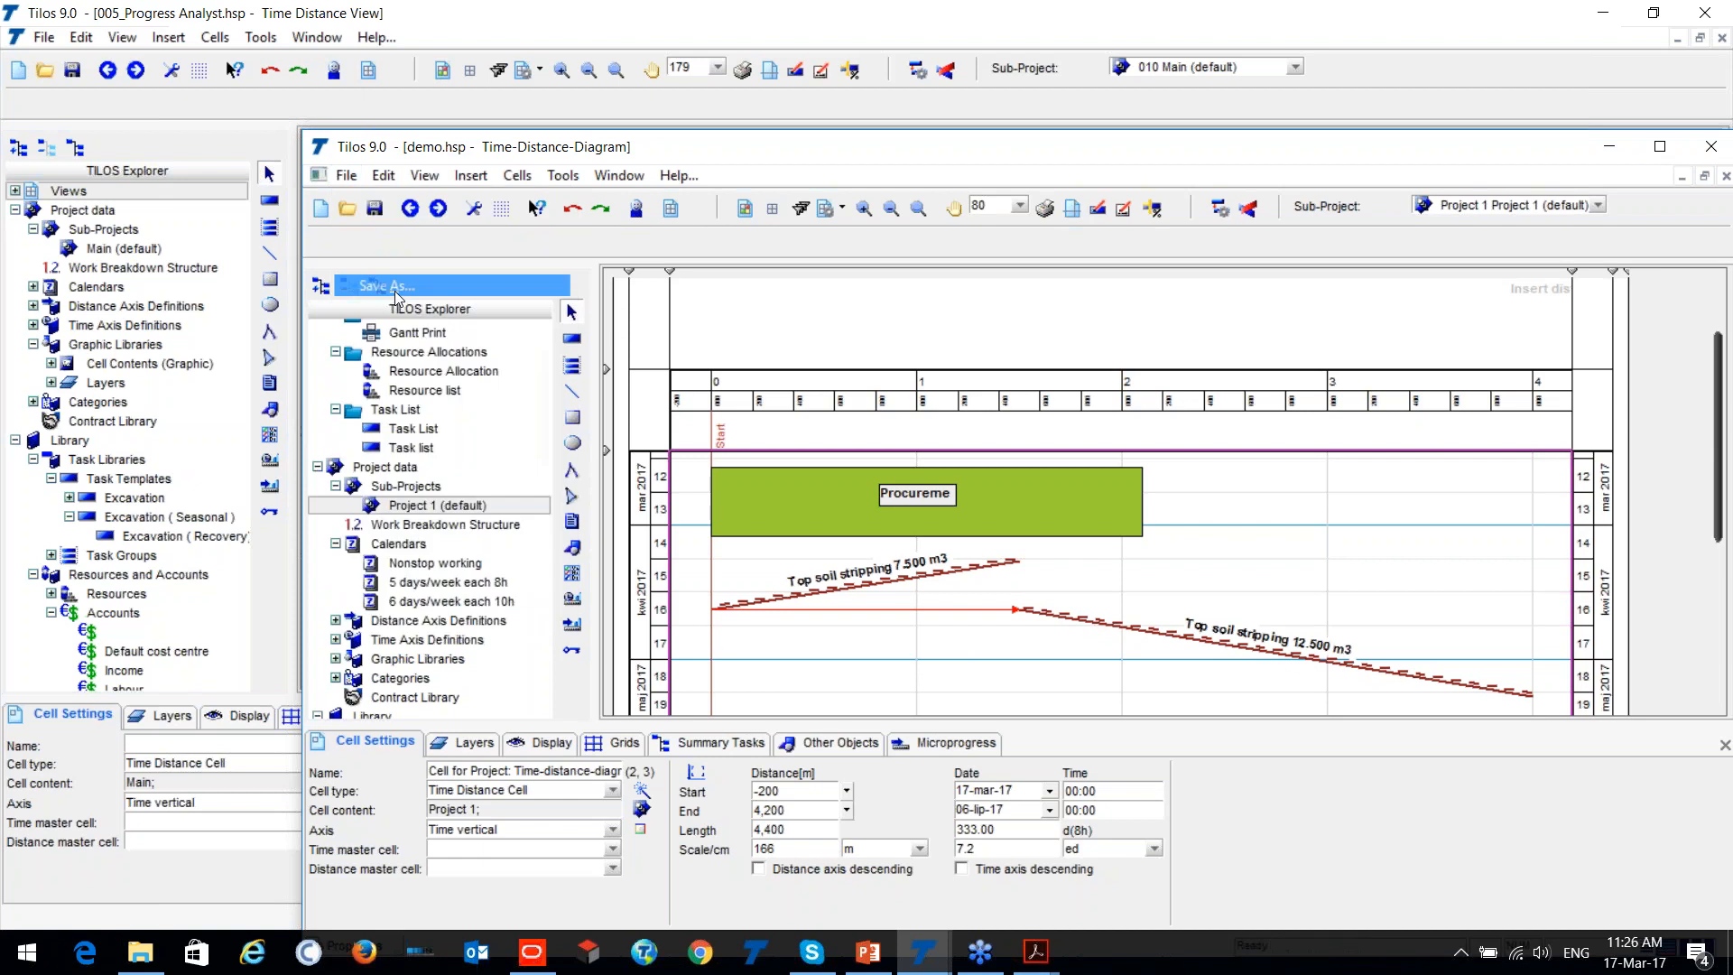
pyautogui.click(403, 344)
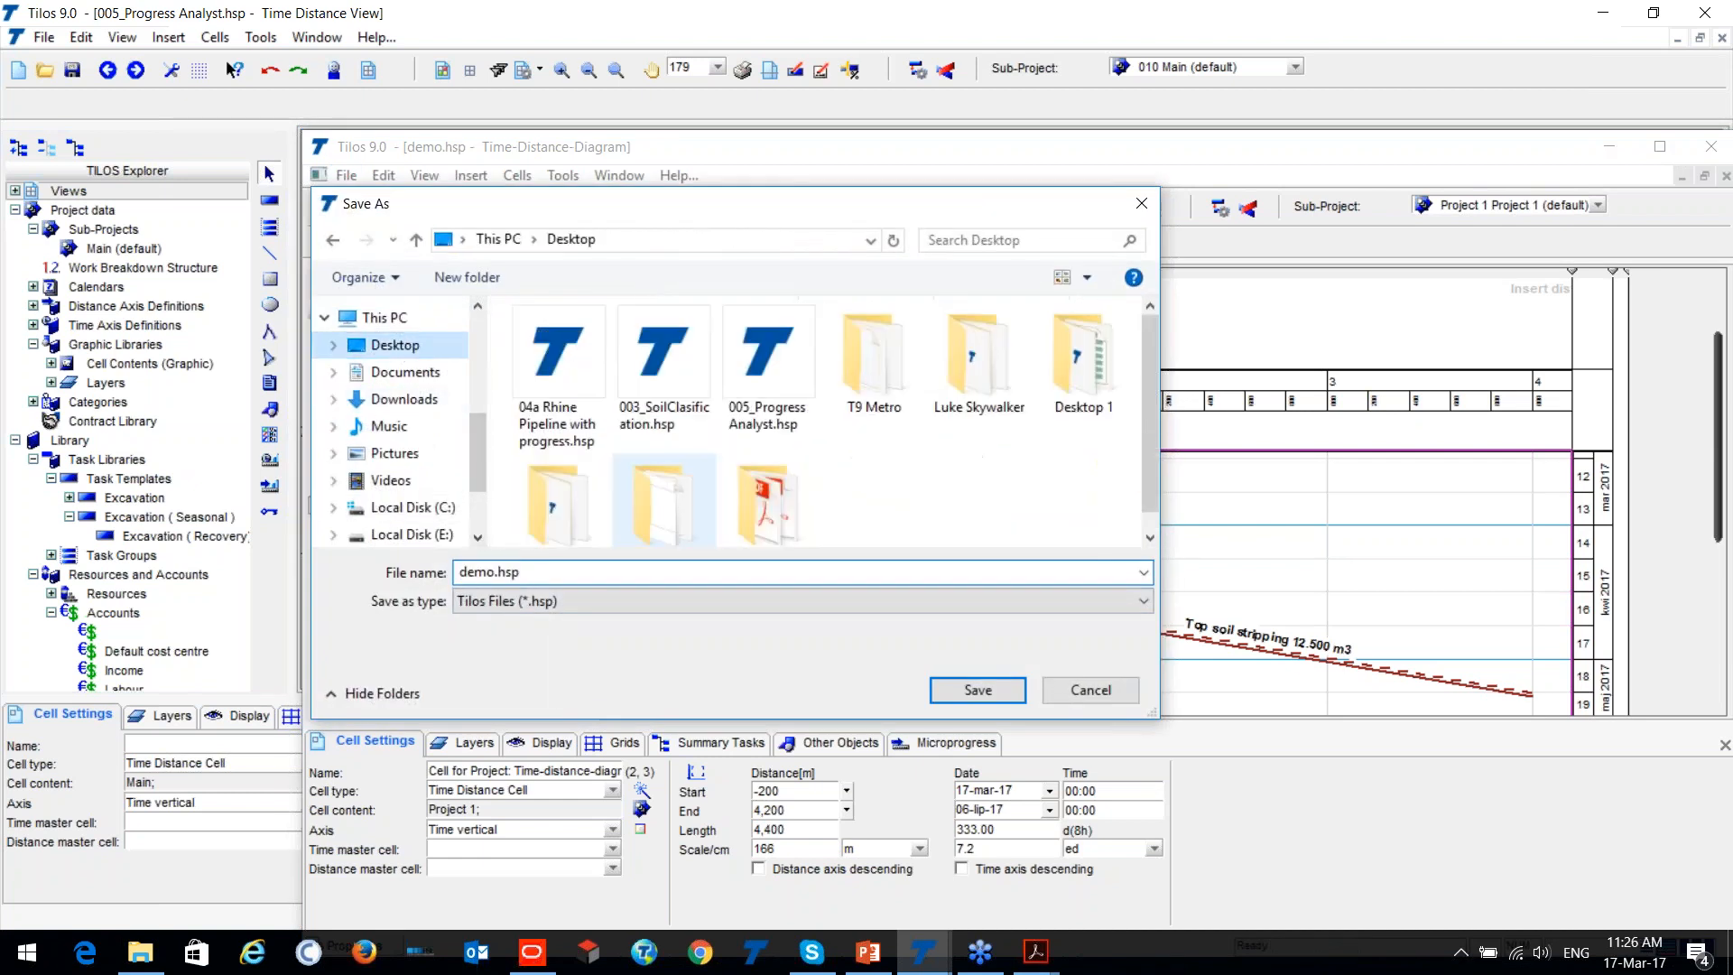
pyautogui.moveTo(736, 206); pyautogui.dragTo(508, 86)
pyautogui.press('Return')
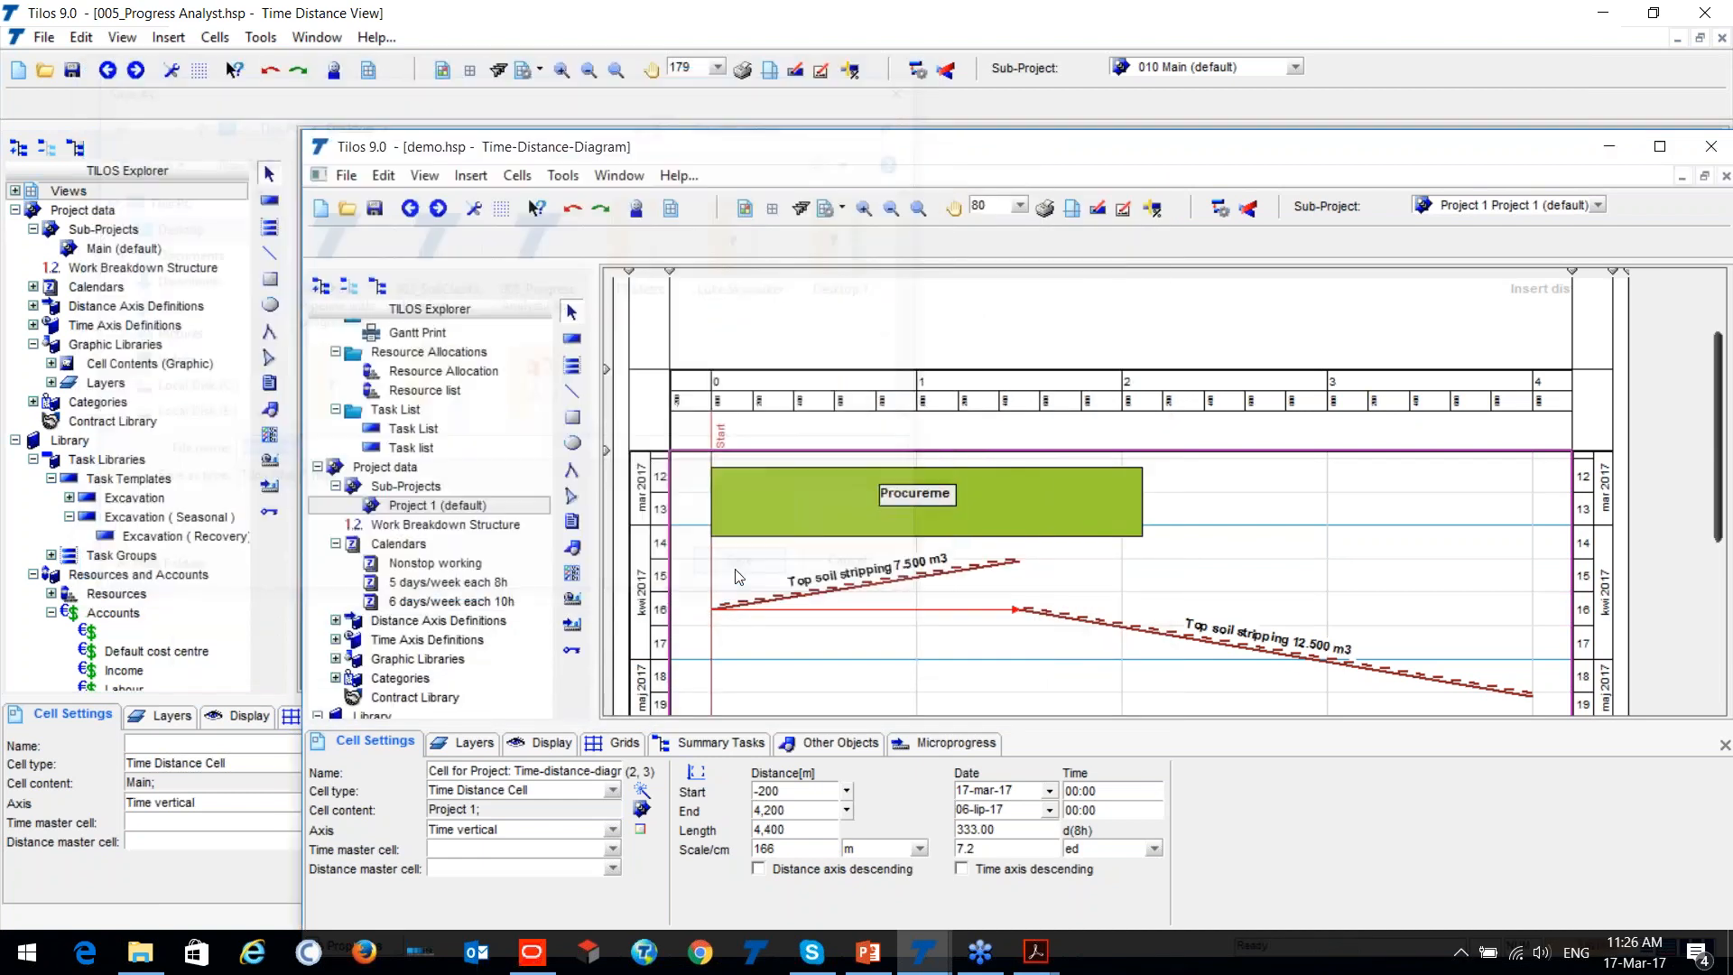
# Show the Windows desktop, move the demo.hsp file to an empty area, and check its file details and Open with options.
pyautogui.press('super+d')
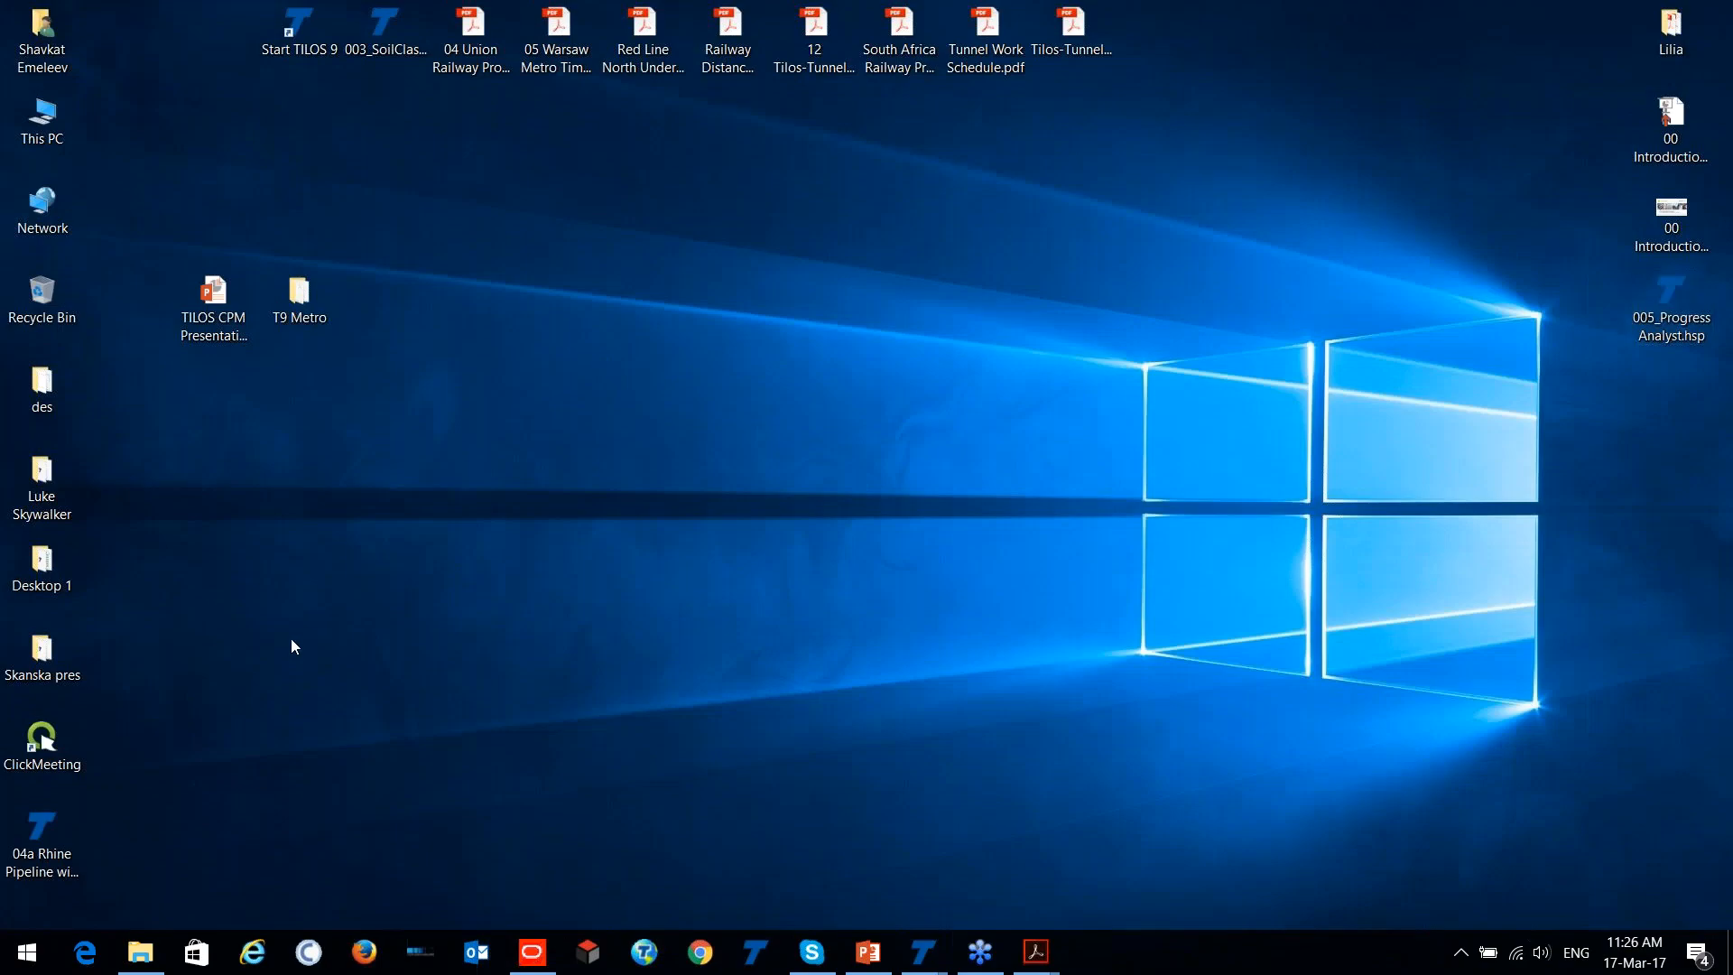
pyautogui.moveTo(128, 27); pyautogui.dragTo(644, 382)
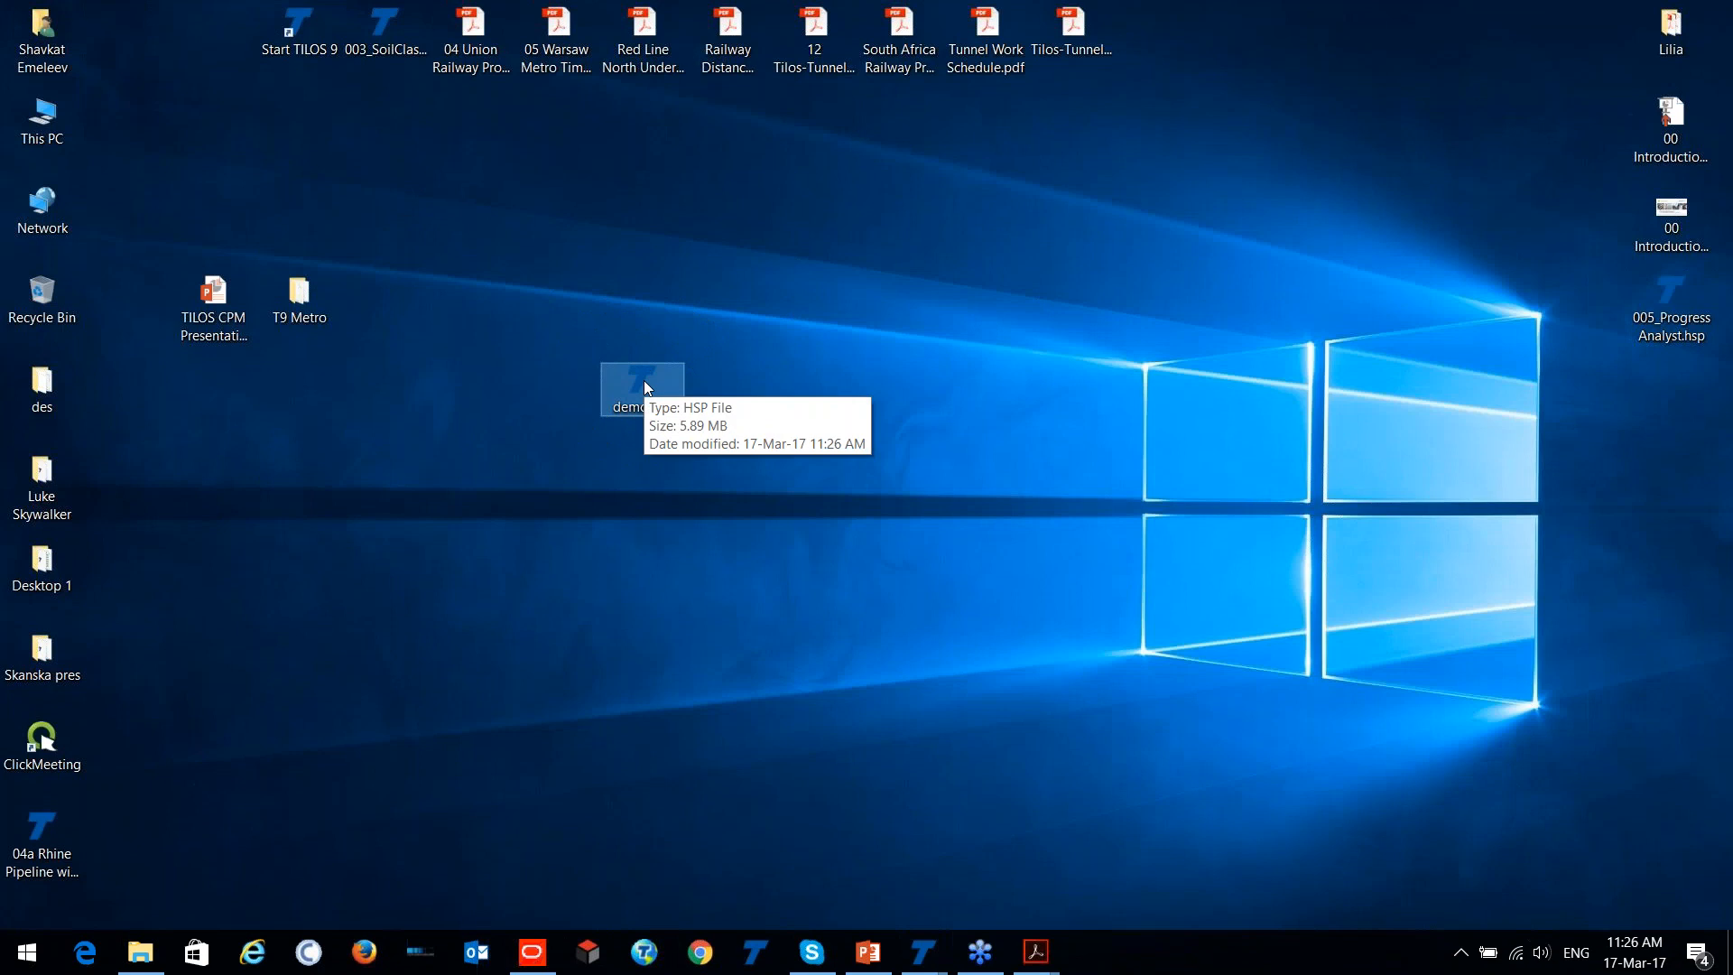
pyautogui.click(645, 388)
pyautogui.rightClick(631, 387)
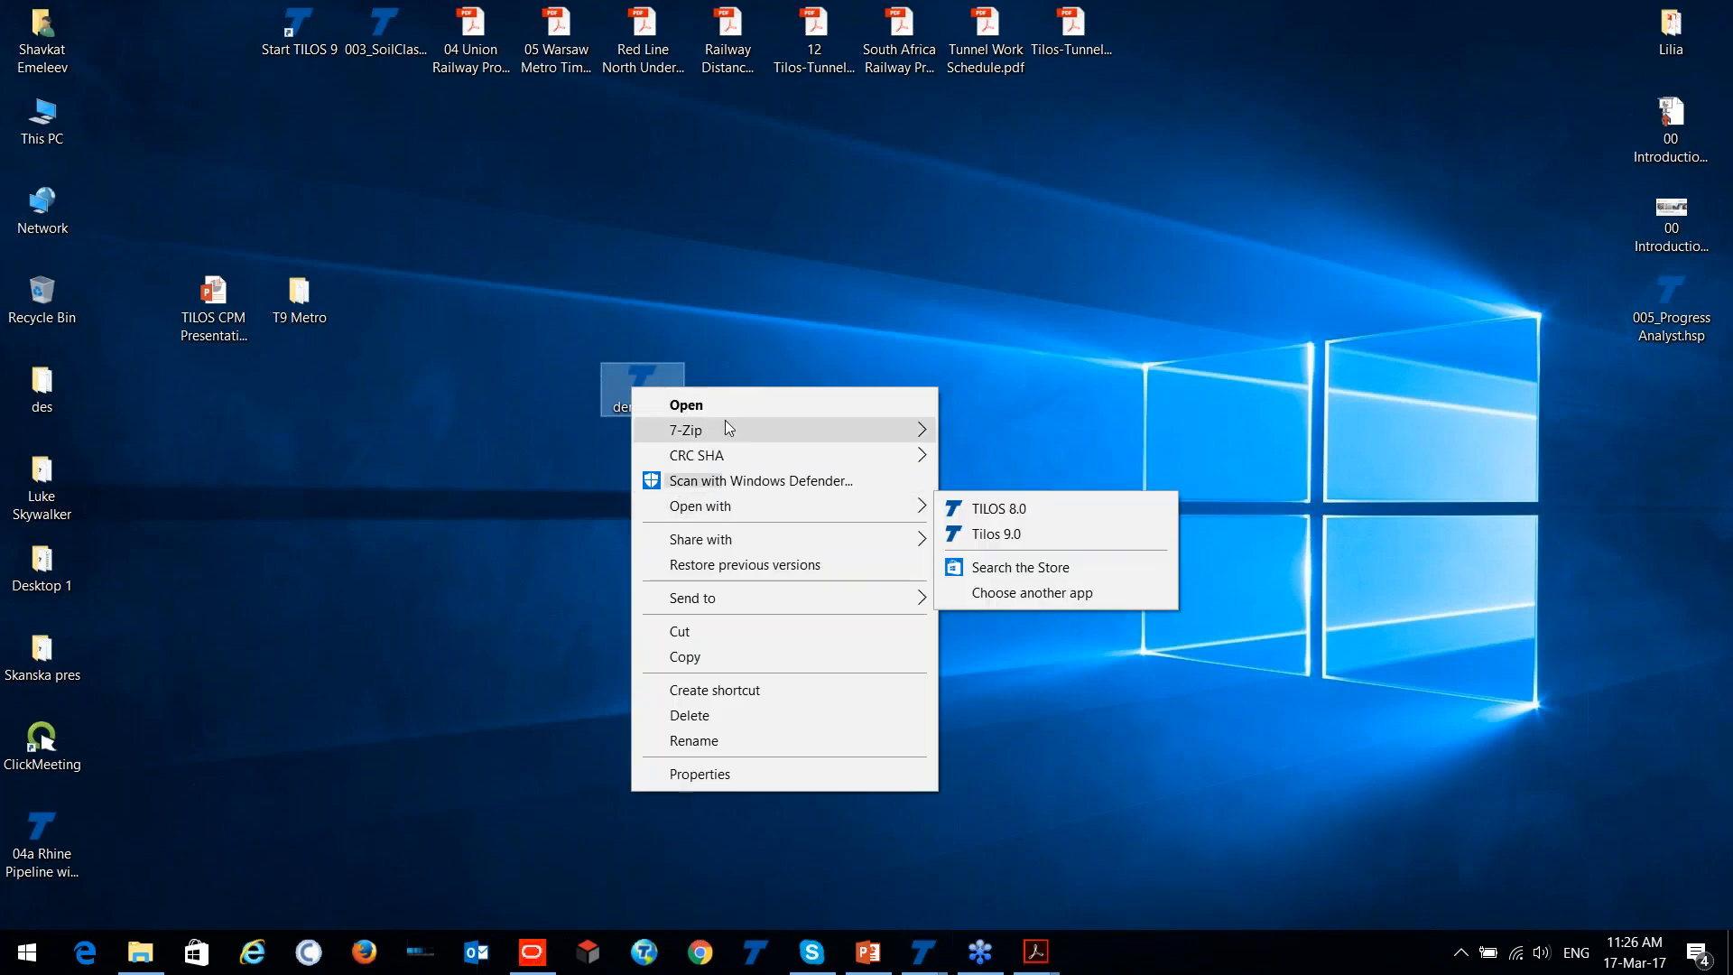
pyautogui.click(724, 419)
pyautogui.click(734, 272)
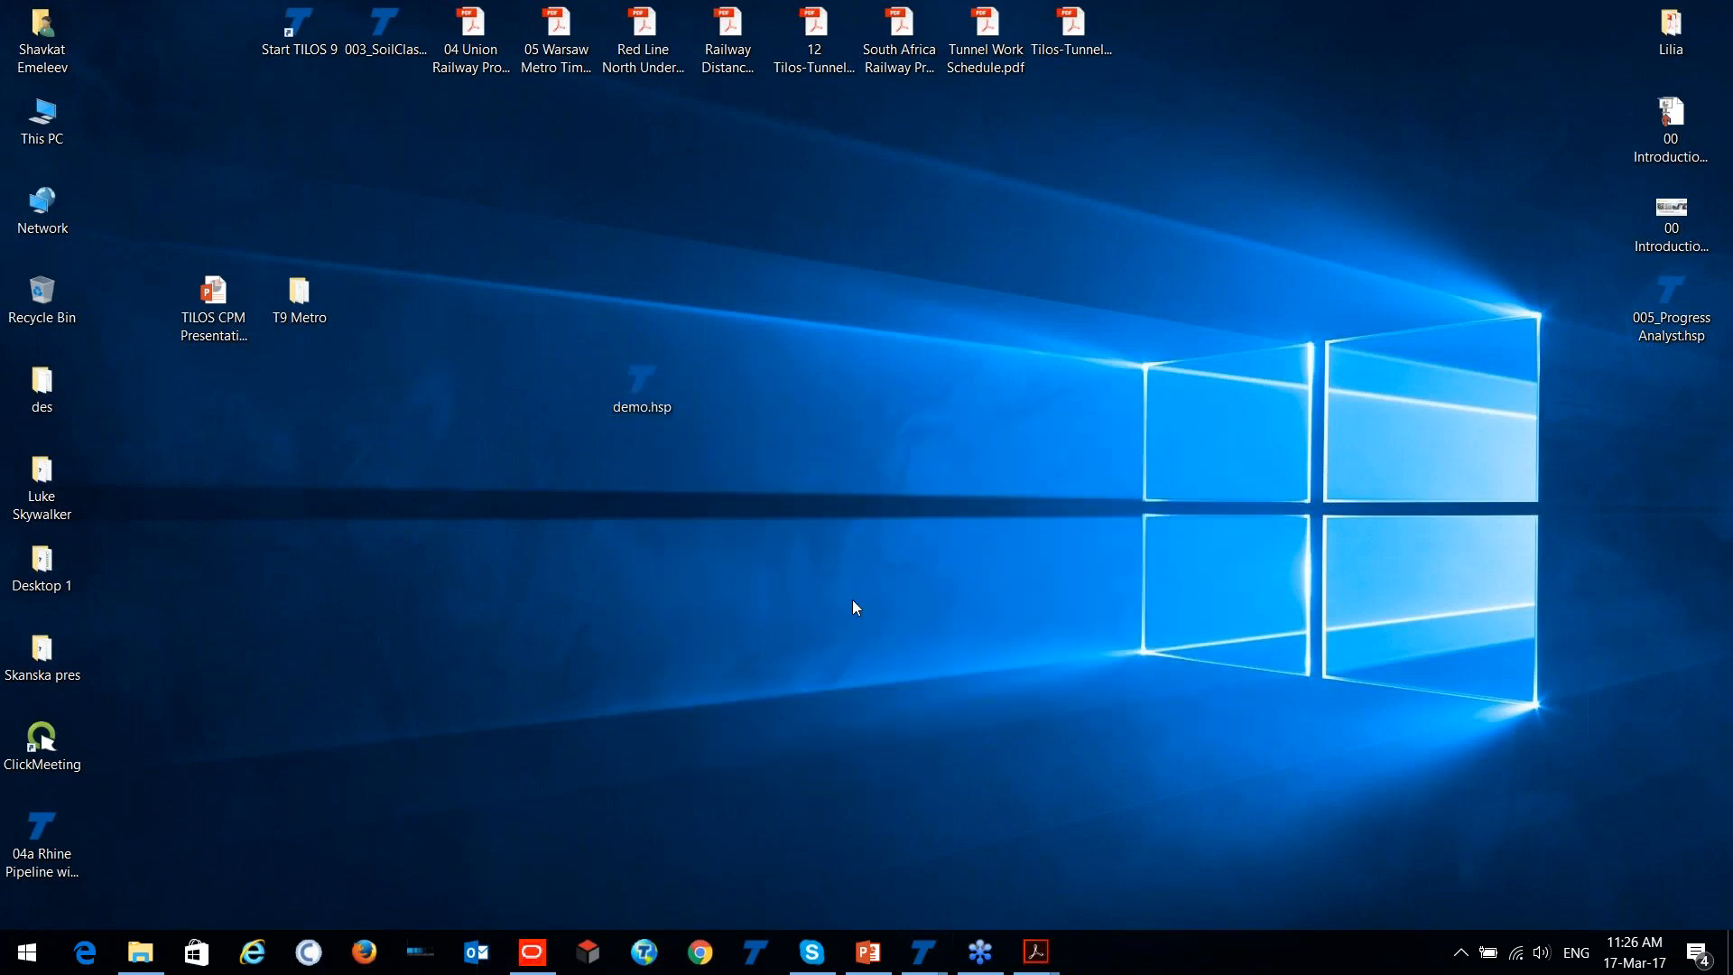
# Switch back to the demo.hsp project in Tilos and maximise its window.
pyautogui.moveTo(930, 960)
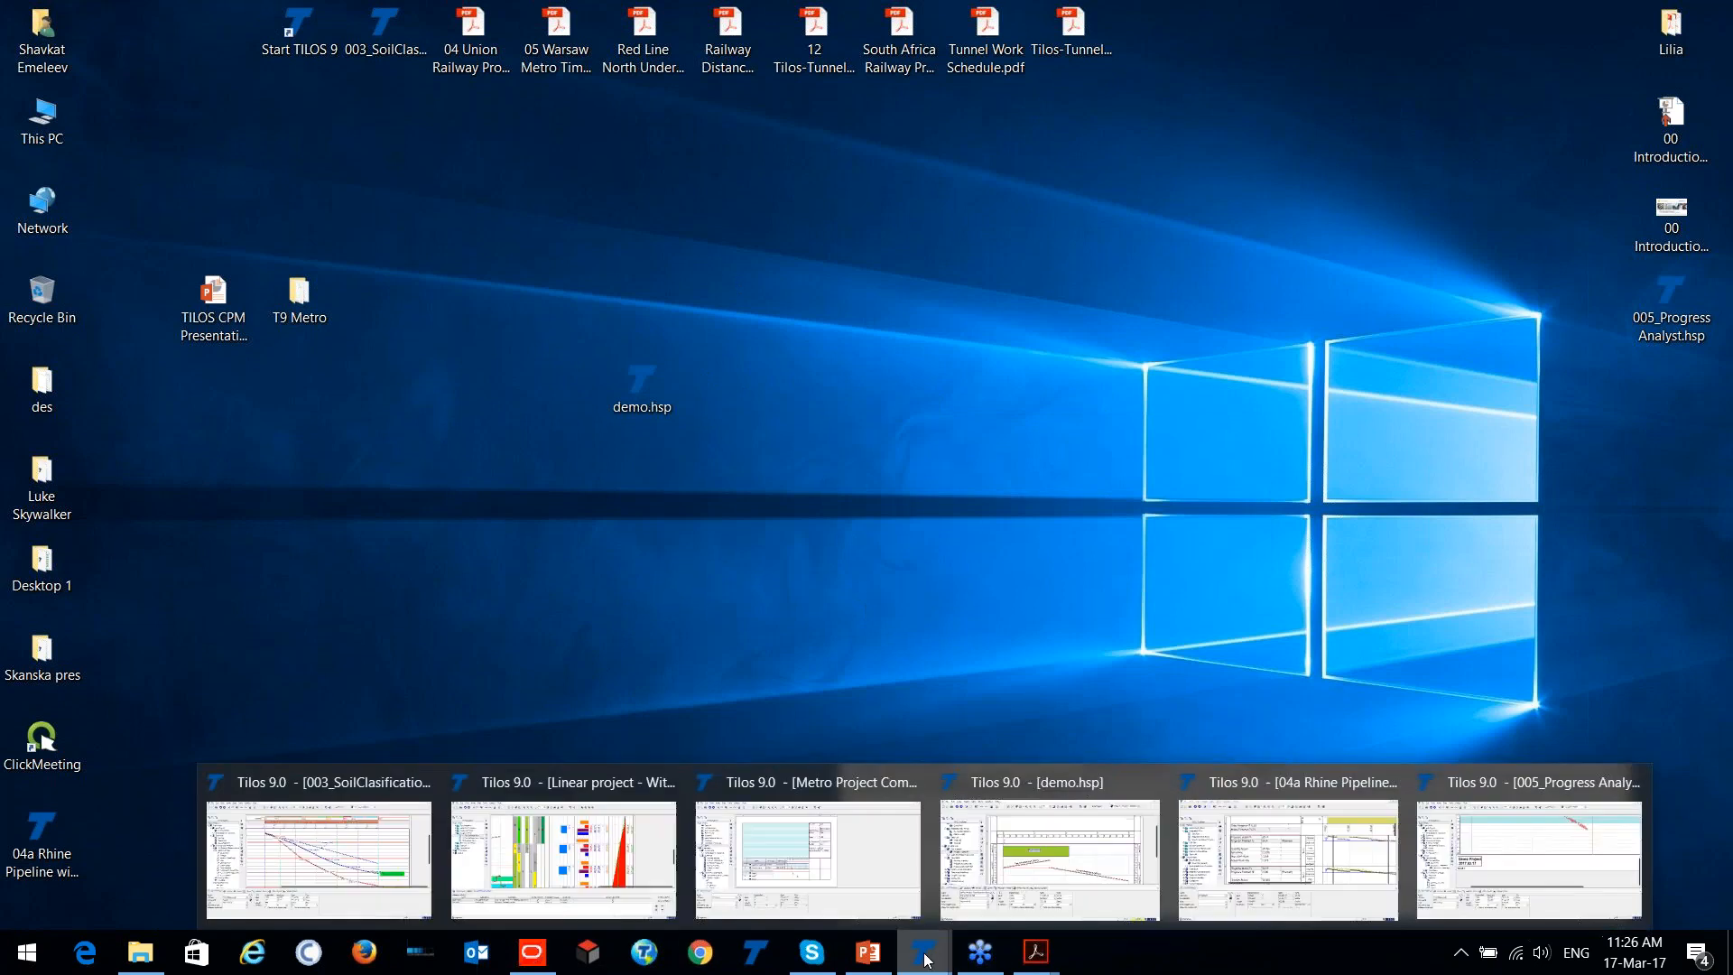
pyautogui.click(1013, 890)
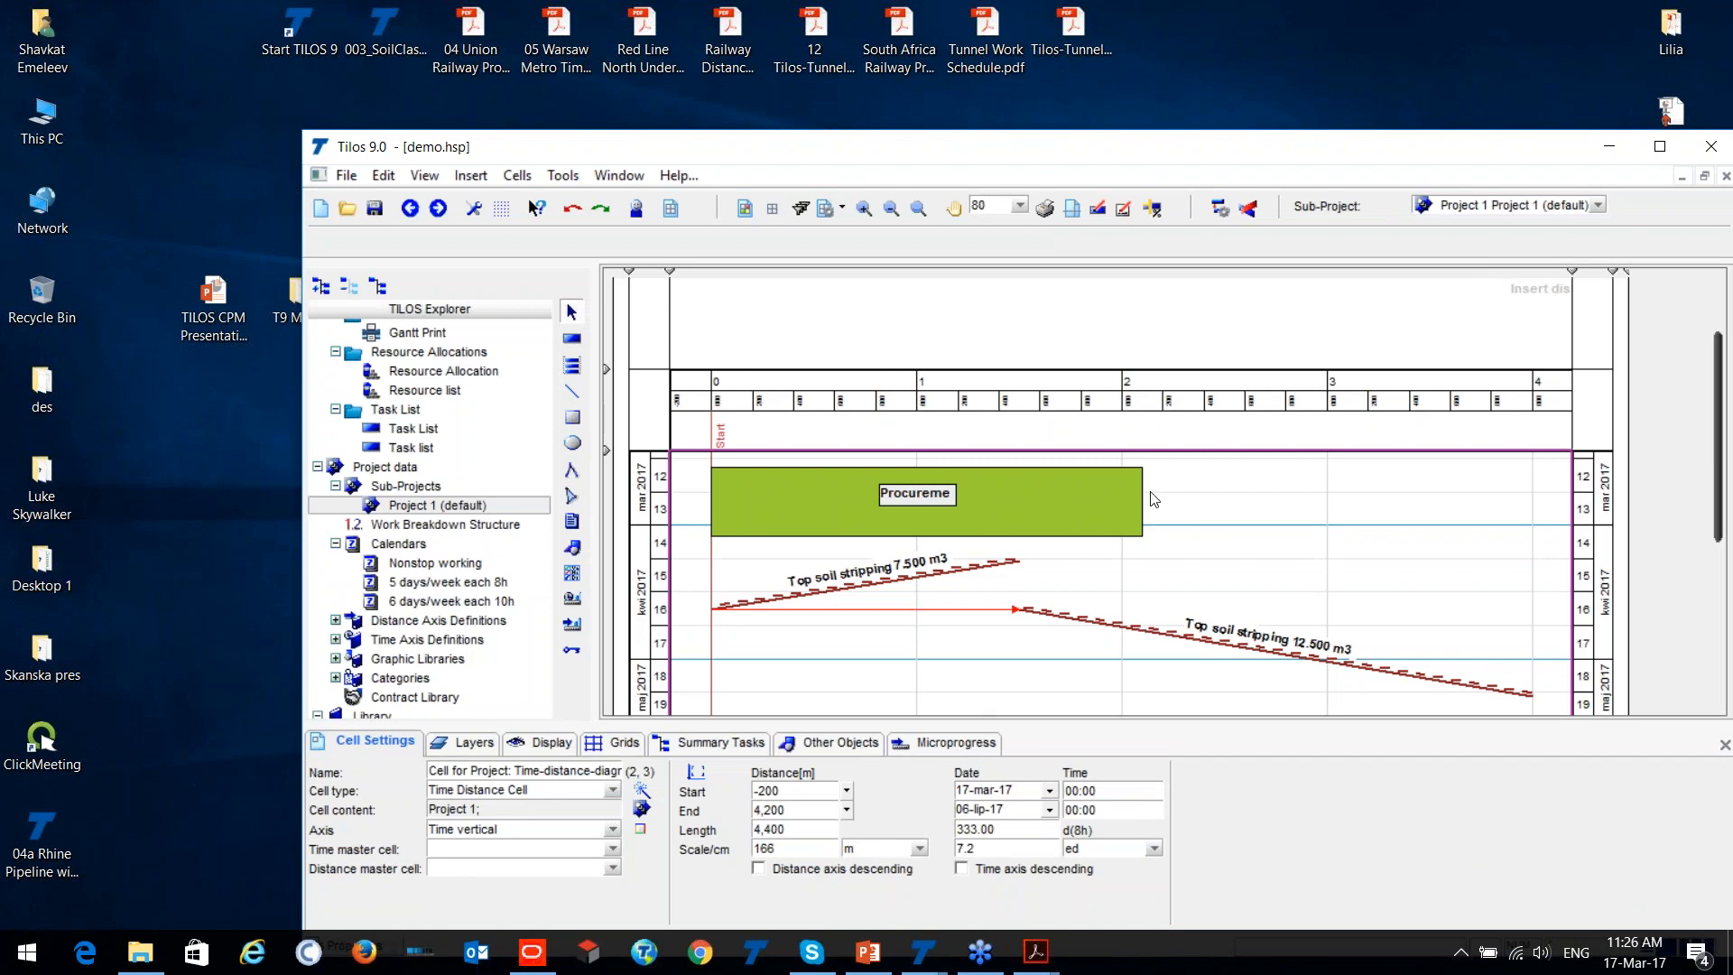
pyautogui.doubleClick(726, 151)
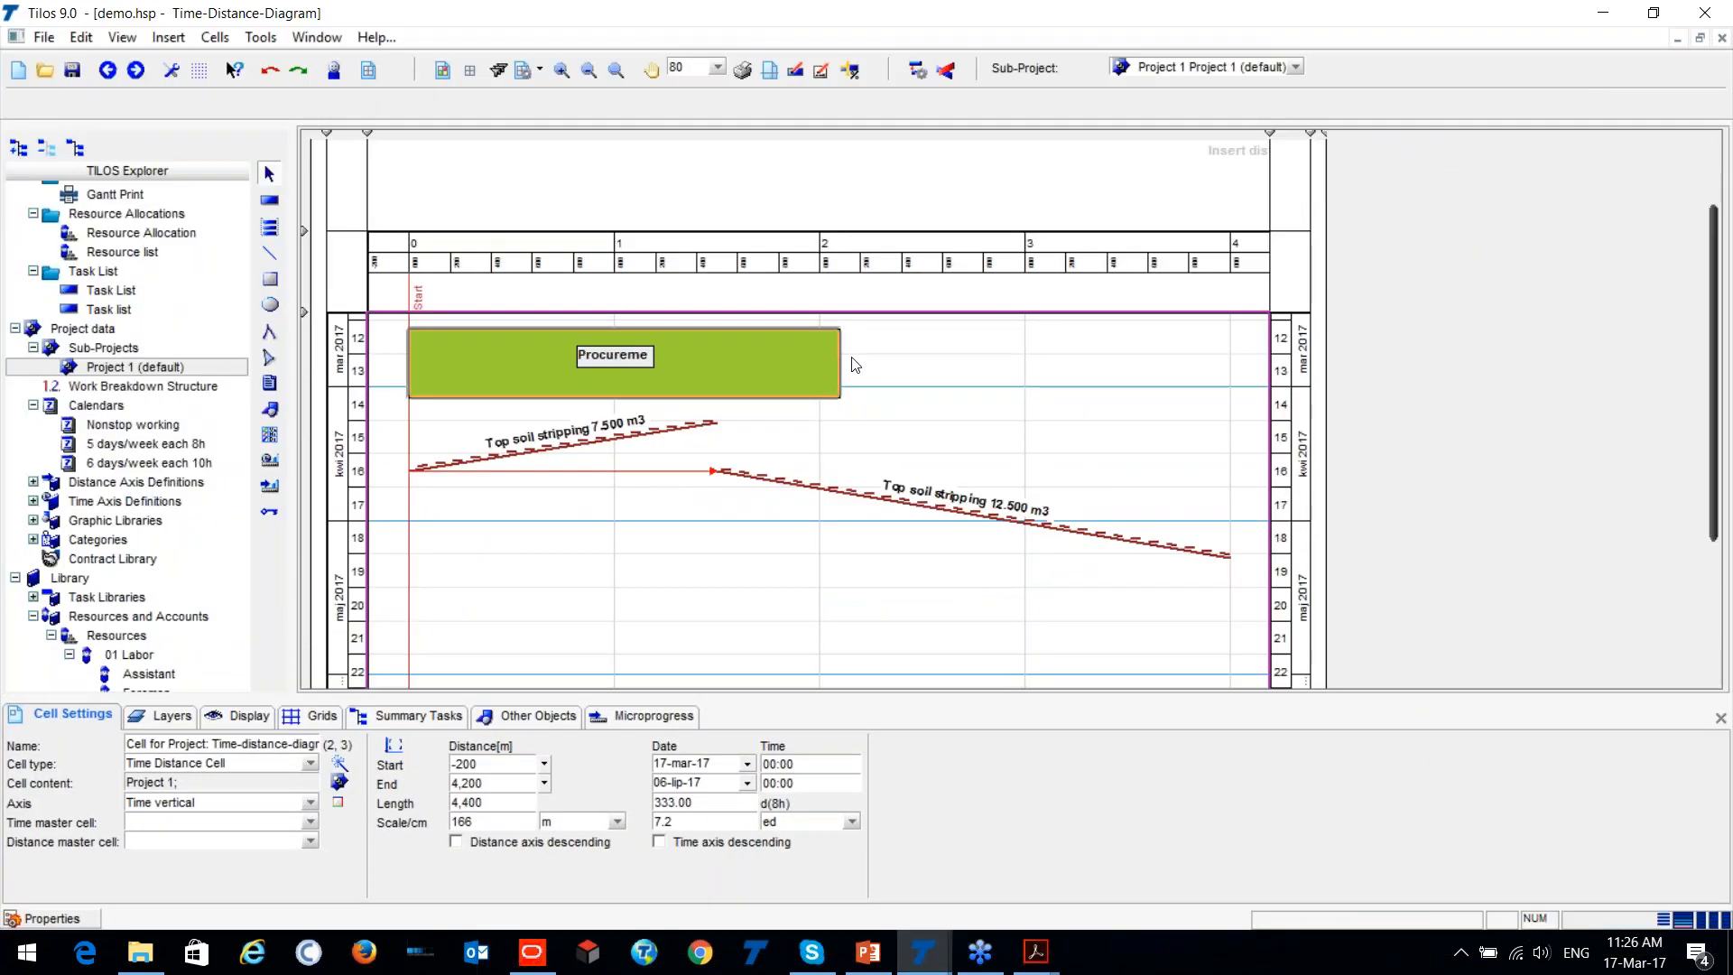